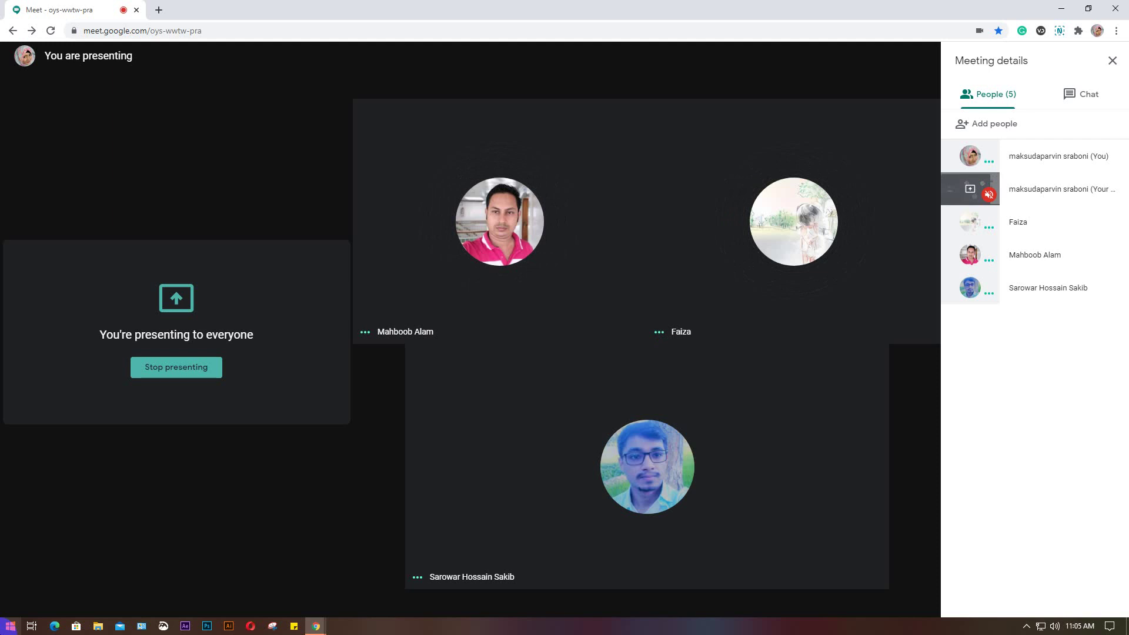
Stop the running presentation, start presenting the entire screen to the meeting again, and hide the sharing notice.
{"action": "left_click", "coordinate": [156, 372]}
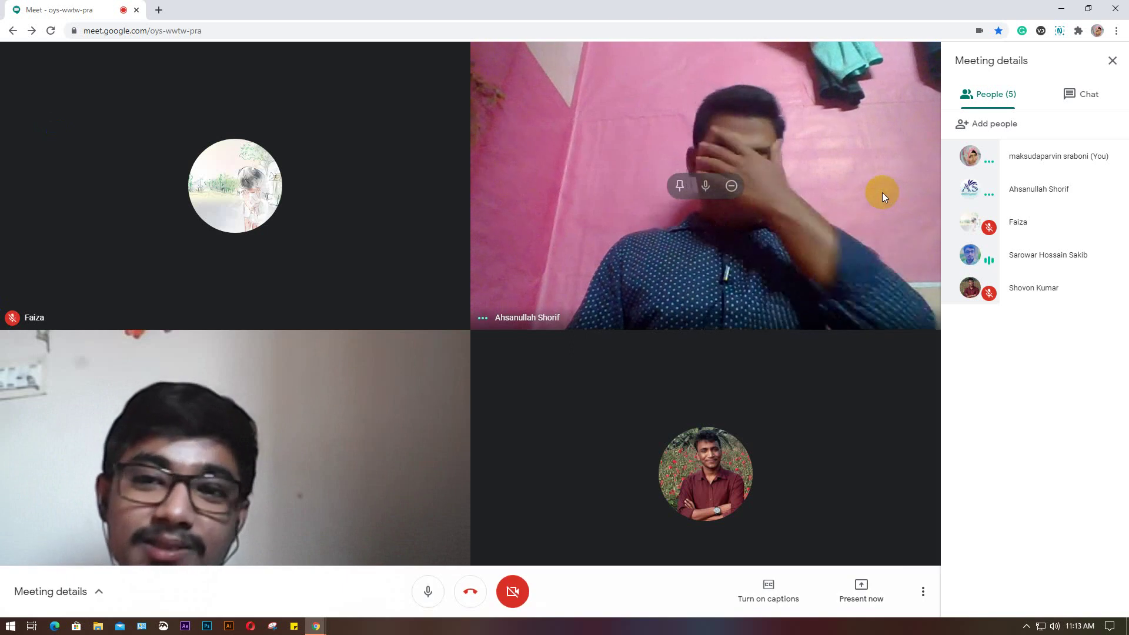
{"action": "left_click", "coordinate": [806, 550]}
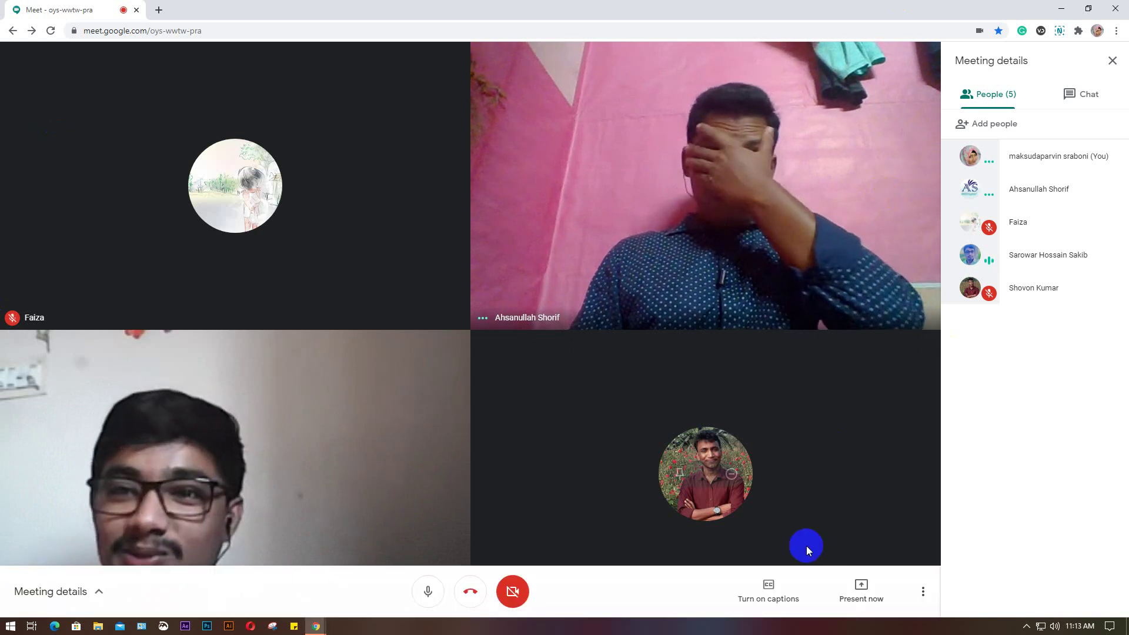
{"action": "left_click", "coordinate": [860, 590]}
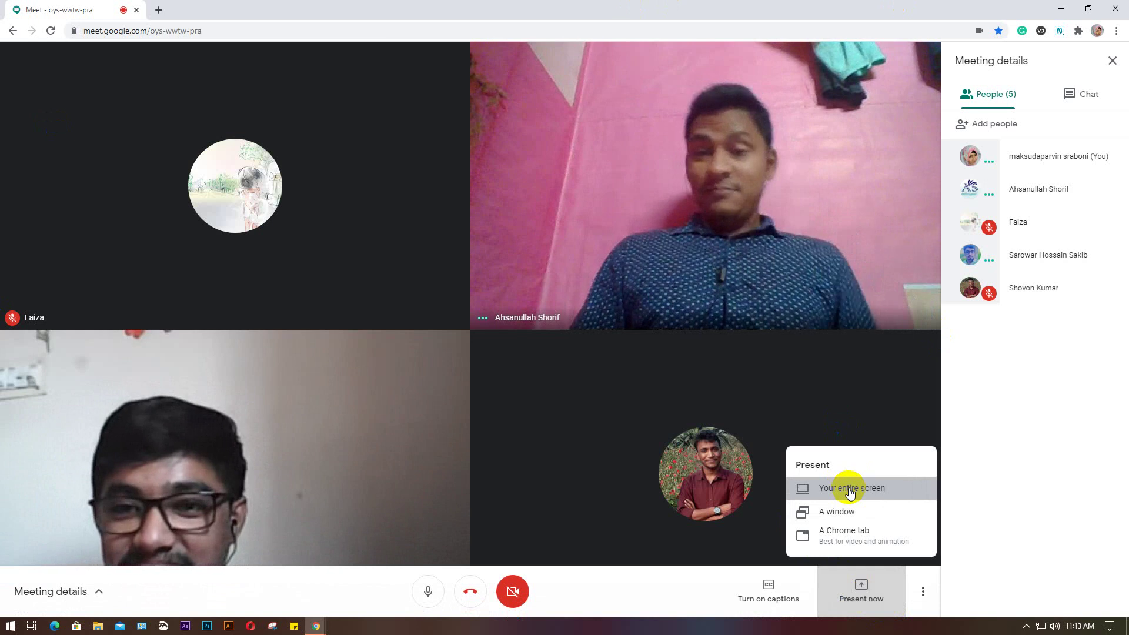
{"action": "left_click", "coordinate": [852, 489]}
{"action": "left_click", "coordinate": [469, 242]}
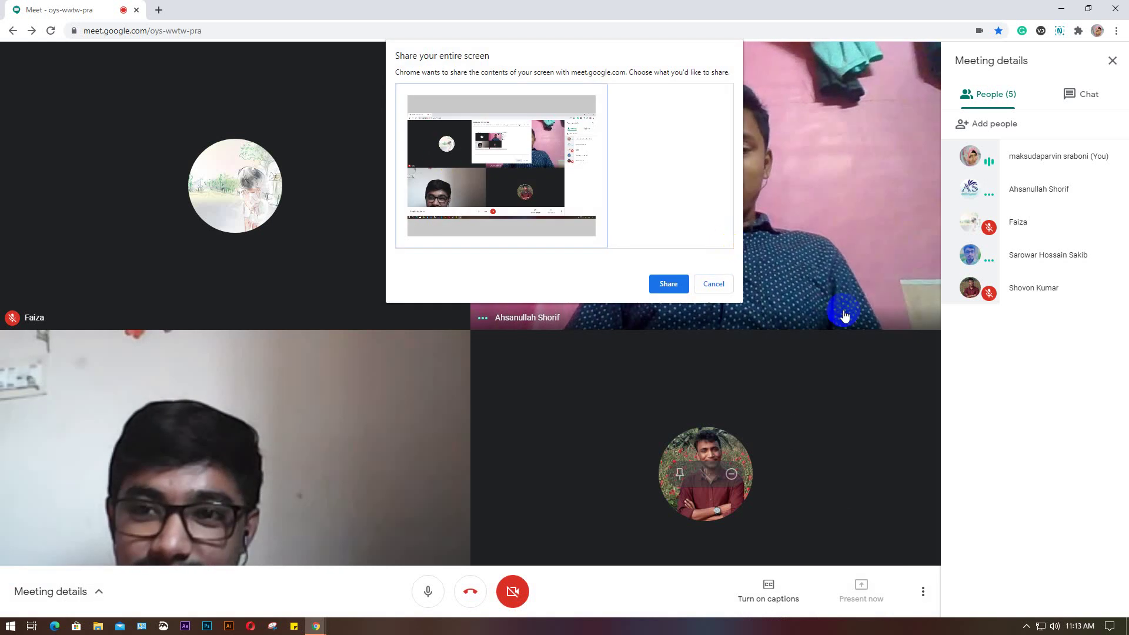
{"action": "left_click", "coordinate": [668, 284]}
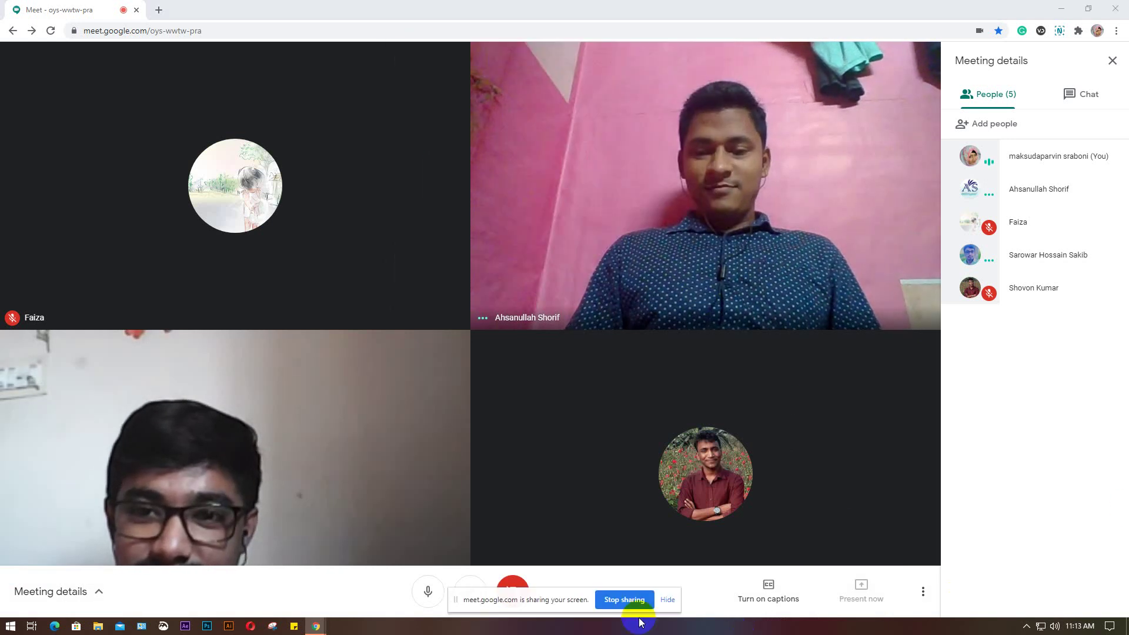
{"action": "left_click", "coordinate": [667, 599]}
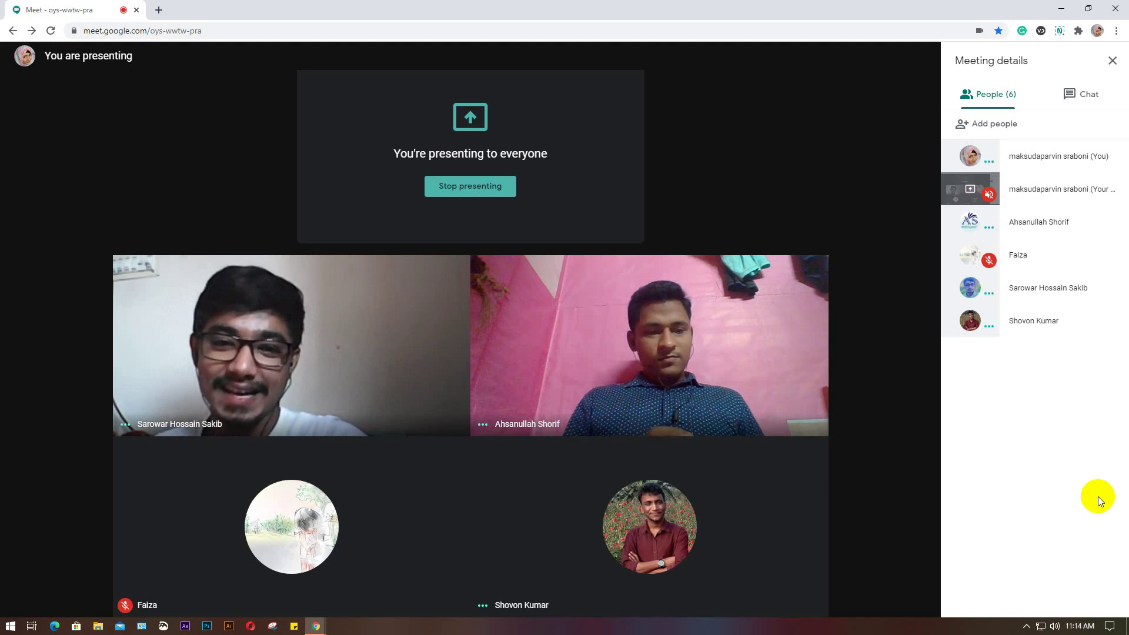
Turn on the camera in the meeting.
{"action": "left_click", "coordinate": [682, 393]}
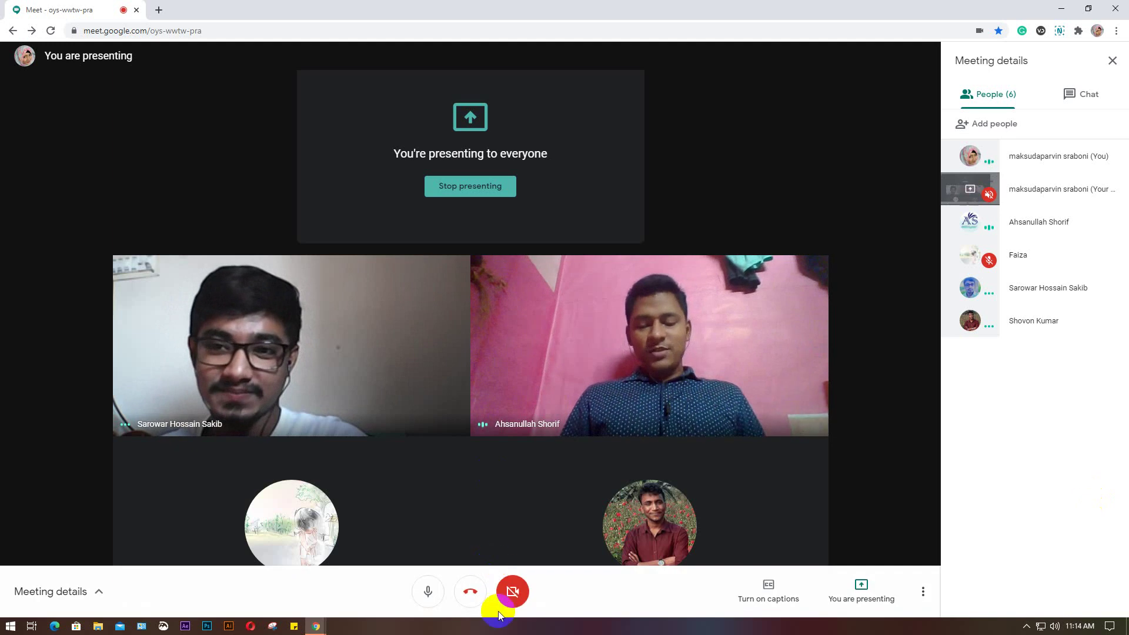
{"action": "left_click", "coordinate": [512, 589]}
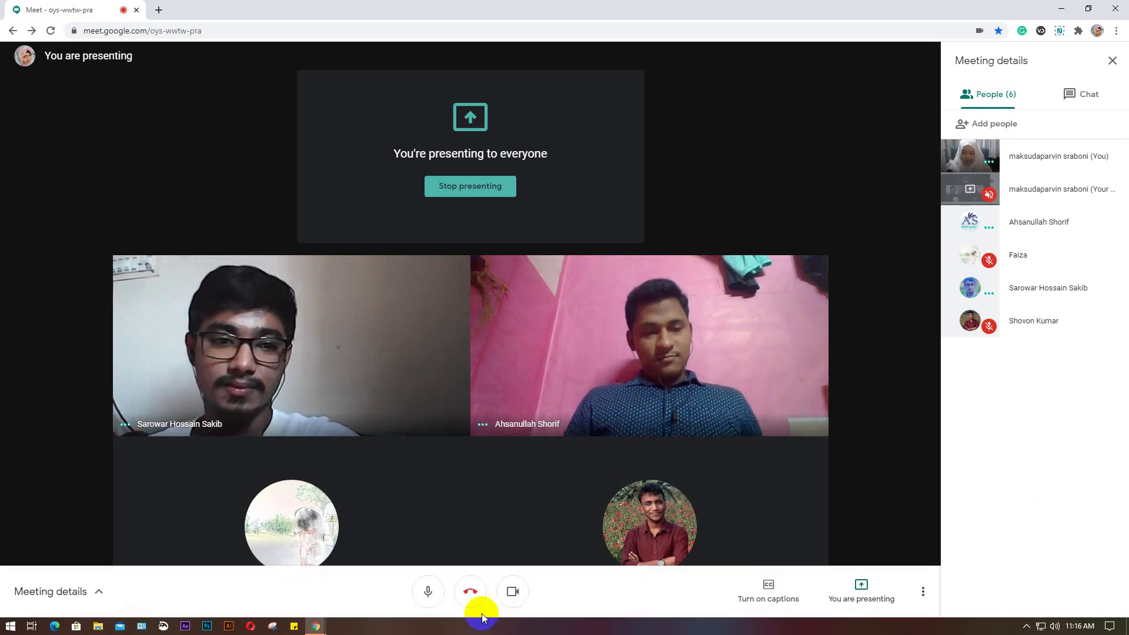
Switch to Adobe Illustrator and create a new 7 × 5 in landscape document with one artboard.
{"action": "left_click", "coordinate": [228, 627]}
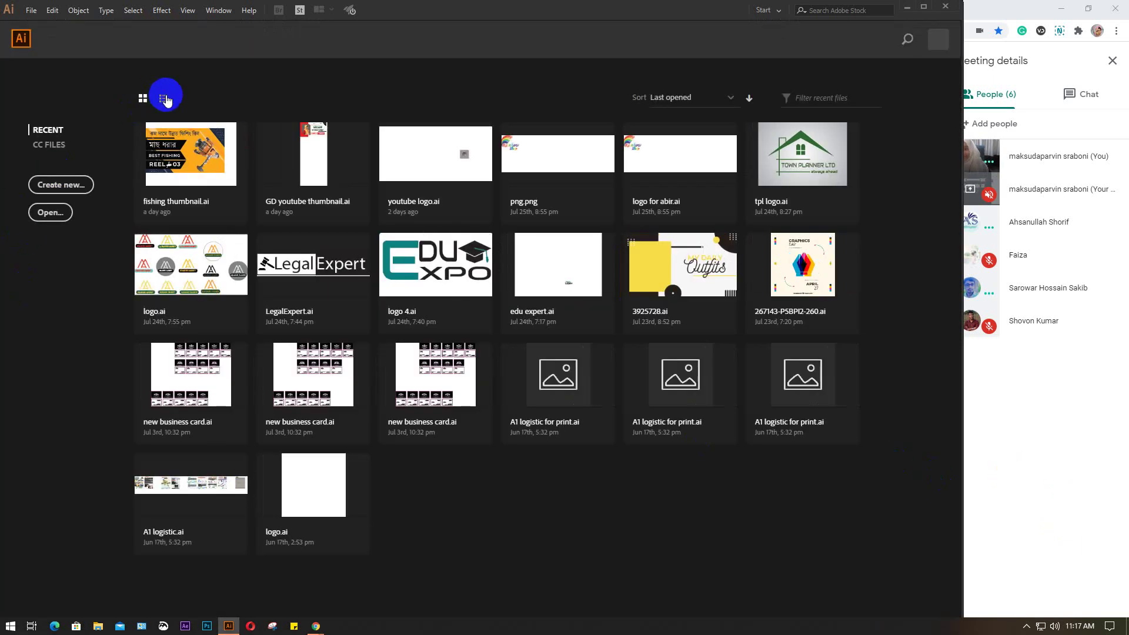
{"action": "left_click", "coordinate": [164, 98]}
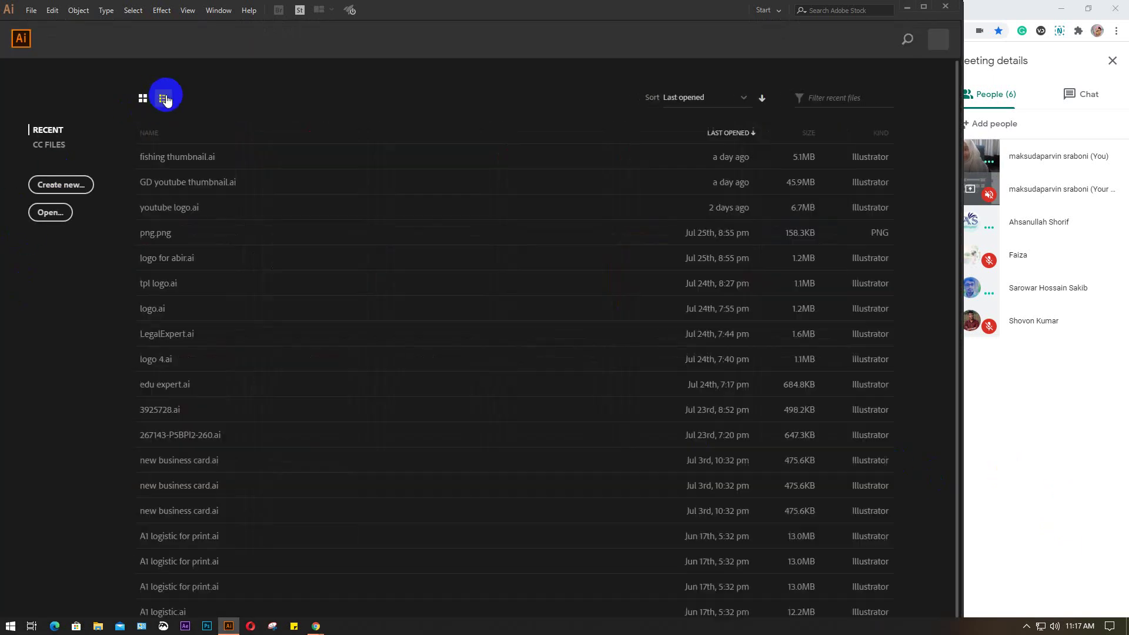
{"action": "left_click", "coordinate": [76, 185]}
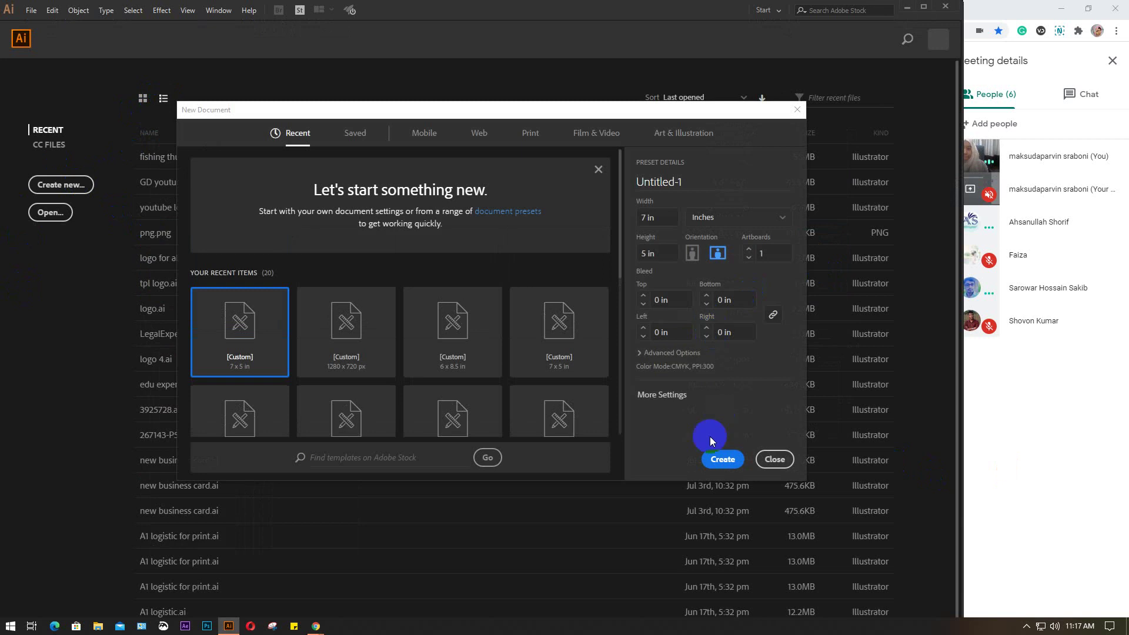
{"action": "left_click", "coordinate": [722, 458]}
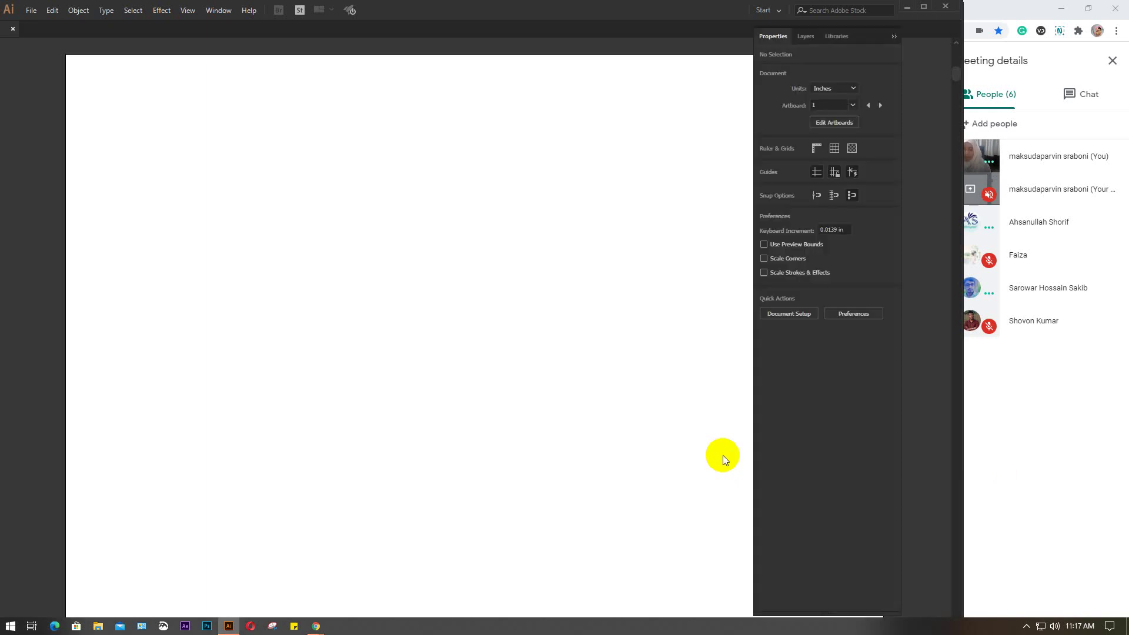
{"action": "scroll", "coordinate": [456, 432], "scroll_direction": "down", "scroll_amount": 1}
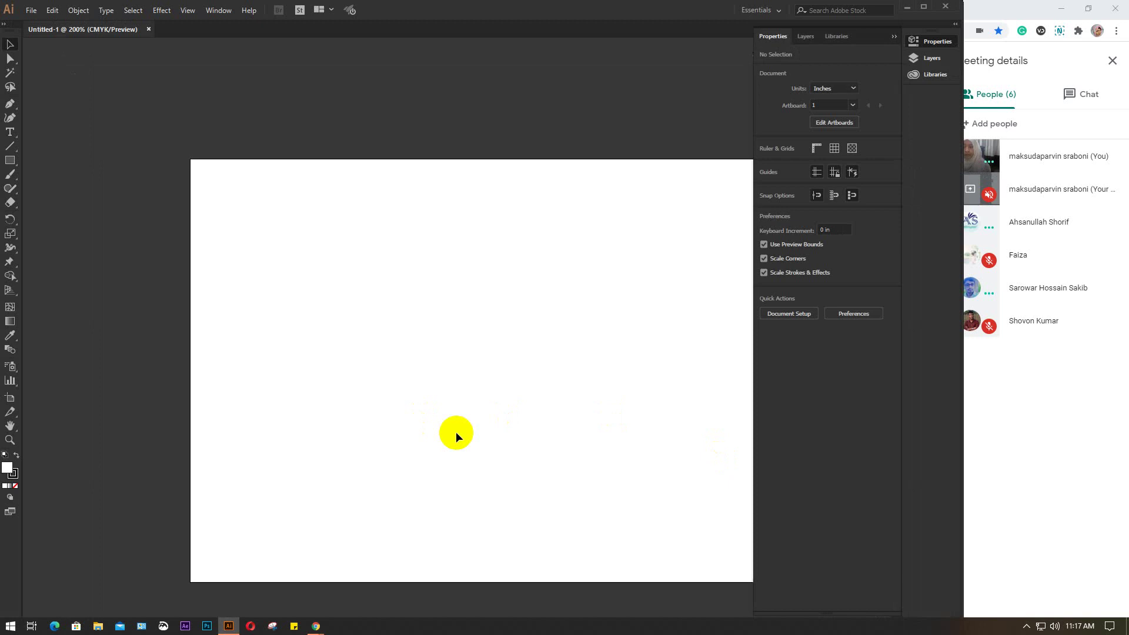
{"action": "left_click_drag", "start_coordinate": [498, 421], "coordinate": [407, 395]}
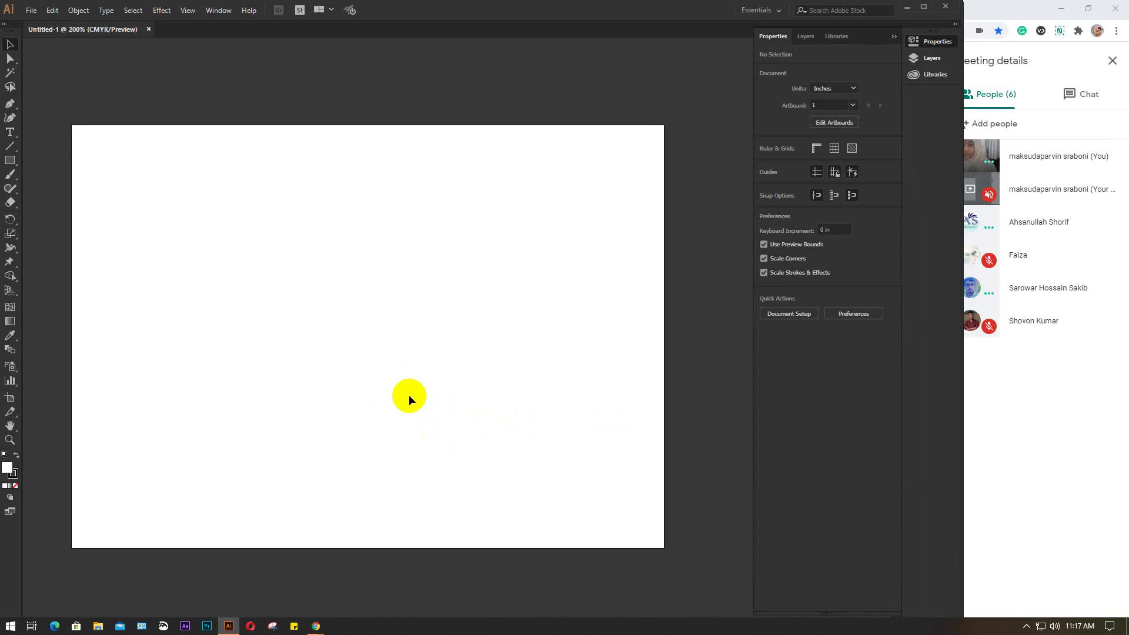
Return to the Google Meet call and admit the participant waiting to join.
{"action": "left_click", "coordinate": [907, 8]}
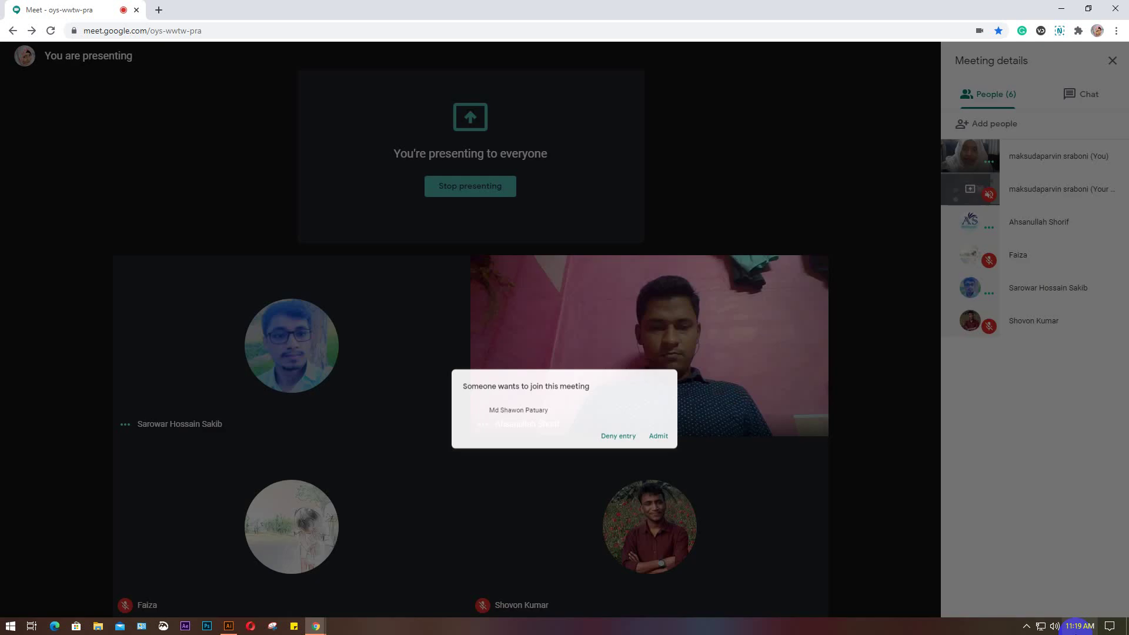
{"action": "key", "text": "Return"}
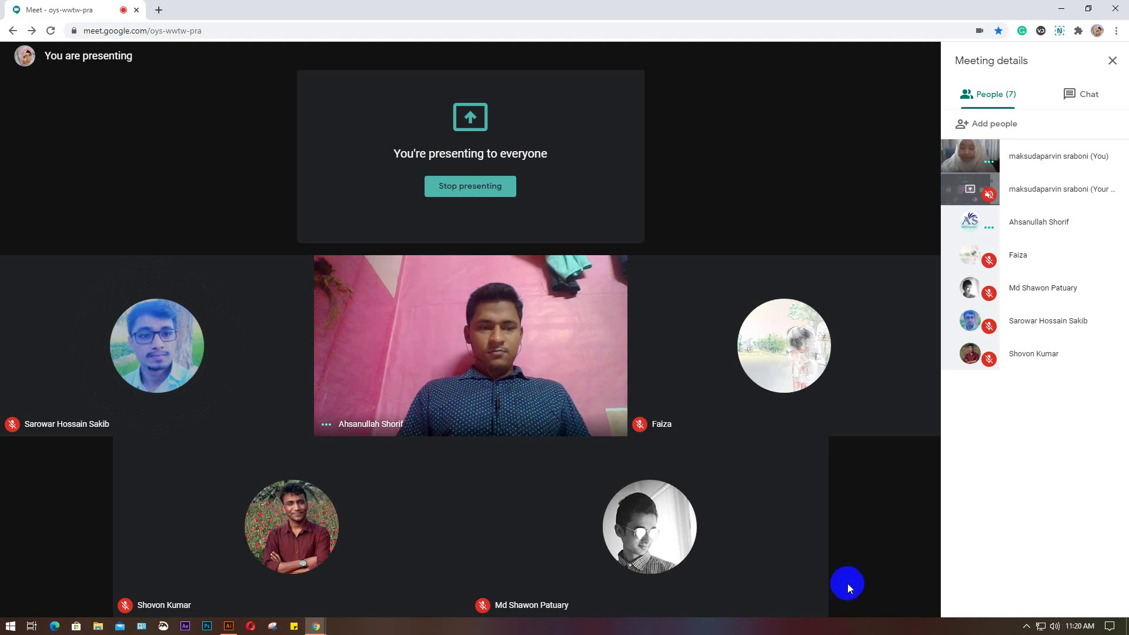
Switch back to Illustrator and draw five straight lines at different angles on the artboard with the Line Segment tool.
{"action": "left_click", "coordinate": [229, 625]}
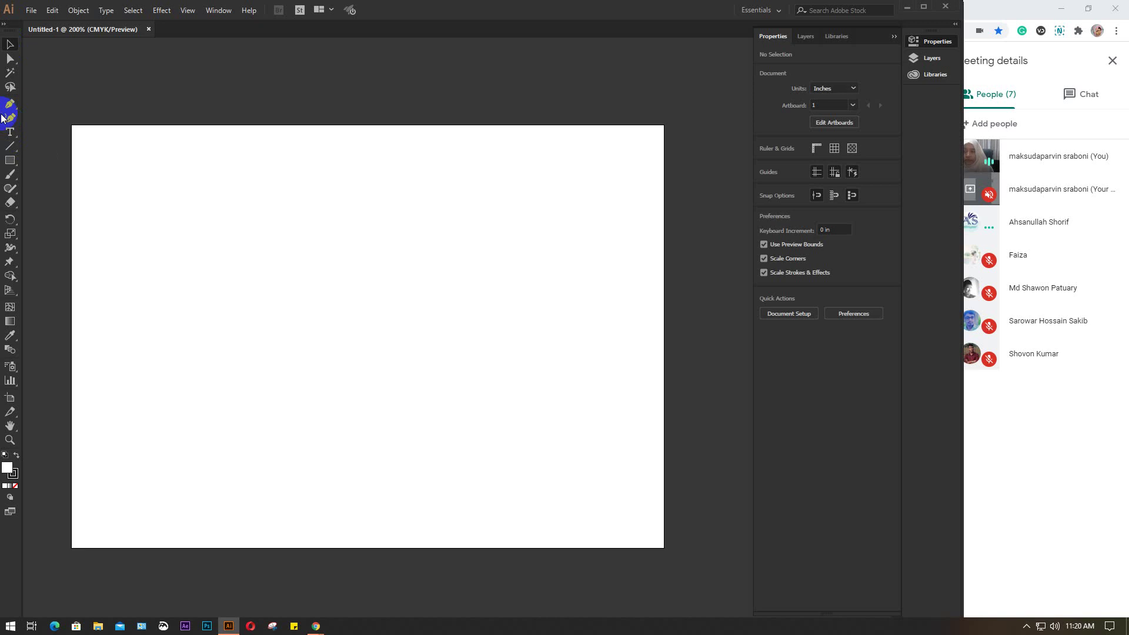
{"action": "left_click_drag", "start_coordinate": [10, 145], "coordinate": [77, 145]}
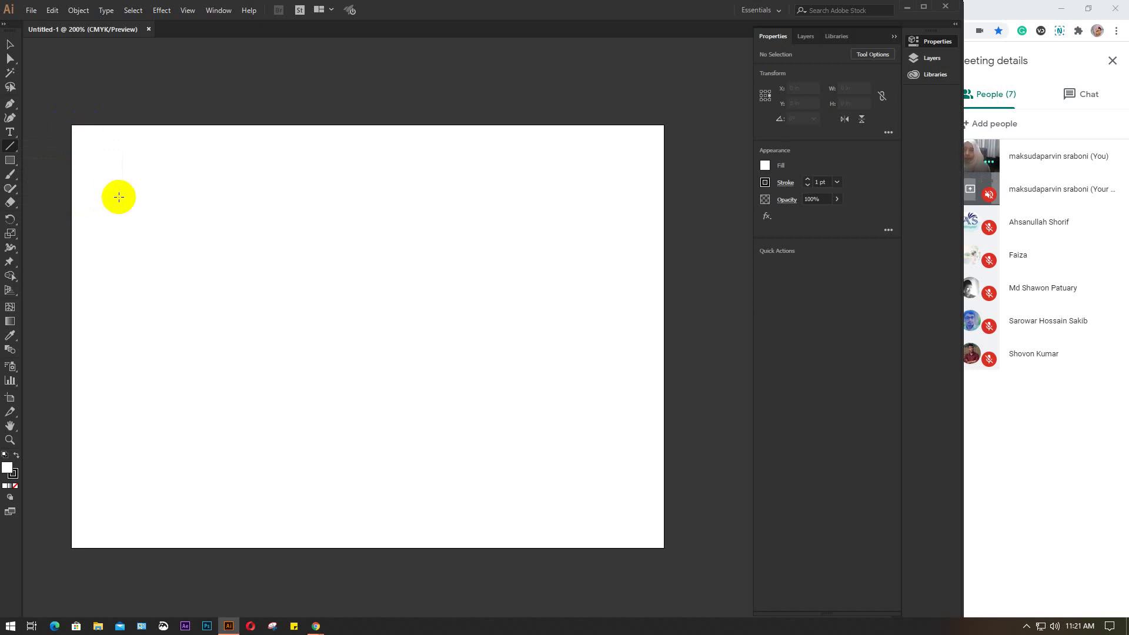
{"action": "left_click_drag", "start_coordinate": [108, 157], "coordinate": [243, 254]}
{"action": "left_click_drag", "start_coordinate": [189, 169], "coordinate": [428, 136]}
{"action": "left_click_drag", "start_coordinate": [560, 153], "coordinate": [483, 257]}
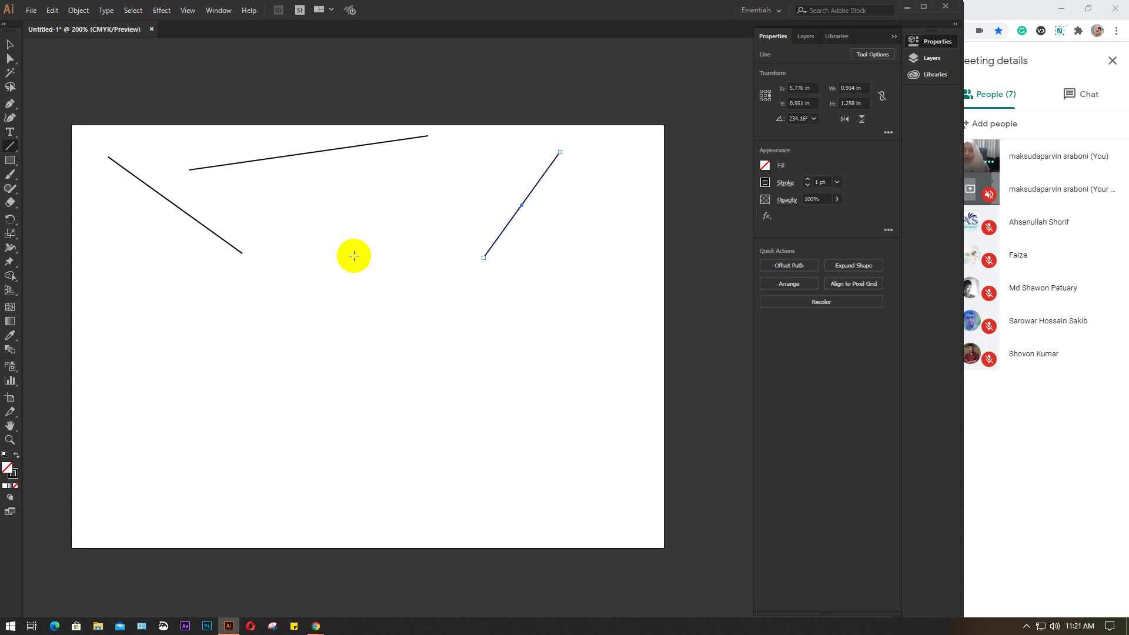
{"action": "left_click_drag", "start_coordinate": [353, 256], "coordinate": [353, 142]}
{"action": "left_click_drag", "start_coordinate": [285, 306], "coordinate": [210, 428]}
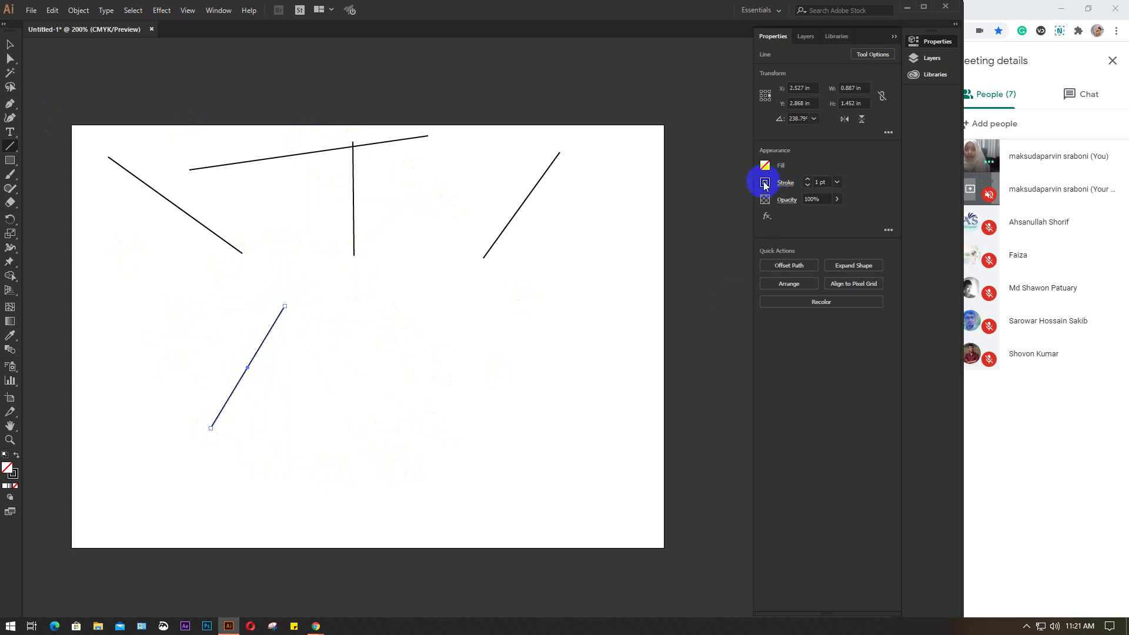
Set the stroke weight of the selected lower slanted line to 8 pt, and raise it to 14 pt.
{"action": "left_click", "coordinate": [822, 182]}
{"action": "type", "text": "8"}
{"action": "key", "text": "Return"}
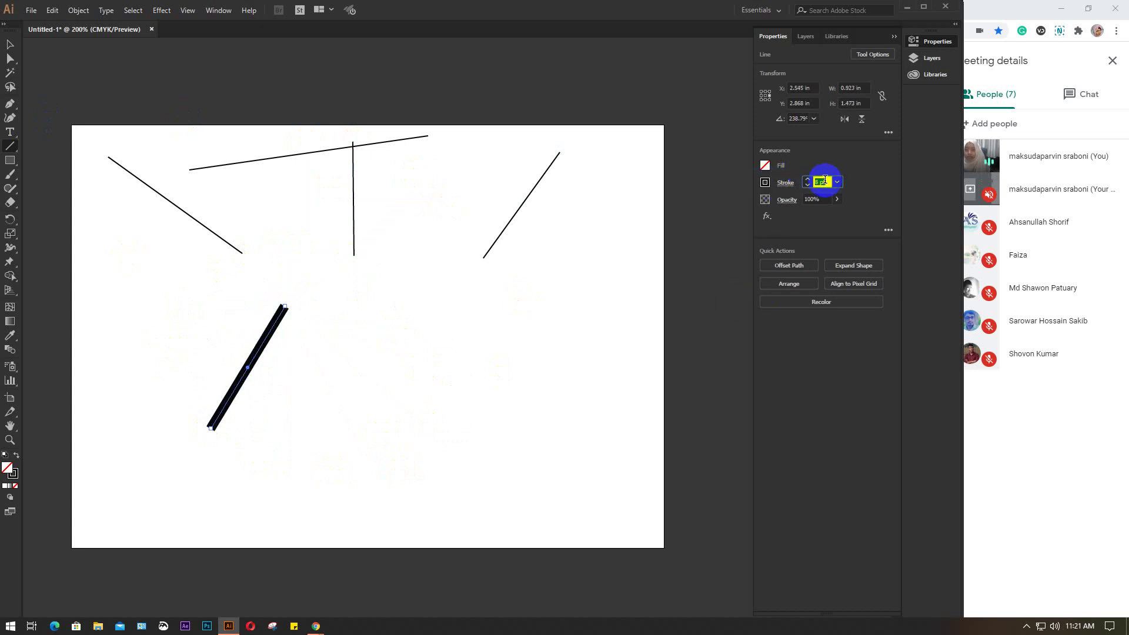
{"action": "key", "text": "Up"}
{"action": "key", "text": "Up"}
{"action": "key", "text": "Up"}
{"action": "key", "text": "Up"}
{"action": "key", "text": "Up"}
{"action": "key", "text": "Up"}
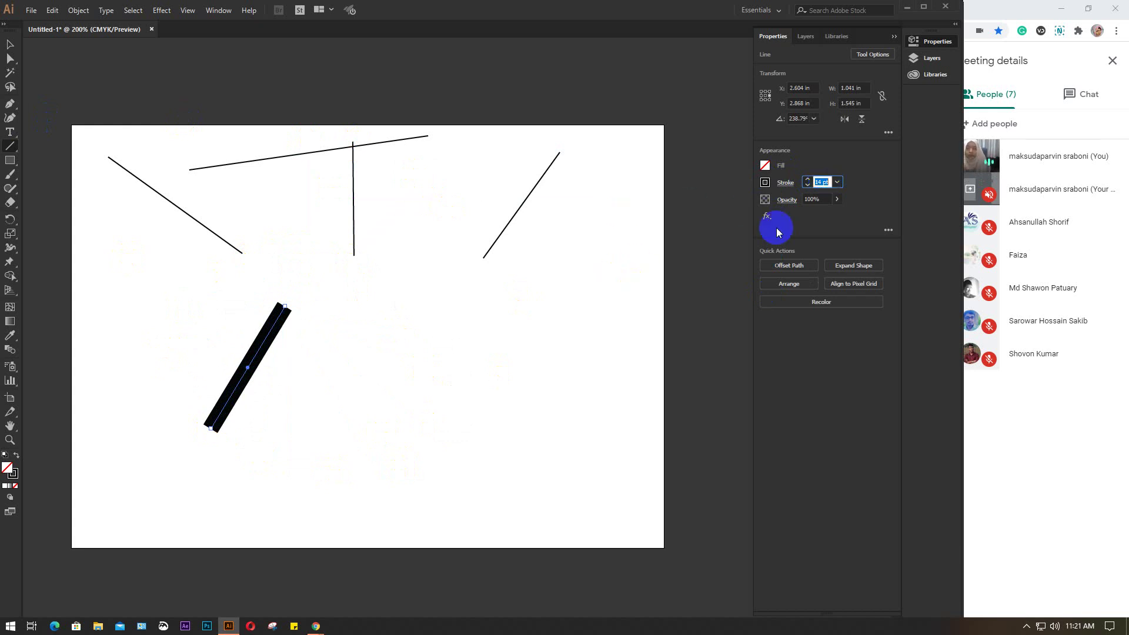
Select all the lines on the artboard, including the long thick diagonal drawn across it, and delete them.
{"action": "type", "text": "vv"}
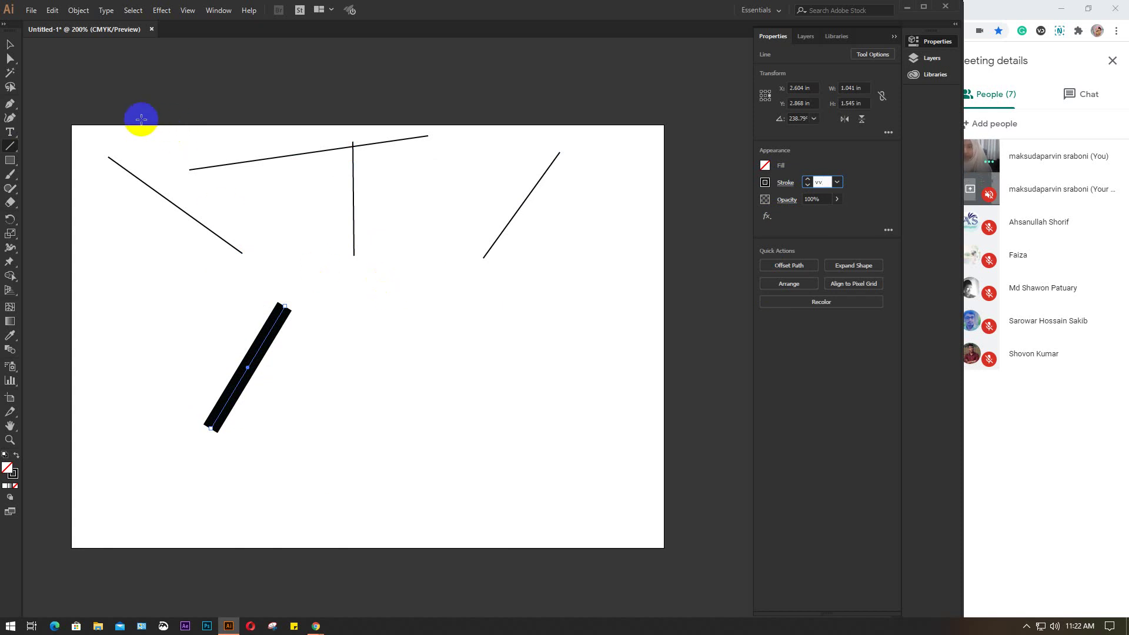
{"action": "left_click_drag", "start_coordinate": [141, 120], "coordinate": [487, 433]}
{"action": "key", "text": "v"}
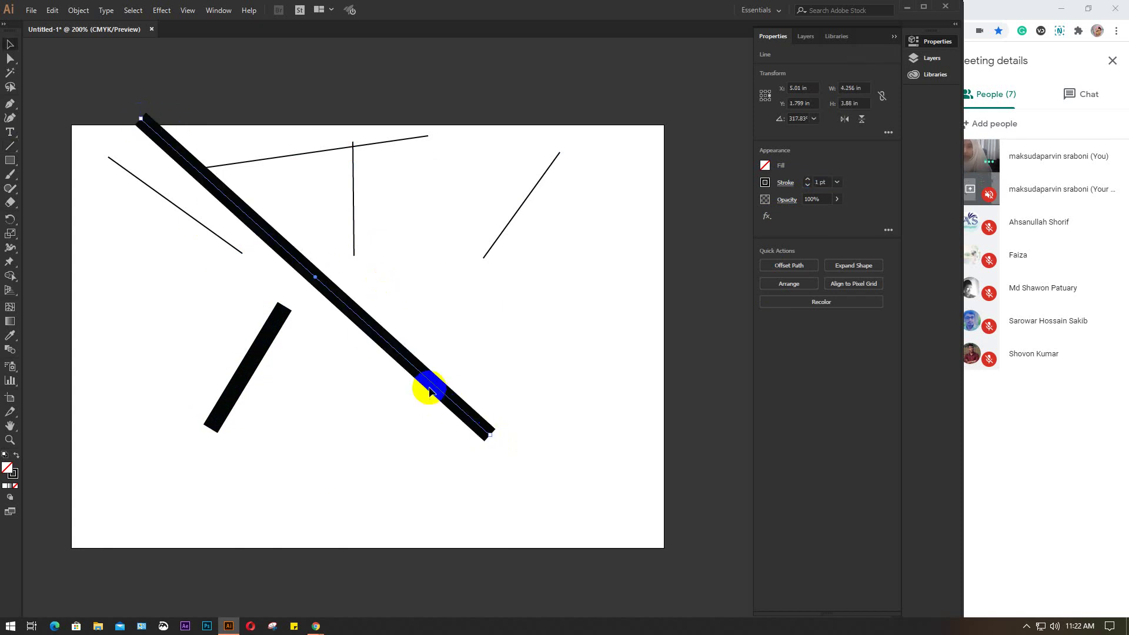
{"action": "left_click_drag", "start_coordinate": [104, 114], "coordinate": [555, 474]}
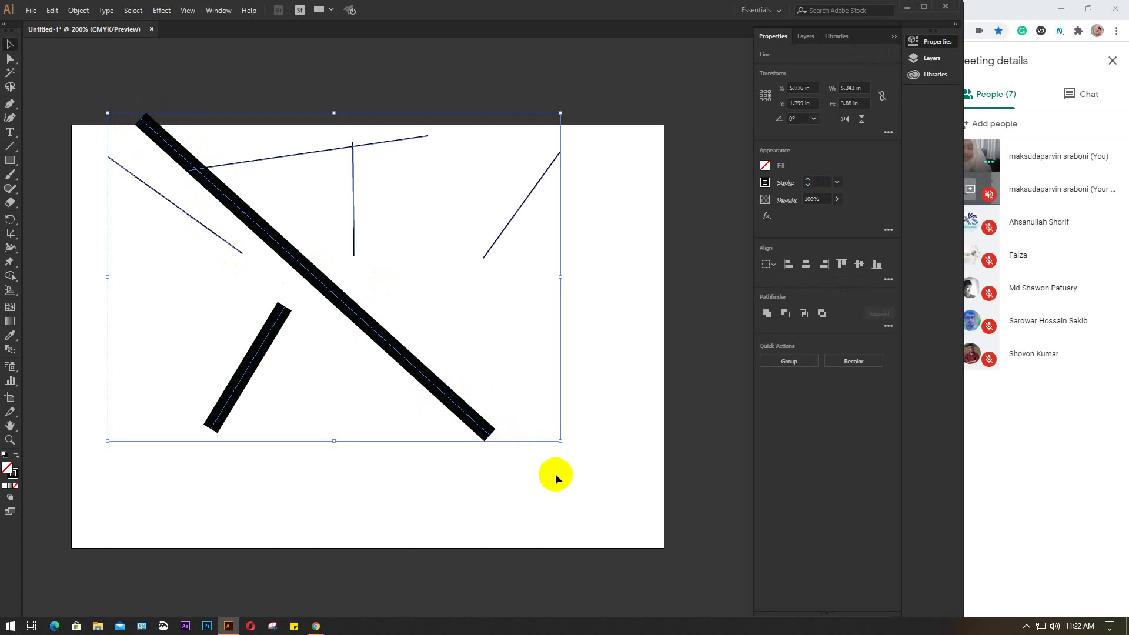
{"action": "key", "text": "Delete"}
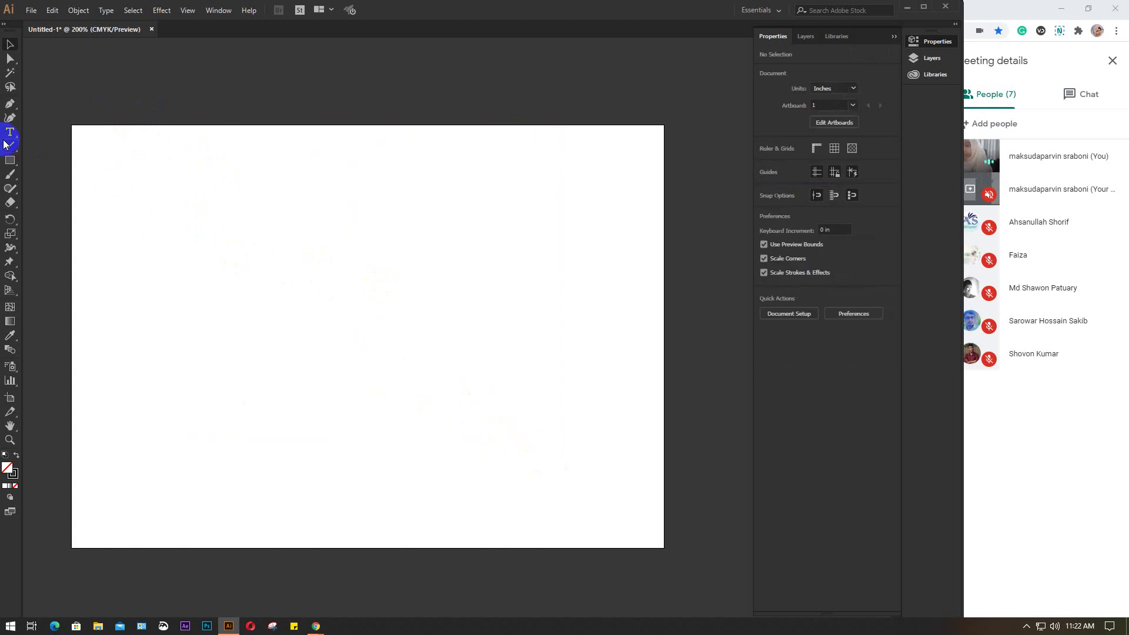
Draw an arc about 1.5 in wide and 1.7 in tall on the artboard's left half and set its stroke to 3 pt.
{"action": "left_click_drag", "start_coordinate": [10, 146], "coordinate": [59, 163]}
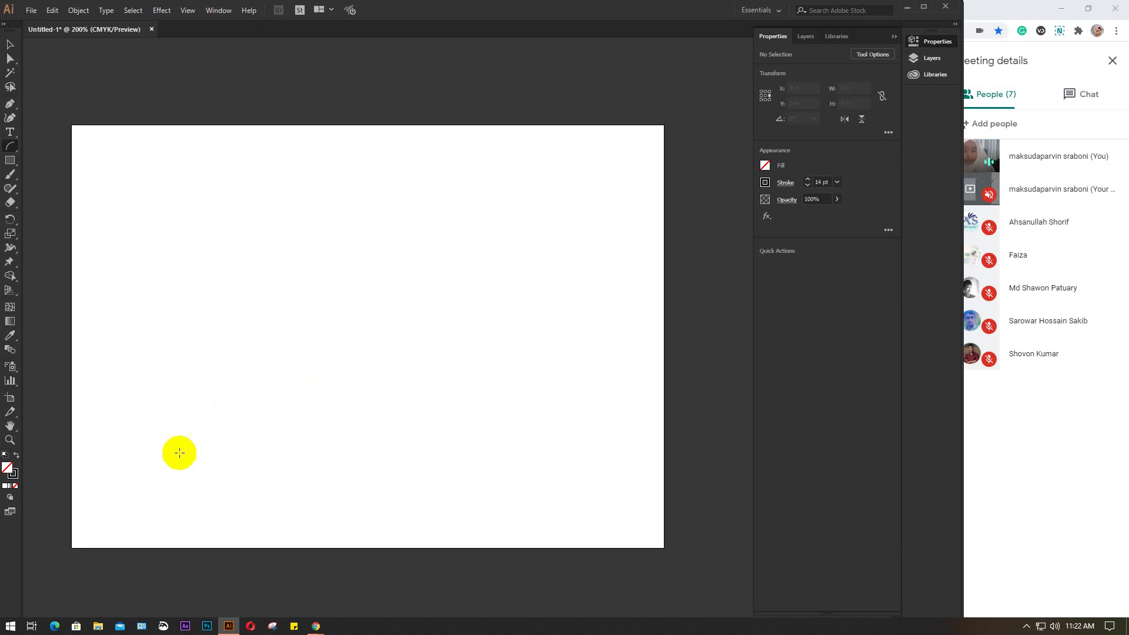
{"action": "left_click_drag", "start_coordinate": [161, 436], "coordinate": [290, 293]}
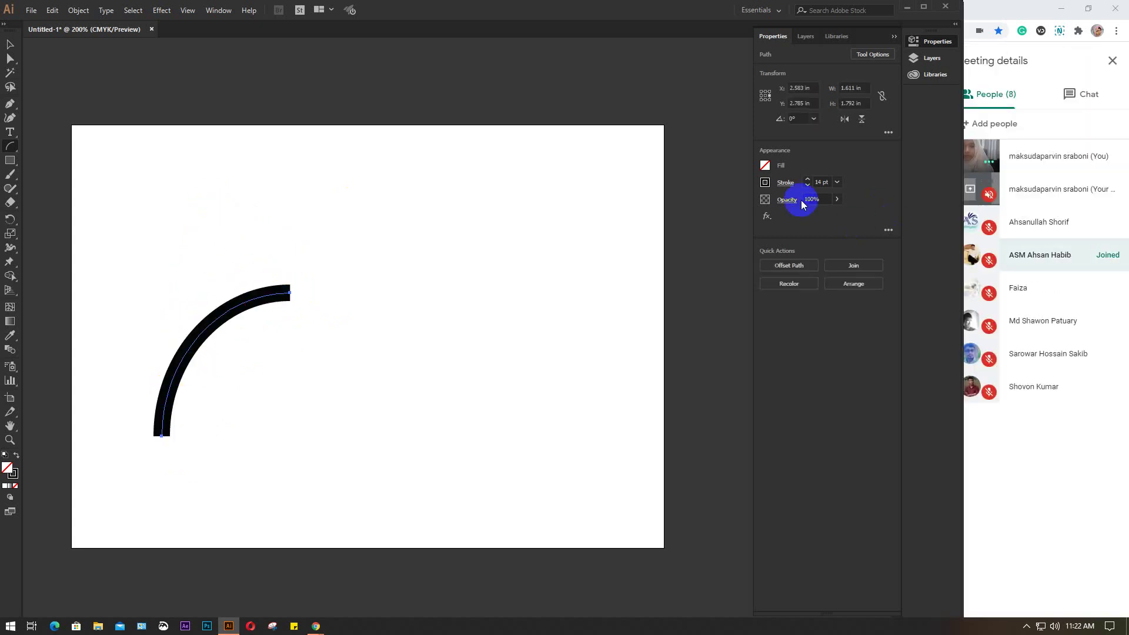
{"action": "key", "text": "Down"}
{"action": "key", "text": "Down"}
{"action": "key", "text": "Down"}
{"action": "key", "text": "Down"}
{"action": "key", "text": "Down"}
{"action": "key", "text": "Down"}
{"action": "key", "text": "Down"}
{"action": "key", "text": "Down"}
{"action": "key", "text": "Down"}
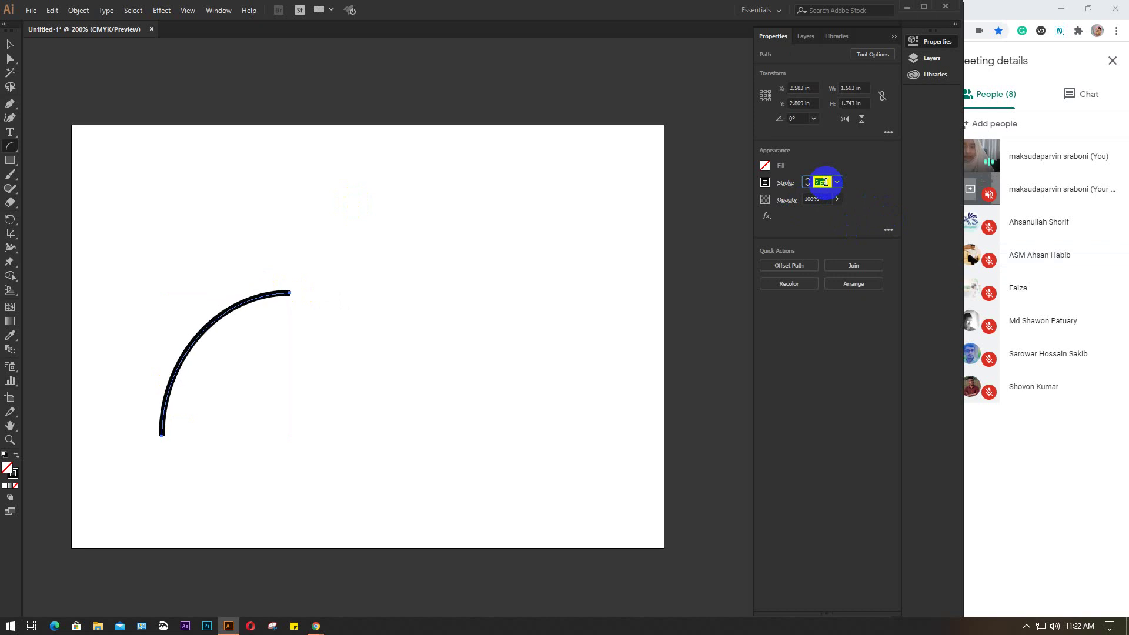
{"action": "key", "text": "Down"}
{"action": "key", "text": "Down"}
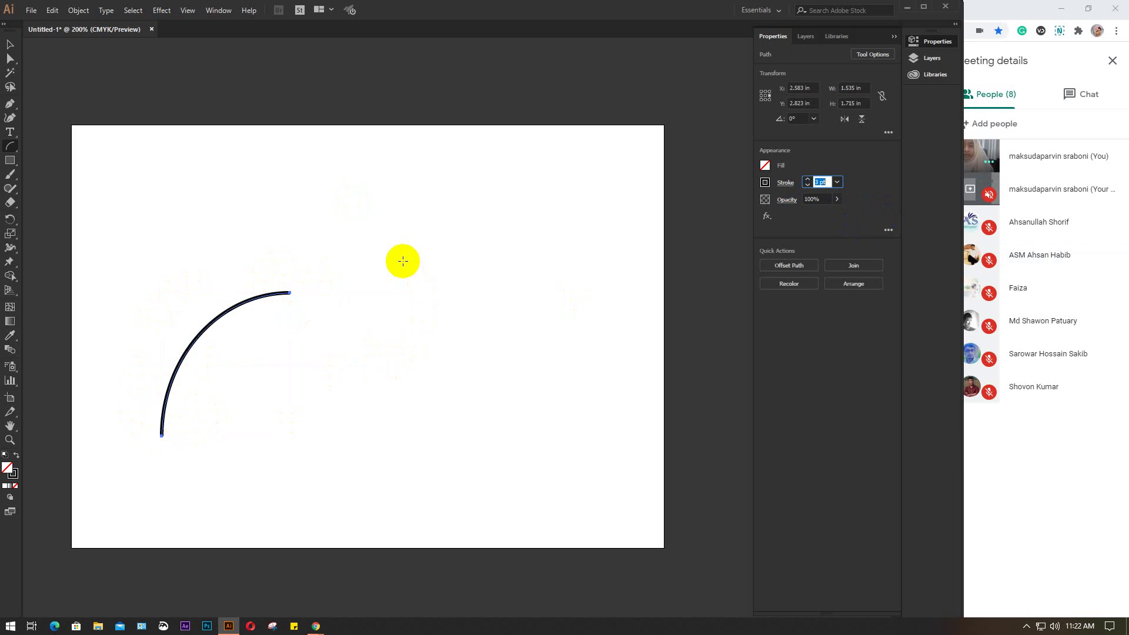
Draw four more arcs curving in different directions on the right half of the artboard and across its upper edge.
{"action": "mouse_move", "coordinate": [408, 219]}
{"action": "left_mouse_down"}
{"action": "mouse_move", "coordinate": [517, 320]}
{"action": "mouse_move", "coordinate": [531, 378]}
{"action": "mouse_move", "coordinate": [564, 325]}
{"action": "mouse_move", "coordinate": [530, 346]}
{"action": "left_mouse_up"}
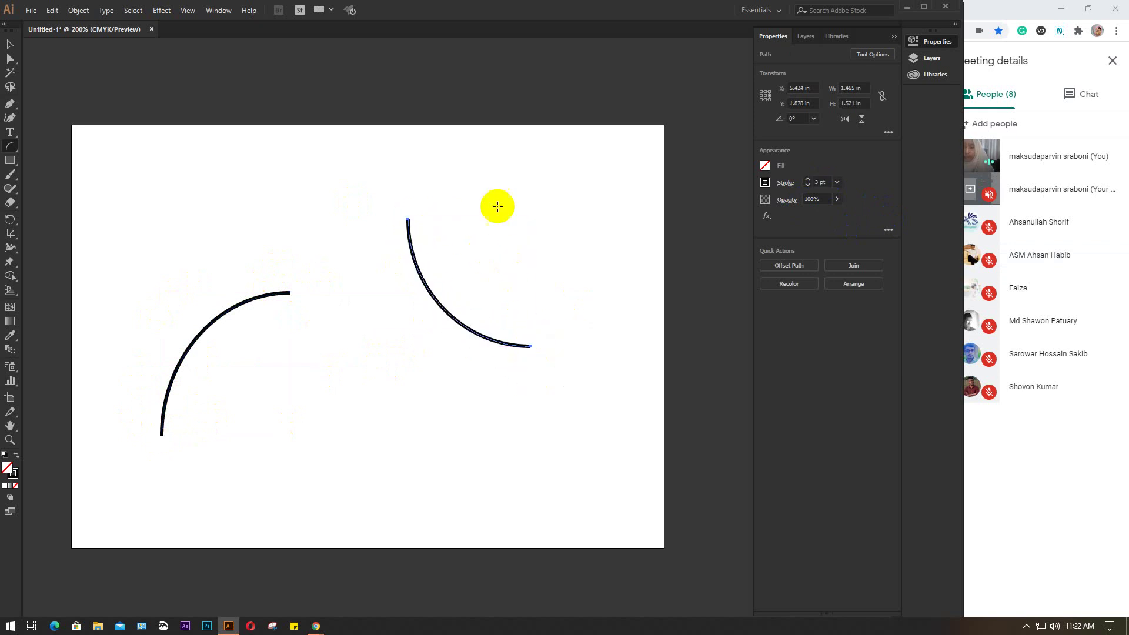
{"action": "mouse_move", "coordinate": [469, 235]}
{"action": "left_mouse_down"}
{"action": "mouse_move", "coordinate": [564, 186]}
{"action": "mouse_move", "coordinate": [553, 161]}
{"action": "mouse_move", "coordinate": [597, 245]}
{"action": "mouse_move", "coordinate": [590, 142]}
{"action": "mouse_move", "coordinate": [585, 178]}
{"action": "mouse_move", "coordinate": [549, 118]}
{"action": "mouse_move", "coordinate": [476, 141]}
{"action": "mouse_move", "coordinate": [501, 104]}
{"action": "mouse_move", "coordinate": [483, 94]}
{"action": "left_mouse_up"}
{"action": "left_click_drag", "start_coordinate": [567, 166], "coordinate": [613, 87]}
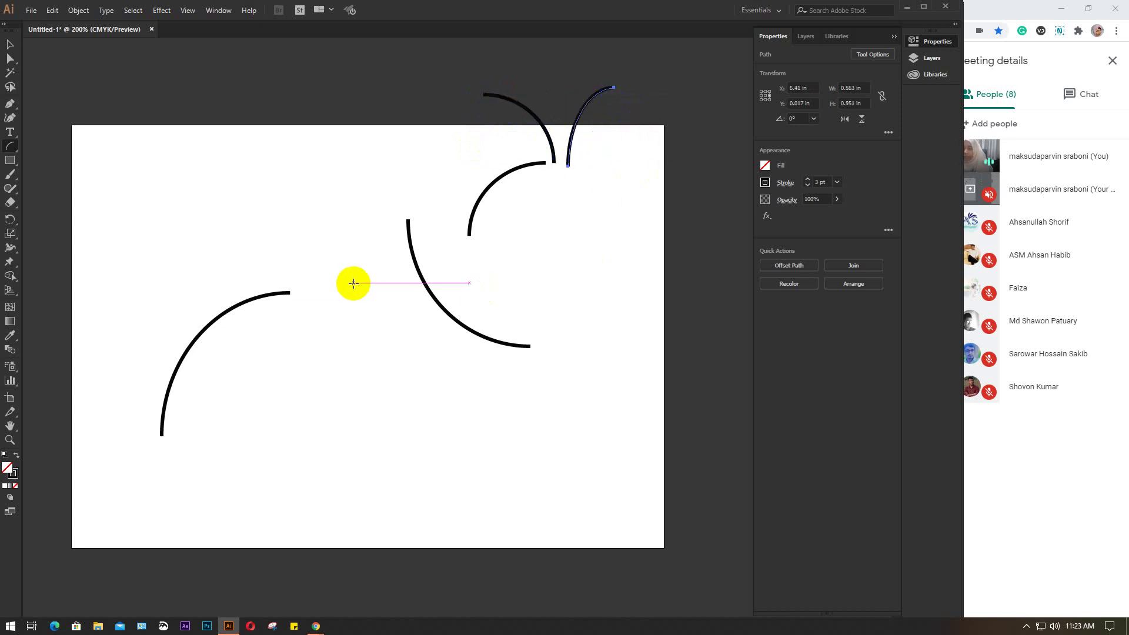
Create a closed arc 0.54 in by 0.93 in near the artboard's centre, based along the X Axis with slope 60.
{"action": "left_click", "coordinate": [402, 401]}
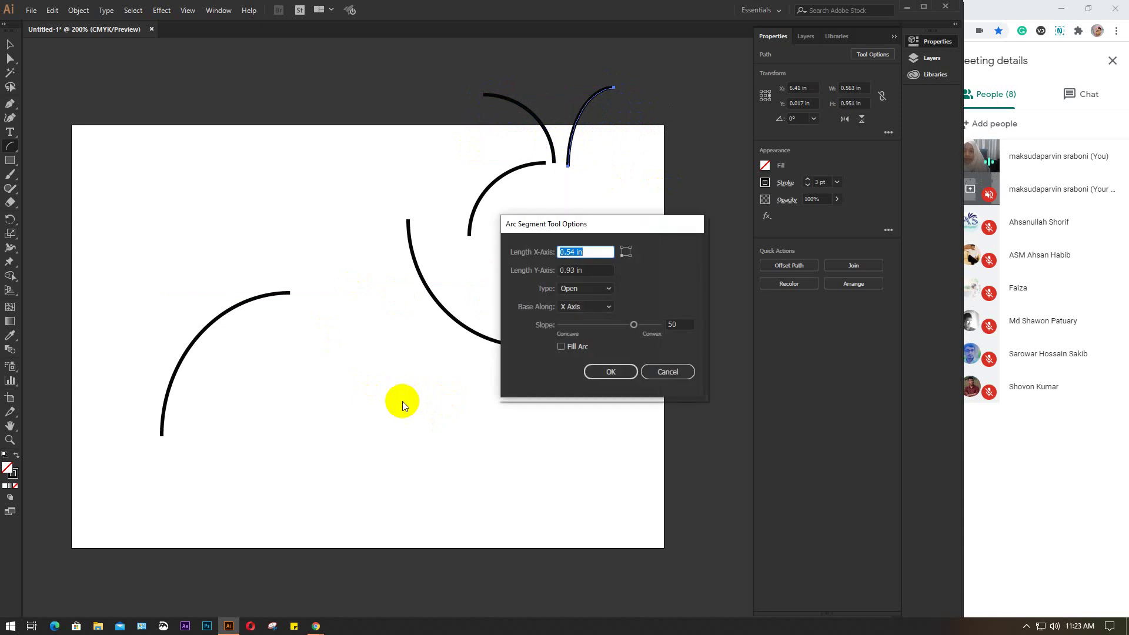
{"action": "left_click", "coordinate": [582, 253]}
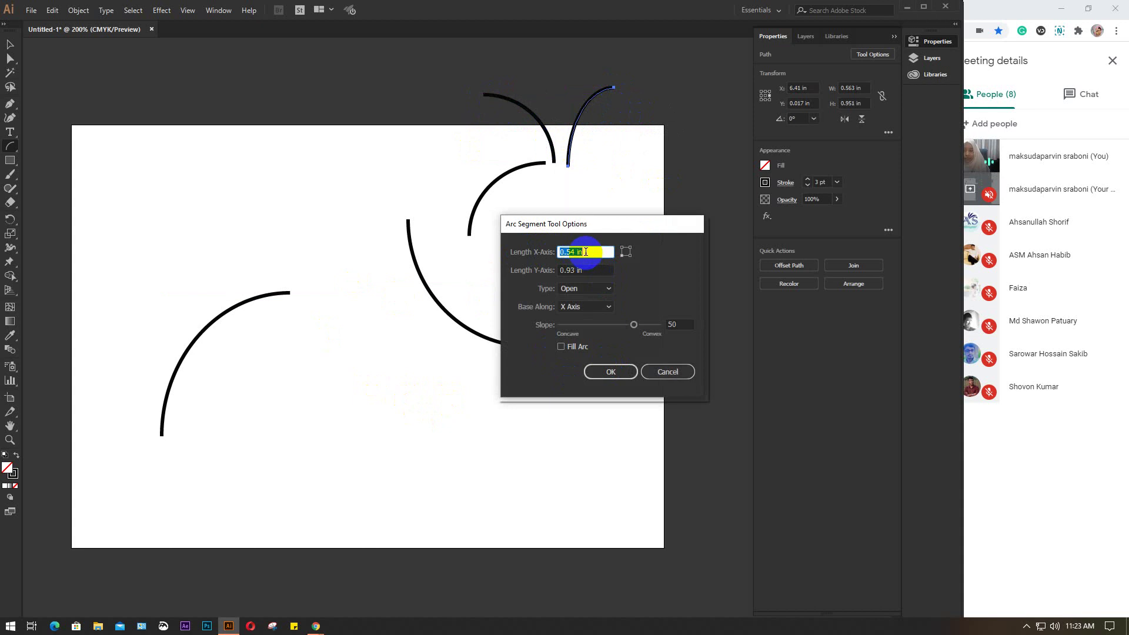
{"action": "left_click", "coordinate": [602, 271]}
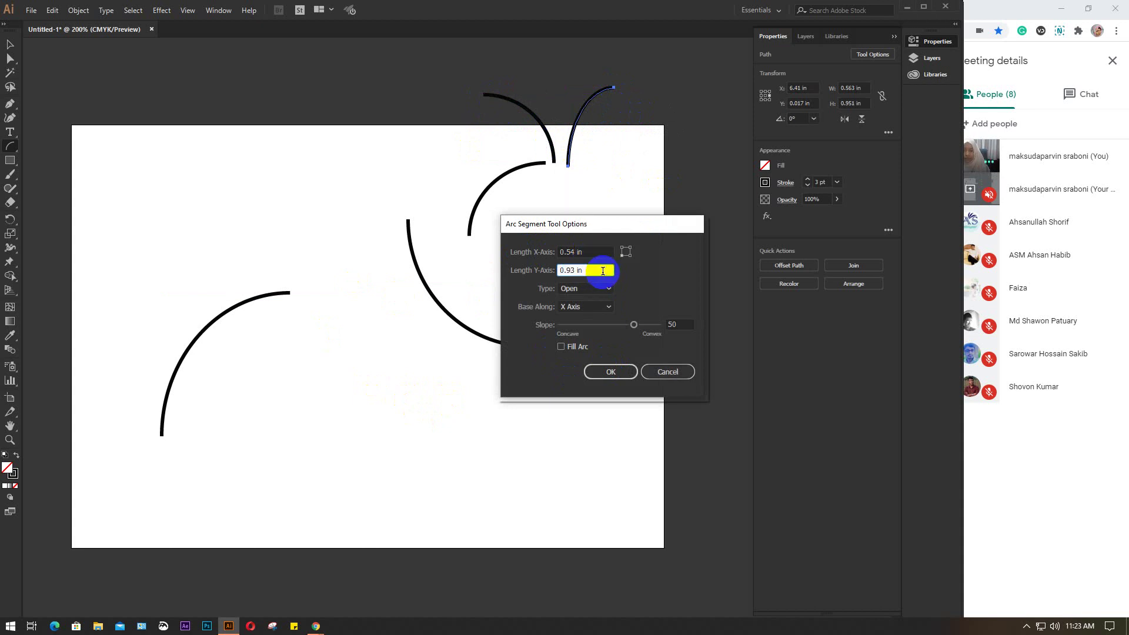
{"action": "left_click", "coordinate": [607, 290]}
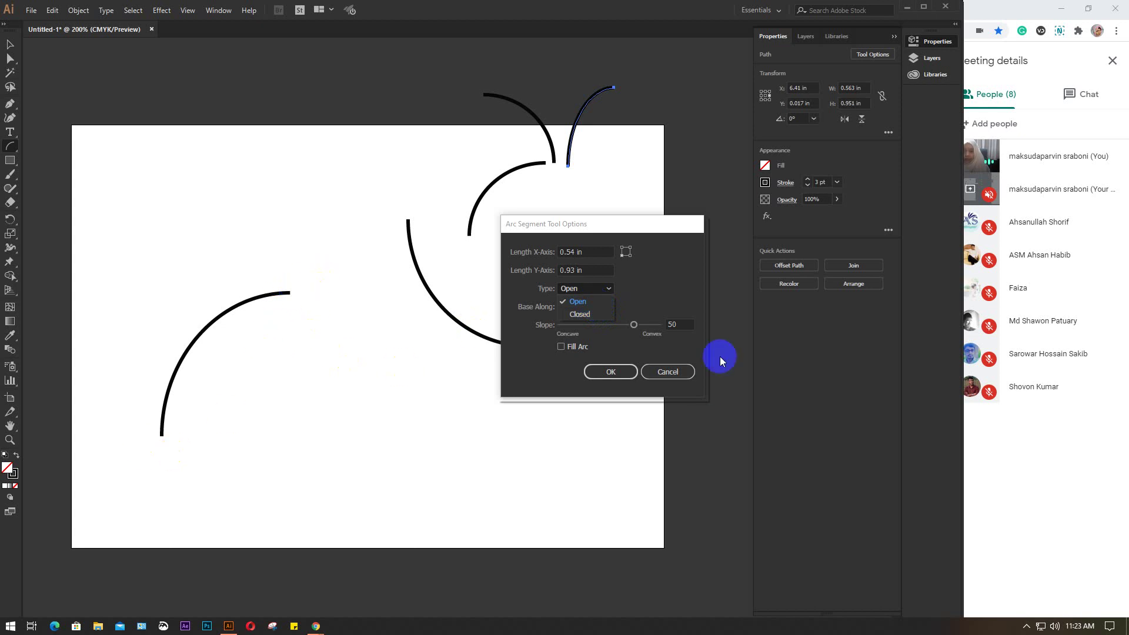
{"action": "left_click", "coordinate": [592, 315]}
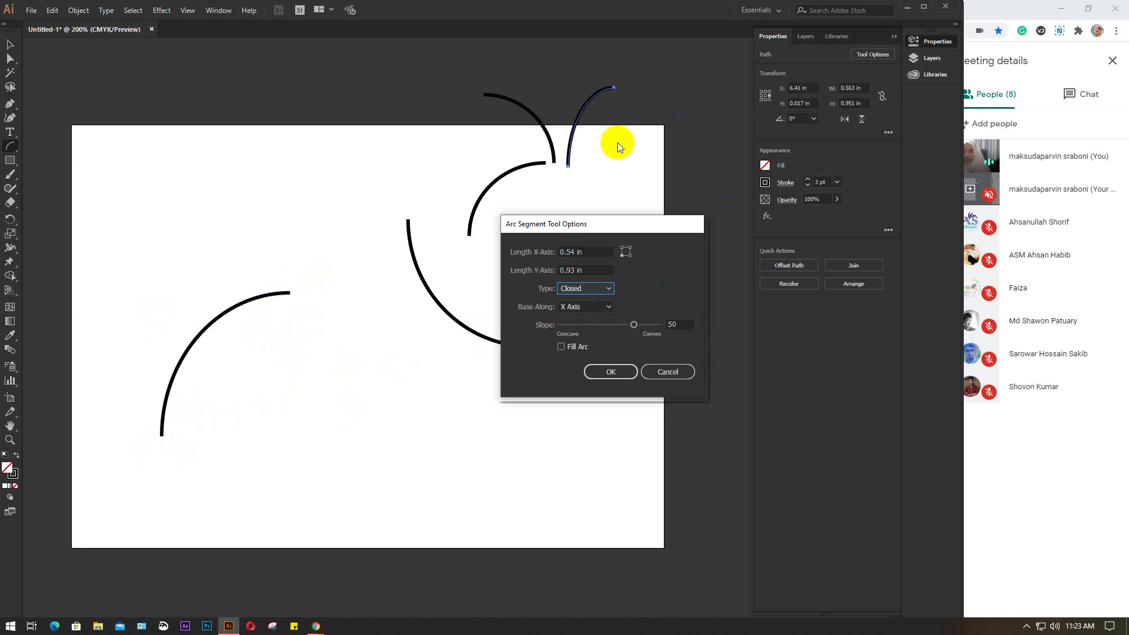
{"action": "left_click", "coordinate": [600, 310]}
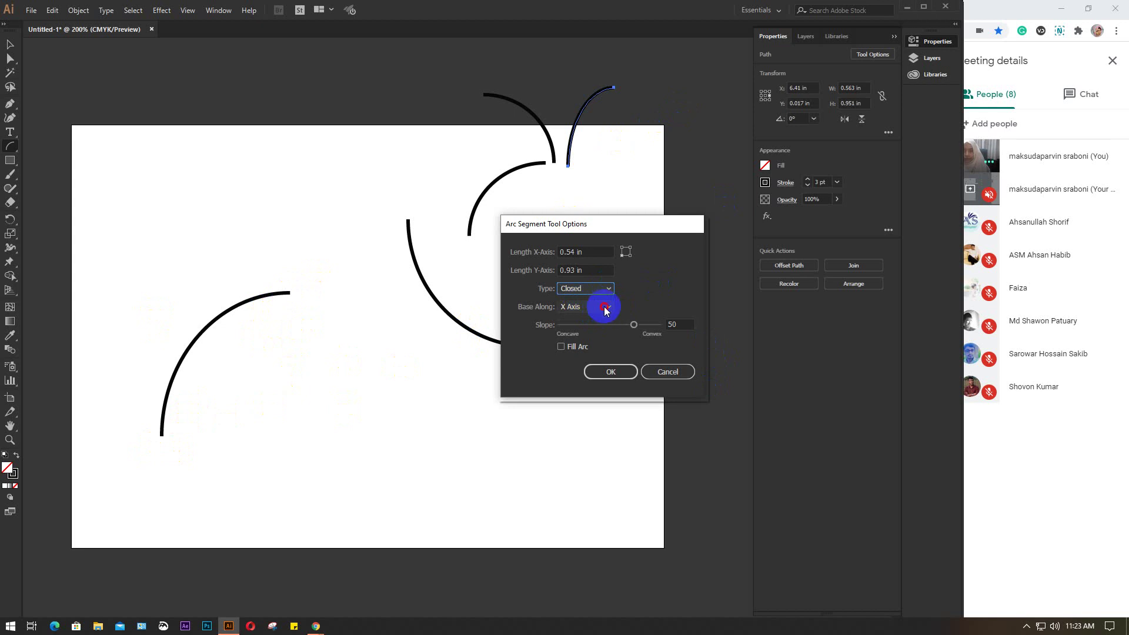
{"action": "left_click", "coordinate": [604, 308]}
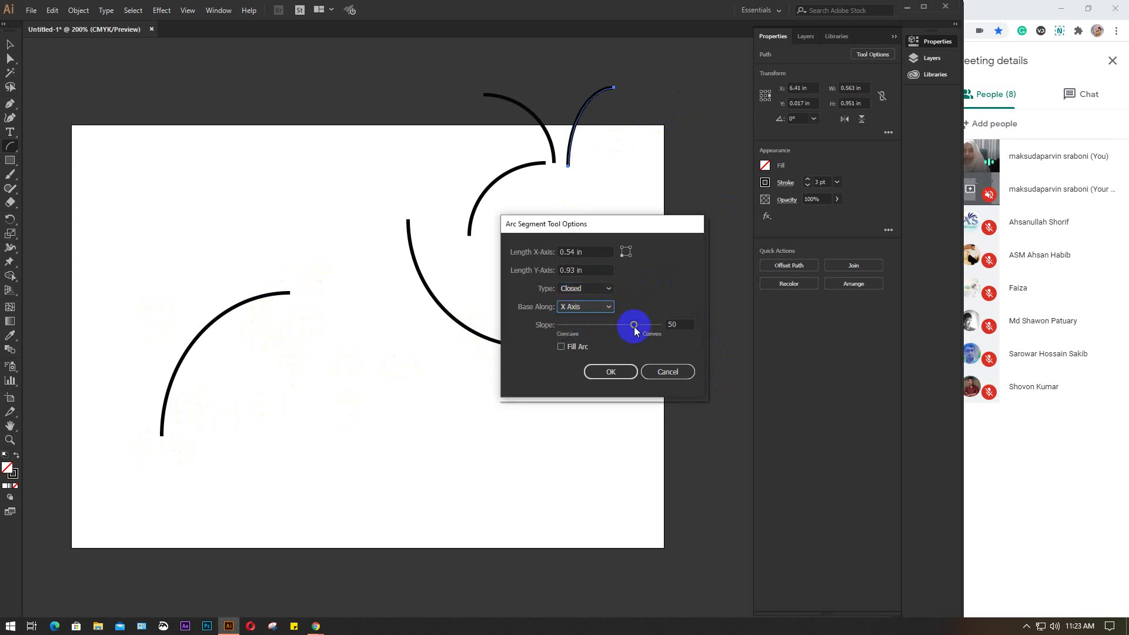
{"action": "left_click", "coordinate": [685, 325]}
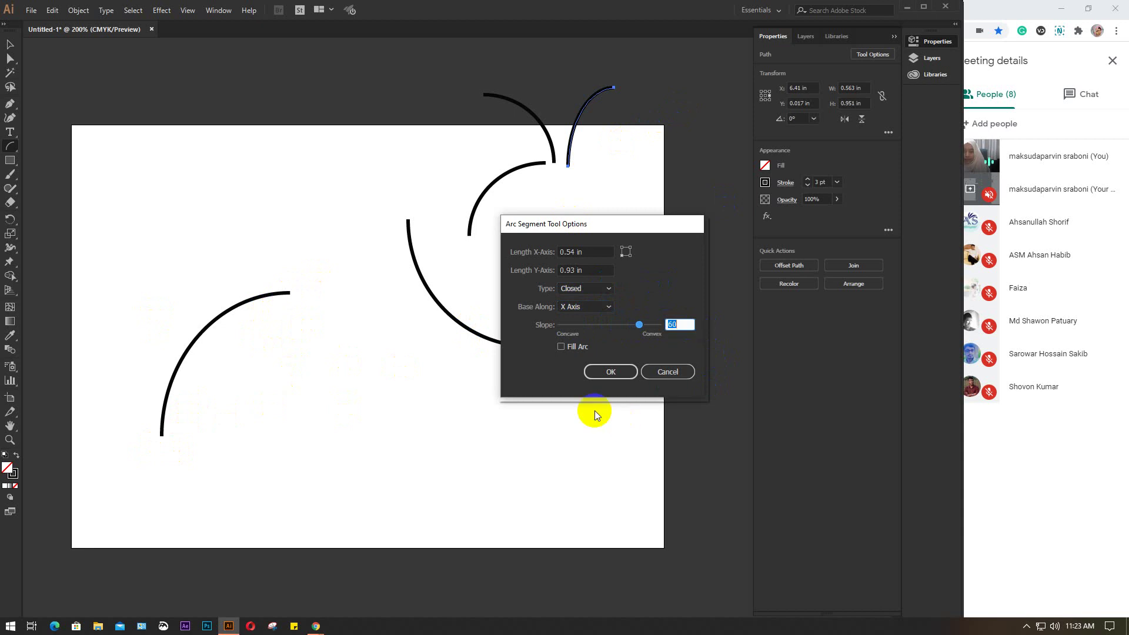
{"action": "left_click", "coordinate": [609, 370]}
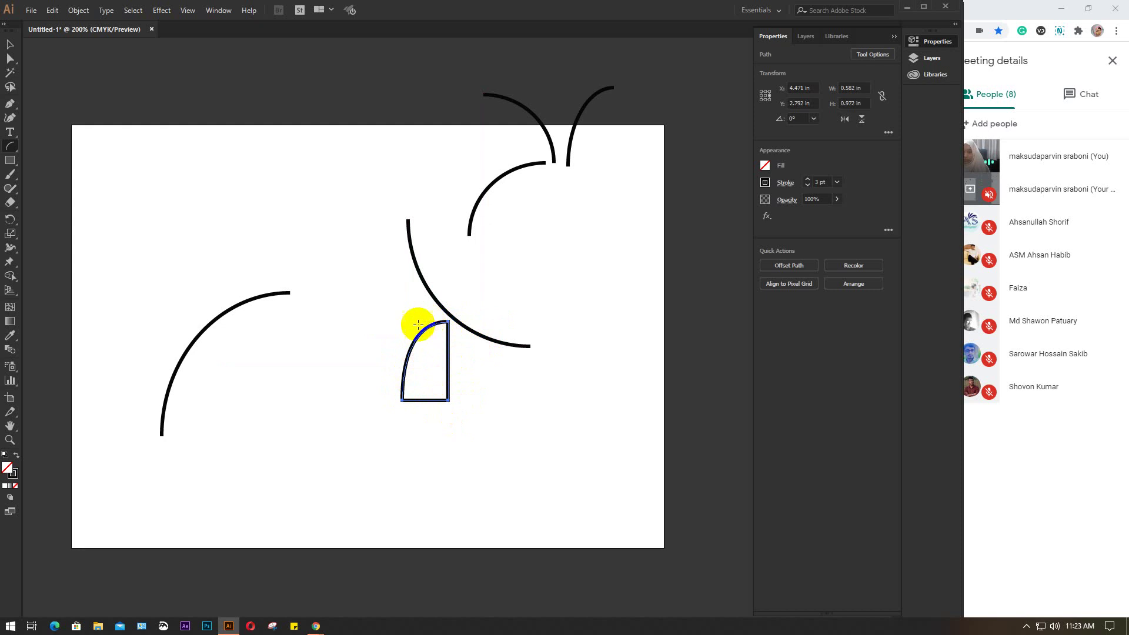
Create an open arc 0.54 in by 0.93 in beside the large left arc, based along the Y Axis with slope 50.
{"action": "left_click", "coordinate": [262, 443]}
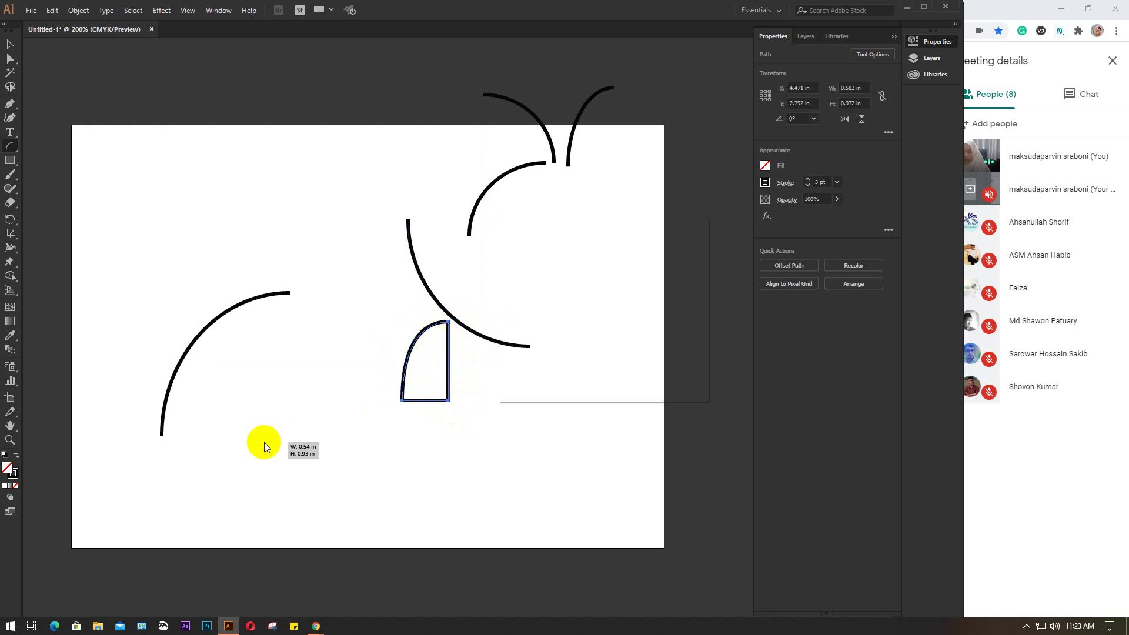
{"action": "left_click", "coordinate": [679, 326]}
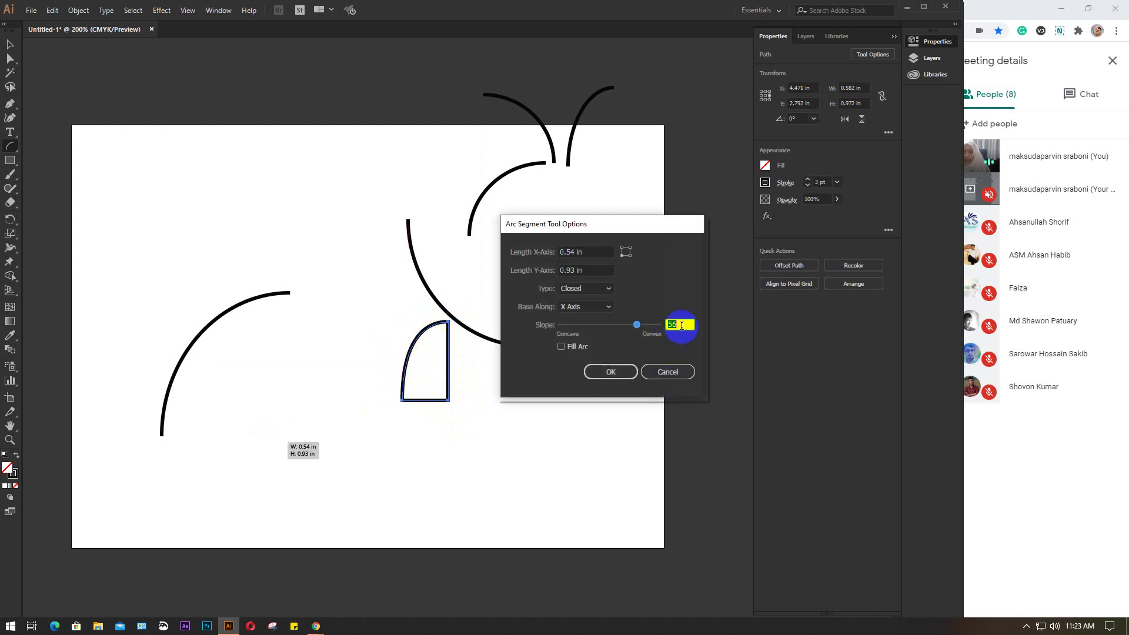
{"action": "left_click_drag", "start_coordinate": [636, 326], "coordinate": [676, 324]}
{"action": "left_click", "coordinate": [657, 327]}
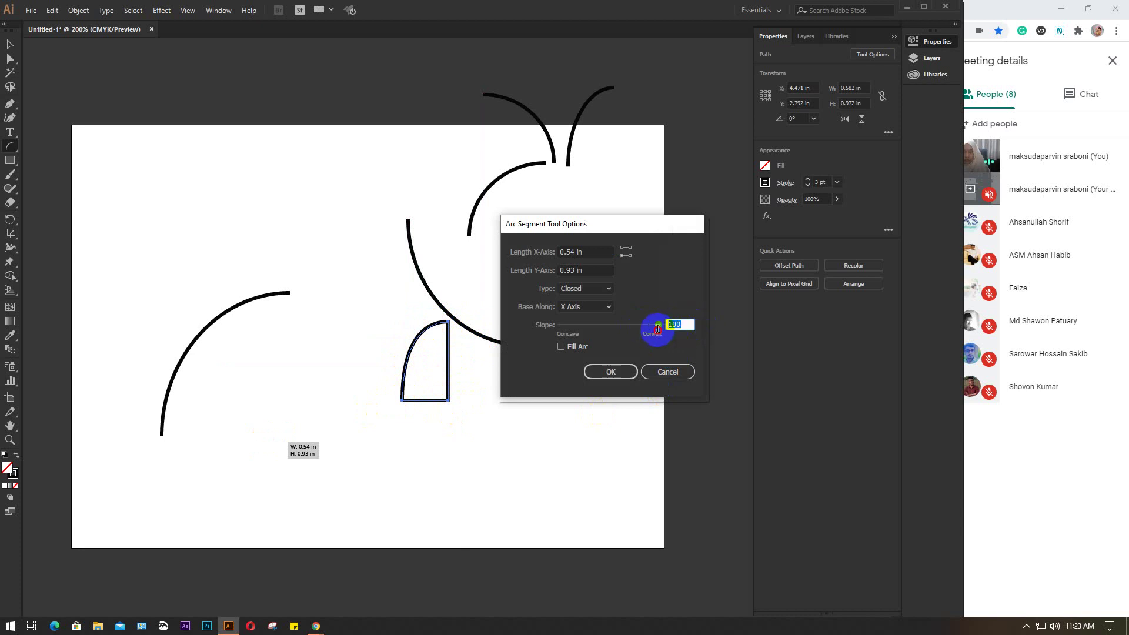
{"action": "type", "text": "50"}
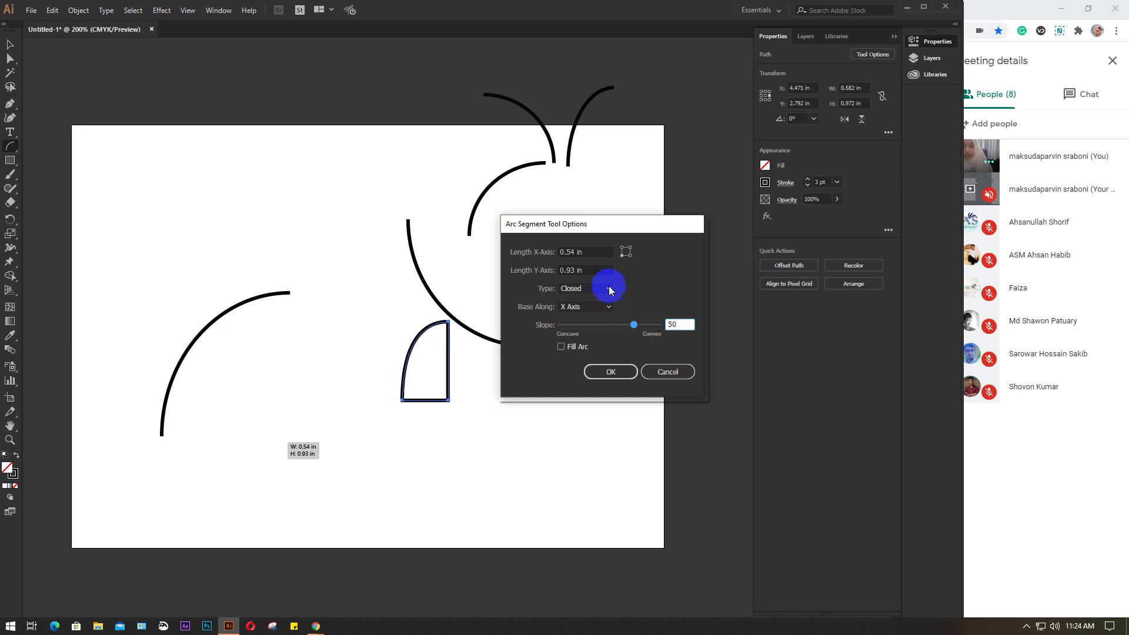
{"action": "left_click", "coordinate": [583, 290]}
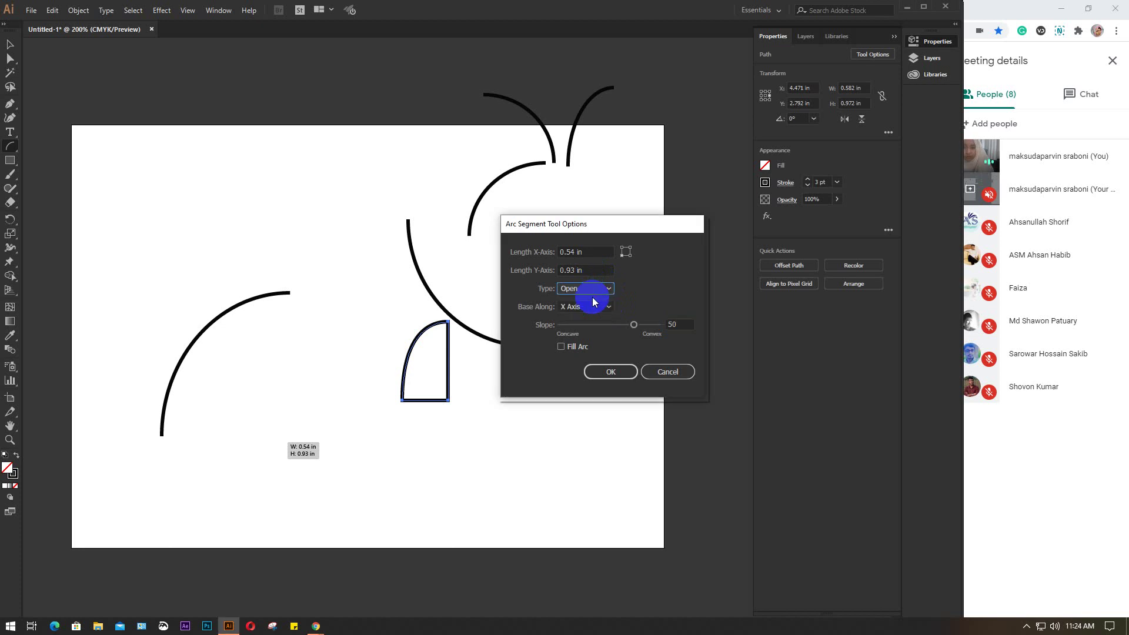
{"action": "left_click", "coordinate": [594, 310]}
{"action": "left_click", "coordinate": [594, 310]}
{"action": "left_click", "coordinate": [593, 326]}
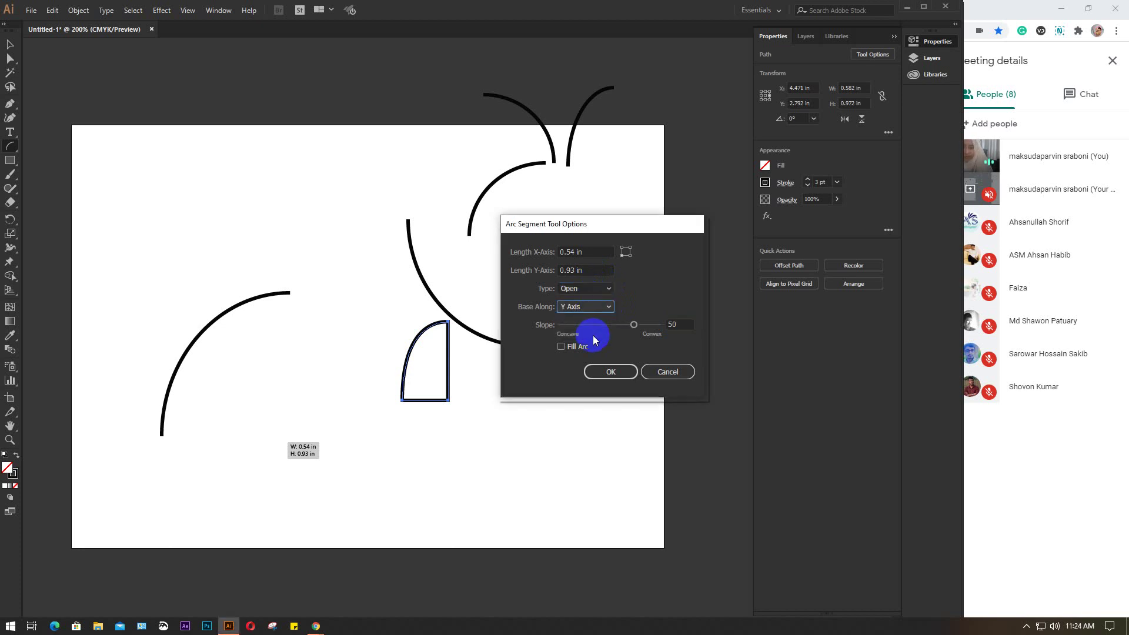
{"action": "left_click", "coordinate": [611, 373]}
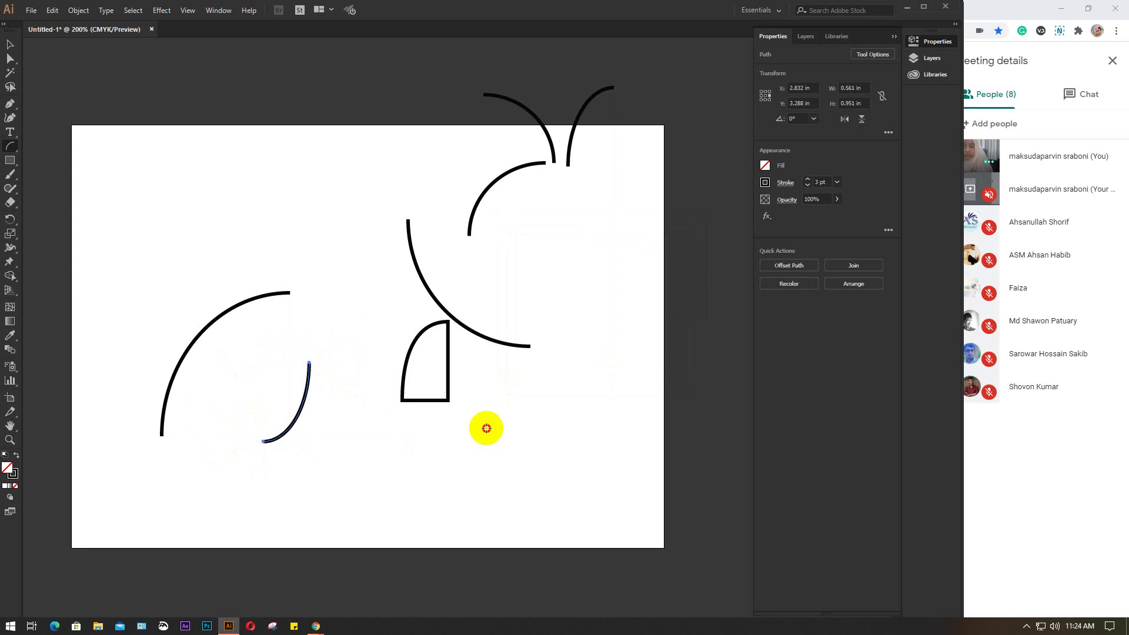
Add two tiny open arcs right of the closed shape, giving the second lengths of 0.03 in and 0.01 in with slope 30.
{"action": "left_click_drag", "start_coordinate": [487, 428], "coordinate": [484, 426]}
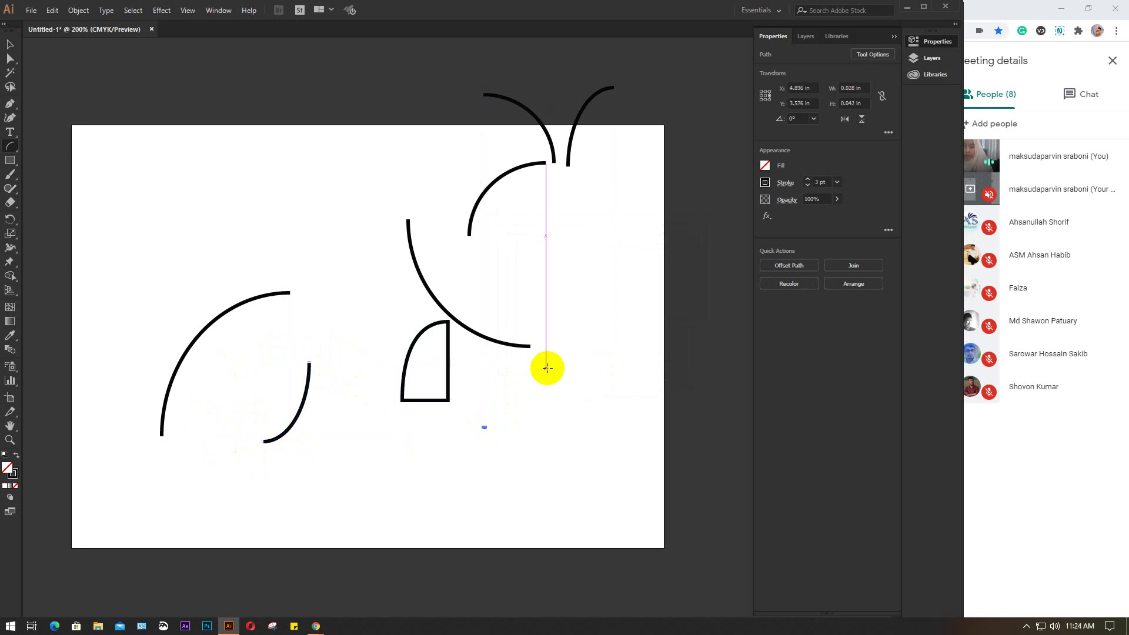
{"action": "left_click", "coordinate": [547, 368]}
{"action": "double_click", "coordinate": [673, 325]}
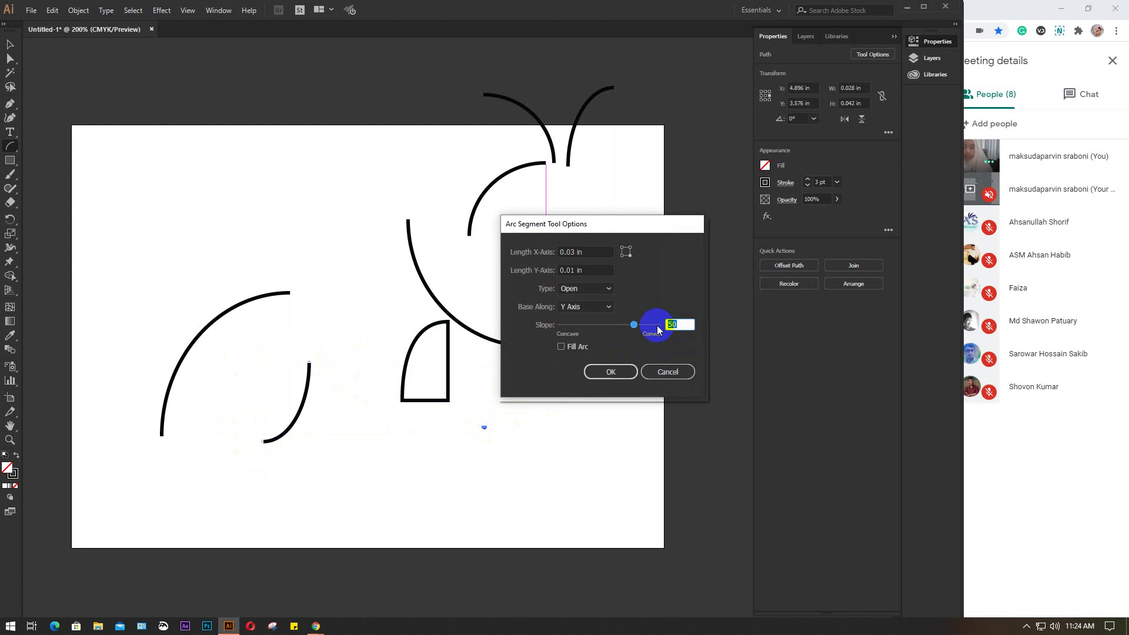
{"action": "left_click", "coordinate": [612, 372]}
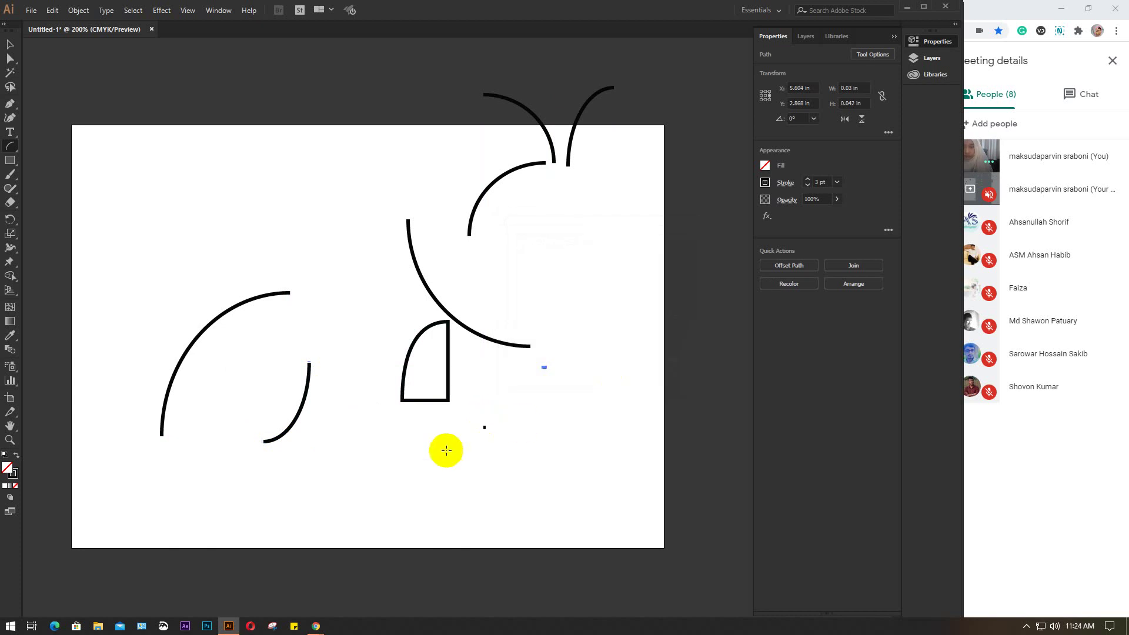
Select all the arcs on and above the artboard and delete them.
{"action": "left_click", "coordinate": [8, 47]}
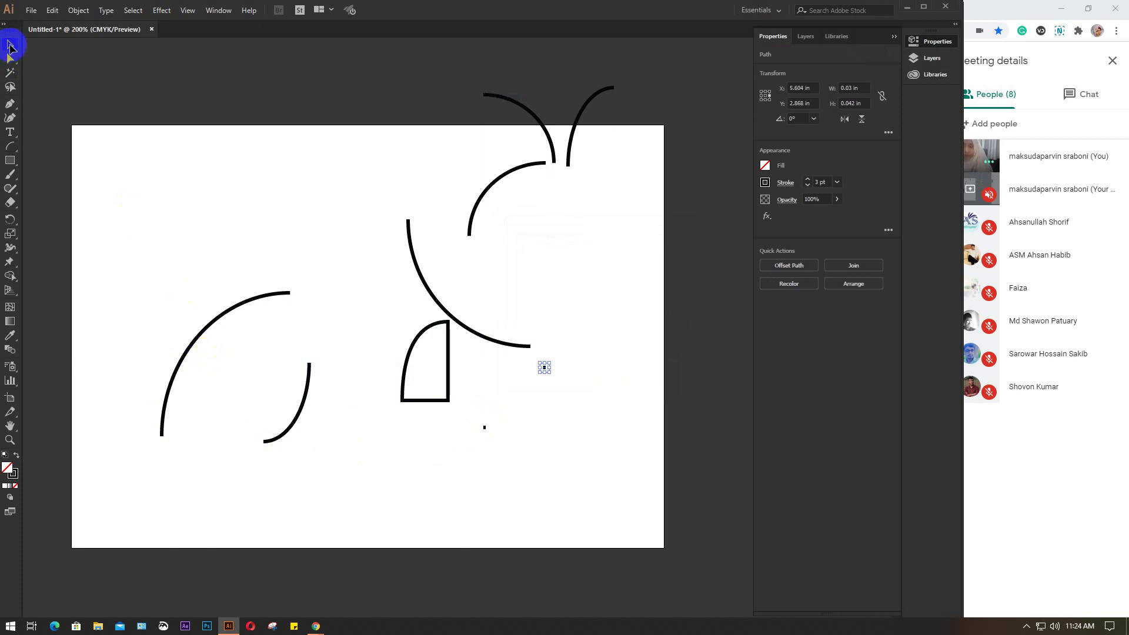
{"action": "left_click", "coordinate": [508, 455]}
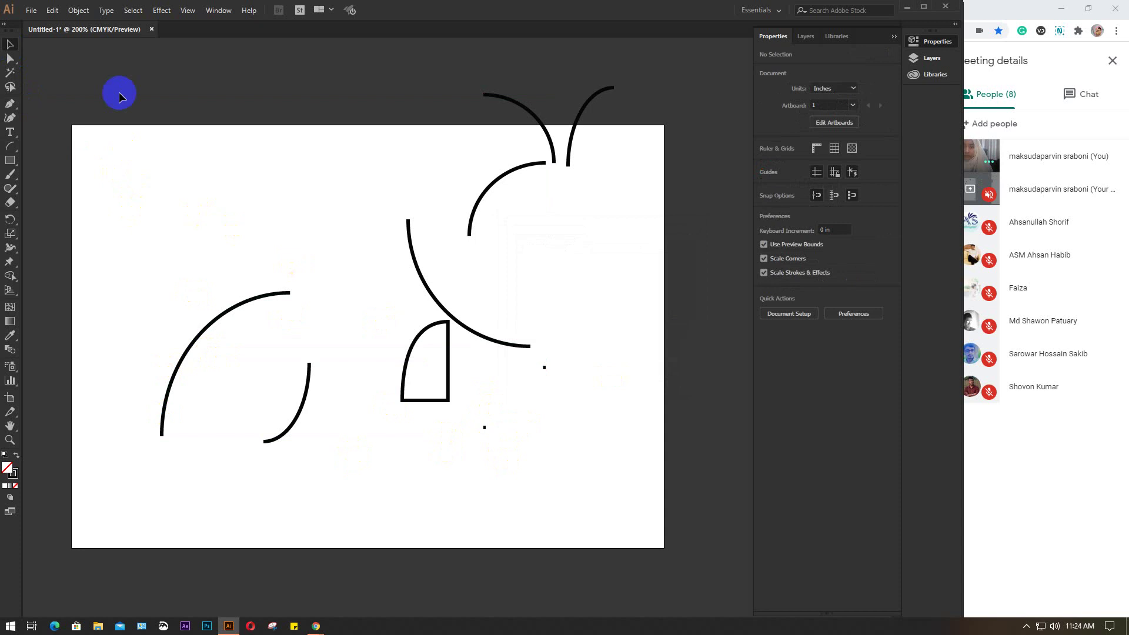
{"action": "left_click_drag", "start_coordinate": [119, 94], "coordinate": [634, 486]}
{"action": "key", "text": "Delete"}
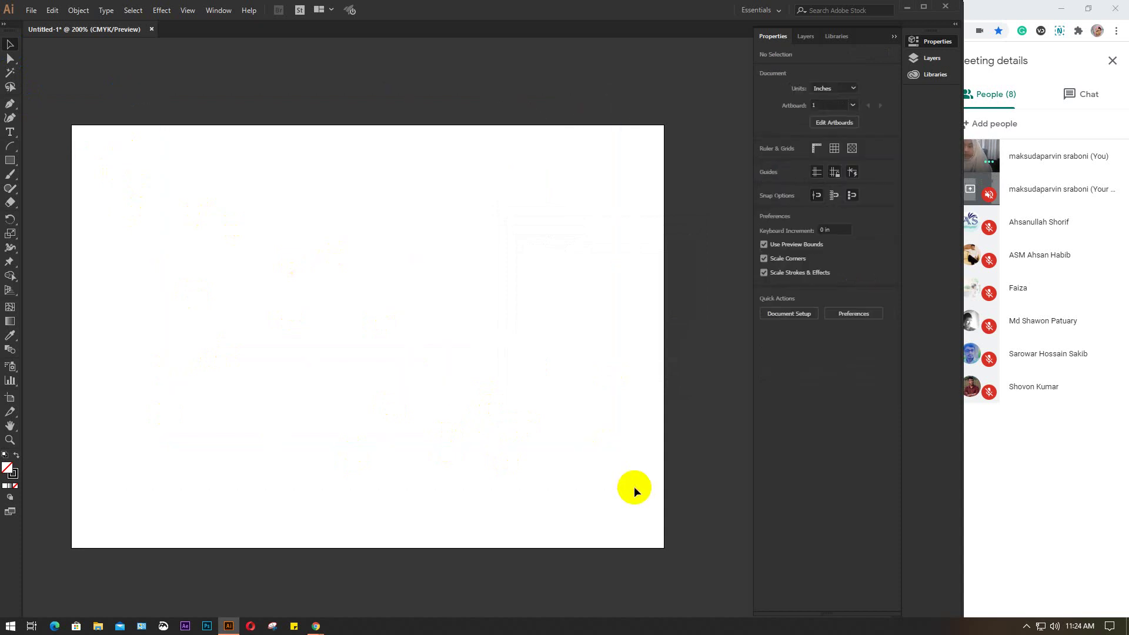
Create an open arc with X length 2 in and Y length 1 in, based along the X Axis, near the artboard's centre.
{"action": "left_click", "coordinate": [10, 147]}
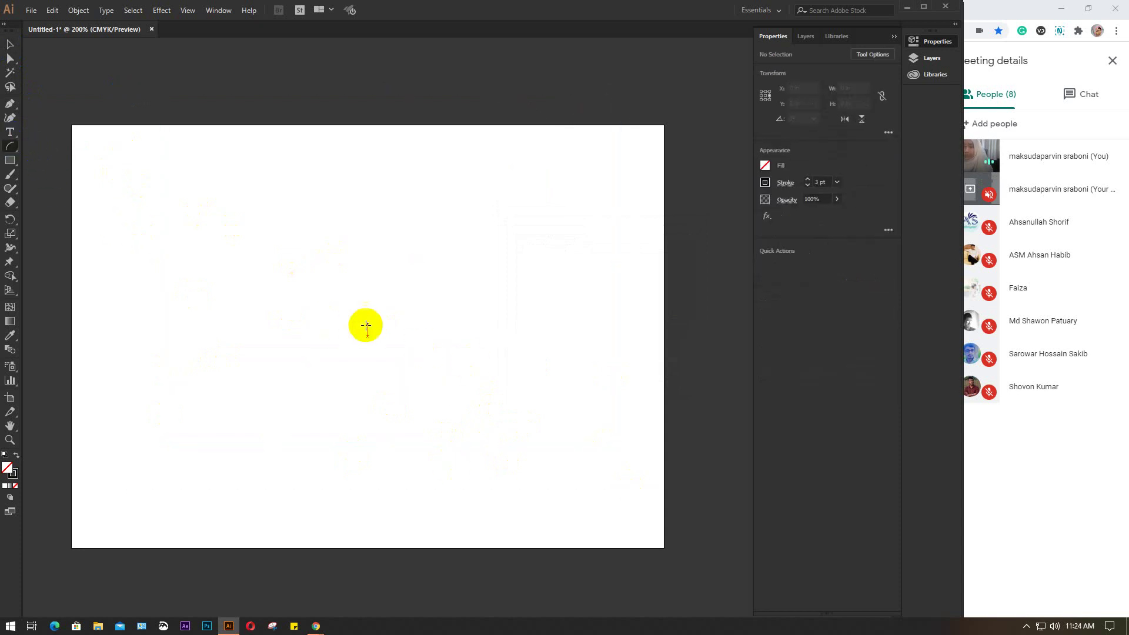
{"action": "left_click", "coordinate": [464, 342]}
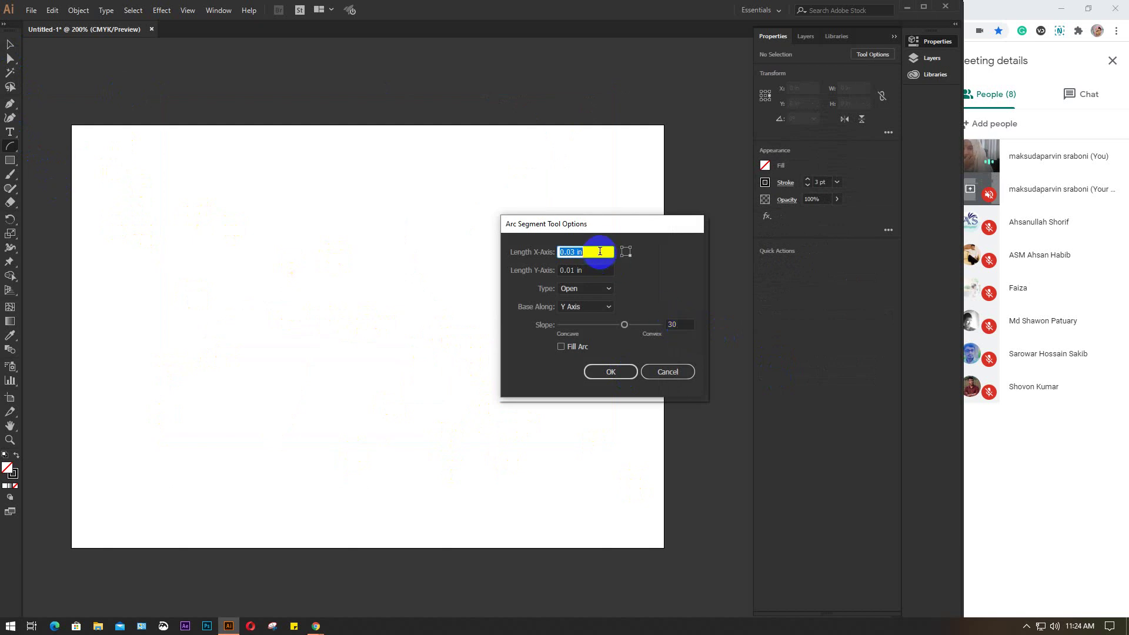
{"action": "type", "text": "0.3"}
{"action": "left_click", "coordinate": [589, 268]}
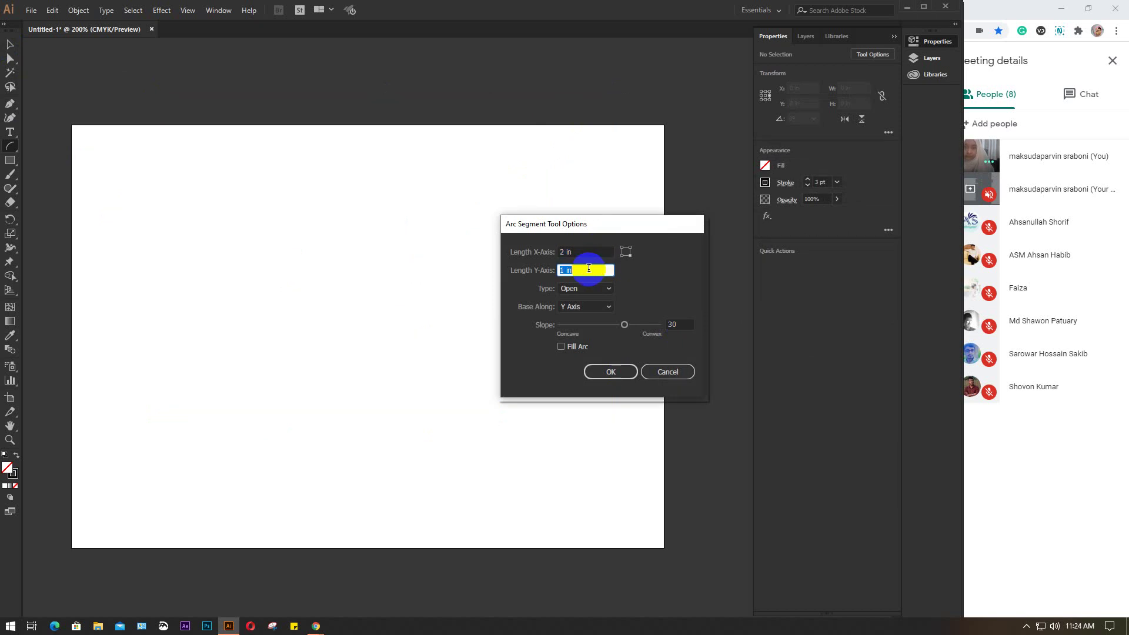
{"action": "left_click", "coordinate": [606, 307]}
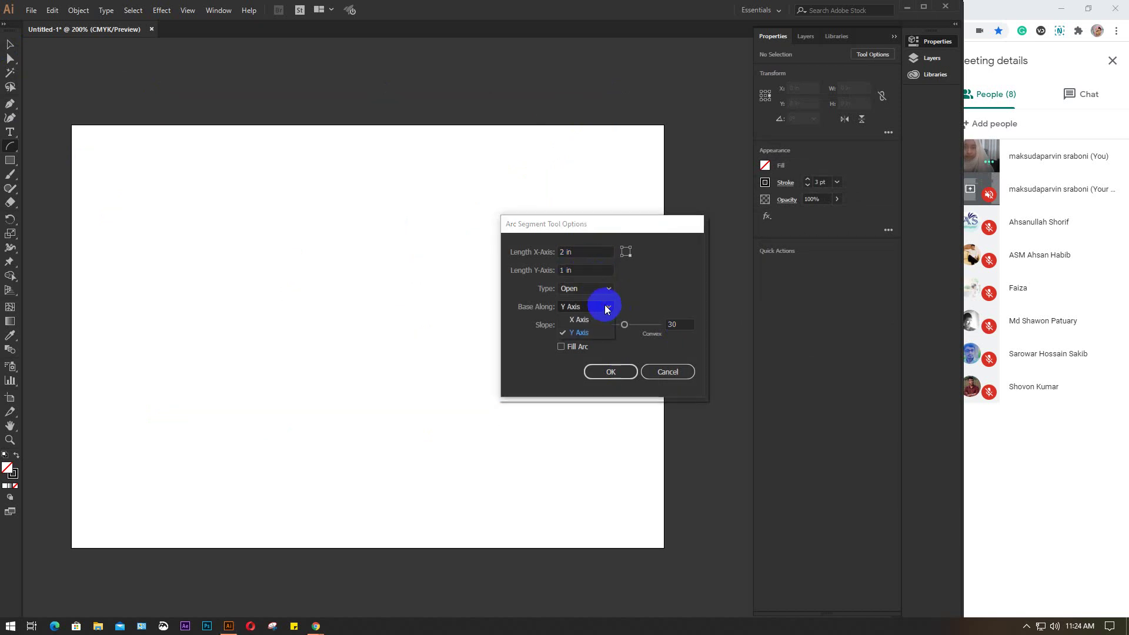
{"action": "left_click", "coordinate": [591, 321]}
{"action": "left_click", "coordinate": [612, 371]}
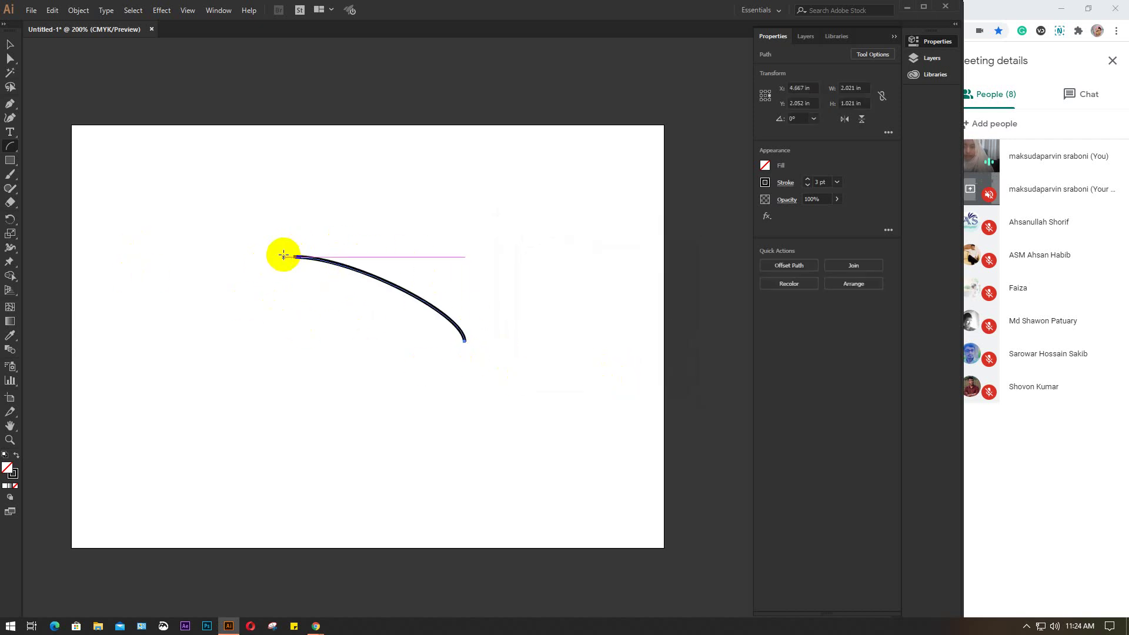
Create another 2 in by 1 in open arc on the artboard's left half with slope 80.
{"action": "left_click", "coordinate": [285, 369]}
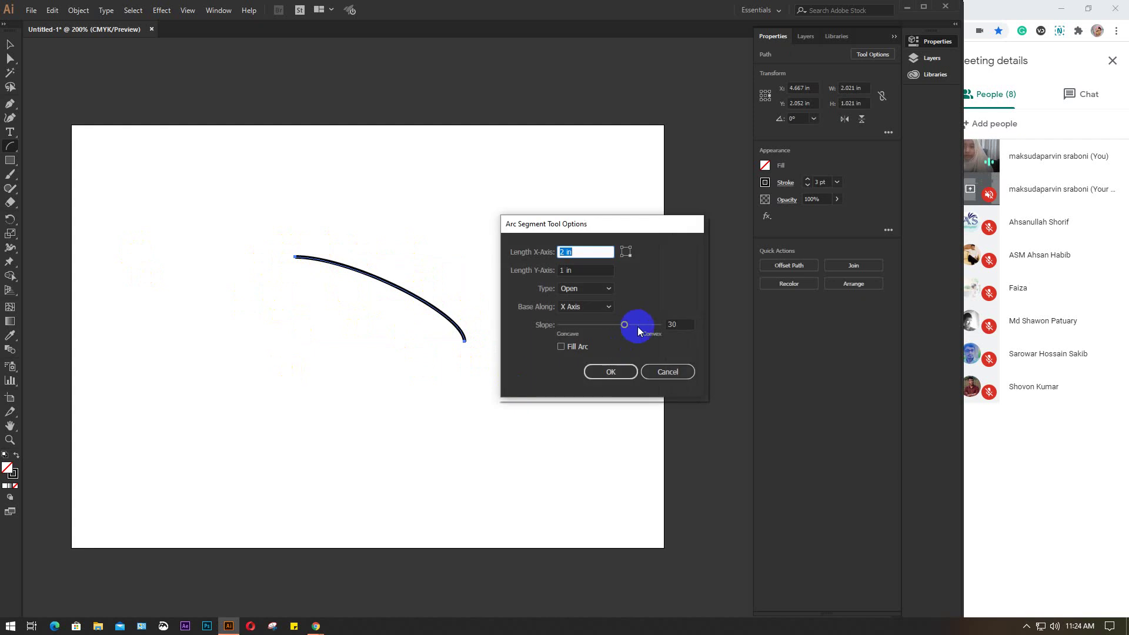
{"action": "left_click", "coordinate": [680, 325]}
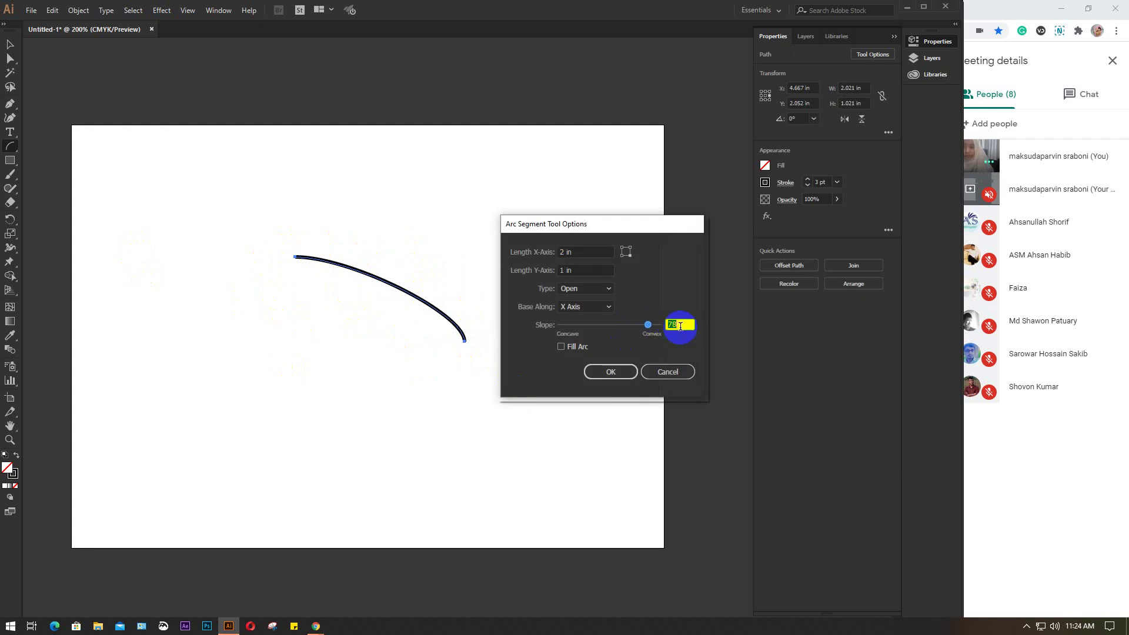
{"action": "left_click", "coordinate": [610, 372]}
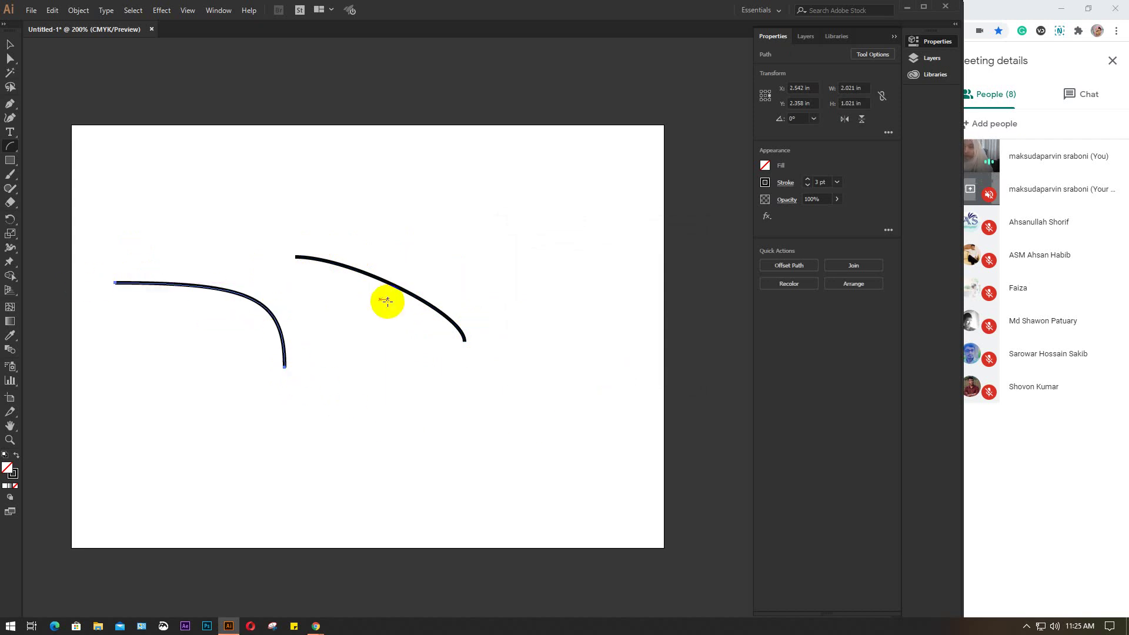
Draw an arc about 1.7 in wide and 1.8 in tall below centre, and create a 1.69 by 1.75 in arc with slope 50 above it.
{"action": "left_click_drag", "start_coordinate": [355, 467], "coordinate": [497, 319]}
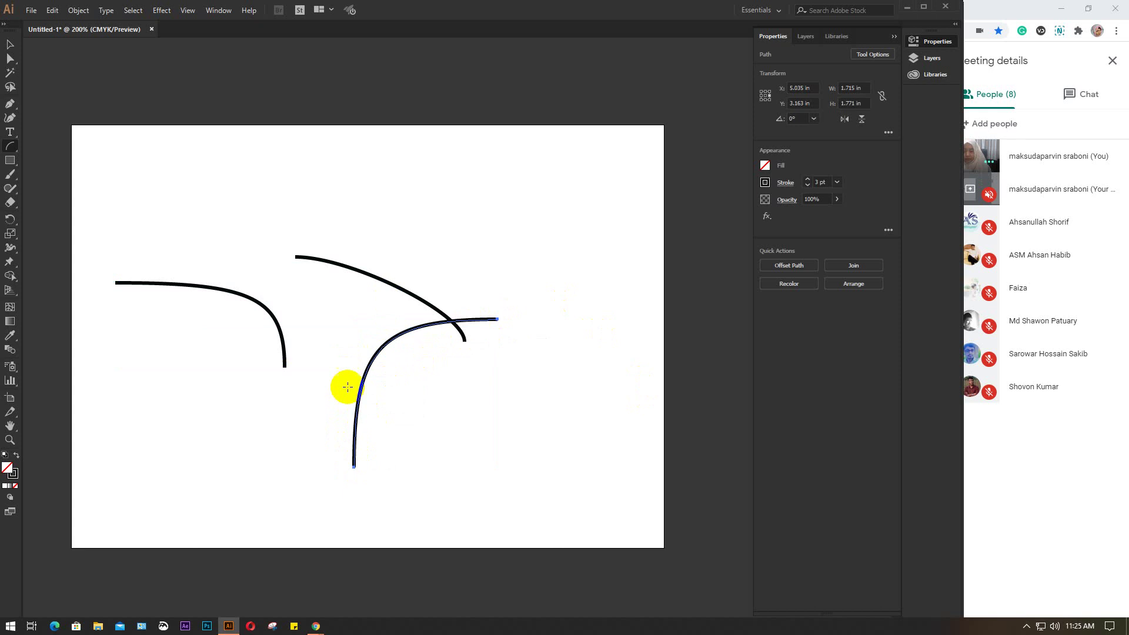
{"action": "left_click", "coordinate": [446, 244]}
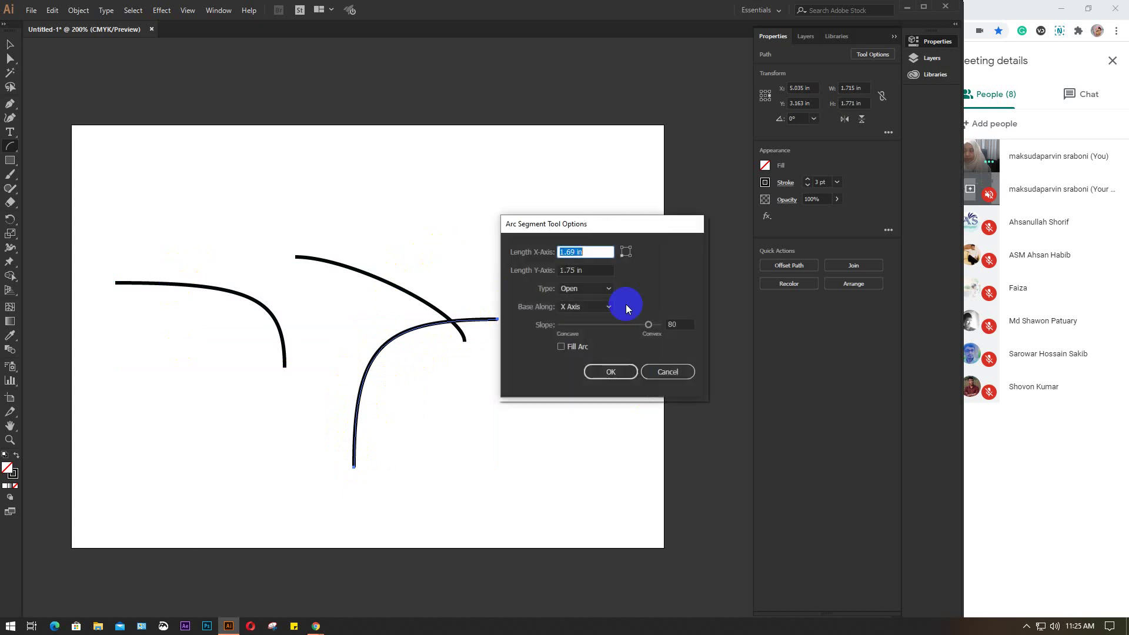
{"action": "left_click", "coordinate": [676, 324]}
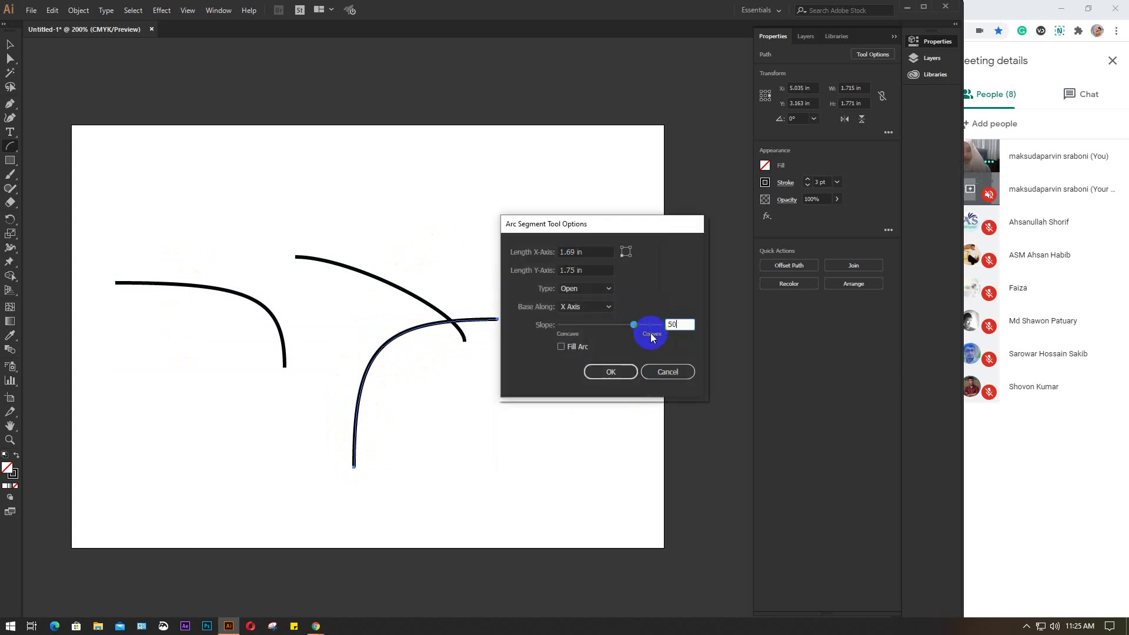
{"action": "left_click", "coordinate": [610, 371]}
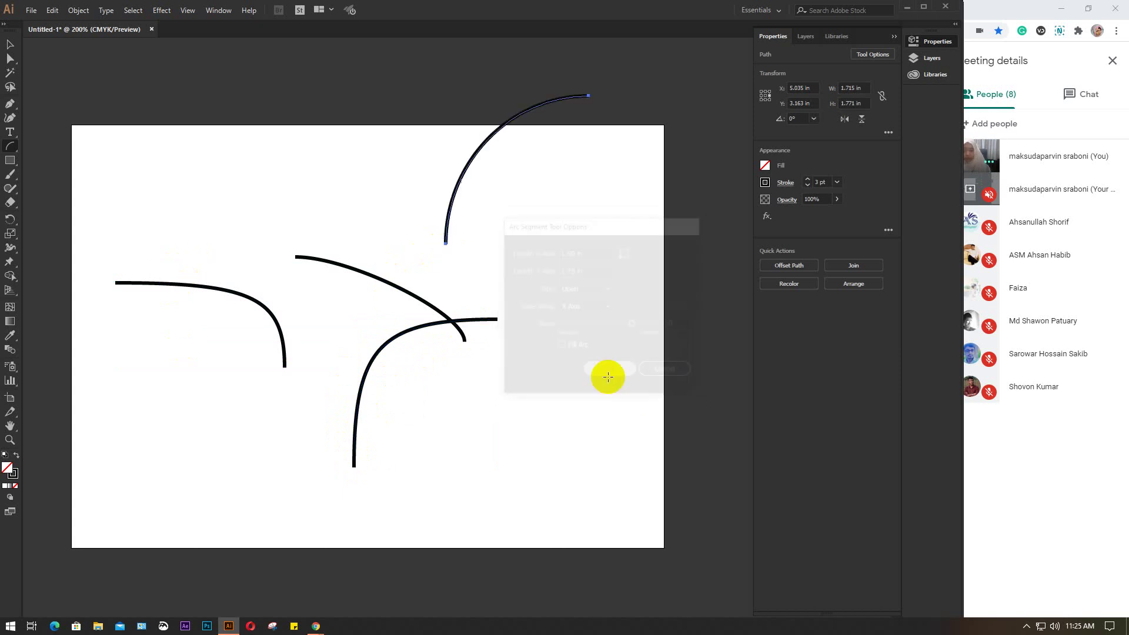
{"action": "left_click", "coordinate": [10, 45]}
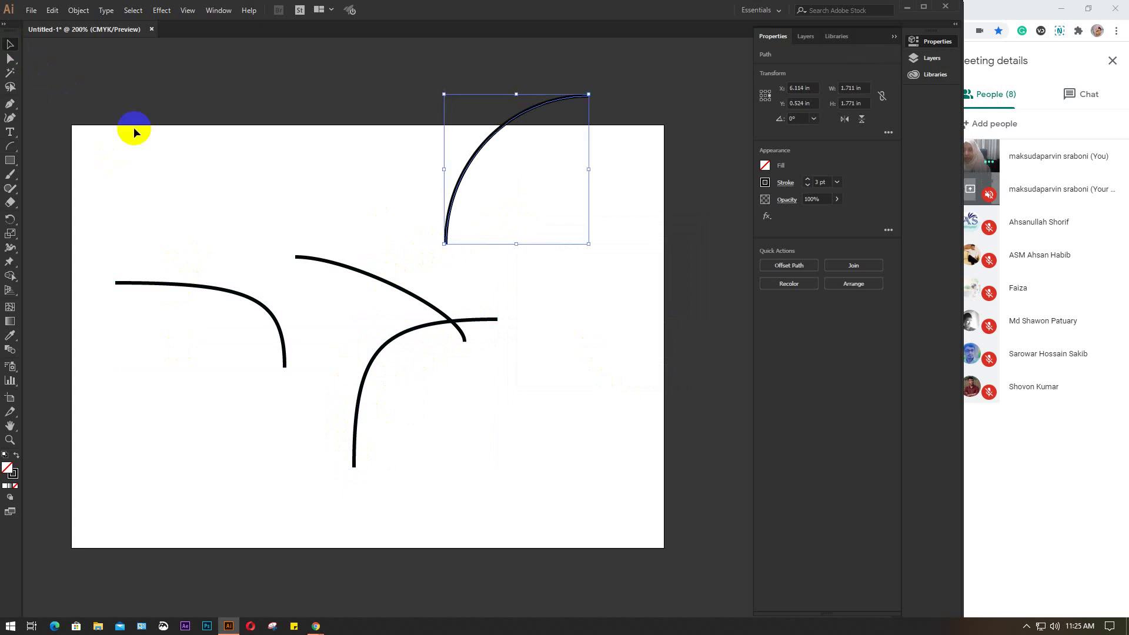
Select all the arcs on the artboard and delete them.
{"action": "left_click_drag", "start_coordinate": [134, 132], "coordinate": [511, 412]}
{"action": "key", "text": "Delete"}
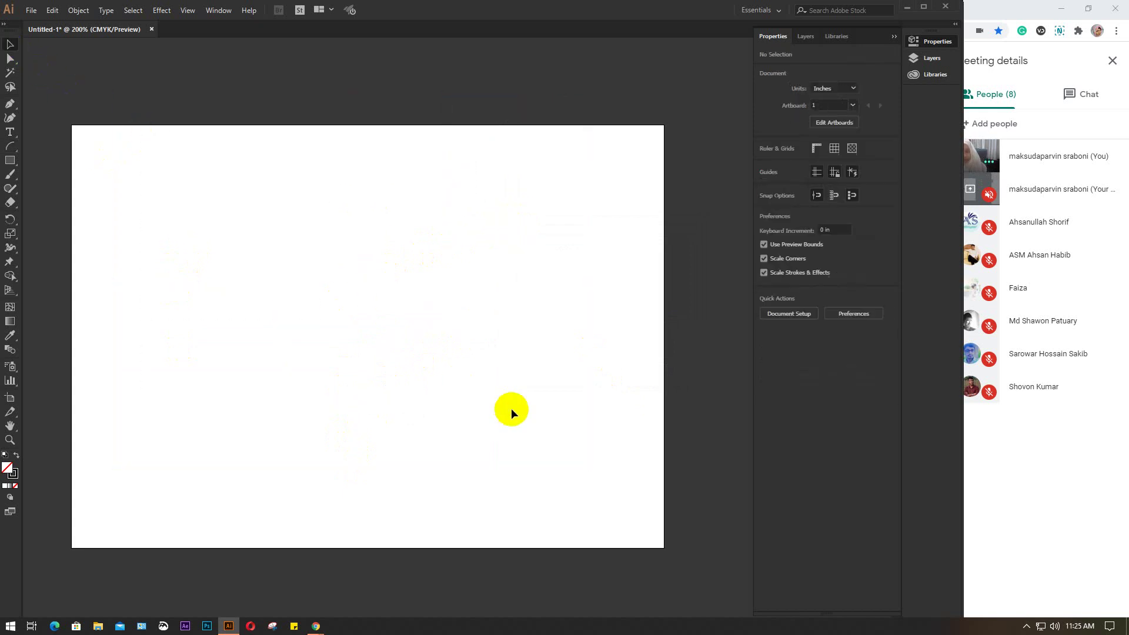
Draw four freehand spirals with the Spiral tool across the artboard's upper half, varying their size and rotation.
{"action": "left_click", "coordinate": [10, 146]}
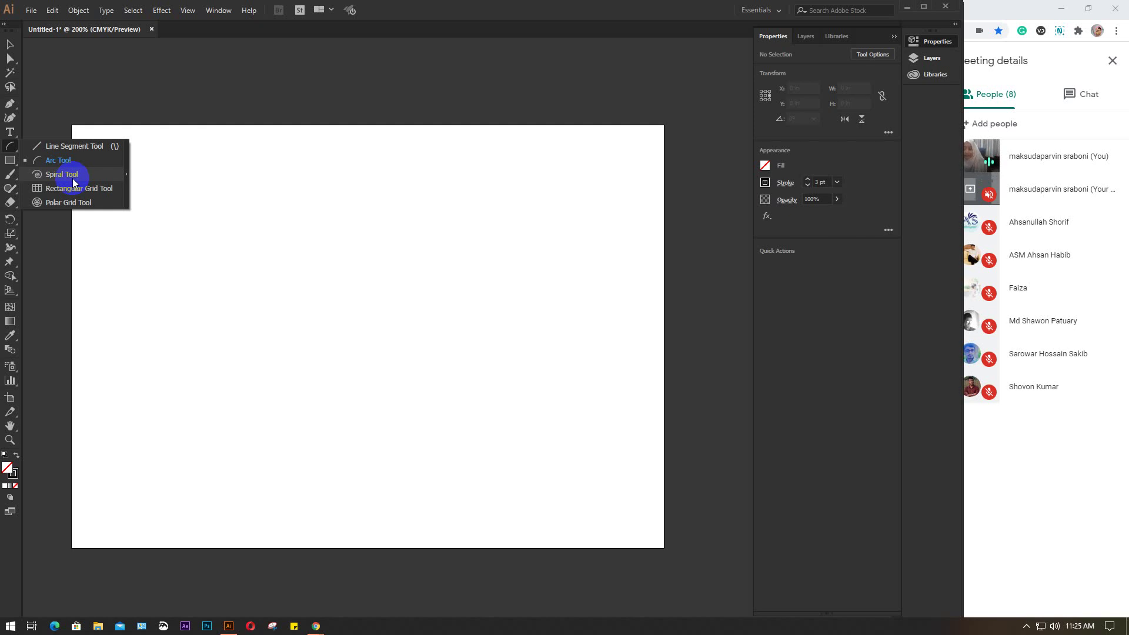
{"action": "left_click", "coordinate": [62, 174]}
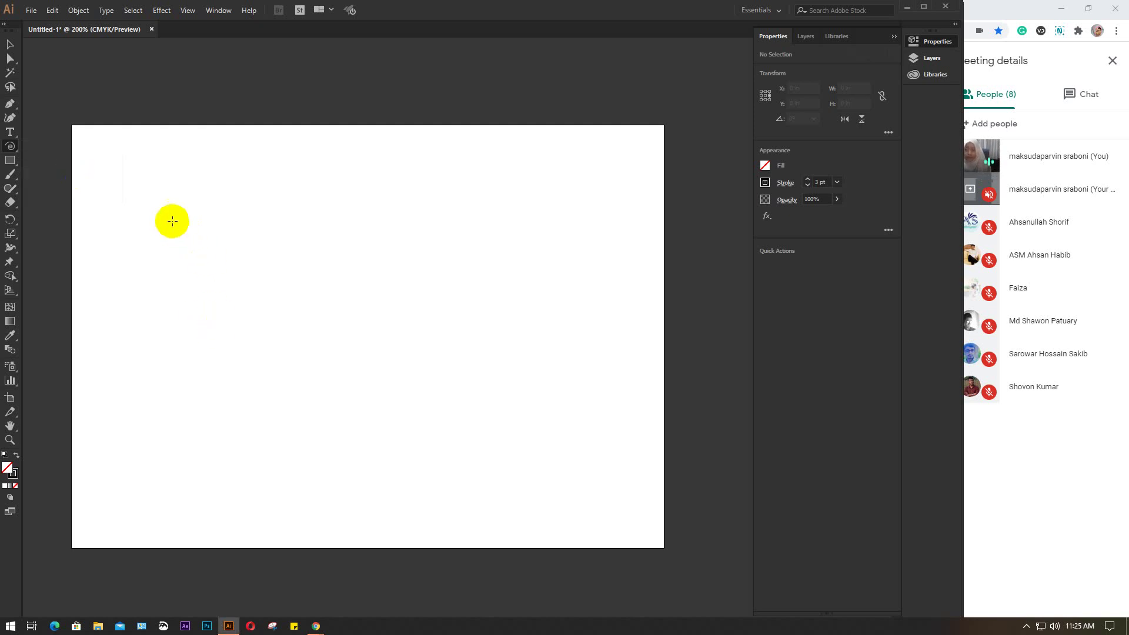
{"action": "left_click_drag", "start_coordinate": [141, 202], "coordinate": [206, 260]}
{"action": "left_click_drag", "start_coordinate": [598, 262], "coordinate": [538, 196]}
{"action": "left_click_drag", "start_coordinate": [301, 212], "coordinate": [386, 285]}
{"action": "left_click_drag", "start_coordinate": [382, 155], "coordinate": [419, 240]}
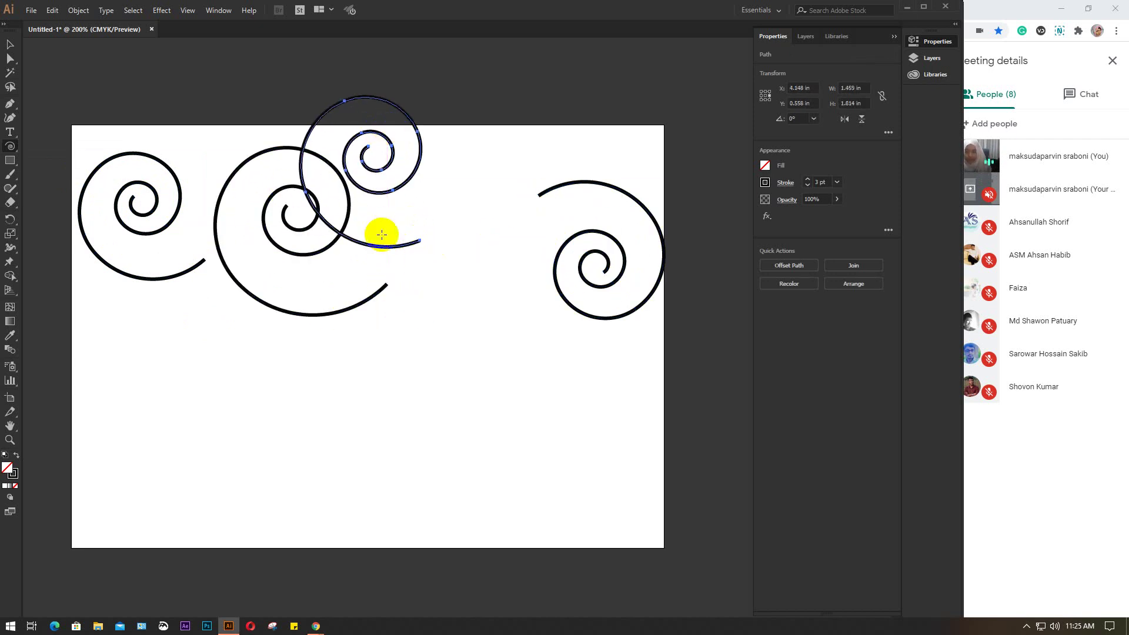
Draw a spiral about 1.65 in wide and 2.06 in tall at the artboard's lower-left corner and nudge it up fully onto the artboard.
{"action": "left_click_drag", "start_coordinate": [161, 528], "coordinate": [155, 432]}
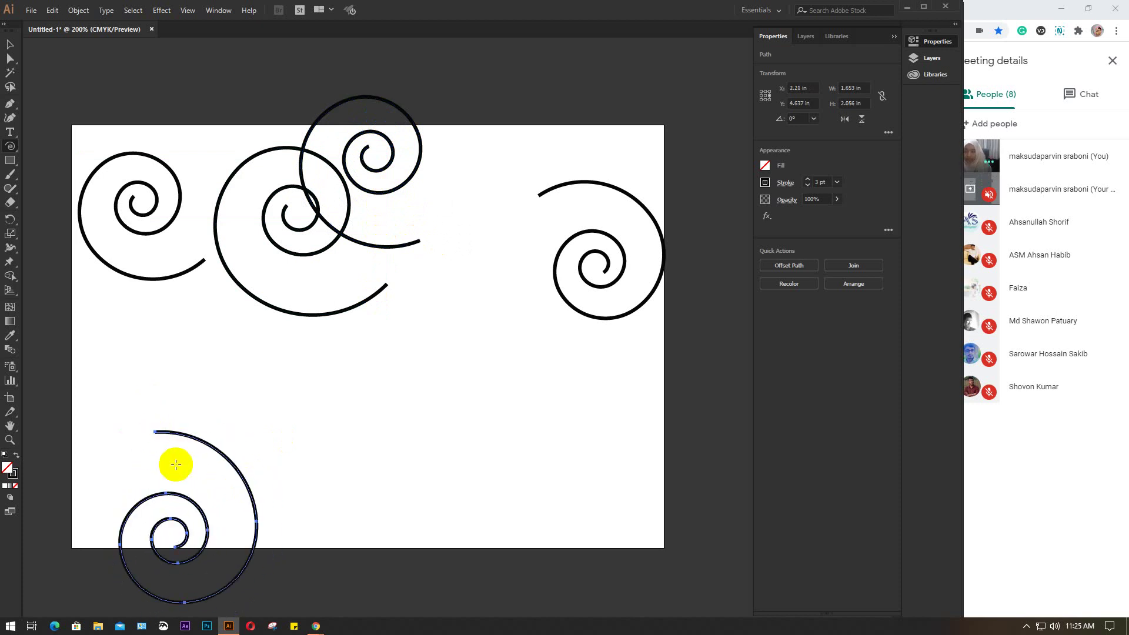
{"action": "key", "text": "Up"}
{"action": "key", "text": "Up"}
{"action": "key", "text": "Up"}
{"action": "key", "text": "Up"}
{"action": "key", "text": "Up"}
{"action": "key", "text": "Up"}
{"action": "key", "text": "Up"}
{"action": "key", "text": "Up"}
{"action": "key", "text": "Up"}
{"action": "key", "text": "Up"}
{"action": "key", "text": "Up"}
{"action": "key", "text": "Up"}
{"action": "key", "text": "Up"}
{"action": "key", "text": "Up"}
{"action": "key", "text": "Up"}
{"action": "key", "text": "Up"}
{"action": "key", "text": "Up"}
{"action": "key", "text": "Up"}
{"action": "key", "text": "Up"}
{"action": "key", "text": "Up"}
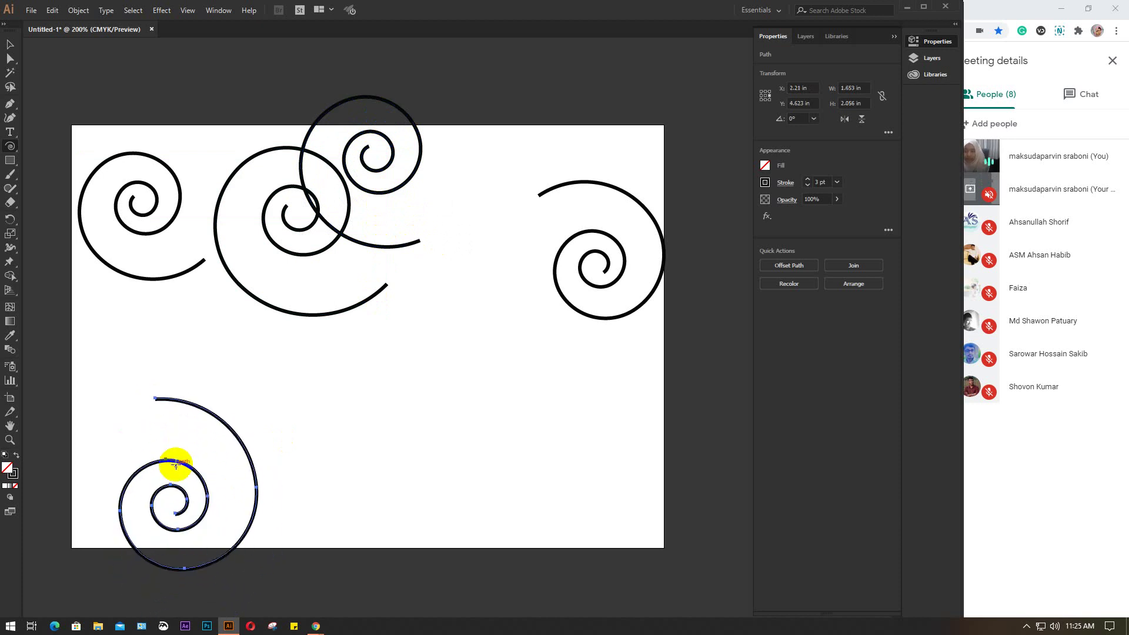
{"action": "key", "text": "Up"}
{"action": "key", "text": "Up"}
{"action": "key", "text": "Up"}
{"action": "key", "text": "Up"}
{"action": "key", "text": "Up"}
{"action": "key", "text": "Up"}
{"action": "key", "text": "Up"}
{"action": "key", "text": "Up"}
{"action": "key", "text": "Up"}
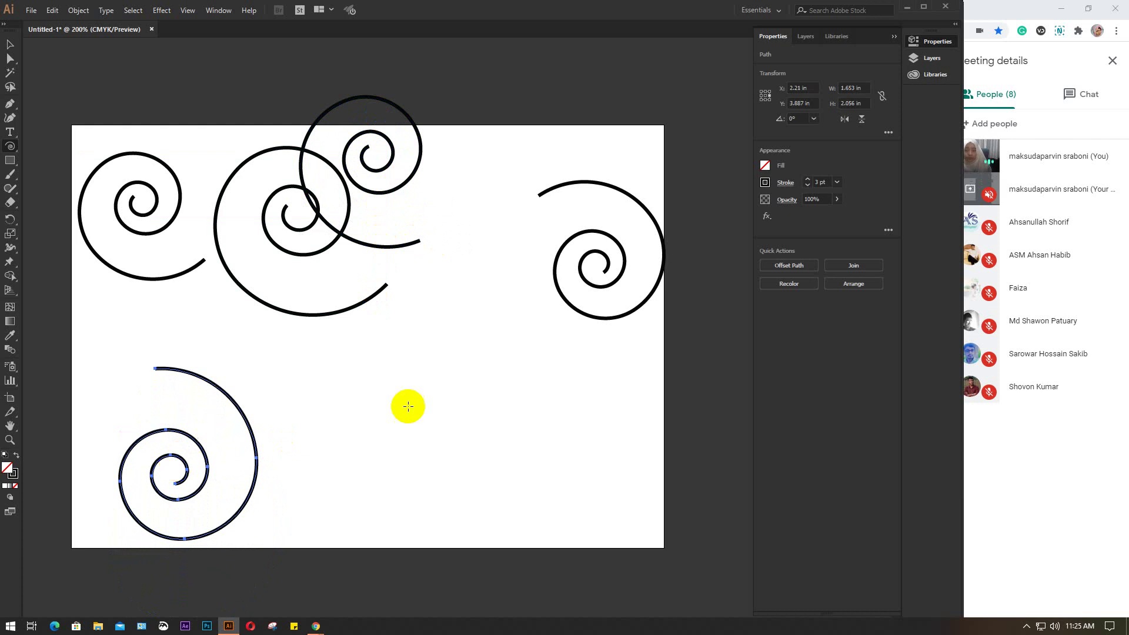
Create a spiral with radius 1.1271 in, decay 80% and 30 segments in the artboard's lower right half.
{"action": "left_click", "coordinate": [459, 423]}
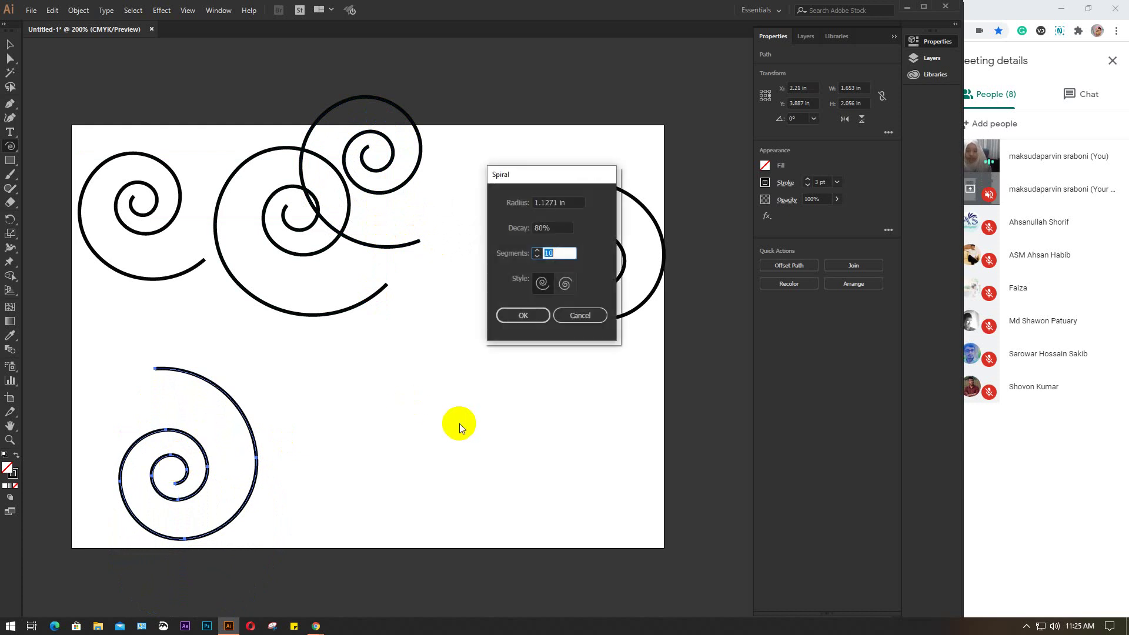
{"action": "left_click_drag", "start_coordinate": [533, 177], "coordinate": [541, 354]}
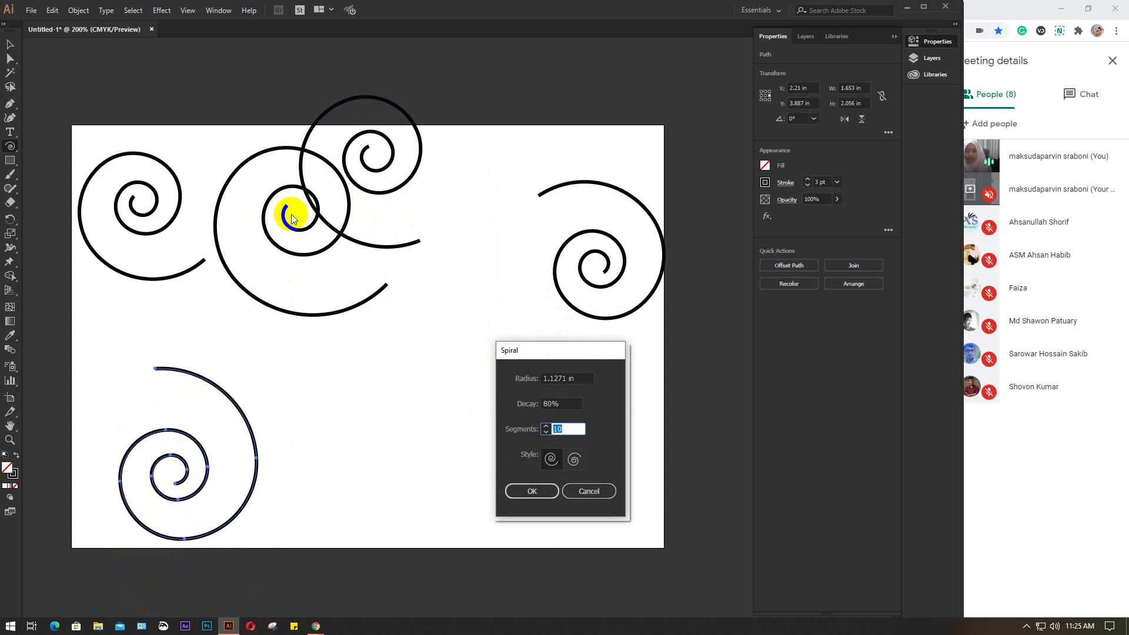
{"action": "left_click_drag", "start_coordinate": [553, 376], "coordinate": [576, 379]}
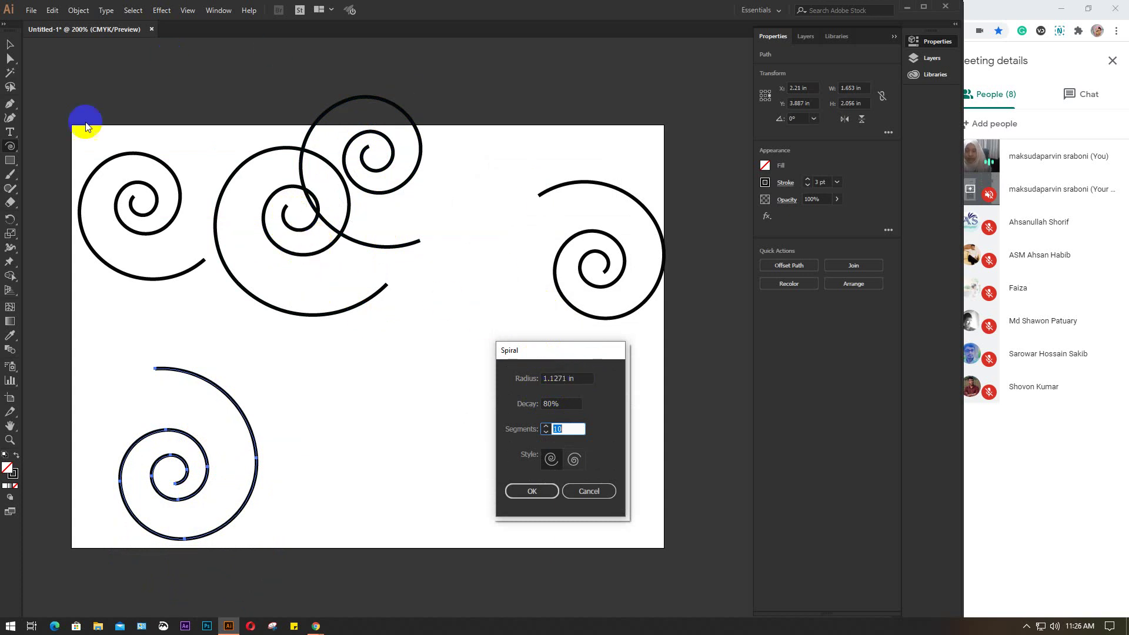
{"action": "left_click", "coordinate": [569, 378]}
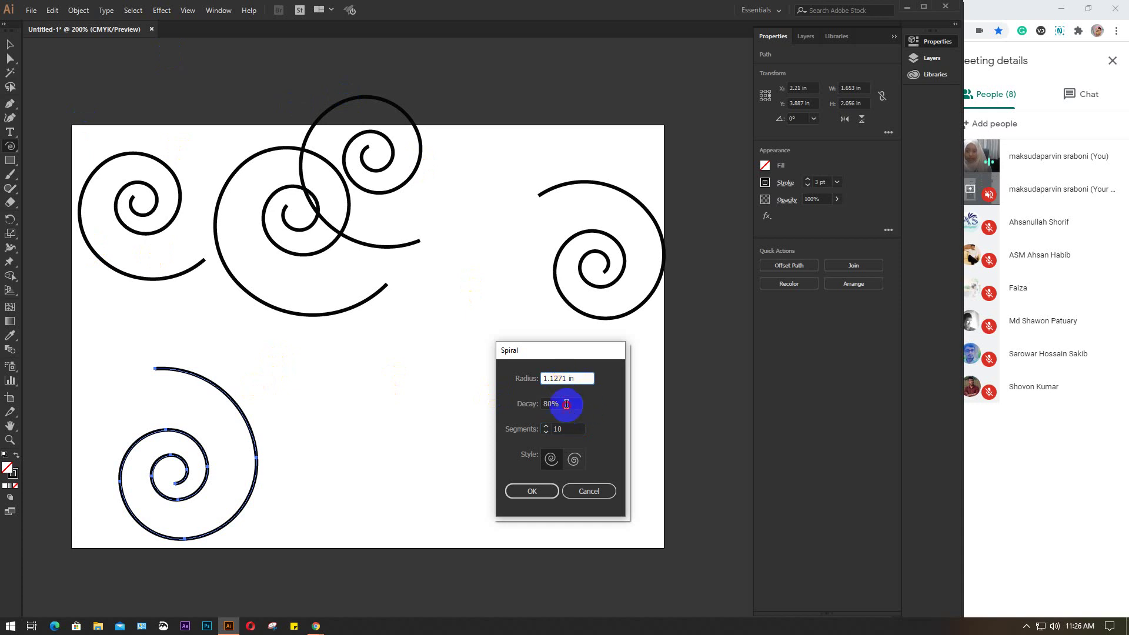
{"action": "left_click", "coordinate": [566, 404]}
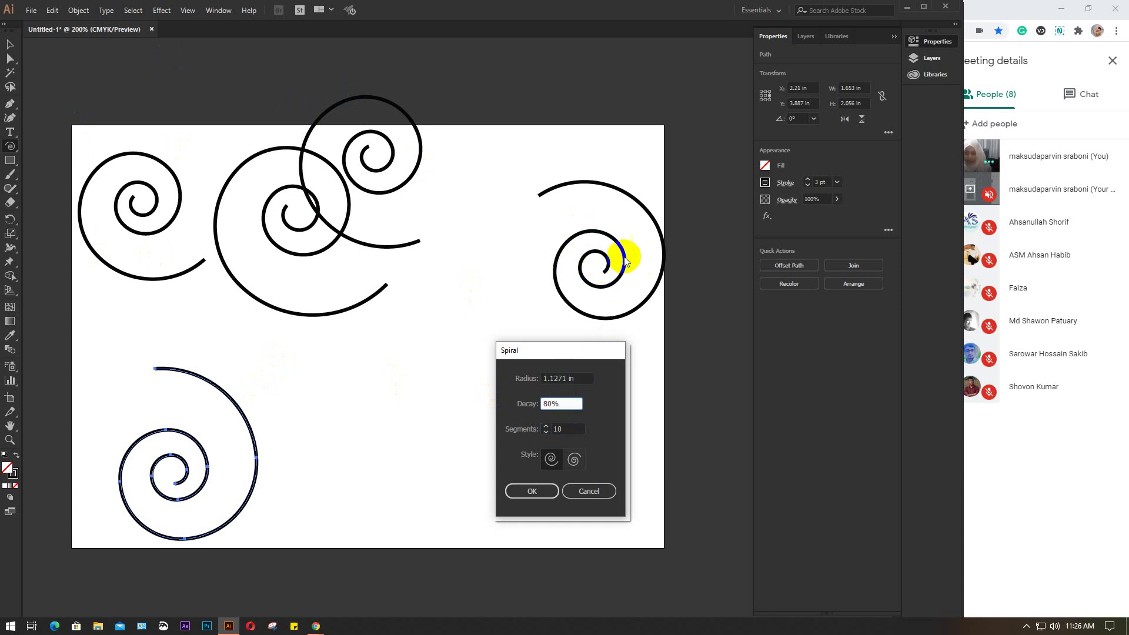
{"action": "left_click", "coordinate": [568, 403]}
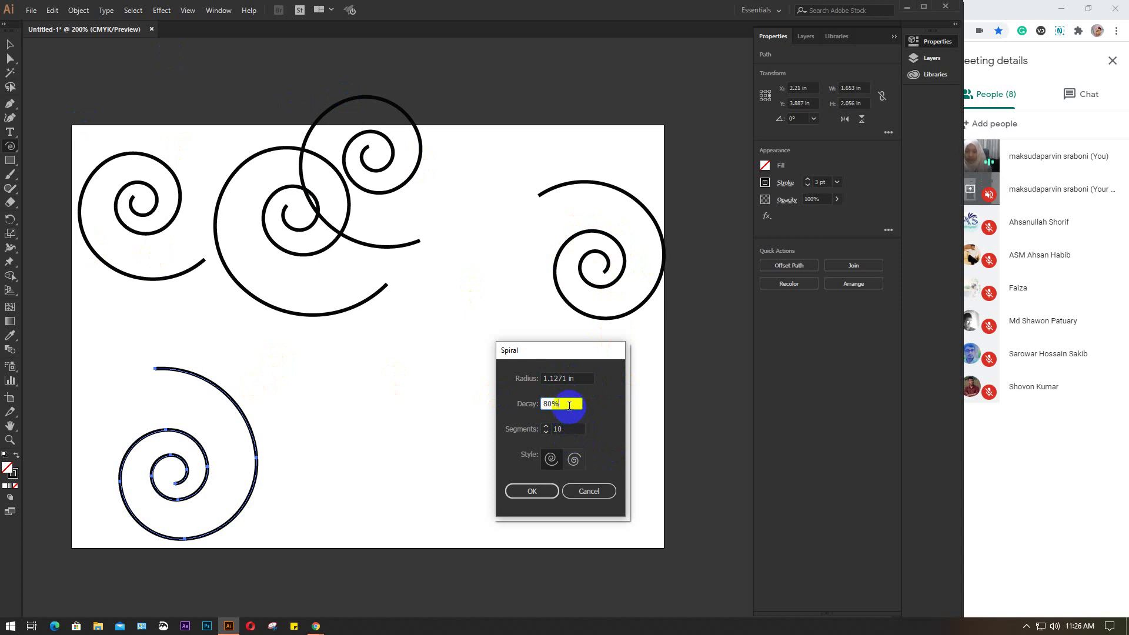
{"action": "left_click", "coordinate": [574, 427]}
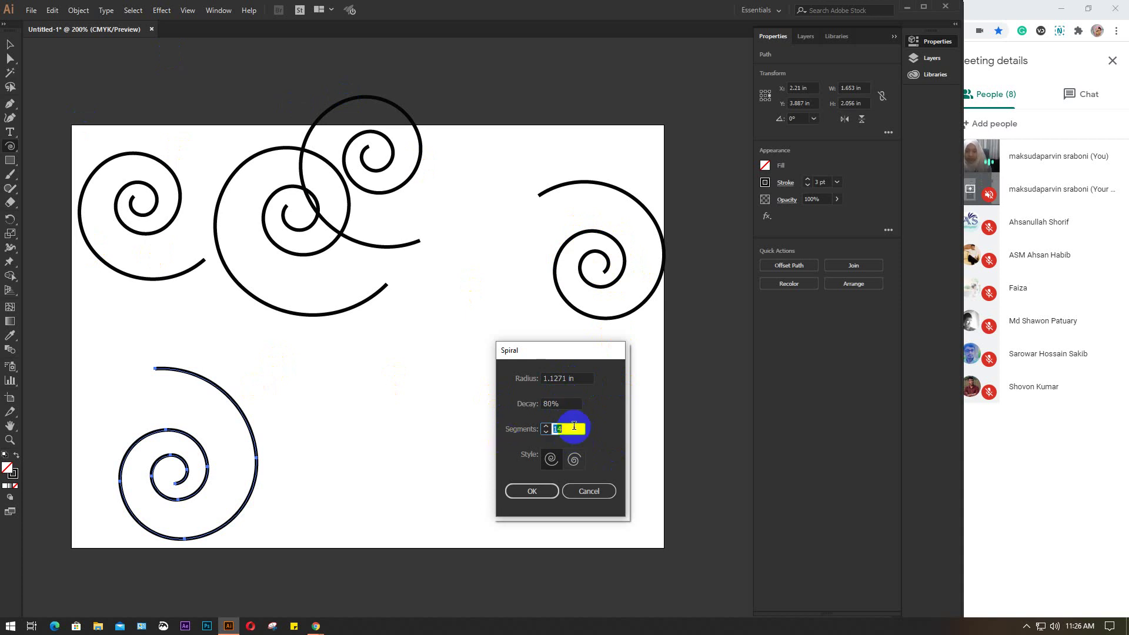
{"action": "key", "text": "Up"}
{"action": "key", "text": "Up"}
{"action": "key", "text": "Up"}
{"action": "key", "text": "Up"}
{"action": "left_click", "coordinate": [584, 459]}
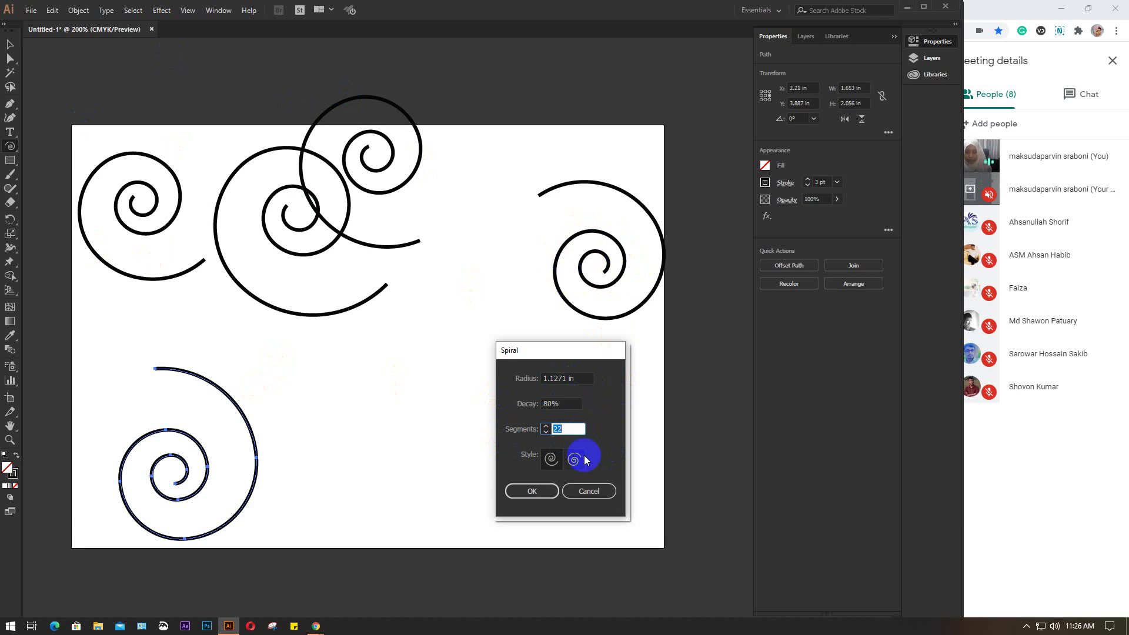
{"action": "left_click", "coordinate": [564, 429]}
{"action": "left_click", "coordinate": [533, 490]}
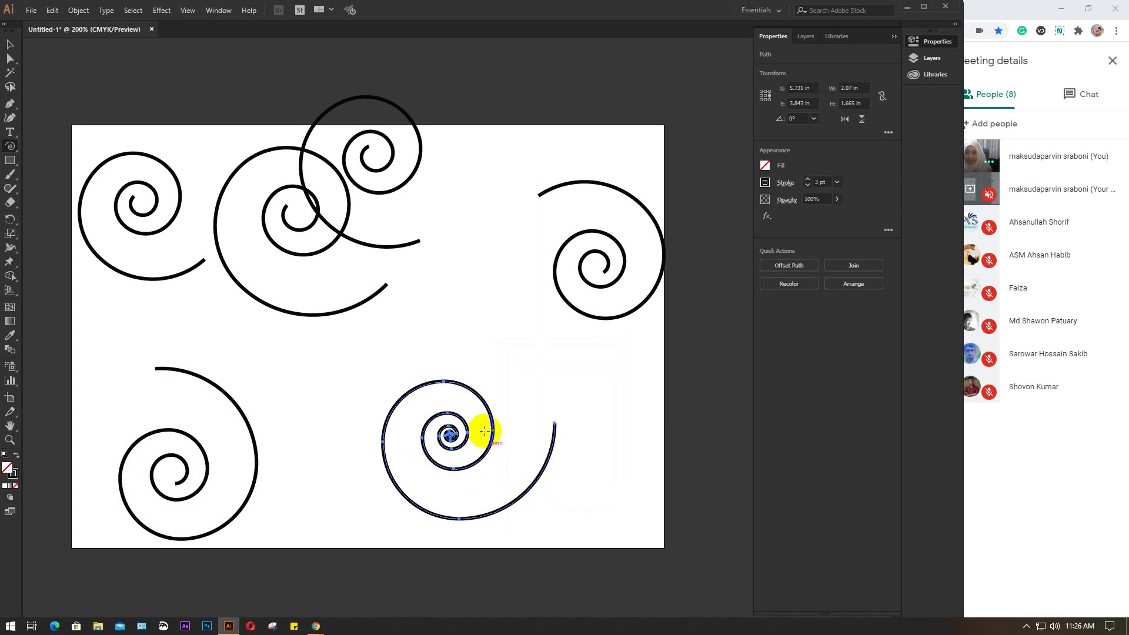
Set the 30-segment spiral's stroke weight to 1 pt and inspect its tightly wound centre.
{"action": "left_click", "coordinate": [826, 182]}
{"action": "key", "text": "Down"}
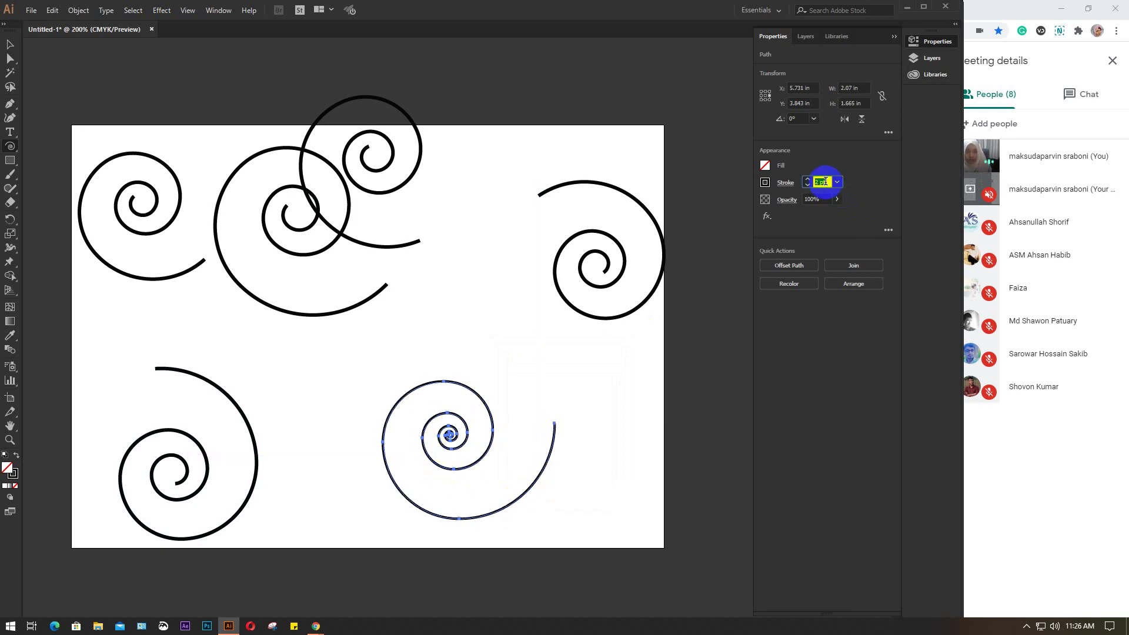
{"action": "key", "text": "Down"}
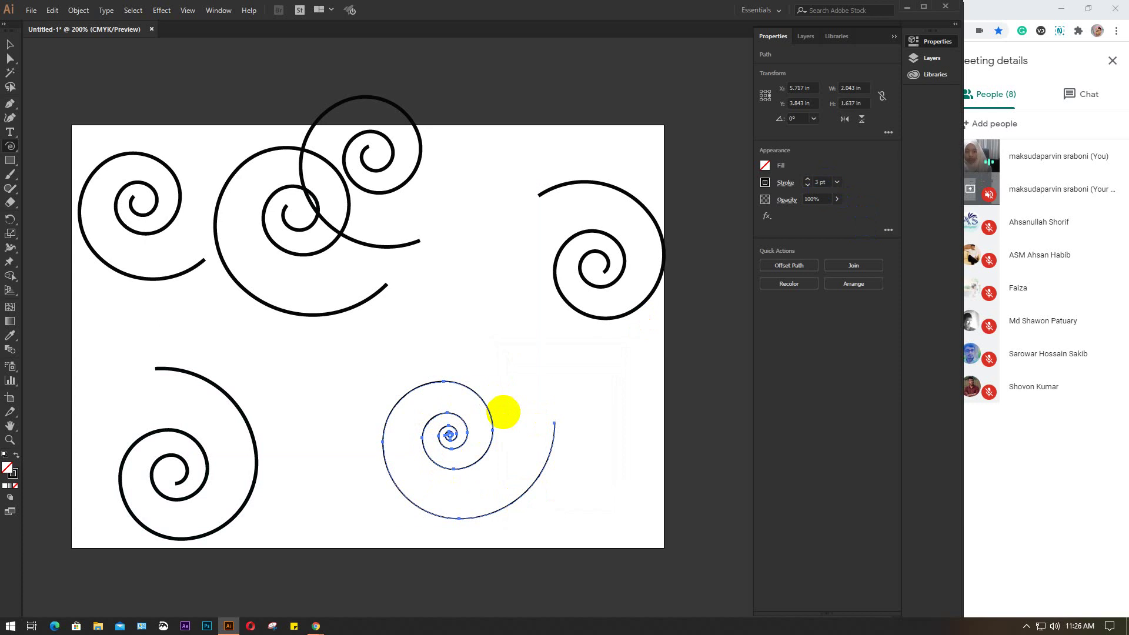
{"action": "scroll", "coordinate": [459, 441], "scroll_direction": "up", "scroll_amount": 3}
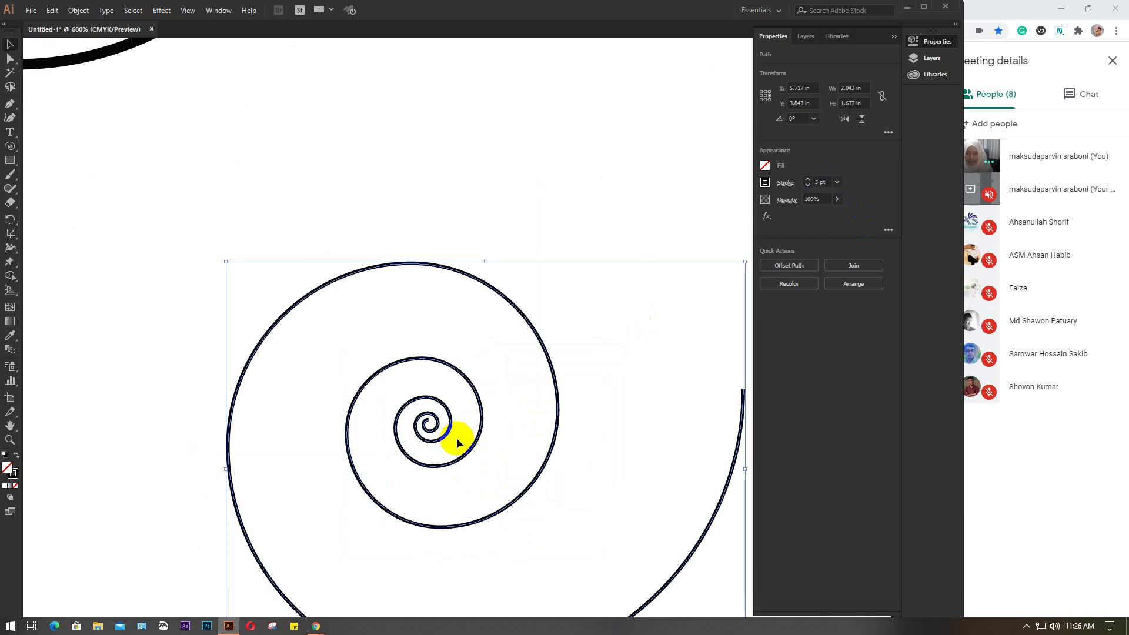
{"action": "scroll", "coordinate": [450, 436], "scroll_direction": "up", "scroll_amount": 2}
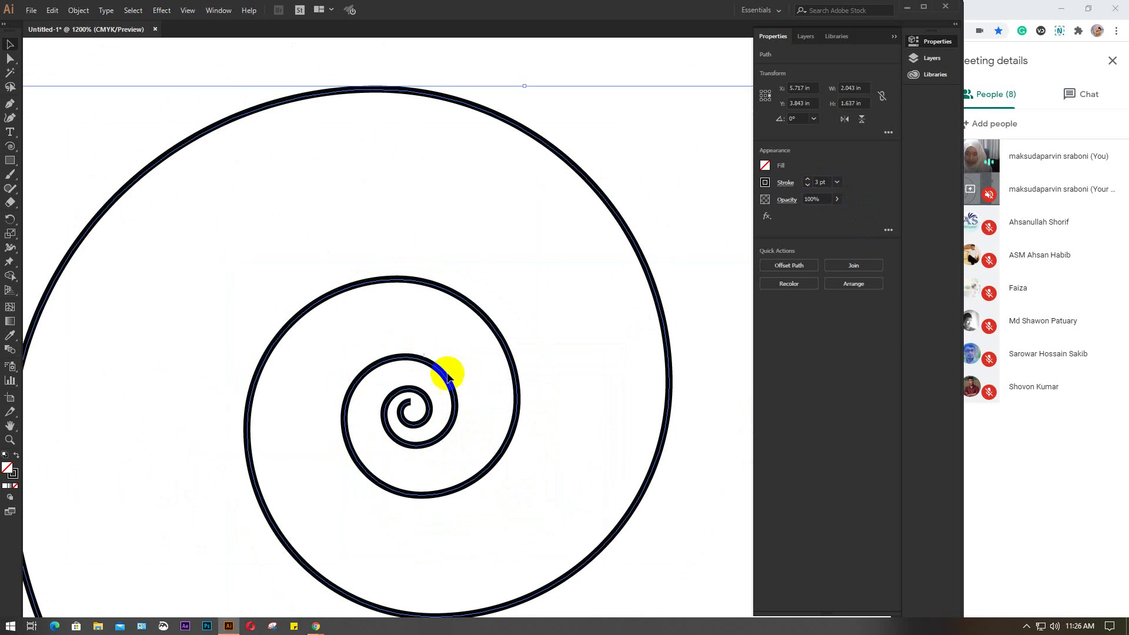
{"action": "scroll", "coordinate": [403, 386], "scroll_direction": "down", "scroll_amount": 4}
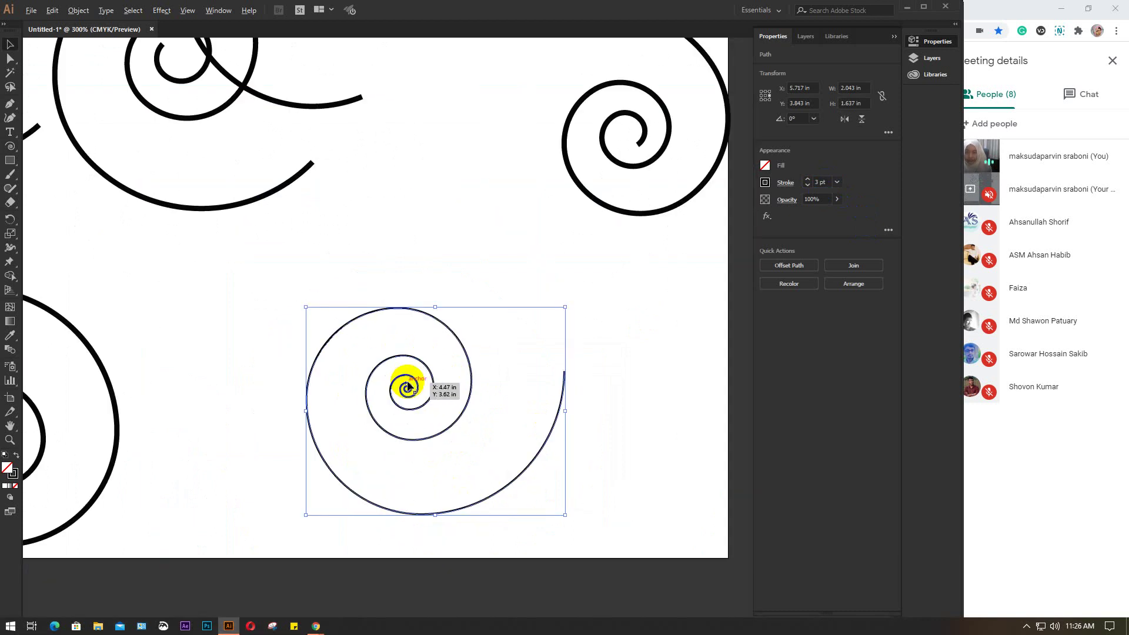
Create a spiral with radius 1.1271 in, decay 100% and 30 segments between the two lower spirals.
{"action": "left_click_drag", "start_coordinate": [184, 294], "coordinate": [343, 294]}
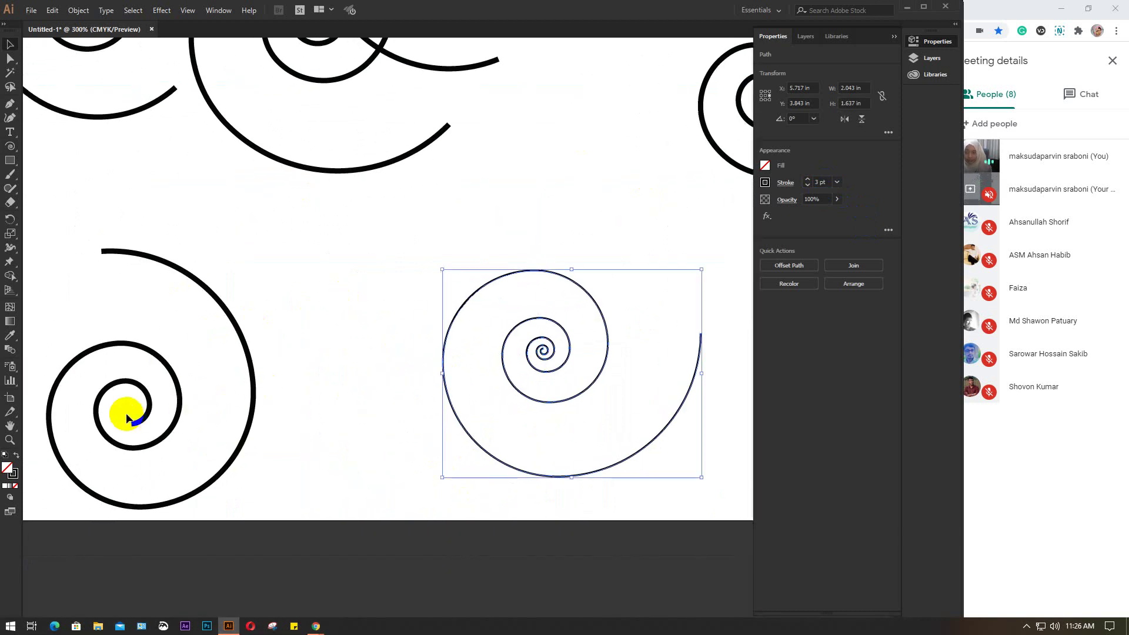
{"action": "left_click", "coordinate": [11, 147]}
{"action": "left_click", "coordinate": [325, 351]}
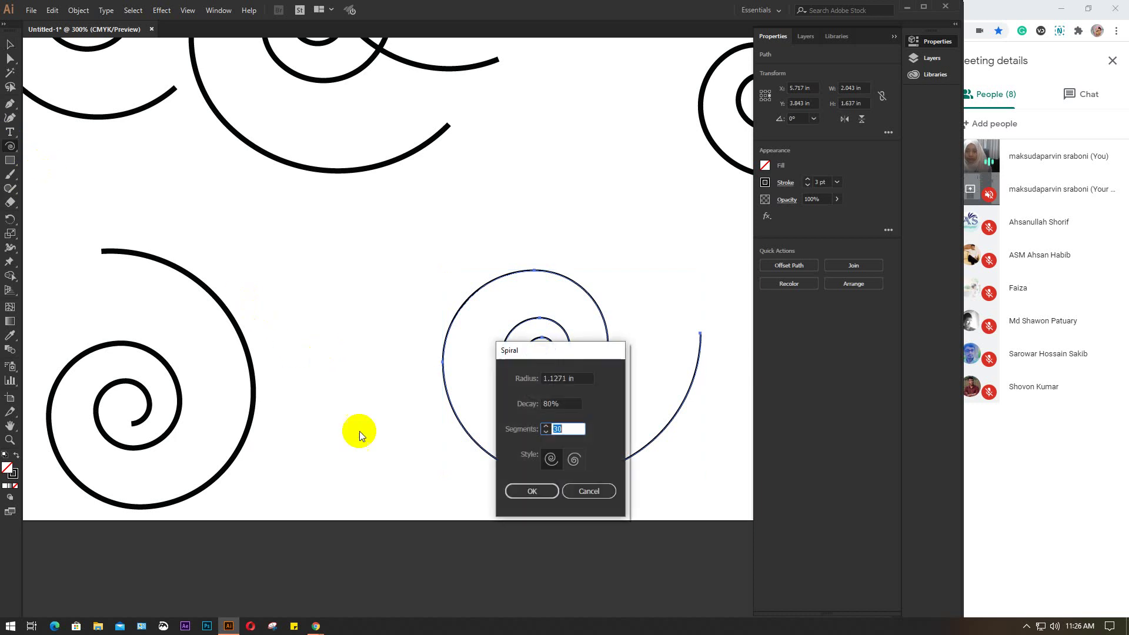
{"action": "left_click_drag", "start_coordinate": [579, 352], "coordinate": [355, 275]}
{"action": "left_click", "coordinate": [327, 324]}
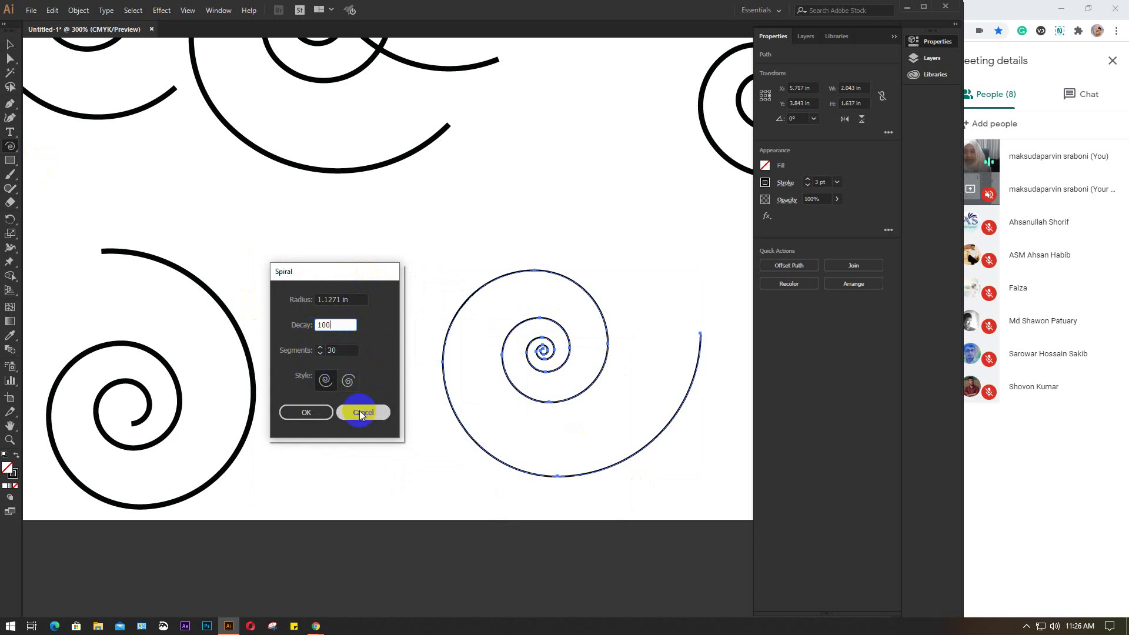
{"action": "type", "text": "100"}
{"action": "left_click", "coordinate": [287, 413]}
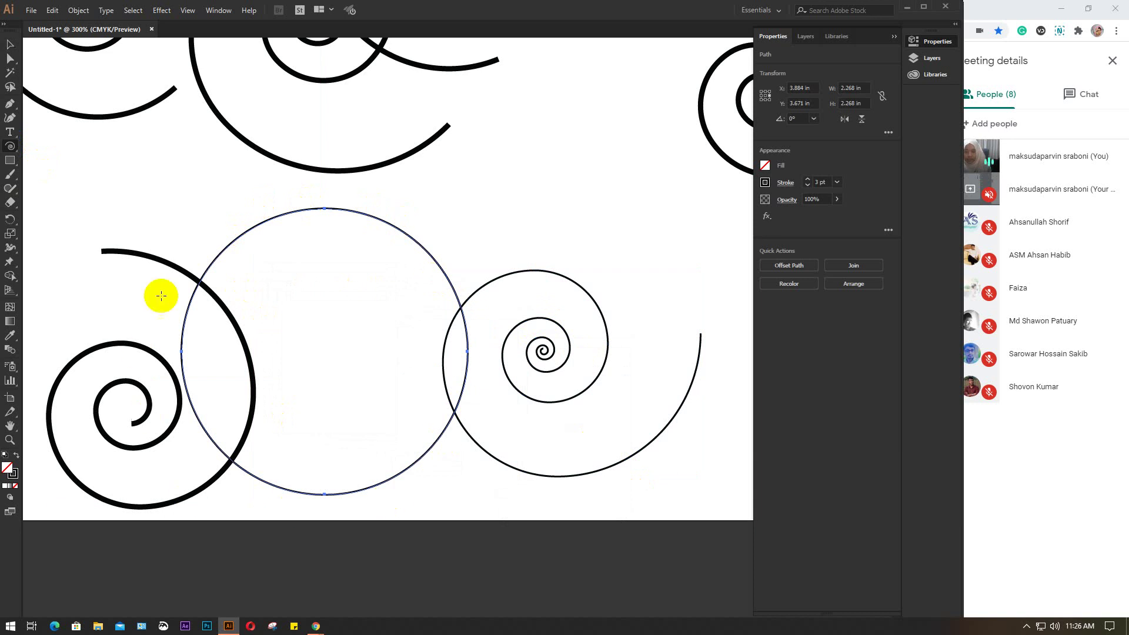
Create another 30-segment spiral with radius 1.1271 in inside the circle, lowering the decay below 100%.
{"action": "left_click", "coordinate": [357, 383]}
{"action": "double_click", "coordinate": [347, 350]}
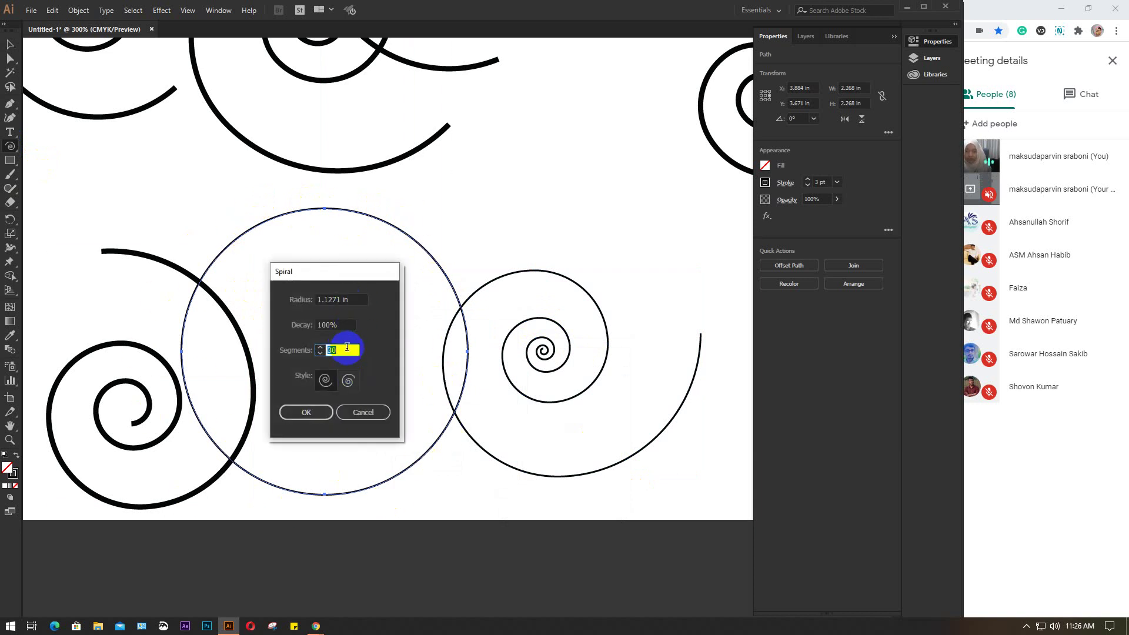
{"action": "left_click", "coordinate": [344, 323]}
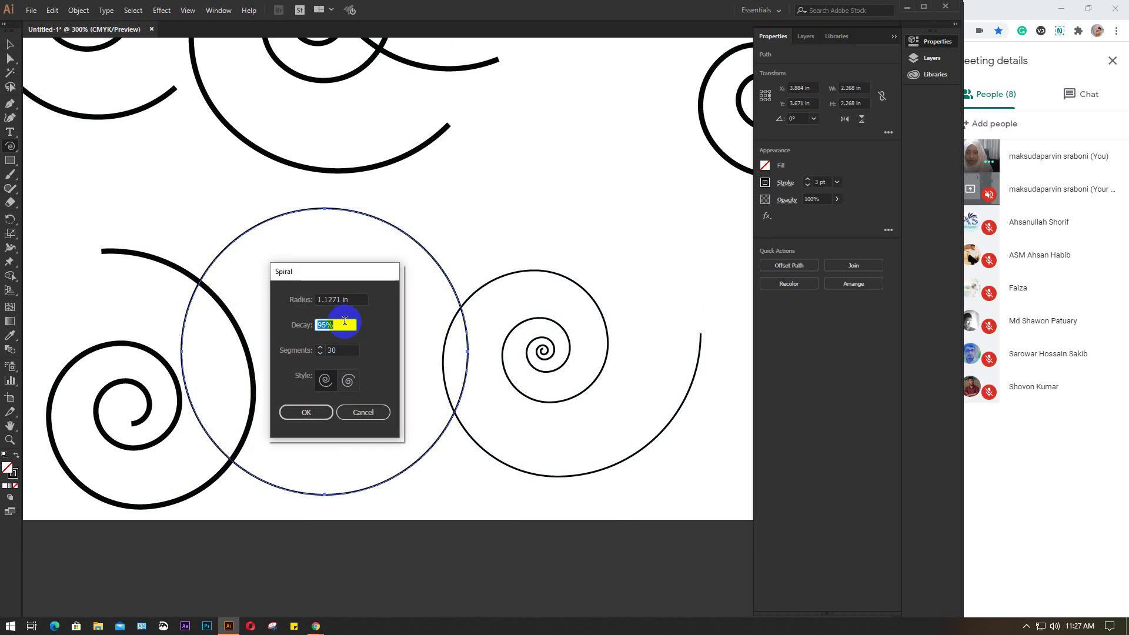
{"action": "left_click", "coordinate": [305, 412]}
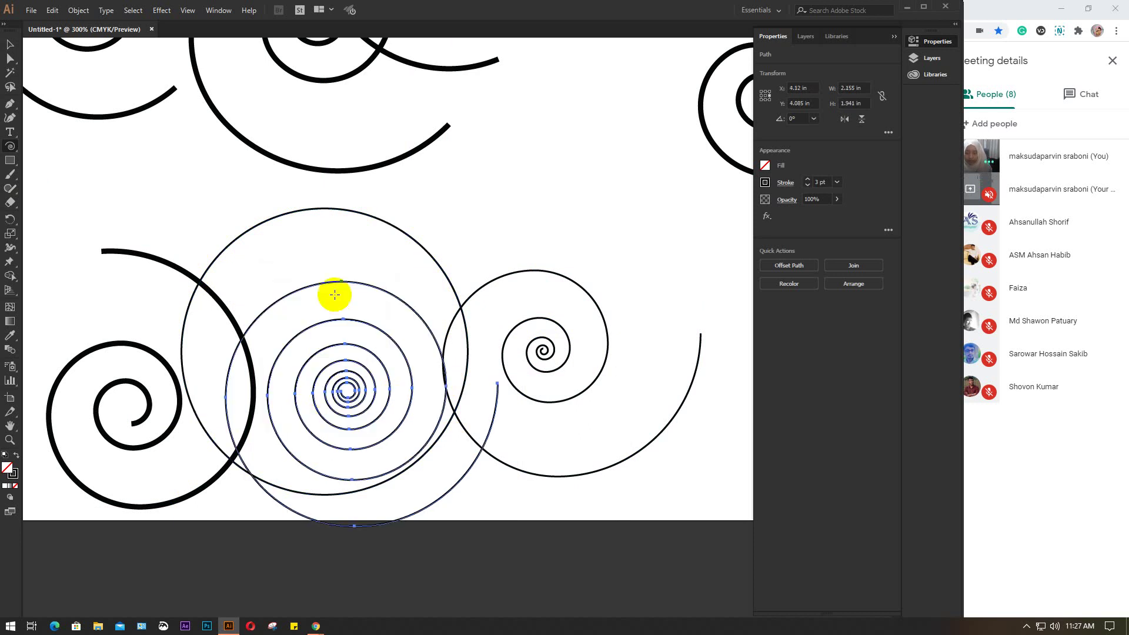
Move the new dense spiral off the circle to the free space beside the artboard's upper-right spiral.
{"action": "key", "text": "v"}
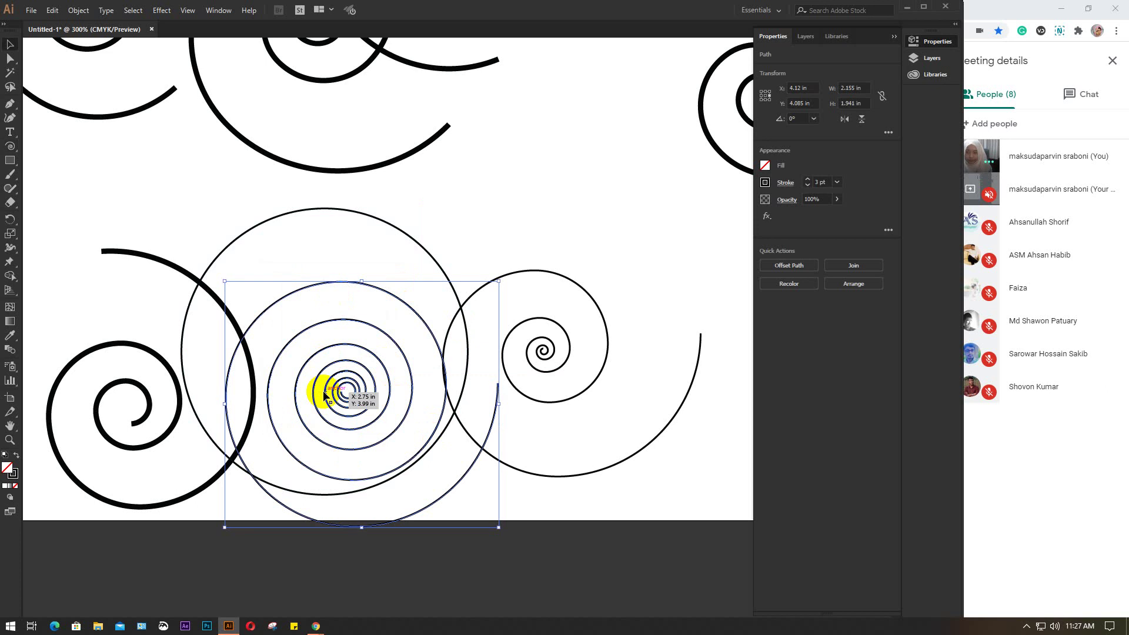
{"action": "left_click_drag", "start_coordinate": [339, 382], "coordinate": [563, 136]}
{"action": "scroll", "coordinate": [562, 215], "scroll_direction": "down", "scroll_amount": 2}
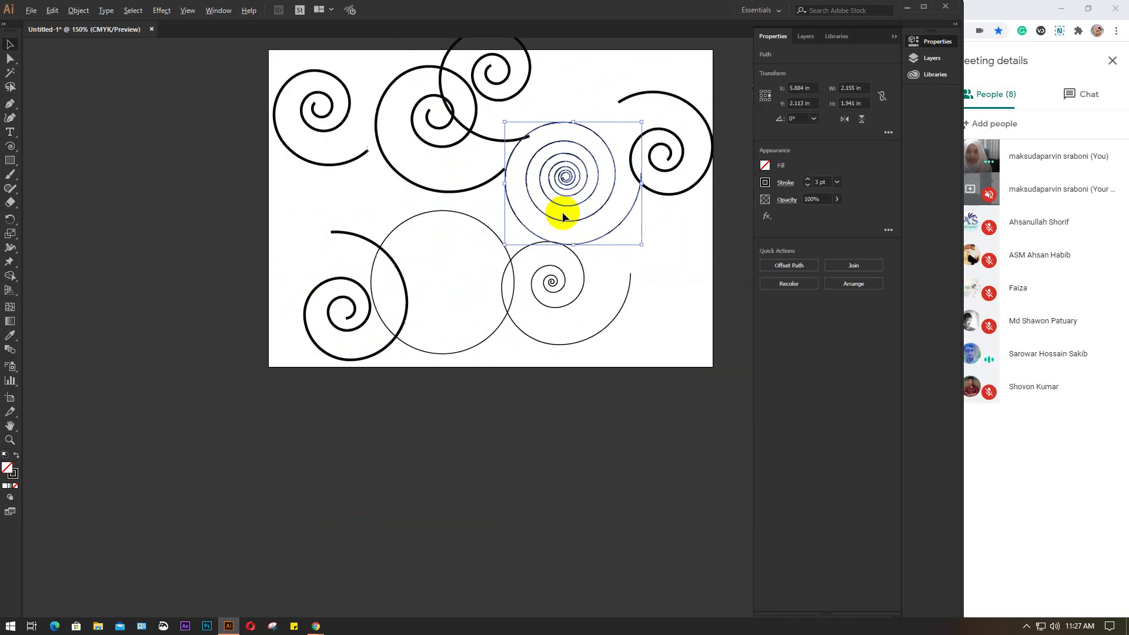
{"action": "left_click_drag", "start_coordinate": [585, 201], "coordinate": [478, 327]}
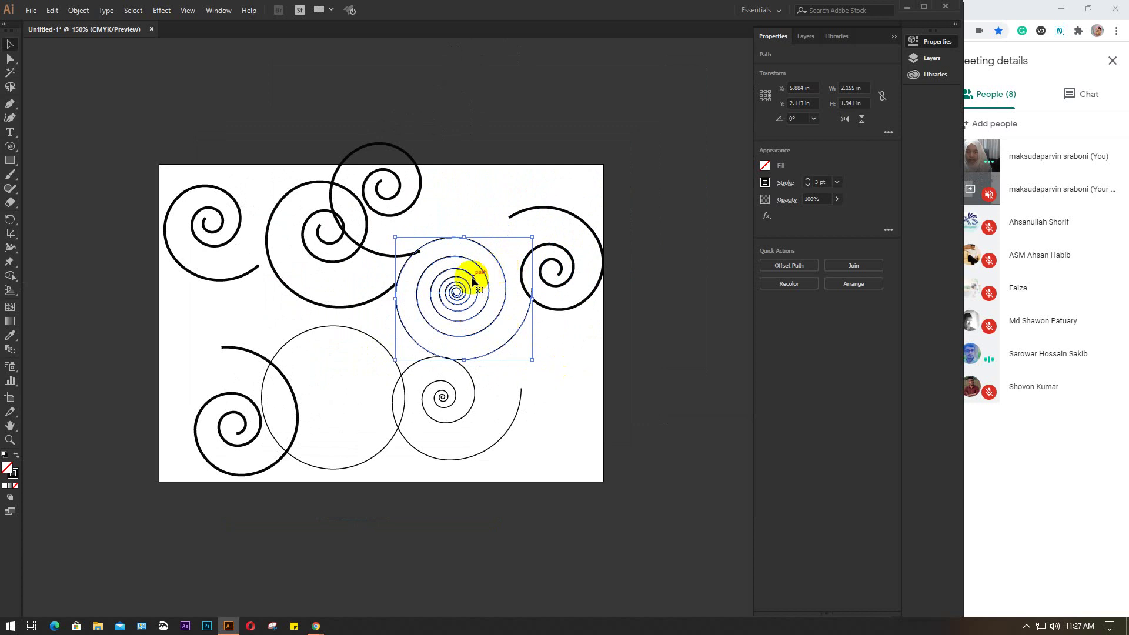
Move the dense spiral's outer end point to about X 5.285 in, Y 0.771 in and adjust its handles to keep the outer turn curved.
{"action": "scroll", "coordinate": [470, 281], "scroll_direction": "up", "scroll_amount": 2}
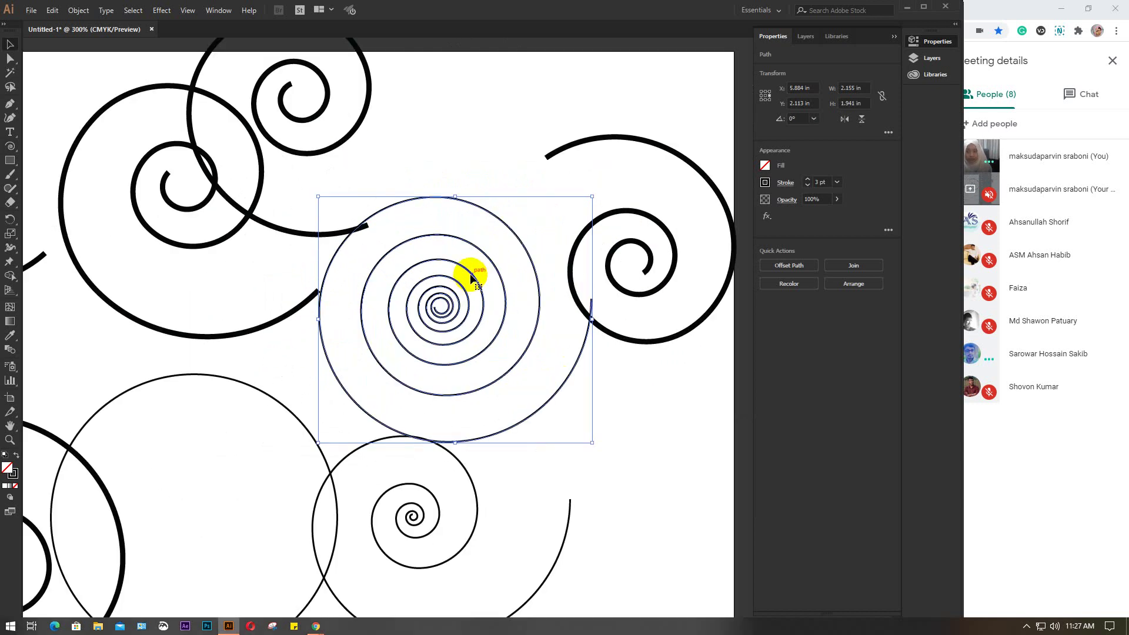
{"action": "double_click", "coordinate": [472, 278]}
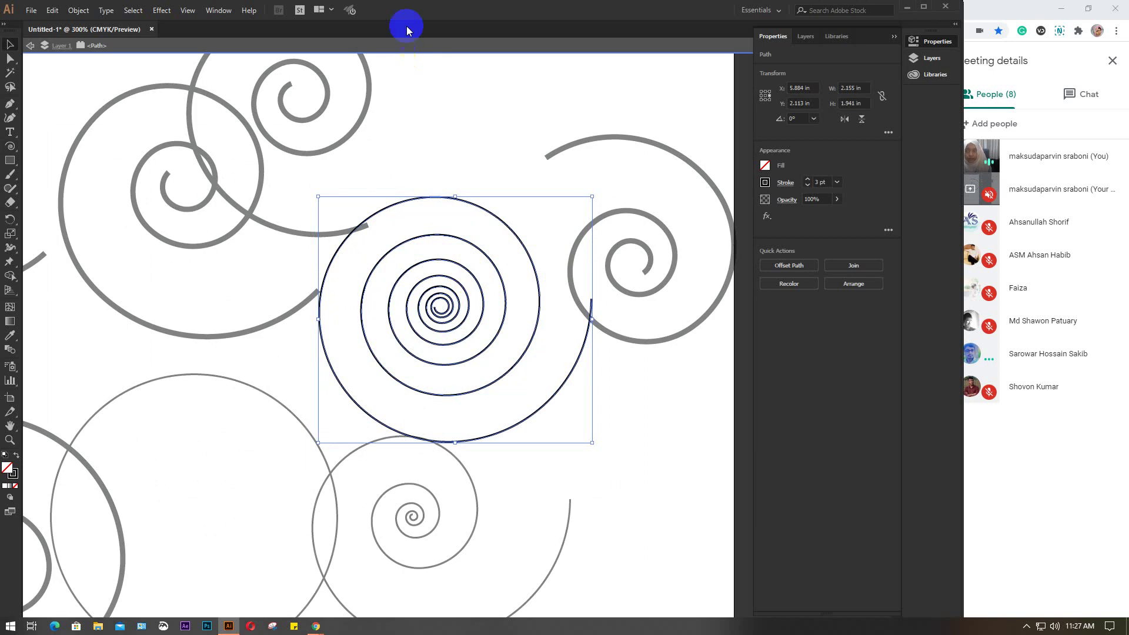
{"action": "left_click", "coordinate": [422, 54]}
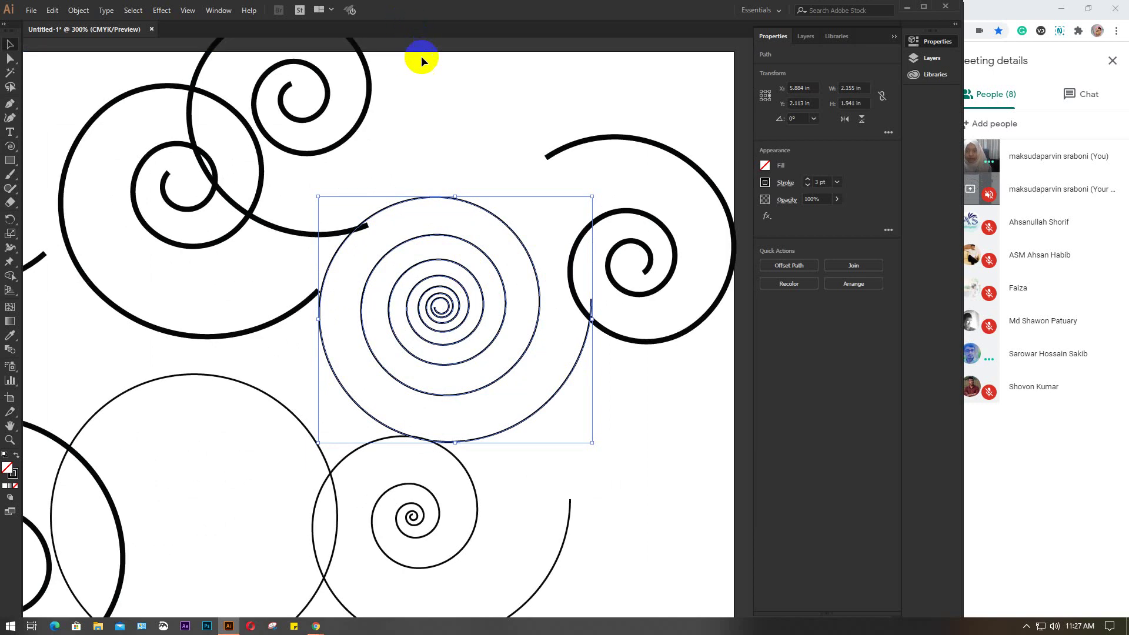
{"action": "left_click", "coordinate": [9, 59]}
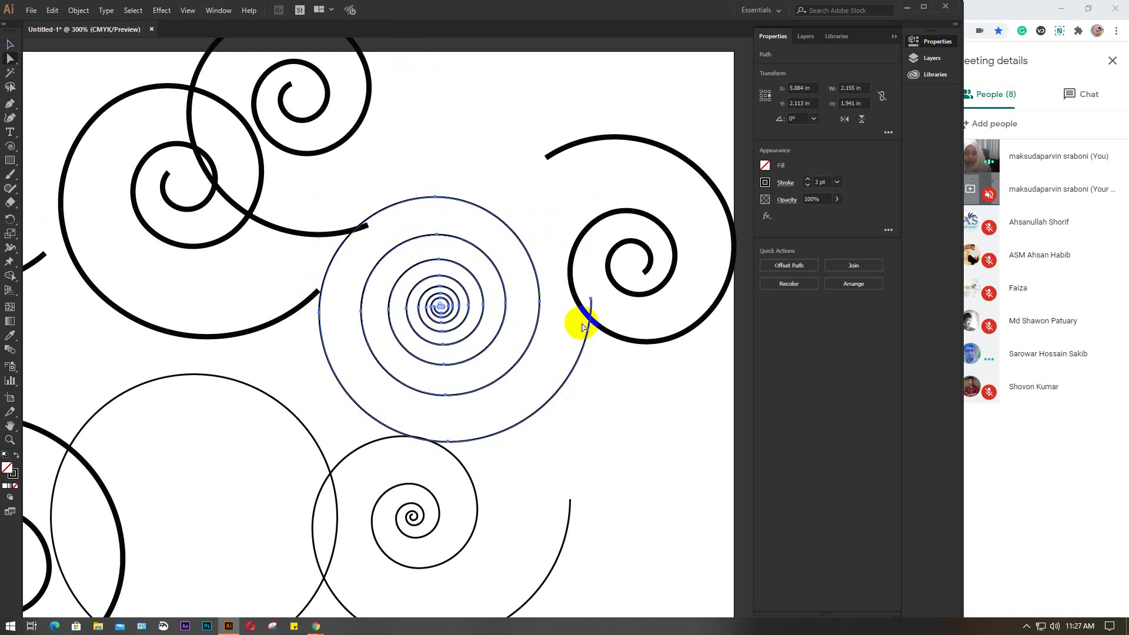
{"action": "left_click_drag", "start_coordinate": [590, 300], "coordinate": [583, 262]}
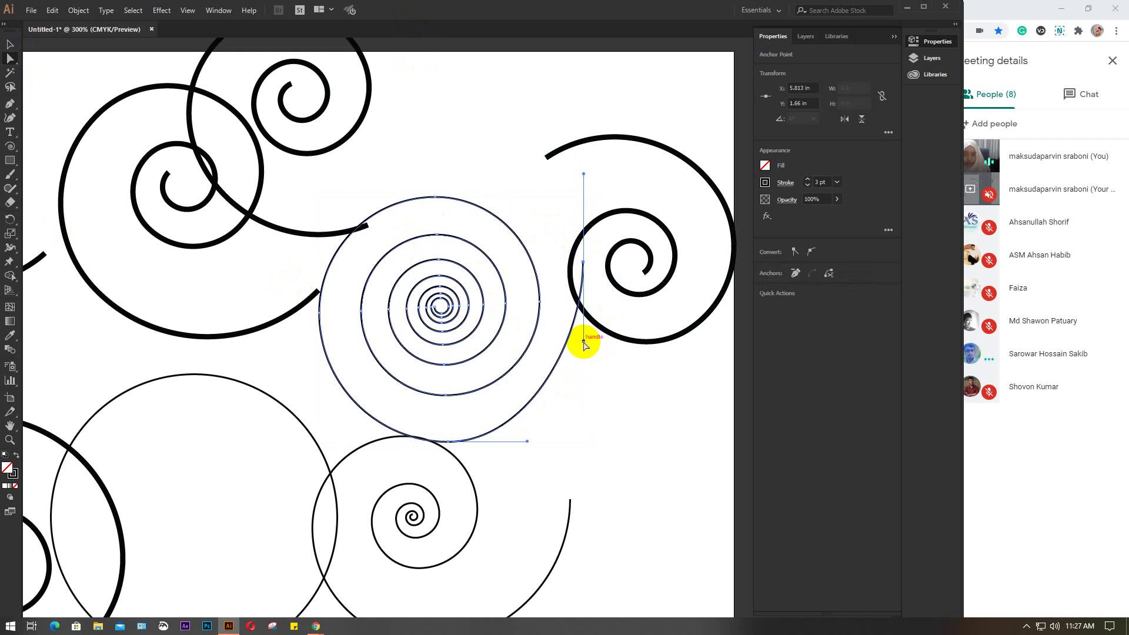
{"action": "left_click_drag", "start_coordinate": [585, 348], "coordinate": [591, 373]}
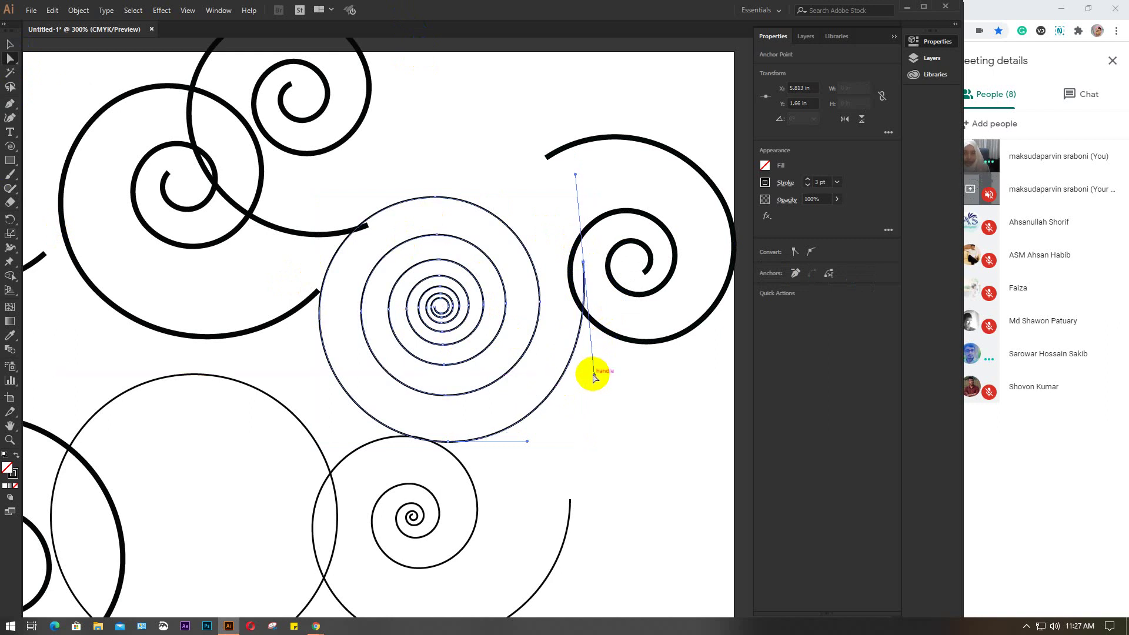
{"action": "left_click_drag", "start_coordinate": [585, 261], "coordinate": [517, 149]}
{"action": "left_click_drag", "start_coordinate": [527, 262], "coordinate": [677, 341]}
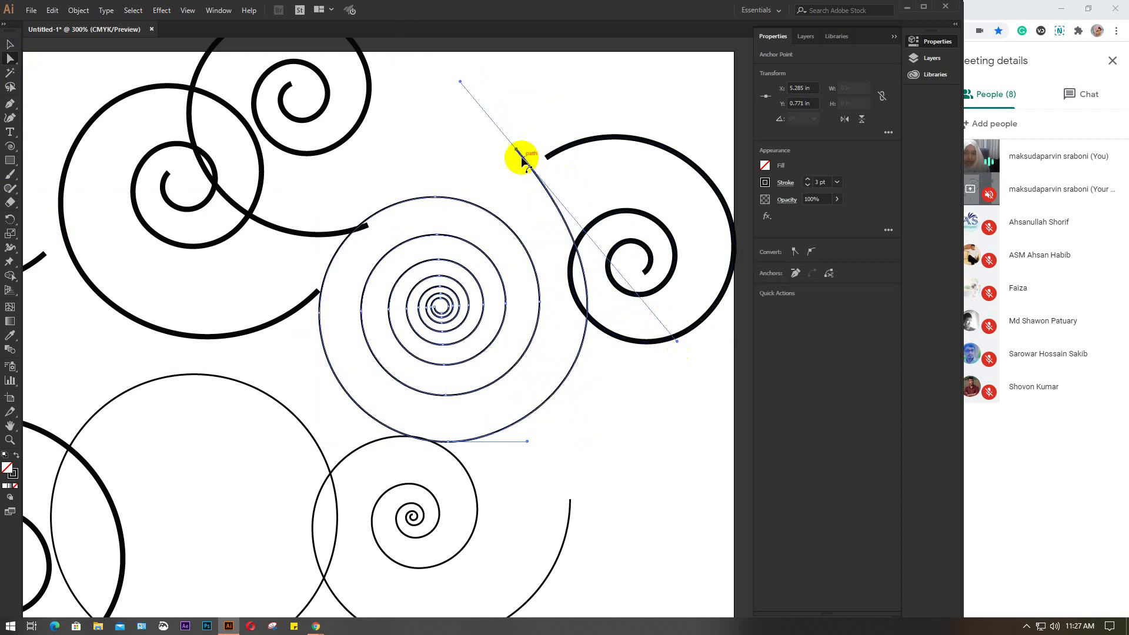
Try to pull the spiral's outer end point across to its upper-left side, and undo the move.
{"action": "left_click_drag", "start_coordinate": [516, 150], "coordinate": [342, 166]}
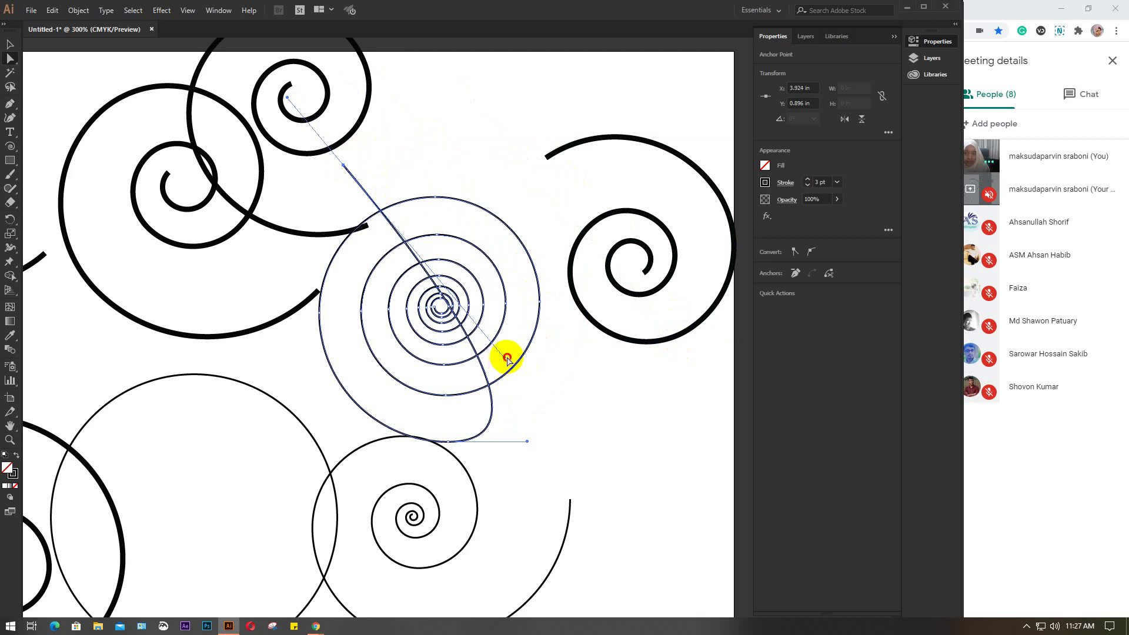
{"action": "left_click_drag", "start_coordinate": [509, 357], "coordinate": [539, 374]}
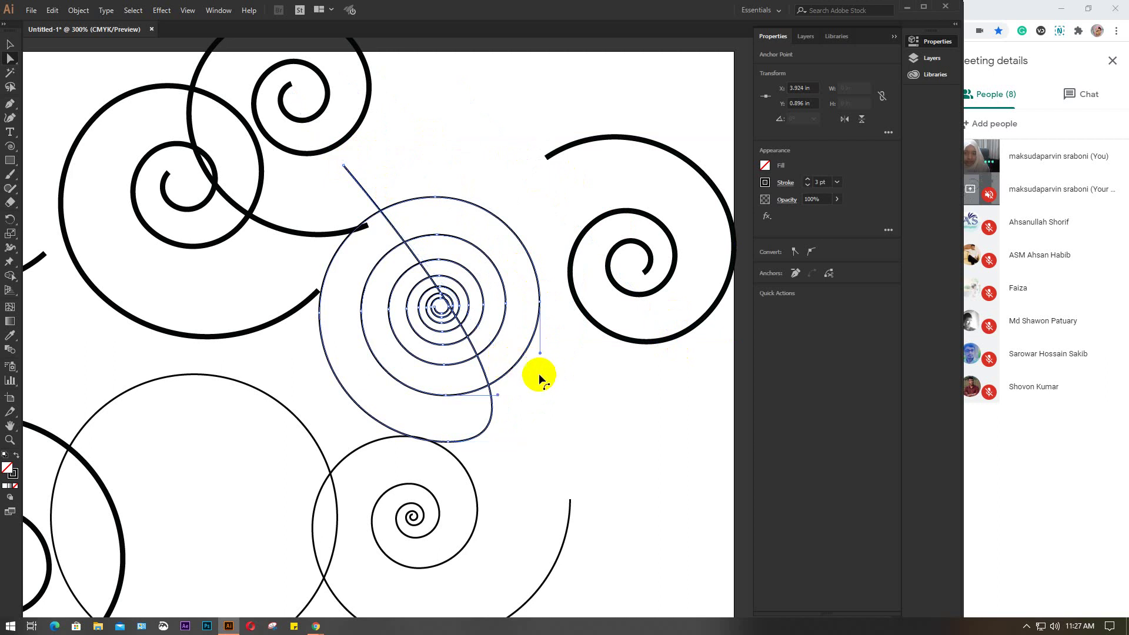
{"action": "left_click", "coordinate": [484, 372]}
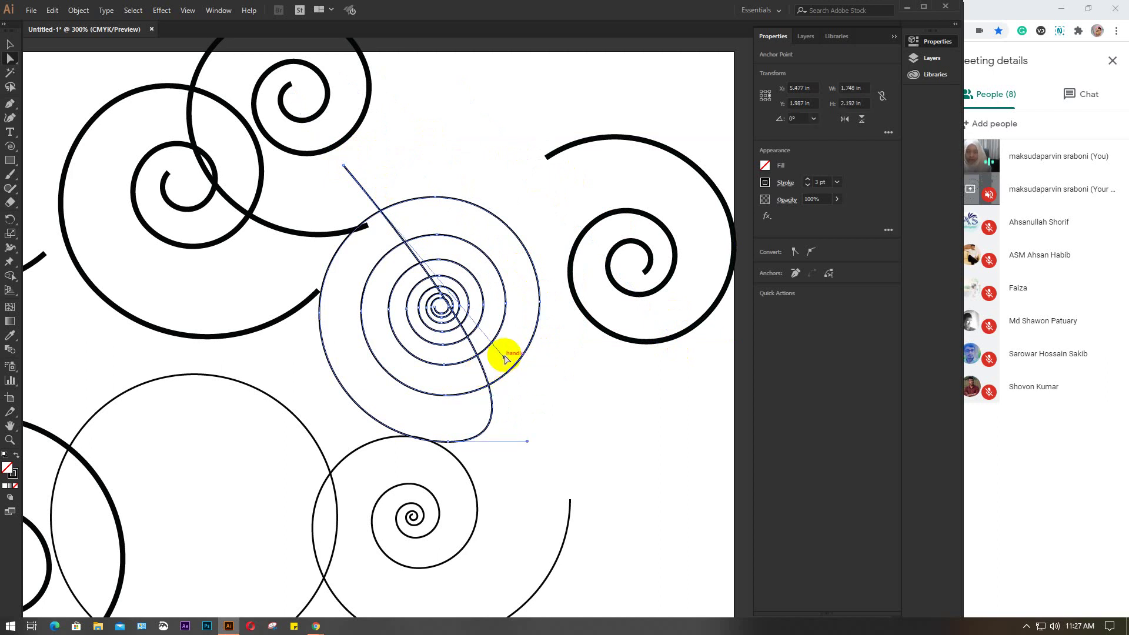
{"action": "left_click_drag", "start_coordinate": [503, 359], "coordinate": [677, 341]}
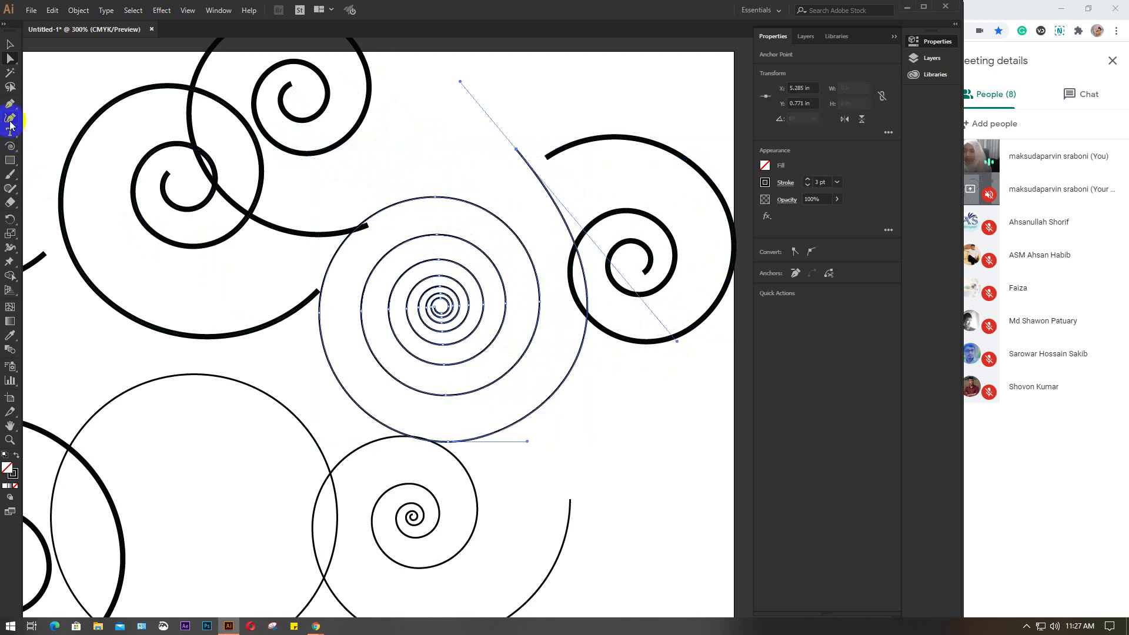
Add two anchor points to the dense spiral's outer turn, one on its upper-right stretch and one on its lower-right curve.
{"action": "left_click_drag", "start_coordinate": [11, 106], "coordinate": [56, 116]}
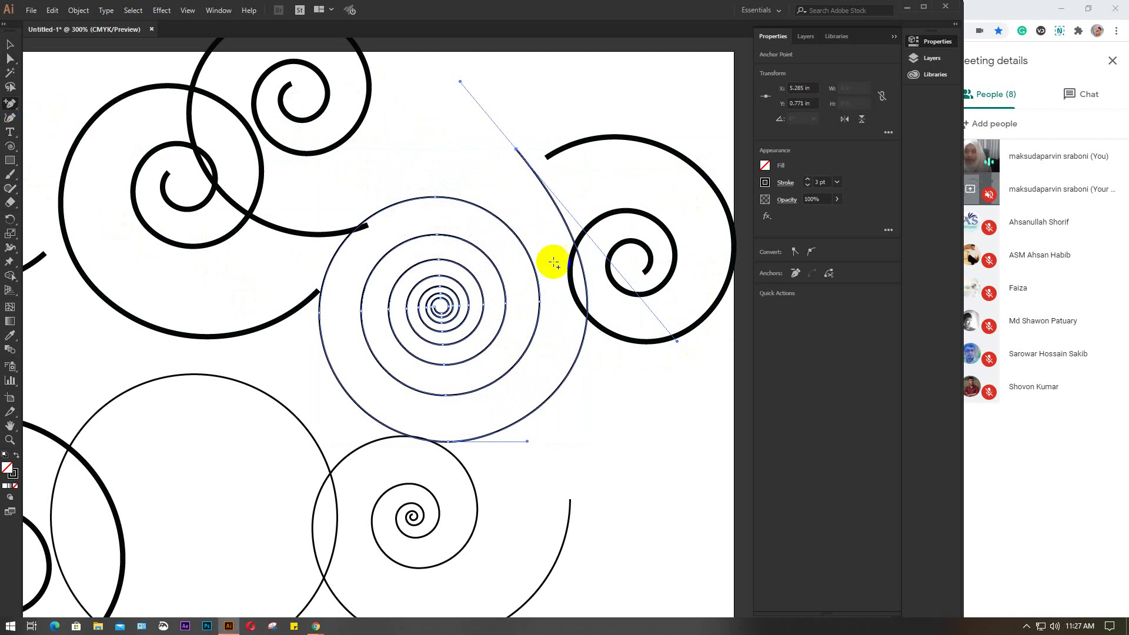
{"action": "left_click", "coordinate": [569, 229]}
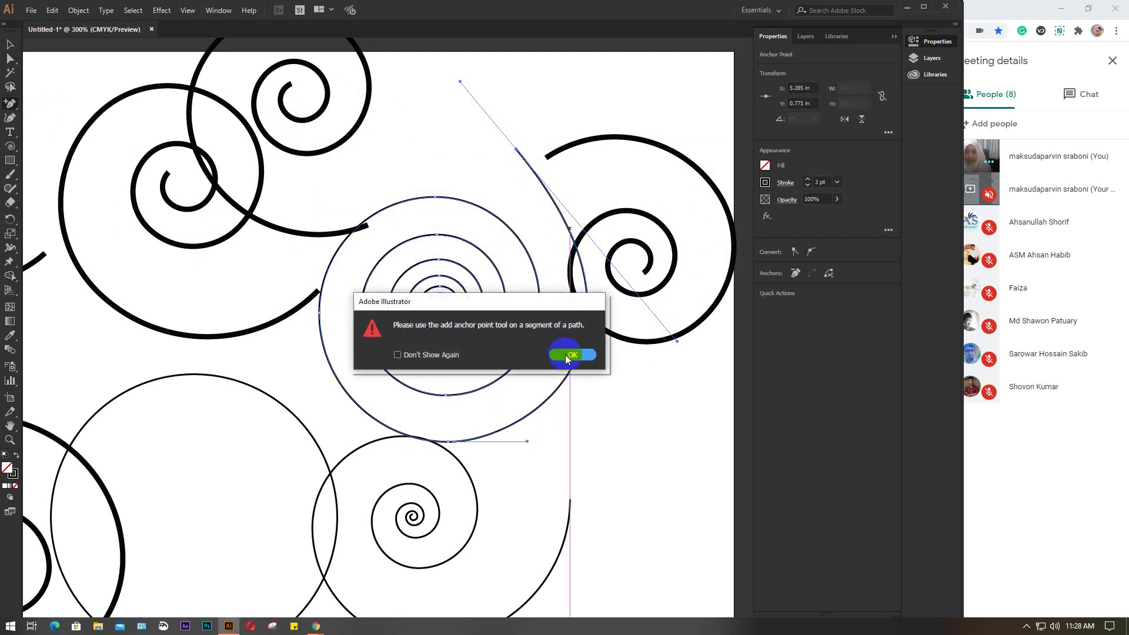
{"action": "left_click", "coordinate": [572, 355]}
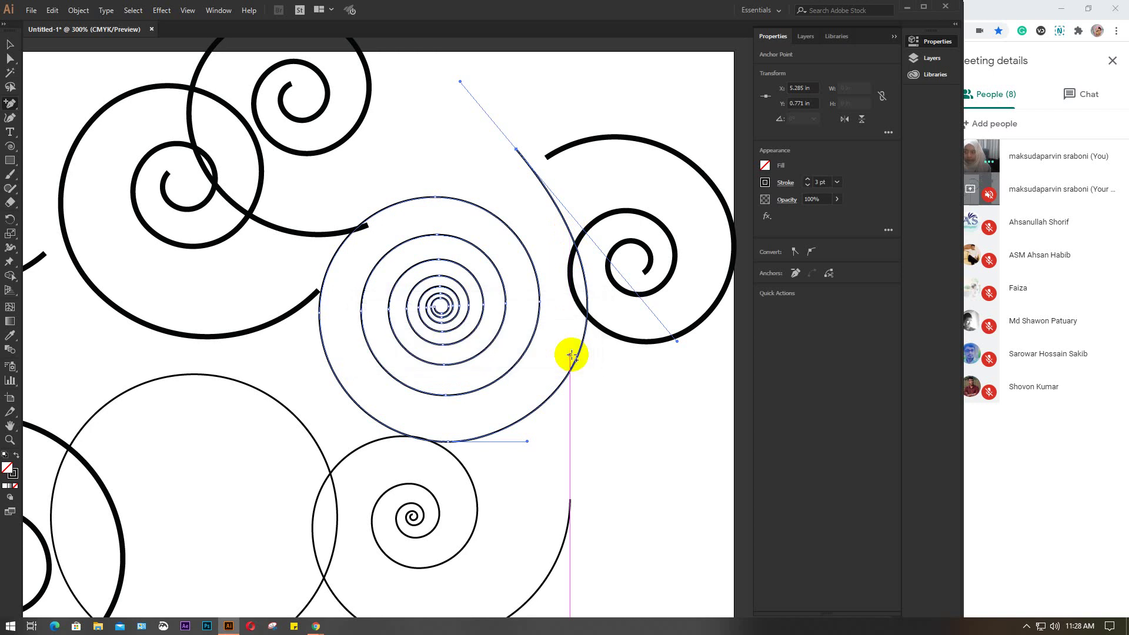
{"action": "left_click", "coordinate": [564, 224]}
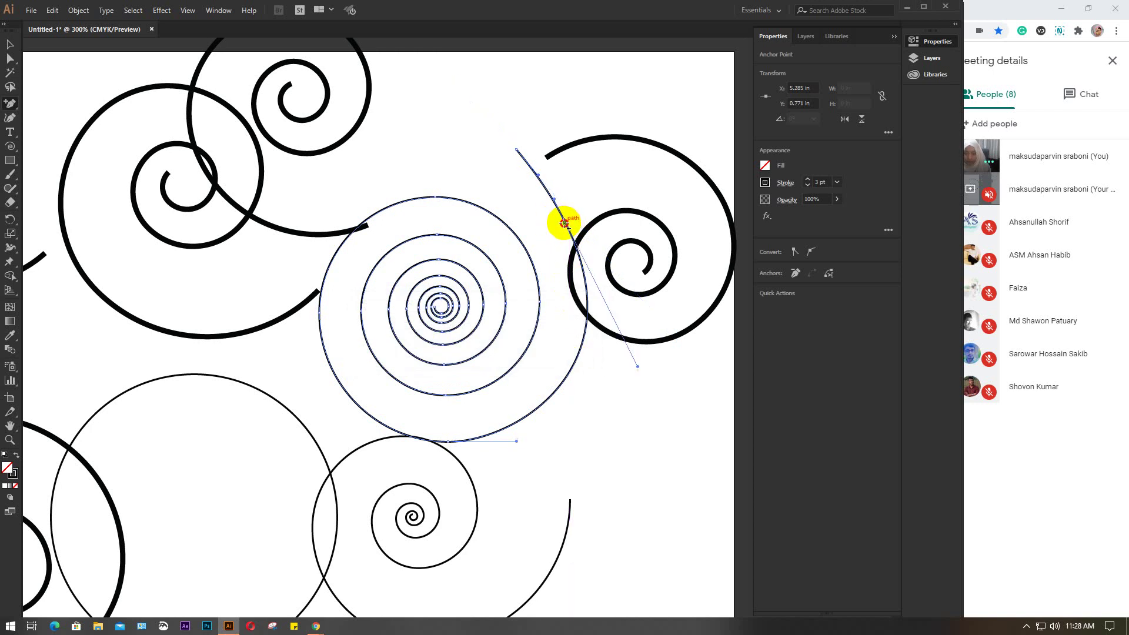
{"action": "left_click", "coordinate": [555, 392]}
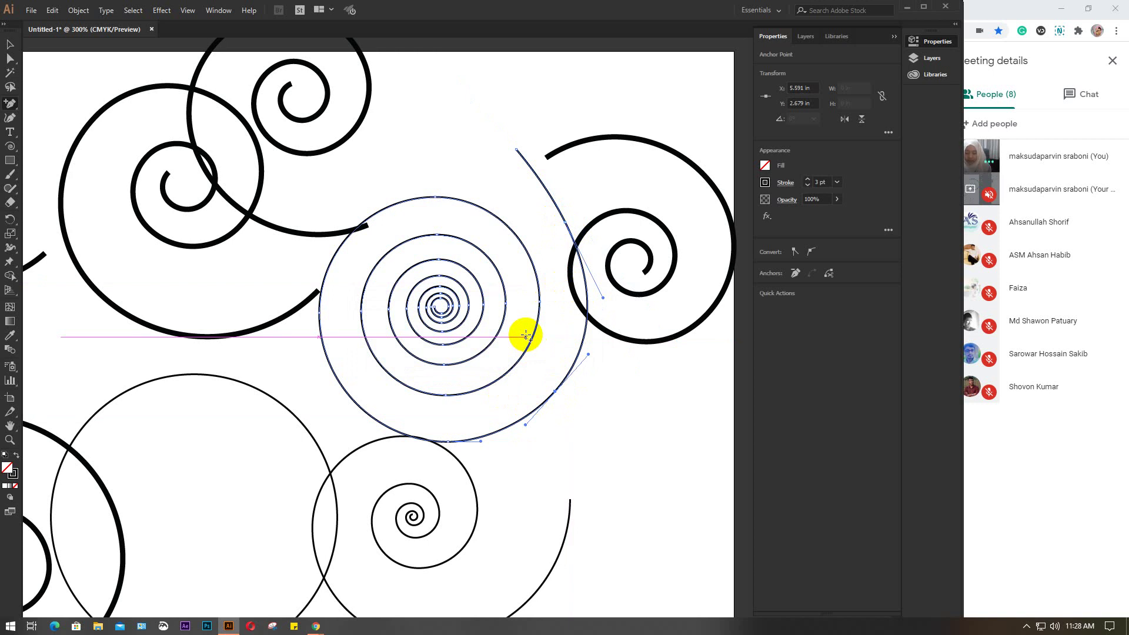
Reposition the outer end and the two added anchor points, and adjust the added points' handles to bend the turn around the dense spiral.
{"action": "key", "text": "a"}
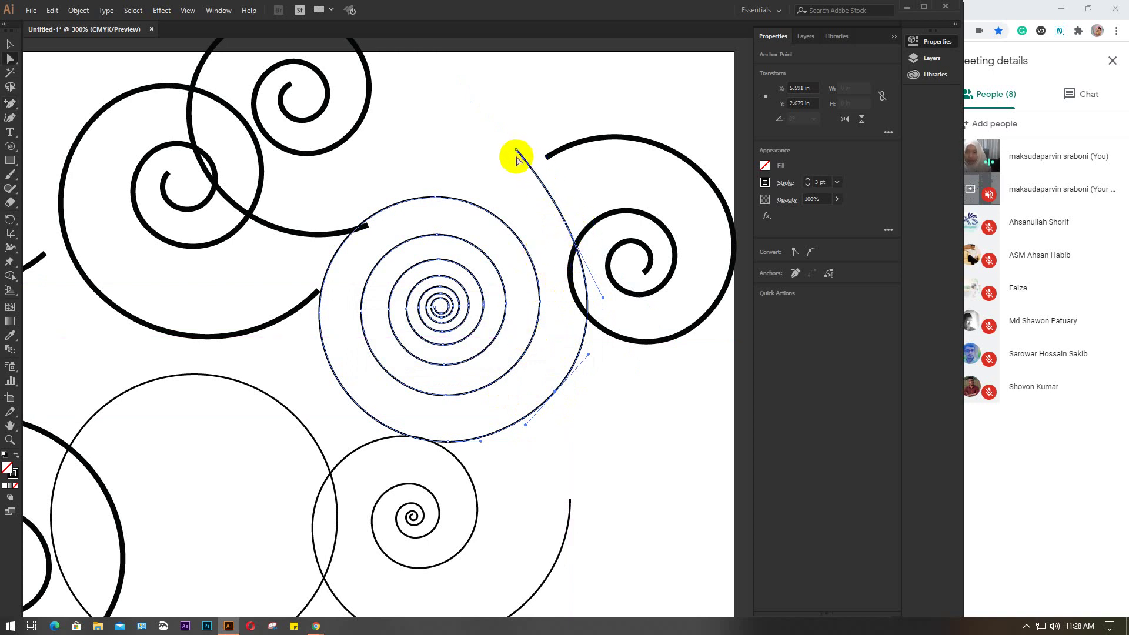
{"action": "left_click_drag", "start_coordinate": [516, 151], "coordinate": [391, 143]}
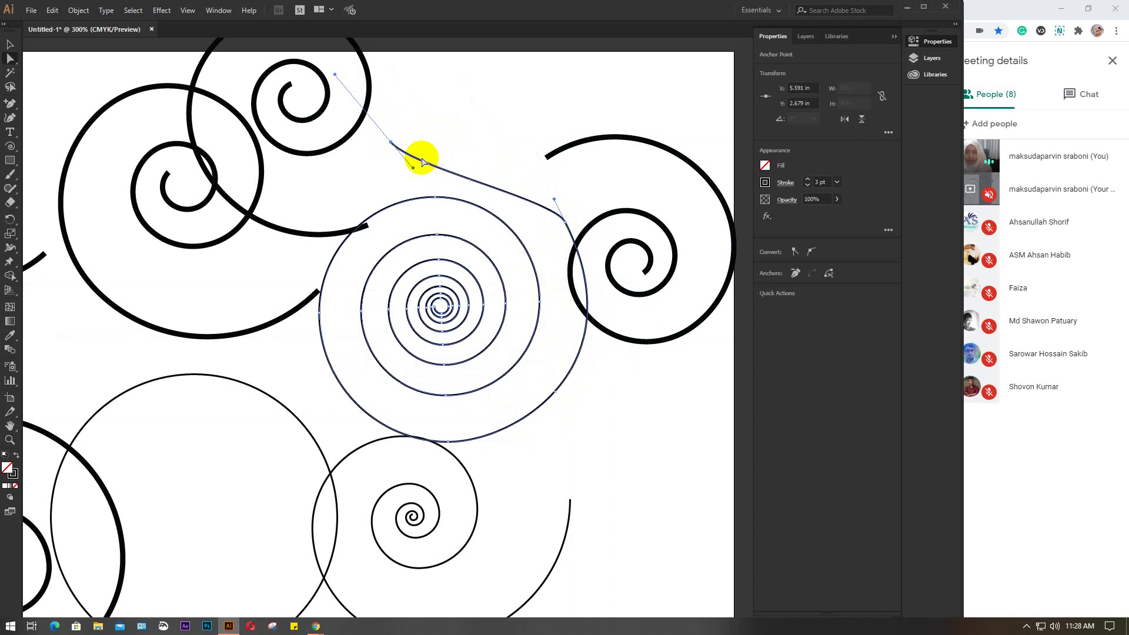
{"action": "left_click_drag", "start_coordinate": [562, 222], "coordinate": [492, 146]}
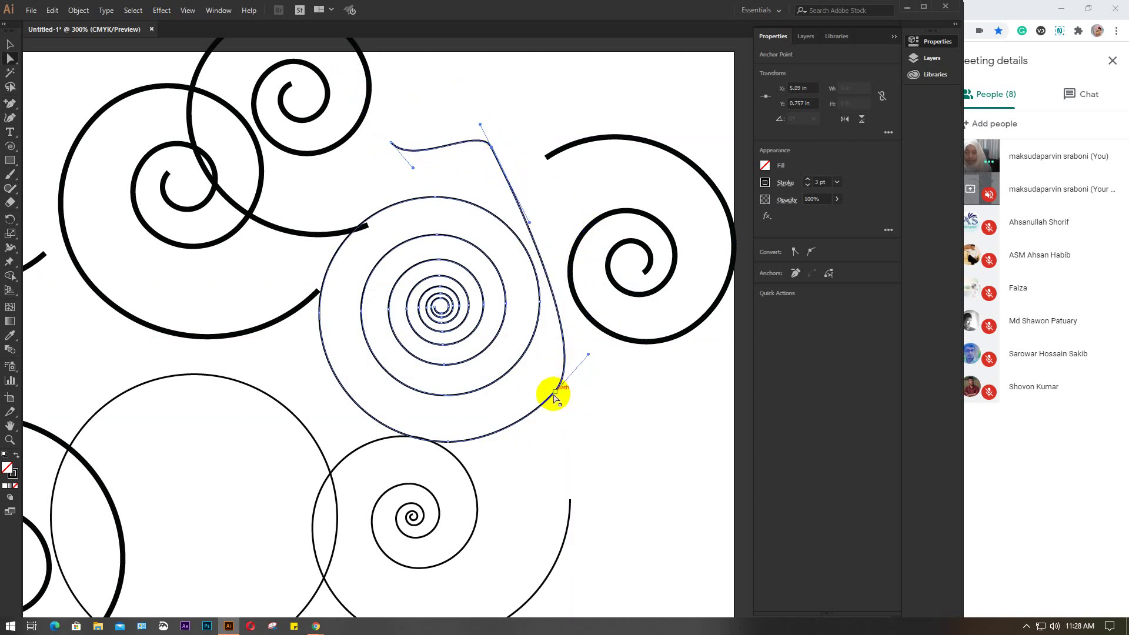
{"action": "left_click_drag", "start_coordinate": [555, 393], "coordinate": [590, 268]}
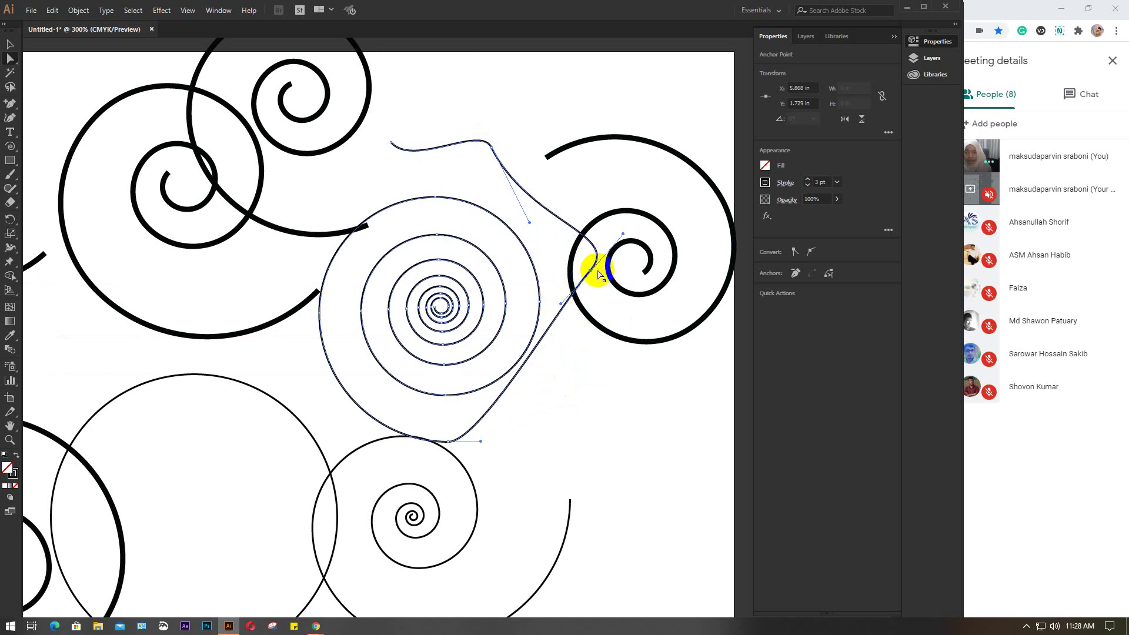
{"action": "left_click_drag", "start_coordinate": [562, 306], "coordinate": [588, 411]}
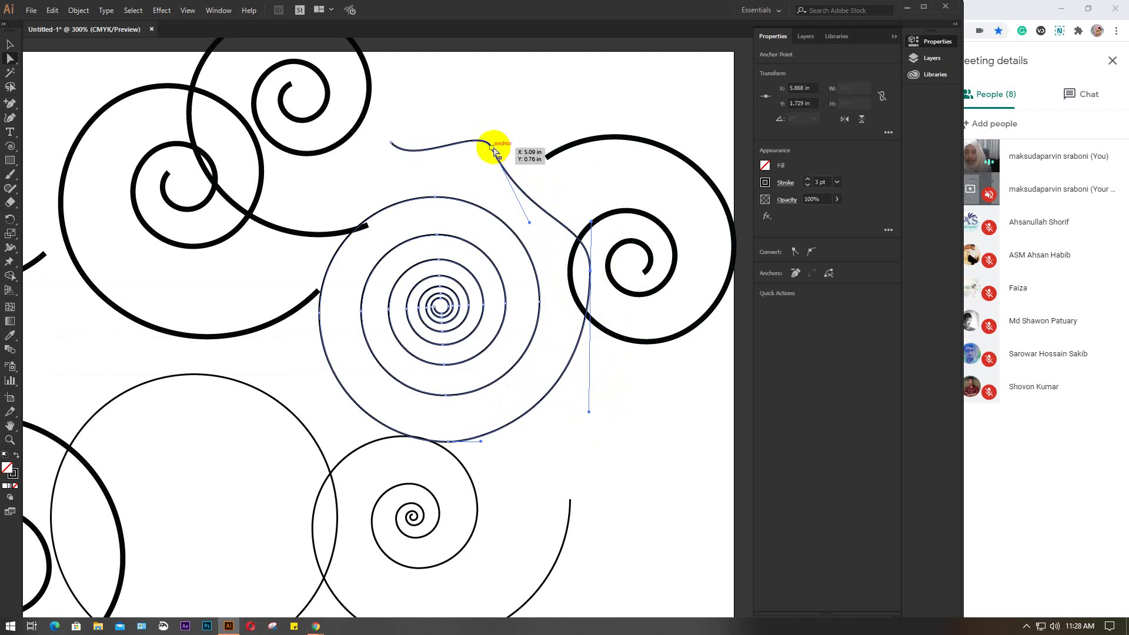
{"action": "left_click_drag", "start_coordinate": [528, 224], "coordinate": [549, 184]}
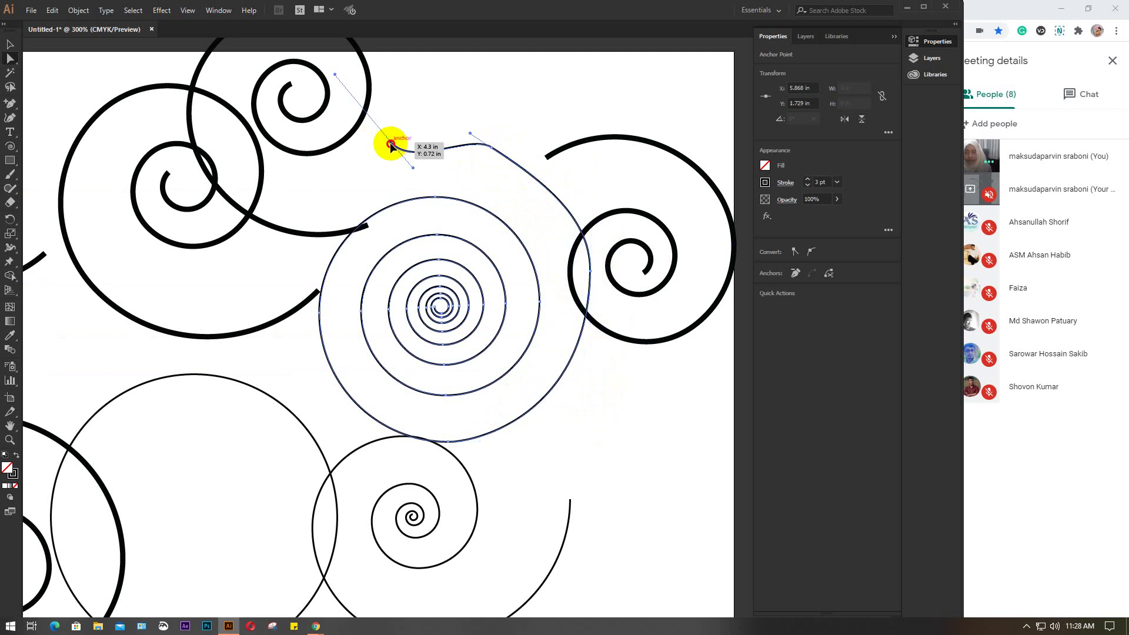
Extend the spiral's outer end to about X 3.604 in, Y 1.257 in and smooth the upper-right curve with its handle.
{"action": "mouse_move", "coordinate": [391, 143]}
{"action": "left_mouse_down"}
{"action": "mouse_move", "coordinate": [299, 209]}
{"action": "mouse_move", "coordinate": [330, 214]}
{"action": "mouse_move", "coordinate": [349, 133]}
{"action": "left_mouse_up"}
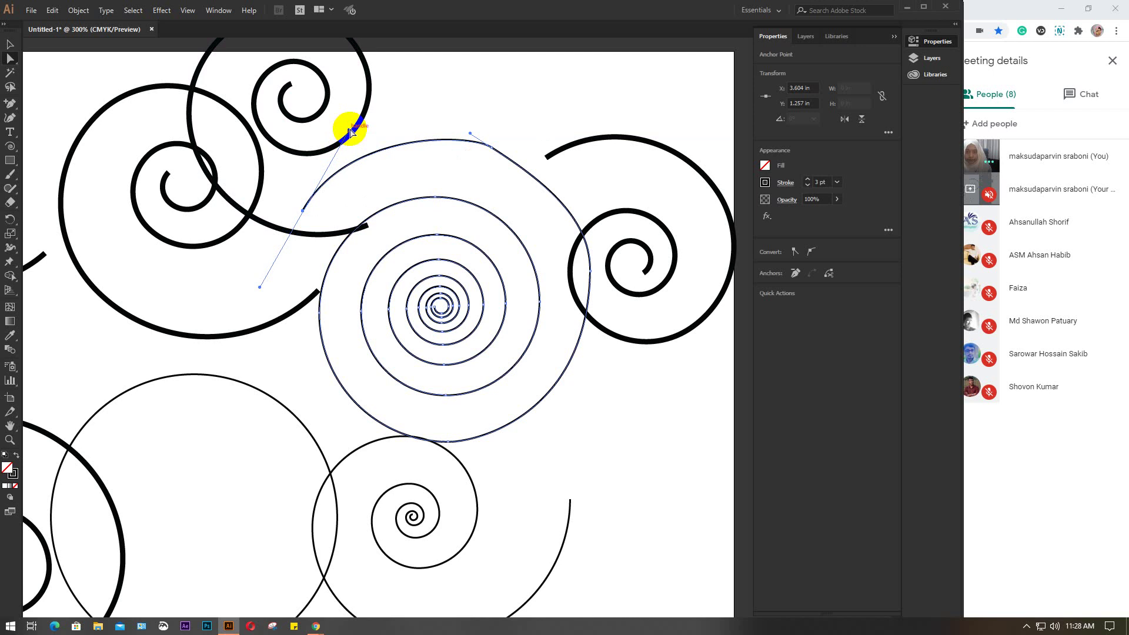
{"action": "left_click", "coordinate": [494, 149]}
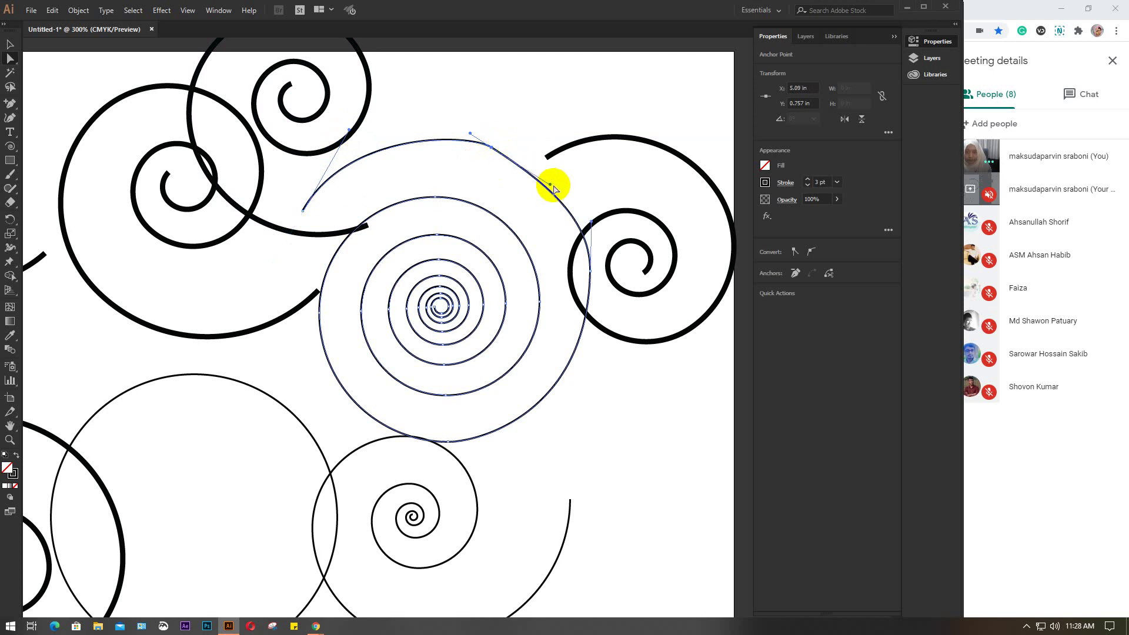
{"action": "left_click_drag", "start_coordinate": [550, 186], "coordinate": [568, 172]}
{"action": "left_click", "coordinate": [568, 172]}
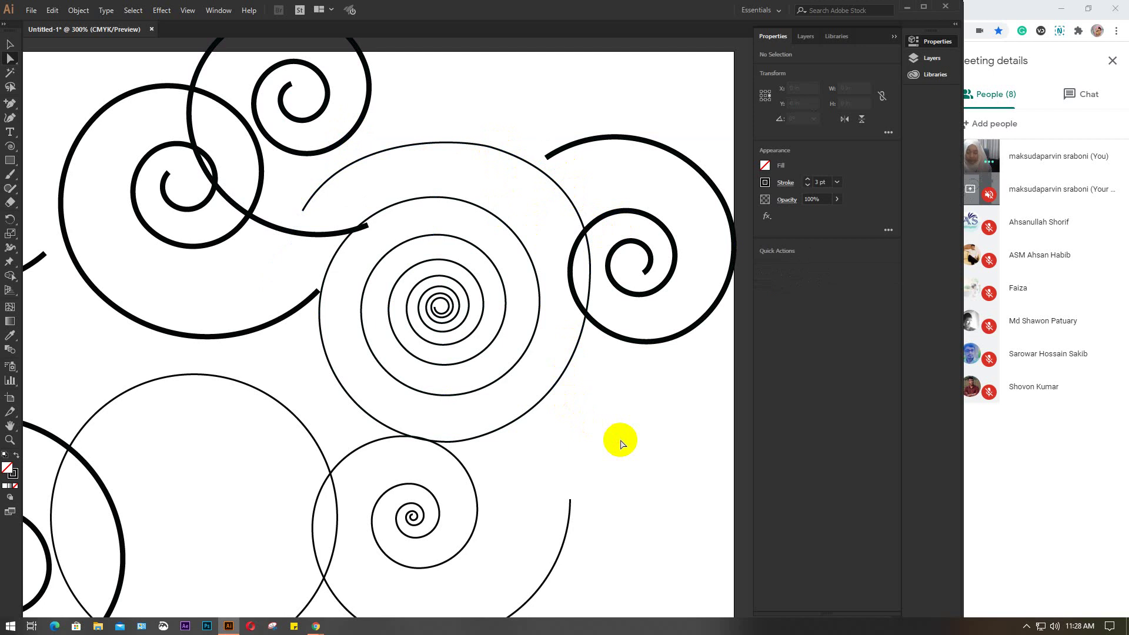
Delete all the spirals and the circle, including the leftover path above the artboard.
{"action": "key", "text": "ctrl+minus"}
{"action": "key", "text": "ctrl+minus"}
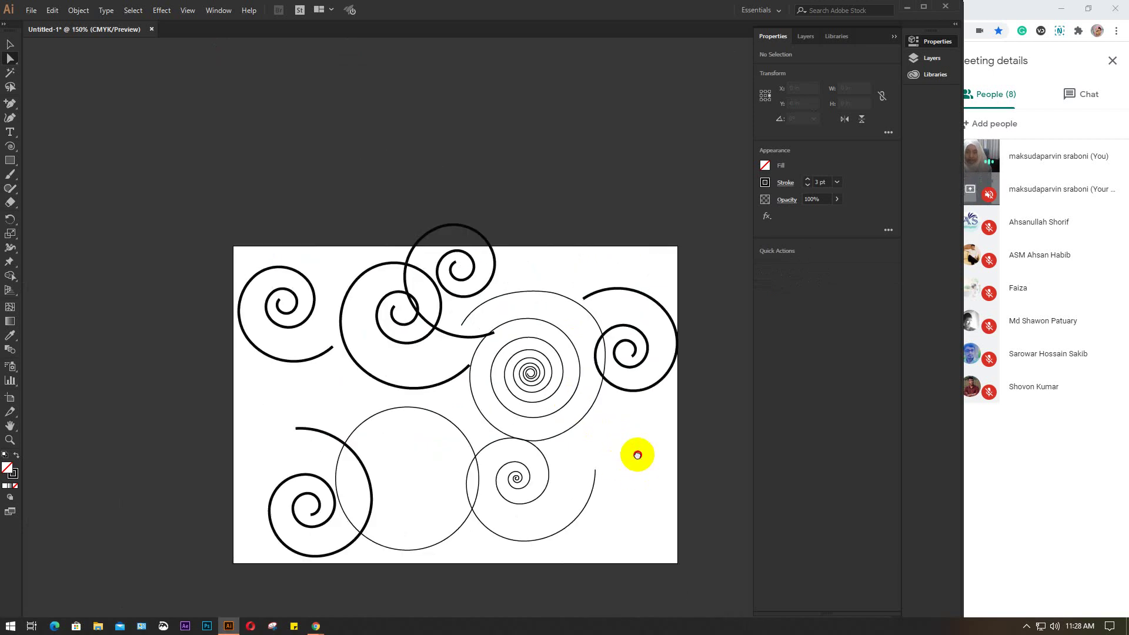
{"action": "left_click_drag", "start_coordinate": [166, 125], "coordinate": [666, 512]}
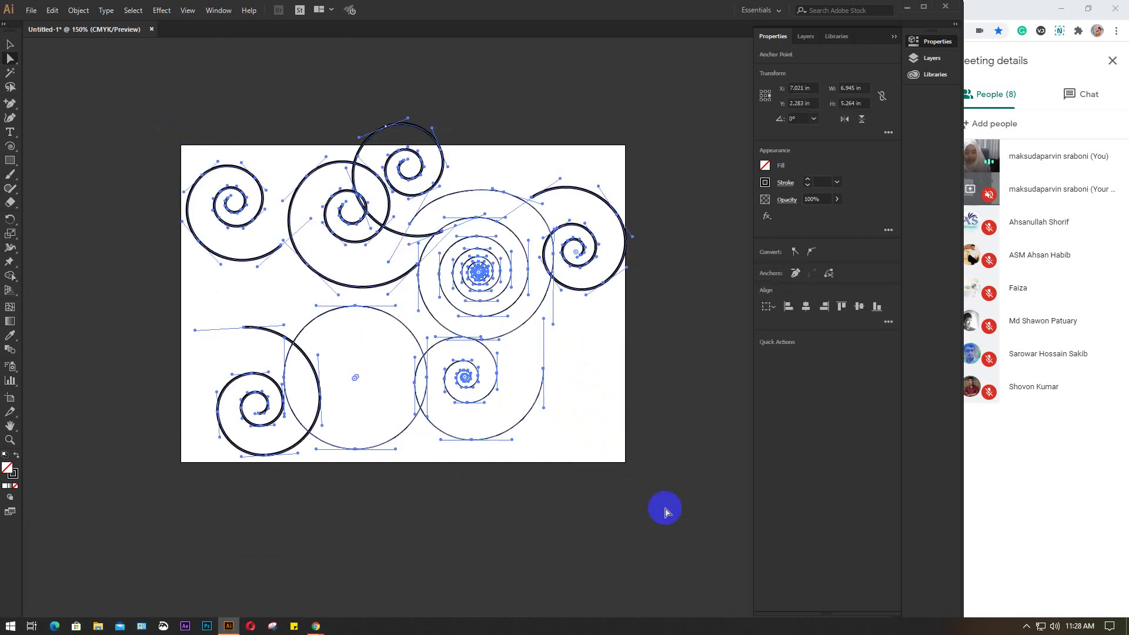
{"action": "key", "text": "Delete"}
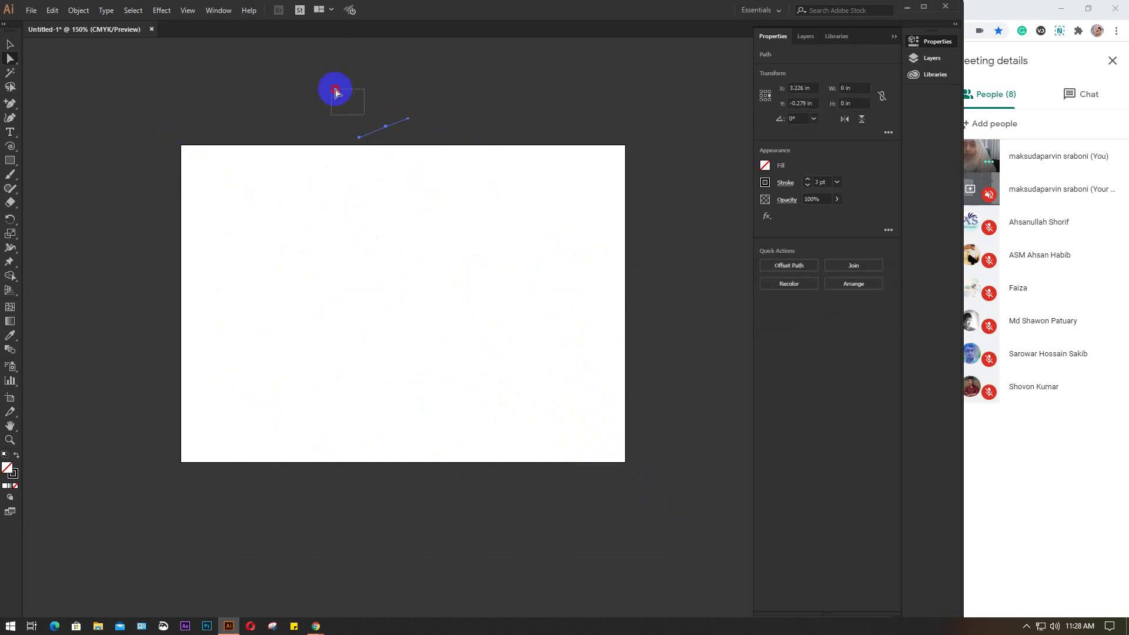
{"action": "key", "text": "Delete"}
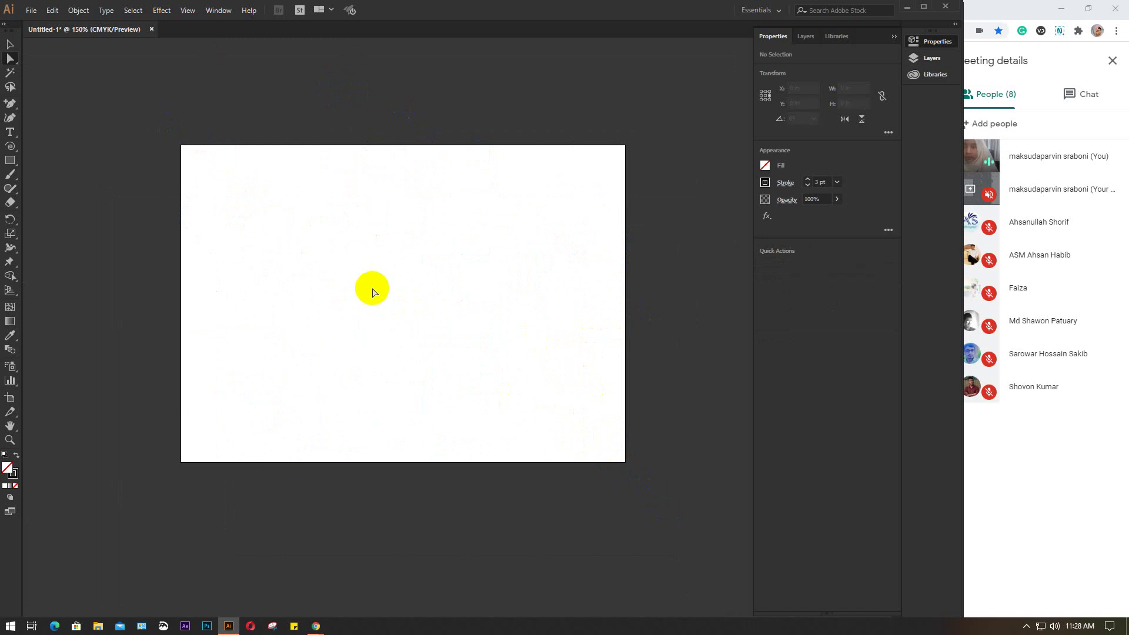
Draw a large spiral about 4.7 in wide and 4.6 in high, and move it fully onto the artboard.
{"action": "left_click", "coordinate": [11, 151]}
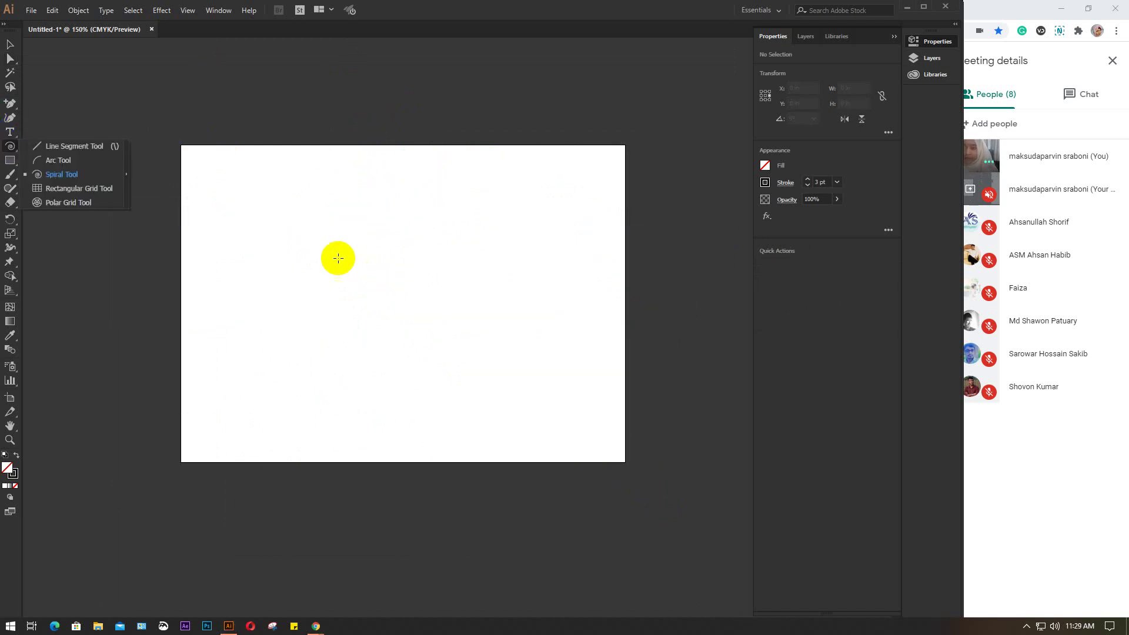
{"action": "left_click_drag", "start_coordinate": [338, 258], "coordinate": [478, 341]}
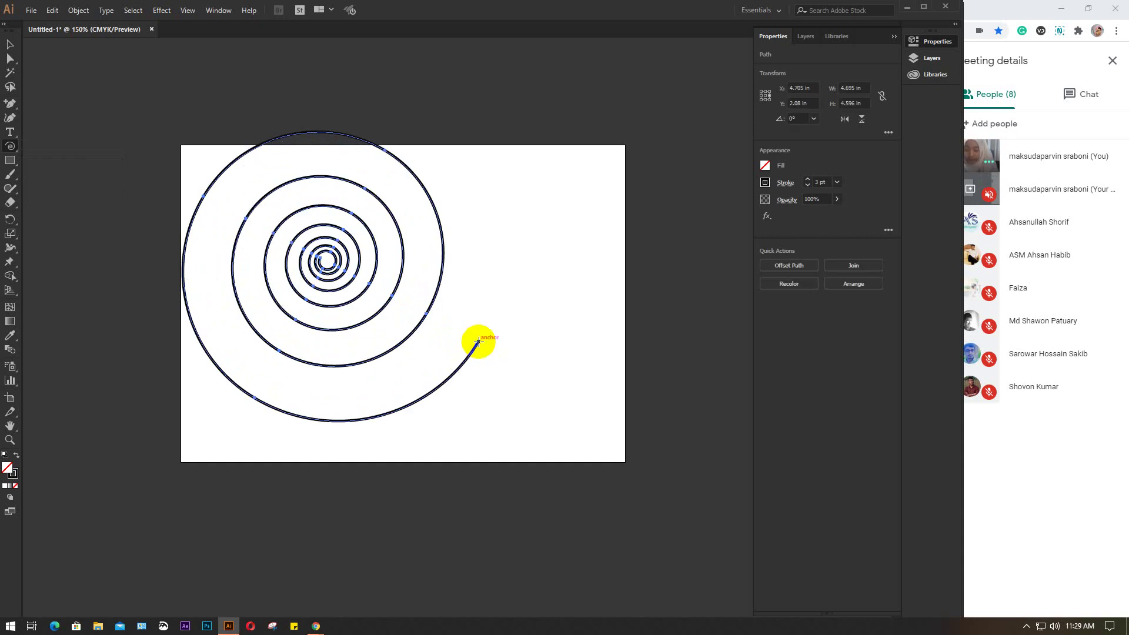
{"action": "key", "text": "v"}
{"action": "left_click_drag", "start_coordinate": [374, 274], "coordinate": [422, 293]}
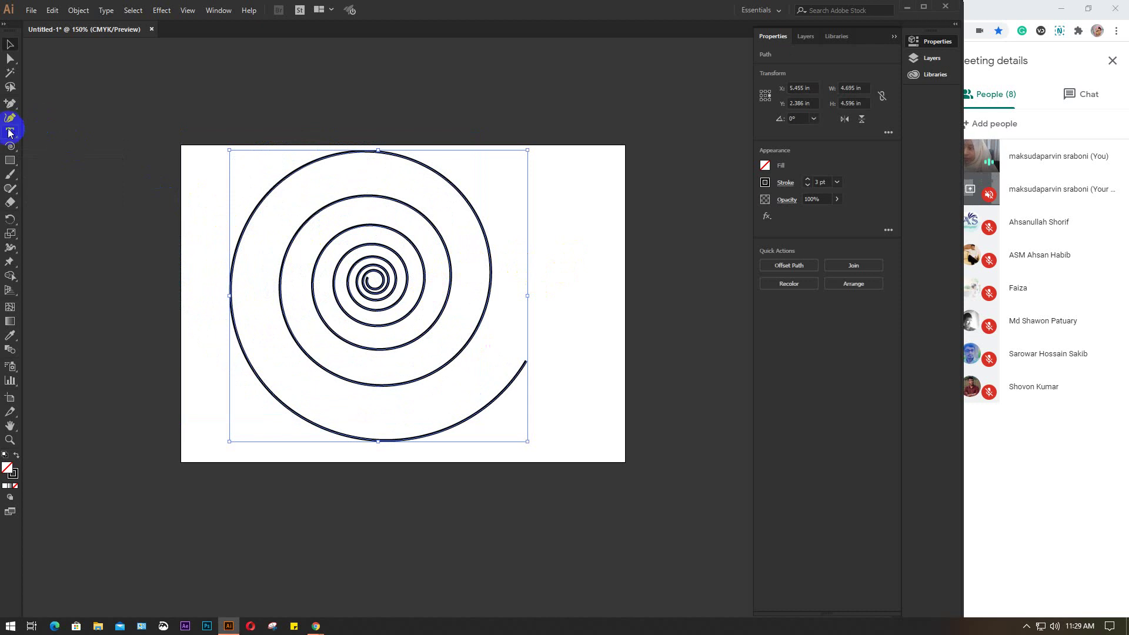
Run placeholder type along the spiral from its outer end with the Type on a Path tool, and deselect it.
{"action": "left_click_drag", "start_coordinate": [10, 133], "coordinate": [61, 160]}
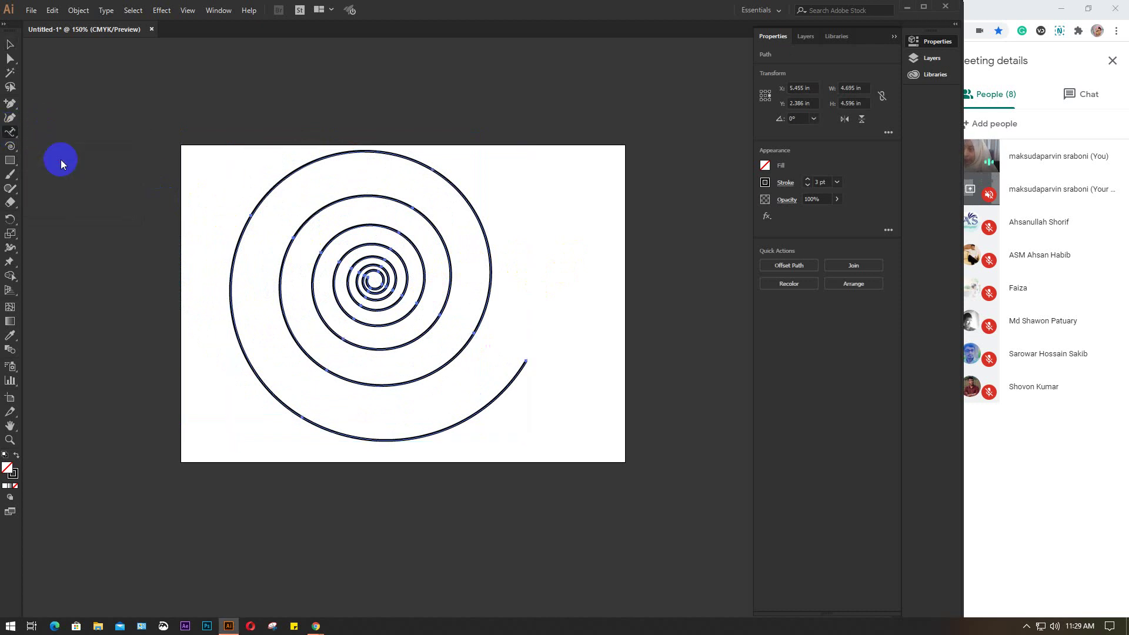
{"action": "left_click", "coordinate": [525, 363]}
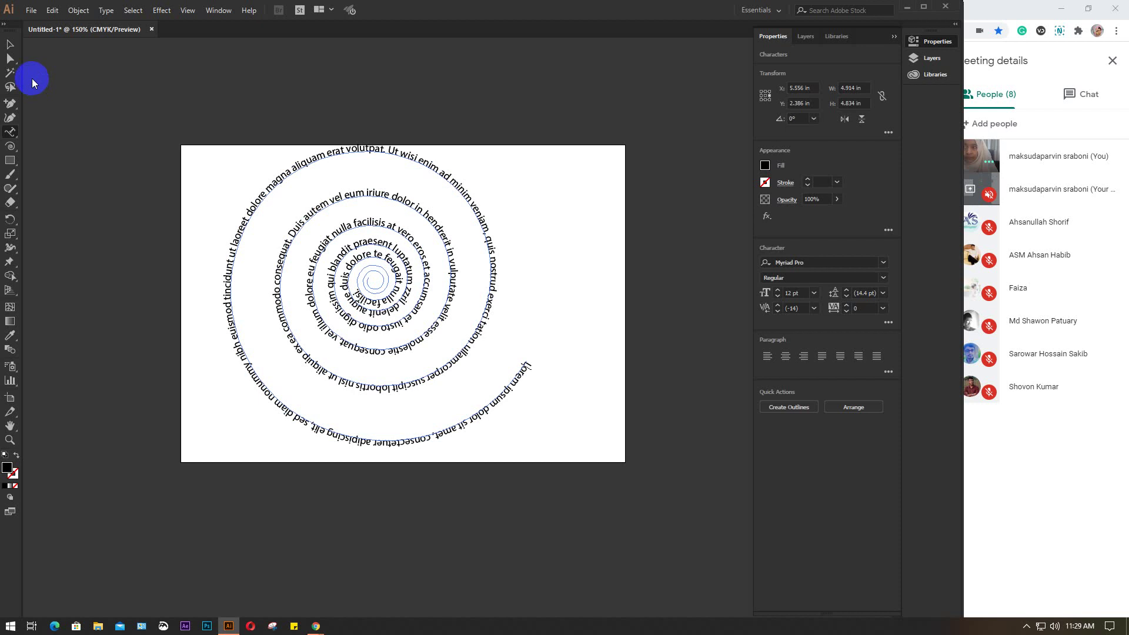
{"action": "left_click", "coordinate": [12, 46]}
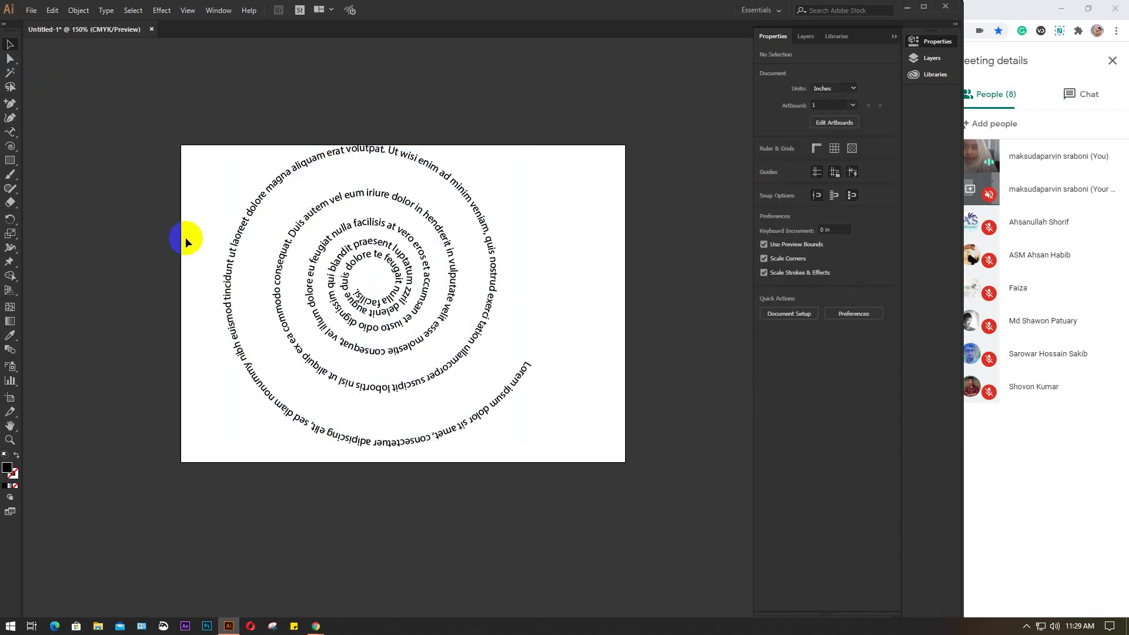
Enlarge the spiral text to about 5.5 in wide and 5.4 in high, and set its font size to 10 pt.
{"action": "left_click_drag", "start_coordinate": [344, 284], "coordinate": [482, 390]}
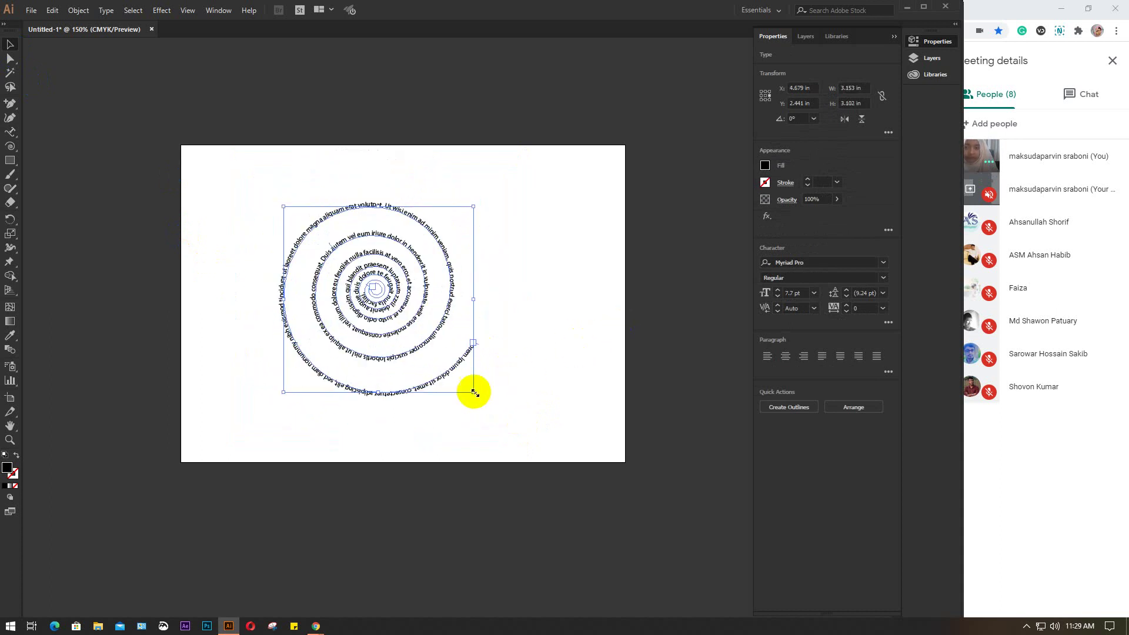
{"action": "left_click_drag", "start_coordinate": [468, 390], "coordinate": [559, 467]}
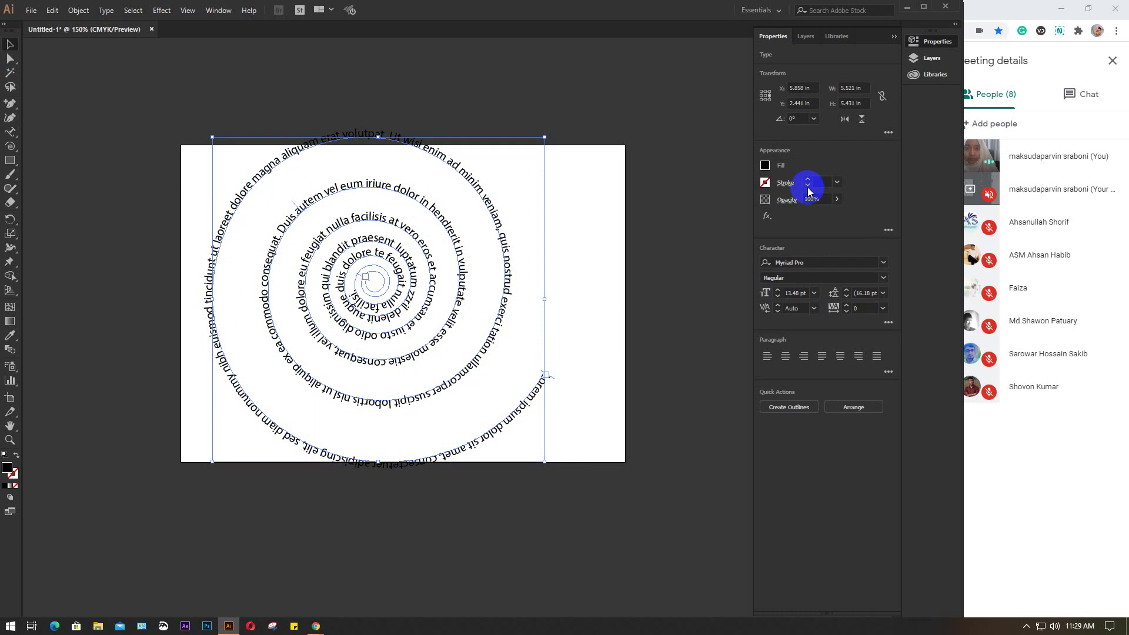
{"action": "left_click", "coordinate": [793, 292]}
{"action": "type", "text": "13"}
{"action": "key", "text": "Return"}
{"action": "type", "text": "12"}
{"action": "key", "text": "Return"}
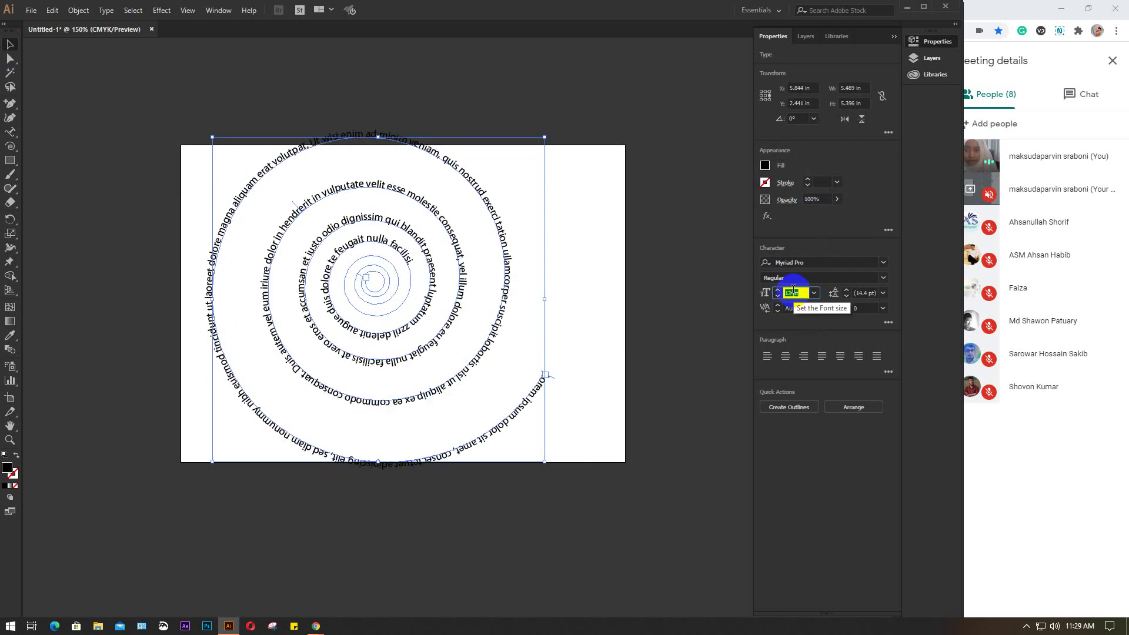
{"action": "type", "text": "10"}
{"action": "key", "text": "Return"}
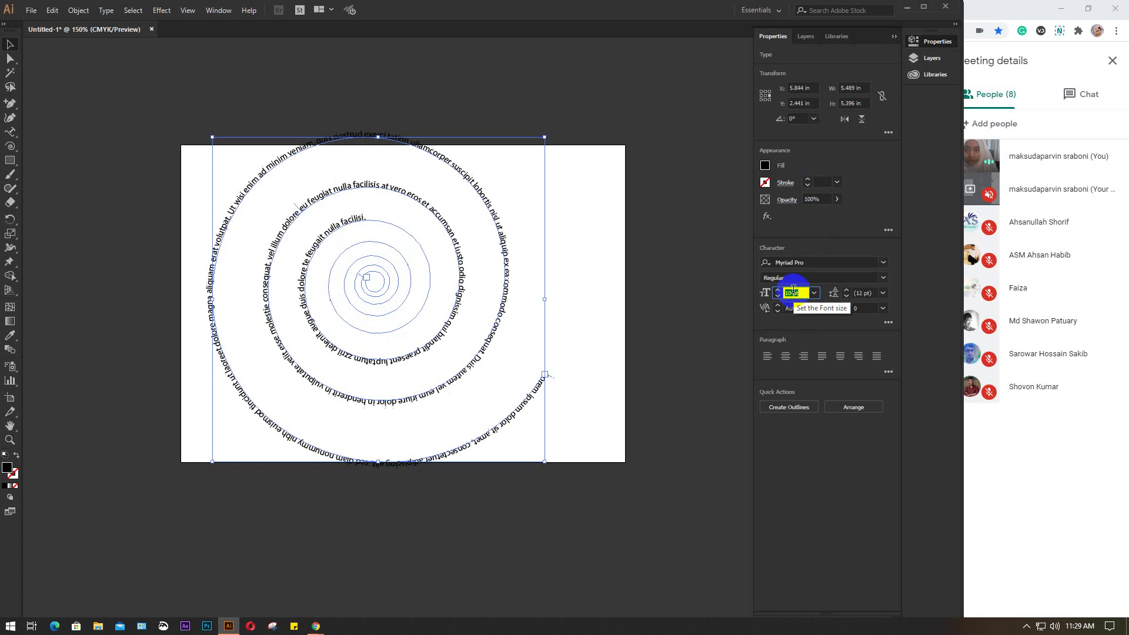
Raise the spiral text's font size gradually to 15 pt, and lower it again to 9 pt.
{"action": "key", "text": "Up"}
{"action": "key", "text": "Up"}
{"action": "key", "text": "Up"}
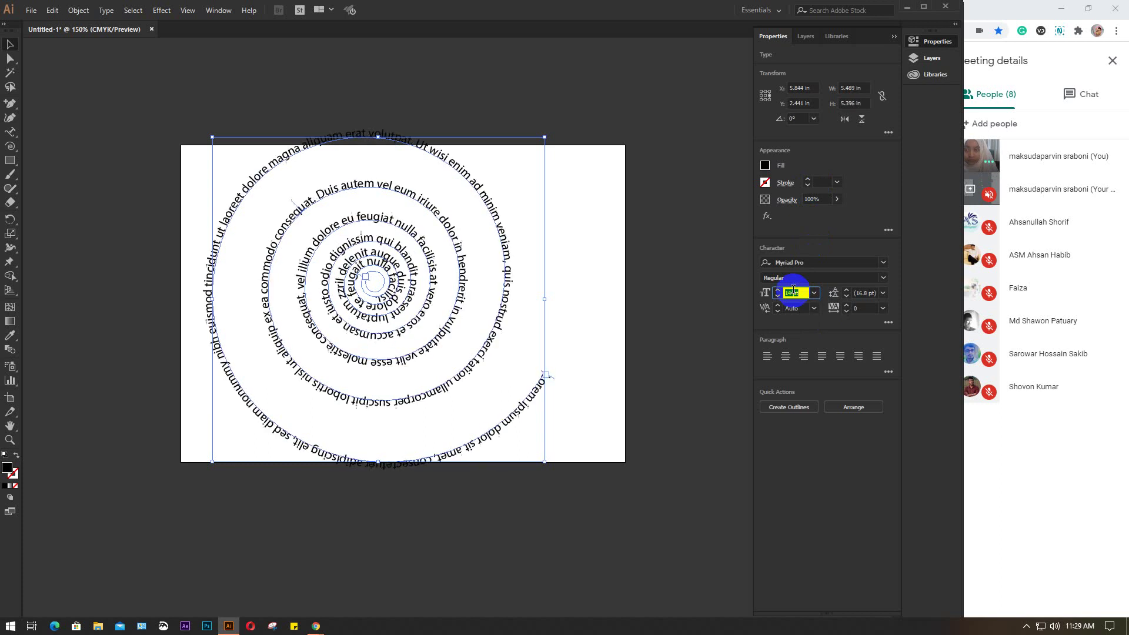
{"action": "key", "text": "Up"}
{"action": "key", "text": "Up"}
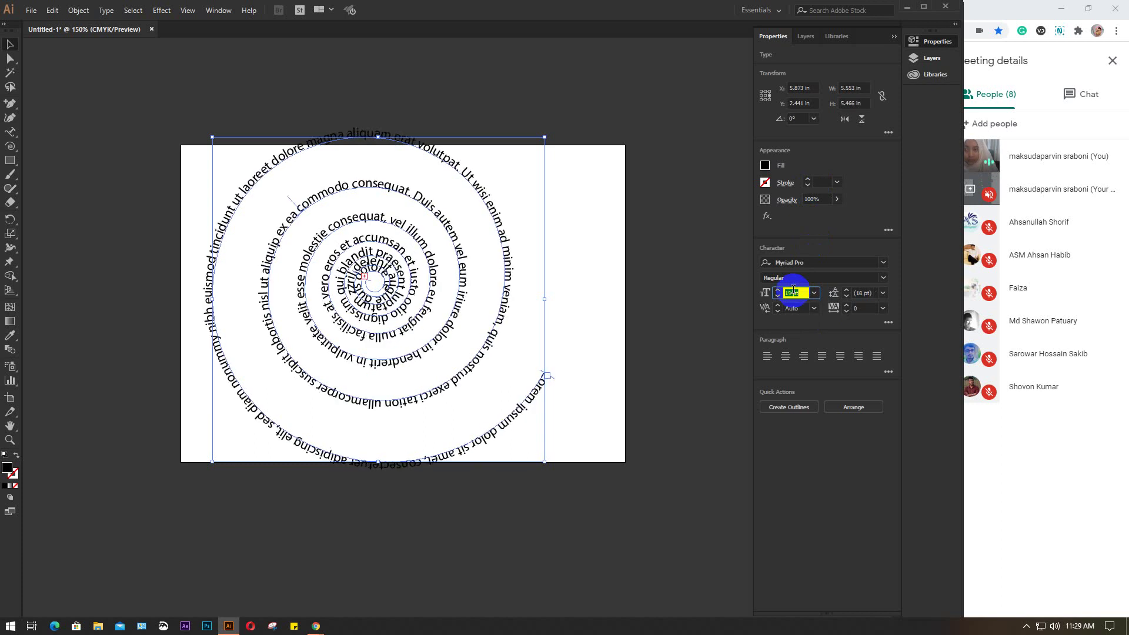
{"action": "key", "text": "Down"}
{"action": "key", "text": "Down"}
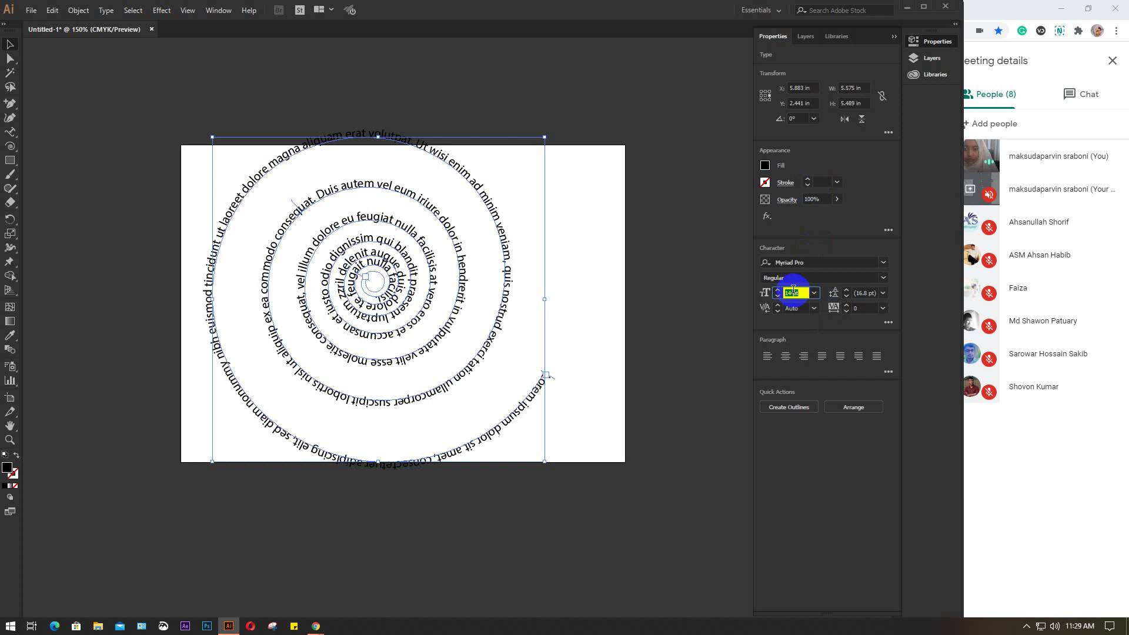
{"action": "key", "text": "Down"}
{"action": "key", "text": "Down"}
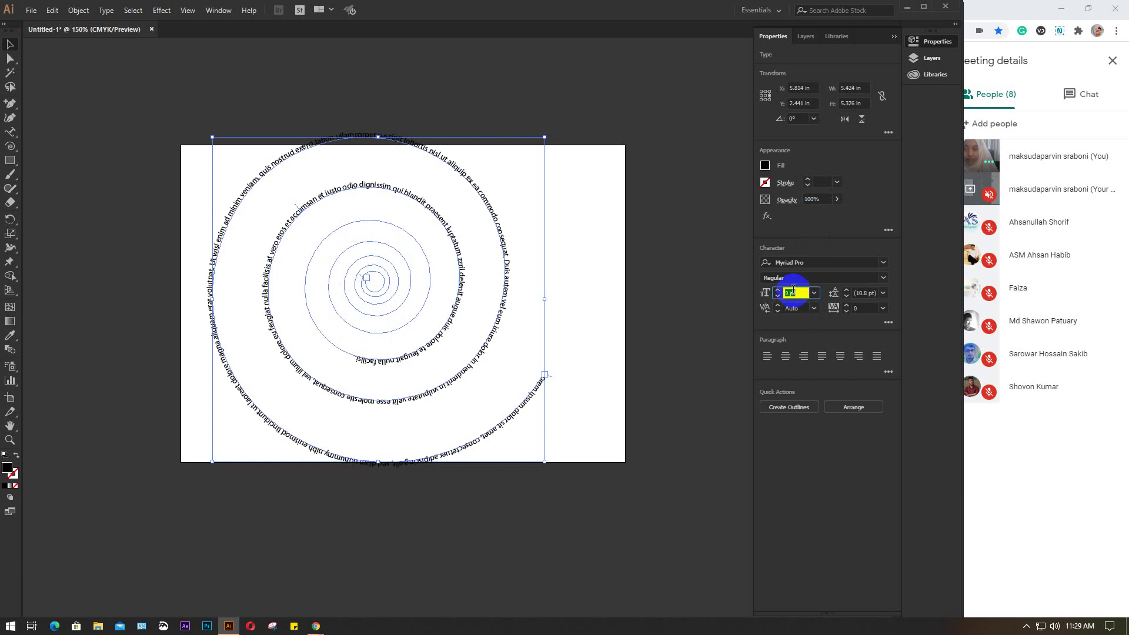
Set the spiral text's font size to 12 pt, reduce it stepwise to 8 pt, and deselect the text.
{"action": "type", "text": "12"}
{"action": "key", "text": "Return"}
{"action": "key", "text": "Down"}
{"action": "key", "text": "Down"}
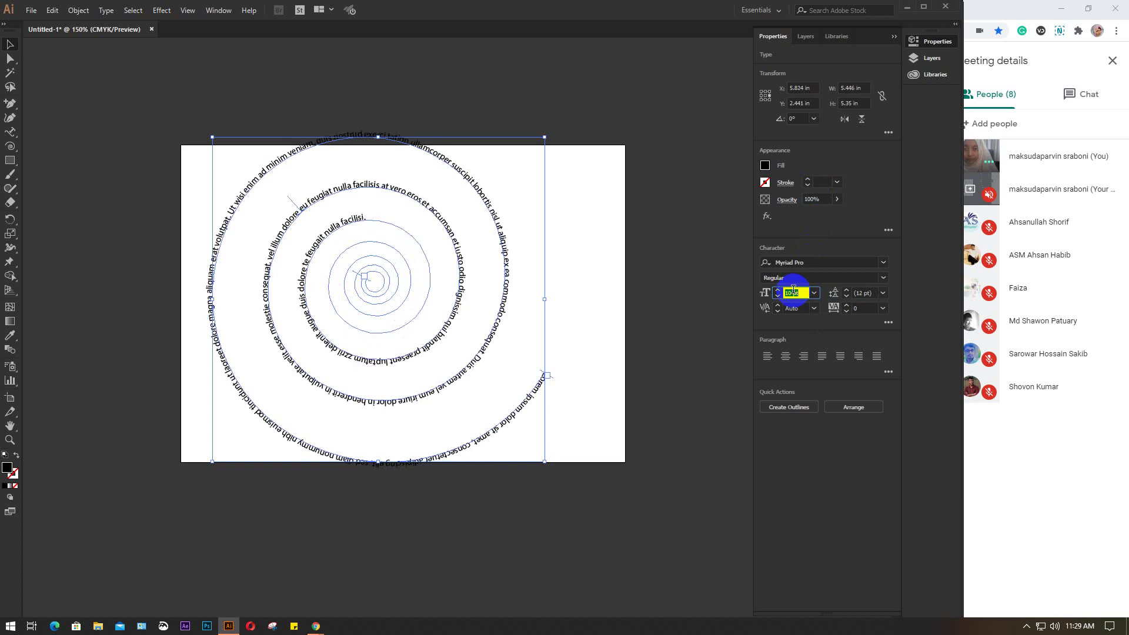
{"action": "key", "text": "Down"}
{"action": "key", "text": "Down"}
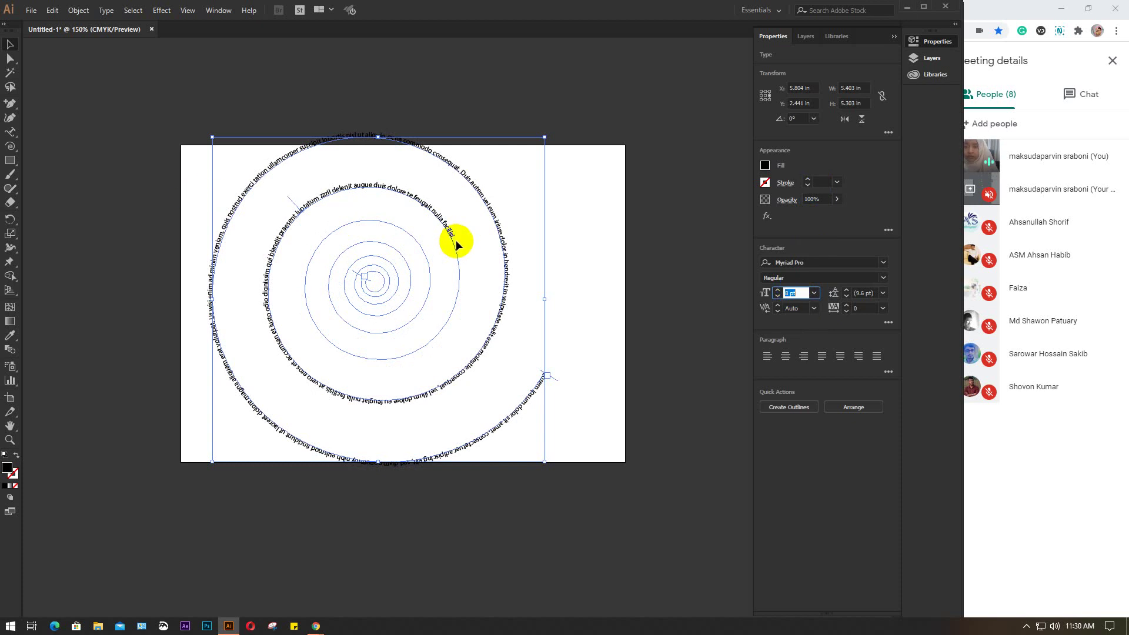
{"action": "left_click", "coordinate": [511, 260]}
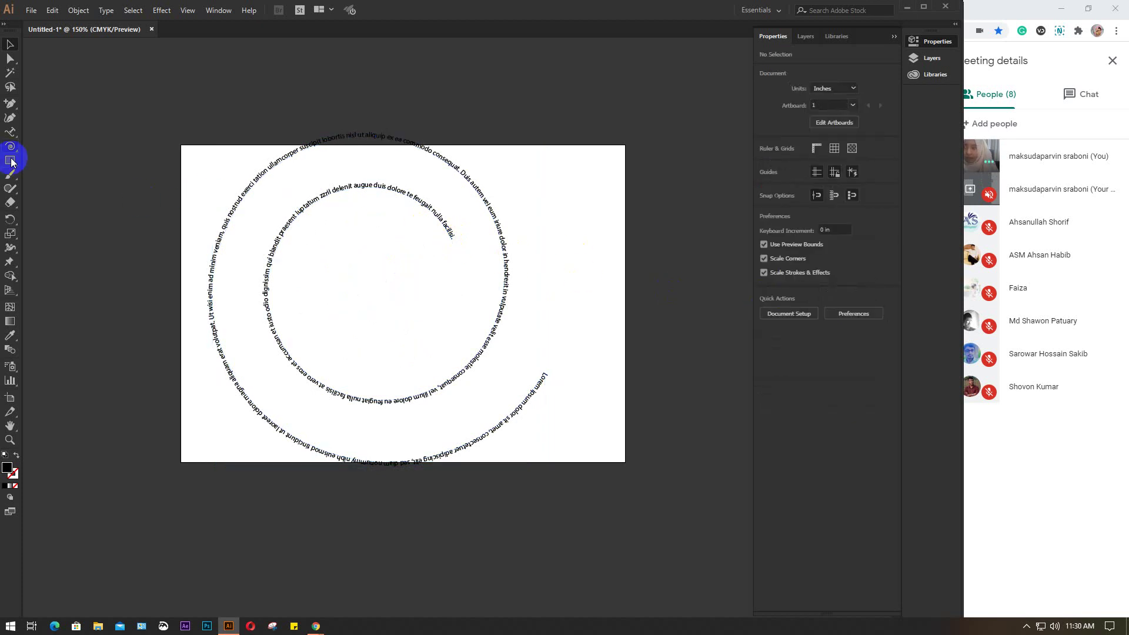
Copy all the text on the spiral and paste it after the last word to fill the inner turns.
{"action": "left_click", "coordinate": [10, 131]}
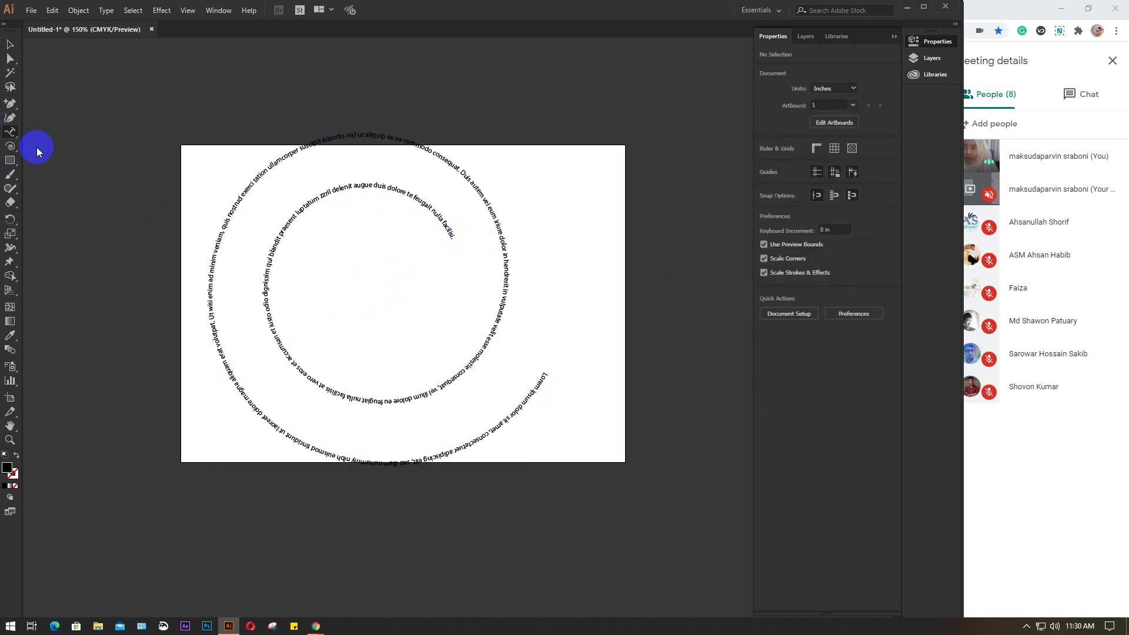
{"action": "double_click", "coordinate": [446, 223]}
{"action": "left_click_drag", "start_coordinate": [446, 217], "coordinate": [541, 372]}
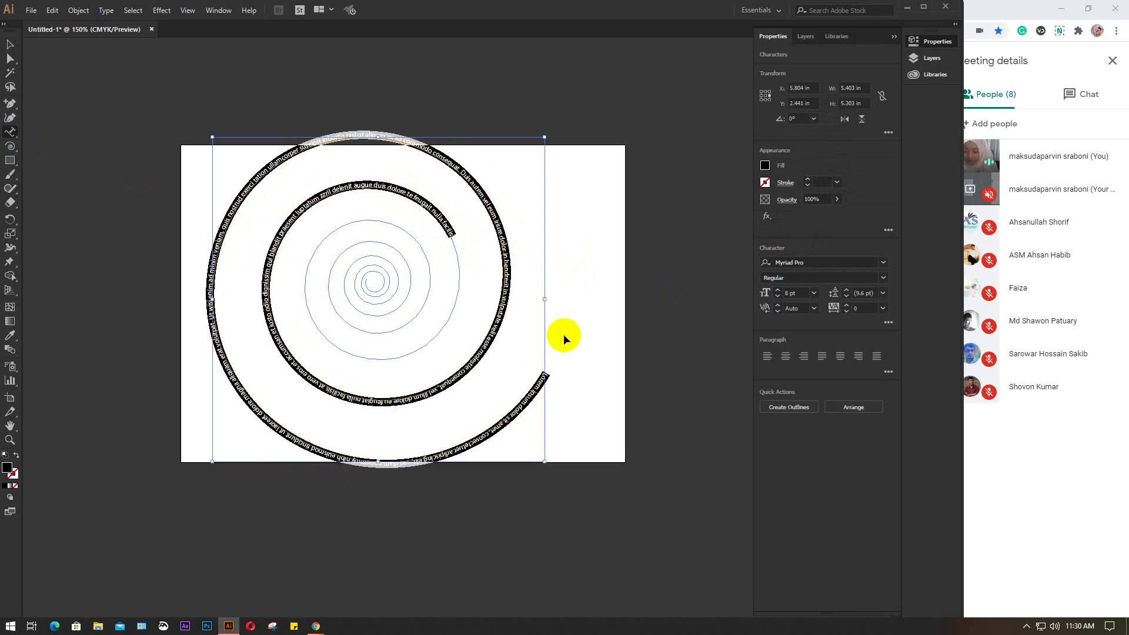
{"action": "left_click", "coordinate": [450, 235]}
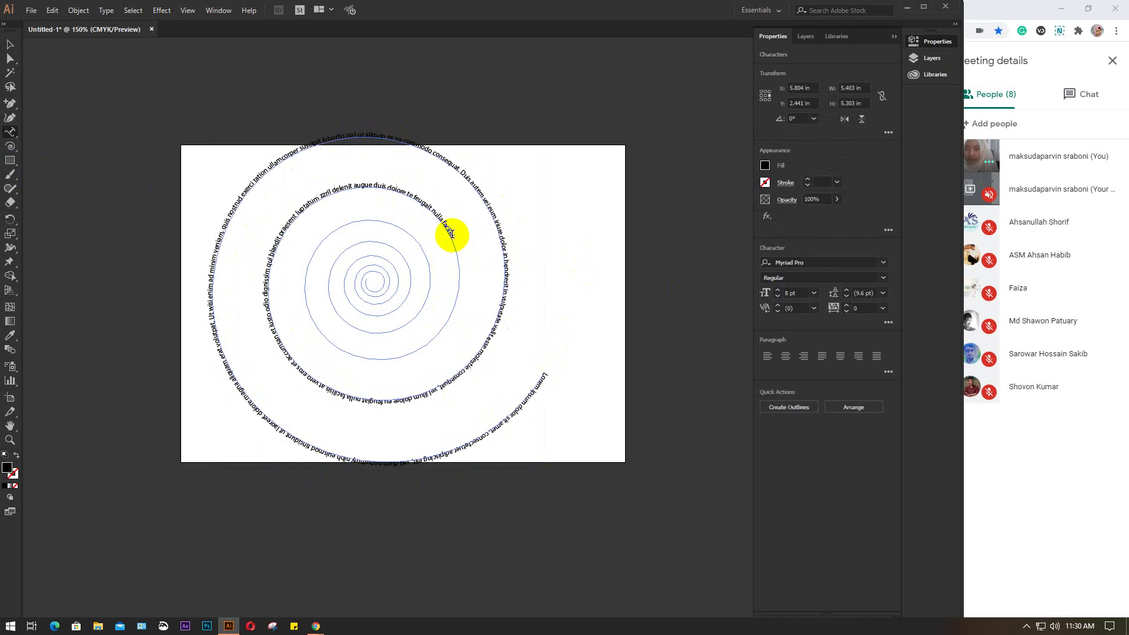
{"action": "type", "text": "Lorem ipsum dolor sit amet, consectetuer adipiscing elit, sed diam nonummy nibh euismod tincidunt ut laoreet dolore magna aliquam erat volutpat. Ut wisi enim ad minim veniam, quis nostrud exerci tation ullamcorper suscipit lobortis nisl ut aliquip ex ea commodo consequat. Duis autem vel eum iriure dolor in hendrerit in vulputate velit esse molestie consequat, vel illum dolore eu feugiat nulla facilisis at vero"}
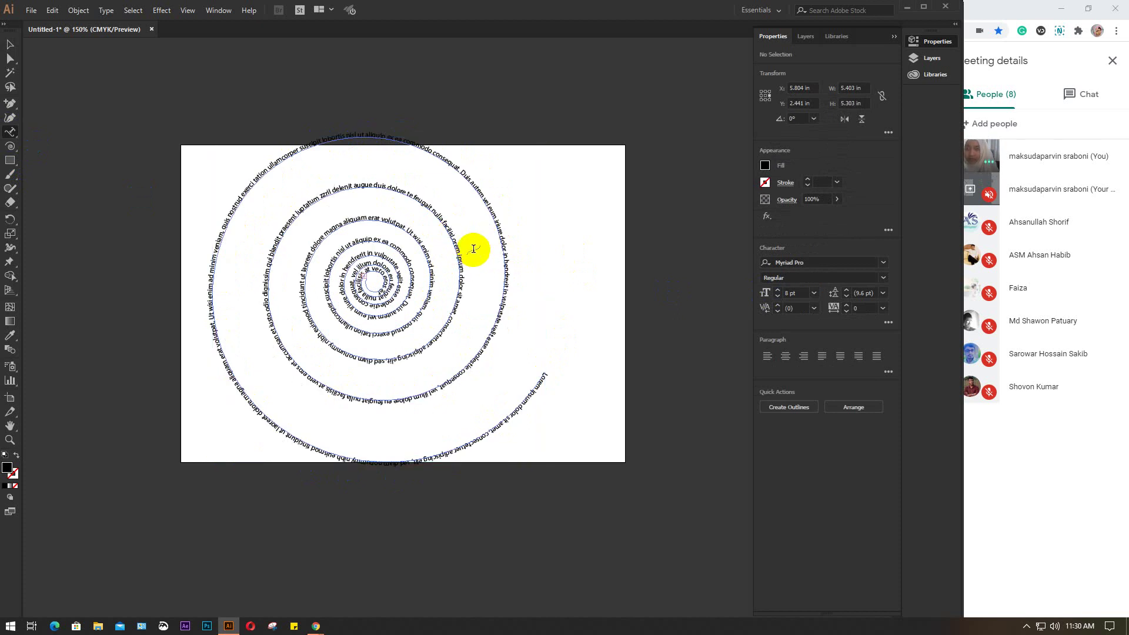
{"action": "left_click", "coordinate": [10, 44]}
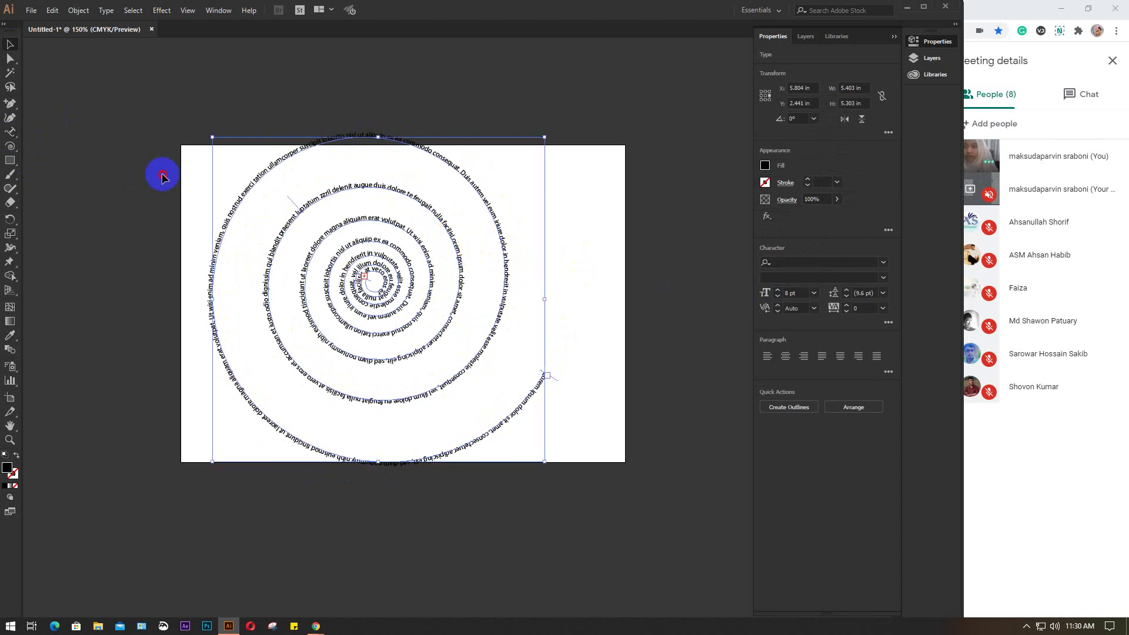
Recolor the spiral text with a red fill swatch and deselect it.
{"action": "left_click", "coordinate": [415, 236]}
{"action": "left_click", "coordinate": [765, 166]}
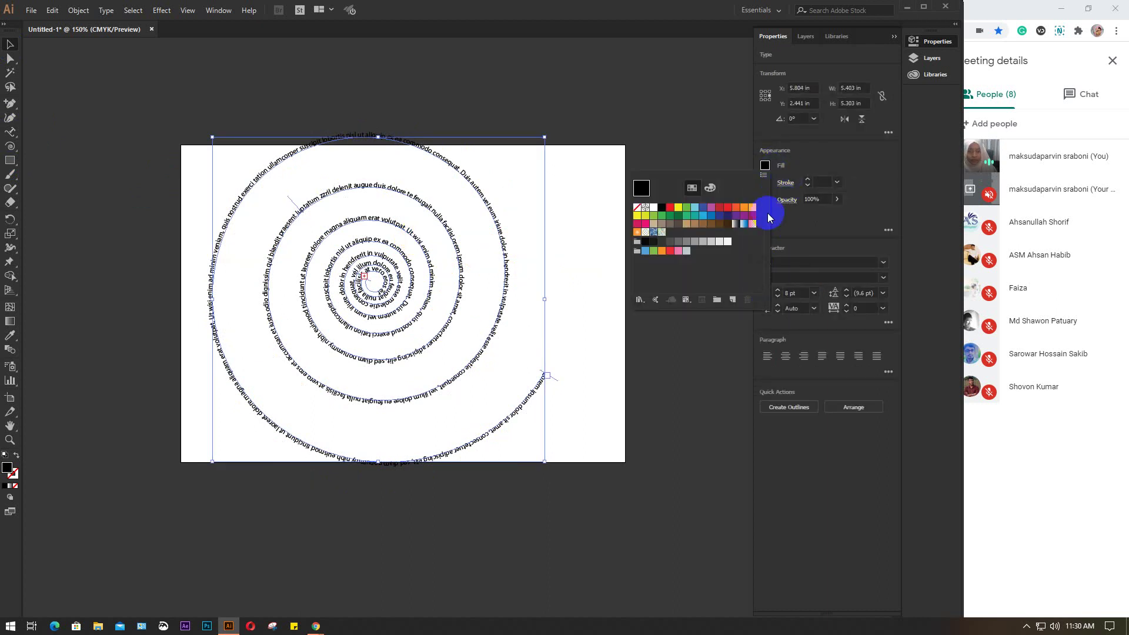
{"action": "left_click", "coordinate": [728, 207]}
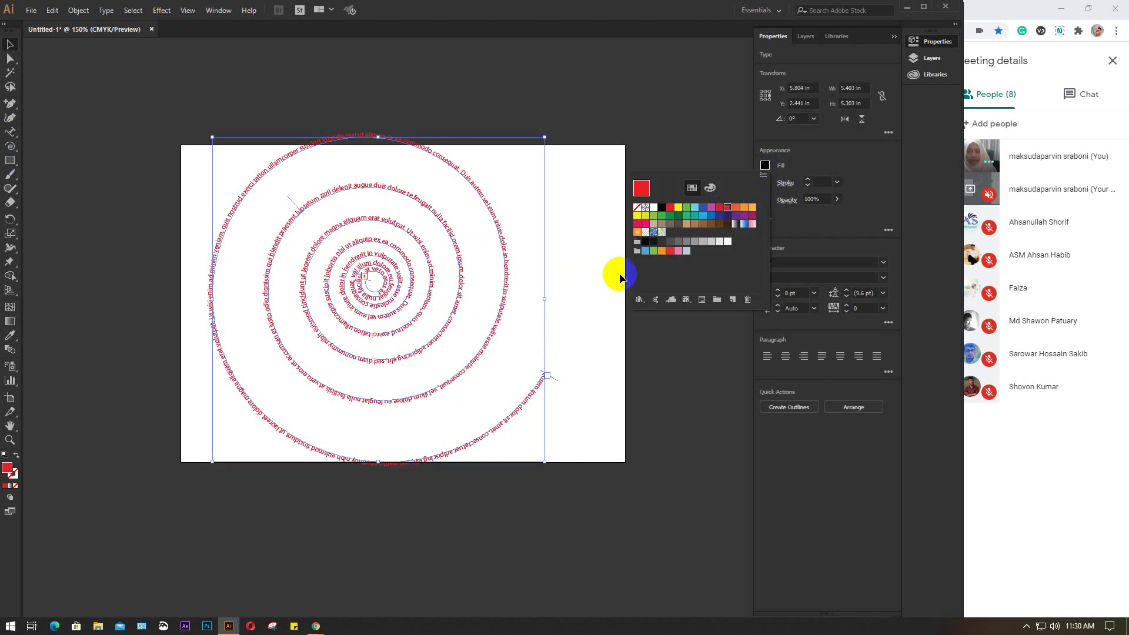
{"action": "left_click", "coordinate": [574, 266]}
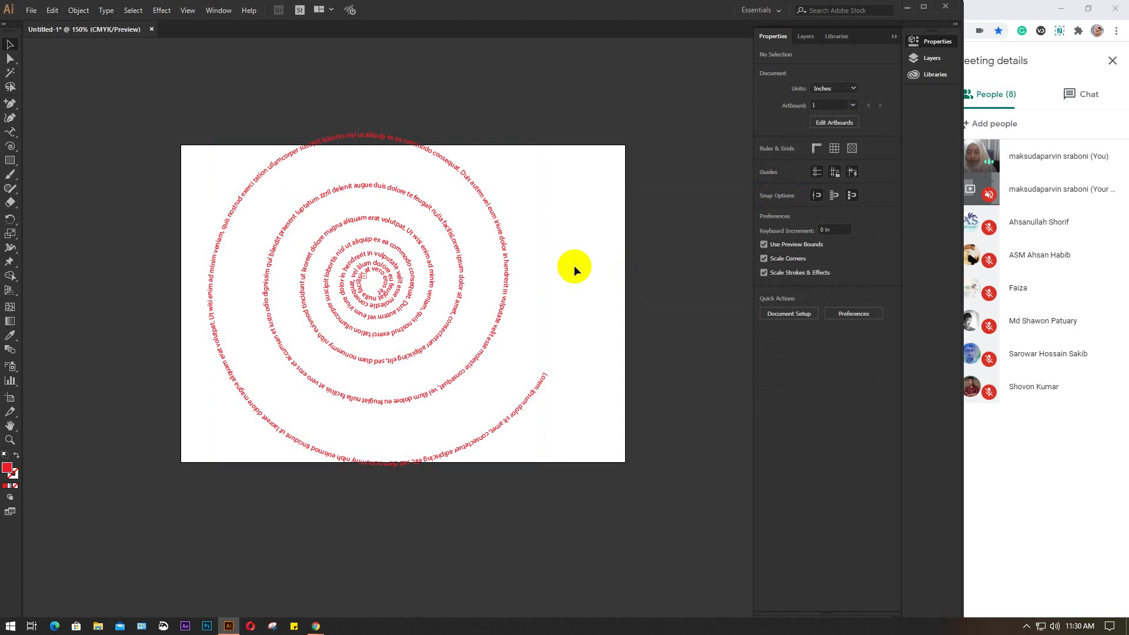
Delete the red spiral text from the artboard.
{"action": "key", "text": "ctrl+1"}
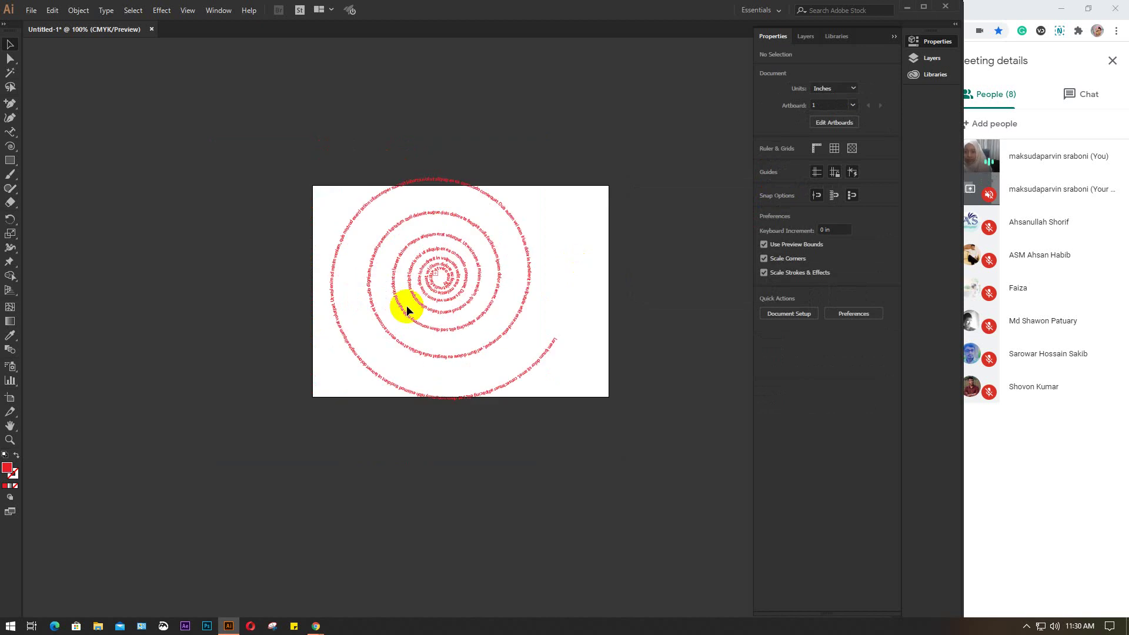
{"action": "left_click", "coordinate": [446, 298]}
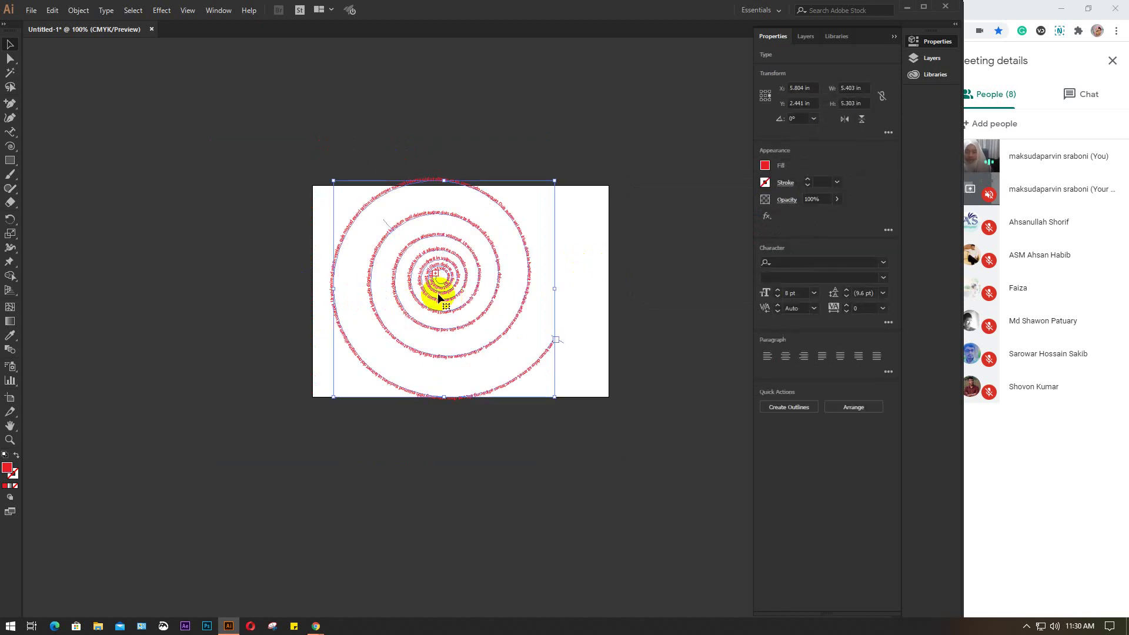
{"action": "key", "text": "Delete"}
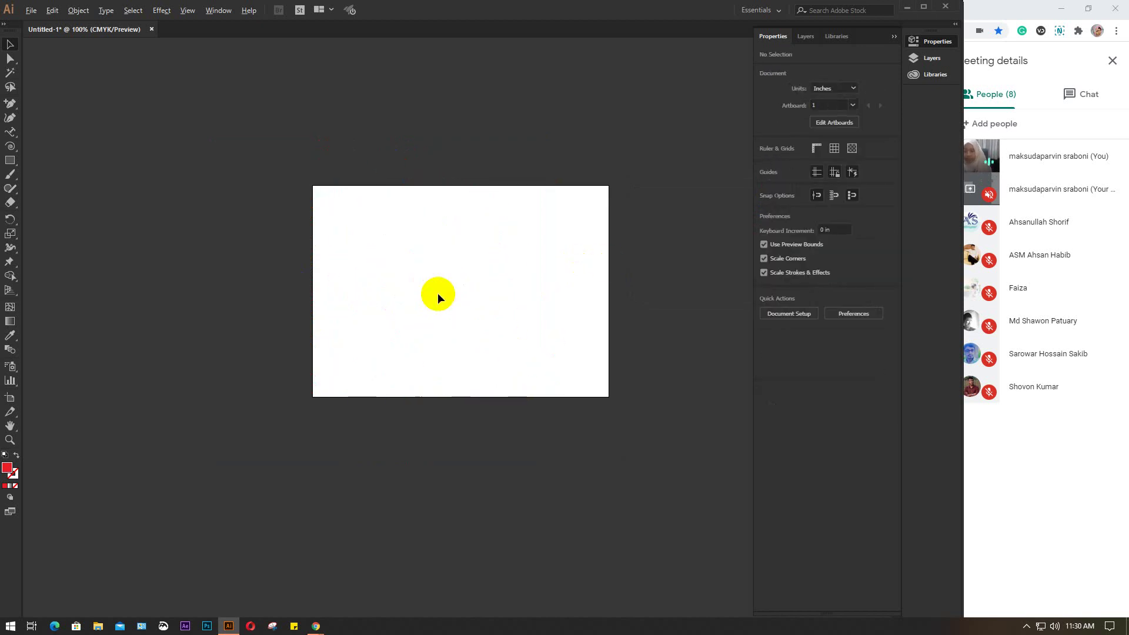
Draw a horizontal line about 3.22 in long near the artboard's top with the Line Segment tool and give it a black 1 pt stroke.
{"action": "scroll", "coordinate": [438, 293], "scroll_direction": "up", "scroll_amount": 2}
{"action": "left_click_drag", "start_coordinate": [583, 314], "coordinate": [479, 354]}
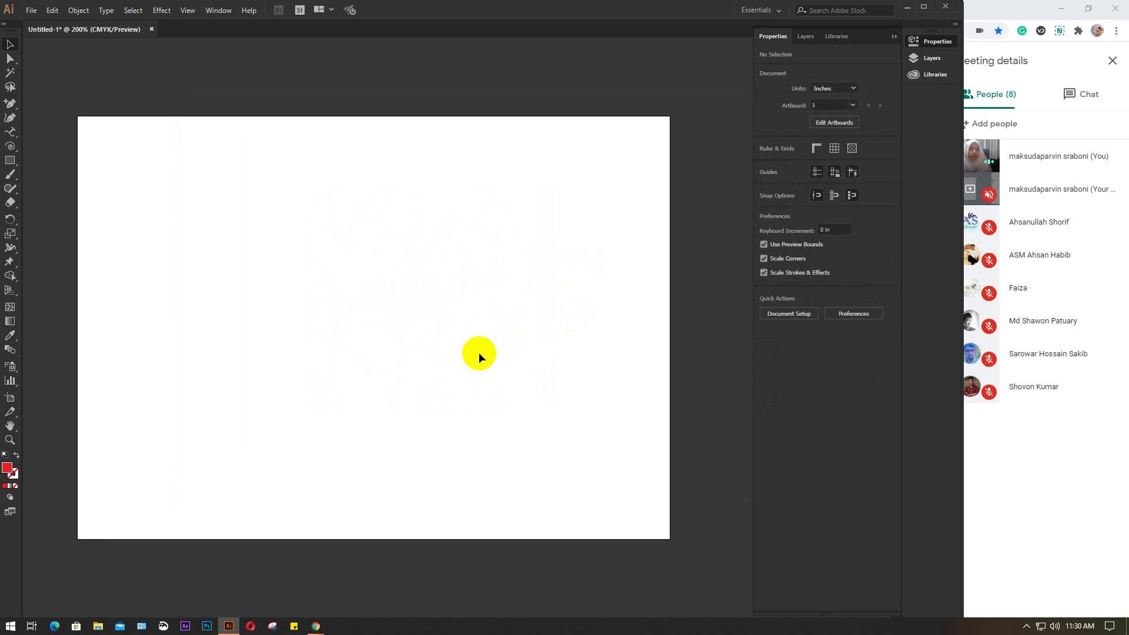
{"action": "left_click", "coordinate": [9, 152]}
{"action": "left_click_drag", "start_coordinate": [9, 153], "coordinate": [72, 196]}
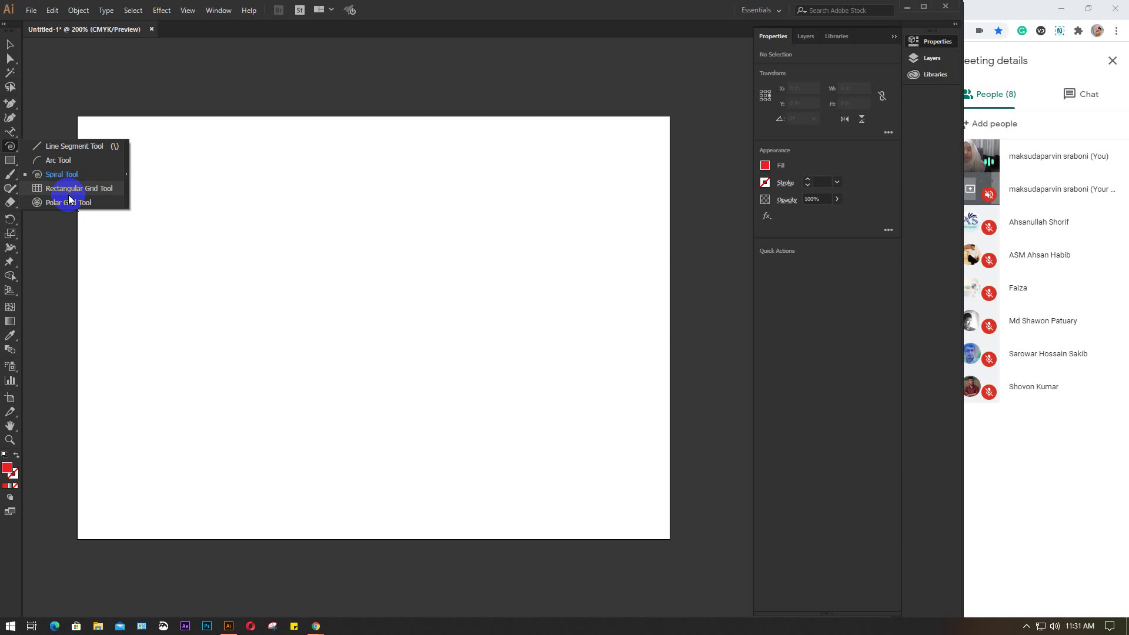
{"action": "left_click", "coordinate": [69, 146]}
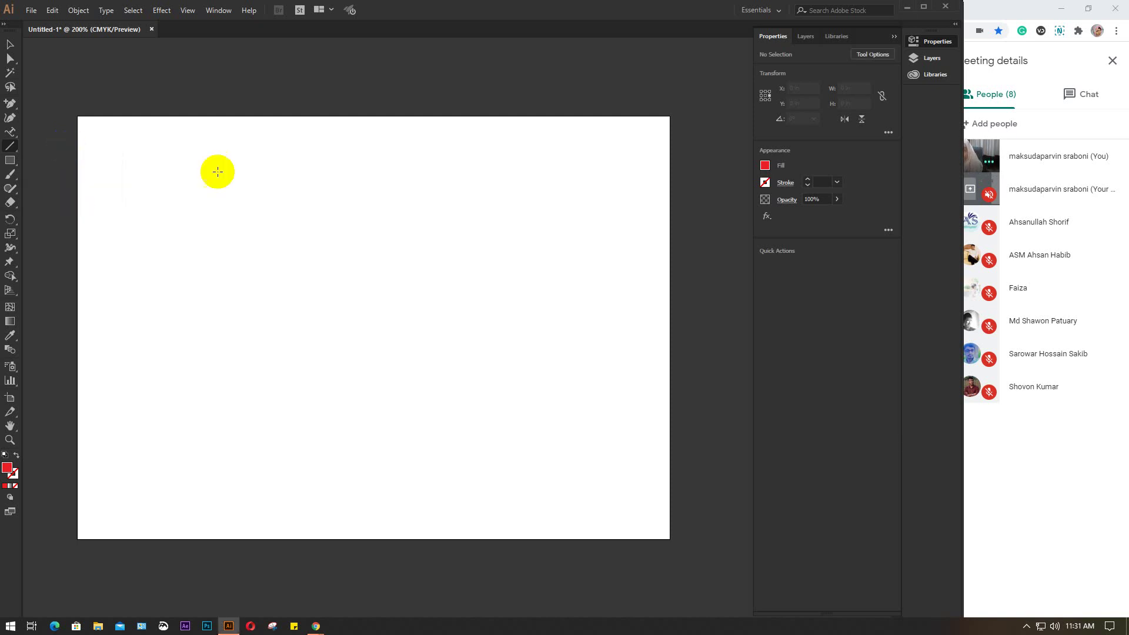
{"action": "left_click_drag", "start_coordinate": [143, 167], "coordinate": [415, 166]}
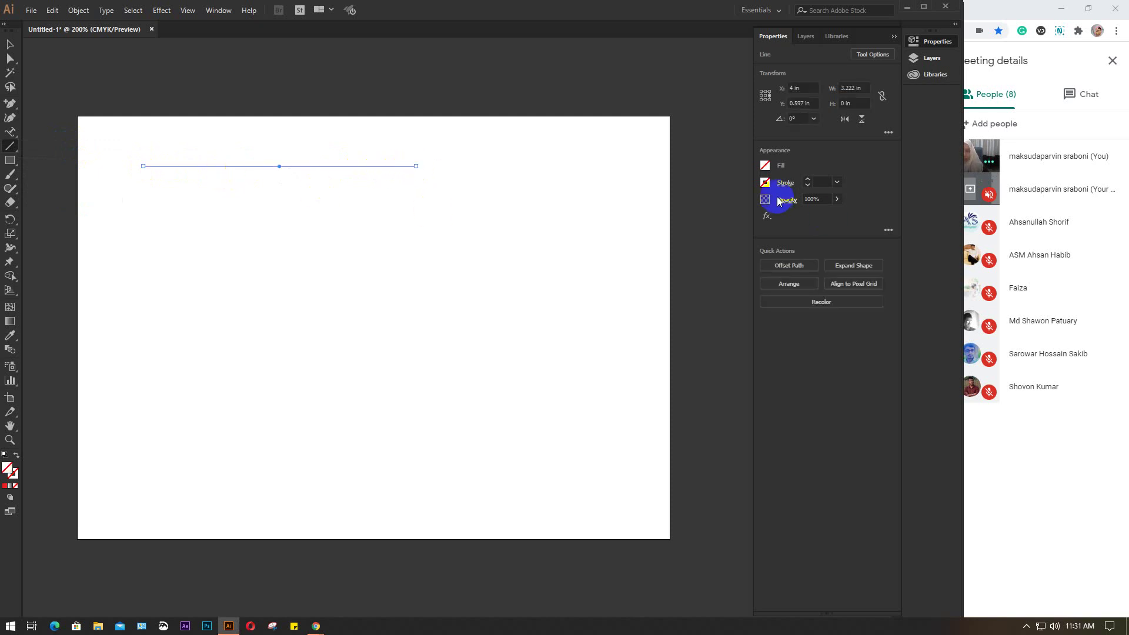
{"action": "left_click", "coordinate": [765, 184]}
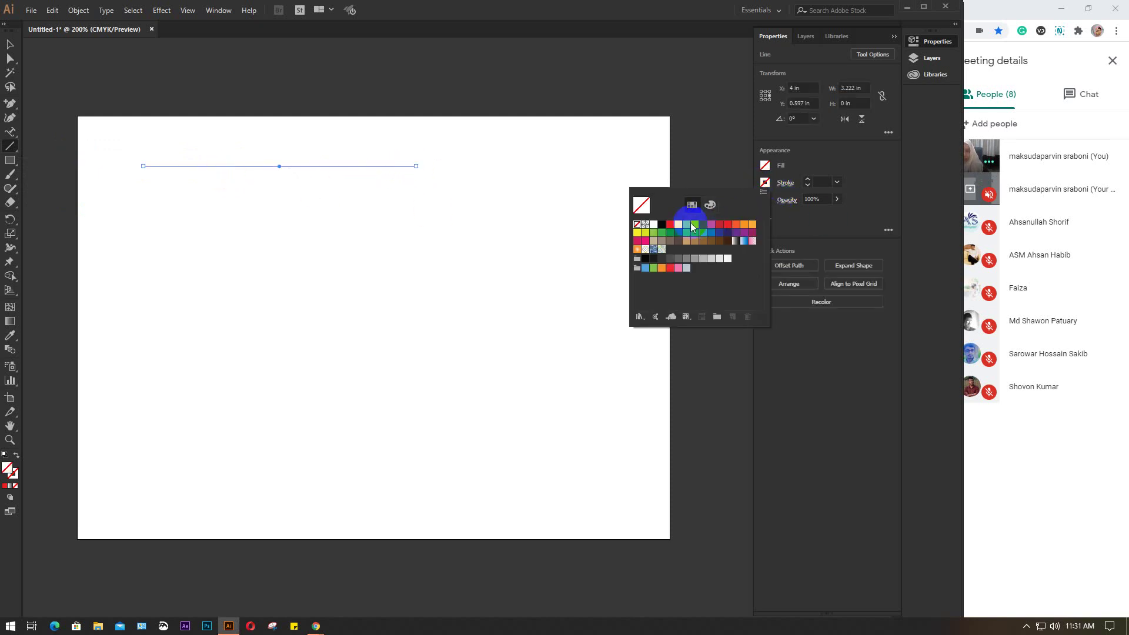
{"action": "left_click", "coordinate": [661, 224]}
{"action": "left_click", "coordinate": [824, 180]}
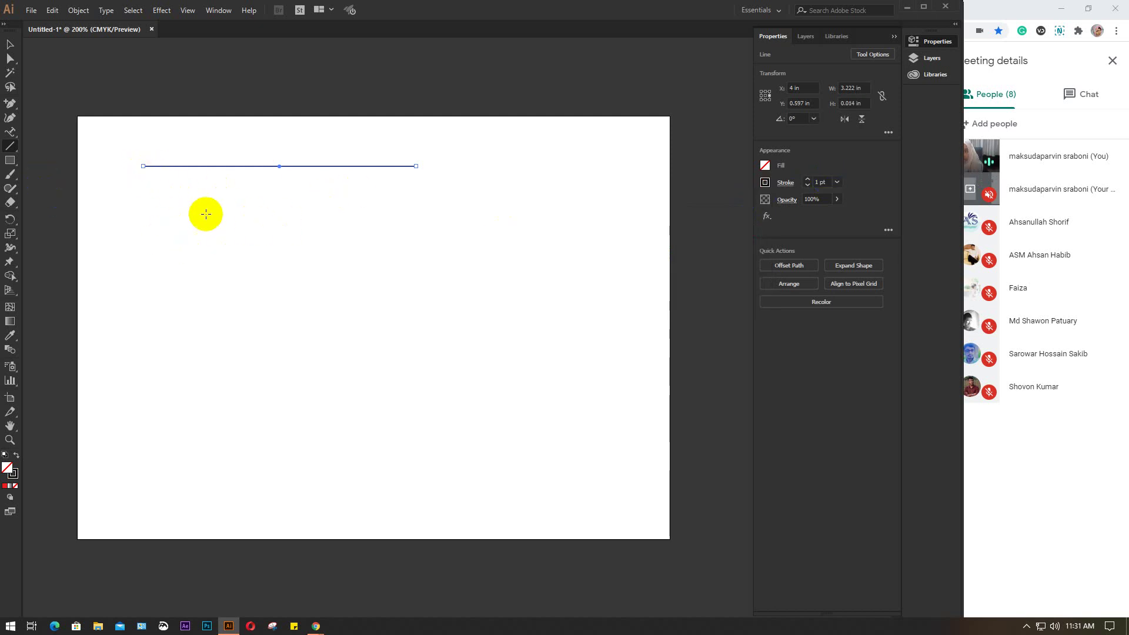
Draw three more horizontal lines below the first from the same left edge, about 3.26, 3.26 and 3.51 in long.
{"action": "left_click_drag", "start_coordinate": [143, 206], "coordinate": [419, 206]}
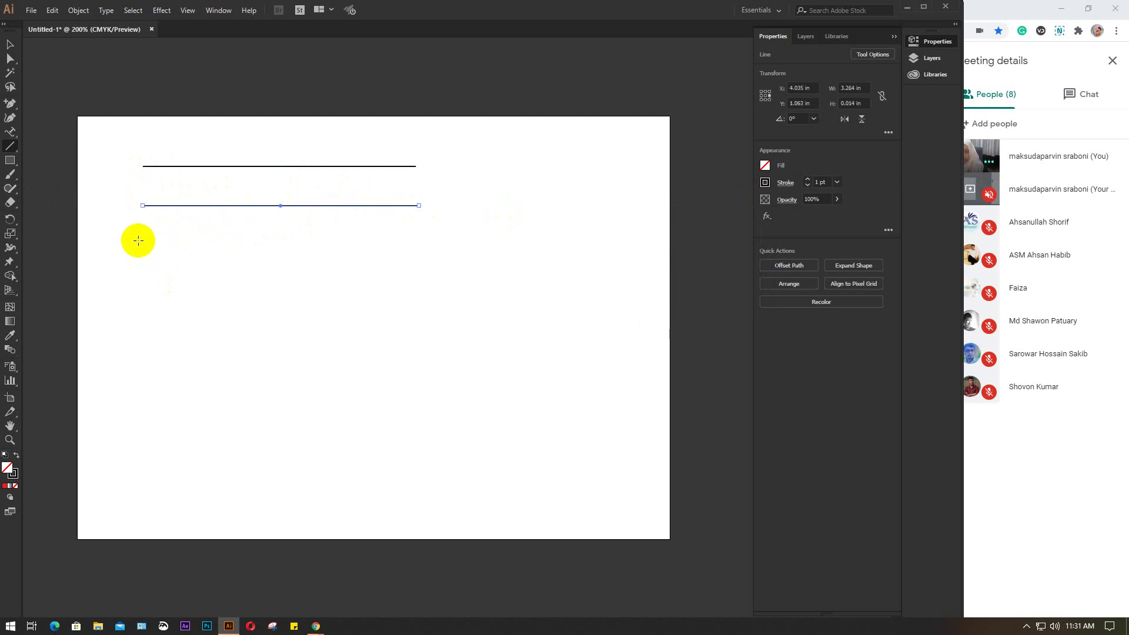
{"action": "left_click_drag", "start_coordinate": [143, 253], "coordinate": [418, 254]}
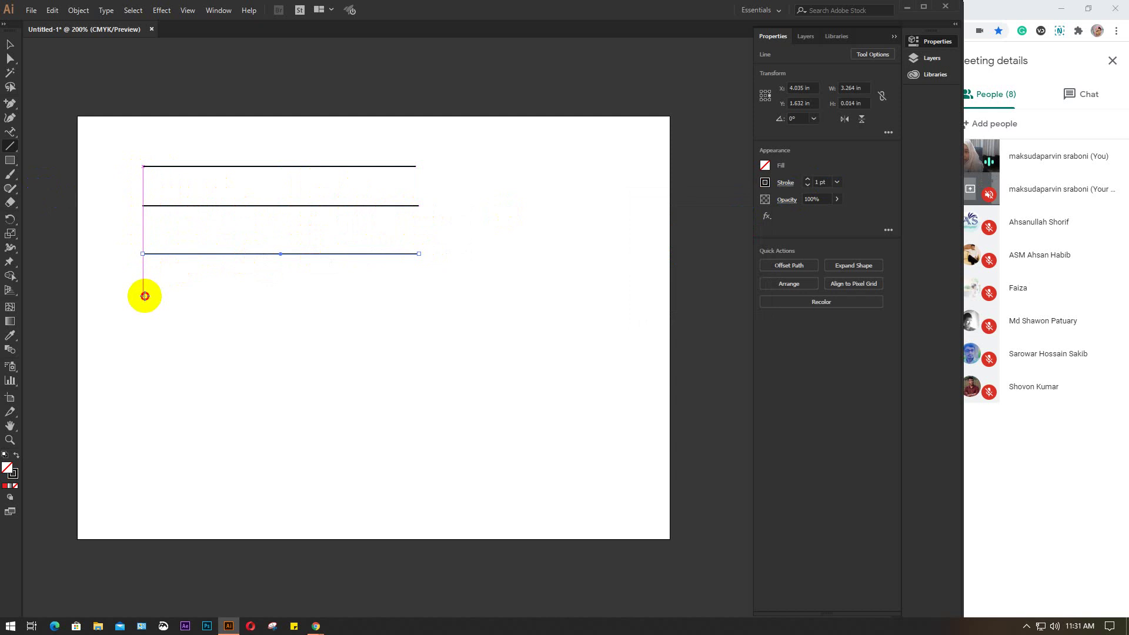
{"action": "left_click_drag", "start_coordinate": [143, 295], "coordinate": [440, 294]}
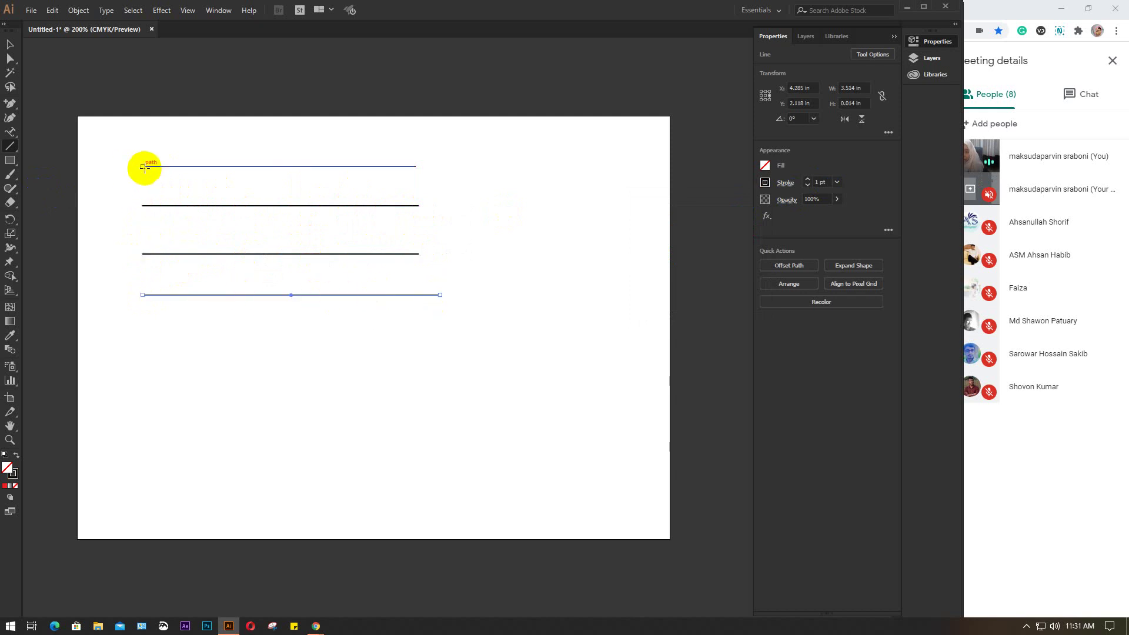
Draw four vertical lines across the rows, about 1.53, 1.65, 1.79 and 1.82 in long, to form a three-column grid.
{"action": "left_click_drag", "start_coordinate": [143, 166], "coordinate": [143, 294]}
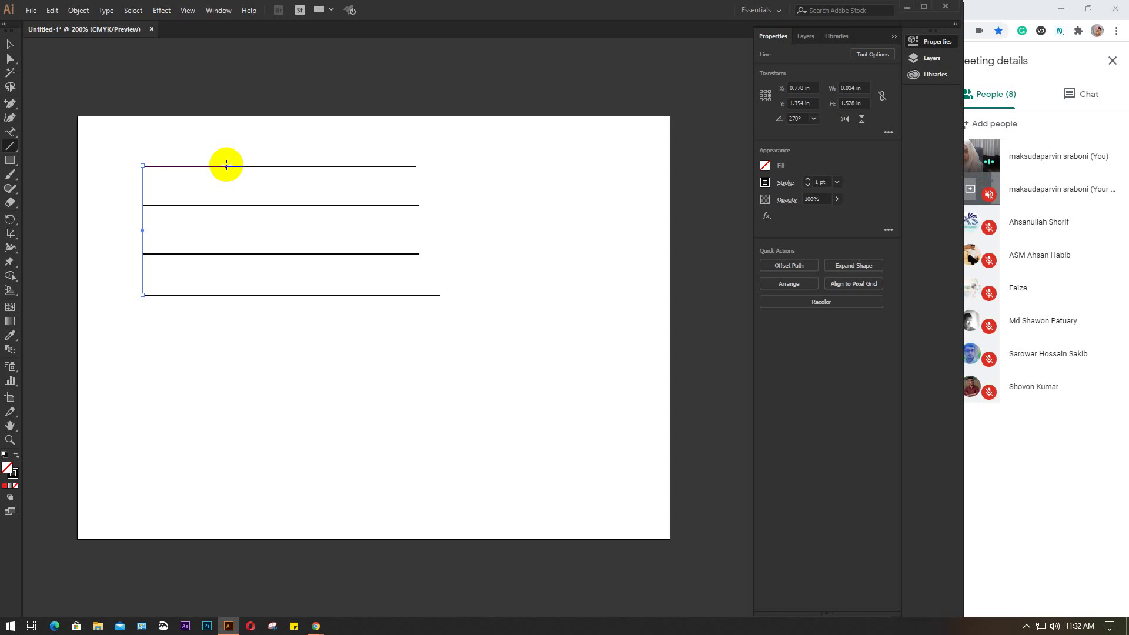
{"action": "left_click_drag", "start_coordinate": [226, 166], "coordinate": [226, 305]}
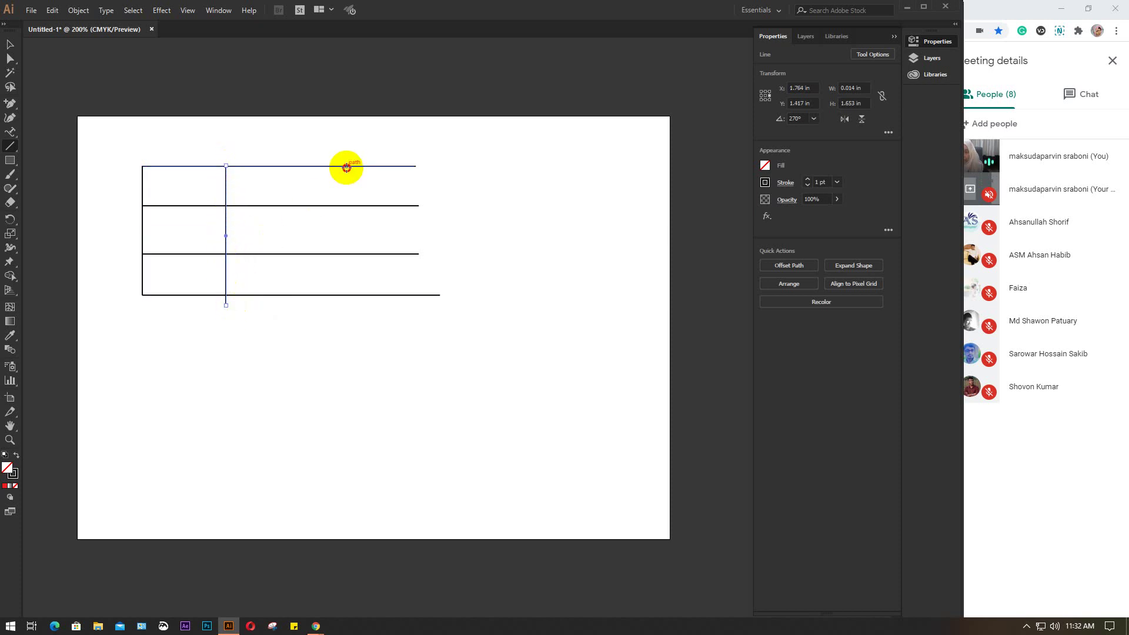
{"action": "left_click_drag", "start_coordinate": [345, 166], "coordinate": [345, 317]}
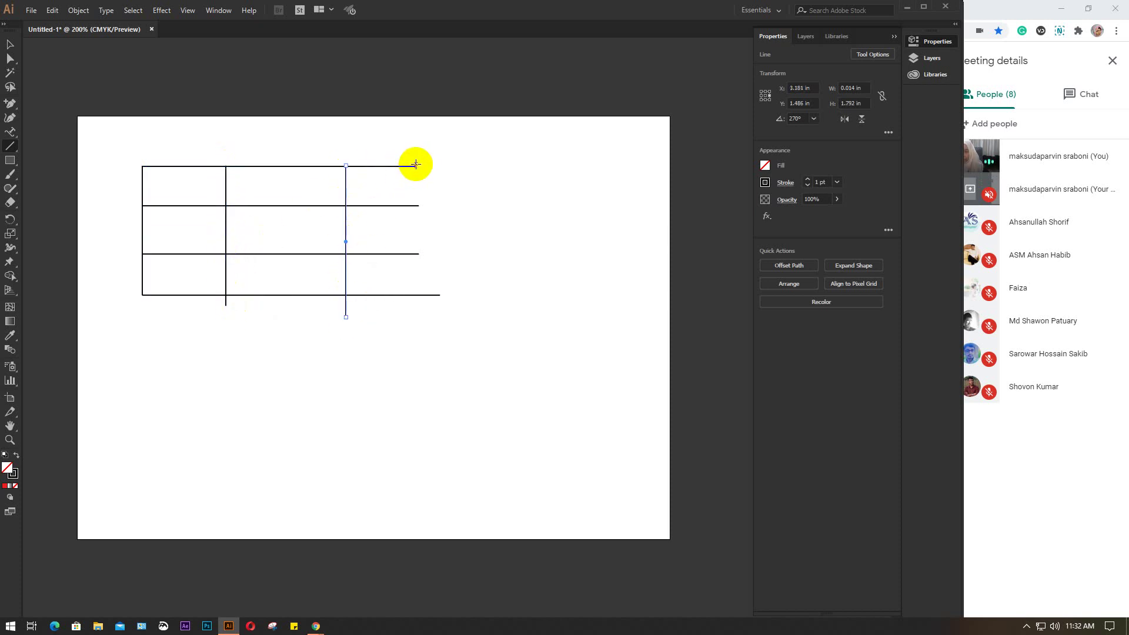
{"action": "left_click_drag", "start_coordinate": [414, 161], "coordinate": [415, 317]}
{"action": "left_click", "coordinate": [10, 45]}
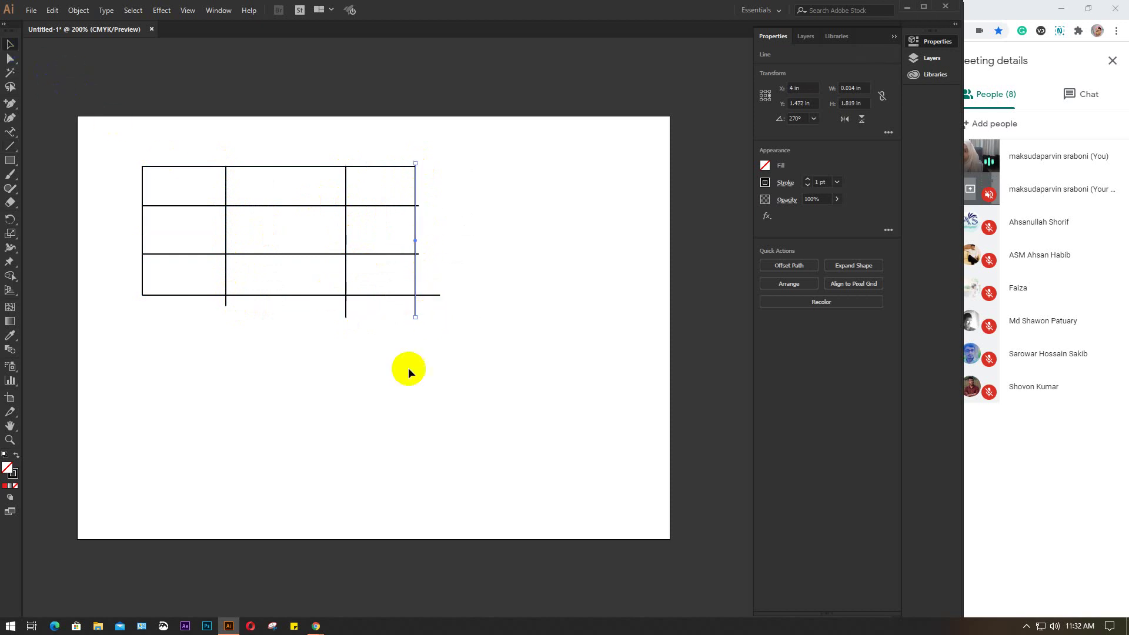
Delete the entire manually drawn line grid from the artboard.
{"action": "left_click", "coordinate": [397, 383]}
{"action": "left_click_drag", "start_coordinate": [479, 348], "coordinate": [107, 139]}
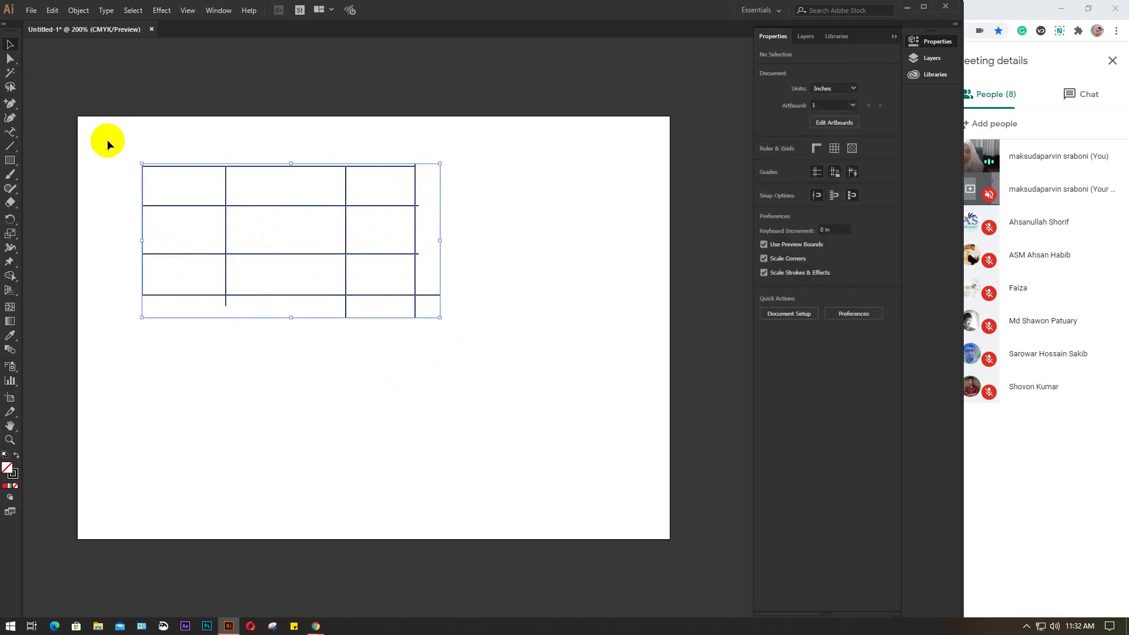
{"action": "key", "text": "Delete"}
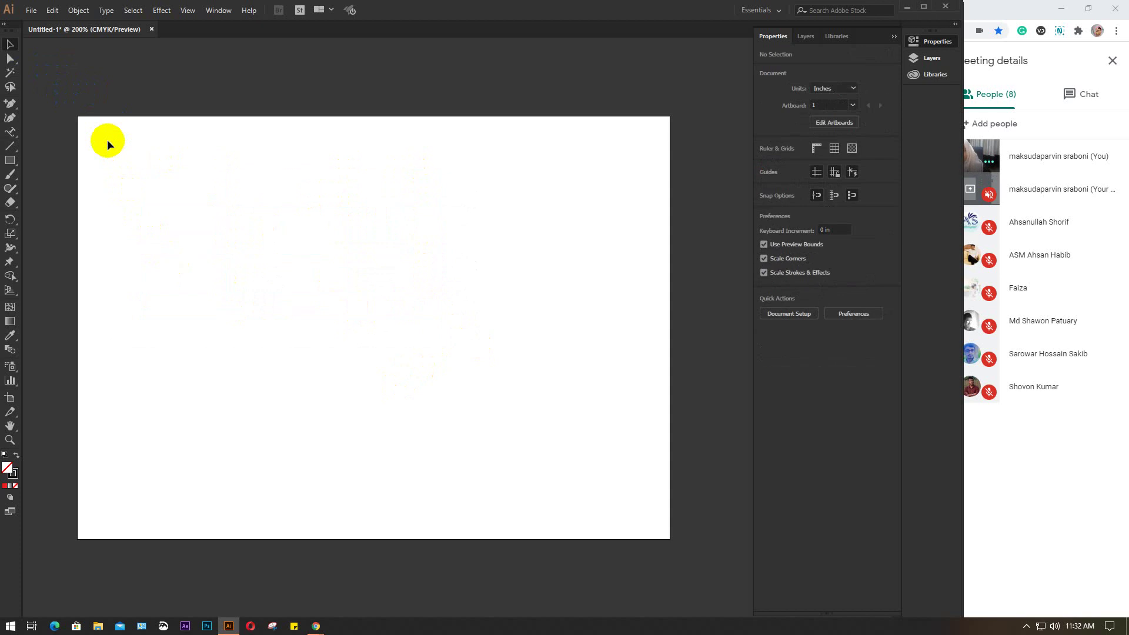
Draw three rectangular grids with the Rectangular Grid tool, about 2.11 × 3.69 in, 3.6 × 1.18 in and 2.67 × 2.67 in.
{"action": "left_click", "coordinate": [9, 161]}
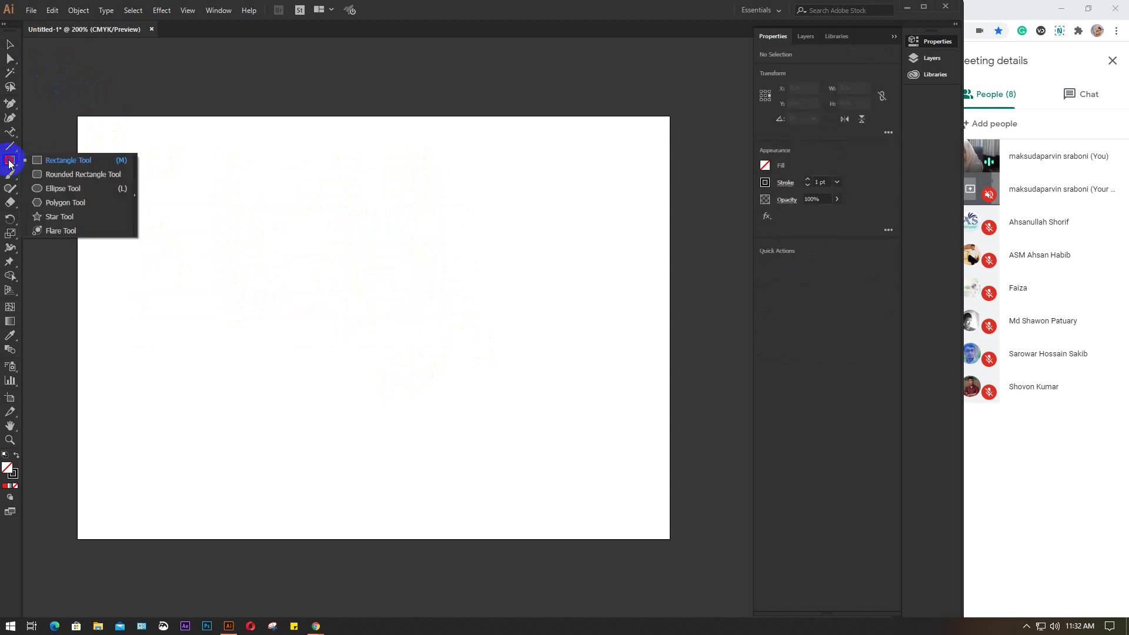
{"action": "left_click", "coordinate": [9, 146]}
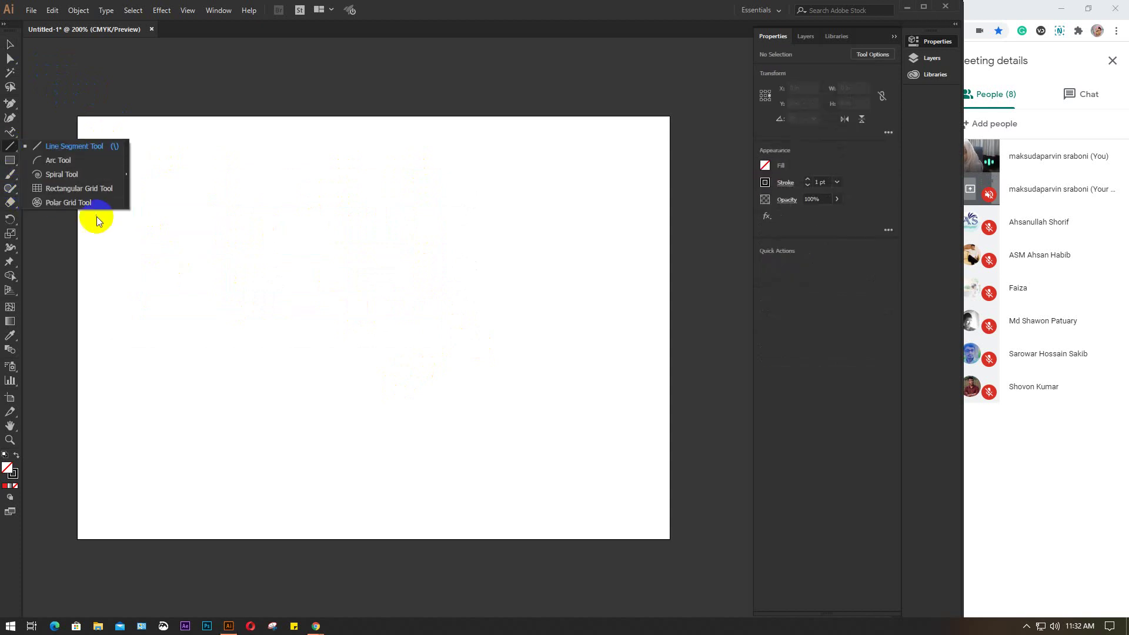
{"action": "left_click", "coordinate": [74, 188]}
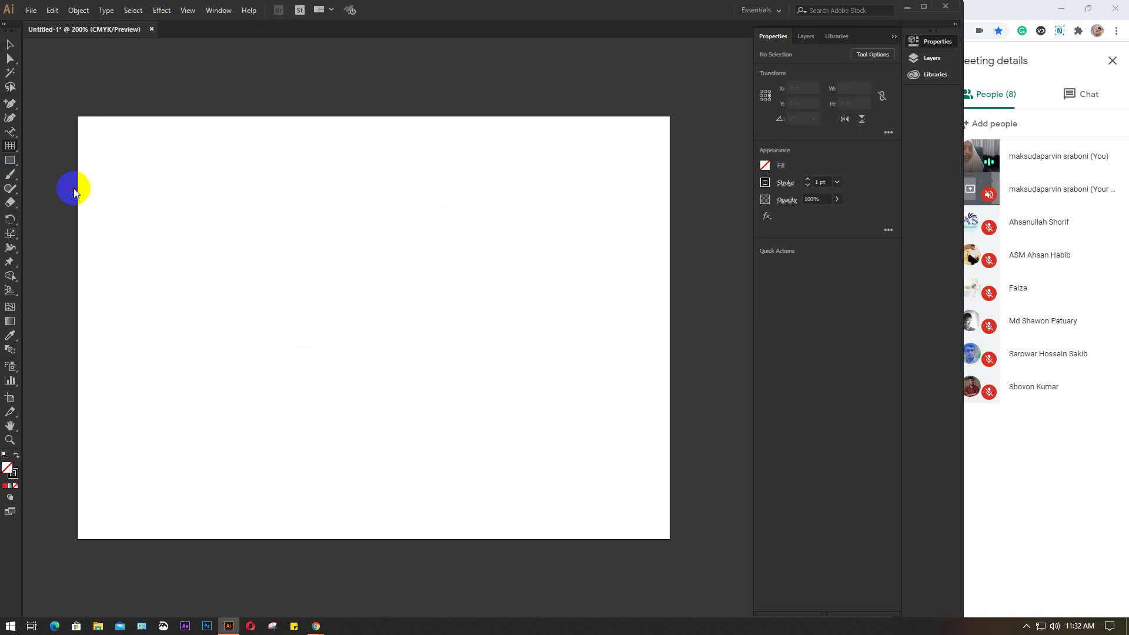
{"action": "left_click_drag", "start_coordinate": [145, 167], "coordinate": [321, 477]}
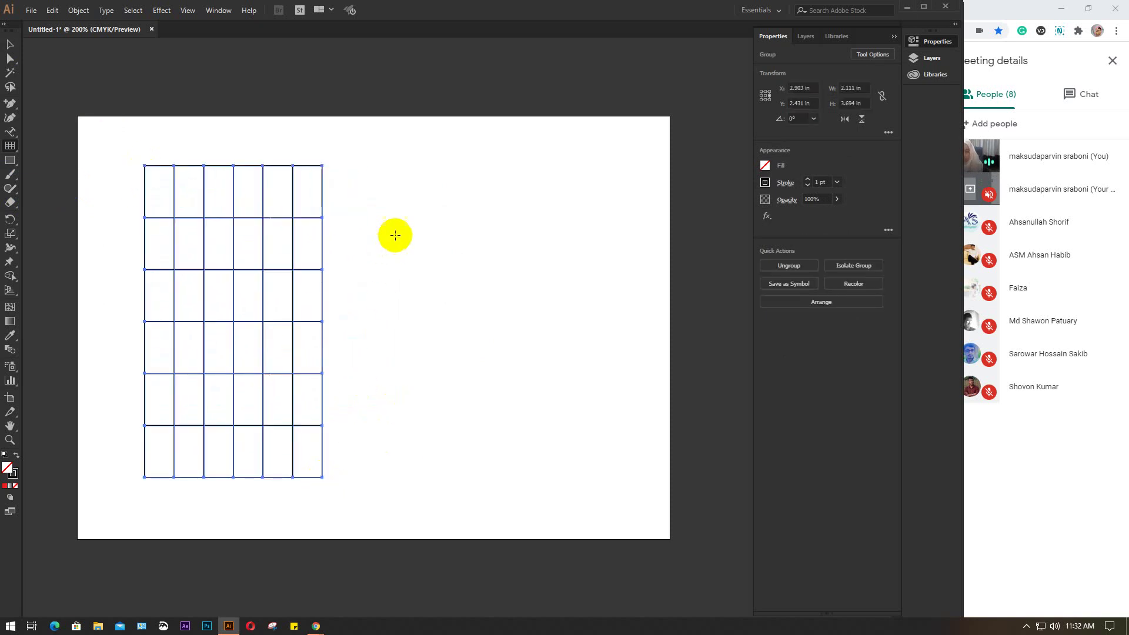
{"action": "left_click_drag", "start_coordinate": [357, 166], "coordinate": [660, 264]}
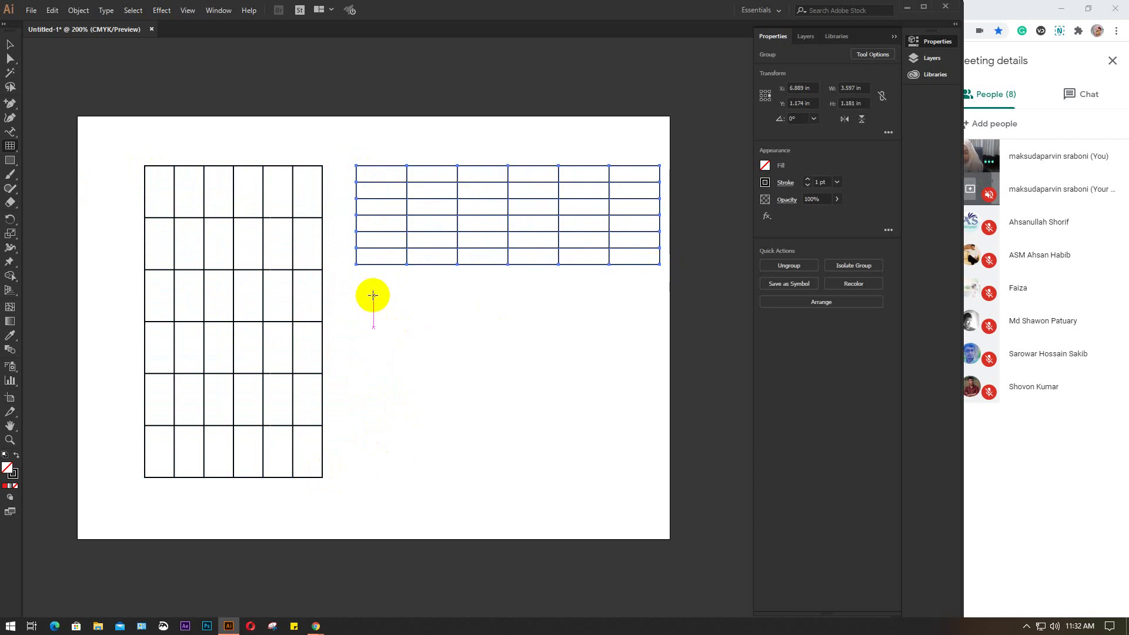
{"action": "left_click_drag", "start_coordinate": [372, 295], "coordinate": [574, 519]}
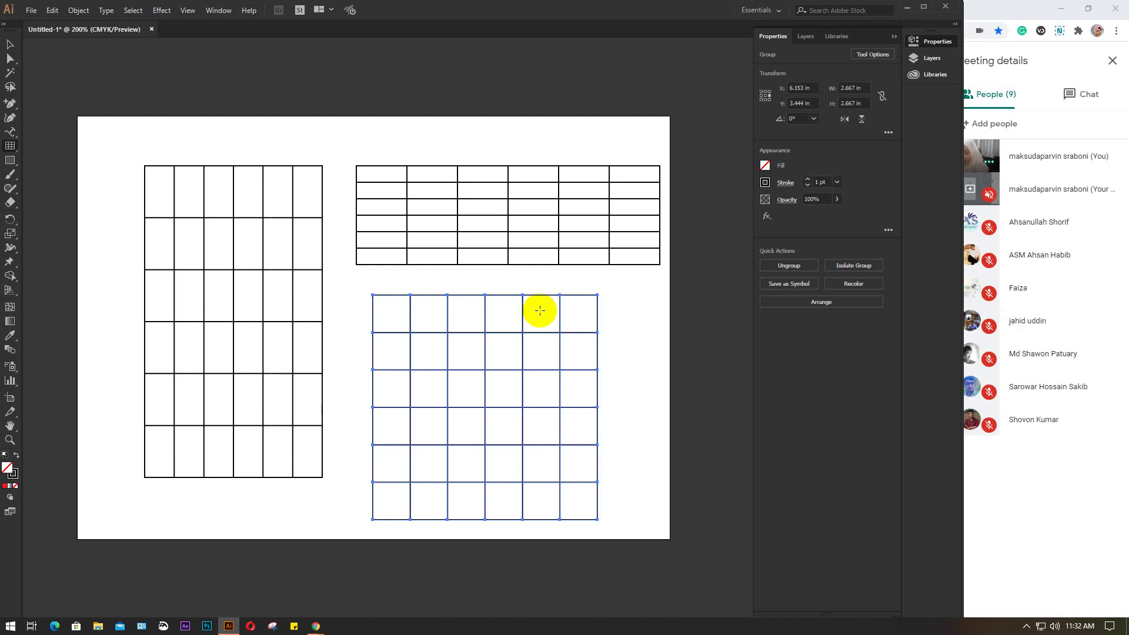
Delete all three rectangular grids from the artboard.
{"action": "key", "text": "v"}
{"action": "left_click_drag", "start_coordinate": [126, 151], "coordinate": [478, 436]}
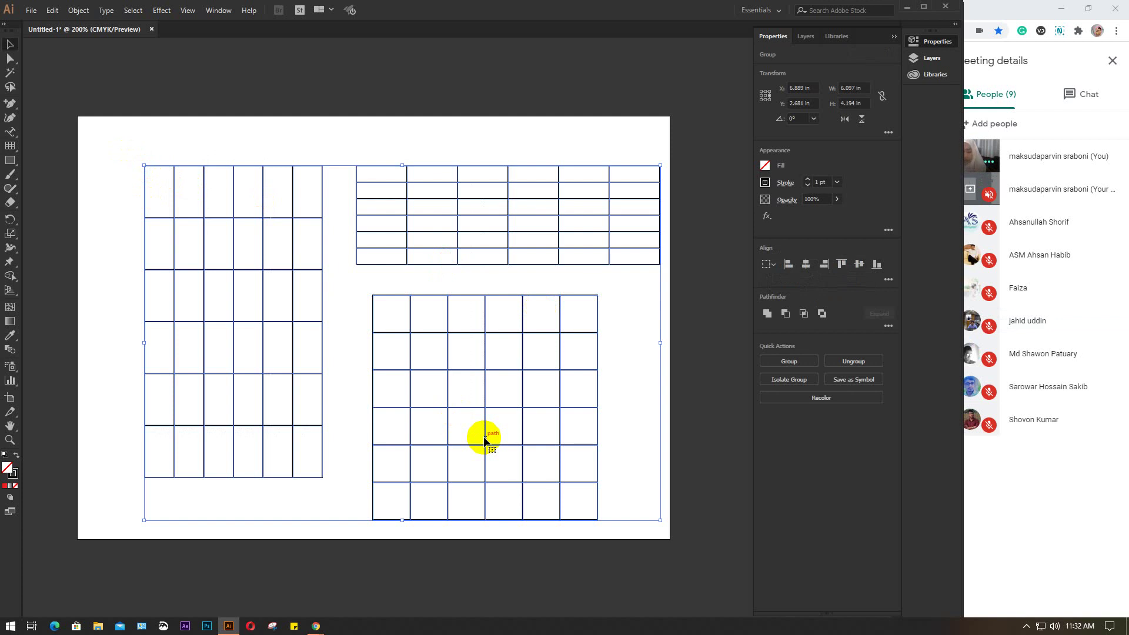
{"action": "key", "text": "Delete"}
{"action": "left_click", "coordinate": [10, 146]}
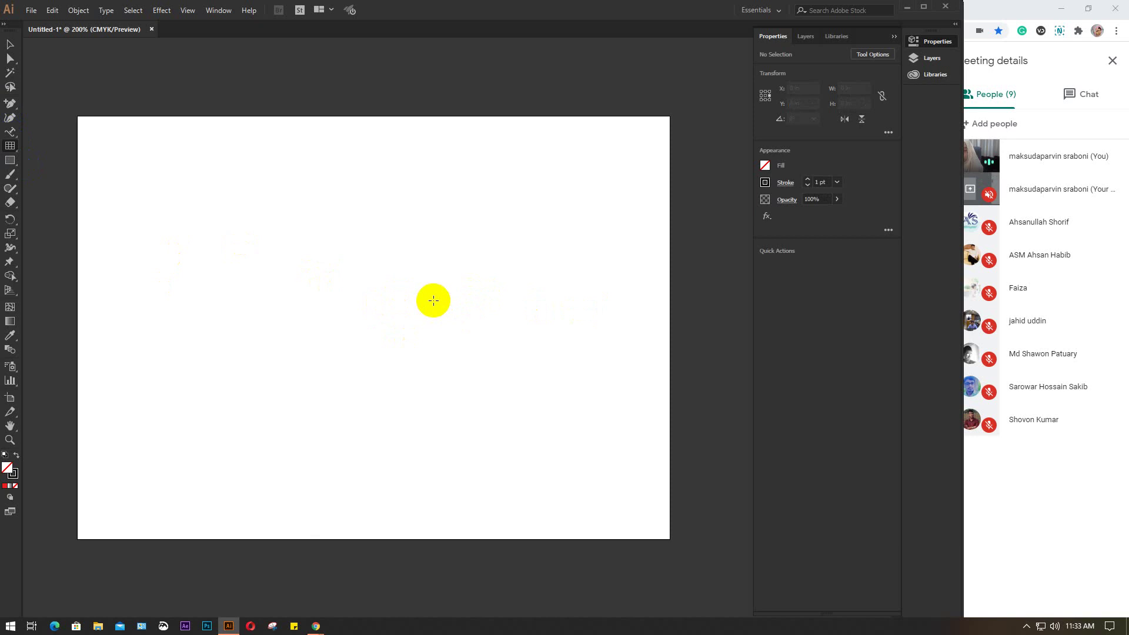
{"action": "left_click", "coordinate": [433, 298]}
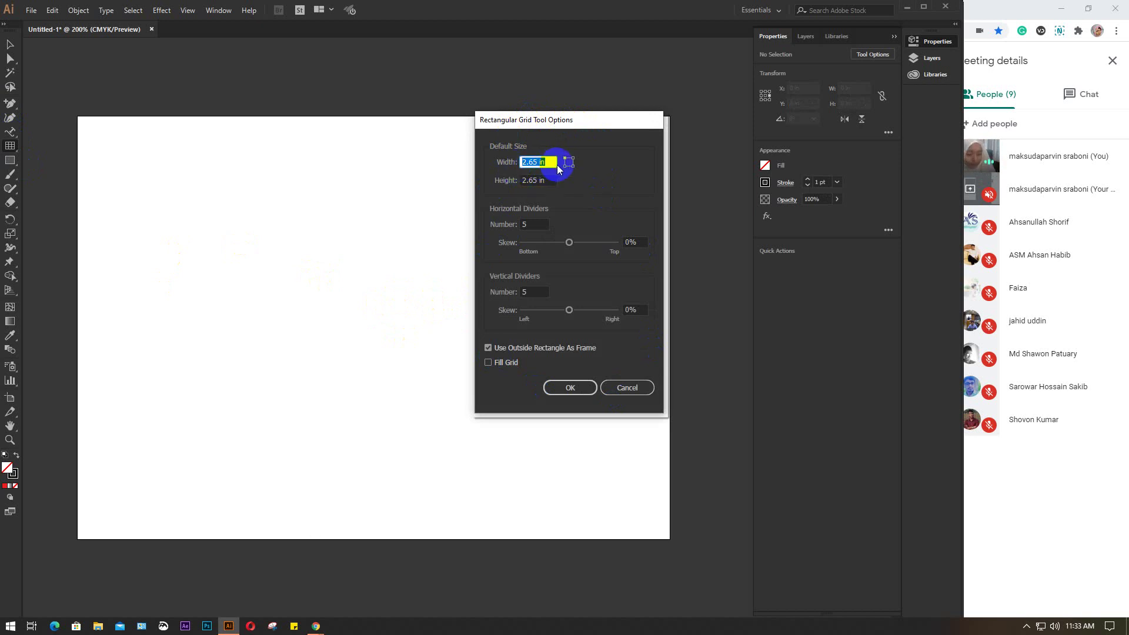
{"action": "type", "text": "5"}
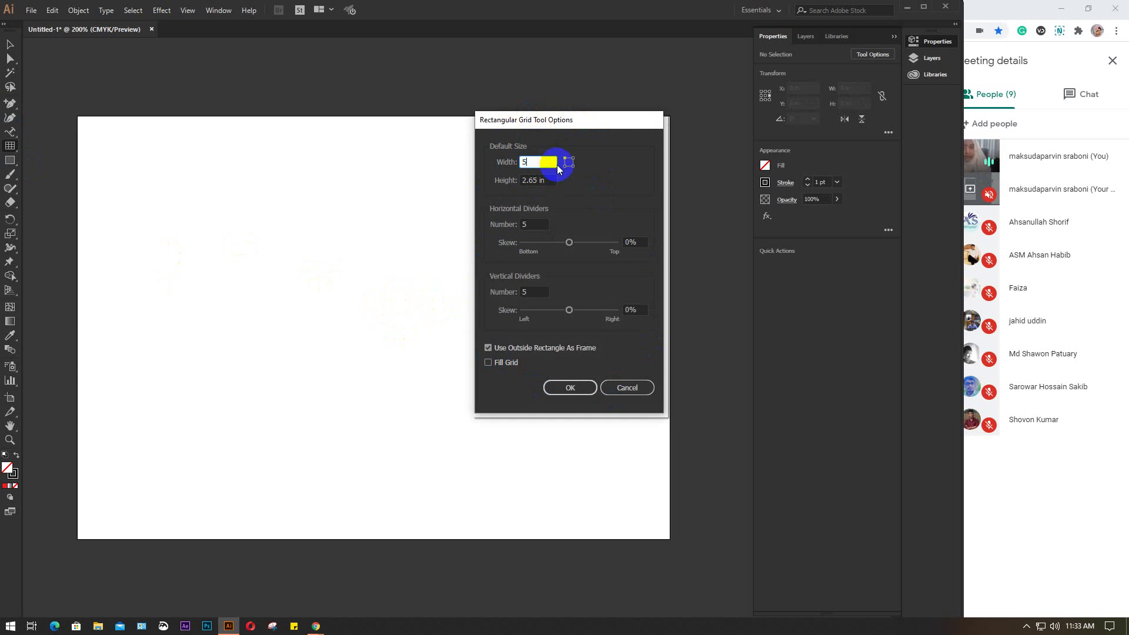
{"action": "key", "text": "Tab"}
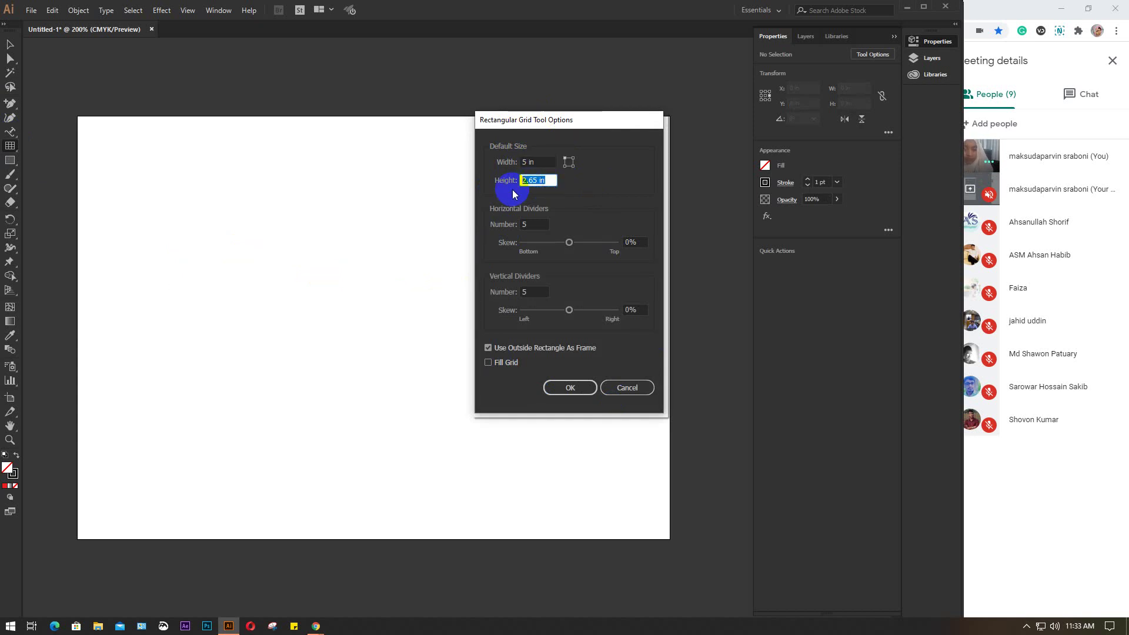
{"action": "type", "text": "4"}
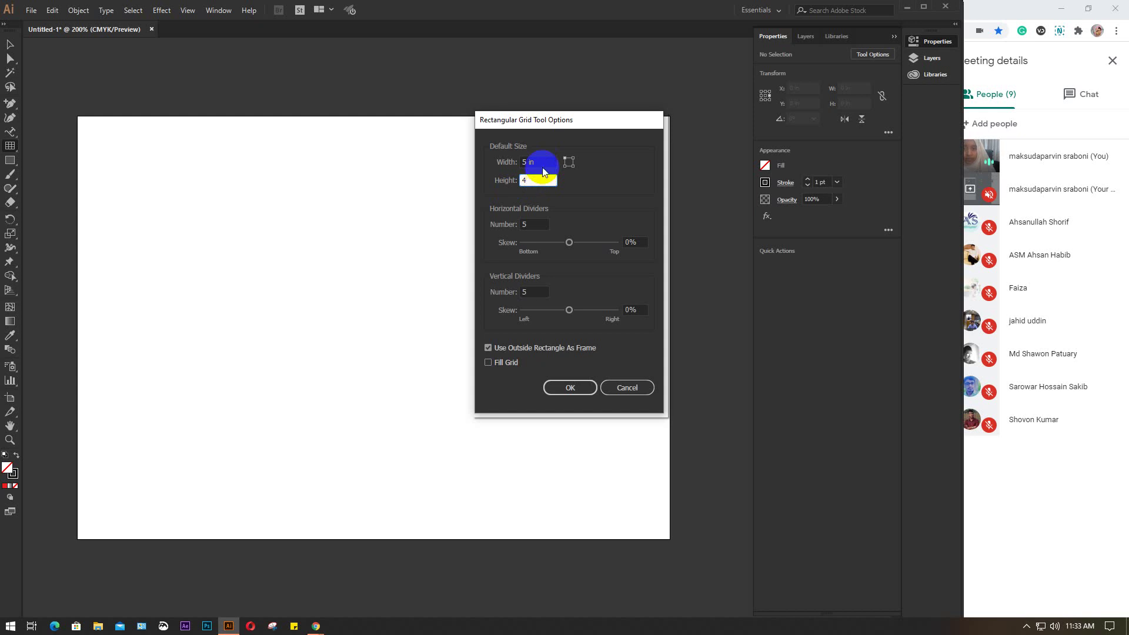
{"action": "left_click", "coordinate": [535, 222]}
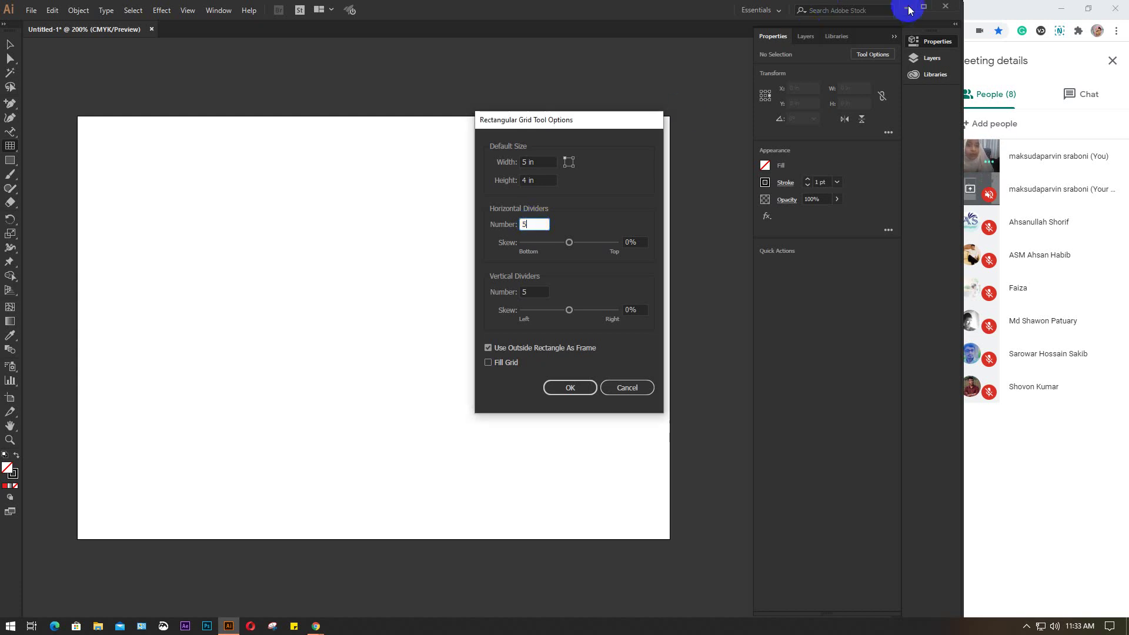
{"action": "left_click", "coordinate": [644, 396]}
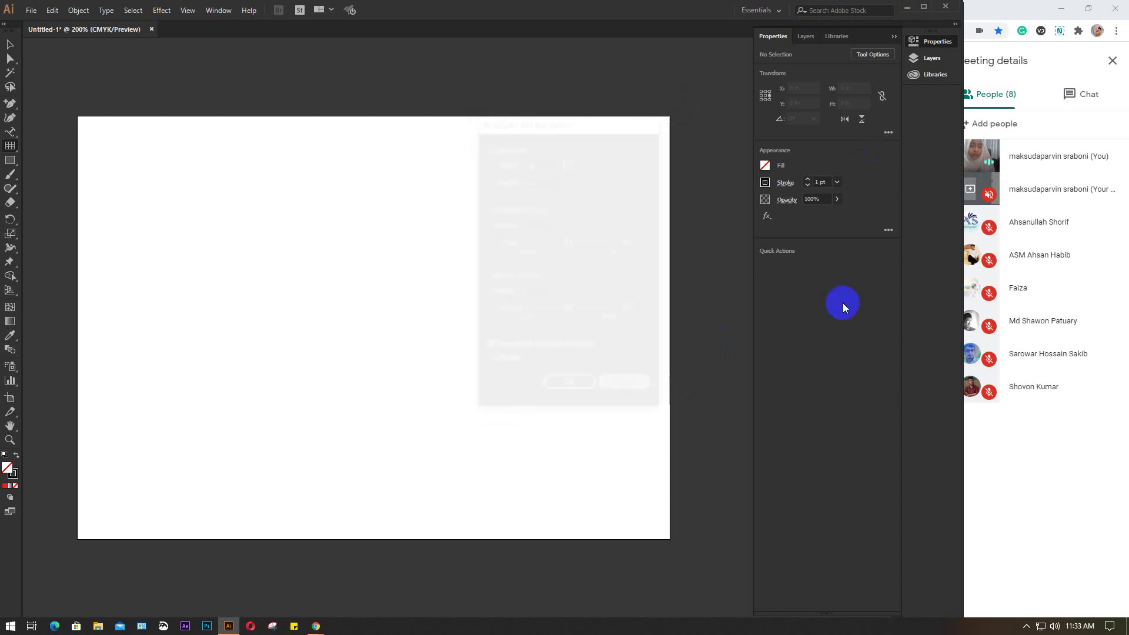
Switch to the Google Meet call, unpin the presenter's own video, and return to Illustrator.
{"action": "left_click", "coordinate": [907, 9]}
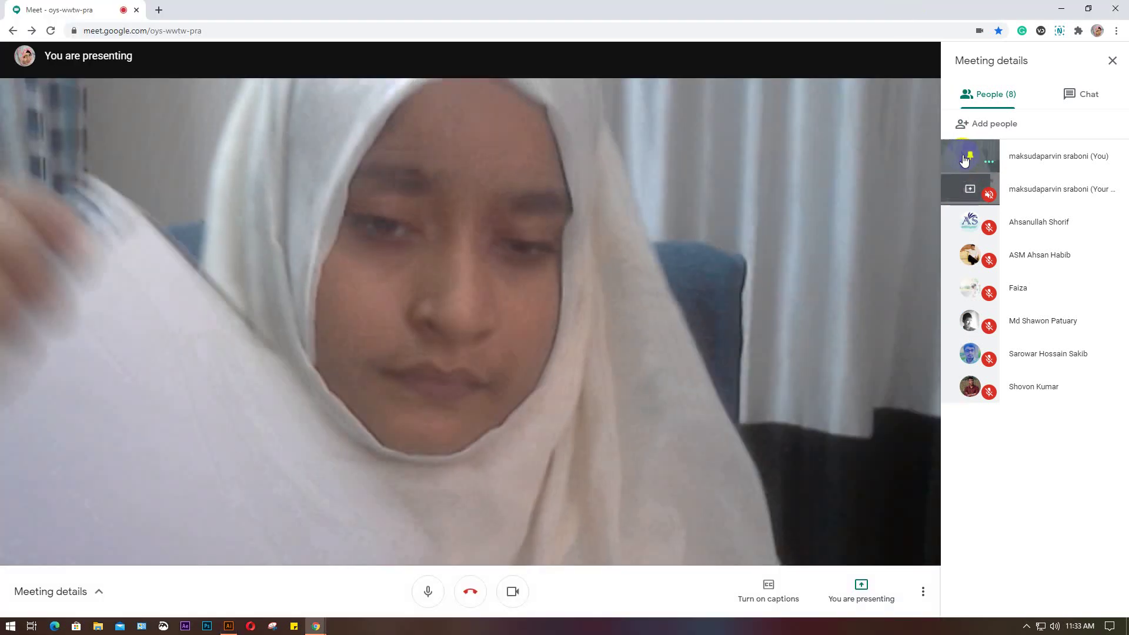
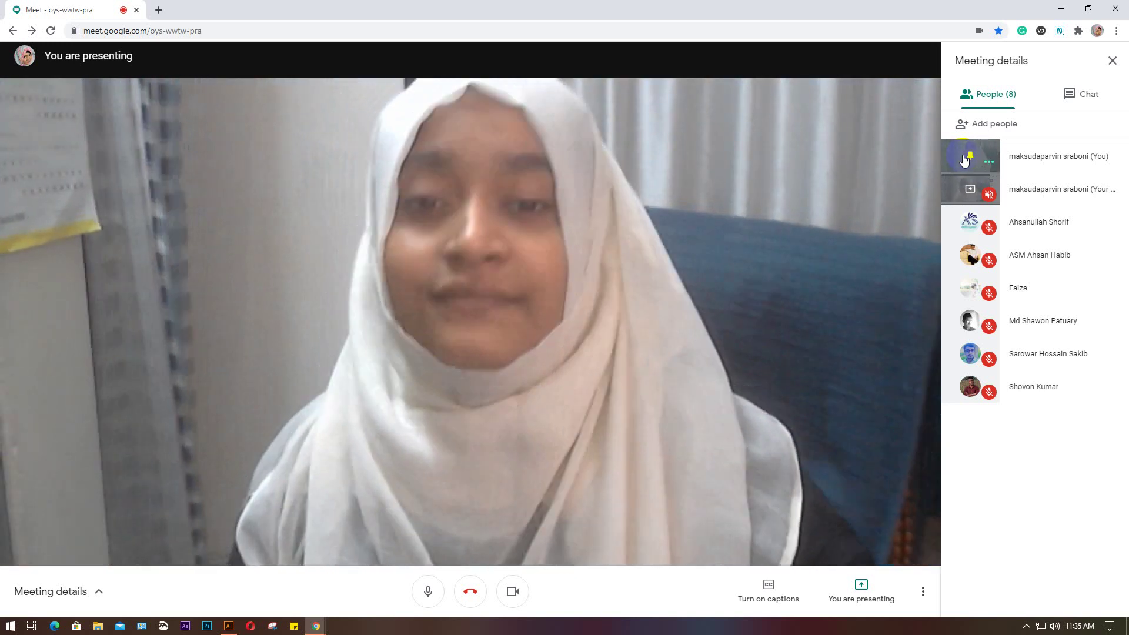
{"action": "left_click", "coordinate": [968, 156]}
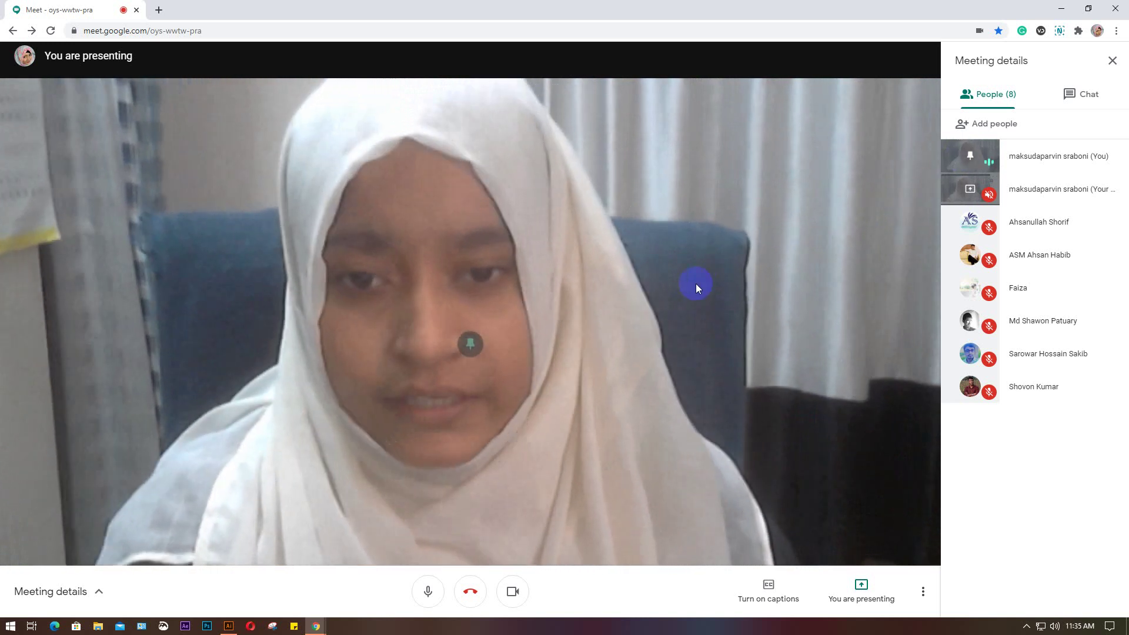
{"action": "left_click", "coordinate": [470, 344]}
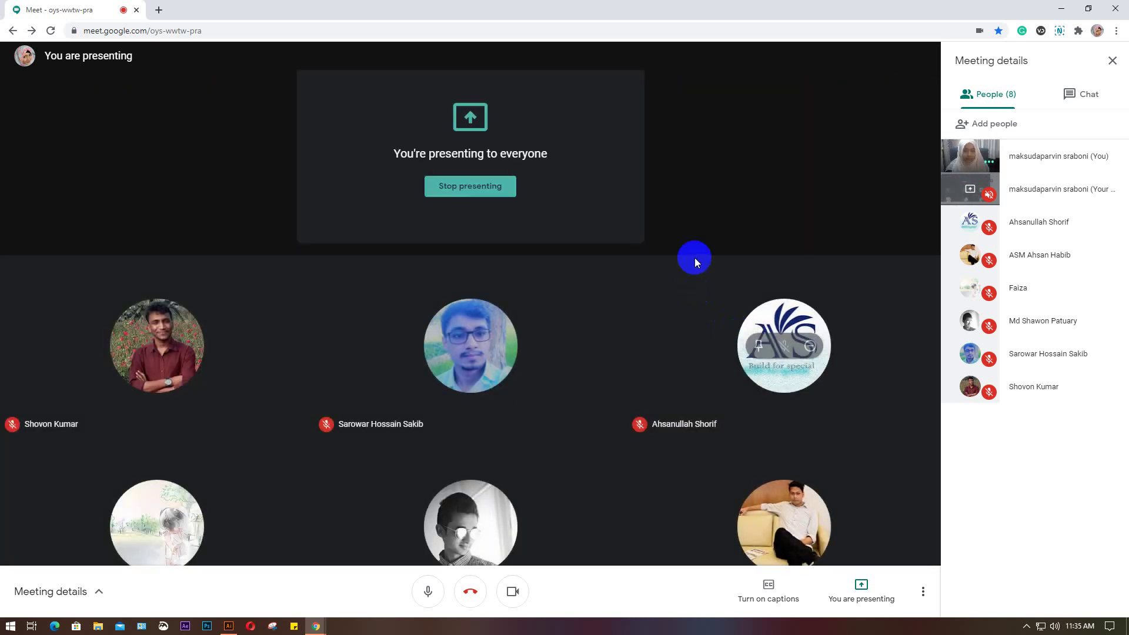
{"action": "left_click", "coordinate": [208, 626]}
{"action": "left_click", "coordinate": [229, 626]}
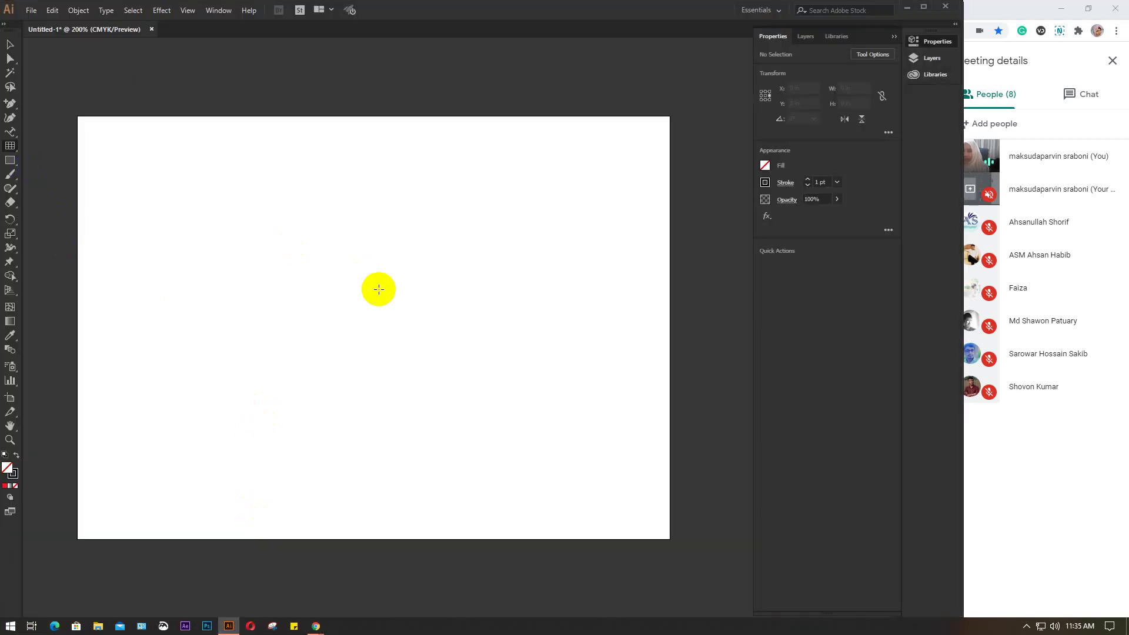
Create a rectangular grid at the default 2.65 in width and height with 6 horizontal and 8 vertical dividers.
{"action": "left_click", "coordinate": [379, 289]}
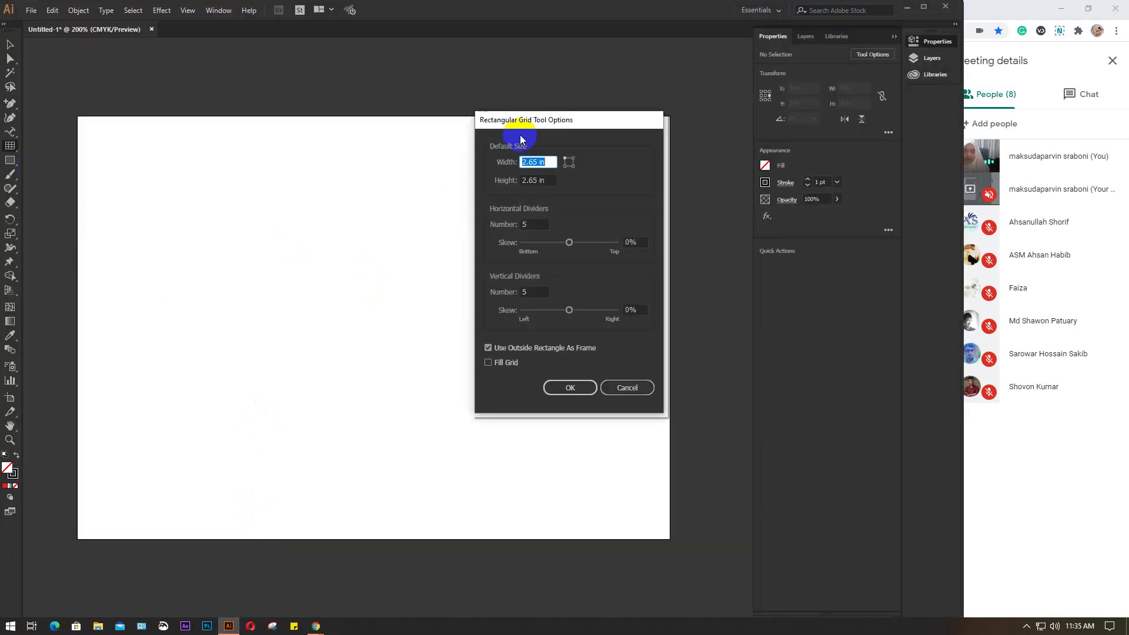
{"action": "left_click", "coordinate": [584, 397]}
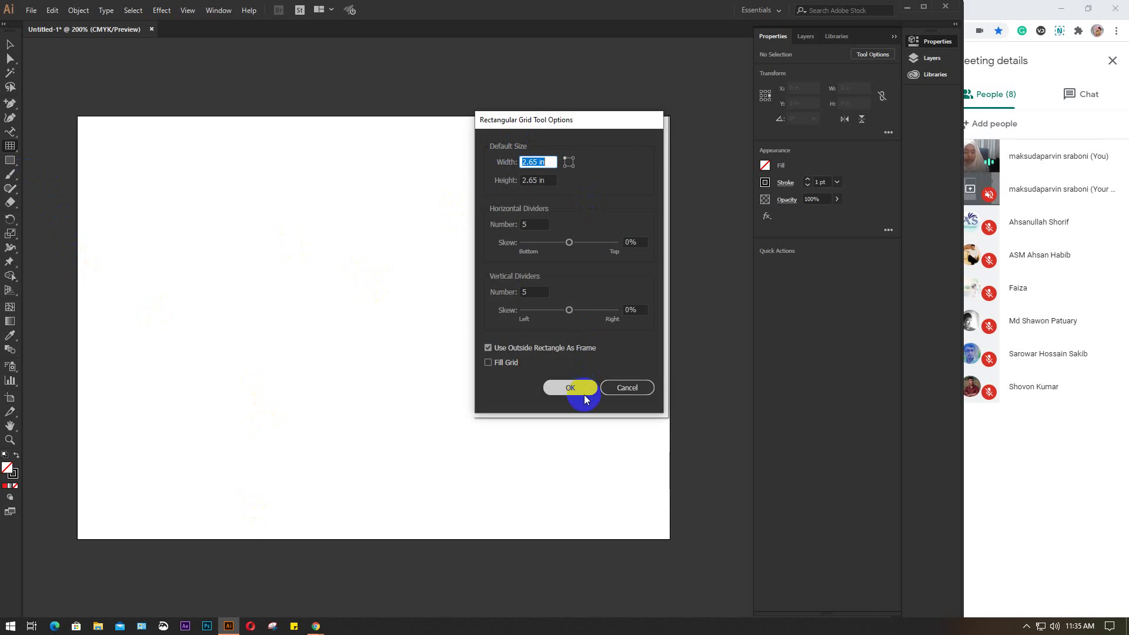
{"action": "left_click", "coordinate": [523, 225]}
{"action": "left_click_drag", "start_coordinate": [517, 229], "coordinate": [541, 224]}
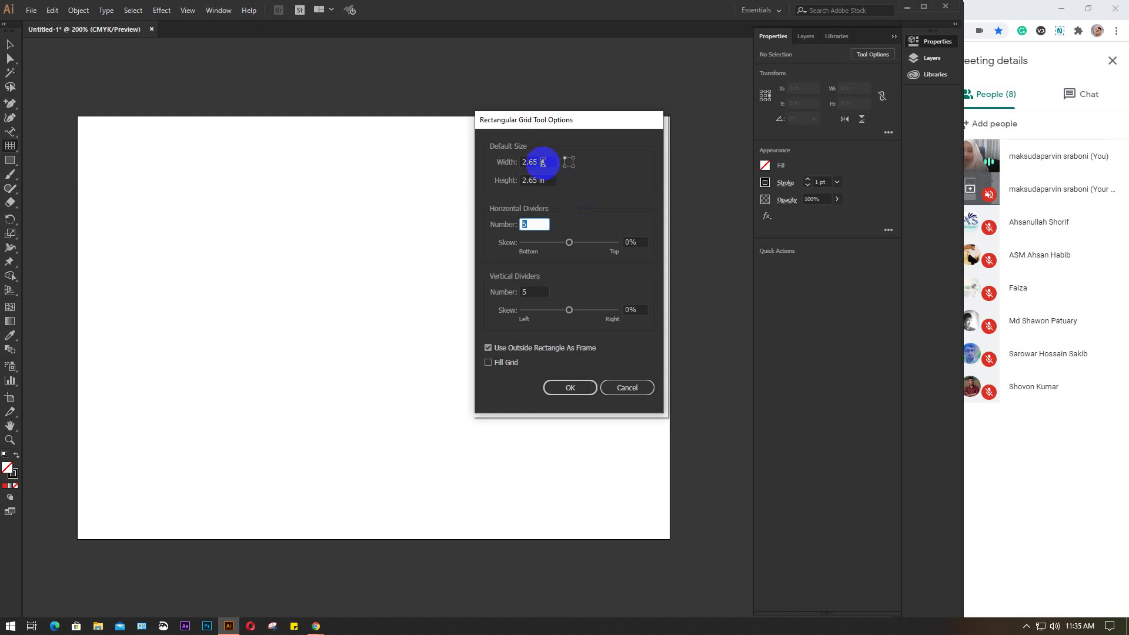
{"action": "left_click", "coordinate": [541, 224]}
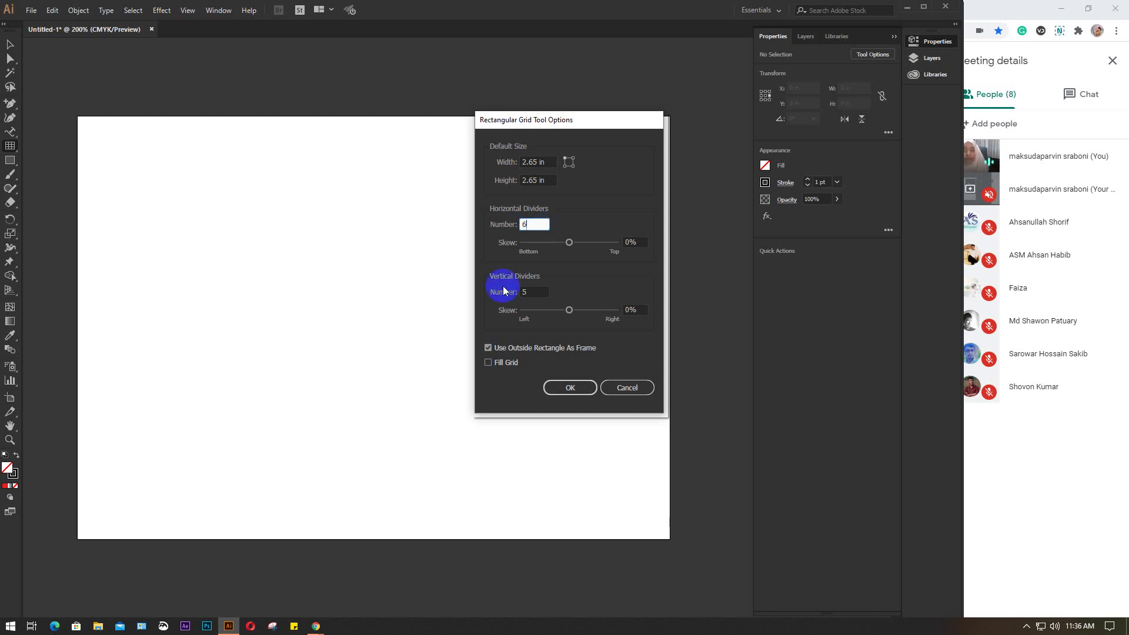
{"action": "double_click", "coordinate": [536, 291]}
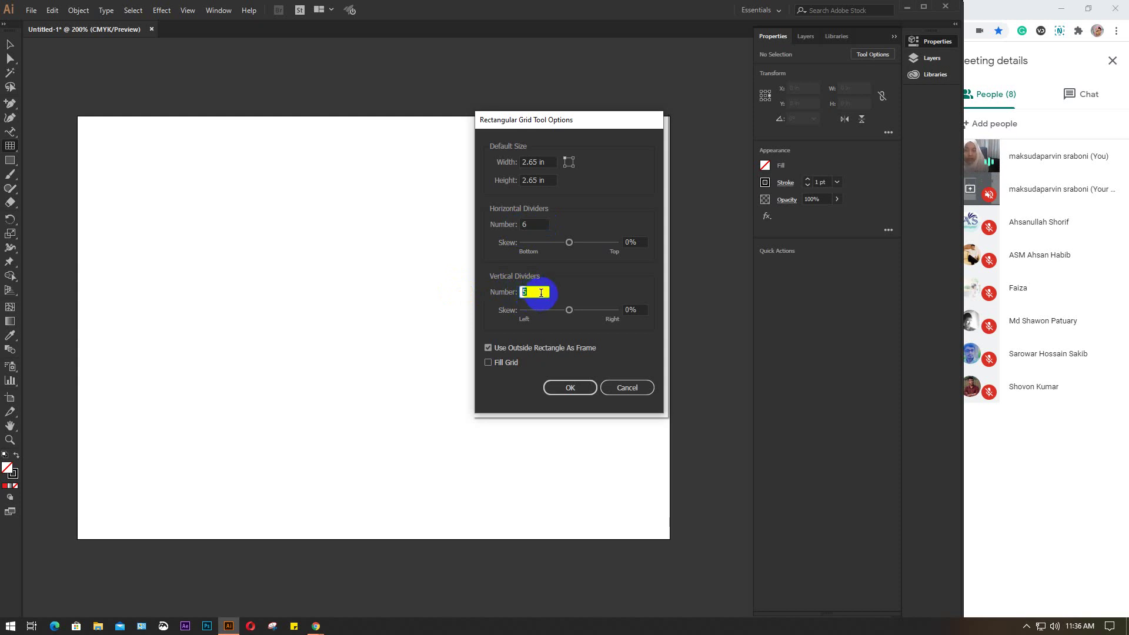
{"action": "type", "text": "8"}
{"action": "left_click", "coordinate": [569, 388]}
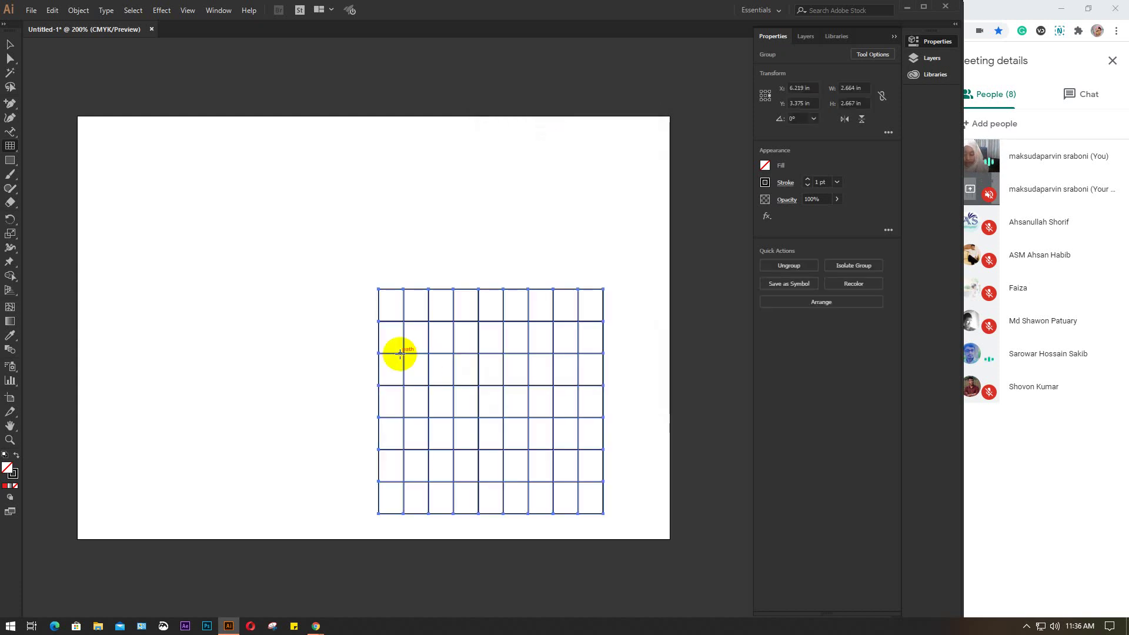
Enlarge the grid to about 4.03 × 4.04 in and center it on the artboard.
{"action": "key", "text": "v"}
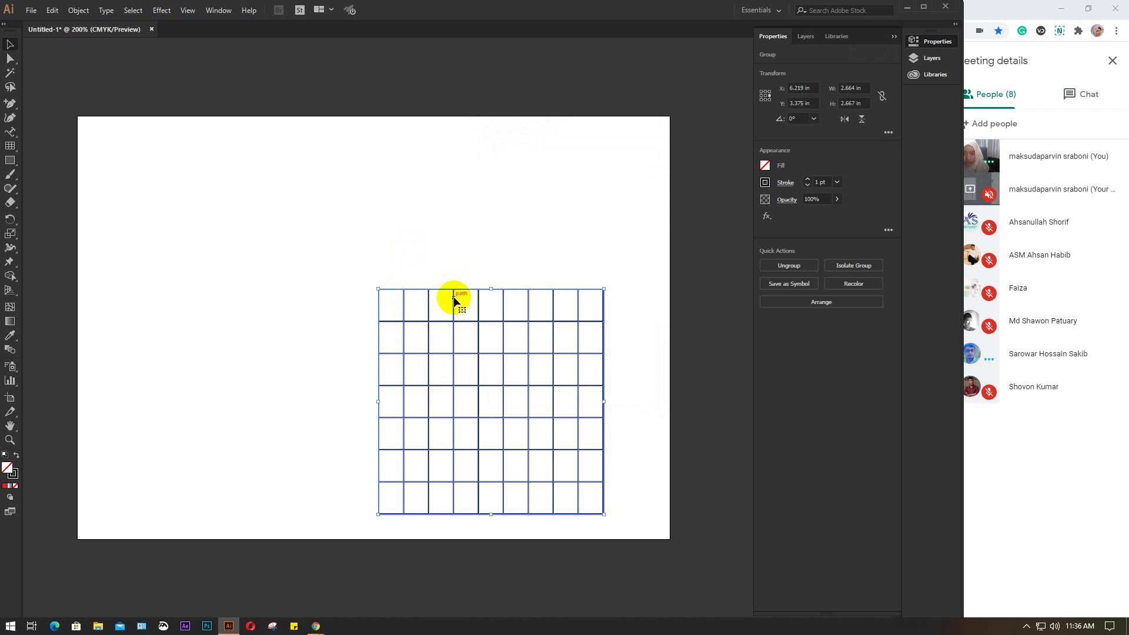
{"action": "left_click_drag", "start_coordinate": [453, 301], "coordinate": [326, 198]}
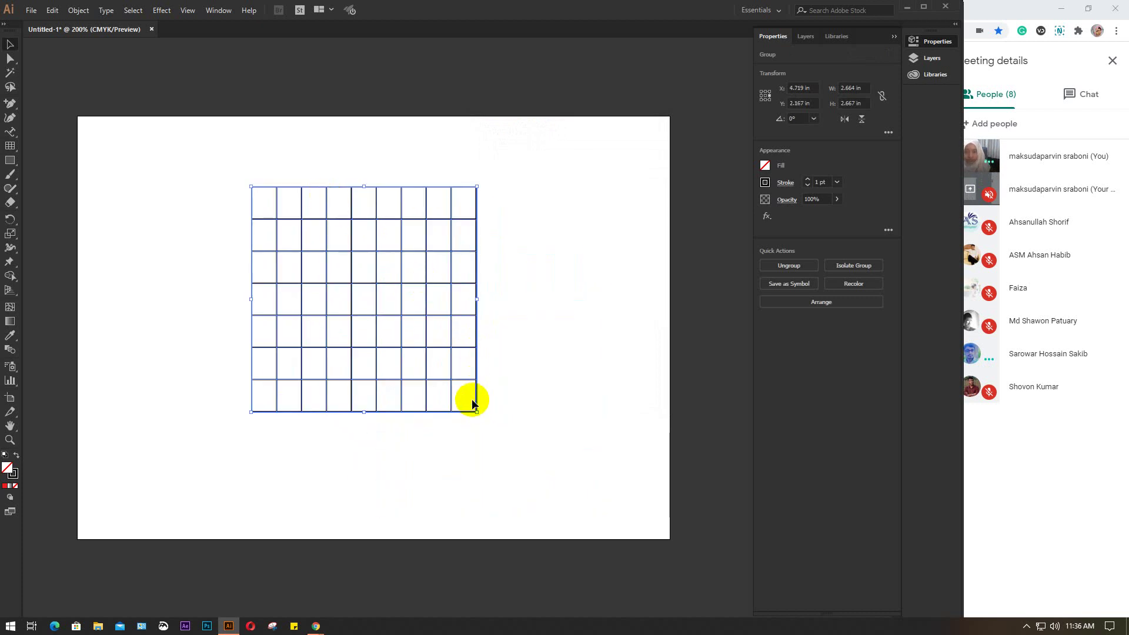
{"action": "left_click_drag", "start_coordinate": [476, 411], "coordinate": [533, 492]}
{"action": "left_click_drag", "start_coordinate": [419, 286], "coordinate": [429, 316]}
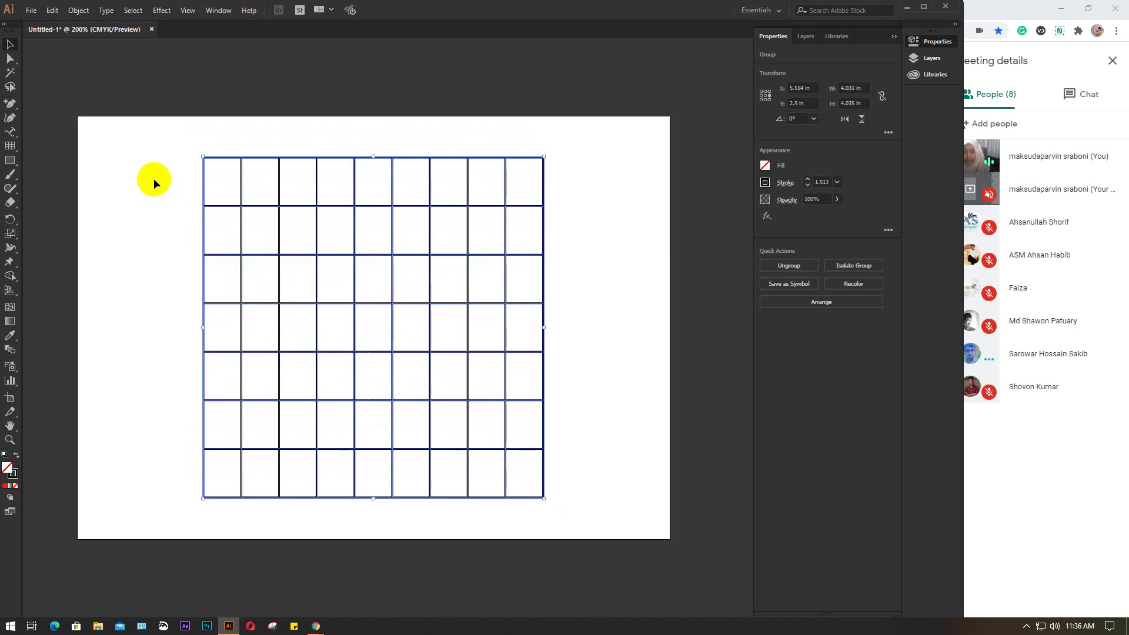
{"action": "left_click", "coordinate": [154, 178]}
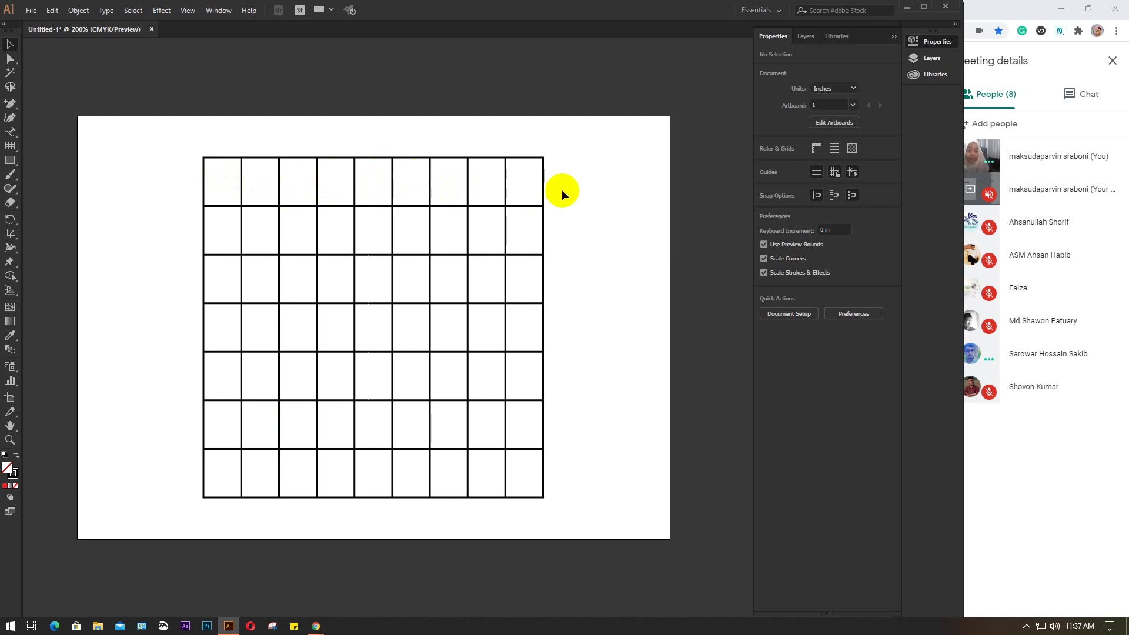
Ungroup the rectangular grid into separate frame and divider paths, and clear the selection.
{"action": "left_click", "coordinate": [504, 160]}
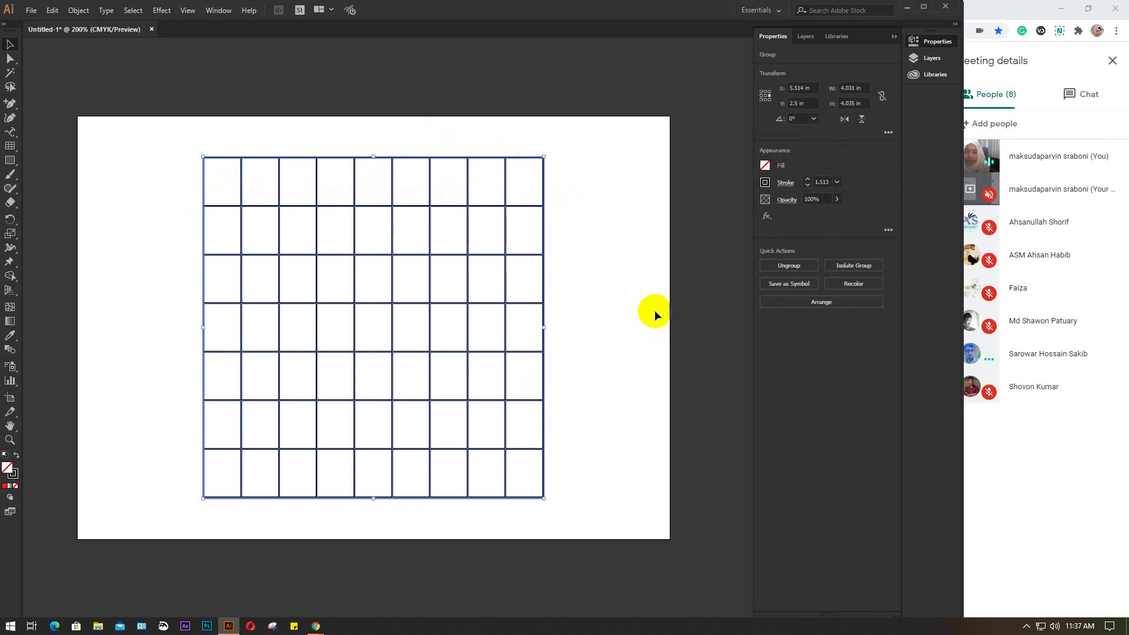
{"action": "left_click", "coordinate": [619, 248]}
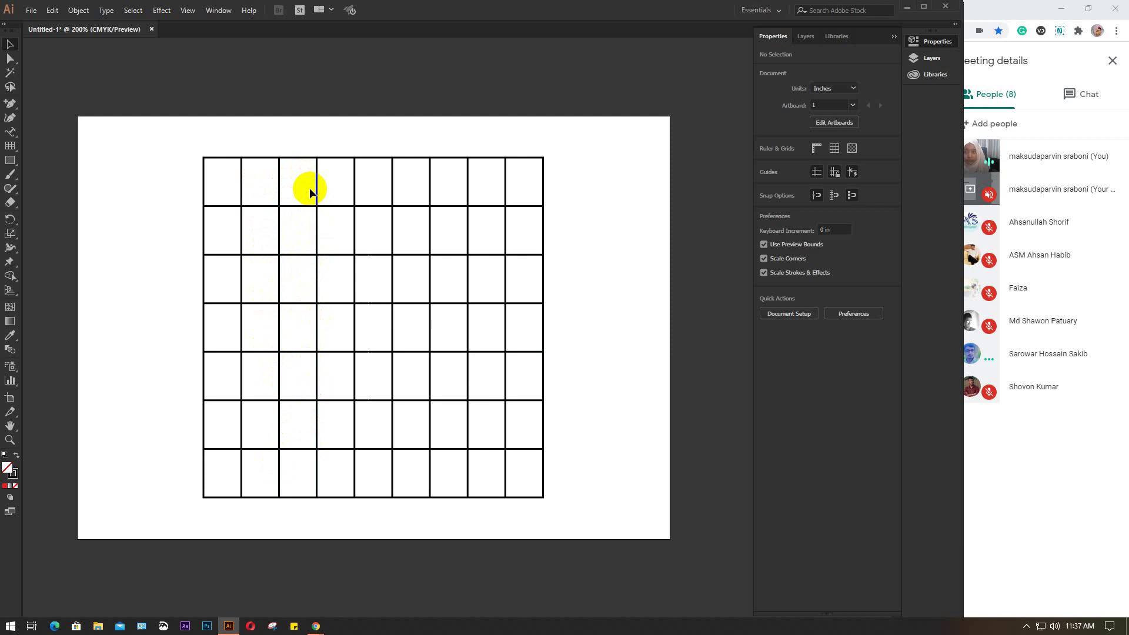
{"action": "left_click", "coordinate": [408, 160]}
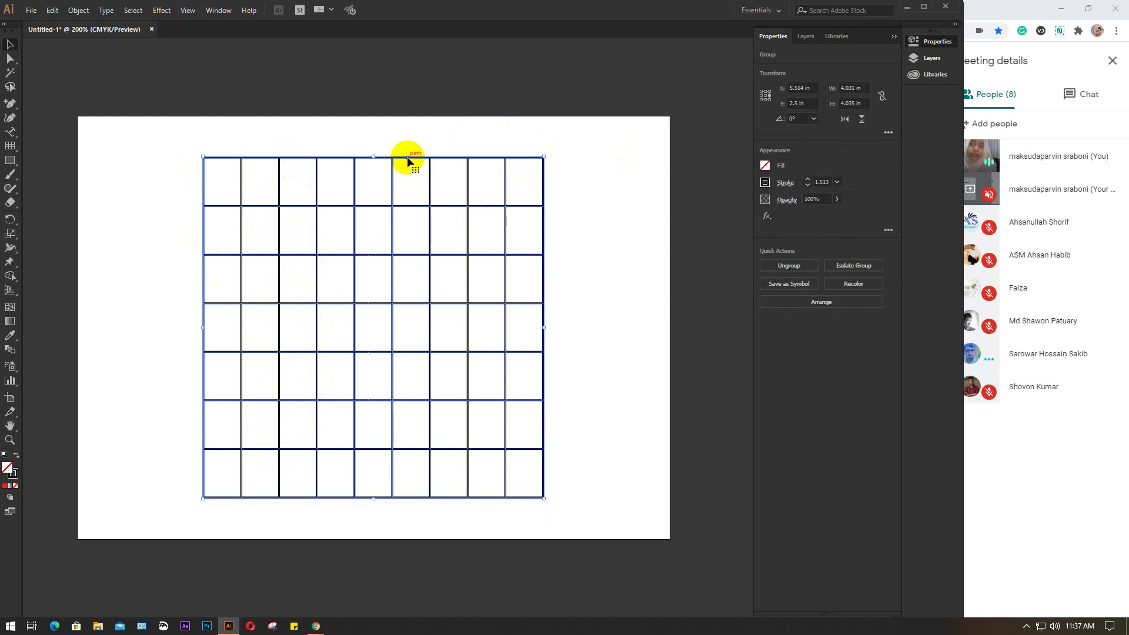
{"action": "key", "text": "a"}
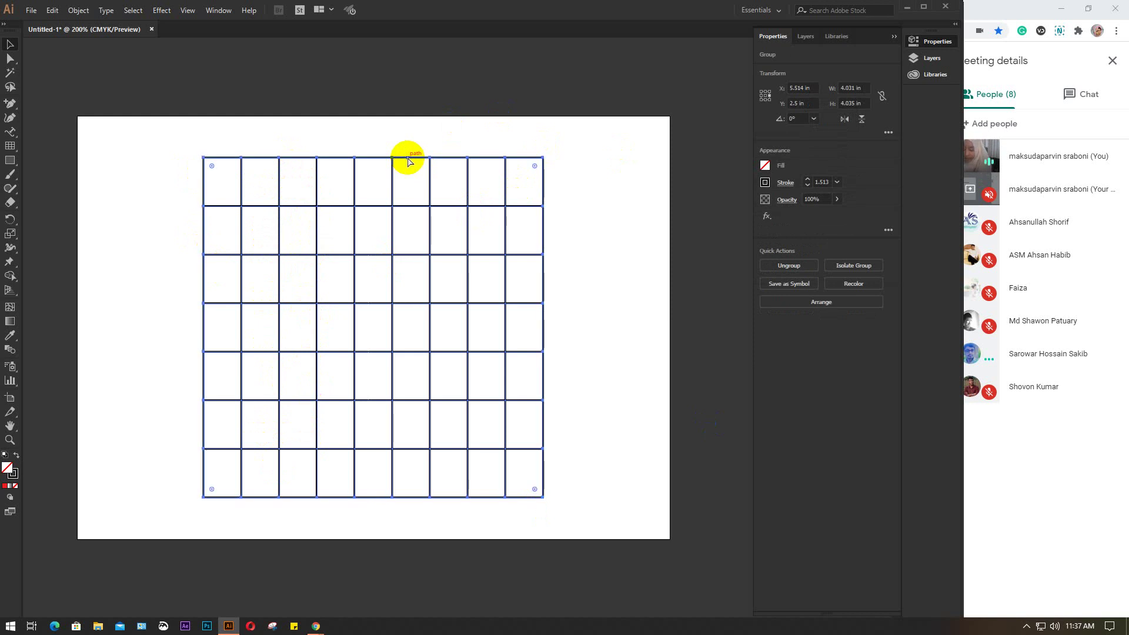
{"action": "key", "text": "ctrl+shift+g"}
{"action": "key", "text": "v"}
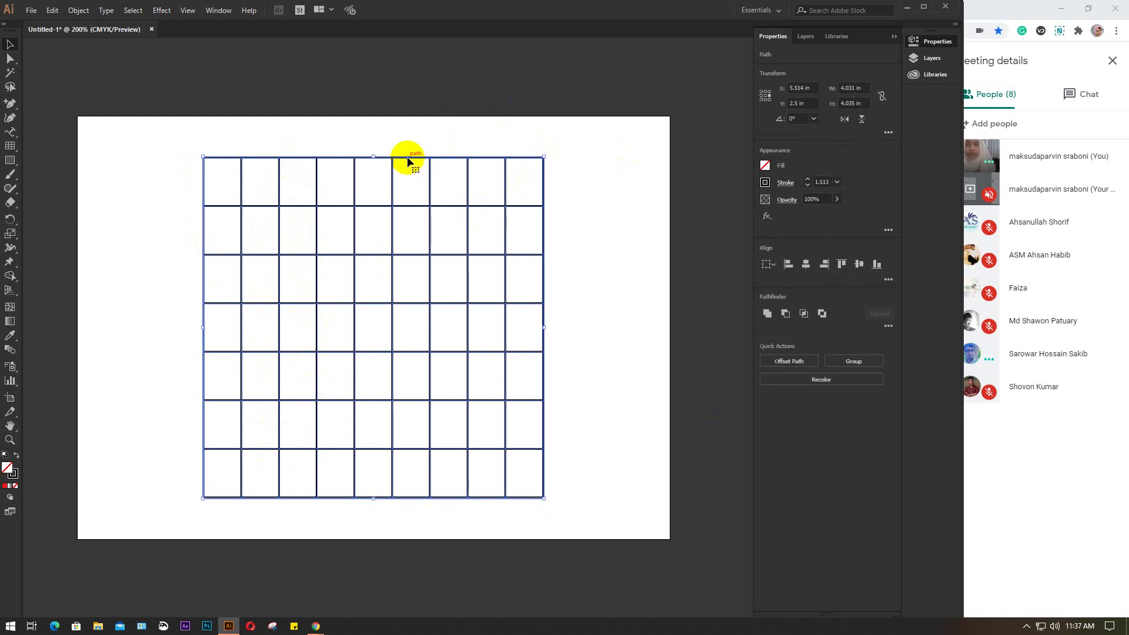
{"action": "left_click", "coordinate": [625, 234]}
Select individual vertical dividers to check that each line of the ungrouped grid can be picked separately.
{"action": "left_click", "coordinate": [505, 176]}
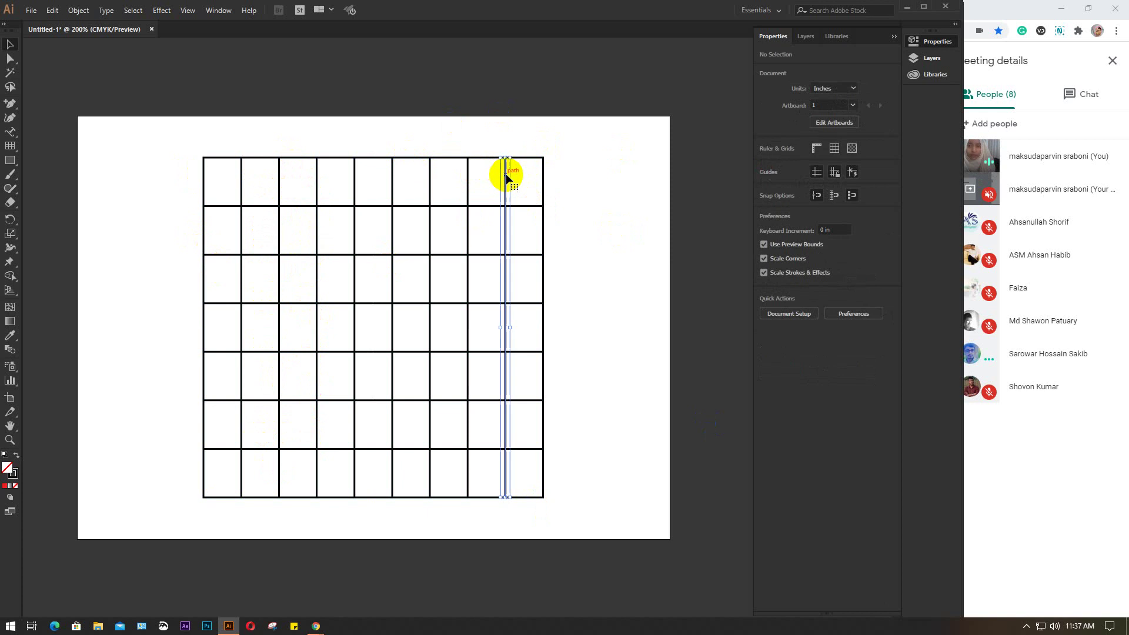
{"action": "left_click_drag", "start_coordinate": [507, 176], "coordinate": [318, 188]}
{"action": "left_click", "coordinate": [431, 177]}
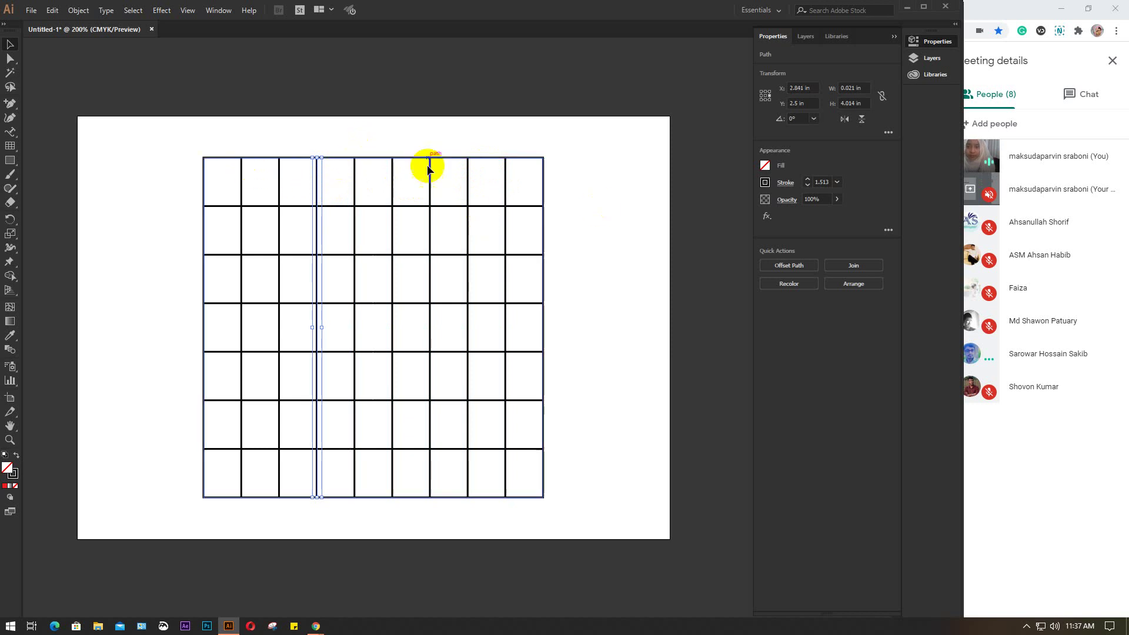
{"action": "left_click", "coordinate": [600, 379]}
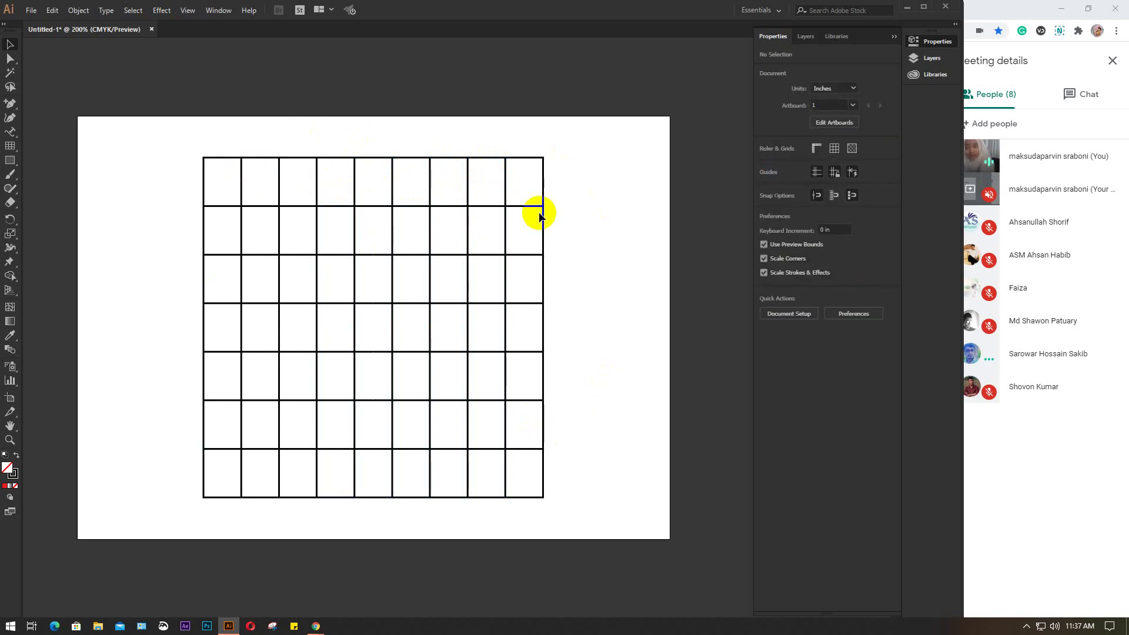
Move the first vertical divider left to an X position of about 1.74 in, narrowing the first column.
{"action": "left_click", "coordinate": [242, 186]}
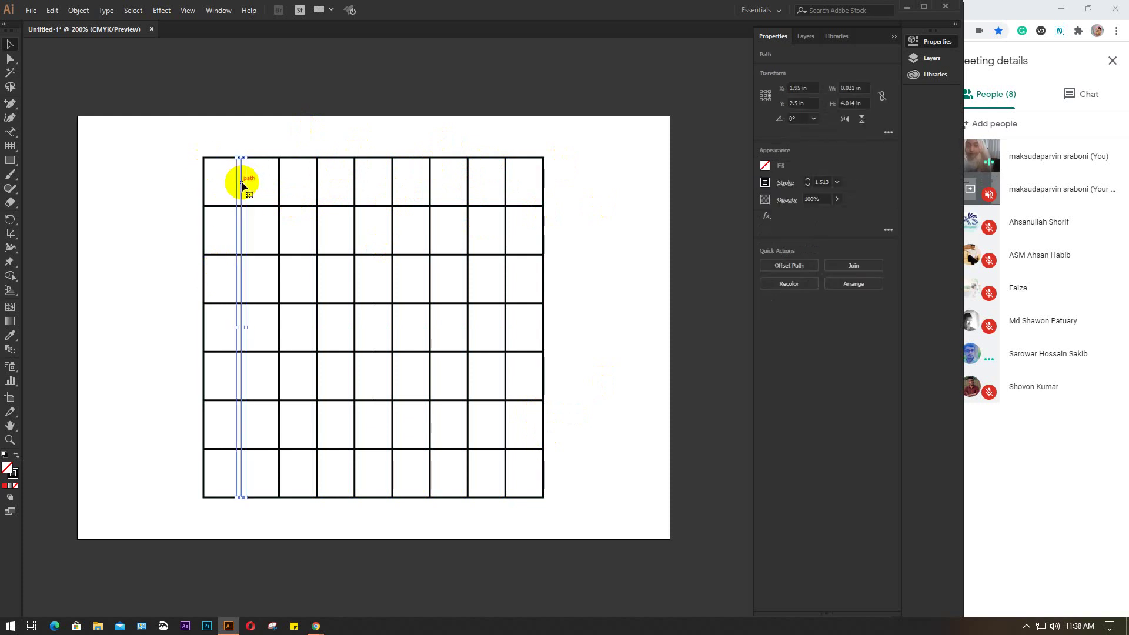
{"action": "key", "text": "Left"}
{"action": "key", "text": "Left"}
{"action": "key", "text": "Left"}
{"action": "key", "text": "Left"}
{"action": "key", "text": "Left"}
{"action": "key", "text": "Left"}
{"action": "key", "text": "Left"}
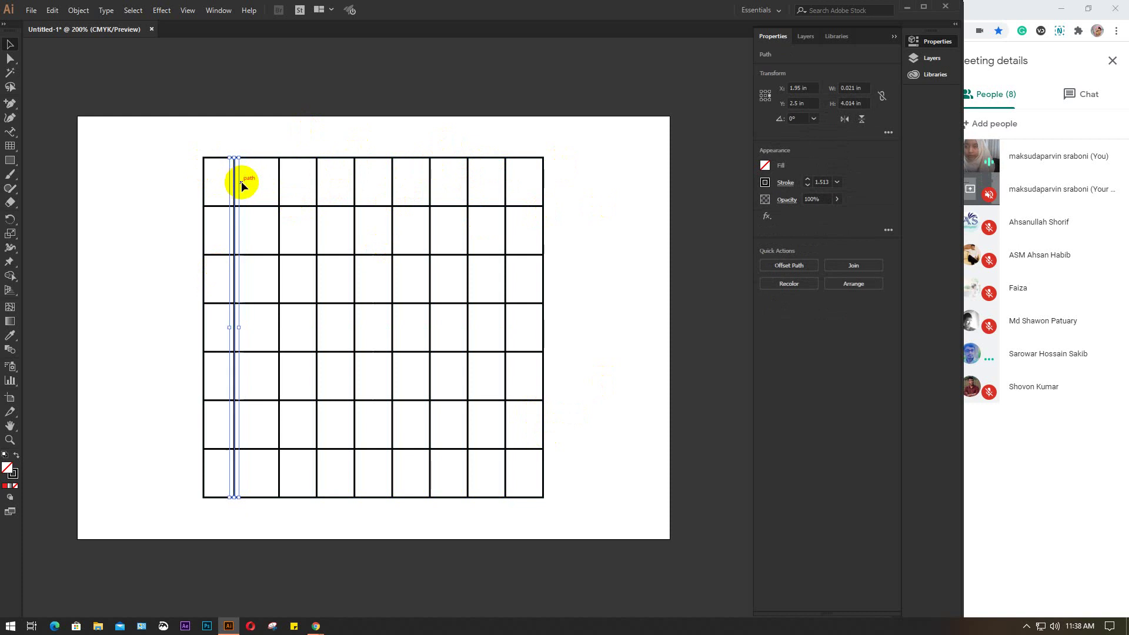
{"action": "key", "text": "Left"}
{"action": "key", "text": "Left"}
{"action": "key", "text": "Left"}
{"action": "key", "text": "Left"}
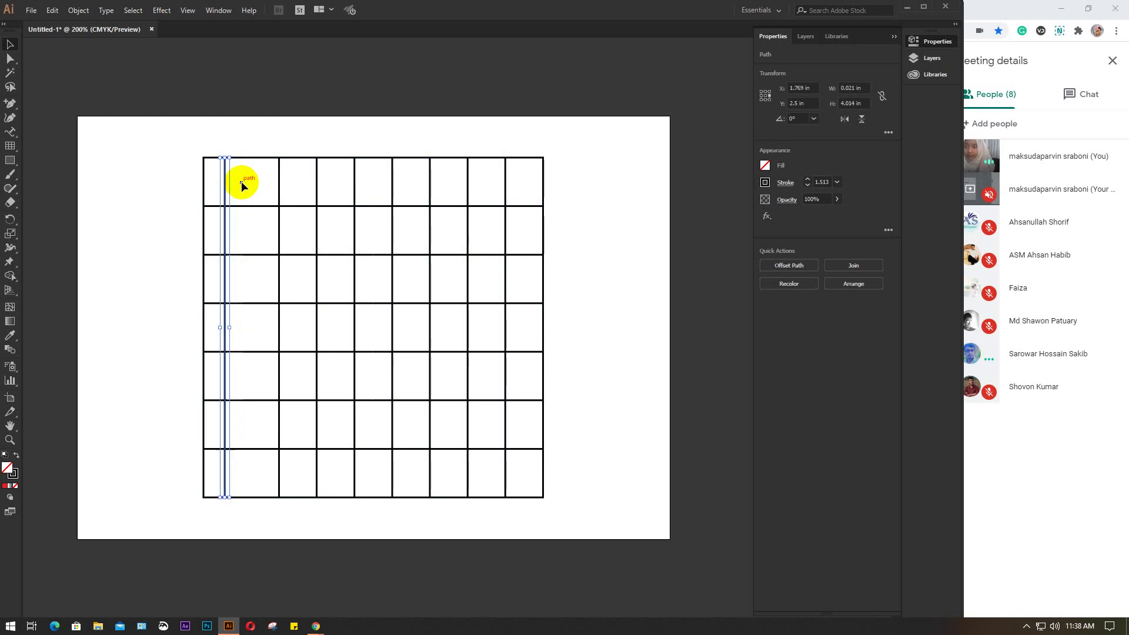
{"action": "key", "text": "Left"}
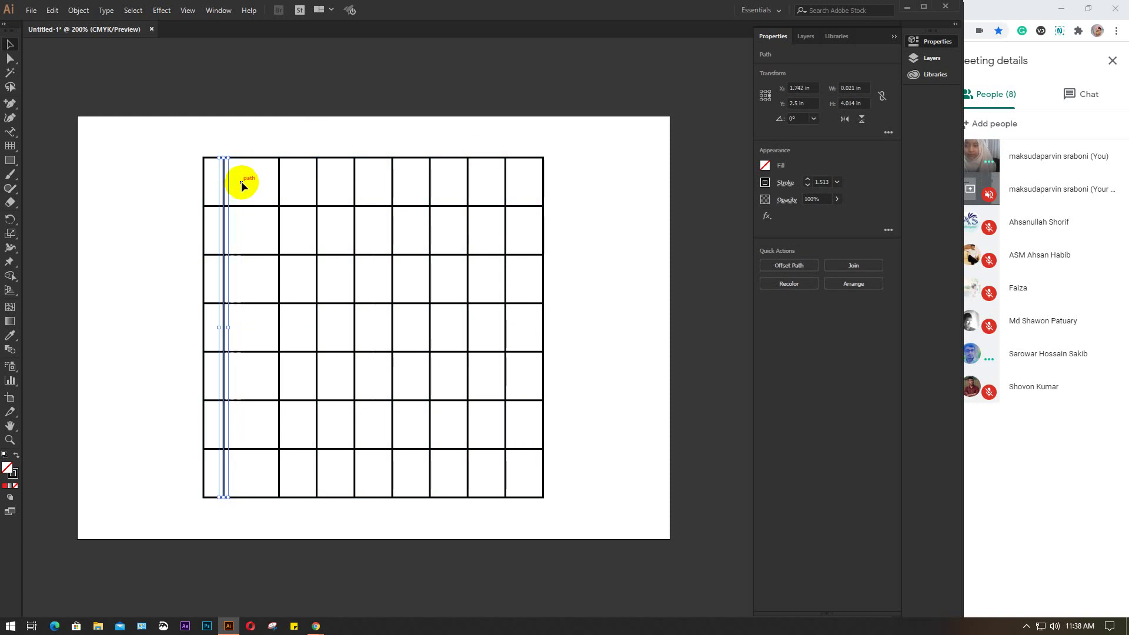
{"action": "left_click", "coordinate": [252, 124]}
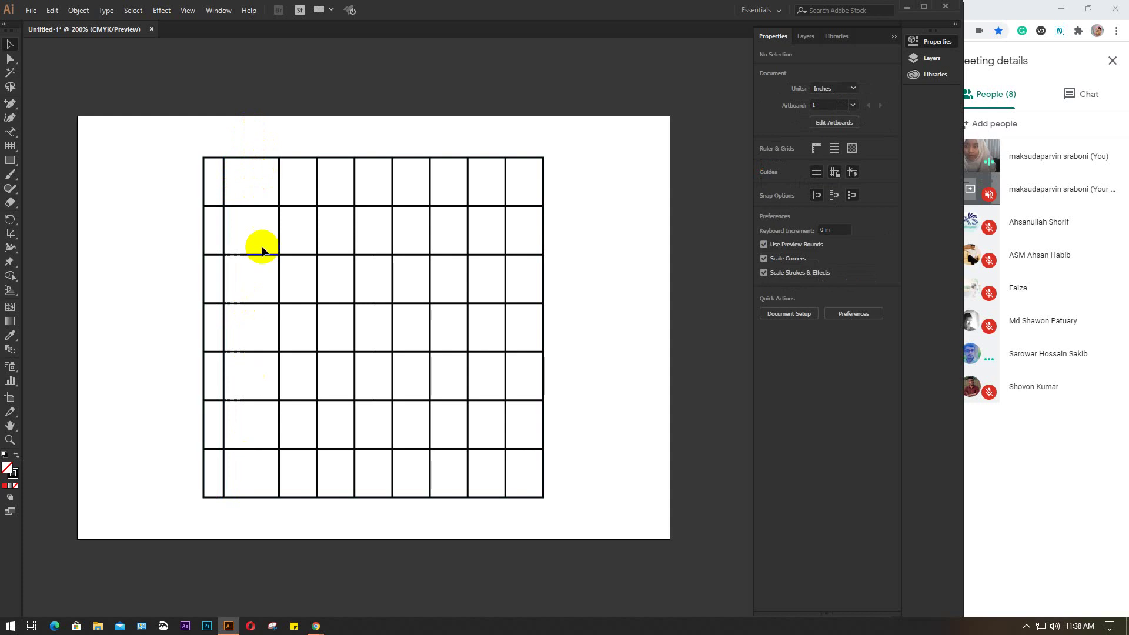
Move the second vertical divider right to an X position of about 2.56 in, widening the second column.
{"action": "left_click", "coordinate": [279, 194]}
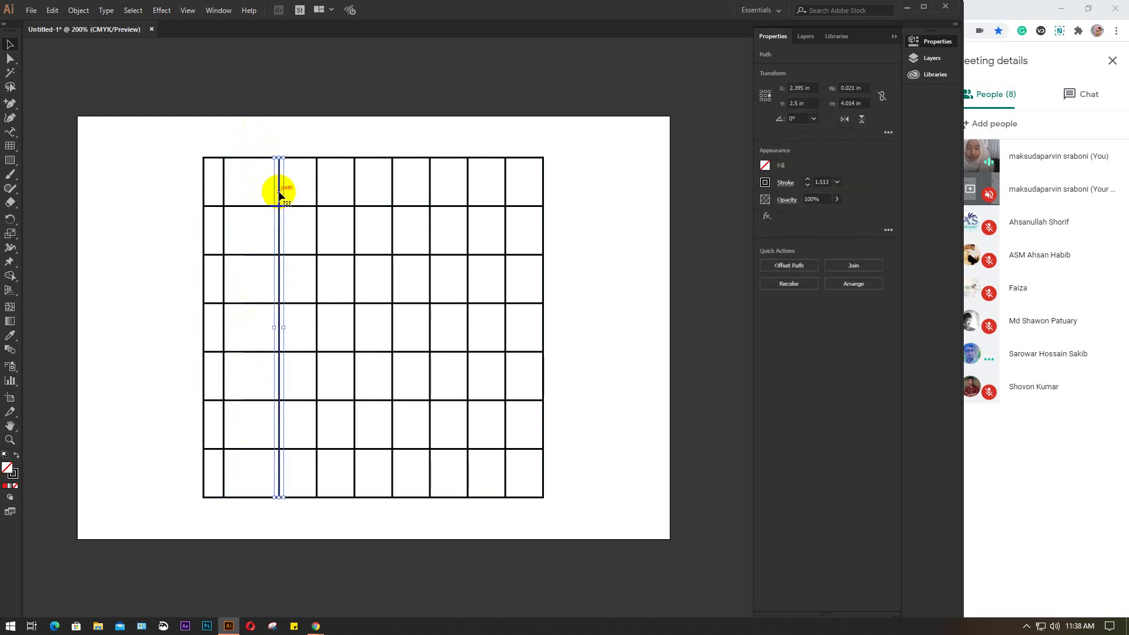
{"action": "key", "text": "Right"}
{"action": "key", "text": "Right"}
{"action": "key", "text": "Right"}
{"action": "key", "text": "Right"}
{"action": "key", "text": "Right"}
{"action": "key", "text": "Right"}
{"action": "key", "text": "Right"}
{"action": "key", "text": "Right"}
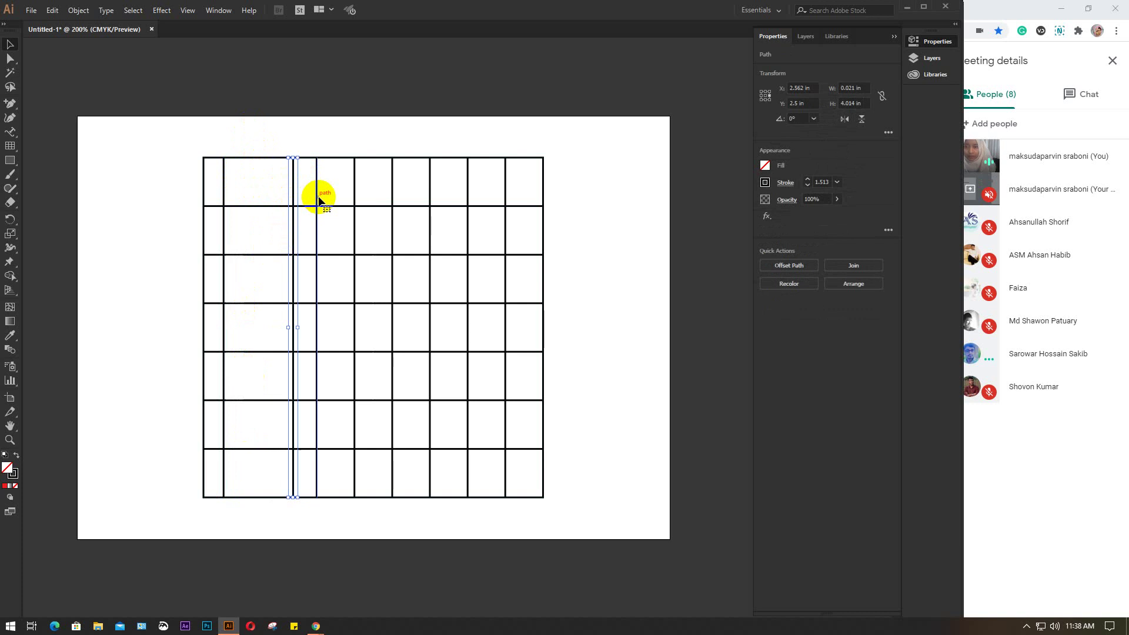
Move the third vertical divider right to an X position of about 3.04 in.
{"action": "key", "text": "shift+Right"}
{"action": "key", "text": "shift+Right"}
{"action": "key", "text": "Right"}
{"action": "key", "text": "Right"}
{"action": "key", "text": "Right"}
{"action": "key", "text": "Right"}
{"action": "key", "text": "Right"}
{"action": "key", "text": "Right"}
{"action": "key", "text": "Right"}
{"action": "key", "text": "Right"}
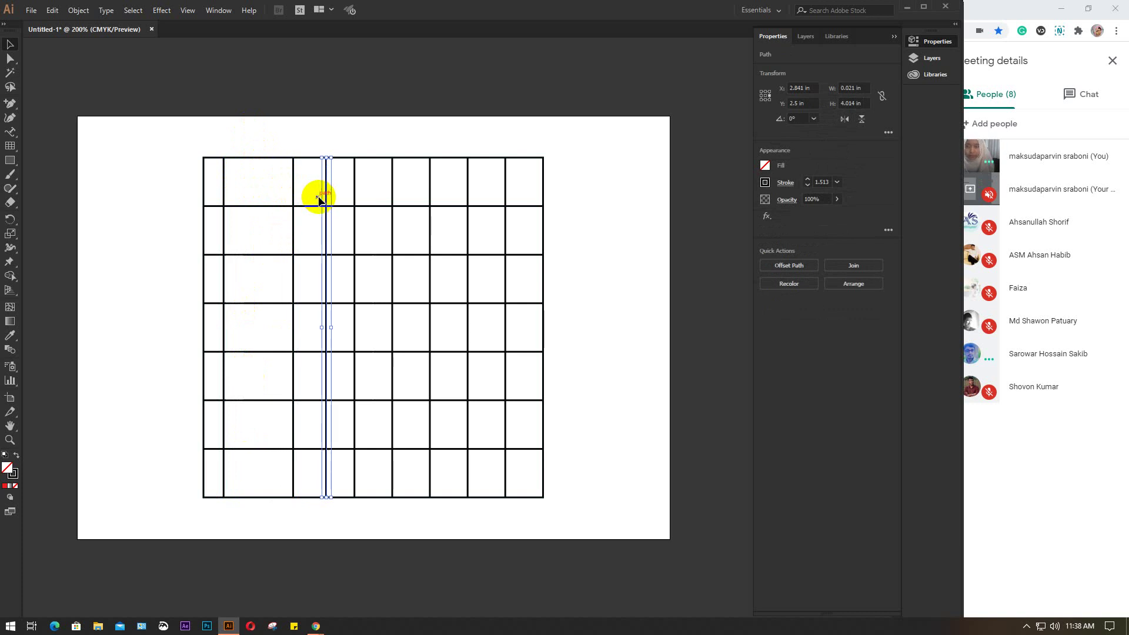
{"action": "key", "text": "Right"}
{"action": "key", "text": "Right"}
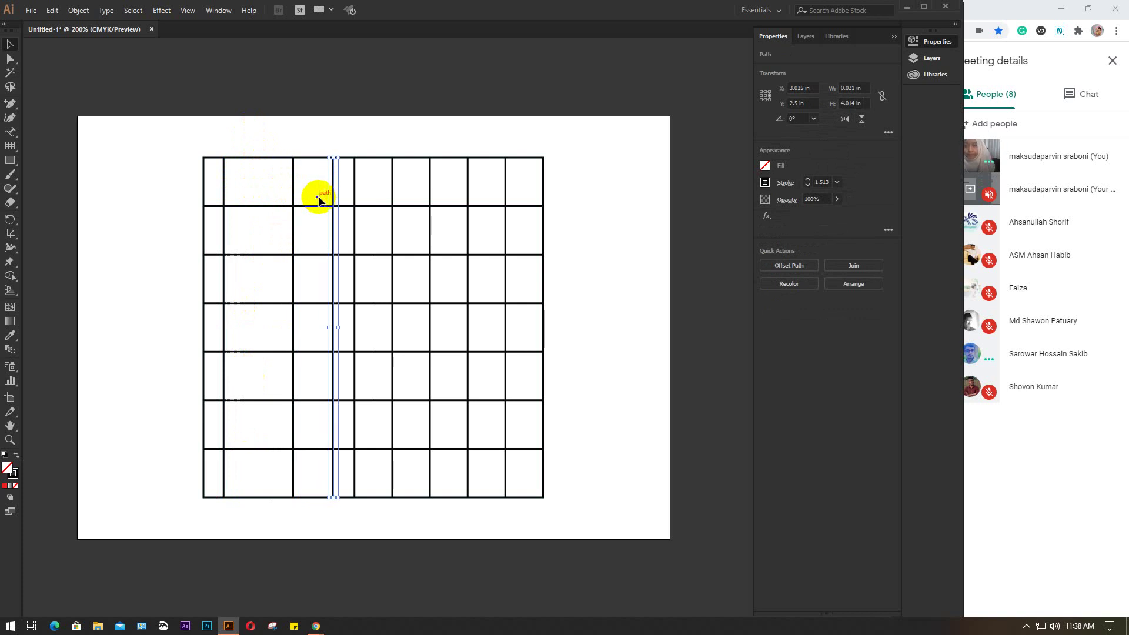
{"action": "key", "text": "shift+Right"}
{"action": "key", "text": "shift+Right"}
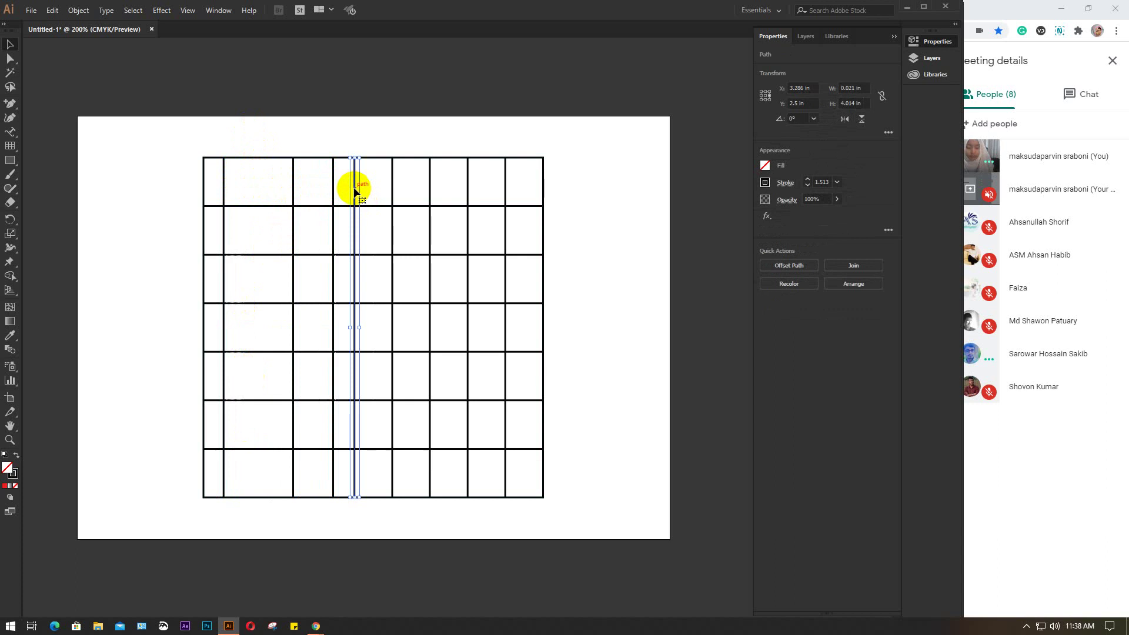
Nudge the fourth vertical divider right to an X position of about 3.38 in.
{"action": "key", "text": "Right"}
{"action": "key", "text": "Right"}
{"action": "key", "text": "Right"}
{"action": "key", "text": "Right"}
{"action": "key", "text": "Right"}
{"action": "key", "text": "Right"}
{"action": "key", "text": "Right"}
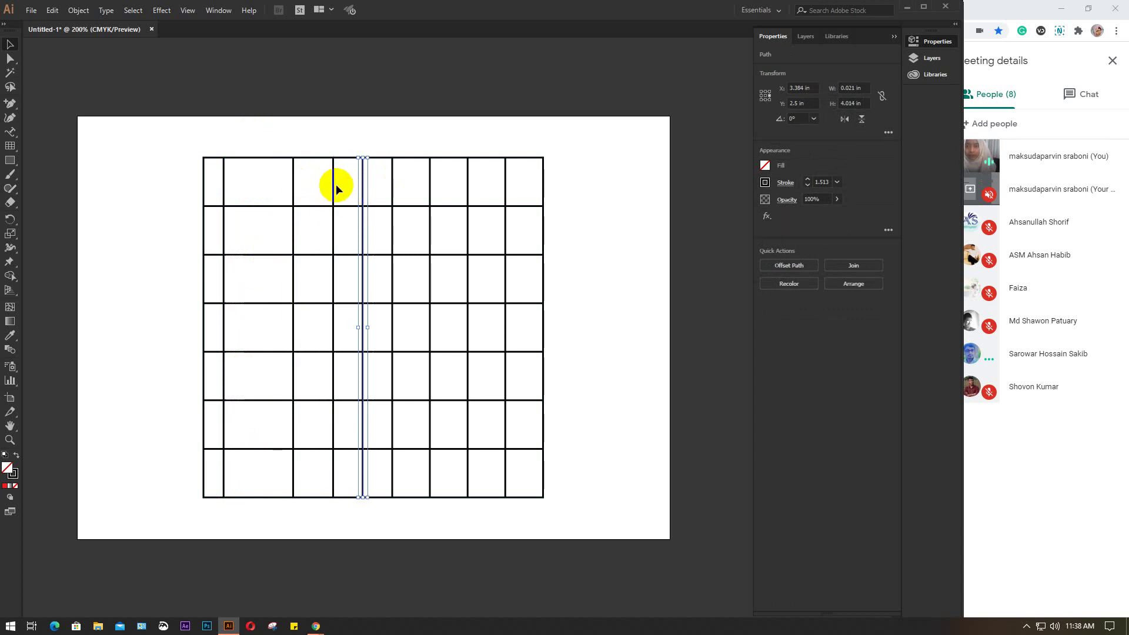
Shift the third vertical divider further right to an X position of about 3.20 in, widening the third column.
{"action": "left_click", "coordinate": [333, 187]}
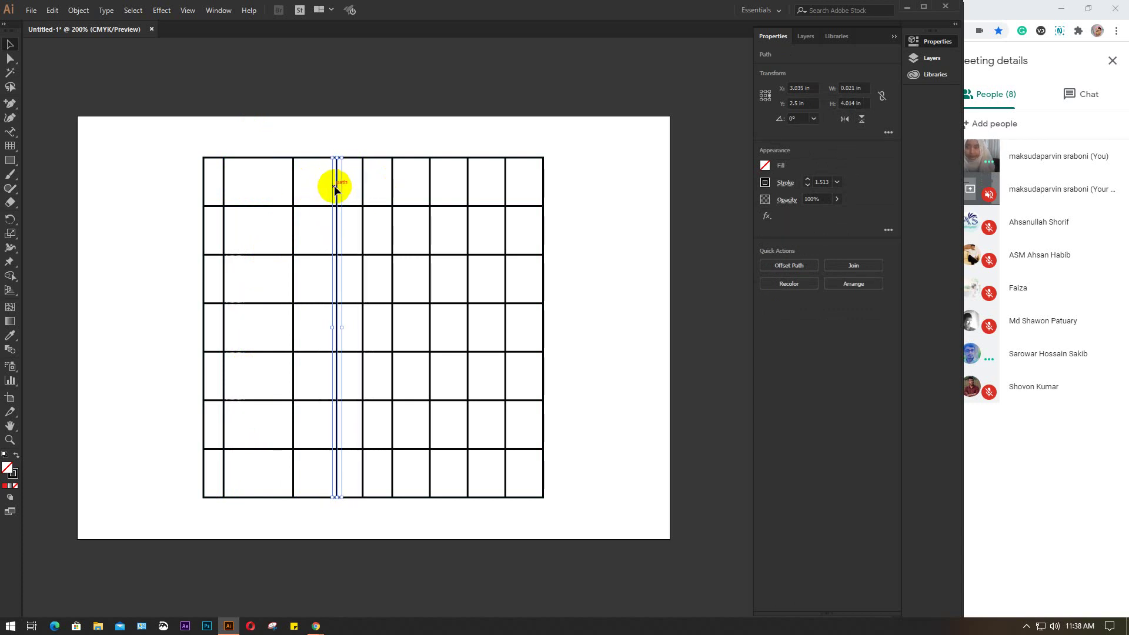
{"action": "key", "text": "Right"}
{"action": "key", "text": "Right"}
{"action": "key", "text": "Right"}
{"action": "key", "text": "Right"}
{"action": "key", "text": "Right"}
{"action": "key", "text": "Right"}
{"action": "key", "text": "Right"}
{"action": "key", "text": "Right"}
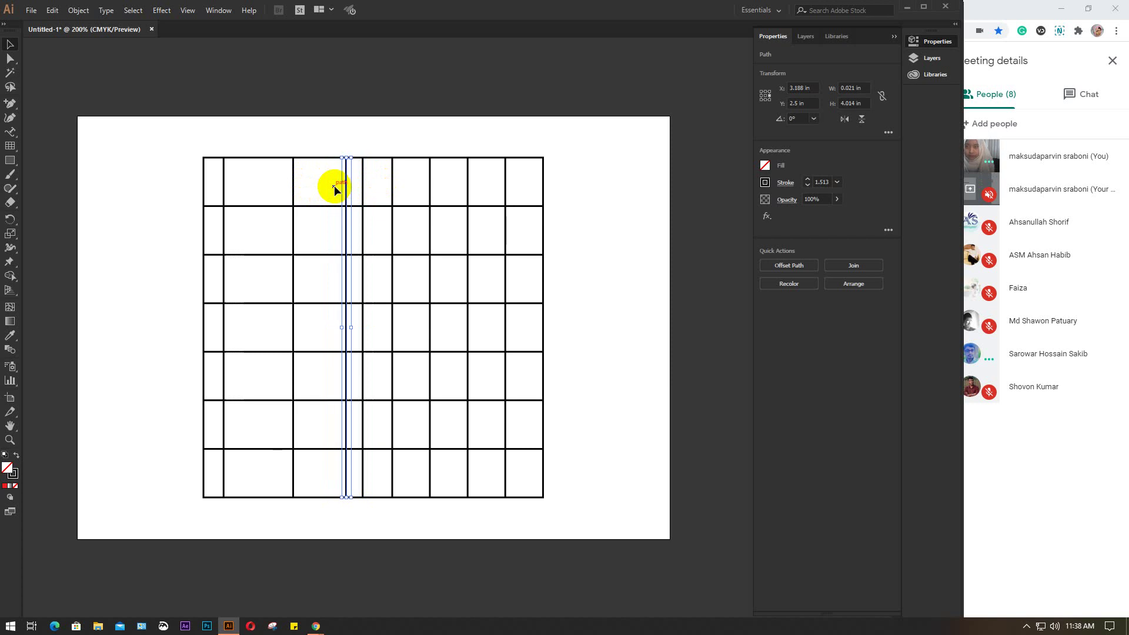
{"action": "key", "text": "Right"}
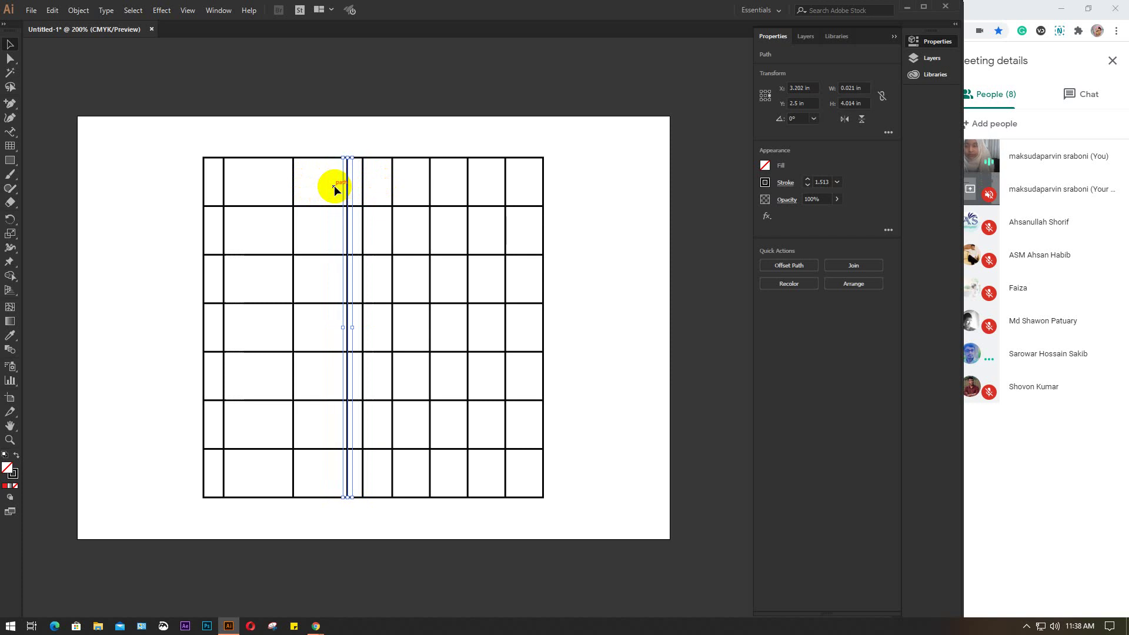
Nudge the second vertical divider further right to an X position of about 2.62 in.
{"action": "left_click", "coordinate": [294, 200]}
{"action": "key", "text": "Right"}
{"action": "key", "text": "Right"}
{"action": "key", "text": "Right"}
{"action": "key", "text": "Right"}
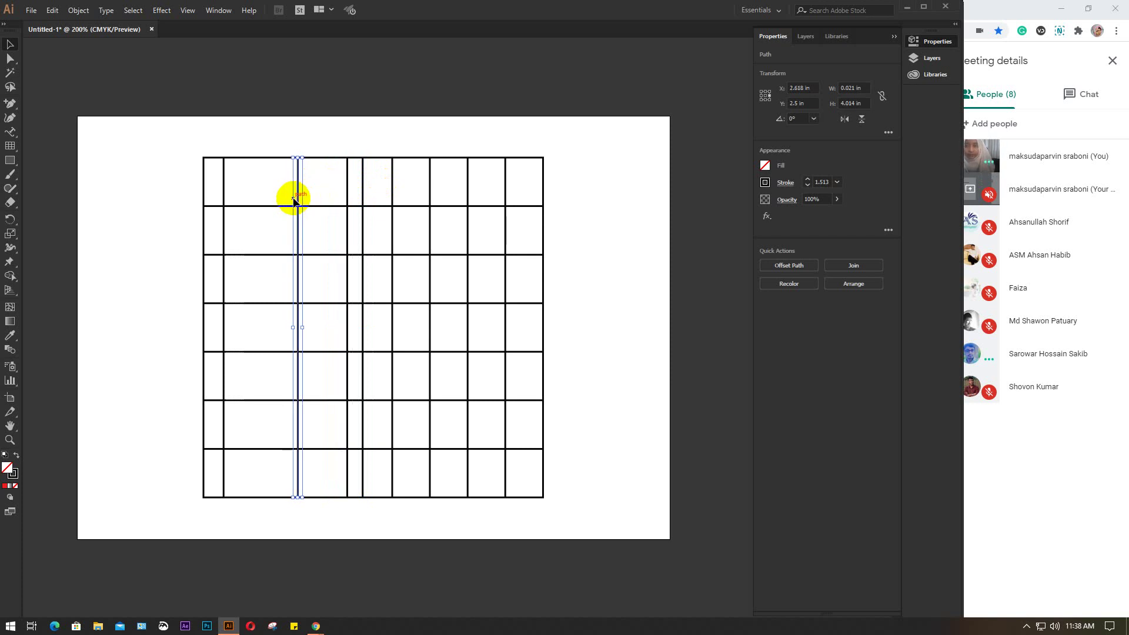
Nudge the last vertical divider right to an X position of about 5.12 in.
{"action": "left_click_drag", "start_coordinate": [356, 179], "coordinate": [484, 192]}
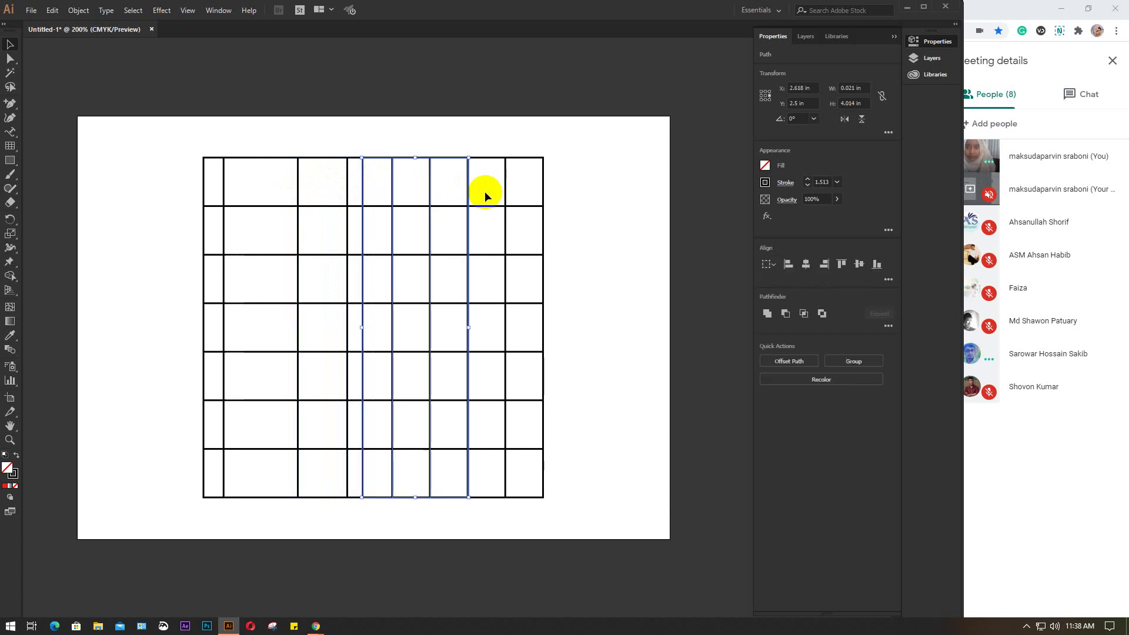
{"action": "left_click", "coordinate": [502, 188]}
{"action": "left_click", "coordinate": [504, 189]}
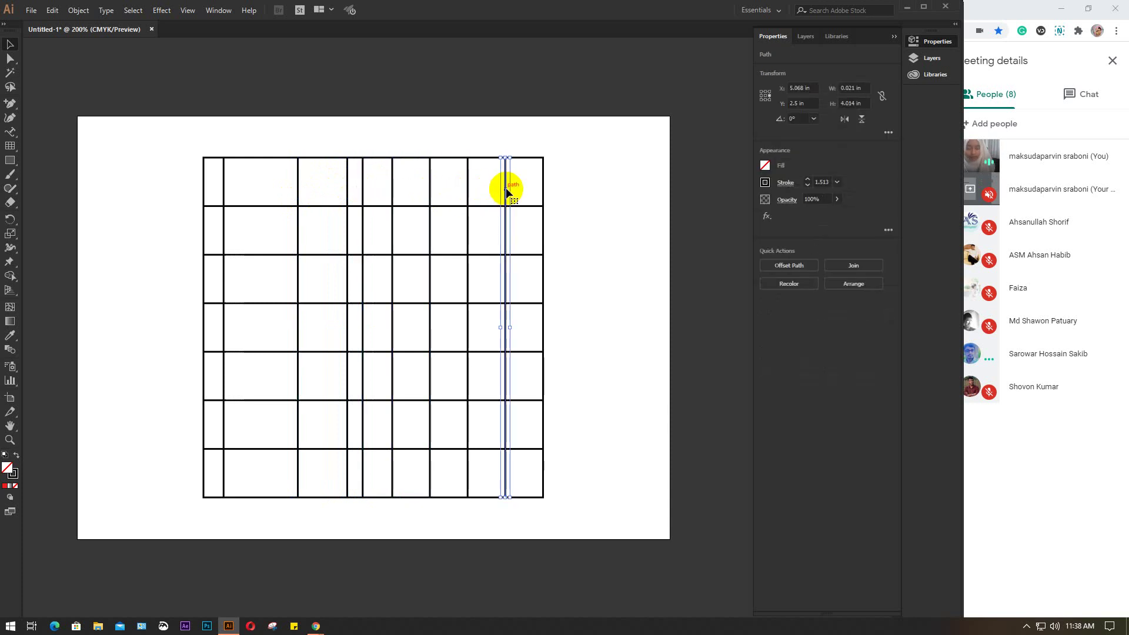
{"action": "key", "text": "Right"}
{"action": "key", "text": "Right"}
{"action": "key", "text": "Right"}
{"action": "key", "text": "Right"}
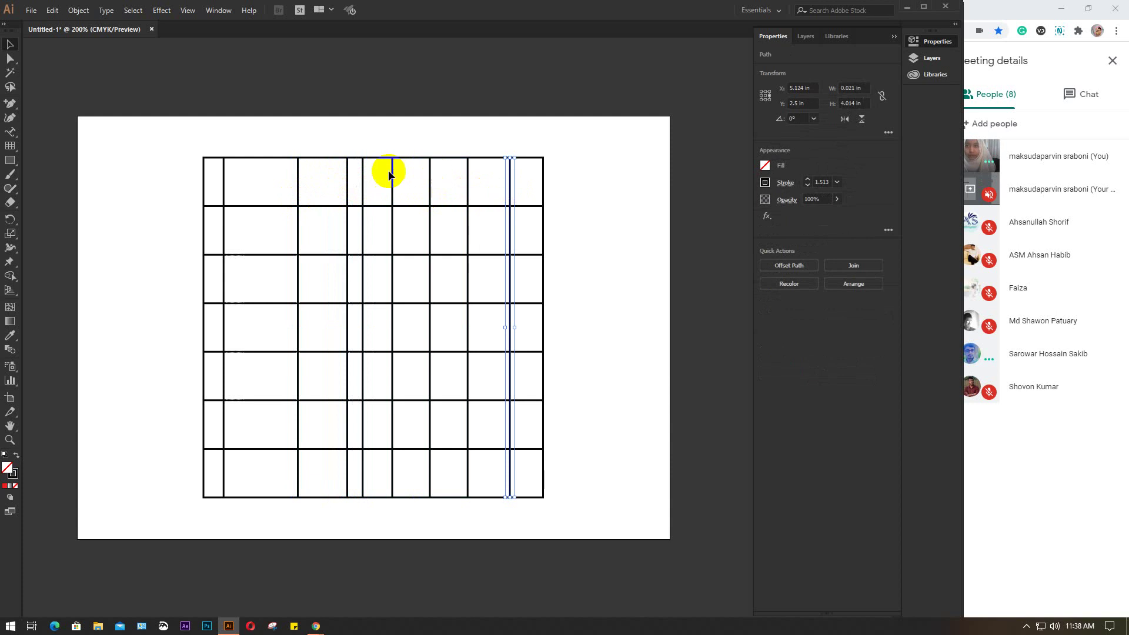
Space the fourth through eighth vertical dividers evenly by distributing their horizontal centers.
{"action": "left_click_drag", "start_coordinate": [354, 180], "coordinate": [512, 191]}
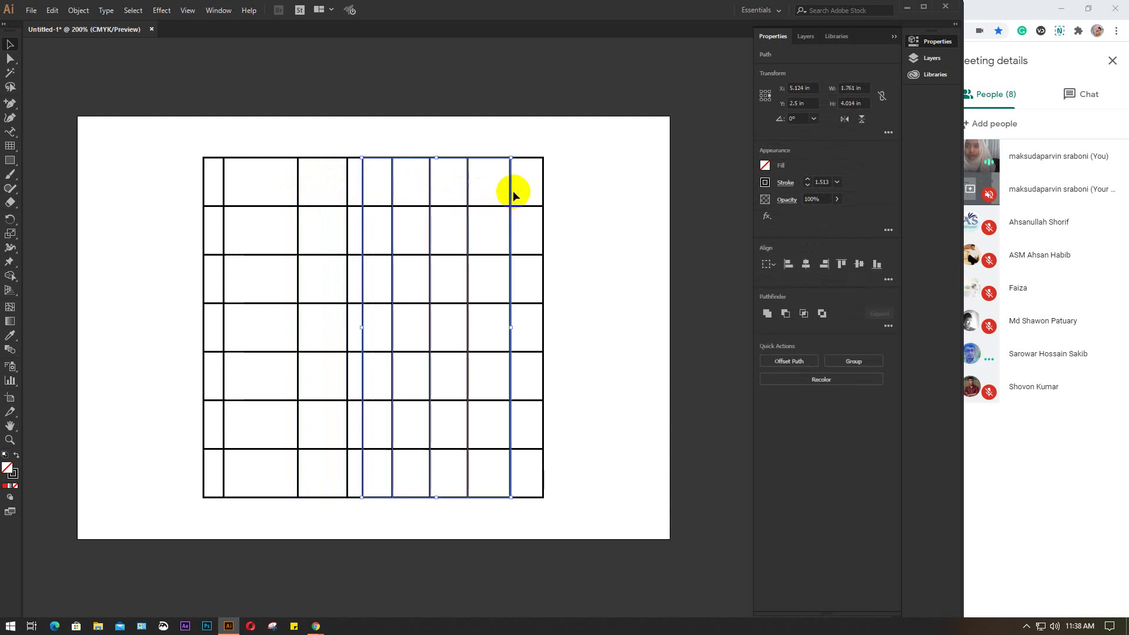
{"action": "left_click", "coordinate": [889, 279]}
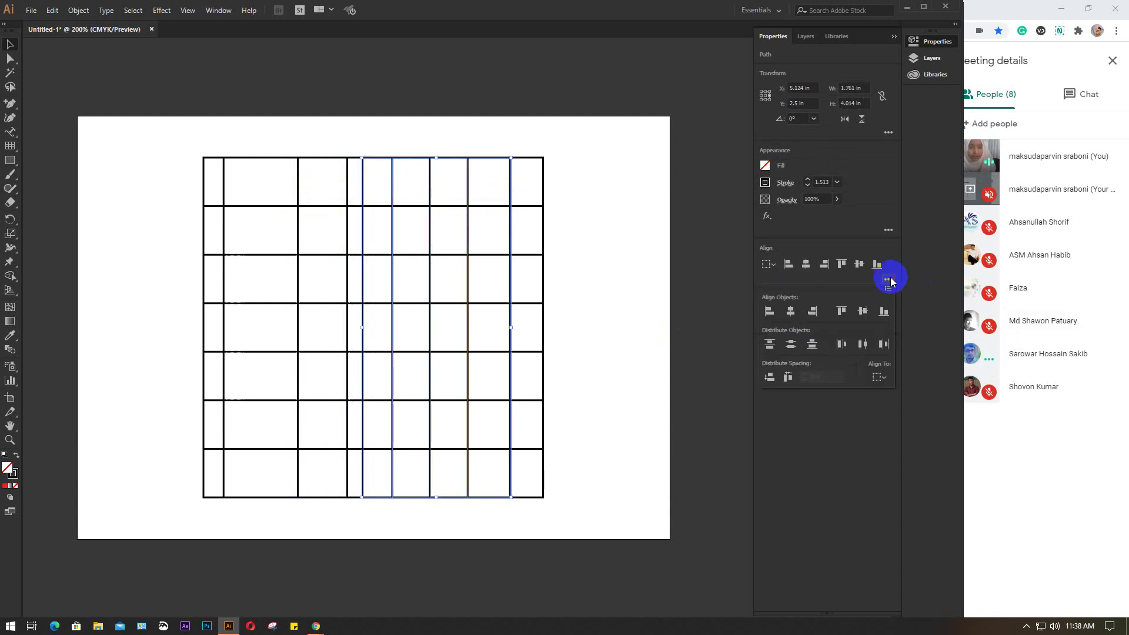
{"action": "left_click", "coordinate": [862, 344]}
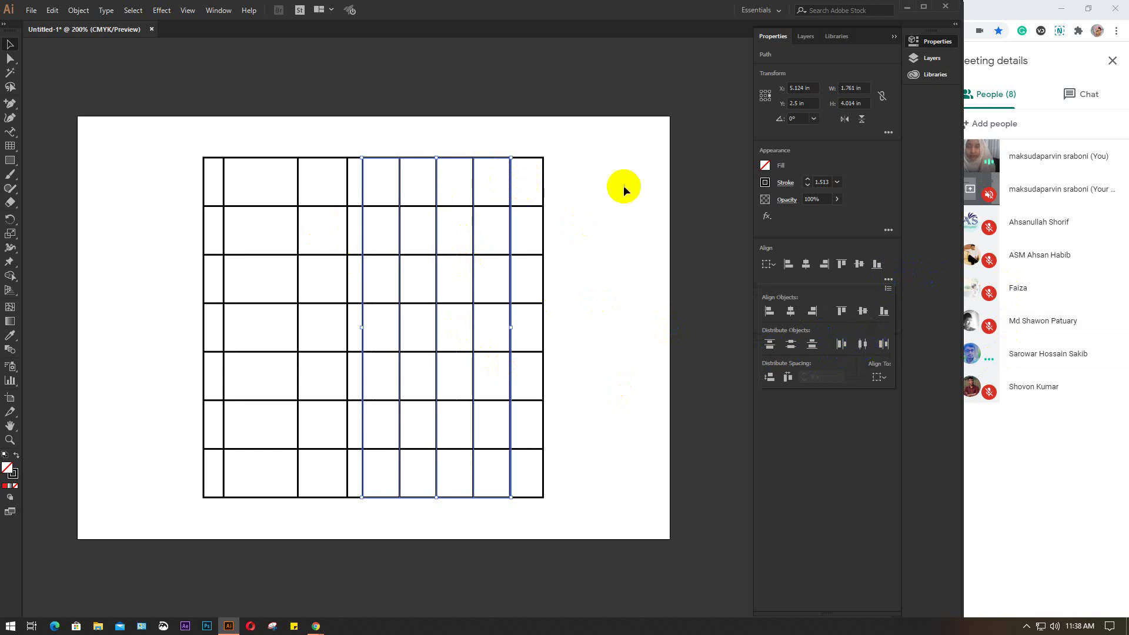
Nudge the five evenly spaced dividers right together to an X position of about 5.19 in, and deselect them.
{"action": "key", "text": "Right"}
{"action": "key", "text": "Right"}
{"action": "key", "text": "Right"}
{"action": "key", "text": "Right"}
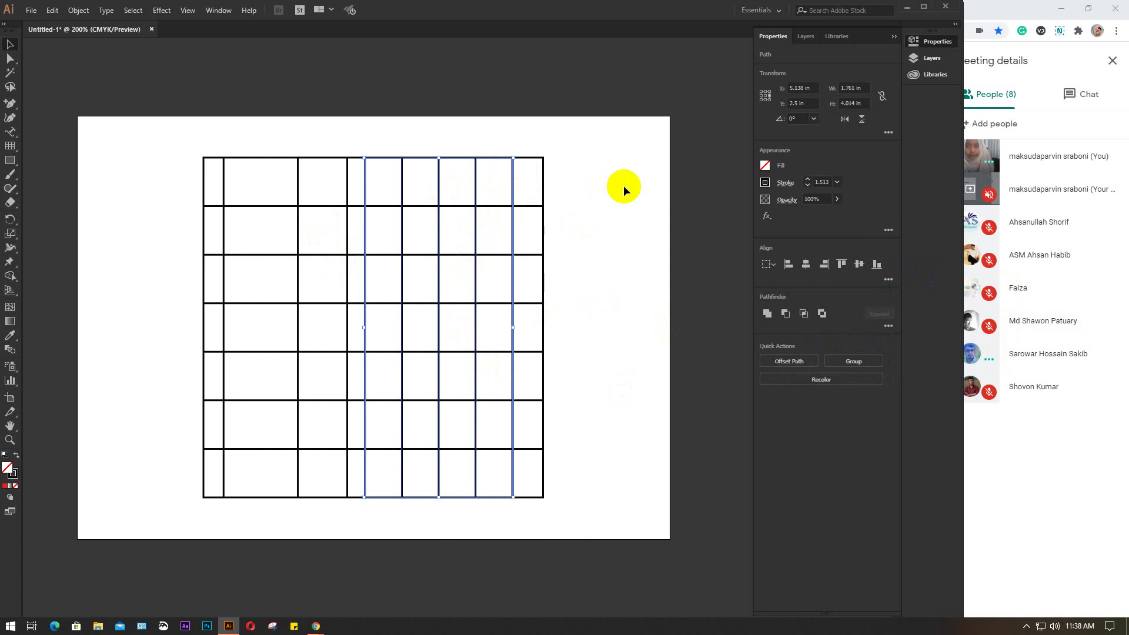
{"action": "key", "text": "Right"}
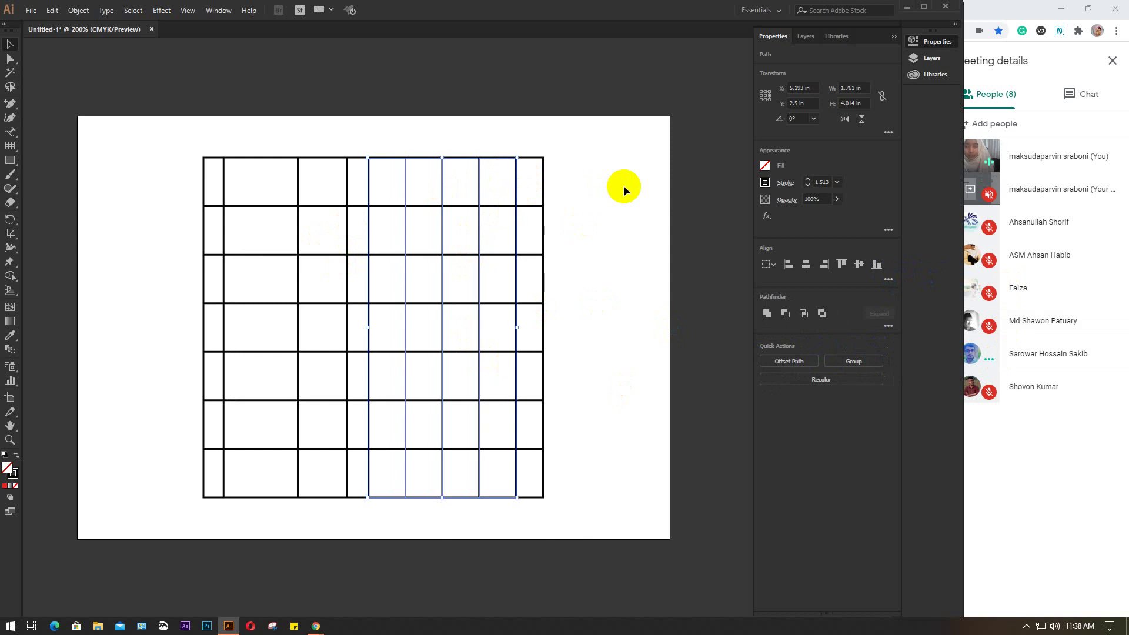
{"action": "left_click", "coordinate": [622, 186]}
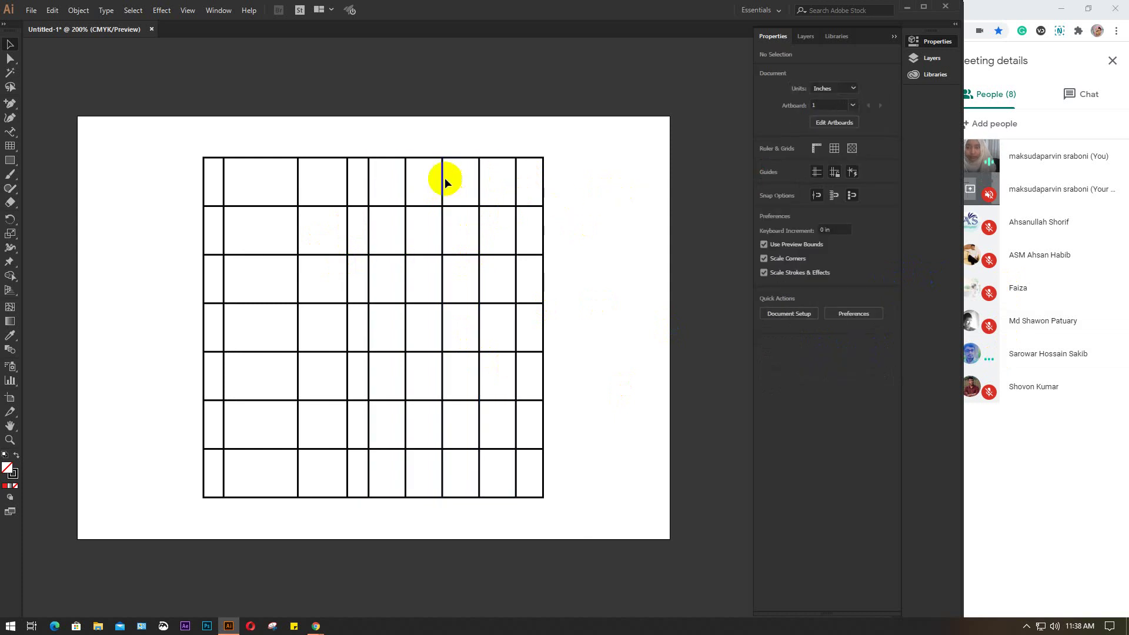
Nudge the fourth vertical divider right to an X position of about 3.54 in, and clear the selection.
{"action": "left_click", "coordinate": [368, 186]}
{"action": "key", "text": "Right"}
{"action": "key", "text": "Right"}
{"action": "key", "text": "Right"}
{"action": "key", "text": "Right"}
{"action": "key", "text": "Right"}
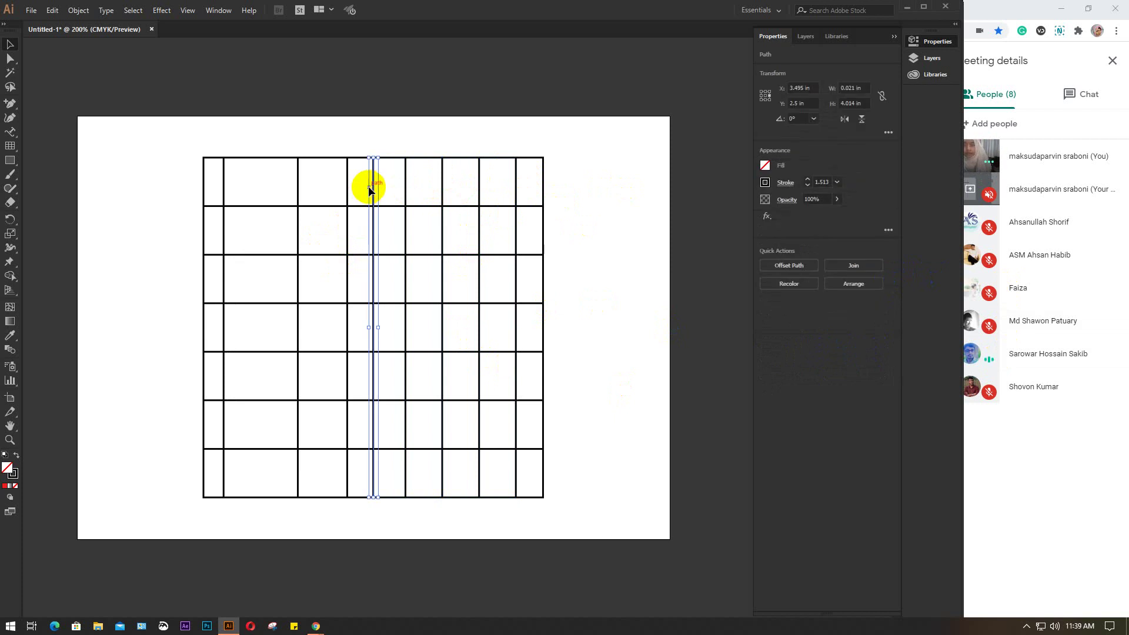
{"action": "key", "text": "Right"}
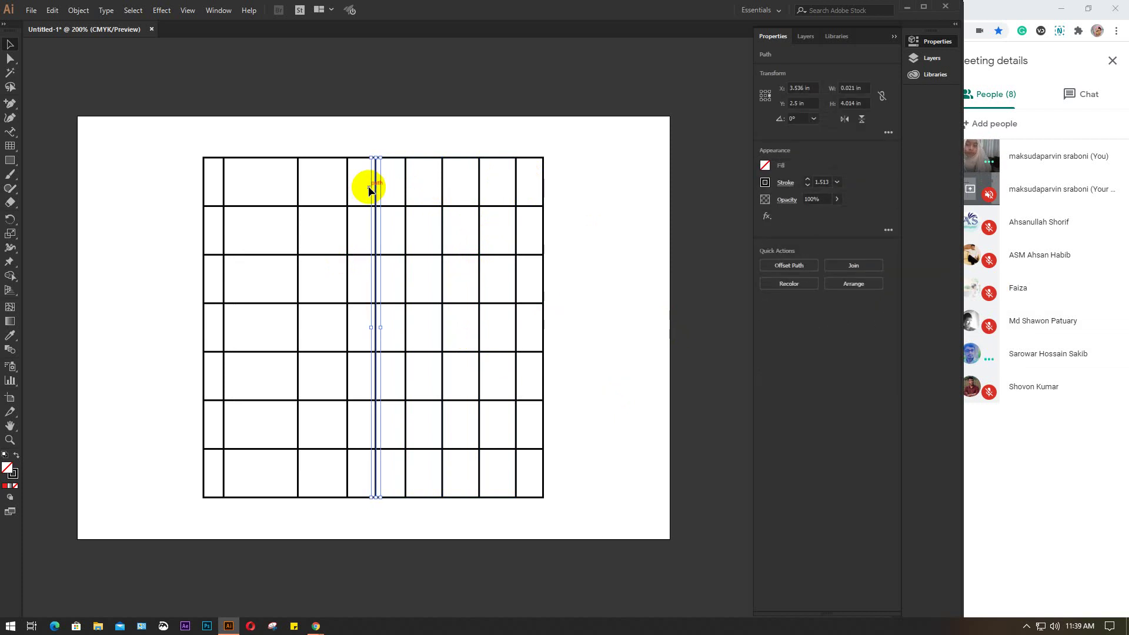
{"action": "left_click", "coordinate": [267, 124]}
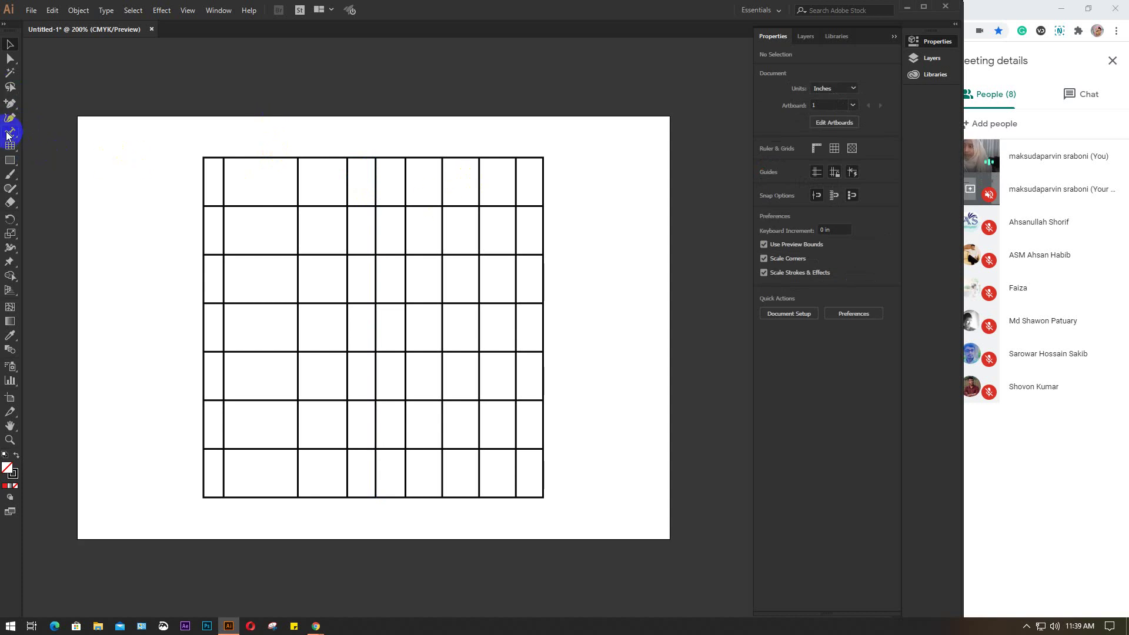
Draw a line across the third column's header cell and a vertical line about 3.69 in long from its middle to the table's bottom edge.
{"action": "left_click_drag", "start_coordinate": [9, 145], "coordinate": [73, 146]}
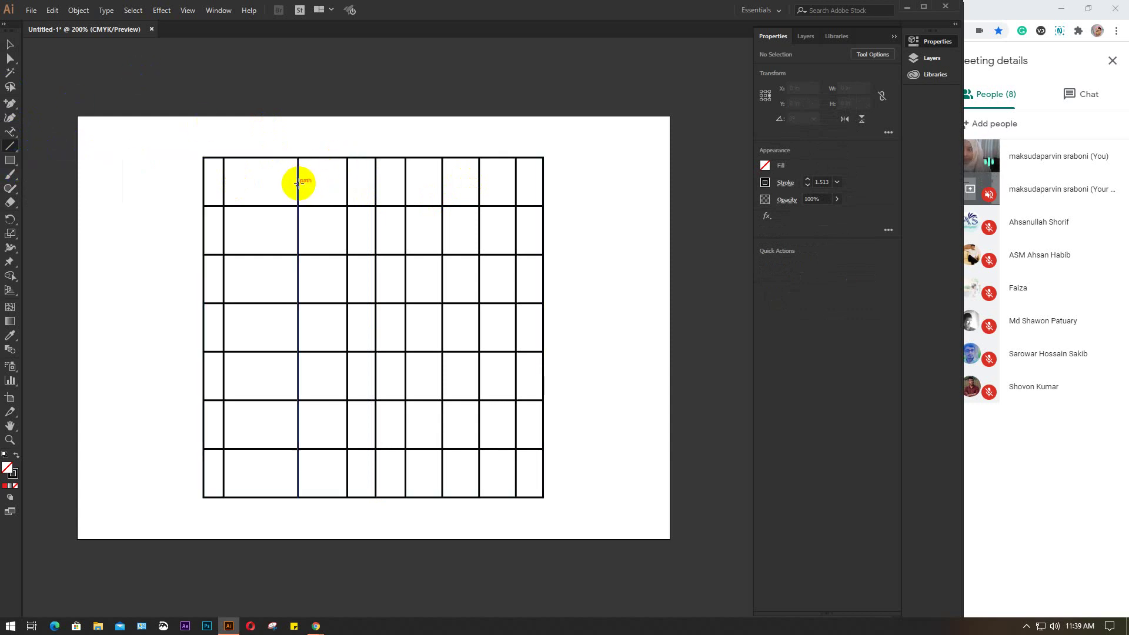
{"action": "mouse_move", "coordinate": [321, 183]}
{"action": "left_mouse_down"}
{"action": "mouse_move", "coordinate": [347, 187]}
{"action": "mouse_move", "coordinate": [322, 184]}
{"action": "left_mouse_up"}
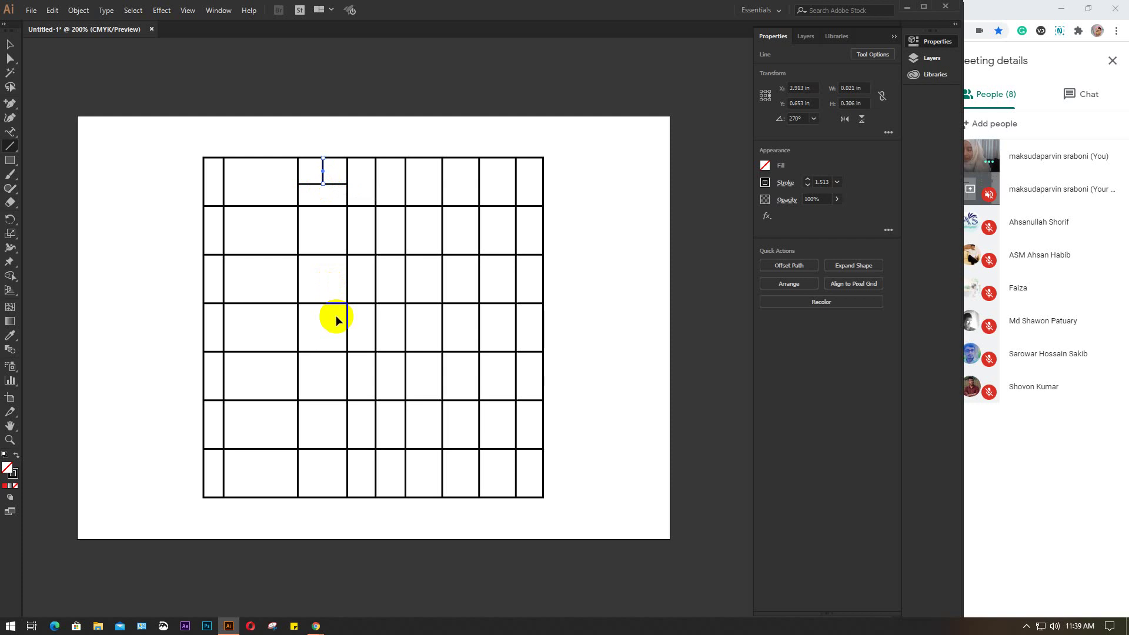
{"action": "key", "text": "ctrl+z"}
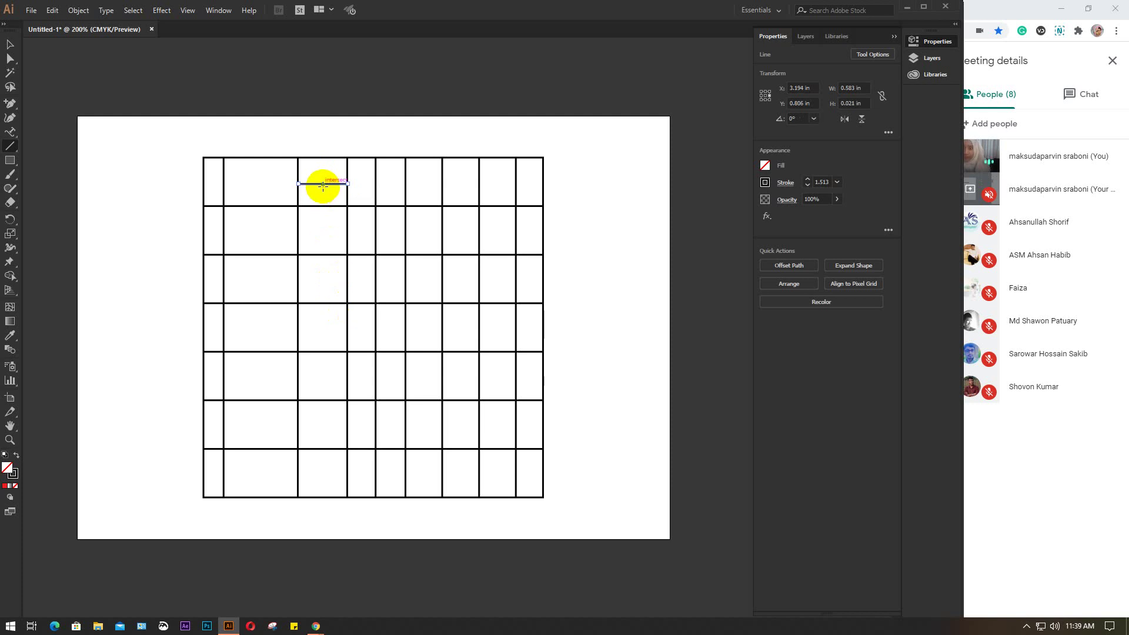
{"action": "left_click_drag", "start_coordinate": [323, 186], "coordinate": [323, 496]}
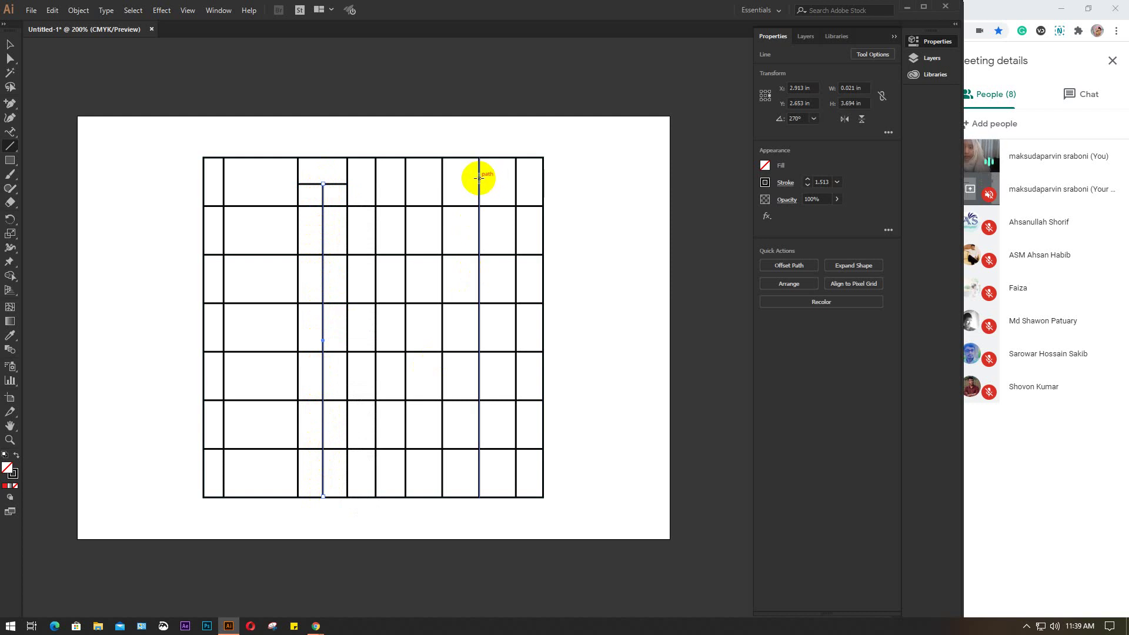
Draw a line across the eighth column's header cell, split the column below it with a vertical line about 3.76 in long, and deselect.
{"action": "left_click_drag", "start_coordinate": [479, 178], "coordinate": [496, 495]}
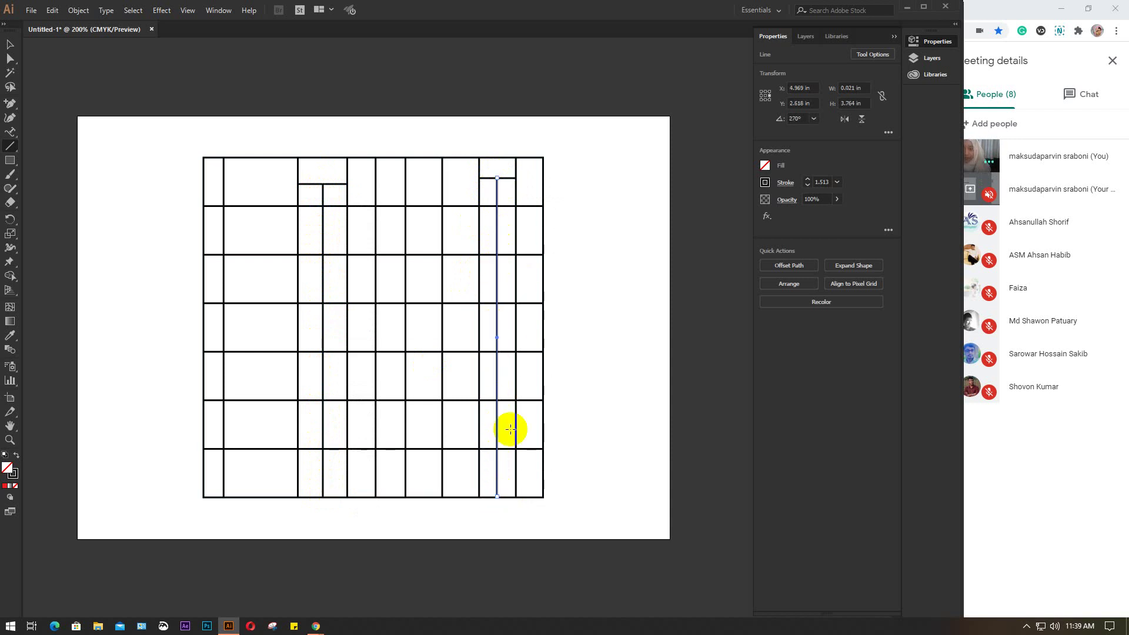
{"action": "key", "text": "v"}
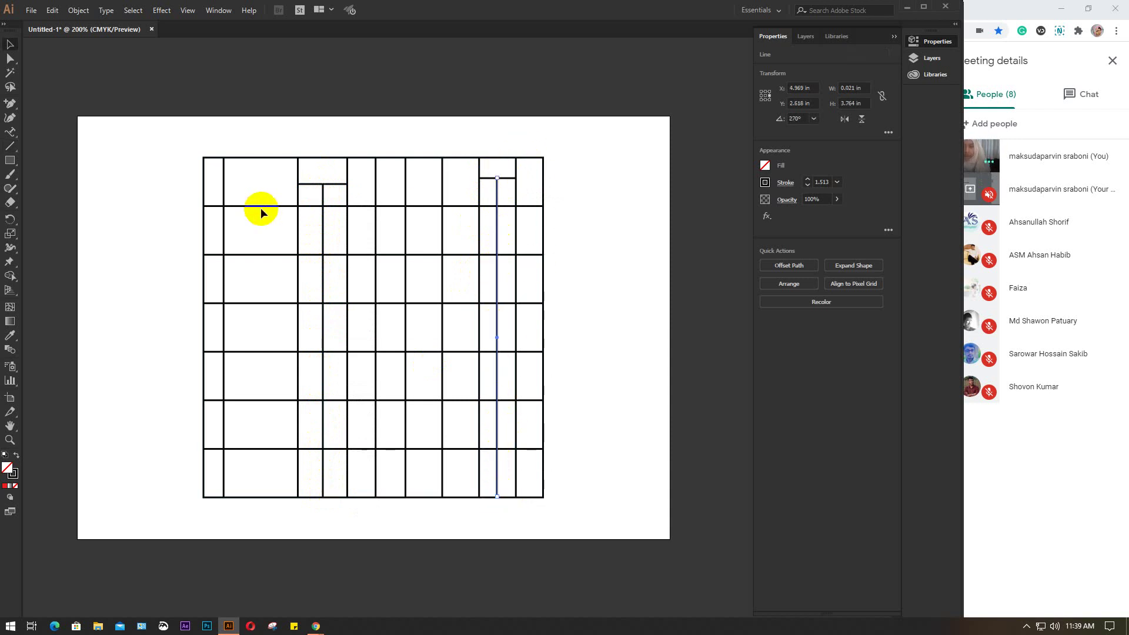
{"action": "left_click", "coordinate": [365, 76]}
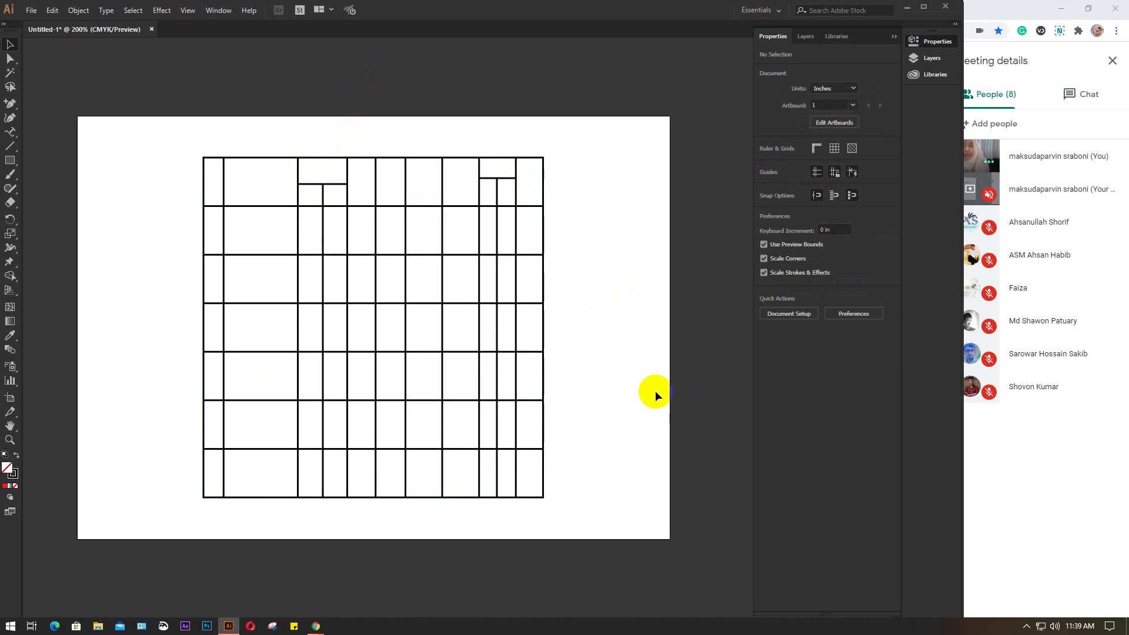
Fill the table's outer frame with light gray after trying lime and orange swatches, and clear the selection.
{"action": "left_click", "coordinate": [297, 167]}
{"action": "left_click", "coordinate": [263, 158]}
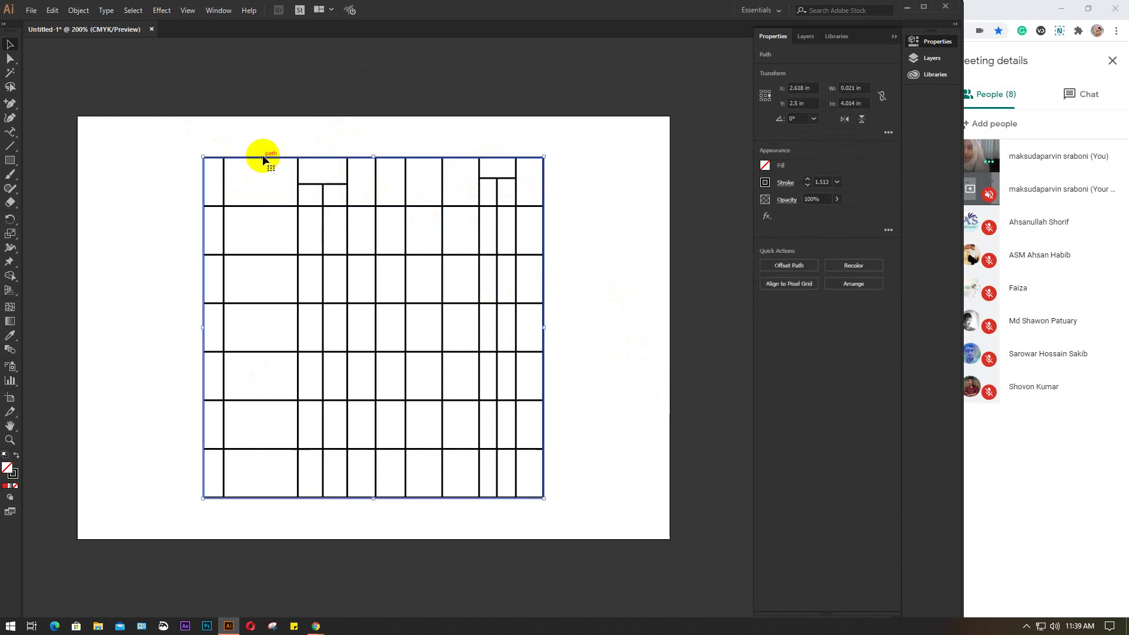
{"action": "left_click", "coordinate": [764, 165]}
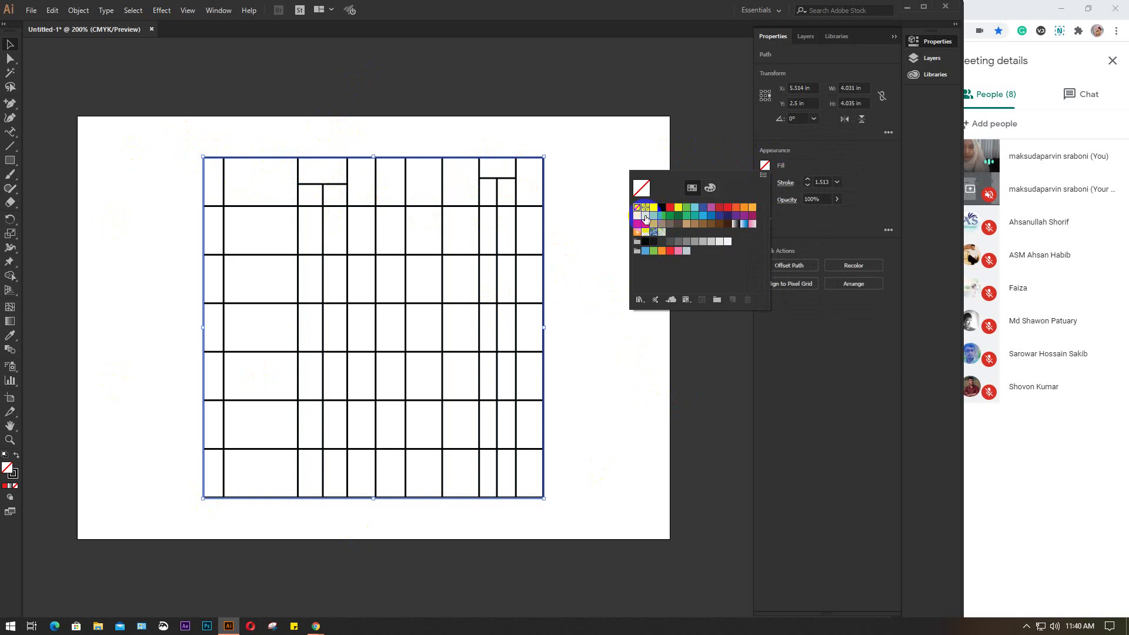
{"action": "left_click", "coordinate": [645, 215]}
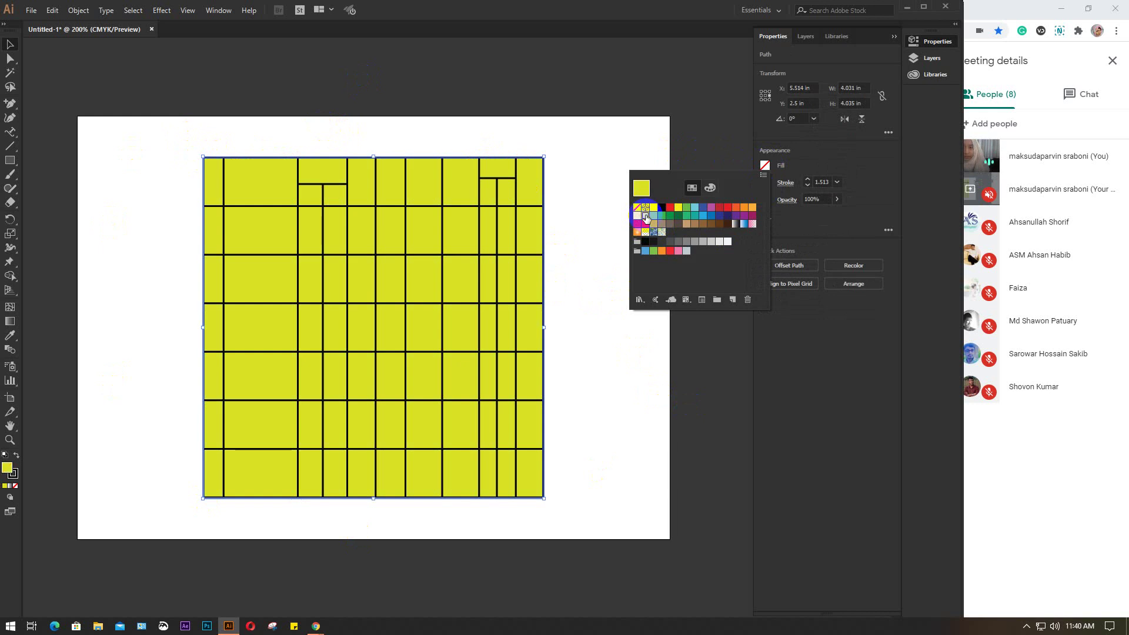
{"action": "left_click", "coordinate": [752, 207]}
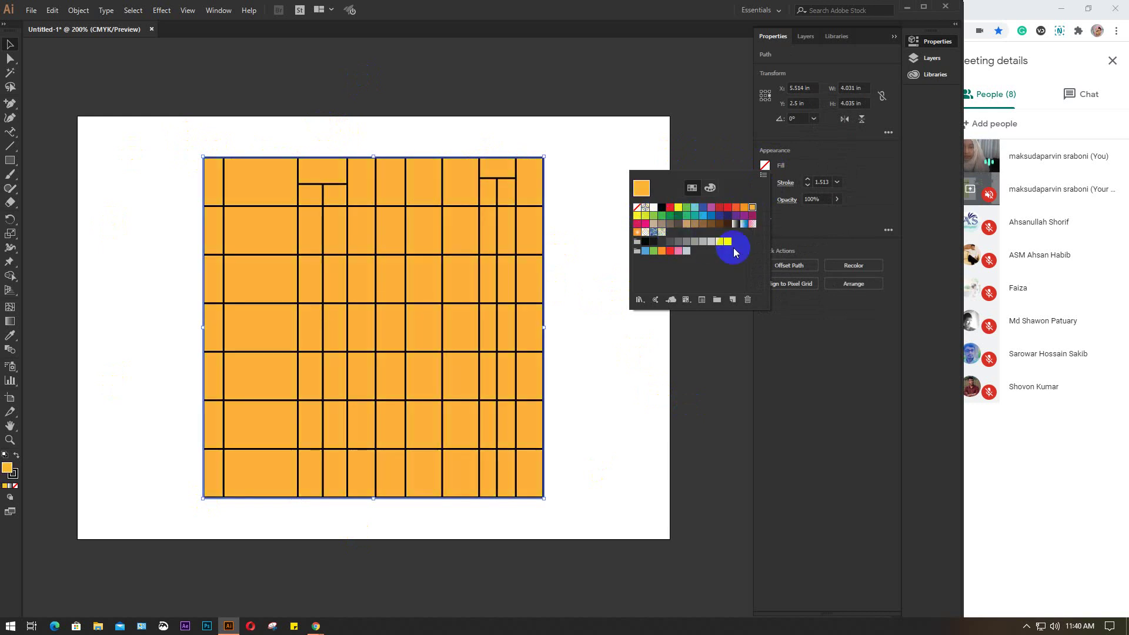
{"action": "left_click", "coordinate": [702, 241]}
{"action": "left_click", "coordinate": [713, 241]}
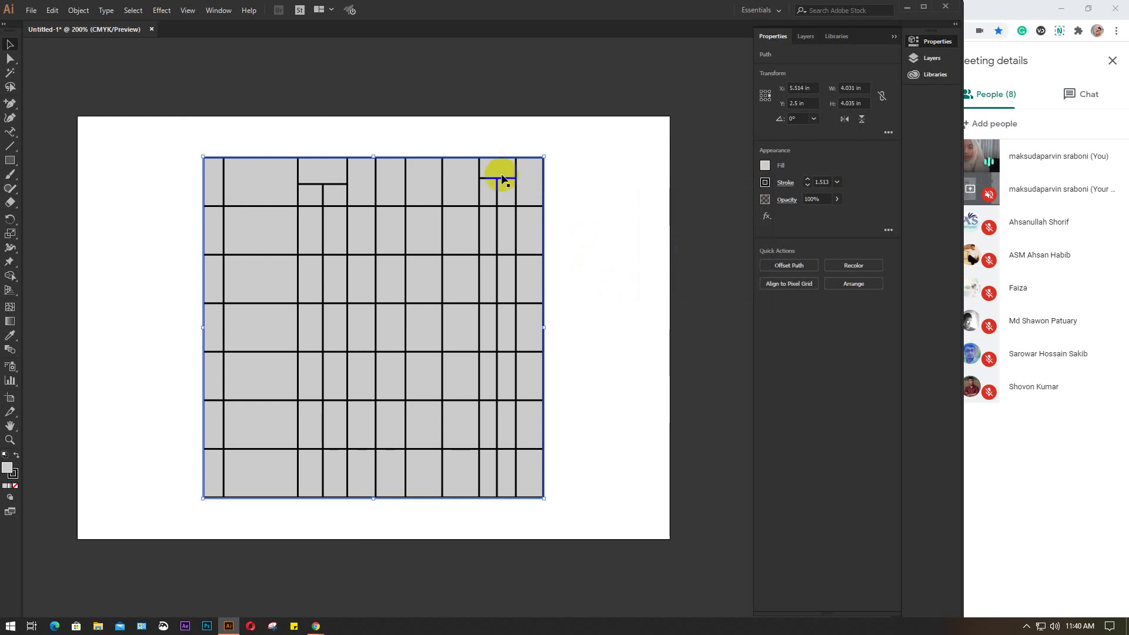
{"action": "left_click", "coordinate": [605, 189]}
Group all the table's lines and frame, and move the group down to a Y position of about 2.54 in.
{"action": "left_click_drag", "start_coordinate": [182, 147], "coordinate": [583, 523]}
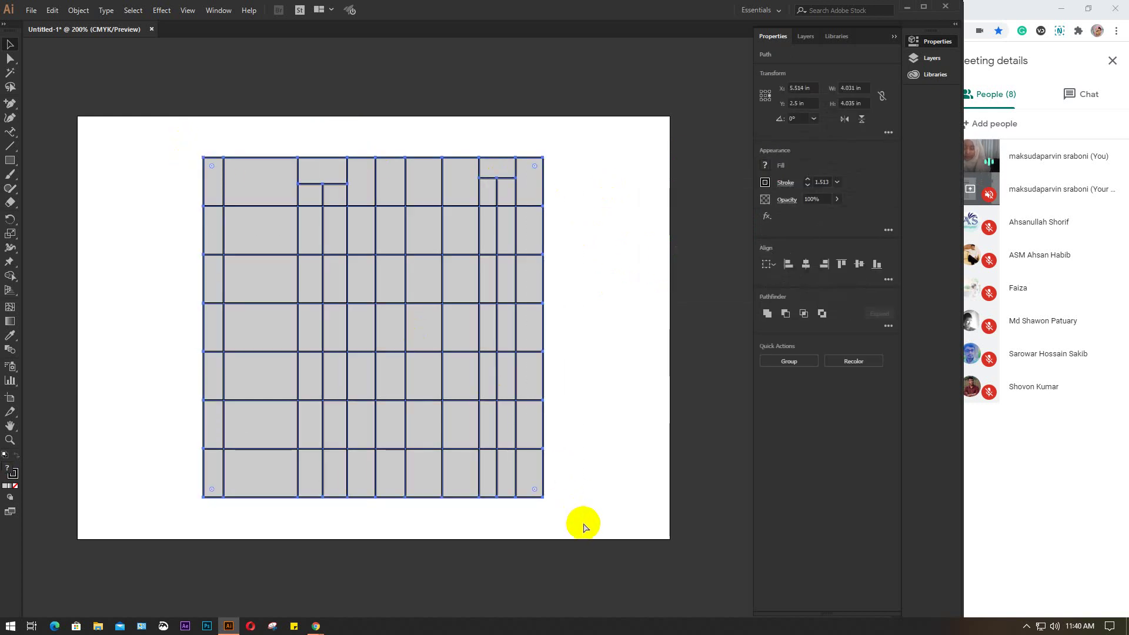
{"action": "key", "text": "ctrl+g"}
{"action": "left_click", "coordinate": [568, 301]}
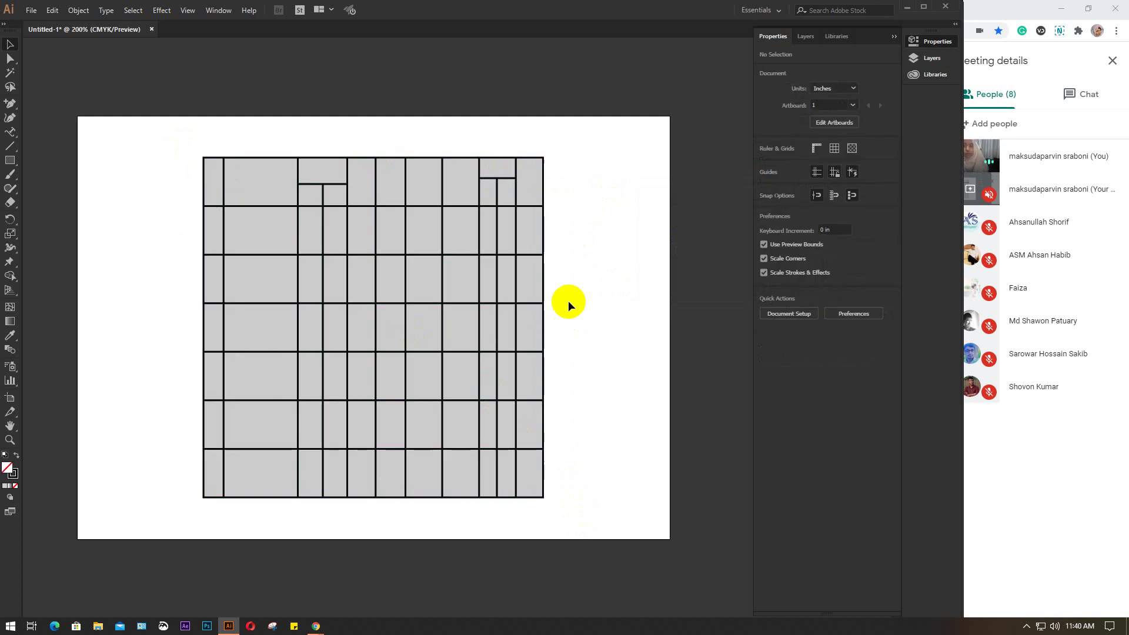
{"action": "left_click", "coordinate": [446, 284]}
{"action": "left_click_drag", "start_coordinate": [447, 283], "coordinate": [443, 320]}
{"action": "left_click", "coordinate": [576, 285]}
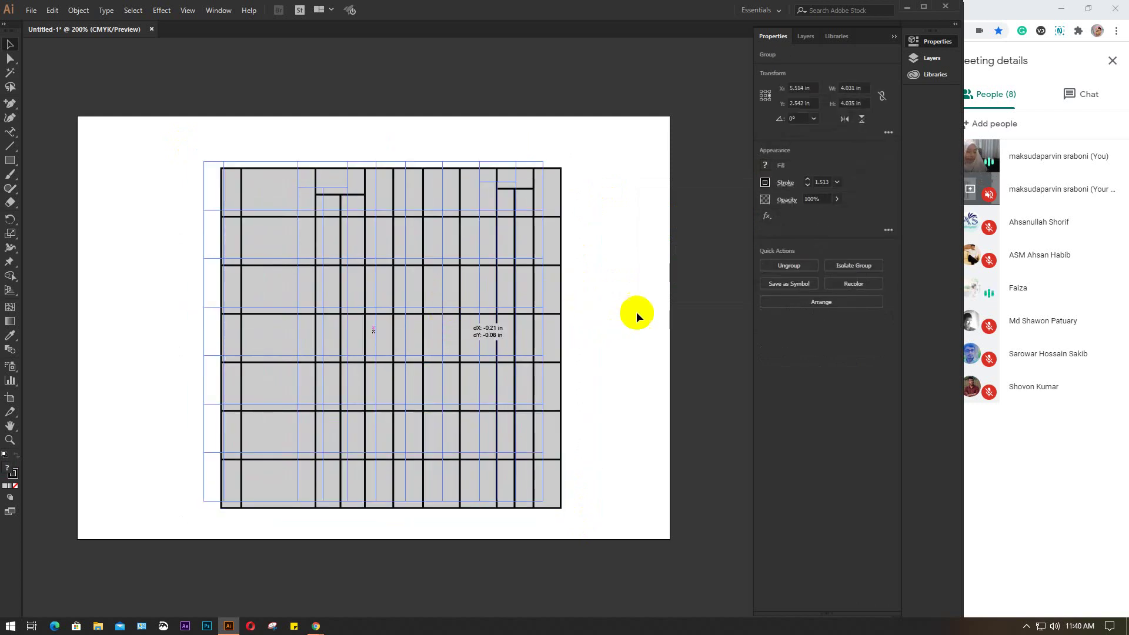
{"action": "left_click", "coordinate": [599, 306]}
Ungroup the table into separate lines and clear the selection.
{"action": "left_click", "coordinate": [483, 268]}
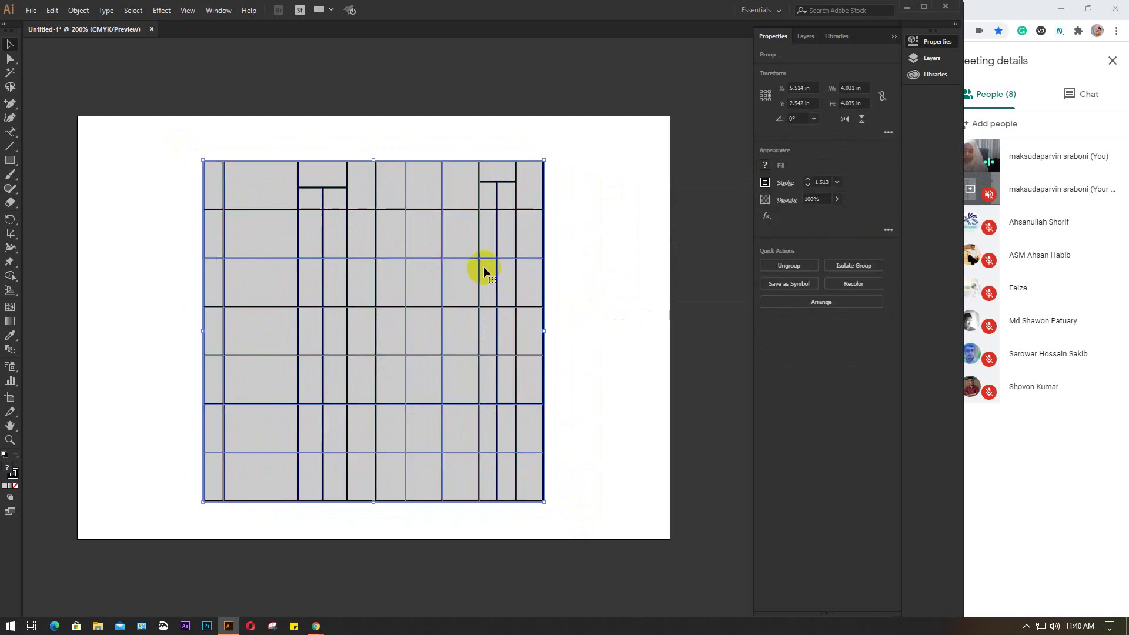
{"action": "key", "text": "a"}
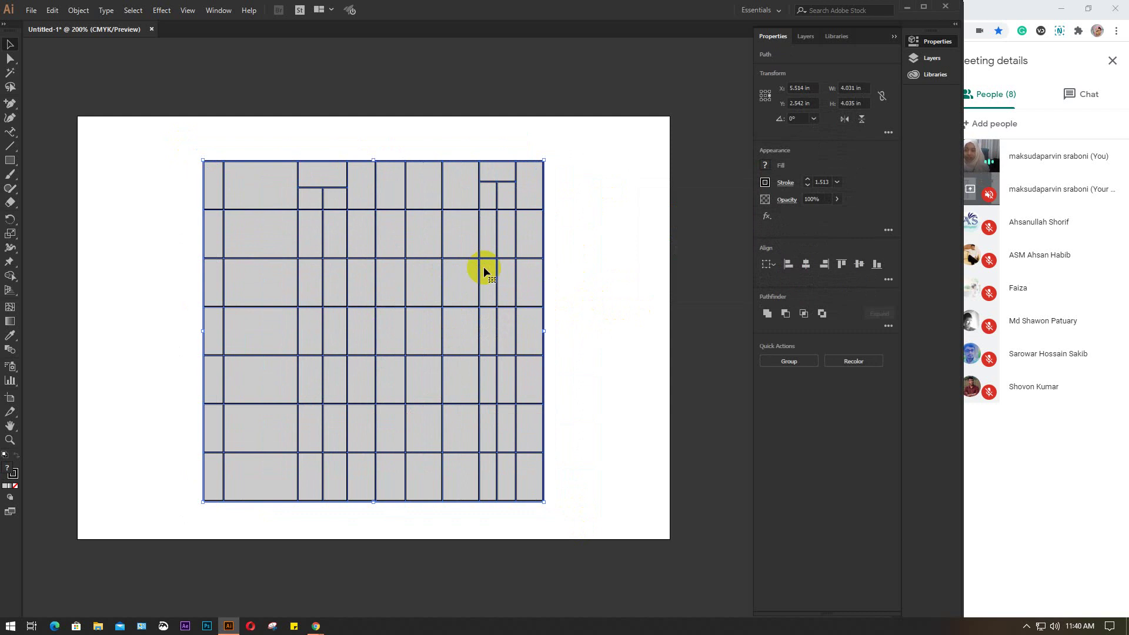
{"action": "left_click", "coordinate": [623, 281]}
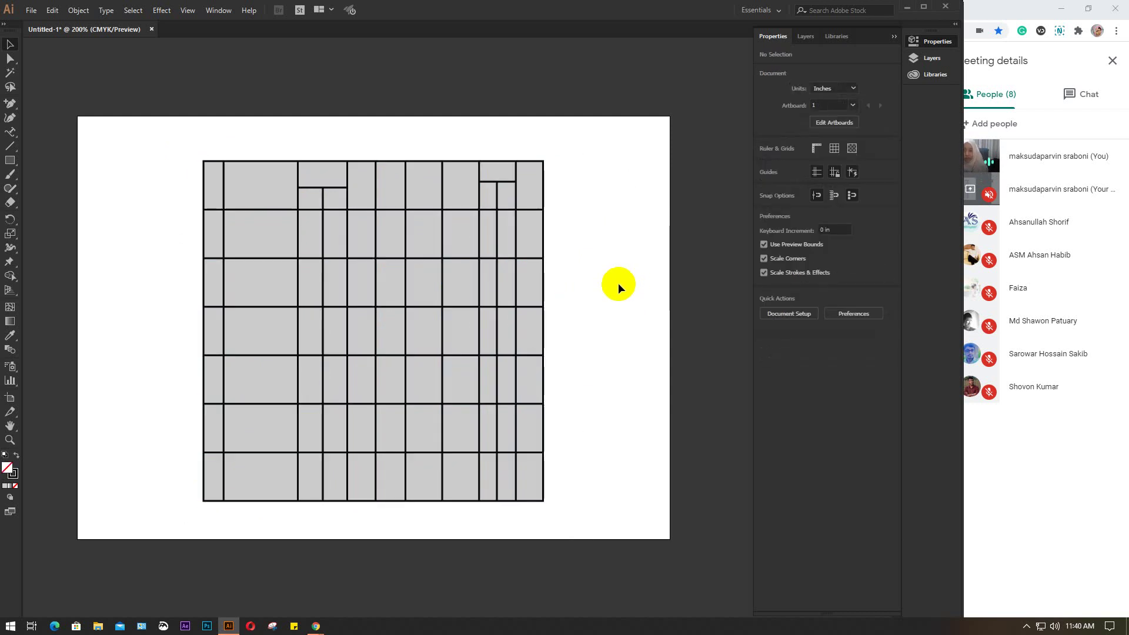
Shift the second vertical divider and the third column's split line left, and move the first, second and fourth horizontal dividers down.
{"action": "left_click", "coordinate": [296, 241]}
{"action": "left_click_drag", "start_coordinate": [297, 241], "coordinate": [299, 284]}
{"action": "left_click_drag", "start_coordinate": [295, 211], "coordinate": [294, 246]}
{"action": "mouse_move", "coordinate": [301, 355]}
{"action": "left_mouse_down"}
{"action": "mouse_move", "coordinate": [296, 392]}
{"action": "mouse_move", "coordinate": [302, 356]}
{"action": "left_mouse_up"}
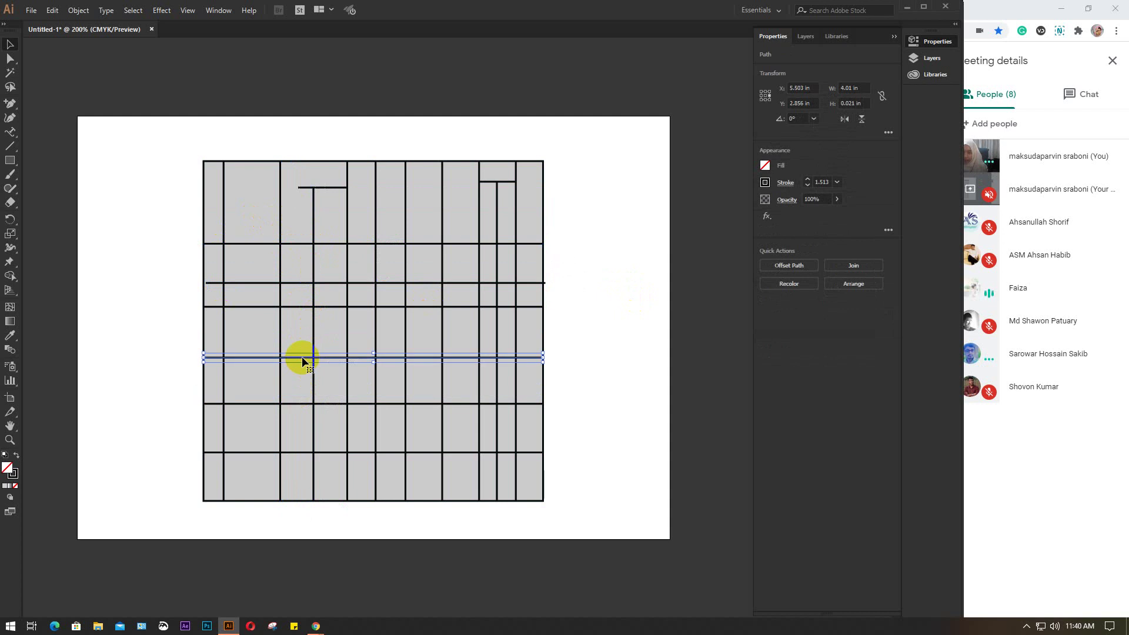
{"action": "left_click", "coordinate": [132, 186]}
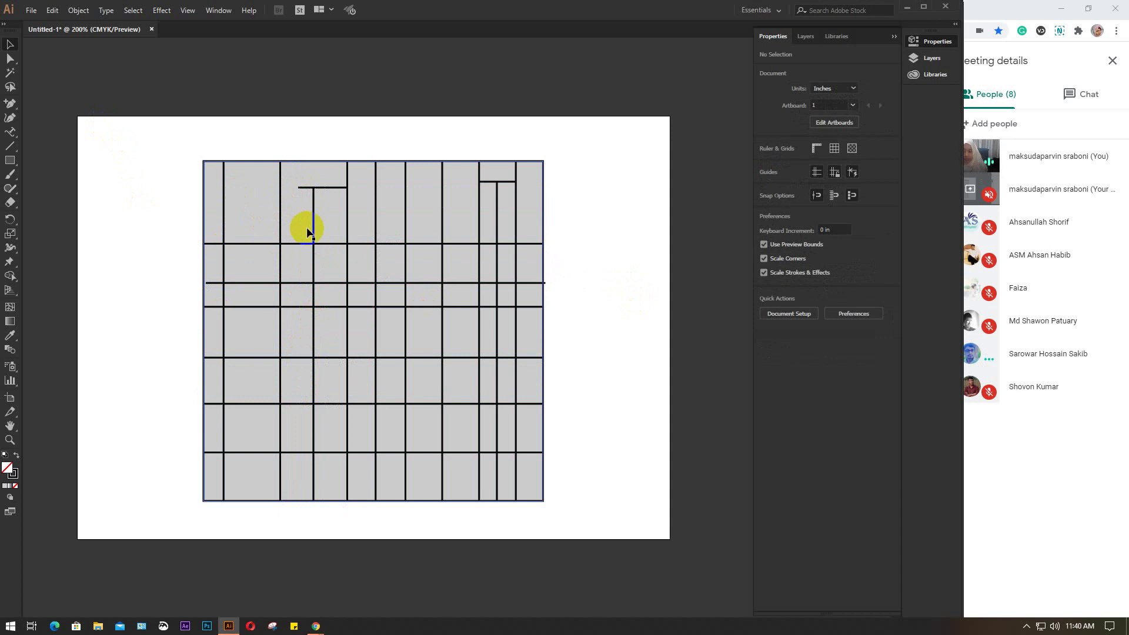
Move the second vertical divider right to meet the end of the third column's short header line.
{"action": "left_click", "coordinate": [280, 213]}
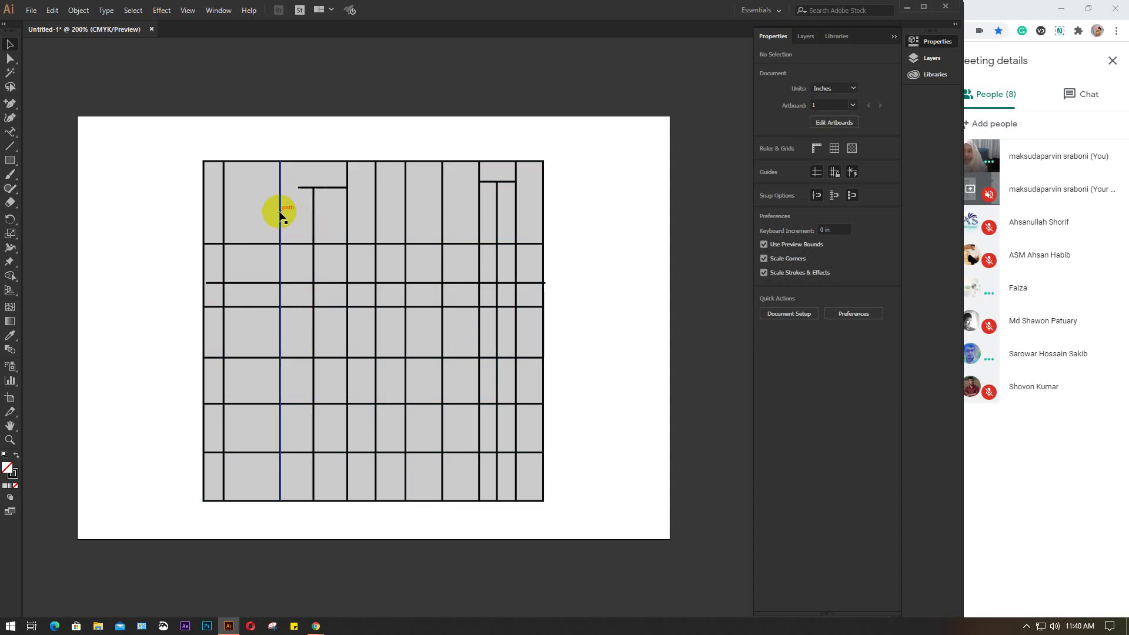
{"action": "left_click_drag", "start_coordinate": [280, 212], "coordinate": [299, 215]}
{"action": "left_click_drag", "start_coordinate": [174, 191], "coordinate": [238, 187]}
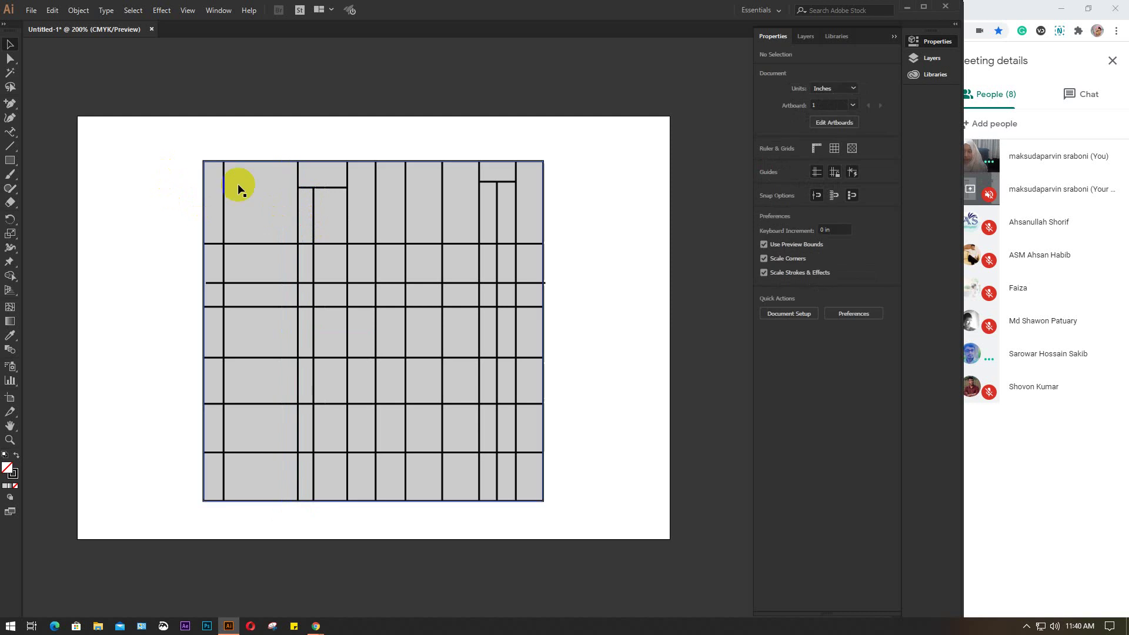
Draw a rectangle about 0.90 by 0.98 in over the second column's header cell and fill it with red.
{"action": "scroll", "coordinate": [281, 191], "scroll_direction": "up", "scroll_amount": 2}
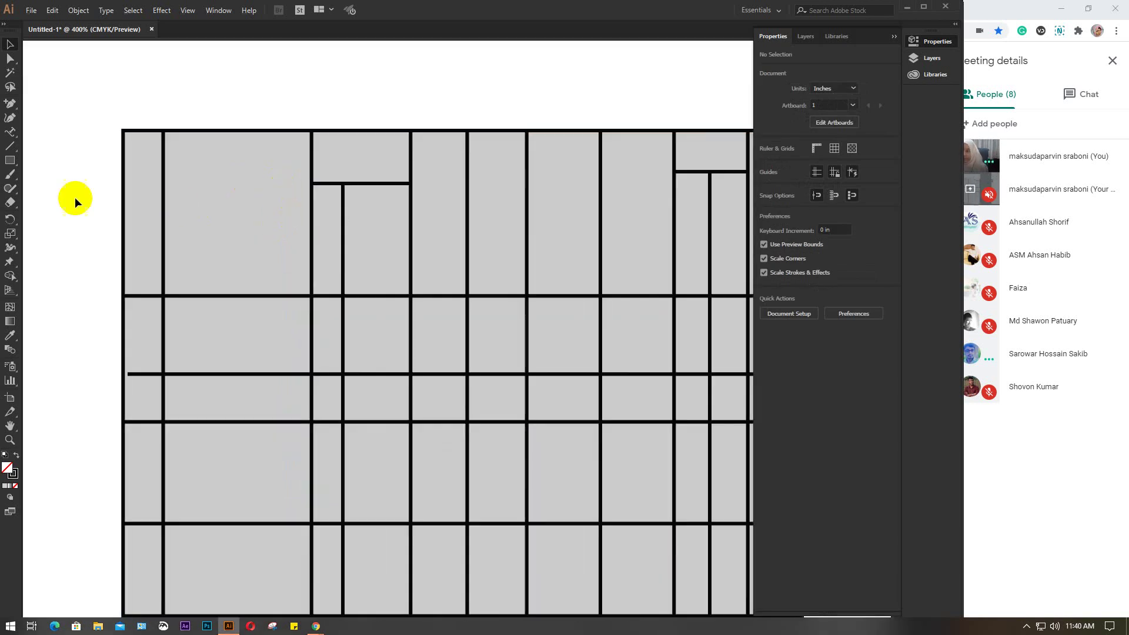
{"action": "left_click", "coordinate": [10, 163]}
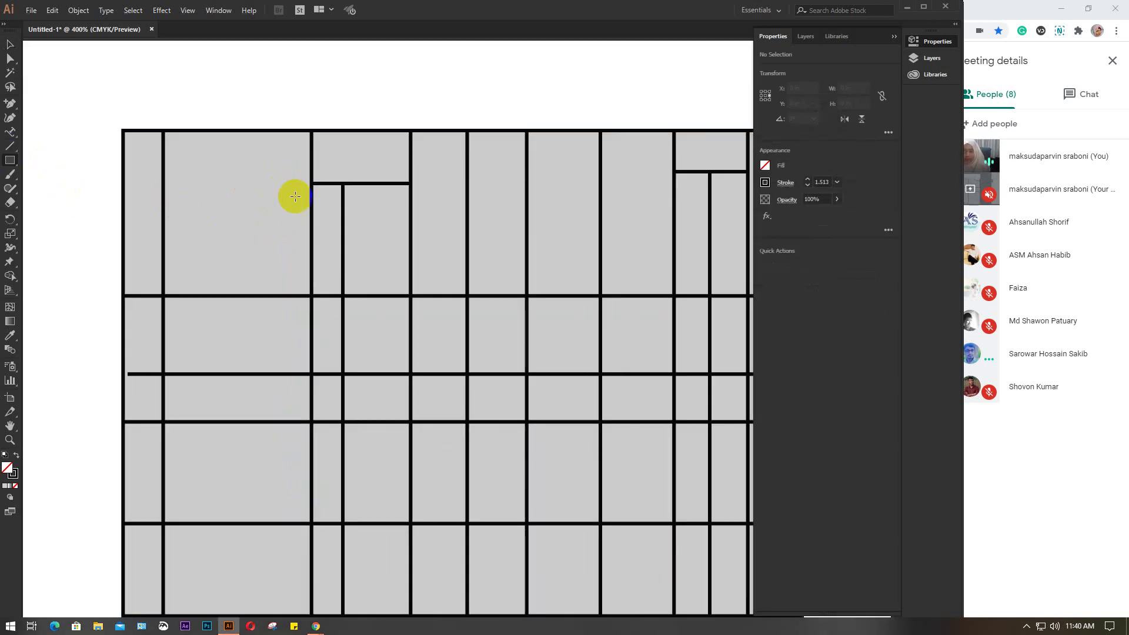
{"action": "left_click_drag", "start_coordinate": [164, 130], "coordinate": [312, 294]}
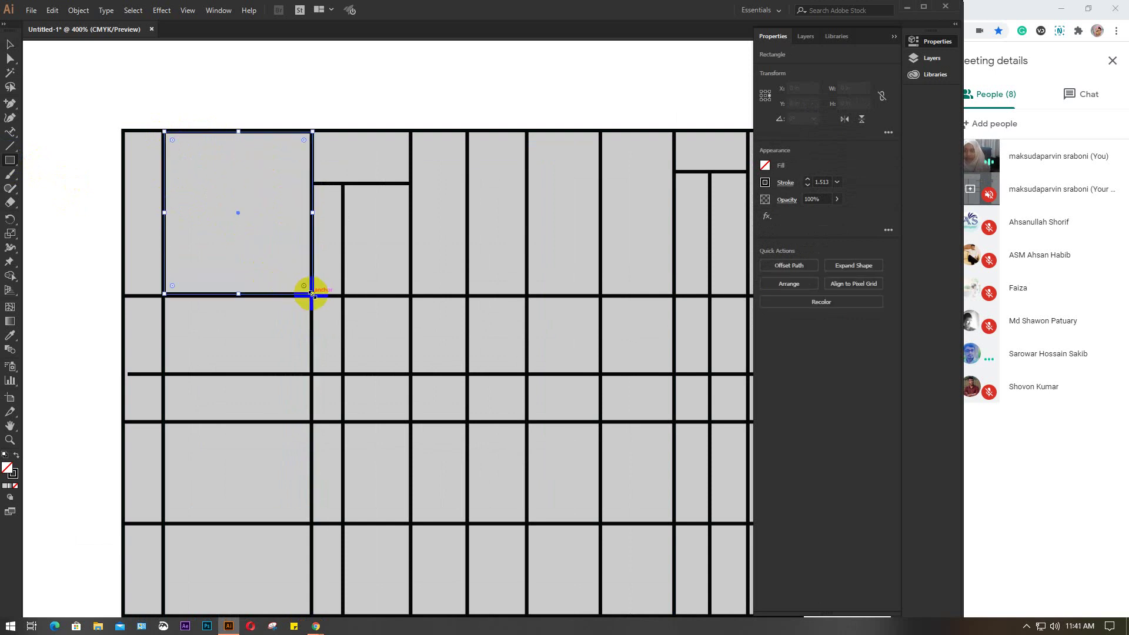
{"action": "left_click", "coordinate": [764, 165]}
{"action": "left_click", "coordinate": [727, 207]}
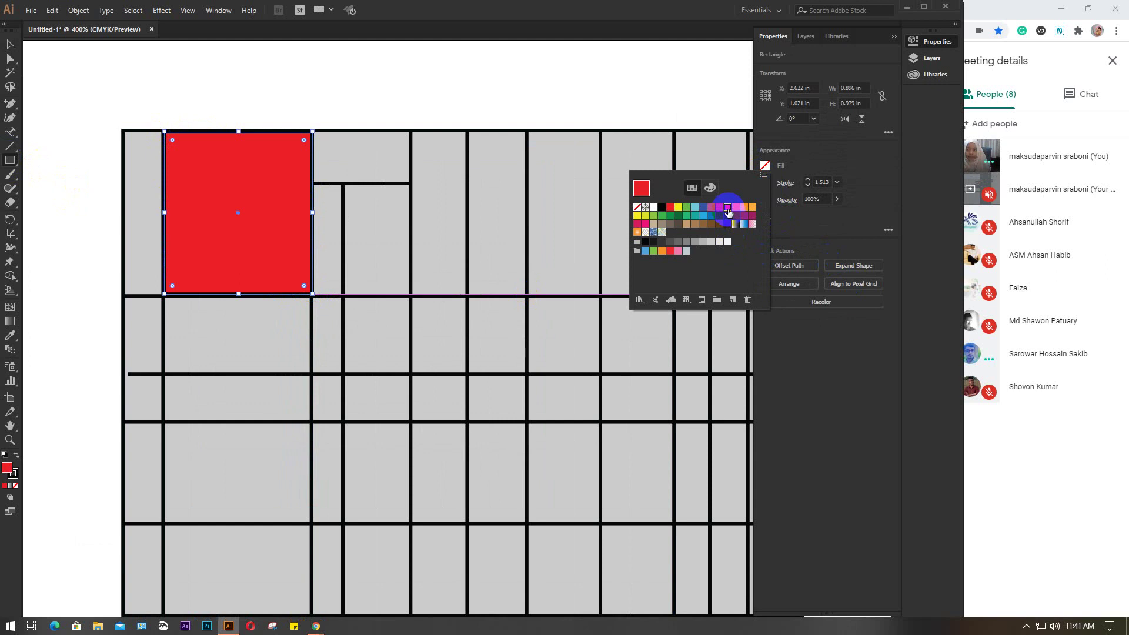
{"action": "left_click", "coordinate": [817, 374]}
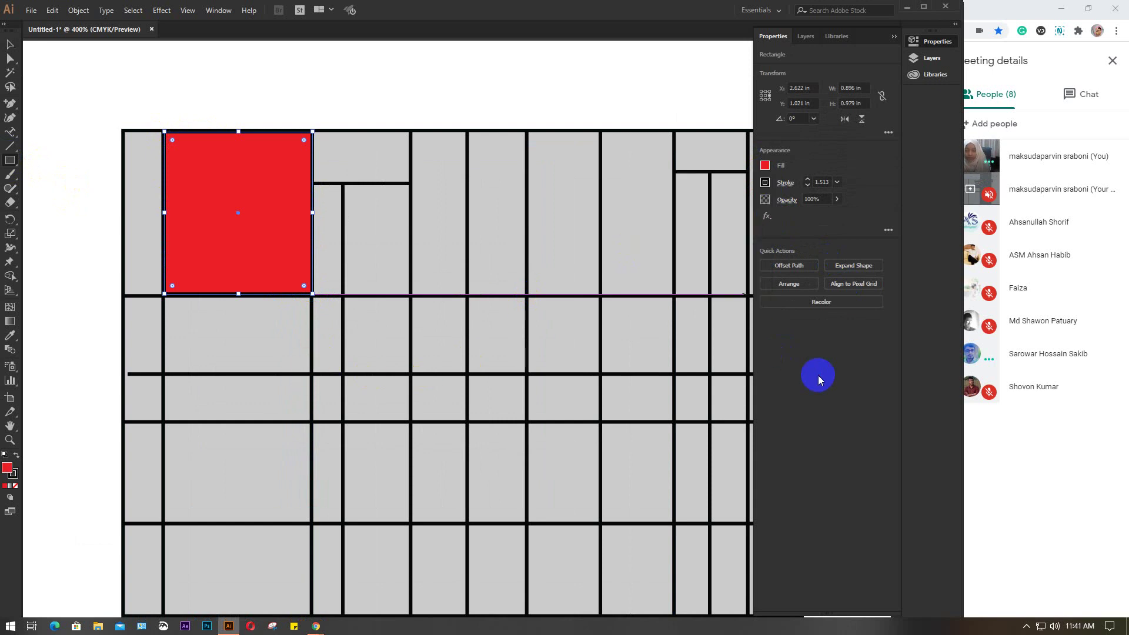
Cover the eighth column's top cell and the seventh column's fourth-row cell with red rectangles about 0.45 by 0.26 in and 0.45 by 0.63 in.
{"action": "left_click_drag", "start_coordinate": [539, 388], "coordinate": [335, 360]}
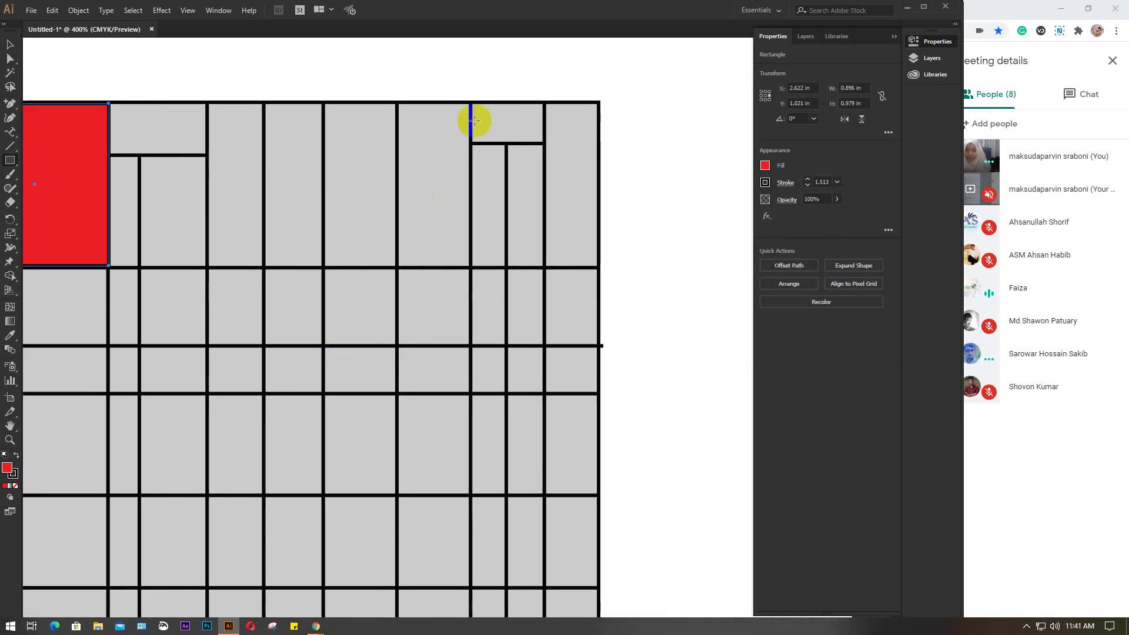
{"action": "left_click_drag", "start_coordinate": [469, 102], "coordinate": [545, 144]}
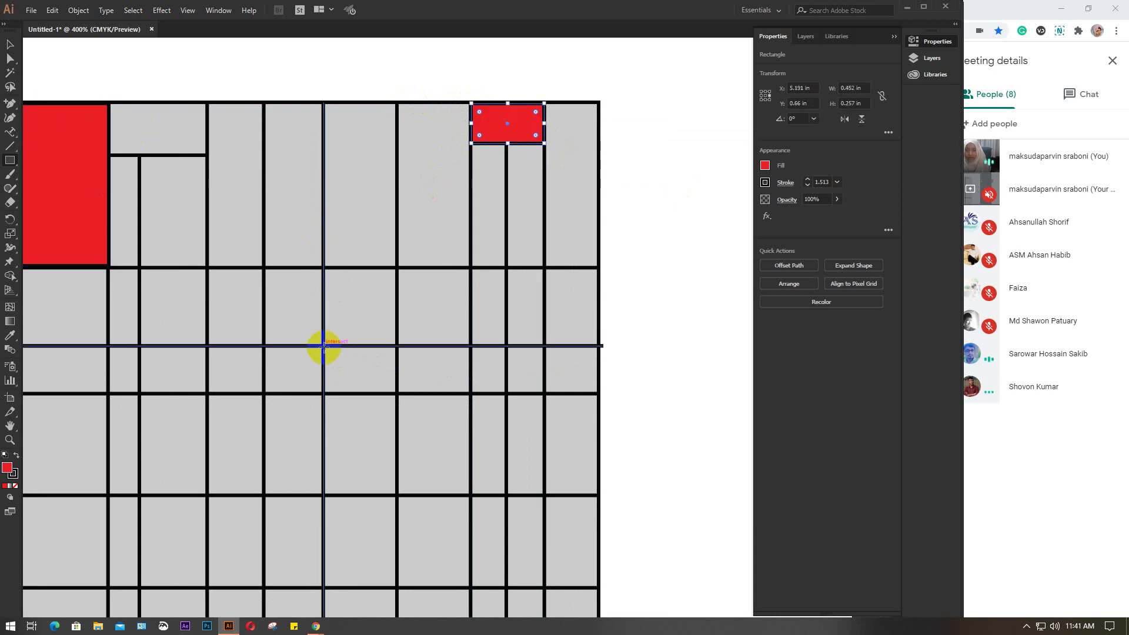
{"action": "scroll", "coordinate": [317, 353], "scroll_direction": "down", "scroll_amount": 1}
{"action": "left_click_drag", "start_coordinate": [398, 366], "coordinate": [471, 467]}
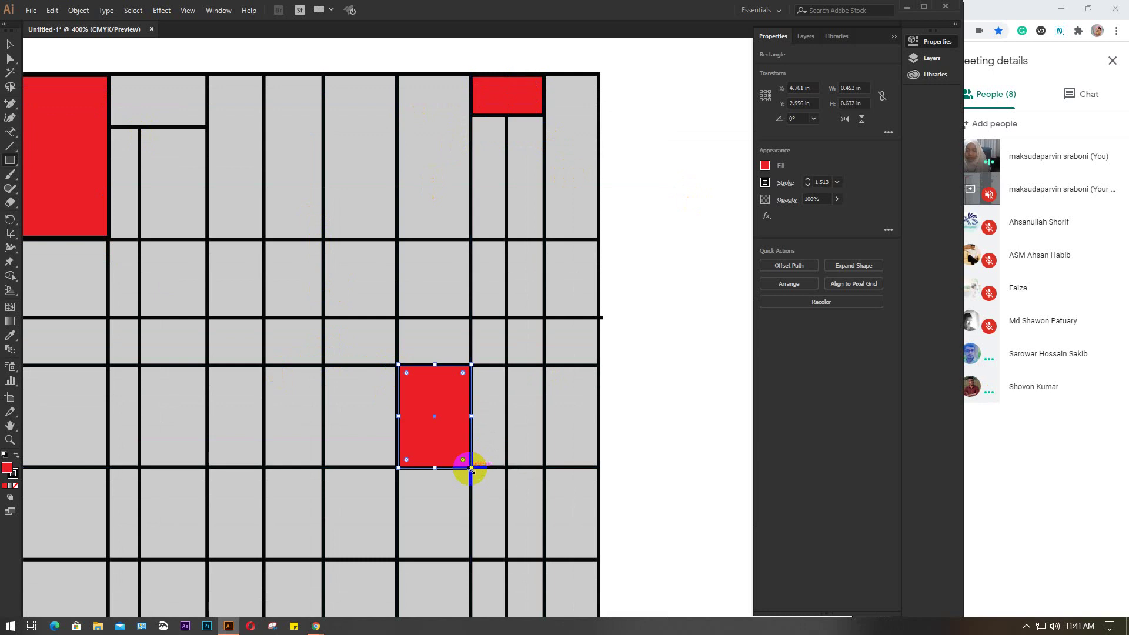
{"action": "left_click", "coordinate": [10, 44]}
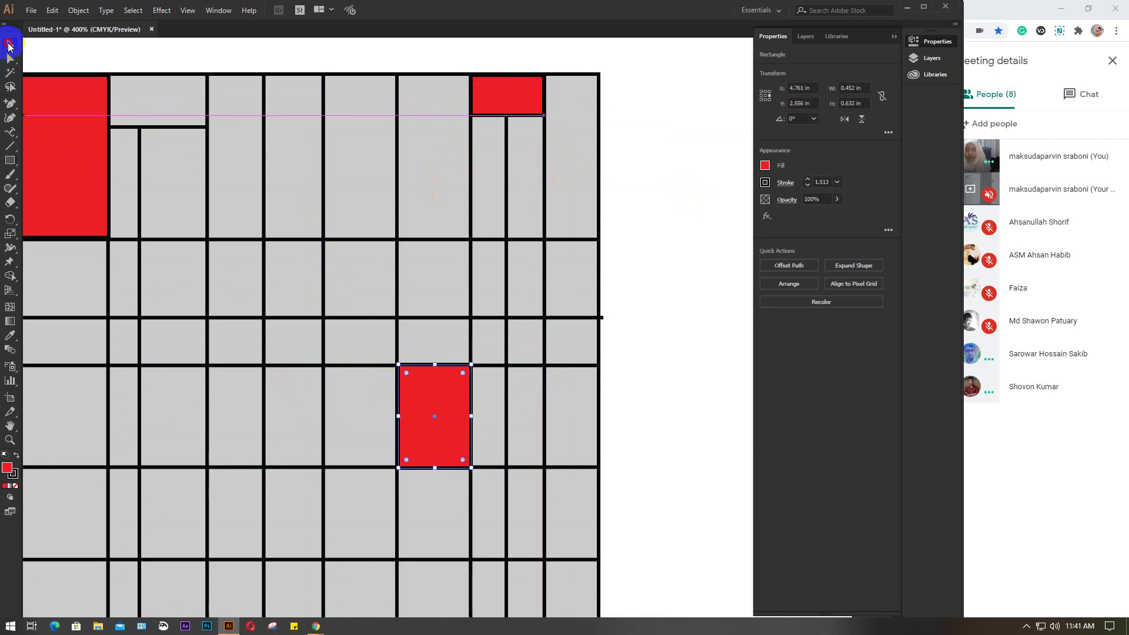
{"action": "left_click", "coordinate": [601, 336]}
Delete the whole table with its red cells from the artboard.
{"action": "scroll", "coordinate": [601, 336], "scroll_direction": "down", "scroll_amount": 1}
{"action": "scroll", "coordinate": [601, 336], "scroll_direction": "down", "scroll_amount": 2}
{"action": "left_click", "coordinate": [665, 332]}
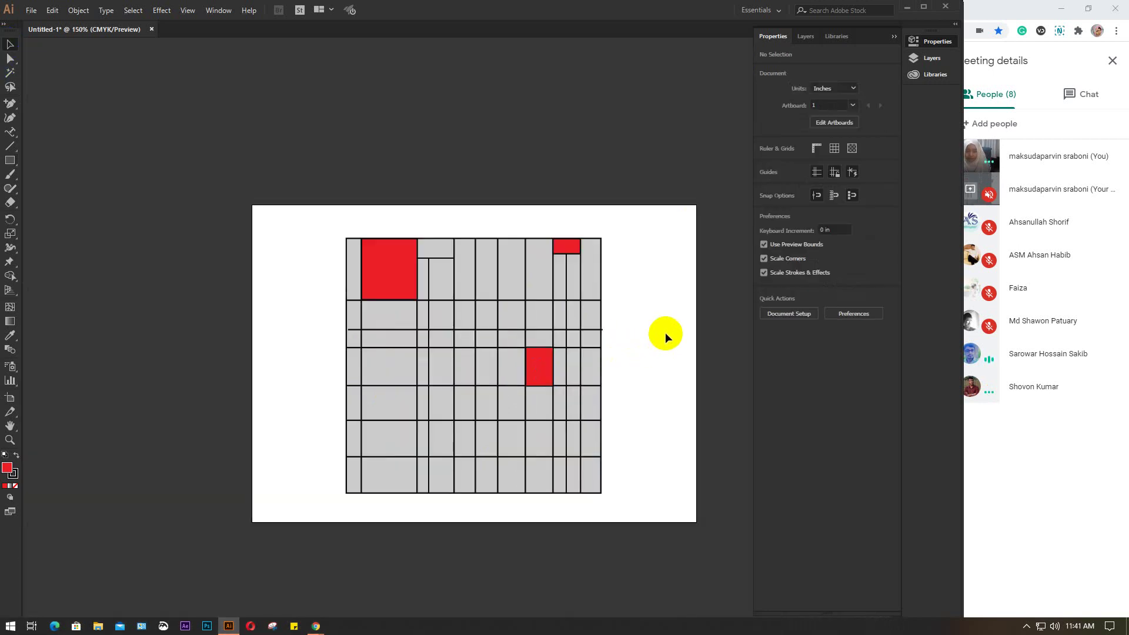
{"action": "scroll", "coordinate": [665, 333], "scroll_direction": "up", "scroll_amount": 1}
{"action": "scroll", "coordinate": [664, 332], "scroll_direction": "up", "scroll_amount": 1}
{"action": "left_click_drag", "start_coordinate": [630, 386], "coordinate": [605, 325]}
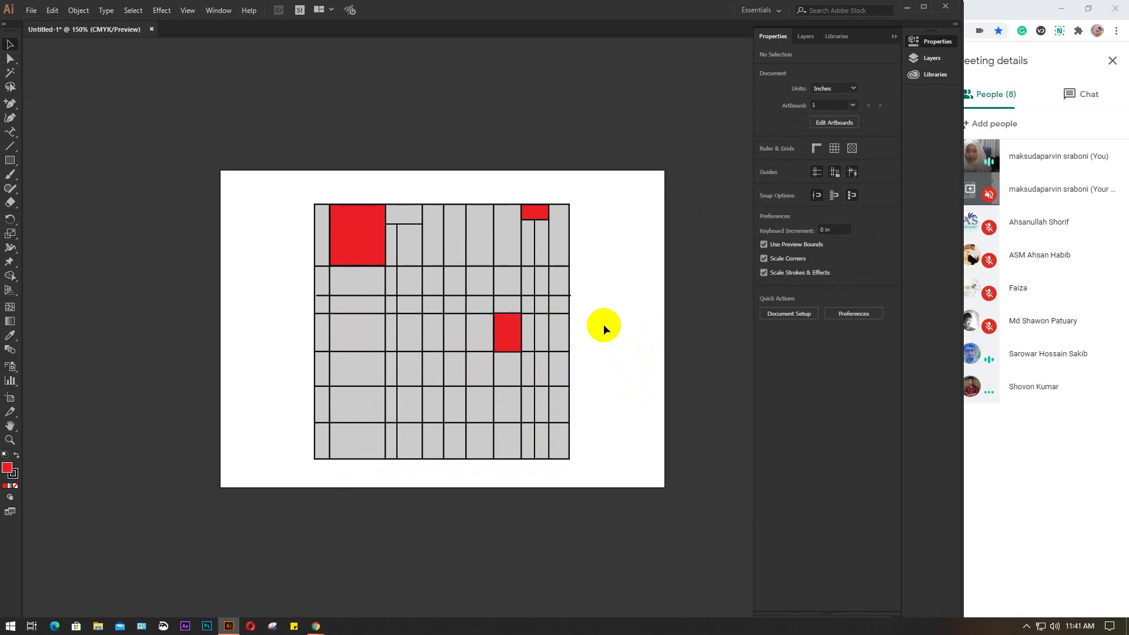
{"action": "scroll", "coordinate": [488, 310], "scroll_direction": "up", "scroll_amount": 1}
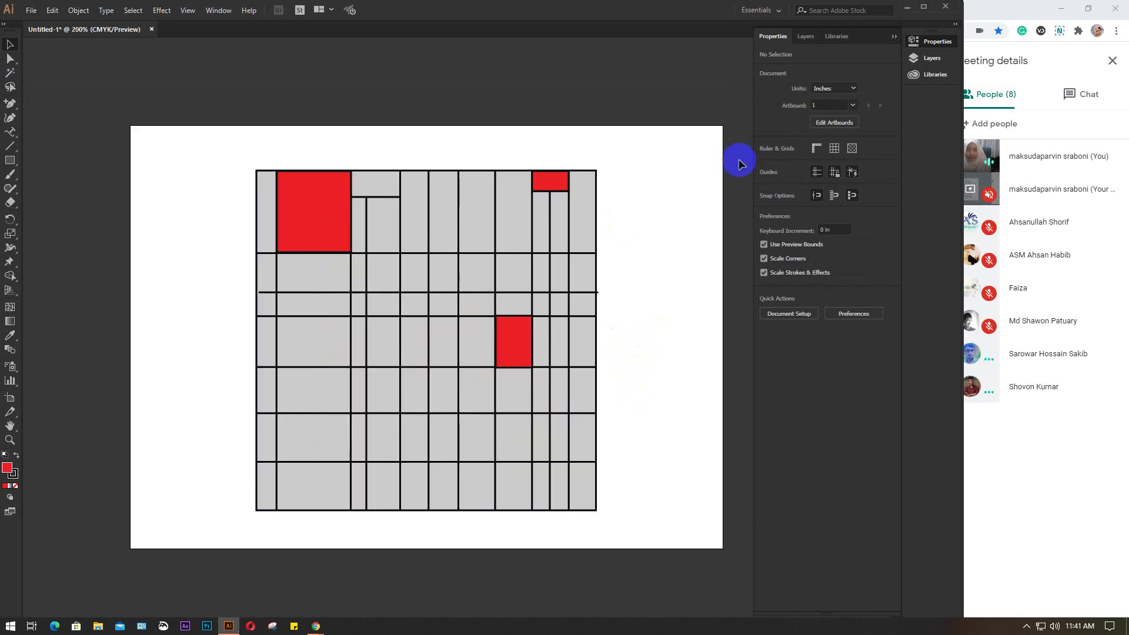
{"action": "left_click_drag", "start_coordinate": [237, 154], "coordinate": [609, 523]}
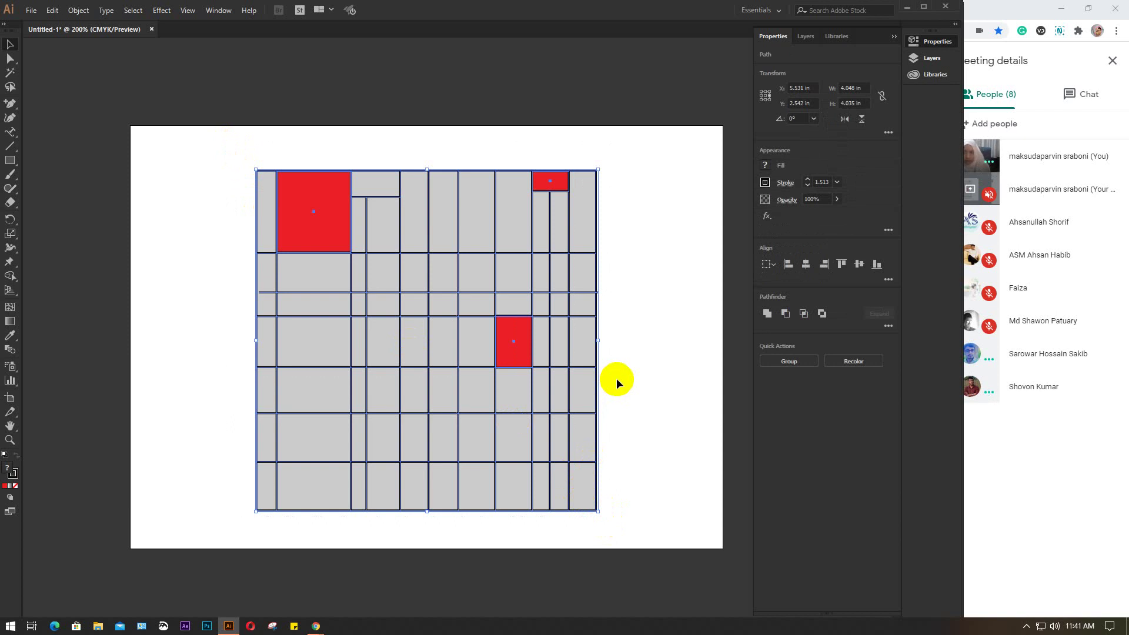
{"action": "key", "text": "Delete"}
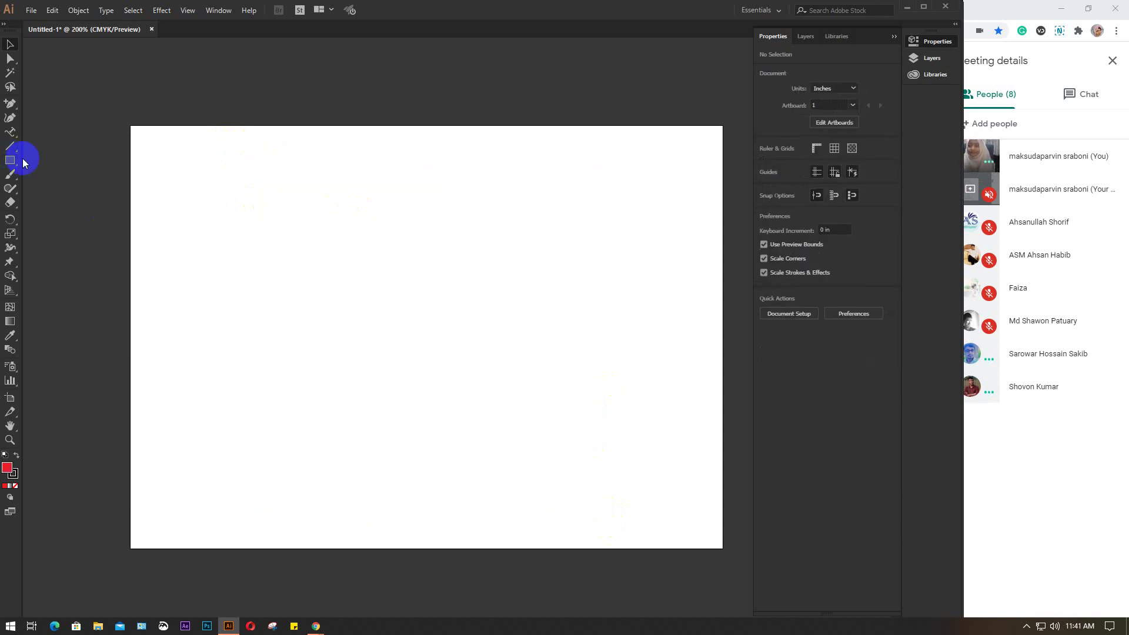
Open the Rectangular Grid tool's options for a new grid on the empty artboard.
{"action": "left_click", "coordinate": [8, 146]}
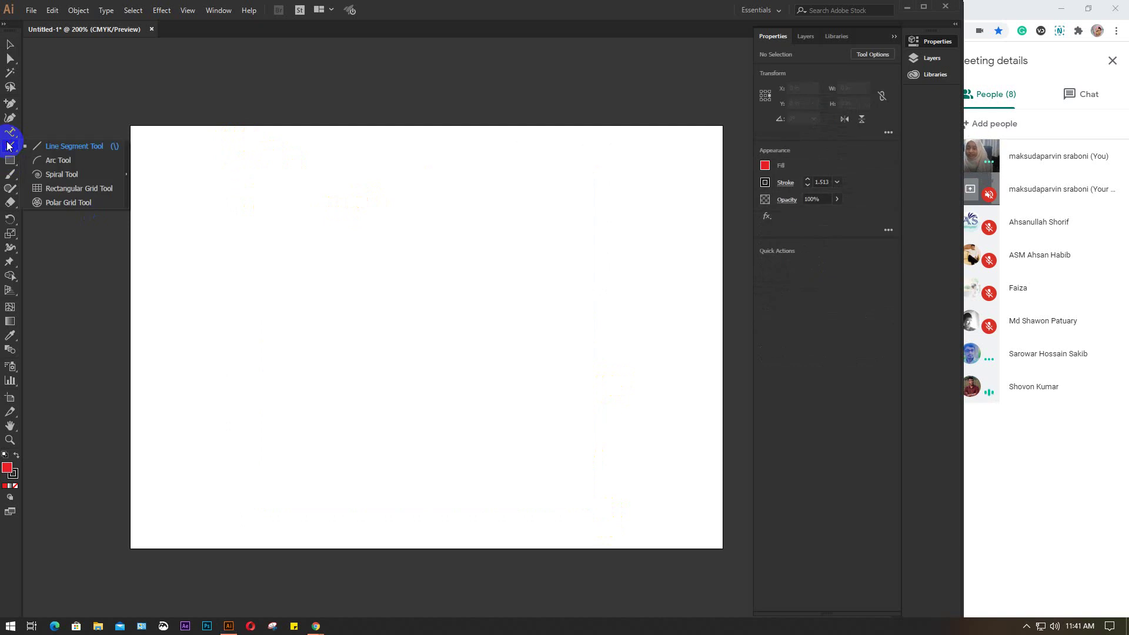
{"action": "left_click", "coordinate": [68, 189]}
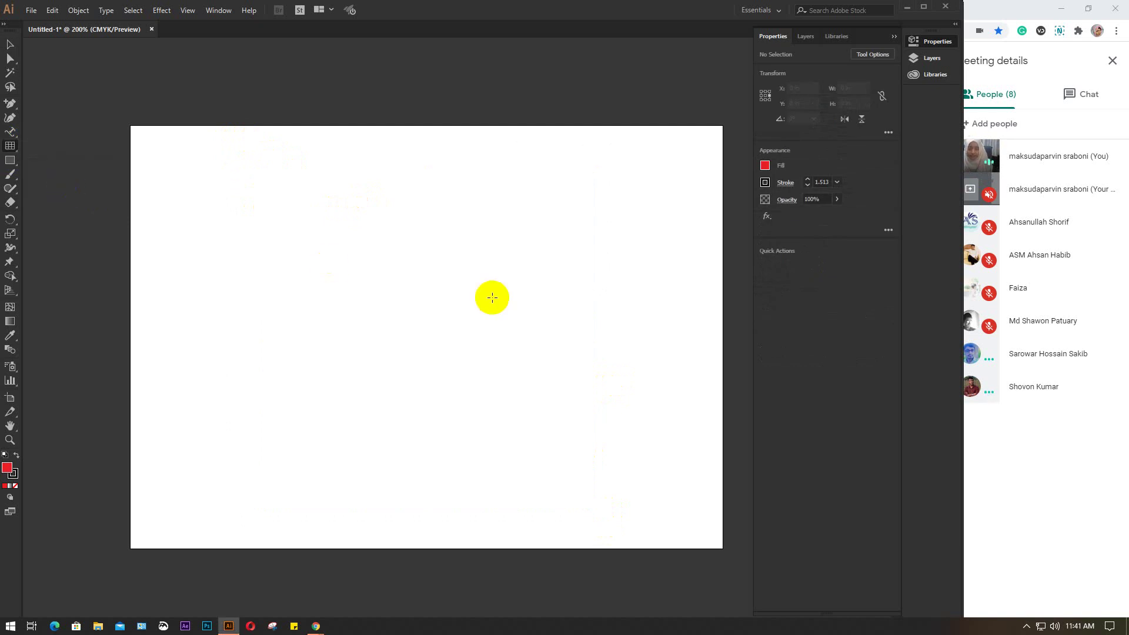
{"action": "left_click_drag", "start_coordinate": [493, 299], "coordinate": [447, 304]}
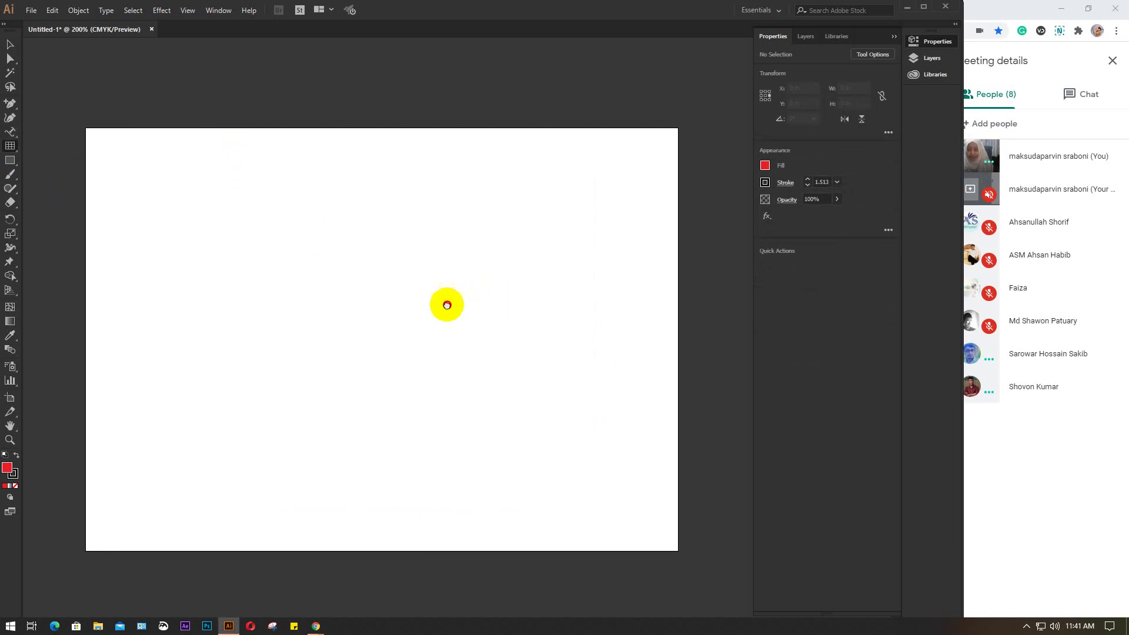
{"action": "left_click", "coordinate": [382, 291]}
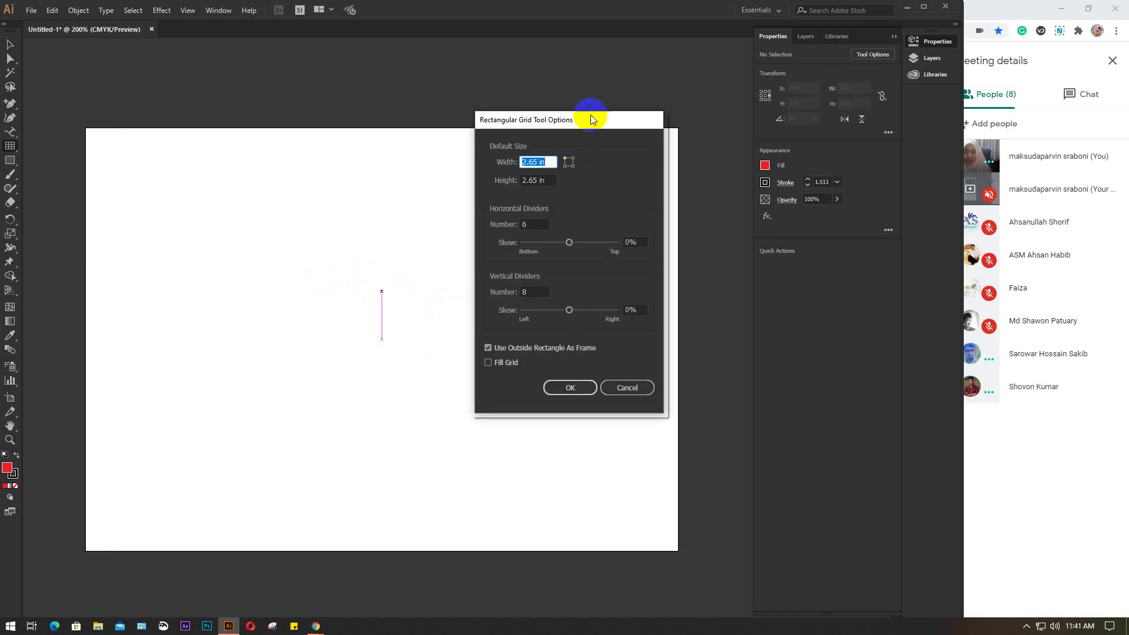
{"action": "left_click_drag", "start_coordinate": [591, 120], "coordinate": [569, 120]}
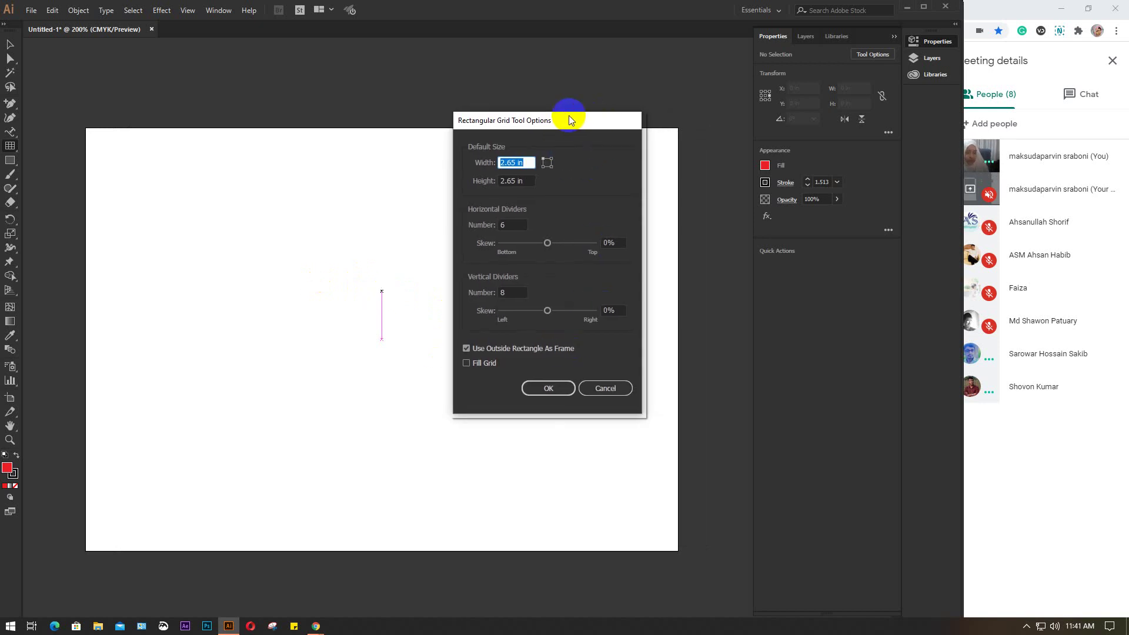
Switch to the Google Meet call, turn the camera off and return to Illustrator.
{"action": "left_click", "coordinate": [1000, 7]}
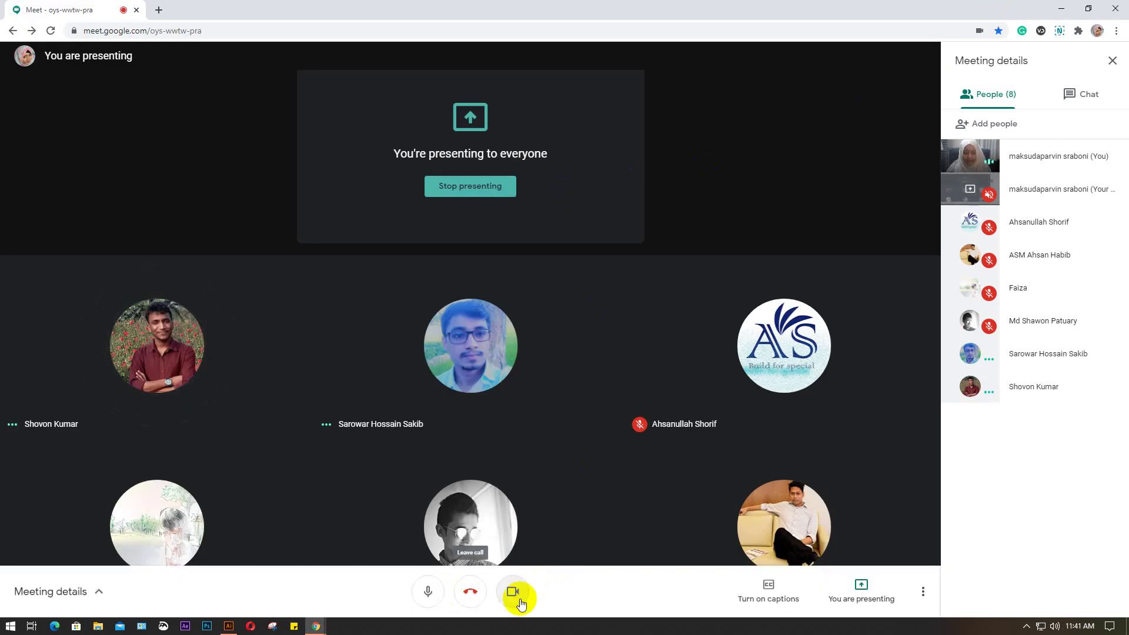
{"action": "left_click", "coordinate": [517, 596]}
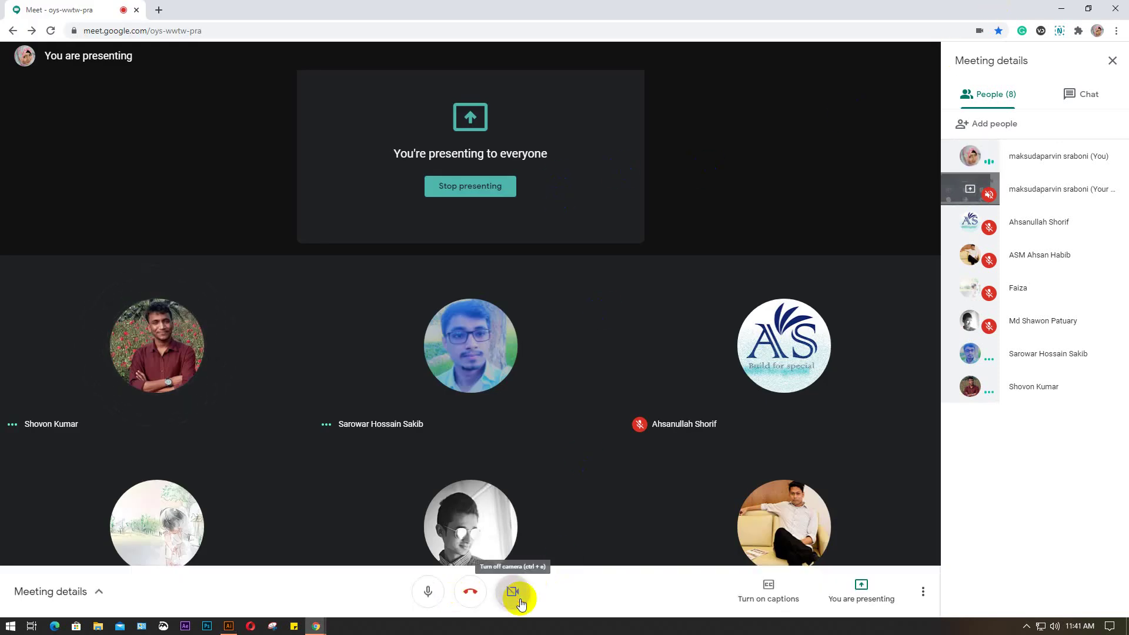
{"action": "left_click", "coordinate": [229, 626]}
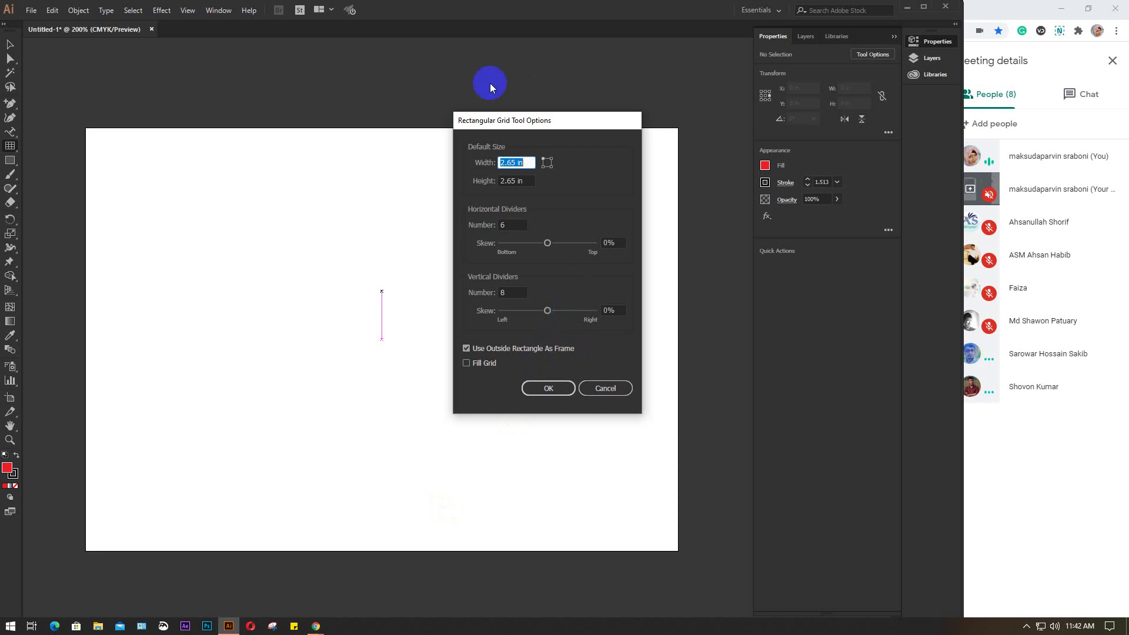
{"action": "left_click_drag", "start_coordinate": [529, 162], "coordinate": [501, 163]}
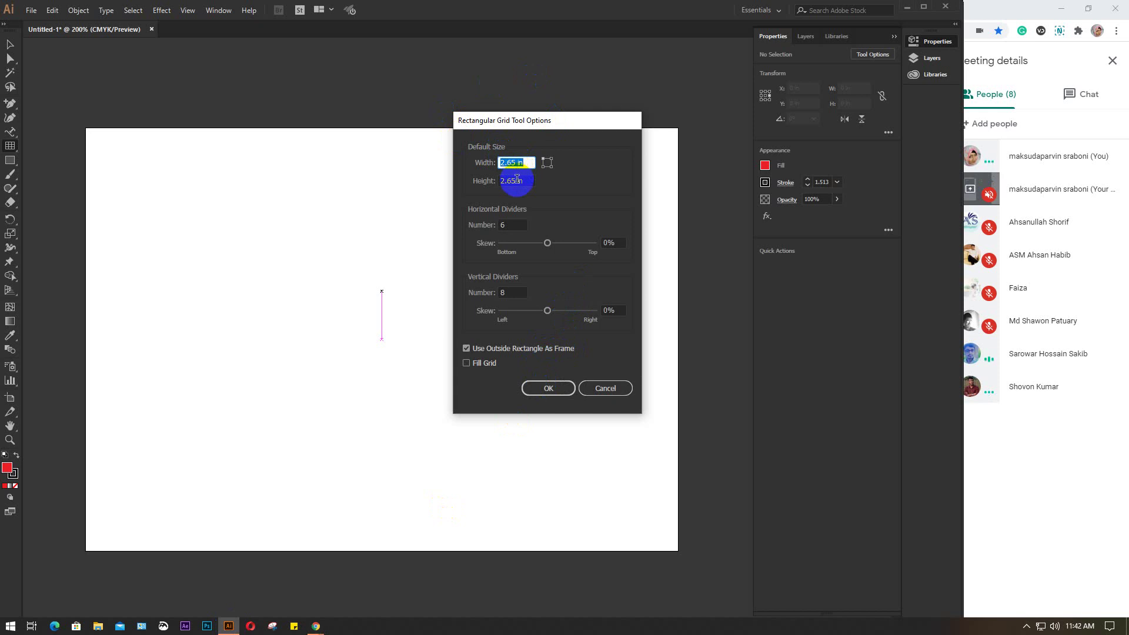
{"action": "left_click", "coordinate": [520, 163]}
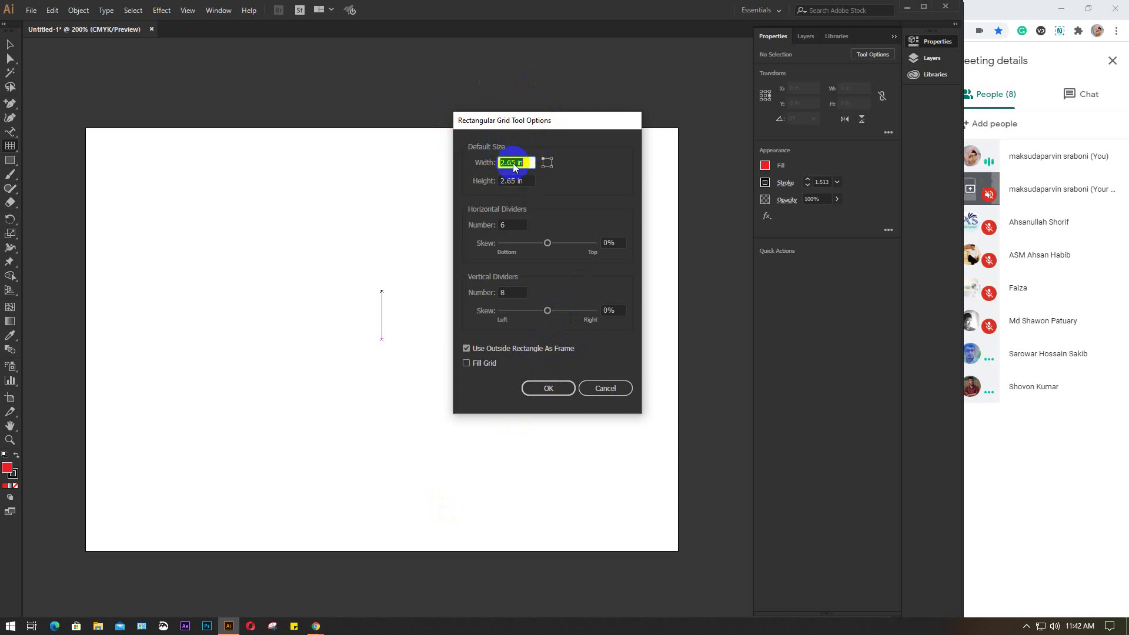
{"action": "left_click", "coordinate": [508, 225]}
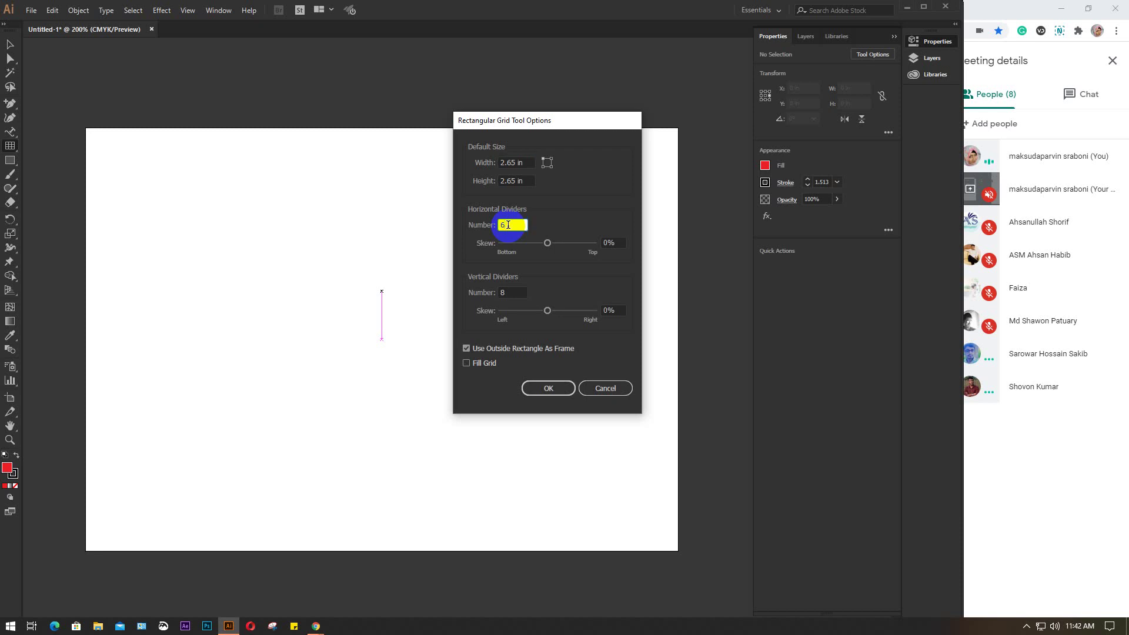
Check the participants in the Google Meet call, return to Illustrator and cancel the rectangular grid options.
{"action": "left_click", "coordinate": [1003, 10]}
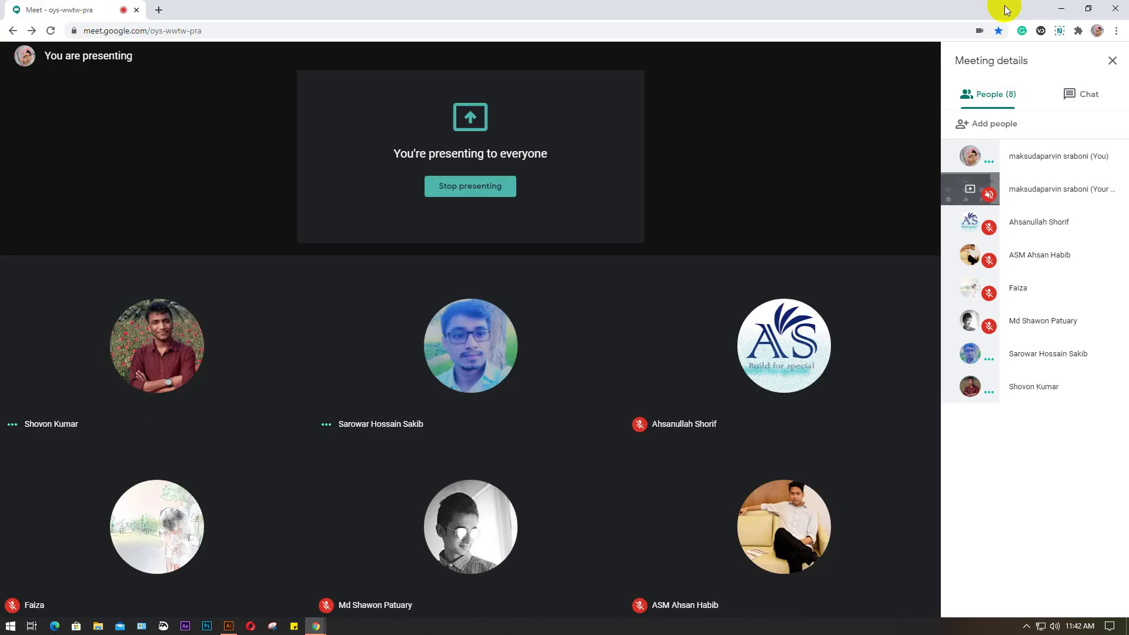
{"action": "left_click", "coordinate": [957, 153]}
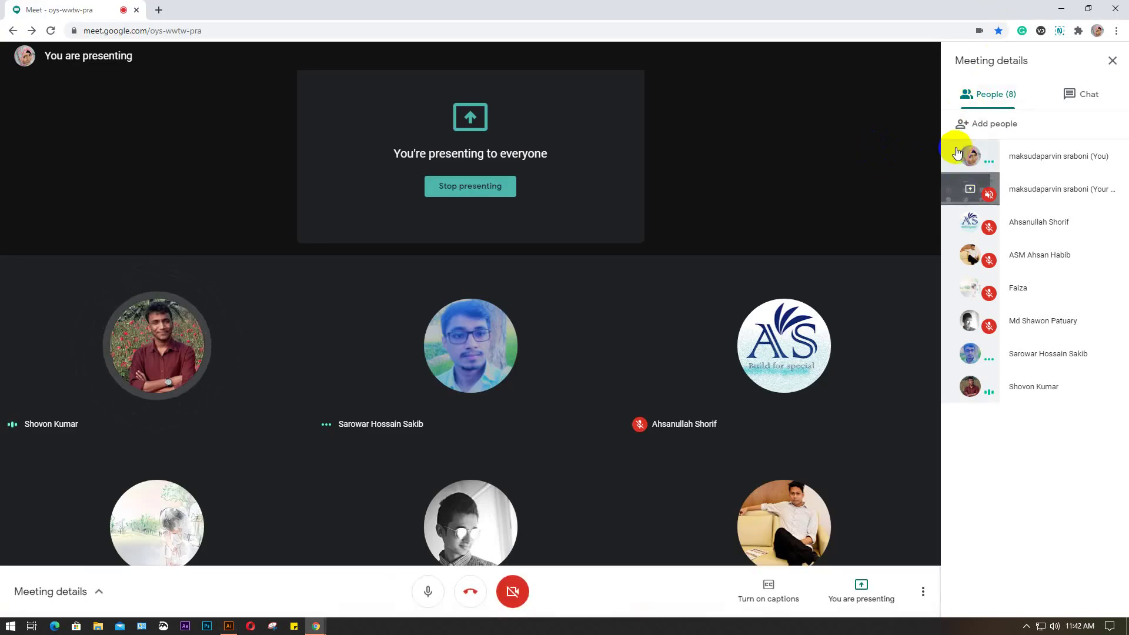
{"action": "mouse_move", "coordinate": [229, 624]}
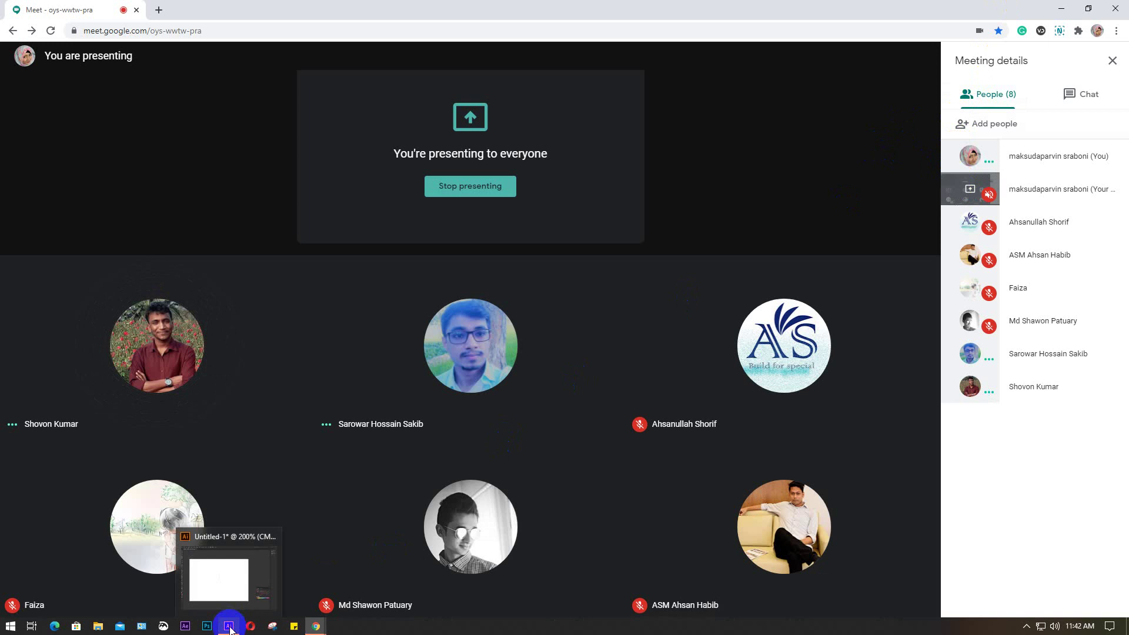
{"action": "left_click", "coordinate": [235, 588]}
{"action": "left_click", "coordinate": [623, 389]}
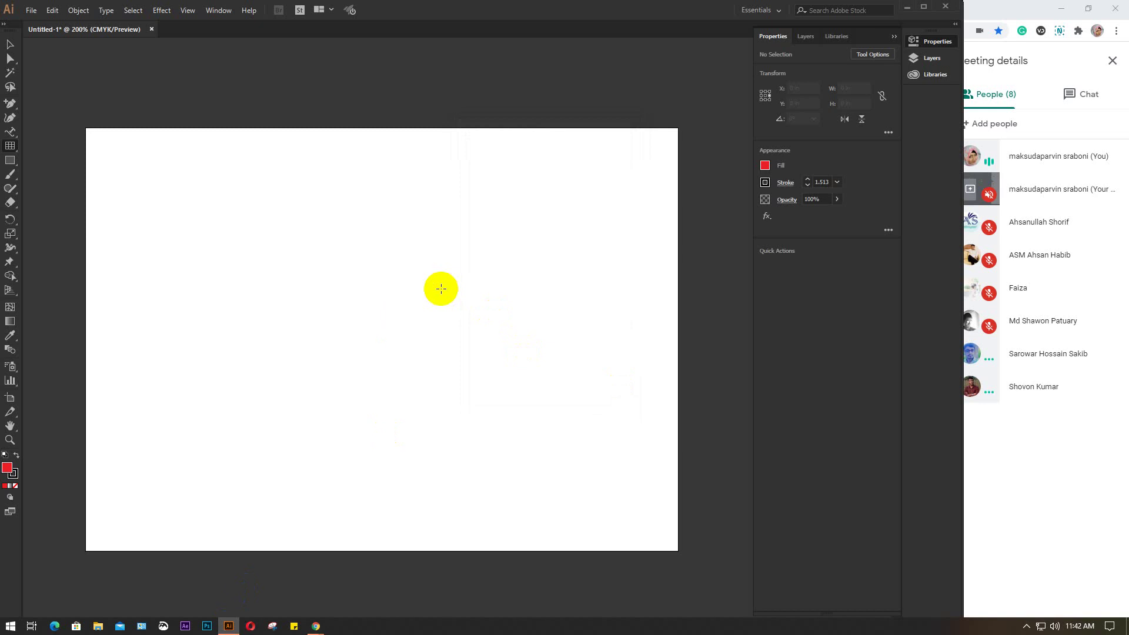
Create a 2.65 by 2.65 in rectangular grid with 3 horizontal dividers and 2 vertical dividers.
{"action": "left_click", "coordinate": [441, 288]}
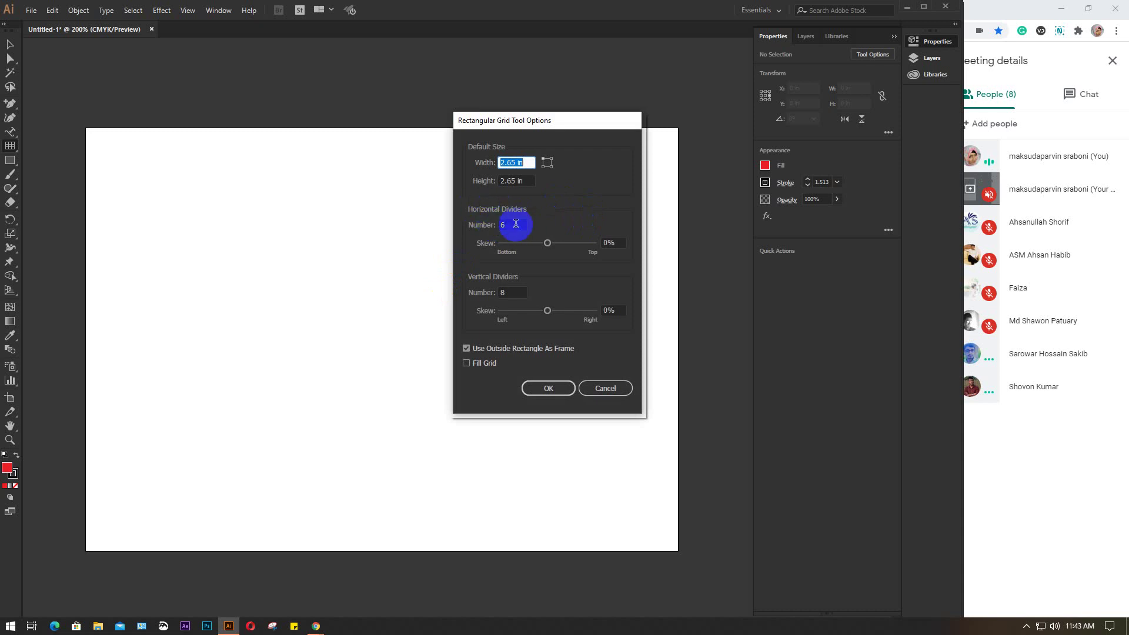
{"action": "left_click", "coordinate": [513, 293]}
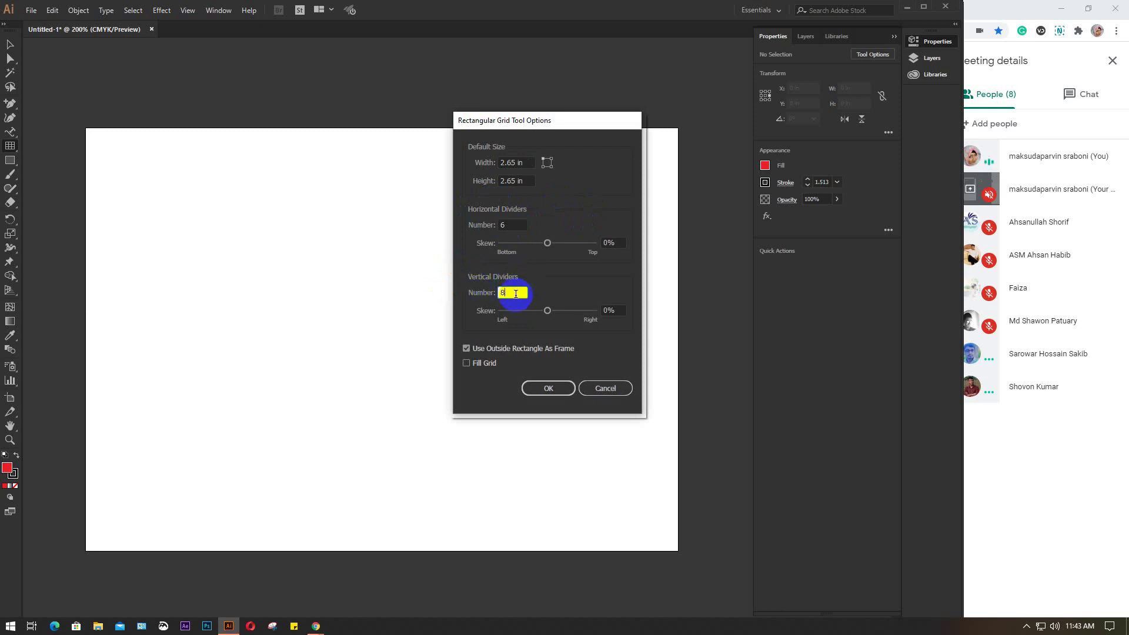
{"action": "double_click", "coordinate": [516, 292]}
{"action": "double_click", "coordinate": [505, 225]}
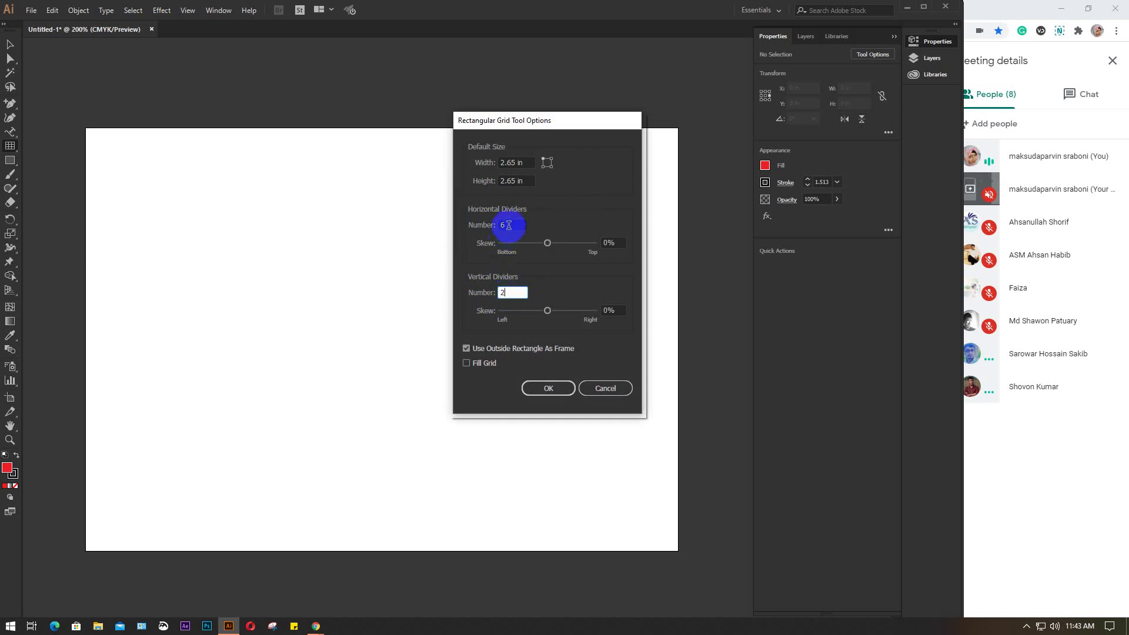
{"action": "type", "text": "3"}
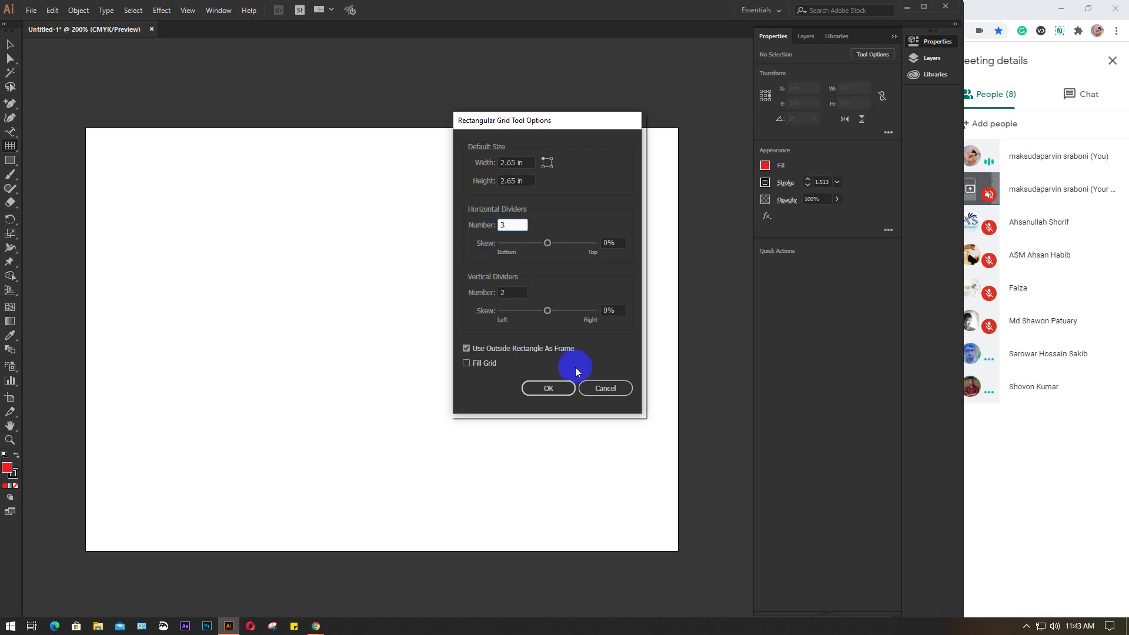
{"action": "left_click", "coordinate": [556, 392]}
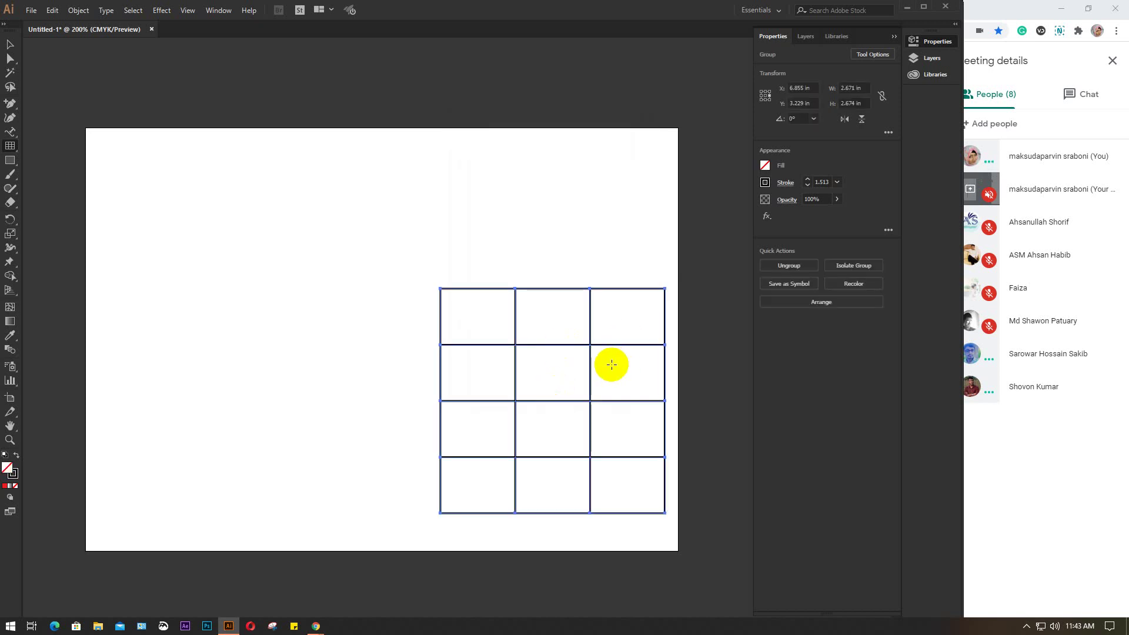
Move the new grid to the middle of the artboard, ungroup it and clear the selection.
{"action": "key", "text": "v"}
{"action": "left_click_drag", "start_coordinate": [581, 288], "coordinate": [403, 223]}
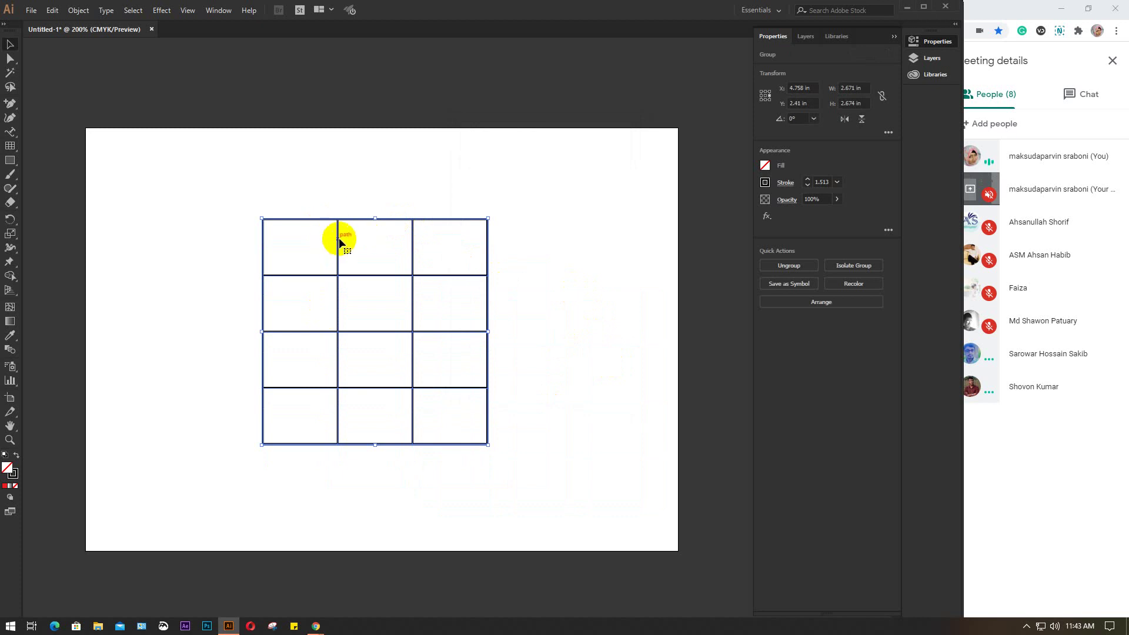
{"action": "key", "text": "a"}
{"action": "left_click", "coordinate": [362, 199]}
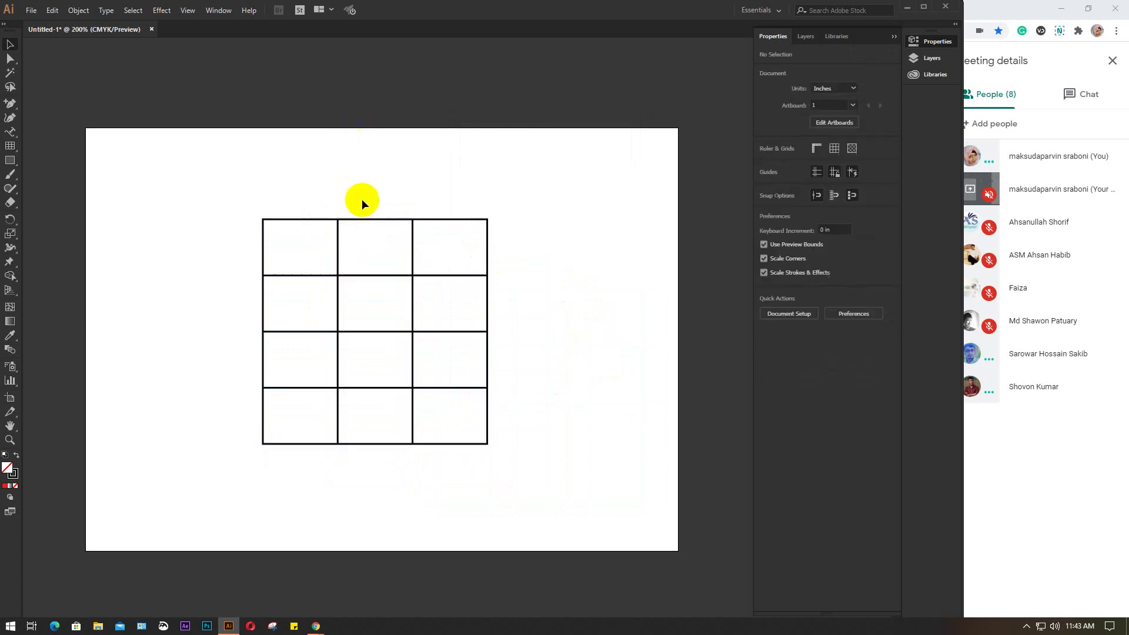
Select the two vertical dividers together and the three horizontal dividers together to point them out.
{"action": "left_click", "coordinate": [339, 240]}
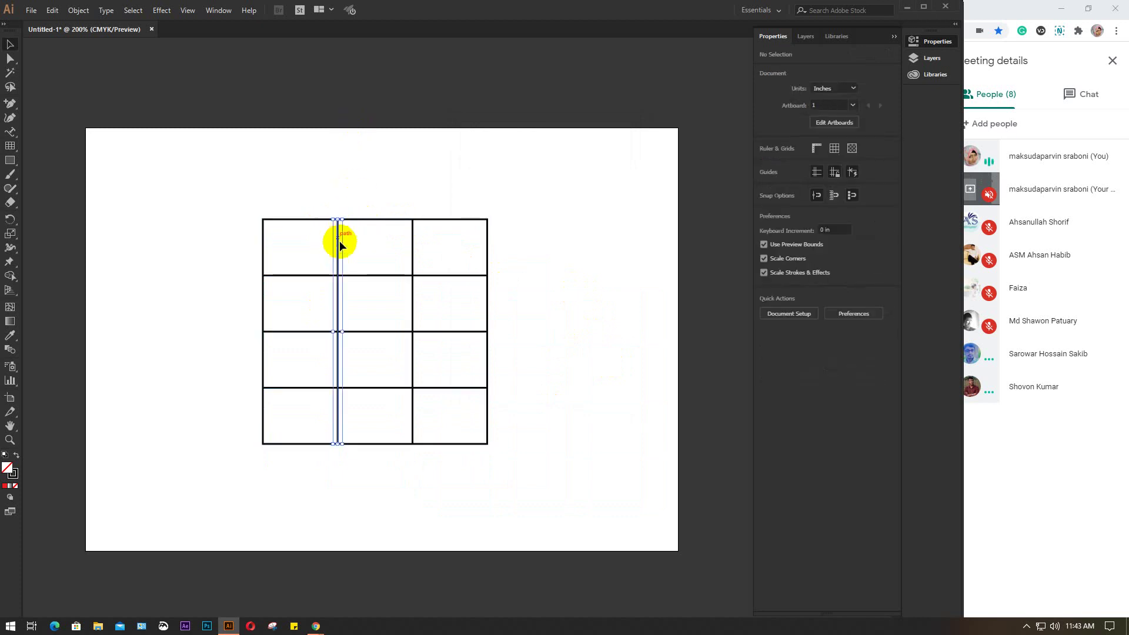
{"action": "left_click", "coordinate": [413, 249], "text": "shift"}
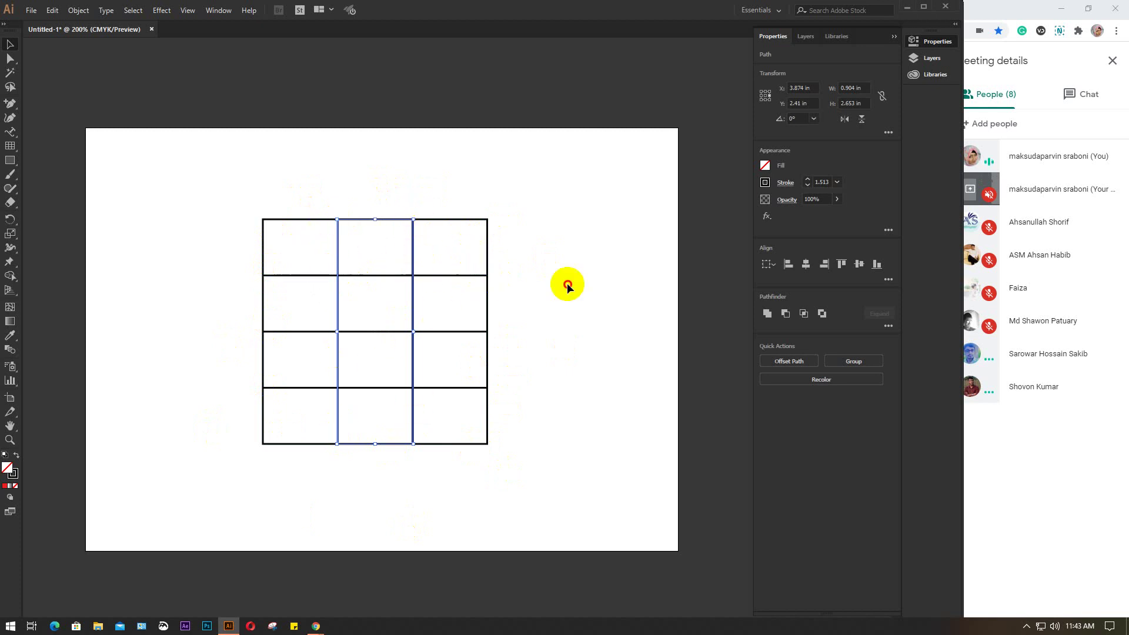
{"action": "left_click", "coordinate": [432, 258]}
{"action": "left_click_drag", "start_coordinate": [446, 334], "coordinate": [454, 403]}
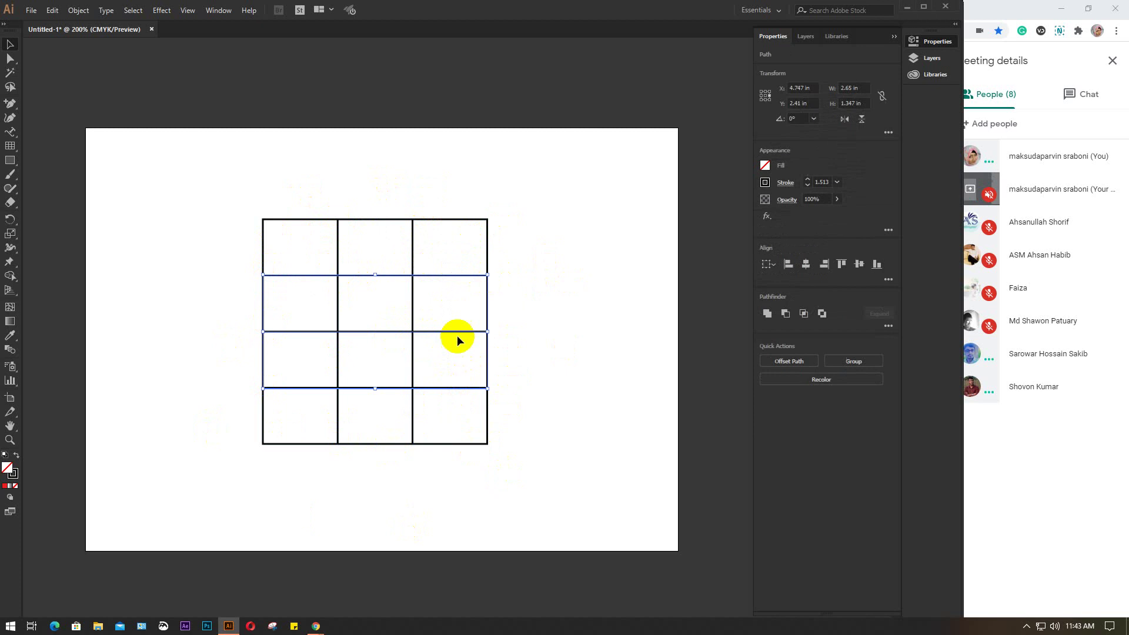
Delete the three-column, four-row grid from the artboard.
{"action": "left_click", "coordinate": [577, 330]}
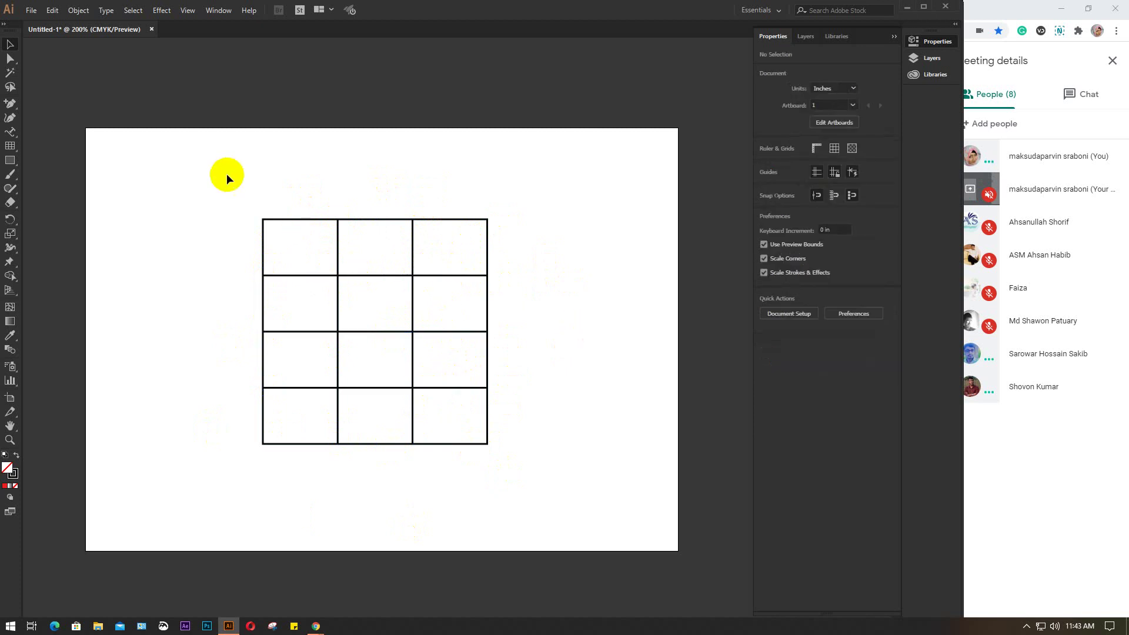
{"action": "left_click_drag", "start_coordinate": [227, 174], "coordinate": [507, 504]}
{"action": "key", "text": "Delete"}
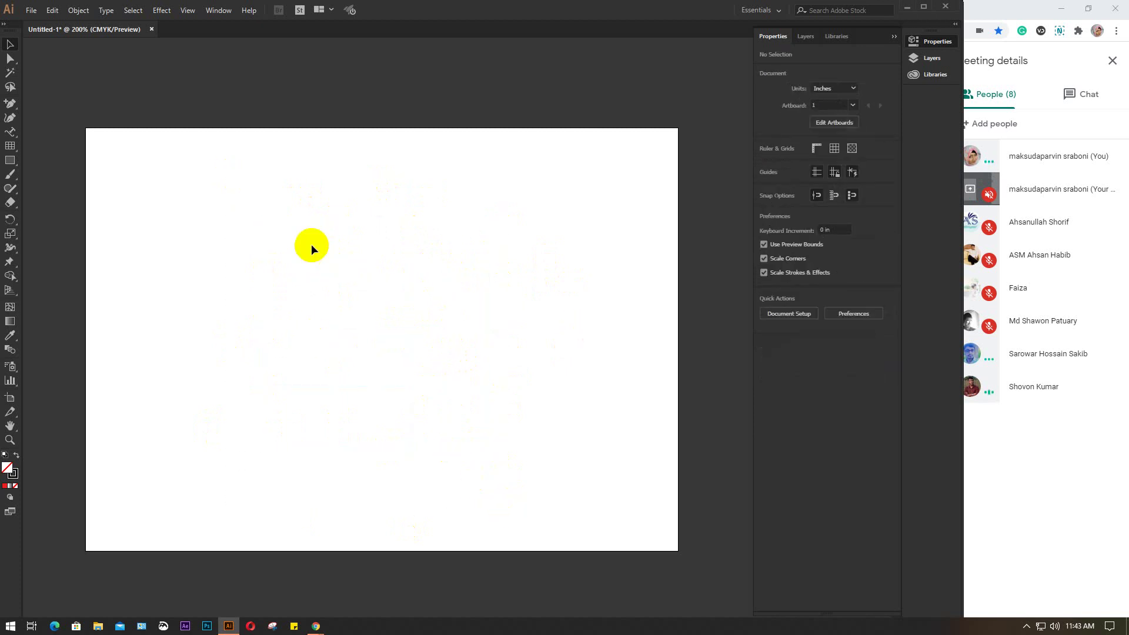
Run the tree command several times in succession from the Windows Run dialog.
{"action": "key", "text": "super+r"}
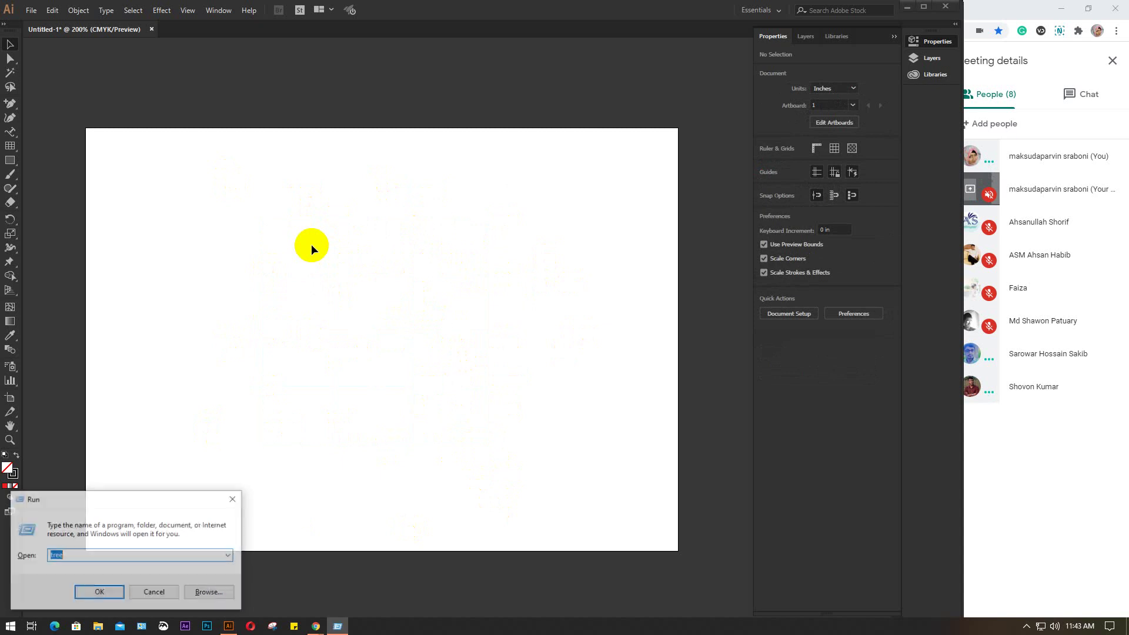
{"action": "key", "text": "Return"}
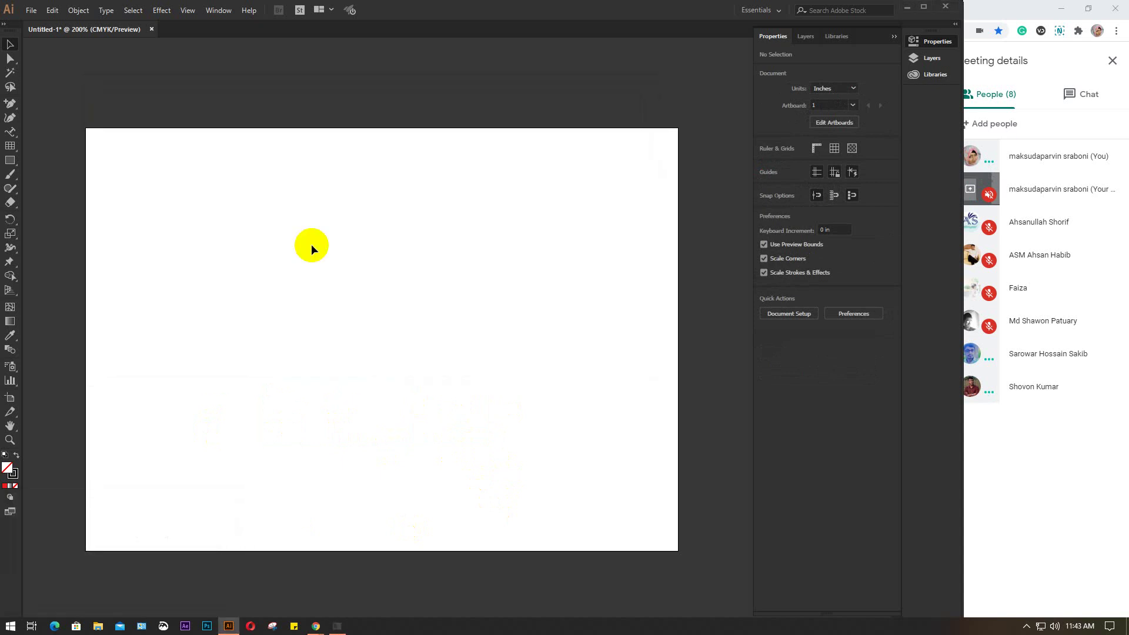
{"action": "key", "text": "super+r"}
{"action": "key", "text": "Return"}
{"action": "key", "text": "super+r"}
{"action": "key", "text": "Return"}
{"action": "key", "text": "super+r"}
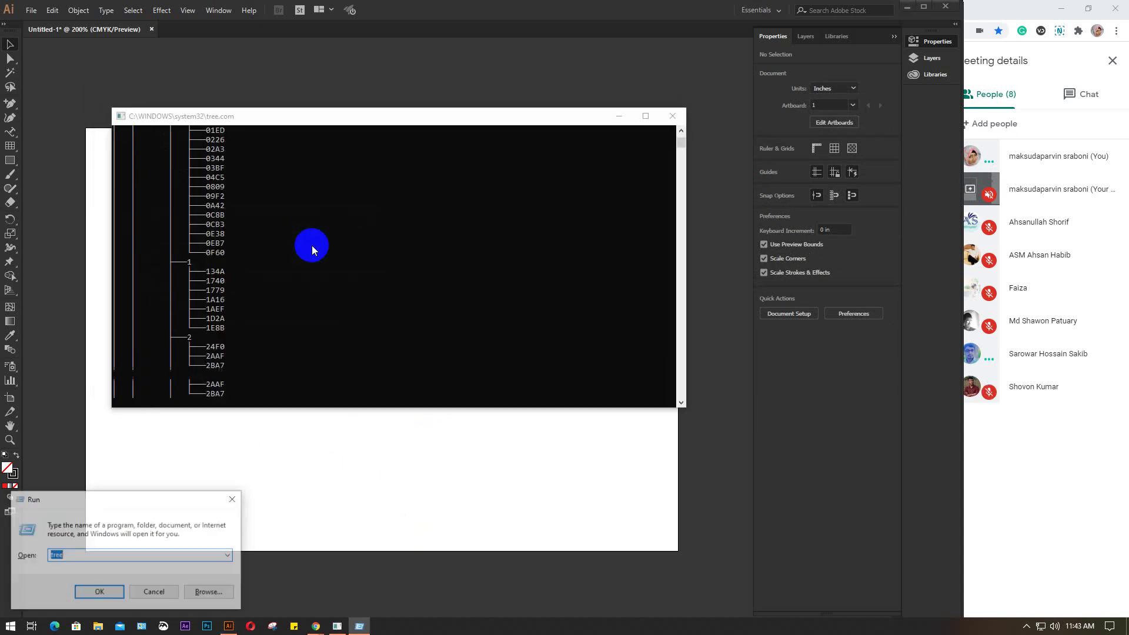
{"action": "key", "text": "Return"}
{"action": "key", "text": "super+r"}
{"action": "key", "text": "Return"}
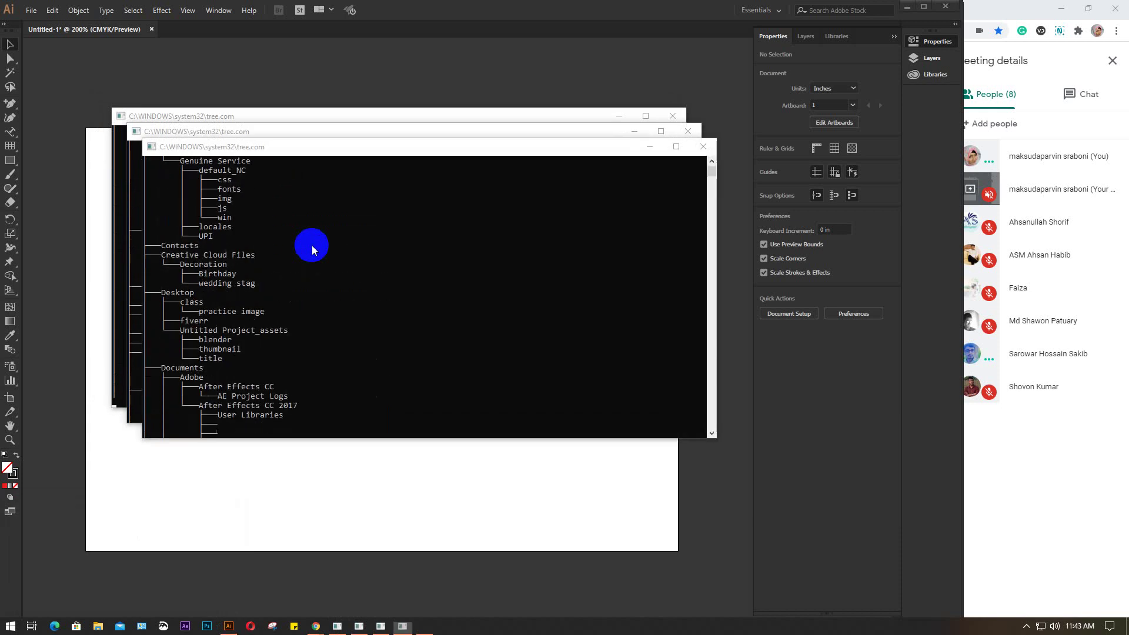
{"action": "key", "text": "super+r"}
{"action": "key", "text": "Return"}
{"action": "key", "text": "super+r"}
{"action": "key", "text": "Return"}
{"action": "key", "text": "super+r"}
{"action": "key", "text": "Return"}
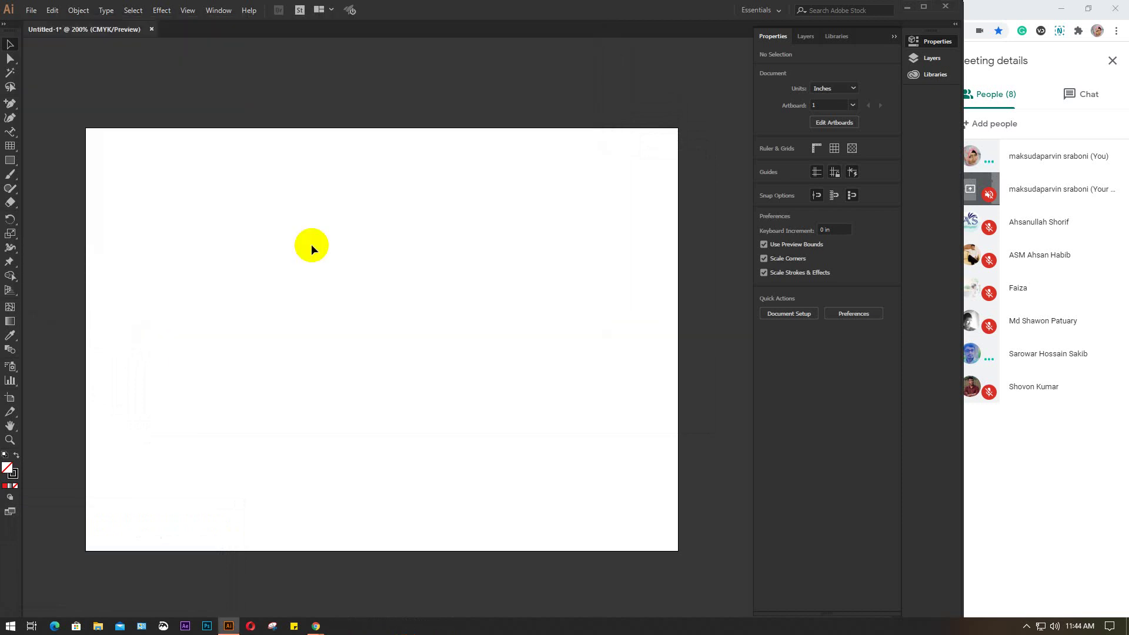
Draw a circular polar grid about 1.92 in across in the artboard's upper-left area with the Polar Grid Tool.
{"action": "left_click", "coordinate": [57, 190]}
{"action": "left_click", "coordinate": [11, 148]}
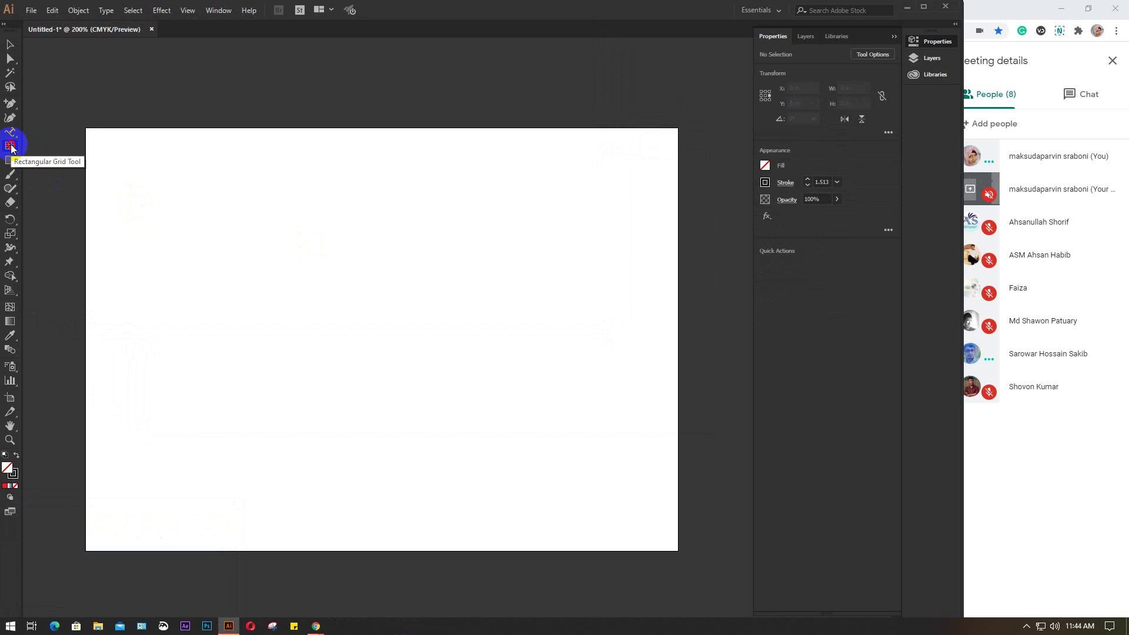
{"action": "right_click", "coordinate": [11, 148]}
{"action": "left_click_drag", "start_coordinate": [12, 148], "coordinate": [80, 202]}
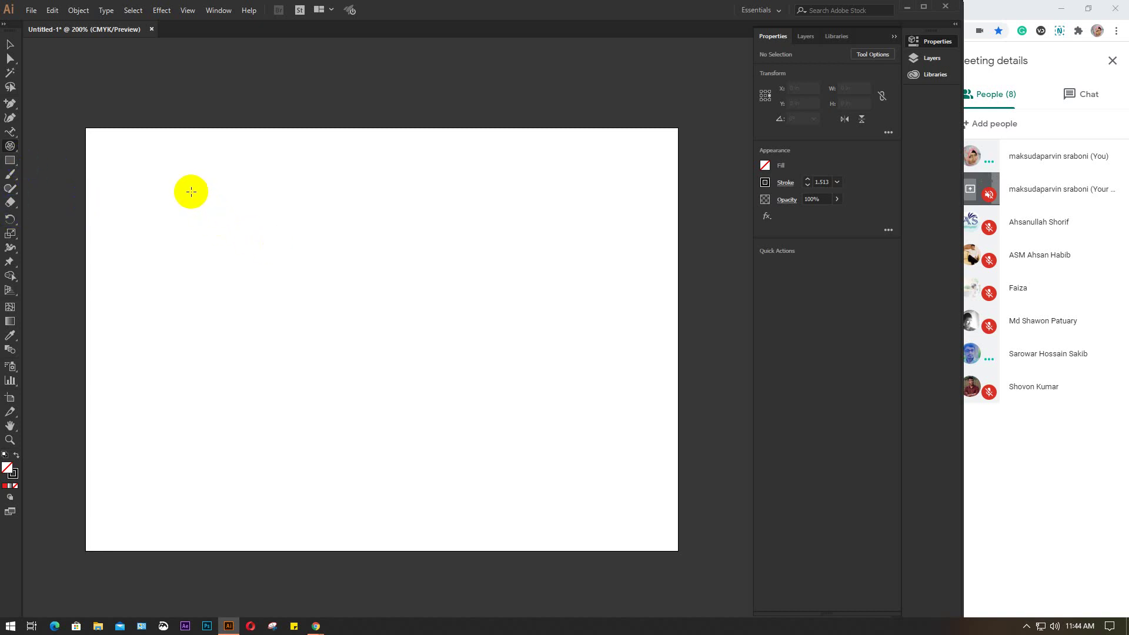
{"action": "left_click_drag", "start_coordinate": [184, 190], "coordinate": [312, 352]}
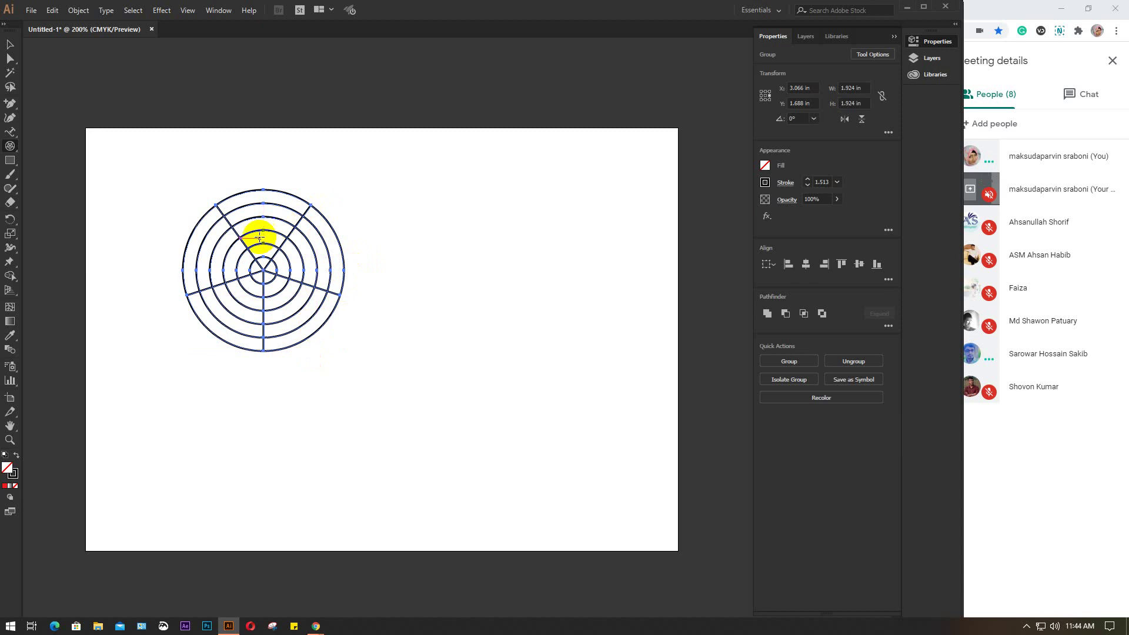
Draw three more polar grids: a tall narrow one, a flat one about 1.44 by 0.66 in, and a circular one about 2.23 in across.
{"action": "scroll", "coordinate": [257, 237], "scroll_direction": "up", "scroll_amount": 3}
{"action": "left_click_drag", "start_coordinate": [378, 245], "coordinate": [504, 245]}
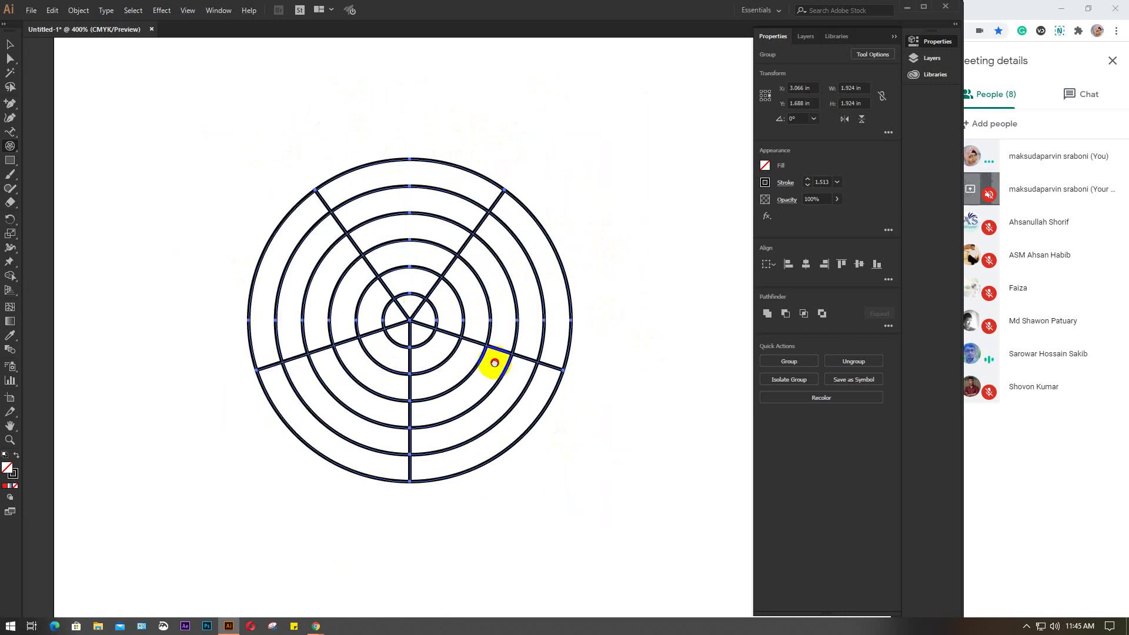
{"action": "key", "text": "ctrl+minus"}
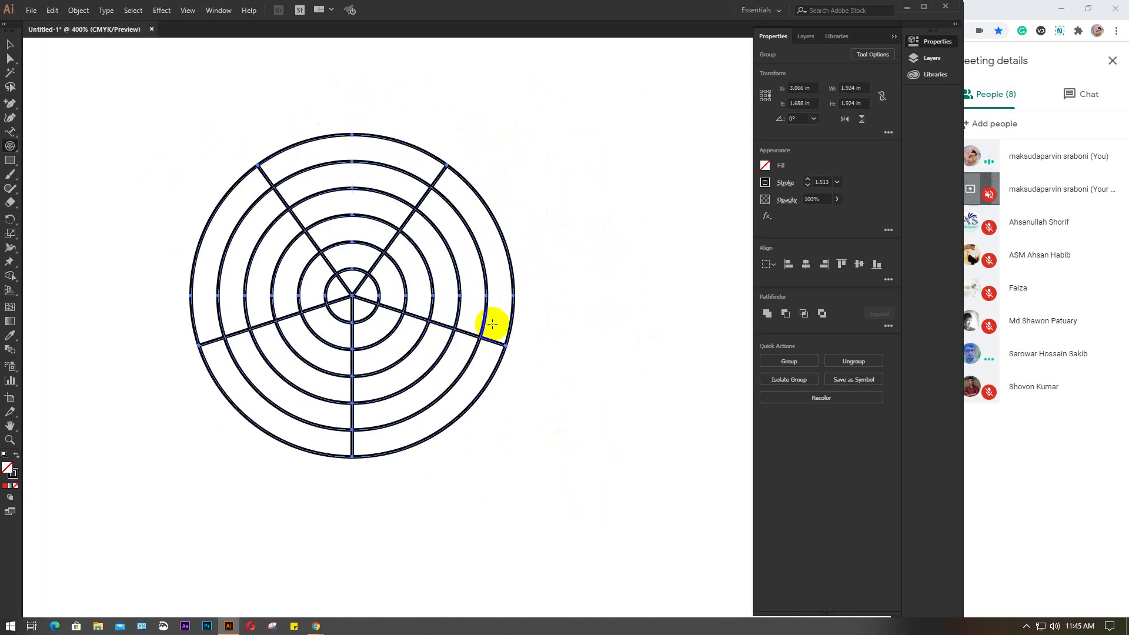
{"action": "left_click_drag", "start_coordinate": [492, 320], "coordinate": [369, 290]}
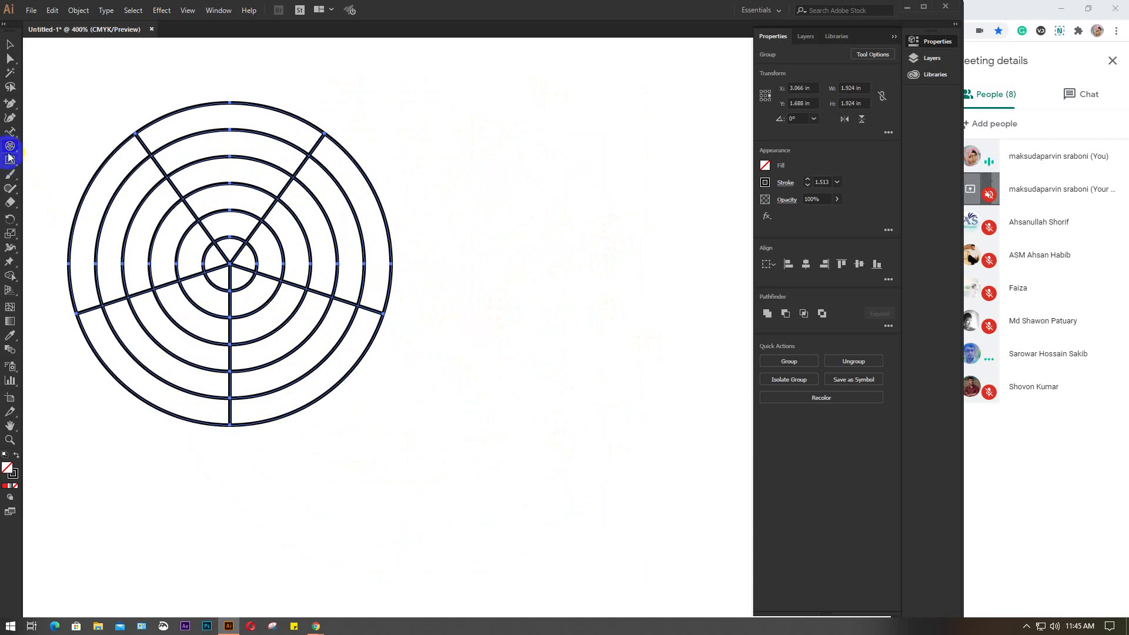
{"action": "left_click_drag", "start_coordinate": [10, 146], "coordinate": [54, 203]}
{"action": "scroll", "coordinate": [495, 307], "scroll_direction": "down", "scroll_amount": 1}
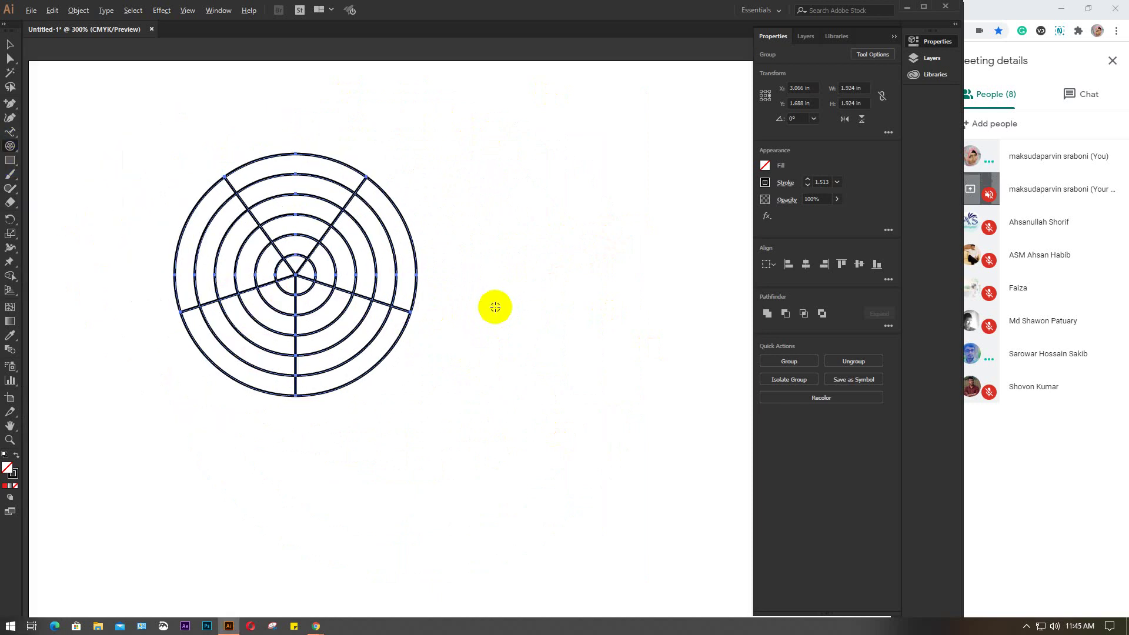
{"action": "scroll", "coordinate": [495, 306], "scroll_direction": "down", "scroll_amount": 1}
{"action": "left_click_drag", "start_coordinate": [511, 345], "coordinate": [363, 313]}
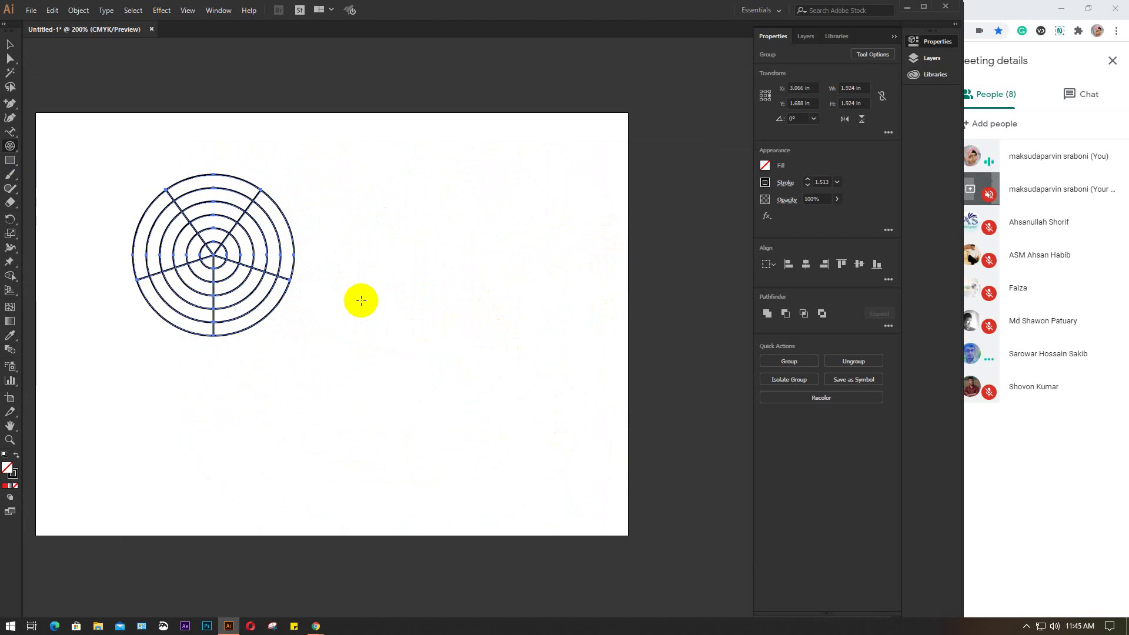
{"action": "left_click_drag", "start_coordinate": [366, 138], "coordinate": [429, 302]}
{"action": "left_click_drag", "start_coordinate": [462, 154], "coordinate": [582, 209]}
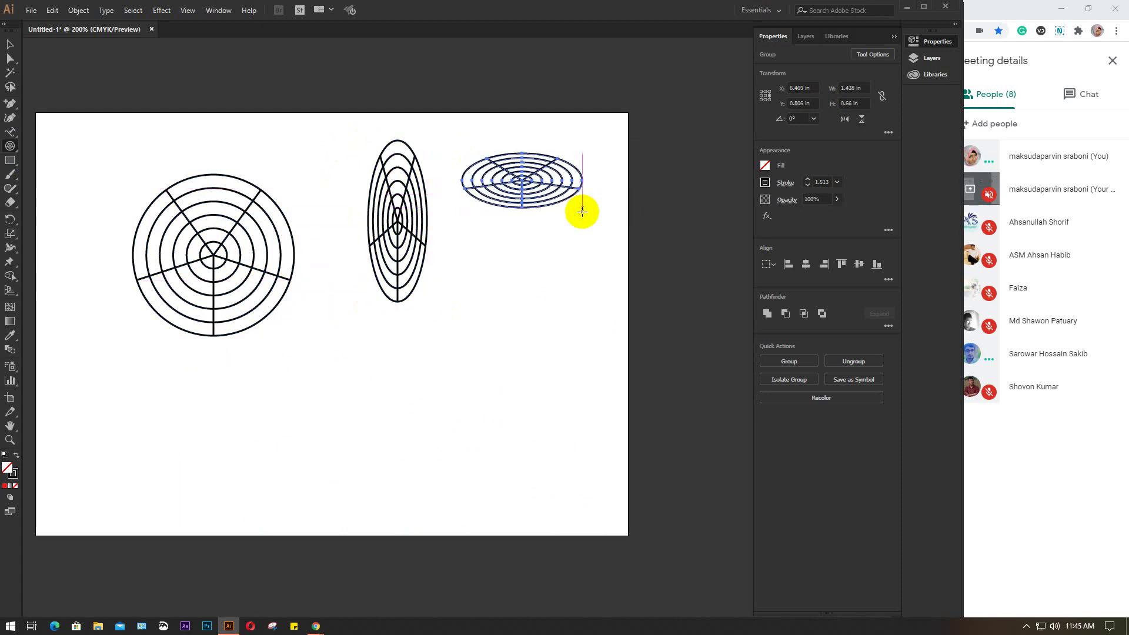
{"action": "left_click_drag", "start_coordinate": [368, 358], "coordinate": [548, 548]}
Delete all four polar grids from the artboard.
{"action": "scroll", "coordinate": [294, 382], "scroll_direction": "left", "scroll_amount": 5}
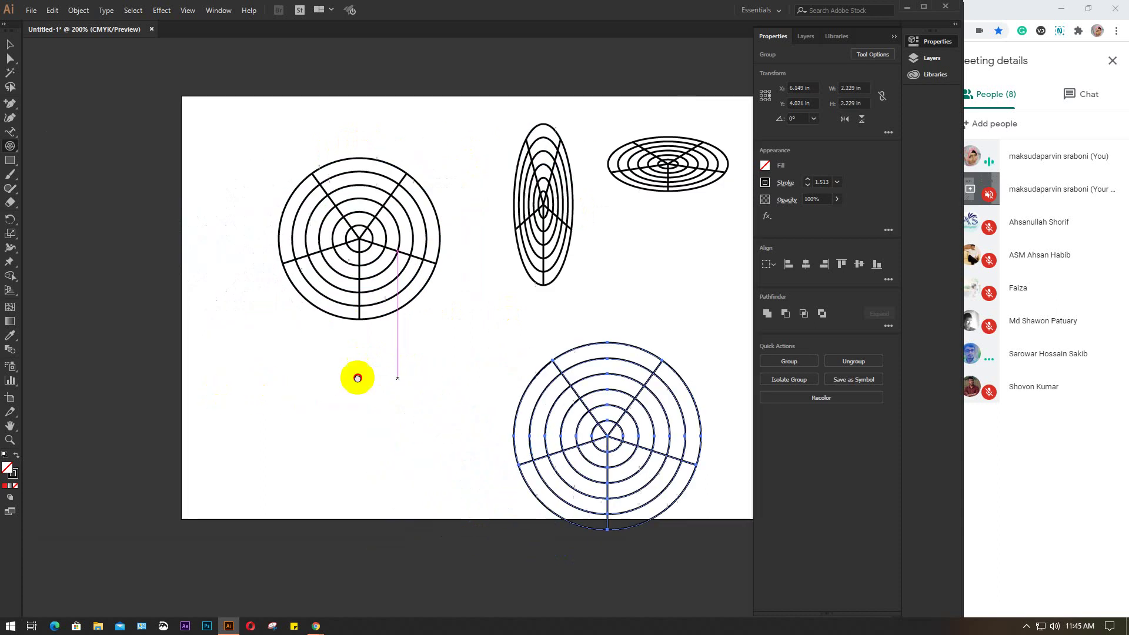
{"action": "left_click_drag", "start_coordinate": [377, 377], "coordinate": [302, 372]}
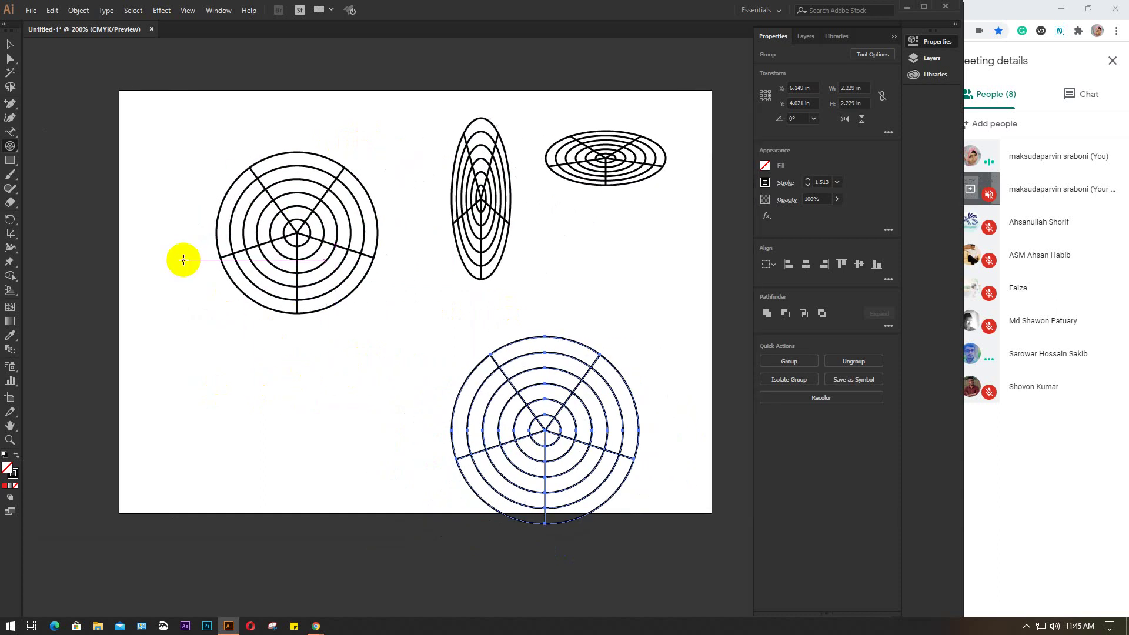
{"action": "key", "text": "v"}
{"action": "left_click_drag", "start_coordinate": [171, 124], "coordinate": [645, 474]}
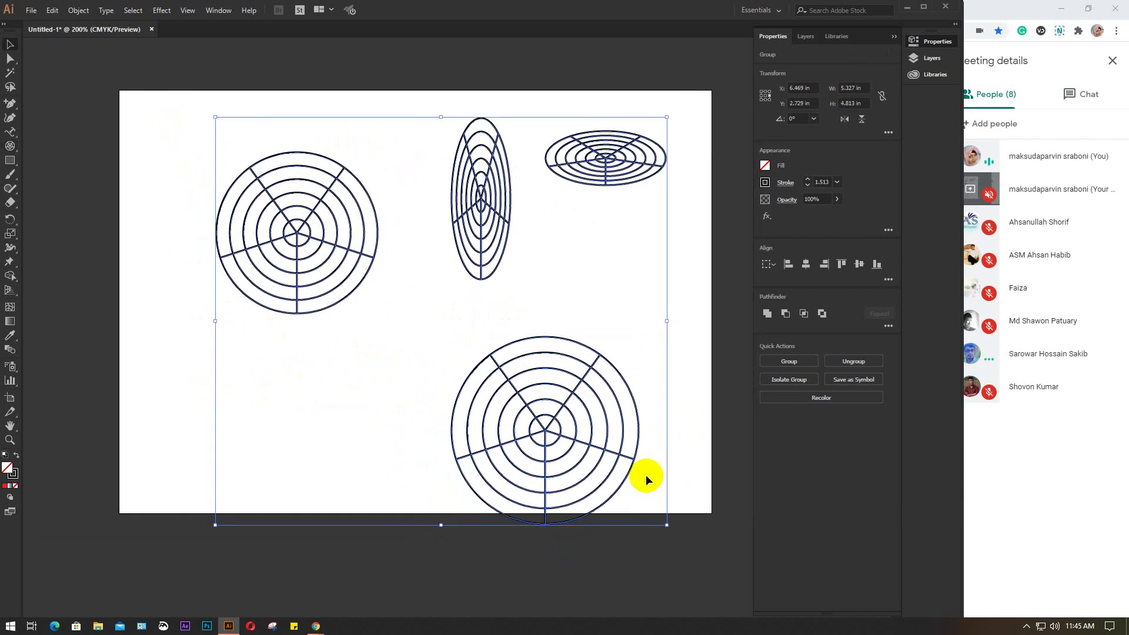
{"action": "key", "text": "Delete"}
Set up a new polar grid with a width of 2.5 in and a height of 2.5 in.
{"action": "left_click", "coordinate": [10, 146]}
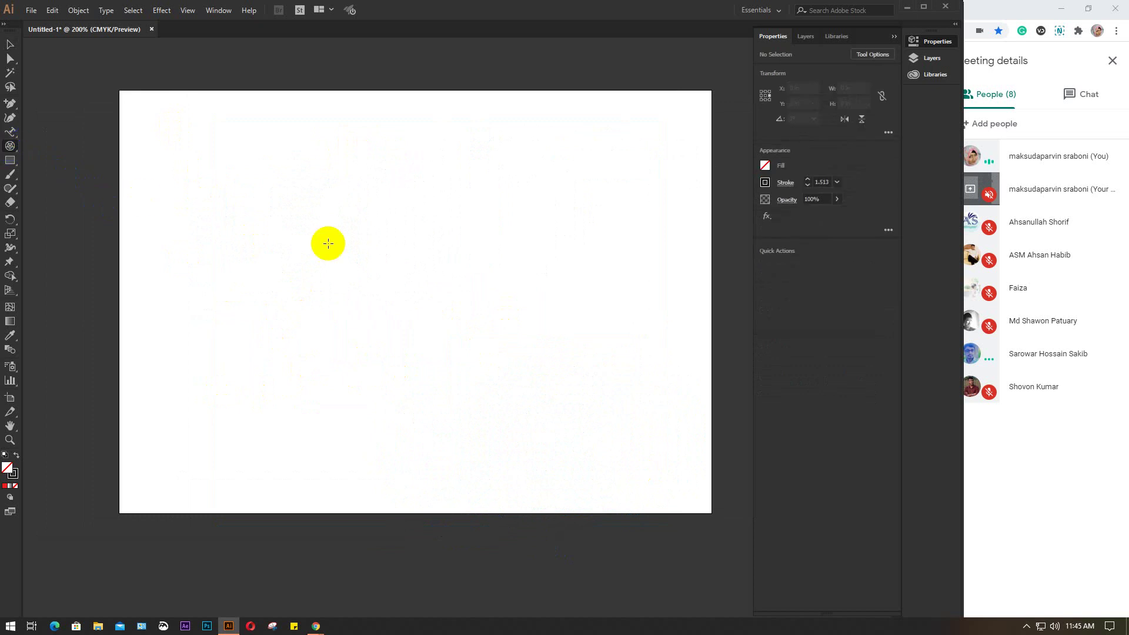
{"action": "left_click_drag", "start_coordinate": [397, 301], "coordinate": [398, 303]}
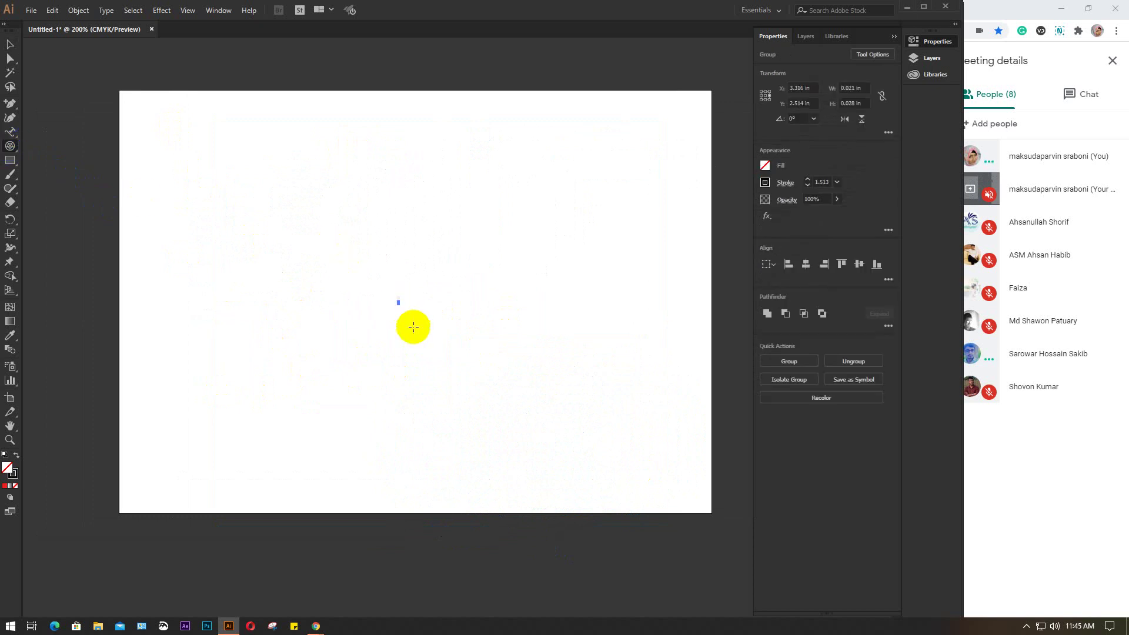
{"action": "left_click", "coordinate": [556, 361], "text": "ctrl"}
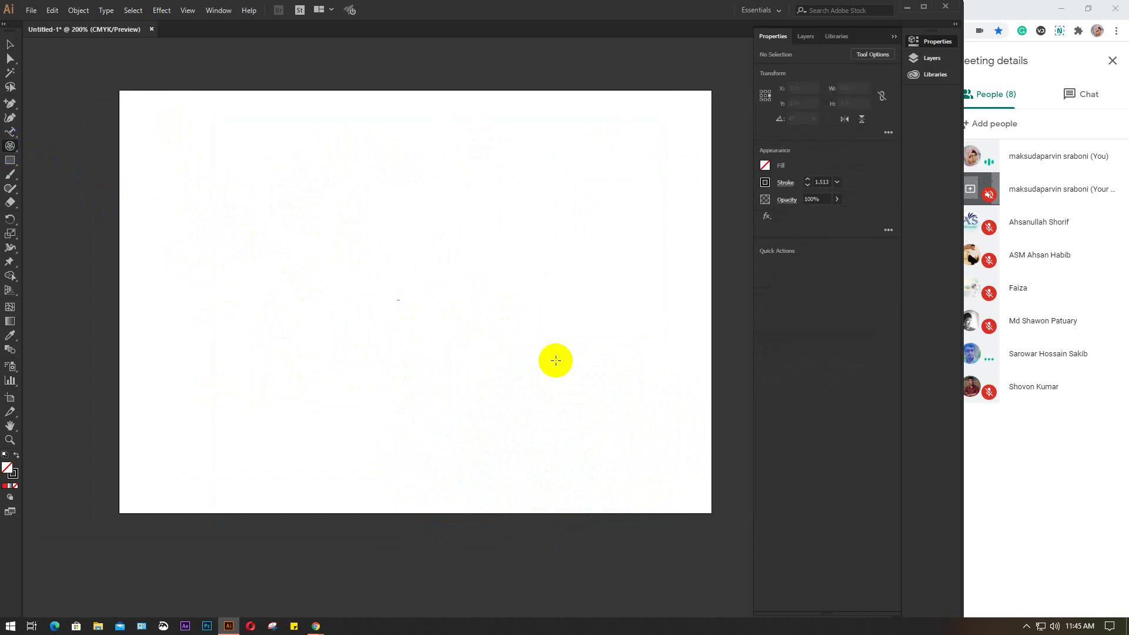
{"action": "left_click", "coordinate": [496, 199]}
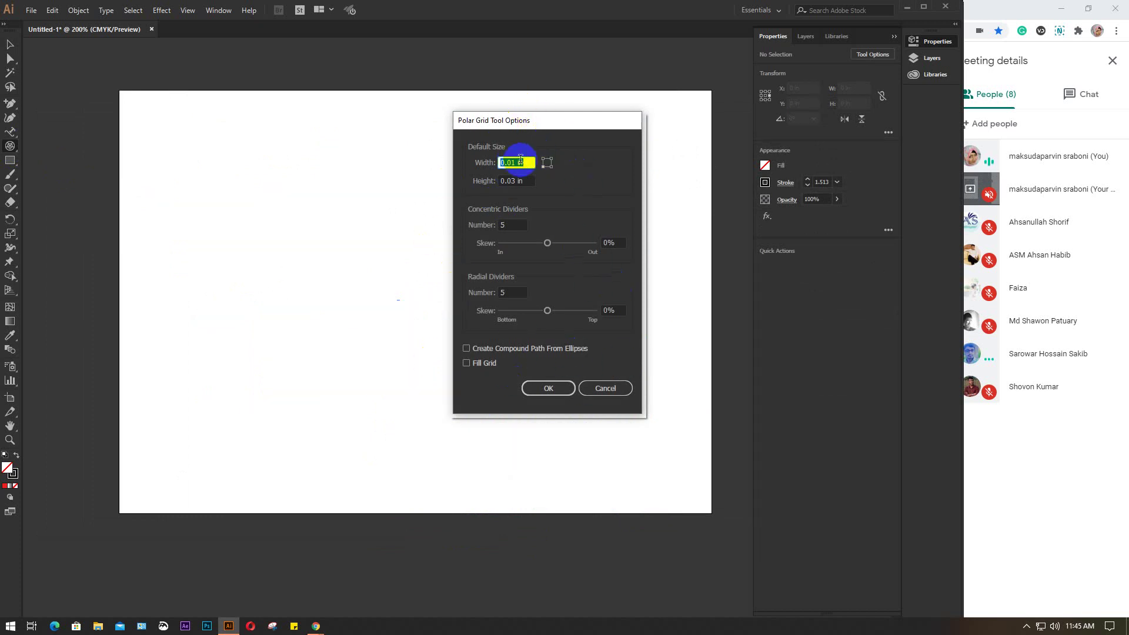
{"action": "left_click_drag", "start_coordinate": [532, 162], "coordinate": [486, 169]}
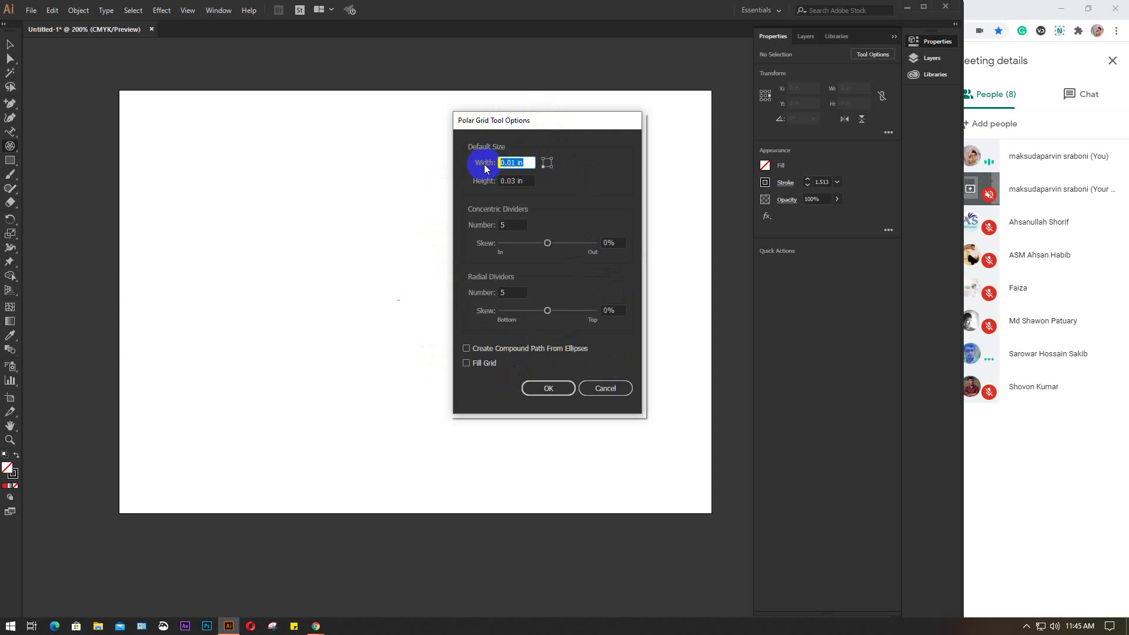
{"action": "type", "text": "2.5"}
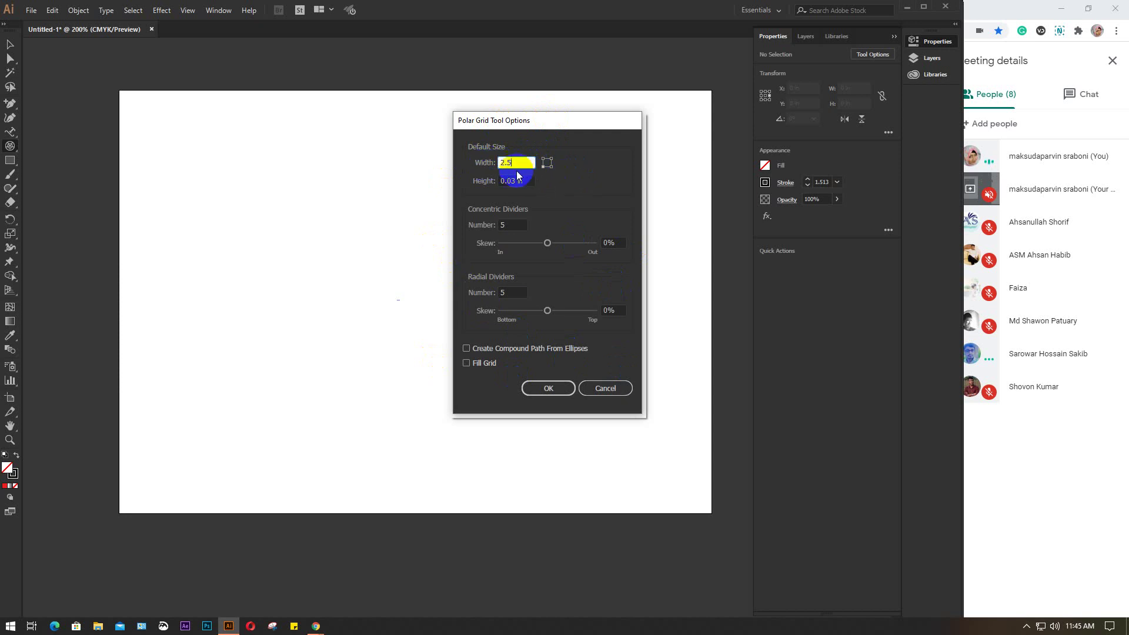
{"action": "left_click_drag", "start_coordinate": [534, 182], "coordinate": [472, 195]}
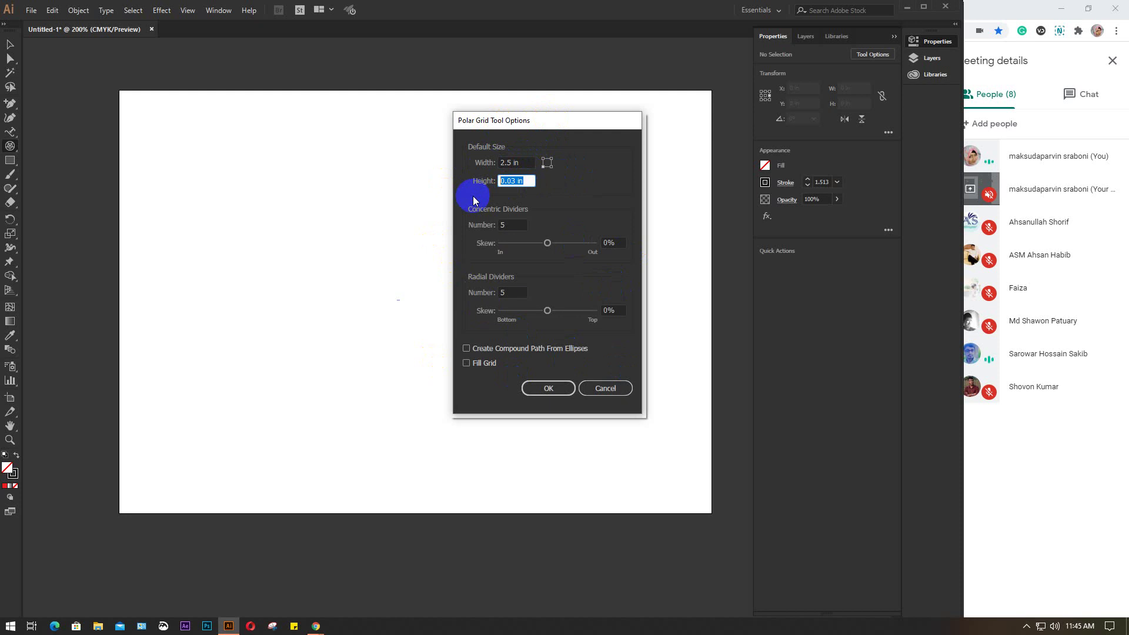
{"action": "type", "text": "2.5"}
{"action": "left_click", "coordinate": [517, 179]}
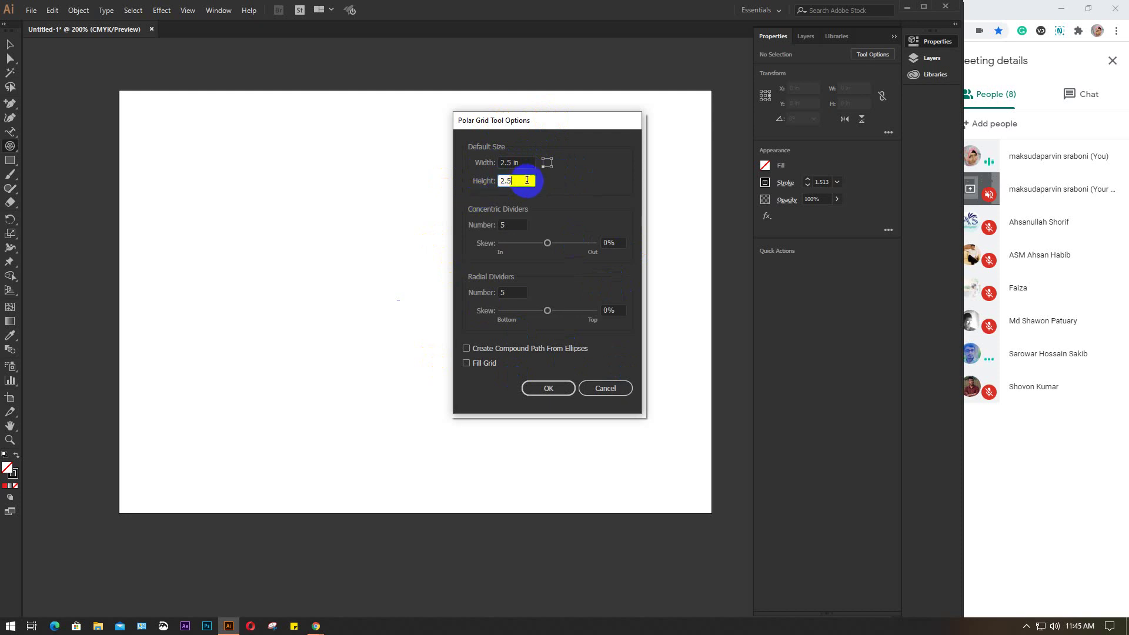
Create the polar grid with 6 concentric dividers and 5 radial dividers.
{"action": "left_click", "coordinate": [515, 223]}
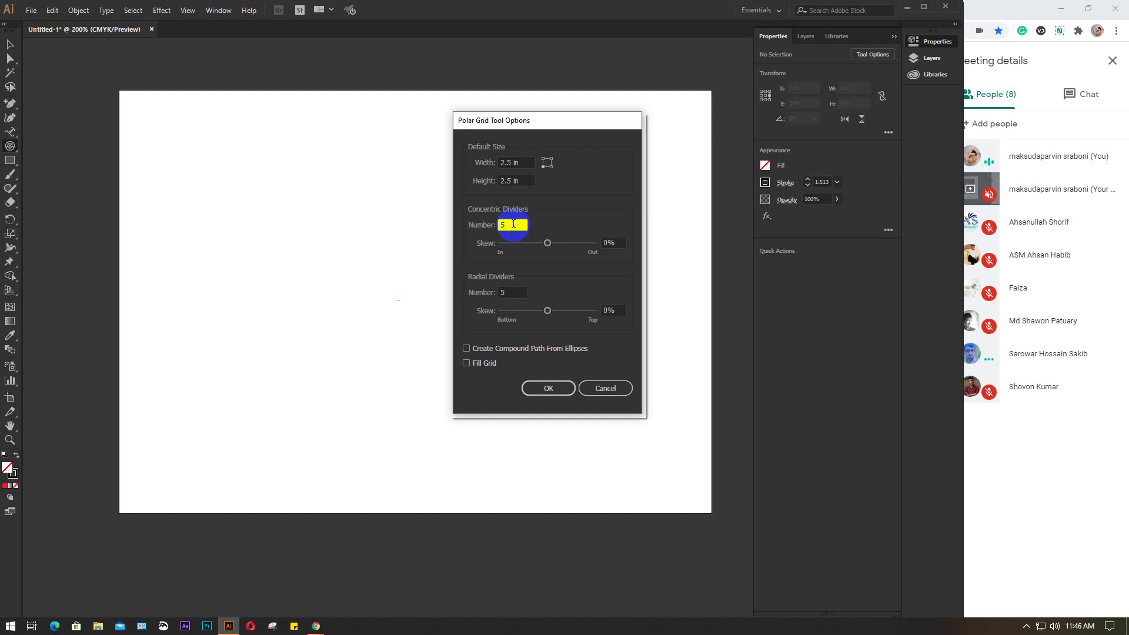
{"action": "left_click_drag", "start_coordinate": [513, 224], "coordinate": [485, 234]}
{"action": "left_click", "coordinate": [511, 290]}
{"action": "double_click", "coordinate": [513, 291]}
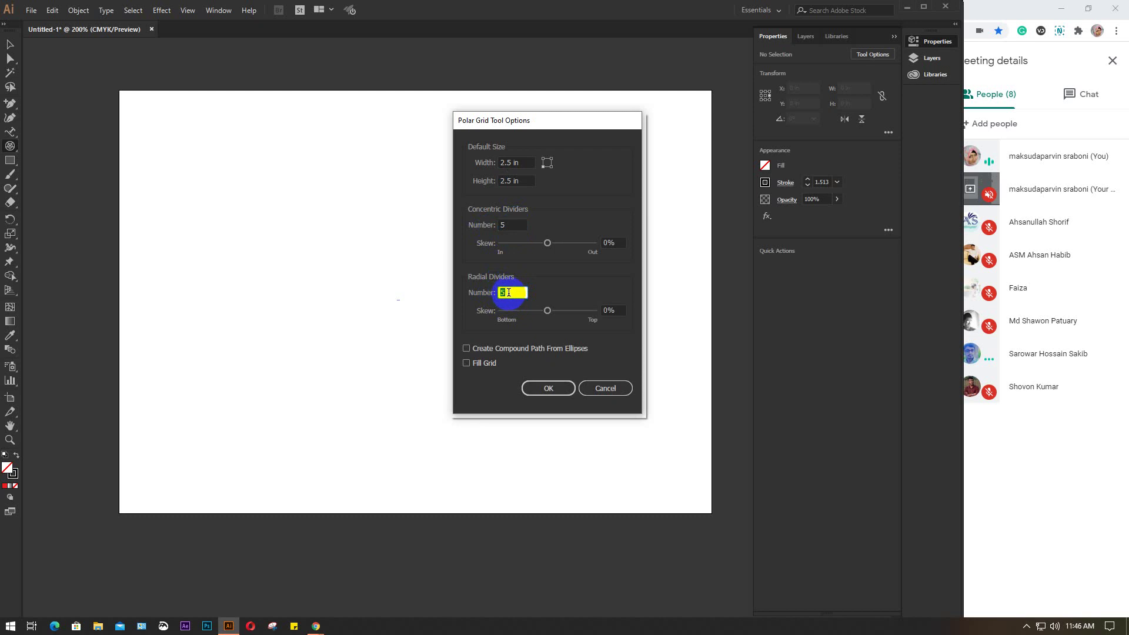
{"action": "double_click", "coordinate": [513, 223]}
{"action": "type", "text": "6"}
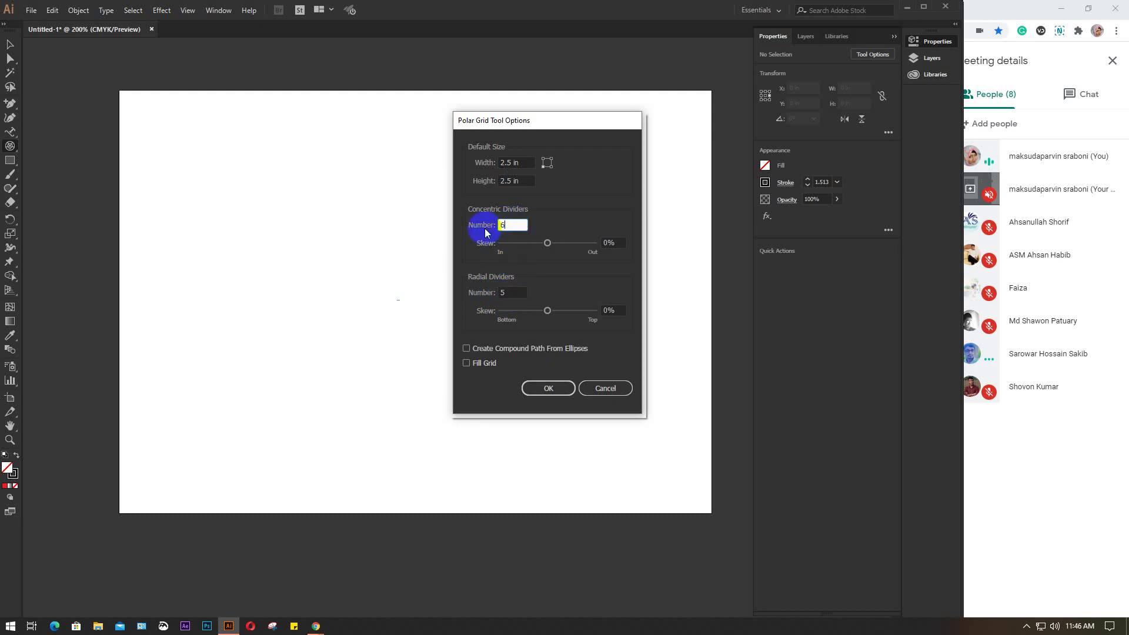
{"action": "double_click", "coordinate": [512, 292]}
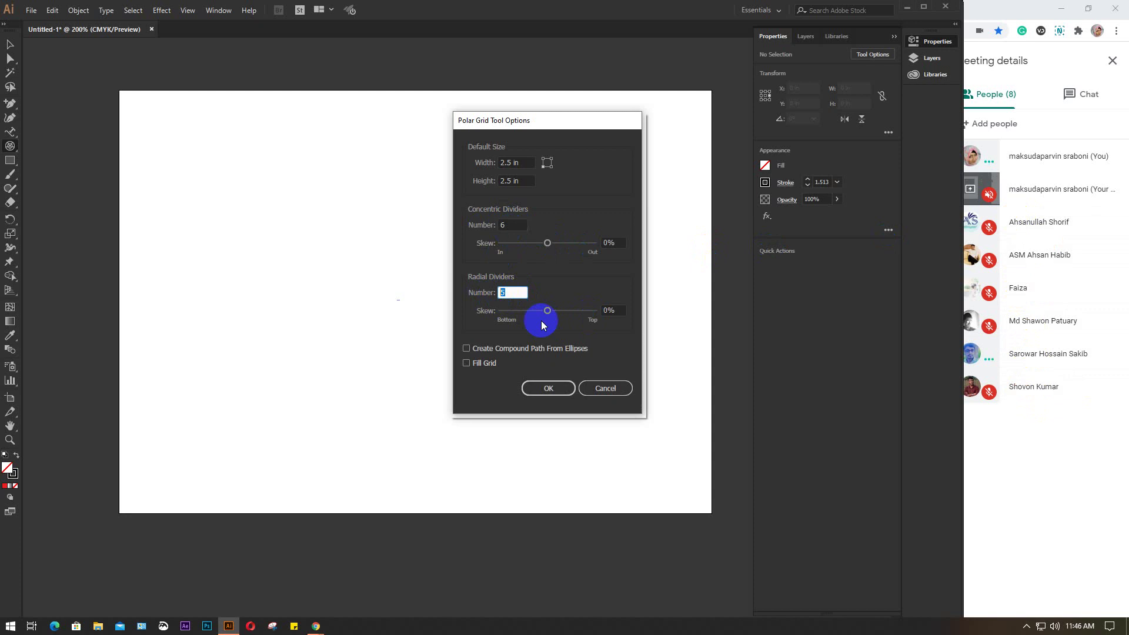
{"action": "double_click", "coordinate": [506, 293]}
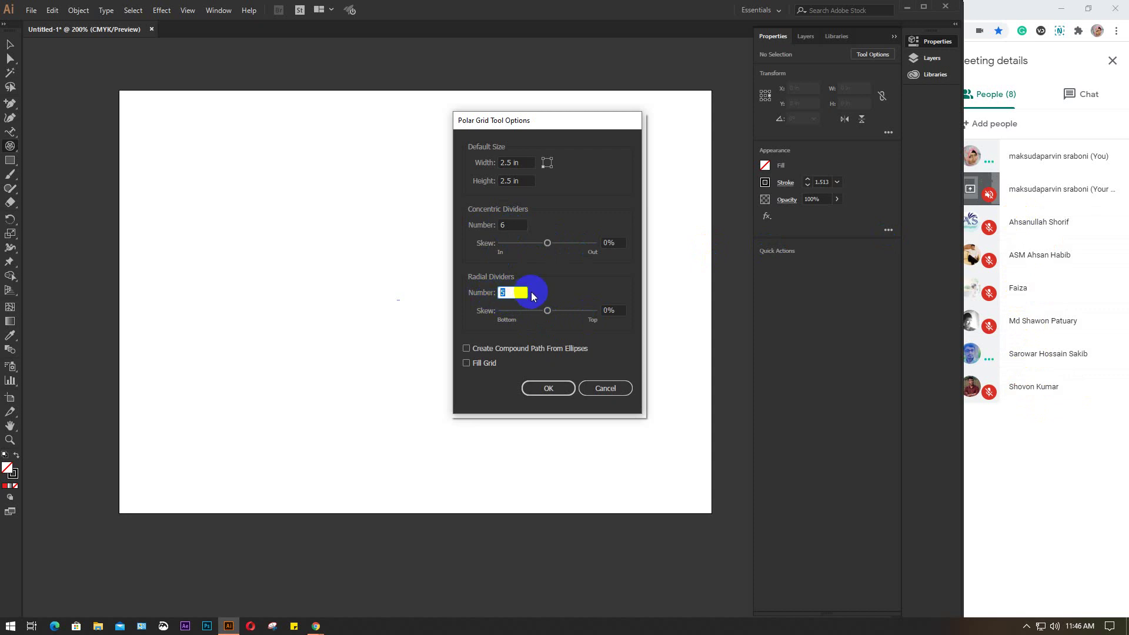
{"action": "left_click", "coordinate": [550, 388]}
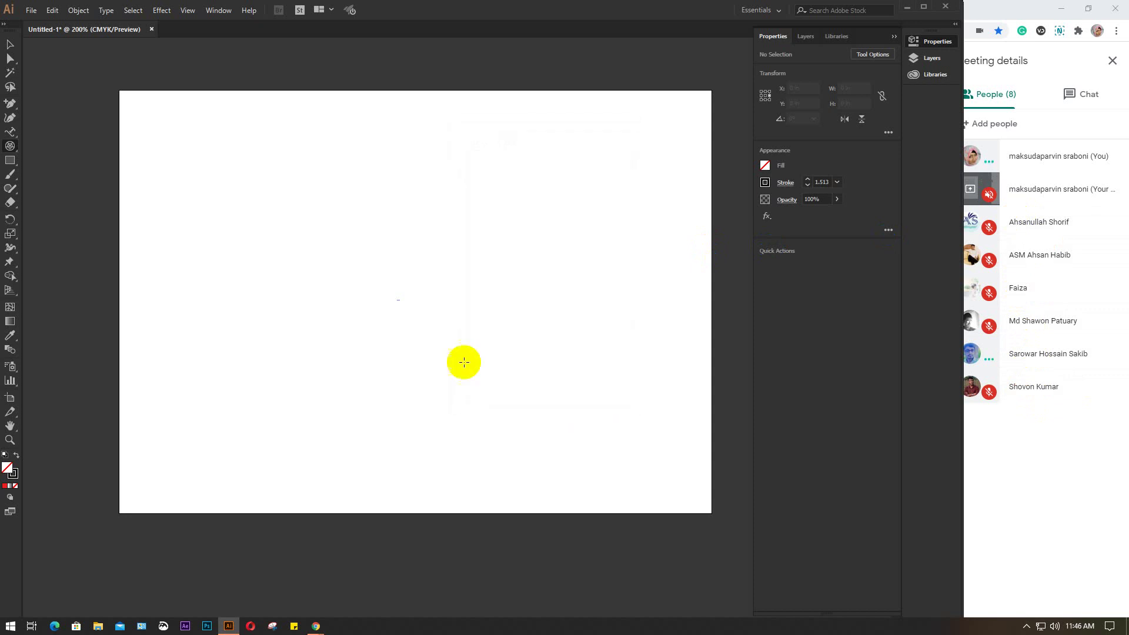
Move the new polar grid to the middle of the artboard, clear the selection and select the grid again.
{"action": "key", "text": "v"}
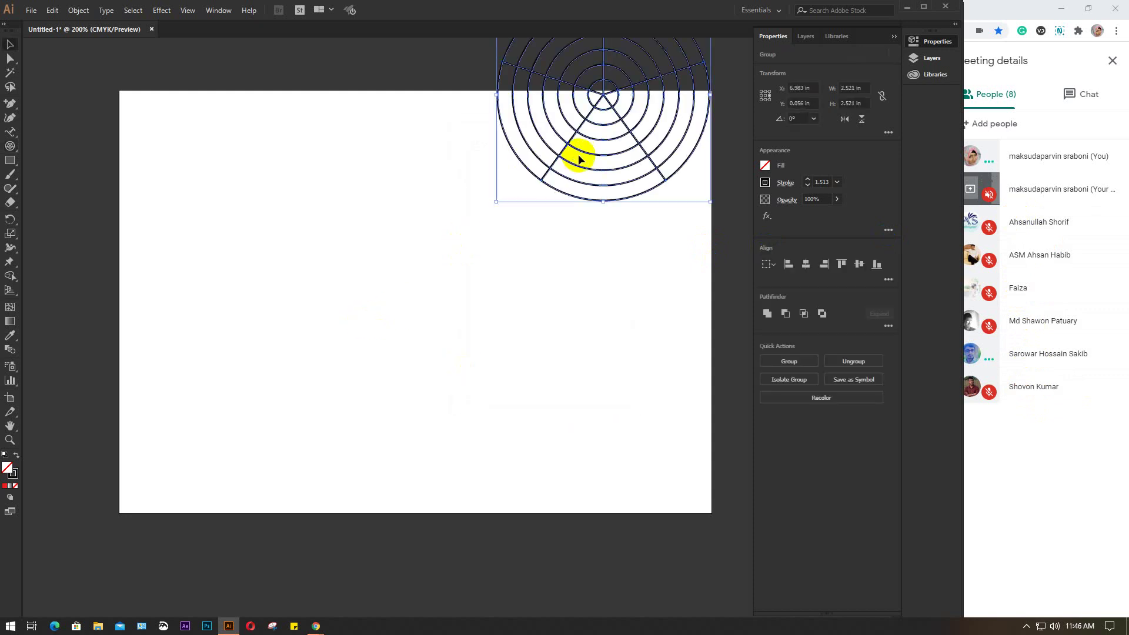
{"action": "left_click_drag", "start_coordinate": [565, 166], "coordinate": [378, 358]}
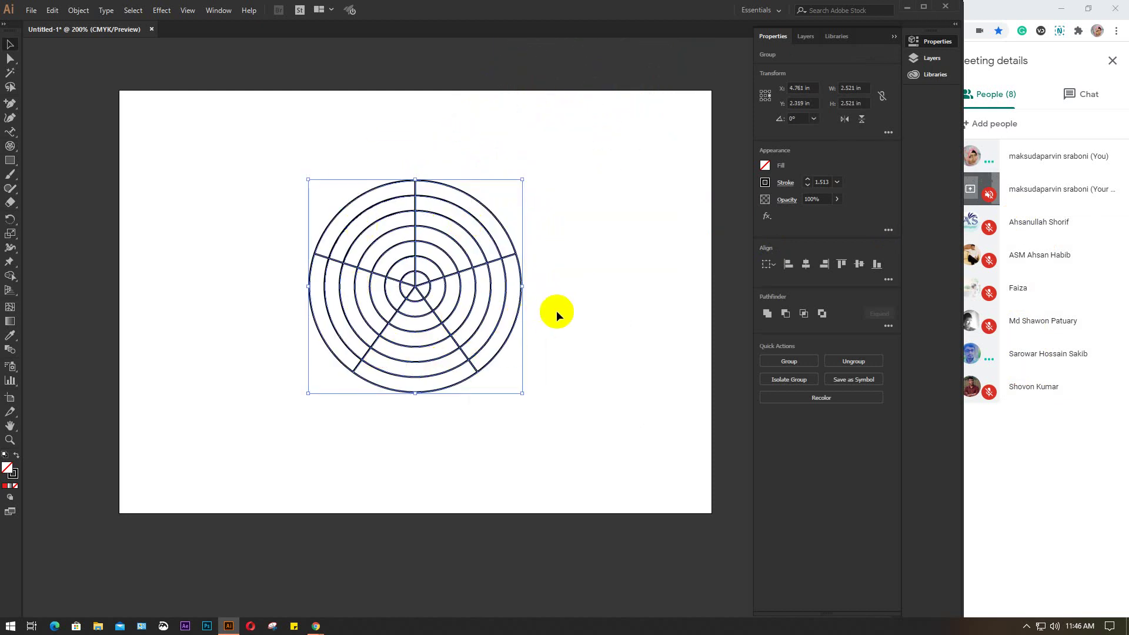
{"action": "left_click", "coordinate": [595, 300]}
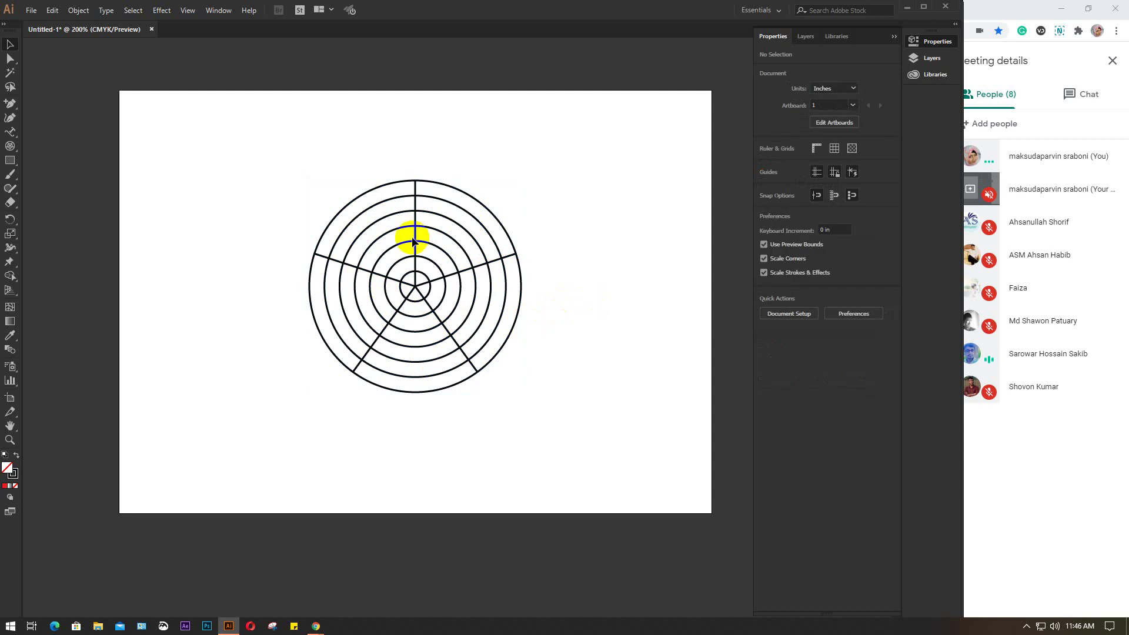
{"action": "left_click", "coordinate": [416, 197]}
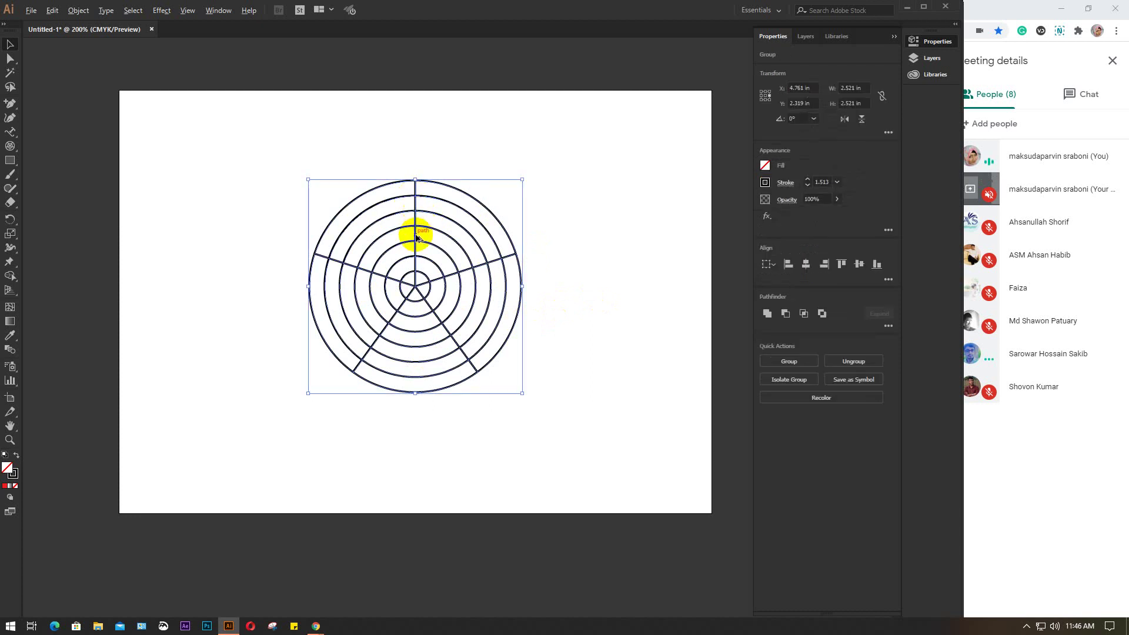
Erase the polar grid down to its upper-right sector with an enlarged Eraser.
{"action": "scroll", "coordinate": [416, 235], "scroll_direction": "up", "scroll_amount": 1}
{"action": "left_click", "coordinate": [10, 203]}
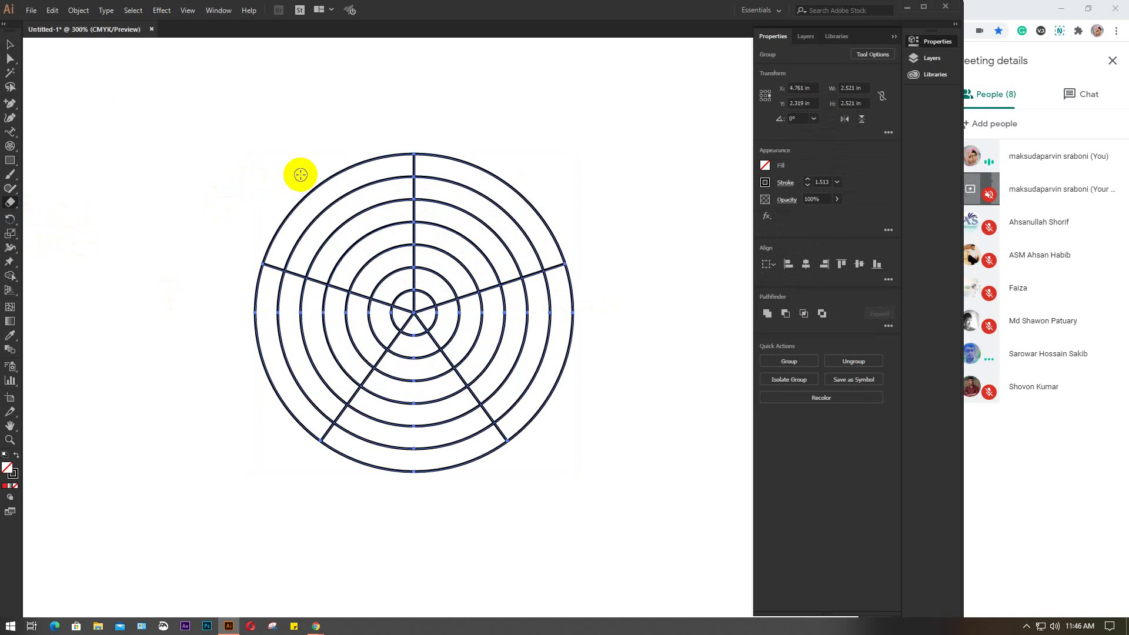
{"action": "key", "text": "bracketright"}
{"action": "key", "text": "bracketright"}
{"action": "key", "text": "bracketright"}
{"action": "key", "text": "bracketright"}
{"action": "mouse_move", "coordinate": [297, 176]}
{"action": "left_mouse_down"}
{"action": "mouse_move", "coordinate": [328, 435]}
{"action": "mouse_move", "coordinate": [289, 330]}
{"action": "mouse_move", "coordinate": [302, 477]}
{"action": "mouse_move", "coordinate": [359, 142]}
{"action": "mouse_move", "coordinate": [352, 386]}
{"action": "mouse_move", "coordinate": [374, 153]}
{"action": "mouse_move", "coordinate": [380, 432]}
{"action": "mouse_move", "coordinate": [391, 345]}
{"action": "mouse_move", "coordinate": [461, 521]}
{"action": "left_mouse_up"}
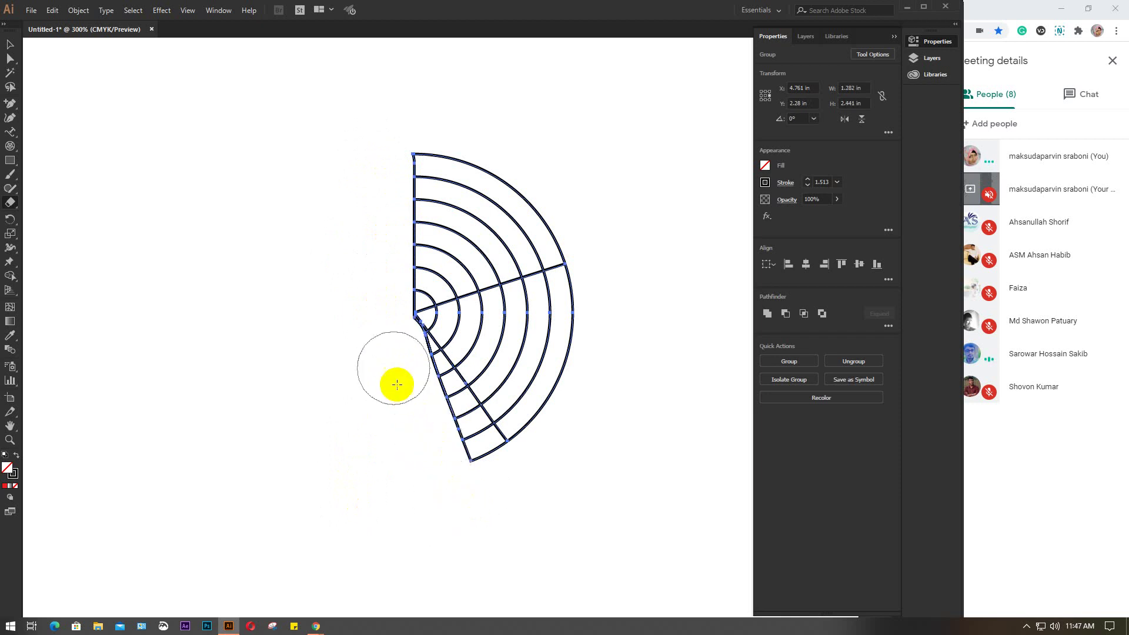
{"action": "mouse_move", "coordinate": [396, 384]}
{"action": "left_mouse_down"}
{"action": "mouse_move", "coordinate": [390, 348]}
{"action": "mouse_move", "coordinate": [423, 358]}
{"action": "mouse_move", "coordinate": [650, 318]}
{"action": "mouse_move", "coordinate": [544, 380]}
{"action": "mouse_move", "coordinate": [345, 431]}
{"action": "mouse_move", "coordinate": [421, 350]}
{"action": "mouse_move", "coordinate": [605, 290]}
{"action": "mouse_move", "coordinate": [424, 359]}
{"action": "mouse_move", "coordinate": [426, 345]}
{"action": "mouse_move", "coordinate": [550, 306]}
{"action": "mouse_move", "coordinate": [609, 307]}
{"action": "left_mouse_up"}
{"action": "key", "text": "v"}
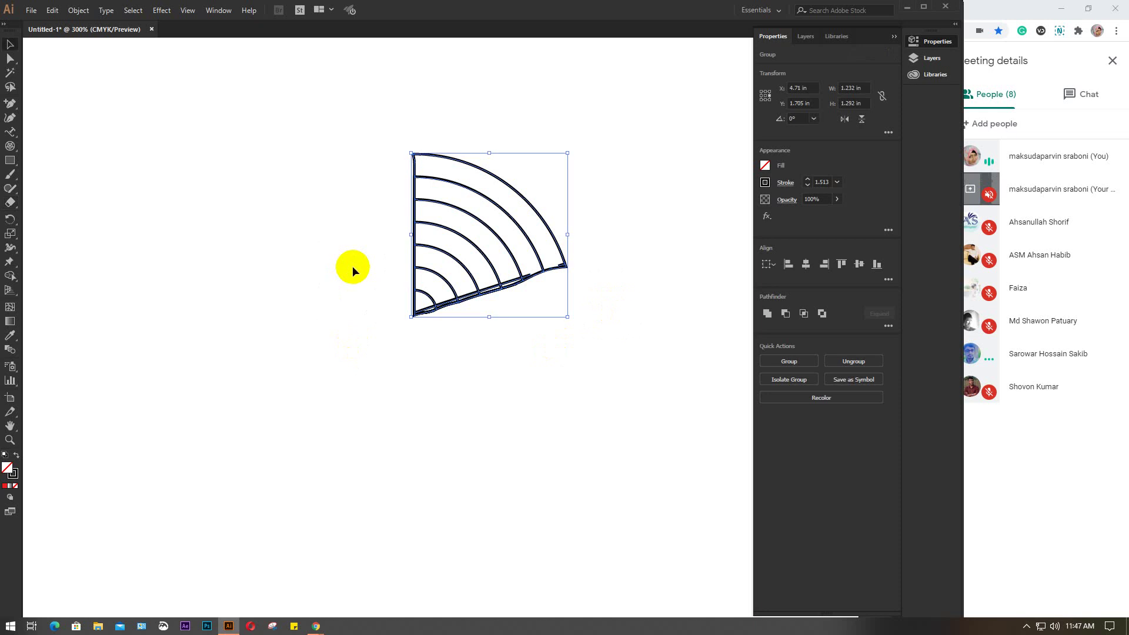
Delete the remaining polar grid sector from the artboard.
{"action": "key", "text": "Delete"}
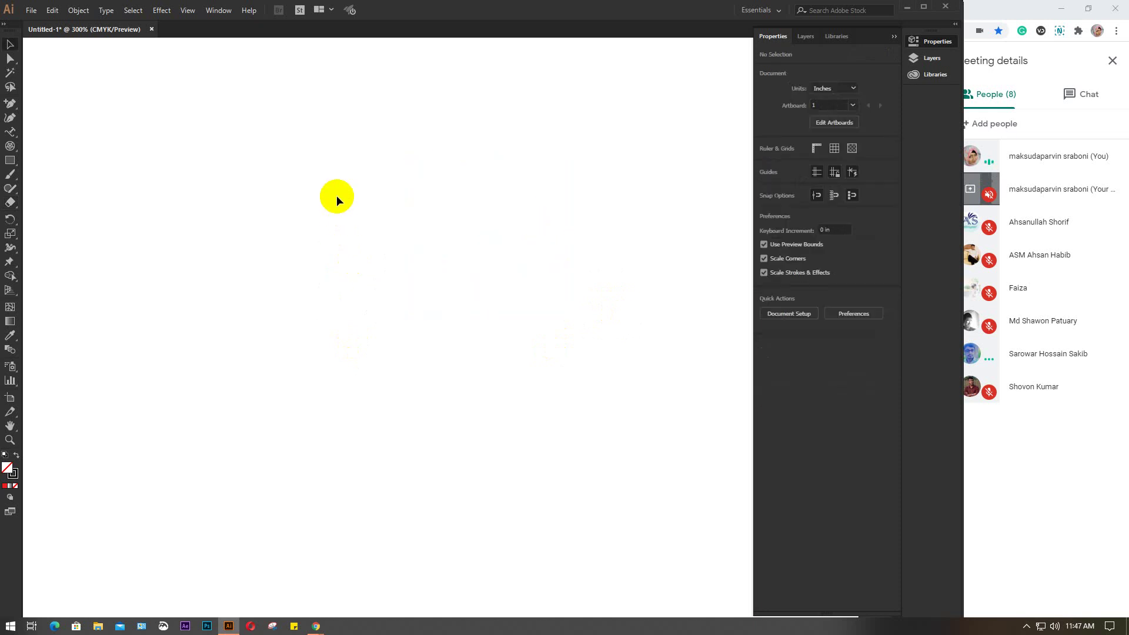
{"action": "scroll", "coordinate": [452, 262], "scroll_direction": "down", "scroll_amount": 2}
{"action": "left_click_drag", "start_coordinate": [497, 327], "coordinate": [412, 321]}
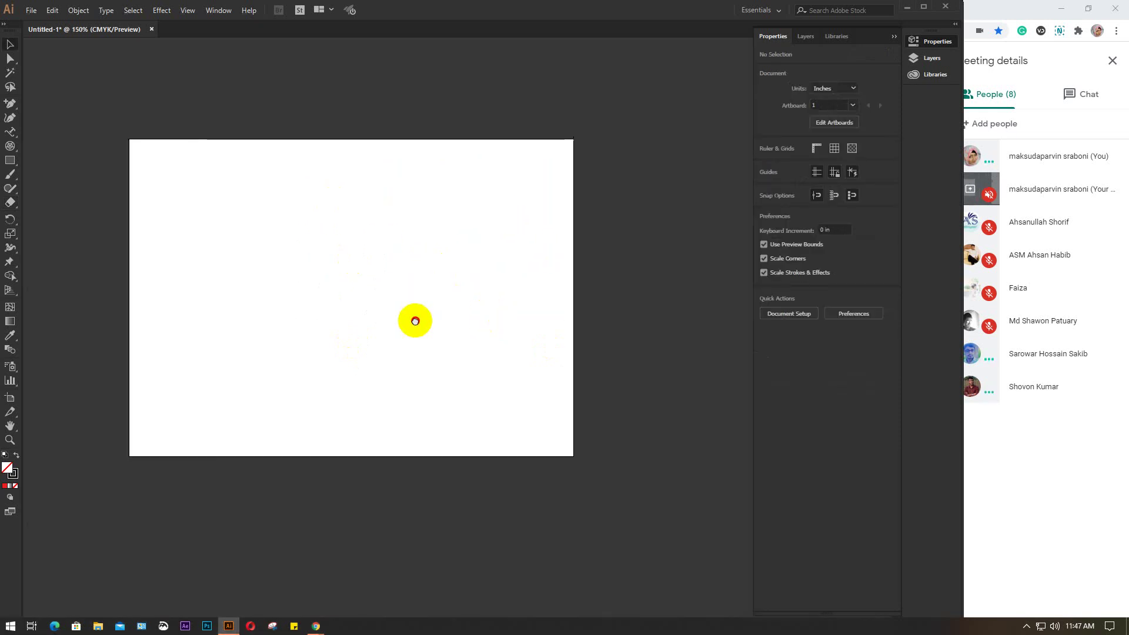
{"action": "left_click", "coordinate": [9, 146]}
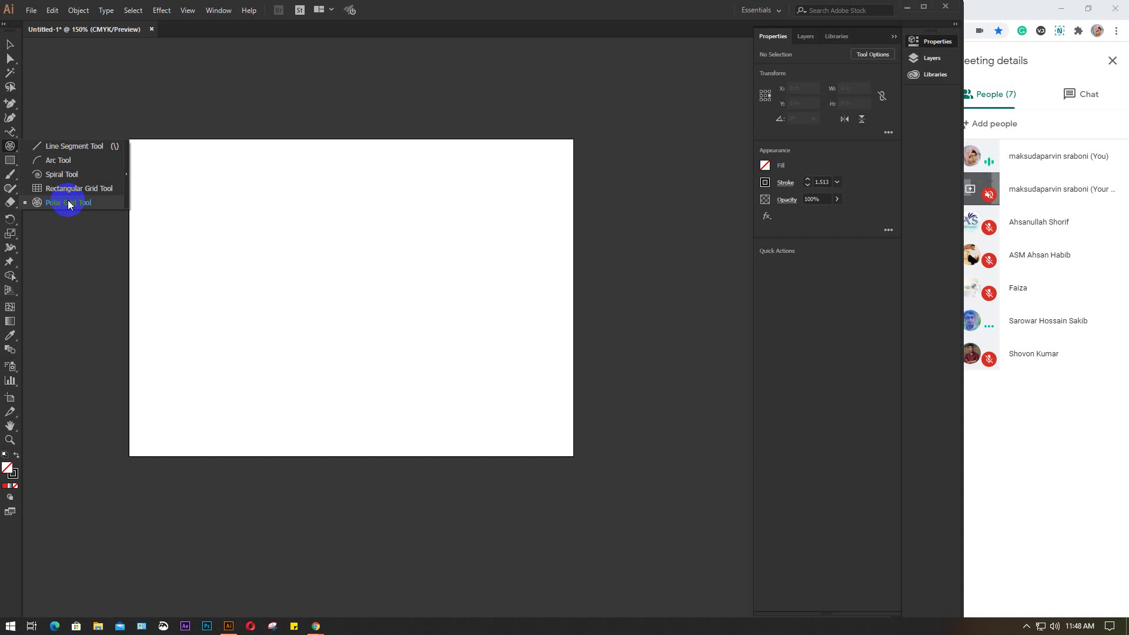
{"action": "left_click", "coordinate": [10, 159]}
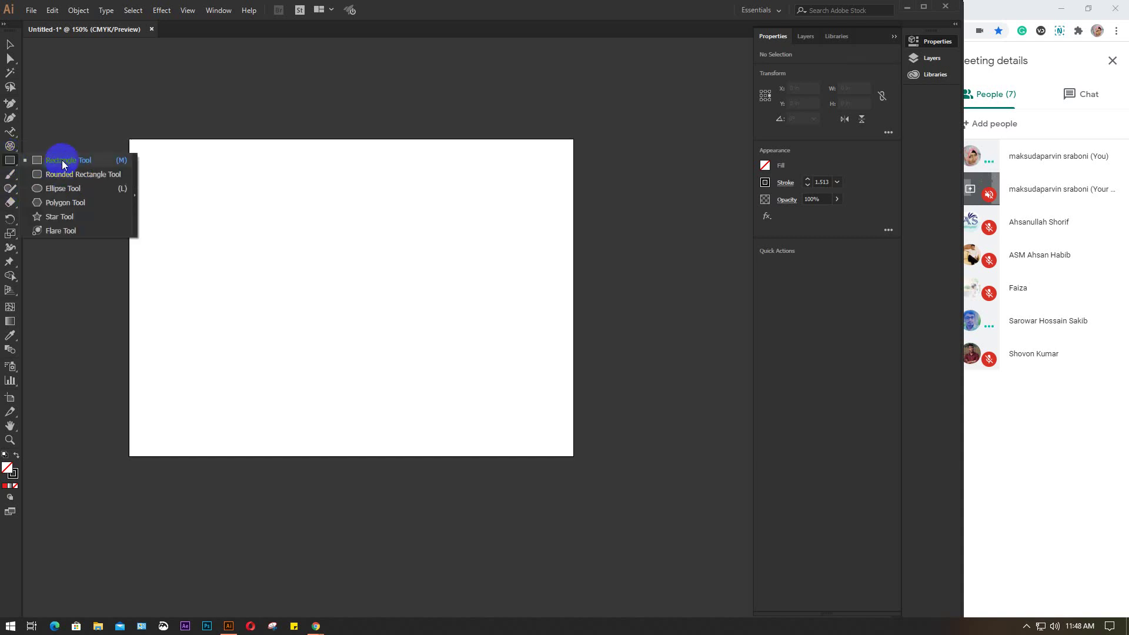
{"action": "left_click", "coordinate": [10, 148]}
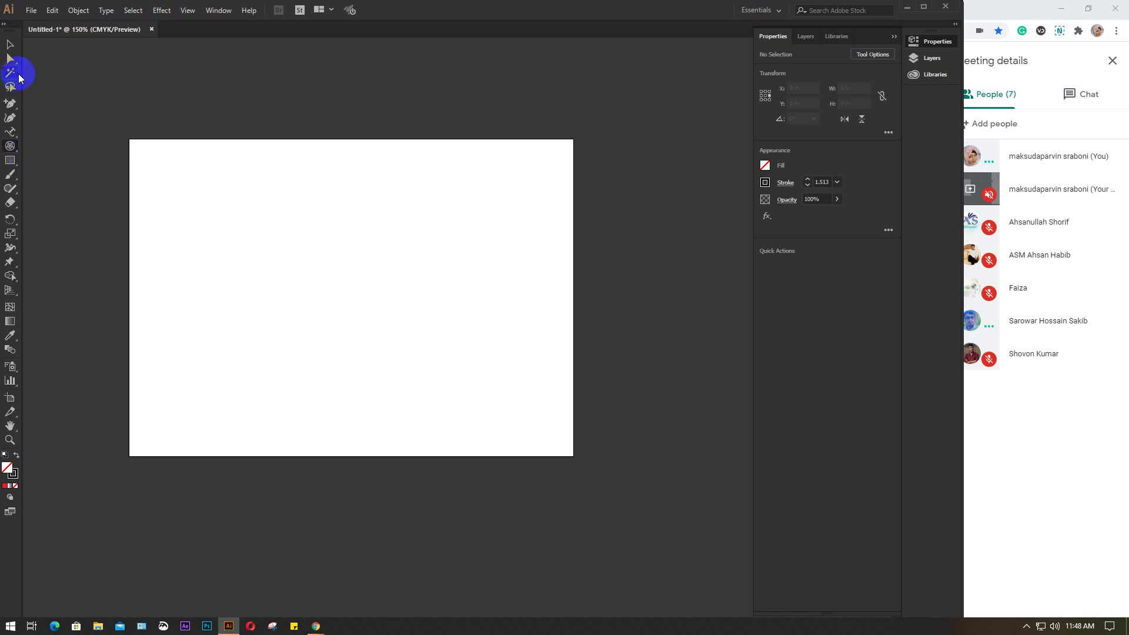
Draw a rectangle about 3.29 in wide and 1.95 in high in the upper-left part of the artboard.
{"action": "left_click", "coordinate": [11, 160]}
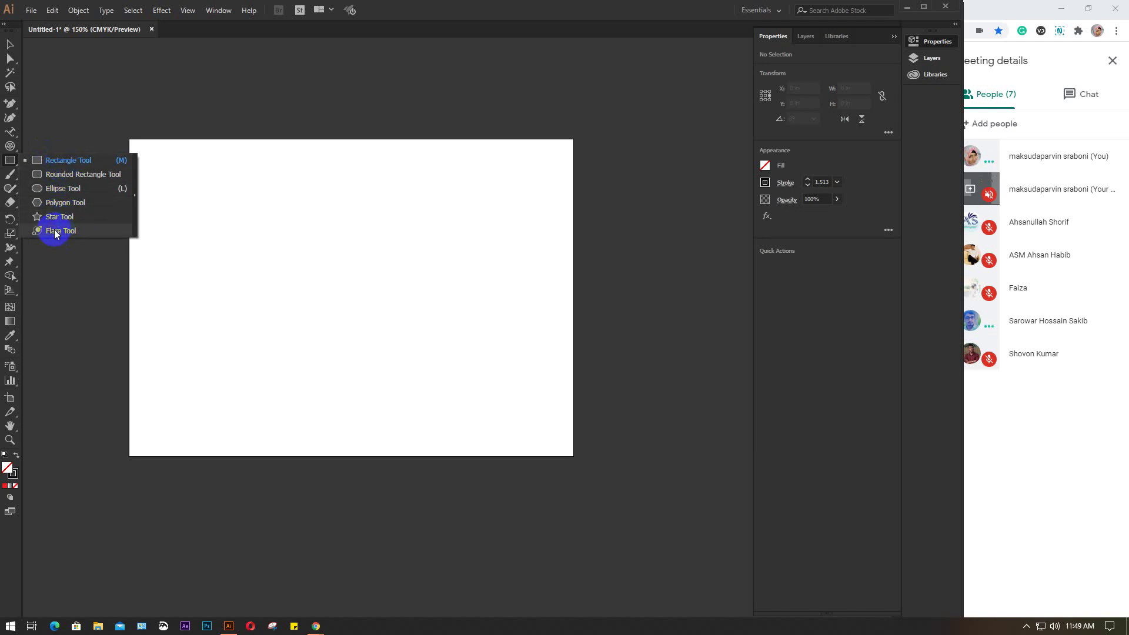
{"action": "left_click", "coordinate": [62, 160]}
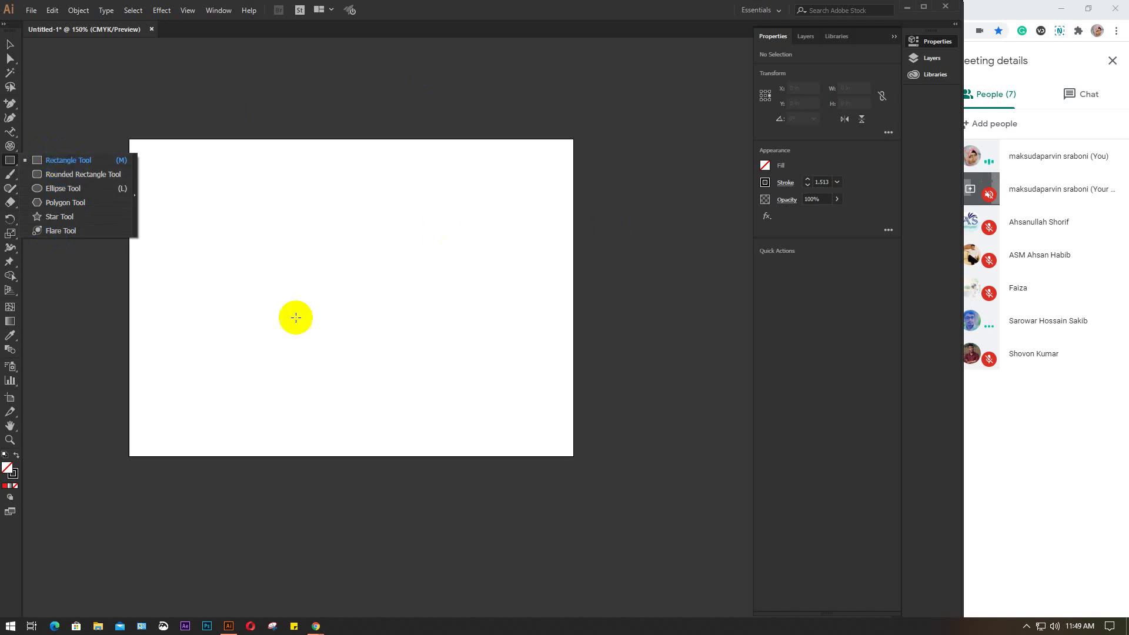
{"action": "left_click", "coordinate": [78, 166]}
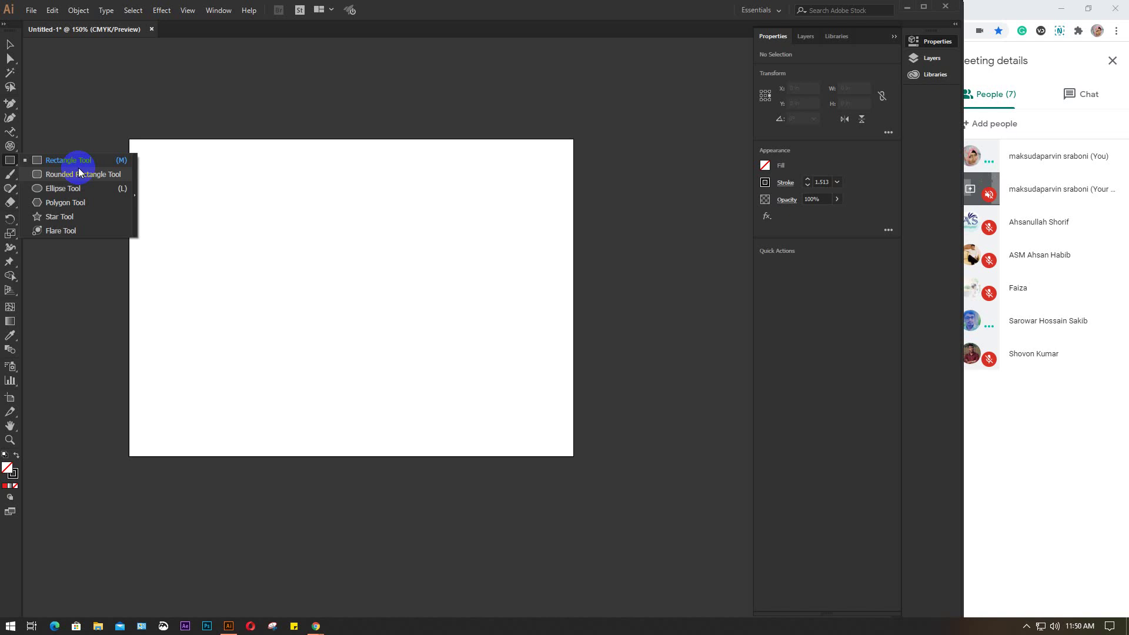
{"action": "left_click", "coordinate": [69, 161]}
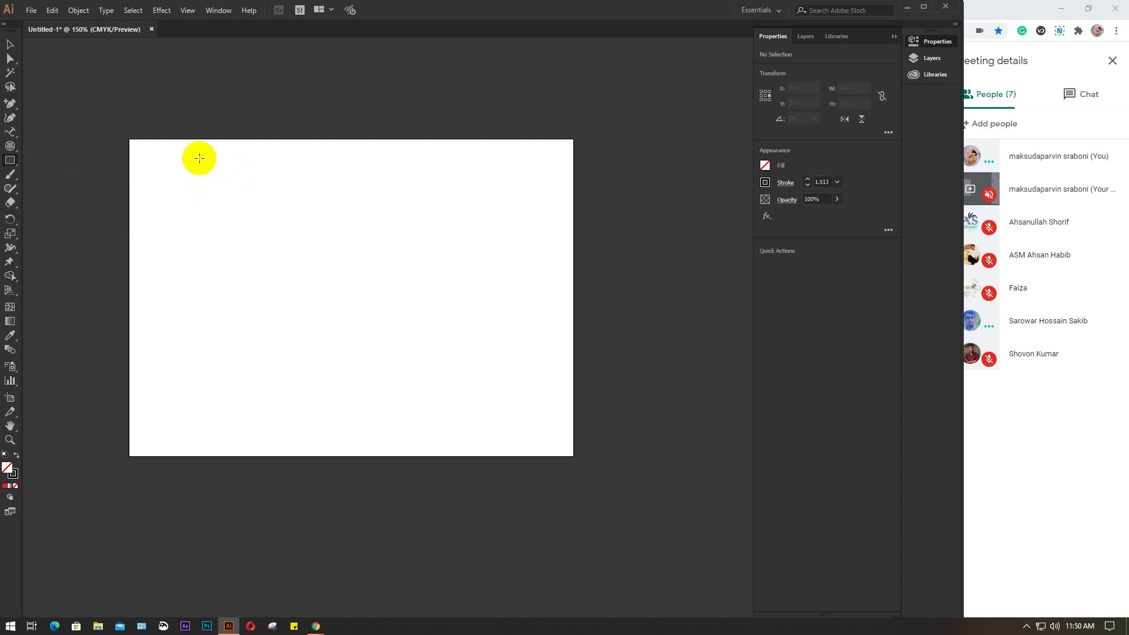
{"action": "left_click_drag", "start_coordinate": [164, 153], "coordinate": [371, 275]}
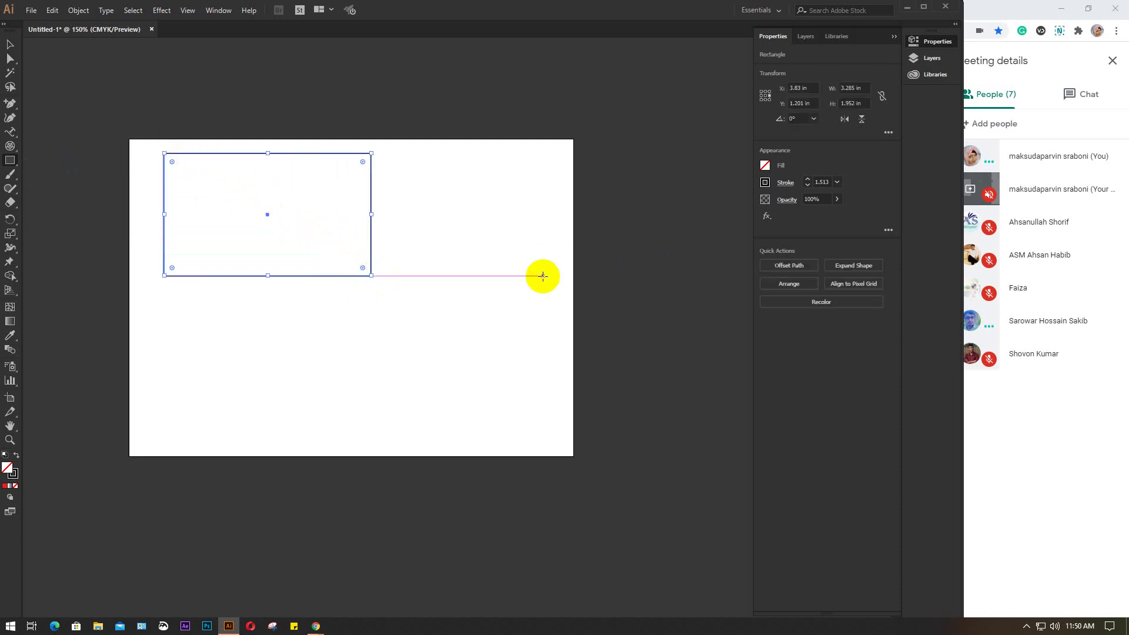
Fill the rectangle with light orange and remove its stroke.
{"action": "left_click", "coordinate": [764, 165]}
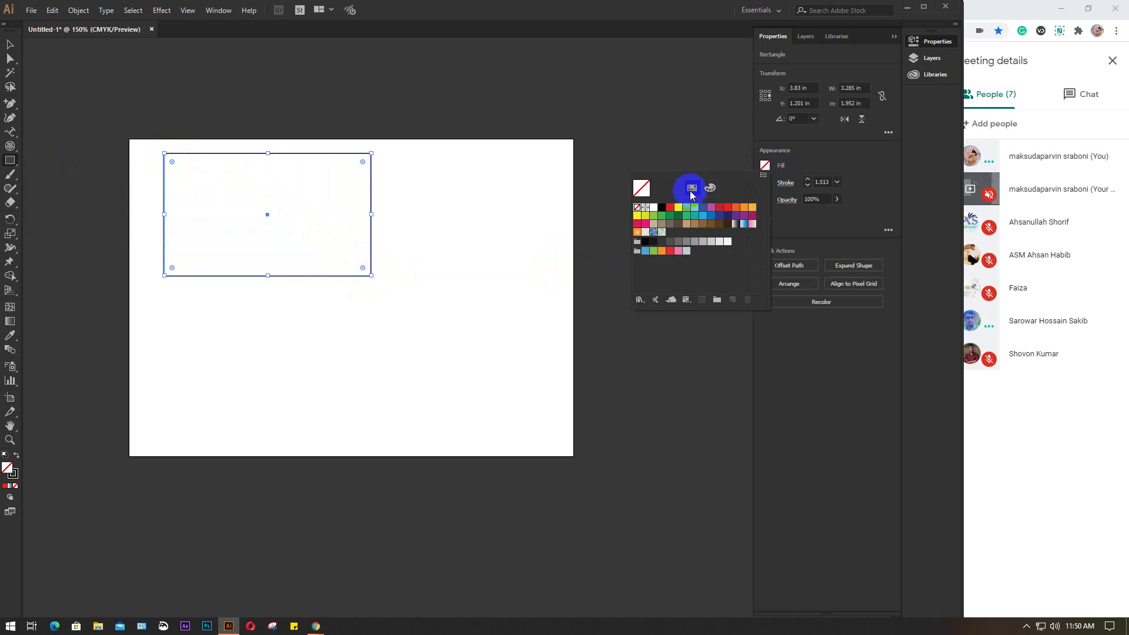
{"action": "left_click", "coordinate": [752, 206]}
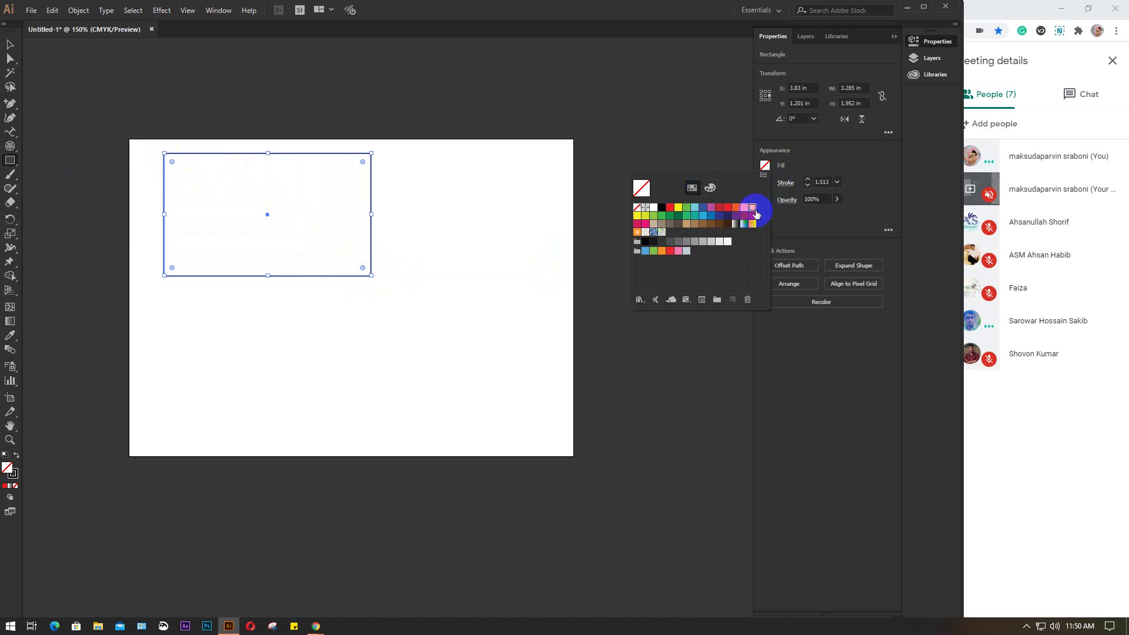
{"action": "left_click", "coordinate": [778, 182]}
{"action": "left_click", "coordinate": [764, 182]}
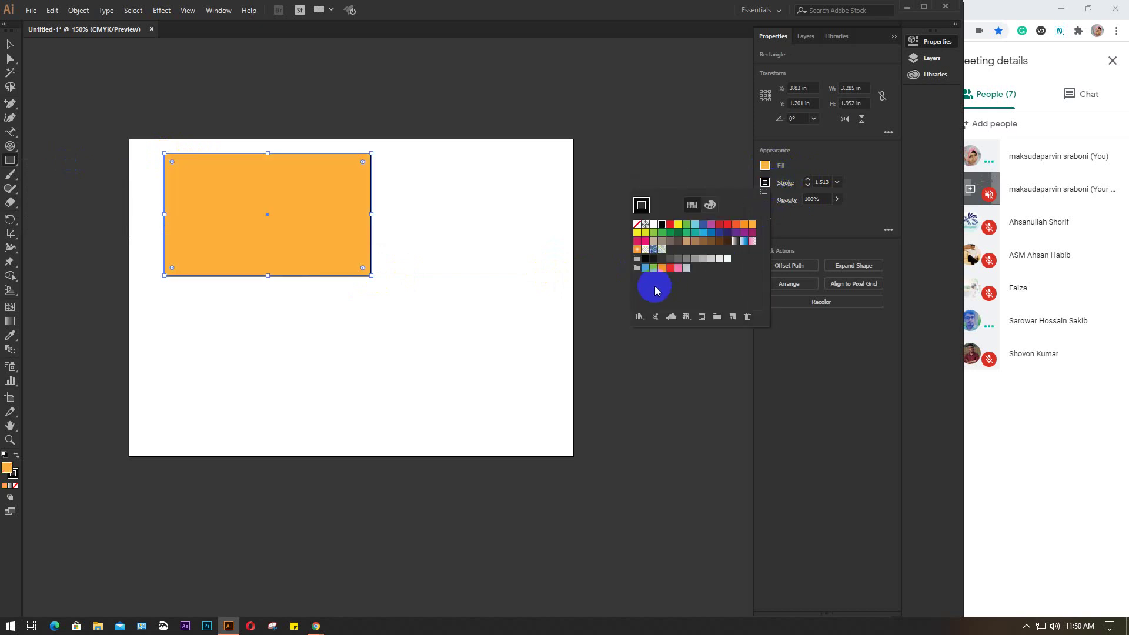
{"action": "left_click", "coordinate": [637, 224]}
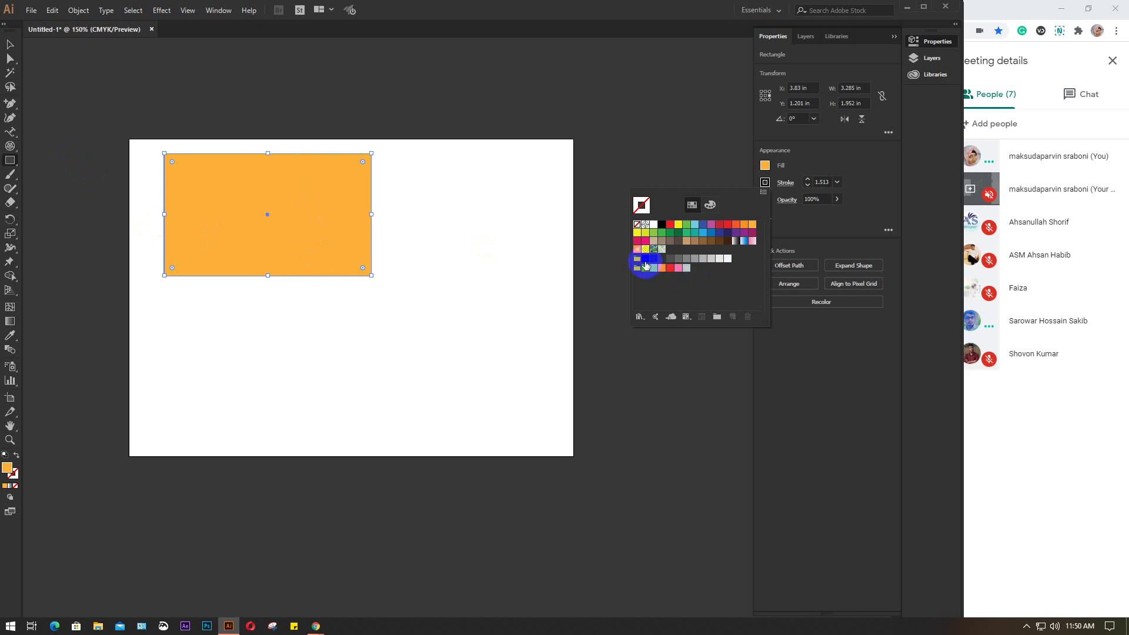
Draw a rounded rectangle about 3.35 in wide and 1.88 in high below the orange rectangle.
{"action": "left_click", "coordinate": [9, 160]}
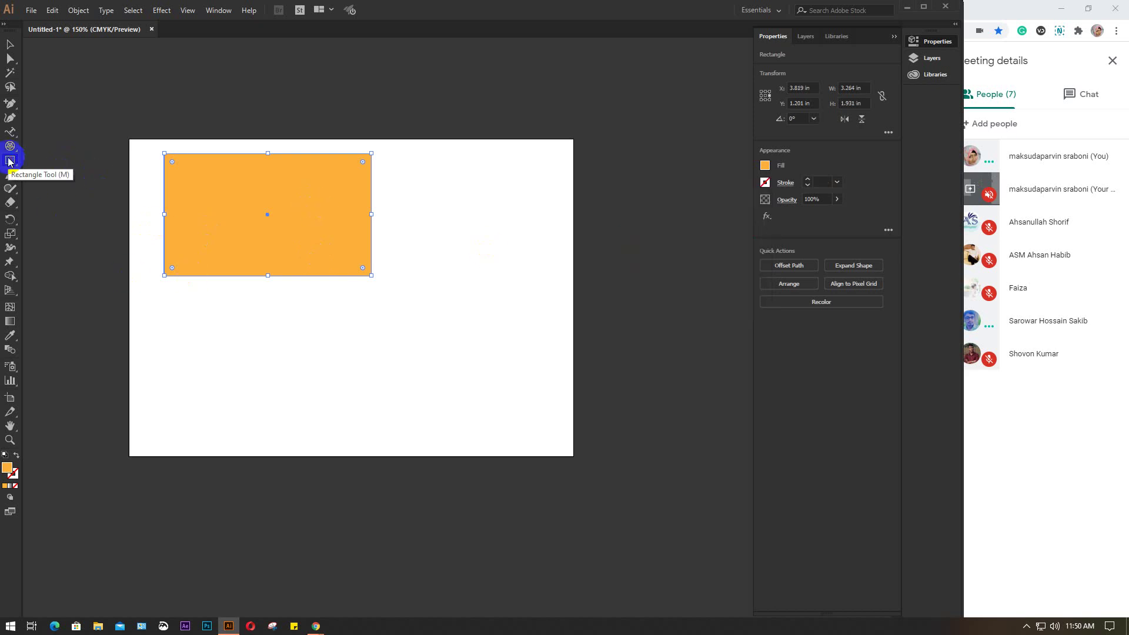
{"action": "left_click_drag", "start_coordinate": [202, 214], "coordinate": [202, 214]}
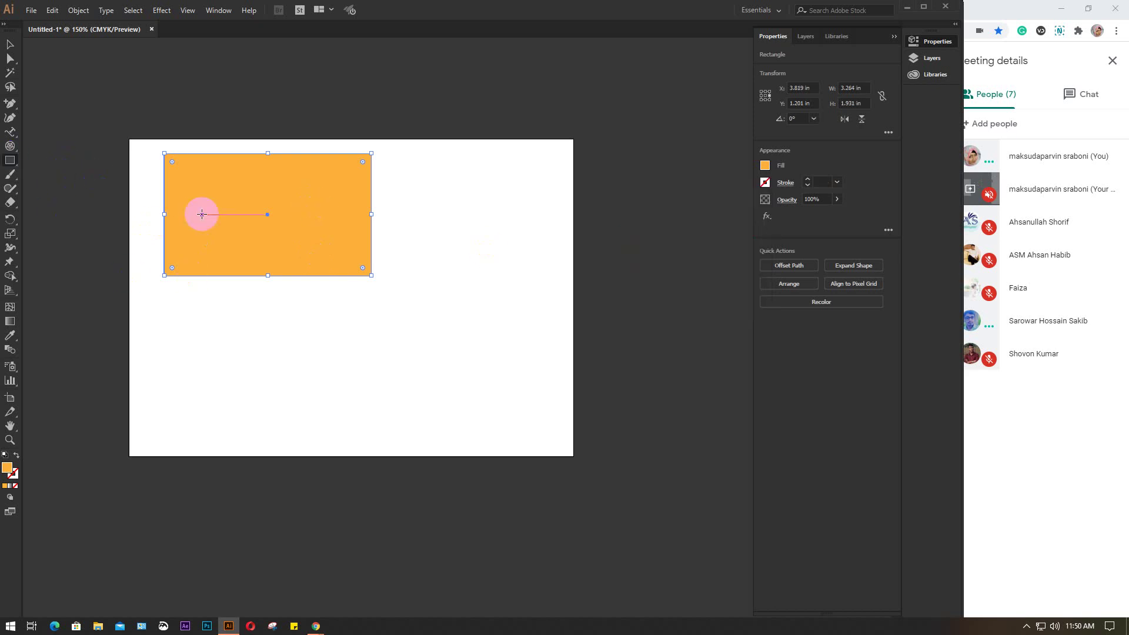
{"action": "scroll", "coordinate": [202, 214], "scroll_direction": "up", "scroll_amount": 2}
{"action": "left_click_drag", "start_coordinate": [335, 231], "coordinate": [361, 265]}
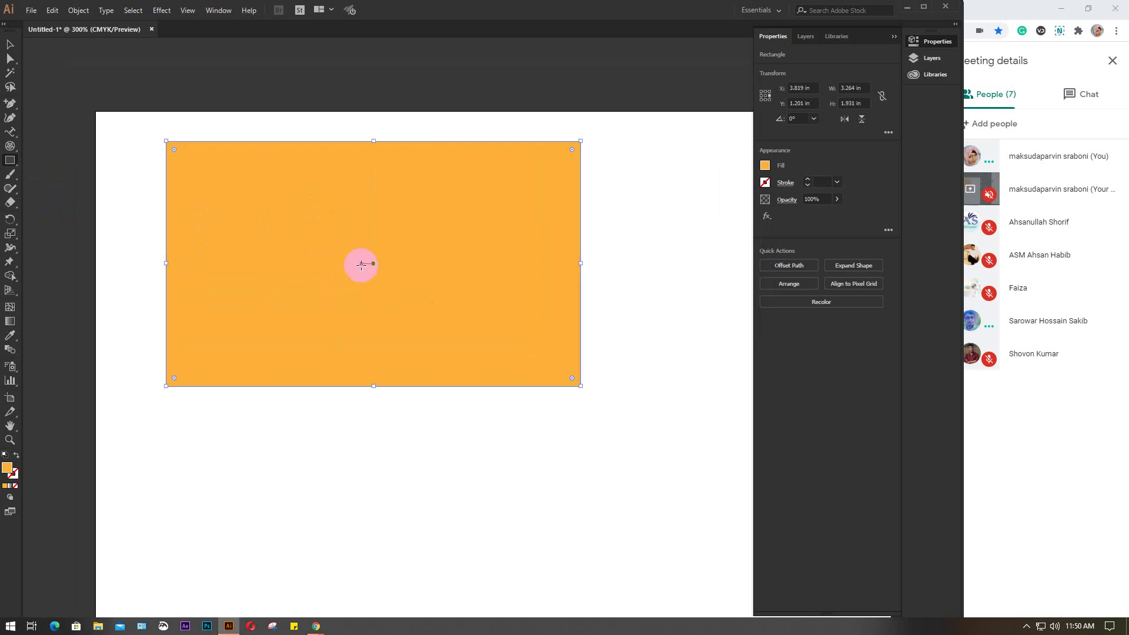
{"action": "scroll", "coordinate": [328, 234], "scroll_direction": "down", "scroll_amount": 1}
{"action": "left_click_drag", "start_coordinate": [435, 318], "coordinate": [365, 245]}
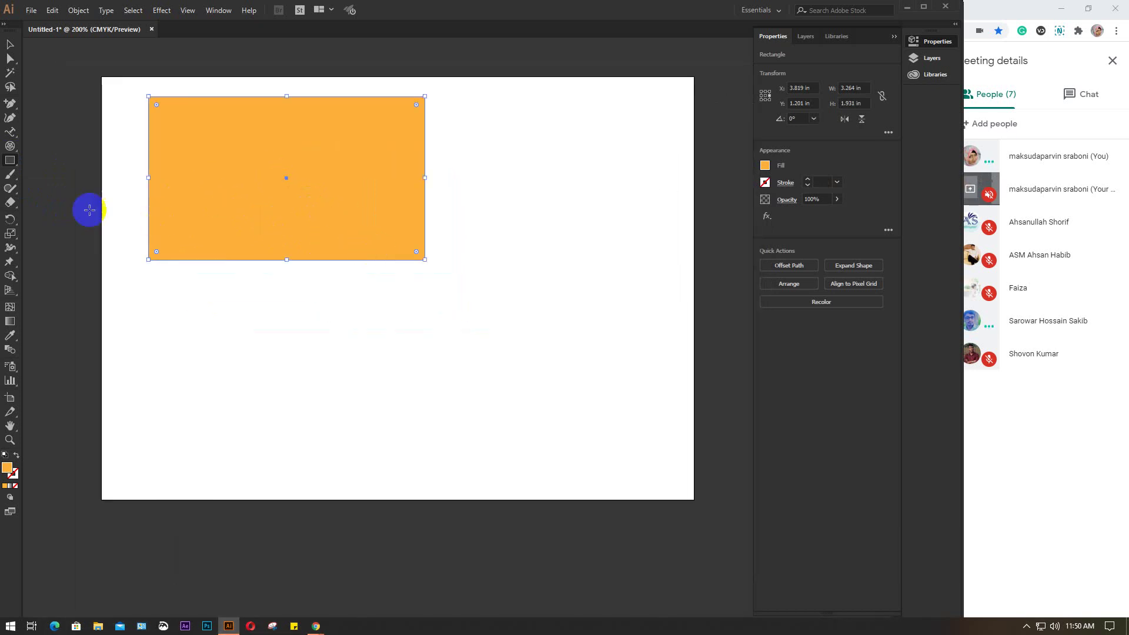
{"action": "left_click_drag", "start_coordinate": [10, 159], "coordinate": [52, 178]}
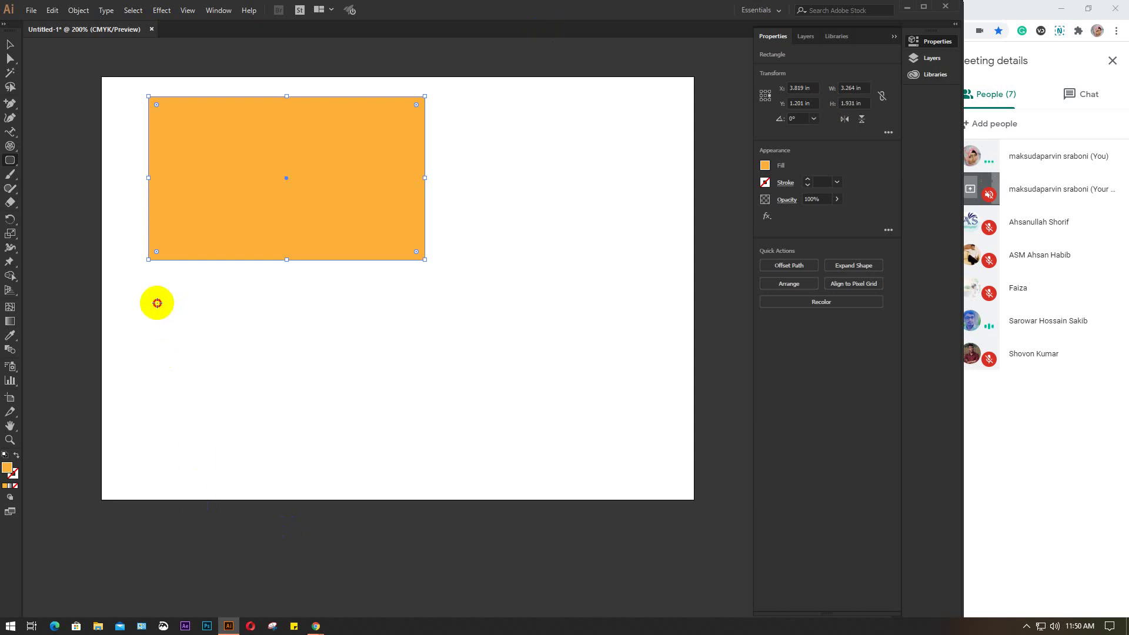
{"action": "left_click_drag", "start_coordinate": [157, 302], "coordinate": [439, 460]}
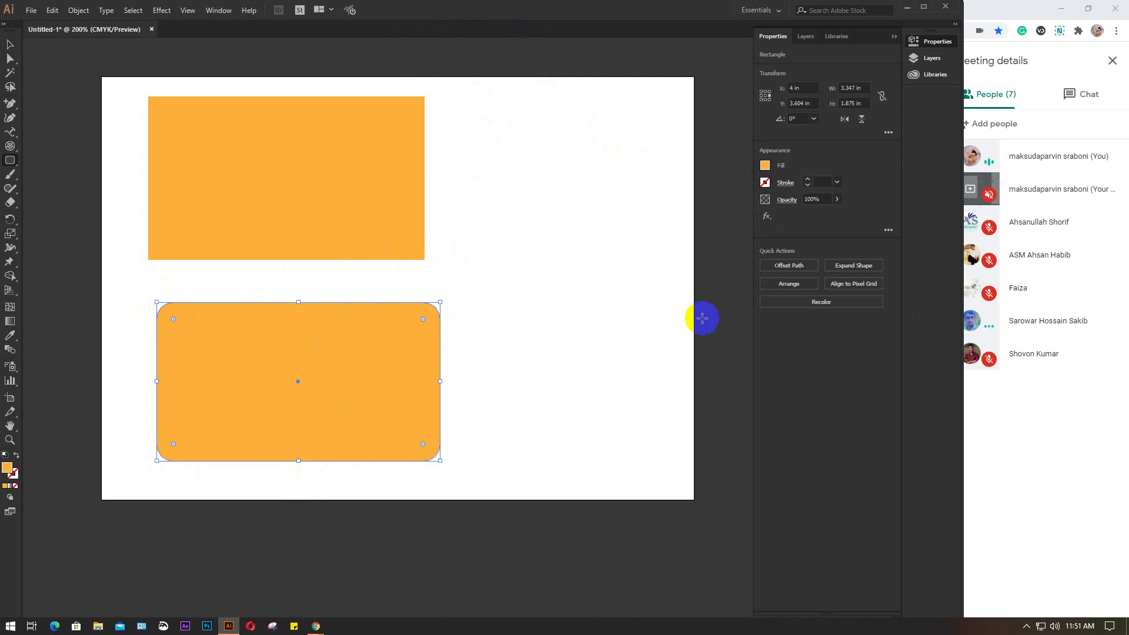
Create a second rounded rectangle of the same width and height with a corner radius of 0.375 in.
{"action": "left_click", "coordinate": [568, 201]}
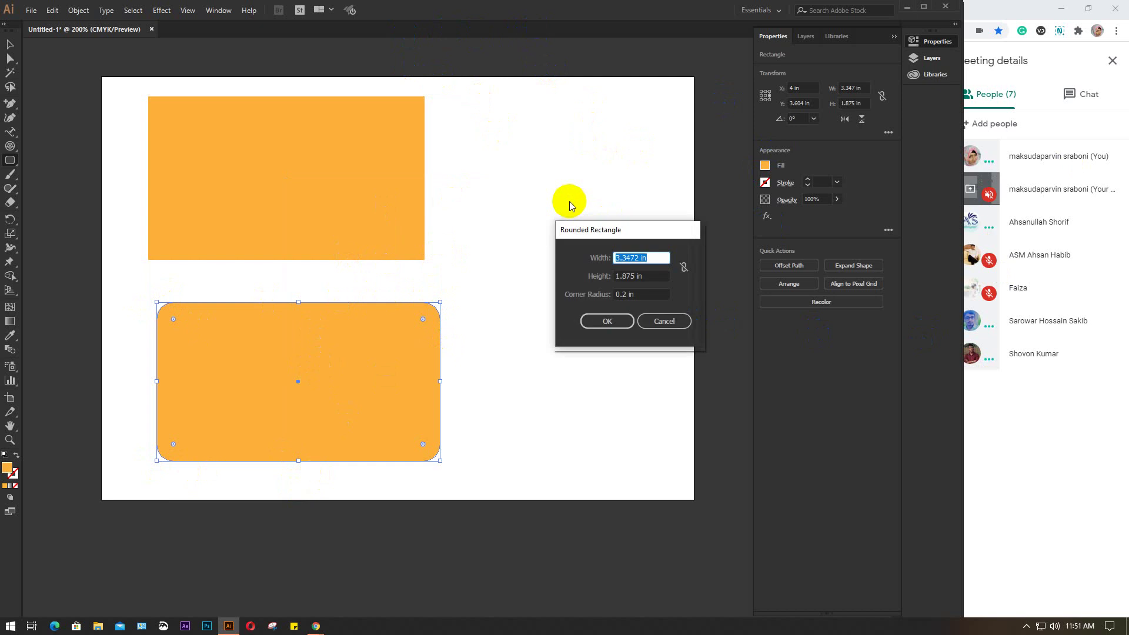
{"action": "mouse_move", "coordinate": [575, 273]}
{"action": "left_mouse_down"}
{"action": "mouse_move", "coordinate": [579, 297]}
{"action": "mouse_move", "coordinate": [640, 294]}
{"action": "left_mouse_up"}
{"action": "double_click", "coordinate": [639, 294]}
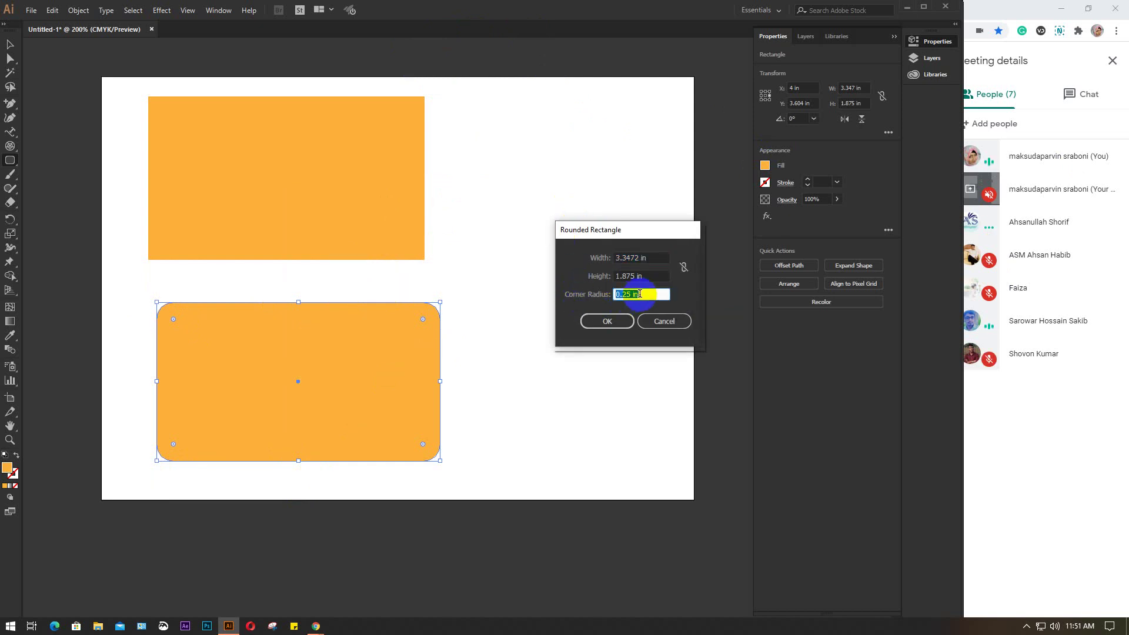
{"action": "key", "text": "Up"}
{"action": "left_click", "coordinate": [606, 321]}
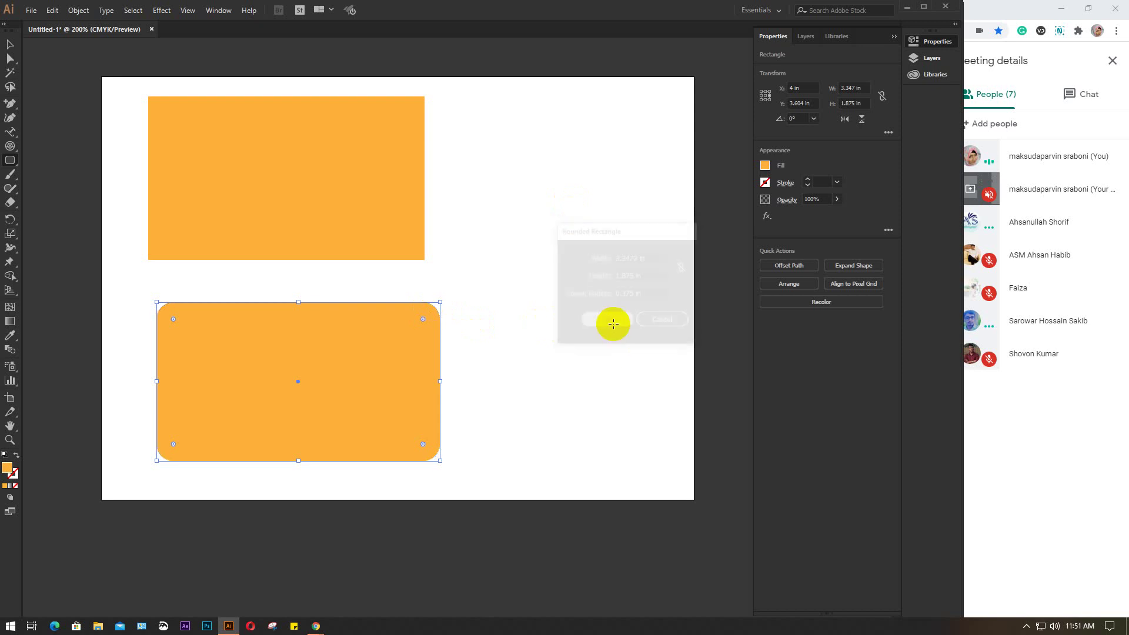
Move the new rounded rectangle closer to the other two shapes and clear the selection.
{"action": "key", "text": "v"}
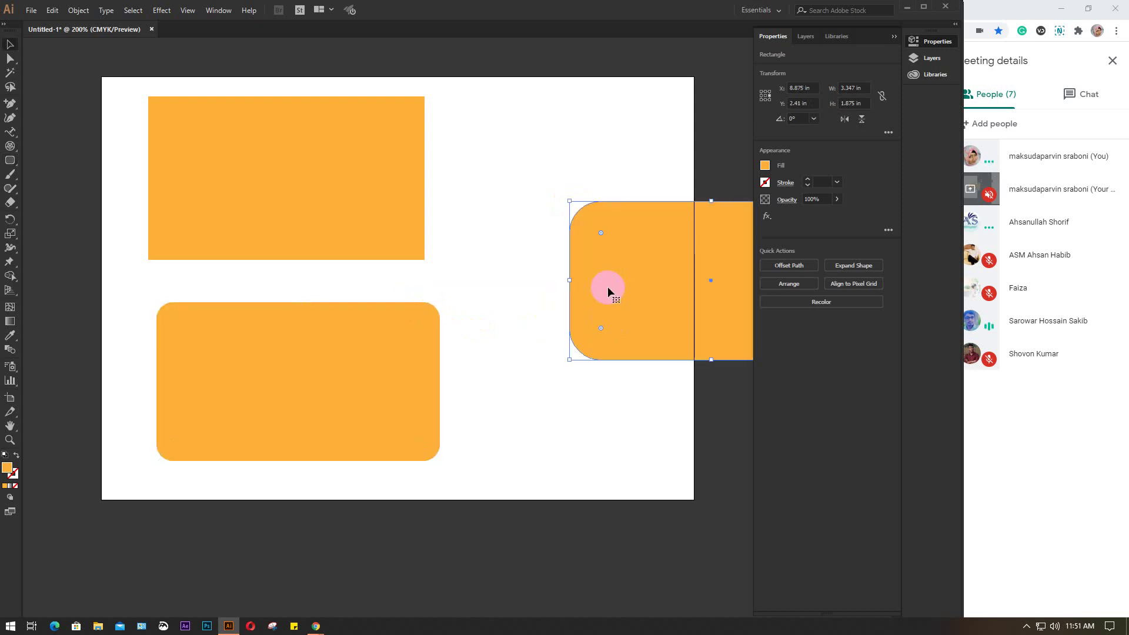
{"action": "left_click_drag", "start_coordinate": [610, 292], "coordinate": [546, 314]}
{"action": "left_click_drag", "start_coordinate": [622, 392], "coordinate": [554, 372]}
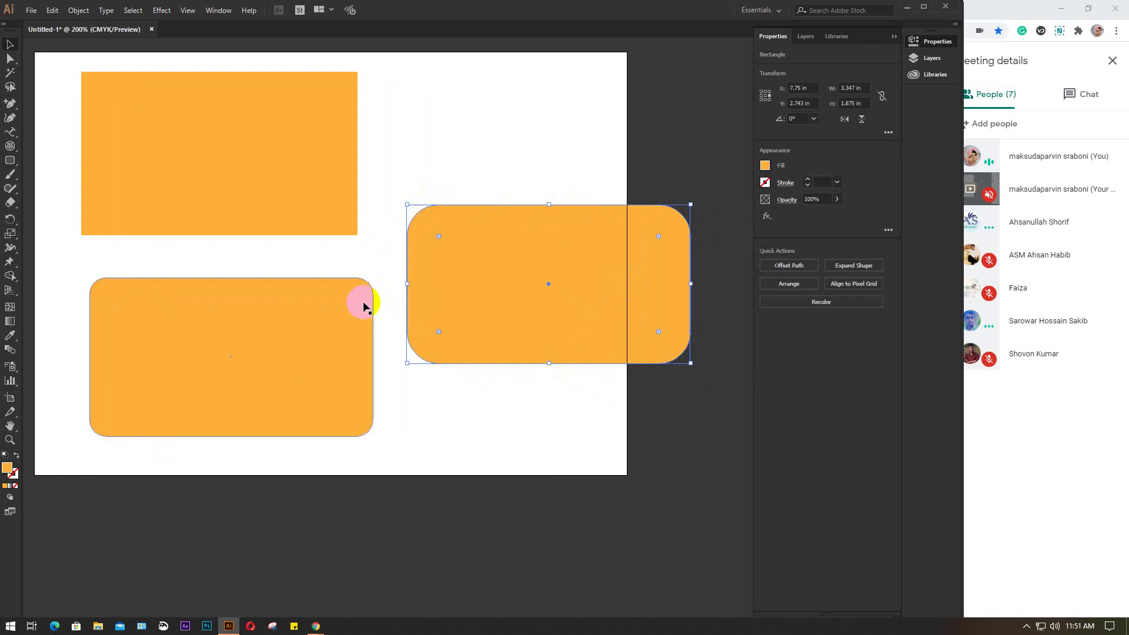
{"action": "left_click", "coordinate": [432, 133]}
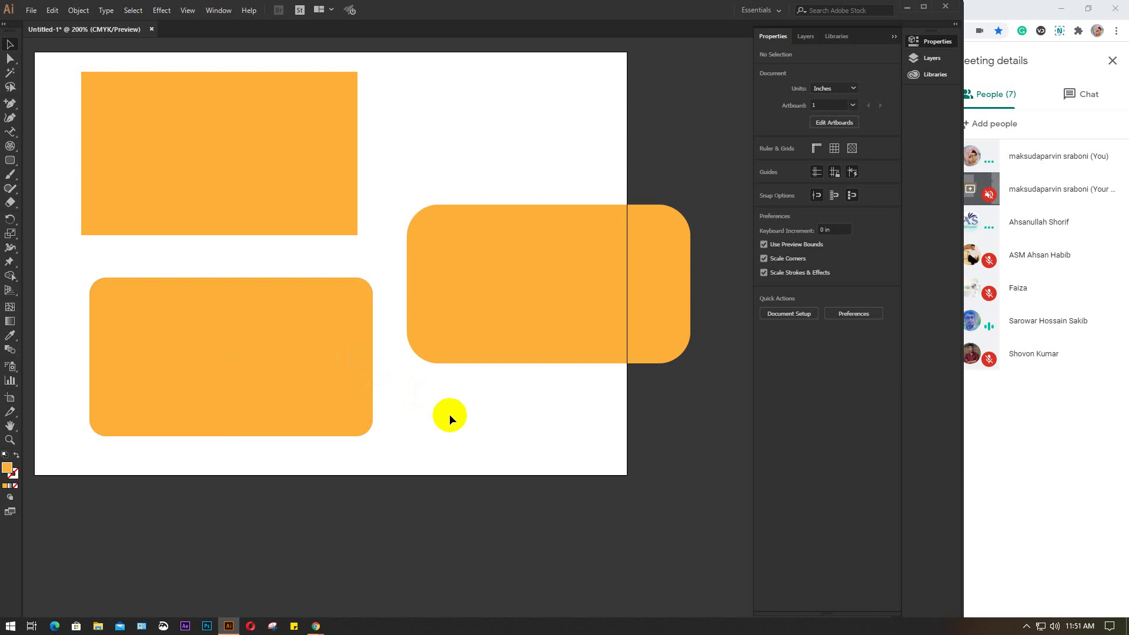
Draw a plain rectangle about 2.43 in wide and 1.31 in high in the artboard's upper-right corner.
{"action": "left_click_drag", "start_coordinate": [9, 160], "coordinate": [101, 178]}
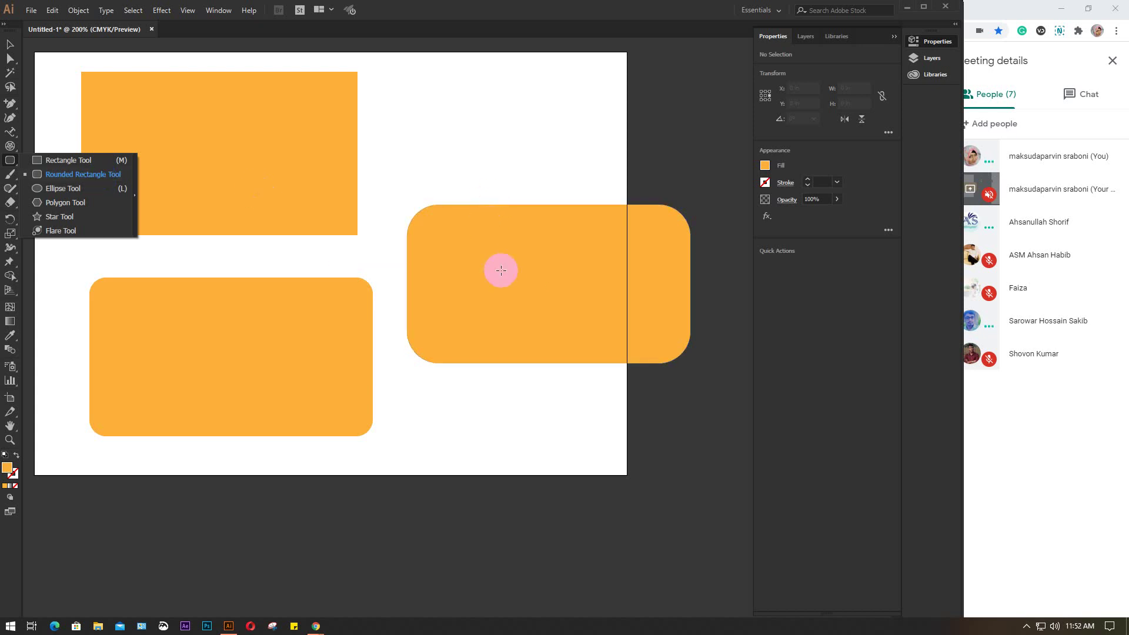
{"action": "left_click", "coordinate": [62, 175]}
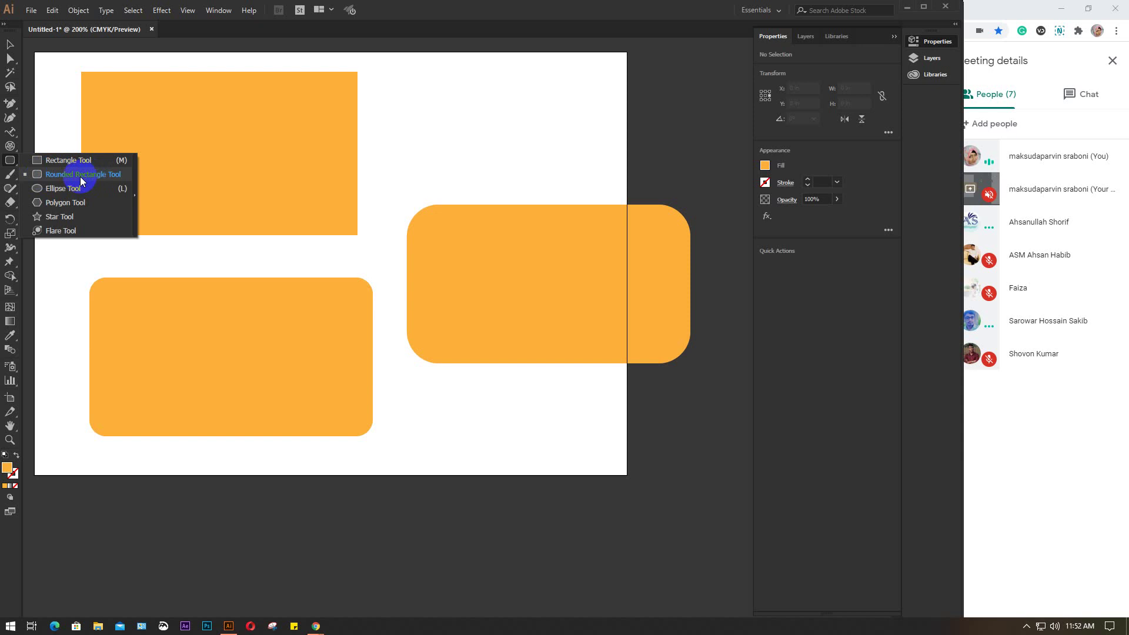
{"action": "left_click", "coordinate": [62, 160]}
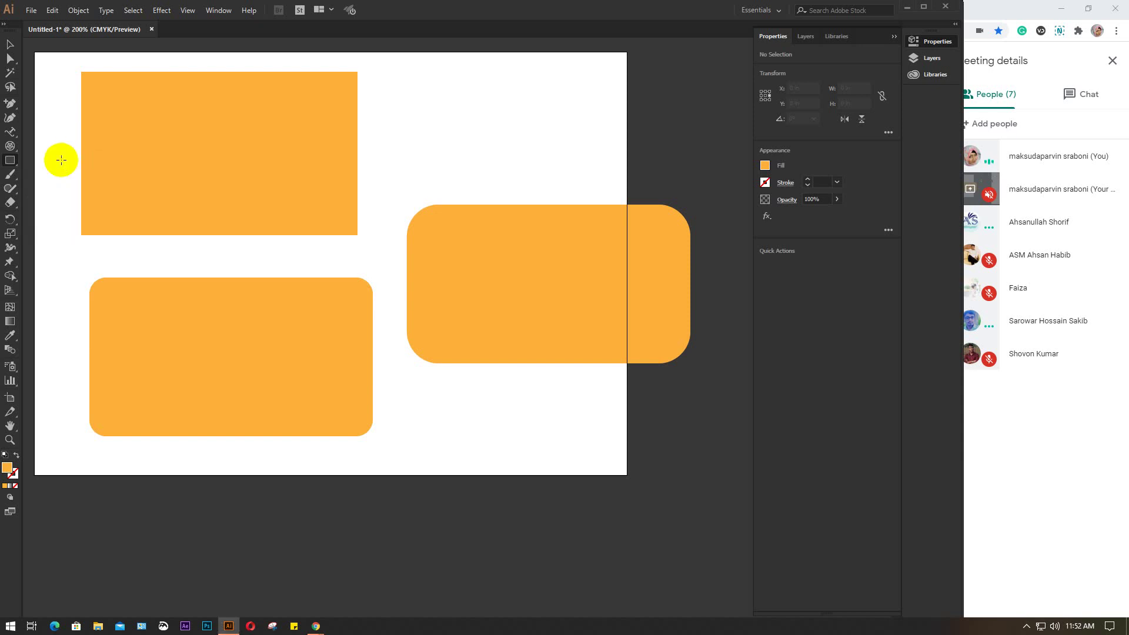
{"action": "scroll", "coordinate": [411, 159], "scroll_direction": "up", "scroll_amount": 2}
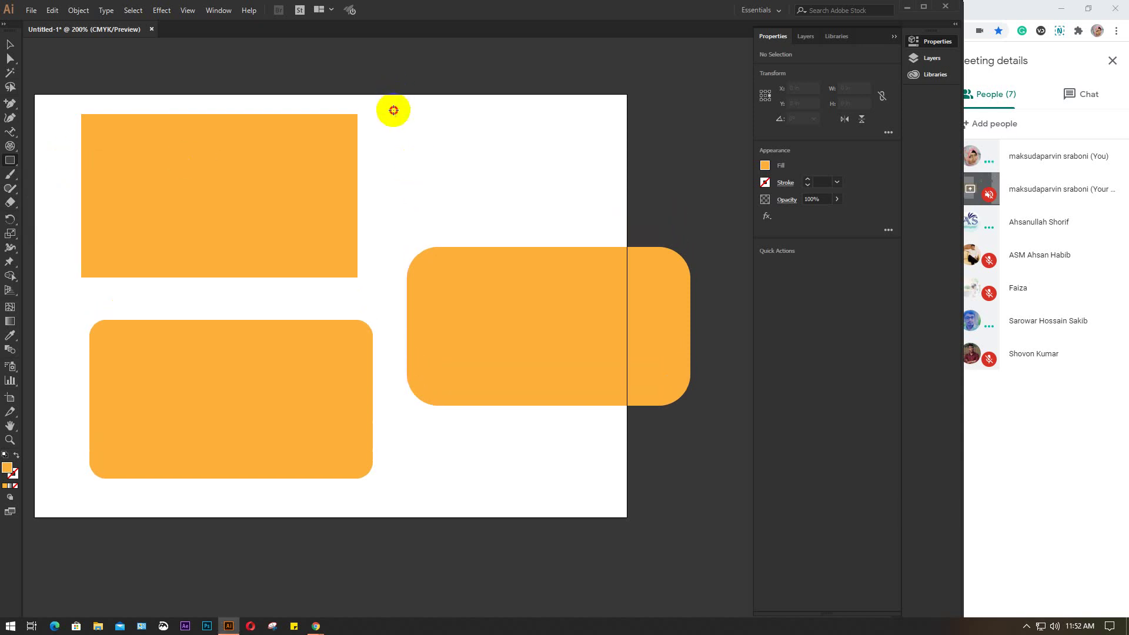
{"action": "left_click_drag", "start_coordinate": [393, 110], "coordinate": [598, 219]}
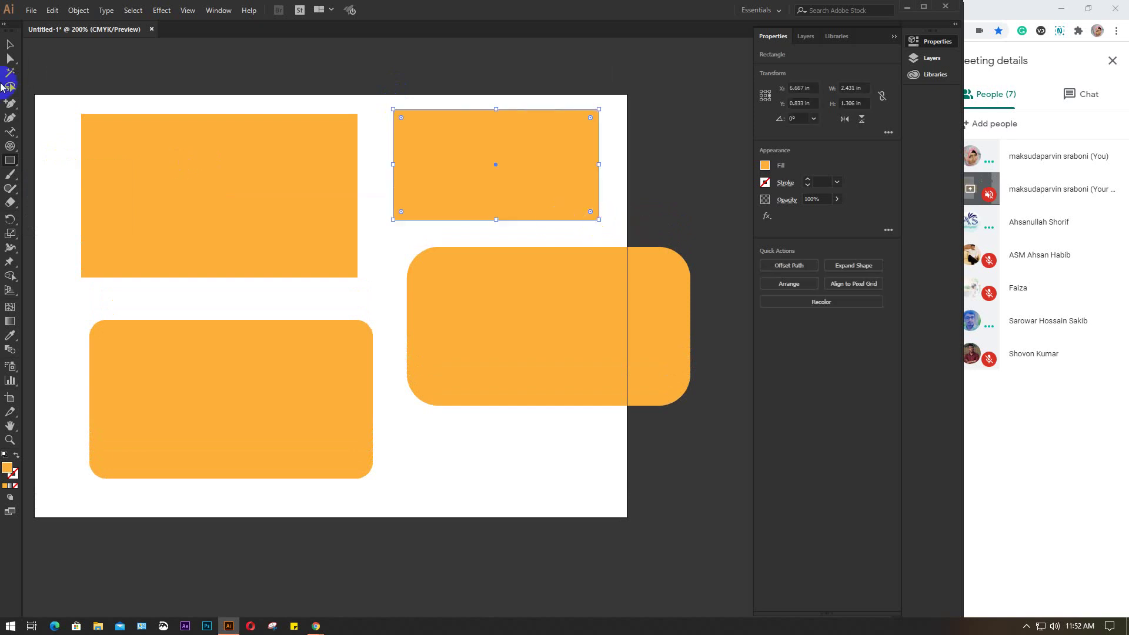
{"action": "left_click", "coordinate": [11, 44]}
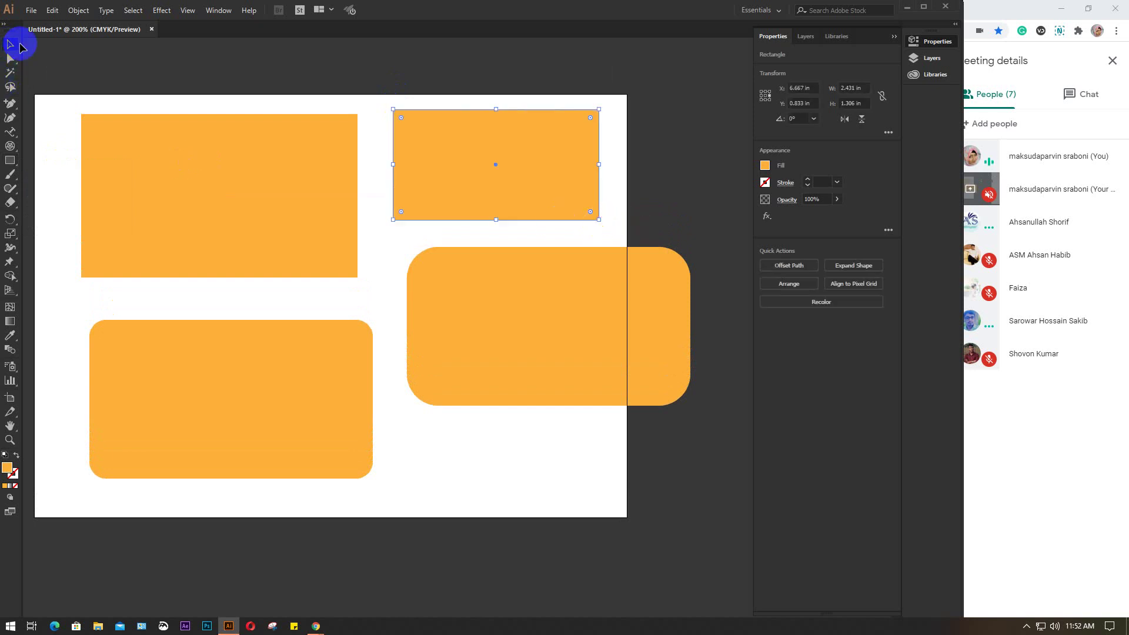
Round all four corners of the small upper-right rectangle, trying the 0.65 in maximum radius before reducing it, and clear the selection.
{"action": "left_click", "coordinate": [663, 114]}
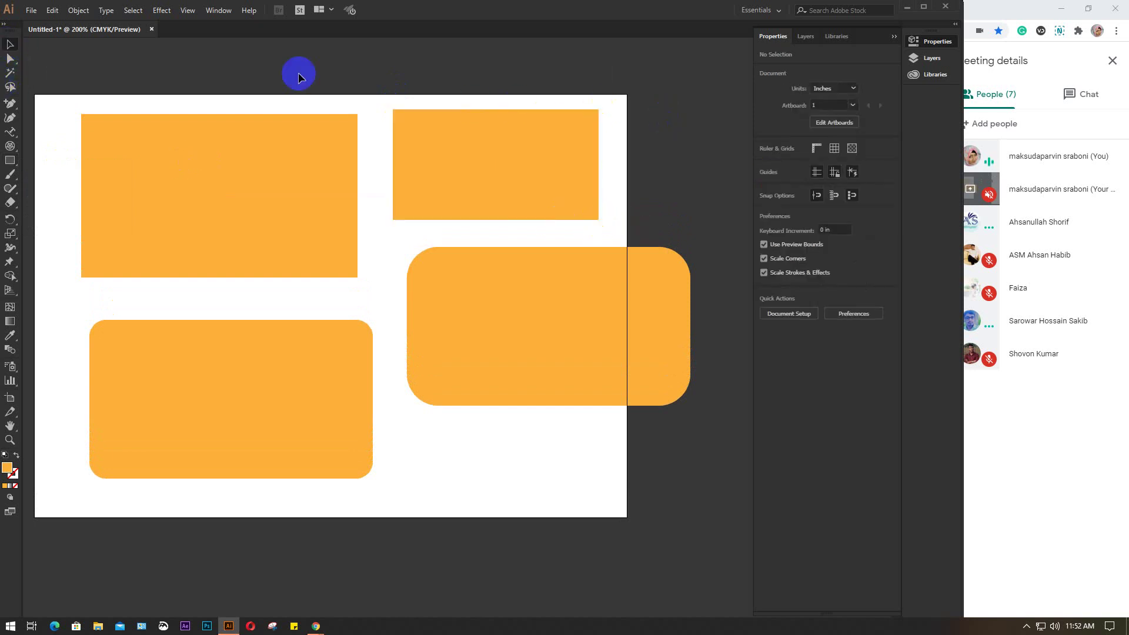
{"action": "left_click", "coordinate": [469, 168]}
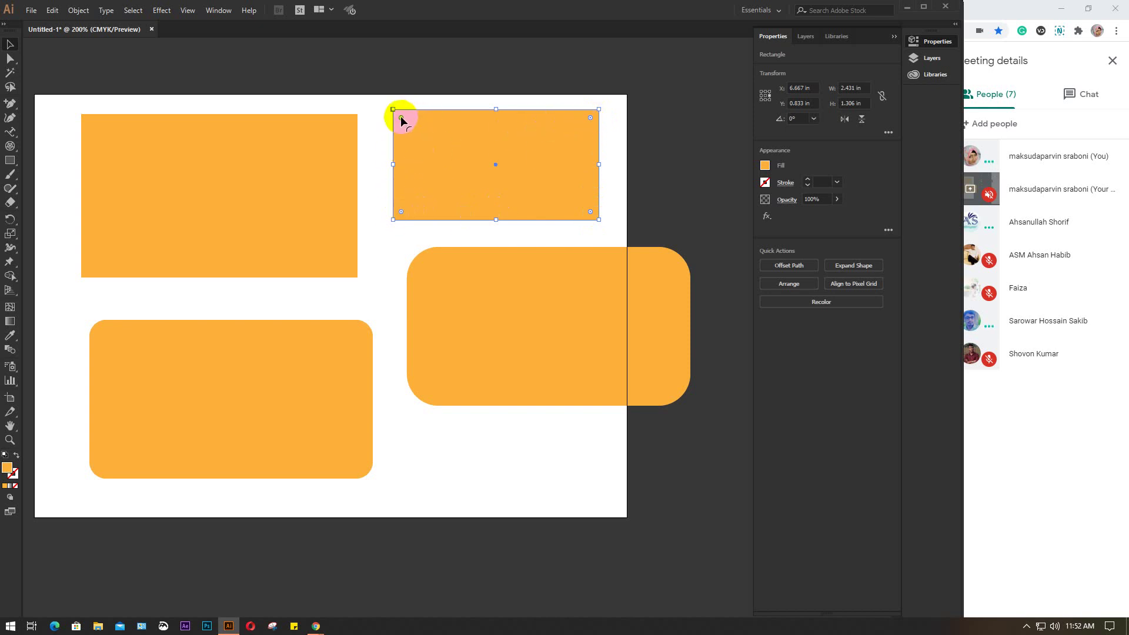
{"action": "left_click_drag", "start_coordinate": [401, 119], "coordinate": [401, 120]}
{"action": "left_click_drag", "start_coordinate": [401, 119], "coordinate": [464, 203]}
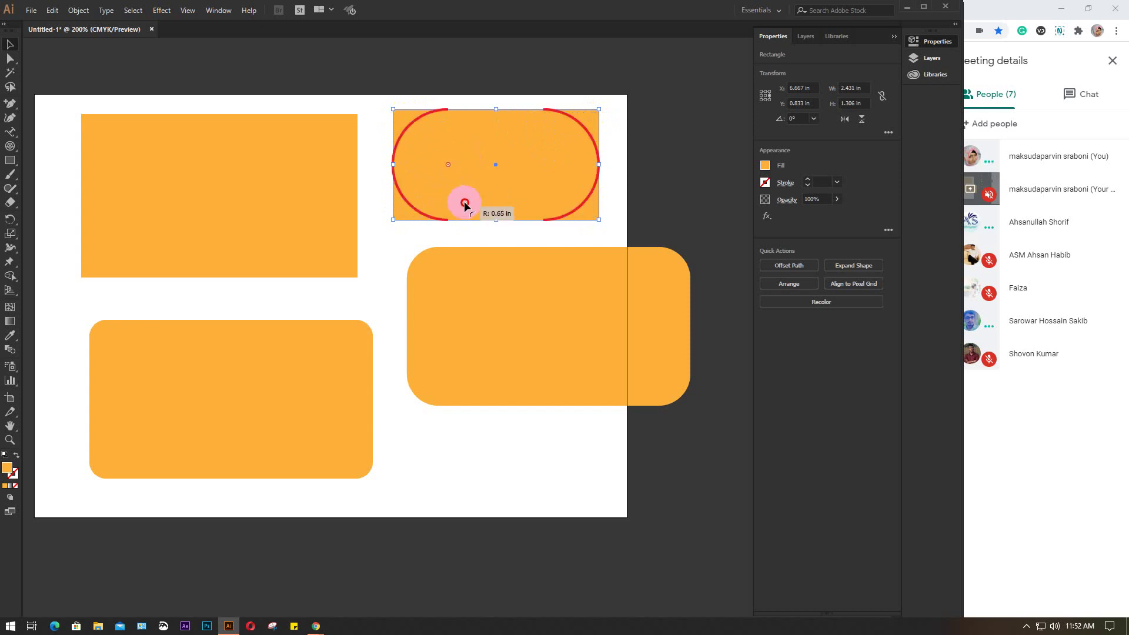
{"action": "left_click_drag", "start_coordinate": [464, 203], "coordinate": [427, 154]}
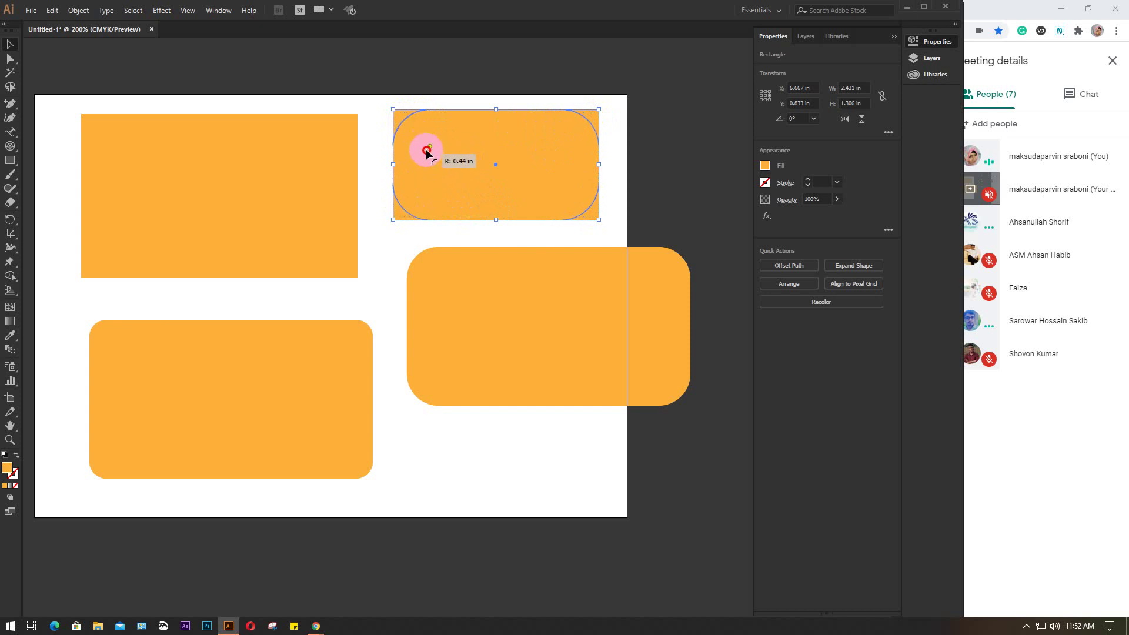
{"action": "mouse_move", "coordinate": [427, 154]}
{"action": "left_mouse_down"}
{"action": "mouse_move", "coordinate": [412, 127]}
{"action": "mouse_move", "coordinate": [423, 144]}
{"action": "left_mouse_up"}
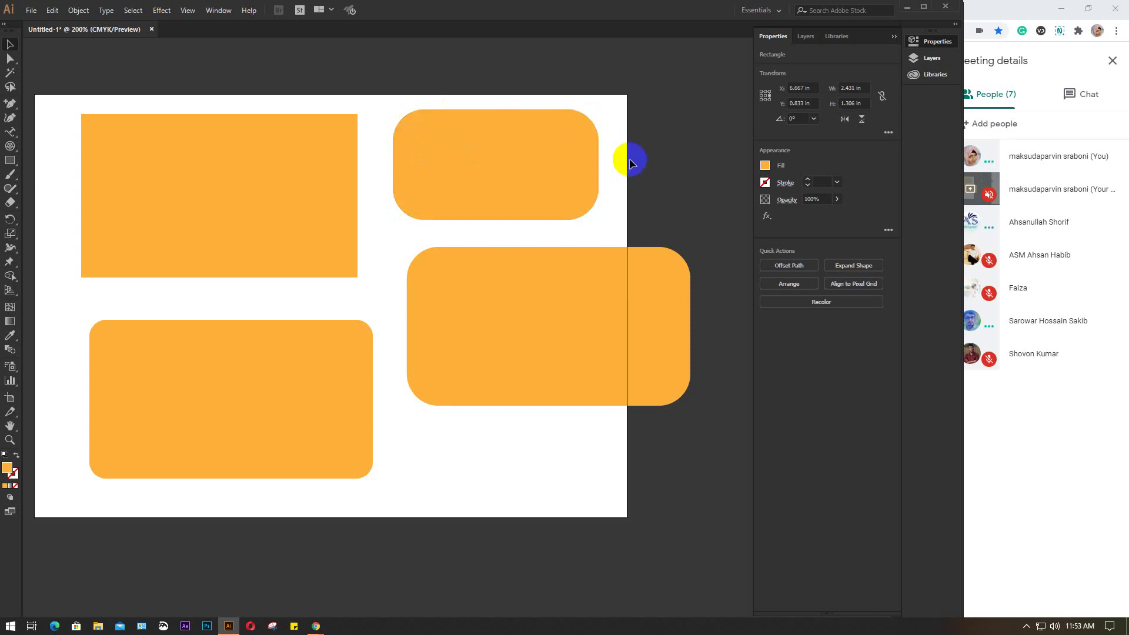
{"action": "left_click", "coordinate": [608, 152]}
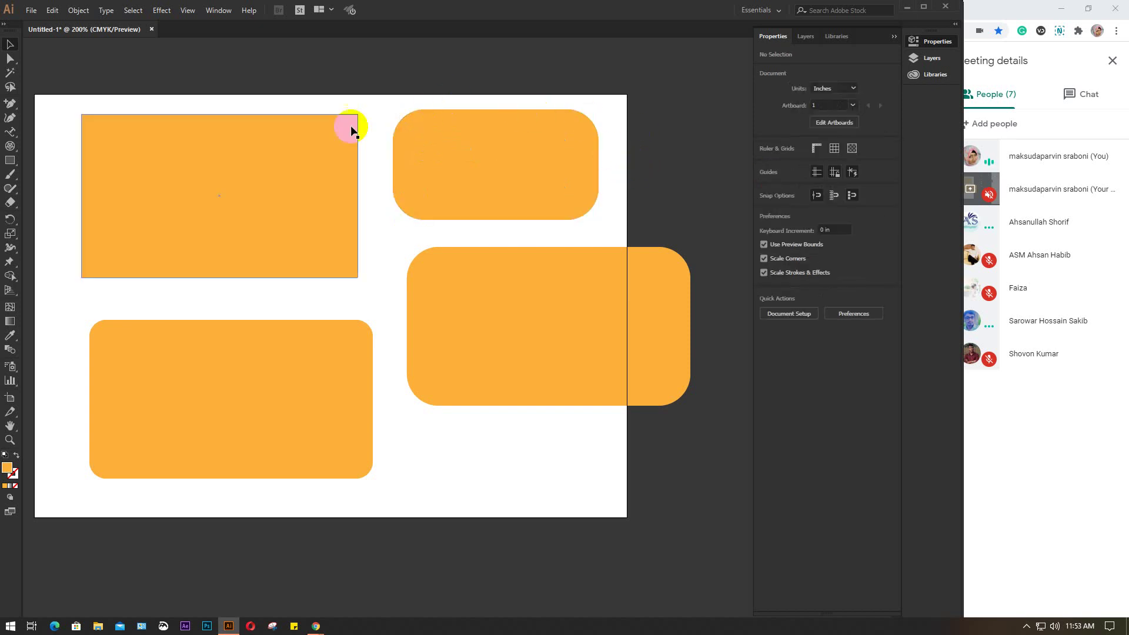
Select the small upper-right rectangle and undo its corner rounding.
{"action": "left_click", "coordinate": [510, 203]}
{"action": "key", "text": "ctrl+z"}
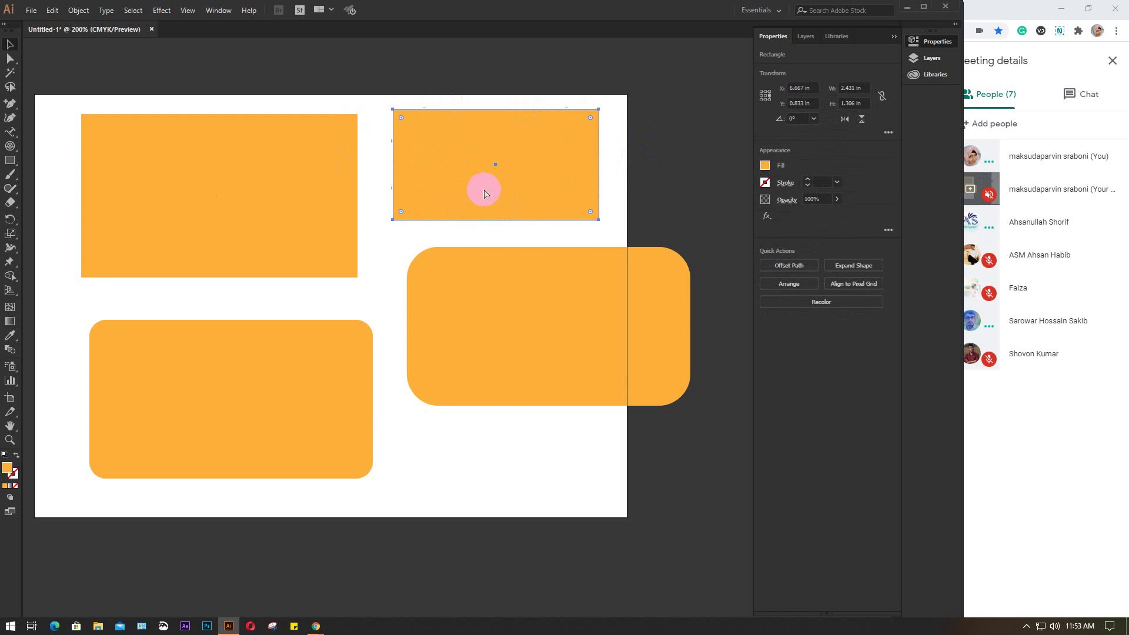
Round only the top-left and bottom-right corners of the upper-right rectangle, giving the top-left corner the larger radius.
{"action": "scroll", "coordinate": [483, 181], "scroll_direction": "up", "scroll_amount": 1}
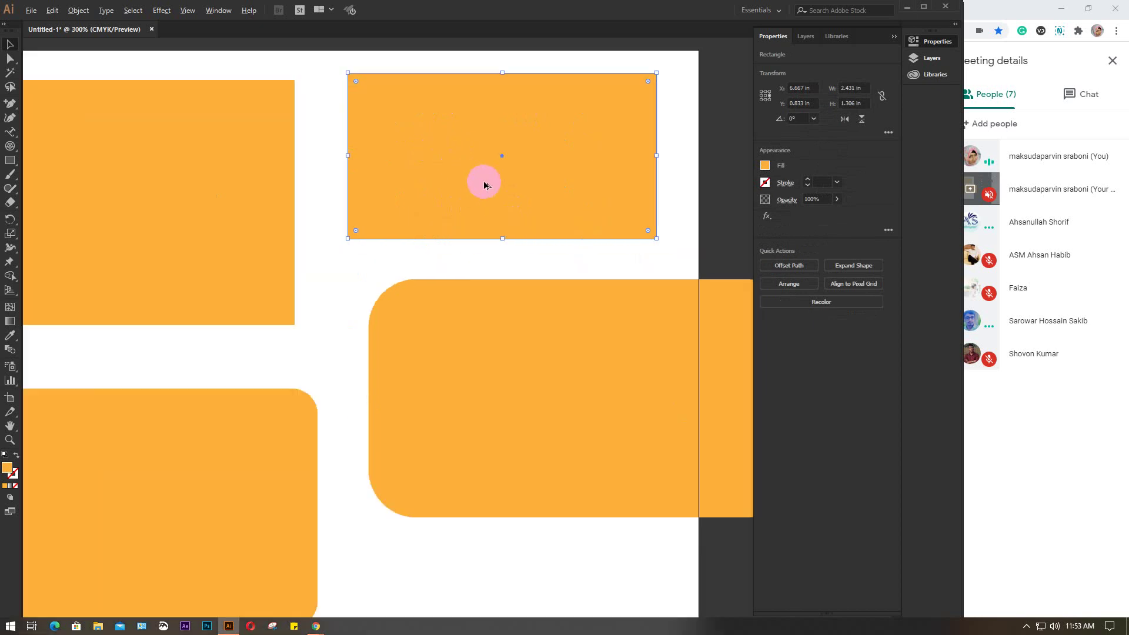
{"action": "left_click_drag", "start_coordinate": [501, 196], "coordinate": [502, 208]}
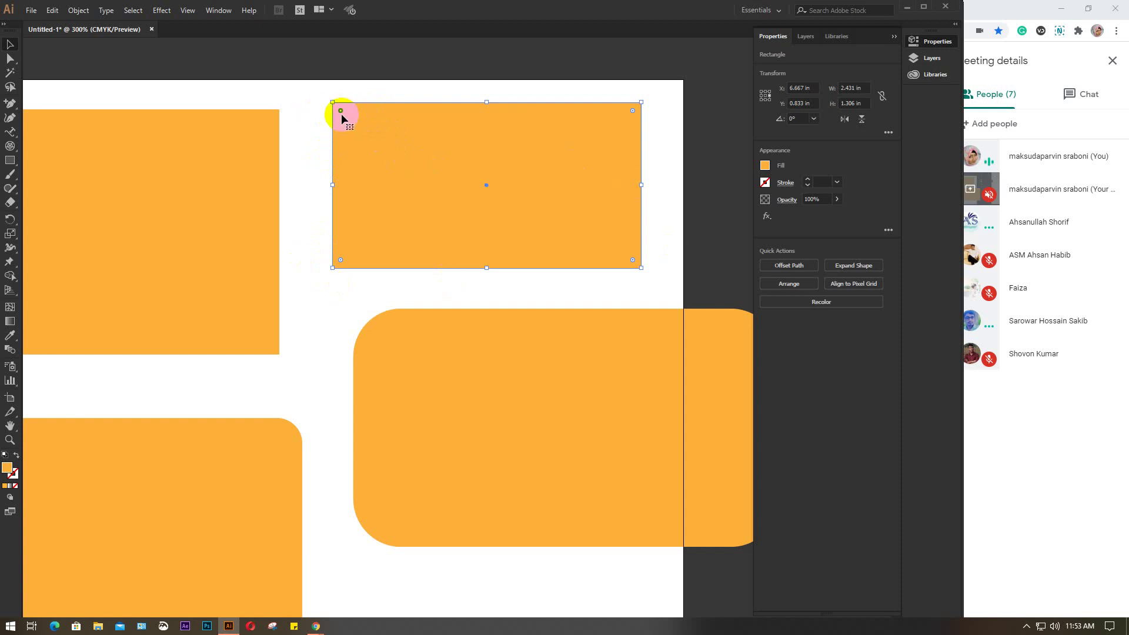
{"action": "left_click_drag", "start_coordinate": [340, 111], "coordinate": [368, 147]}
{"action": "left_click", "coordinate": [631, 260]}
{"action": "left_click", "coordinate": [632, 258]}
{"action": "left_click", "coordinate": [374, 143]}
{"action": "left_click_drag", "start_coordinate": [375, 143], "coordinate": [434, 206]}
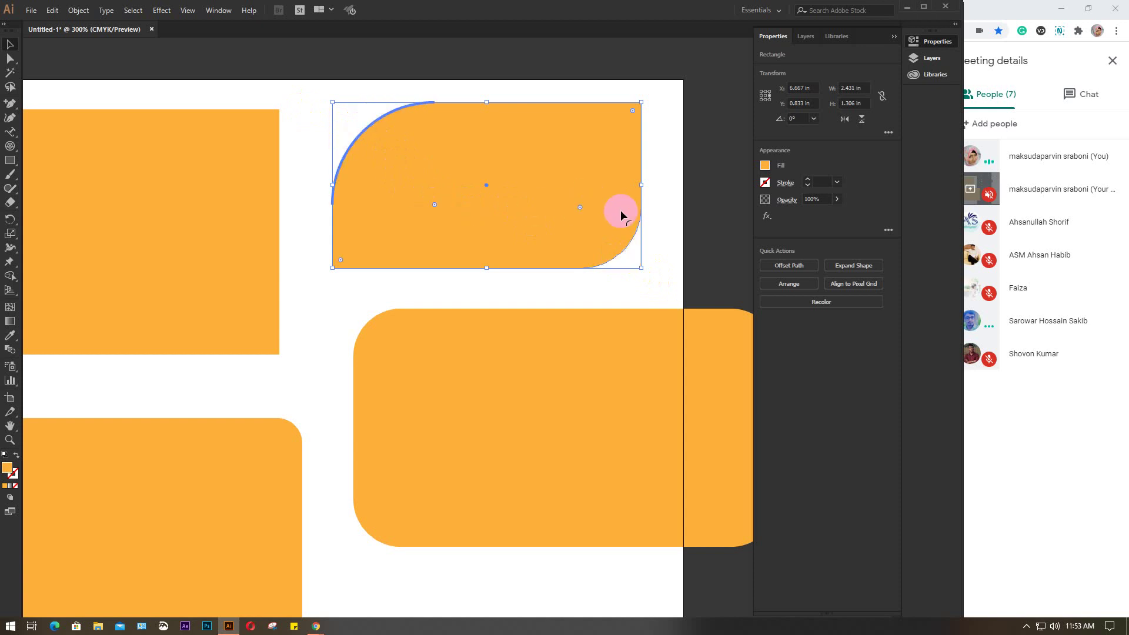
{"action": "left_click", "coordinate": [665, 176]}
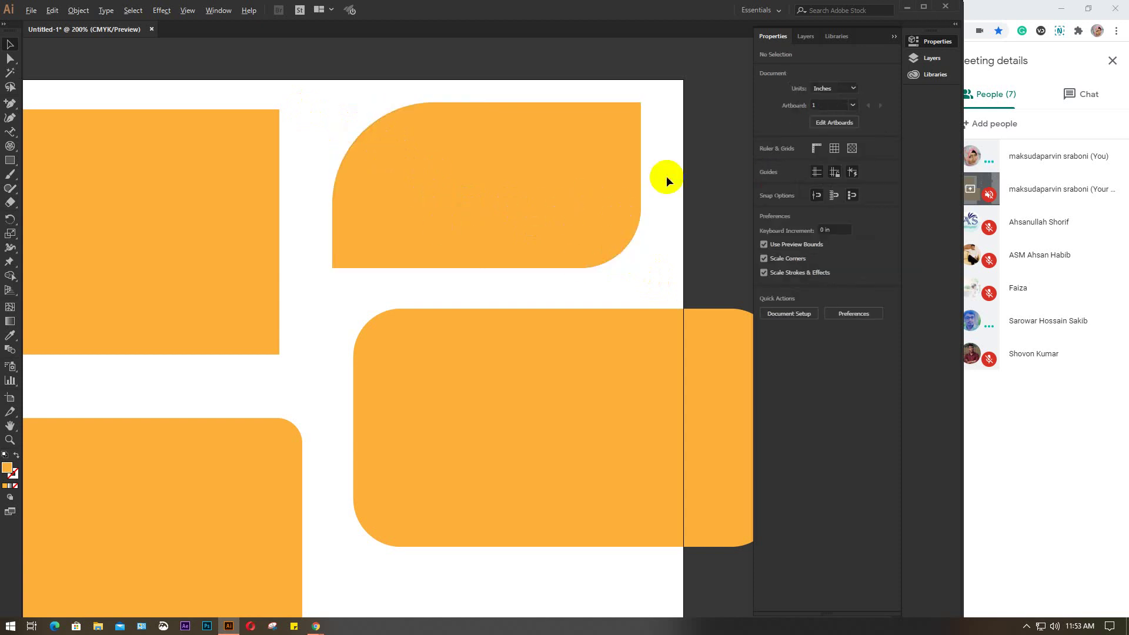
Draw a curved path with the Pen tool across the top-left corner of the large upper-left rectangle.
{"action": "scroll", "coordinate": [665, 175], "scroll_direction": "down", "scroll_amount": 1}
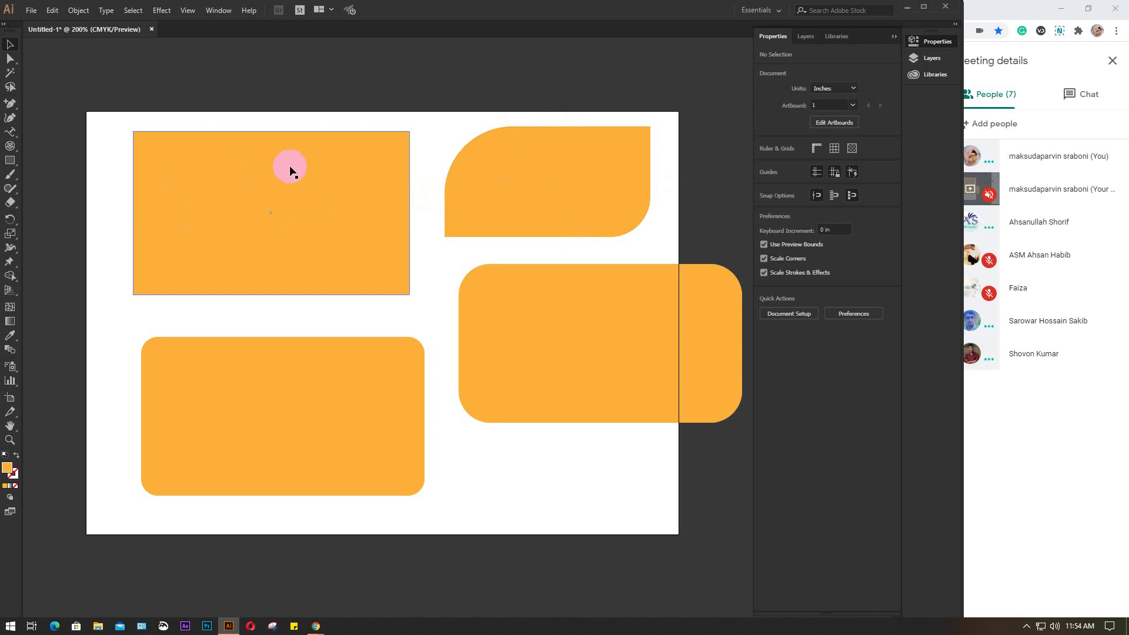
{"action": "left_click", "coordinate": [325, 206]}
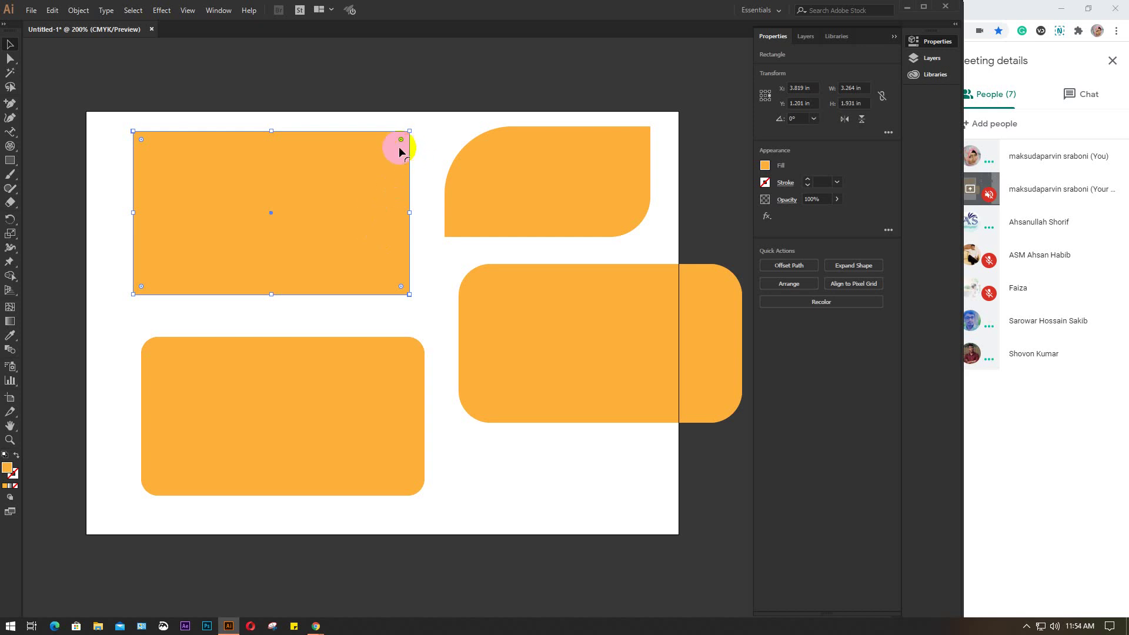
{"action": "left_click", "coordinate": [203, 117]}
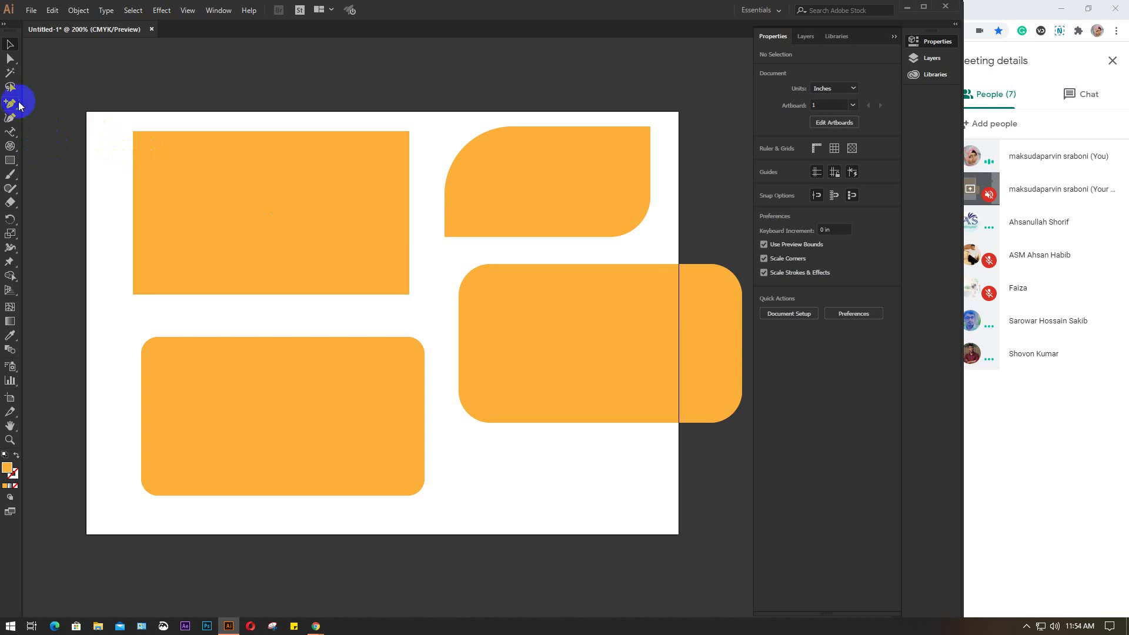
{"action": "left_click_drag", "start_coordinate": [10, 103], "coordinate": [51, 102]}
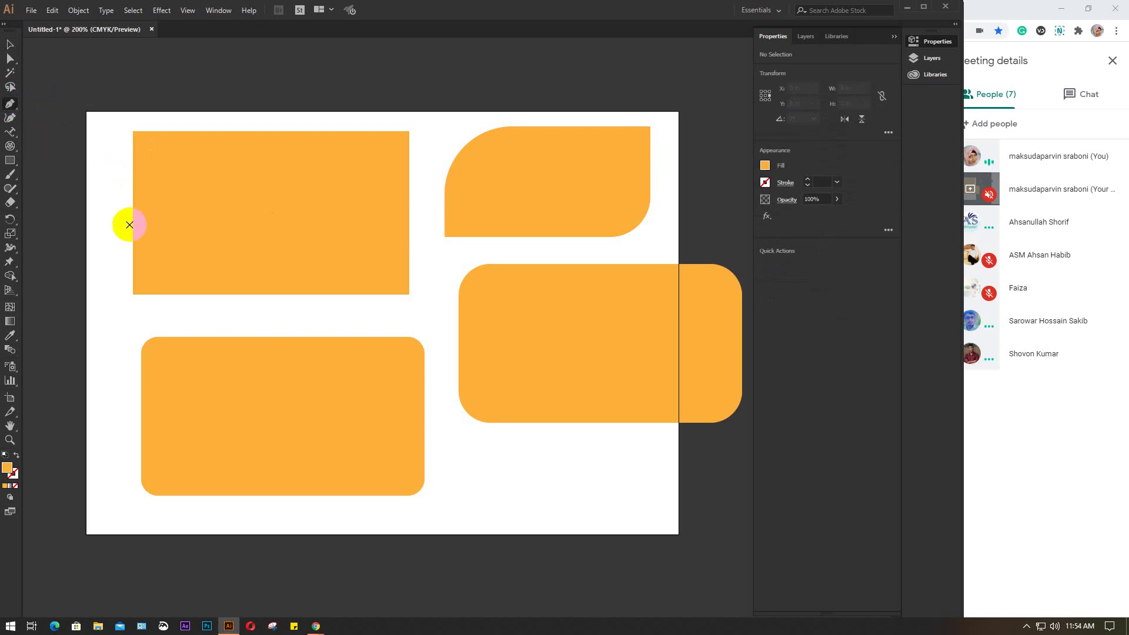
{"action": "left_click", "coordinate": [129, 225]}
{"action": "left_click_drag", "start_coordinate": [234, 122], "coordinate": [350, 131]}
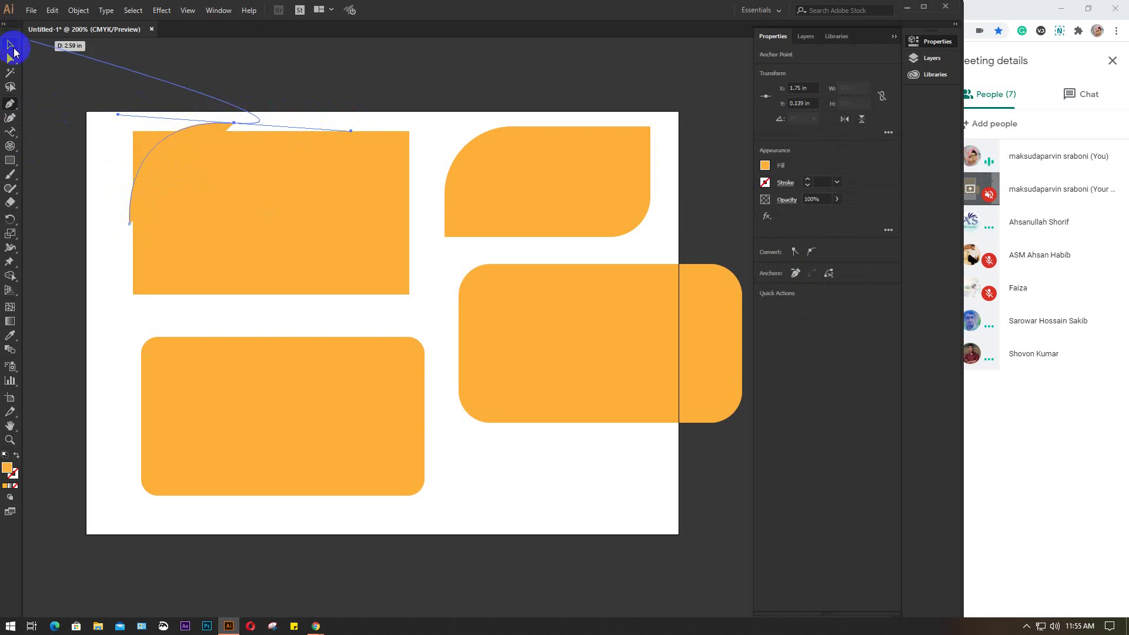
Split the large rectangle along the curved path with the Divide pathfinder and ungroup the resulting pieces.
{"action": "left_click", "coordinate": [12, 47]}
{"action": "left_click", "coordinate": [210, 236], "text": "shift"}
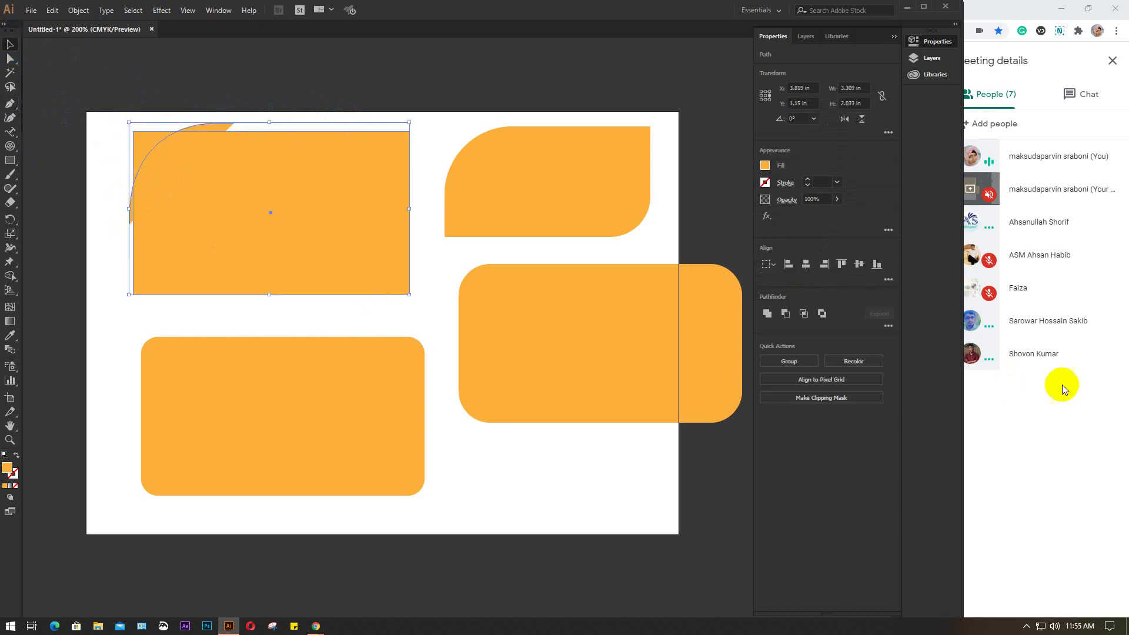
{"action": "left_click", "coordinate": [888, 325]}
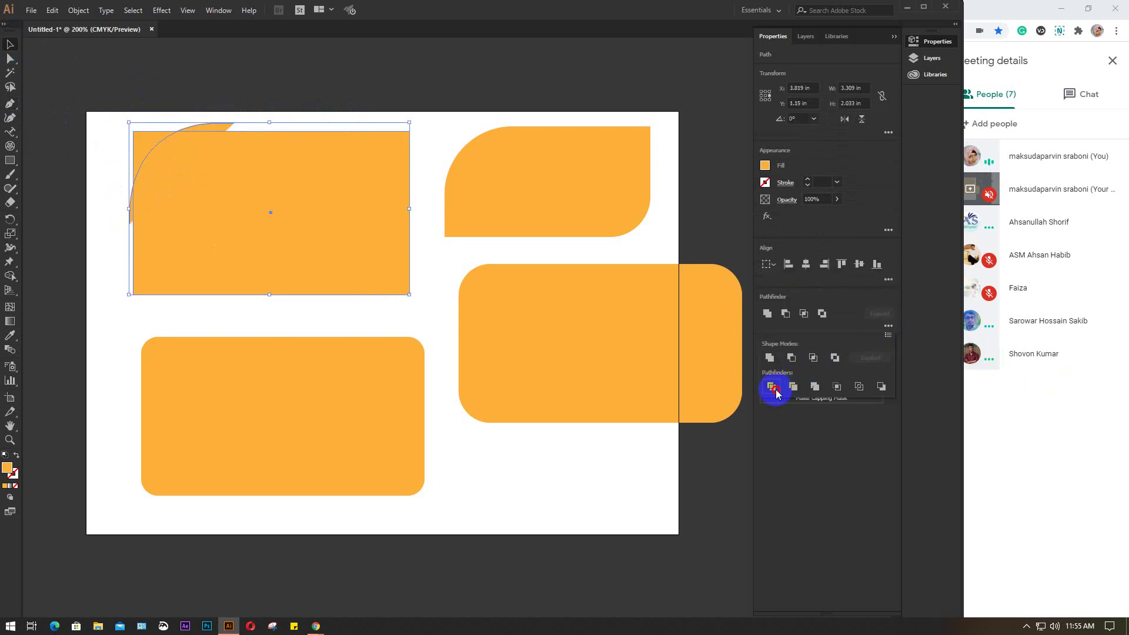
{"action": "left_click", "coordinate": [772, 386]}
{"action": "left_click", "coordinate": [151, 203]}
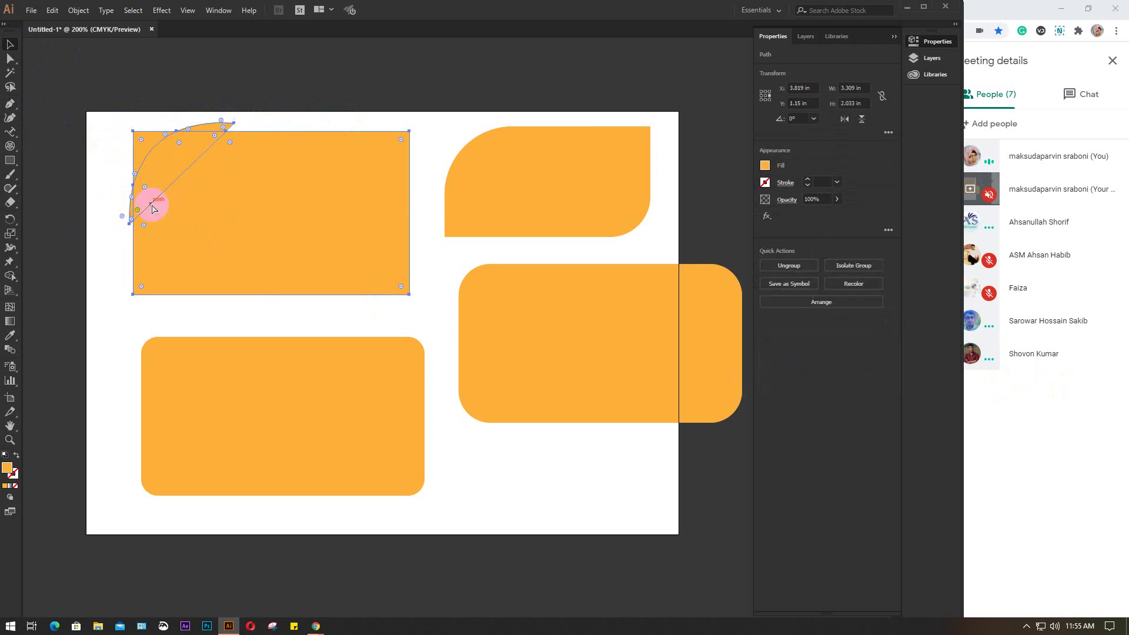
{"action": "left_click", "coordinate": [188, 89]}
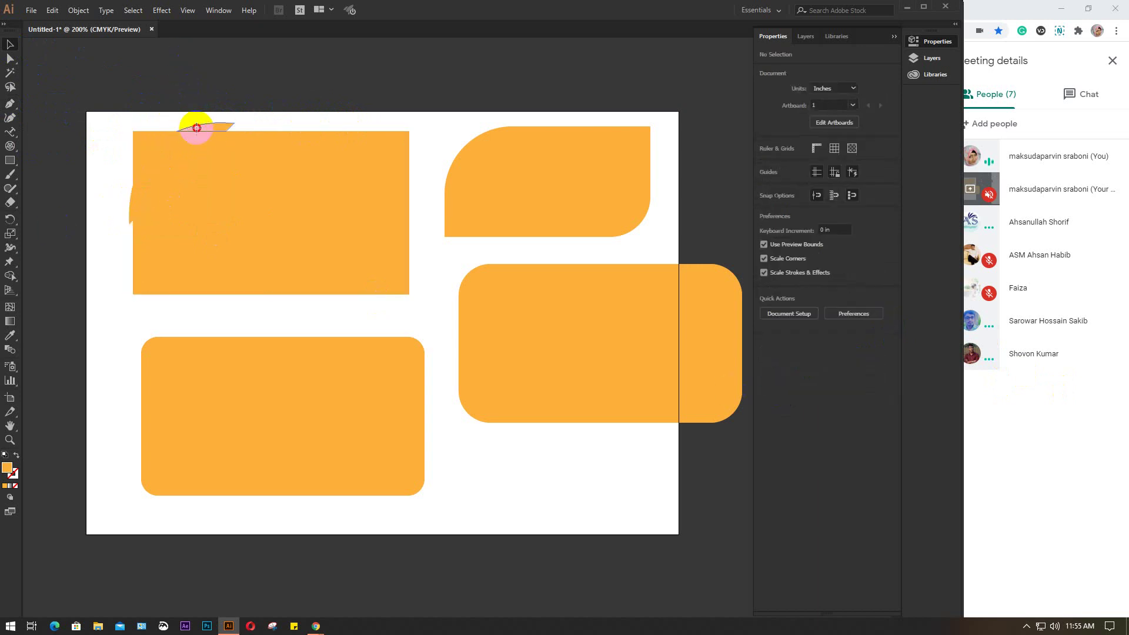
Delete the corner piece and the two slivers outside the rectangle's edges to leave a curved top-left corner.
{"action": "left_click", "coordinate": [197, 127]}
{"action": "key", "text": "Delete"}
{"action": "left_click", "coordinate": [155, 133]}
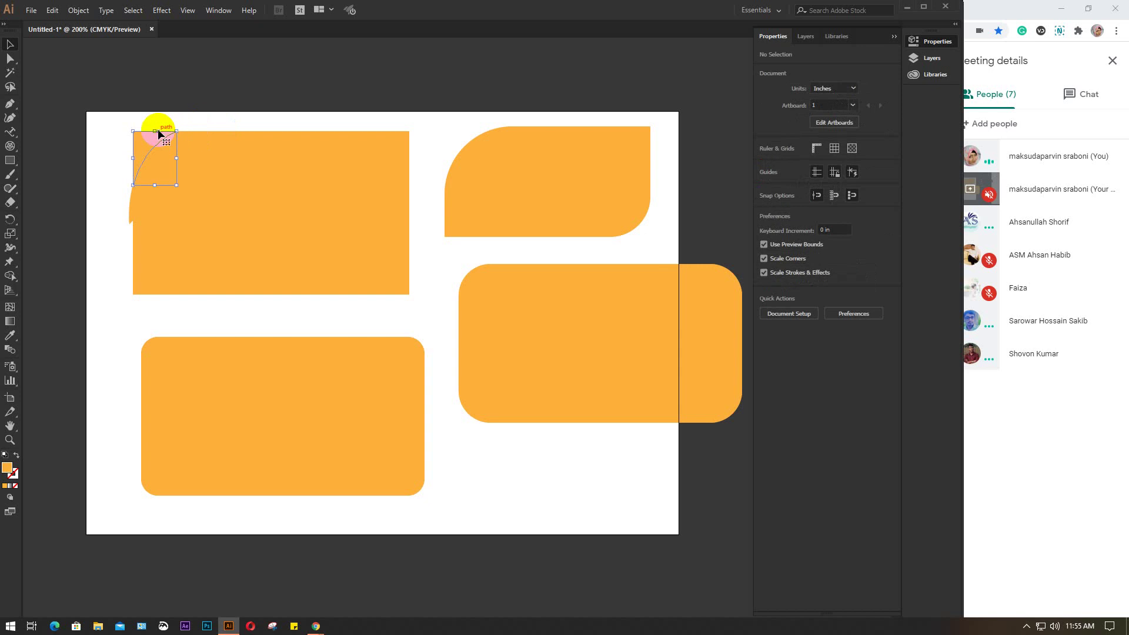
{"action": "key", "text": "Delete"}
{"action": "left_click", "coordinate": [130, 211]}
{"action": "key", "text": "Delete"}
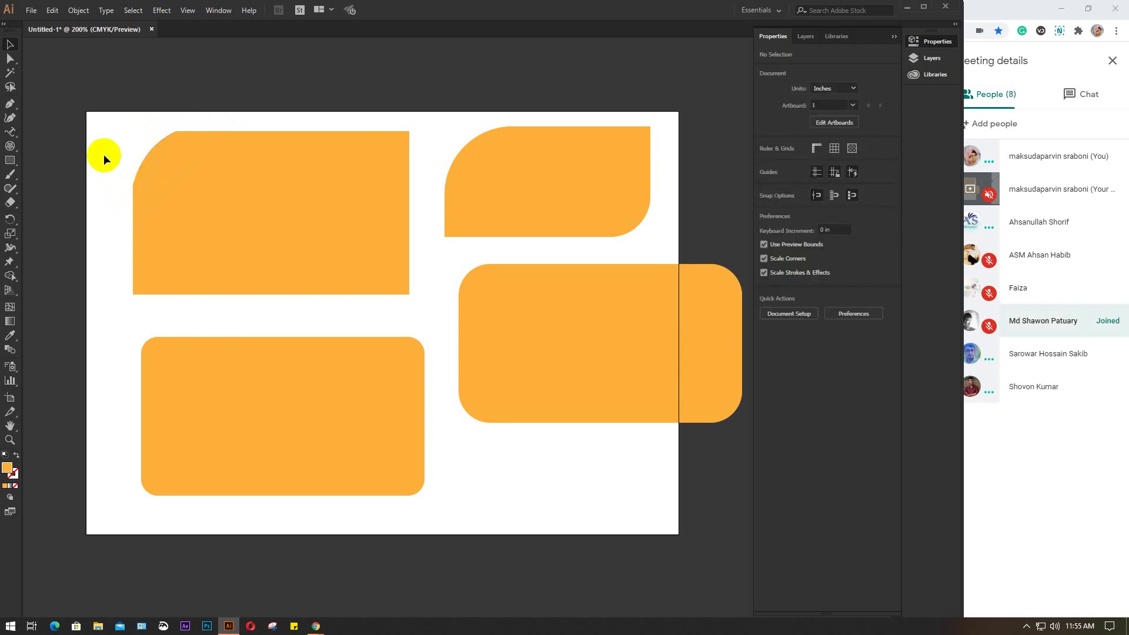
{"action": "left_click", "coordinate": [270, 238]}
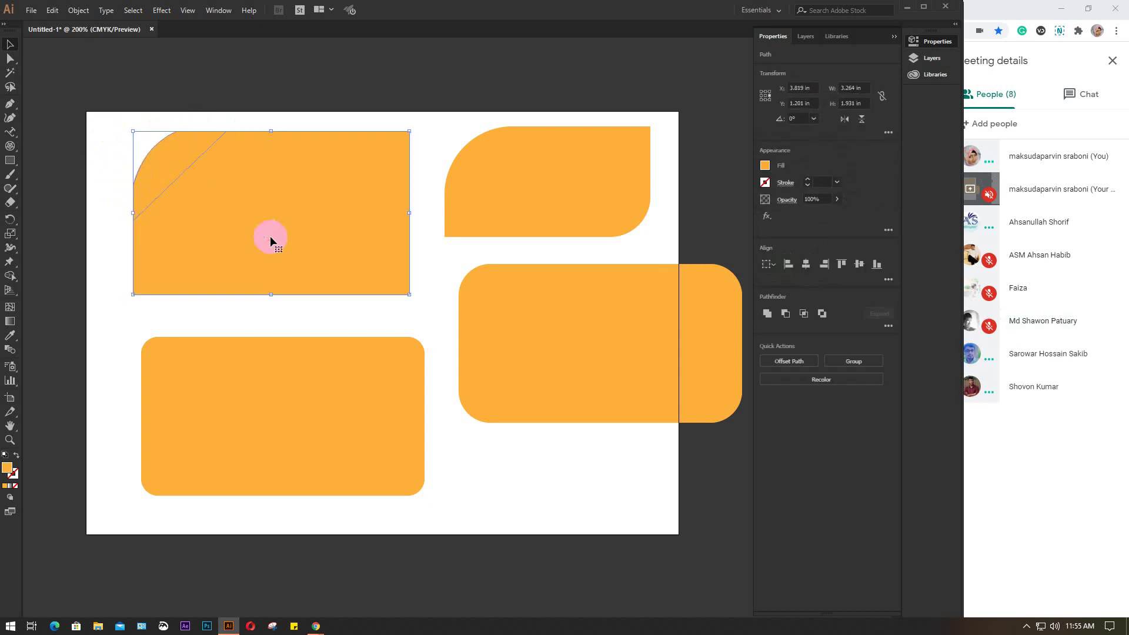
{"action": "left_click", "coordinate": [202, 94]}
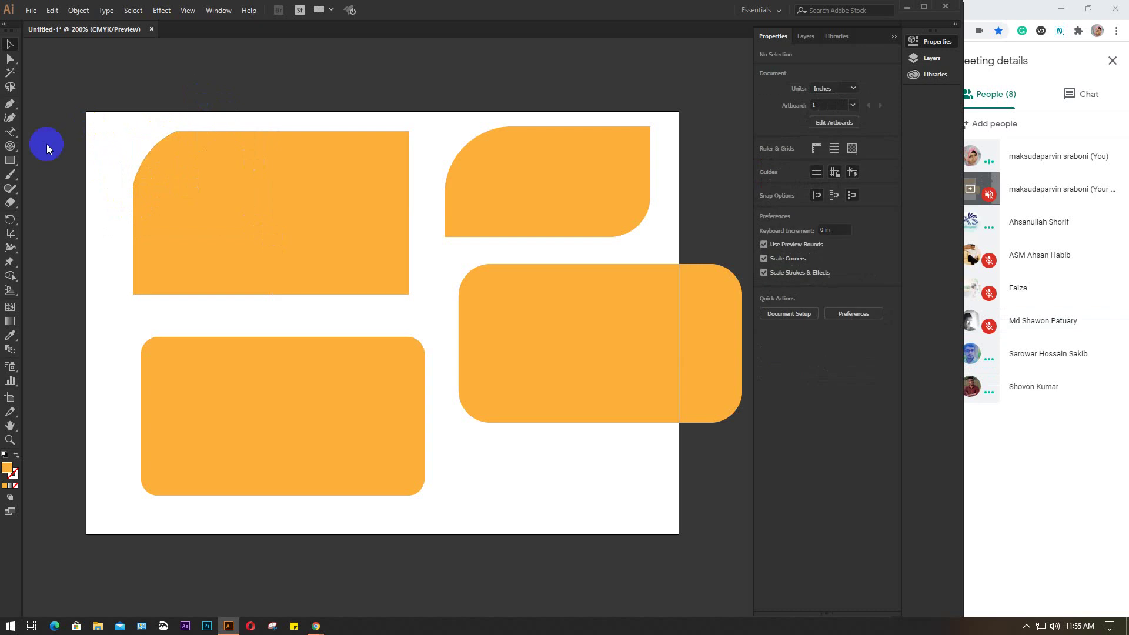
Draw a circle about 0.93 in across inside the bottom-right corner of the large shape with the Ellipse tool.
{"action": "left_click_drag", "start_coordinate": [9, 163], "coordinate": [59, 188]}
{"action": "mouse_move", "coordinate": [391, 210]}
{"action": "left_mouse_down"}
{"action": "mouse_move", "coordinate": [305, 280]}
{"action": "mouse_move", "coordinate": [327, 272]}
{"action": "mouse_move", "coordinate": [313, 281]}
{"action": "mouse_move", "coordinate": [330, 286]}
{"action": "left_mouse_up"}
{"action": "key", "text": "v"}
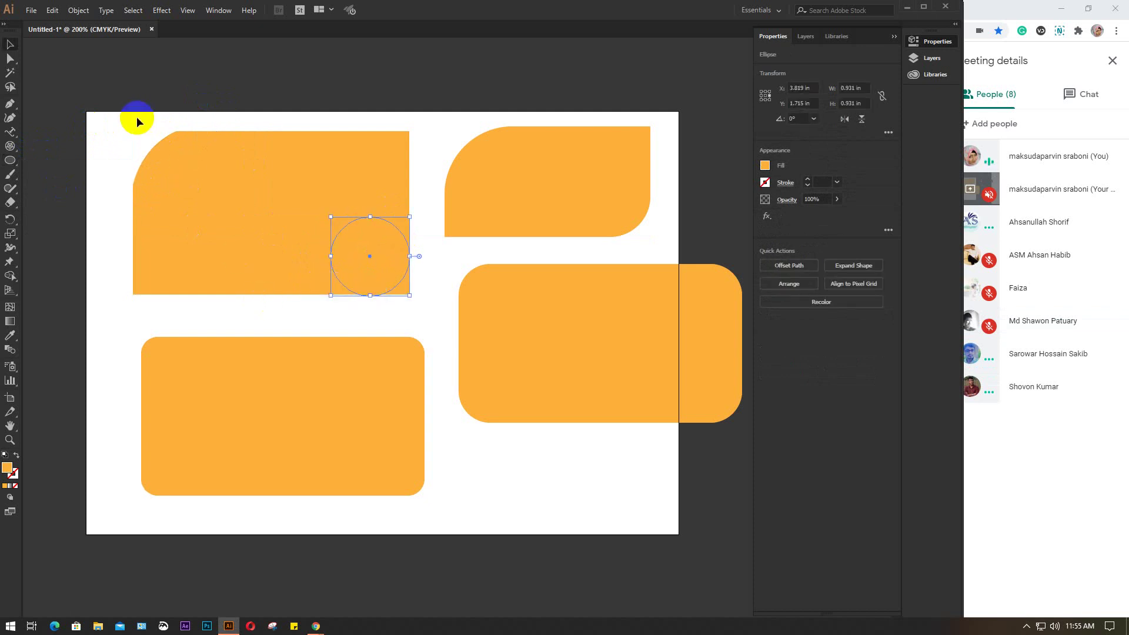
Split the large shape along the circle with the Divide pathfinder and ungroup the resulting pieces.
{"action": "left_click_drag", "start_coordinate": [136, 113], "coordinate": [402, 285]}
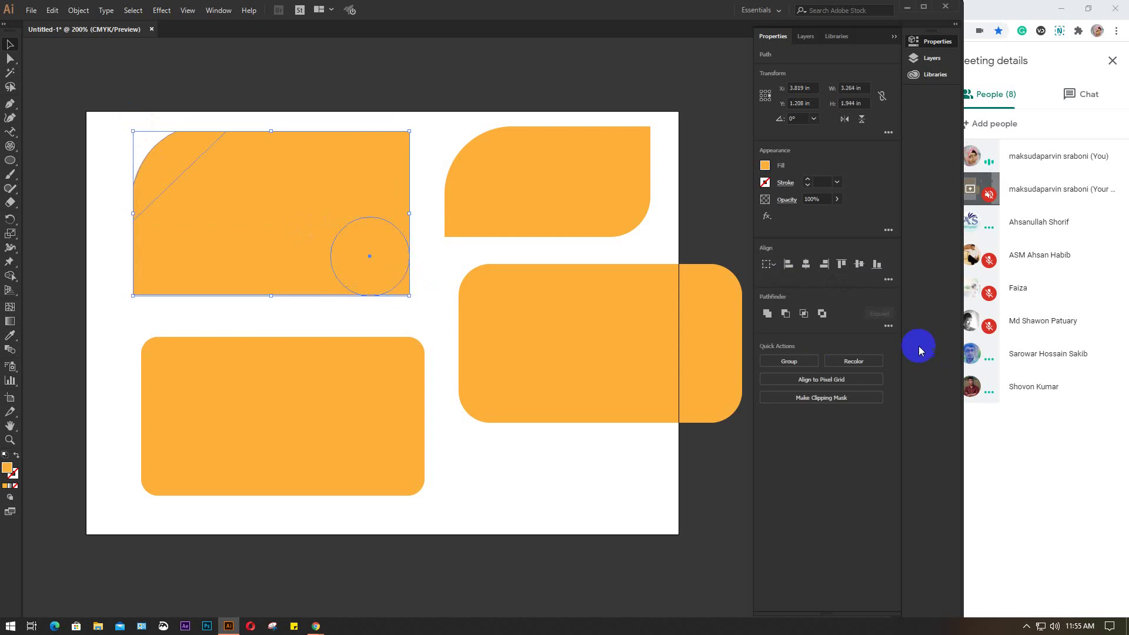
{"action": "left_click", "coordinate": [890, 327]}
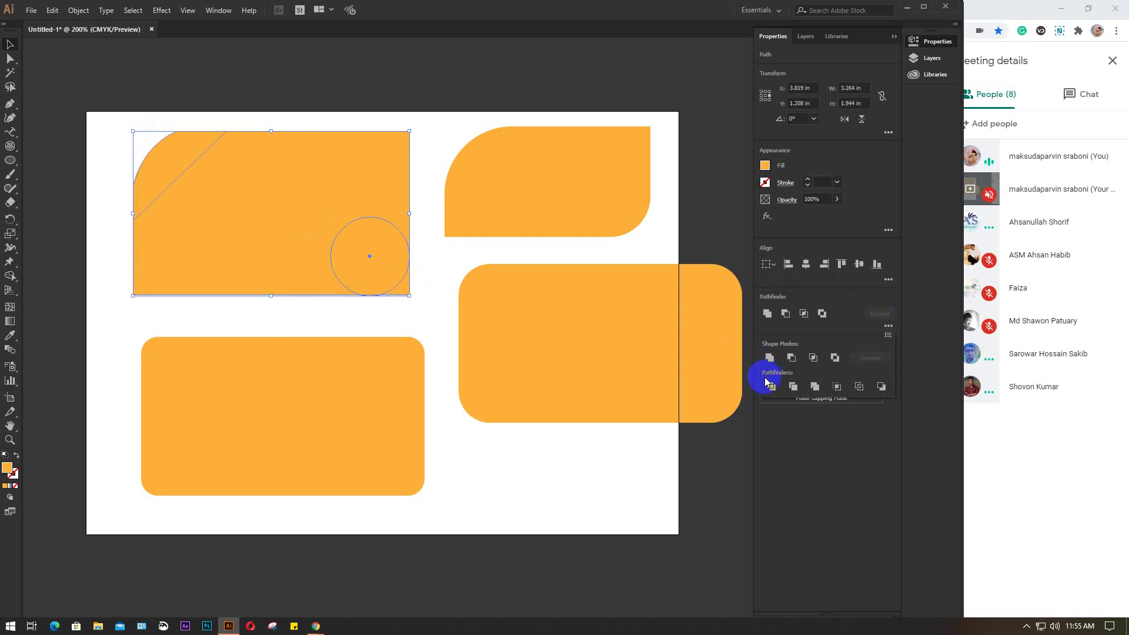
{"action": "left_click", "coordinate": [771, 386]}
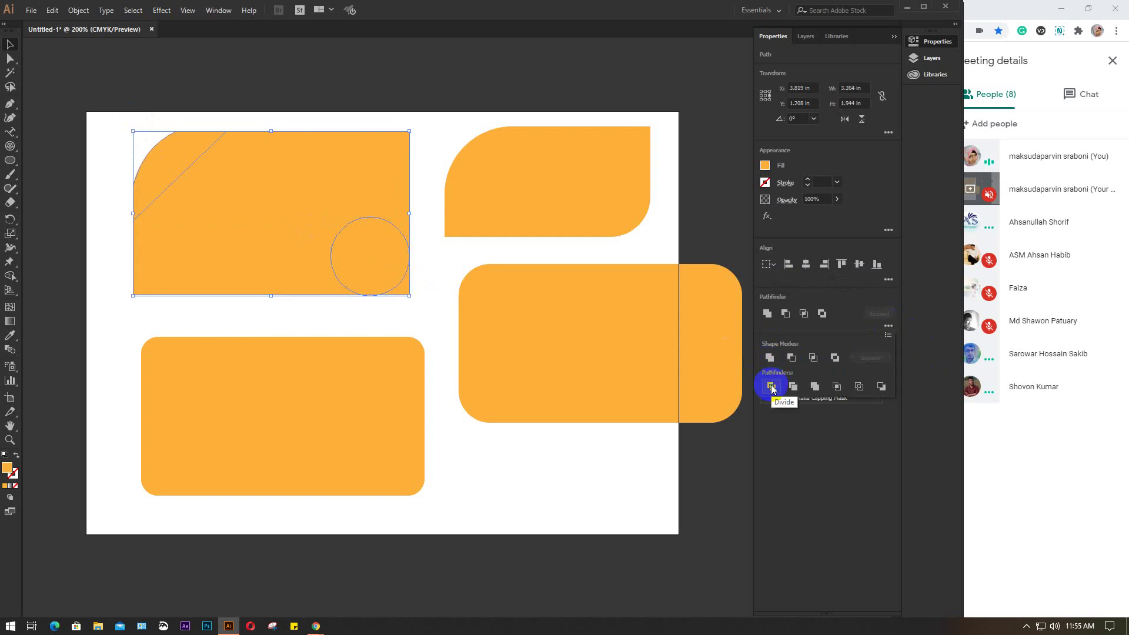
{"action": "left_click", "coordinate": [341, 317]}
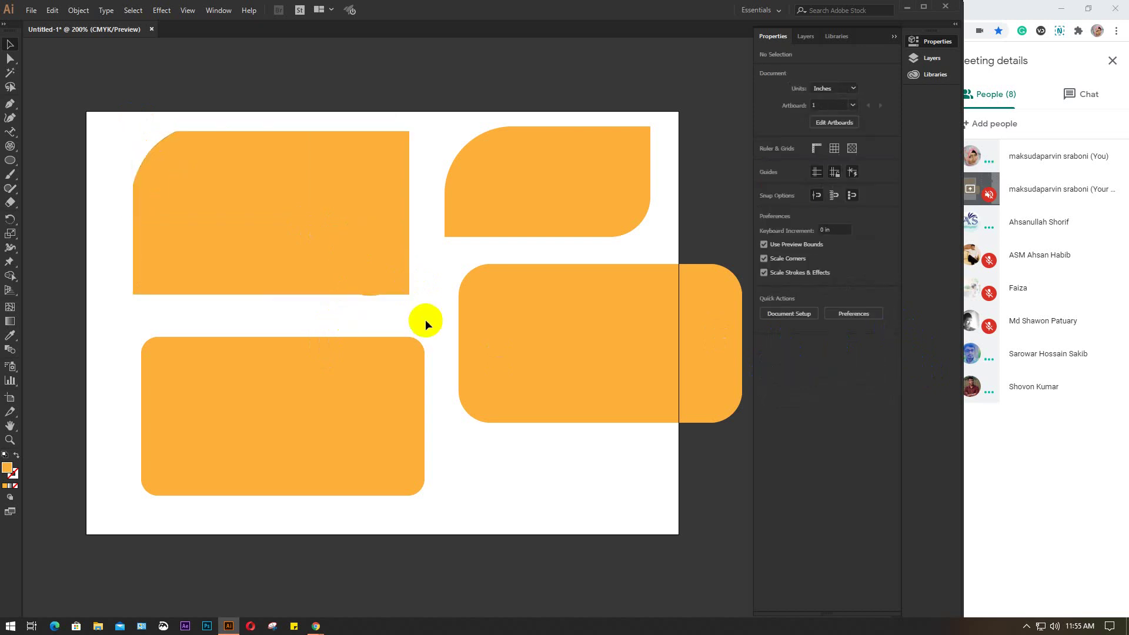
Delete the piece outside the circle at the large shape's bottom-right corner.
{"action": "left_click", "coordinate": [400, 285]}
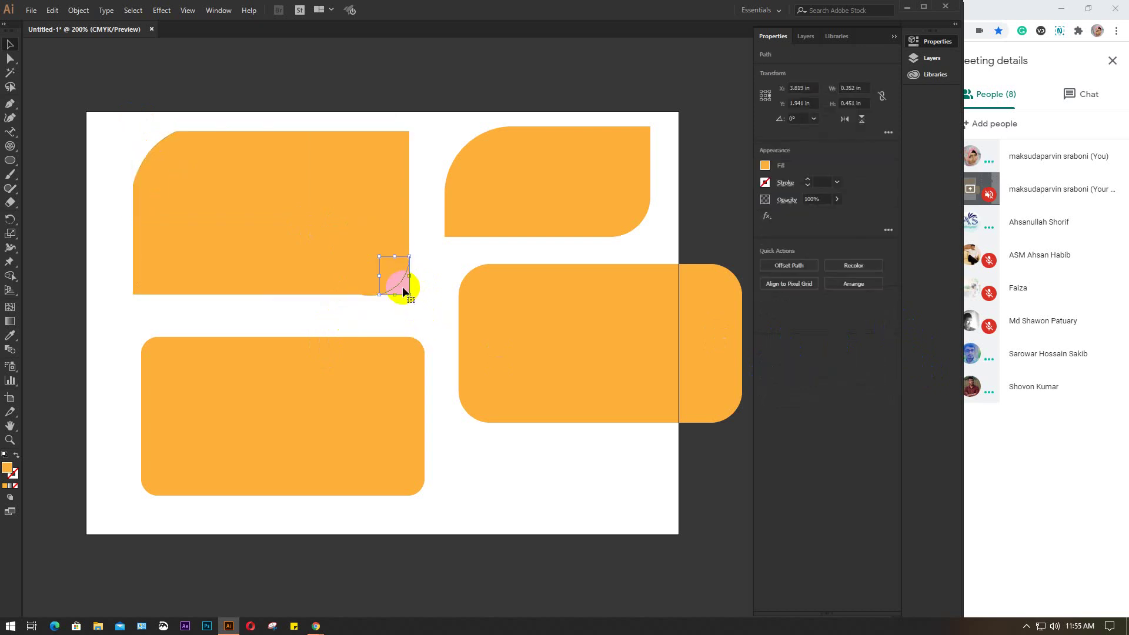
{"action": "key", "text": "ctrl+shift+a"}
{"action": "left_click", "coordinate": [361, 296]}
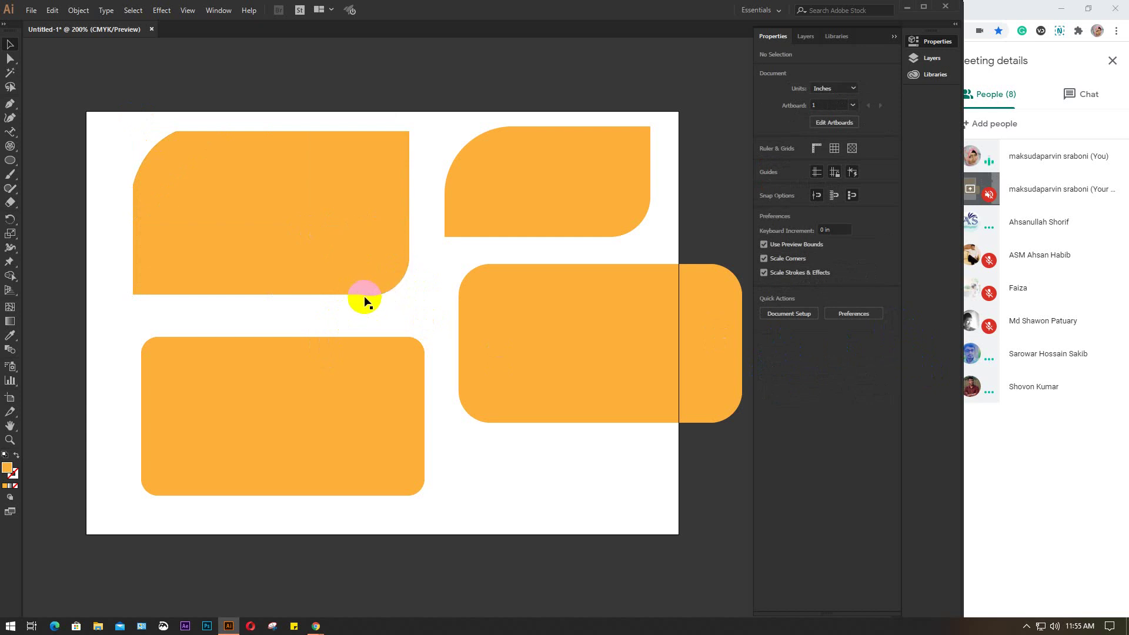
{"action": "left_click", "coordinate": [369, 297]}
{"action": "left_click", "coordinate": [372, 305]}
Delete the divided shape and all the remaining orange shapes to clear the artboard.
{"action": "left_click_drag", "start_coordinate": [89, 106], "coordinate": [410, 306]}
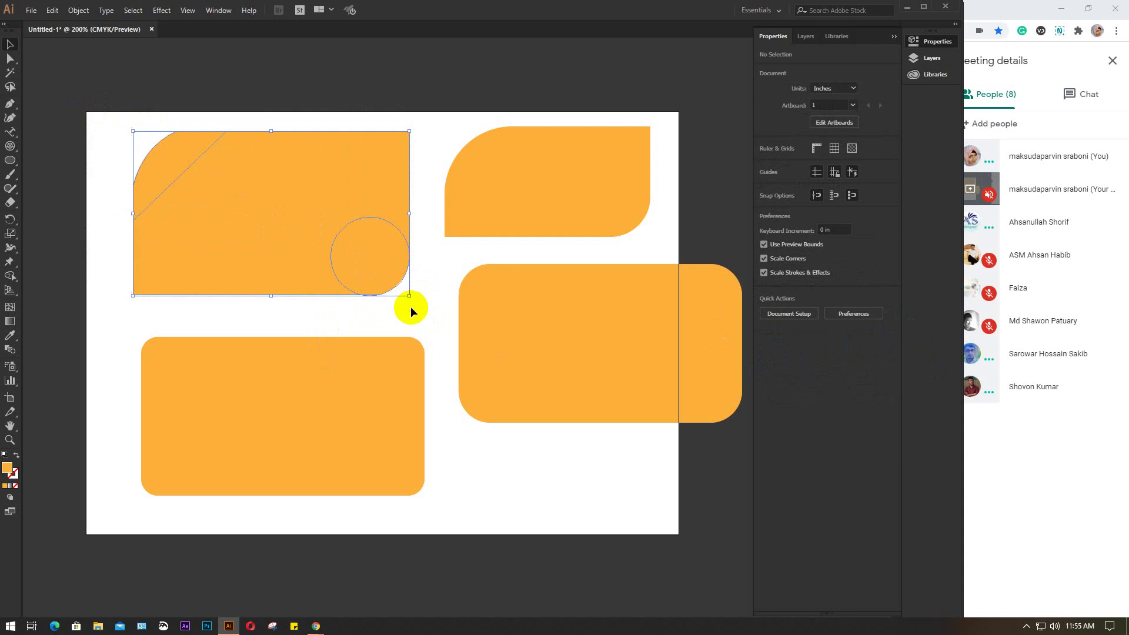
{"action": "key", "text": "Delete"}
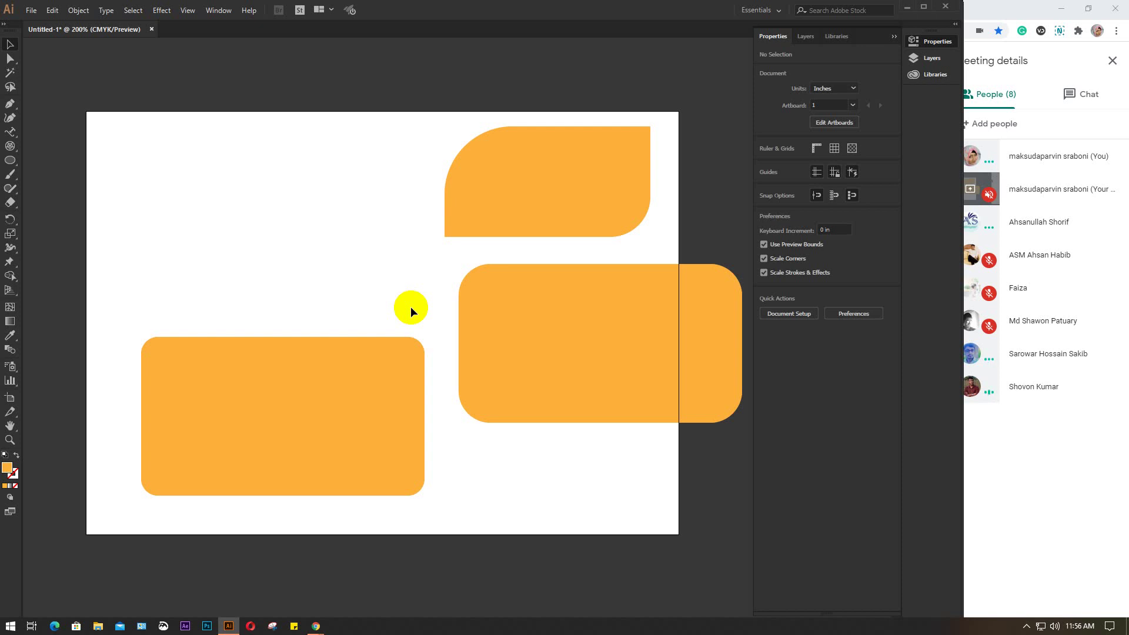
{"action": "left_click_drag", "start_coordinate": [143, 144], "coordinate": [558, 450]}
{"action": "key", "text": "Delete"}
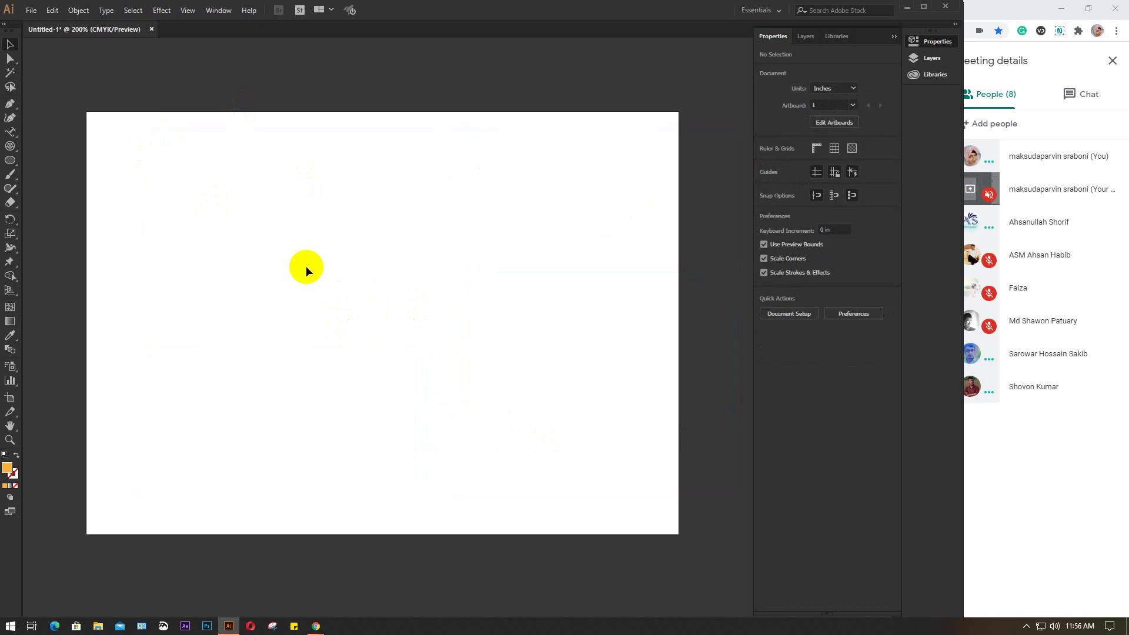
Draw a flare about 3.49 in wide and 4.27 in high in the artboard's left half with the Flare tool.
{"action": "left_click", "coordinate": [10, 160]}
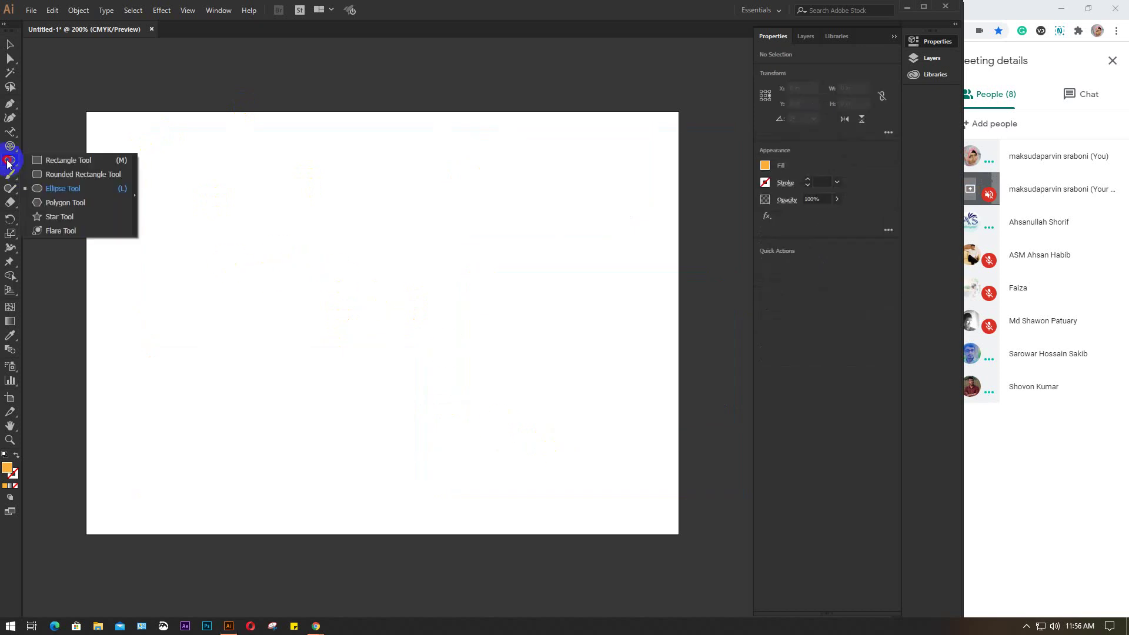
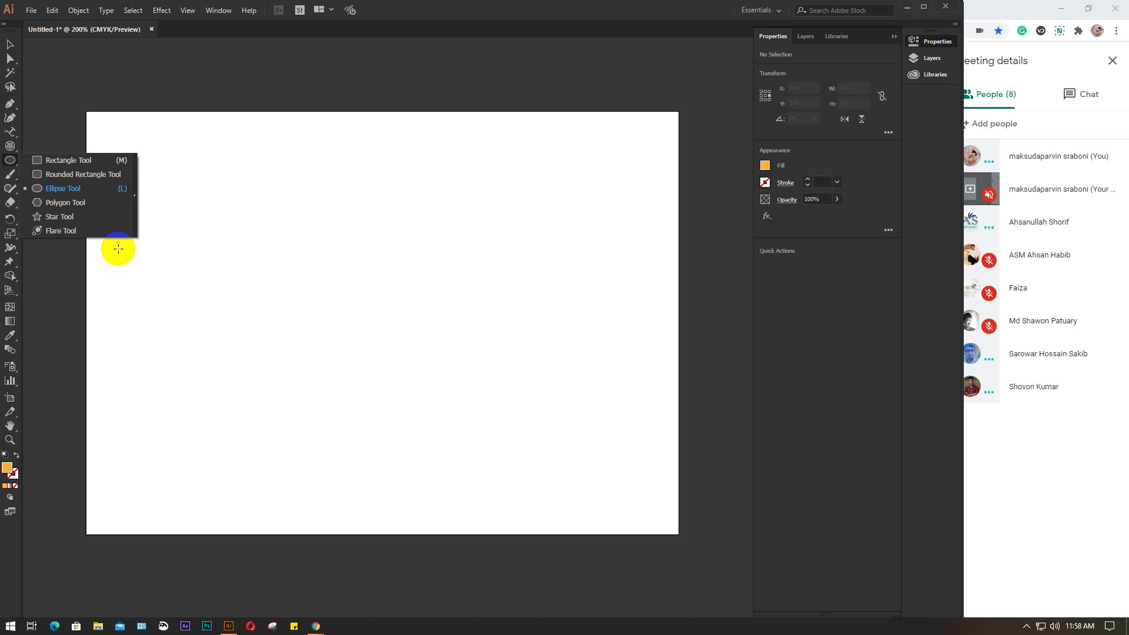
{"action": "left_click", "coordinate": [59, 231]}
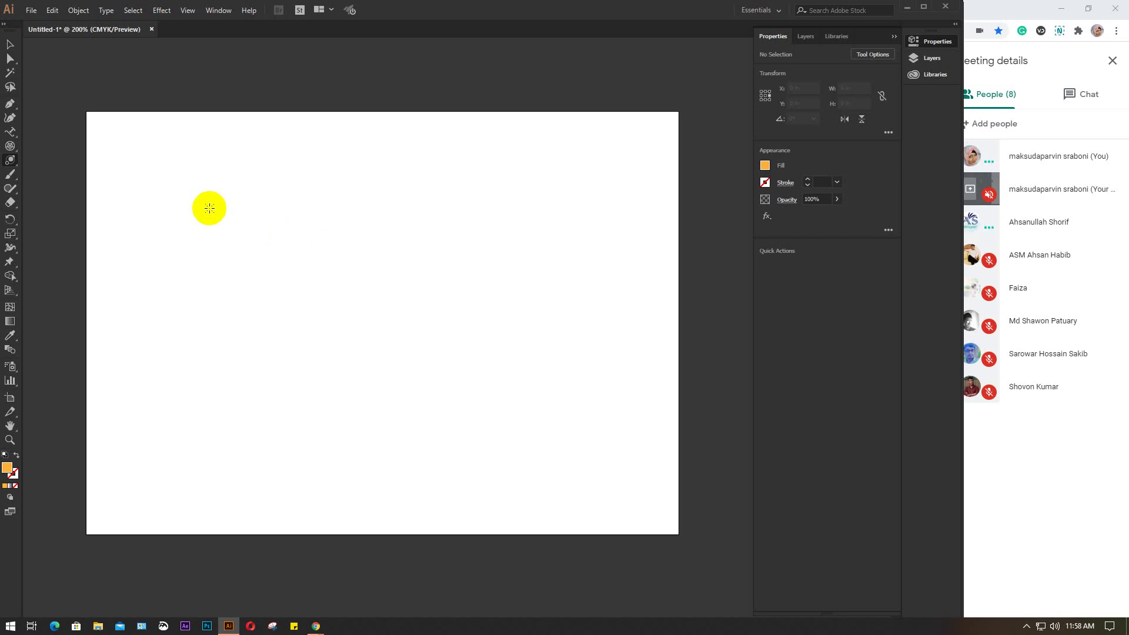
{"action": "left_click", "coordinate": [9, 161]}
{"action": "left_click_drag", "start_coordinate": [6, 165], "coordinate": [59, 231]}
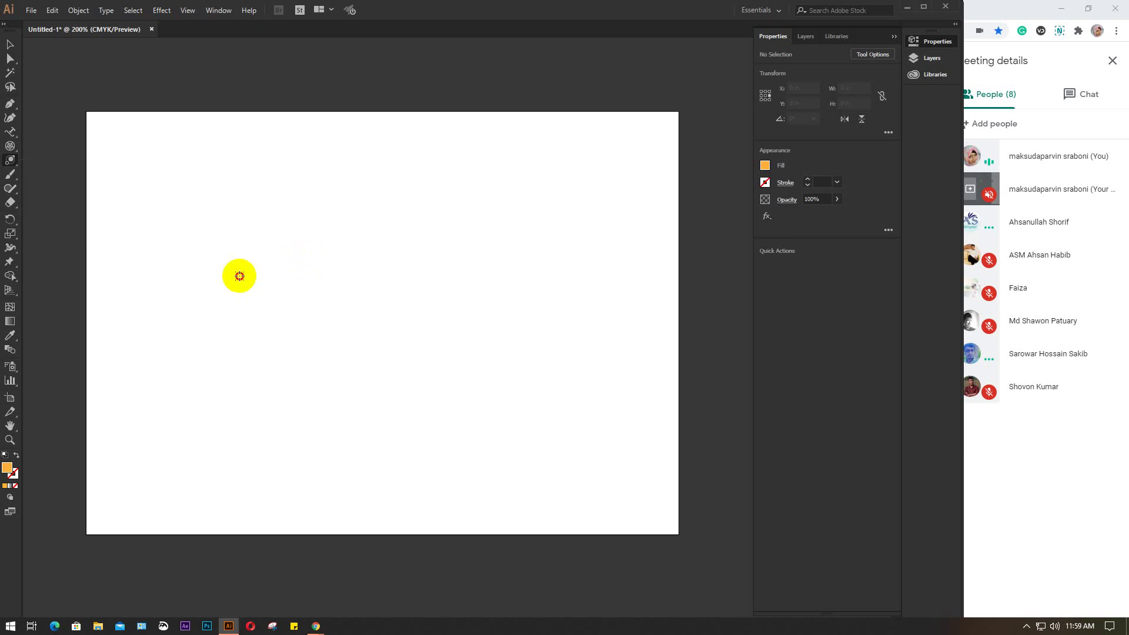
{"action": "left_click_drag", "start_coordinate": [239, 275], "coordinate": [247, 315]}
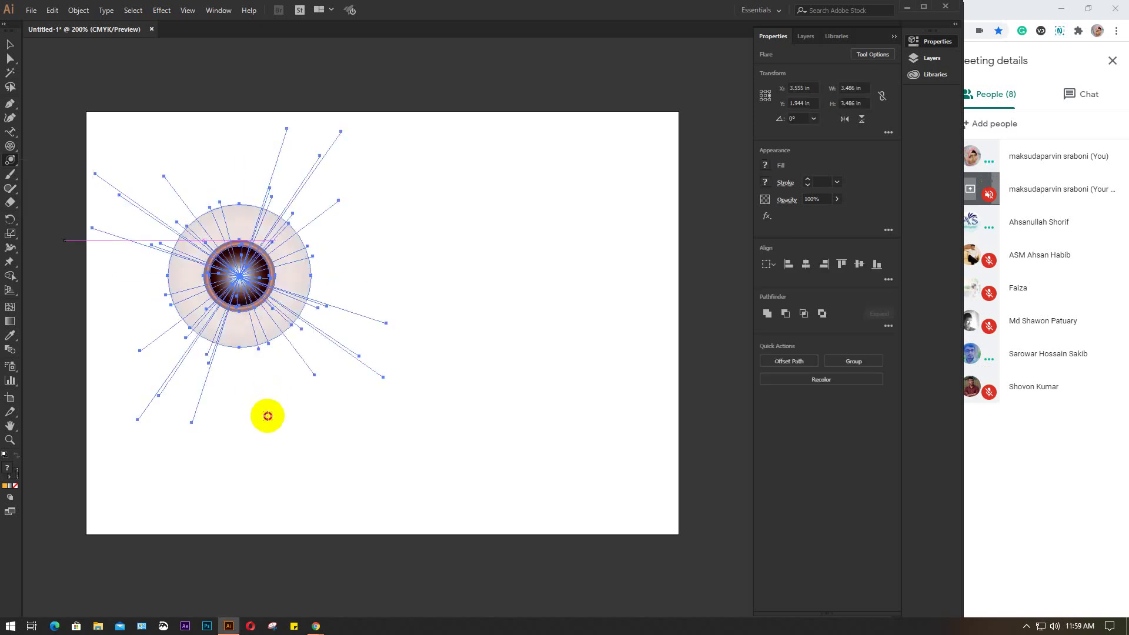
{"action": "left_click_drag", "start_coordinate": [264, 415], "coordinate": [278, 436]}
Draw two flares in the artboard's lower middle area, about 1.63 by 1.67 in and about 3.56 by 4.23 in.
{"action": "left_click_drag", "start_coordinate": [453, 472], "coordinate": [450, 459]}
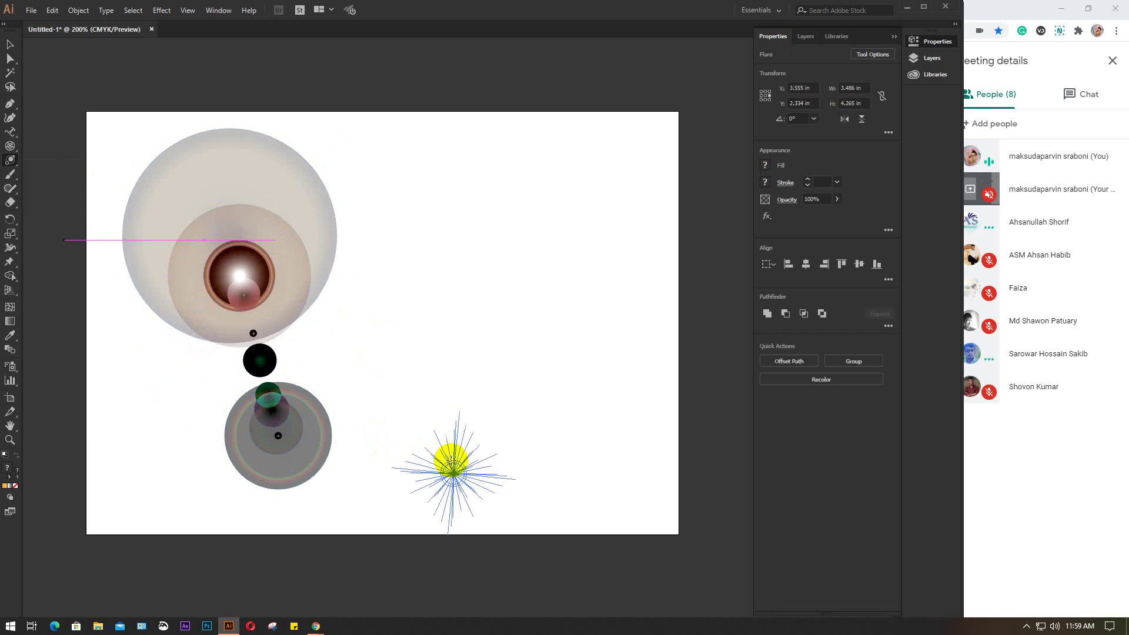
{"action": "left_click_drag", "start_coordinate": [544, 415], "coordinate": [509, 415]}
{"action": "left_click_drag", "start_coordinate": [433, 358], "coordinate": [461, 315]}
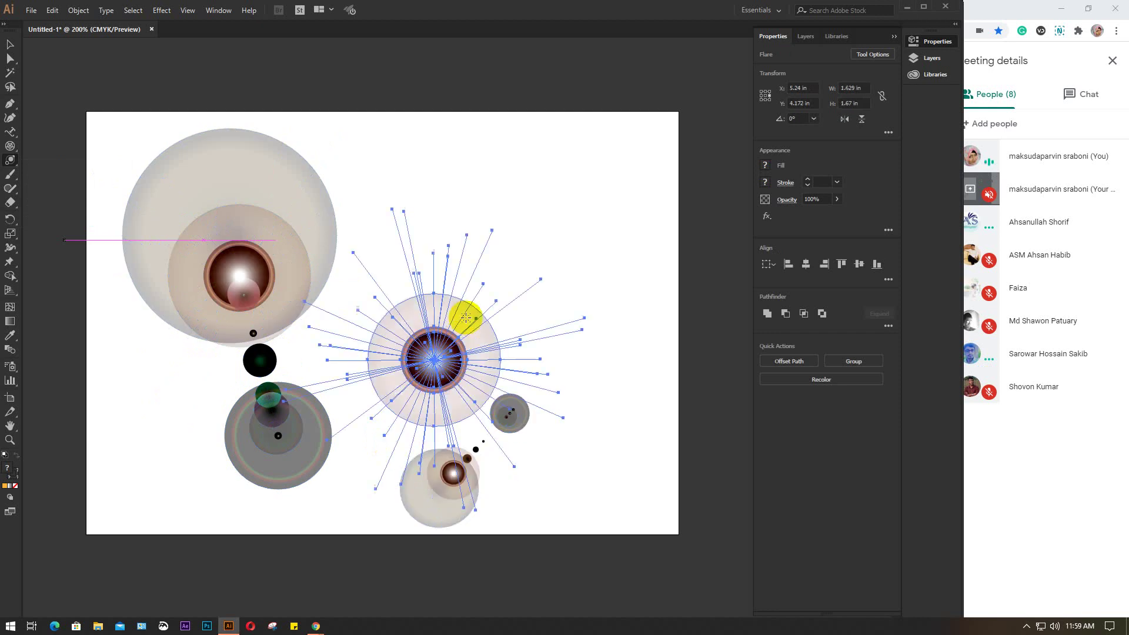
{"action": "left_click_drag", "start_coordinate": [539, 182], "coordinate": [526, 203]}
Draw a small flare near the artboard's upper-right corner and another about 5.1 by 4.03 in reaching from top centre to lower left.
{"action": "left_click_drag", "start_coordinate": [611, 220], "coordinate": [604, 227]}
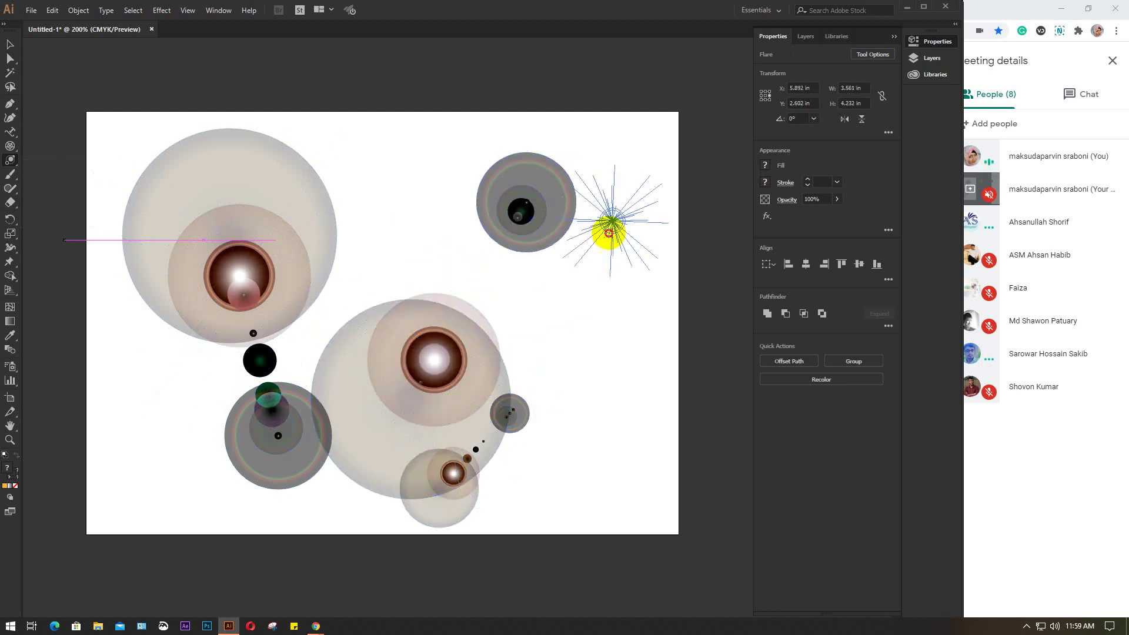
{"action": "left_click_drag", "start_coordinate": [607, 323], "coordinate": [596, 347]}
{"action": "left_click_drag", "start_coordinate": [423, 229], "coordinate": [436, 252]}
{"action": "left_click_drag", "start_coordinate": [171, 389], "coordinate": [131, 463]}
Try placing a flare near the artboard's lower-right corner through the Flare Tool Options, keeping the preview on.
{"action": "left_click", "coordinate": [131, 464]}
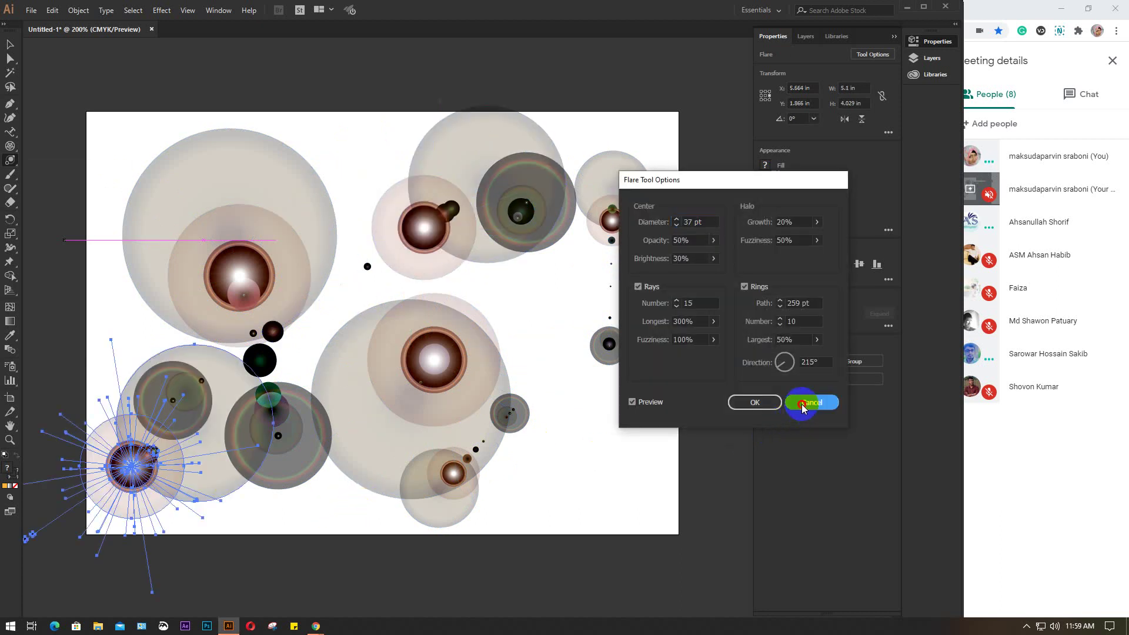
{"action": "left_click", "coordinate": [805, 405]}
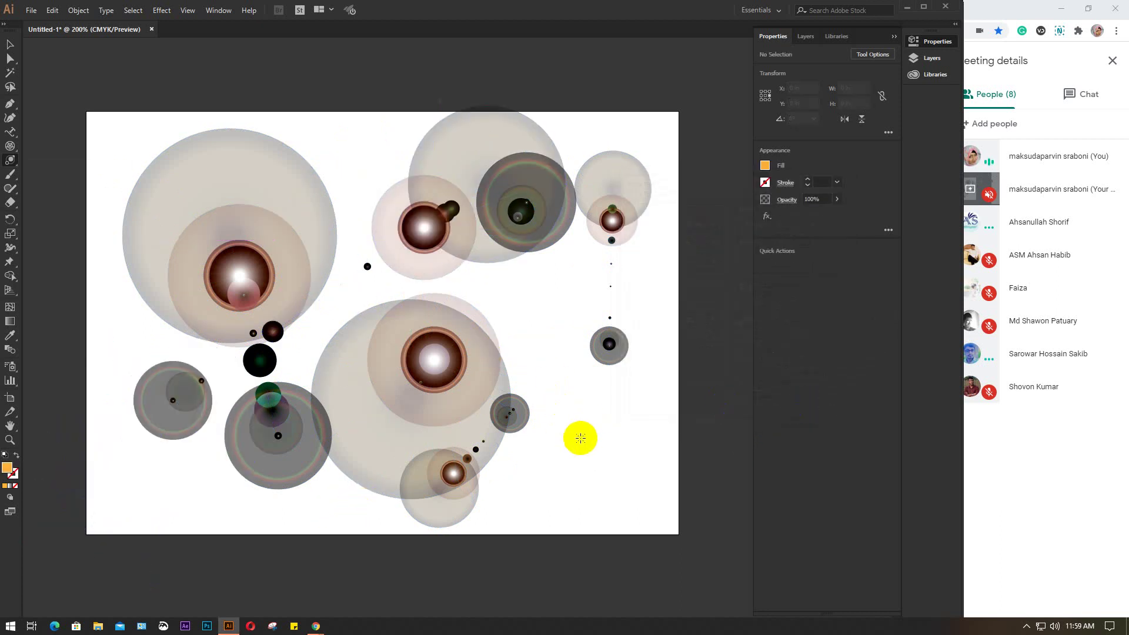
{"action": "left_click", "coordinate": [600, 451], "text": "alt"}
{"action": "left_click", "coordinate": [600, 451]}
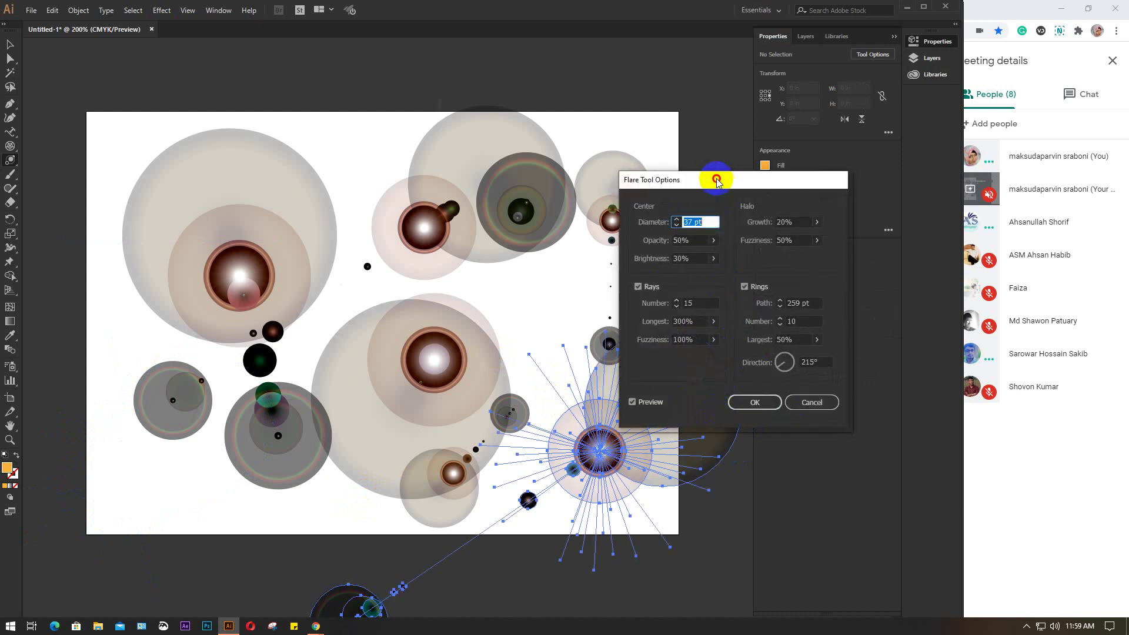
{"action": "left_click_drag", "start_coordinate": [715, 177], "coordinate": [775, 154]}
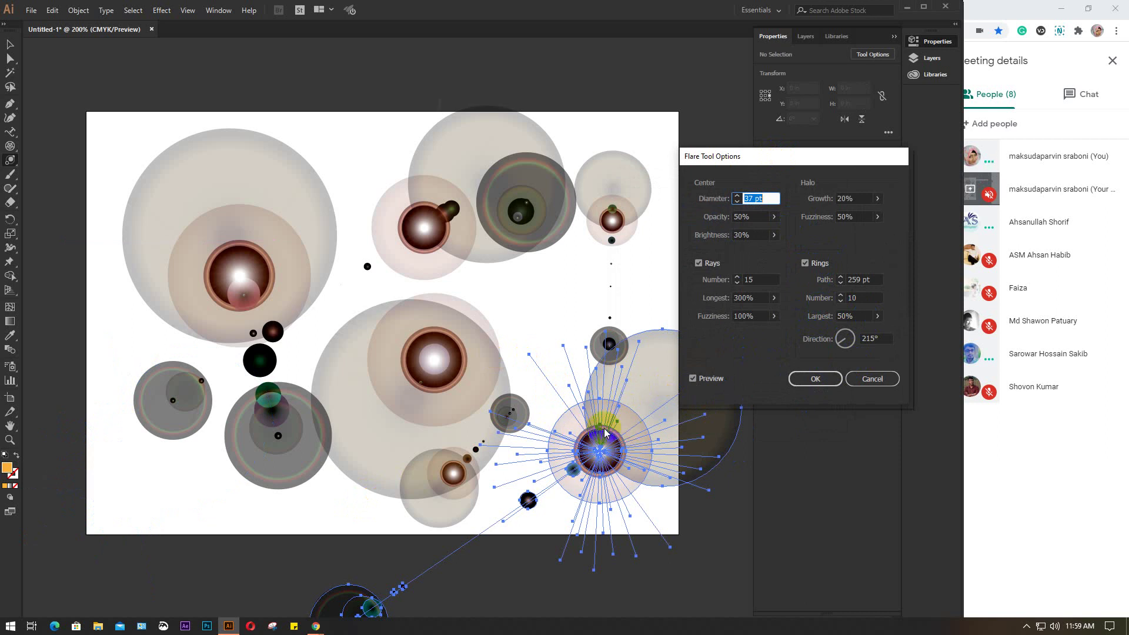
{"action": "left_click", "coordinate": [711, 379]}
{"action": "left_click", "coordinate": [709, 380]}
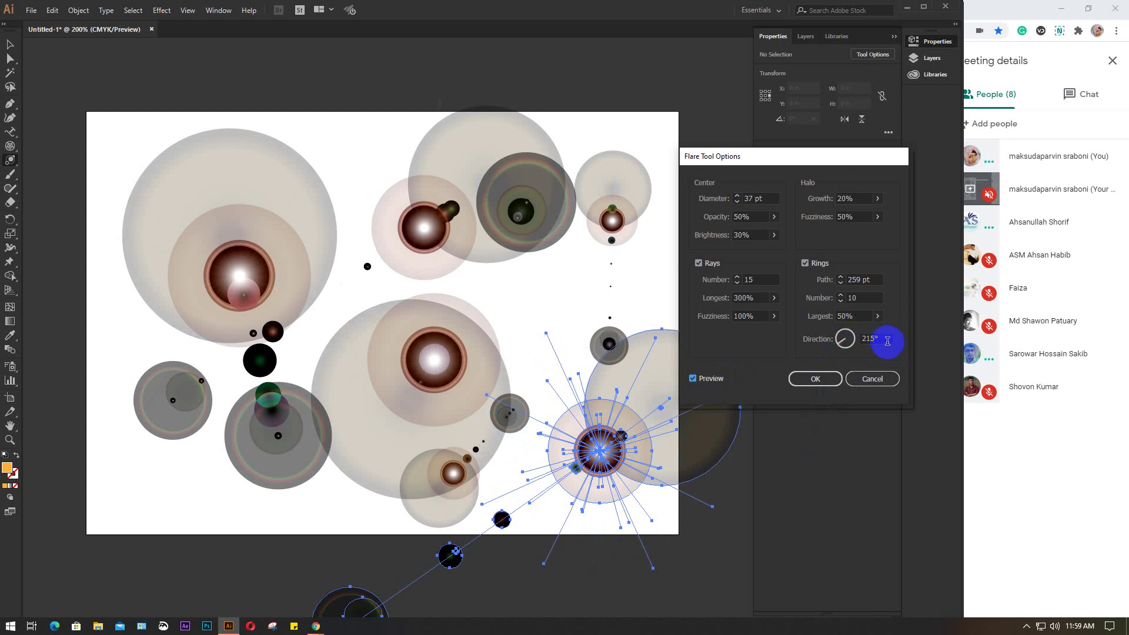
Set the ring direction of the previewed flare to 196°.
{"action": "scroll", "coordinate": [887, 343], "scroll_direction": "up", "scroll_amount": 10}
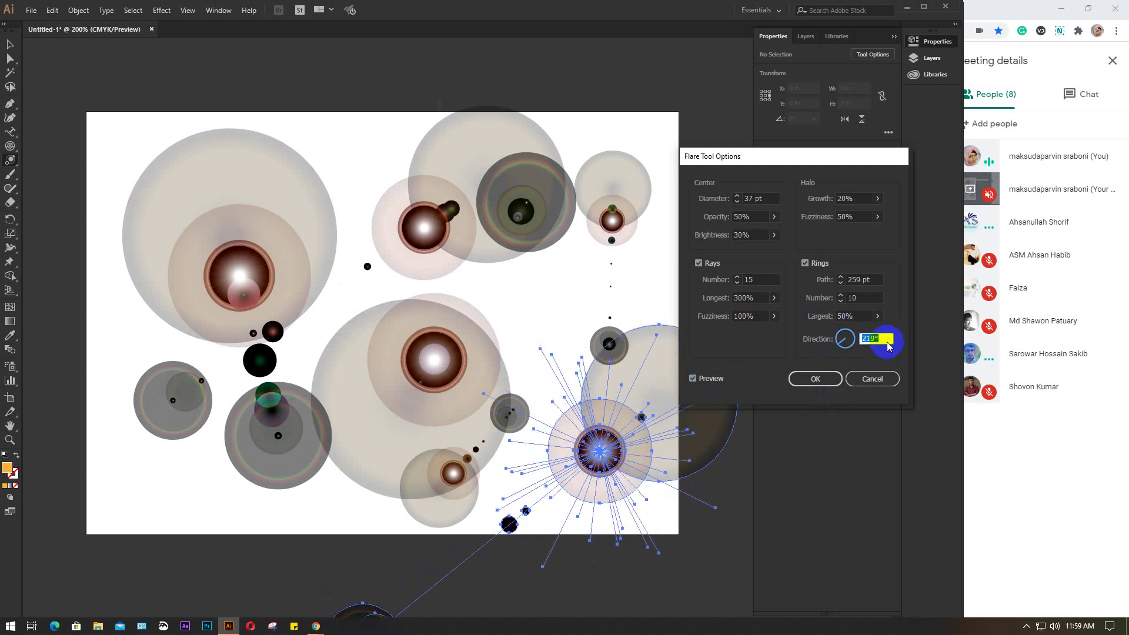
{"action": "scroll", "coordinate": [886, 339], "scroll_direction": "down", "scroll_amount": 19}
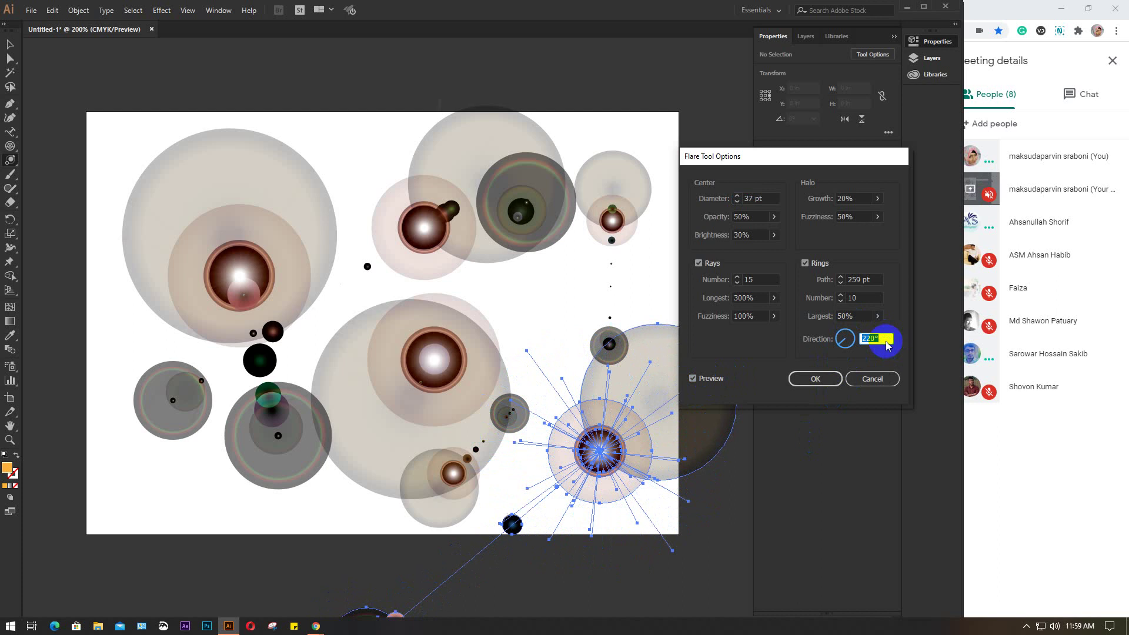
{"action": "scroll", "coordinate": [885, 340], "scroll_direction": "down", "scroll_amount": 10}
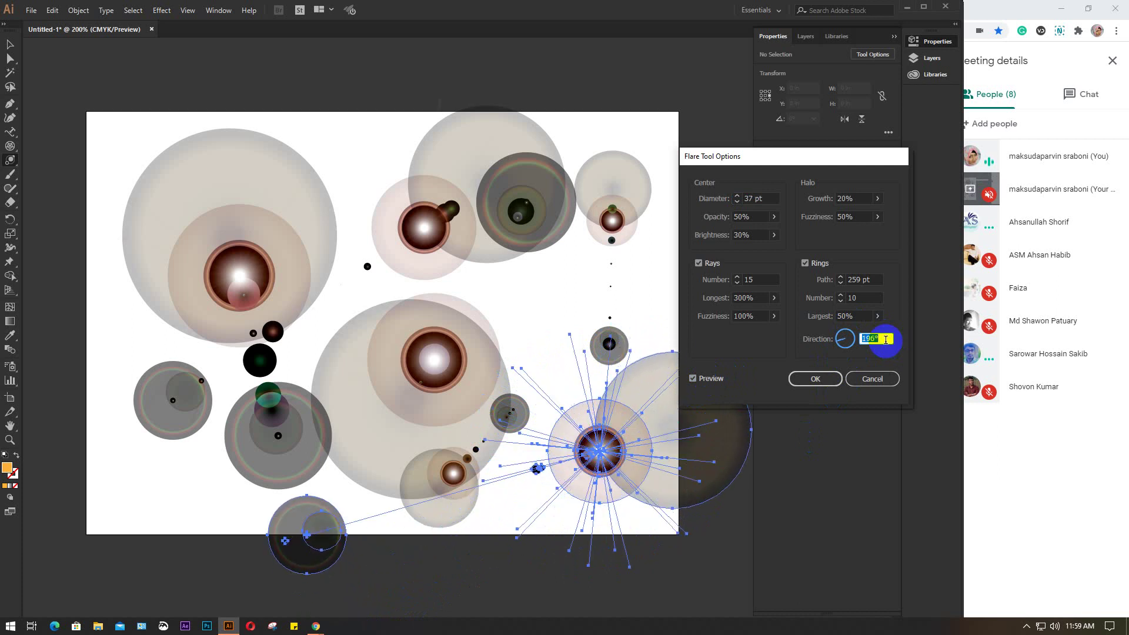
Set the largest ring size of the previewed flare to 80%.
{"action": "left_click", "coordinate": [870, 314]}
{"action": "scroll", "coordinate": [870, 314], "scroll_direction": "up", "scroll_amount": 5}
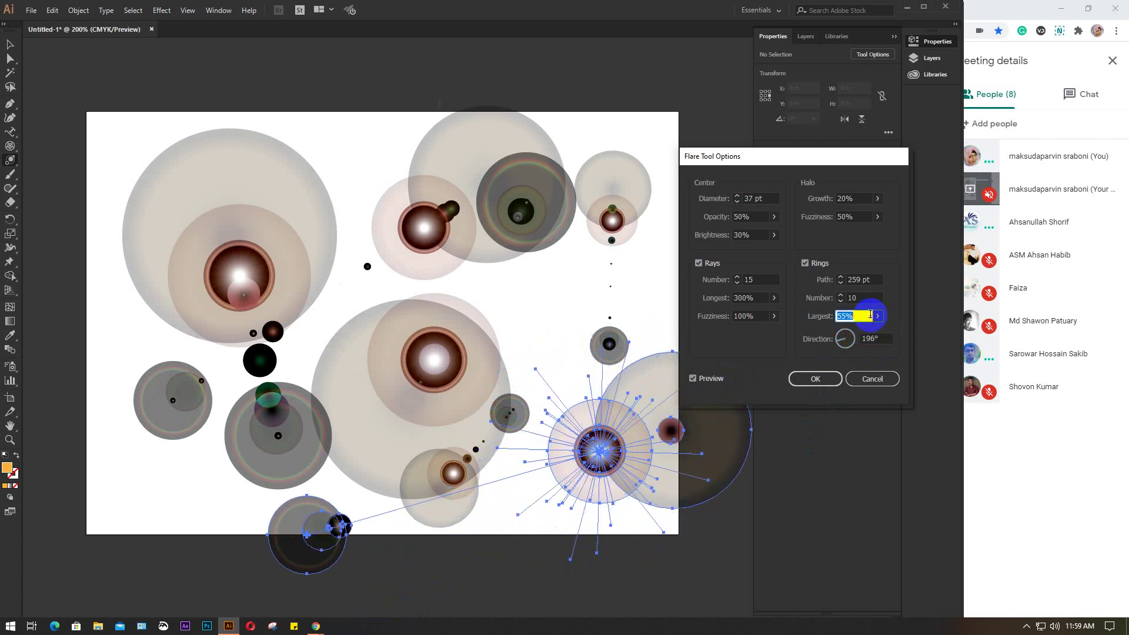
{"action": "scroll", "coordinate": [870, 316], "scroll_direction": "up", "scroll_amount": 14}
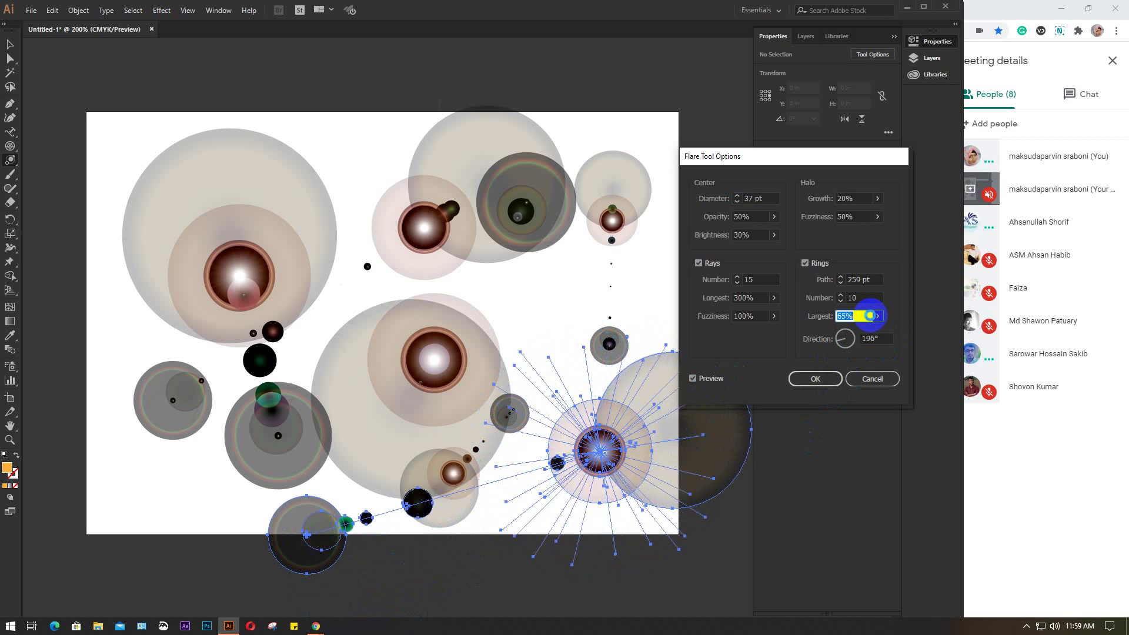
{"action": "scroll", "coordinate": [872, 318], "scroll_direction": "up", "scroll_amount": 13}
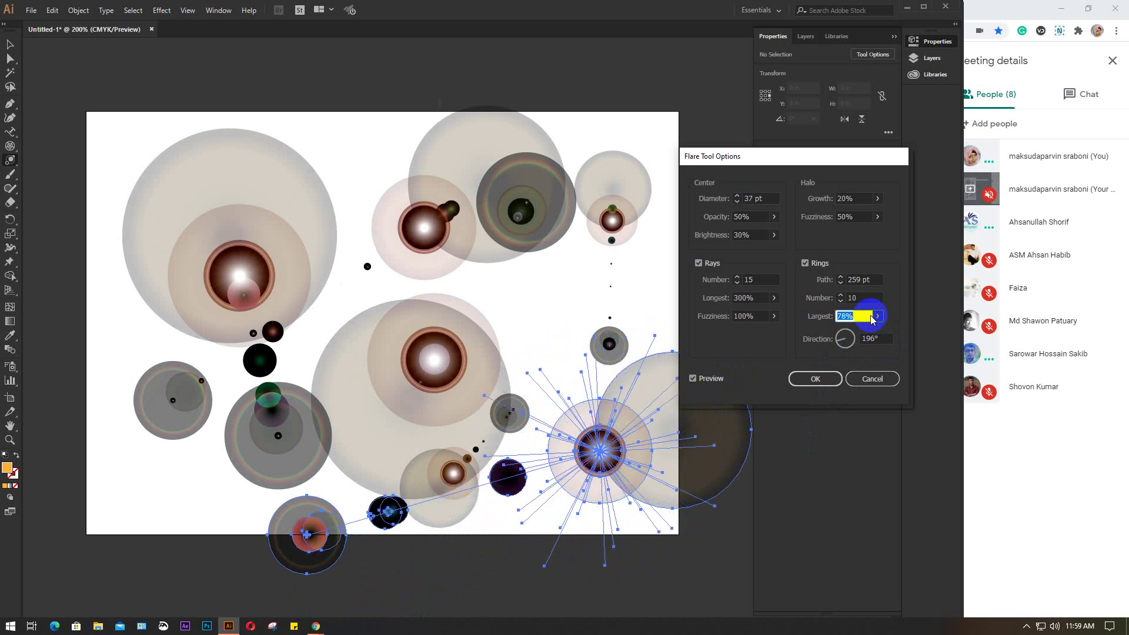
{"action": "scroll", "coordinate": [870, 315], "scroll_direction": "up", "scroll_amount": 4}
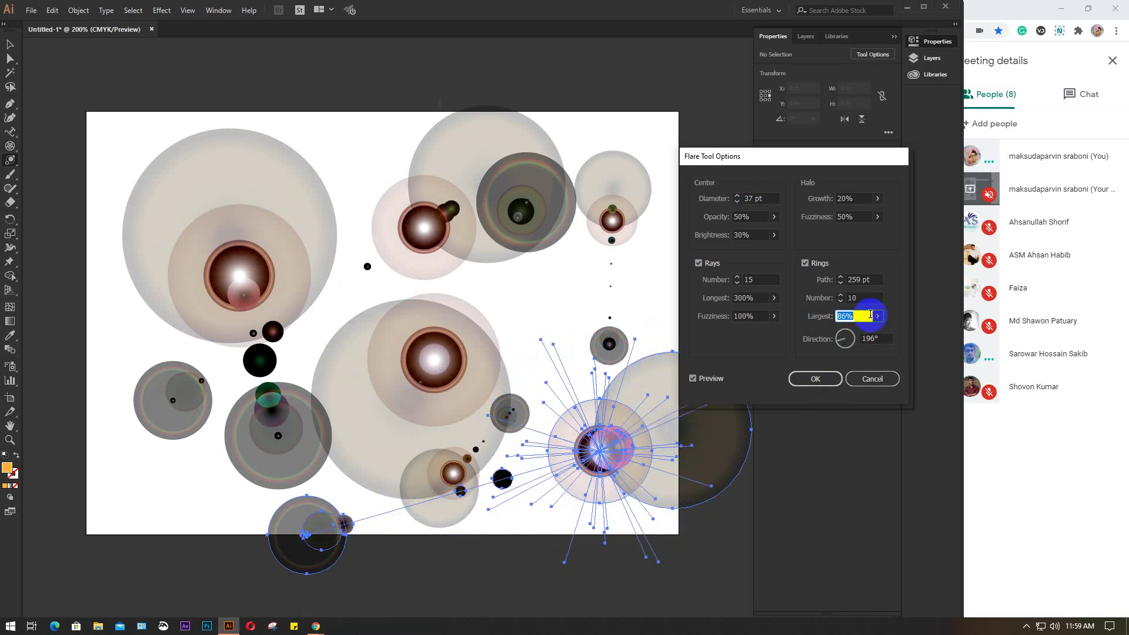
{"action": "scroll", "coordinate": [870, 316], "scroll_direction": "down", "scroll_amount": 5}
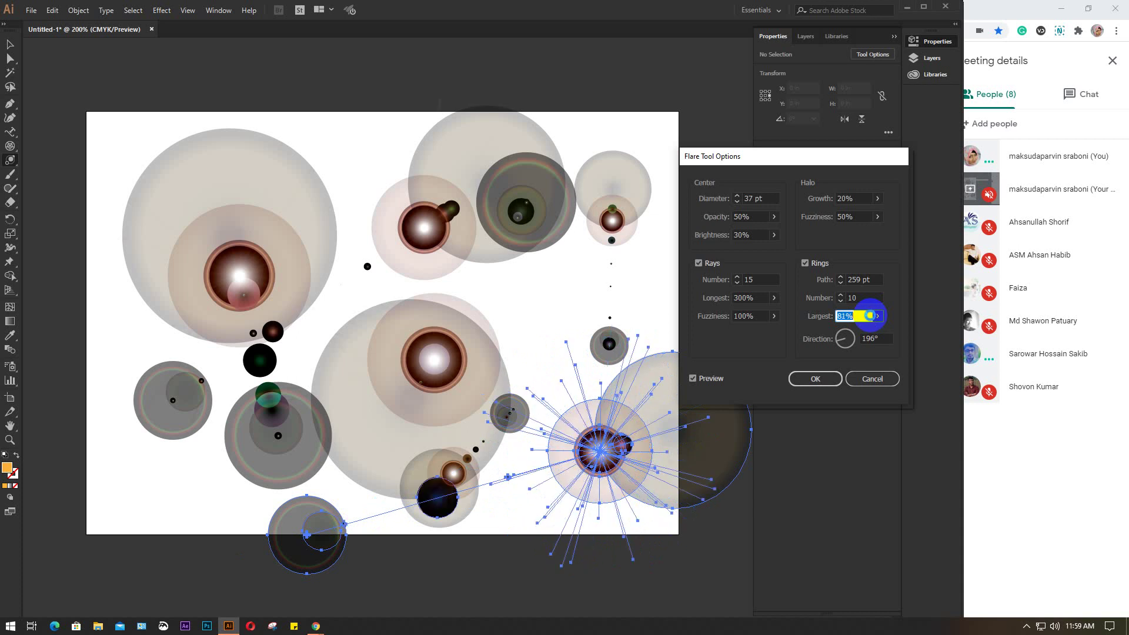
{"action": "scroll", "coordinate": [870, 316], "scroll_direction": "down", "scroll_amount": 1}
Raise the previewed flare's number of rings to 27 and discard the flare.
{"action": "left_click", "coordinate": [861, 298]}
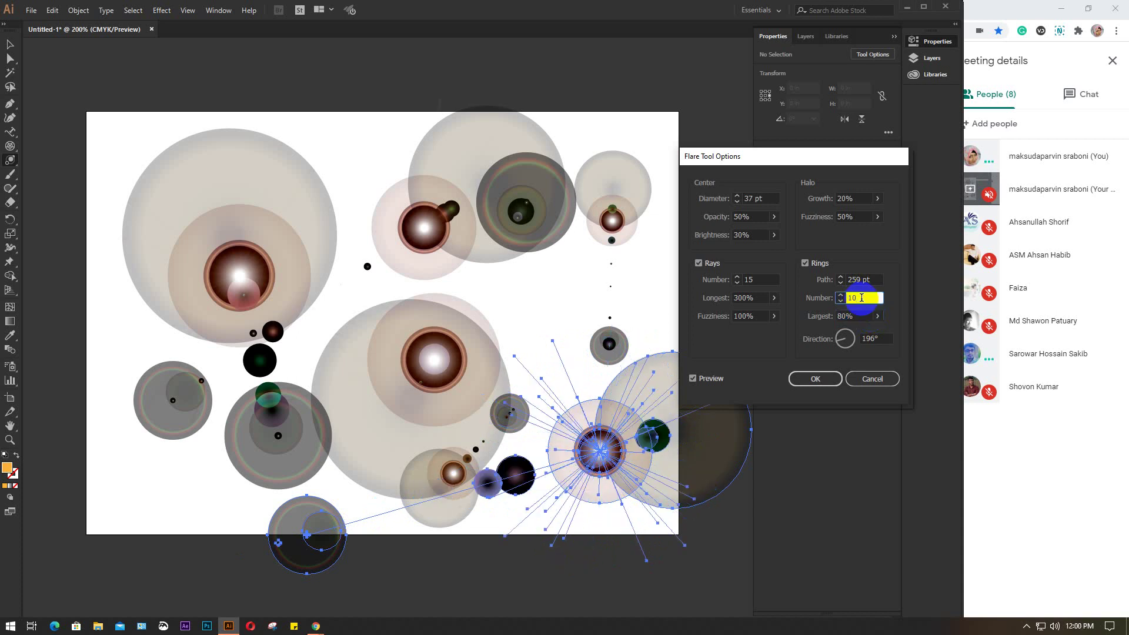
{"action": "scroll", "coordinate": [861, 298], "scroll_direction": "up", "scroll_amount": 4}
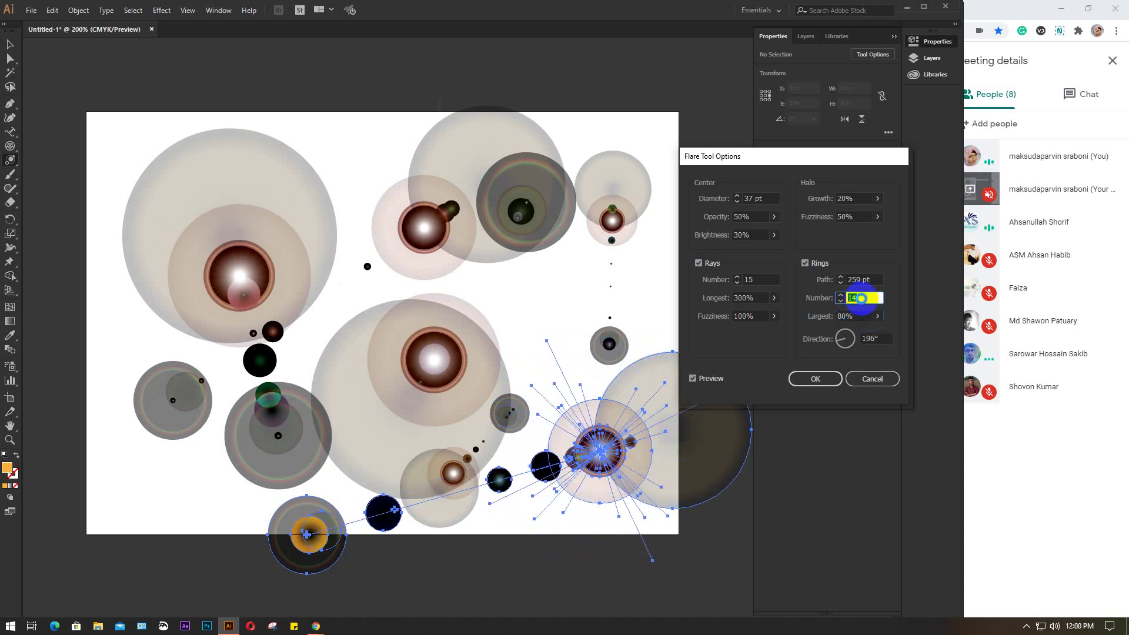
{"action": "scroll", "coordinate": [861, 298], "scroll_direction": "up", "scroll_amount": 4}
{"action": "scroll", "coordinate": [861, 298], "scroll_direction": "up", "scroll_amount": 9}
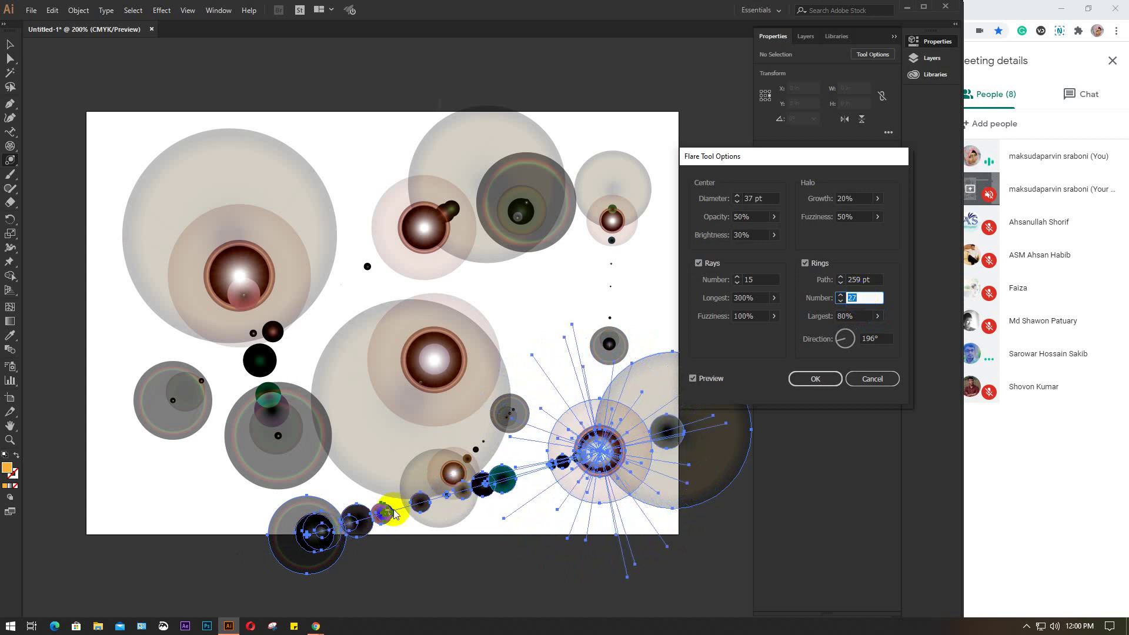
{"action": "left_click", "coordinate": [881, 379]}
Select all the flares on the artboard and delete them.
{"action": "key", "text": "v"}
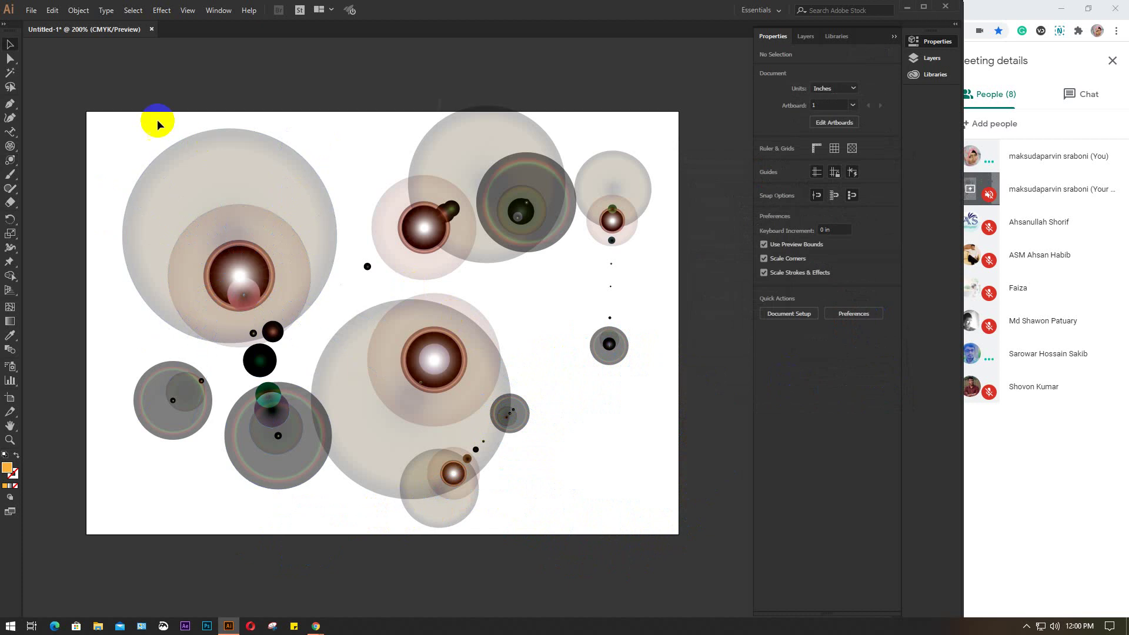
{"action": "left_click_drag", "start_coordinate": [120, 103], "coordinate": [657, 529]}
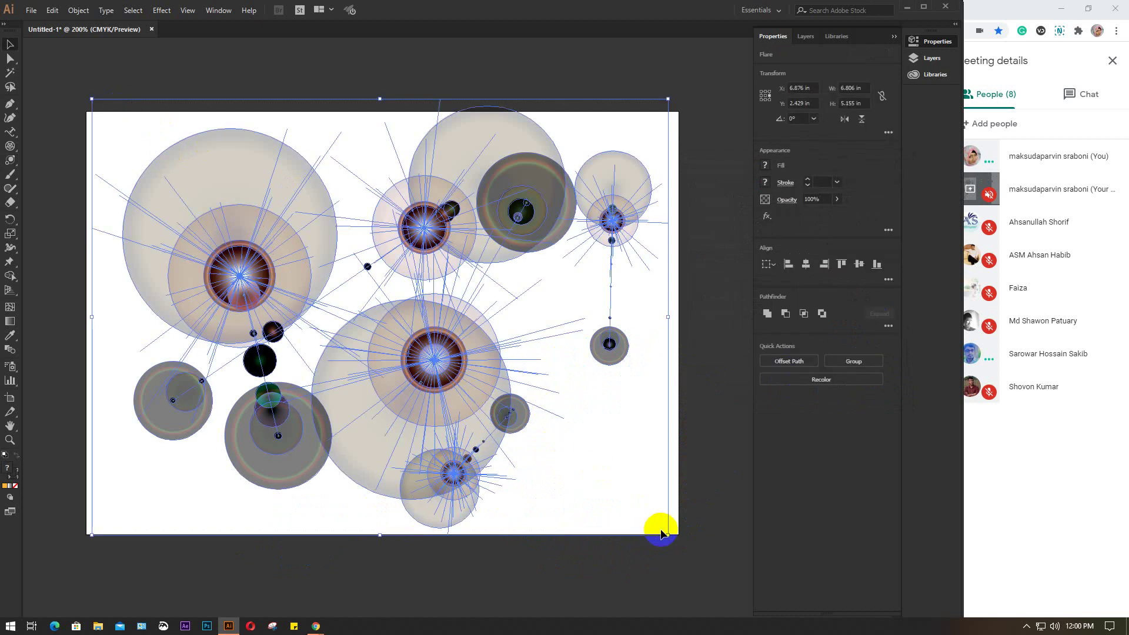
{"action": "key", "text": "Delete"}
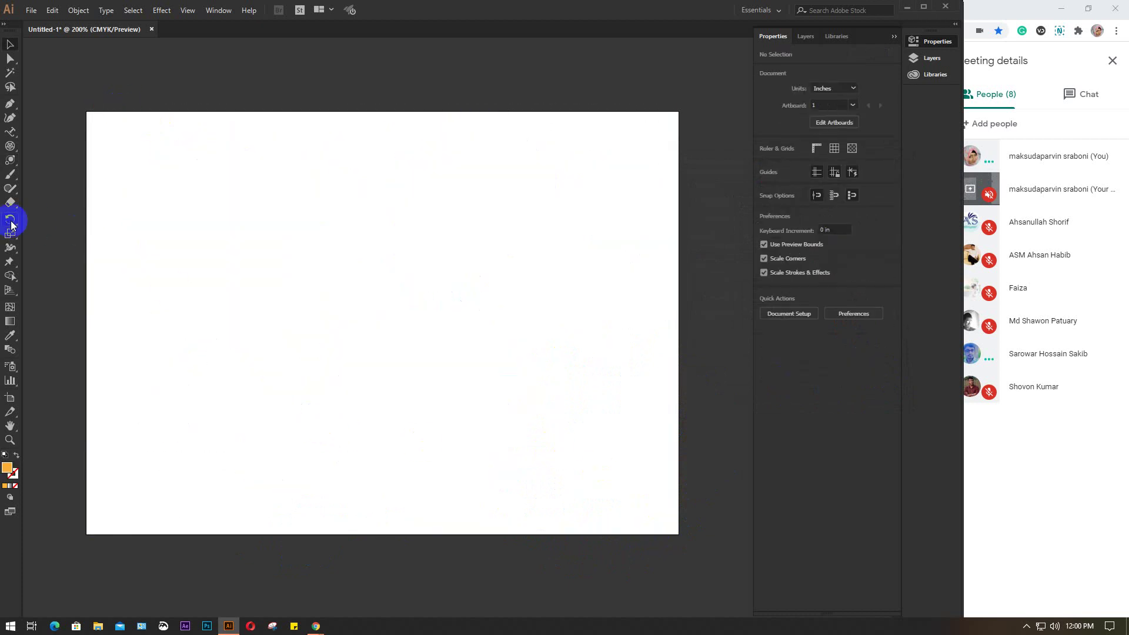
Draw a small flare about 1.62 by 1.24 in at the artboard's upper-left corner and undo it.
{"action": "left_click", "coordinate": [10, 160]}
{"action": "left_click_drag", "start_coordinate": [143, 151], "coordinate": [223, 203]}
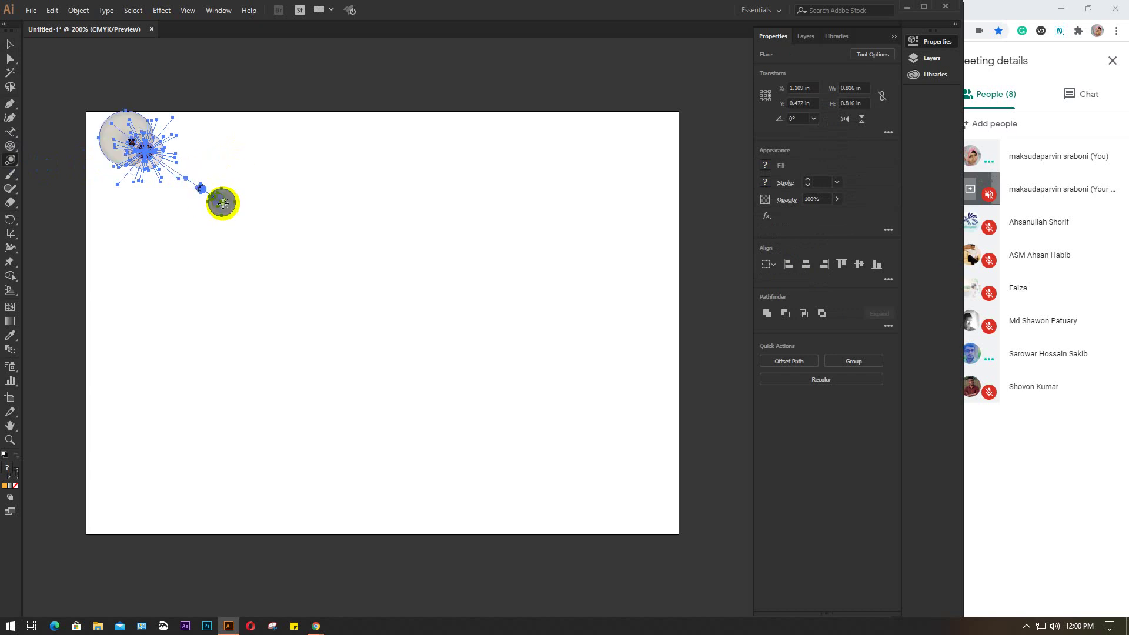
{"action": "left_click", "coordinate": [441, 425]}
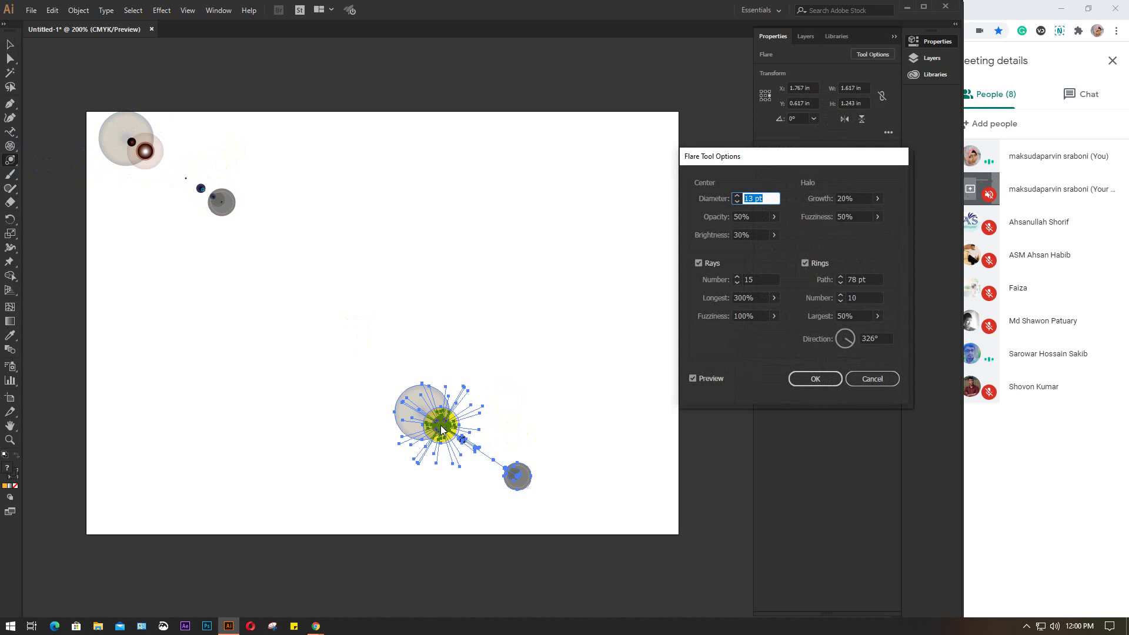
{"action": "left_click", "coordinate": [871, 378]}
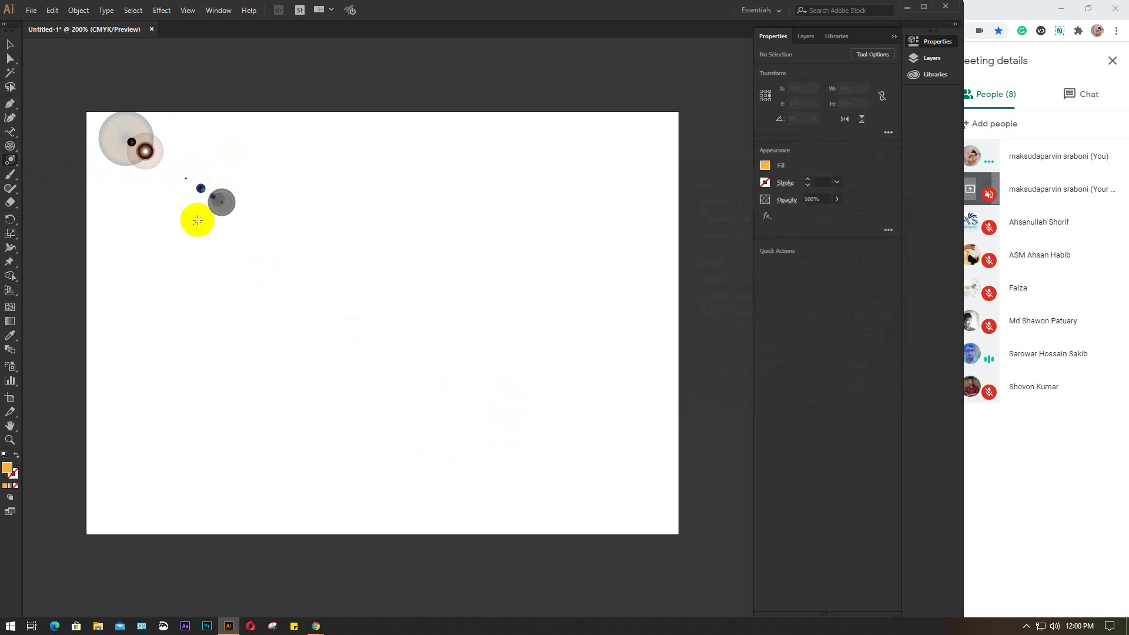
{"action": "left_click", "coordinate": [196, 219]}
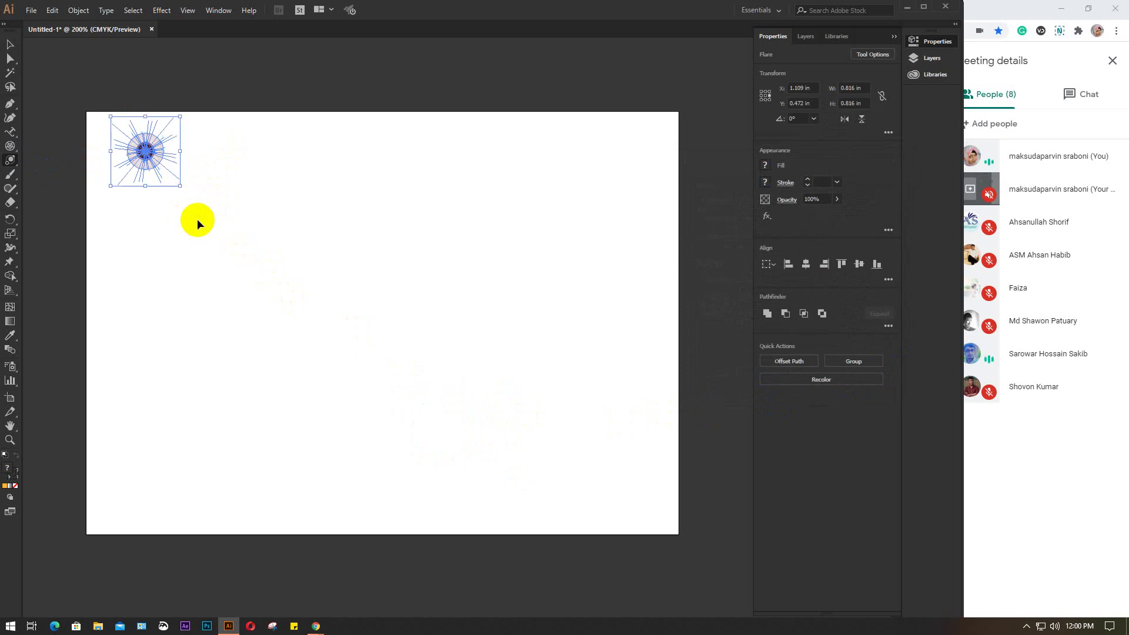
{"action": "key", "text": "ctrl+z"}
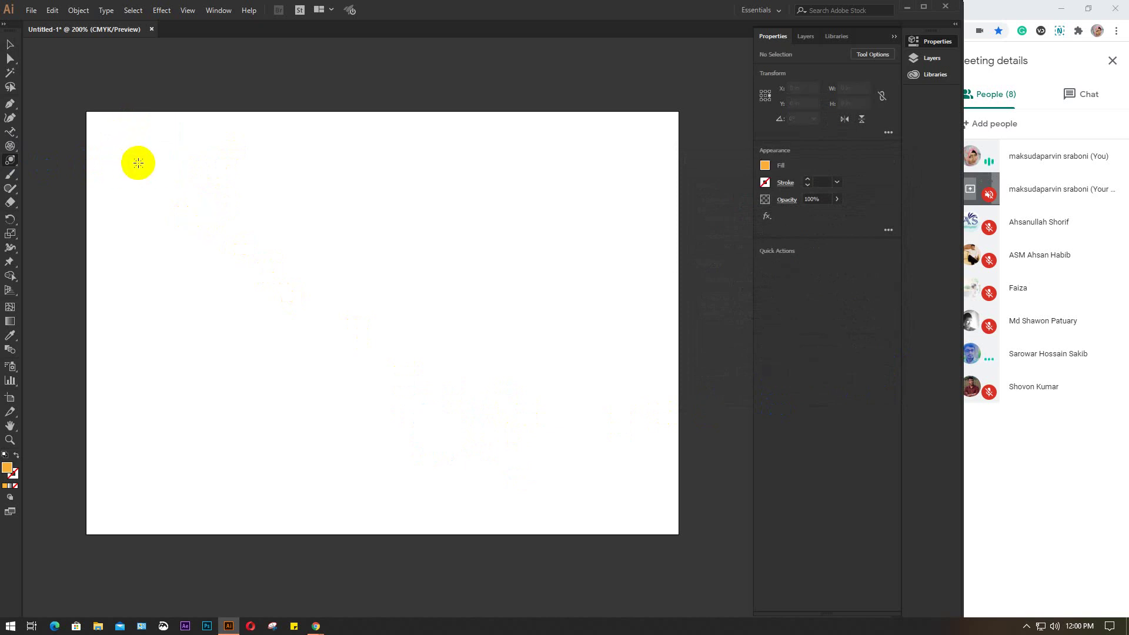
Draw a flare about 3.78 in wide and 6.12 in high down the artboard's left side.
{"action": "left_click_drag", "start_coordinate": [138, 163], "coordinate": [155, 215]}
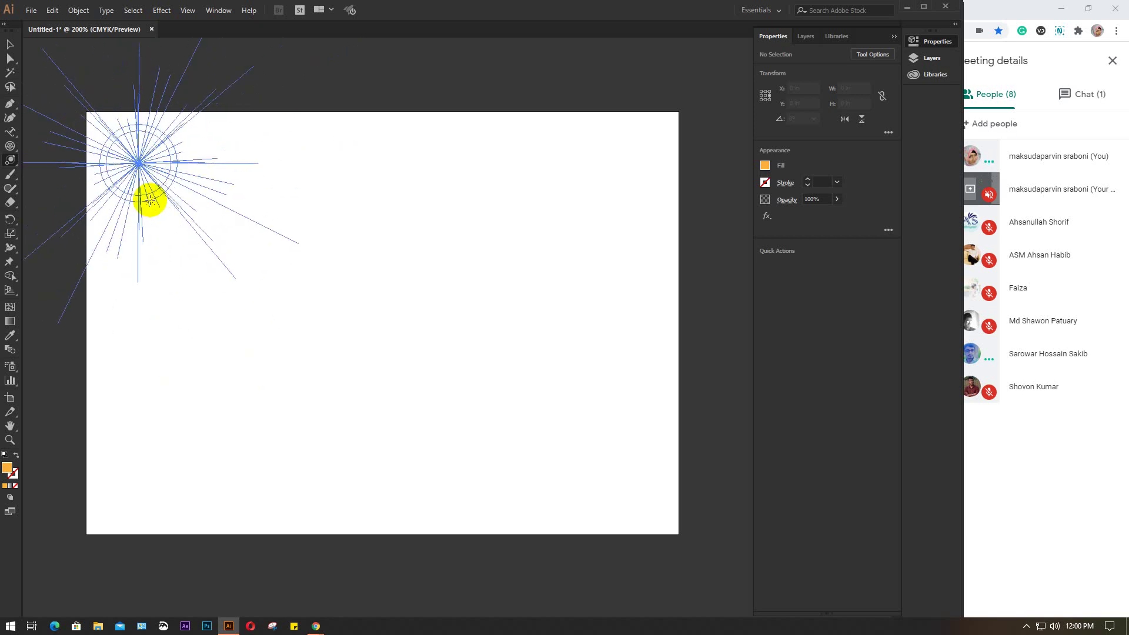
{"action": "left_click", "coordinate": [150, 200]}
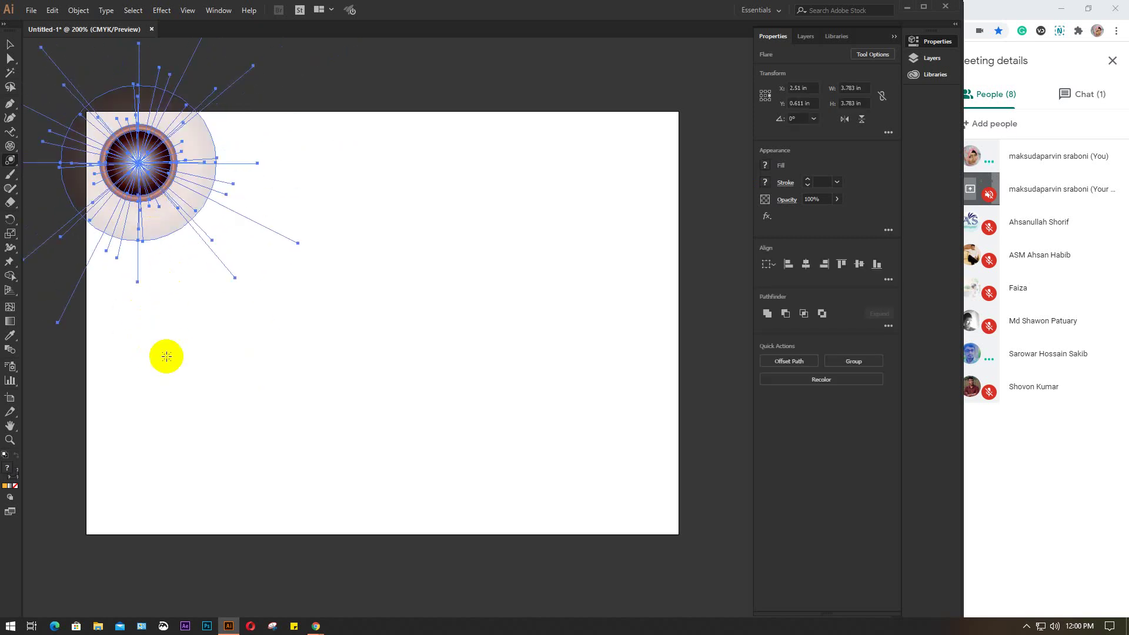
{"action": "left_click", "coordinate": [153, 437]}
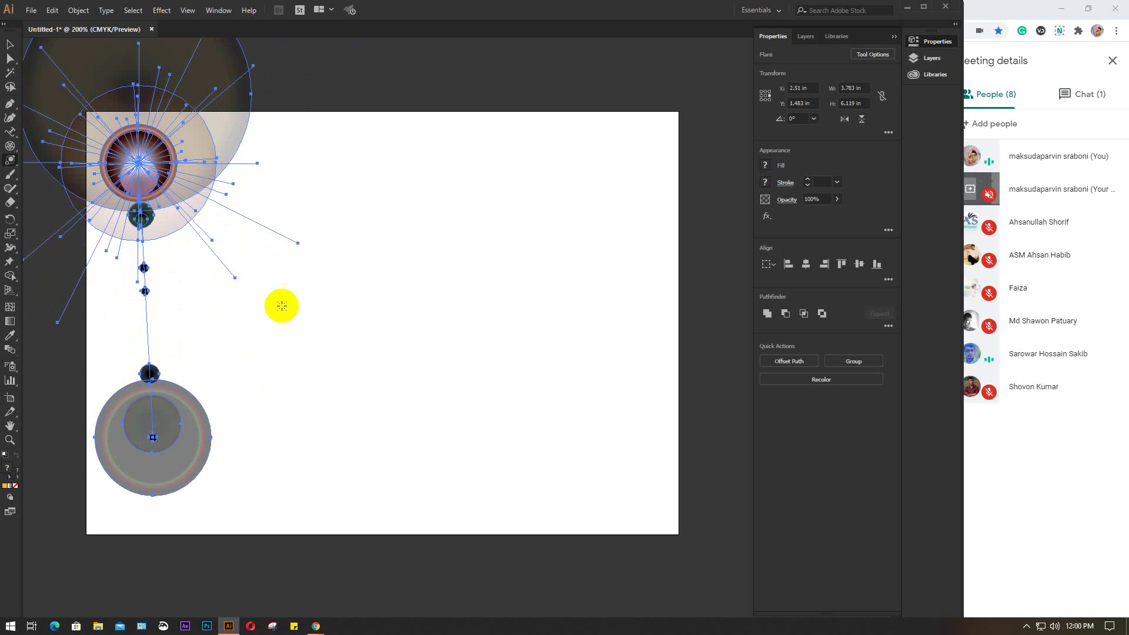
Place a second flare in the artboard's right half through the Flare Tool Options and set its ring direction to 232°.
{"action": "left_click", "coordinate": [581, 318]}
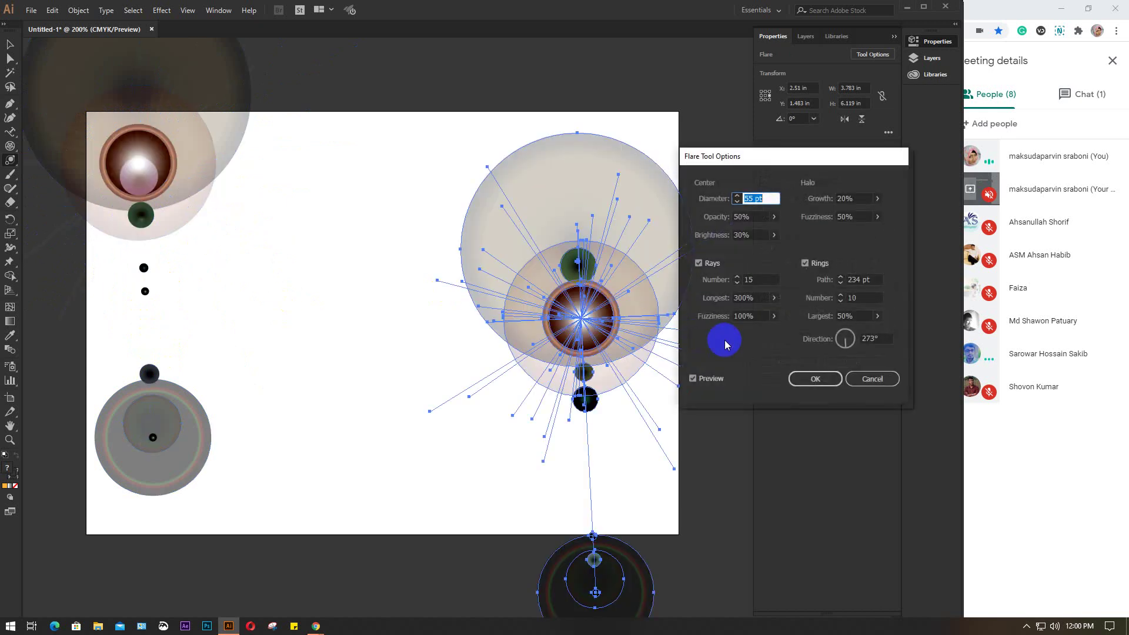
{"action": "left_click", "coordinate": [881, 339]}
{"action": "key", "text": "Up"}
{"action": "key", "text": "Up"}
{"action": "key", "text": "Up"}
{"action": "key", "text": "Up"}
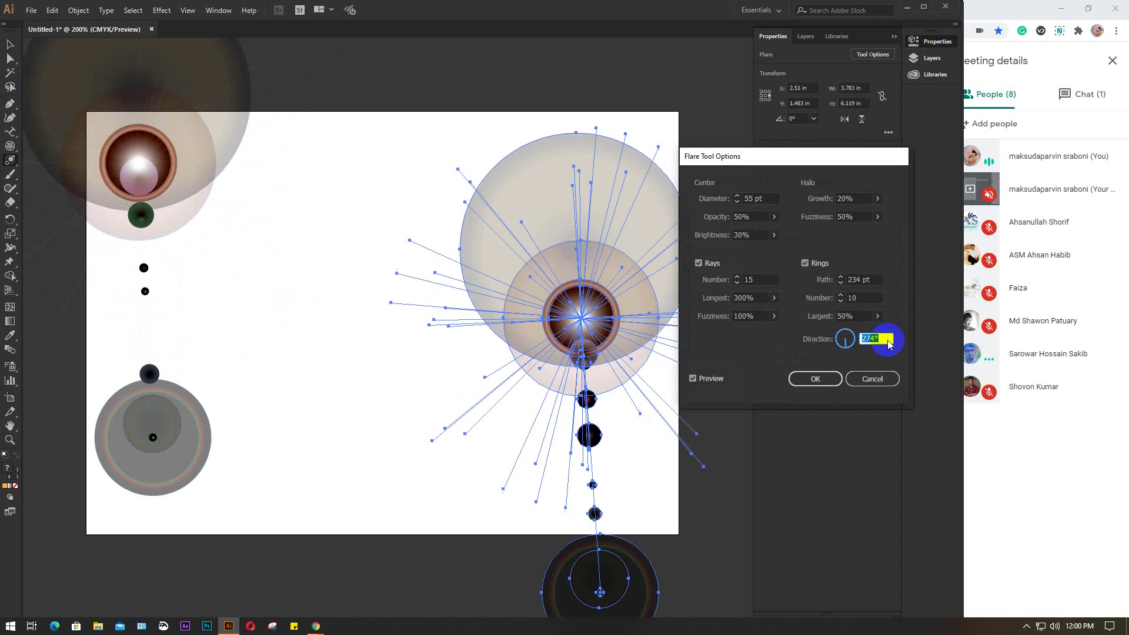
{"action": "key", "text": "Down"}
{"action": "key", "text": "Down"}
{"action": "key", "text": "Down"}
{"action": "key", "text": "Down"}
{"action": "key", "text": "Down"}
{"action": "key", "text": "Down"}
{"action": "key", "text": "Down"}
{"action": "key", "text": "Down"}
{"action": "key", "text": "Down"}
{"action": "key", "text": "Down"}
{"action": "key", "text": "Down"}
{"action": "key", "text": "Down"}
{"action": "key", "text": "Down"}
{"action": "key", "text": "Down"}
{"action": "key", "text": "Down"}
{"action": "key", "text": "Down"}
{"action": "key", "text": "Down"}
{"action": "key", "text": "Down"}
{"action": "key", "text": "Down"}
{"action": "key", "text": "Down"}
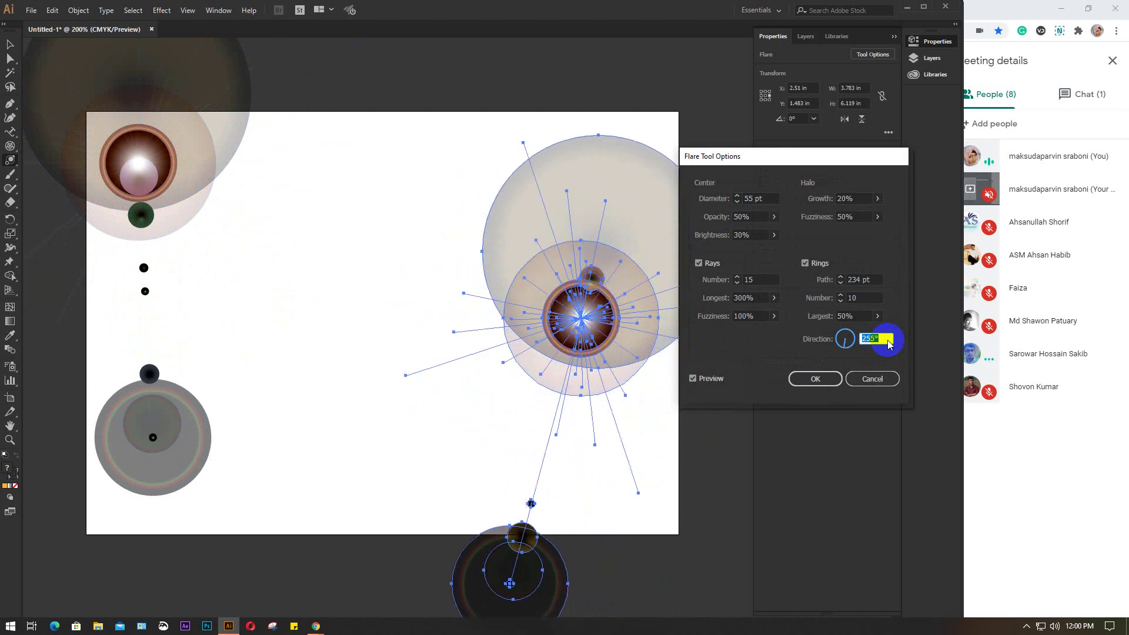
{"action": "key", "text": "Down"}
{"action": "key", "text": "Down"}
{"action": "key", "text": "Down"}
{"action": "key", "text": "Down"}
{"action": "key", "text": "Down"}
{"action": "key", "text": "Down"}
{"action": "key", "text": "Down"}
{"action": "key", "text": "Down"}
{"action": "key", "text": "Down"}
{"action": "key", "text": "Down"}
{"action": "key", "text": "Down"}
{"action": "key", "text": "Down"}
{"action": "key", "text": "Down"}
{"action": "key", "text": "Down"}
{"action": "key", "text": "Down"}
{"action": "key", "text": "Down"}
{"action": "key", "text": "Down"}
{"action": "key", "text": "Down"}
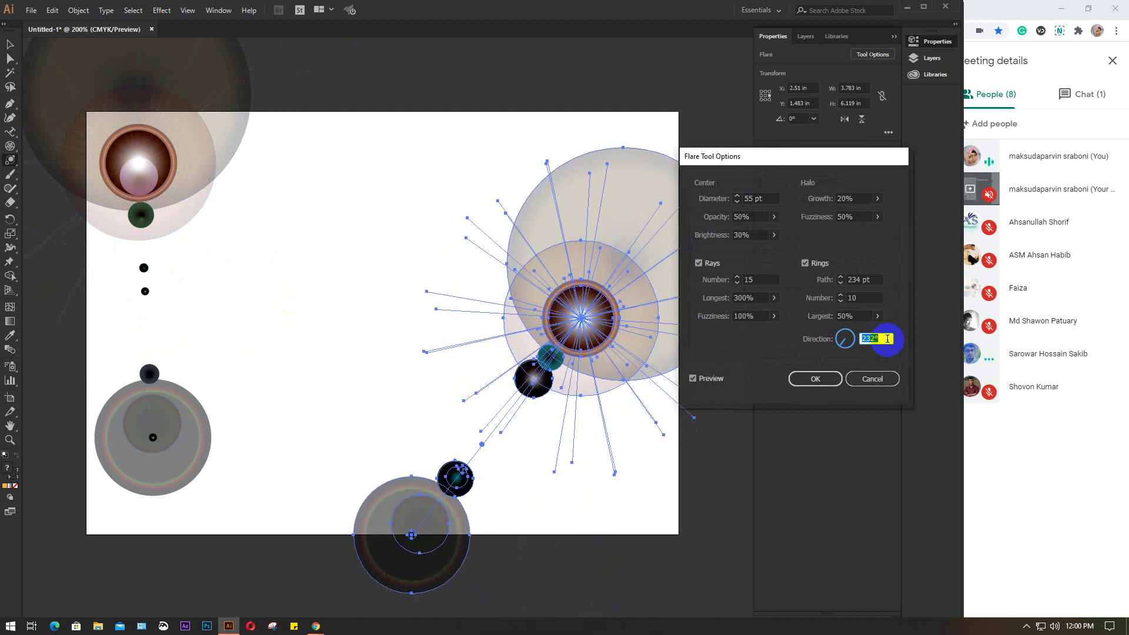
Try a largest ring size of 66% for the second flare.
{"action": "left_click", "coordinate": [861, 316]}
{"action": "key", "text": "Up"}
{"action": "key", "text": "Up"}
{"action": "key", "text": "Up"}
{"action": "key", "text": "Up"}
{"action": "key", "text": "Up"}
{"action": "key", "text": "Up"}
{"action": "key", "text": "Up"}
{"action": "key", "text": "Up"}
{"action": "key", "text": "Up"}
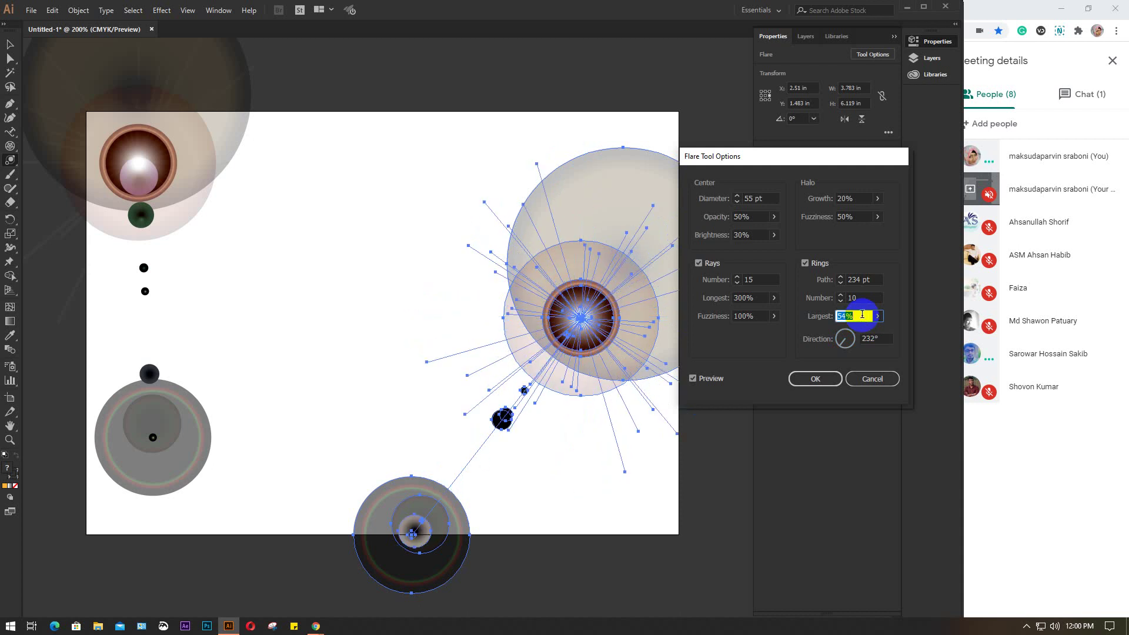
{"action": "key", "text": "Up"}
{"action": "key", "text": "Up"}
{"action": "key", "text": "Up"}
{"action": "key", "text": "Up"}
{"action": "key", "text": "Up"}
{"action": "key", "text": "Up"}
{"action": "key", "text": "Up"}
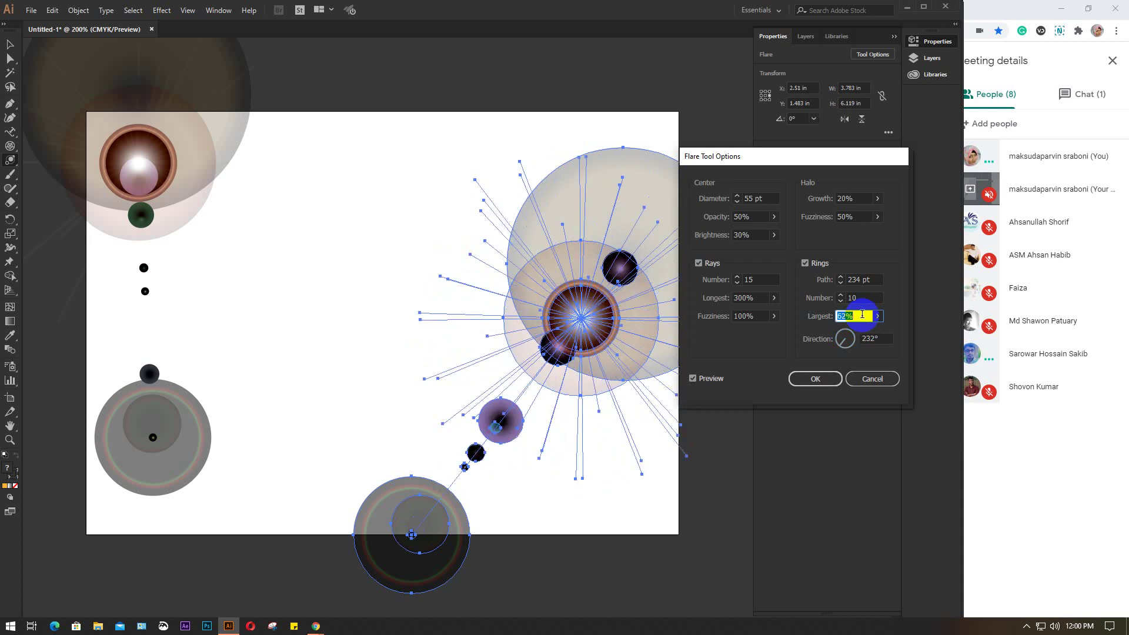
{"action": "left_click", "coordinate": [493, 436]}
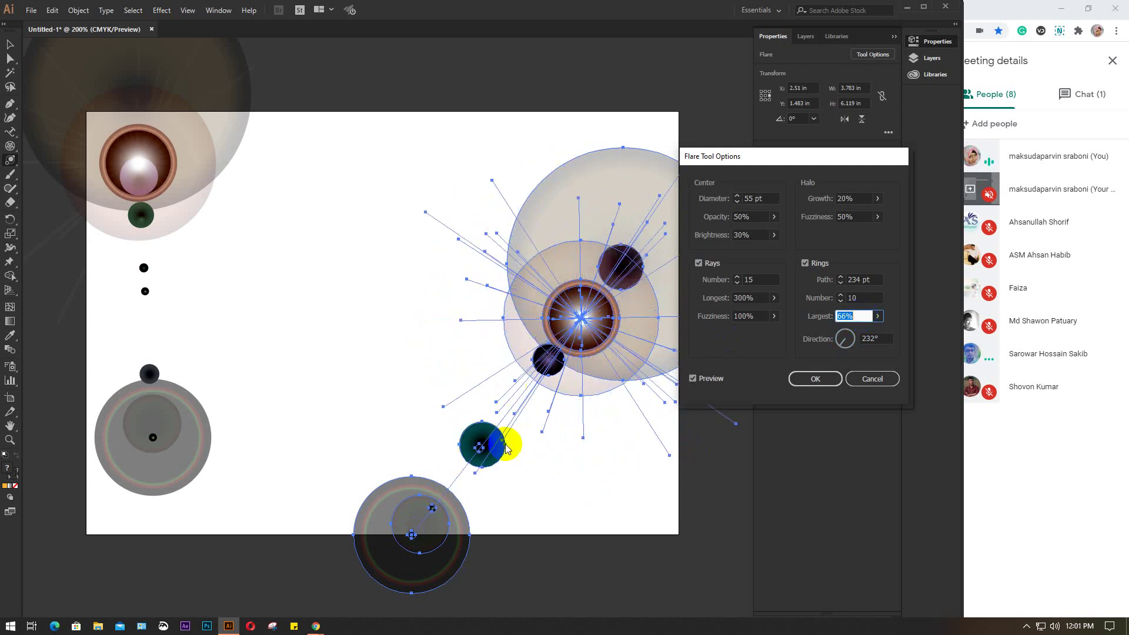
Set the flare's largest ring size to 60%.
{"action": "left_click", "coordinate": [865, 322]}
{"action": "key", "text": "Down"}
{"action": "key", "text": "Down"}
{"action": "key", "text": "Down"}
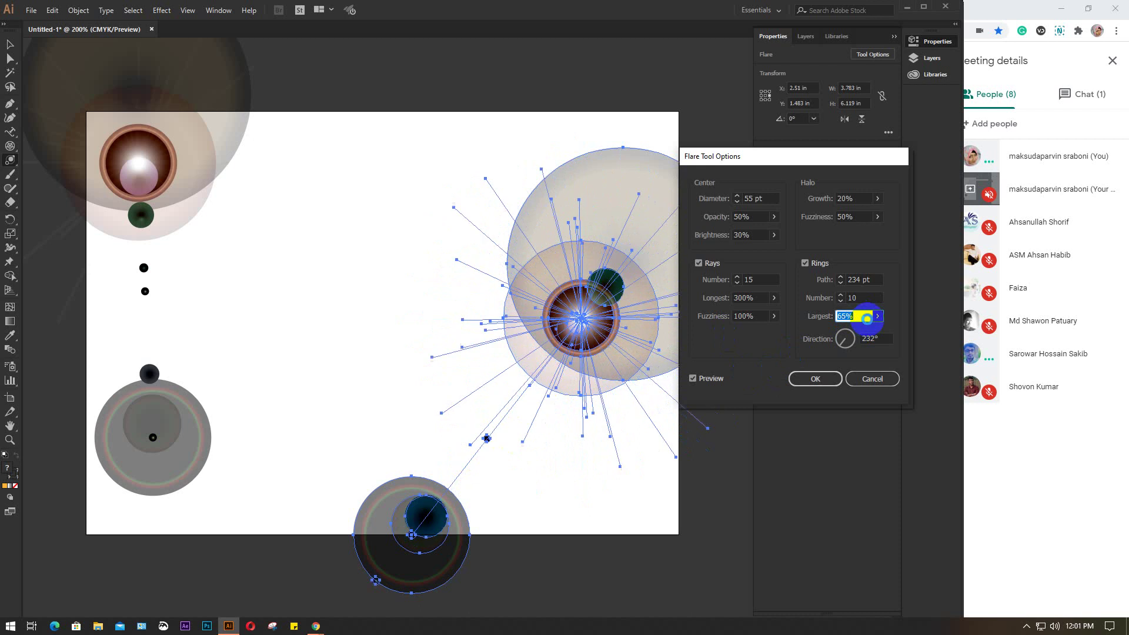
{"action": "key", "text": "Down"}
{"action": "key", "text": "Down"}
{"action": "key", "text": "Down"}
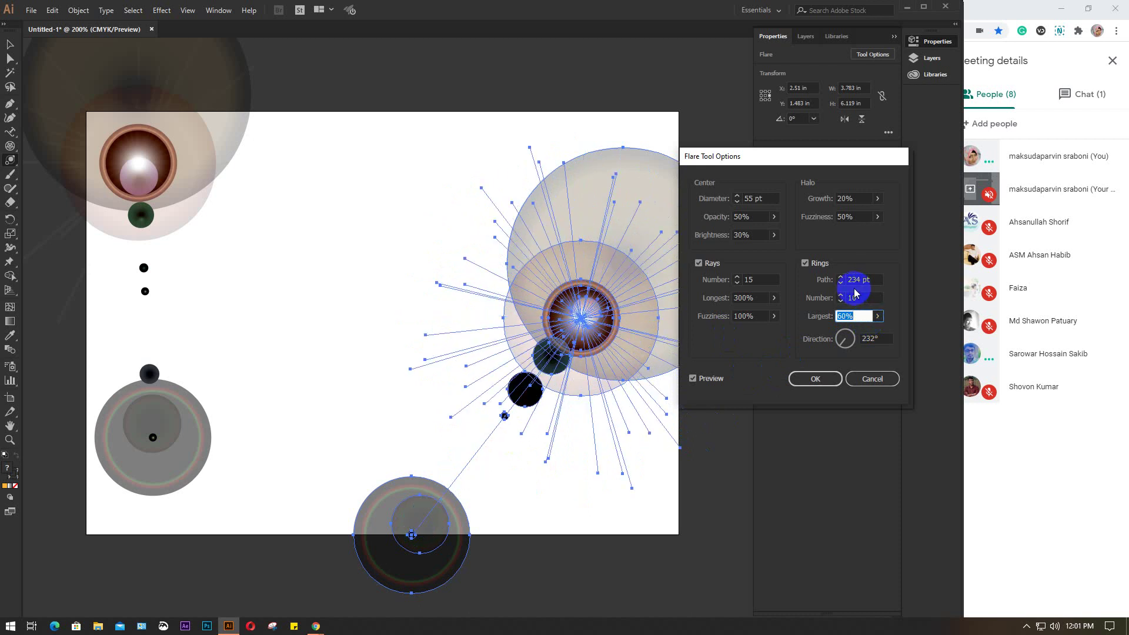
Set the number of rings in the flare to 14.
{"action": "left_click", "coordinate": [869, 297]}
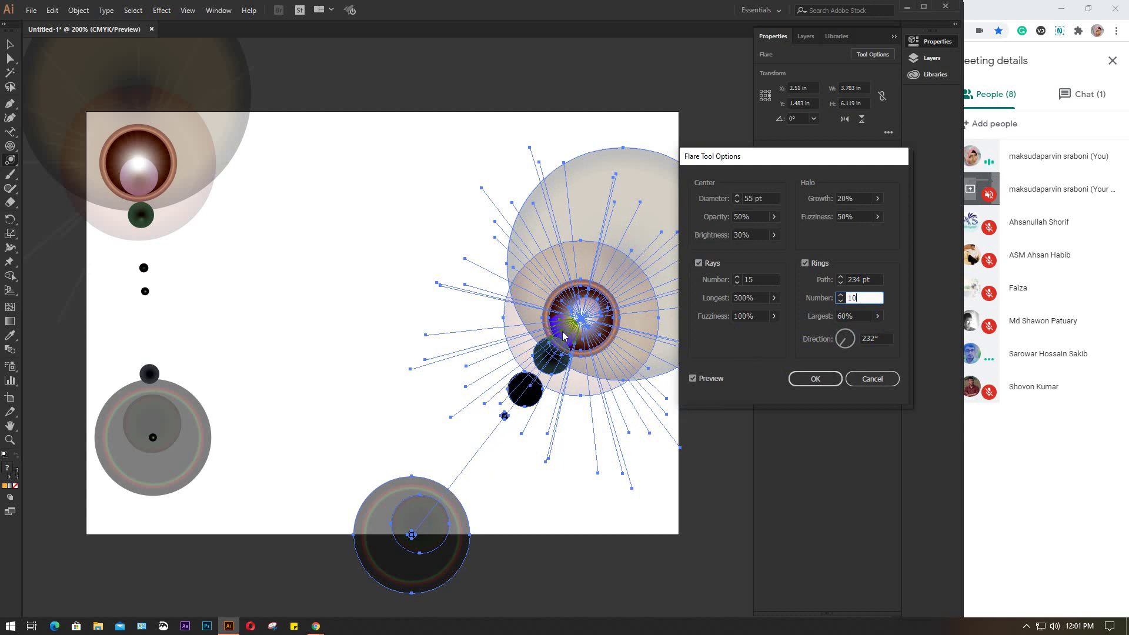
{"action": "left_click", "coordinate": [884, 299]}
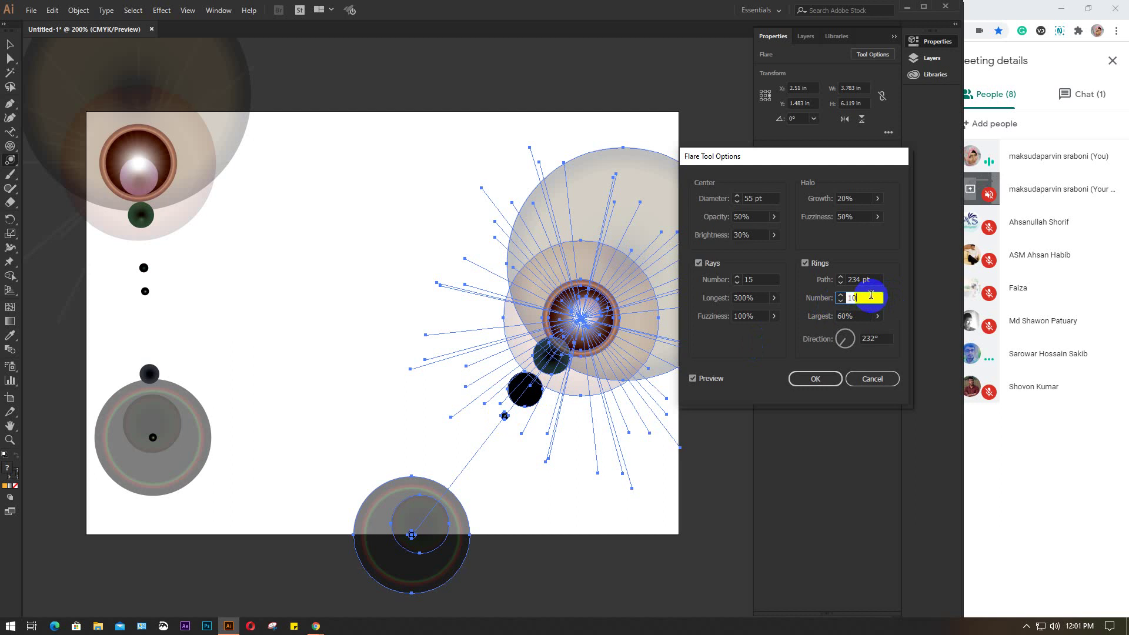
{"action": "key", "text": "Up"}
{"action": "key", "text": "Up"}
{"action": "key", "text": "Up"}
{"action": "key", "text": "Up"}
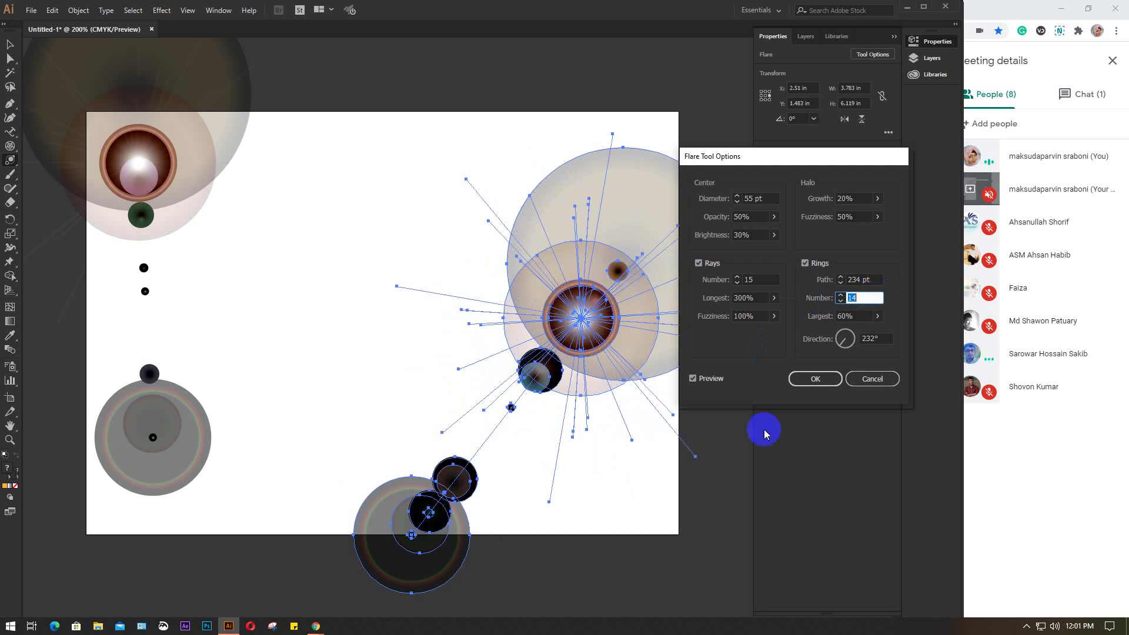
Try a ring path length of 237 pt and return it to 234 pt.
{"action": "left_click", "coordinate": [866, 280]}
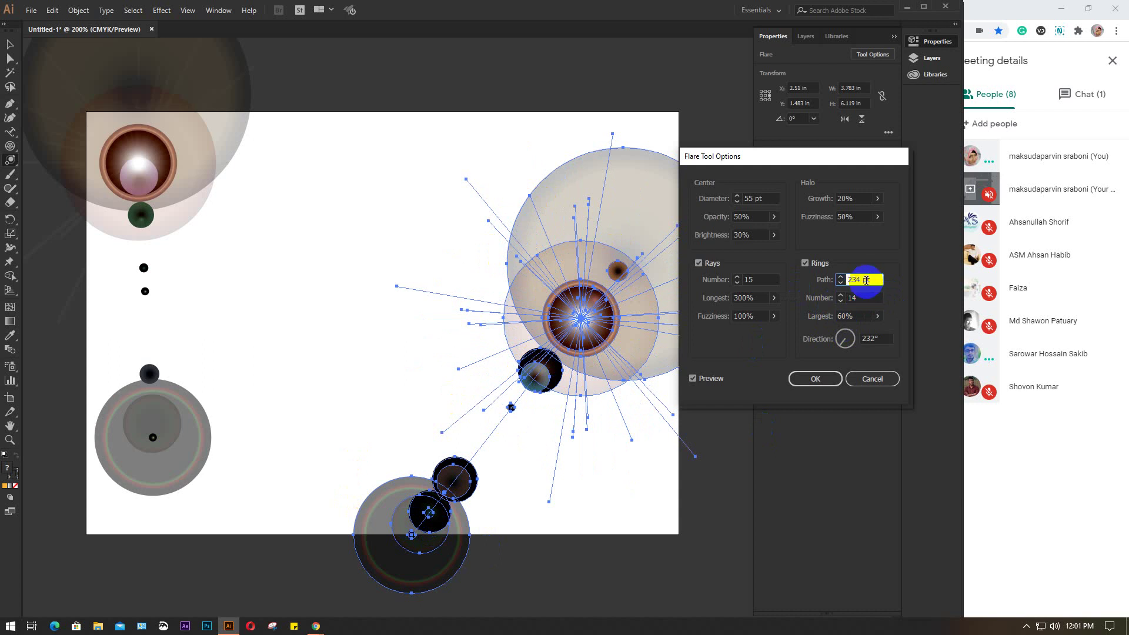
{"action": "key", "text": "Up"}
{"action": "key", "text": "Up"}
{"action": "key", "text": "Up"}
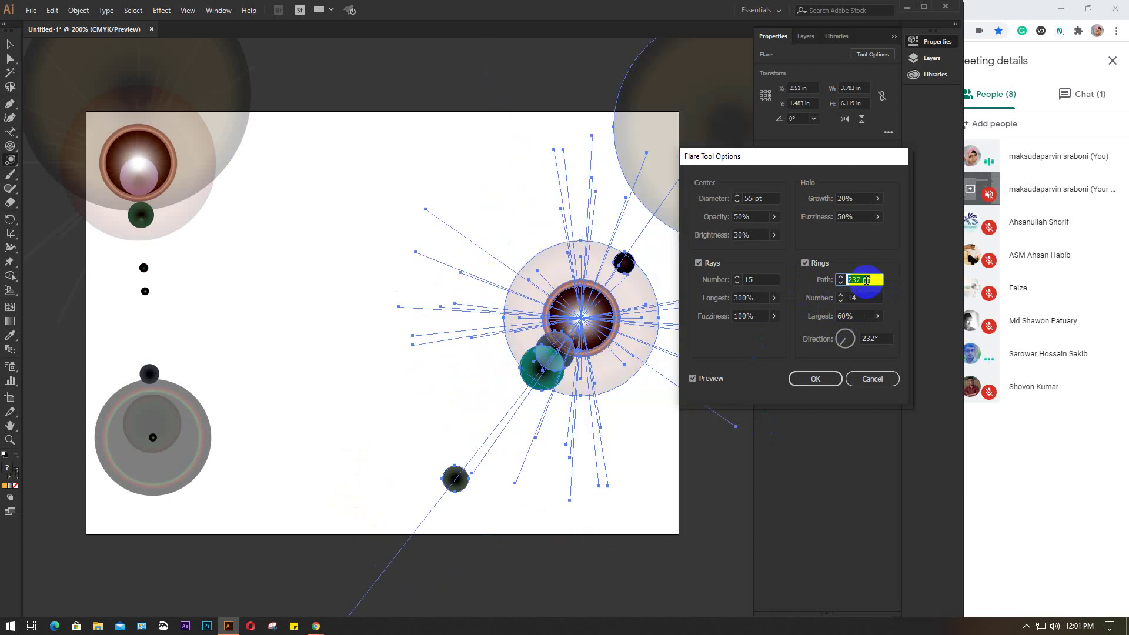
{"action": "key", "text": "Down"}
{"action": "key", "text": "Down"}
{"action": "key", "text": "Down"}
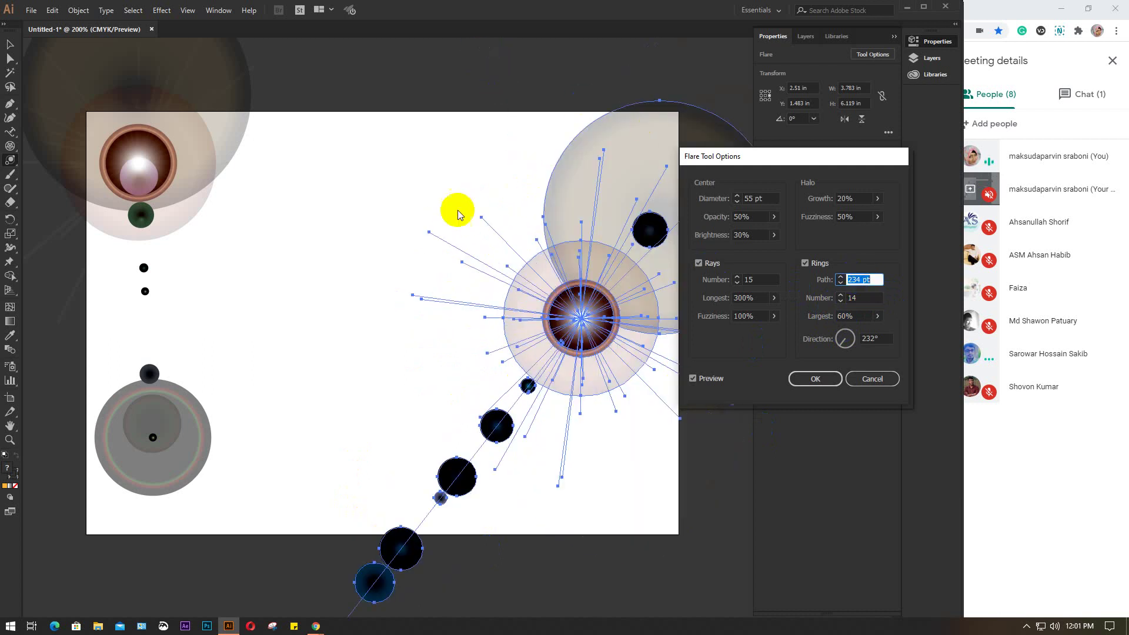
{"action": "left_click_drag", "start_coordinate": [849, 280], "coordinate": [880, 278]}
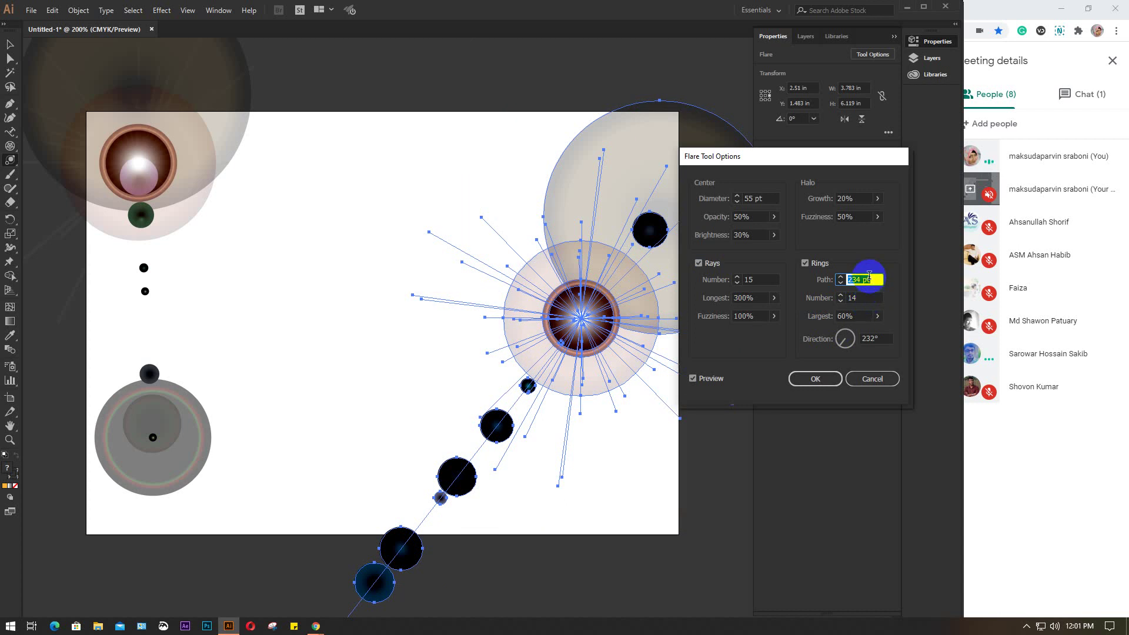
Switch the flare's rings off and back on to compare the previews.
{"action": "left_click", "coordinate": [804, 264]}
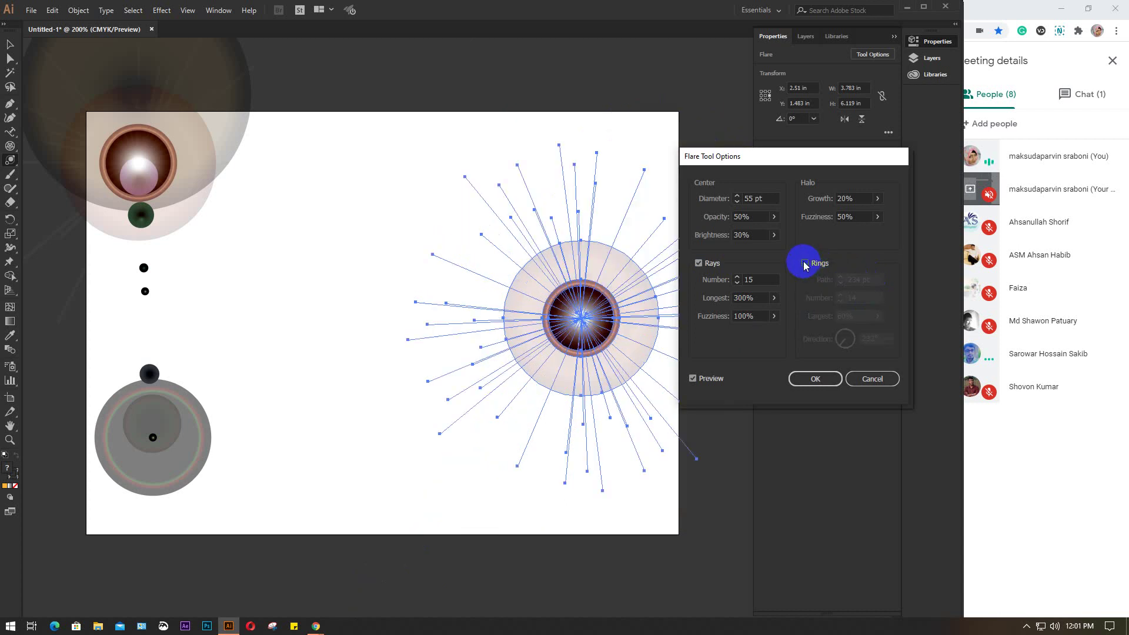
{"action": "left_click", "coordinate": [805, 263]}
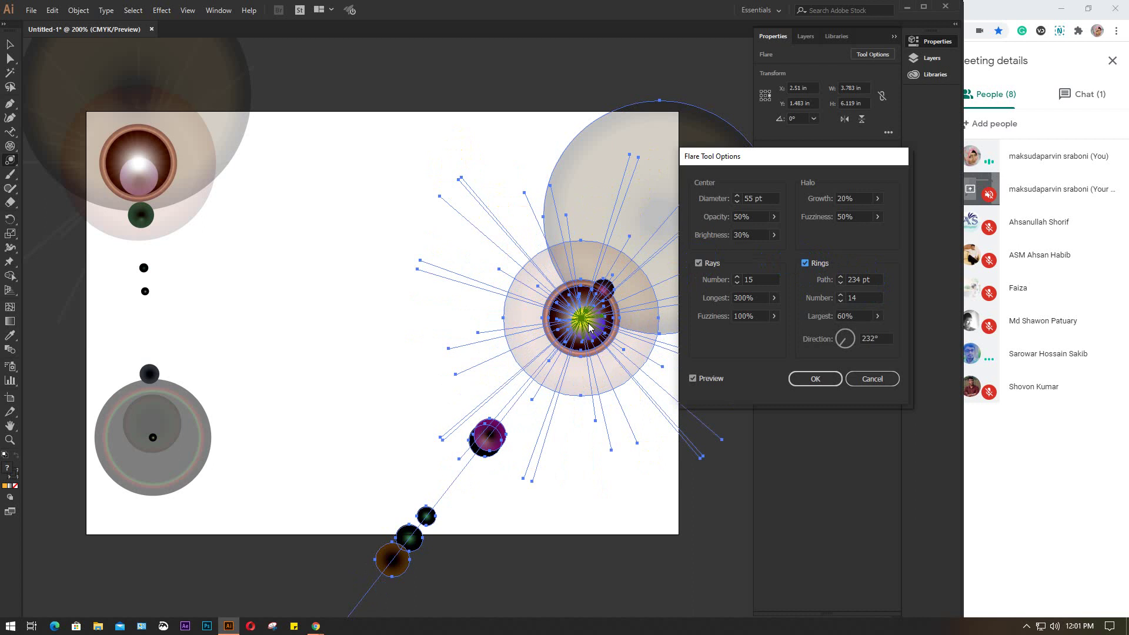
Set the fuzziness of the flare's rays to 88%.
{"action": "left_click", "coordinate": [760, 318]}
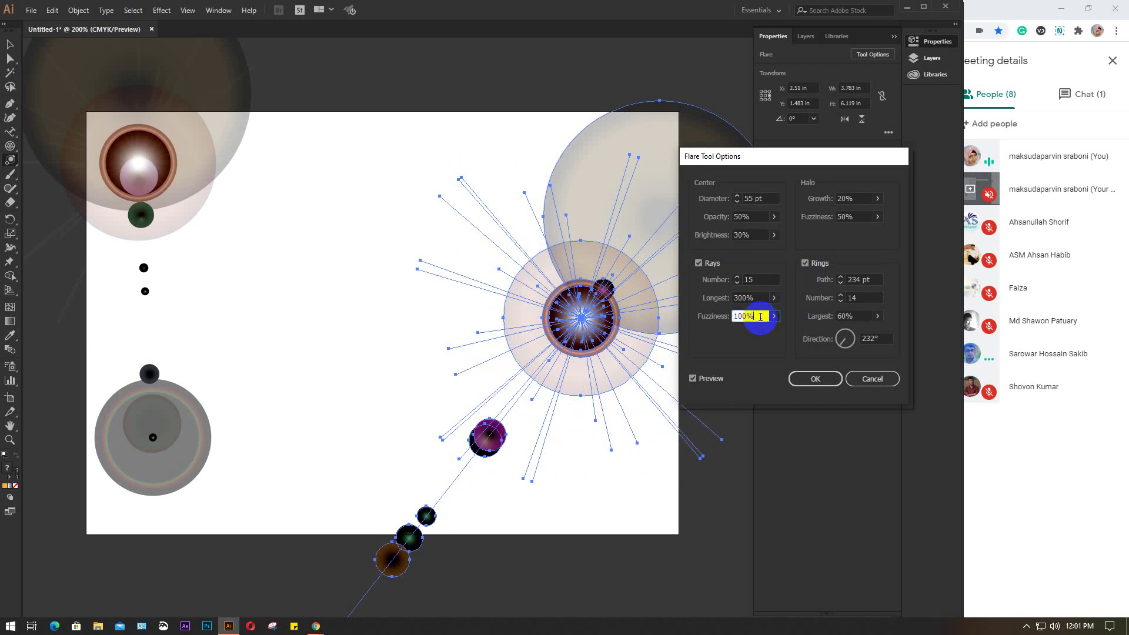
{"action": "scroll", "coordinate": [760, 316], "scroll_direction": "down", "scroll_amount": 7}
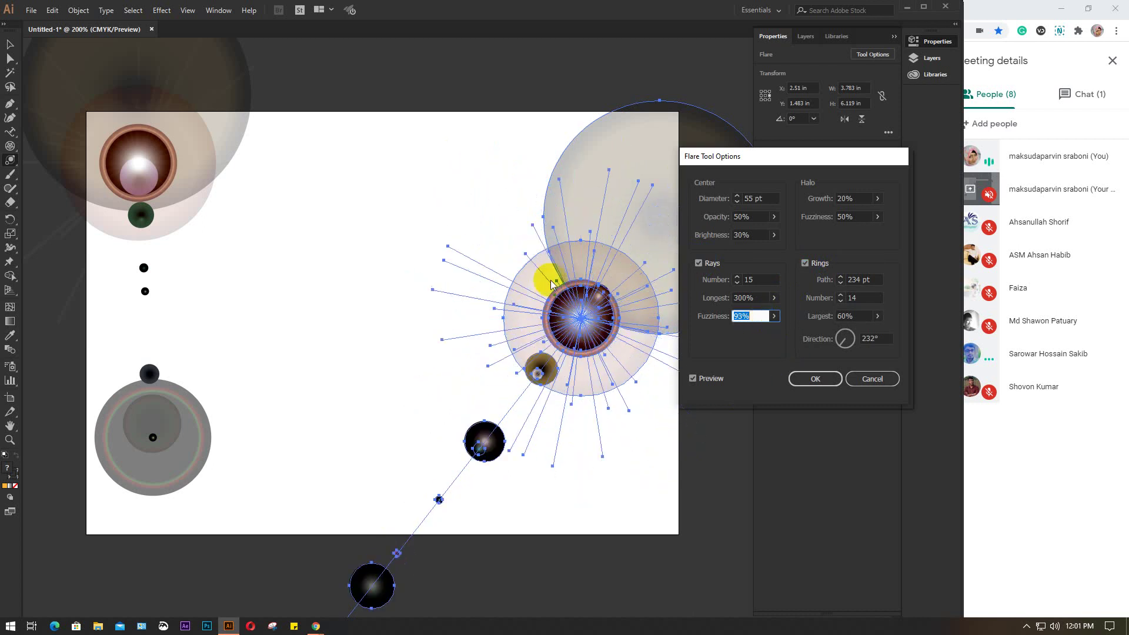
{"action": "left_click", "coordinate": [768, 318]}
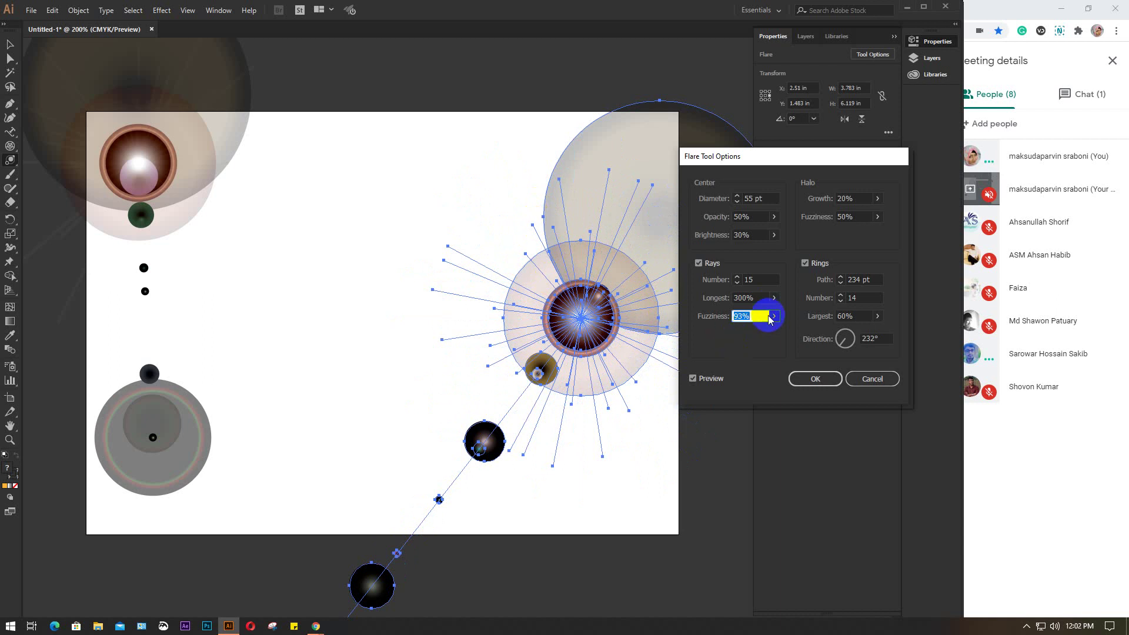
{"action": "scroll", "coordinate": [764, 316], "scroll_direction": "down", "scroll_amount": 4}
{"action": "scroll", "coordinate": [766, 319], "scroll_direction": "down", "scroll_amount": 4}
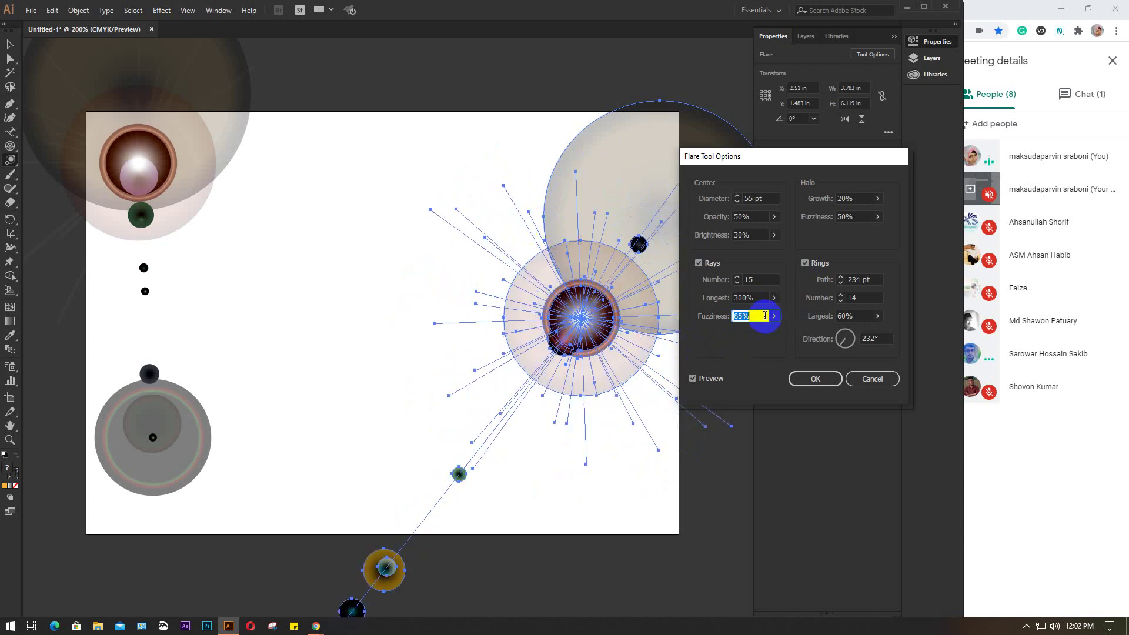
{"action": "scroll", "coordinate": [766, 318], "scroll_direction": "up", "scroll_amount": 3}
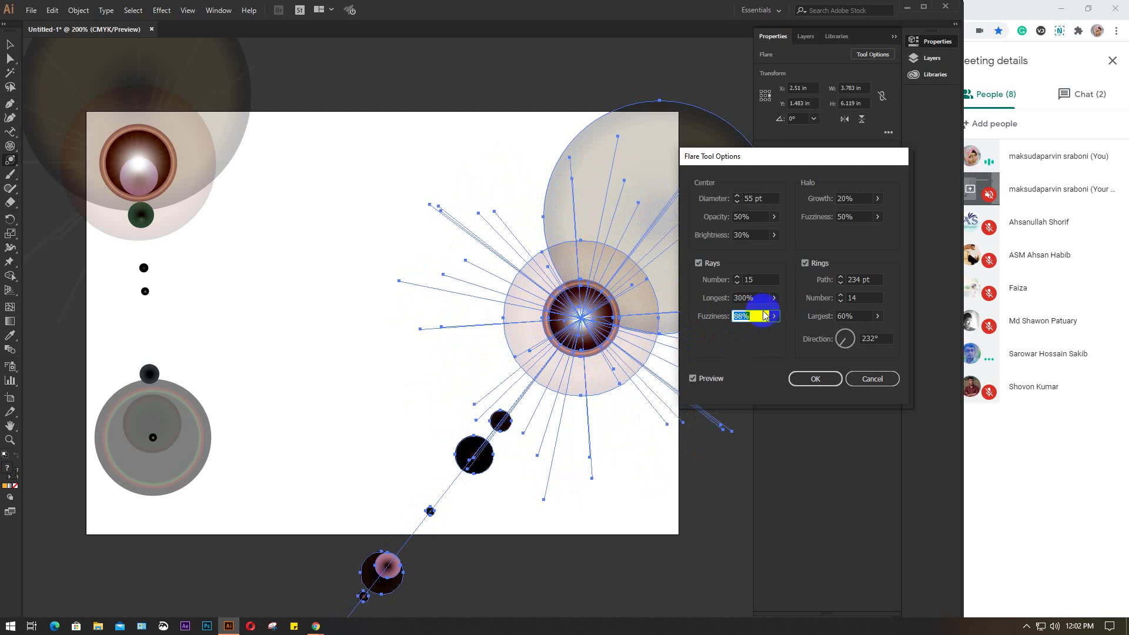
Set the longest ray of the flare to 320%.
{"action": "left_click", "coordinate": [763, 297]}
{"action": "scroll", "coordinate": [763, 296], "scroll_direction": "up", "scroll_amount": 10}
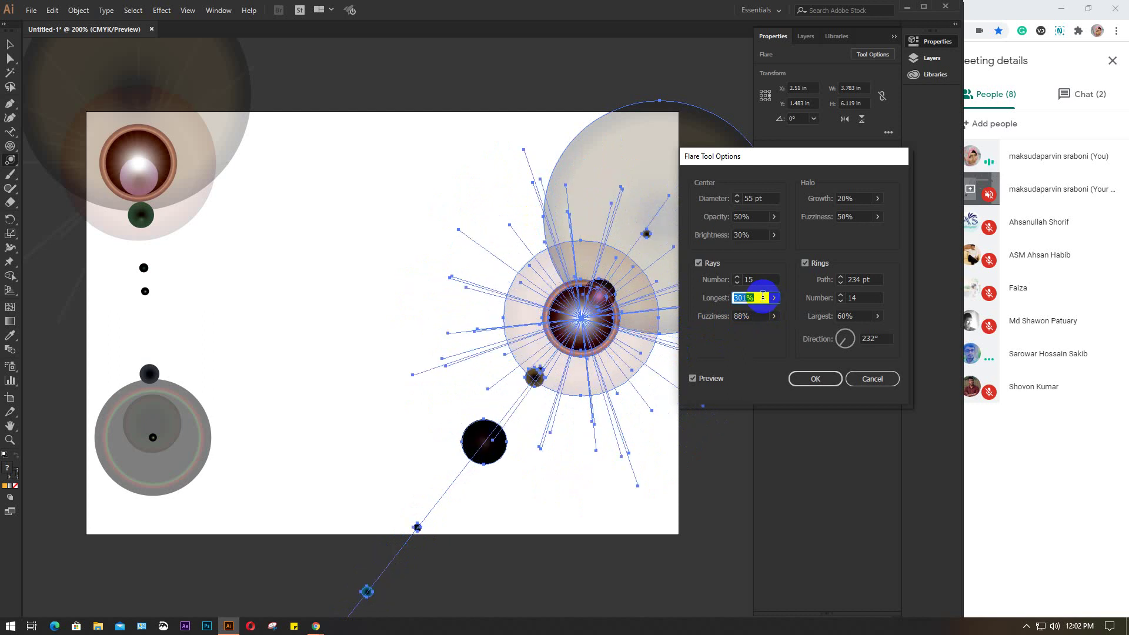
{"action": "scroll", "coordinate": [763, 297], "scroll_direction": "up", "scroll_amount": 10}
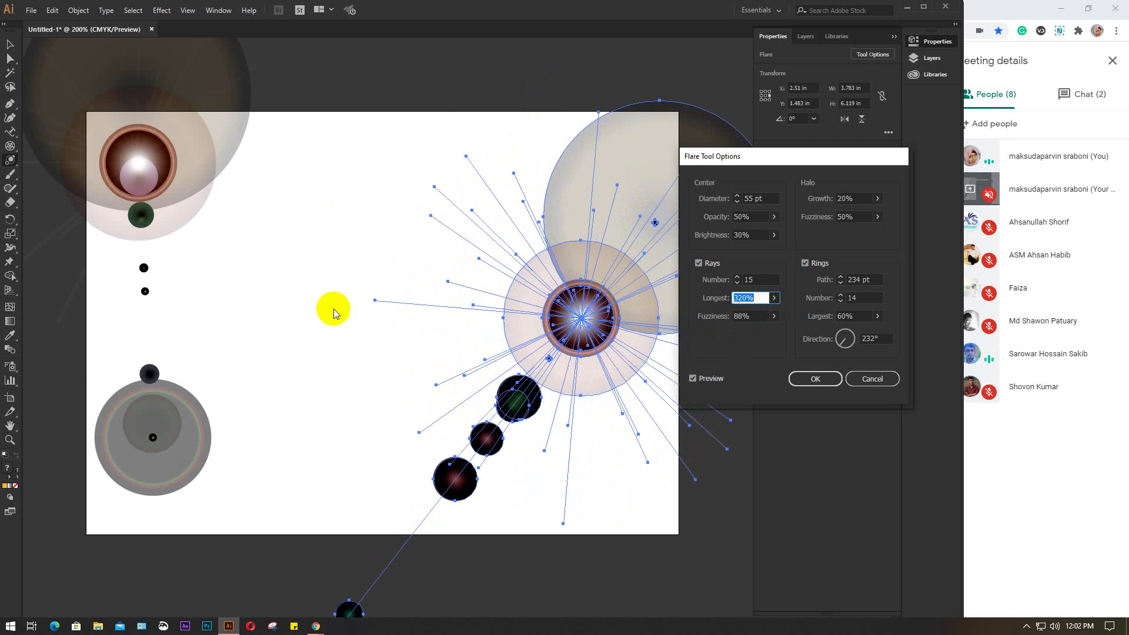
Set the number of rays in the flare to 30.
{"action": "left_click", "coordinate": [763, 281]}
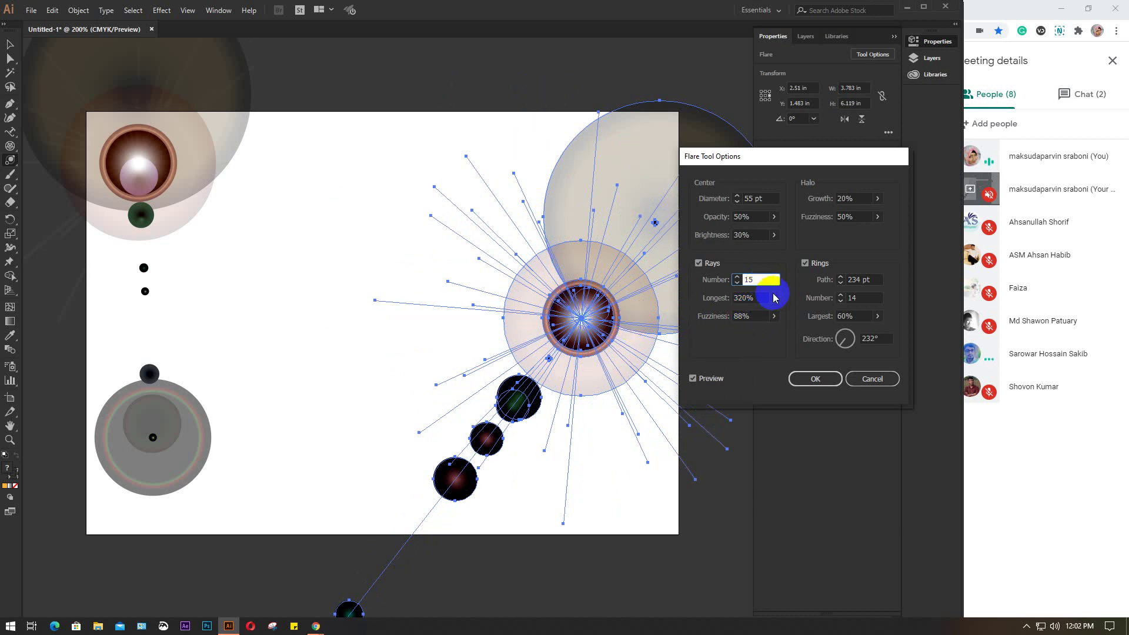
{"action": "scroll", "coordinate": [763, 280], "scroll_direction": "up", "scroll_amount": 8}
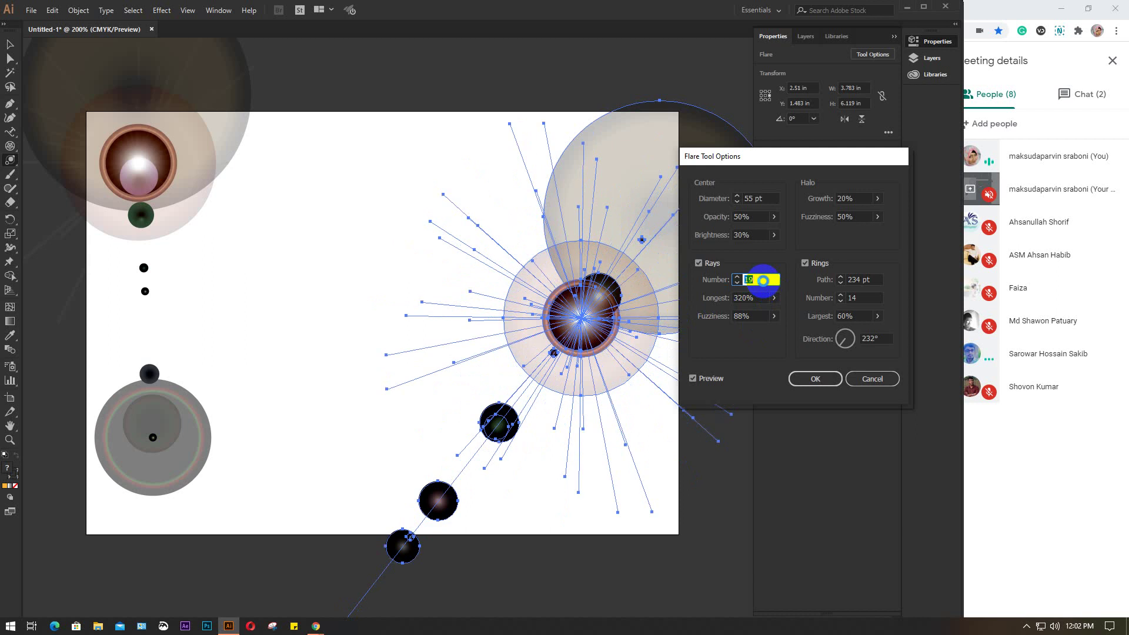
{"action": "scroll", "coordinate": [763, 280], "scroll_direction": "up", "scroll_amount": 5}
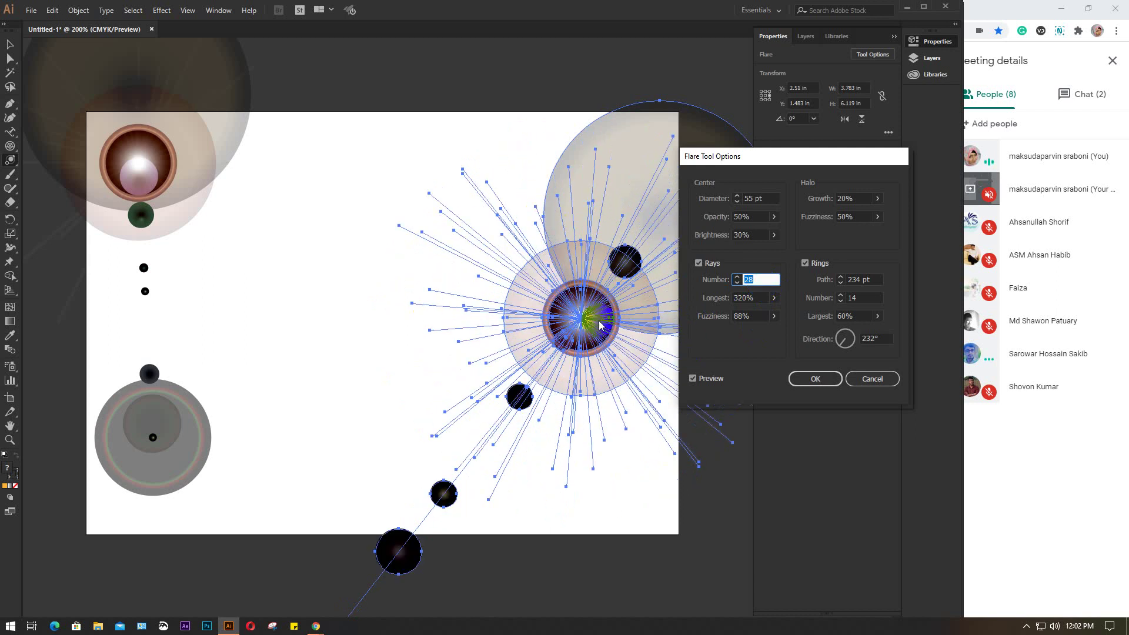
{"action": "left_click", "coordinate": [758, 290]}
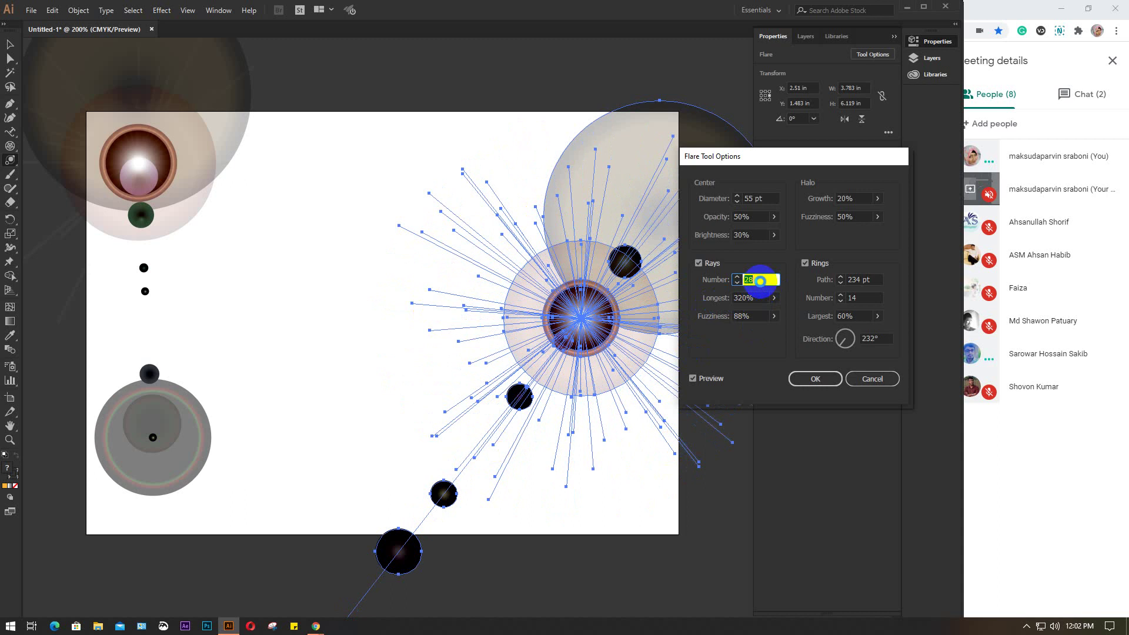
{"action": "scroll", "coordinate": [760, 281], "scroll_direction": "up", "scroll_amount": 6}
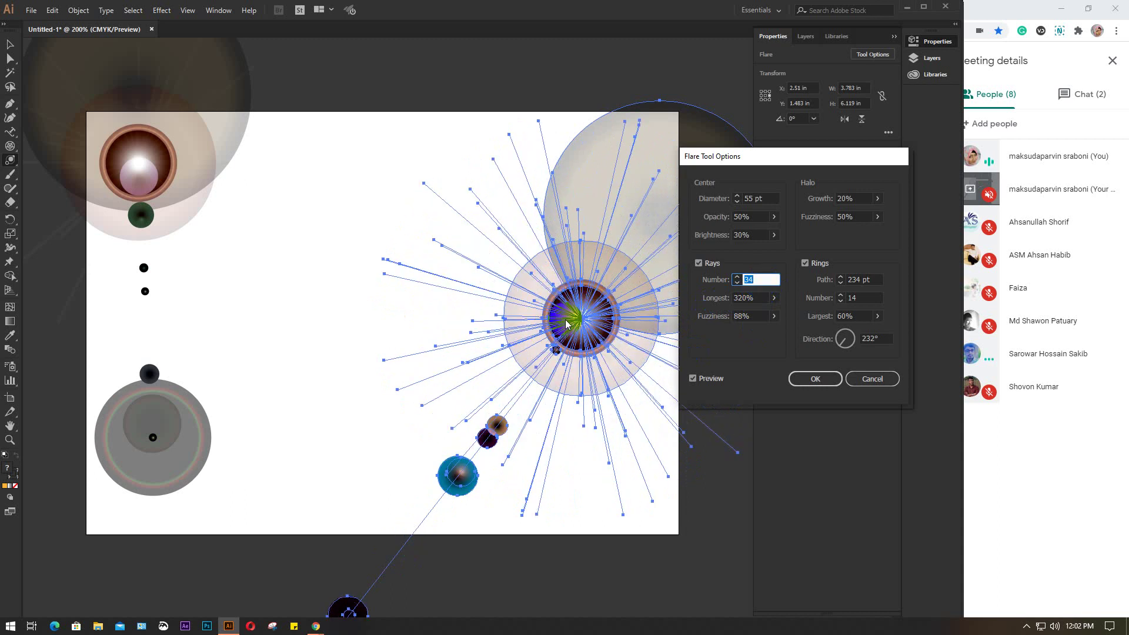
{"action": "left_click", "coordinate": [761, 280]}
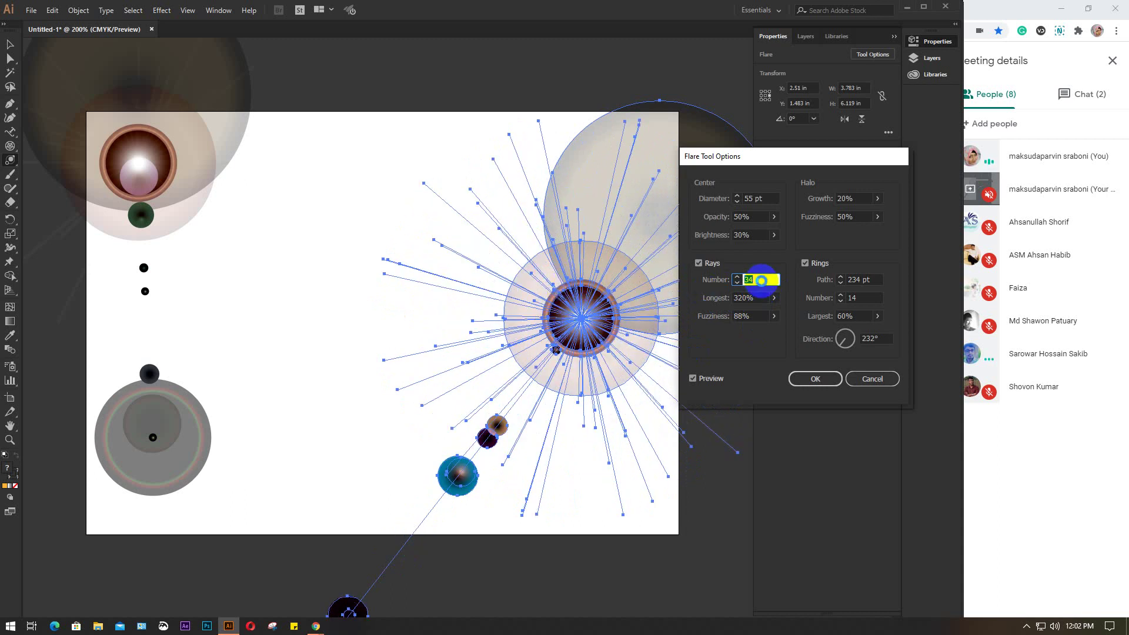
{"action": "scroll", "coordinate": [761, 279], "scroll_direction": "down", "scroll_amount": 4}
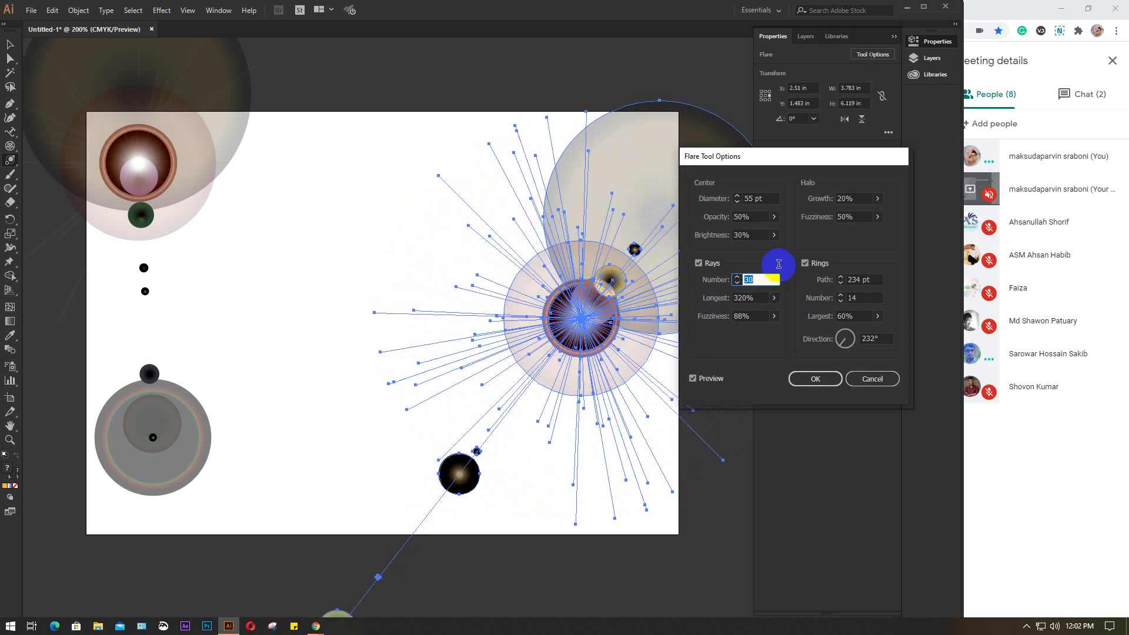
Set the fuzziness of the flare's halo to 62%.
{"action": "left_click", "coordinate": [855, 216]}
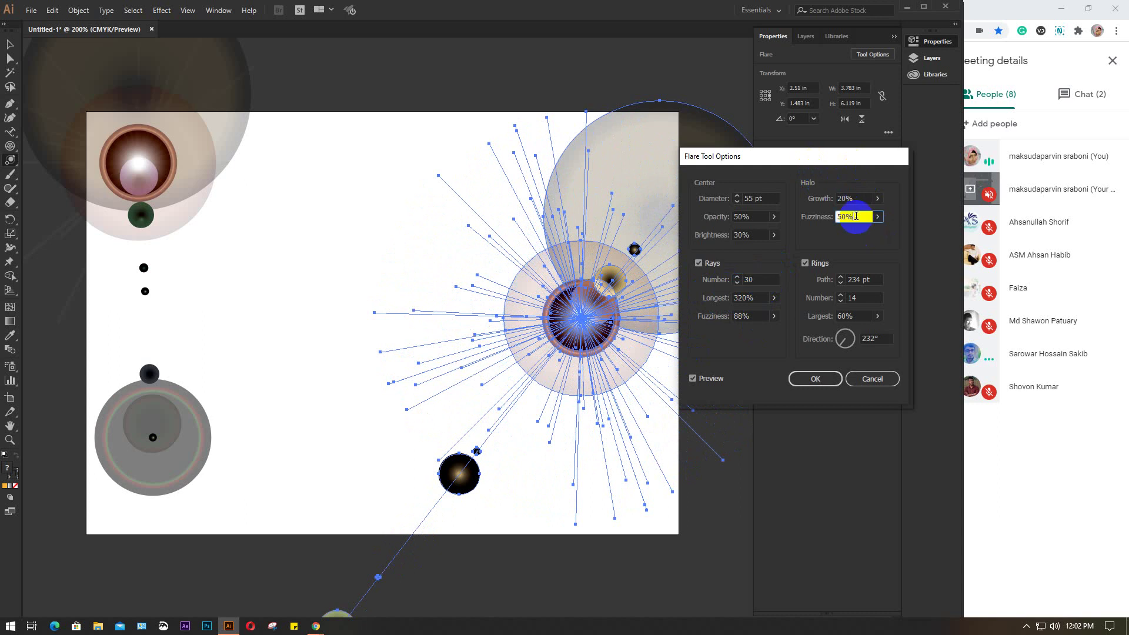
{"action": "scroll", "coordinate": [855, 218], "scroll_direction": "up", "scroll_amount": 4}
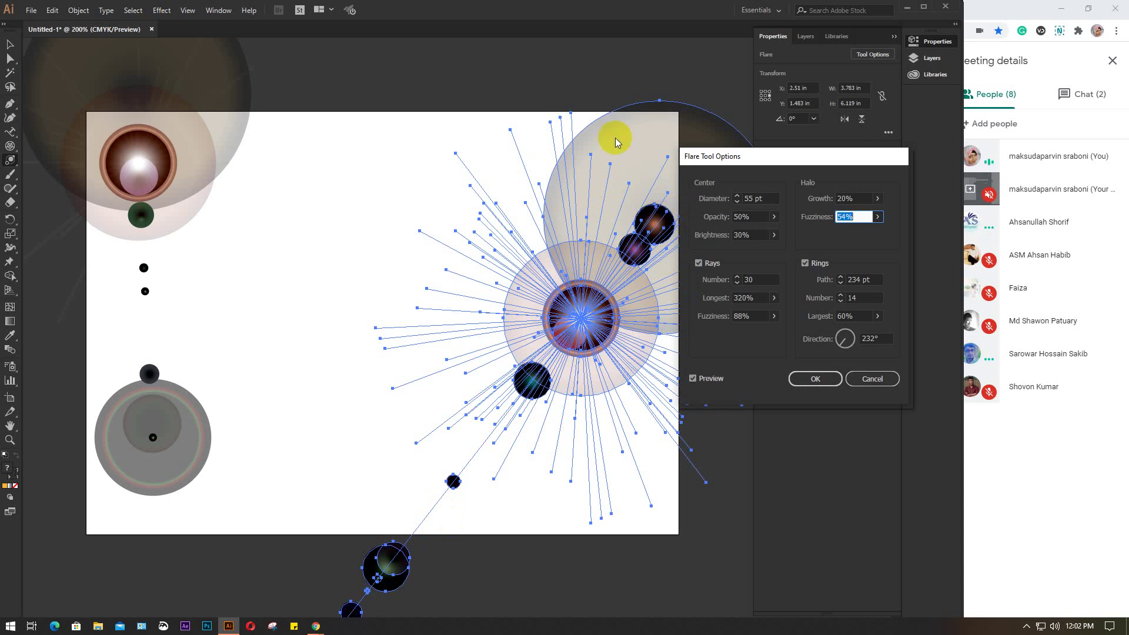
{"action": "scroll", "coordinate": [867, 218], "scroll_direction": "up", "scroll_amount": 4}
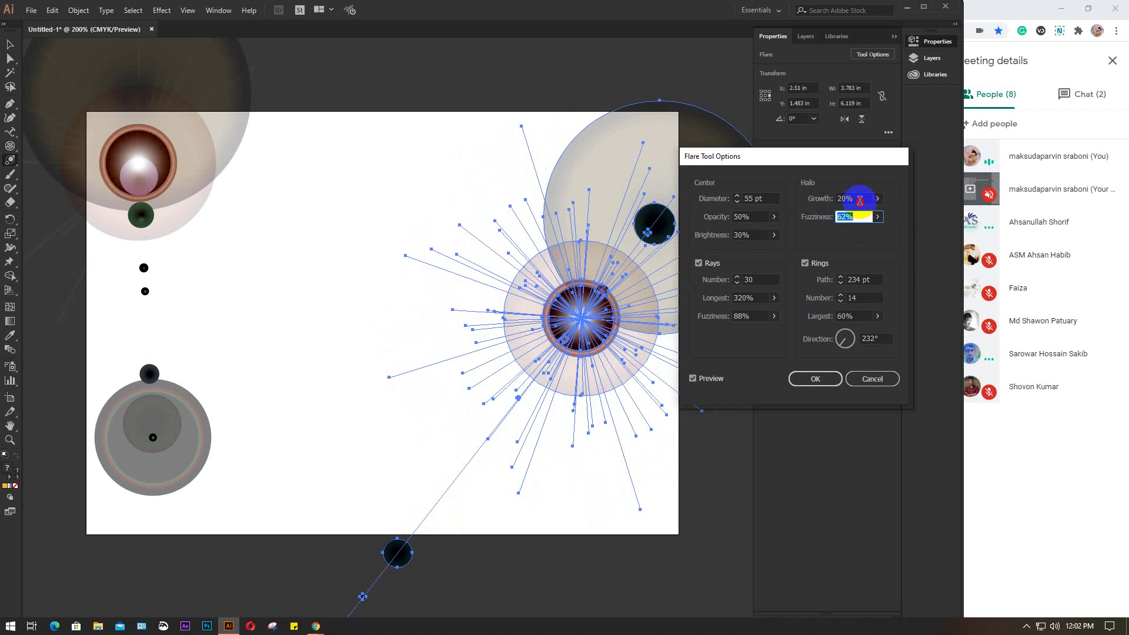
Try a halo growth of 27% for the flare.
{"action": "left_click", "coordinate": [859, 201]}
{"action": "key", "text": "Up"}
{"action": "key", "text": "Up"}
{"action": "key", "text": "Up"}
{"action": "key", "text": "Up"}
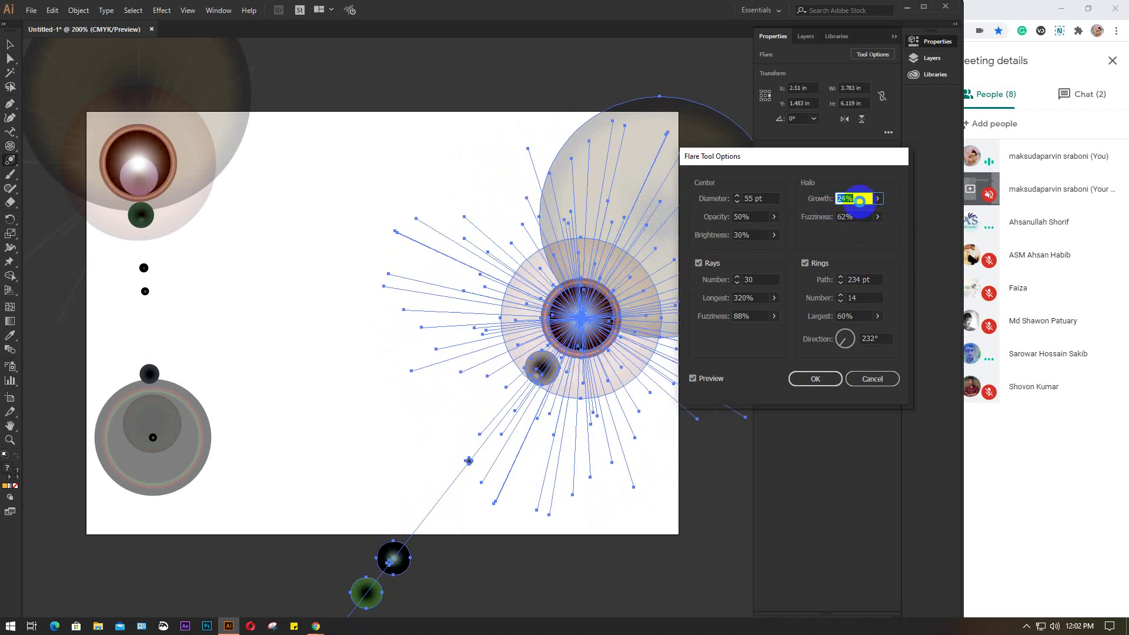
{"action": "key", "text": "Up"}
{"action": "key", "text": "Up"}
{"action": "key", "text": "Up"}
{"action": "key", "text": "Up"}
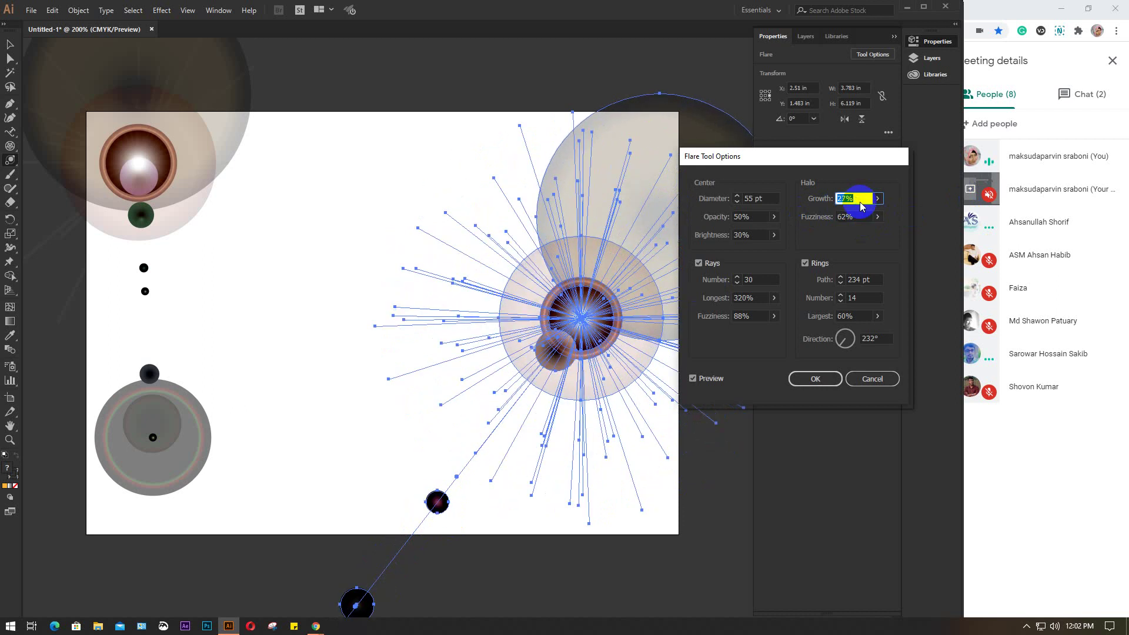
Try reducing the flare's halo growth to 0%.
{"action": "key", "text": "Down"}
{"action": "key", "text": "Down"}
{"action": "key", "text": "Down"}
{"action": "key", "text": "Down"}
{"action": "key", "text": "Down"}
{"action": "key", "text": "Down"}
{"action": "key", "text": "Down"}
{"action": "key", "text": "Down"}
{"action": "key", "text": "Down"}
{"action": "key", "text": "Down"}
{"action": "key", "text": "Down"}
{"action": "key", "text": "Down"}
{"action": "key", "text": "Down"}
{"action": "key", "text": "Down"}
{"action": "key", "text": "Down"}
{"action": "key", "text": "Down"}
{"action": "key", "text": "Down"}
{"action": "key", "text": "Down"}
{"action": "key", "text": "Down"}
{"action": "key", "text": "Down"}
{"action": "key", "text": "Down"}
{"action": "key", "text": "Down"}
{"action": "key", "text": "Down"}
{"action": "key", "text": "Down"}
{"action": "key", "text": "Down"}
{"action": "key", "text": "Down"}
{"action": "key", "text": "Down"}
{"action": "key", "text": "Down"}
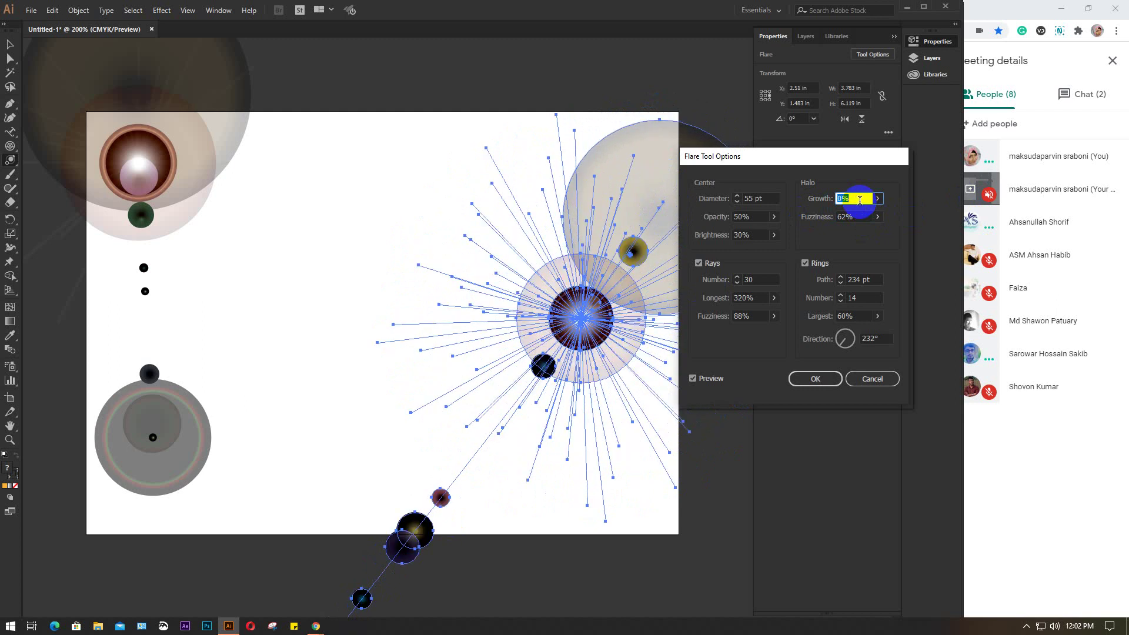
Set the flare's halo growth to 10%.
{"action": "key", "text": "Up"}
{"action": "key", "text": "Up"}
{"action": "key", "text": "Up"}
{"action": "key", "text": "Up"}
{"action": "key", "text": "Up"}
{"action": "key", "text": "Up"}
{"action": "key", "text": "Up"}
{"action": "key", "text": "Up"}
{"action": "key", "text": "Up"}
{"action": "key", "text": "Up"}
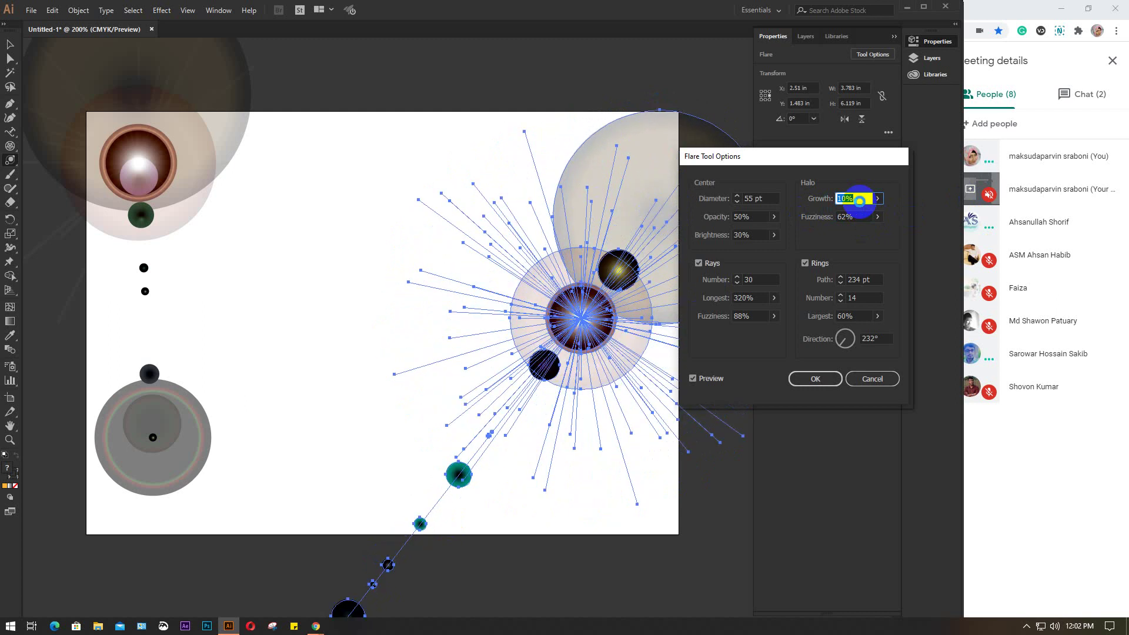
Set the flare's halo growth to 21%.
{"action": "key", "text": "Up"}
{"action": "key", "text": "Up"}
{"action": "key", "text": "Up"}
{"action": "key", "text": "Up"}
{"action": "key", "text": "Up"}
{"action": "key", "text": "Up"}
{"action": "key", "text": "Up"}
{"action": "key", "text": "Up"}
{"action": "key", "text": "Up"}
{"action": "key", "text": "Up"}
{"action": "key", "text": "Up"}
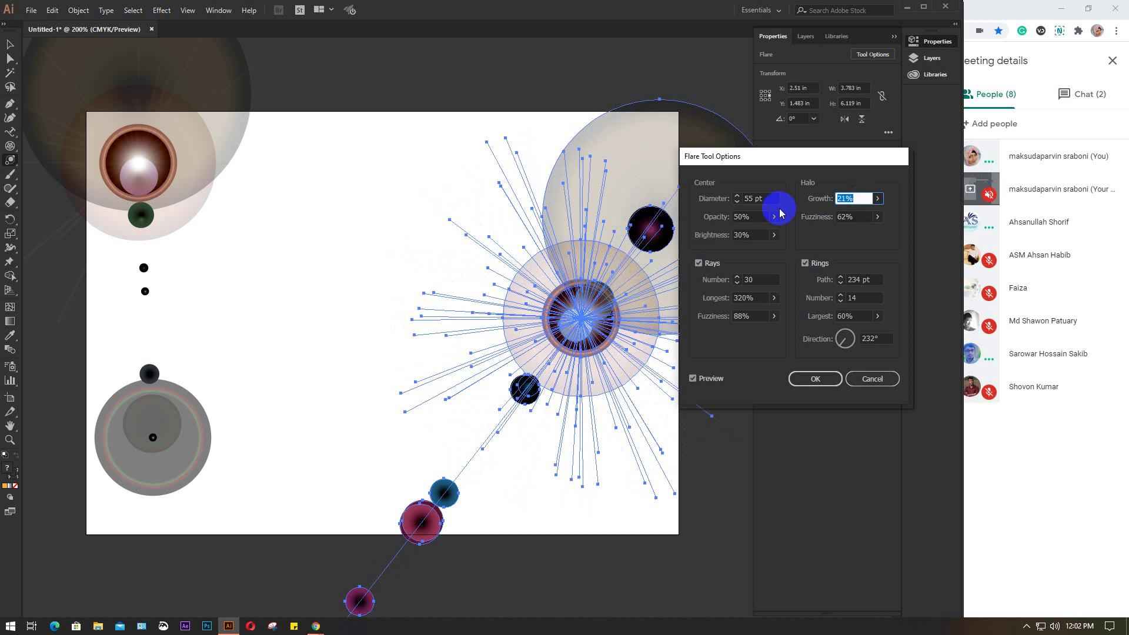
Try a center diameter of 63 pt for the flare.
{"action": "left_click", "coordinate": [760, 198]}
{"action": "key", "text": "Up"}
{"action": "key", "text": "Up"}
{"action": "key", "text": "Up"}
{"action": "key", "text": "Up"}
{"action": "key", "text": "Up"}
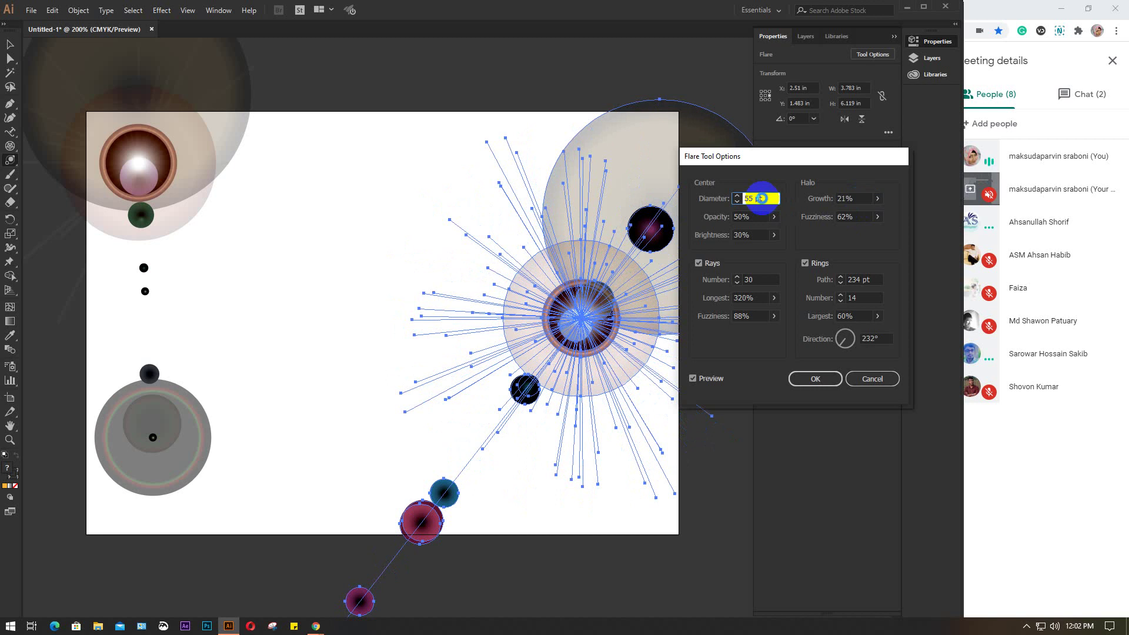
{"action": "key", "text": "Up"}
{"action": "key", "text": "Up"}
{"action": "key", "text": "Up"}
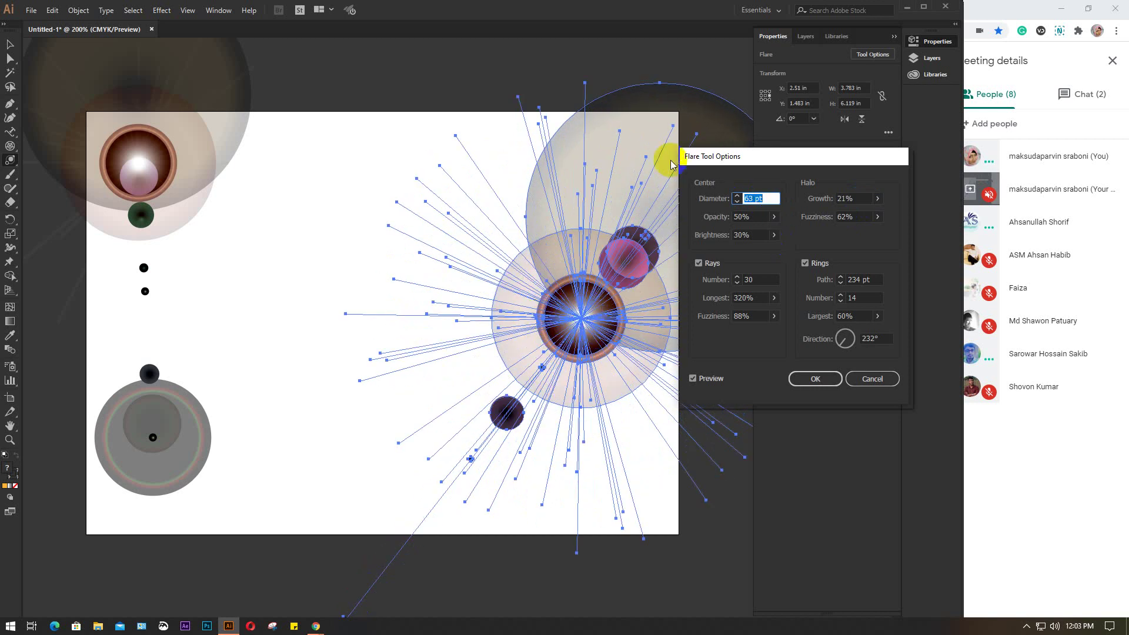
Set the diameter of the flare's center to 52 pt.
{"action": "left_click", "coordinate": [761, 247]}
{"action": "left_click", "coordinate": [765, 199]}
{"action": "key", "text": "Down"}
{"action": "key", "text": "Down"}
{"action": "key", "text": "Down"}
{"action": "key", "text": "Down"}
{"action": "key", "text": "Down"}
{"action": "key", "text": "Down"}
{"action": "key", "text": "Down"}
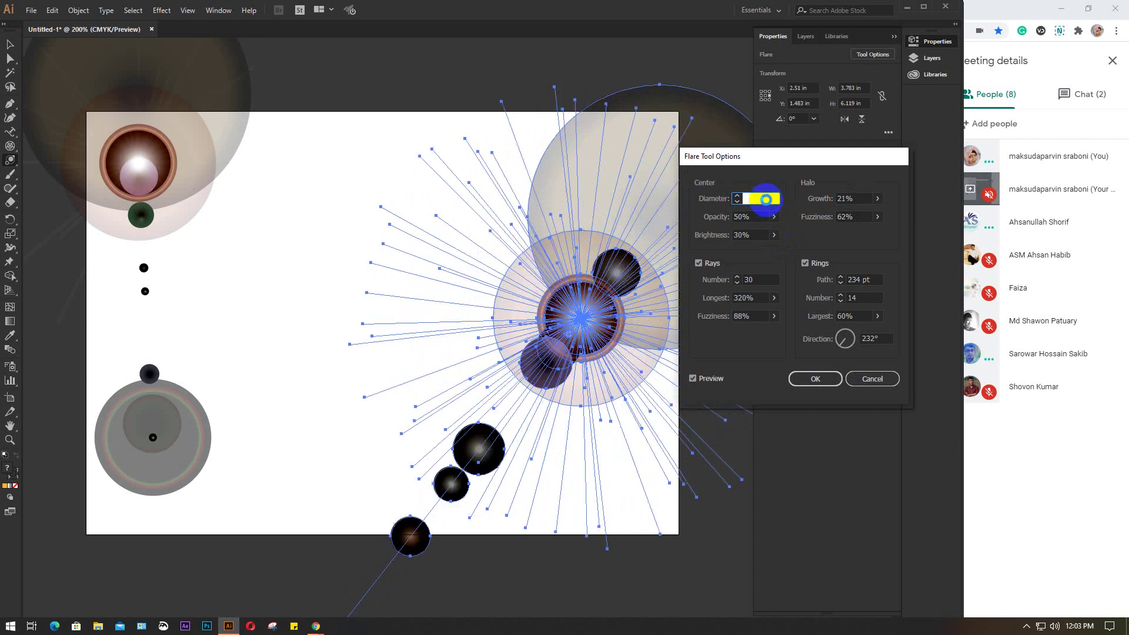
{"action": "key", "text": "Down"}
{"action": "key", "text": "Down"}
{"action": "key", "text": "Down"}
{"action": "key", "text": "Down"}
{"action": "key", "text": "Down"}
{"action": "key", "text": "Down"}
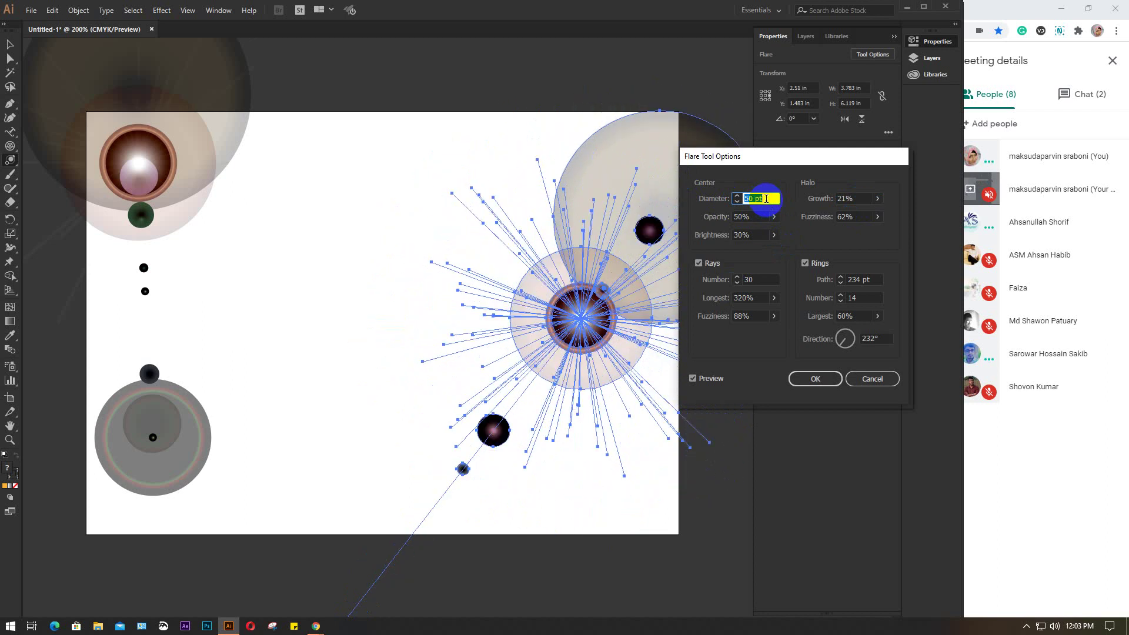
{"action": "key", "text": "Up"}
{"action": "key", "text": "Up"}
Try a center opacity of 100% for the flare.
{"action": "left_click", "coordinate": [755, 218]}
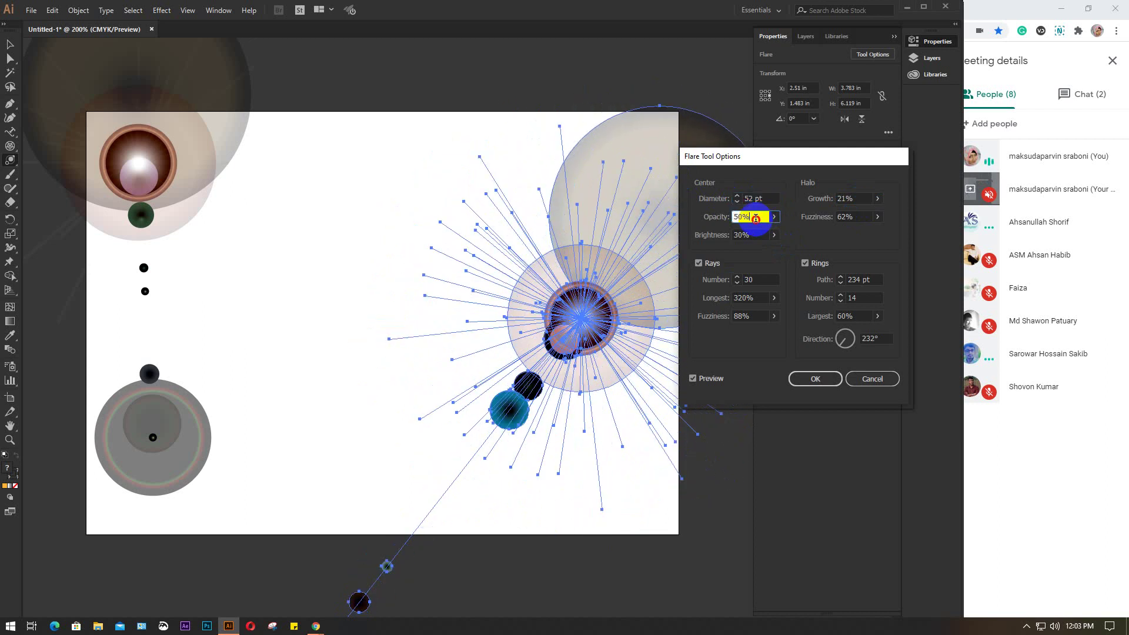
{"action": "key", "text": "Up"}
{"action": "key", "text": "Up"}
{"action": "key", "text": "Up"}
{"action": "key", "text": "Up"}
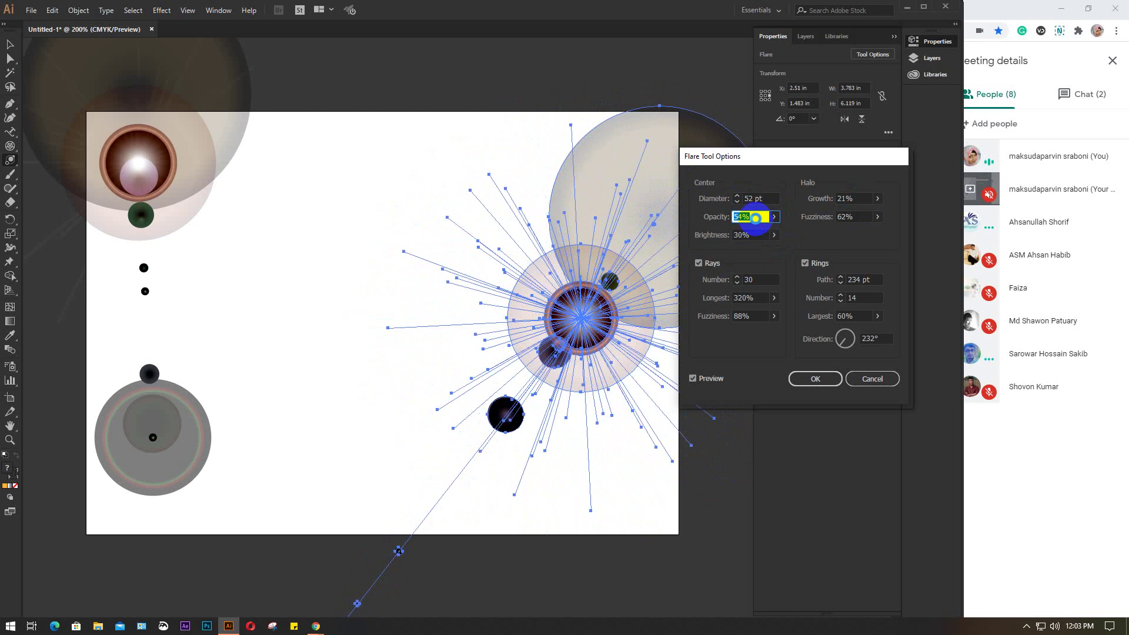
{"action": "key", "text": "Up"}
{"action": "key", "text": "Up"}
{"action": "key", "text": "Up"}
{"action": "key", "text": "Up"}
{"action": "key", "text": "Up"}
{"action": "key", "text": "Up"}
{"action": "key", "text": "Up"}
{"action": "key", "text": "Up"}
{"action": "key", "text": "Up"}
{"action": "key", "text": "Up"}
{"action": "key", "text": "Up"}
{"action": "key", "text": "Up"}
{"action": "key", "text": "Up"}
{"action": "key", "text": "Up"}
{"action": "key", "text": "Up"}
{"action": "key", "text": "Up"}
{"action": "key", "text": "Up"}
{"action": "key", "text": "Up"}
{"action": "key", "text": "Up"}
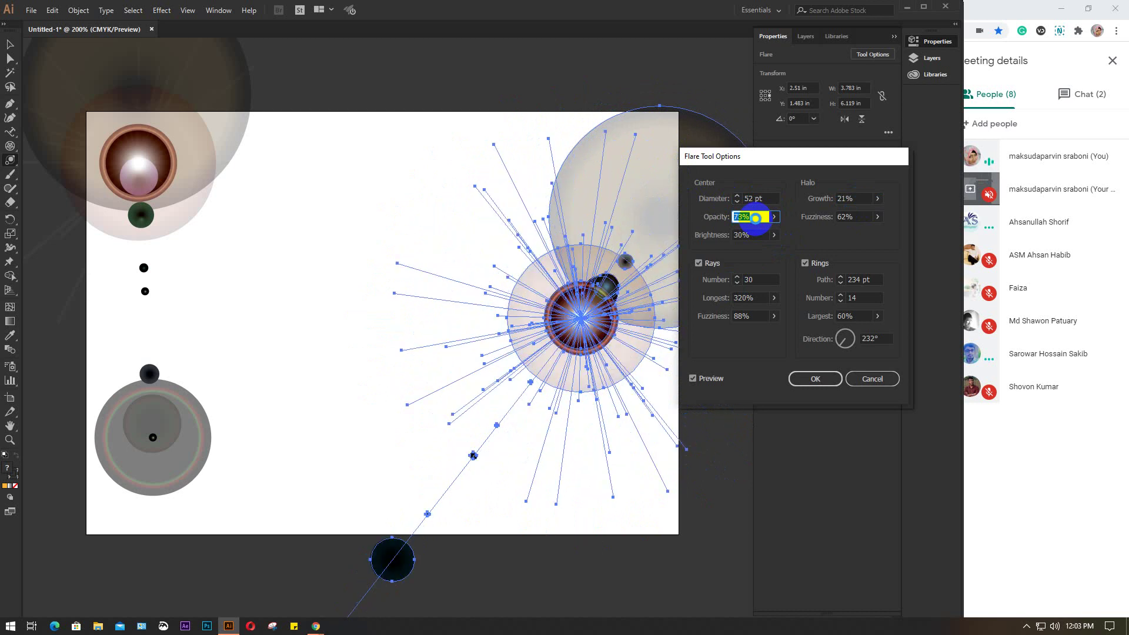
{"action": "key", "text": "Up"}
{"action": "key", "text": "Up"}
{"action": "key", "text": "Up"}
{"action": "key", "text": "Up"}
{"action": "type", "text": "100"}
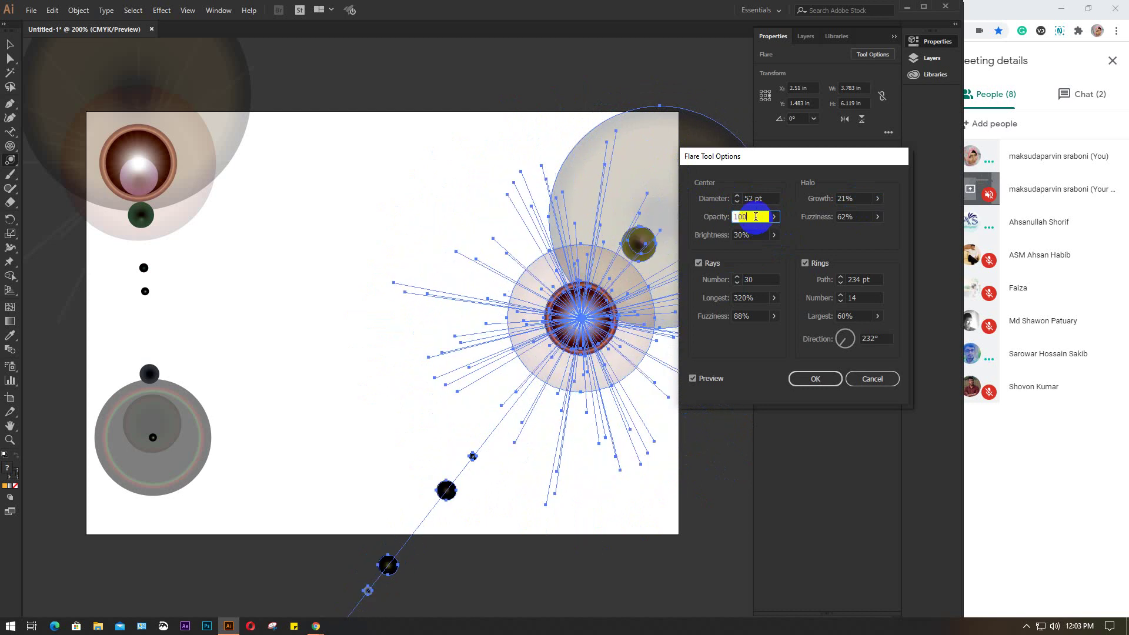
Try a center brightness of 100% for the flare.
{"action": "left_click", "coordinate": [755, 234]}
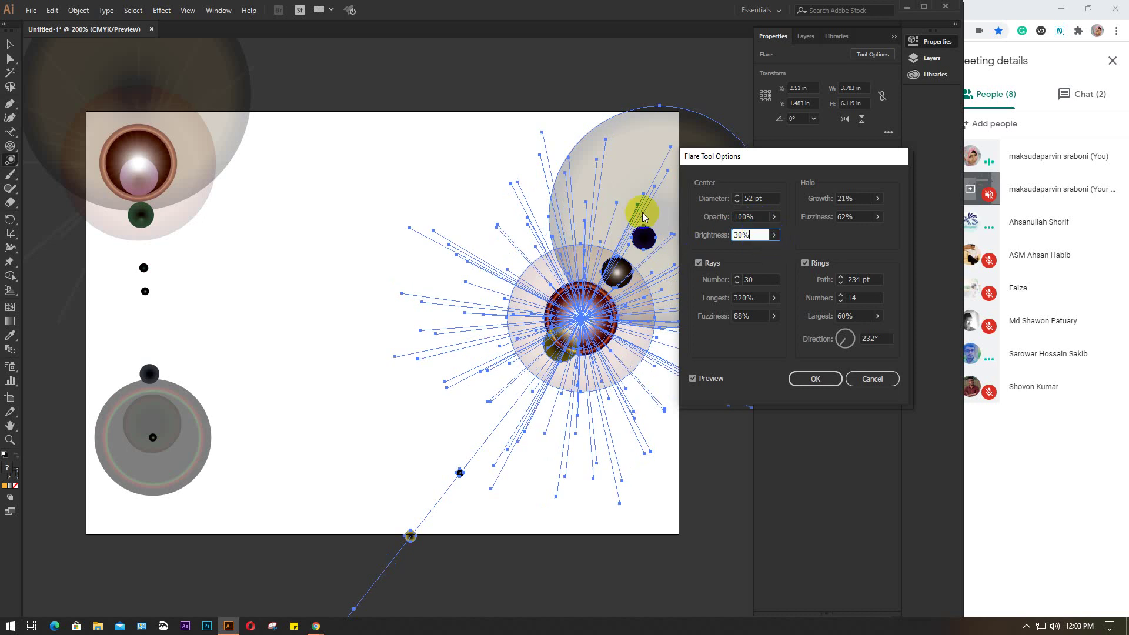
{"action": "left_click", "coordinate": [774, 235]}
{"action": "left_click_drag", "start_coordinate": [742, 249], "coordinate": [788, 249]}
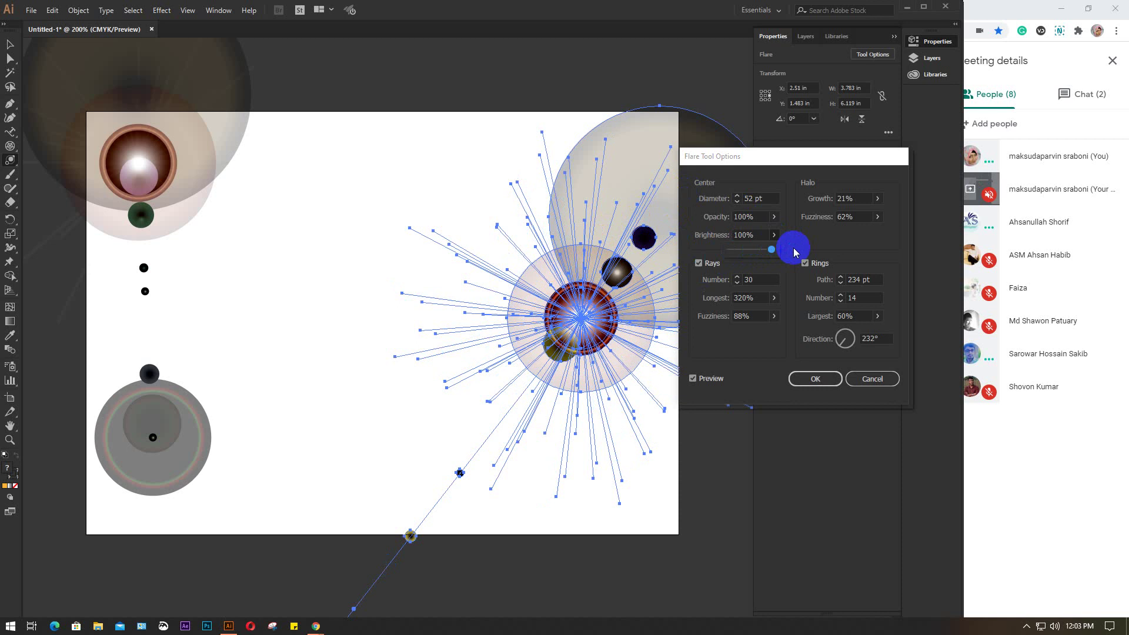
{"action": "left_click", "coordinate": [793, 252]}
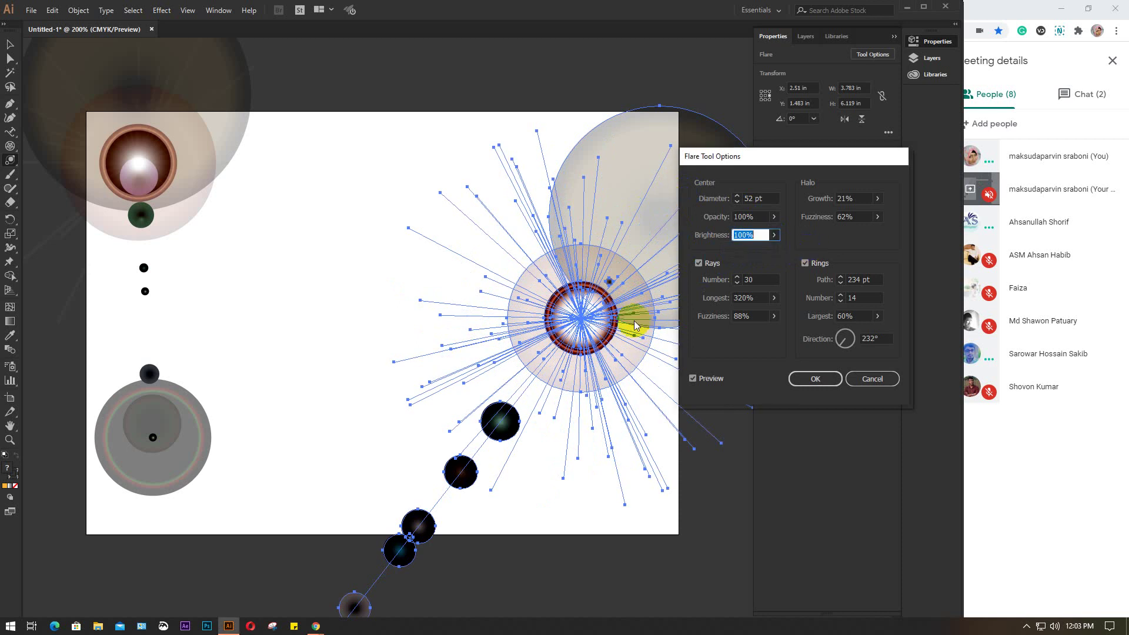
Set the flare's center brightness to 25% and its opacity to 65%, and apply the flare options.
{"action": "left_click", "coordinate": [774, 235]}
{"action": "left_click_drag", "start_coordinate": [773, 249], "coordinate": [739, 249]}
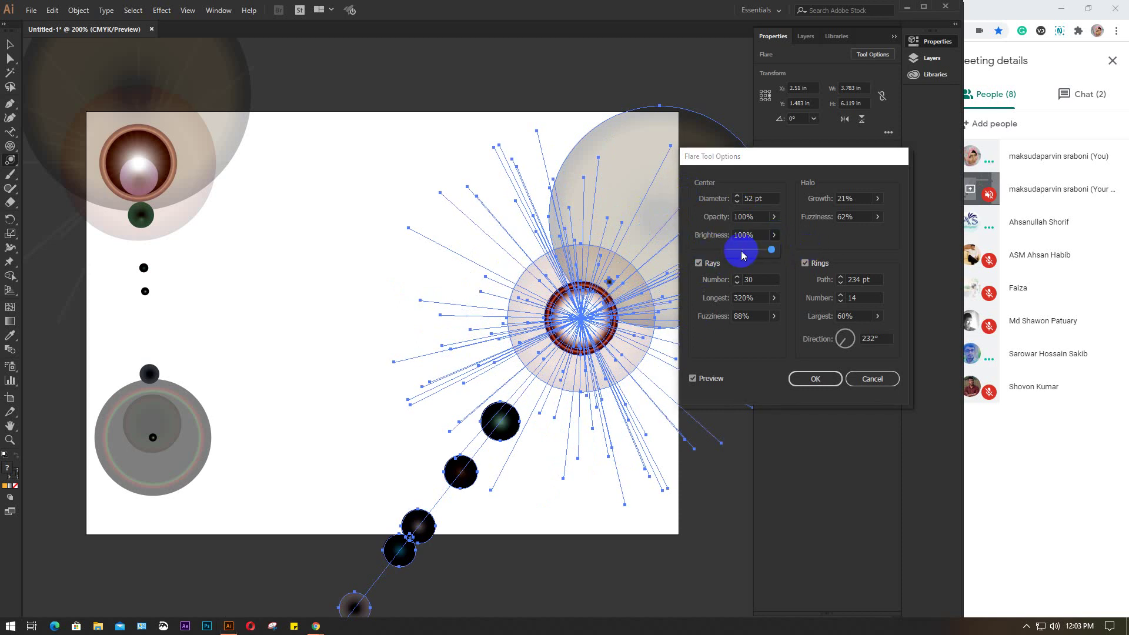
{"action": "left_click", "coordinate": [773, 216]}
{"action": "left_click_drag", "start_coordinate": [774, 231], "coordinate": [757, 231]}
{"action": "left_click", "coordinate": [814, 379]}
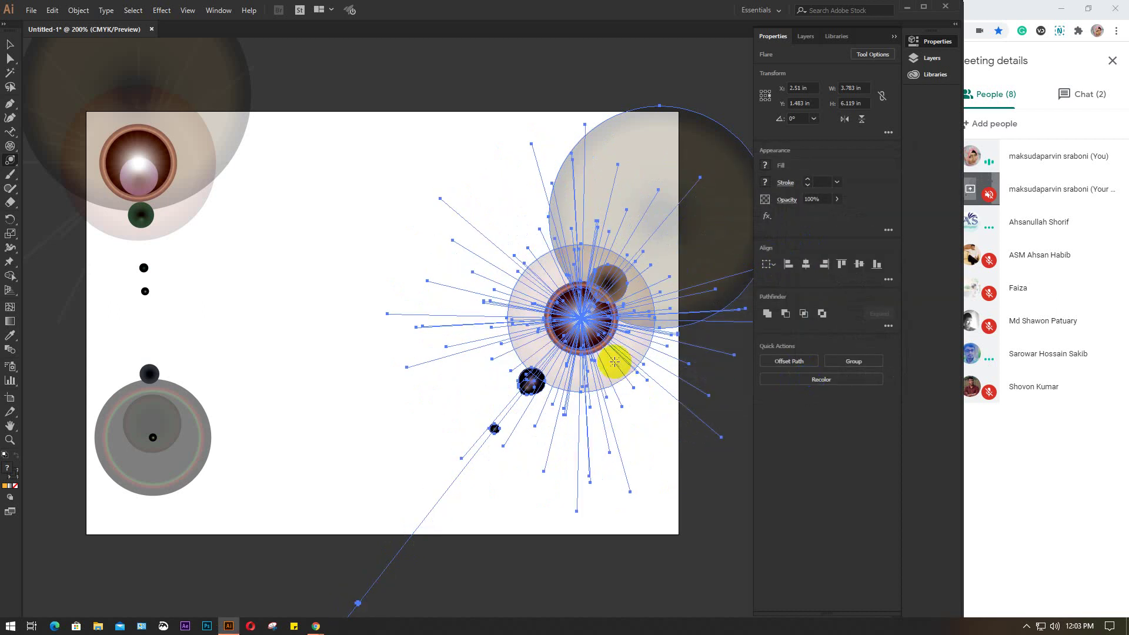
Draw a large flare about 11.7 in wide, centred in the artboard's left half, and leave its options unchanged.
{"action": "scroll", "coordinate": [614, 361], "scroll_direction": "down", "scroll_amount": 1}
{"action": "left_click_drag", "start_coordinate": [390, 282], "coordinate": [559, 433]}
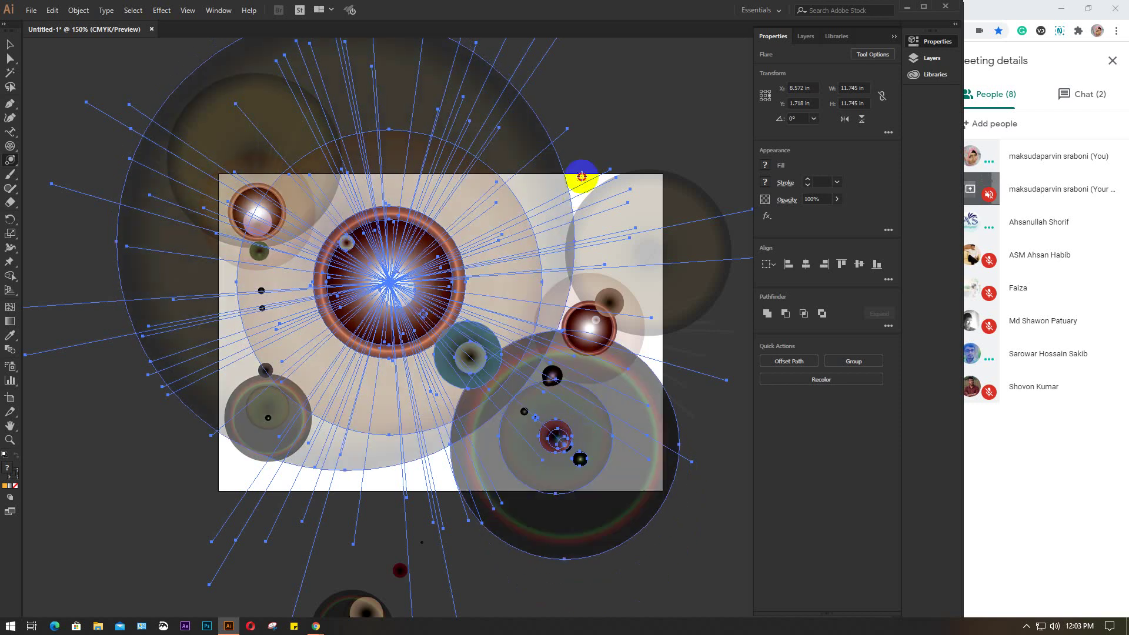
{"action": "left_click", "coordinate": [519, 274]}
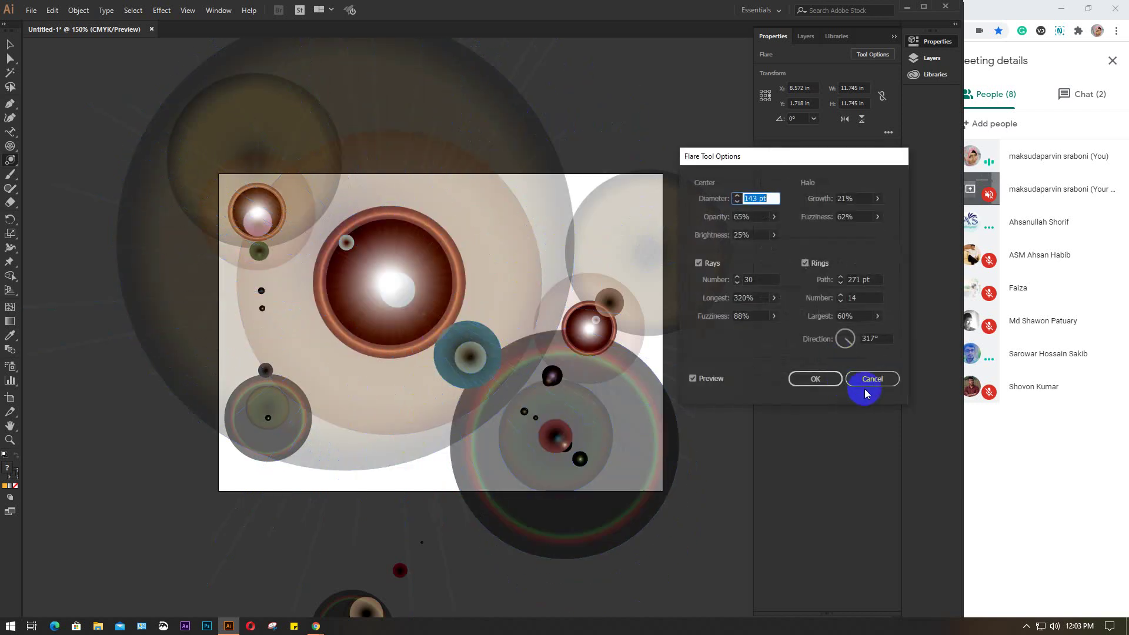
{"action": "left_click", "coordinate": [866, 393]}
Select all the flares on and around the artboard and delete them.
{"action": "key", "text": "v"}
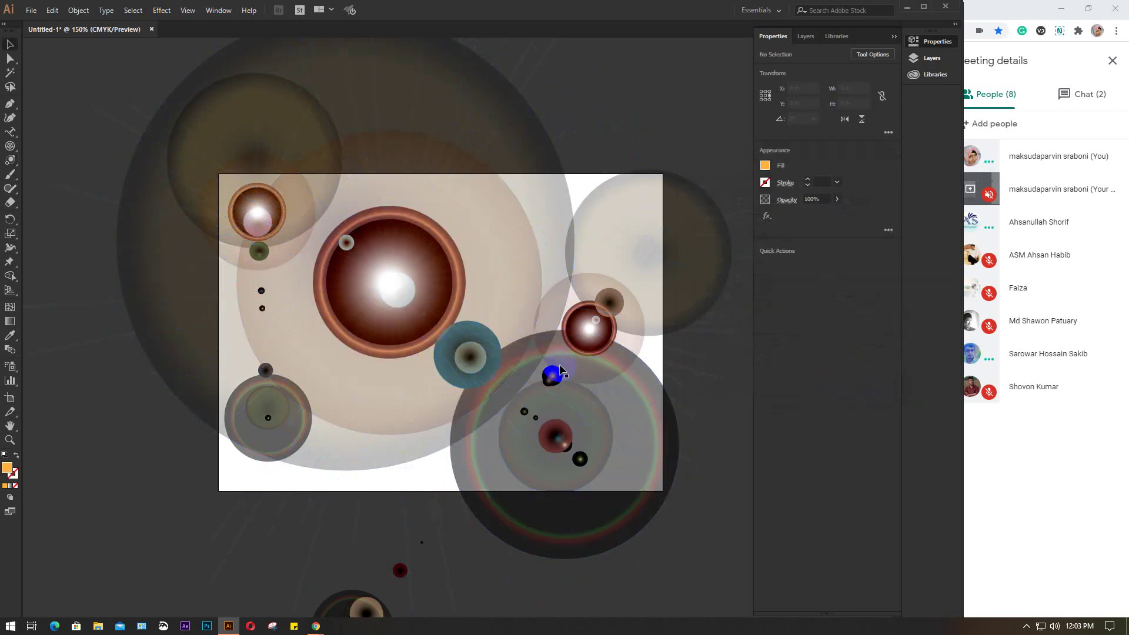
{"action": "scroll", "coordinate": [450, 348], "scroll_direction": "down", "scroll_amount": 1}
{"action": "left_click_drag", "start_coordinate": [214, 128], "coordinate": [637, 582]}
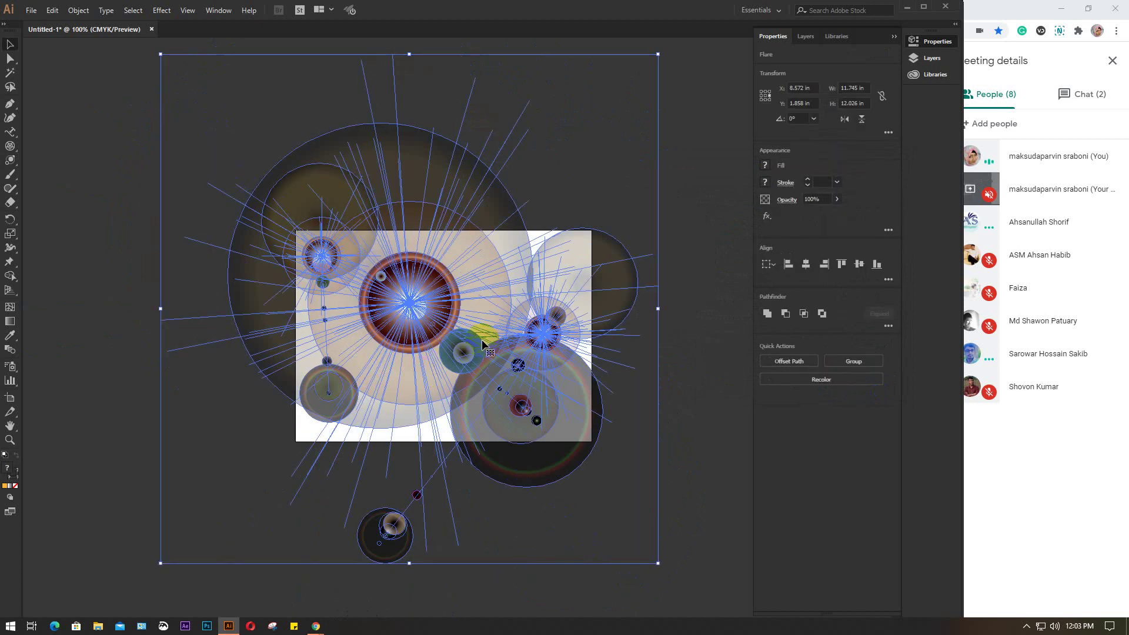
{"action": "key", "text": "Delete"}
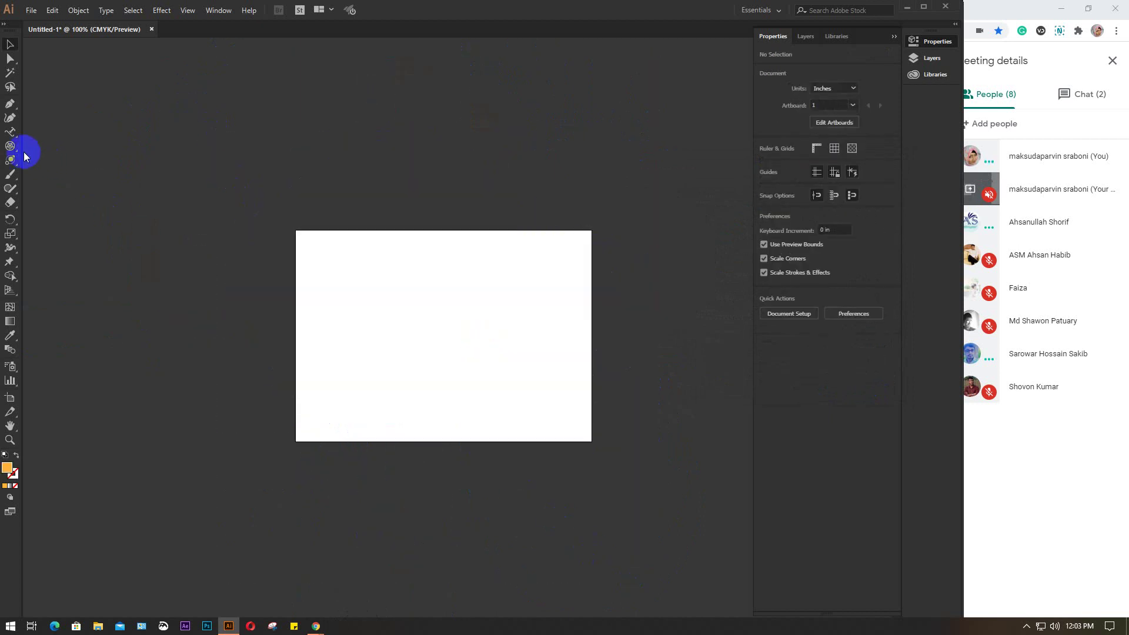
{"action": "left_click", "coordinate": [10, 159]}
{"action": "left_click", "coordinate": [419, 348]}
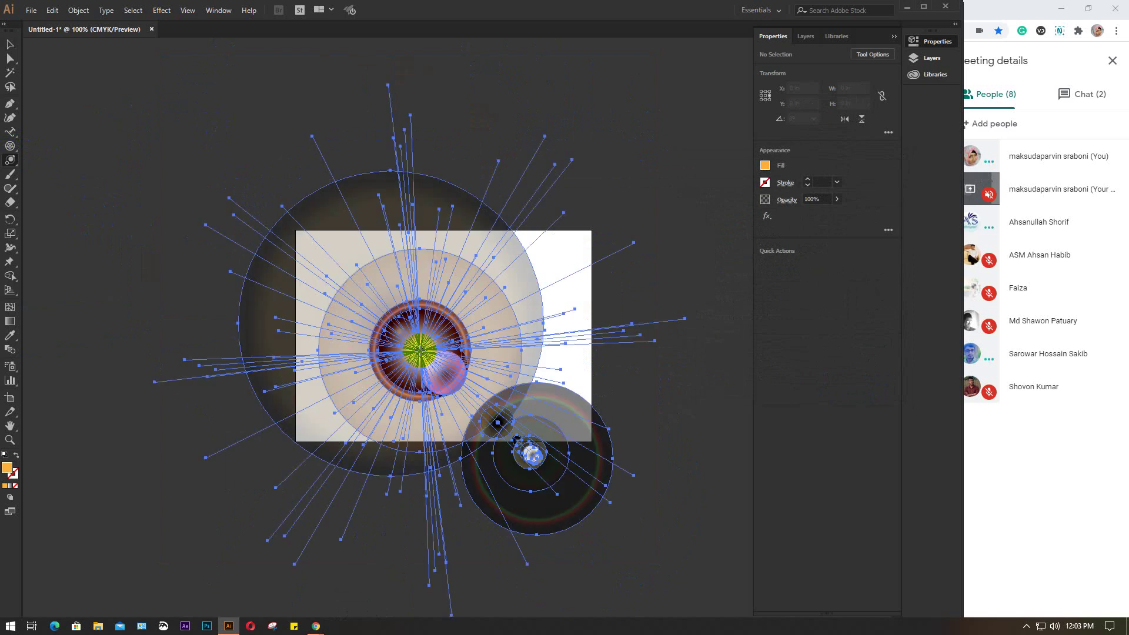
{"action": "left_click", "coordinate": [876, 378]}
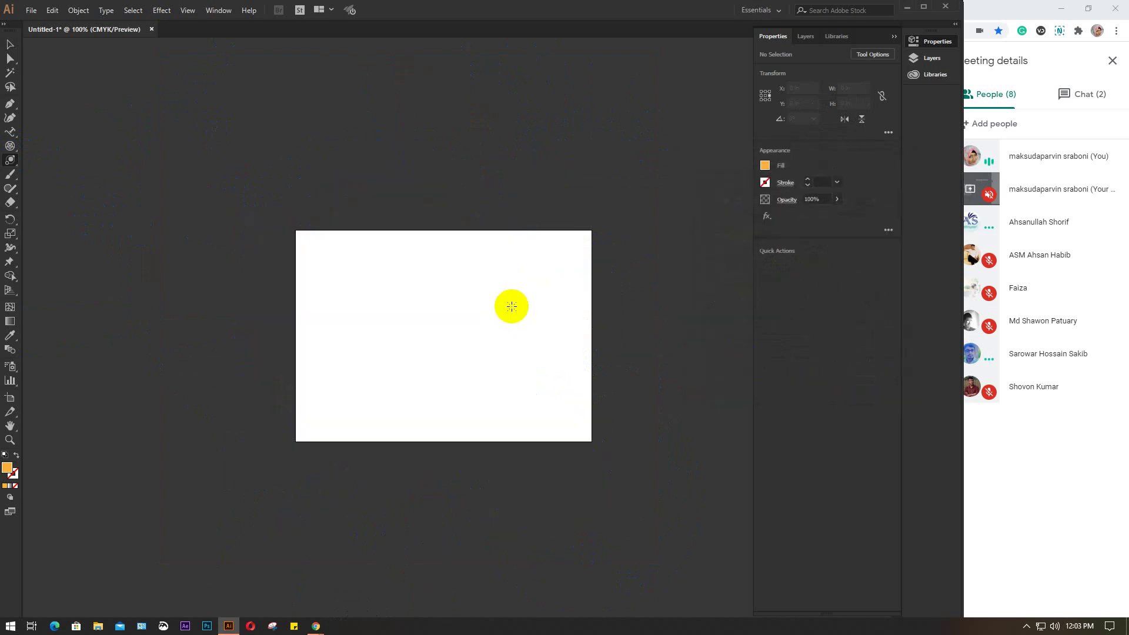
Draw two flares, one near the artboard's centre with rings toward the upper left, one at the lower left with rings toward the upper right.
{"action": "left_click_drag", "start_coordinate": [460, 337], "coordinate": [366, 294]}
{"action": "left_click_drag", "start_coordinate": [345, 375], "coordinate": [542, 277]}
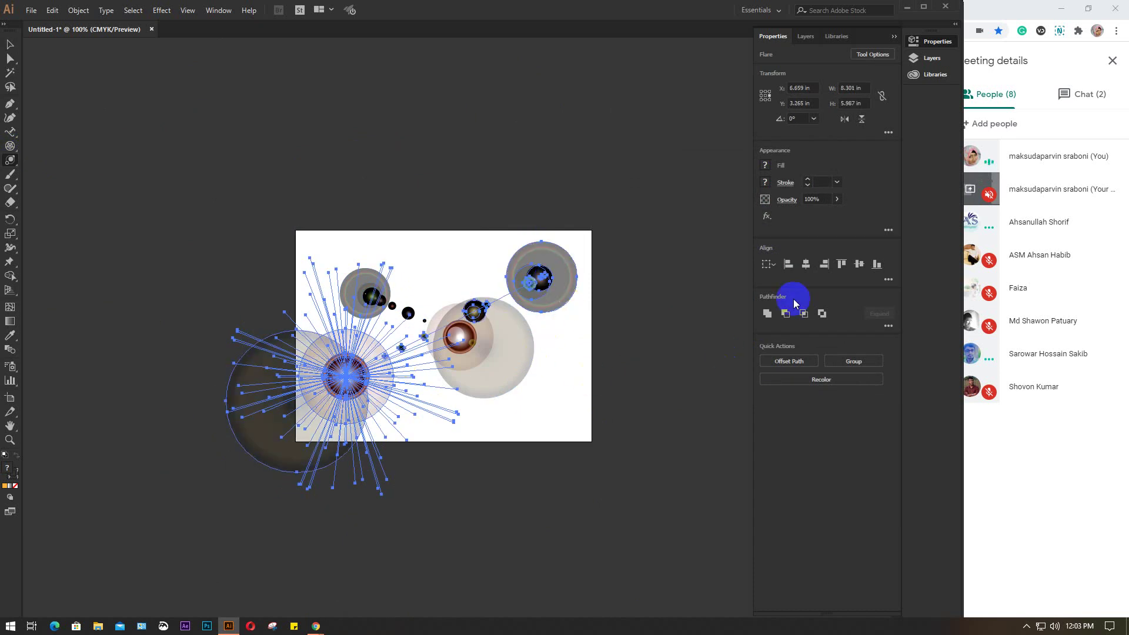
Reduce the opacity of both flares to 29% and deselect them.
{"action": "left_click", "coordinate": [10, 44]}
{"action": "left_click_drag", "start_coordinate": [176, 139], "coordinate": [609, 454]}
{"action": "left_click", "coordinate": [837, 199]}
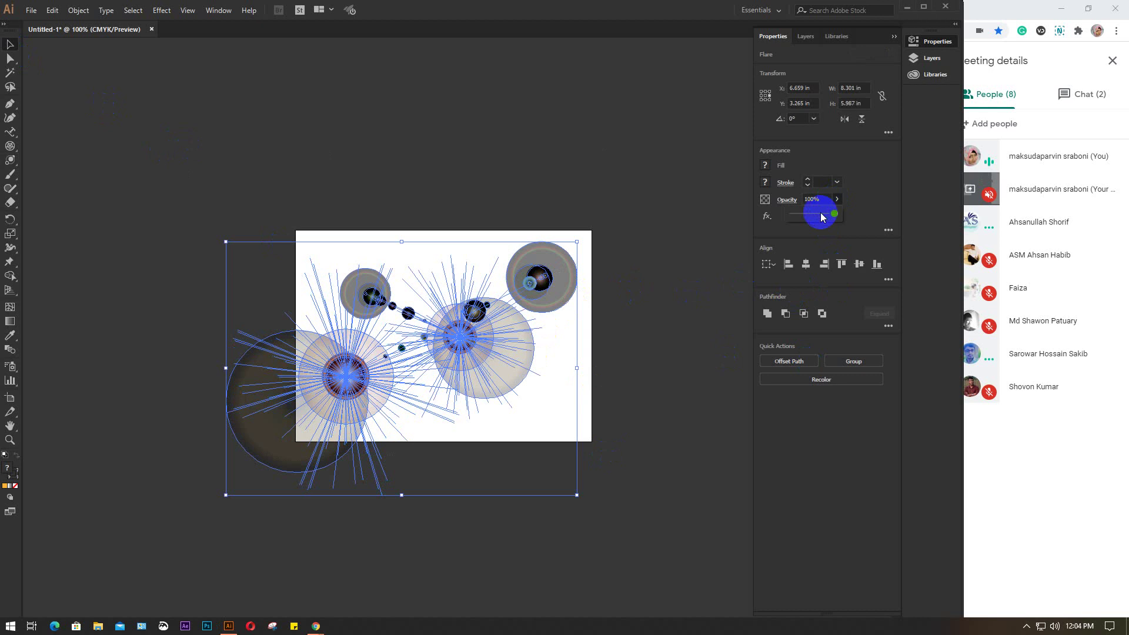
{"action": "left_click_drag", "start_coordinate": [819, 215], "coordinate": [820, 219]}
{"action": "left_click", "coordinate": [804, 214]}
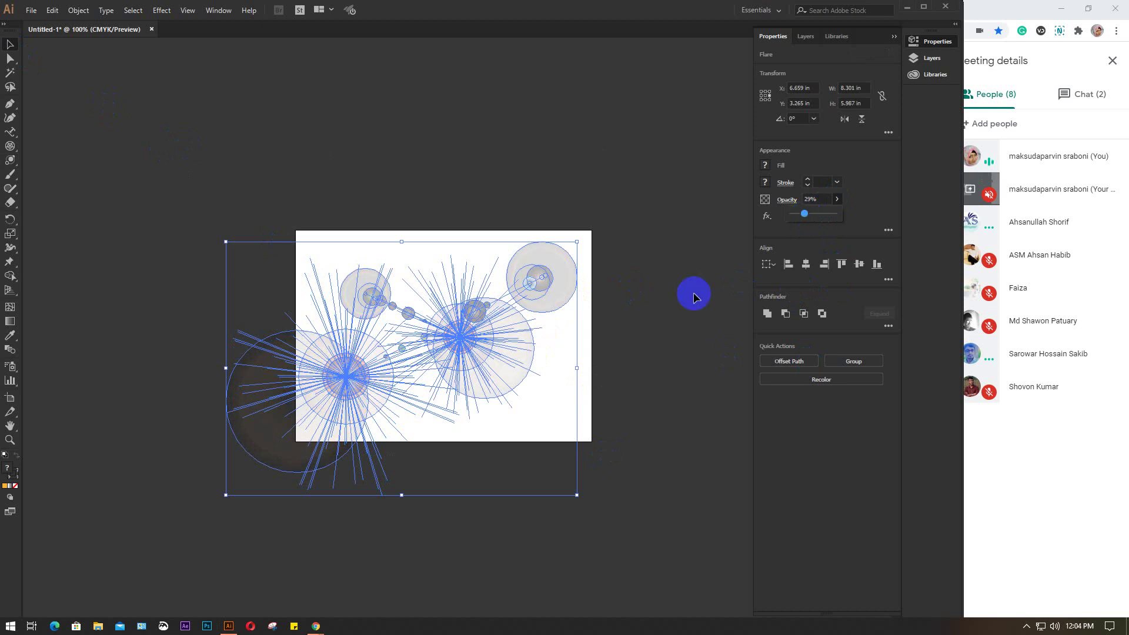
{"action": "left_click", "coordinate": [629, 303]}
{"action": "left_click", "coordinate": [247, 469]}
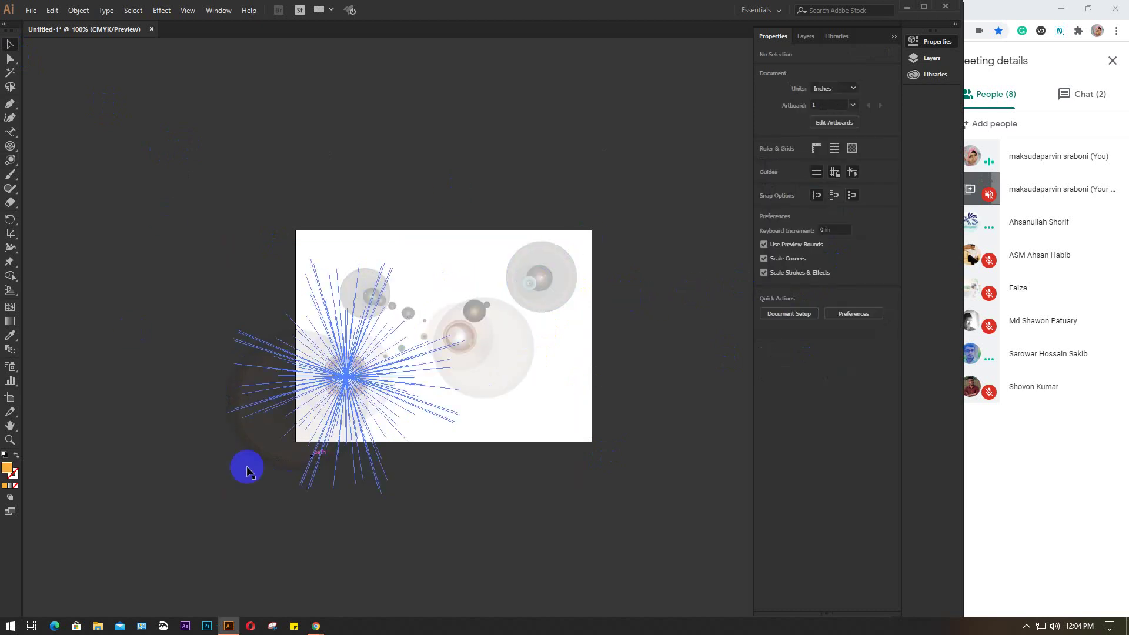
{"action": "left_click", "coordinate": [310, 244]}
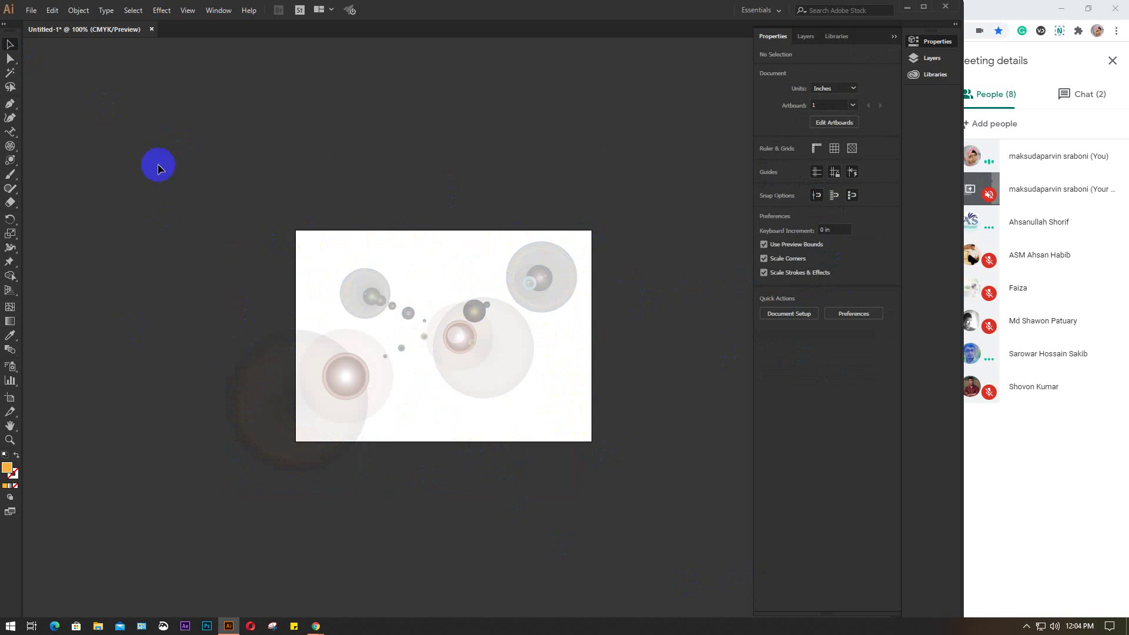
Select both faded flares and delete them to clear the artboard.
{"action": "left_click_drag", "start_coordinate": [157, 166], "coordinate": [649, 499]}
{"action": "key", "text": "Delete"}
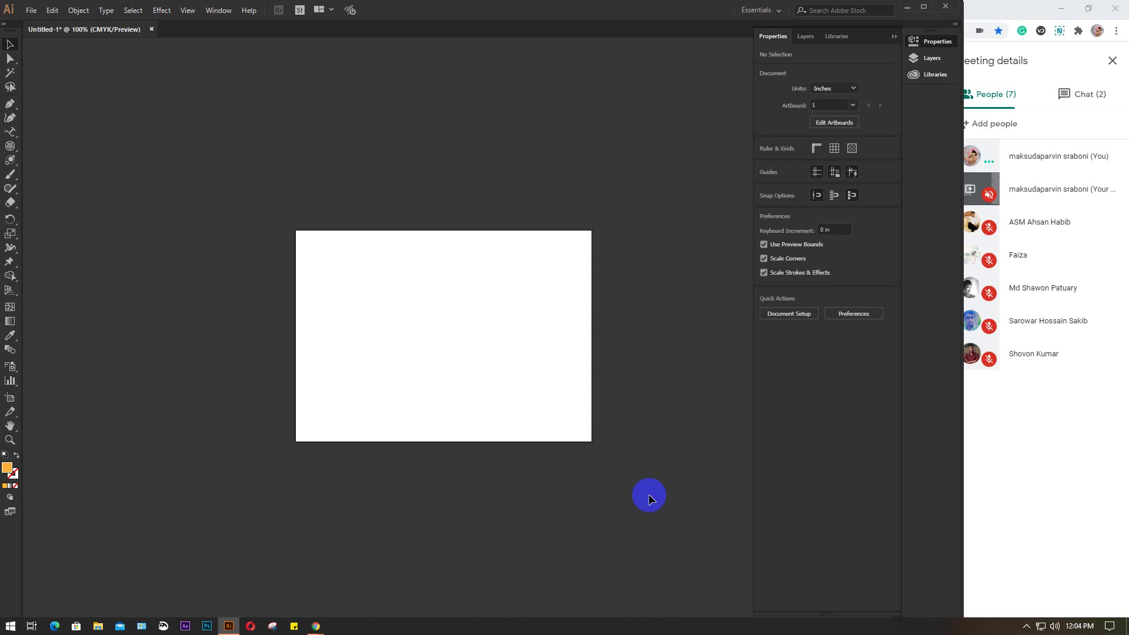
Draw a flare about 3.3 in wide in the upper left of the artboard with the Flare tool.
{"action": "left_click", "coordinate": [11, 179]}
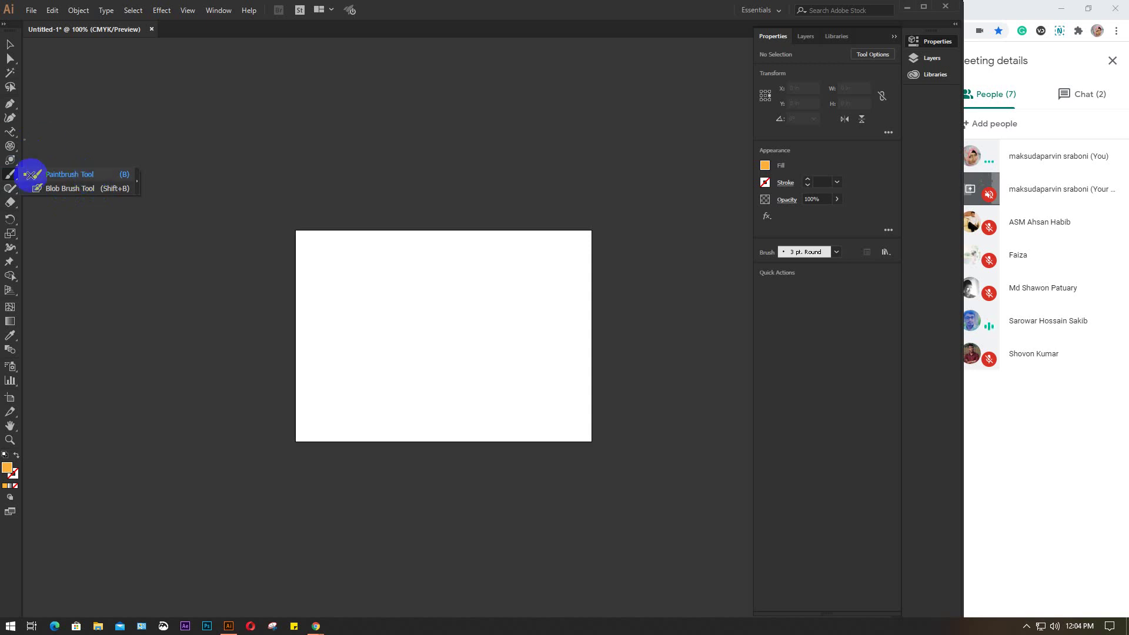
{"action": "left_click", "coordinate": [10, 161]}
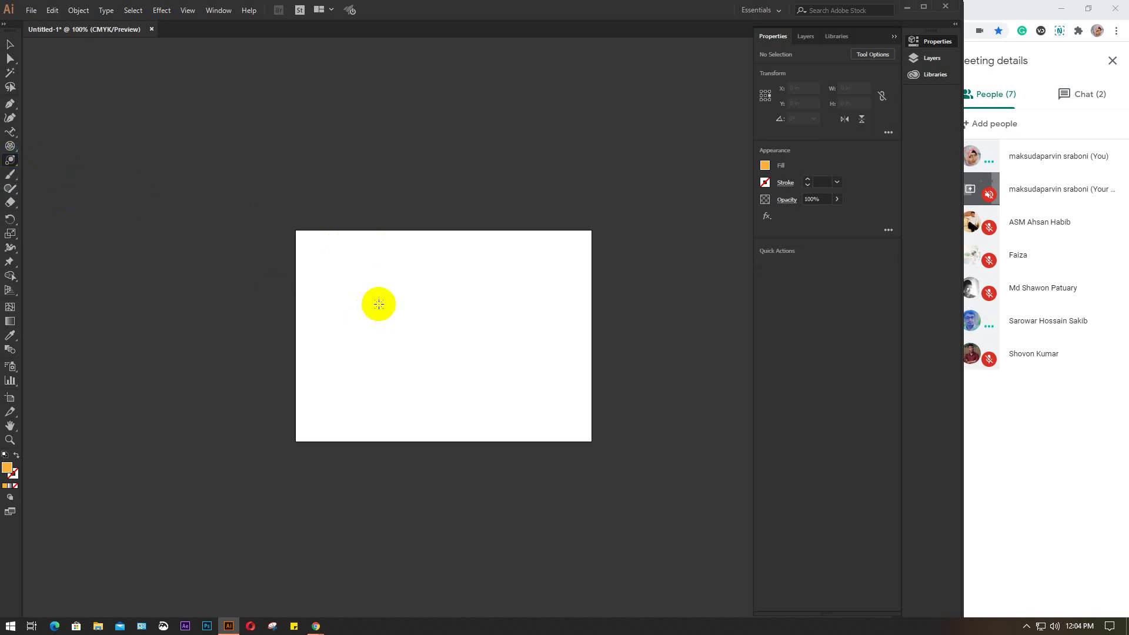
{"action": "left_click_drag", "start_coordinate": [378, 302], "coordinate": [386, 315]}
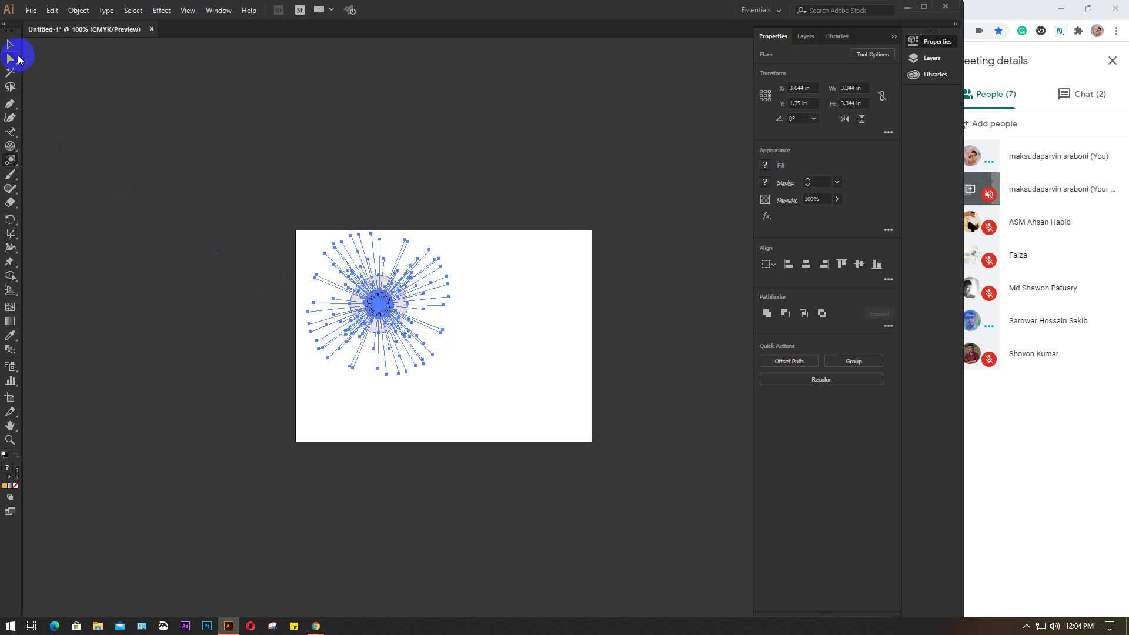
Select the new flare and examine its center and the commands available for it.
{"action": "left_click", "coordinate": [10, 45]}
{"action": "left_click", "coordinate": [452, 322]}
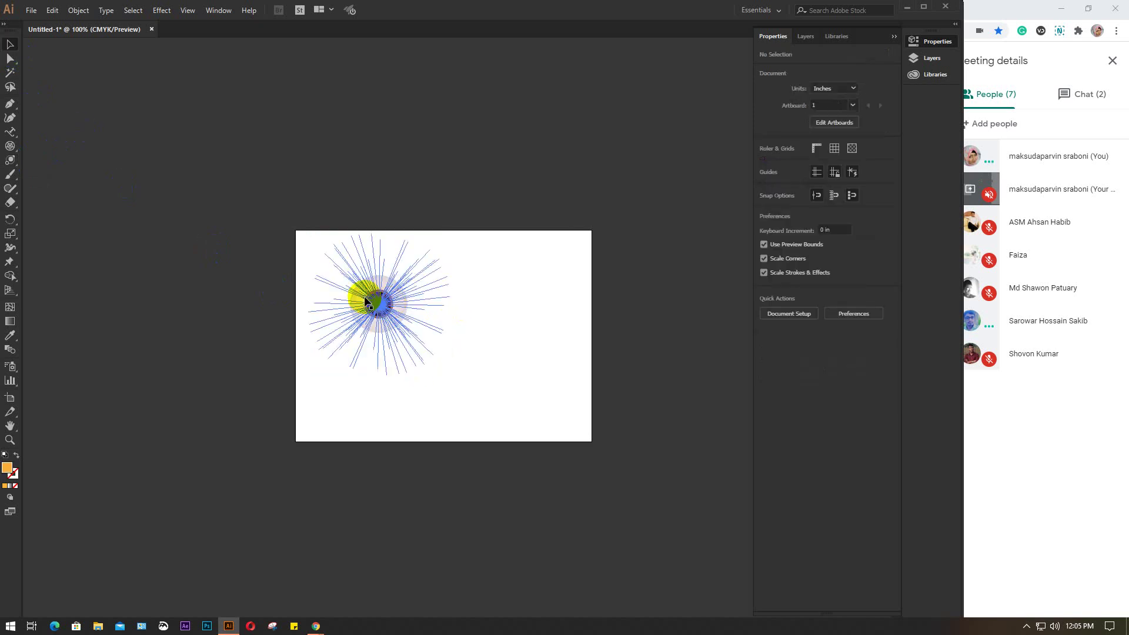
{"action": "left_click", "coordinate": [378, 302]}
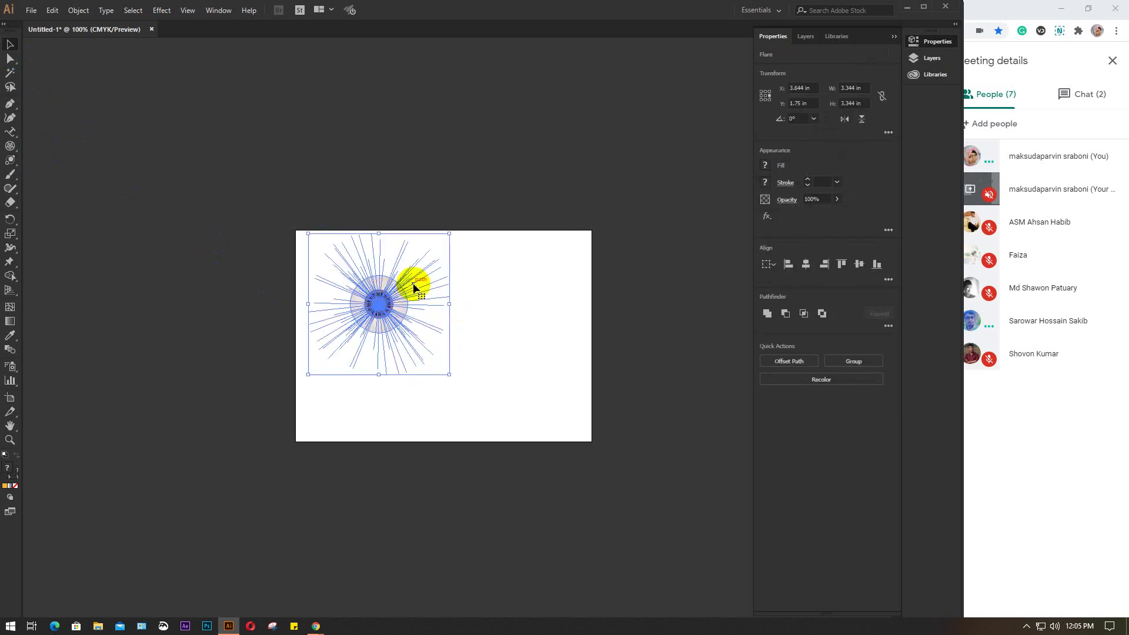
{"action": "left_click", "coordinate": [365, 299], "text": "ctrl"}
{"action": "left_click_drag", "start_coordinate": [552, 327], "coordinate": [436, 333]}
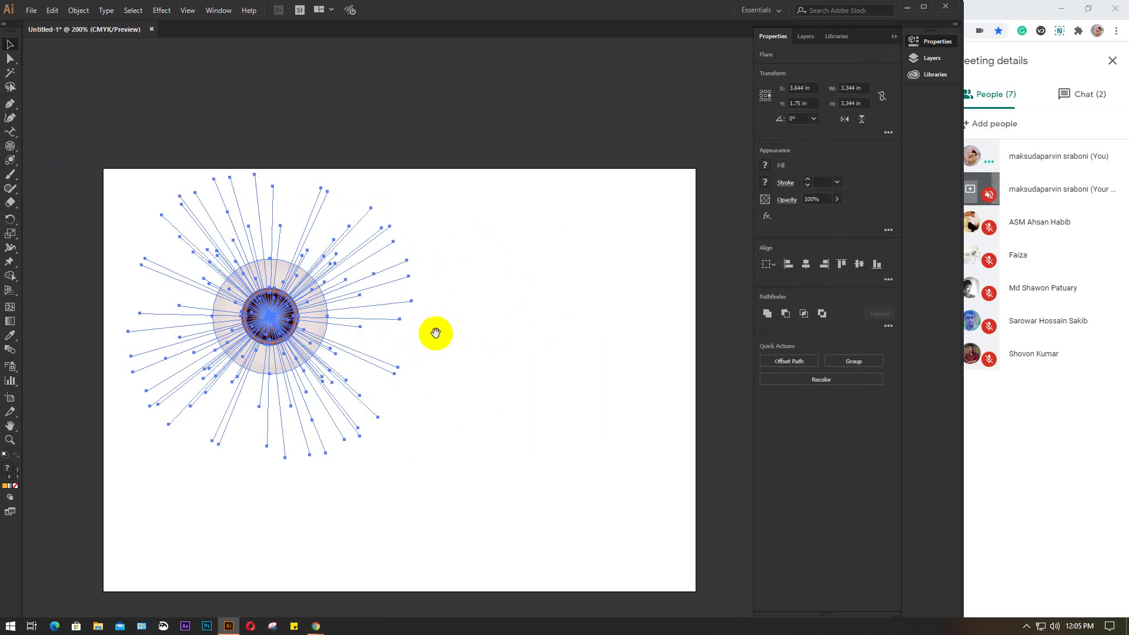
{"action": "right_click", "coordinate": [264, 309]}
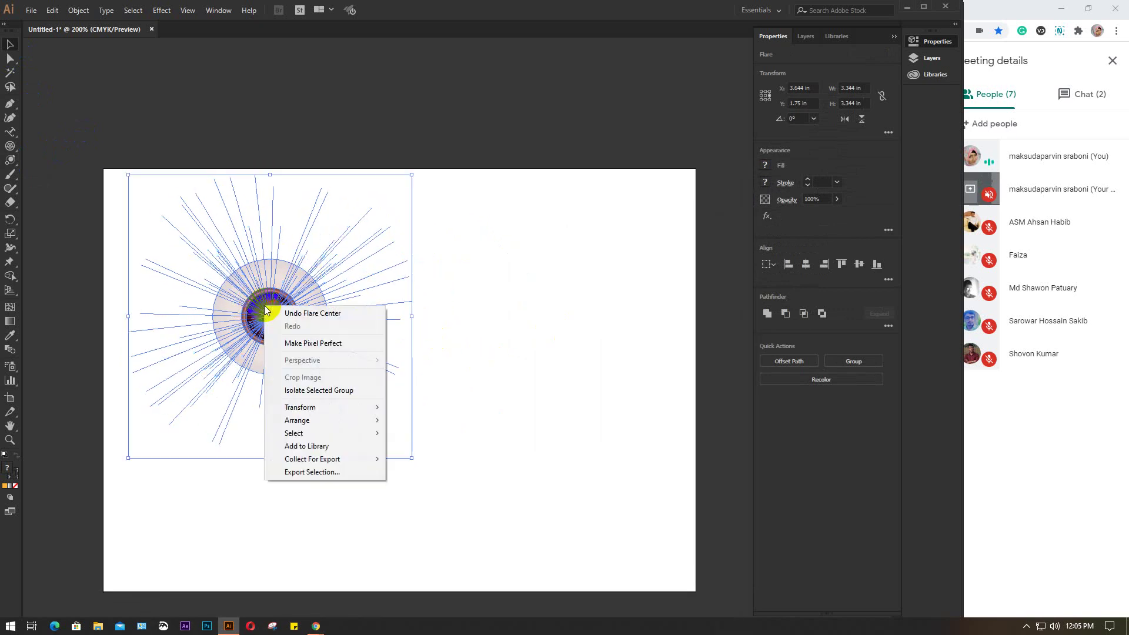
{"action": "left_click", "coordinate": [256, 297]}
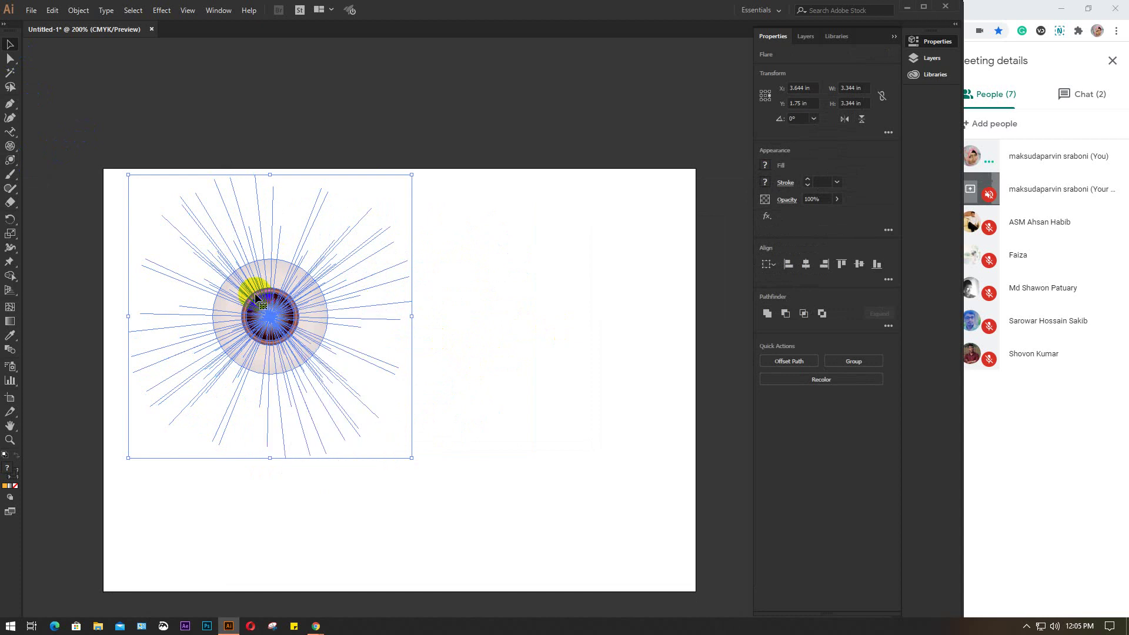
Add the flare's rings with the Flare tool, extending them across the artboard to make the flare about 5.5 in wide.
{"action": "double_click", "coordinate": [262, 310]}
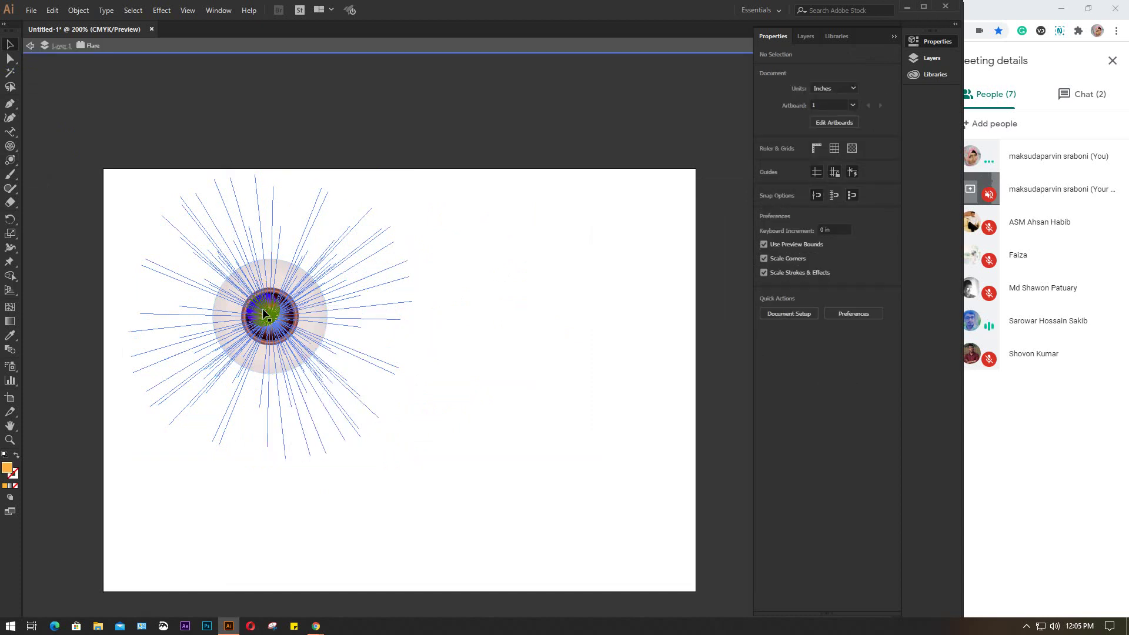
{"action": "double_click", "coordinate": [262, 45]}
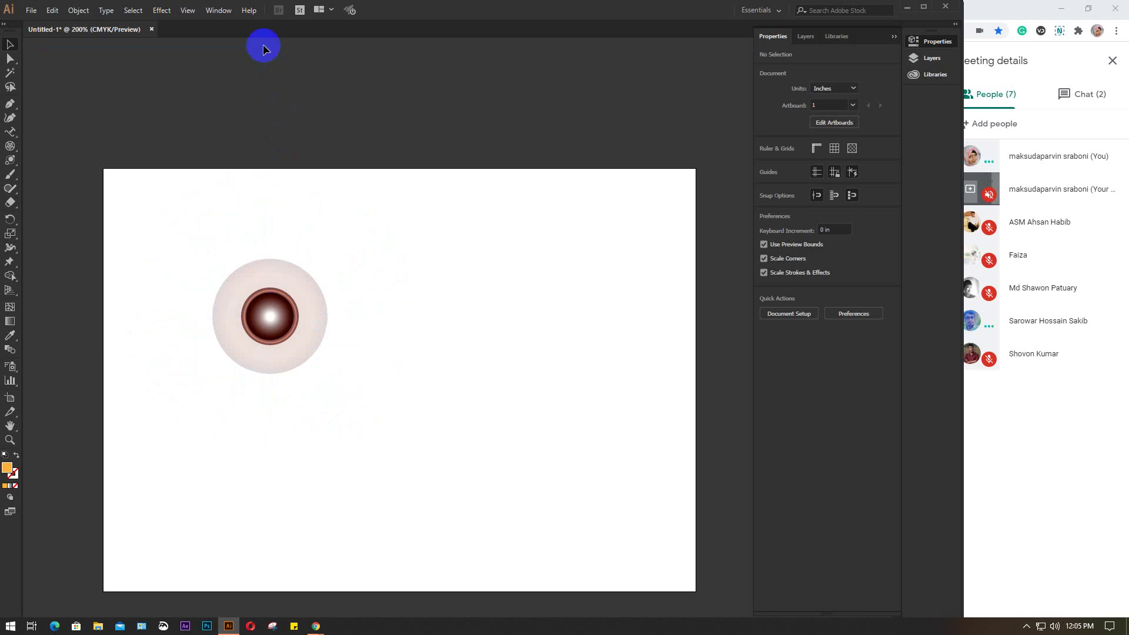
{"action": "left_click", "coordinate": [268, 298]}
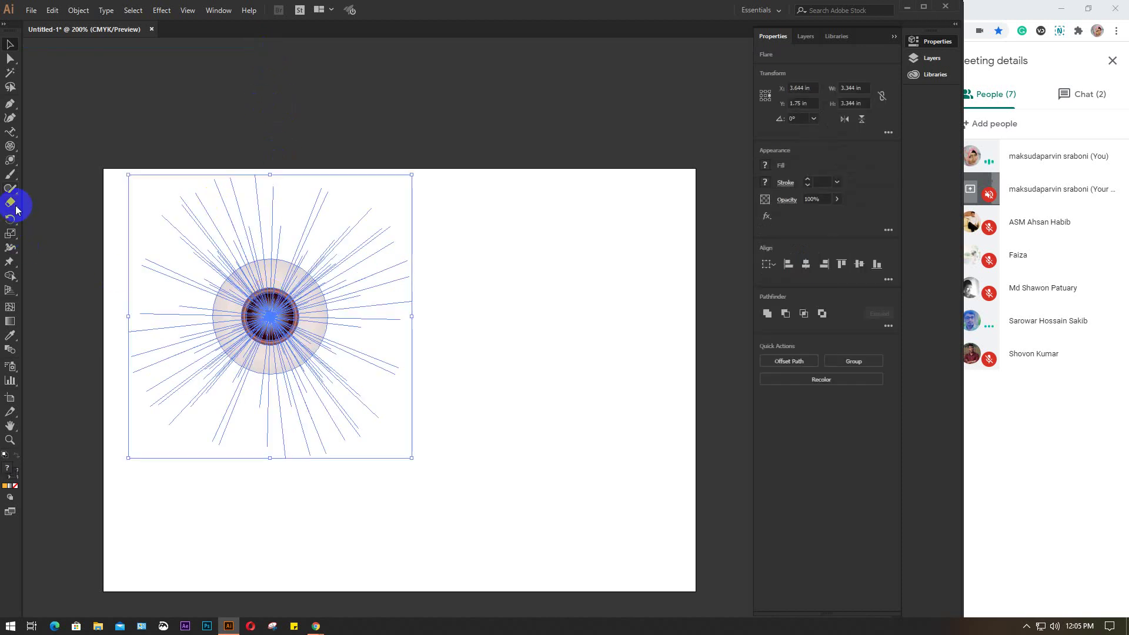
{"action": "left_click", "coordinate": [9, 163]}
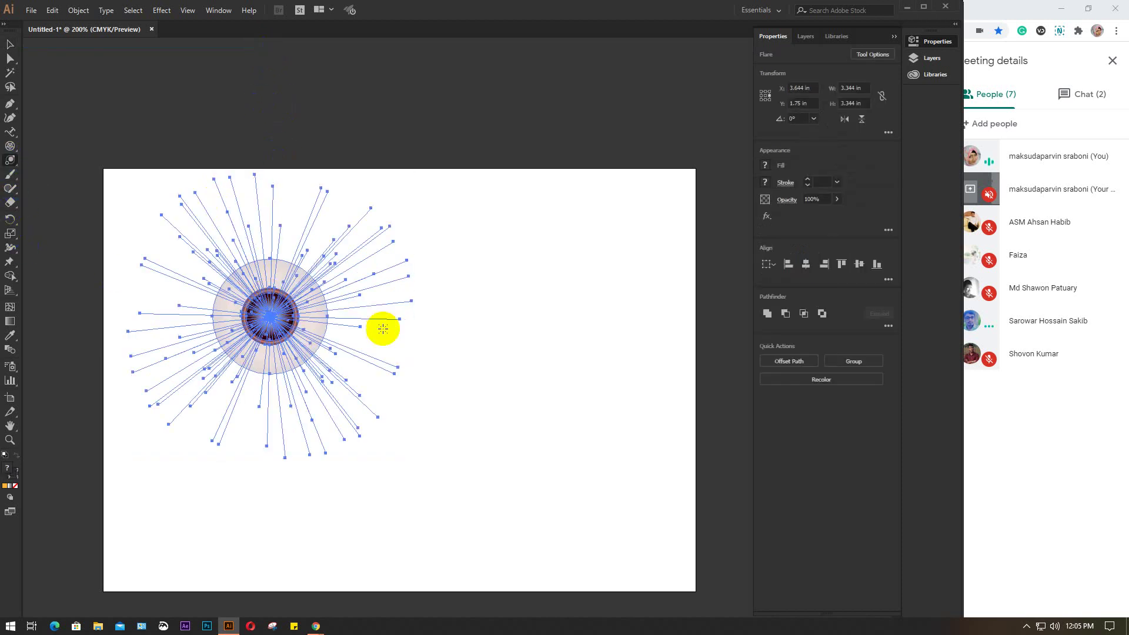
{"action": "left_click", "coordinate": [541, 346]}
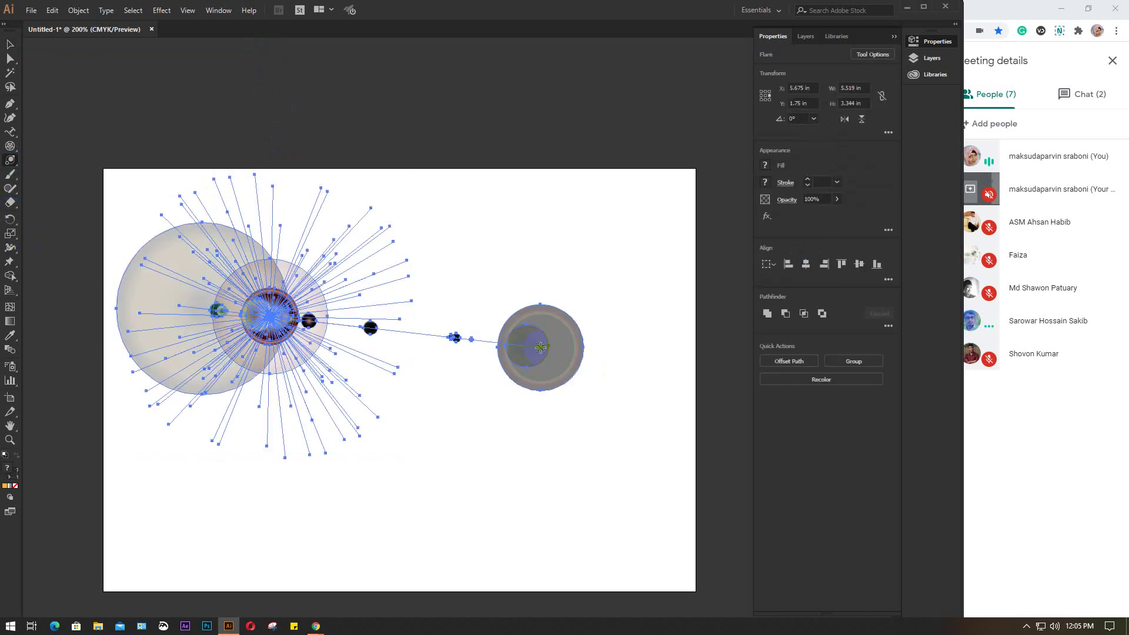
{"action": "left_click", "coordinate": [541, 253]}
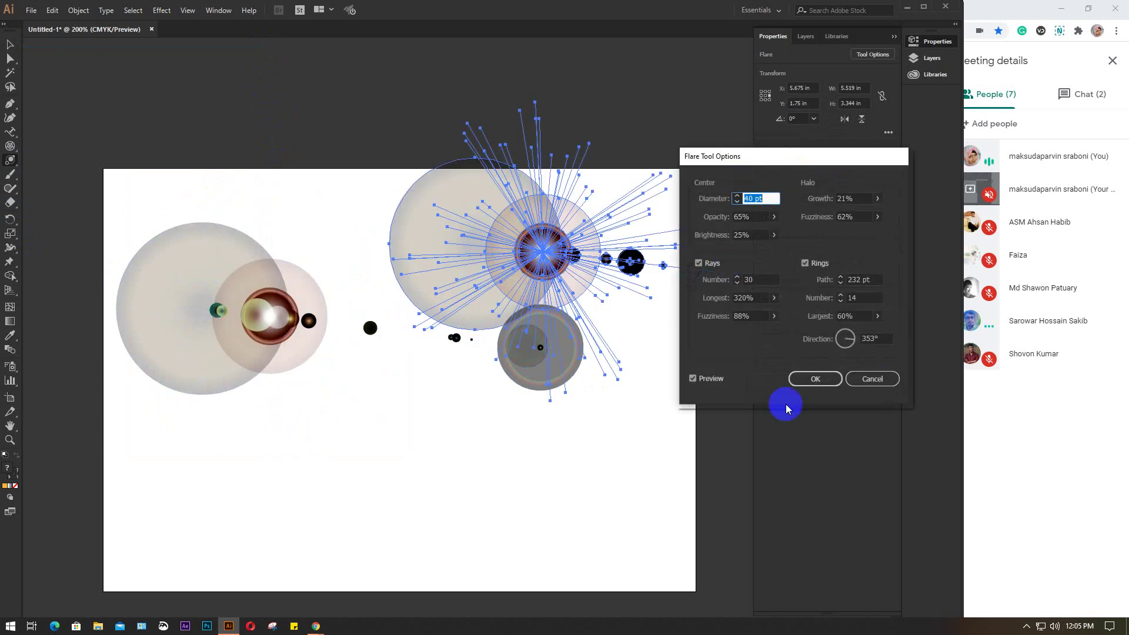
{"action": "left_click_drag", "start_coordinate": [774, 162], "coordinate": [716, 139]}
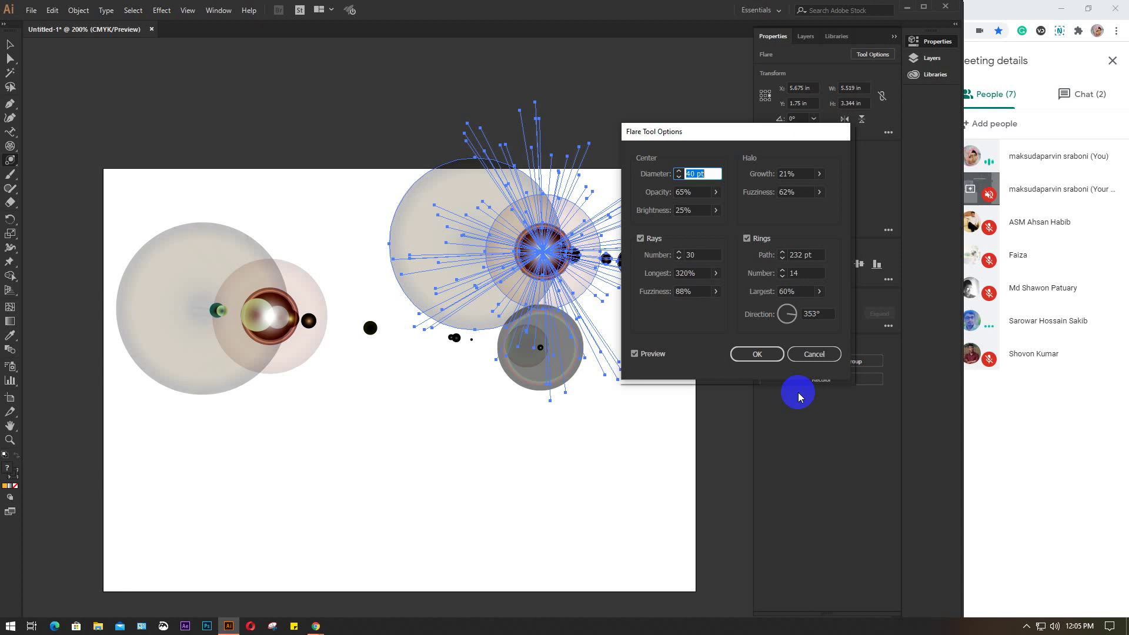
{"action": "left_click", "coordinate": [801, 353]}
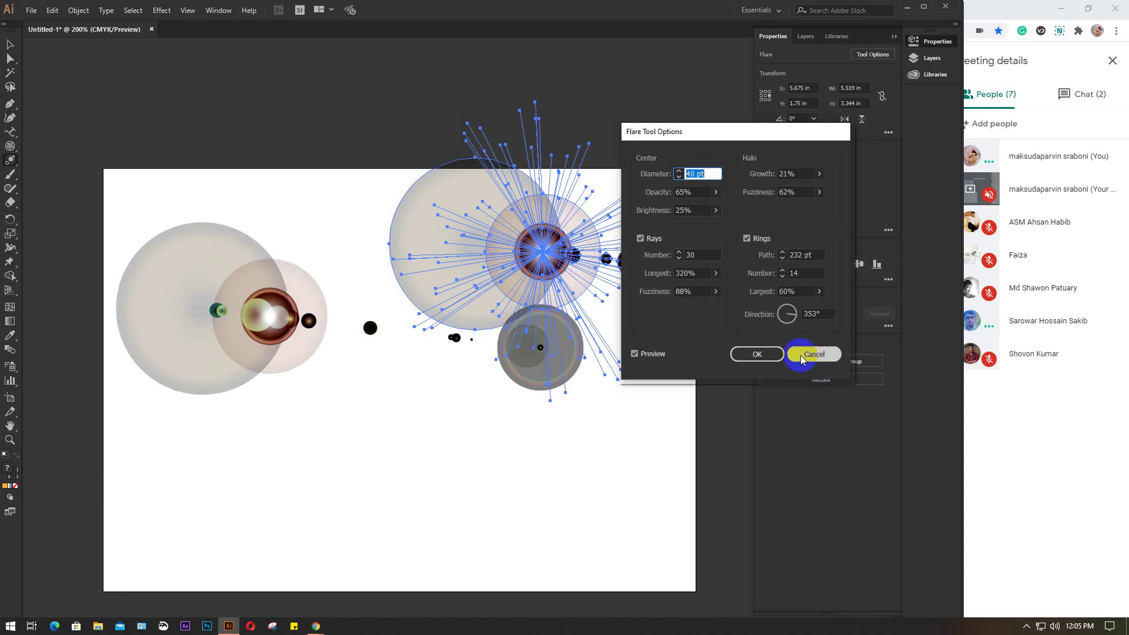
Select the whole flare including its rings and delete it to clear the artboard.
{"action": "key", "text": "v"}
{"action": "left_click", "coordinate": [254, 254]}
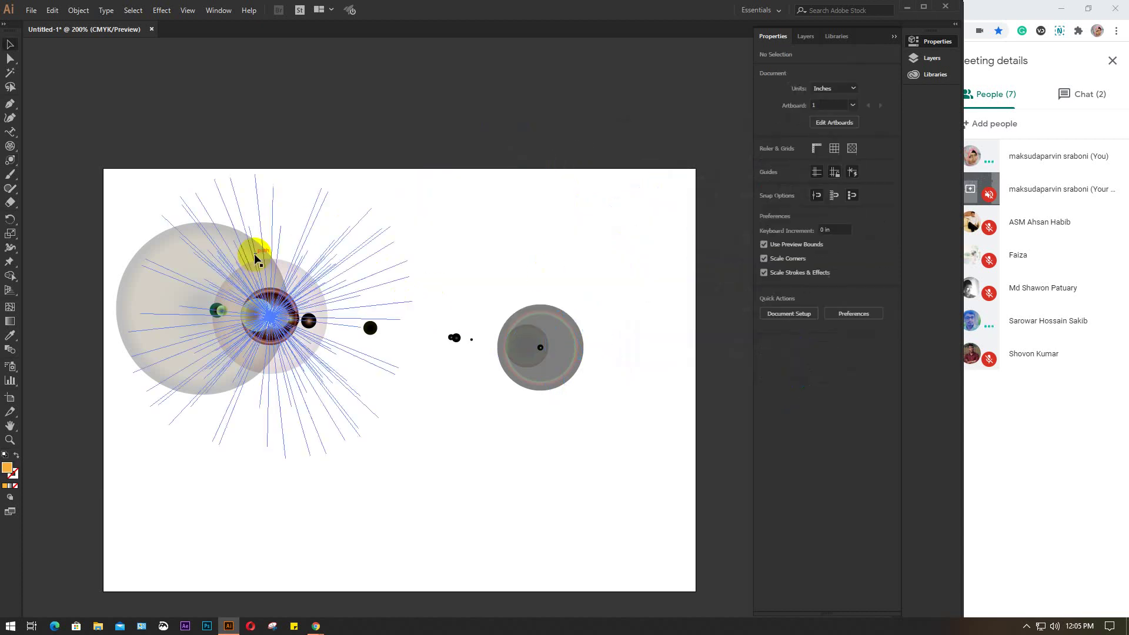
{"action": "left_click_drag", "start_coordinate": [177, 143], "coordinate": [589, 404]}
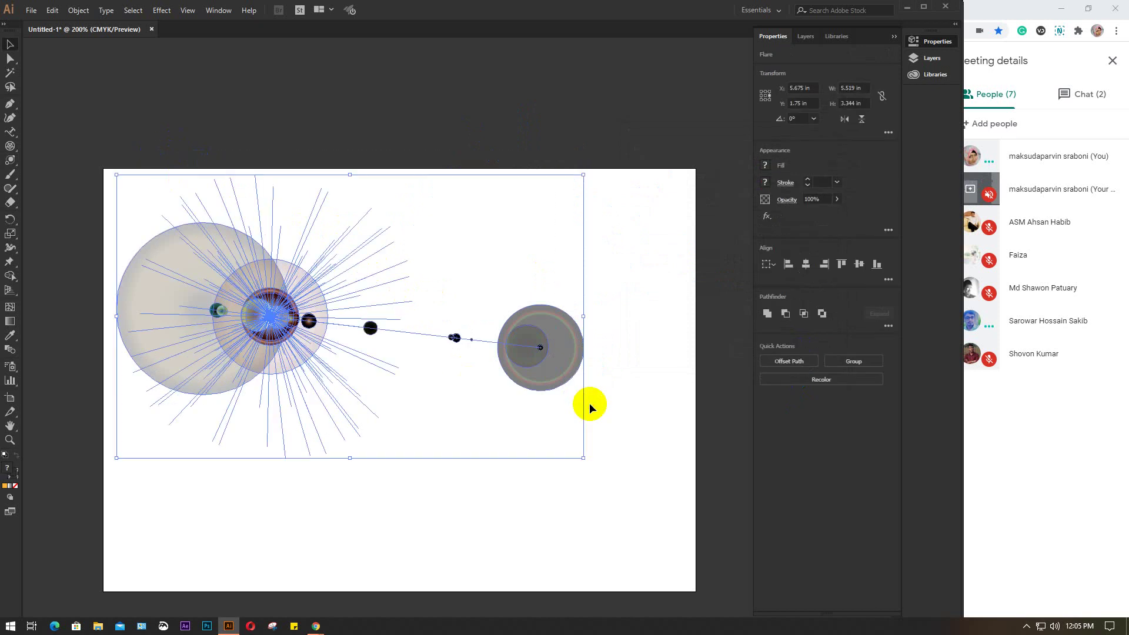
{"action": "key", "text": "Delete"}
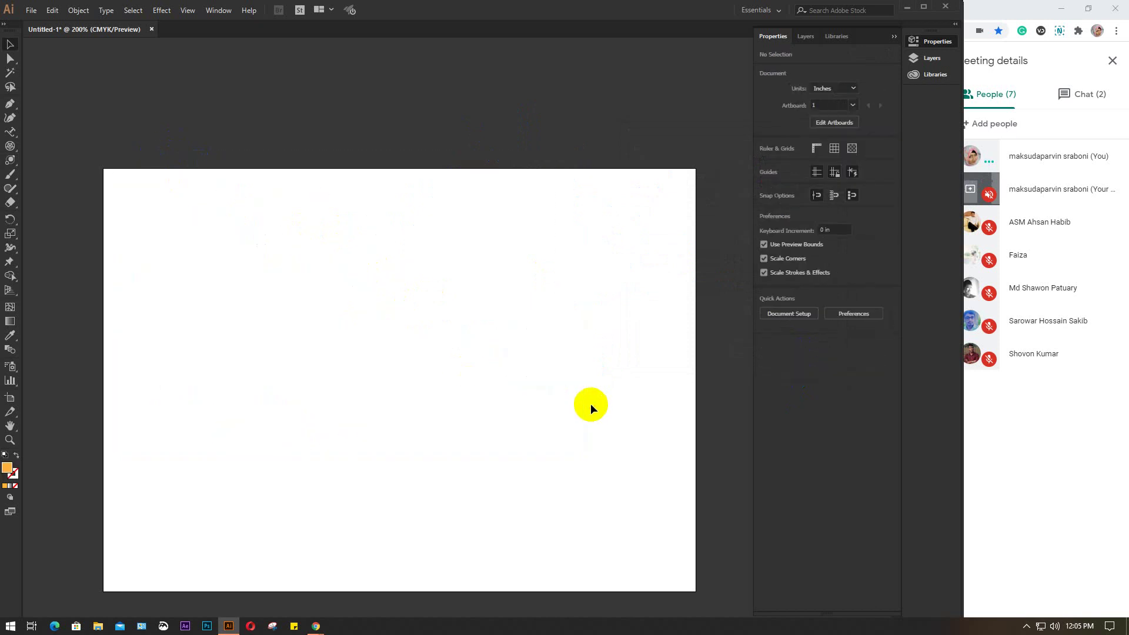
Try out the Paintbrush and Blob Brush tools, finishing with the Paintbrush tool active.
{"action": "left_click_drag", "start_coordinate": [506, 484], "coordinate": [482, 433]}
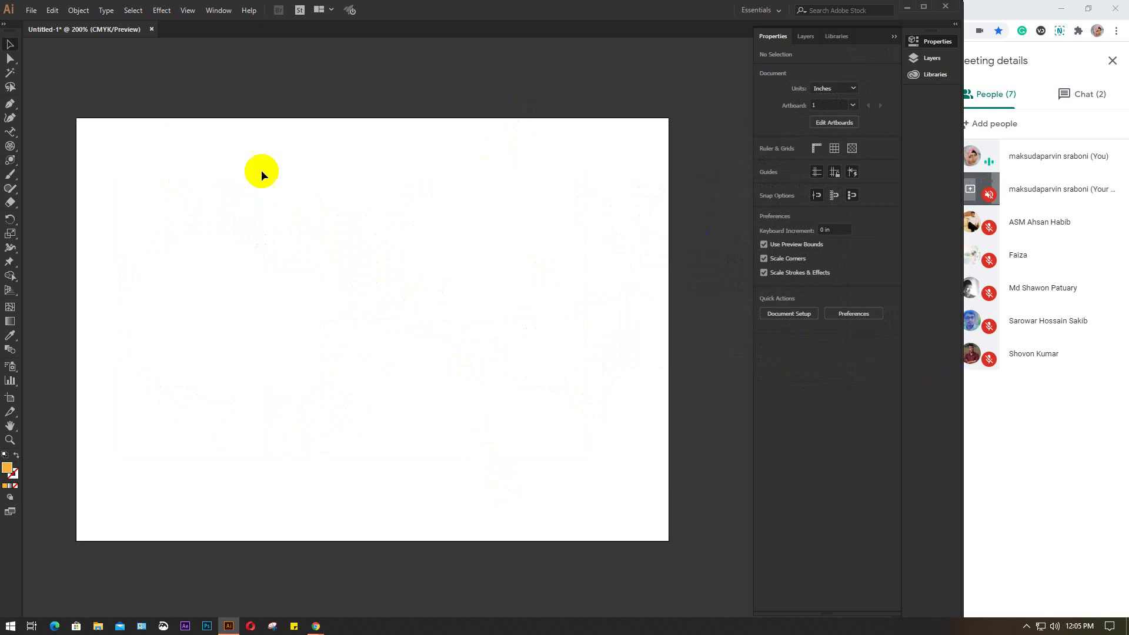
{"action": "left_click", "coordinate": [11, 174]}
{"action": "left_click_drag", "start_coordinate": [11, 174], "coordinate": [96, 186]}
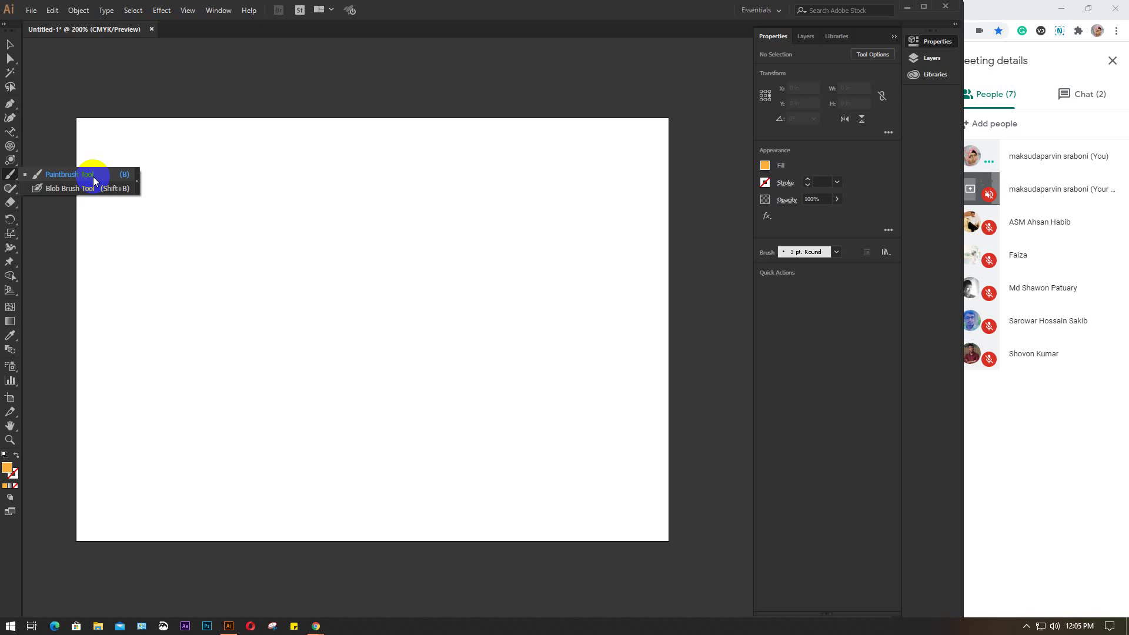
{"action": "mouse_move", "coordinate": [93, 176]}
{"action": "left_mouse_down"}
{"action": "mouse_move", "coordinate": [75, 188]}
{"action": "mouse_move", "coordinate": [85, 179]}
{"action": "left_mouse_up"}
{"action": "left_click", "coordinate": [77, 175]}
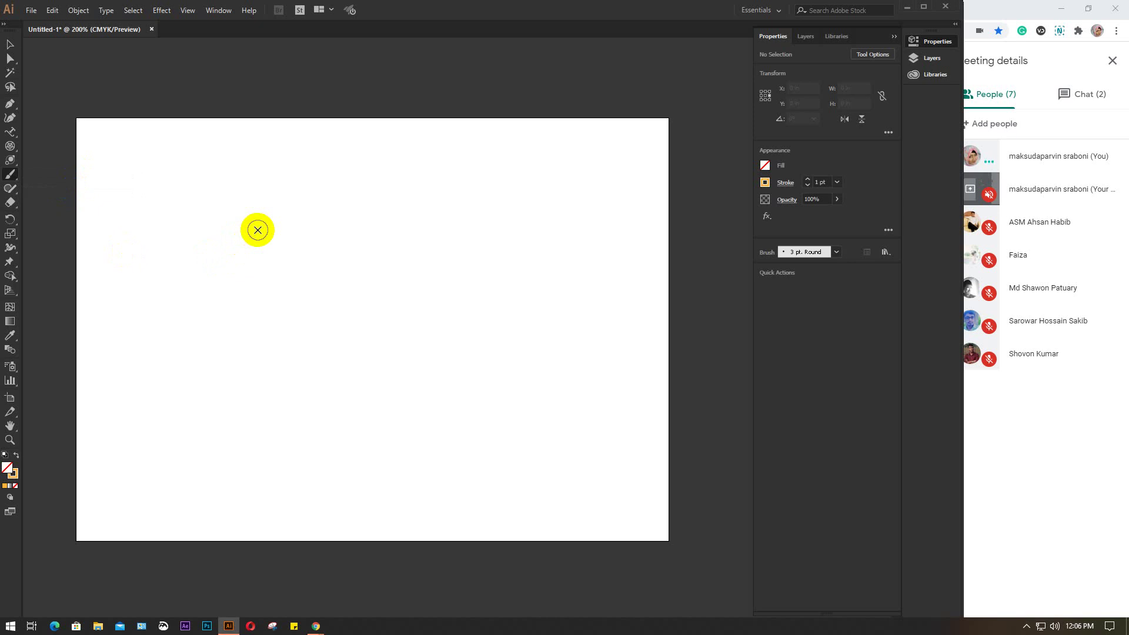
{"action": "left_click", "coordinate": [15, 175]}
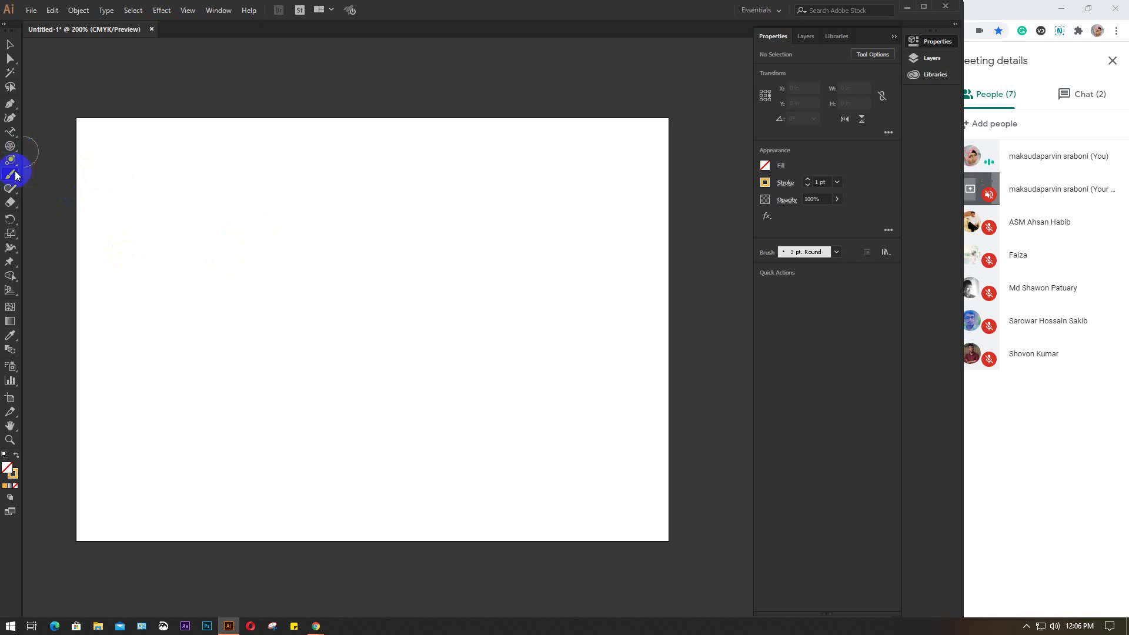
{"action": "left_click", "coordinate": [67, 191]}
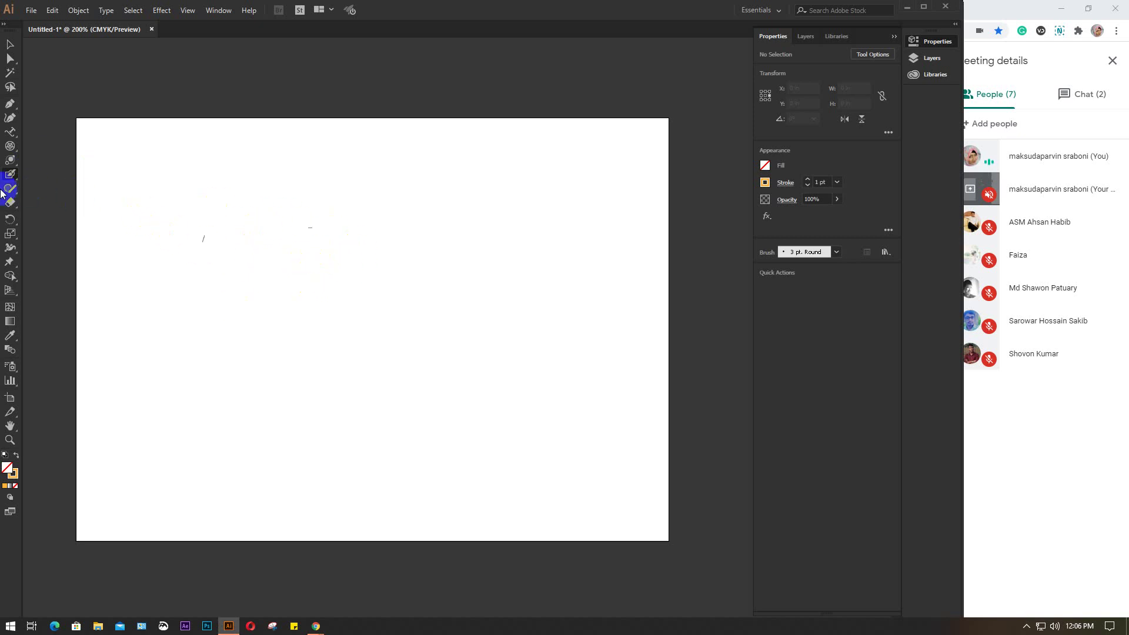
{"action": "left_click_drag", "start_coordinate": [9, 176], "coordinate": [68, 177]}
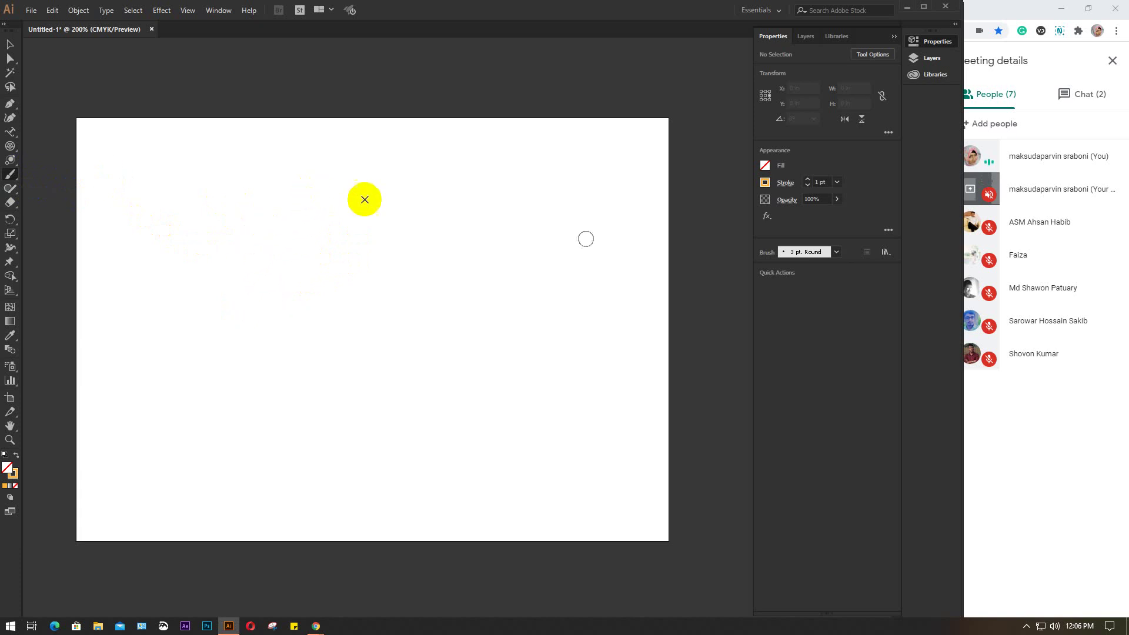
Set the stroke color to black and paint a curved hair outline in the left half of the artboard with the Paintbrush.
{"action": "left_click", "coordinate": [765, 183]}
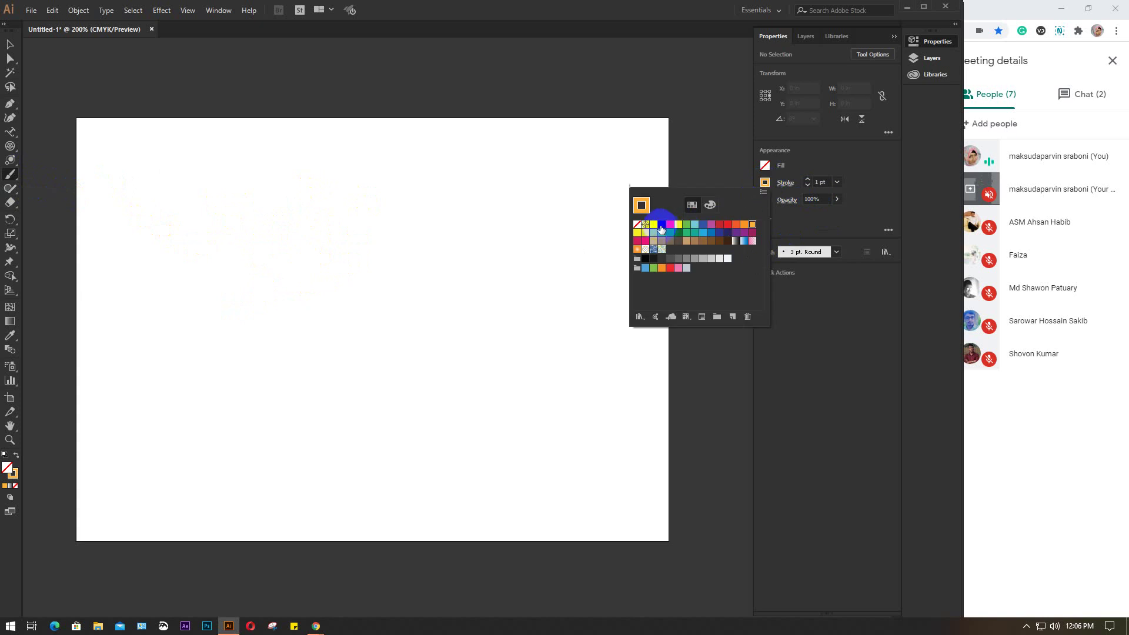
{"action": "left_click", "coordinate": [661, 224]}
{"action": "left_click", "coordinate": [283, 182]}
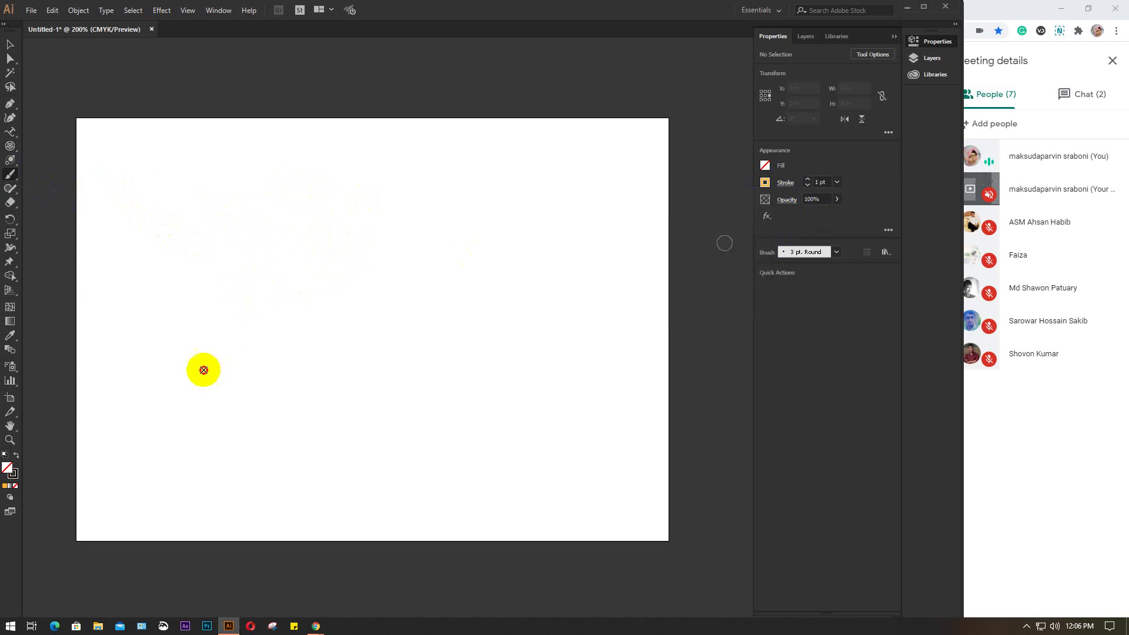
{"action": "mouse_move", "coordinate": [214, 449]}
{"action": "left_mouse_down"}
{"action": "mouse_move", "coordinate": [227, 380]}
{"action": "mouse_move", "coordinate": [198, 298]}
{"action": "mouse_move", "coordinate": [332, 189]}
{"action": "mouse_move", "coordinate": [405, 233]}
{"action": "mouse_move", "coordinate": [404, 259]}
{"action": "left_mouse_up"}
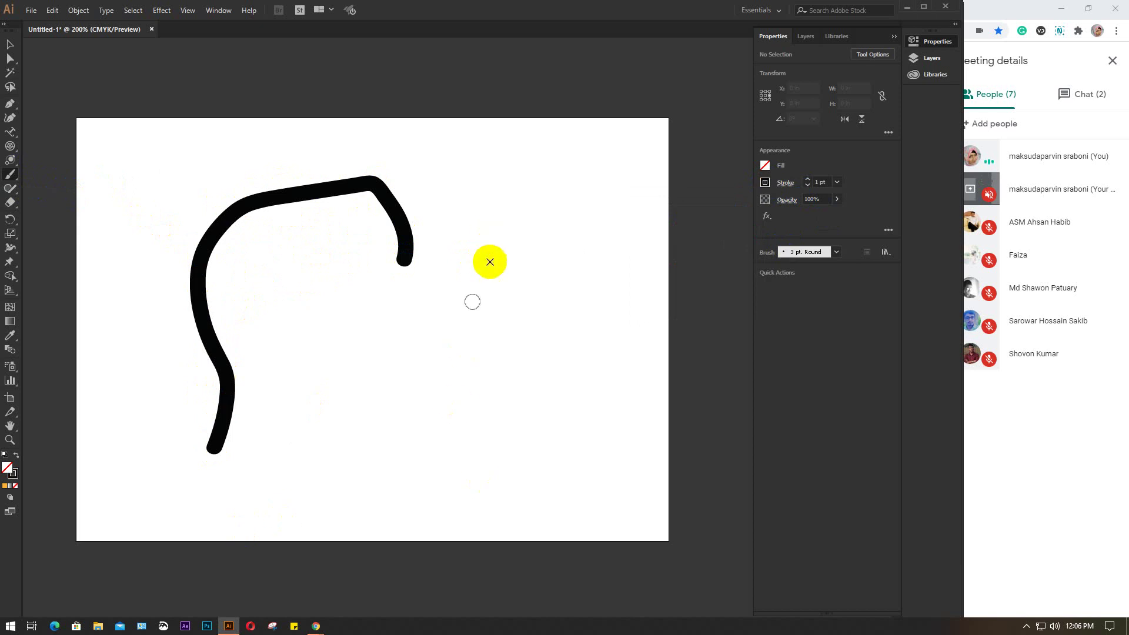
Paint two eyebrows to the right of the hair outline and an almond-shaped eye with a filled pupil below the lower eyebrow.
{"action": "left_click_drag", "start_coordinate": [469, 269], "coordinate": [526, 244]}
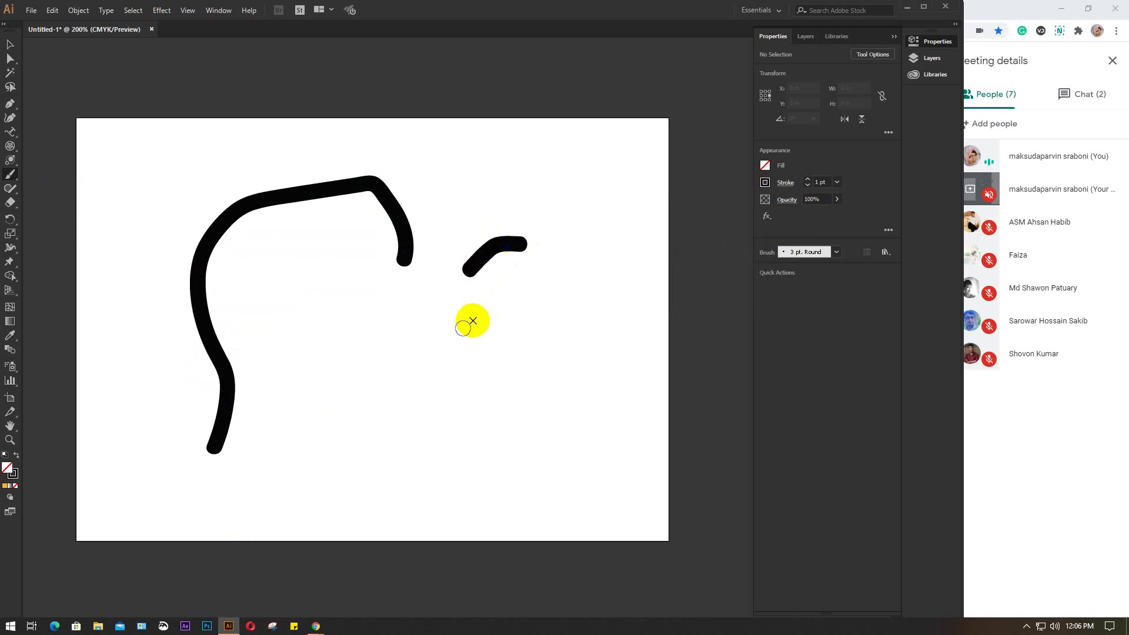
{"action": "mouse_move", "coordinate": [416, 314]}
{"action": "left_mouse_down"}
{"action": "mouse_move", "coordinate": [376, 329]}
{"action": "mouse_move", "coordinate": [336, 369]}
{"action": "left_mouse_up"}
{"action": "left_click_drag", "start_coordinate": [466, 356], "coordinate": [373, 399]}
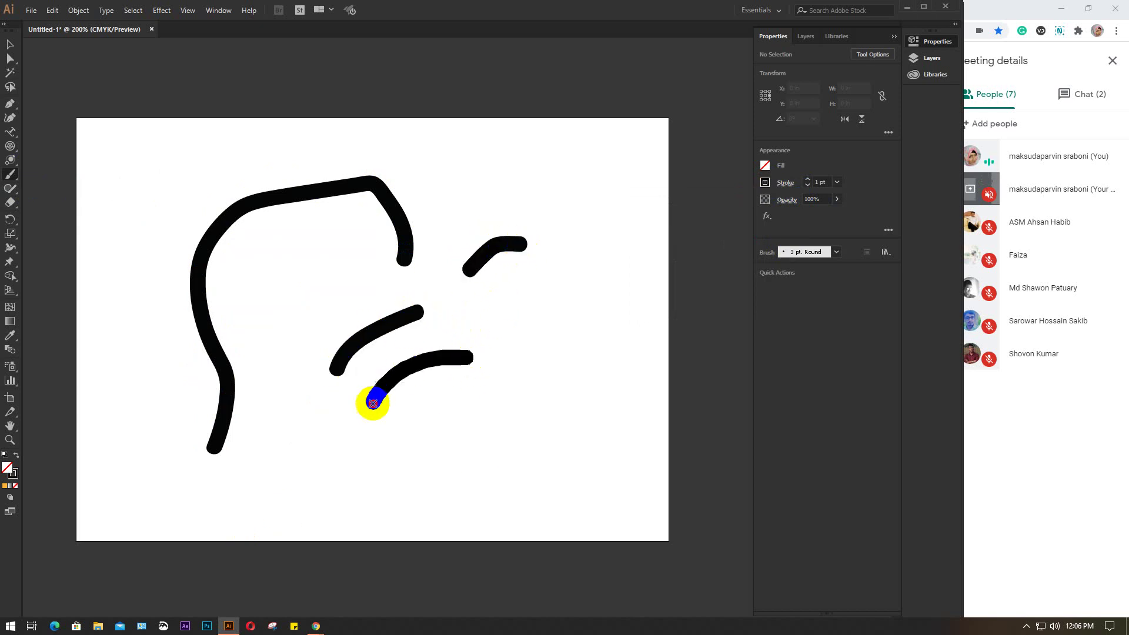
{"action": "mouse_move", "coordinate": [468, 358]}
{"action": "left_mouse_down"}
{"action": "mouse_move", "coordinate": [438, 392]}
{"action": "mouse_move", "coordinate": [359, 404]}
{"action": "left_mouse_up"}
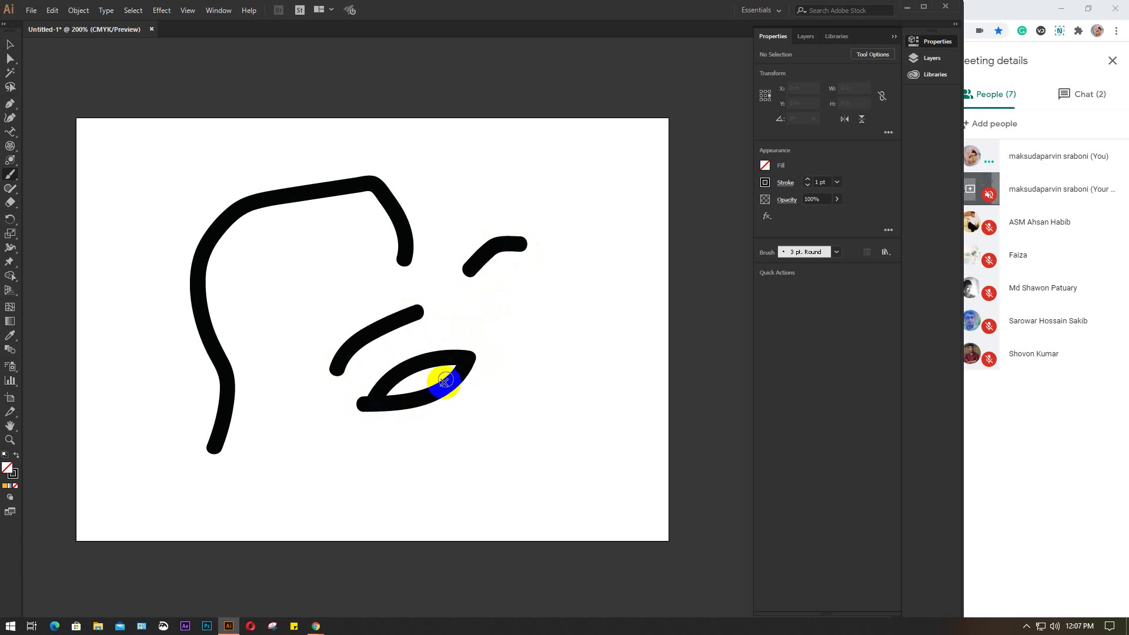
{"action": "mouse_move", "coordinate": [440, 378]}
{"action": "left_mouse_down"}
{"action": "mouse_move", "coordinate": [418, 368]}
{"action": "mouse_move", "coordinate": [434, 388]}
{"action": "mouse_move", "coordinate": [423, 373]}
{"action": "mouse_move", "coordinate": [438, 369]}
{"action": "left_mouse_up"}
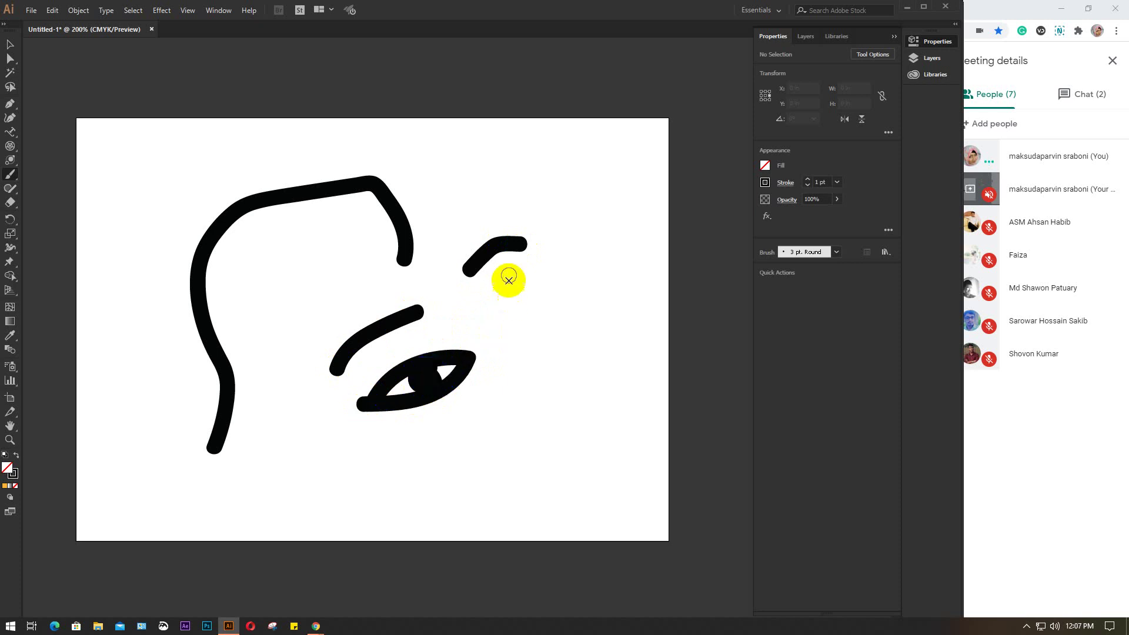
Paint a smaller slanted eye beside the upper eyebrow, a curved nose below it, and closed lips at the lower right of the face.
{"action": "mouse_move", "coordinate": [513, 301]}
{"action": "left_mouse_down"}
{"action": "mouse_move", "coordinate": [555, 260]}
{"action": "mouse_move", "coordinate": [519, 308]}
{"action": "mouse_move", "coordinate": [521, 325]}
{"action": "mouse_move", "coordinate": [517, 307]}
{"action": "mouse_move", "coordinate": [549, 282]}
{"action": "mouse_move", "coordinate": [537, 279]}
{"action": "left_mouse_up"}
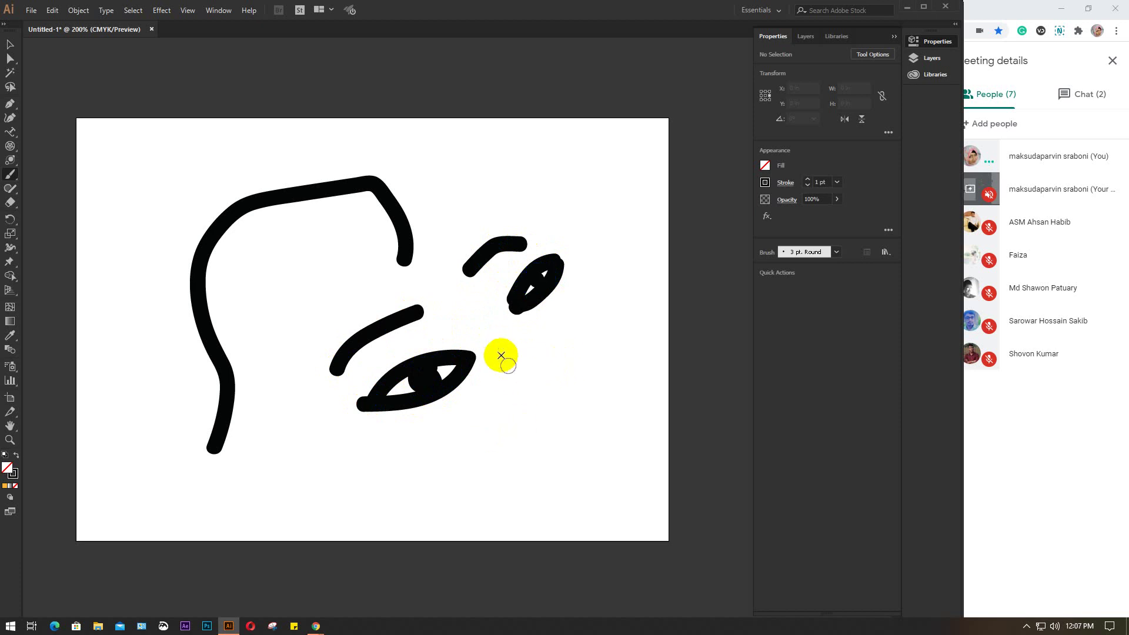
{"action": "mouse_move", "coordinate": [507, 375]}
{"action": "left_mouse_down"}
{"action": "mouse_move", "coordinate": [531, 412]}
{"action": "mouse_move", "coordinate": [563, 376]}
{"action": "left_mouse_up"}
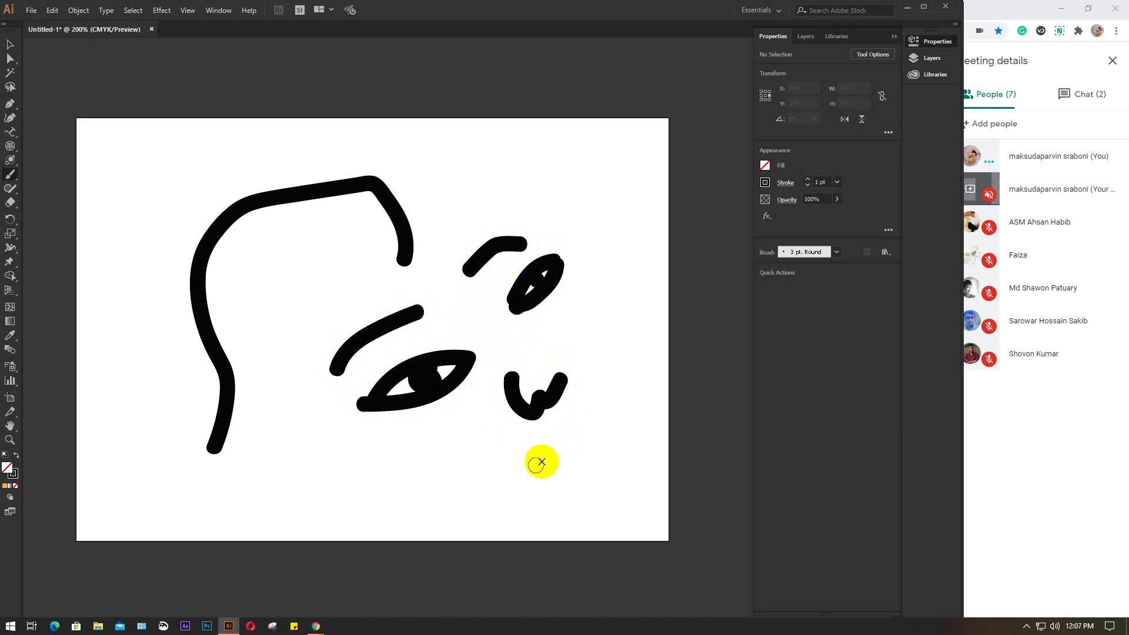
{"action": "mouse_move", "coordinate": [539, 459]}
{"action": "left_mouse_down"}
{"action": "mouse_move", "coordinate": [619, 397]}
{"action": "mouse_move", "coordinate": [611, 449]}
{"action": "mouse_move", "coordinate": [534, 467]}
{"action": "left_mouse_up"}
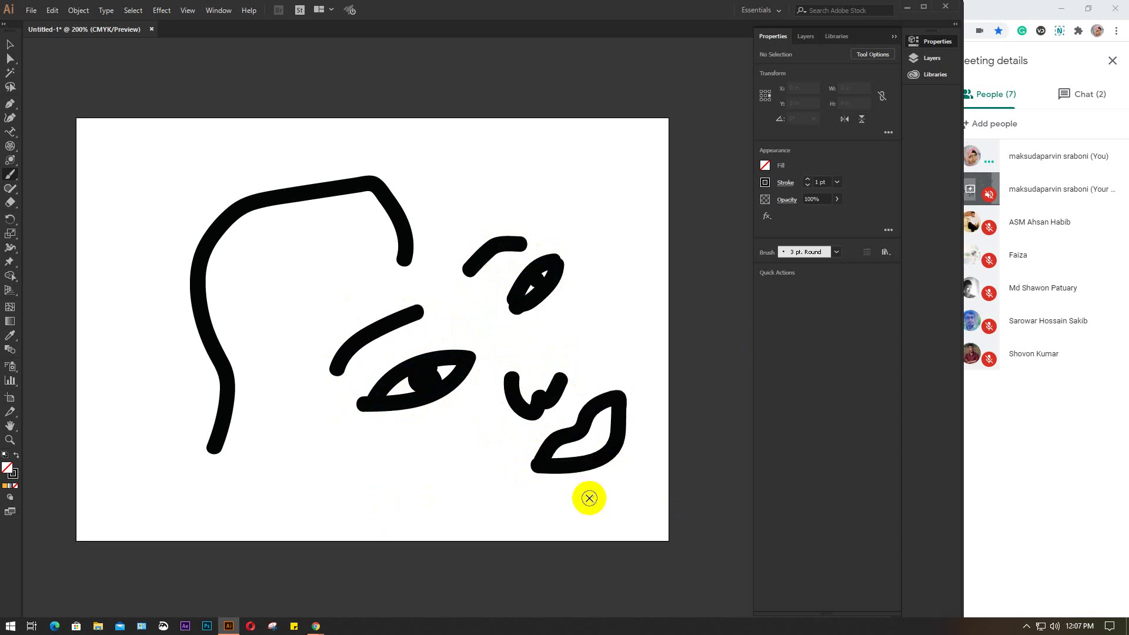
Paint long wavy hair strands around the face, including a large outer strand sweeping over the head and down past the artboard's lower edge.
{"action": "mouse_move", "coordinate": [276, 306]}
{"action": "left_mouse_down"}
{"action": "mouse_move", "coordinate": [300, 408]}
{"action": "mouse_move", "coordinate": [288, 506]}
{"action": "left_mouse_up"}
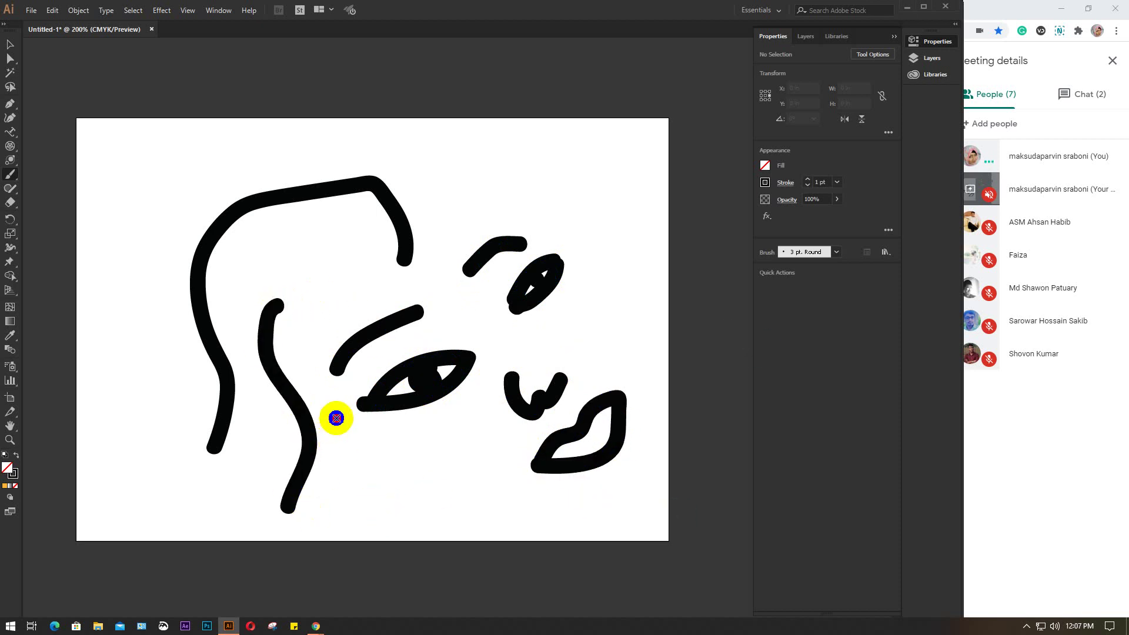
{"action": "mouse_move", "coordinate": [337, 418]}
{"action": "left_mouse_down"}
{"action": "mouse_move", "coordinate": [374, 486]}
{"action": "mouse_move", "coordinate": [375, 547]}
{"action": "left_mouse_up"}
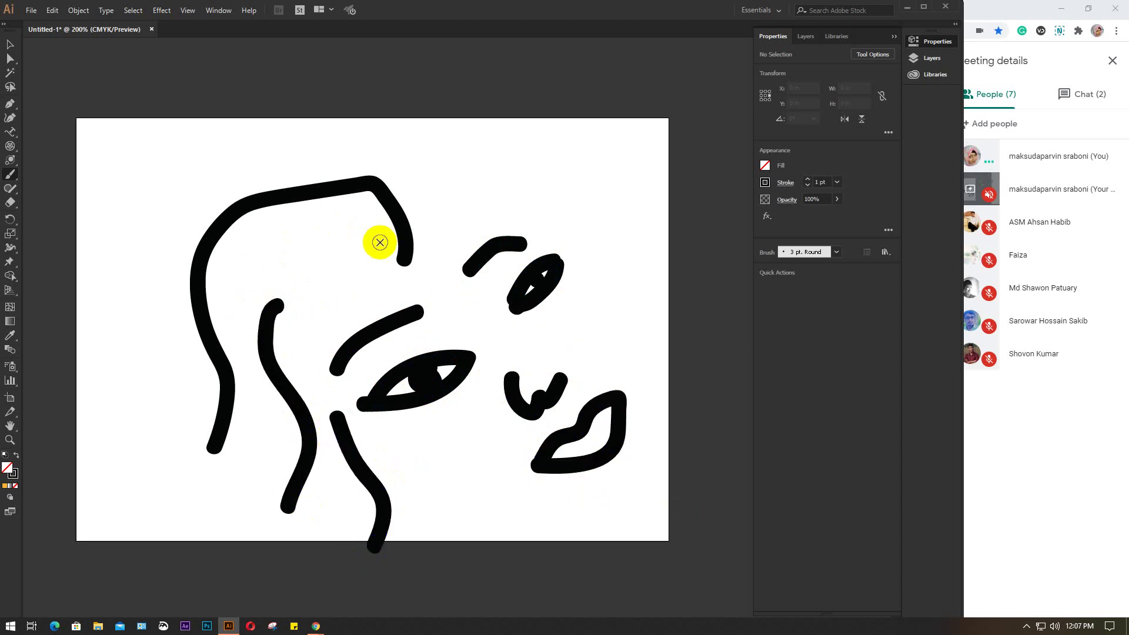
{"action": "mouse_move", "coordinate": [367, 244]}
{"action": "left_mouse_down"}
{"action": "mouse_move", "coordinate": [322, 214]}
{"action": "mouse_move", "coordinate": [268, 223]}
{"action": "mouse_move", "coordinate": [237, 272]}
{"action": "mouse_move", "coordinate": [252, 430]}
{"action": "mouse_move", "coordinate": [223, 538]}
{"action": "left_mouse_up"}
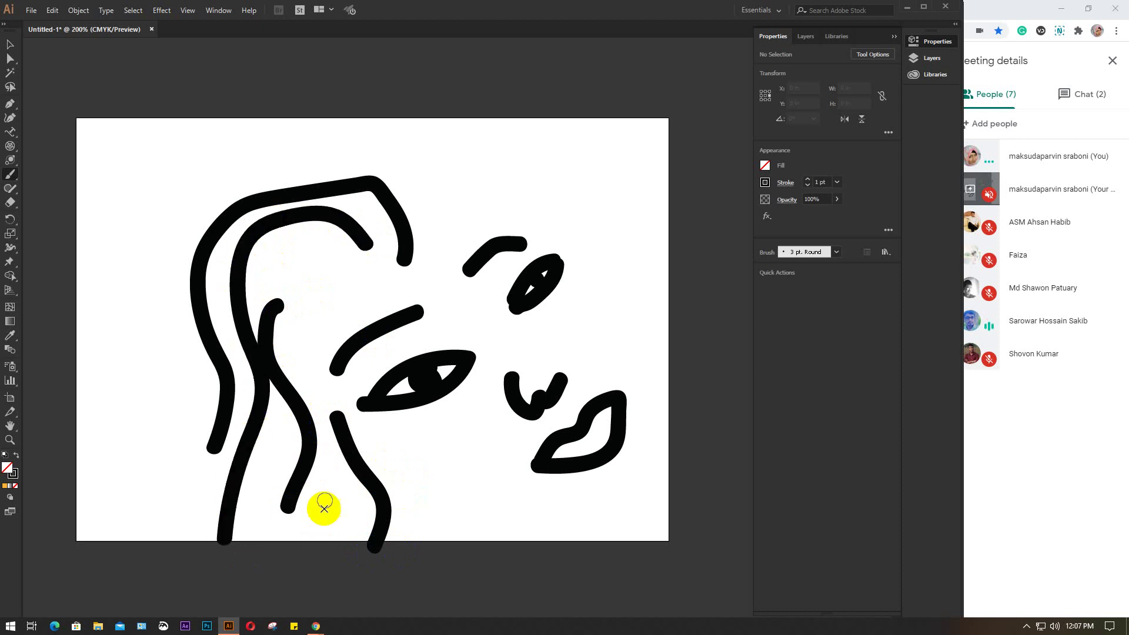
{"action": "left_click_drag", "start_coordinate": [287, 436], "coordinate": [262, 575]}
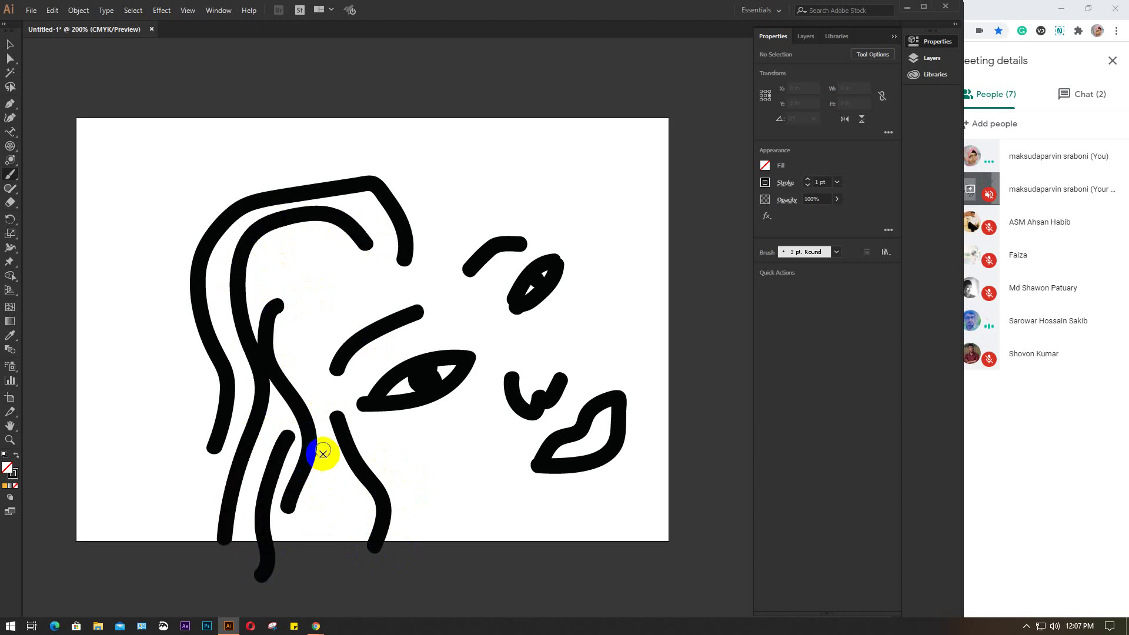
{"action": "mouse_move", "coordinate": [322, 423]}
{"action": "left_mouse_down"}
{"action": "mouse_move", "coordinate": [336, 511]}
{"action": "mouse_move", "coordinate": [293, 581]}
{"action": "left_mouse_up"}
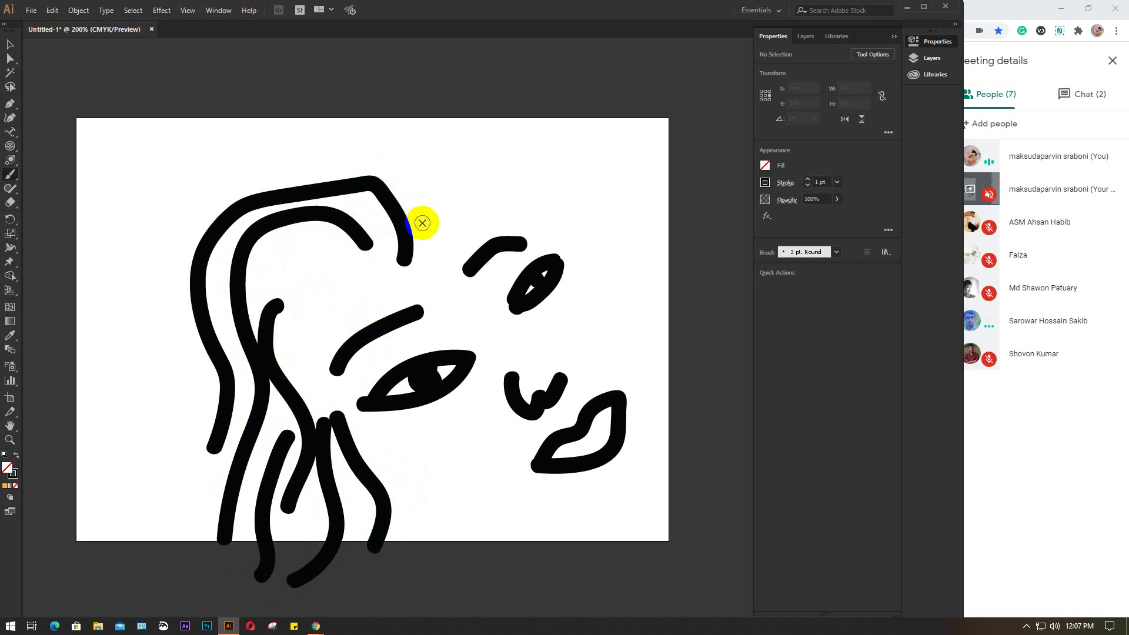
{"action": "mouse_move", "coordinate": [422, 223]}
{"action": "left_mouse_down"}
{"action": "mouse_move", "coordinate": [277, 144]}
{"action": "mouse_move", "coordinate": [121, 277]}
{"action": "mouse_move", "coordinate": [116, 582]}
{"action": "left_mouse_up"}
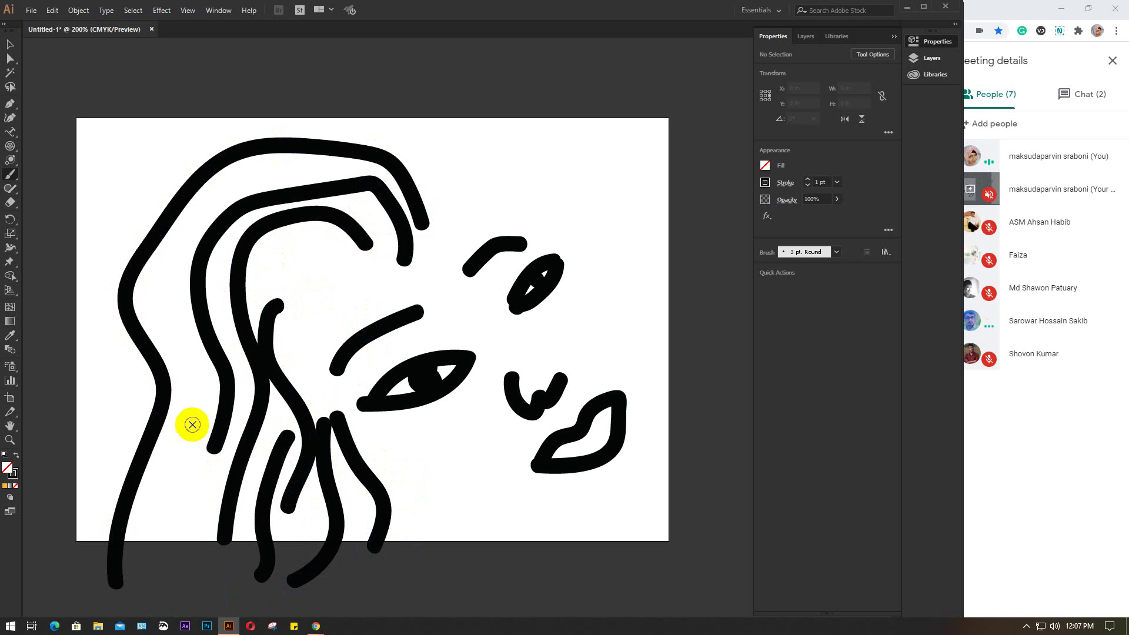
{"action": "left_click_drag", "start_coordinate": [193, 424], "coordinate": [118, 616]}
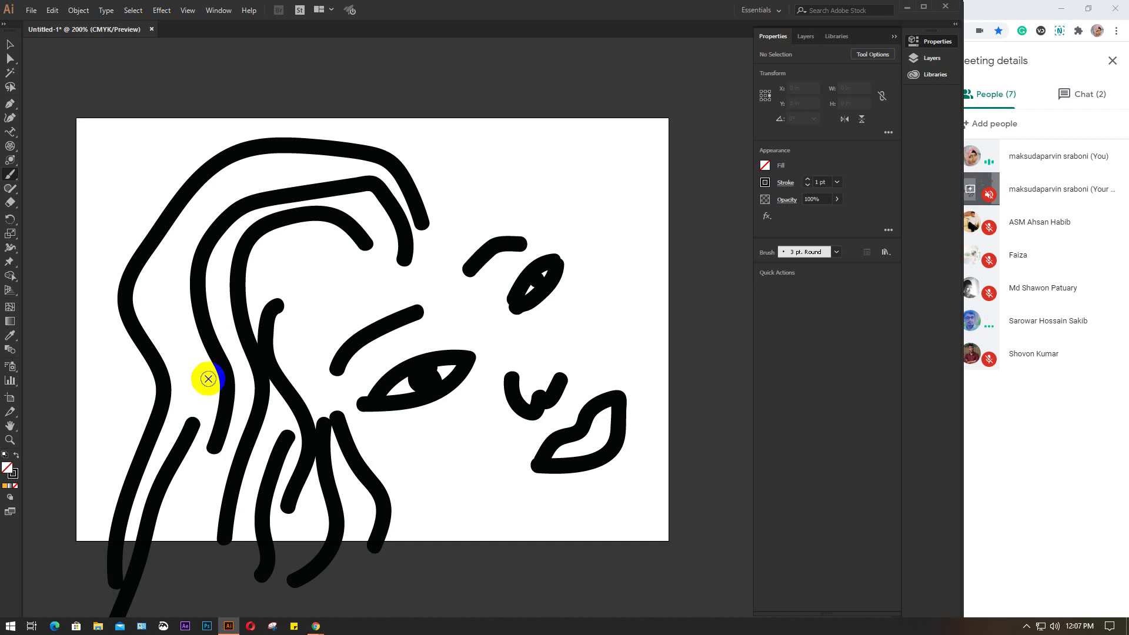
{"action": "left_click", "coordinate": [154, 435]}
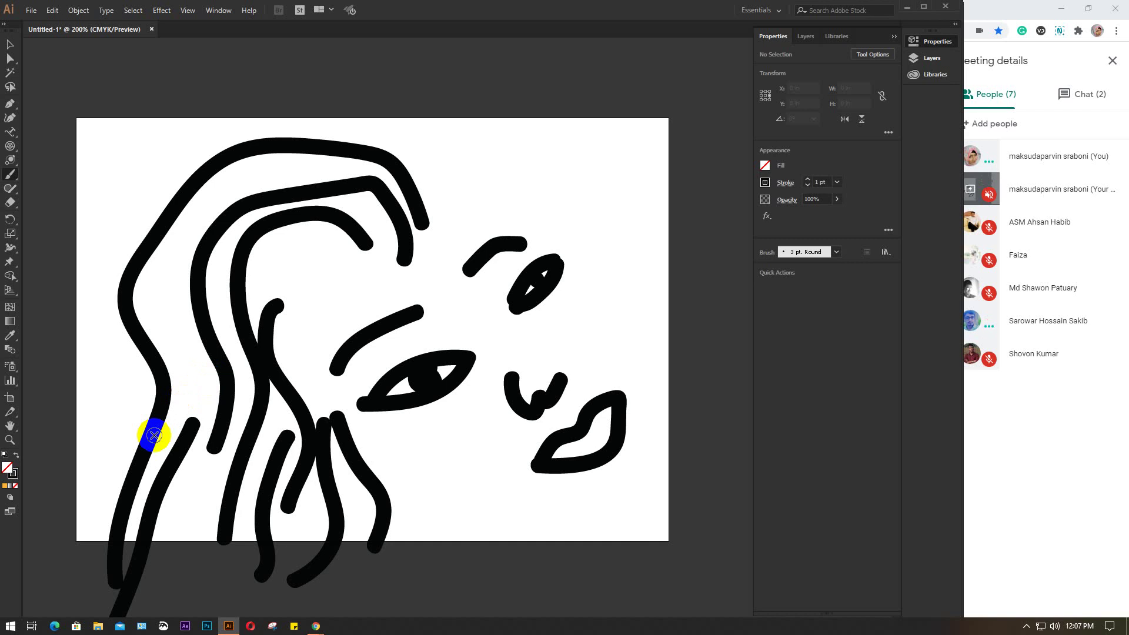
Switch to Chrome and run a Google image search for "drawing pen for illustrator" in a new tab.
{"action": "left_click", "coordinate": [993, 10]}
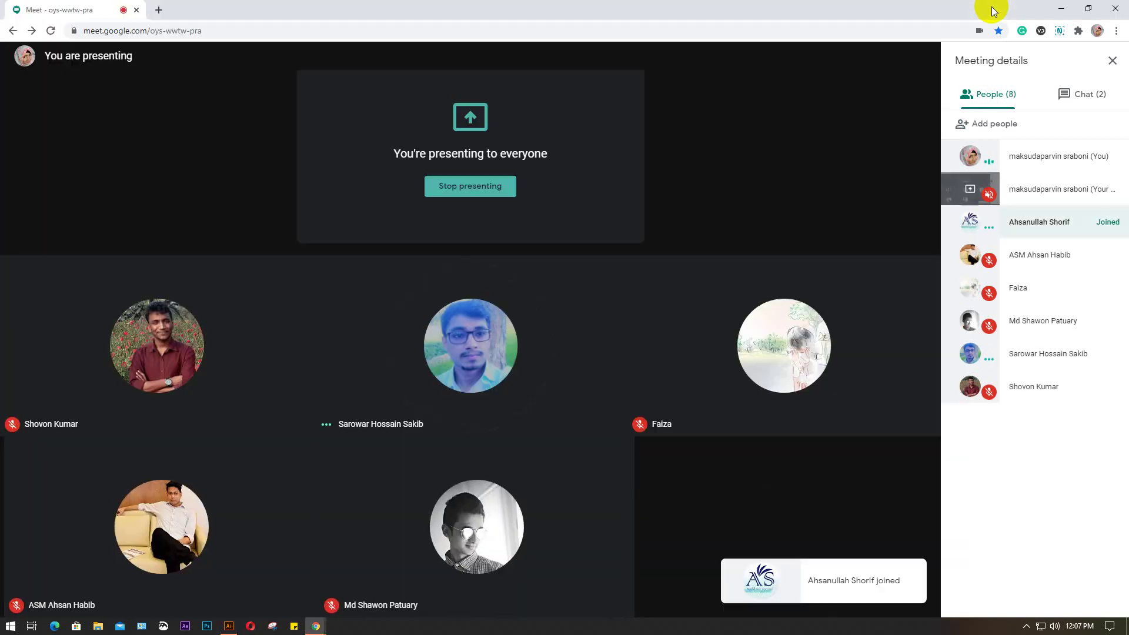
{"action": "left_click", "coordinate": [158, 10]}
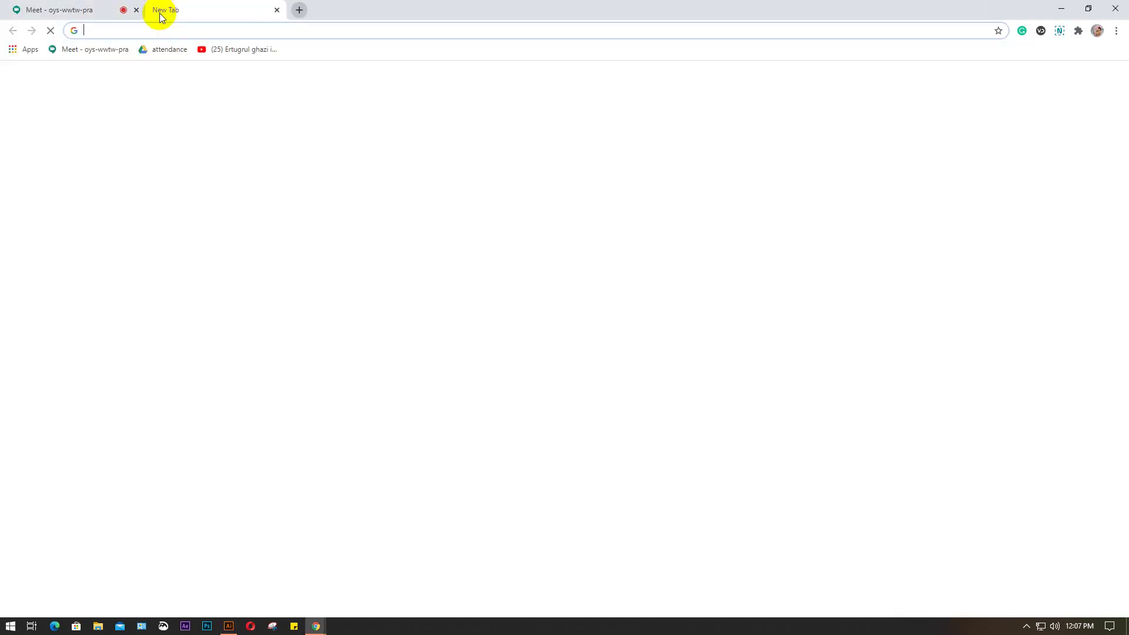
{"action": "type", "text": "d"}
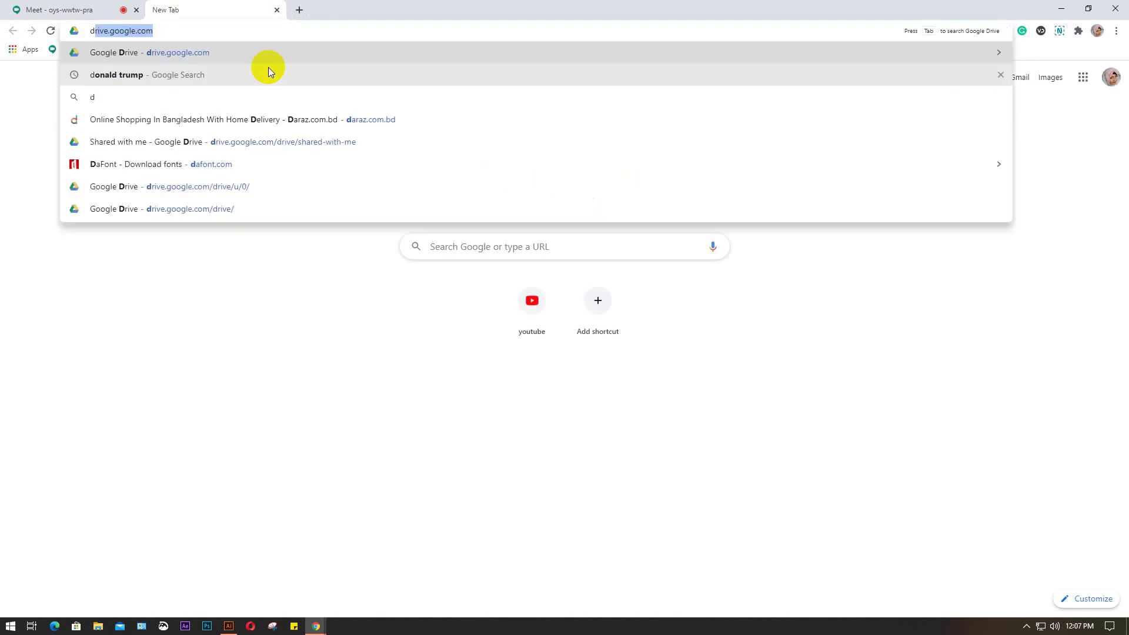
{"action": "type", "text": "r"}
{"action": "key", "text": "BackSpace"}
{"action": "key", "text": "BackSpace"}
{"action": "key", "text": "BackSpace"}
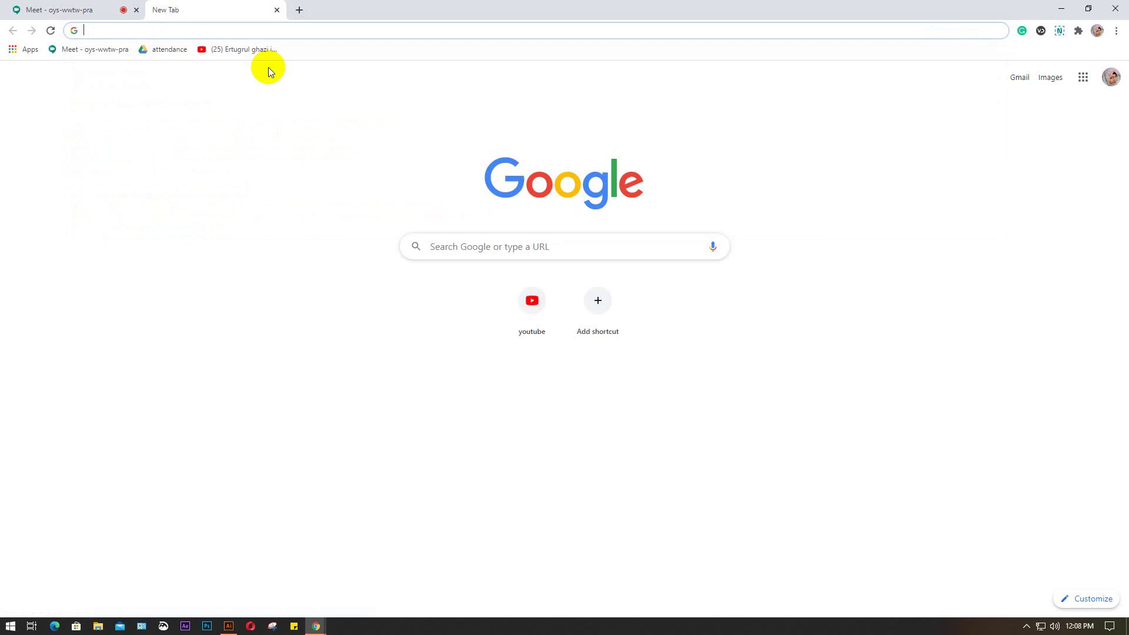
{"action": "type", "text": "d"}
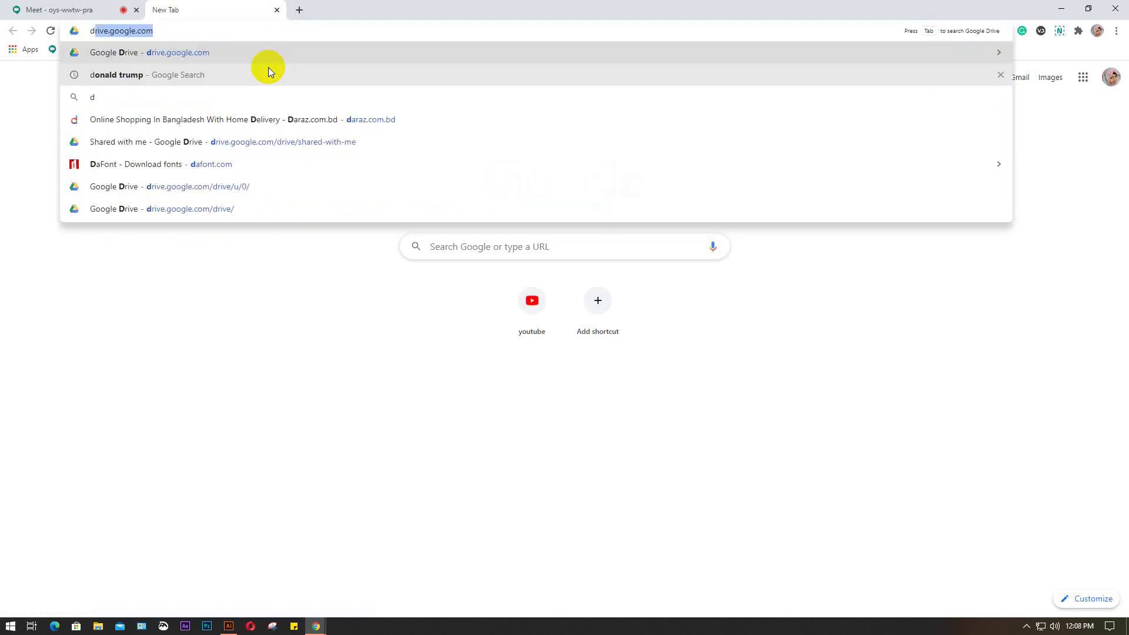
{"action": "type", "text": "rawing"}
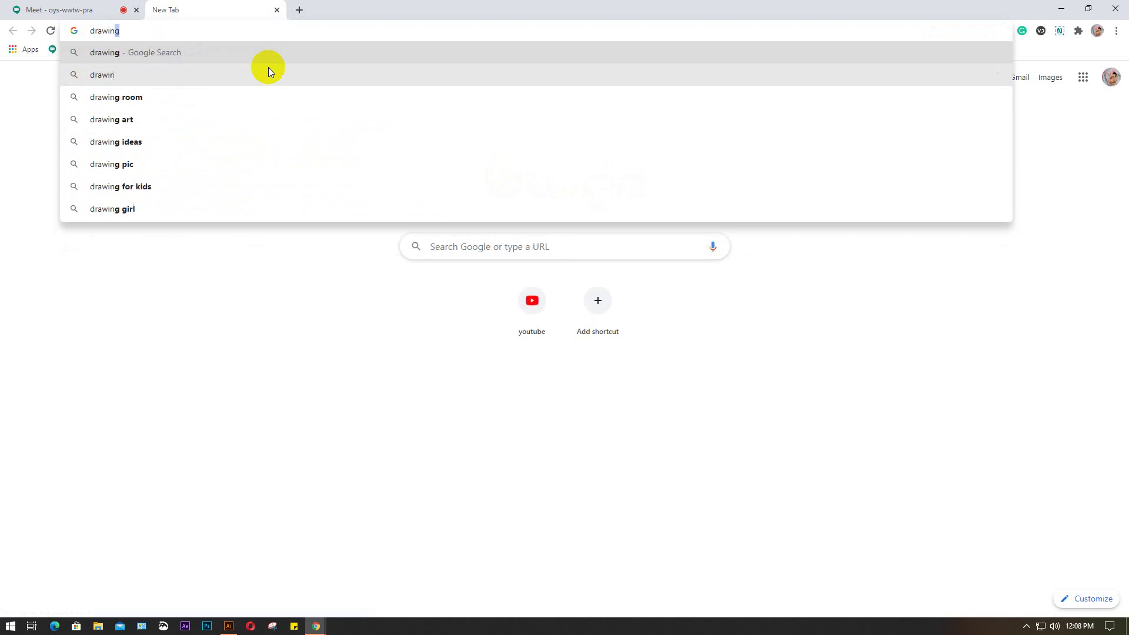
{"action": "type", "text": " pe"}
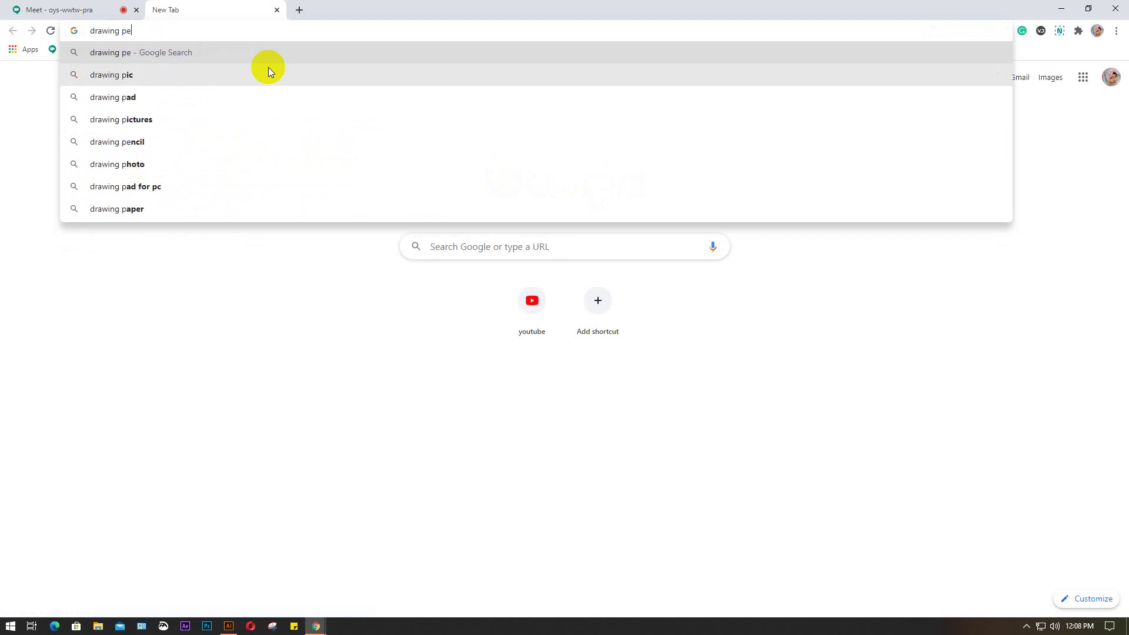
{"action": "type", "text": "n for i"}
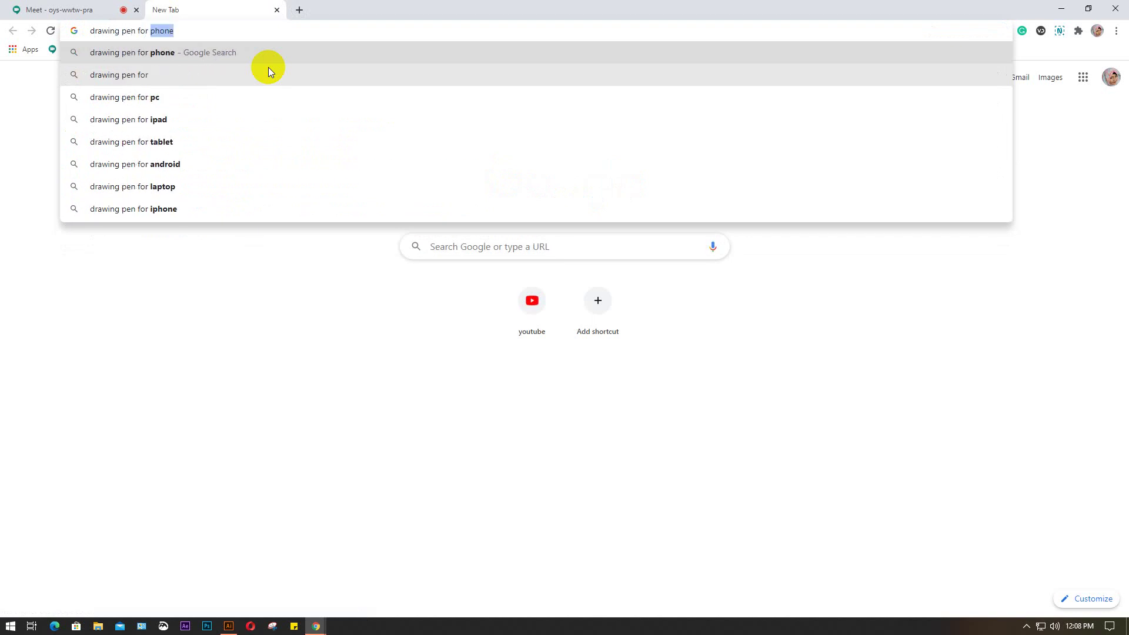
{"action": "type", "text": "ll"}
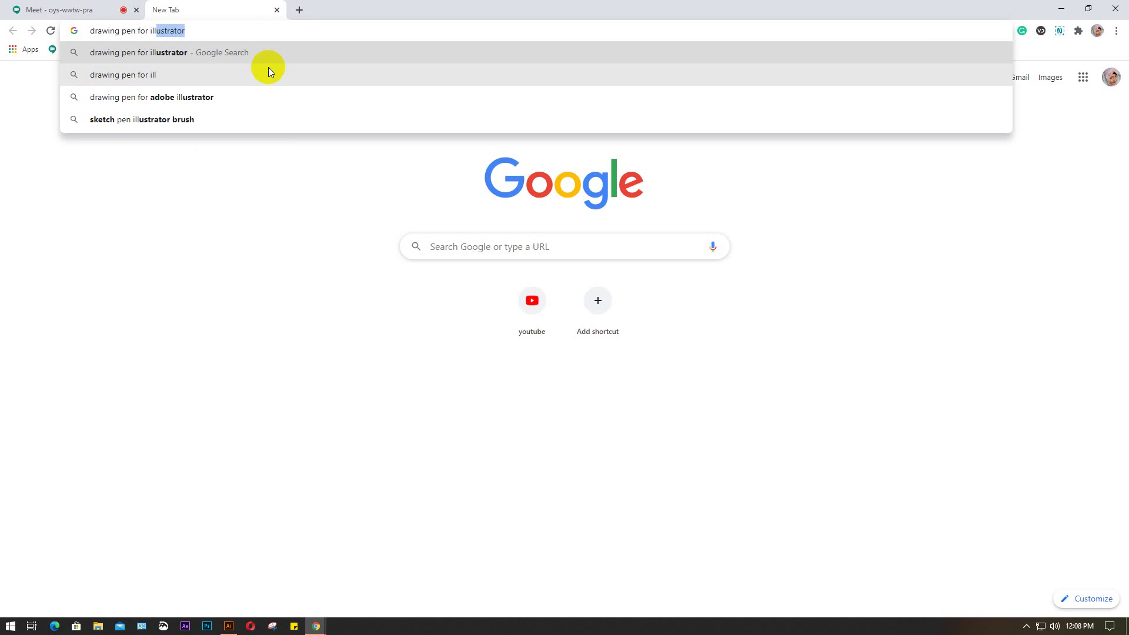
{"action": "key", "text": "Return"}
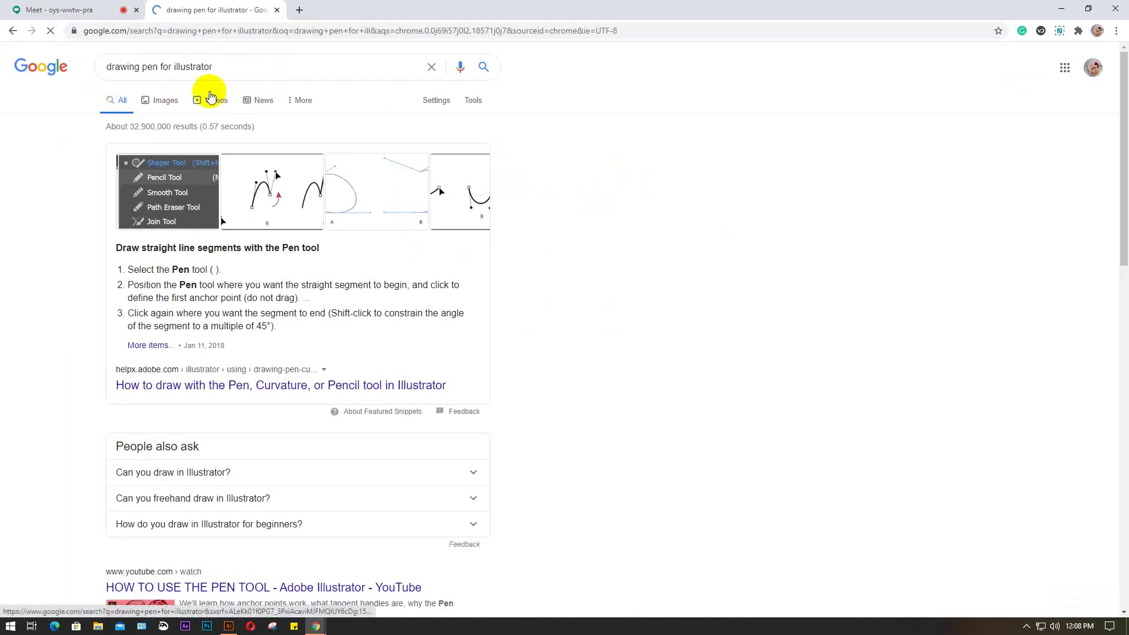
{"action": "left_click", "coordinate": [163, 100]}
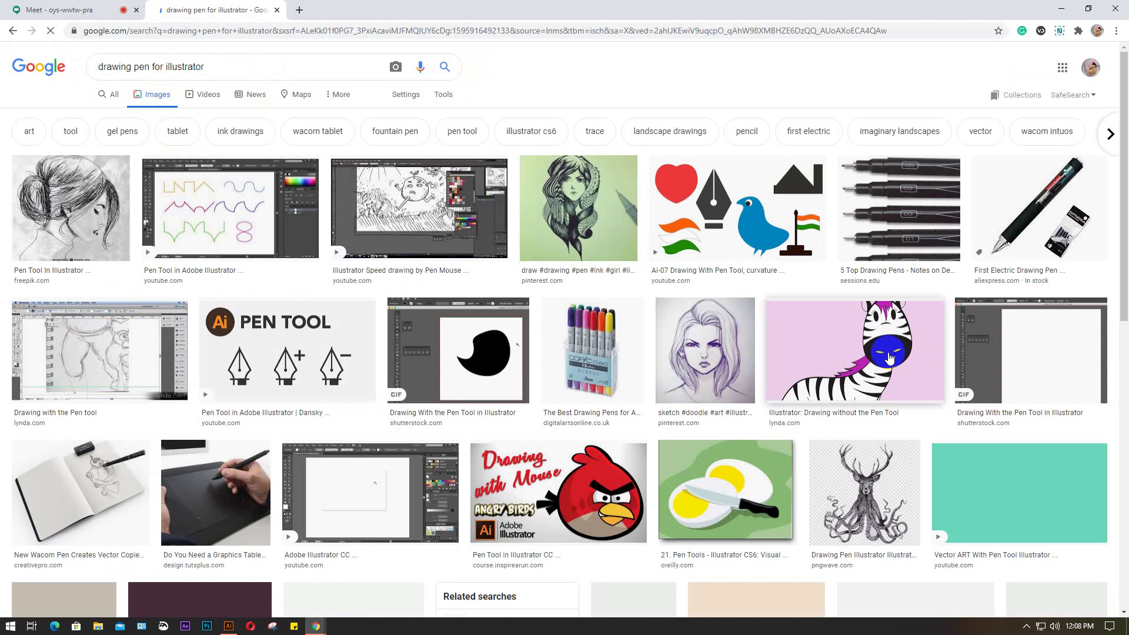
Preview the woman's face sketch, the graphics tablet article image, the Wacom Cintiq tablet and the Huion GT-185 drawing tablet.
{"action": "left_click", "coordinate": [695, 344]}
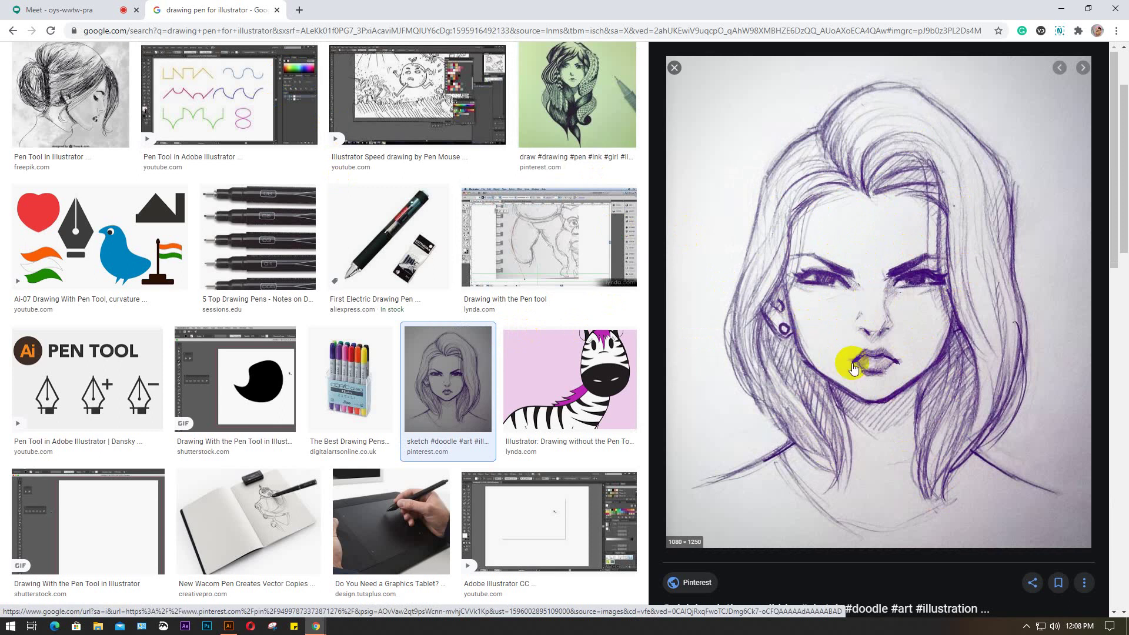
{"action": "left_click", "coordinate": [389, 517]}
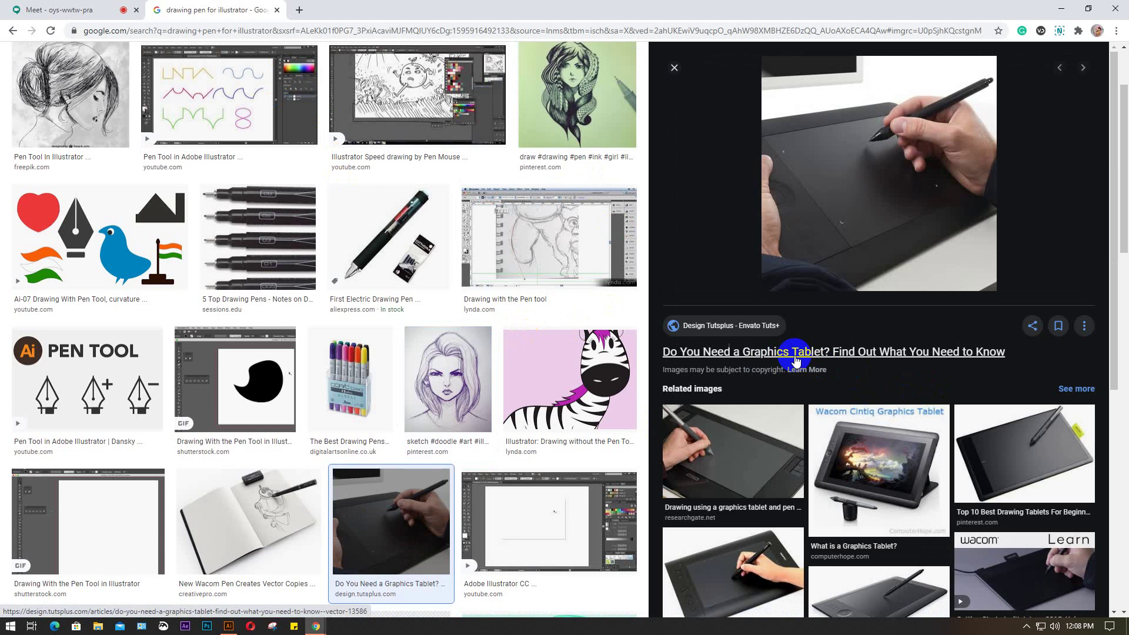
{"action": "left_click", "coordinate": [795, 355]}
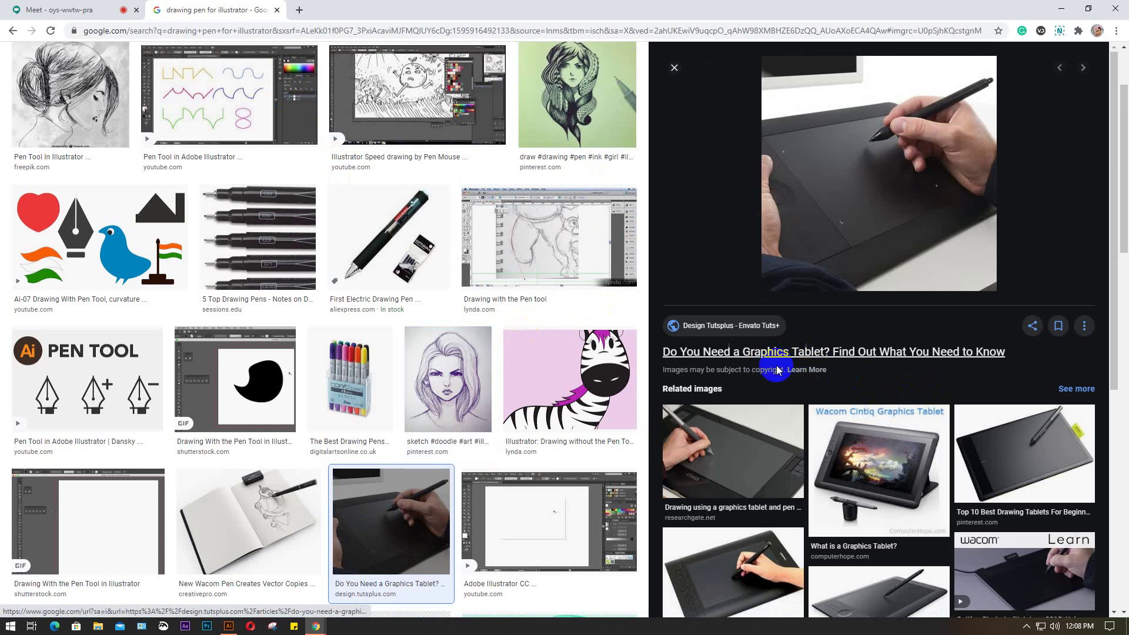
{"action": "left_click", "coordinate": [874, 464]}
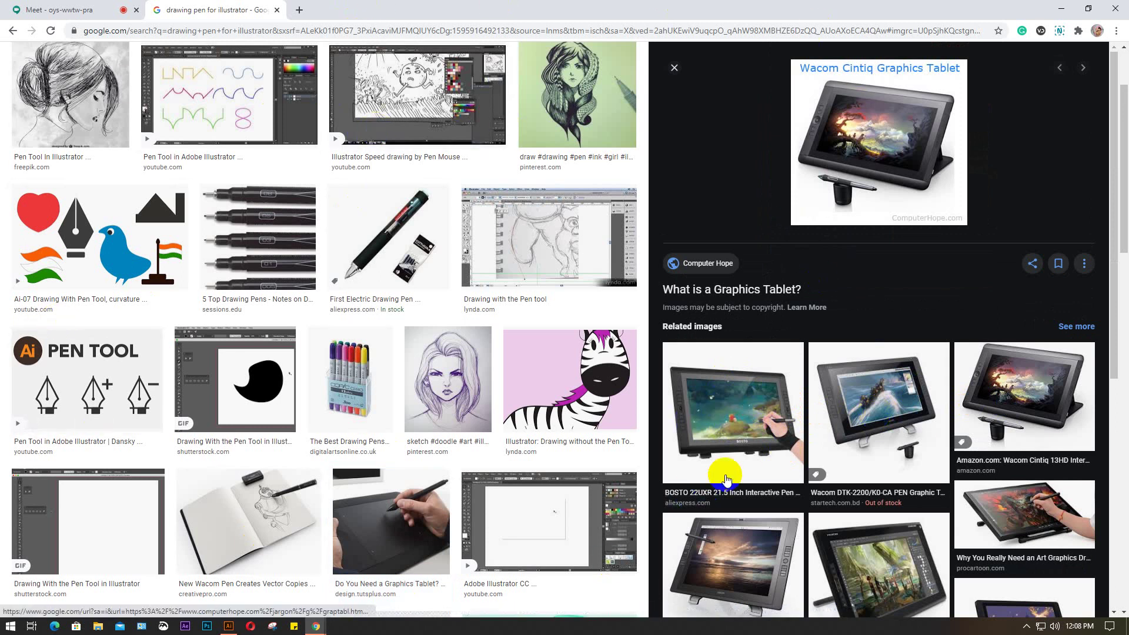
{"action": "scroll", "coordinate": [727, 479], "scroll_direction": "down", "scroll_amount": 1}
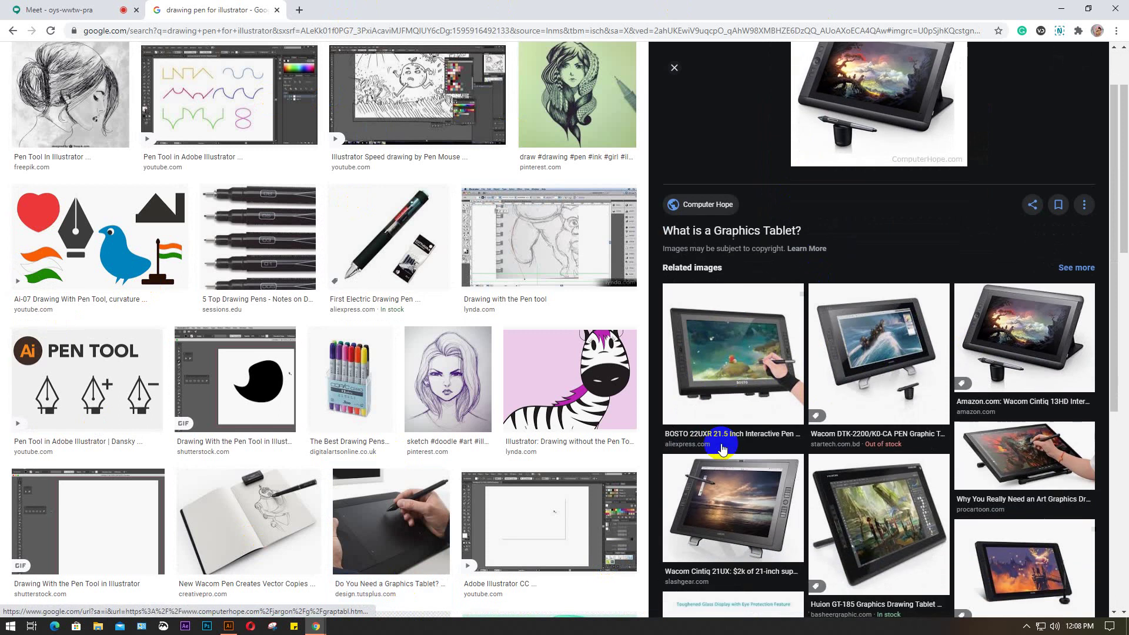
{"action": "left_click", "coordinate": [904, 517]}
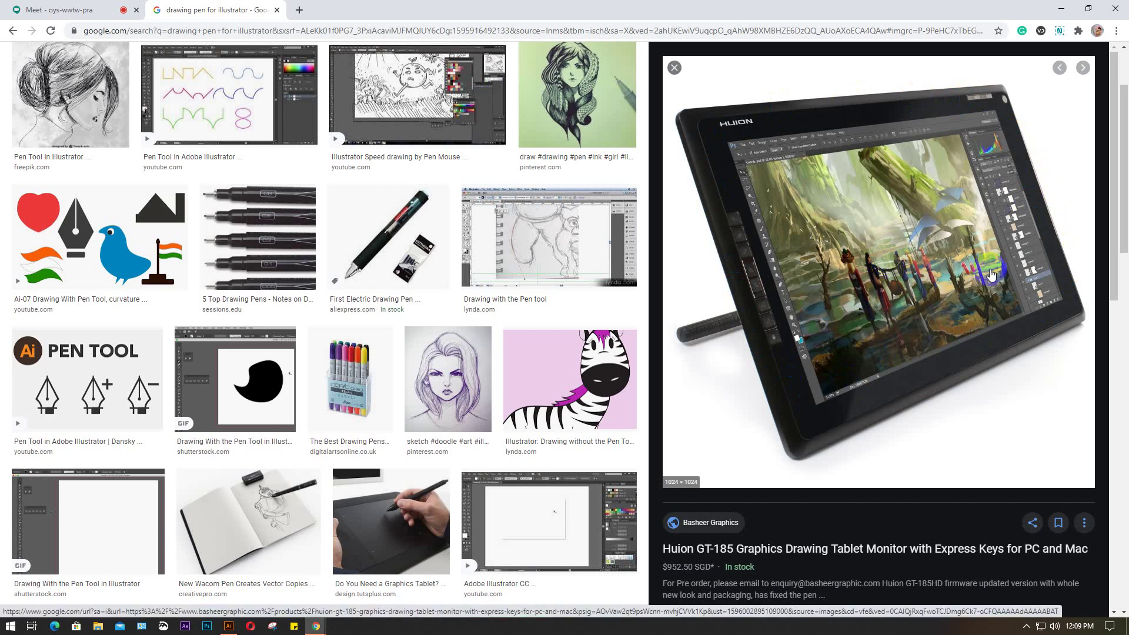
Preview the "Illustrator Speed drawing by Pen Mouse Genius" result and browse its related images.
{"action": "left_click", "coordinate": [374, 247]}
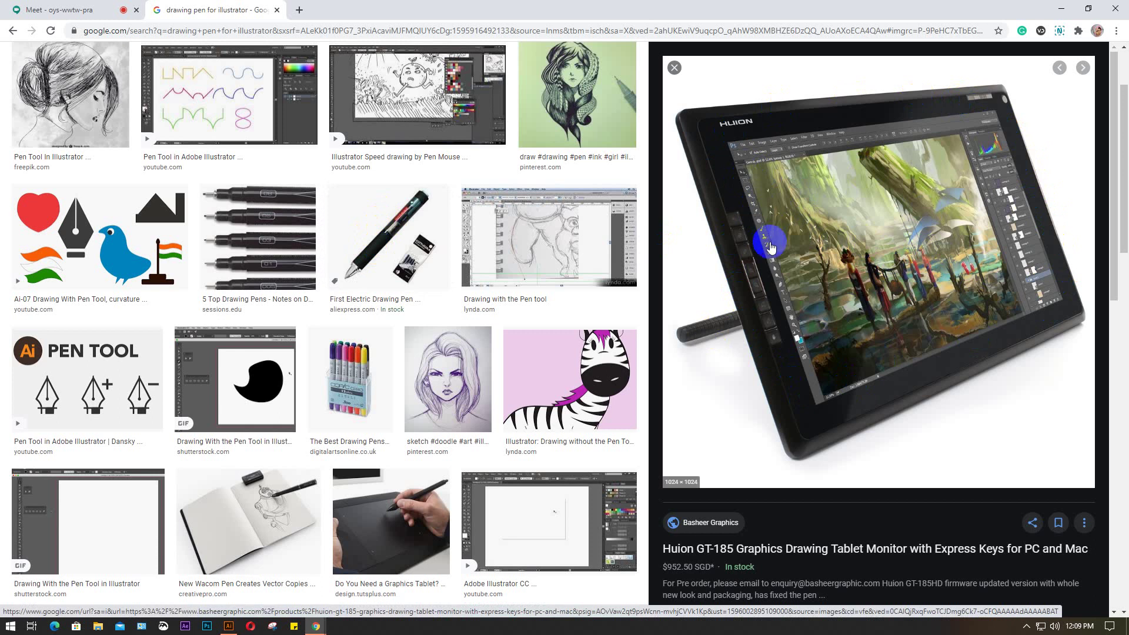
{"action": "left_click", "coordinate": [85, 130]}
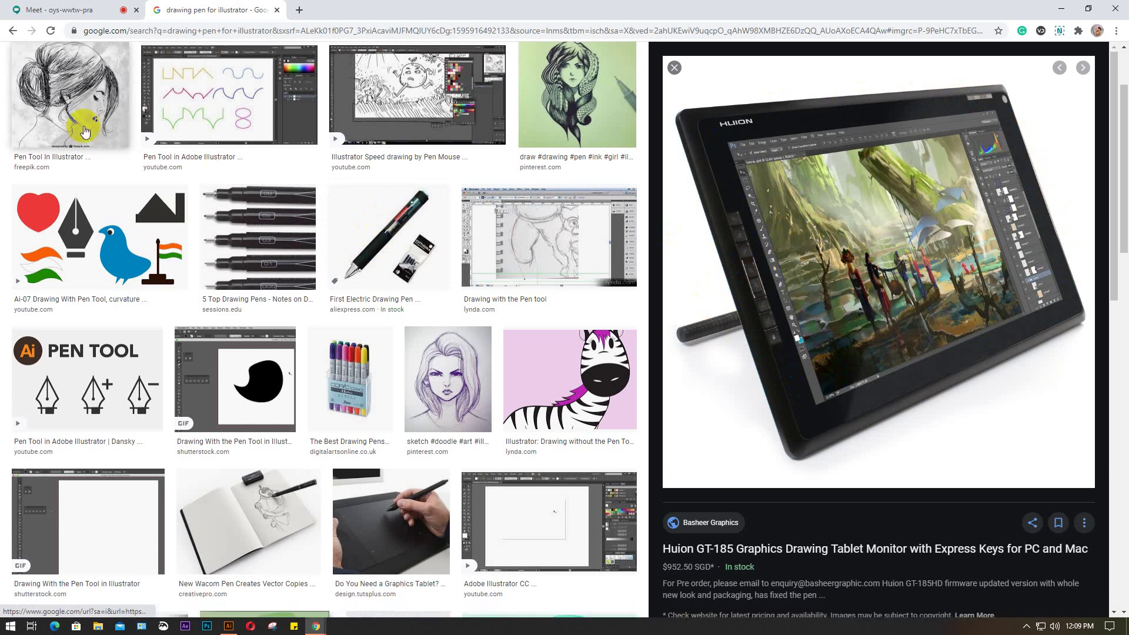
{"action": "left_click", "coordinate": [78, 103]}
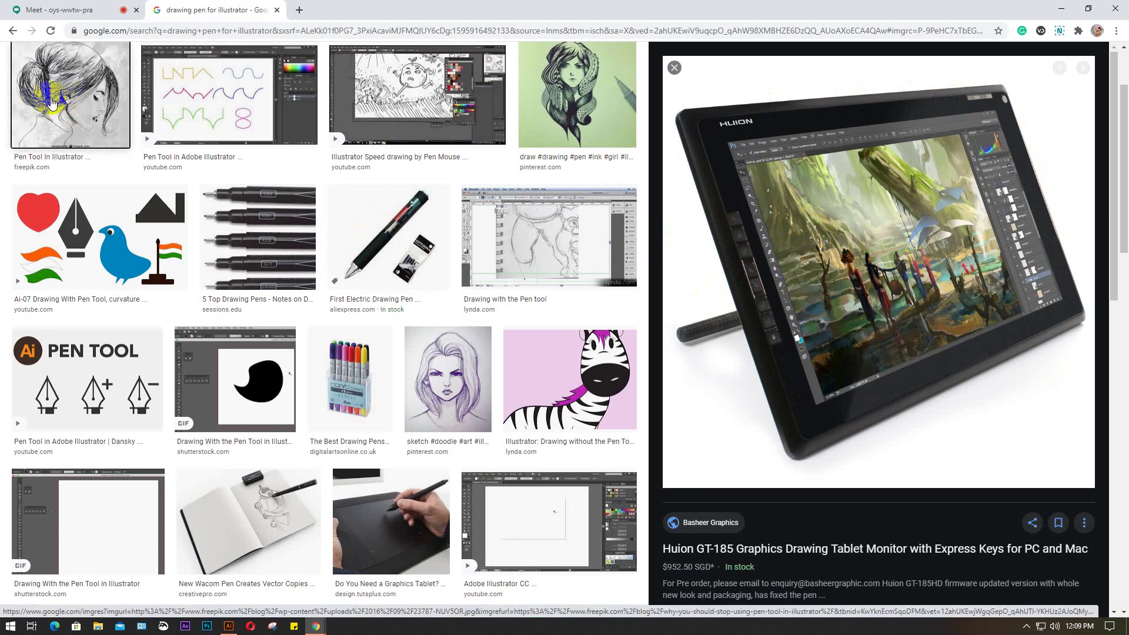
{"action": "left_click", "coordinate": [395, 82]}
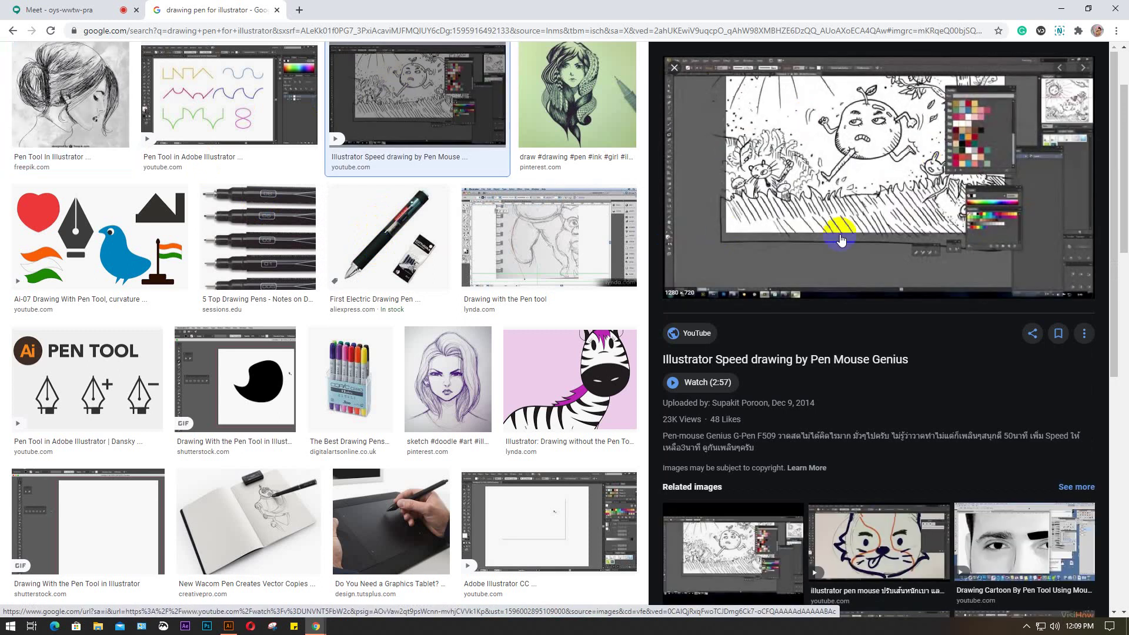
{"action": "scroll", "coordinate": [799, 250], "scroll_direction": "down", "scroll_amount": 2}
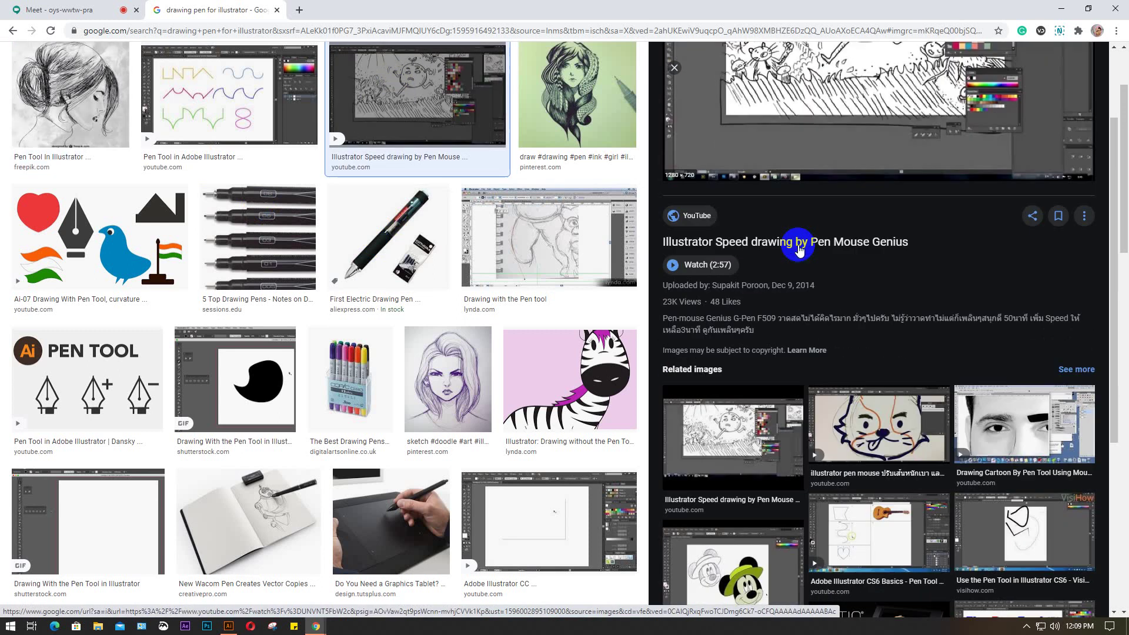
{"action": "scroll", "coordinate": [798, 248], "scroll_direction": "down", "scroll_amount": 2}
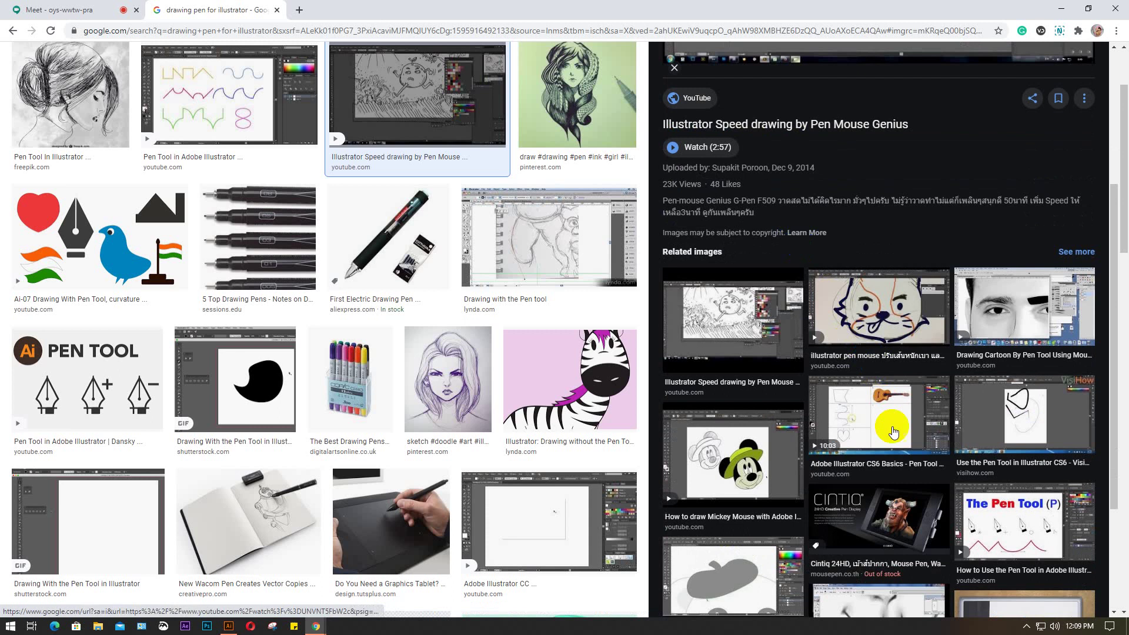
{"action": "scroll", "coordinate": [888, 429], "scroll_direction": "down", "scroll_amount": 2}
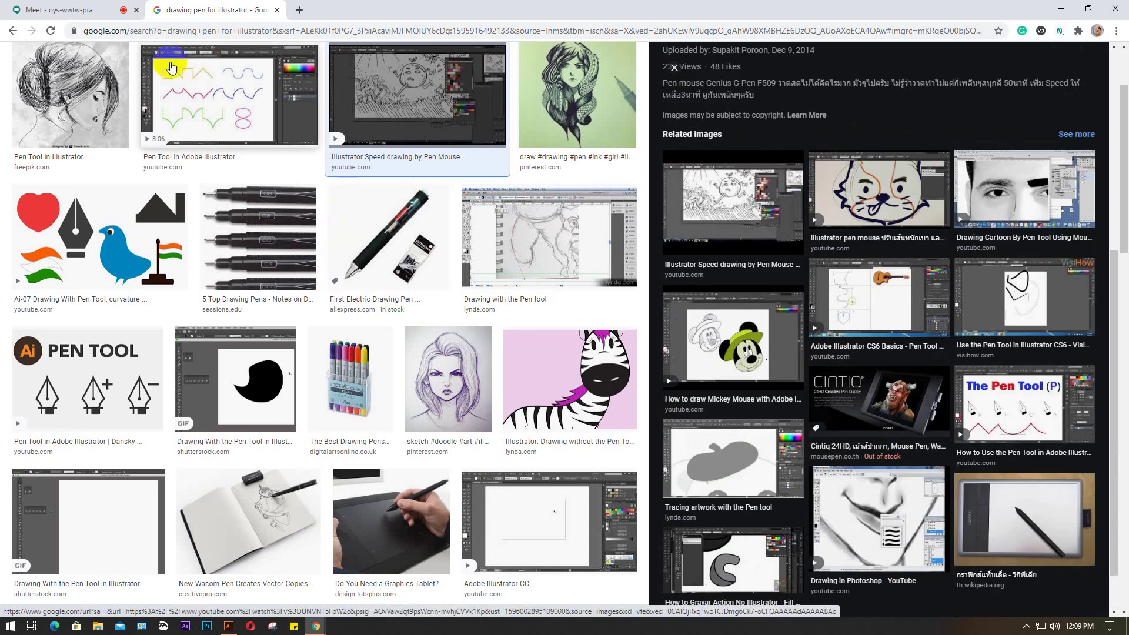
Check the Google Meet tab and return to the face drawing in Illustrator.
{"action": "left_click", "coordinate": [57, 10]}
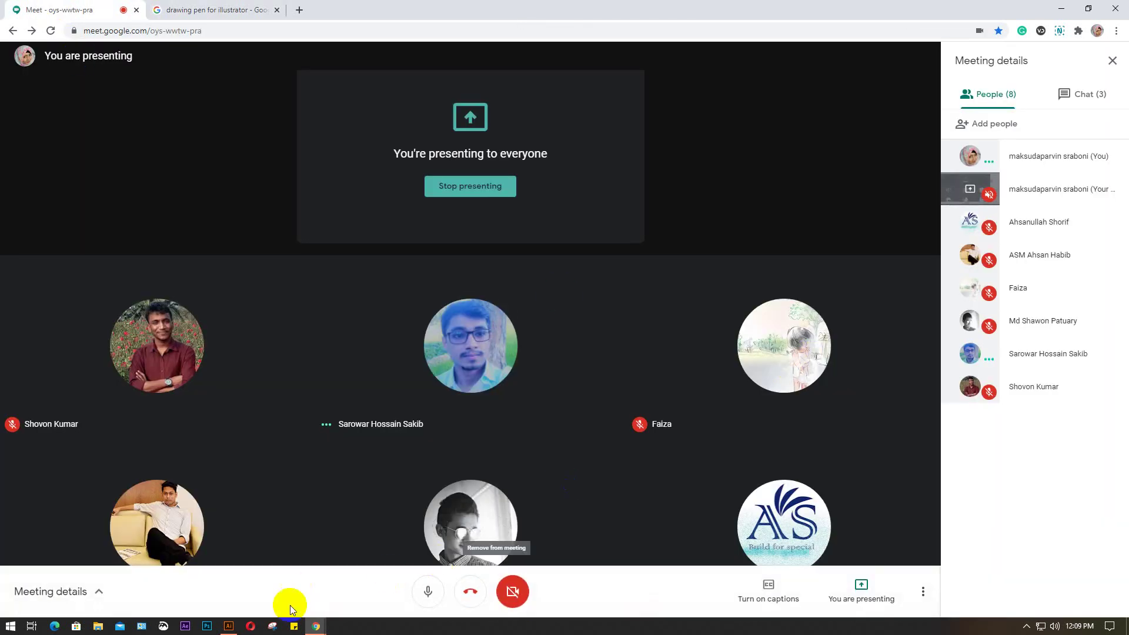
{"action": "left_click", "coordinate": [229, 625]}
{"action": "mouse_move", "coordinate": [569, 317]}
{"action": "left_mouse_down"}
{"action": "mouse_move", "coordinate": [355, 236]}
{"action": "mouse_move", "coordinate": [398, 252]}
{"action": "mouse_move", "coordinate": [423, 220]}
{"action": "mouse_move", "coordinate": [307, 134]}
{"action": "mouse_move", "coordinate": [142, 238]}
{"action": "mouse_move", "coordinate": [144, 455]}
{"action": "mouse_move", "coordinate": [230, 509]}
{"action": "mouse_move", "coordinate": [392, 374]}
{"action": "mouse_move", "coordinate": [467, 364]}
{"action": "mouse_move", "coordinate": [465, 400]}
{"action": "mouse_move", "coordinate": [450, 379]}
{"action": "mouse_move", "coordinate": [419, 380]}
{"action": "left_mouse_up"}
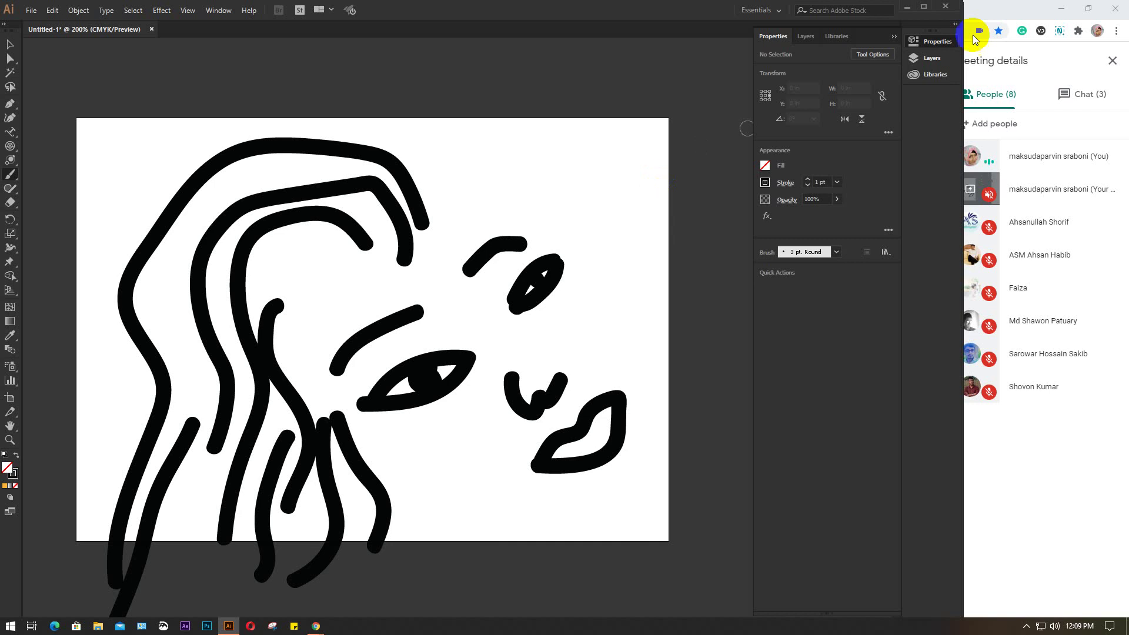
Switch to Google Meet, pin your own tile, turn the camera on briefly and off again, and return to Illustrator.
{"action": "double_click", "coordinate": [1000, 13]}
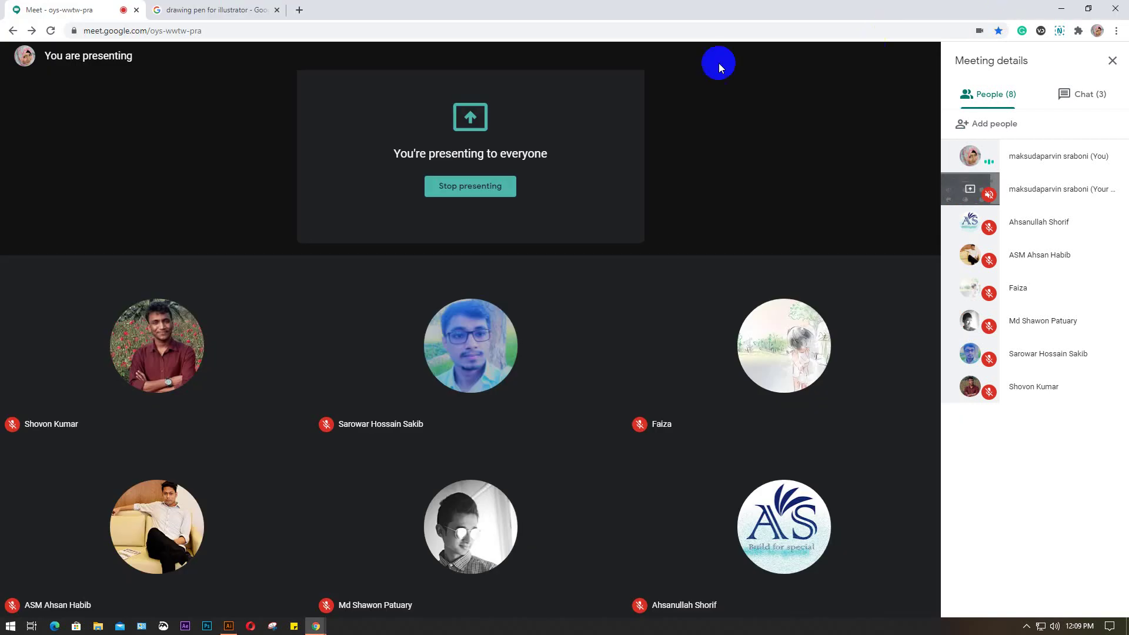
{"action": "left_click", "coordinate": [961, 158]}
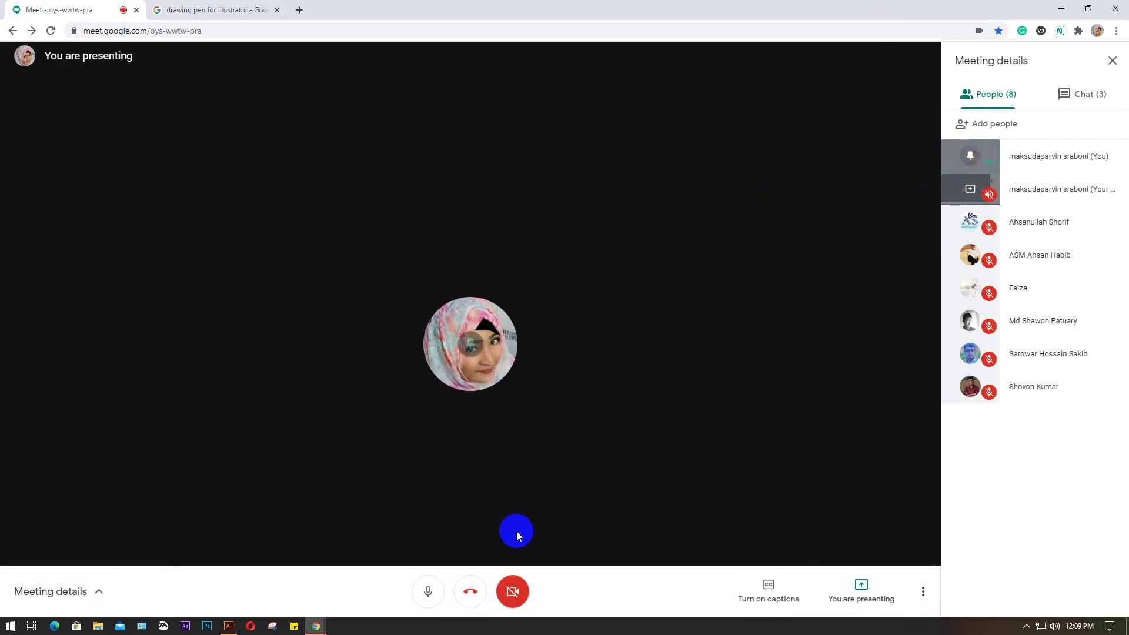
{"action": "left_click", "coordinate": [514, 593]}
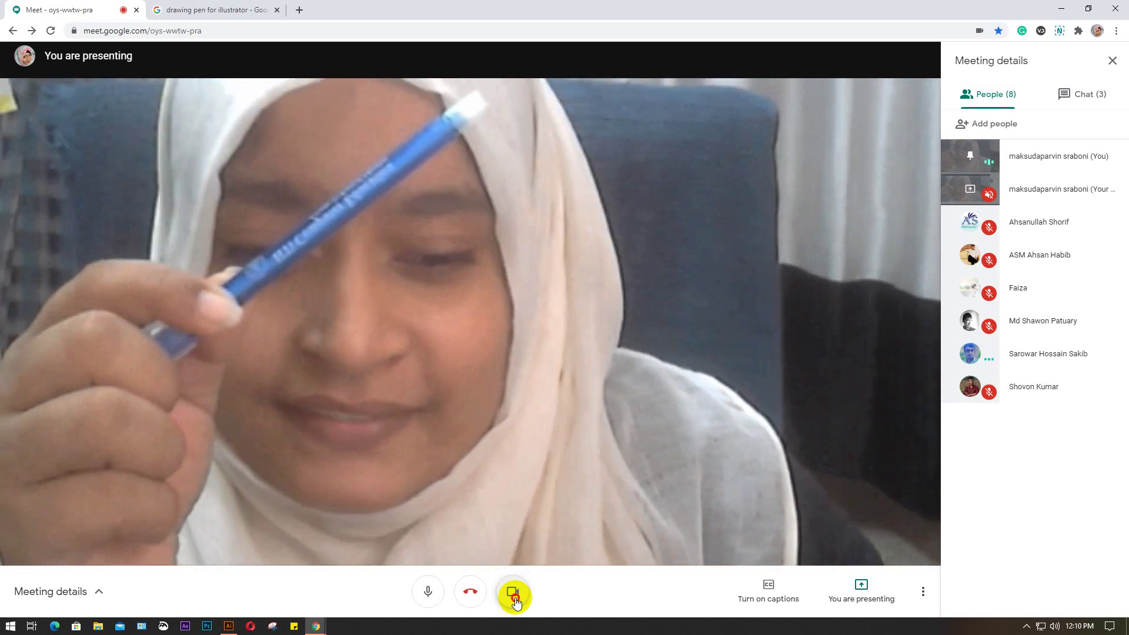
{"action": "left_click", "coordinate": [513, 597]}
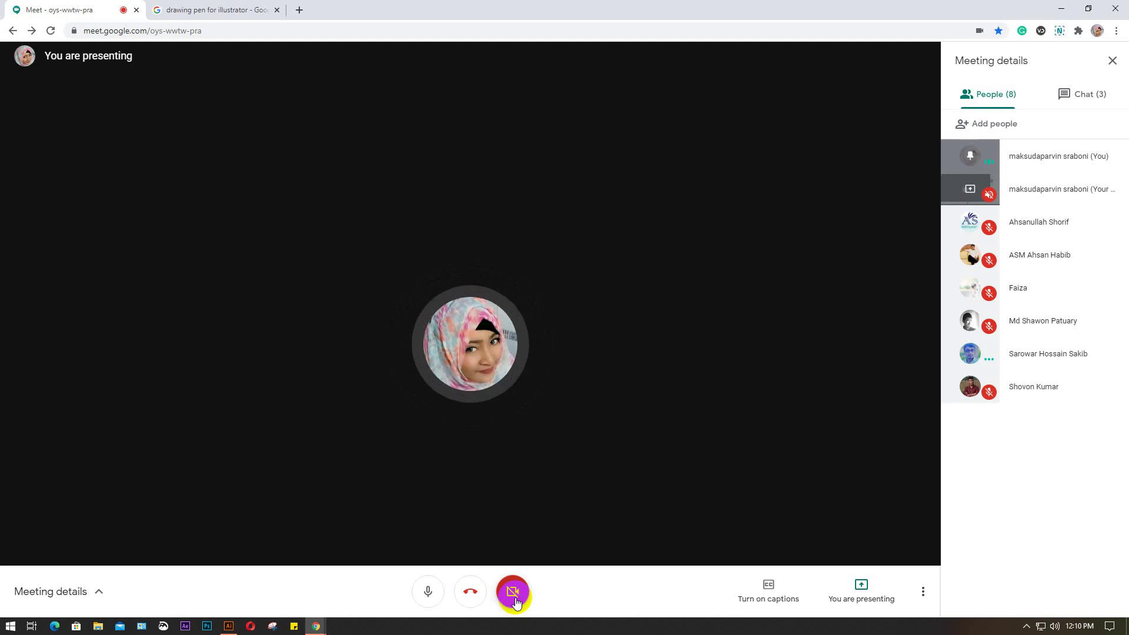
{"action": "left_click", "coordinate": [229, 625]}
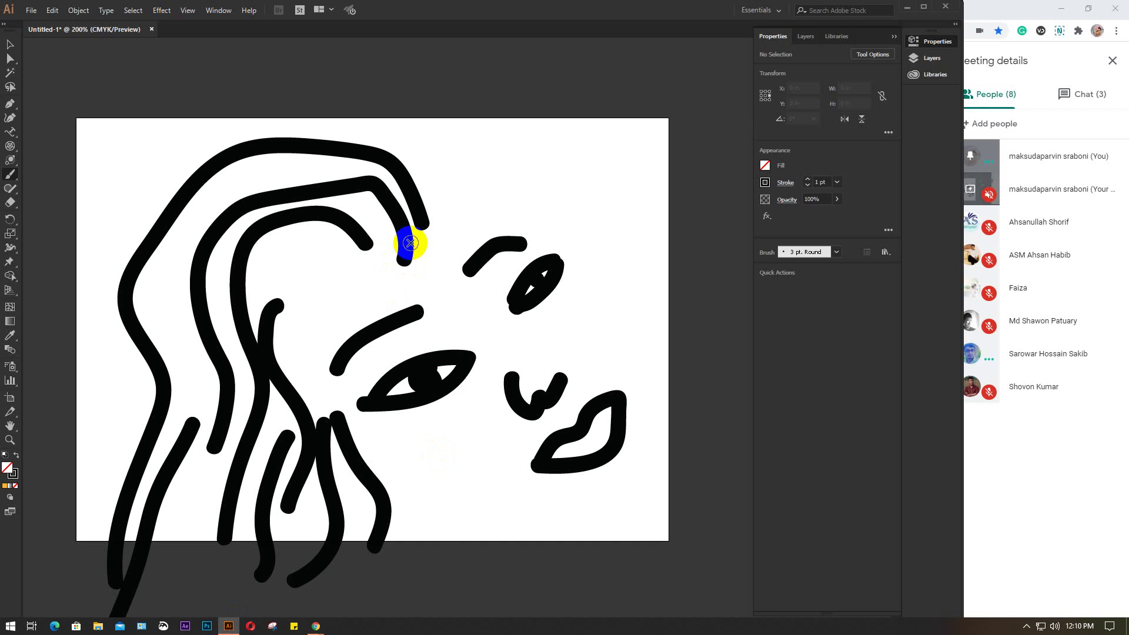
{"action": "left_click", "coordinate": [10, 44]}
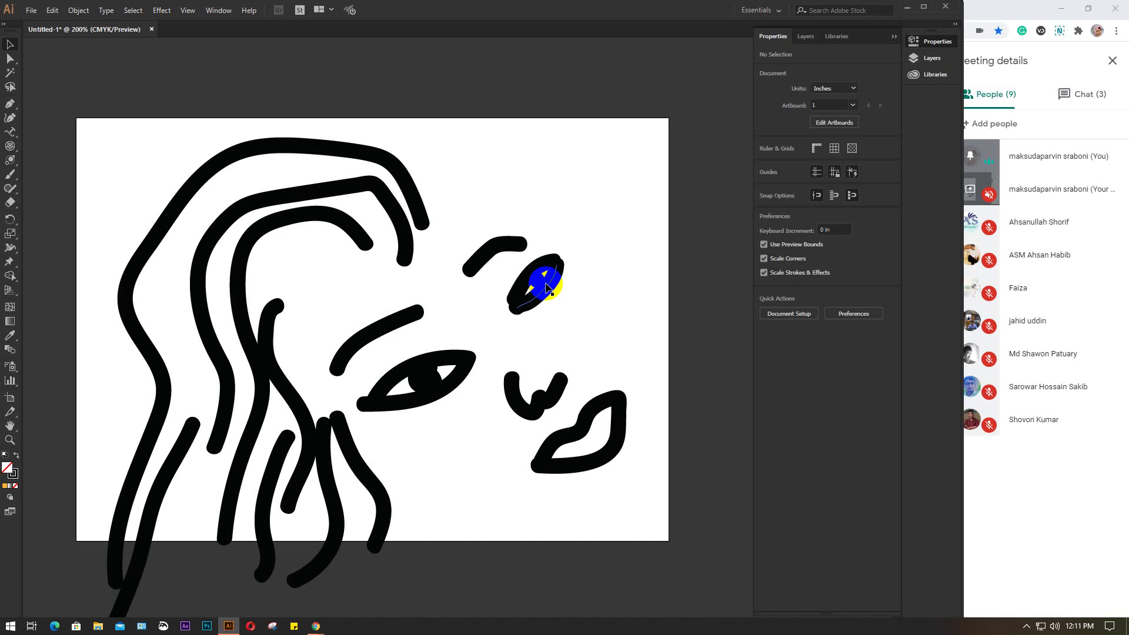
{"action": "left_click_drag", "start_coordinate": [546, 284], "coordinate": [532, 270]}
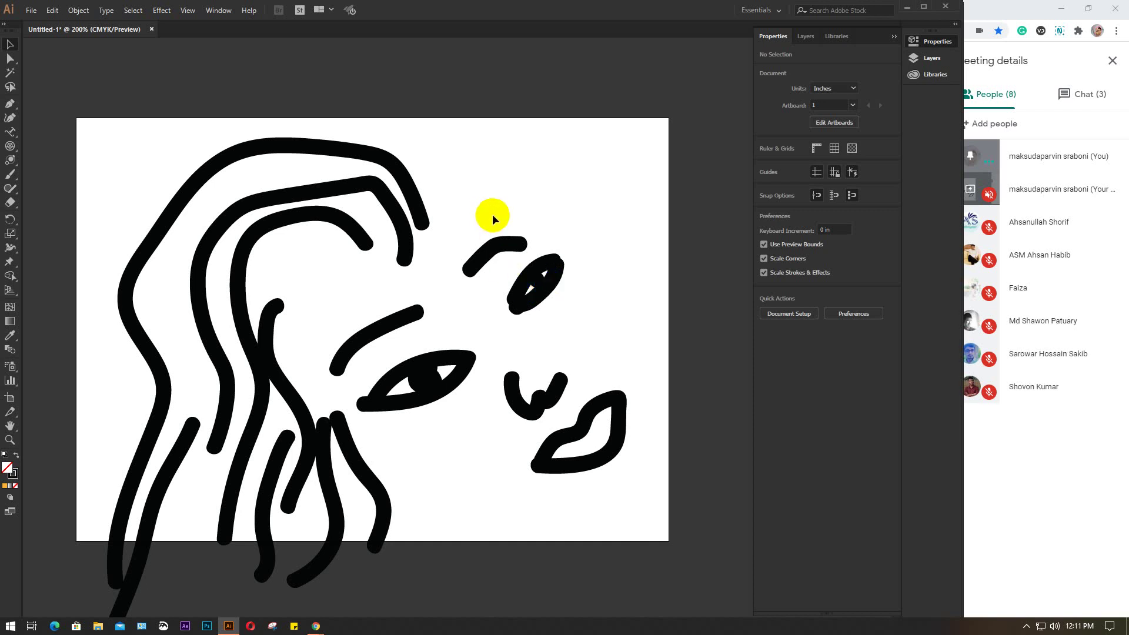
{"action": "left_click_drag", "start_coordinate": [493, 218], "coordinate": [497, 225]}
{"action": "left_click", "coordinate": [126, 175]}
{"action": "mouse_move", "coordinate": [126, 174]}
{"action": "left_mouse_down"}
{"action": "mouse_move", "coordinate": [620, 521]}
{"action": "mouse_move", "coordinate": [494, 449]}
{"action": "mouse_move", "coordinate": [215, 215]}
{"action": "mouse_move", "coordinate": [129, 175]}
{"action": "left_mouse_up"}
Paint a wavy stroke with the Paintbrush from the front end of the hair over the upper eyebrow and down past the small eye.
{"action": "left_click", "coordinate": [10, 177]}
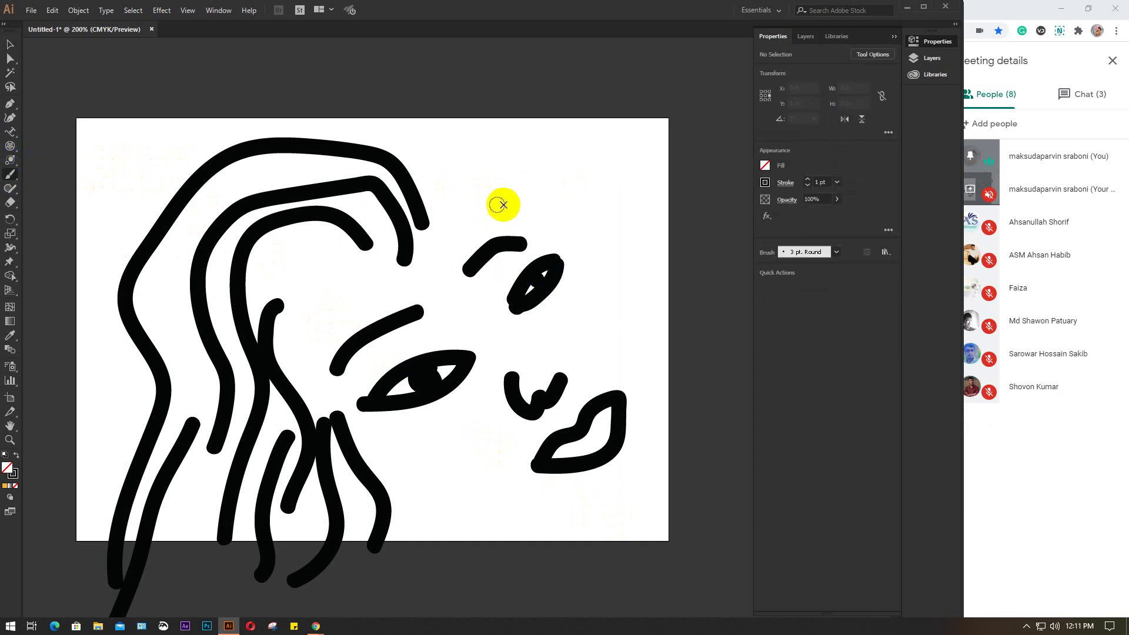
{"action": "mouse_move", "coordinate": [441, 221]}
{"action": "left_mouse_down"}
{"action": "mouse_move", "coordinate": [452, 189]}
{"action": "mouse_move", "coordinate": [498, 183]}
{"action": "mouse_move", "coordinate": [553, 201]}
{"action": "mouse_move", "coordinate": [618, 263]}
{"action": "left_mouse_up"}
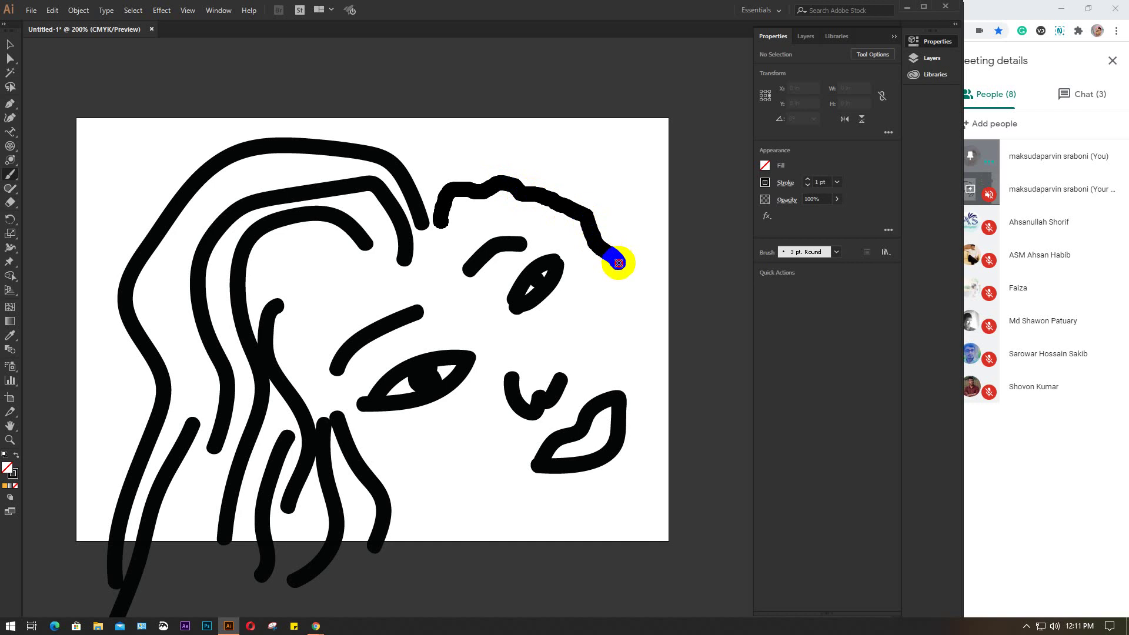
Undo the wavy stroke and paint one smooth Paintbrush curve from the front of the hair over the small eye to the artboard's edge.
{"action": "left_click_drag", "start_coordinate": [618, 263], "coordinate": [618, 262]}
{"action": "left_click_drag", "start_coordinate": [520, 243], "coordinate": [530, 242]}
{"action": "key", "text": "ctrl+z"}
{"action": "mouse_move", "coordinate": [434, 200]}
{"action": "left_mouse_down"}
{"action": "mouse_move", "coordinate": [494, 157]}
{"action": "mouse_move", "coordinate": [595, 213]}
{"action": "mouse_move", "coordinate": [658, 267]}
{"action": "left_mouse_up"}
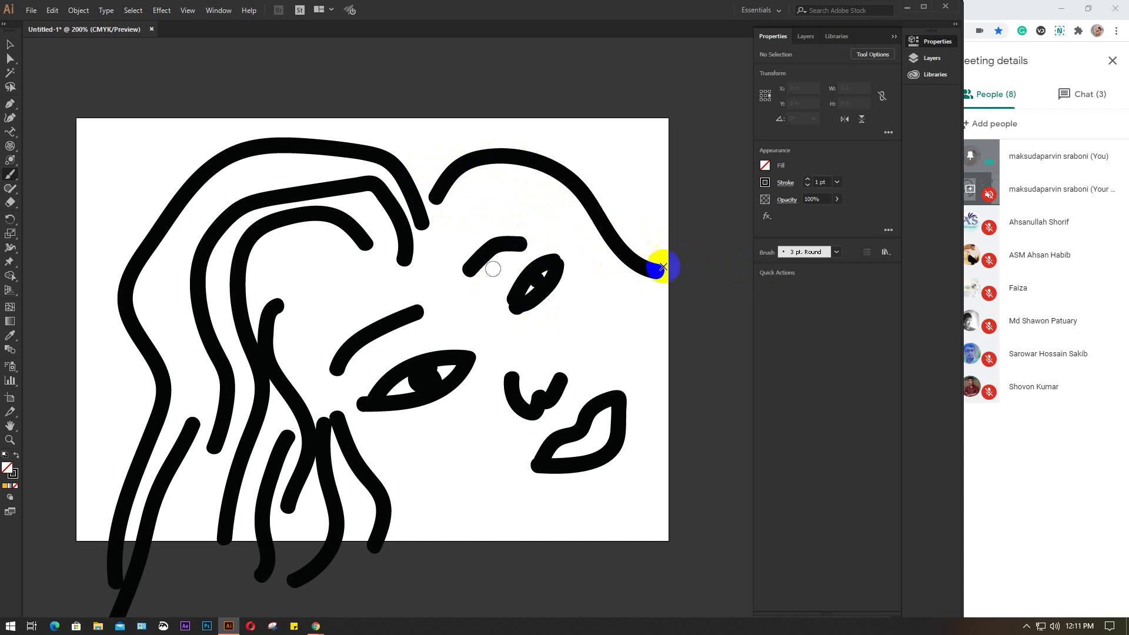
Paint Blob Brush strokes for an arch above the large eyebrow, the nose bridge, a thin forehead line and two outer hair strands.
{"action": "left_click", "coordinate": [10, 174]}
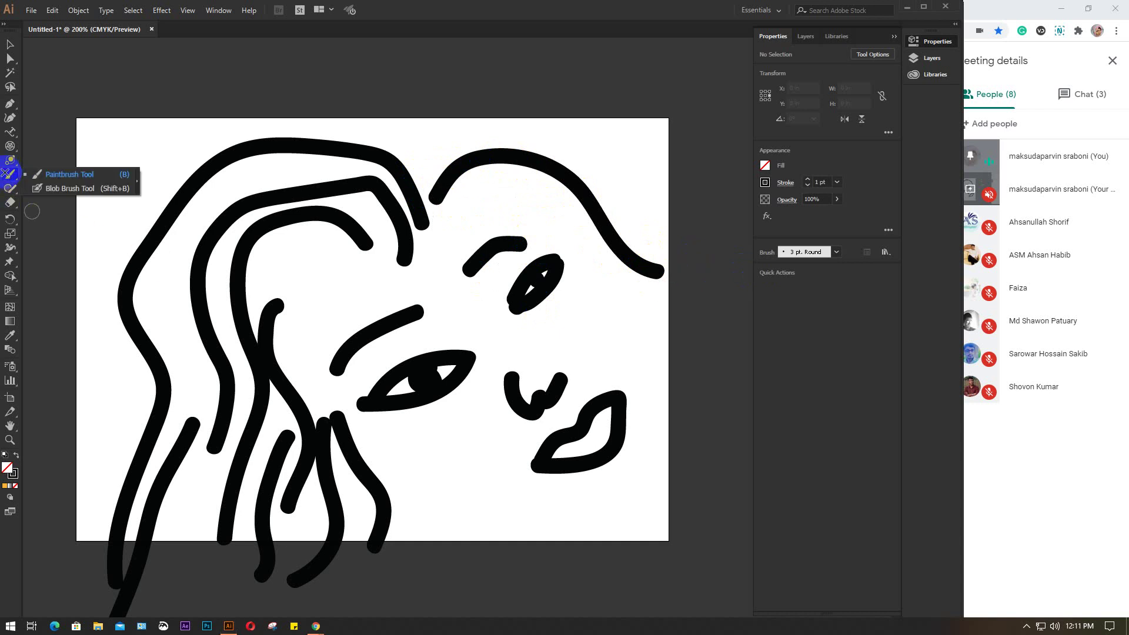
{"action": "mouse_move", "coordinate": [10, 174]}
{"action": "left_mouse_down"}
{"action": "mouse_move", "coordinate": [21, 189]}
{"action": "mouse_move", "coordinate": [62, 188]}
{"action": "left_mouse_up"}
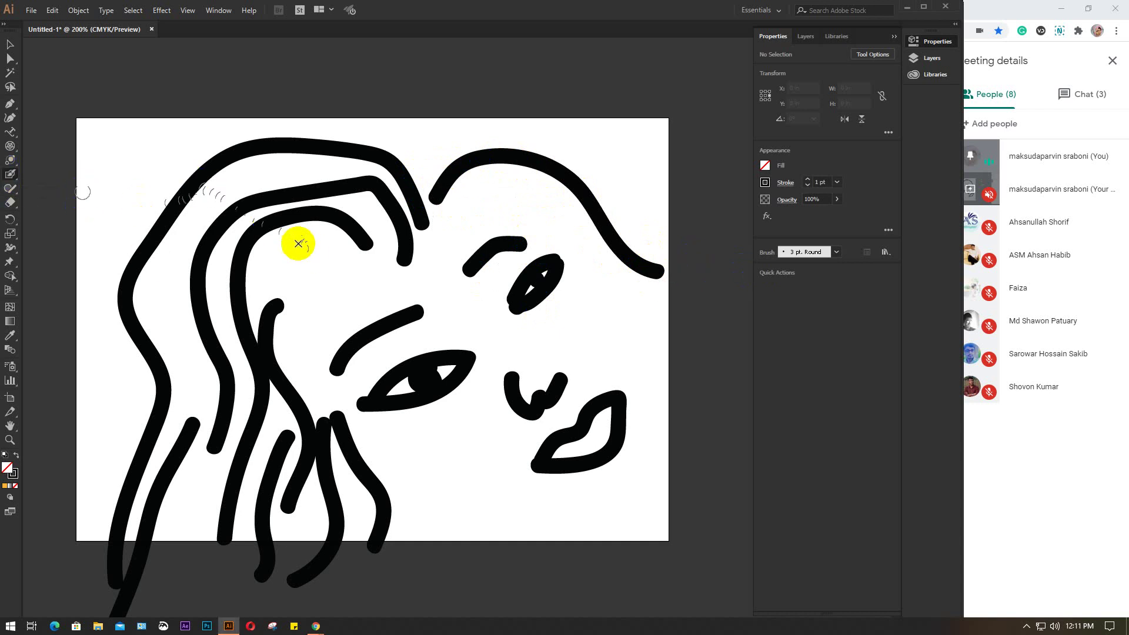
{"action": "mouse_move", "coordinate": [416, 285]}
{"action": "left_mouse_down"}
{"action": "mouse_move", "coordinate": [368, 264]}
{"action": "mouse_move", "coordinate": [337, 288]}
{"action": "mouse_move", "coordinate": [318, 336]}
{"action": "left_mouse_up"}
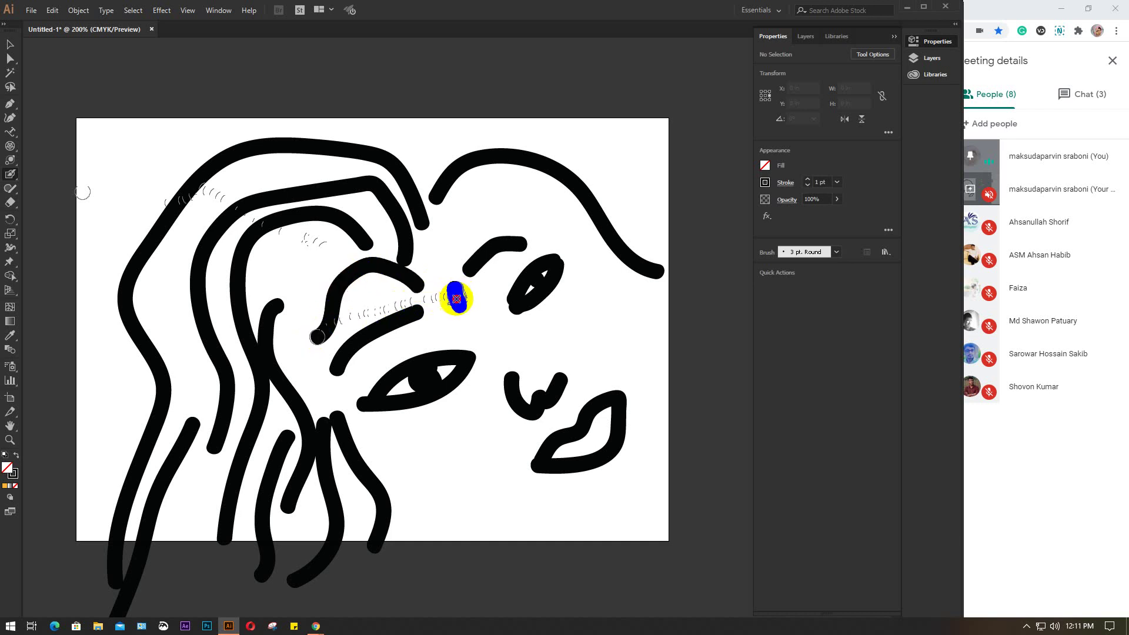
{"action": "left_click_drag", "start_coordinate": [457, 298], "coordinate": [634, 392]}
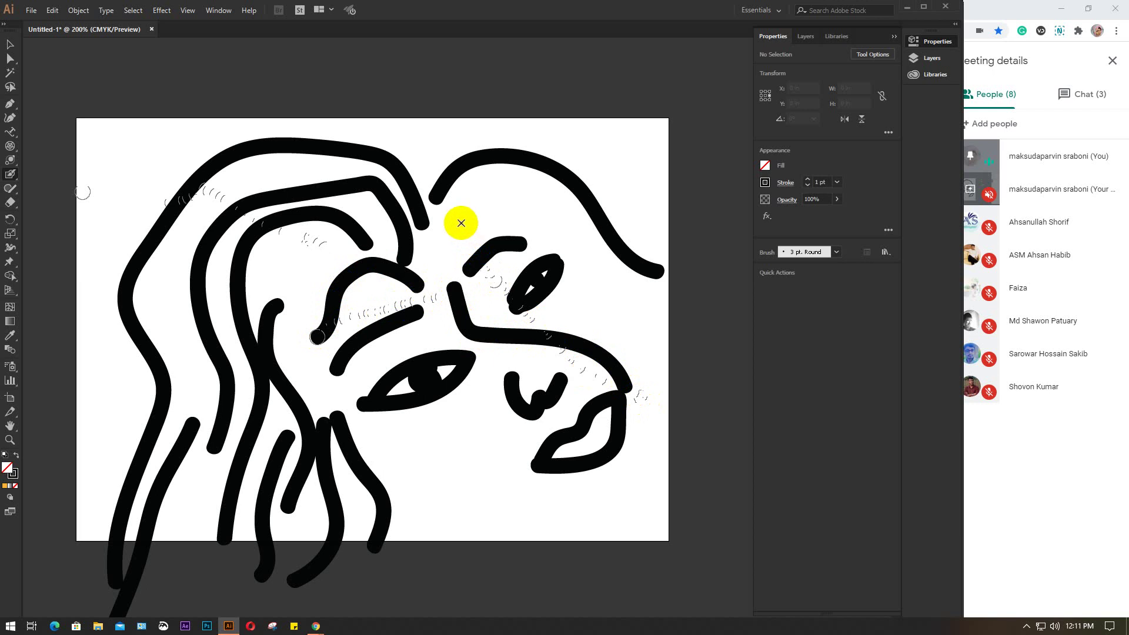
{"action": "mouse_move", "coordinate": [456, 222]}
{"action": "left_mouse_down"}
{"action": "mouse_move", "coordinate": [492, 194]}
{"action": "mouse_move", "coordinate": [536, 214]}
{"action": "mouse_move", "coordinate": [615, 267]}
{"action": "mouse_move", "coordinate": [639, 307]}
{"action": "left_mouse_up"}
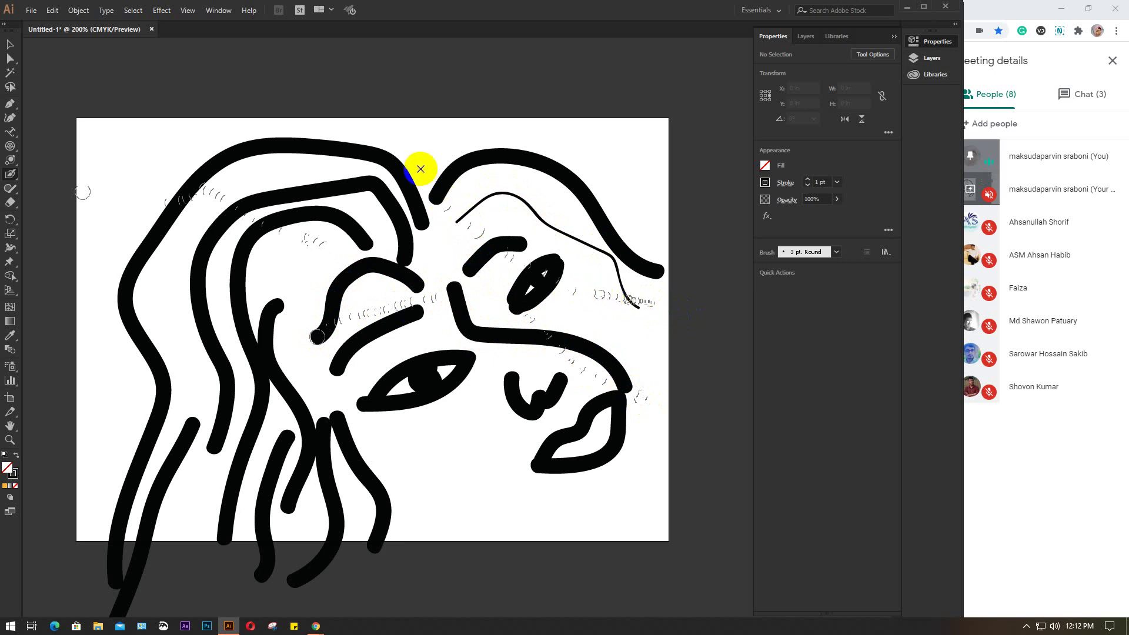
{"action": "mouse_move", "coordinate": [410, 144]}
{"action": "left_mouse_down"}
{"action": "mouse_move", "coordinate": [367, 129]}
{"action": "mouse_move", "coordinate": [278, 109]}
{"action": "mouse_move", "coordinate": [174, 169]}
{"action": "mouse_move", "coordinate": [93, 189]}
{"action": "mouse_move", "coordinate": [53, 235]}
{"action": "left_mouse_up"}
{"action": "mouse_move", "coordinate": [160, 251]}
{"action": "left_mouse_down"}
{"action": "mouse_move", "coordinate": [202, 234]}
{"action": "mouse_move", "coordinate": [114, 347]}
{"action": "mouse_move", "coordinate": [91, 417]}
{"action": "left_mouse_up"}
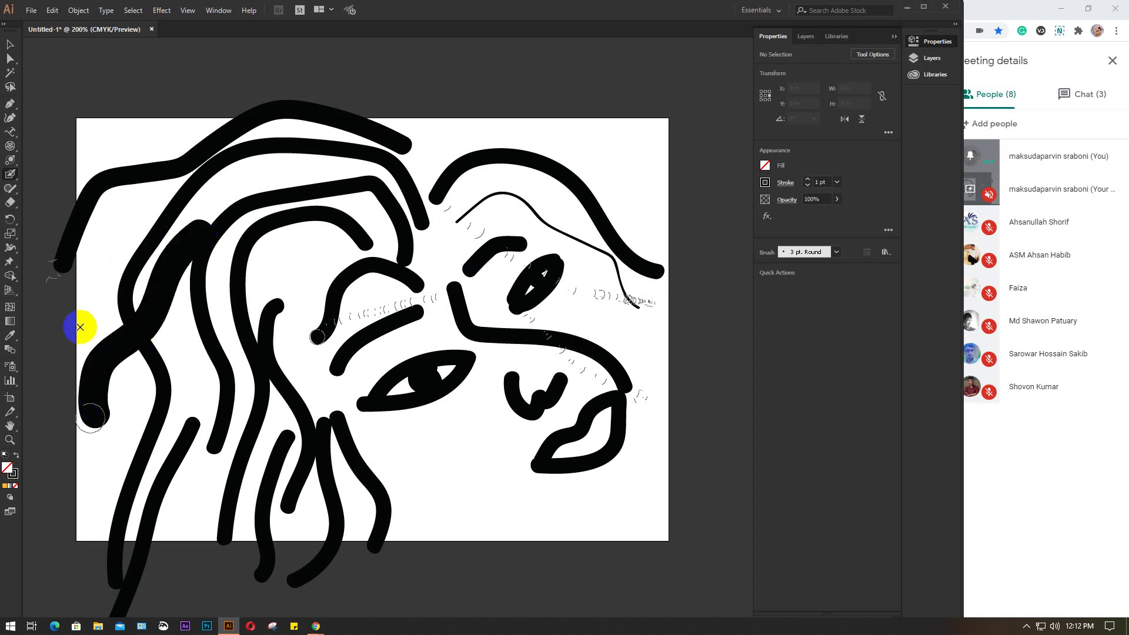
Delete all the face sketch artwork from the artboard and pick the Shaper tool.
{"action": "left_click", "coordinate": [7, 177]}
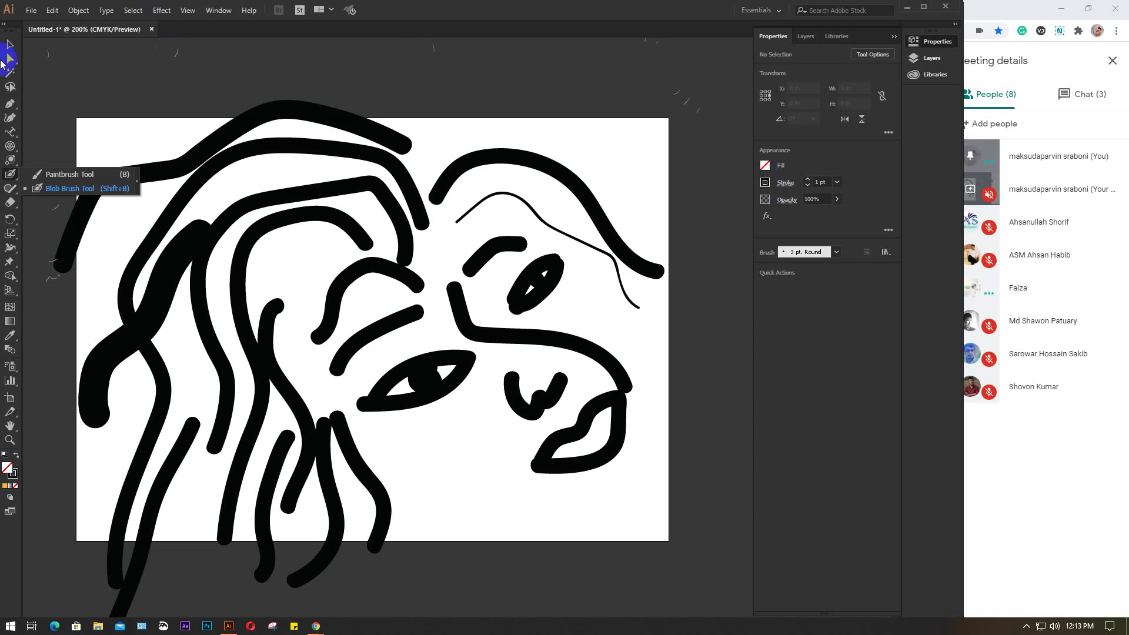
{"action": "left_click", "coordinate": [12, 46]}
{"action": "mouse_move", "coordinate": [63, 84]}
{"action": "left_mouse_down"}
{"action": "mouse_move", "coordinate": [265, 290]}
{"action": "mouse_move", "coordinate": [608, 549]}
{"action": "mouse_move", "coordinate": [692, 595]}
{"action": "left_mouse_up"}
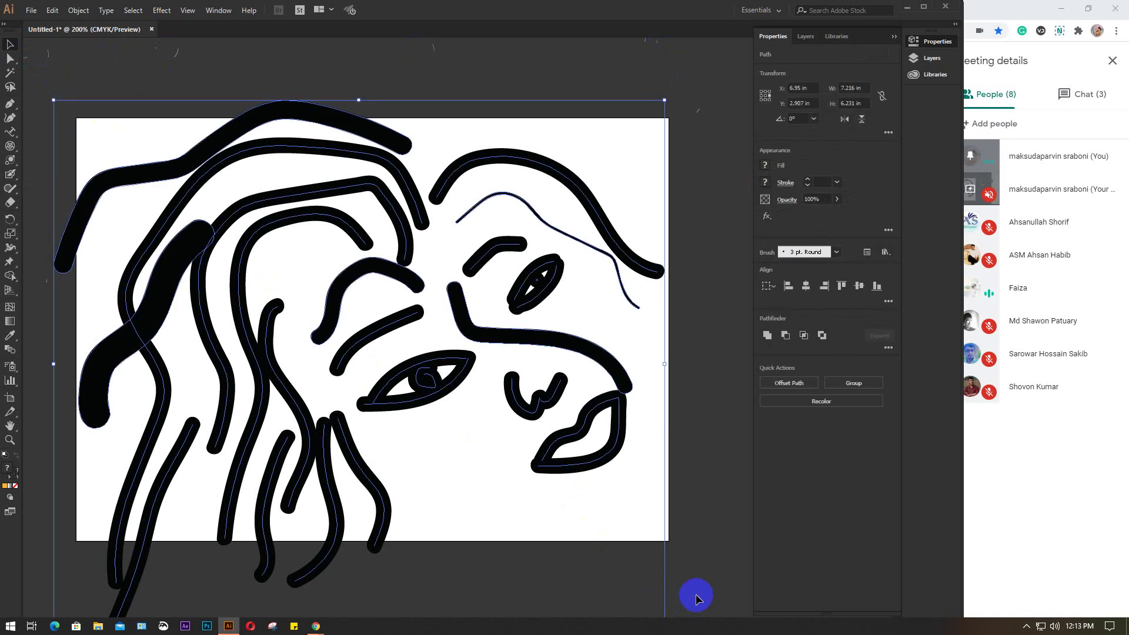
{"action": "key", "text": "Delete"}
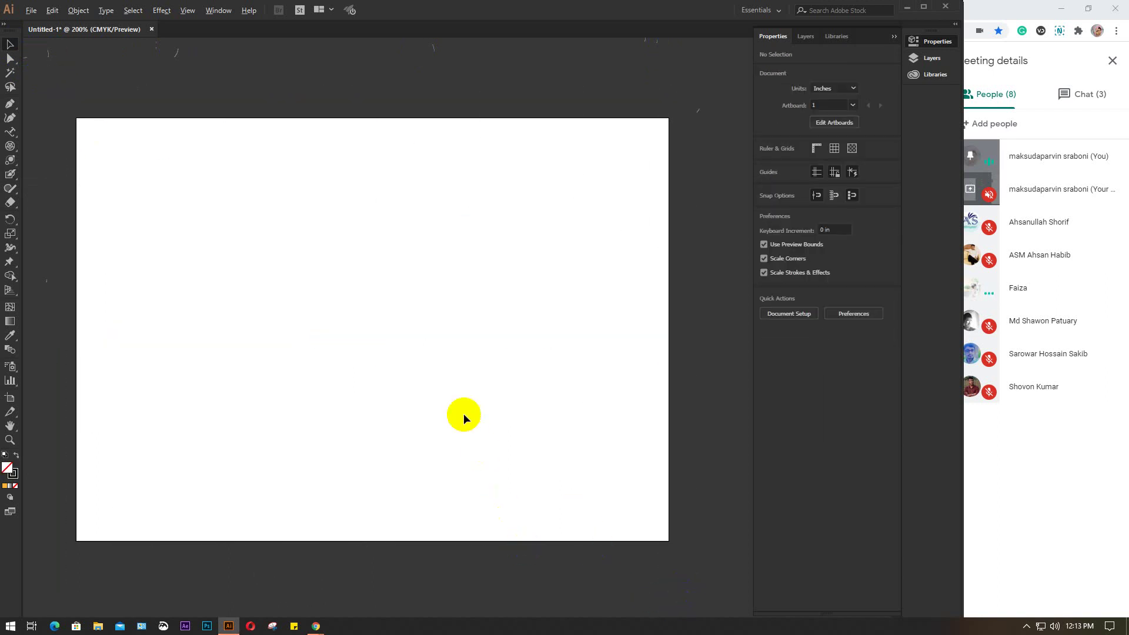
{"action": "scroll", "coordinate": [463, 413], "scroll_direction": "down", "scroll_amount": 4}
{"action": "left_click_drag", "start_coordinate": [137, 168], "coordinate": [594, 544]}
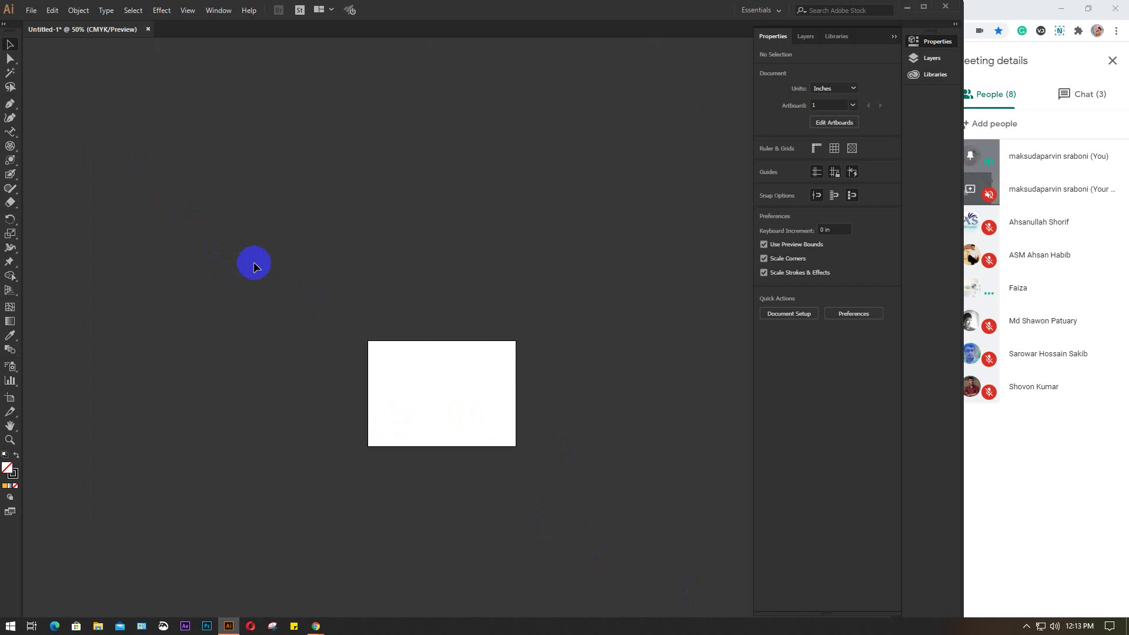
{"action": "scroll", "coordinate": [450, 402], "scroll_direction": "up", "scroll_amount": 2}
{"action": "scroll", "coordinate": [450, 402], "scroll_direction": "up", "scroll_amount": 1}
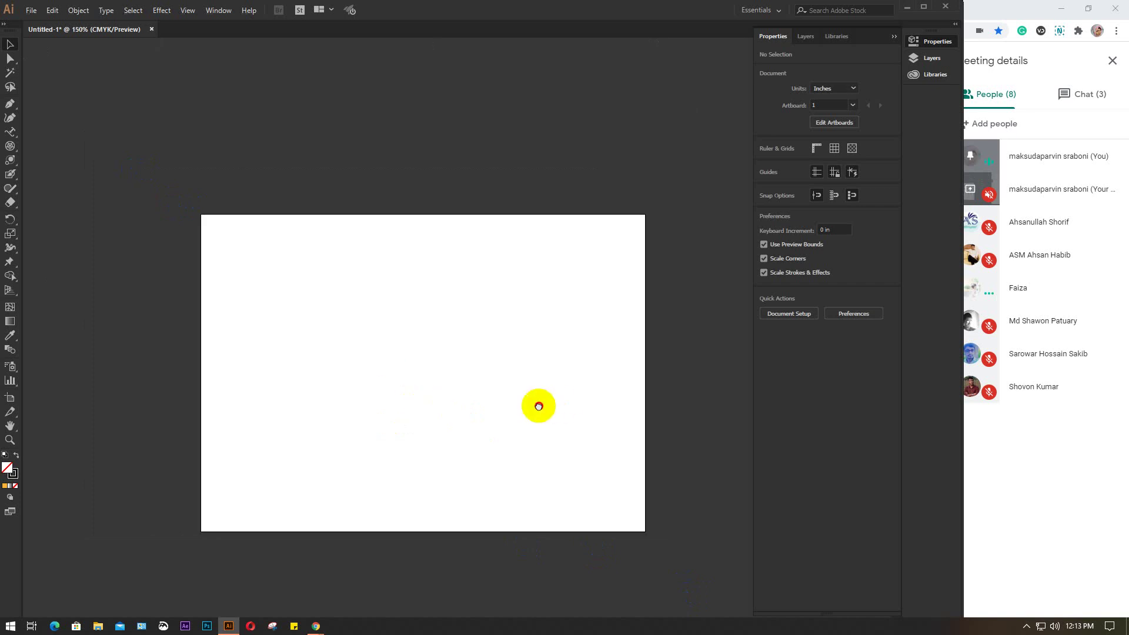
{"action": "left_click_drag", "start_coordinate": [537, 406], "coordinate": [483, 373]}
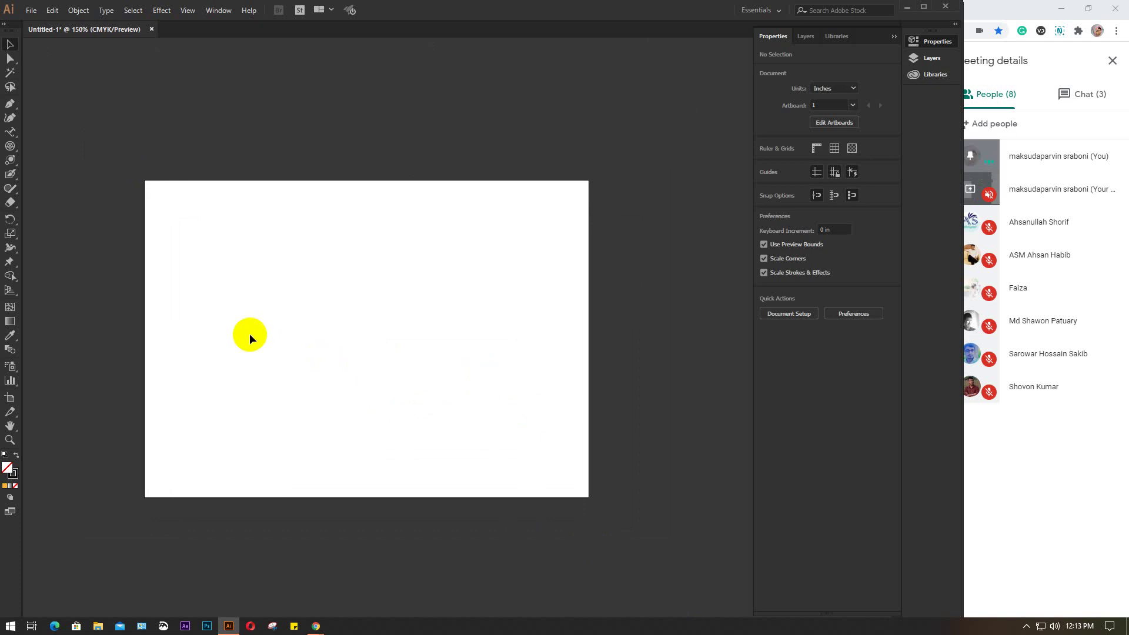
{"action": "left_click", "coordinate": [6, 187]}
{"action": "left_click", "coordinate": [5, 187]}
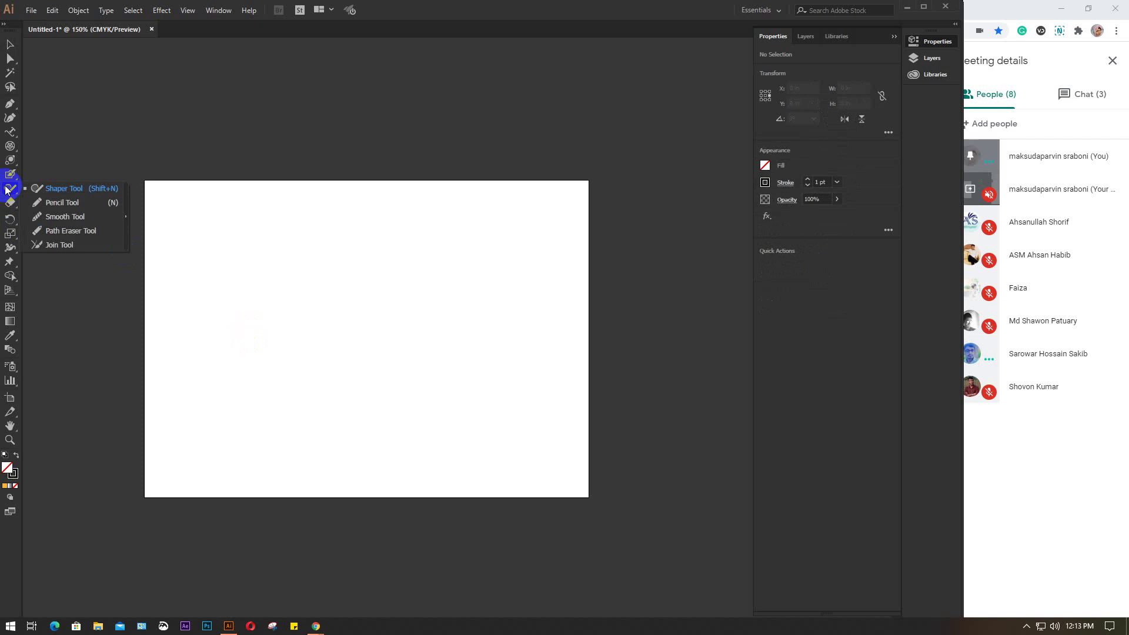
Switch to Google Meet, unpin your own tile and stop presenting.
{"action": "left_click", "coordinate": [906, 8]}
{"action": "mouse_move", "coordinate": [441, 295]}
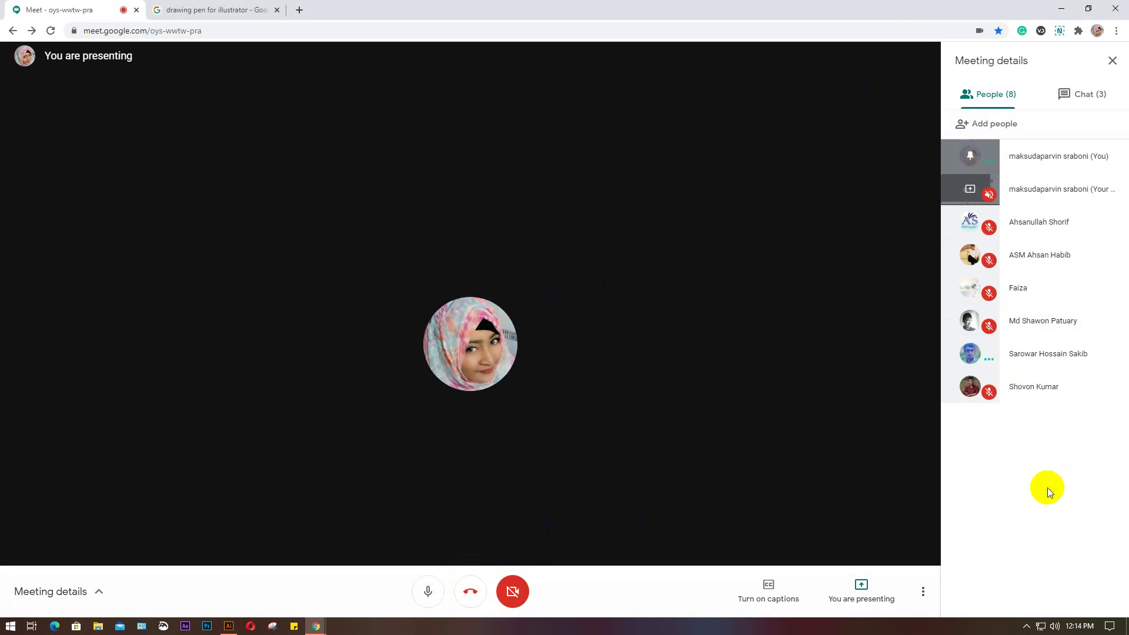
{"action": "left_click", "coordinate": [960, 157]}
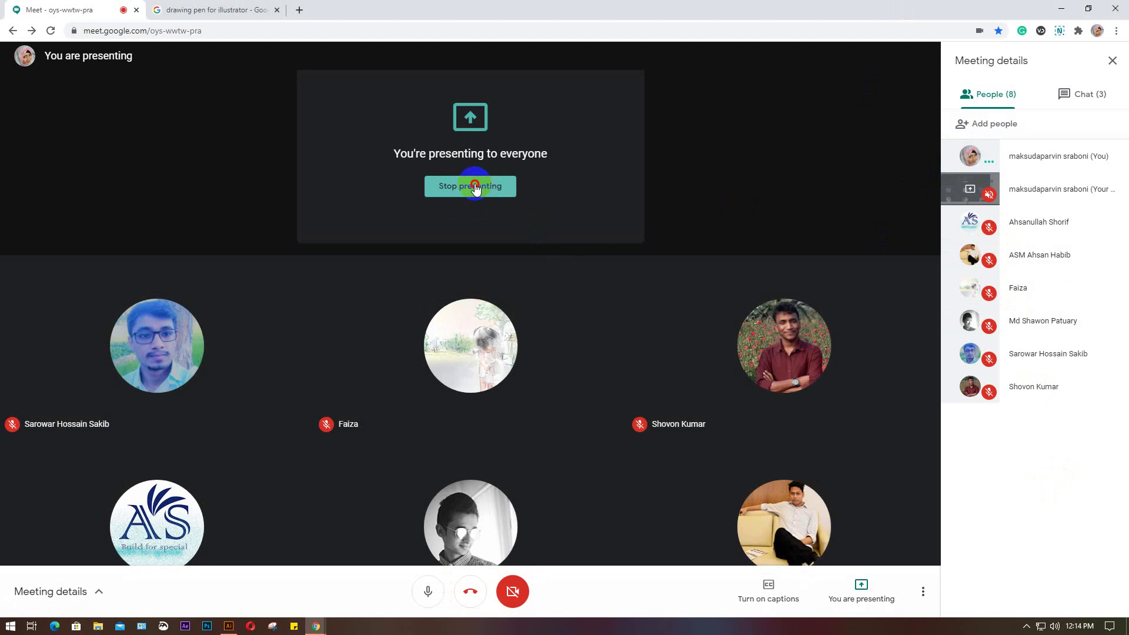
{"action": "left_click", "coordinate": [477, 187]}
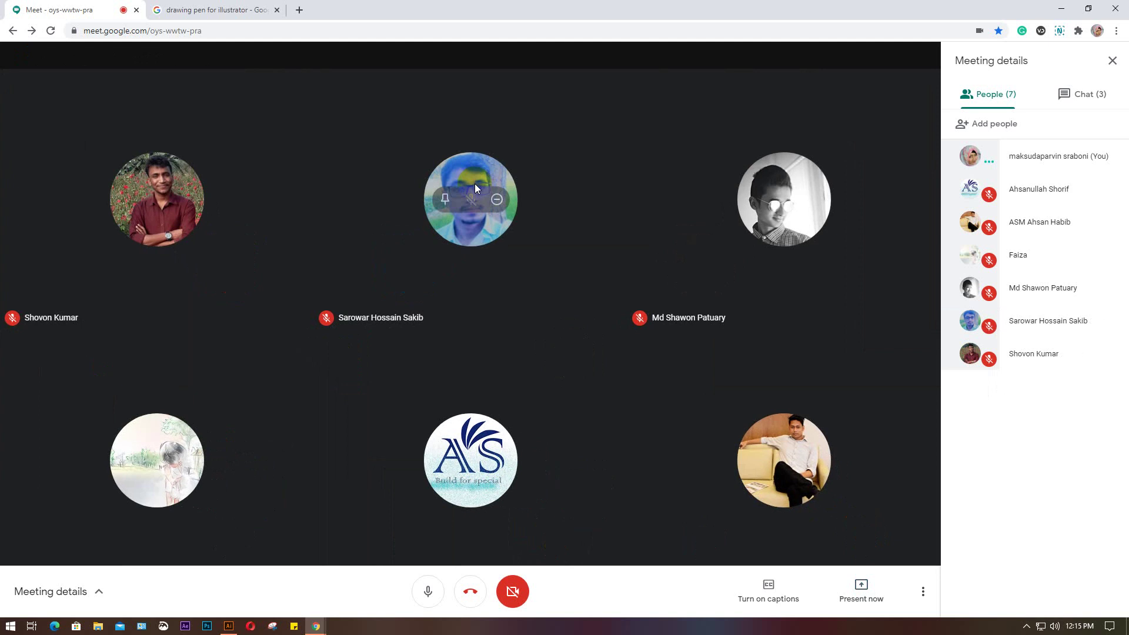
Present the entire screen in Google Meet, hide the sharing notice and return to the blank artboard in Illustrator.
{"action": "left_click", "coordinate": [877, 596]}
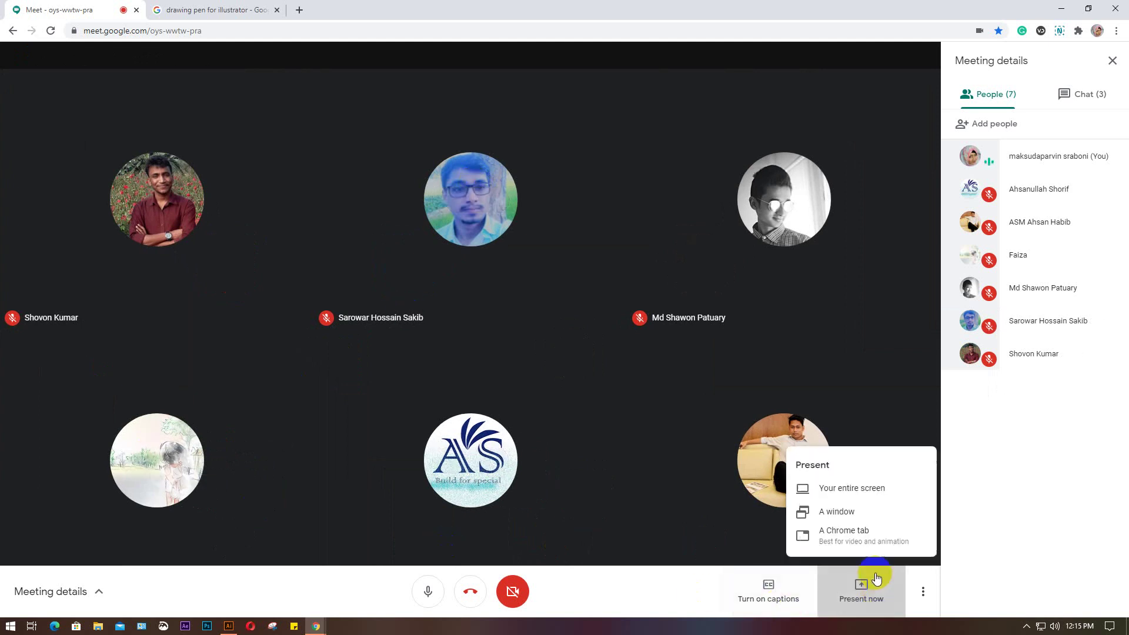
{"action": "left_click", "coordinate": [847, 489]}
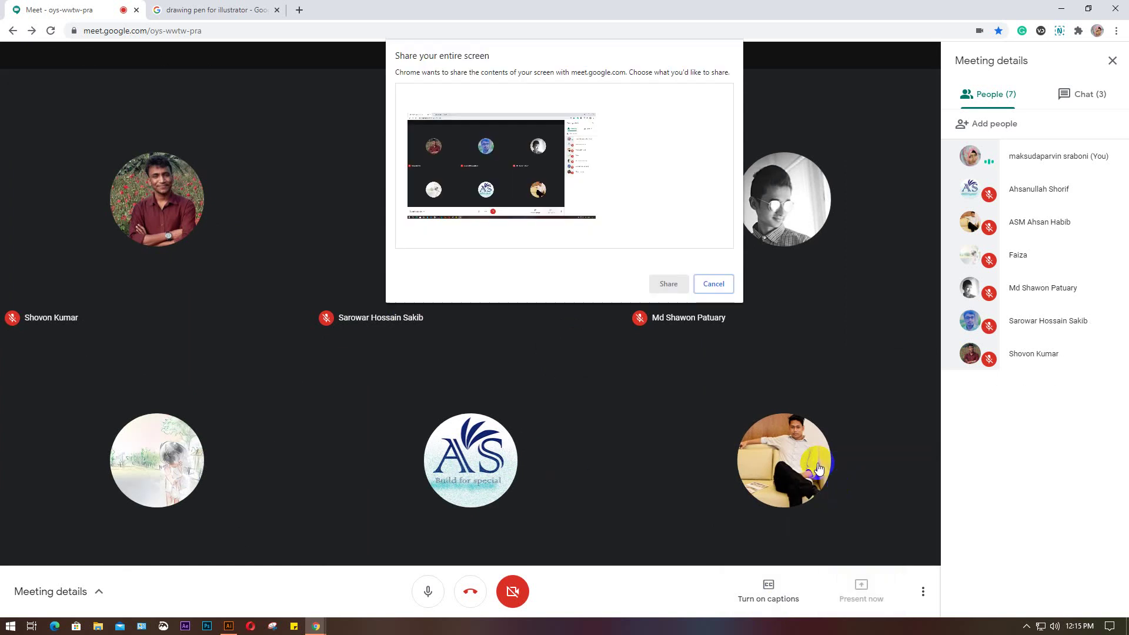
{"action": "left_click", "coordinate": [489, 171]}
{"action": "left_click", "coordinate": [658, 283]}
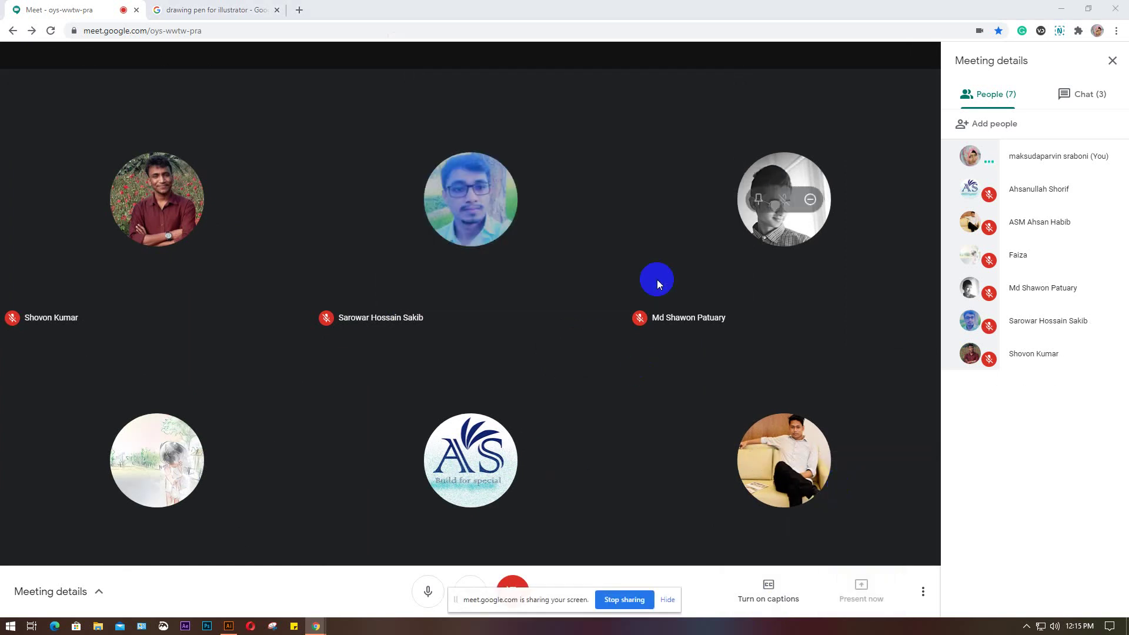
{"action": "left_click", "coordinate": [672, 600]}
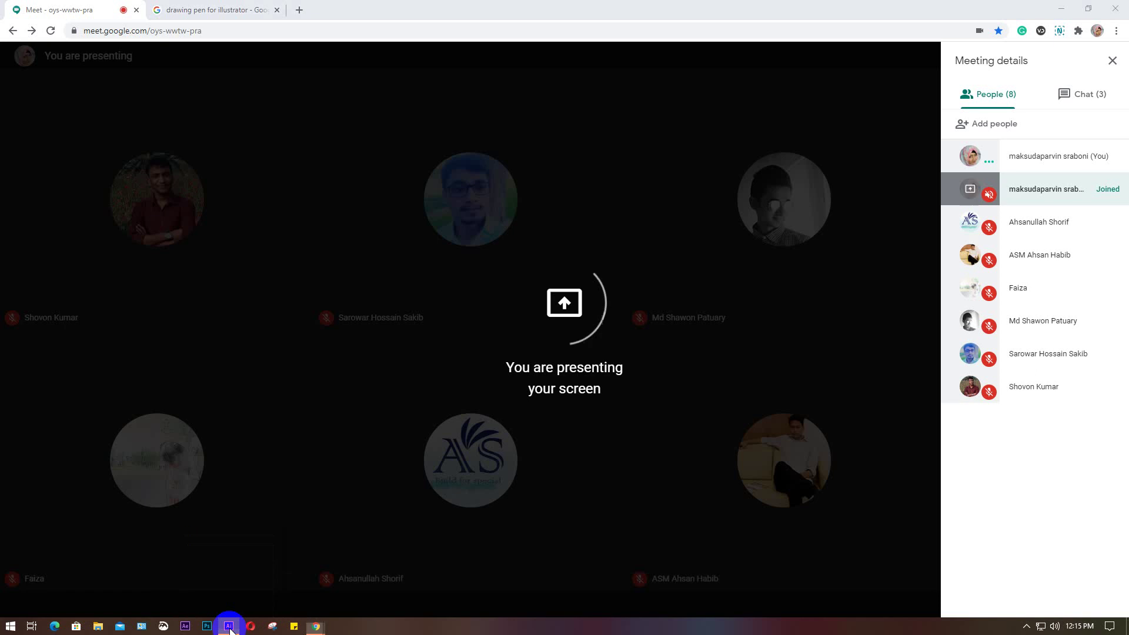
{"action": "left_click", "coordinate": [229, 625]}
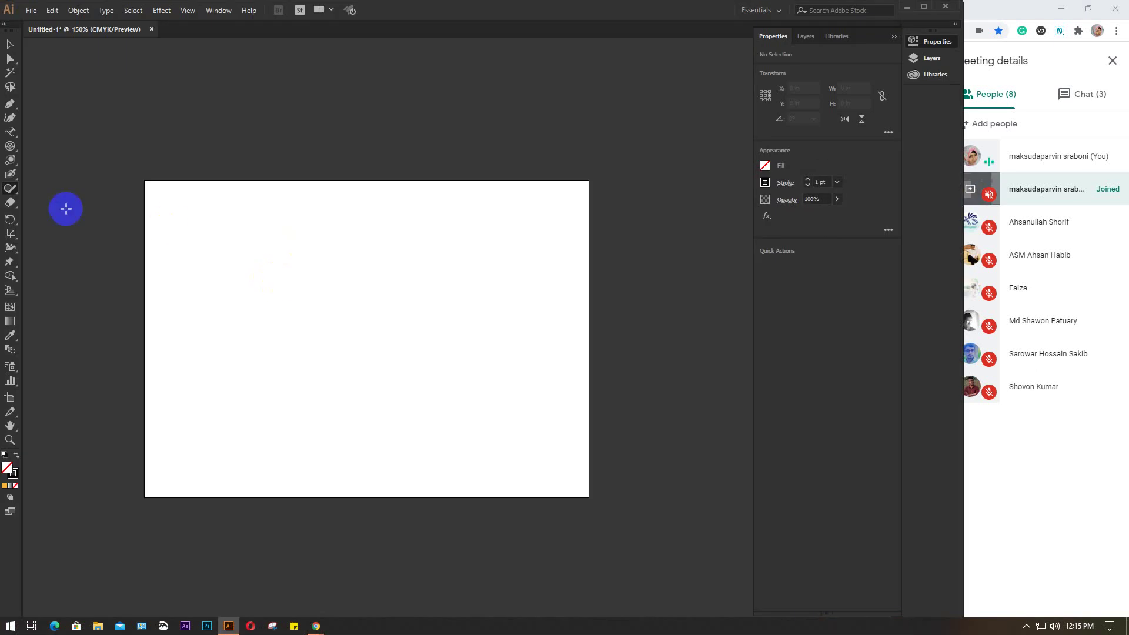
Draw seven wavy lines with the Pencil tool, fanning outward and downward from one area in the upper part of the artboard.
{"action": "left_click", "coordinate": [7, 188]}
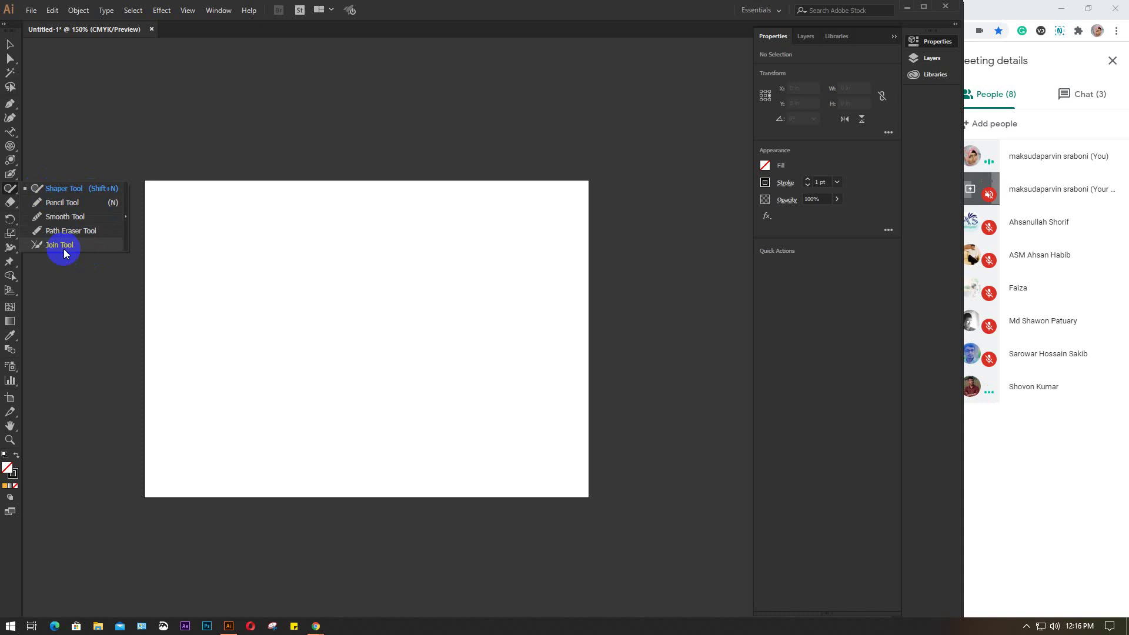
{"action": "left_click", "coordinate": [64, 202]}
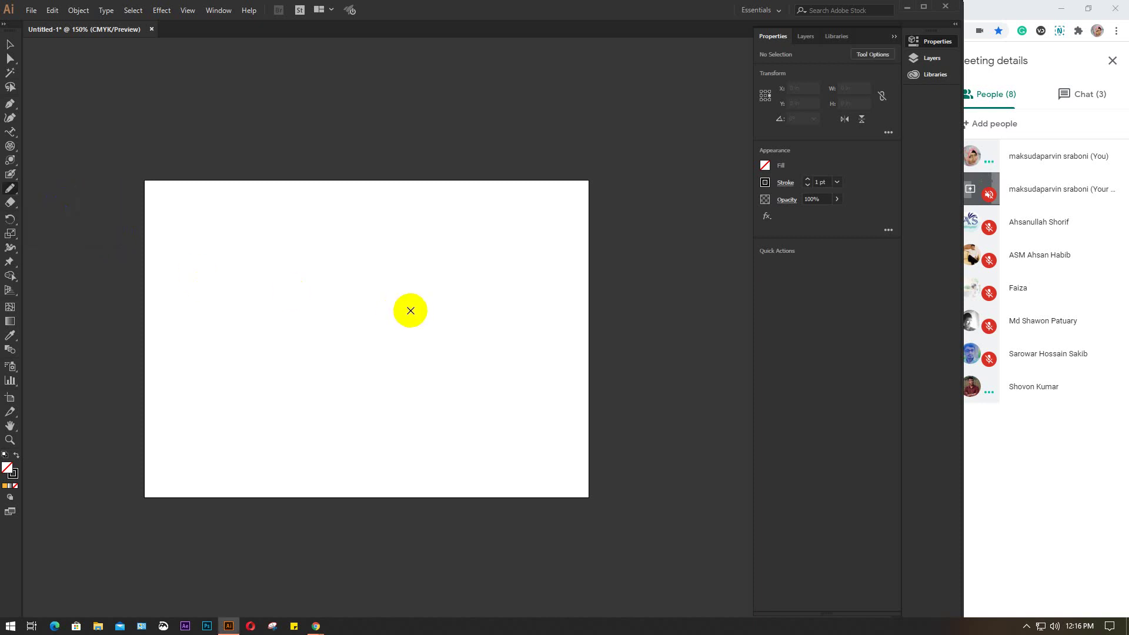
{"action": "scroll", "coordinate": [232, 320], "scroll_direction": "up", "scroll_amount": 1}
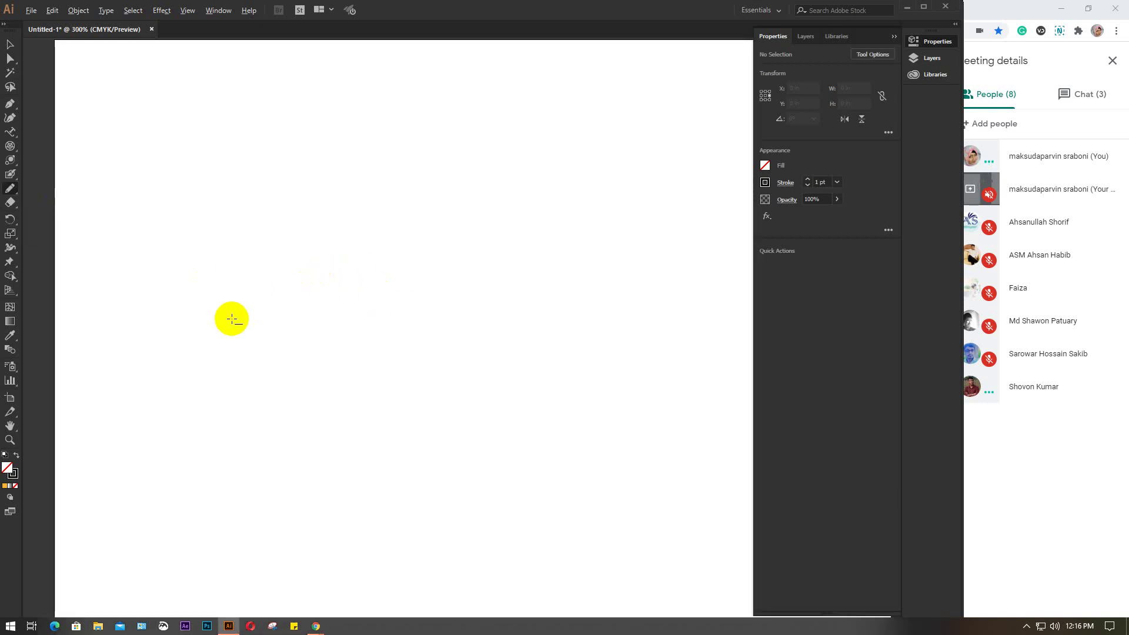
{"action": "scroll", "coordinate": [327, 345], "scroll_direction": "right", "scroll_amount": 2}
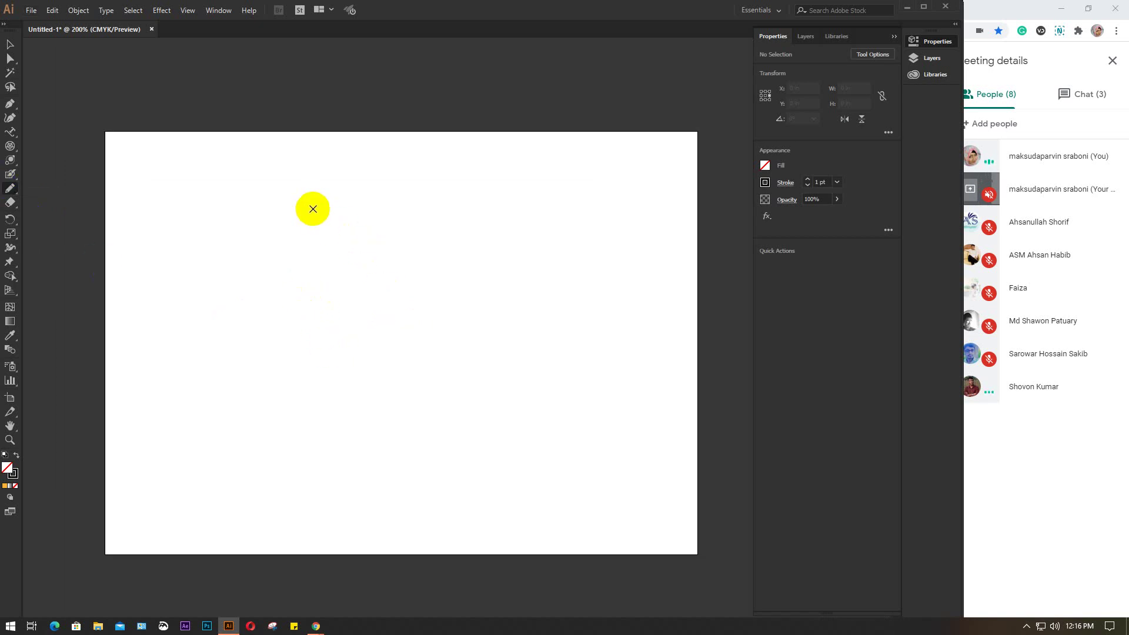
{"action": "mouse_move", "coordinate": [314, 207]}
{"action": "left_mouse_down"}
{"action": "mouse_move", "coordinate": [354, 188]}
{"action": "mouse_move", "coordinate": [428, 236]}
{"action": "mouse_move", "coordinate": [467, 232]}
{"action": "mouse_move", "coordinate": [504, 255]}
{"action": "left_mouse_up"}
{"action": "mouse_move", "coordinate": [323, 213]}
{"action": "left_mouse_down"}
{"action": "mouse_move", "coordinate": [266, 240]}
{"action": "mouse_move", "coordinate": [246, 306]}
{"action": "left_mouse_up"}
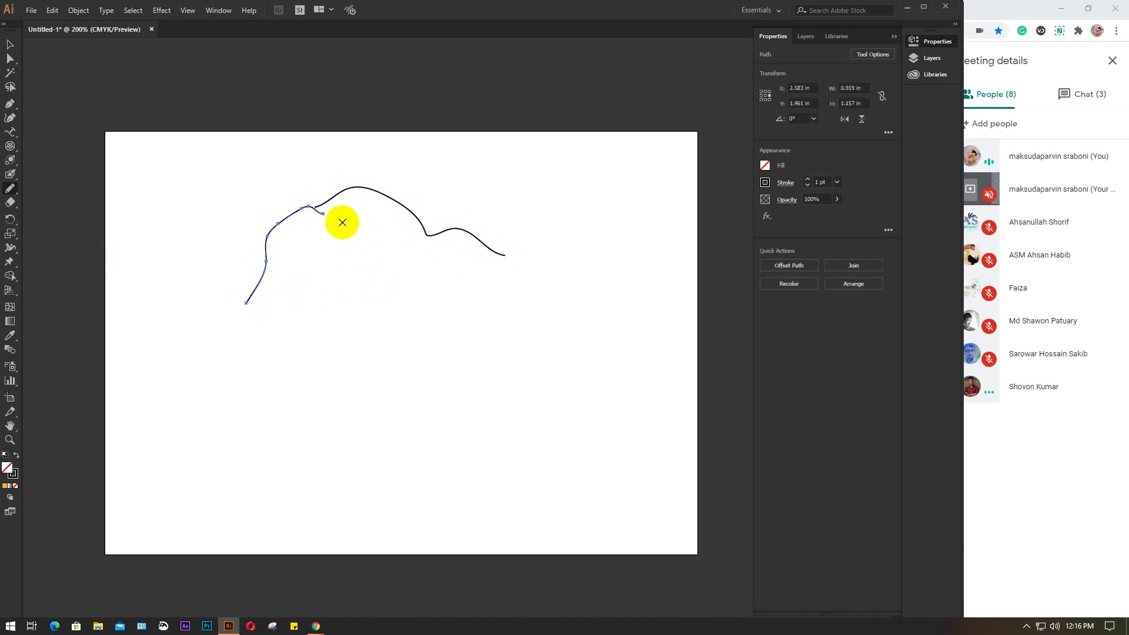
{"action": "mouse_move", "coordinate": [323, 208]}
{"action": "left_mouse_down"}
{"action": "mouse_move", "coordinate": [301, 227]}
{"action": "mouse_move", "coordinate": [276, 299]}
{"action": "mouse_move", "coordinate": [281, 335]}
{"action": "mouse_move", "coordinate": [253, 371]}
{"action": "left_mouse_up"}
{"action": "mouse_move", "coordinate": [322, 214]}
{"action": "left_mouse_down"}
{"action": "mouse_move", "coordinate": [303, 265]}
{"action": "mouse_move", "coordinate": [283, 430]}
{"action": "mouse_move", "coordinate": [329, 260]}
{"action": "mouse_move", "coordinate": [342, 477]}
{"action": "mouse_move", "coordinate": [388, 255]}
{"action": "mouse_move", "coordinate": [517, 350]}
{"action": "left_mouse_up"}
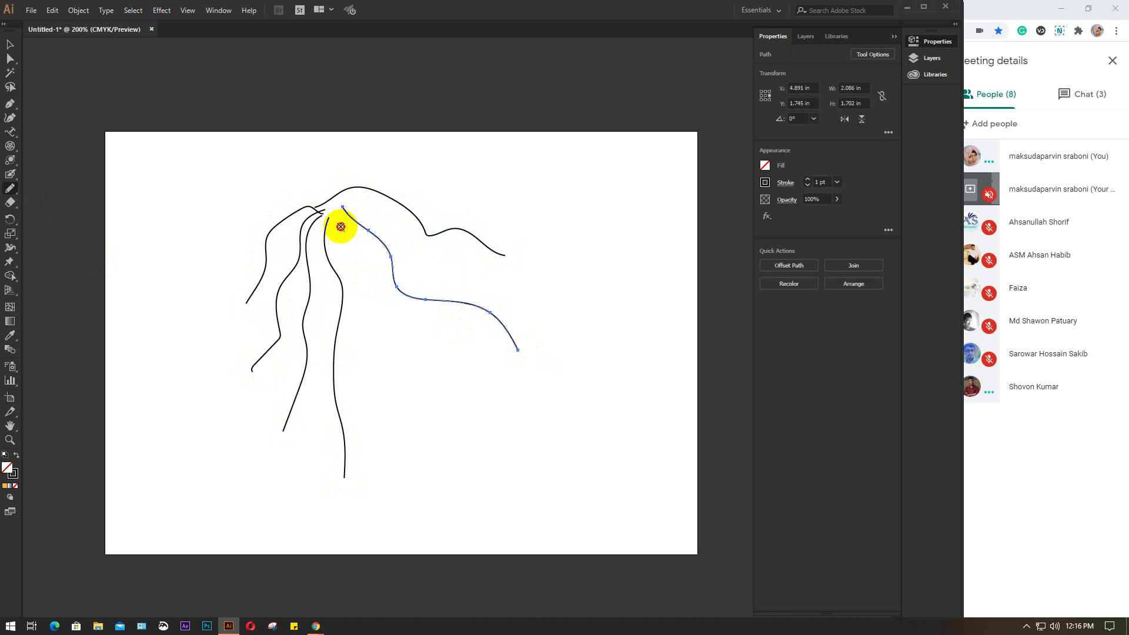
{"action": "mouse_move", "coordinate": [341, 223]}
{"action": "left_mouse_down"}
{"action": "mouse_move", "coordinate": [367, 287]}
{"action": "mouse_move", "coordinate": [452, 408]}
{"action": "left_mouse_up"}
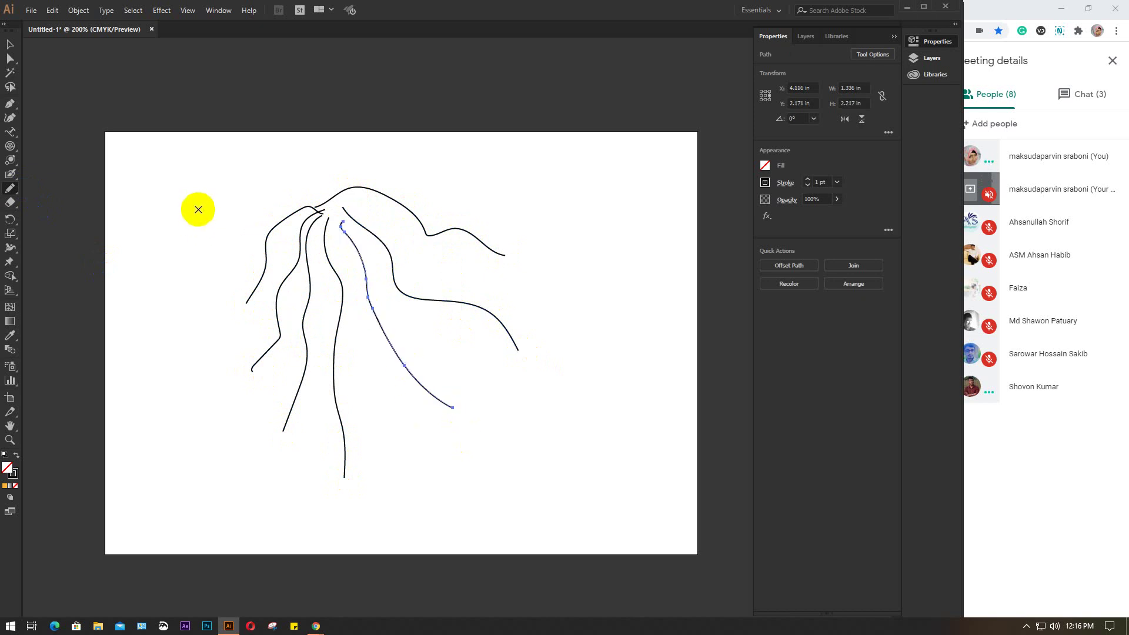
Draw a small curve beside the fanned lines, redraw it into a U shape with the Pencil tool, and add a V-shaped stroke next to it.
{"action": "mouse_move", "coordinate": [142, 192]}
{"action": "left_mouse_down"}
{"action": "mouse_move", "coordinate": [220, 221]}
{"action": "mouse_move", "coordinate": [200, 225]}
{"action": "left_mouse_up"}
{"action": "mouse_move", "coordinate": [200, 225]}
{"action": "left_mouse_down"}
{"action": "mouse_move", "coordinate": [218, 238]}
{"action": "mouse_move", "coordinate": [220, 175]}
{"action": "left_mouse_up"}
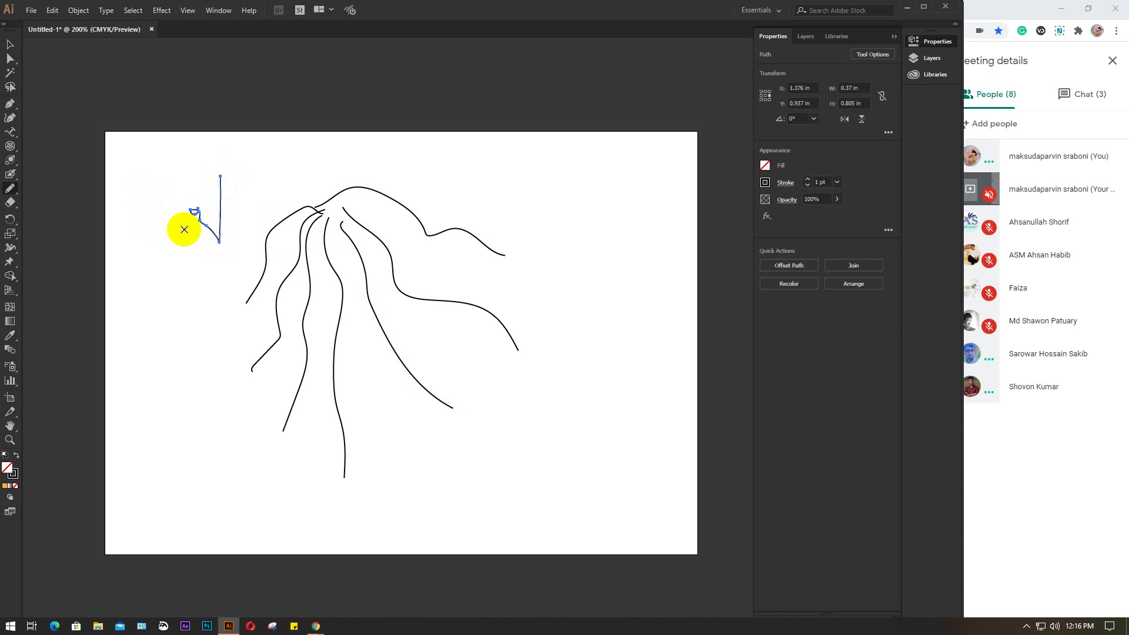
{"action": "mouse_move", "coordinate": [198, 221]}
{"action": "left_mouse_down"}
{"action": "mouse_move", "coordinate": [182, 245]}
{"action": "mouse_move", "coordinate": [152, 195]}
{"action": "left_mouse_up"}
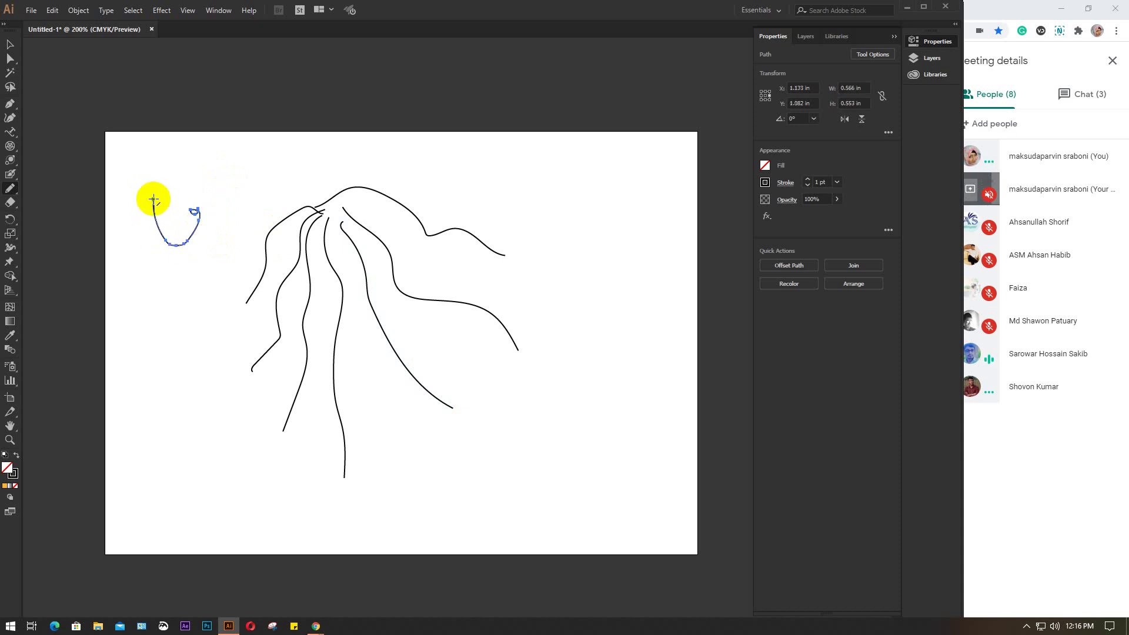
{"action": "mouse_move", "coordinate": [204, 235]}
{"action": "left_mouse_down"}
{"action": "mouse_move", "coordinate": [229, 260]}
{"action": "mouse_move", "coordinate": [235, 190]}
{"action": "left_mouse_up"}
Show the tools grouped with the Pencil and choose the Pencil tool again.
{"action": "left_click", "coordinate": [12, 184]}
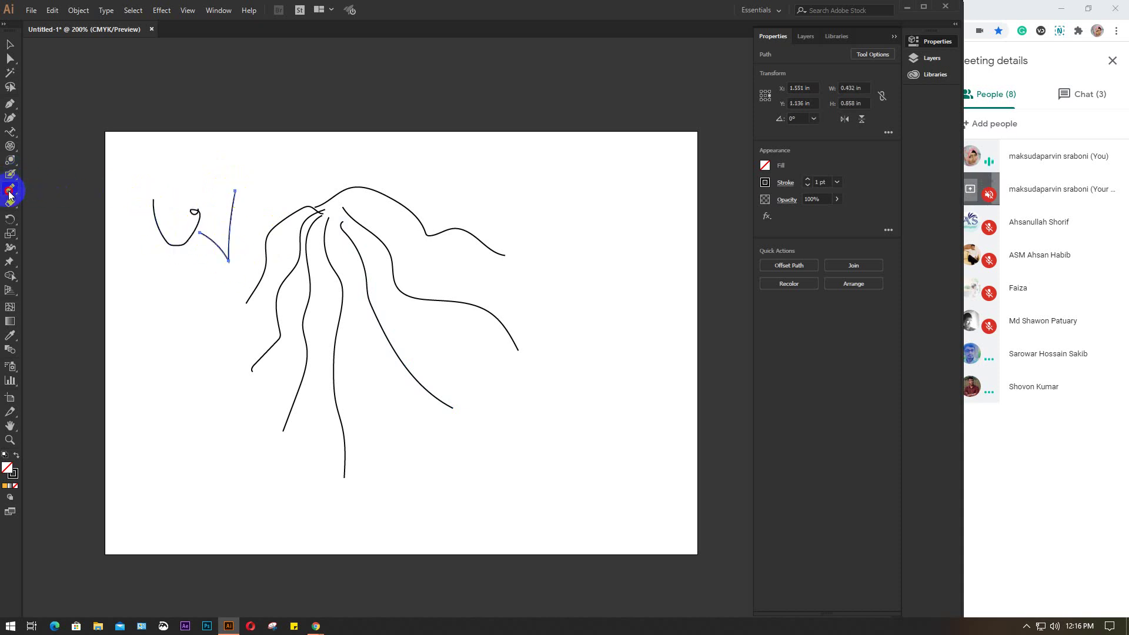
{"action": "left_click_drag", "start_coordinate": [9, 194], "coordinate": [66, 189]}
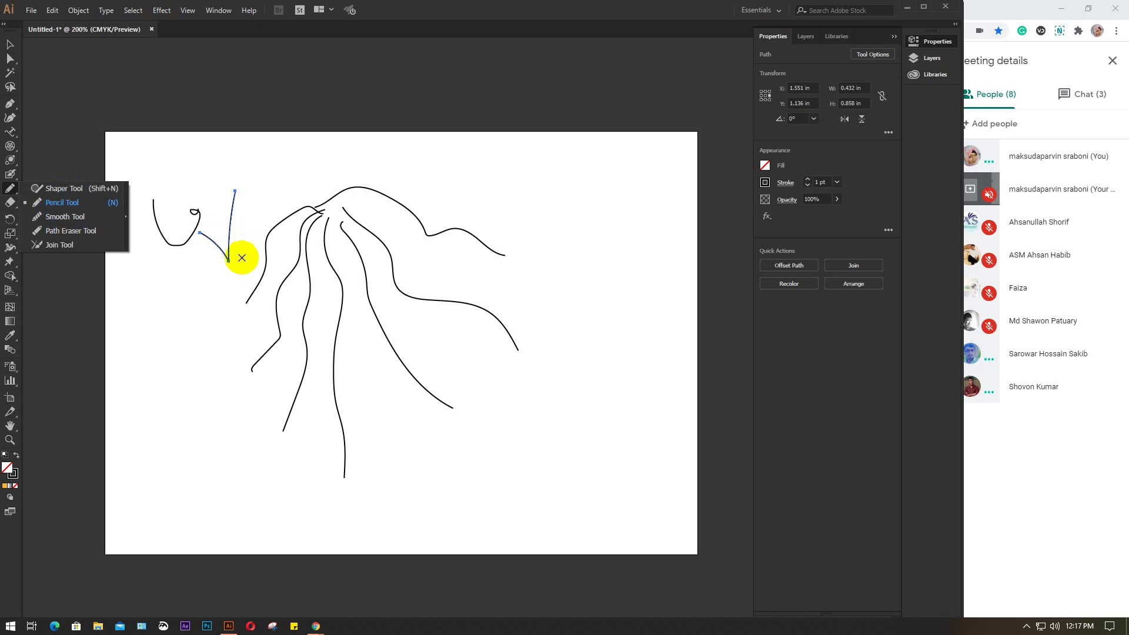
{"action": "left_click", "coordinate": [86, 218]}
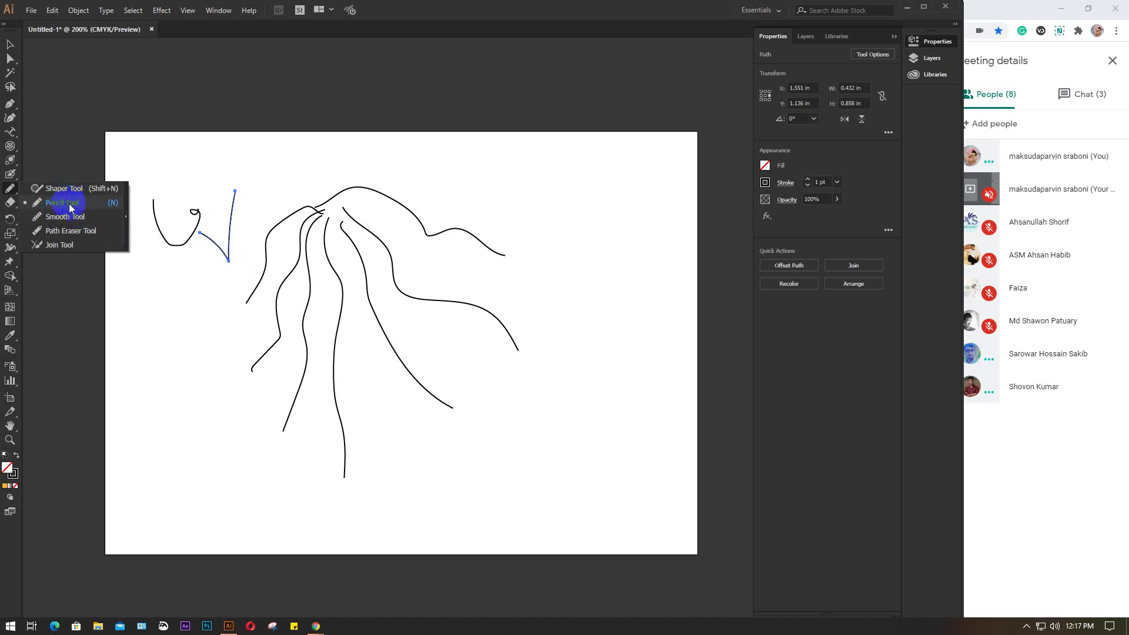
{"action": "left_click", "coordinate": [68, 204]}
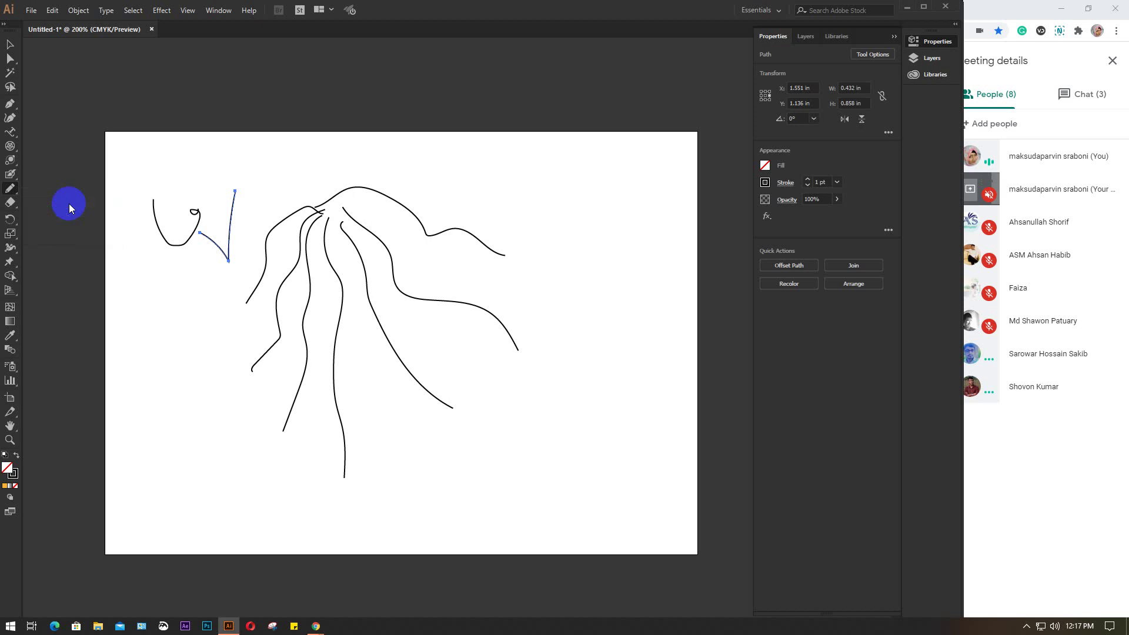
Draw a curly line about 2.55 in tall near the artboard's left edge and a gently wavy line about 2.45 in tall near its right edge.
{"action": "mouse_move", "coordinate": [135, 280]}
{"action": "left_mouse_down"}
{"action": "mouse_move", "coordinate": [145, 303]}
{"action": "mouse_move", "coordinate": [139, 388]}
{"action": "mouse_move", "coordinate": [152, 431]}
{"action": "mouse_move", "coordinate": [142, 469]}
{"action": "mouse_move", "coordinate": [160, 493]}
{"action": "left_mouse_up"}
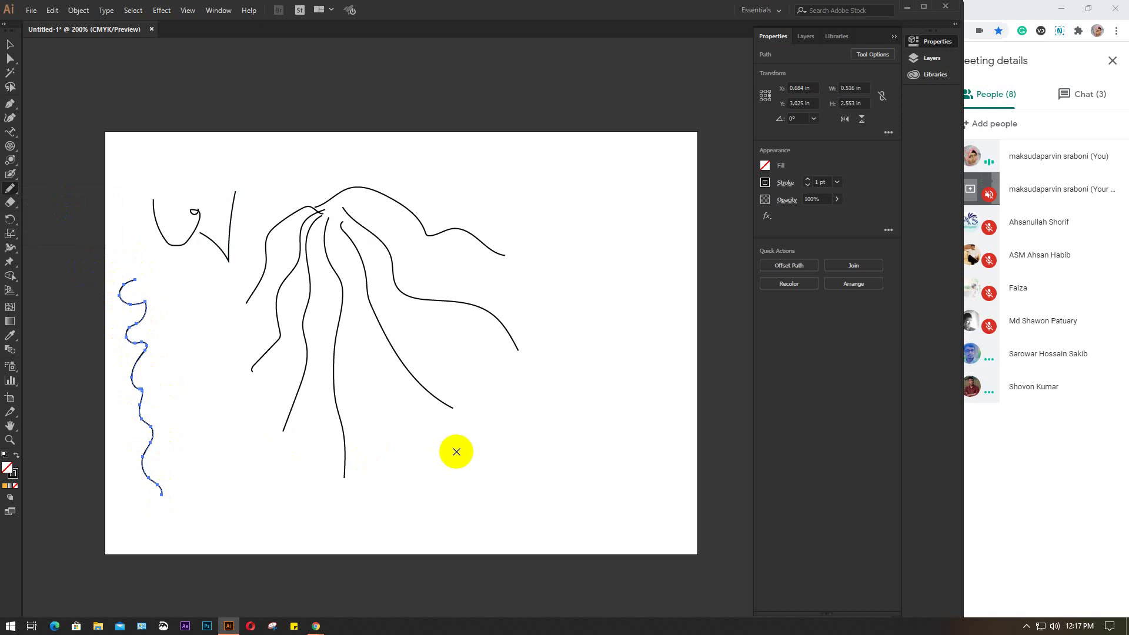
{"action": "mouse_move", "coordinate": [606, 257]}
{"action": "left_mouse_down"}
{"action": "mouse_move", "coordinate": [617, 393]}
{"action": "mouse_move", "coordinate": [602, 467]}
{"action": "left_mouse_up"}
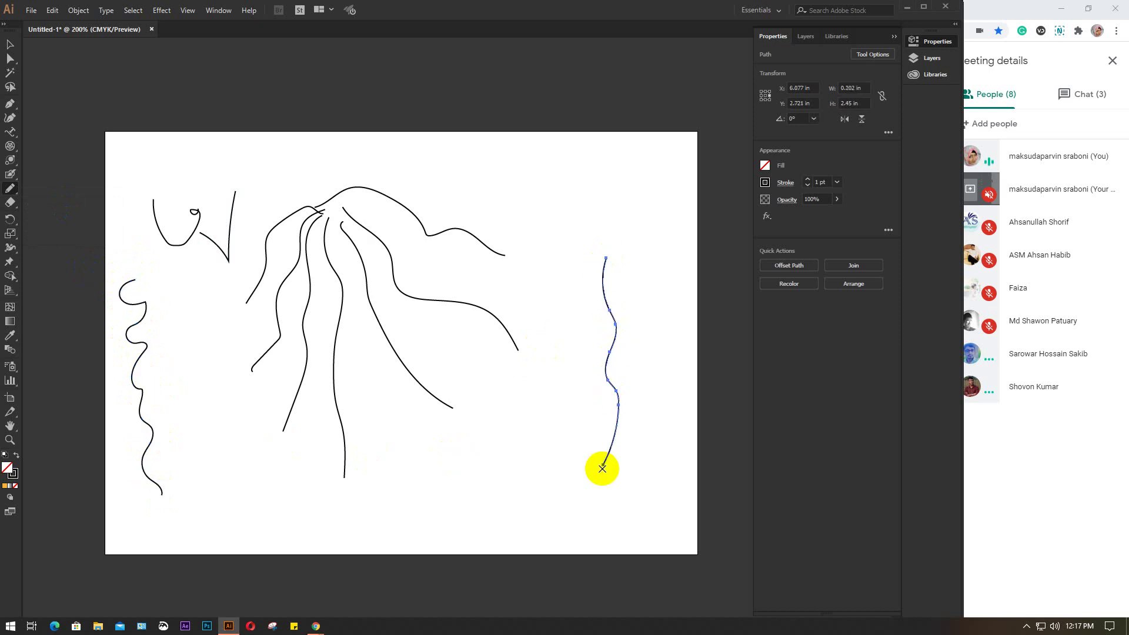
Review the tools grouped with the Pencil, including the Smooth Tool, and keep the Pencil Tool active.
{"action": "left_click", "coordinate": [11, 191]}
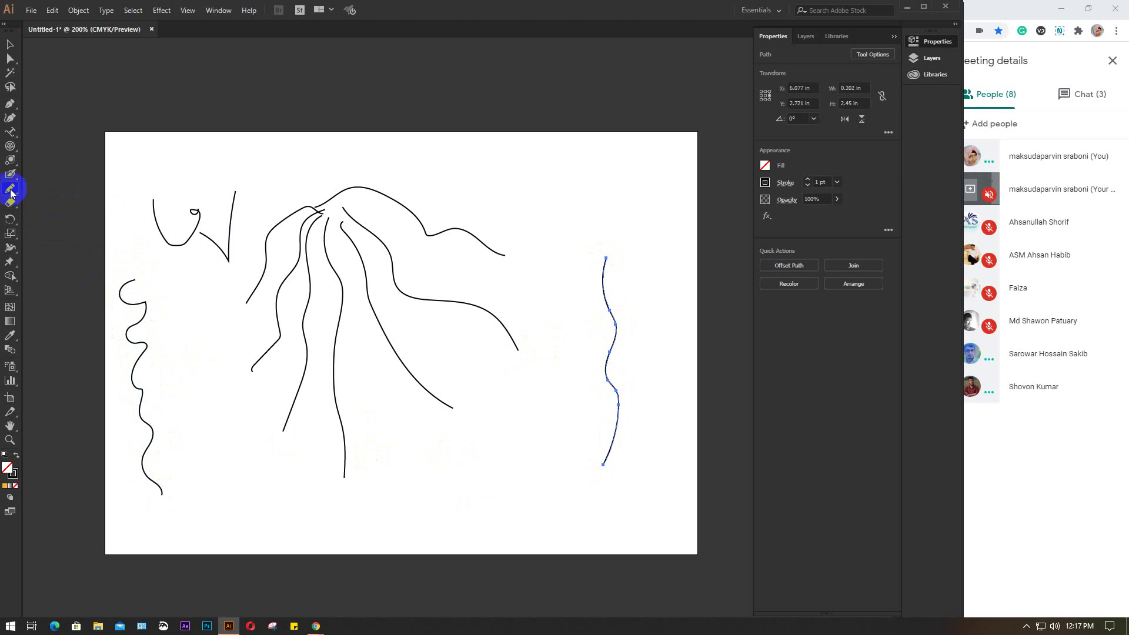
{"action": "mouse_move", "coordinate": [11, 191]}
{"action": "left_mouse_down"}
{"action": "mouse_move", "coordinate": [80, 221]}
{"action": "mouse_move", "coordinate": [69, 205]}
{"action": "left_mouse_up"}
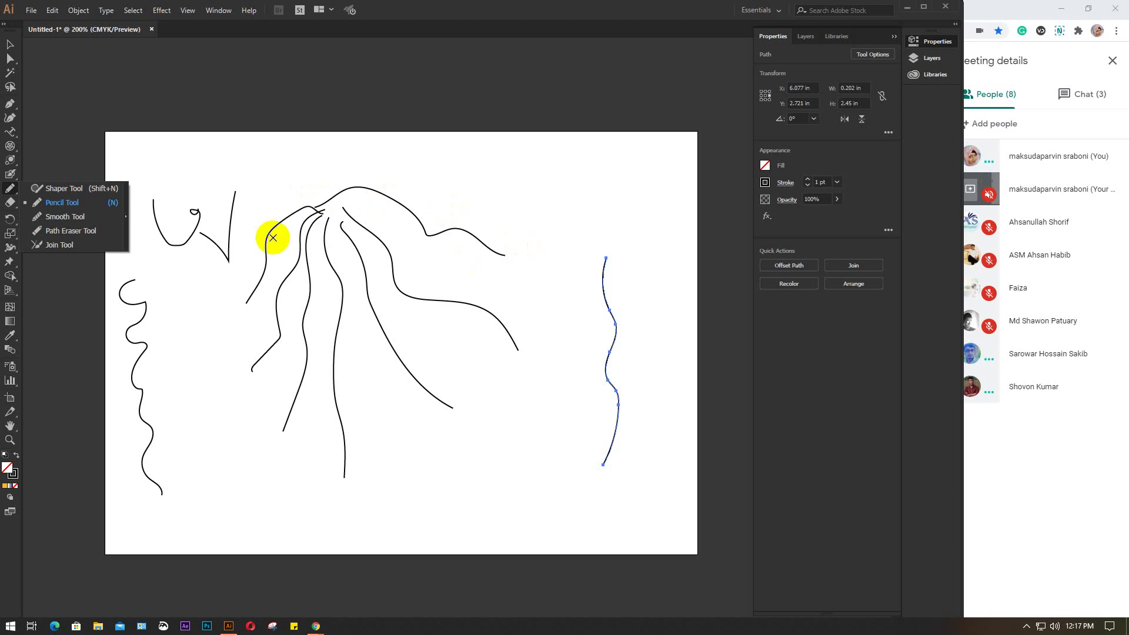
{"action": "left_click", "coordinate": [65, 218]}
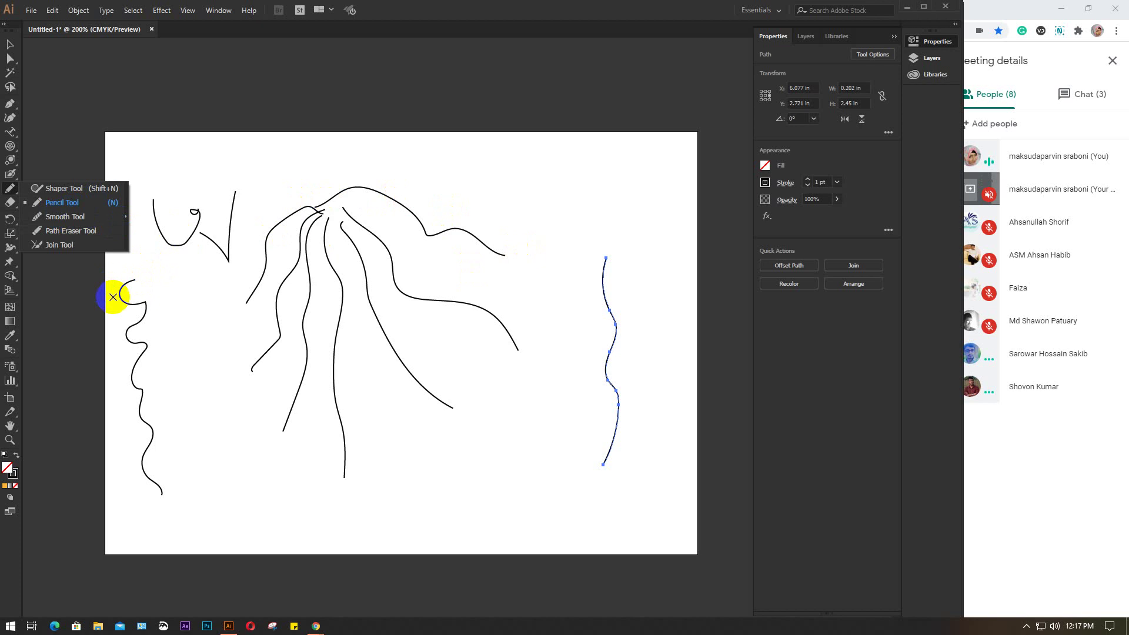
{"action": "left_click", "coordinate": [63, 208]}
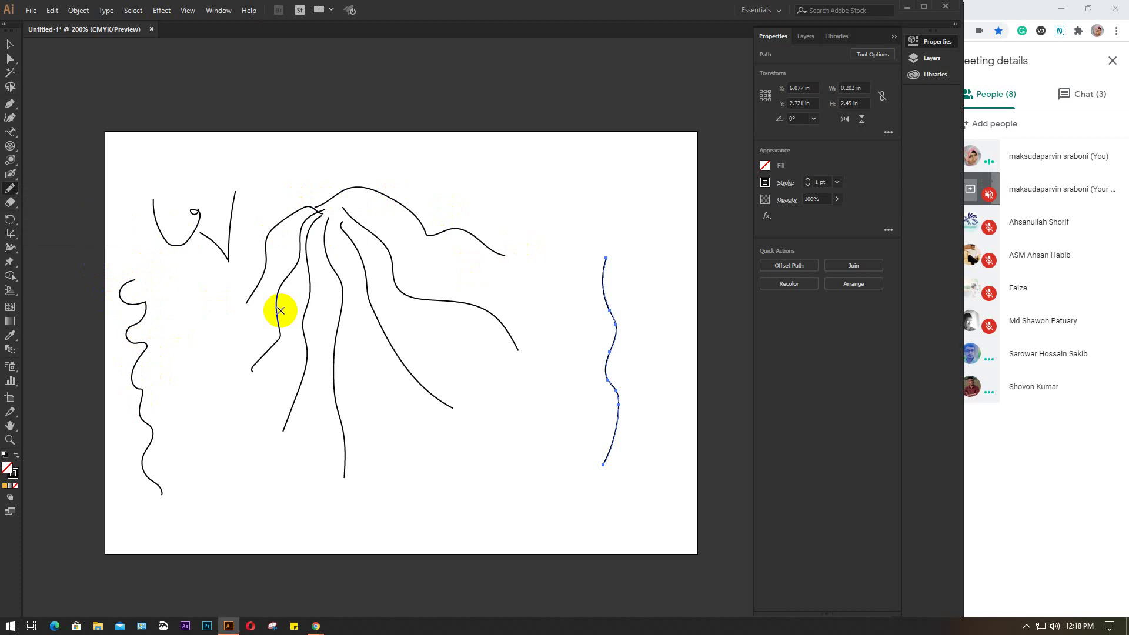
Duplicate the gently wavy line, placing the copy about 0.53 in to the left of the original.
{"action": "key", "text": "v"}
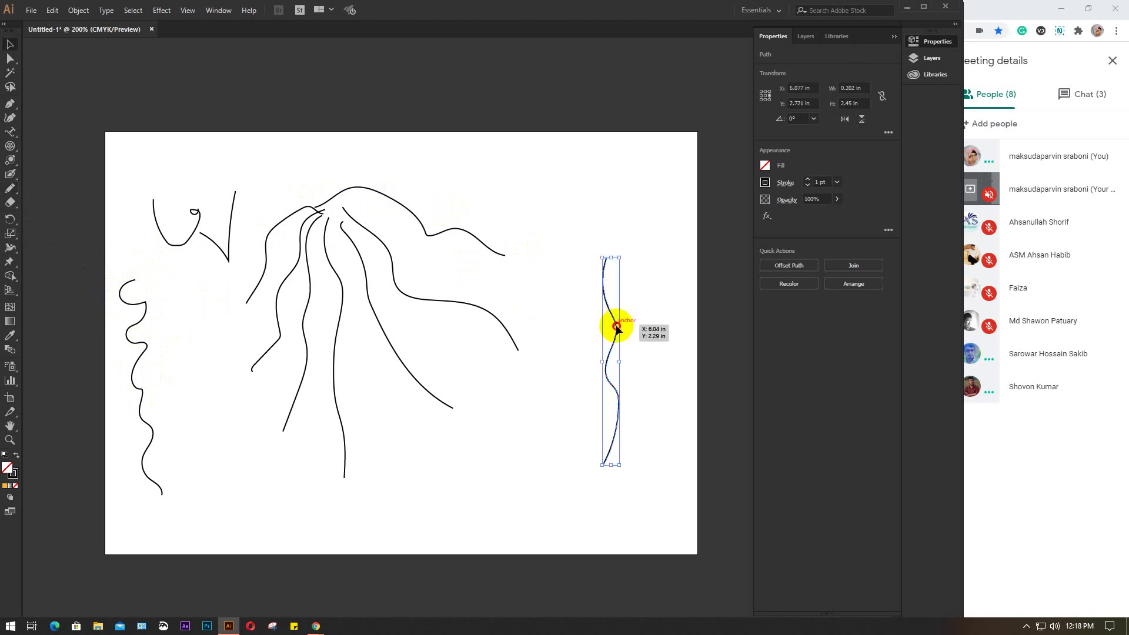
{"action": "left_click_drag", "start_coordinate": [616, 328], "coordinate": [576, 327]}
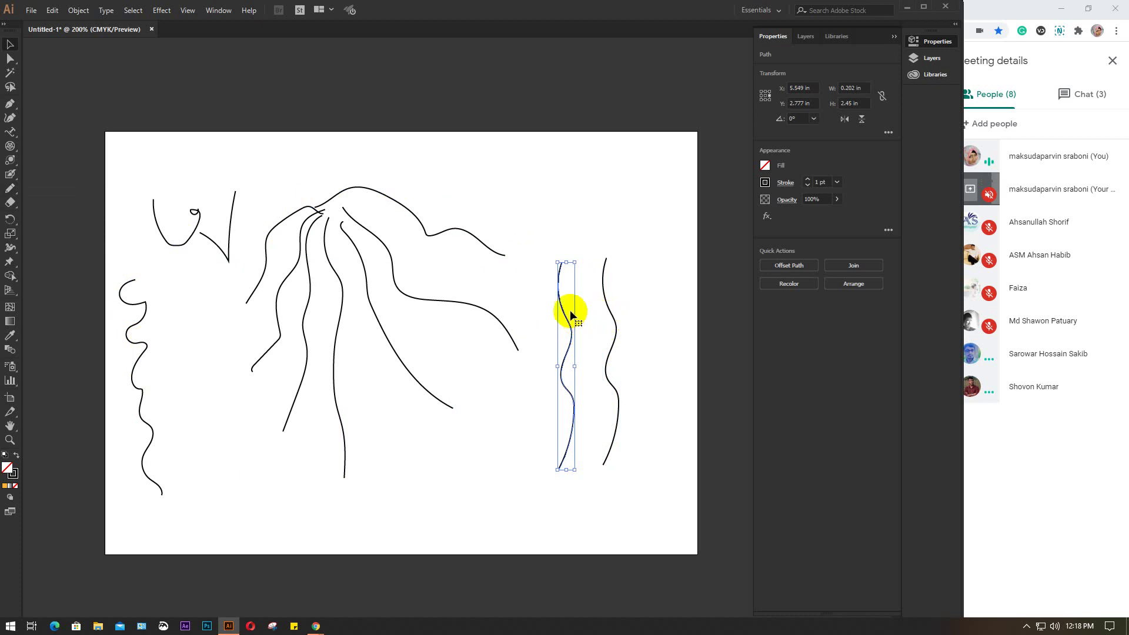
Even out the bends of the copied wavy line with repeated Smooth Tool strokes along its length.
{"action": "left_click", "coordinate": [9, 188]}
{"action": "left_click_drag", "start_coordinate": [10, 188], "coordinate": [65, 202]}
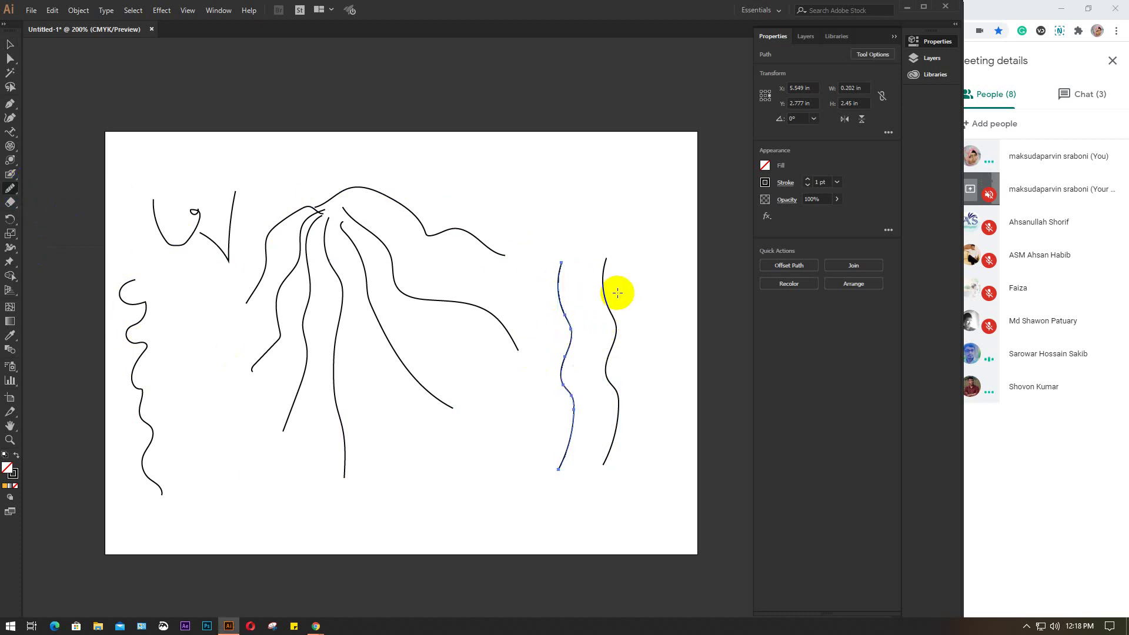
{"action": "scroll", "coordinate": [548, 300], "scroll_direction": "up", "scroll_amount": 2}
{"action": "scroll", "coordinate": [574, 318], "scroll_direction": "down", "scroll_amount": 2}
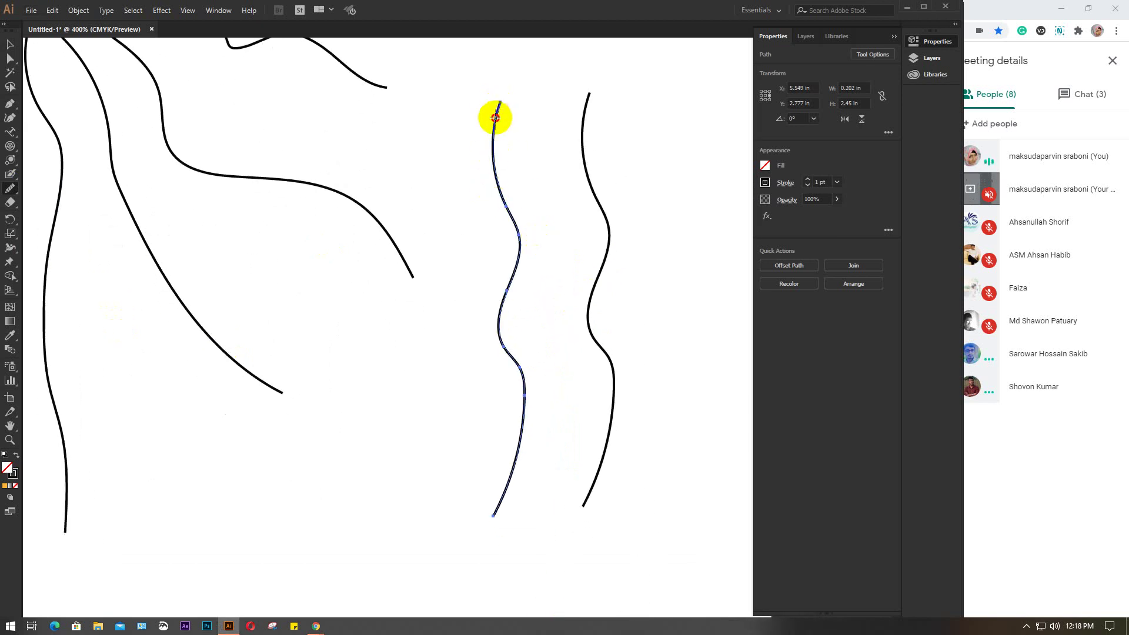
{"action": "mouse_move", "coordinate": [496, 113]}
{"action": "left_mouse_down"}
{"action": "mouse_move", "coordinate": [501, 209]}
{"action": "mouse_move", "coordinate": [515, 247]}
{"action": "left_mouse_up"}
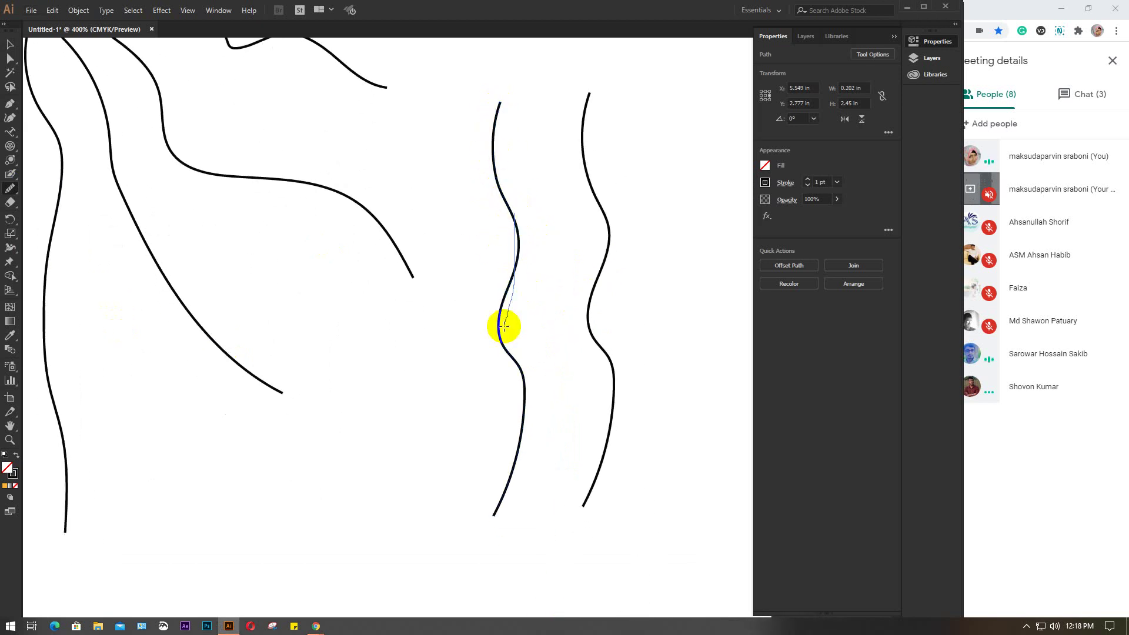
{"action": "mouse_move", "coordinate": [500, 288]}
{"action": "left_mouse_down"}
{"action": "mouse_move", "coordinate": [497, 414]}
{"action": "mouse_move", "coordinate": [502, 315]}
{"action": "mouse_move", "coordinate": [519, 396]}
{"action": "left_mouse_up"}
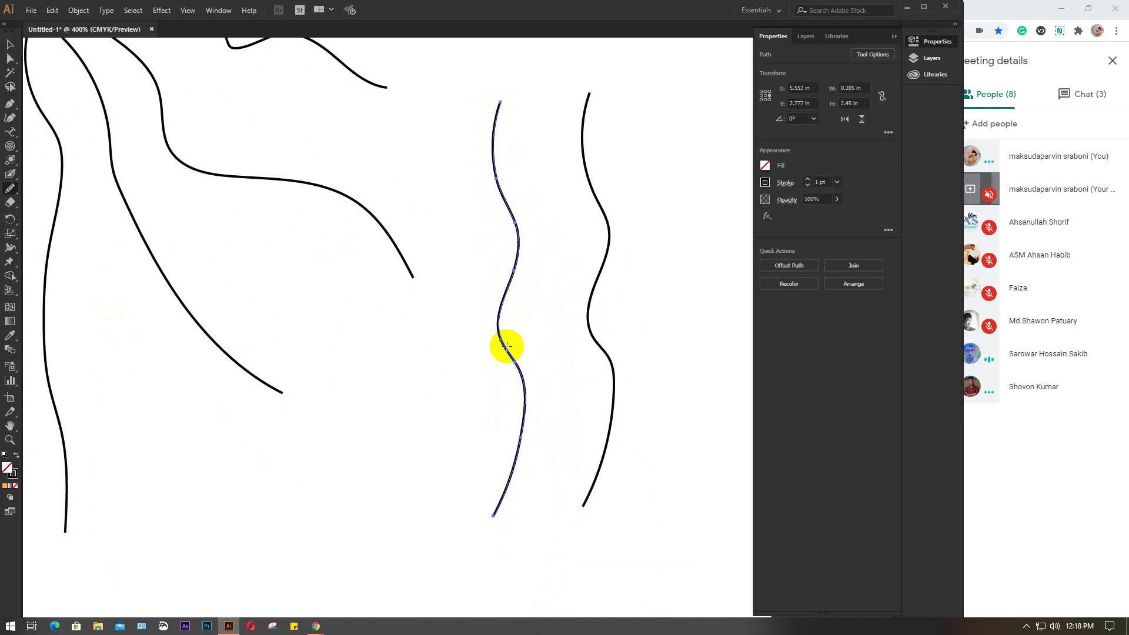
{"action": "mouse_move", "coordinate": [510, 354]}
{"action": "left_mouse_down"}
{"action": "mouse_move", "coordinate": [536, 432]}
{"action": "mouse_move", "coordinate": [522, 388]}
{"action": "left_mouse_up"}
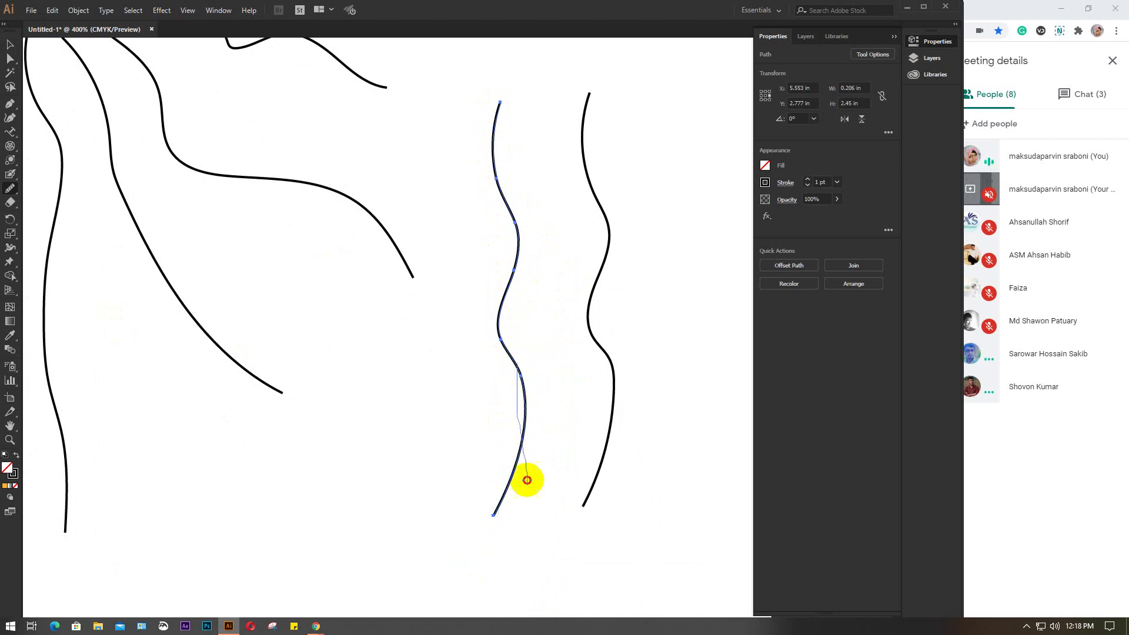
{"action": "left_click_drag", "start_coordinate": [527, 478], "coordinate": [515, 356]}
{"action": "left_click_drag", "start_coordinate": [526, 504], "coordinate": [493, 318]}
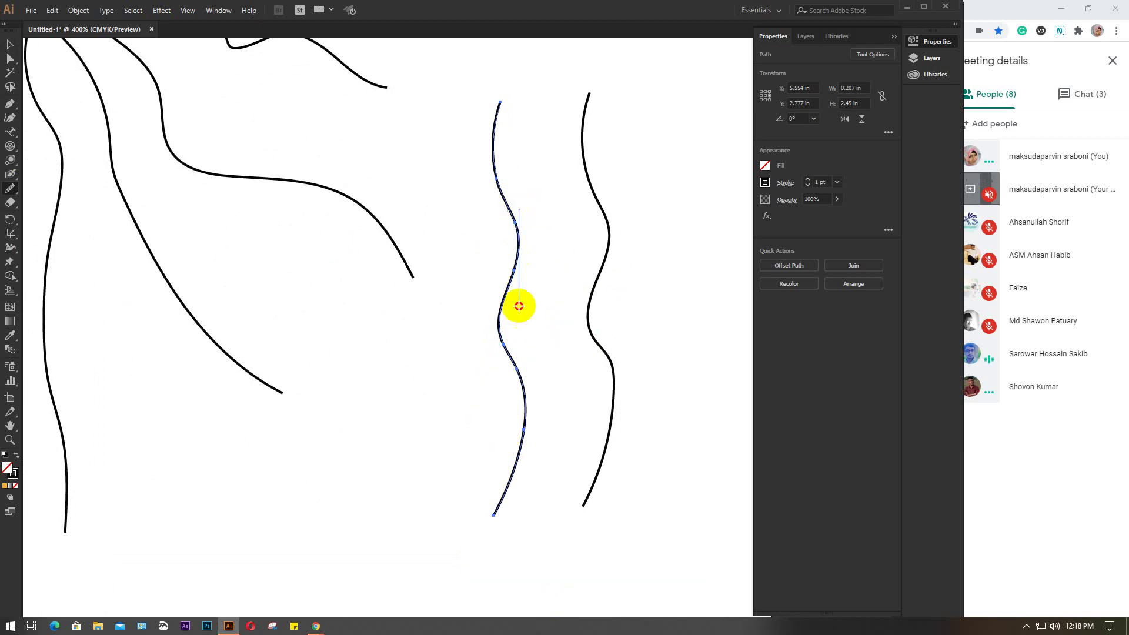
{"action": "mouse_move", "coordinate": [507, 345]}
{"action": "left_mouse_down"}
{"action": "mouse_move", "coordinate": [517, 231]}
{"action": "mouse_move", "coordinate": [499, 156]}
{"action": "left_mouse_up"}
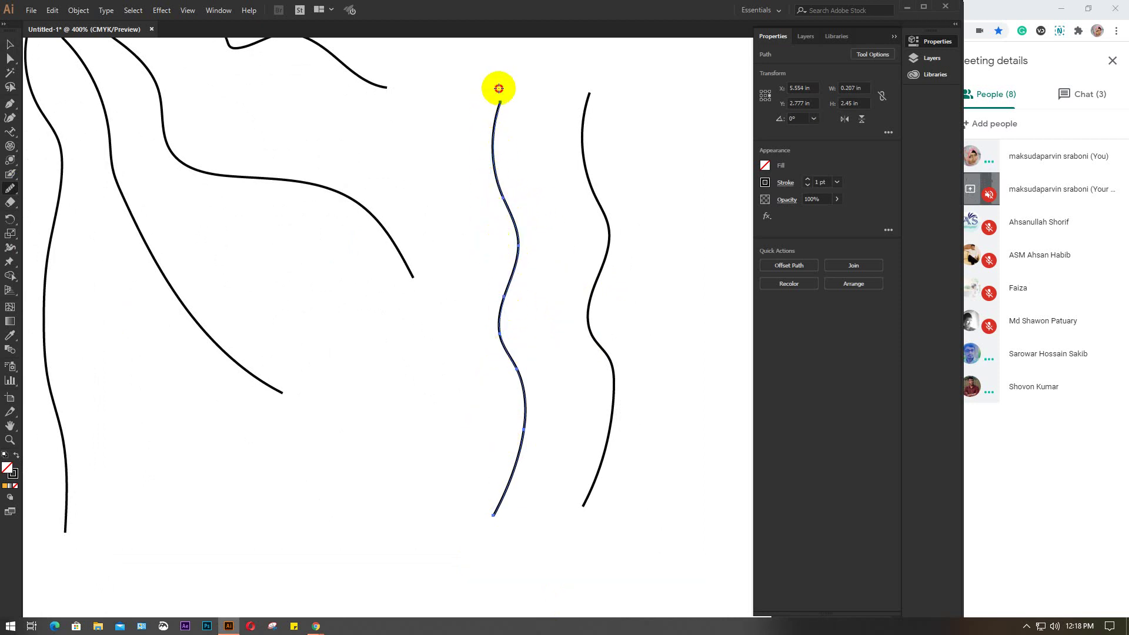
{"action": "mouse_move", "coordinate": [499, 167]}
{"action": "left_mouse_down"}
{"action": "mouse_move", "coordinate": [510, 327]}
{"action": "mouse_move", "coordinate": [505, 286]}
{"action": "mouse_move", "coordinate": [504, 484]}
{"action": "left_mouse_up"}
{"action": "left_click_drag", "start_coordinate": [514, 343], "coordinate": [514, 406]}
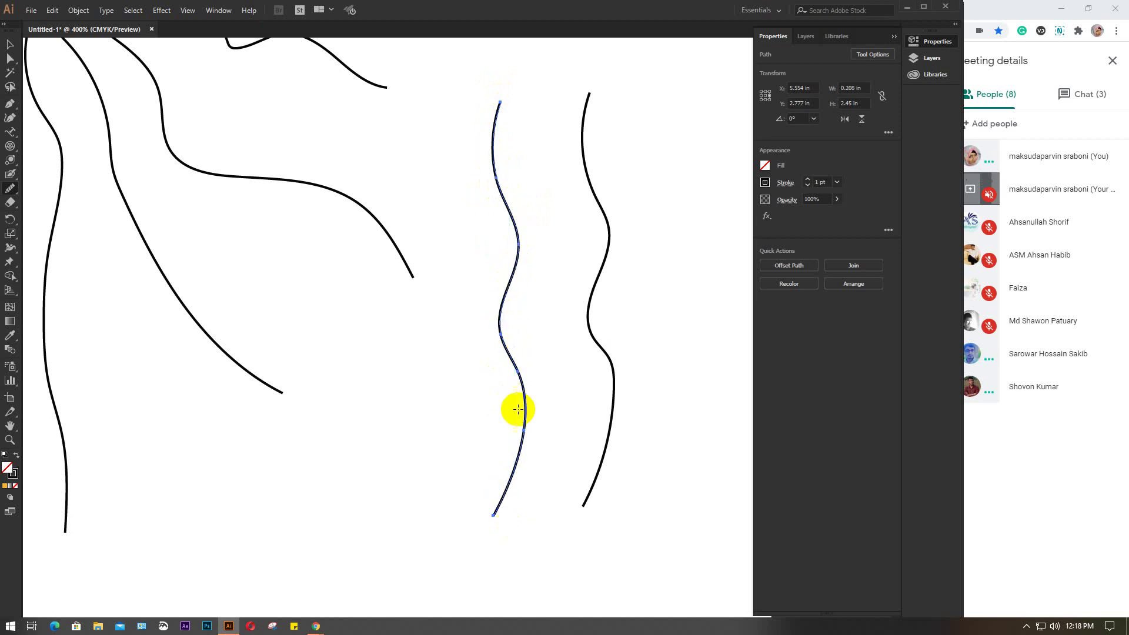
{"action": "mouse_move", "coordinate": [522, 362]}
{"action": "left_mouse_down"}
{"action": "mouse_move", "coordinate": [515, 499]}
{"action": "mouse_move", "coordinate": [517, 411]}
{"action": "left_mouse_up"}
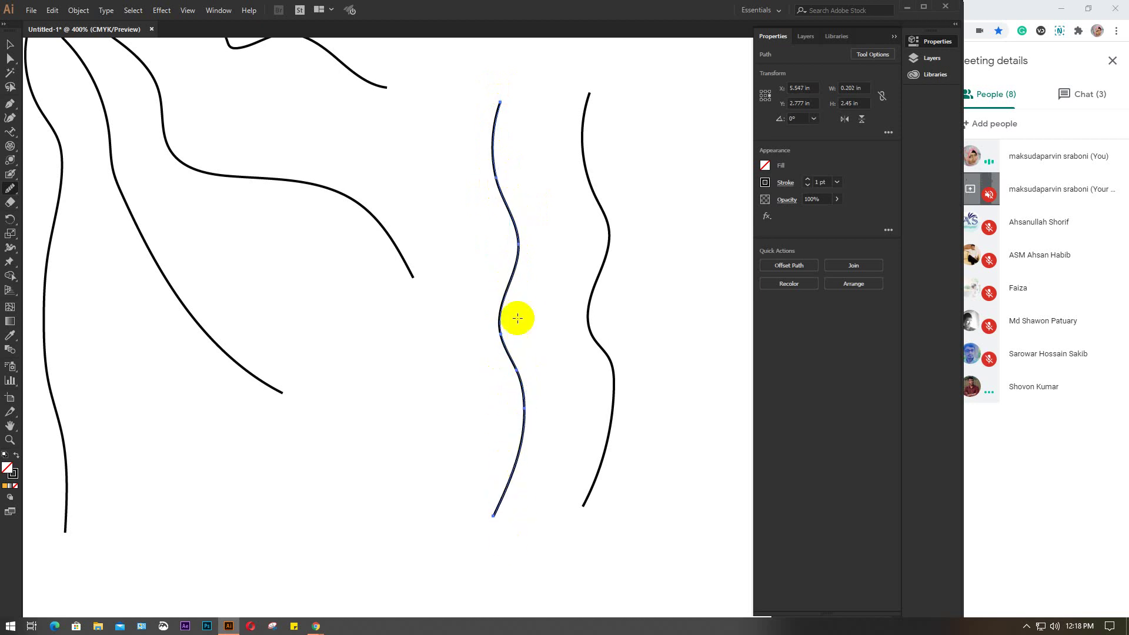
{"action": "left_click_drag", "start_coordinate": [509, 259], "coordinate": [509, 423]}
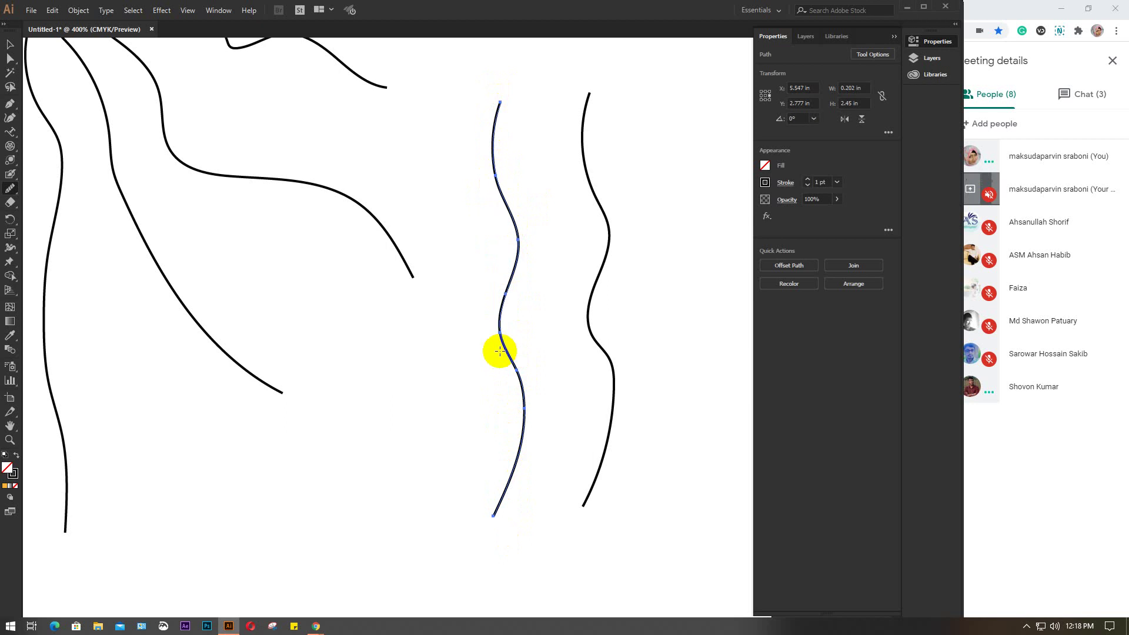
Move the smoothed copy close beside the original wavy line for comparison and deselect it.
{"action": "key", "text": "v"}
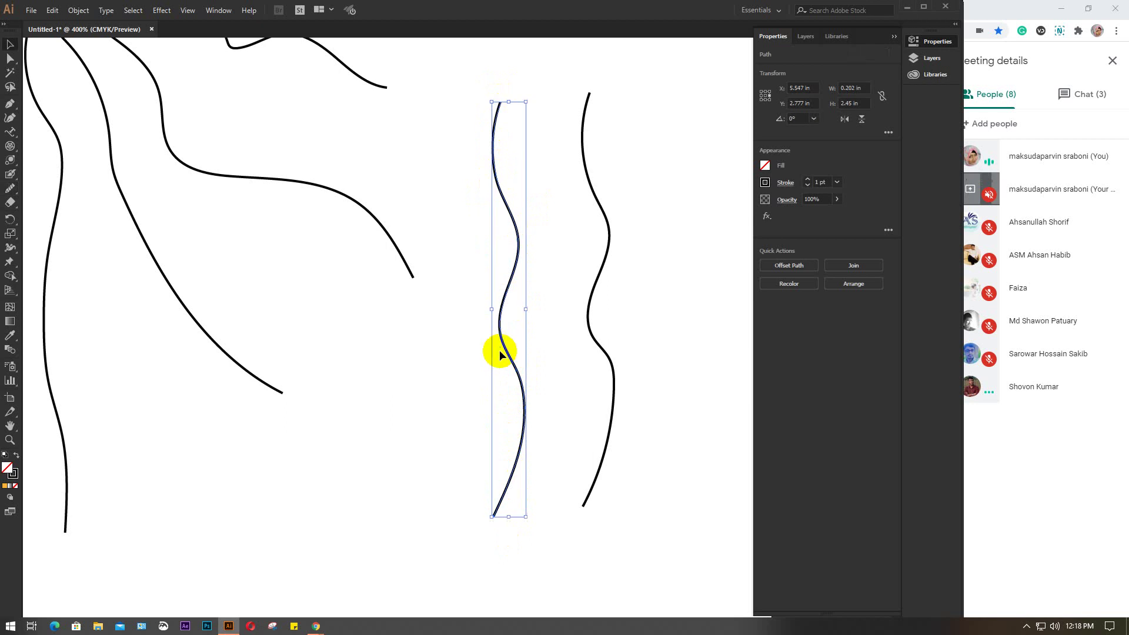
{"action": "left_click", "coordinate": [571, 341]}
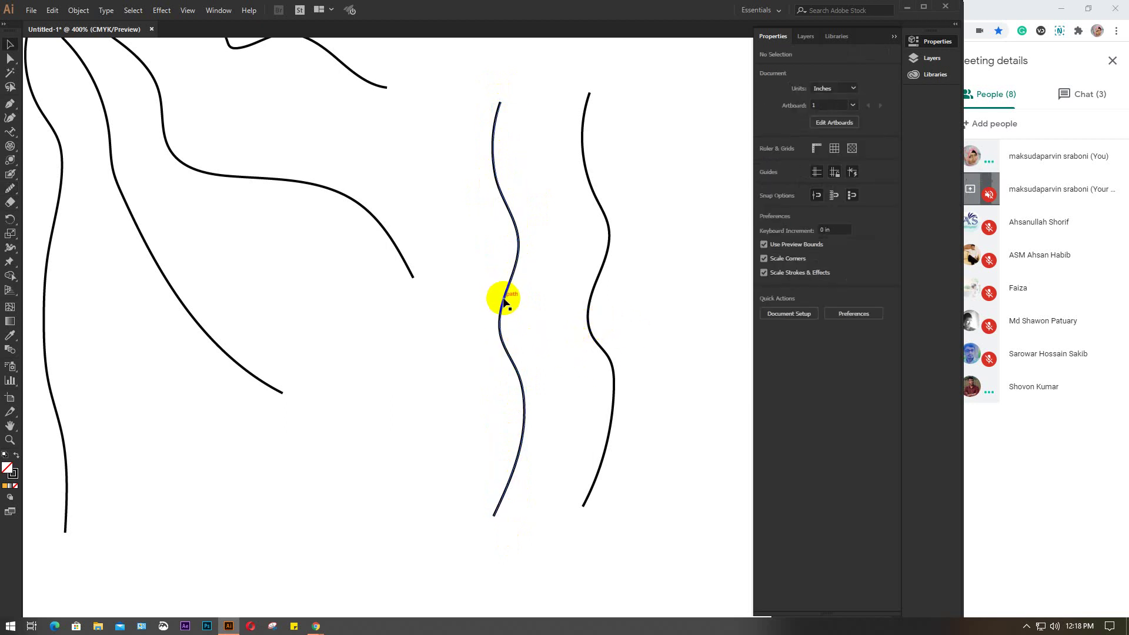
{"action": "left_click_drag", "start_coordinate": [503, 300], "coordinate": [582, 295]}
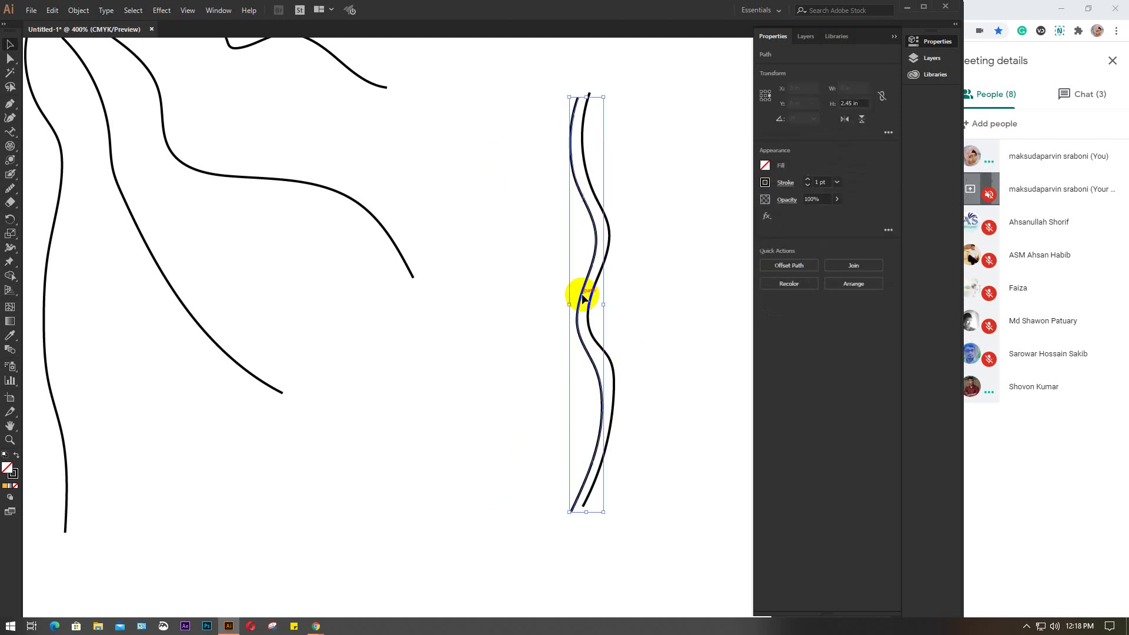
{"action": "left_click", "coordinate": [686, 314]}
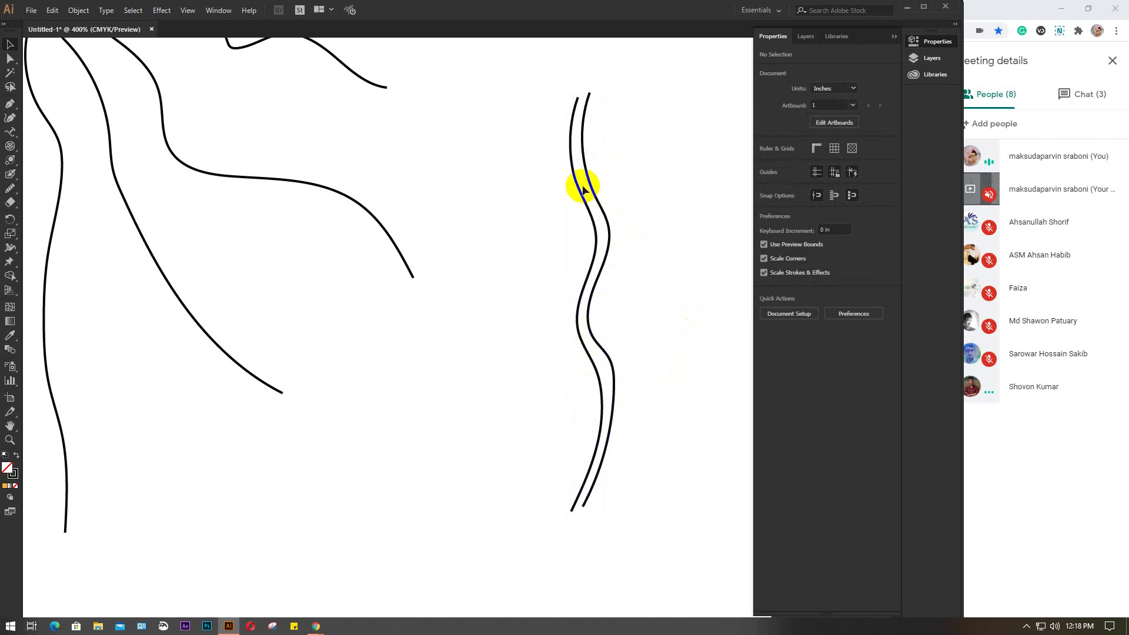
Duplicate the curly line near the artboard's left edge, placing the copy about 0.53 in to the right of the original.
{"action": "scroll", "coordinate": [514, 471], "scroll_direction": "up", "scroll_amount": 5}
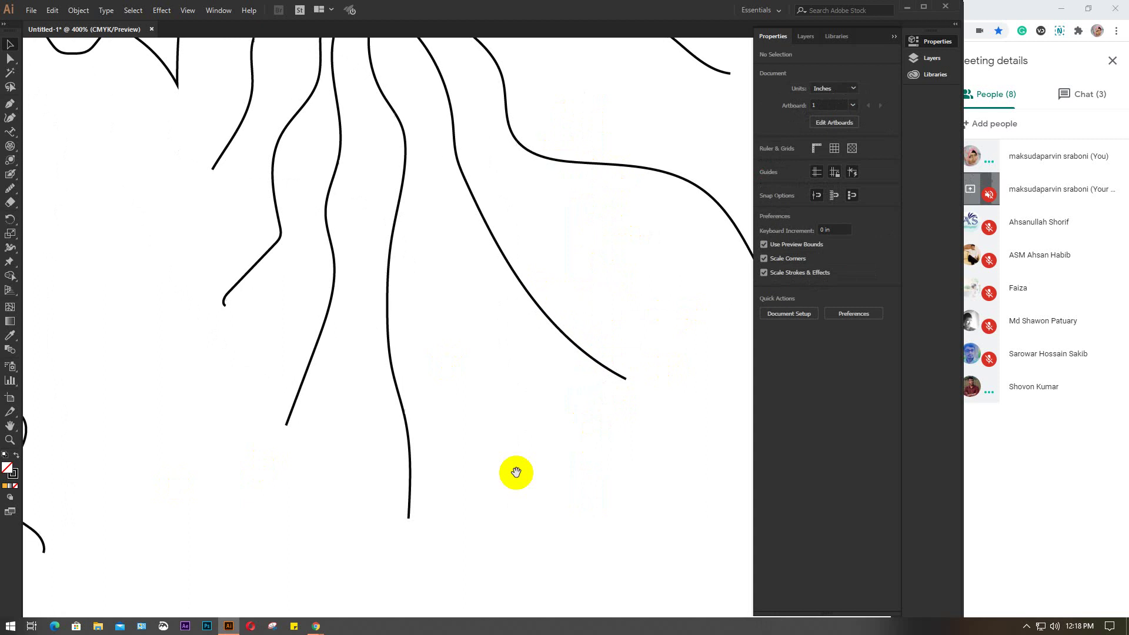
{"action": "scroll", "coordinate": [300, 424], "scroll_direction": "left", "scroll_amount": 6}
{"action": "left_click_drag", "start_coordinate": [311, 355], "coordinate": [291, 286]}
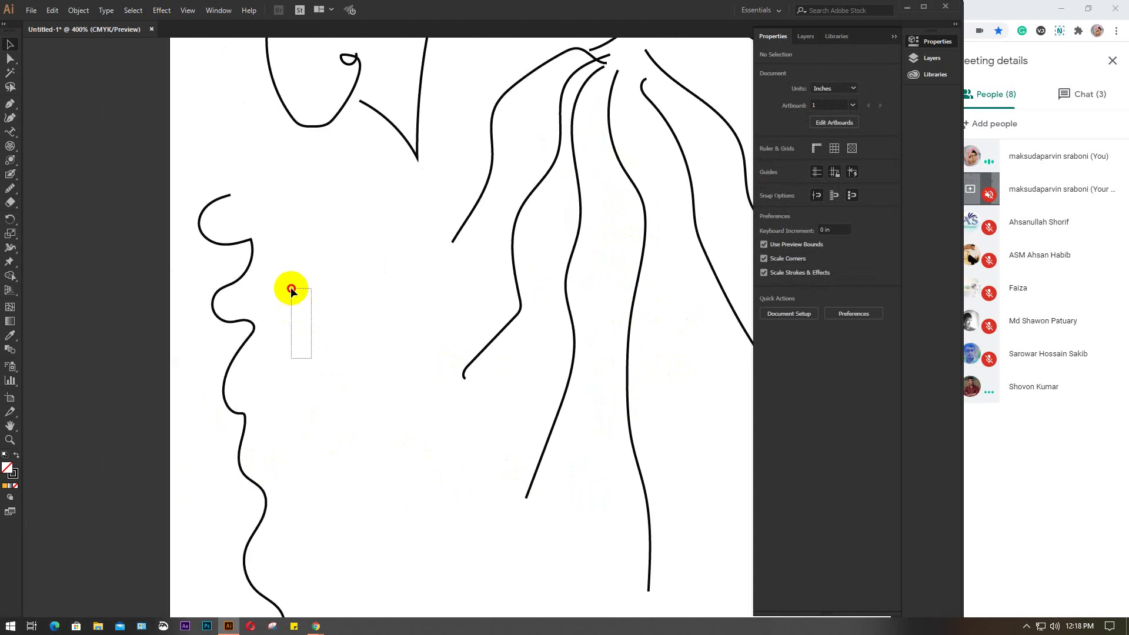
{"action": "left_click_drag", "start_coordinate": [353, 403], "coordinate": [333, 340]}
{"action": "left_click", "coordinate": [215, 292]}
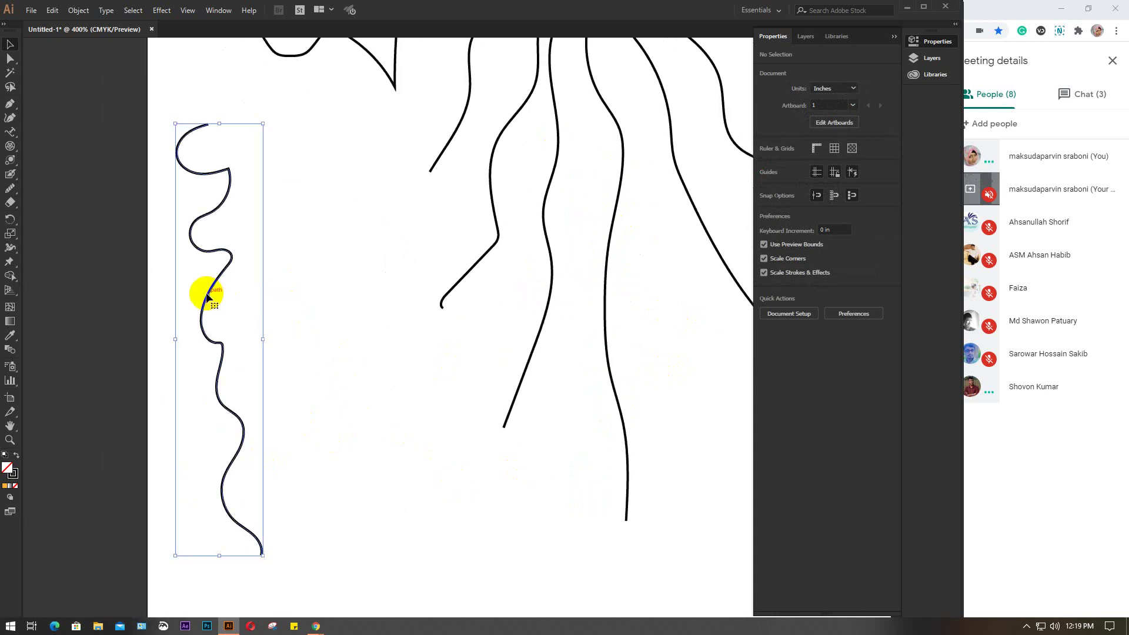
{"action": "left_click_drag", "start_coordinate": [207, 294], "coordinate": [296, 298]}
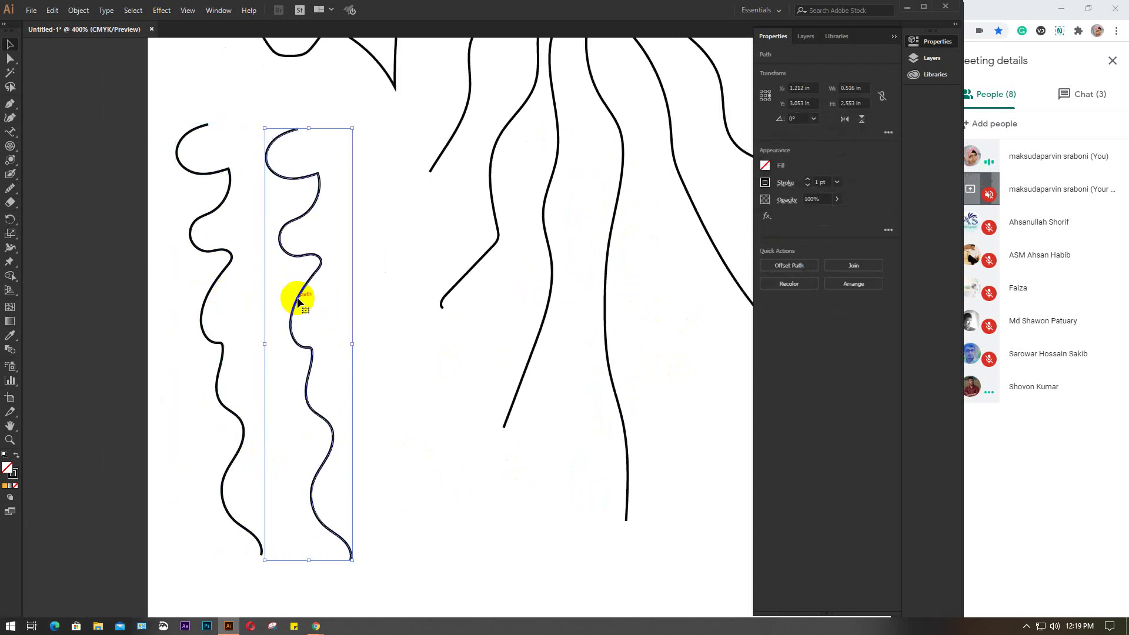
Soften the corners and bends of the copied curly line with Smooth Tool strokes and deselect it.
{"action": "left_click", "coordinate": [10, 188]}
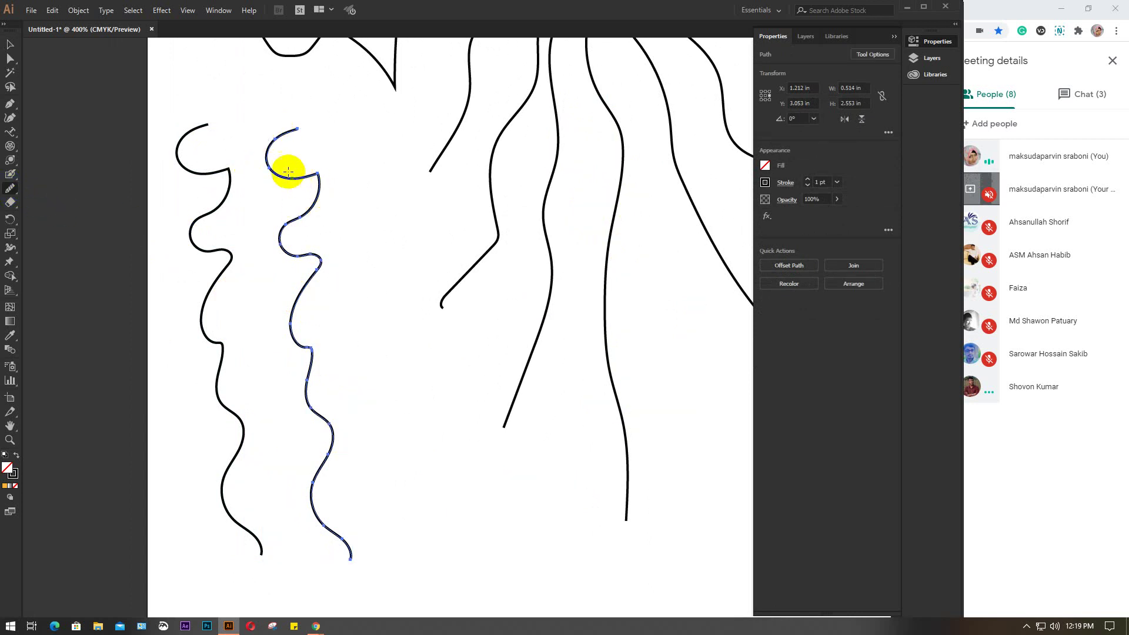
{"action": "mouse_move", "coordinate": [287, 171]}
{"action": "left_mouse_down"}
{"action": "mouse_move", "coordinate": [325, 182]}
{"action": "mouse_move", "coordinate": [315, 176]}
{"action": "left_mouse_up"}
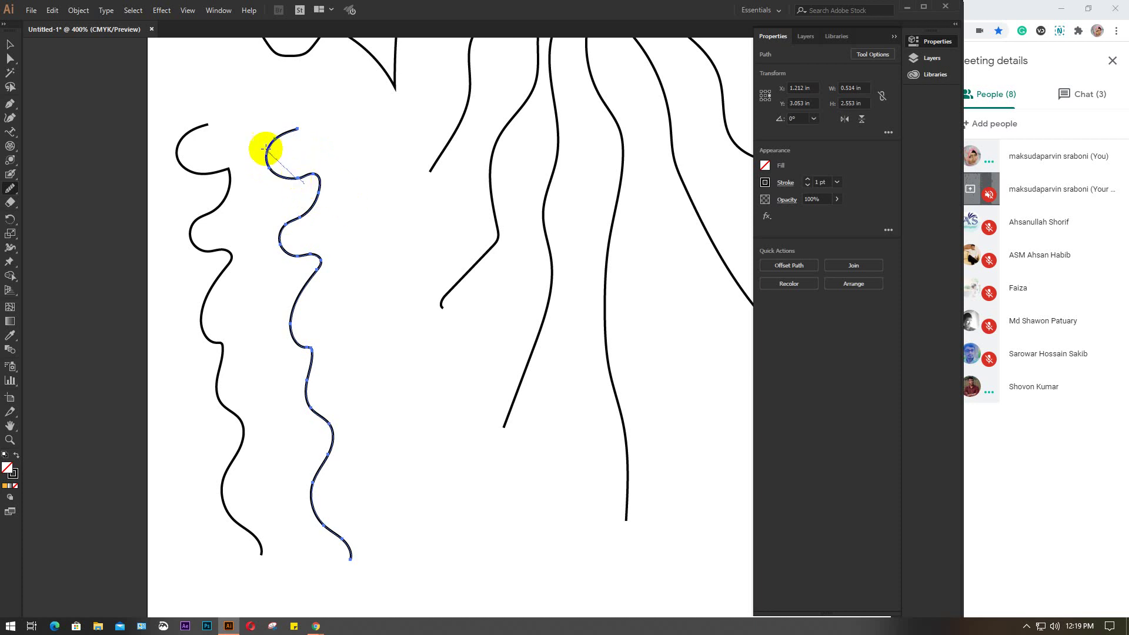
{"action": "mouse_move", "coordinate": [272, 147]}
{"action": "left_mouse_down"}
{"action": "mouse_move", "coordinate": [287, 181]}
{"action": "mouse_move", "coordinate": [277, 121]}
{"action": "mouse_move", "coordinate": [301, 182]}
{"action": "mouse_move", "coordinate": [290, 175]}
{"action": "mouse_move", "coordinate": [301, 182]}
{"action": "mouse_move", "coordinate": [309, 146]}
{"action": "mouse_move", "coordinate": [310, 179]}
{"action": "mouse_move", "coordinate": [322, 146]}
{"action": "left_mouse_up"}
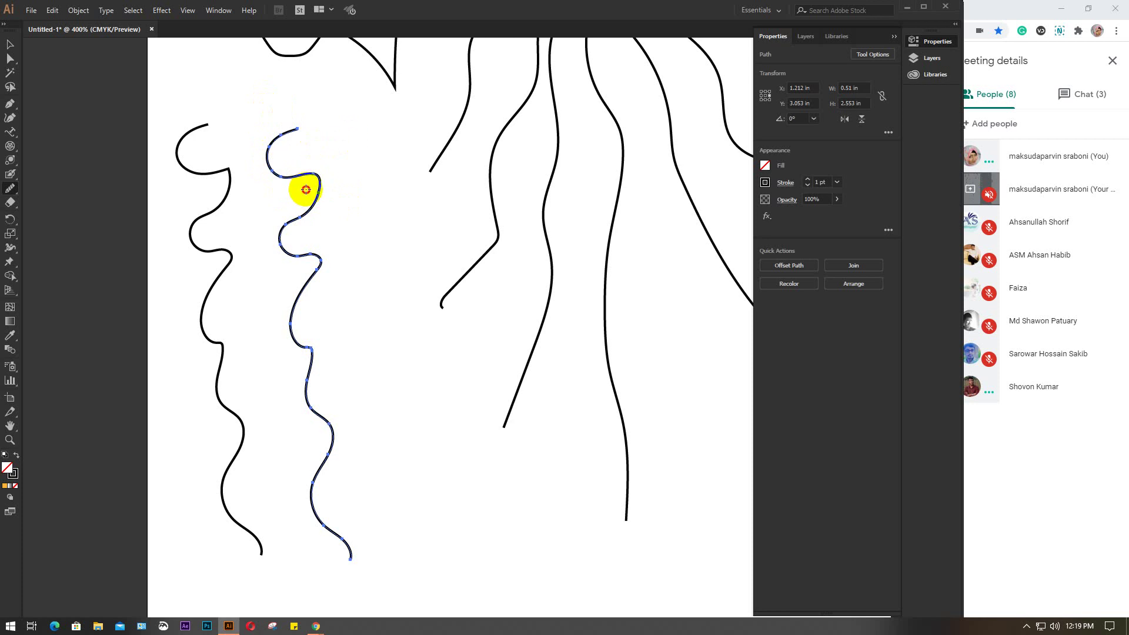
{"action": "left_click_drag", "start_coordinate": [290, 187], "coordinate": [270, 121]}
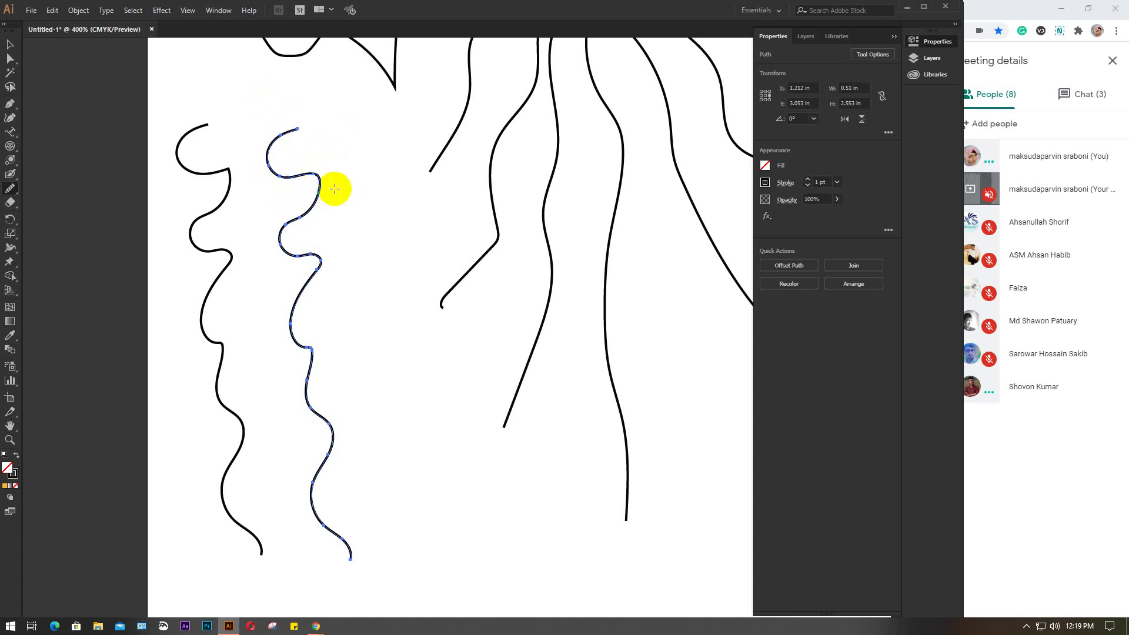
{"action": "mouse_move", "coordinate": [285, 213]}
{"action": "left_mouse_down"}
{"action": "mouse_move", "coordinate": [282, 261]}
{"action": "mouse_move", "coordinate": [310, 269]}
{"action": "mouse_move", "coordinate": [305, 222]}
{"action": "left_mouse_up"}
{"action": "mouse_move", "coordinate": [318, 268]}
{"action": "left_mouse_down"}
{"action": "mouse_move", "coordinate": [299, 216]}
{"action": "mouse_move", "coordinate": [323, 271]}
{"action": "mouse_move", "coordinate": [269, 191]}
{"action": "mouse_move", "coordinate": [289, 214]}
{"action": "mouse_move", "coordinate": [292, 262]}
{"action": "mouse_move", "coordinate": [275, 180]}
{"action": "mouse_move", "coordinate": [301, 271]}
{"action": "mouse_move", "coordinate": [274, 164]}
{"action": "mouse_move", "coordinate": [294, 190]}
{"action": "mouse_move", "coordinate": [302, 264]}
{"action": "left_mouse_up"}
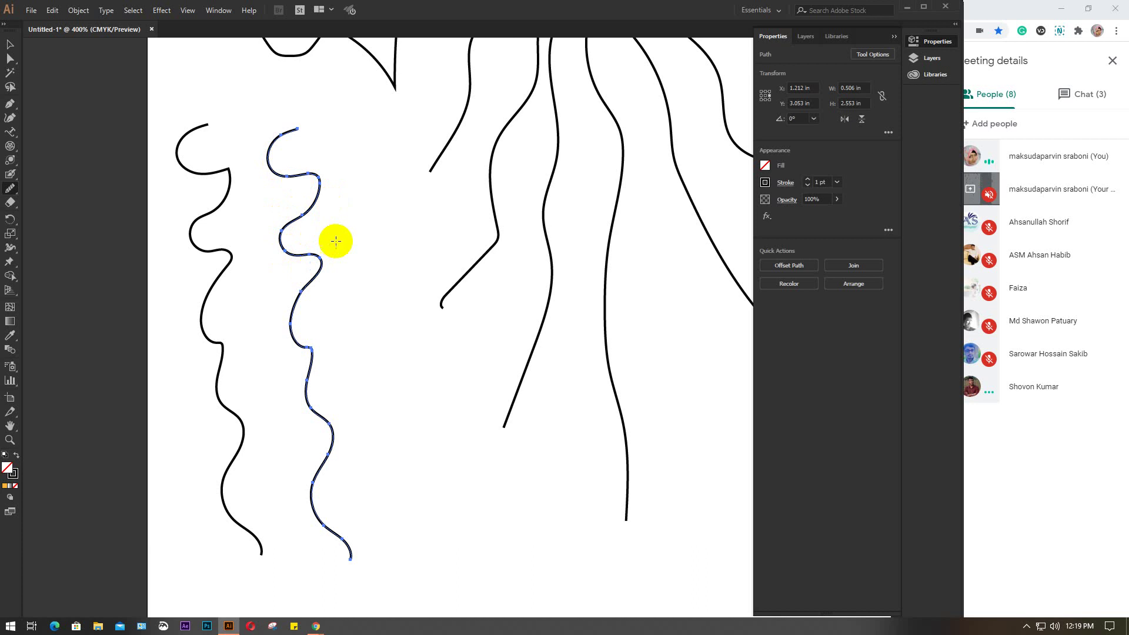
{"action": "mouse_move", "coordinate": [317, 274]}
{"action": "left_mouse_down"}
{"action": "mouse_move", "coordinate": [318, 312]}
{"action": "mouse_move", "coordinate": [294, 245]}
{"action": "mouse_move", "coordinate": [333, 314]}
{"action": "mouse_move", "coordinate": [324, 237]}
{"action": "mouse_move", "coordinate": [300, 336]}
{"action": "mouse_move", "coordinate": [288, 290]}
{"action": "mouse_move", "coordinate": [307, 378]}
{"action": "mouse_move", "coordinate": [304, 346]}
{"action": "mouse_move", "coordinate": [318, 391]}
{"action": "mouse_move", "coordinate": [306, 343]}
{"action": "mouse_move", "coordinate": [326, 392]}
{"action": "mouse_move", "coordinate": [309, 365]}
{"action": "left_mouse_up"}
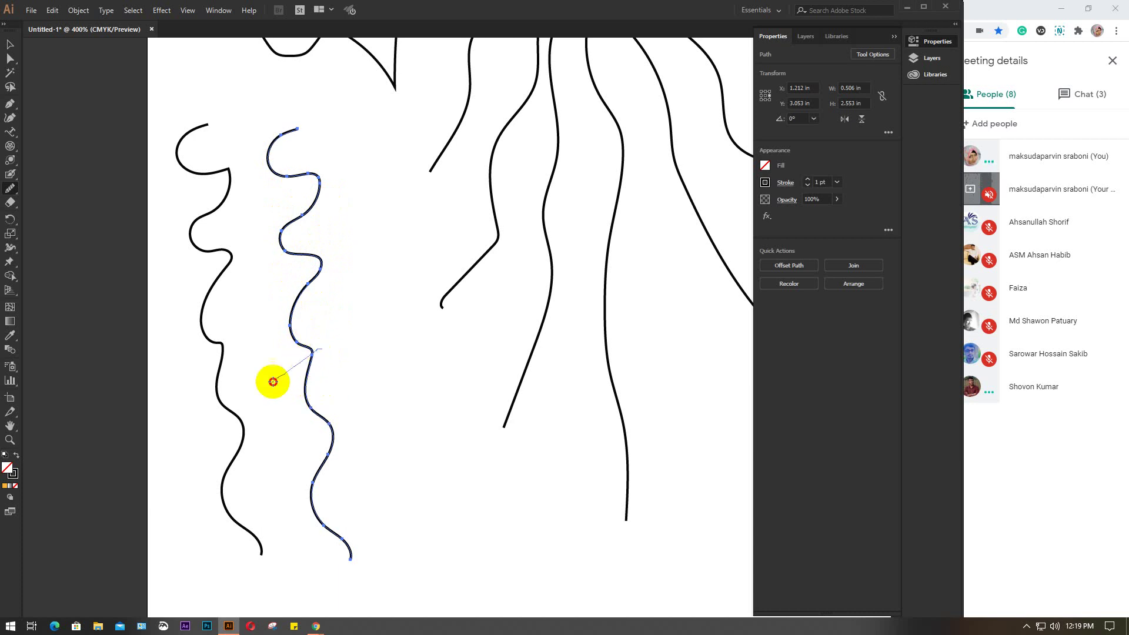
{"action": "left_click_drag", "start_coordinate": [291, 299], "coordinate": [322, 414]}
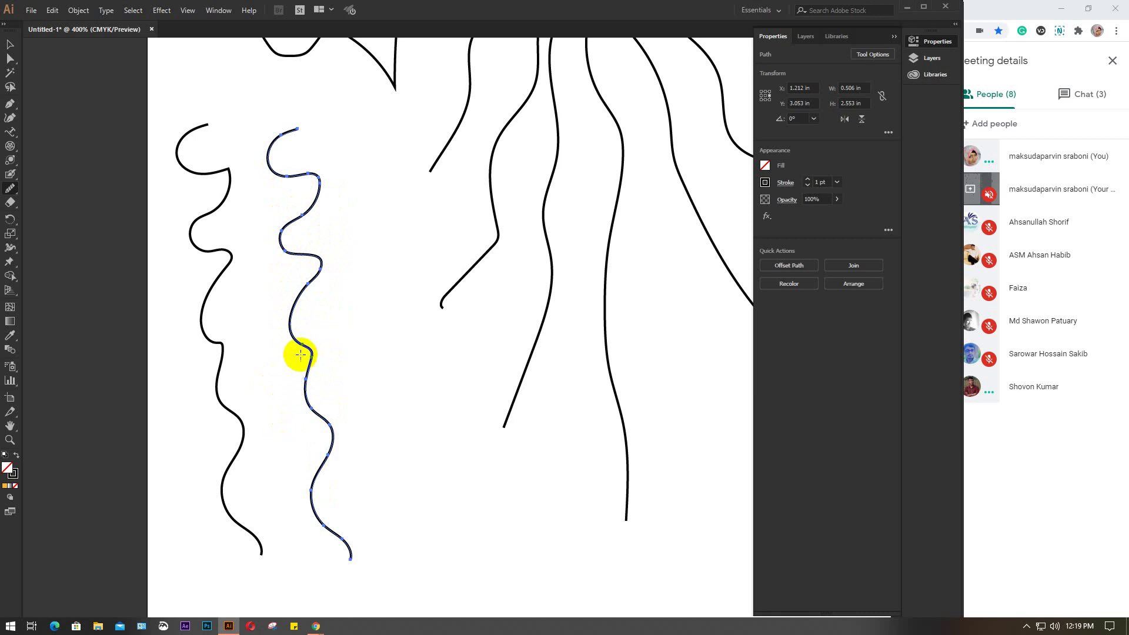
{"action": "mouse_move", "coordinate": [331, 425]}
{"action": "left_mouse_down"}
{"action": "mouse_move", "coordinate": [309, 456]}
{"action": "mouse_move", "coordinate": [320, 513]}
{"action": "mouse_move", "coordinate": [319, 493]}
{"action": "mouse_move", "coordinate": [351, 559]}
{"action": "mouse_move", "coordinate": [303, 471]}
{"action": "mouse_move", "coordinate": [328, 535]}
{"action": "mouse_move", "coordinate": [335, 408]}
{"action": "mouse_move", "coordinate": [302, 333]}
{"action": "mouse_move", "coordinate": [297, 403]}
{"action": "mouse_move", "coordinate": [307, 278]}
{"action": "mouse_move", "coordinate": [335, 239]}
{"action": "mouse_move", "coordinate": [323, 157]}
{"action": "mouse_move", "coordinate": [325, 219]}
{"action": "mouse_move", "coordinate": [326, 200]}
{"action": "mouse_move", "coordinate": [290, 167]}
{"action": "mouse_move", "coordinate": [330, 201]}
{"action": "mouse_move", "coordinate": [314, 169]}
{"action": "mouse_move", "coordinate": [315, 227]}
{"action": "left_mouse_up"}
{"action": "left_click", "coordinate": [10, 44]}
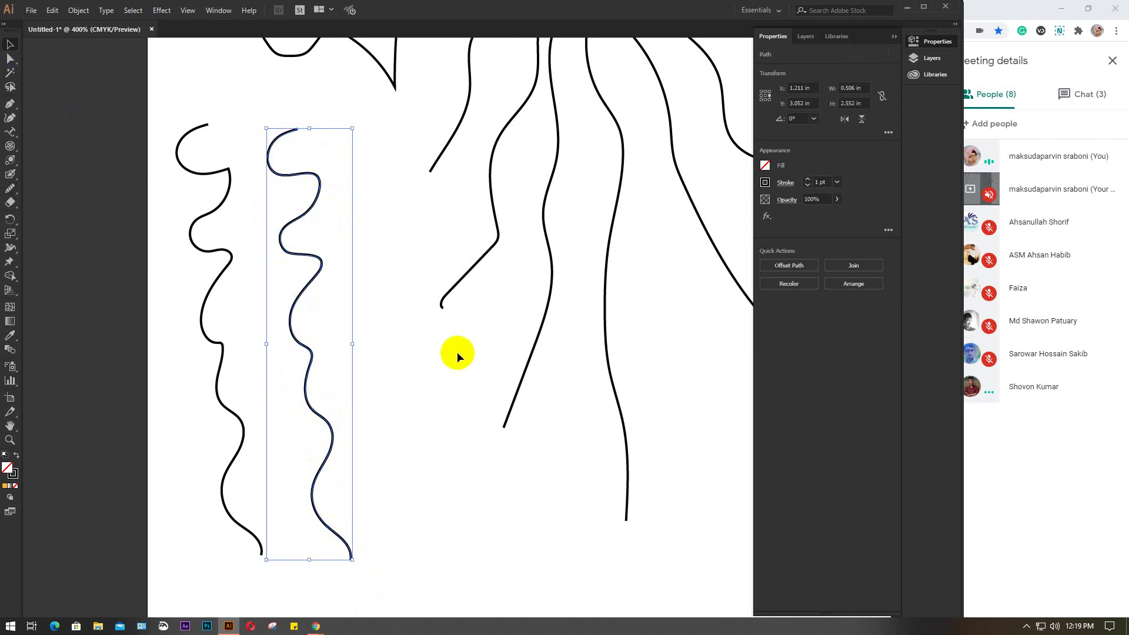
{"action": "left_click", "coordinate": [436, 350]}
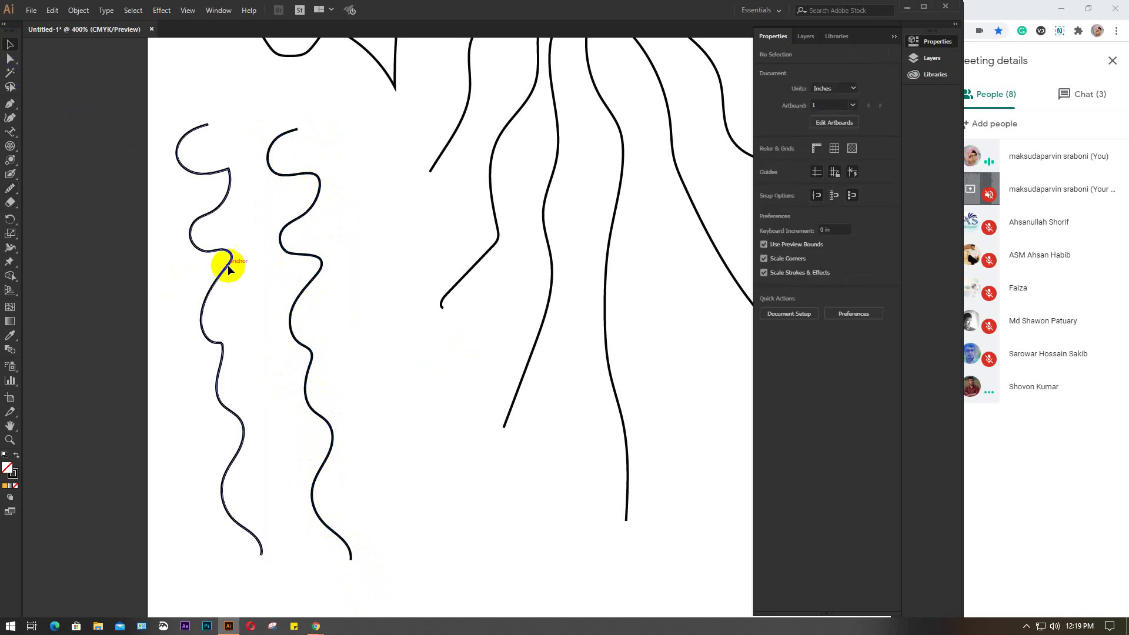
Move the smoothed copy of the curly line close beside the original for comparison and deselect it.
{"action": "mouse_move", "coordinate": [305, 255]}
{"action": "left_mouse_down"}
{"action": "mouse_move", "coordinate": [237, 253]}
{"action": "mouse_move", "coordinate": [259, 258]}
{"action": "left_mouse_up"}
{"action": "left_click", "coordinate": [298, 257]}
{"action": "left_click", "coordinate": [327, 247]}
{"action": "left_click_drag", "start_coordinate": [252, 189], "coordinate": [253, 175]}
{"action": "left_click", "coordinate": [295, 196]}
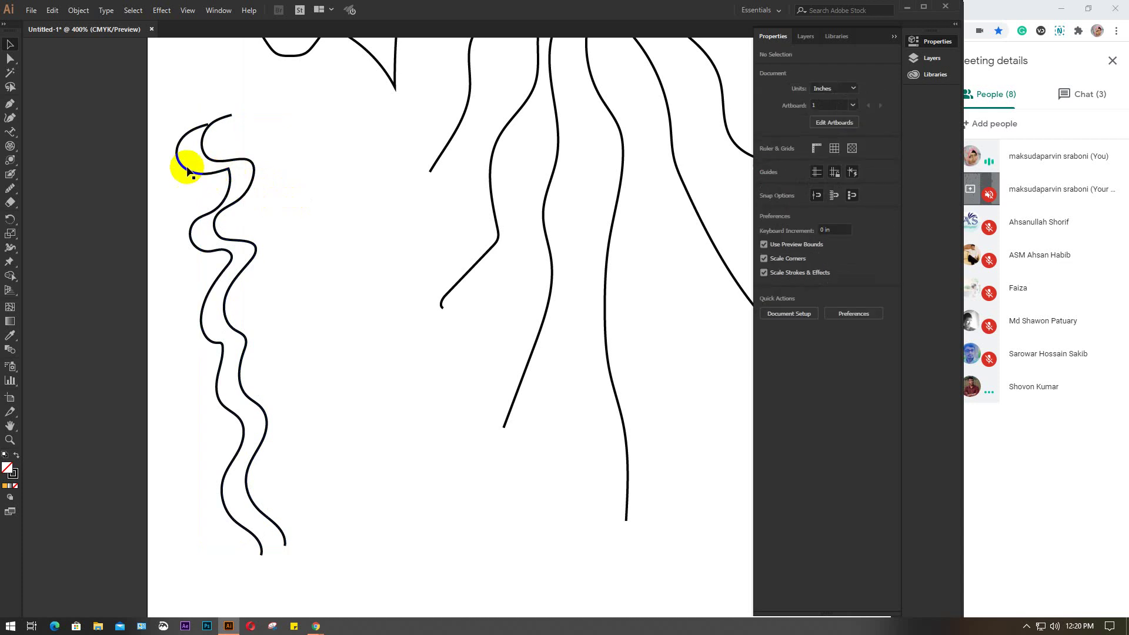
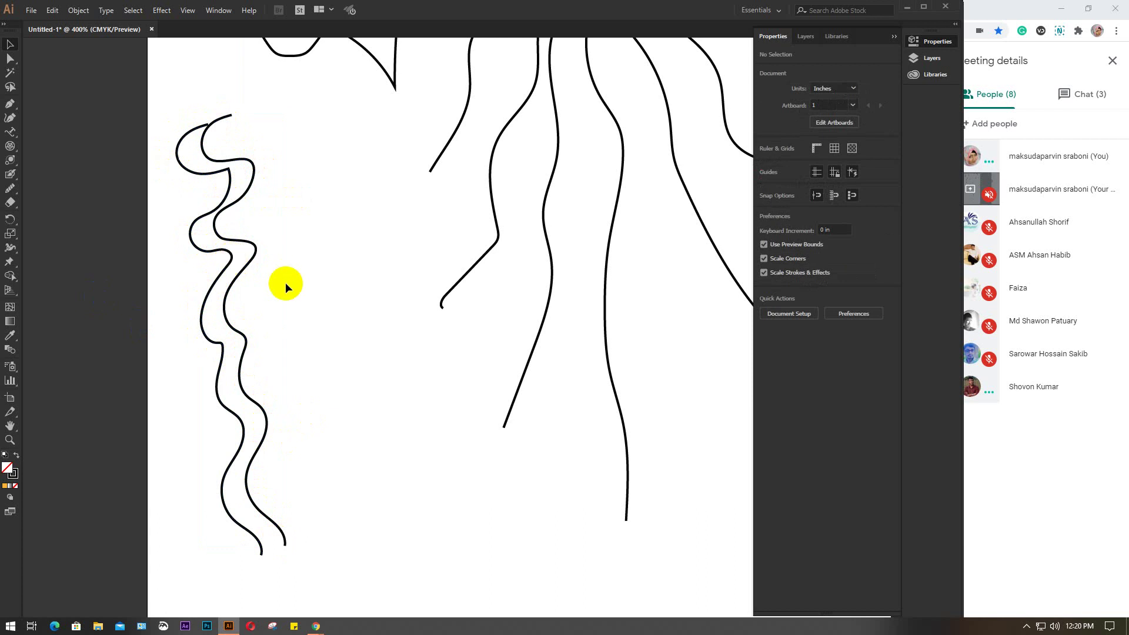
Select both curly lines and erase the middle bend of the smoothed copy with Path Eraser Tool strokes.
{"action": "scroll", "coordinate": [285, 282], "scroll_direction": "down", "scroll_amount": 2, "text": "alt"}
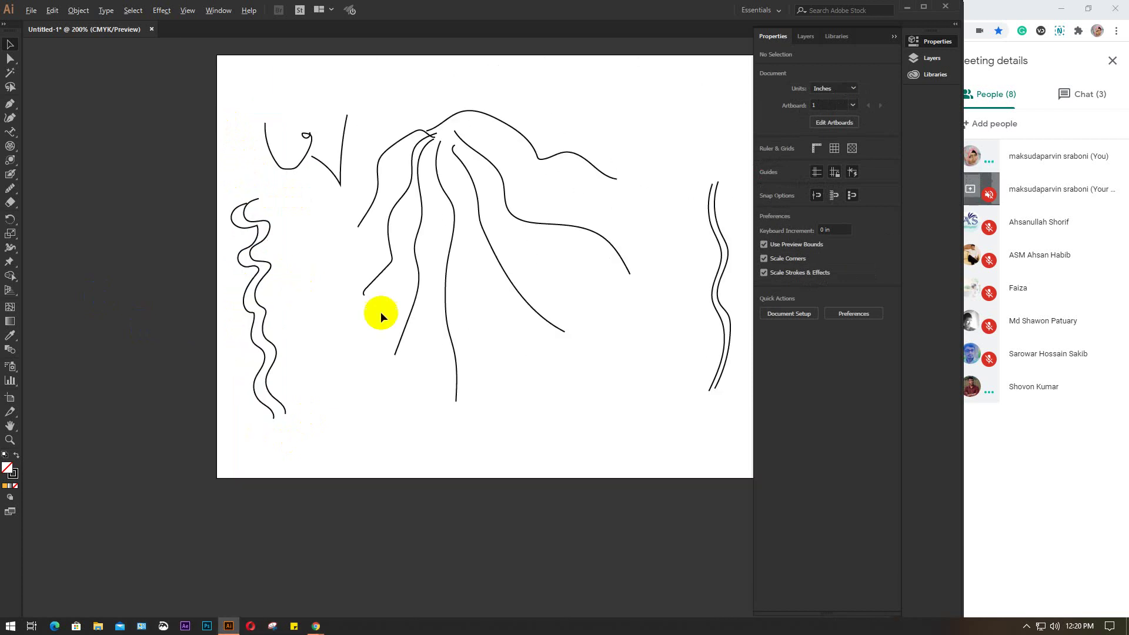
{"action": "scroll", "coordinate": [269, 300], "scroll_direction": "up", "scroll_amount": 2, "text": "alt"}
{"action": "left_click_drag", "start_coordinate": [294, 265], "coordinate": [200, 408]}
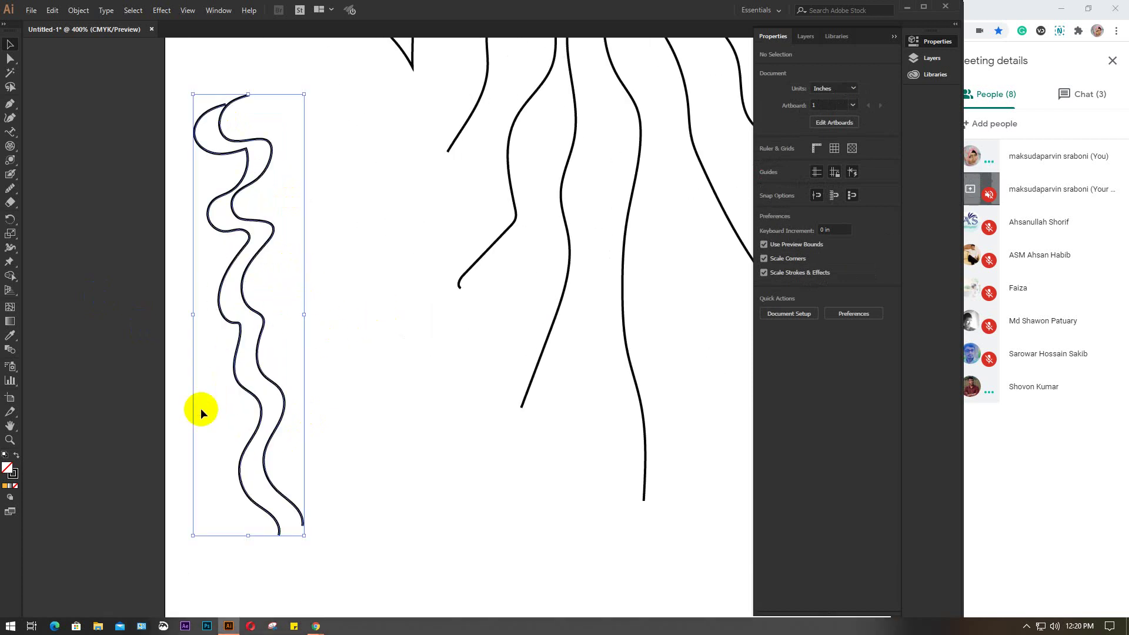
{"action": "left_click", "coordinate": [7, 189]}
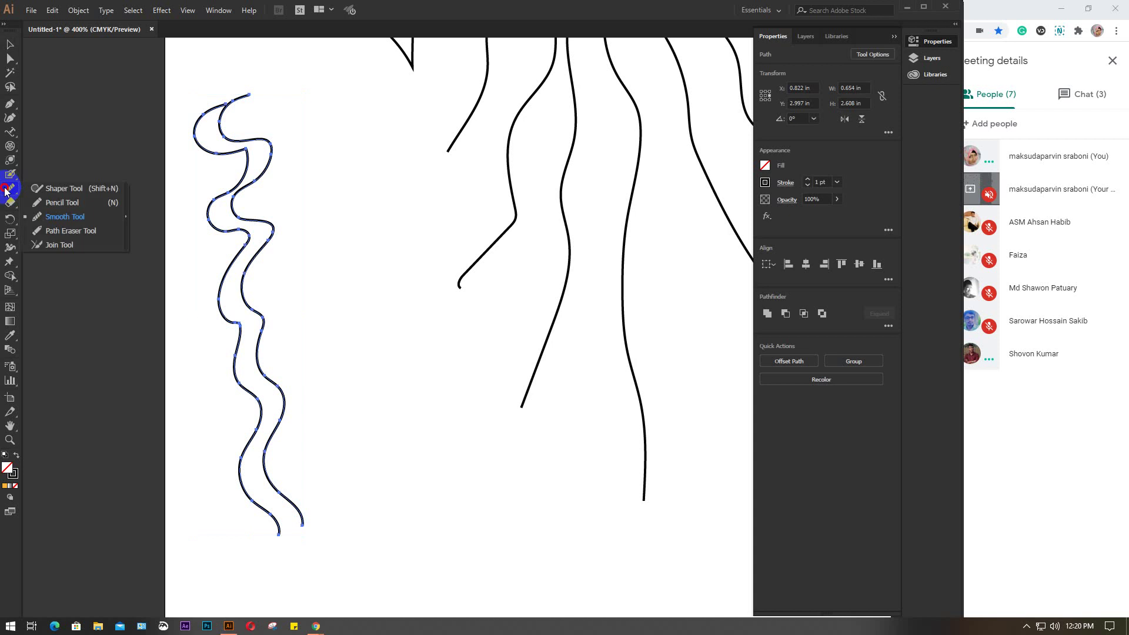
{"action": "left_click", "coordinate": [73, 233]}
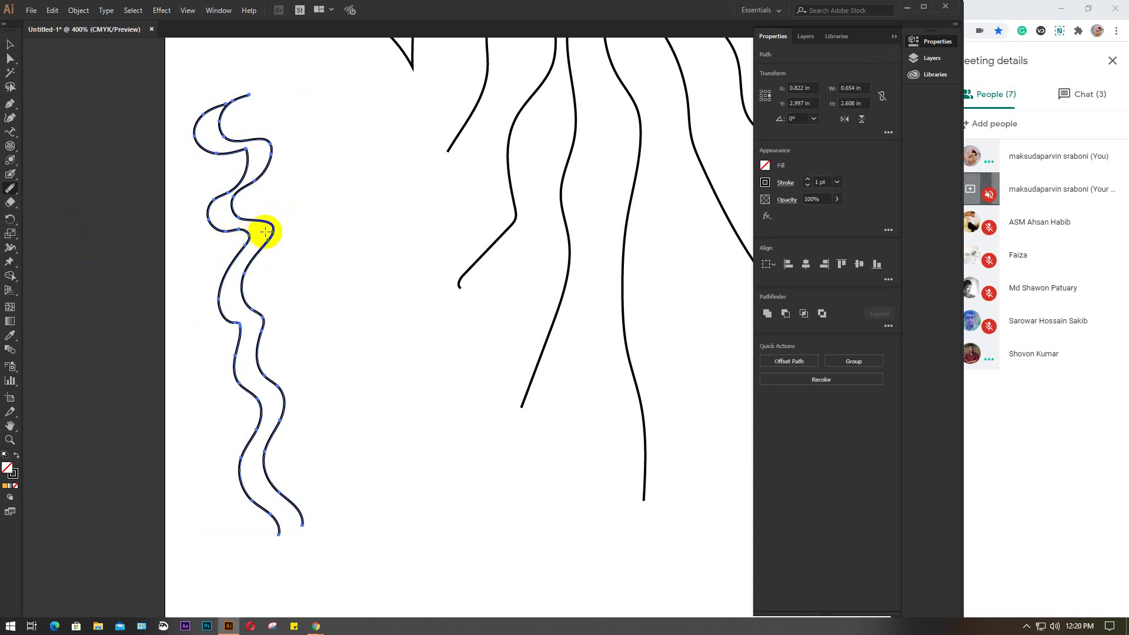
{"action": "mouse_move", "coordinate": [264, 228]}
{"action": "left_mouse_down"}
{"action": "mouse_move", "coordinate": [289, 245]}
{"action": "mouse_move", "coordinate": [298, 270]}
{"action": "left_mouse_up"}
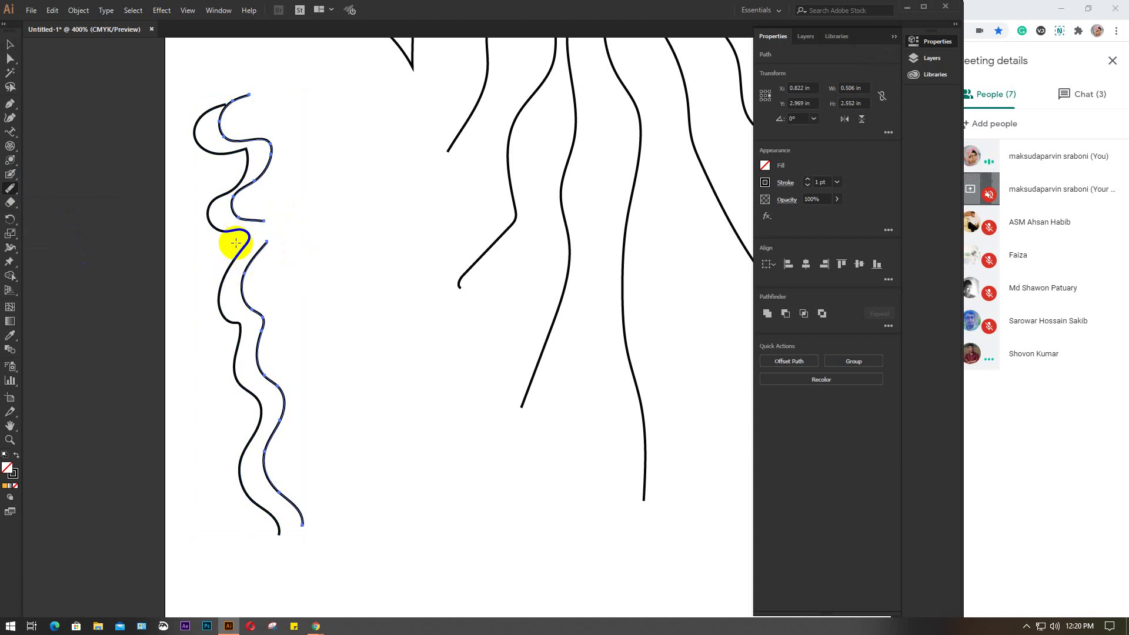
{"action": "mouse_move", "coordinate": [232, 243]}
{"action": "left_mouse_down"}
{"action": "mouse_move", "coordinate": [263, 326]}
{"action": "mouse_move", "coordinate": [262, 314]}
{"action": "mouse_move", "coordinate": [255, 338]}
{"action": "left_mouse_up"}
{"action": "mouse_move", "coordinate": [246, 269]}
{"action": "left_mouse_down"}
{"action": "mouse_move", "coordinate": [252, 252]}
{"action": "mouse_move", "coordinate": [268, 255]}
{"action": "mouse_move", "coordinate": [262, 241]}
{"action": "left_mouse_up"}
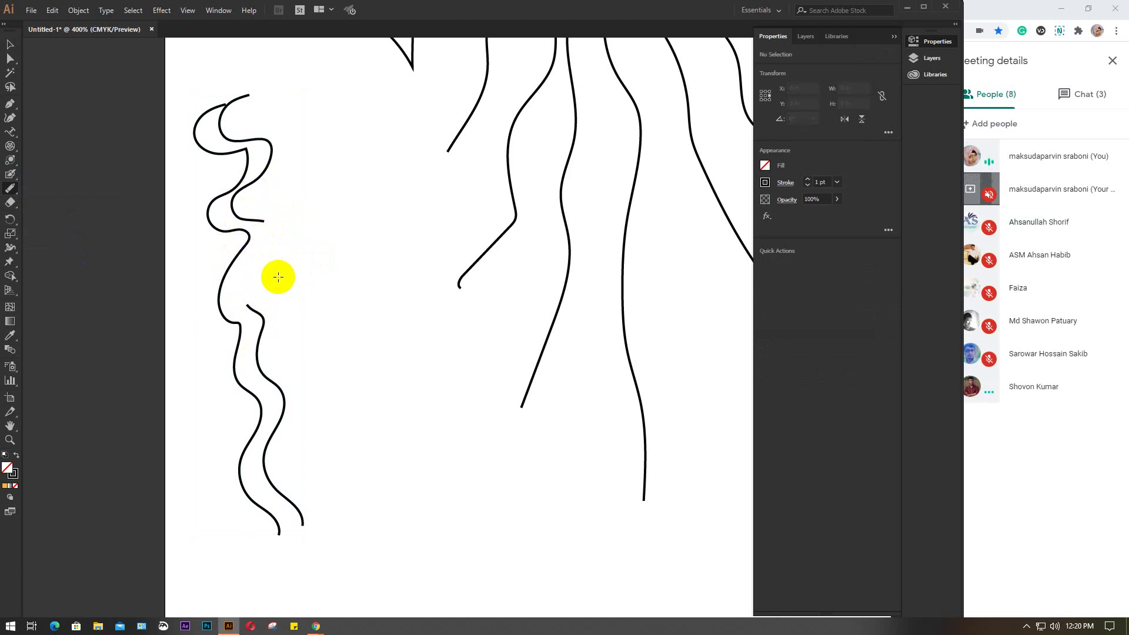
Select the upper piece of the erased copy, remove its lower bend with the Path Eraser Tool, and return to the Selection Tool.
{"action": "key", "text": "v"}
{"action": "left_click", "coordinate": [248, 189]}
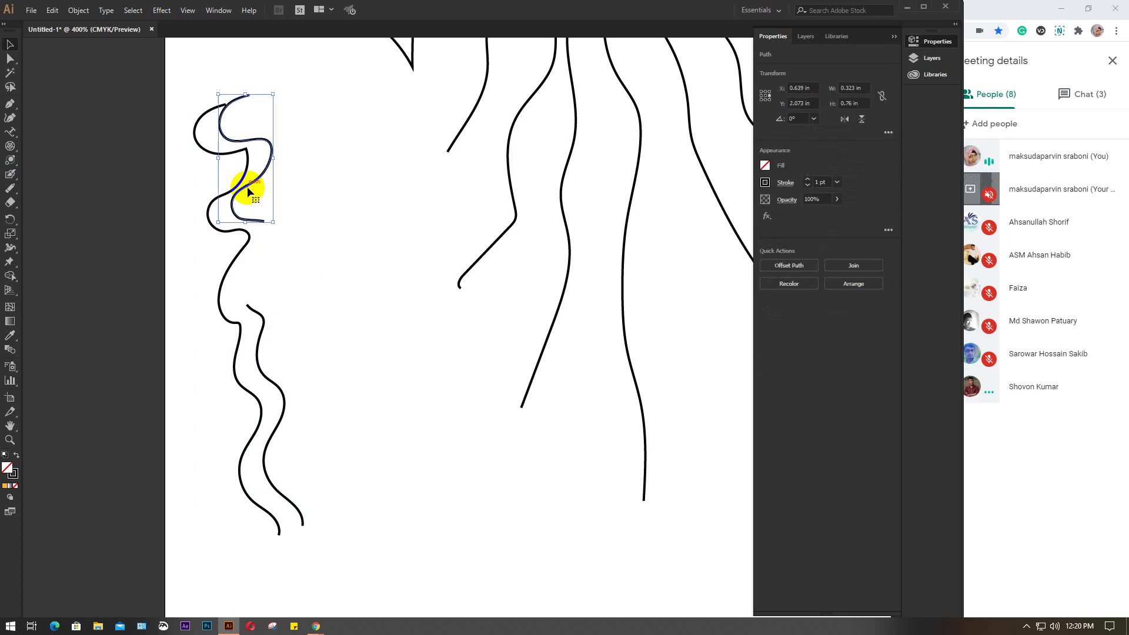
{"action": "left_click", "coordinate": [12, 189]}
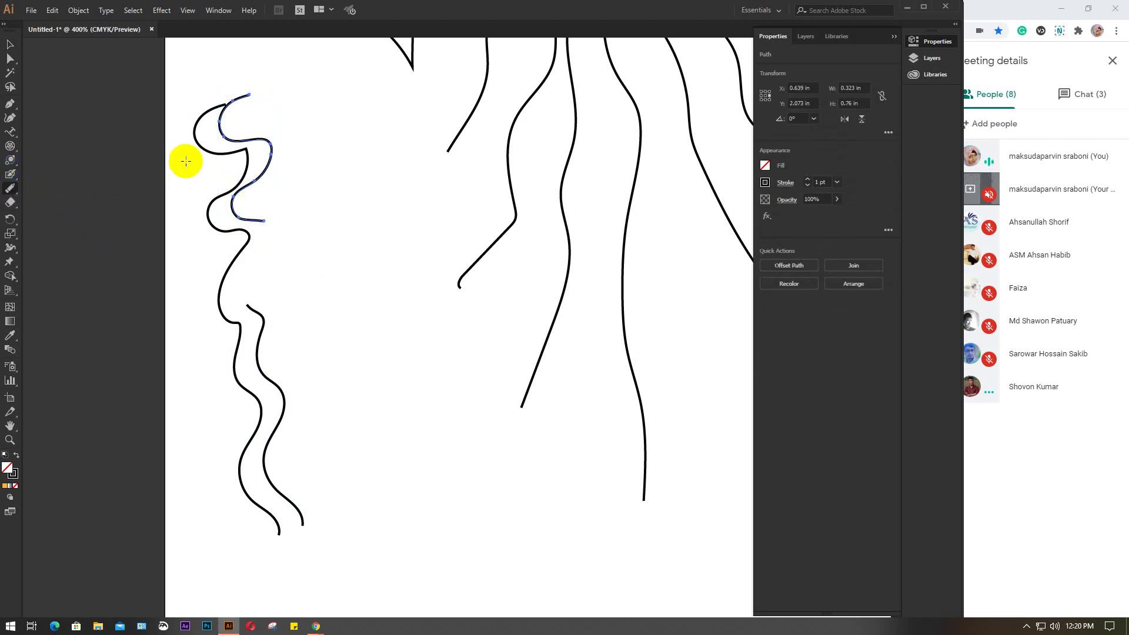
{"action": "mouse_move", "coordinate": [253, 139]}
{"action": "left_mouse_down"}
{"action": "mouse_move", "coordinate": [265, 186]}
{"action": "mouse_move", "coordinate": [244, 156]}
{"action": "mouse_move", "coordinate": [258, 171]}
{"action": "mouse_move", "coordinate": [209, 239]}
{"action": "mouse_move", "coordinate": [244, 196]}
{"action": "mouse_move", "coordinate": [277, 244]}
{"action": "mouse_move", "coordinate": [302, 239]}
{"action": "mouse_move", "coordinate": [201, 209]}
{"action": "mouse_move", "coordinate": [238, 222]}
{"action": "left_mouse_up"}
{"action": "left_click", "coordinate": [10, 45]}
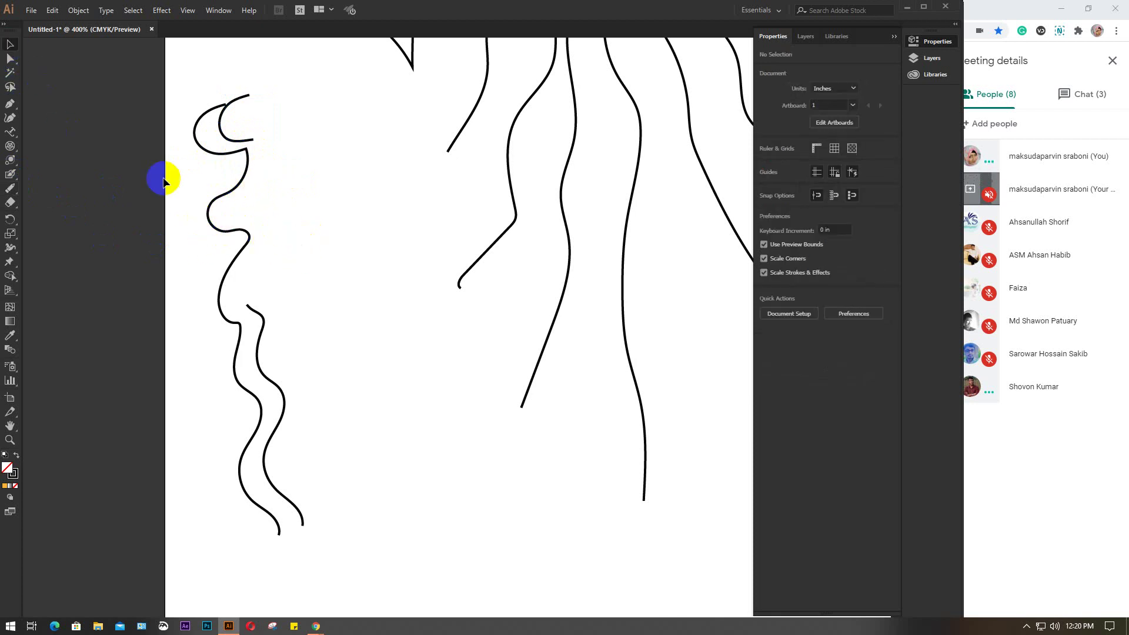
Select all the practice lines on the artboard and delete them.
{"action": "scroll", "coordinate": [310, 270], "scroll_direction": "down", "scroll_amount": 3}
{"action": "scroll", "coordinate": [320, 381], "scroll_direction": "up", "scroll_amount": 1}
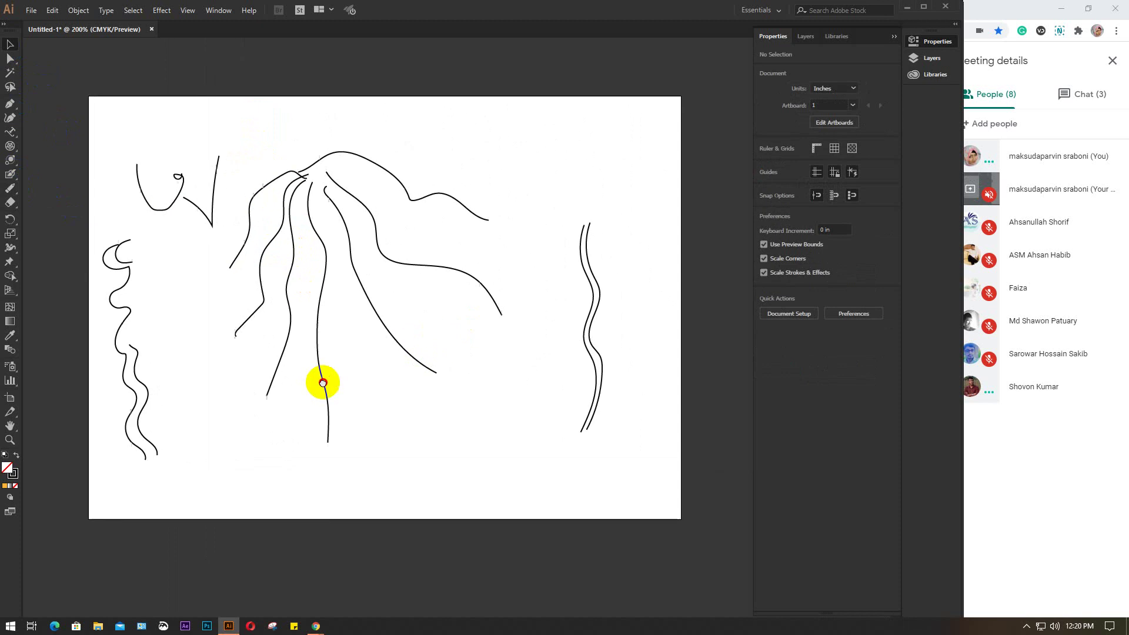
{"action": "left_click_drag", "start_coordinate": [97, 105], "coordinate": [647, 509]}
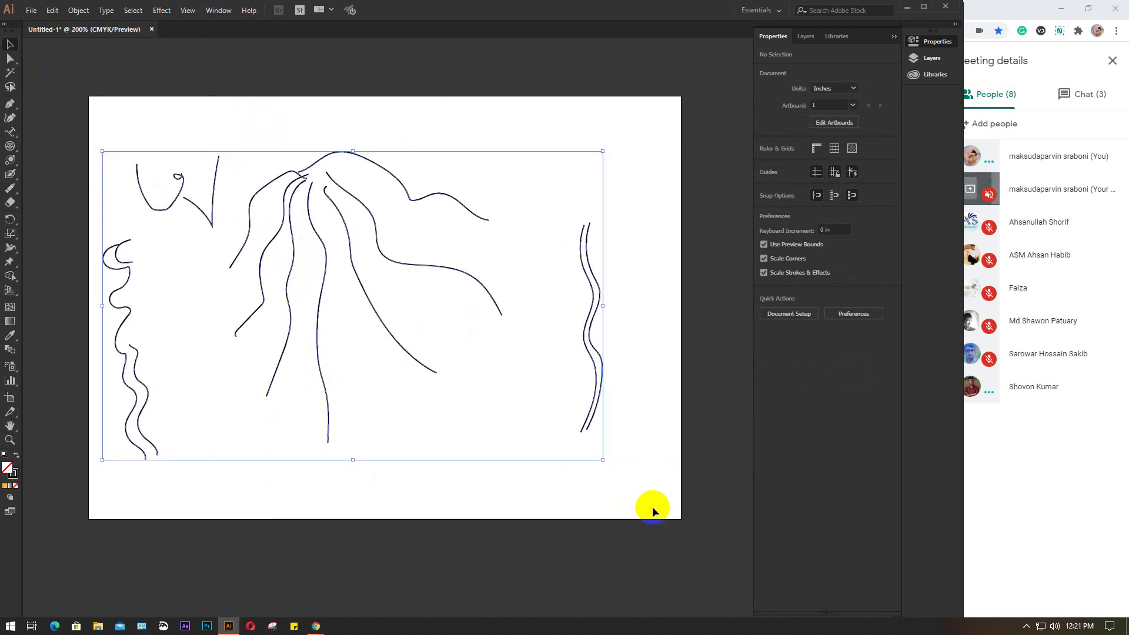
{"action": "key", "text": "Delete"}
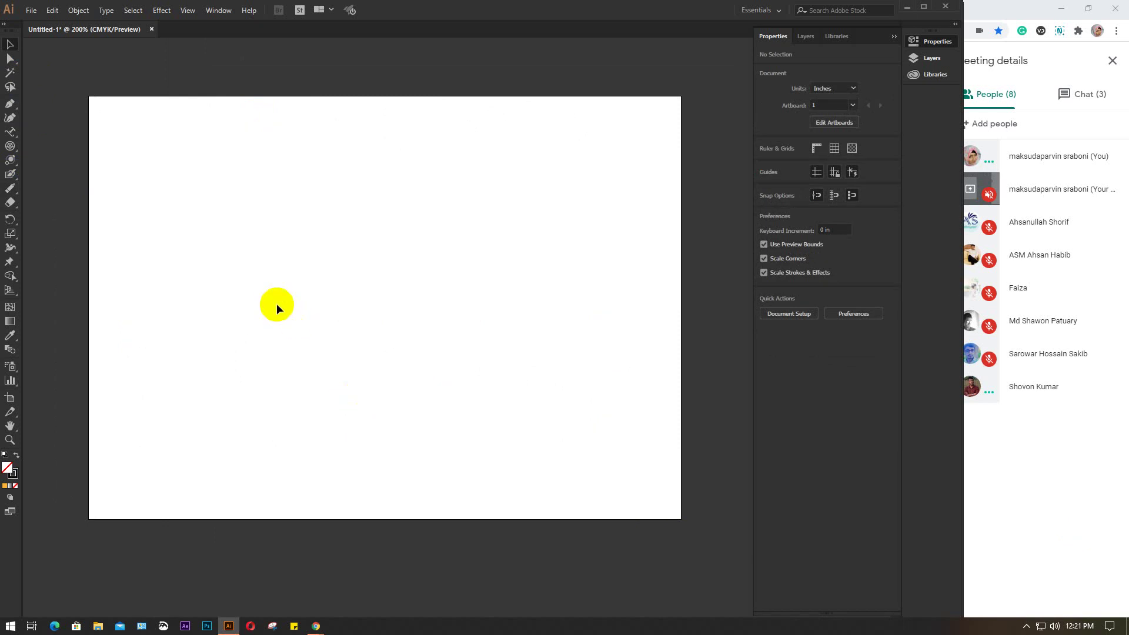
Draw an open rounded loop about 0.95 in wide and 0.85 in high with the Pencil Tool near the artboard's upper-left corner.
{"action": "left_click", "coordinate": [9, 191]}
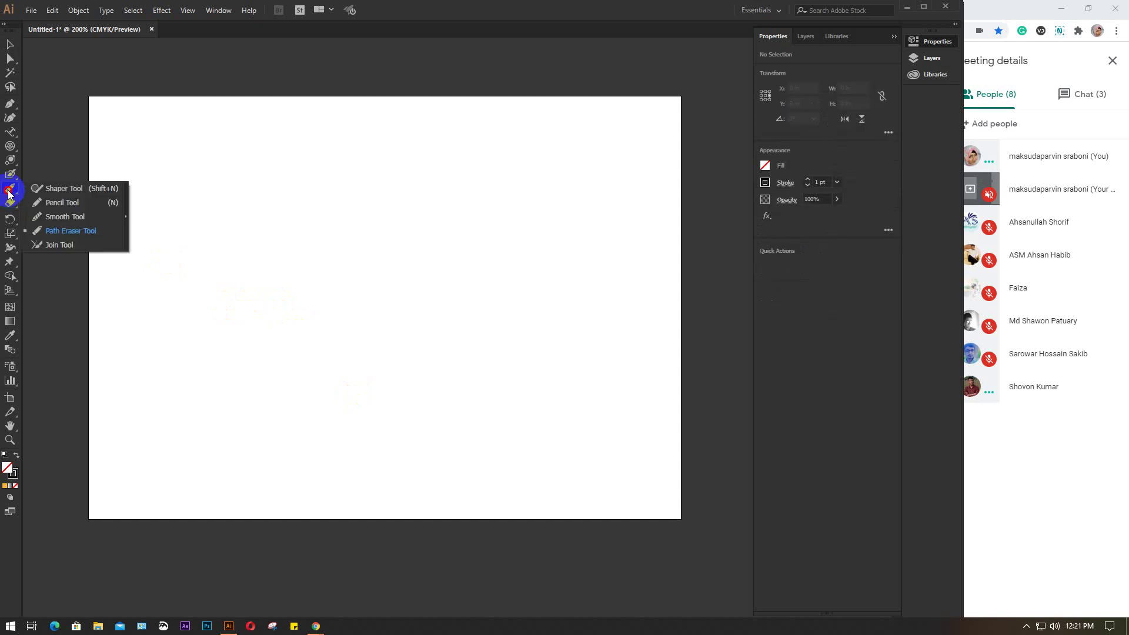
{"action": "mouse_move", "coordinate": [8, 192]}
{"action": "left_mouse_down"}
{"action": "mouse_move", "coordinate": [95, 191]}
{"action": "mouse_move", "coordinate": [94, 222]}
{"action": "mouse_move", "coordinate": [68, 202]}
{"action": "left_mouse_up"}
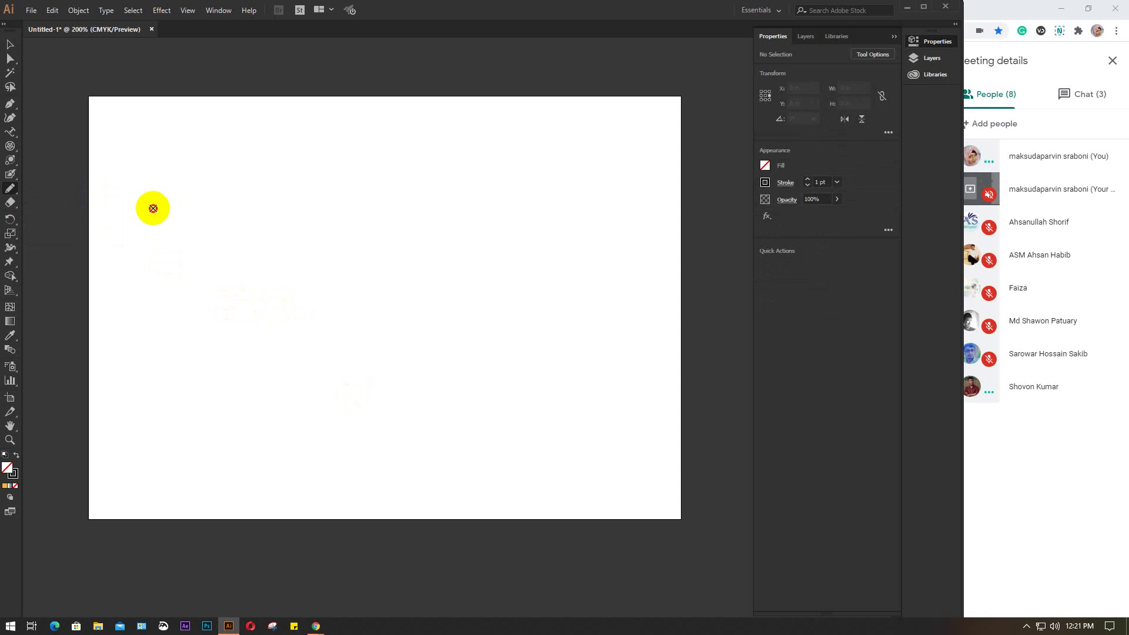
{"action": "mouse_move", "coordinate": [153, 208]}
{"action": "left_mouse_down"}
{"action": "mouse_move", "coordinate": [159, 160]}
{"action": "mouse_move", "coordinate": [213, 150]}
{"action": "mouse_move", "coordinate": [228, 171]}
{"action": "mouse_move", "coordinate": [221, 190]}
{"action": "mouse_move", "coordinate": [177, 217]}
{"action": "mouse_move", "coordinate": [194, 185]}
{"action": "mouse_move", "coordinate": [262, 298]}
{"action": "left_mouse_up"}
{"action": "scroll", "coordinate": [159, 218], "scroll_direction": "up", "scroll_amount": 3}
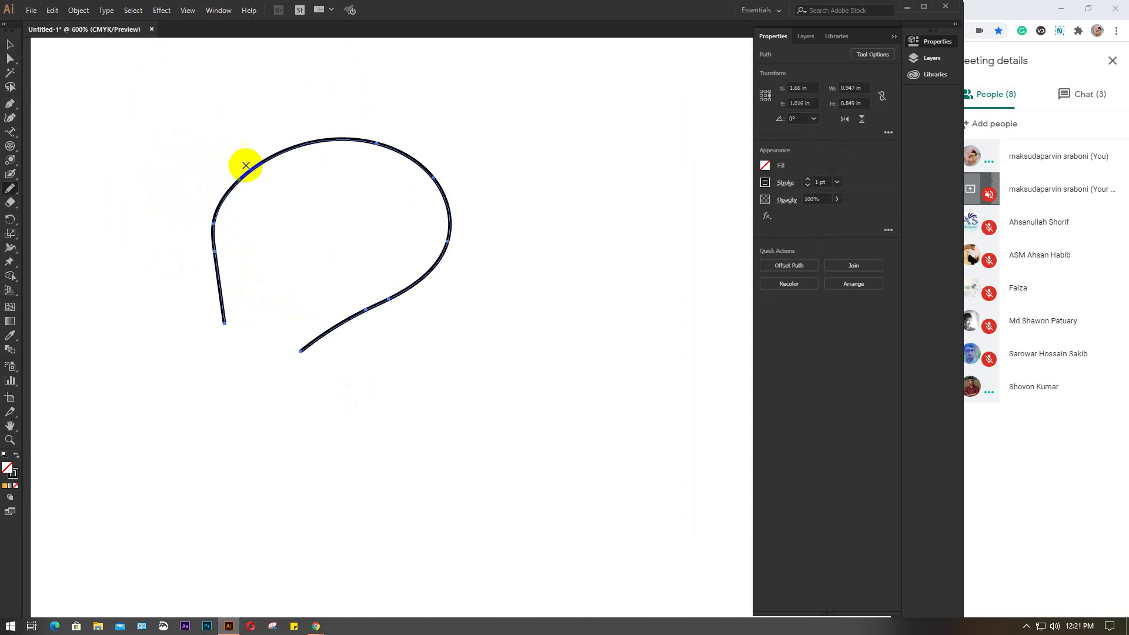
Bridge the gap between the open loop's two ends with a straight Shaper Tool line.
{"action": "left_click", "coordinate": [8, 190]}
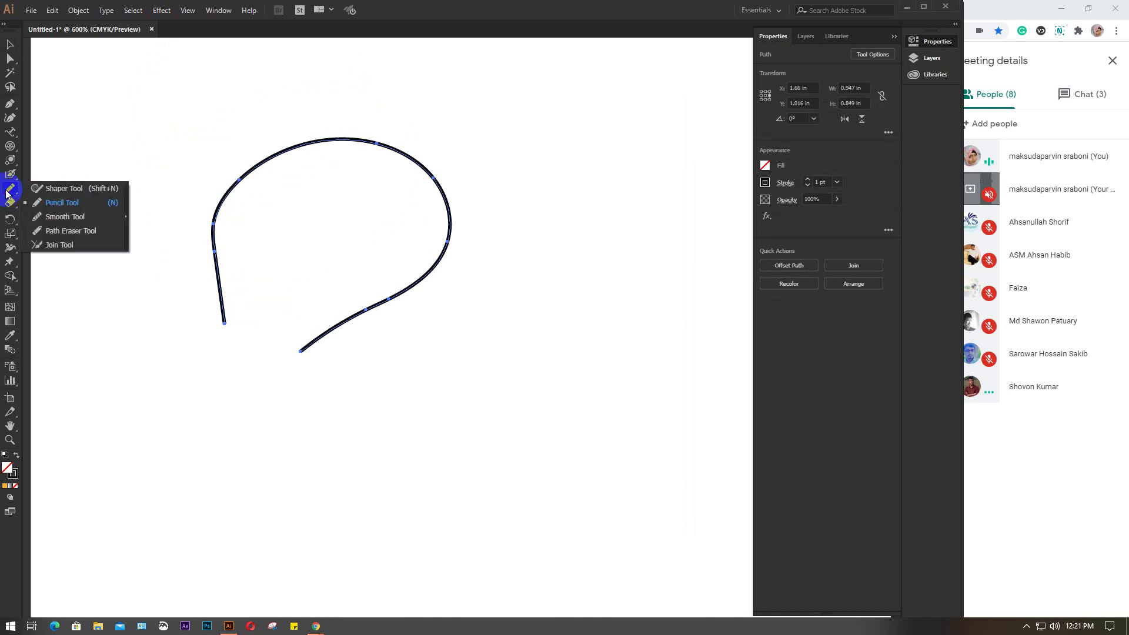
{"action": "left_click_drag", "start_coordinate": [8, 193], "coordinate": [61, 193]}
{"action": "left_click", "coordinate": [61, 193]}
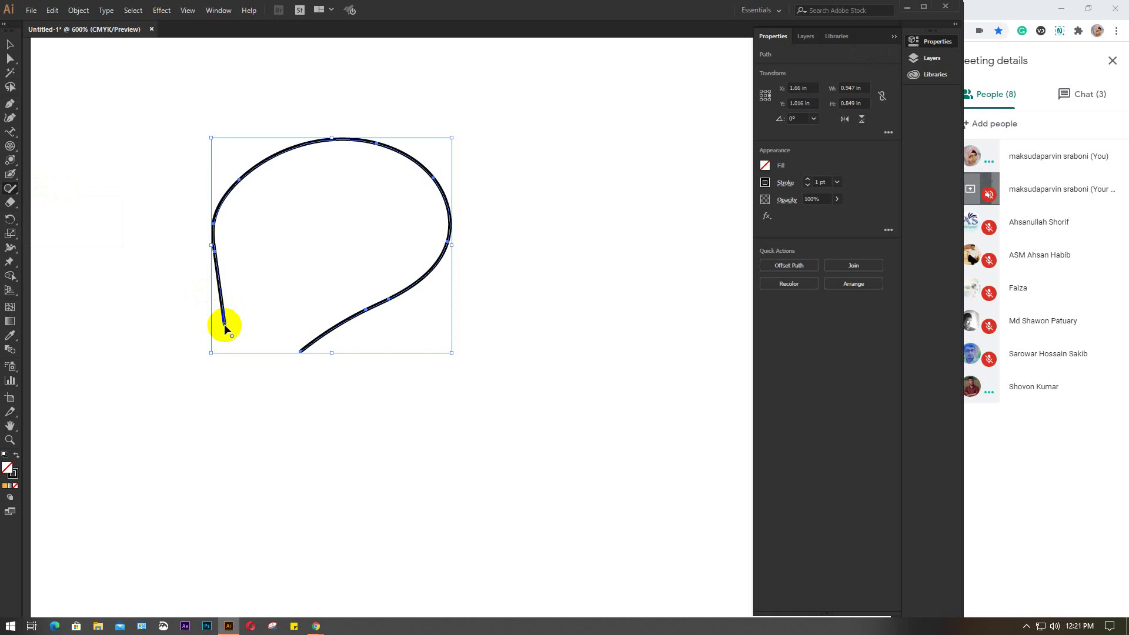
{"action": "left_click_drag", "start_coordinate": [238, 327], "coordinate": [299, 351]}
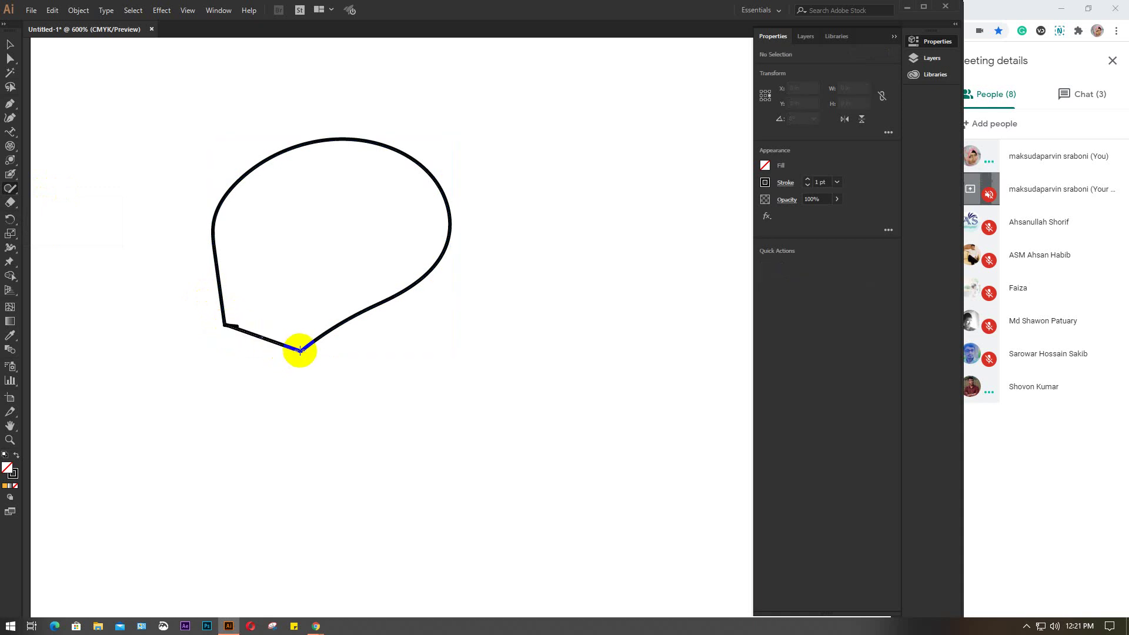
Draw a short rising diagonal line below the loop and two longer falling diagonals to its right with the Shaper Tool.
{"action": "mouse_move", "coordinate": [314, 481]}
{"action": "left_mouse_down"}
{"action": "mouse_move", "coordinate": [446, 410]}
{"action": "mouse_move", "coordinate": [482, 440]}
{"action": "mouse_move", "coordinate": [315, 366]}
{"action": "left_mouse_up"}
{"action": "scroll", "coordinate": [447, 409], "scroll_direction": "down", "scroll_amount": 3}
{"action": "scroll", "coordinate": [314, 365], "scroll_direction": "up", "scroll_amount": 1}
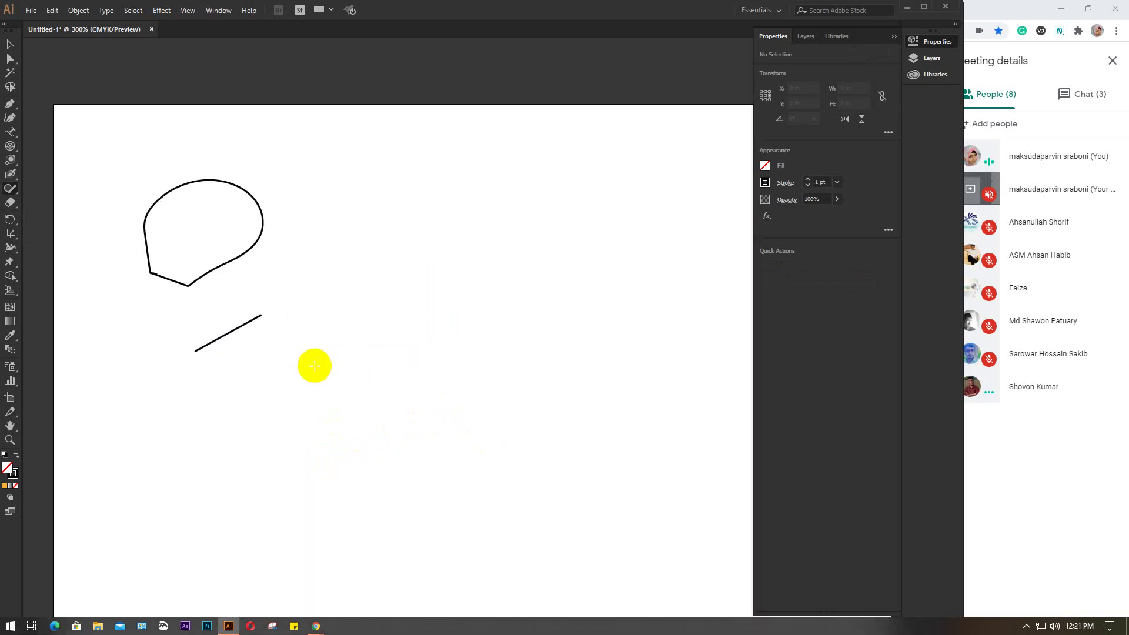
{"action": "left_click_drag", "start_coordinate": [332, 201], "coordinate": [436, 351]}
{"action": "mouse_move", "coordinate": [456, 207]}
{"action": "left_mouse_down"}
{"action": "mouse_move", "coordinate": [531, 379]}
{"action": "mouse_move", "coordinate": [564, 559]}
{"action": "left_mouse_up"}
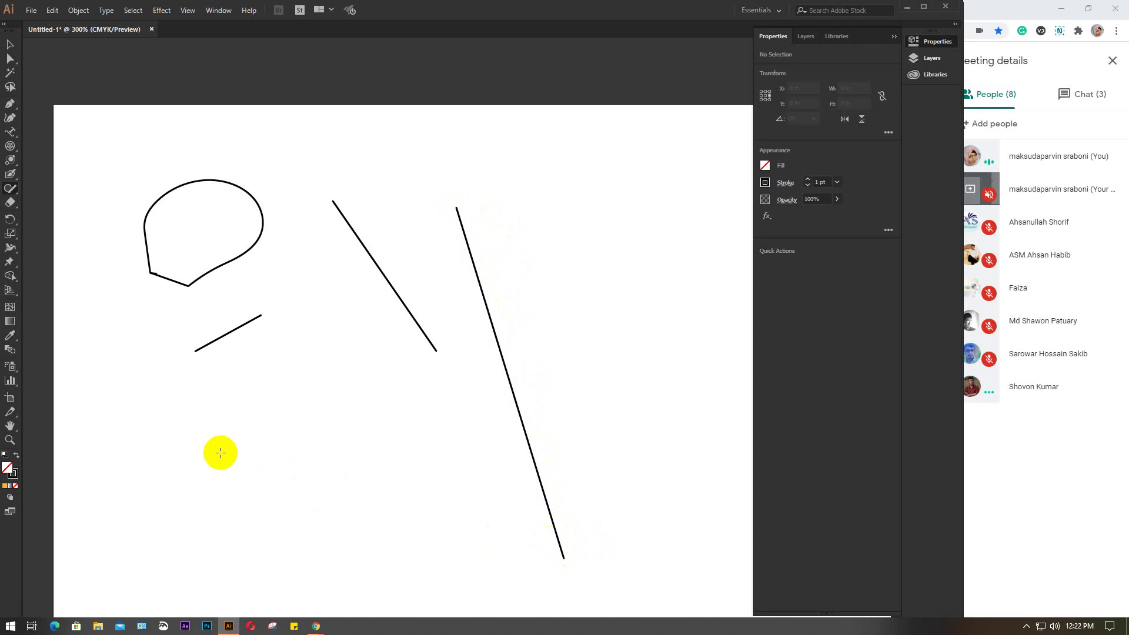
Draw three gently sloping lines under the short diagonal and a steep line right of the long diagonal with the Shaper Tool.
{"action": "mouse_move", "coordinate": [116, 486]}
{"action": "left_mouse_down"}
{"action": "mouse_move", "coordinate": [425, 485]}
{"action": "mouse_move", "coordinate": [434, 514]}
{"action": "left_mouse_up"}
{"action": "left_click_drag", "start_coordinate": [135, 438], "coordinate": [440, 479]}
{"action": "left_click_drag", "start_coordinate": [169, 395], "coordinate": [461, 449]}
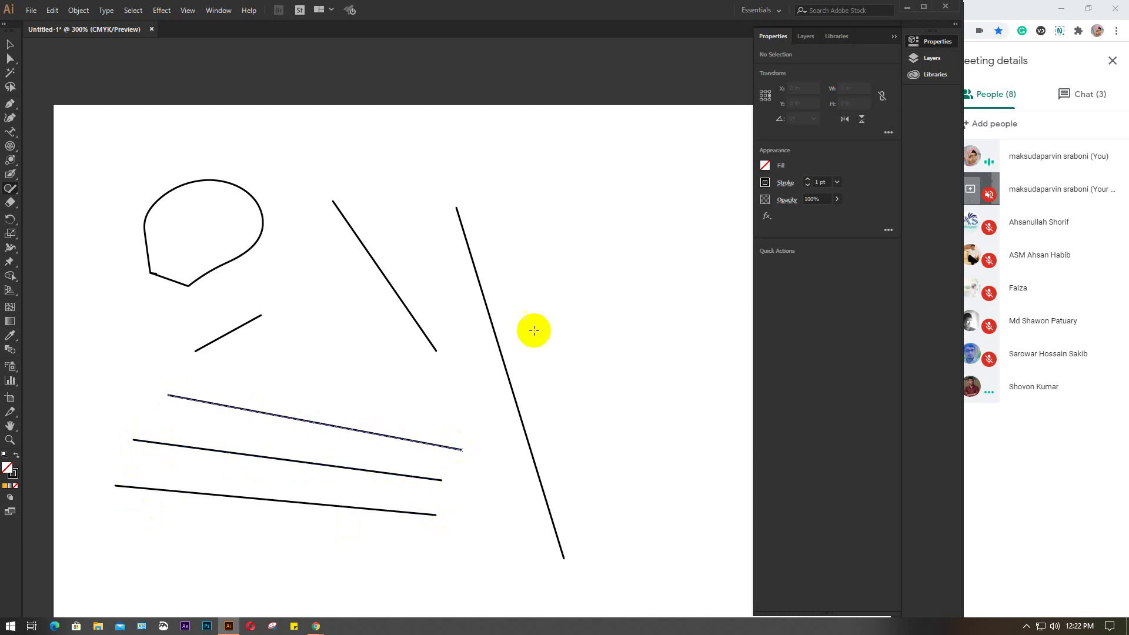
{"action": "left_click_drag", "start_coordinate": [563, 257], "coordinate": [628, 549]}
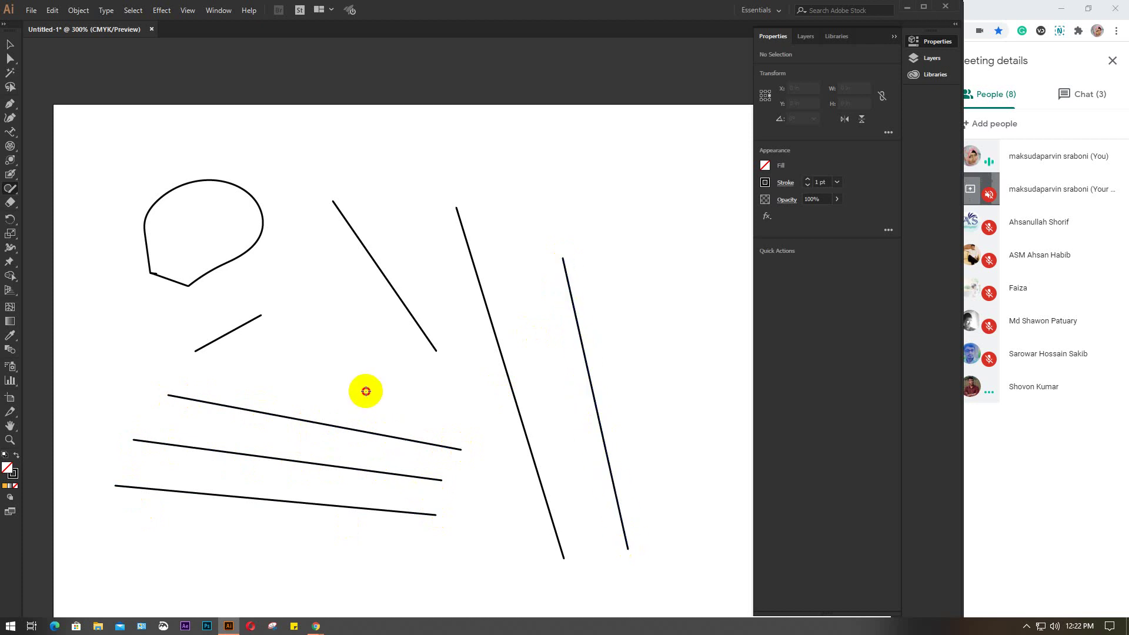
Try freehand strokes among the lines with the Shaper Tool and draw three near-vertical straight lines across the right part of the drawing.
{"action": "mouse_move", "coordinate": [365, 391]}
{"action": "left_mouse_down"}
{"action": "mouse_move", "coordinate": [358, 254]}
{"action": "mouse_move", "coordinate": [434, 210]}
{"action": "mouse_move", "coordinate": [523, 240]}
{"action": "mouse_move", "coordinate": [542, 285]}
{"action": "mouse_move", "coordinate": [543, 347]}
{"action": "left_mouse_up"}
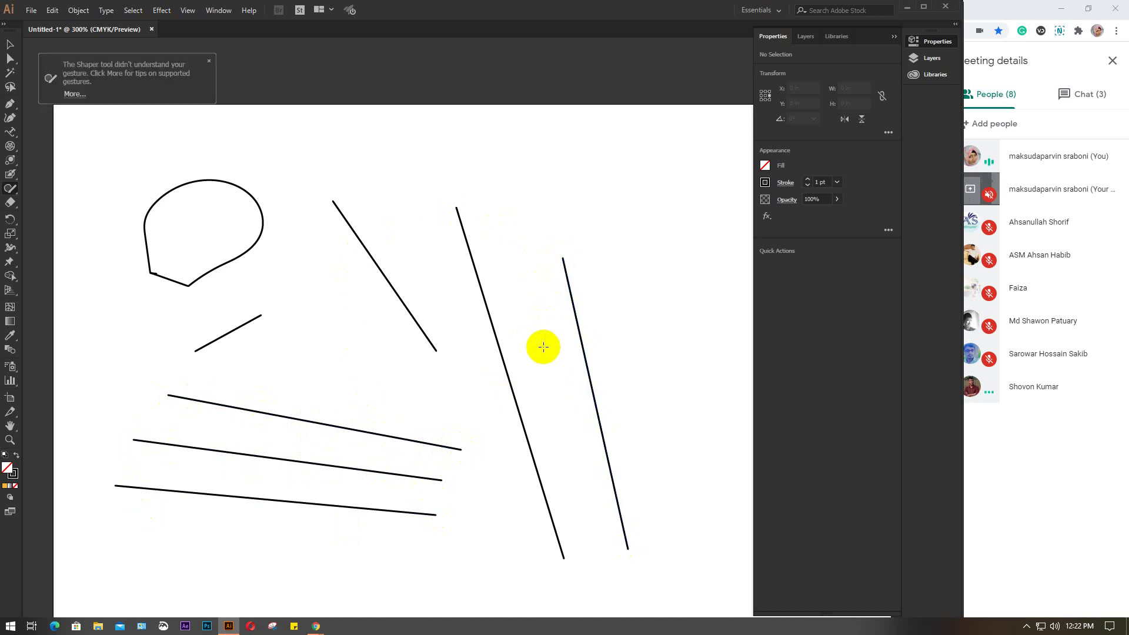
{"action": "mouse_move", "coordinate": [528, 191]}
{"action": "left_mouse_down"}
{"action": "mouse_move", "coordinate": [512, 171]}
{"action": "mouse_move", "coordinate": [345, 202]}
{"action": "mouse_move", "coordinate": [435, 389]}
{"action": "left_mouse_up"}
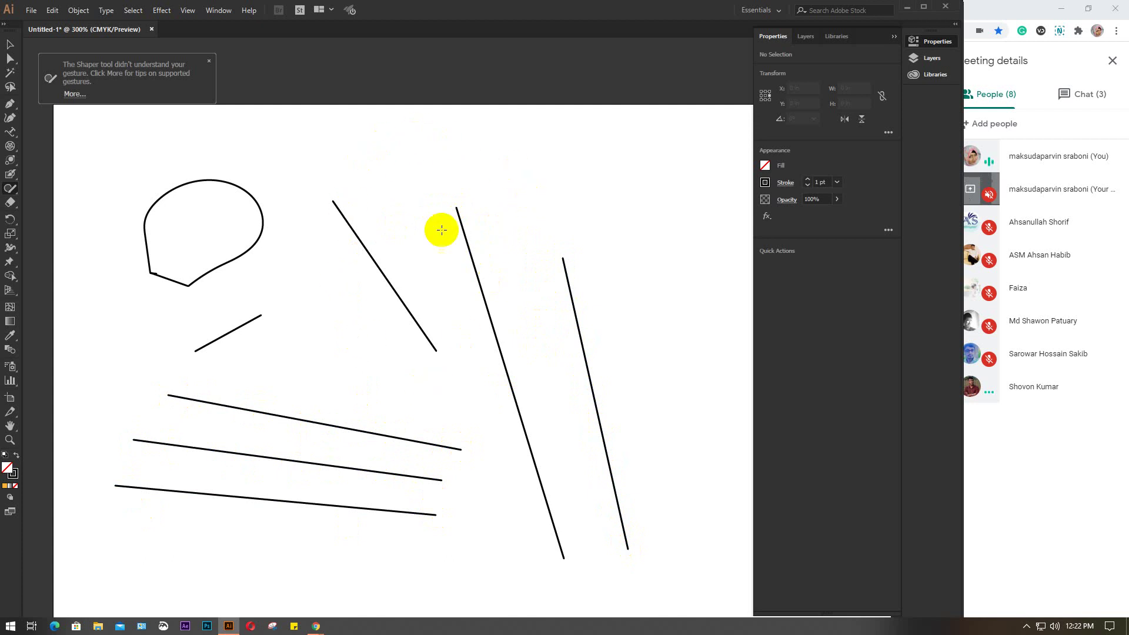
{"action": "mouse_move", "coordinate": [416, 192]}
{"action": "left_mouse_down"}
{"action": "mouse_move", "coordinate": [407, 221]}
{"action": "mouse_move", "coordinate": [424, 492]}
{"action": "mouse_move", "coordinate": [400, 593]}
{"action": "left_mouse_up"}
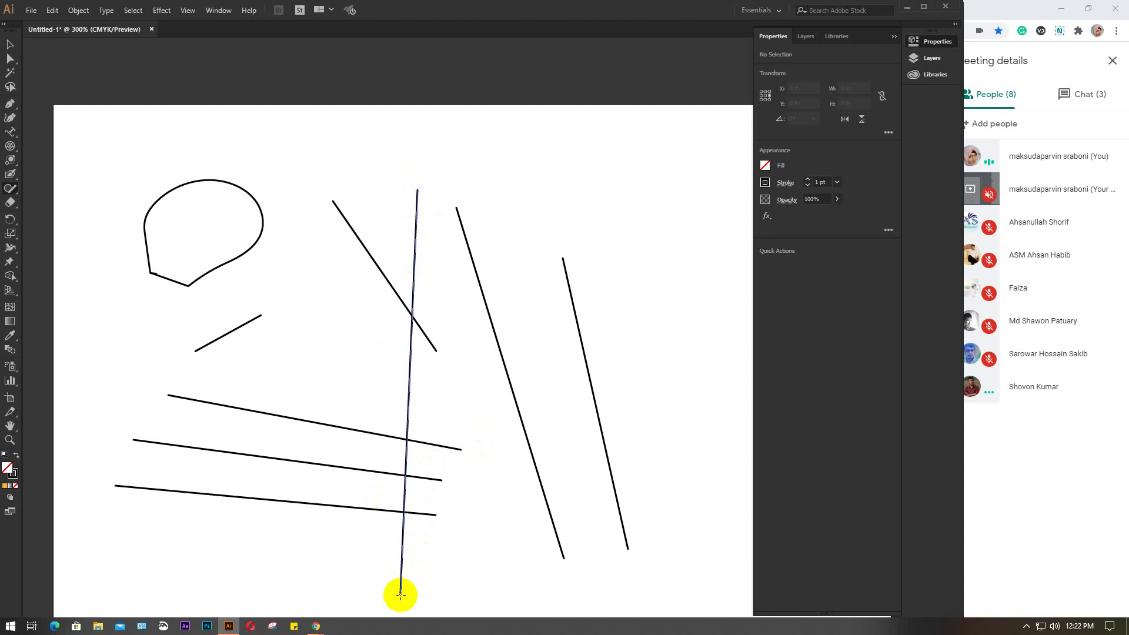
{"action": "mouse_move", "coordinate": [514, 169]}
{"action": "left_mouse_down"}
{"action": "mouse_move", "coordinate": [519, 487]}
{"action": "mouse_move", "coordinate": [490, 588]}
{"action": "left_mouse_up"}
{"action": "mouse_move", "coordinate": [668, 154]}
{"action": "left_mouse_down"}
{"action": "mouse_move", "coordinate": [685, 202]}
{"action": "mouse_move", "coordinate": [672, 357]}
{"action": "mouse_move", "coordinate": [616, 562]}
{"action": "left_mouse_up"}
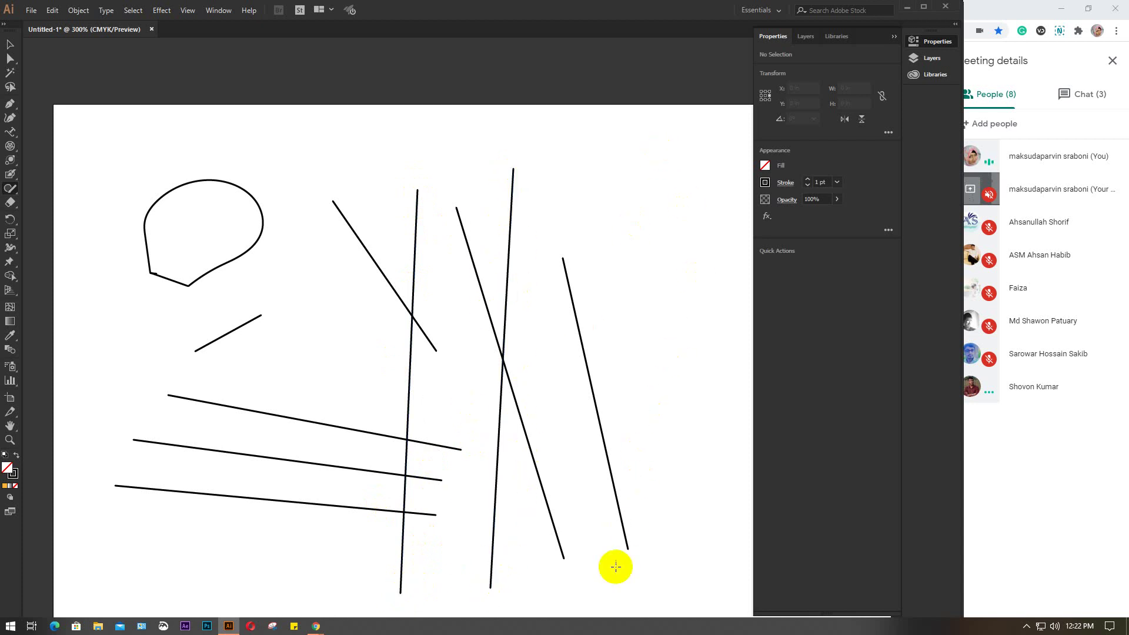
{"action": "left_click_drag", "start_coordinate": [646, 171], "coordinate": [639, 485]}
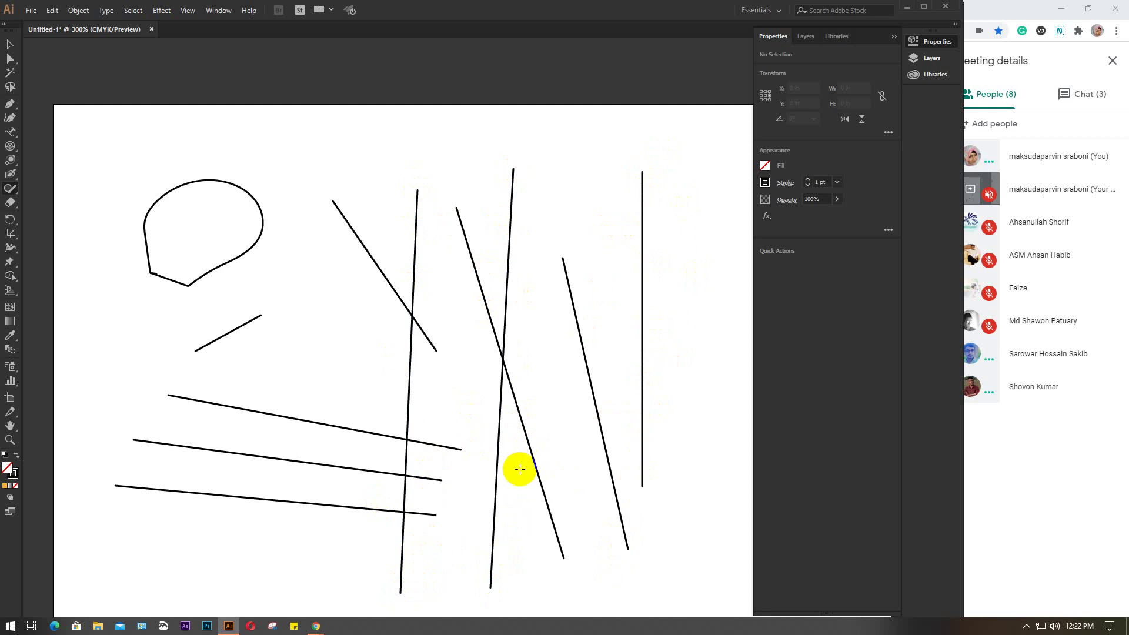
Select the closed loop and all the straight lines and delete them.
{"action": "key", "text": "v"}
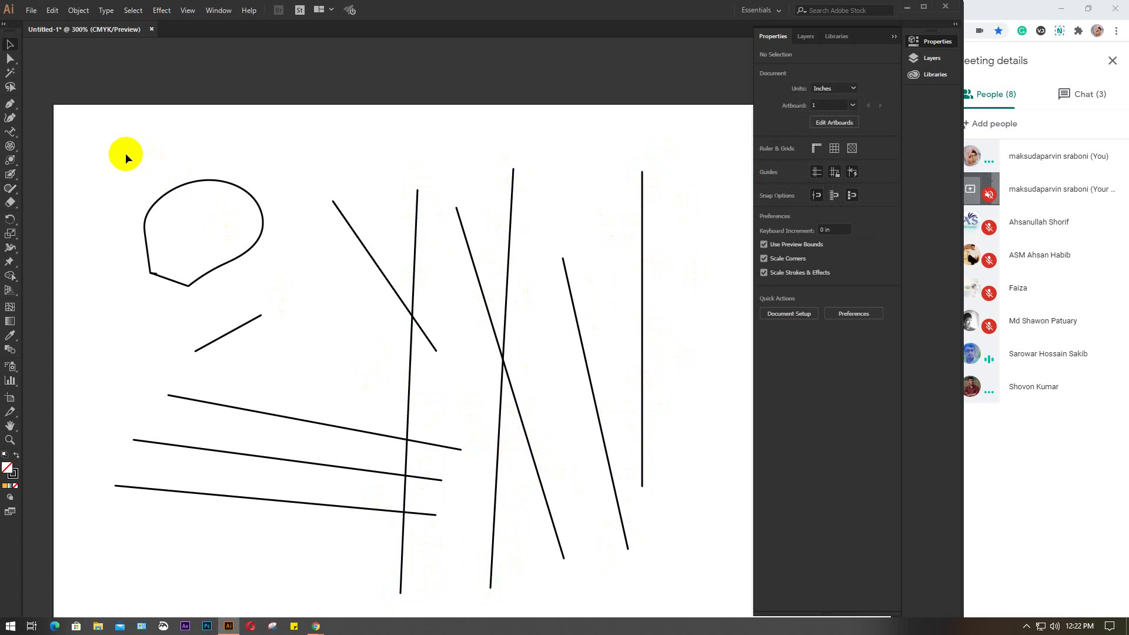
{"action": "left_click_drag", "start_coordinate": [109, 158], "coordinate": [441, 439]}
{"action": "left_click_drag", "start_coordinate": [686, 559], "coordinate": [687, 561]}
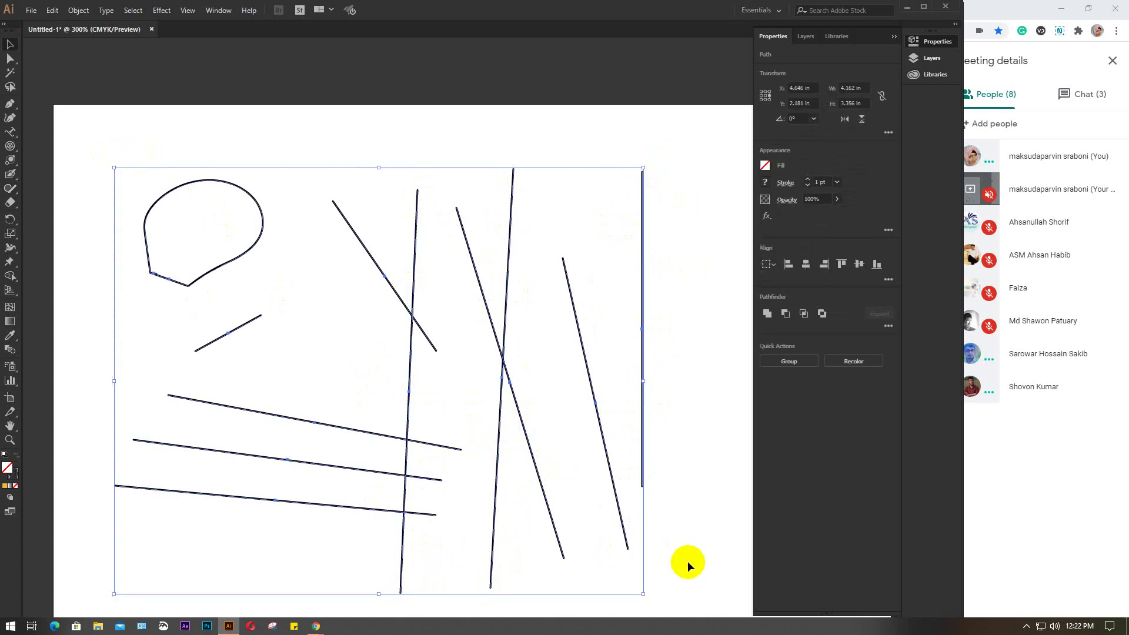
{"action": "key", "text": "Delete"}
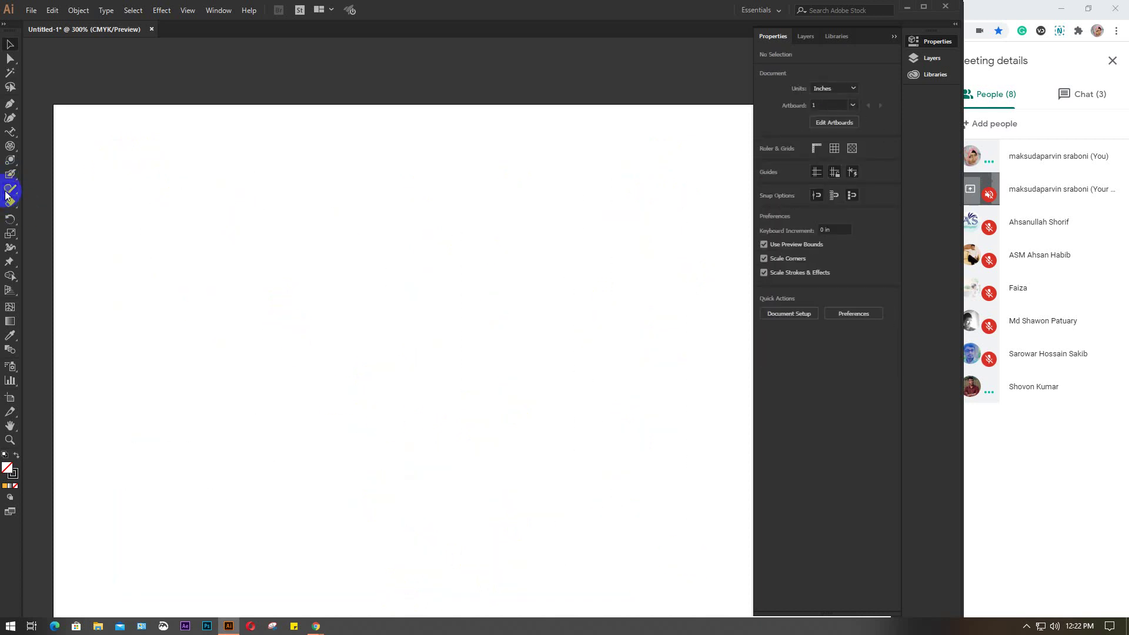
Draw three upright ellipses side by side across the artboard with freehand Shaper Tool gestures, making the middle one the widest.
{"action": "left_click_drag", "start_coordinate": [6, 196], "coordinate": [38, 194]}
{"action": "mouse_move", "coordinate": [329, 363]}
{"action": "left_mouse_down"}
{"action": "mouse_move", "coordinate": [263, 317]}
{"action": "mouse_move", "coordinate": [248, 248]}
{"action": "mouse_move", "coordinate": [320, 227]}
{"action": "mouse_move", "coordinate": [353, 264]}
{"action": "mouse_move", "coordinate": [355, 322]}
{"action": "mouse_move", "coordinate": [325, 361]}
{"action": "left_mouse_up"}
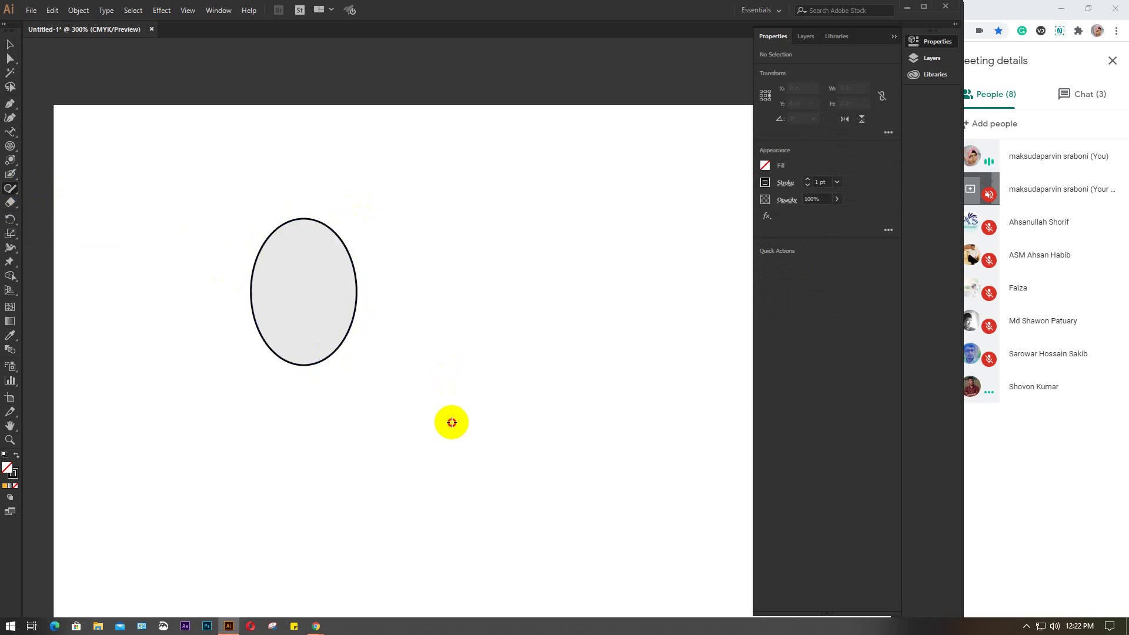
{"action": "mouse_move", "coordinate": [450, 419]}
{"action": "left_mouse_down"}
{"action": "mouse_move", "coordinate": [407, 351]}
{"action": "mouse_move", "coordinate": [423, 212]}
{"action": "mouse_move", "coordinate": [508, 212]}
{"action": "mouse_move", "coordinate": [558, 363]}
{"action": "mouse_move", "coordinate": [535, 414]}
{"action": "mouse_move", "coordinate": [468, 427]}
{"action": "mouse_move", "coordinate": [444, 408]}
{"action": "left_mouse_up"}
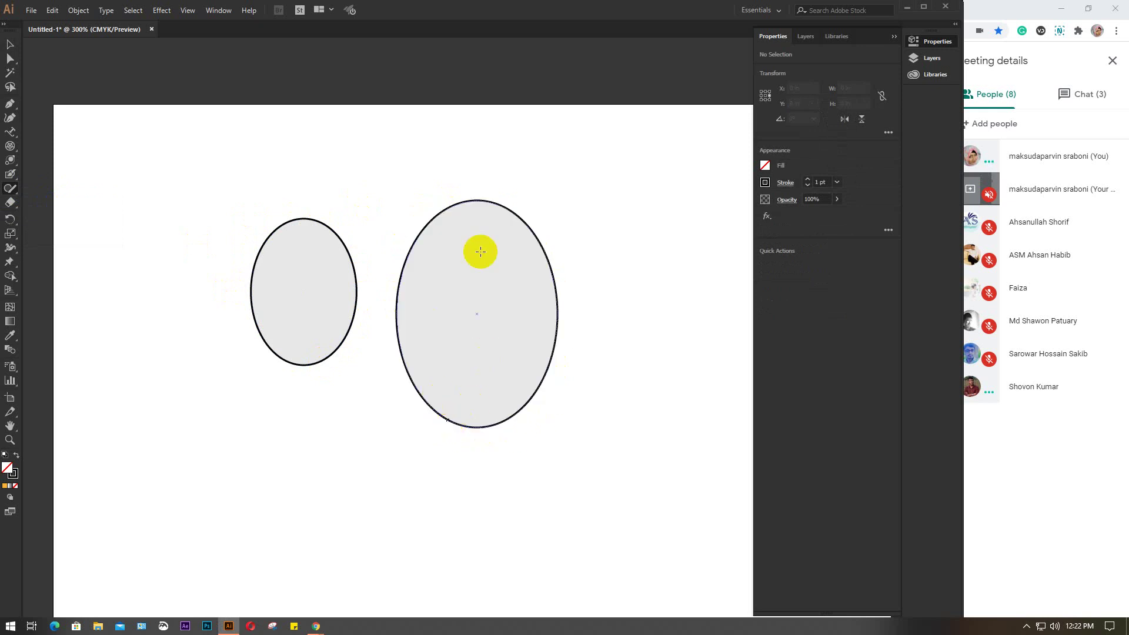
{"action": "mouse_move", "coordinate": [601, 348]}
{"action": "left_mouse_down"}
{"action": "mouse_move", "coordinate": [682, 213]}
{"action": "mouse_move", "coordinate": [712, 278]}
{"action": "mouse_move", "coordinate": [694, 377]}
{"action": "mouse_move", "coordinate": [644, 435]}
{"action": "mouse_move", "coordinate": [600, 396]}
{"action": "mouse_move", "coordinate": [602, 354]}
{"action": "left_mouse_up"}
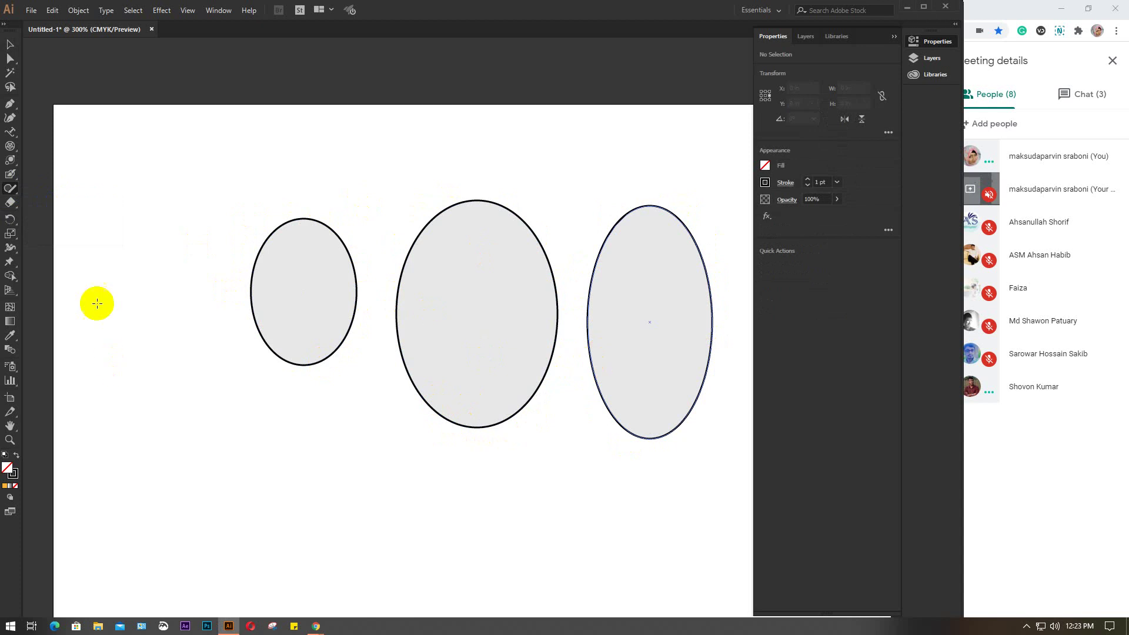
Draw a large circle overlapping the leftmost ellipse with a freehand Shaper Tool gesture.
{"action": "mouse_move", "coordinate": [222, 310]}
{"action": "left_mouse_down"}
{"action": "mouse_move", "coordinate": [141, 252]}
{"action": "mouse_move", "coordinate": [212, 182]}
{"action": "mouse_move", "coordinate": [277, 200]}
{"action": "mouse_move", "coordinate": [306, 275]}
{"action": "mouse_move", "coordinate": [285, 303]}
{"action": "mouse_move", "coordinate": [216, 312]}
{"action": "left_mouse_up"}
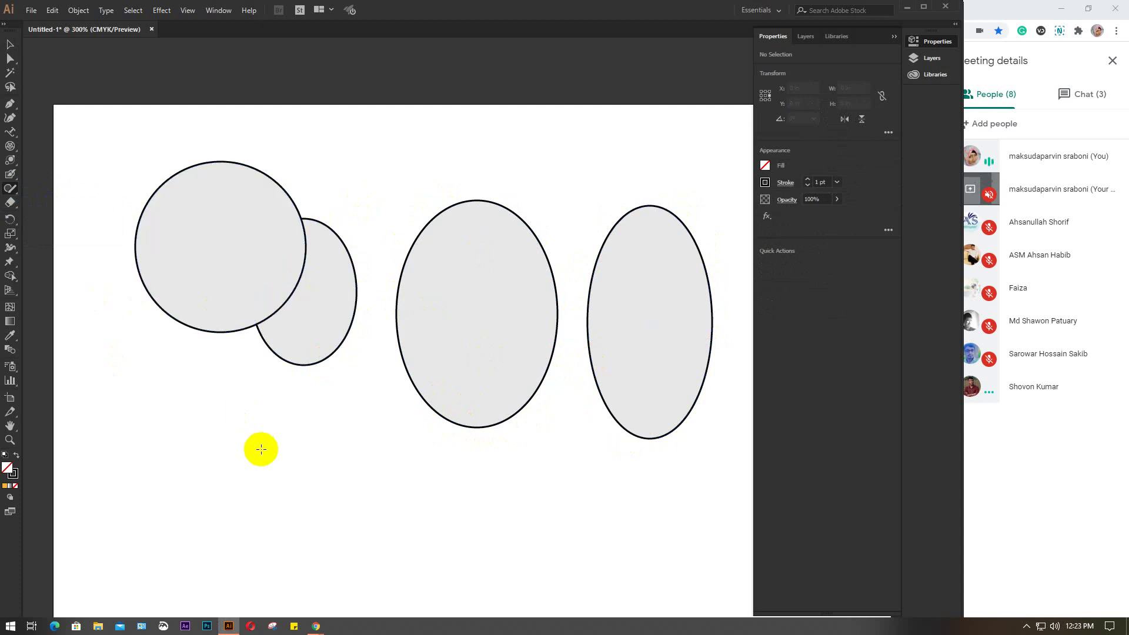
{"action": "scroll", "coordinate": [90, 255], "scroll_direction": "down", "scroll_amount": 1}
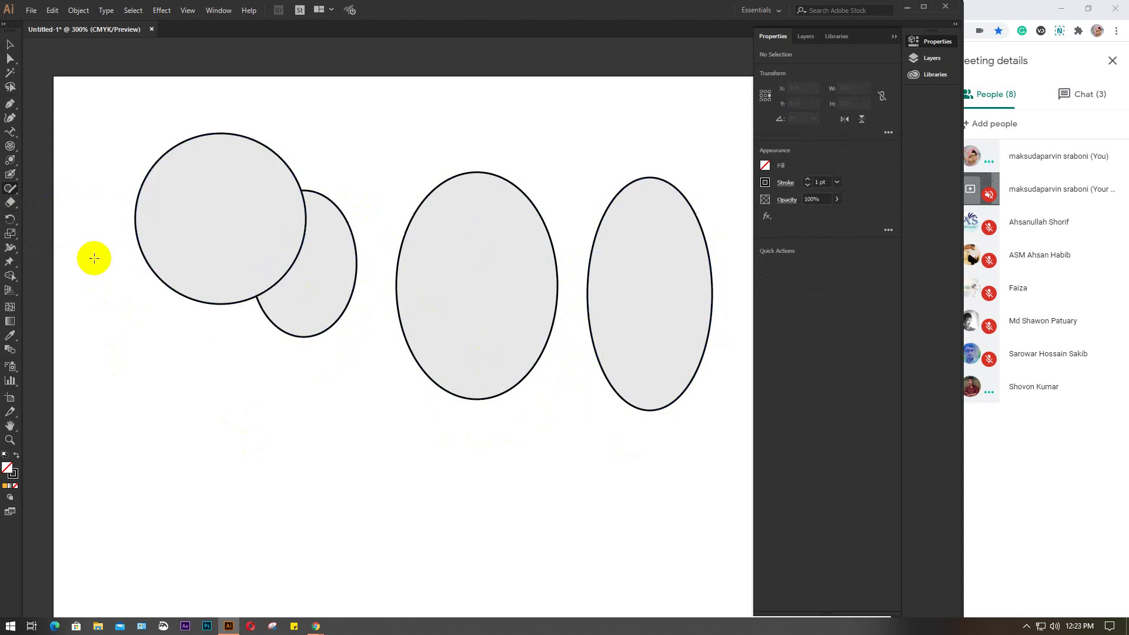
Draw an open, teardrop-like Pencil path about 1.28 in wide and 1.39 in high below the circle, leaving a gap at its lower tip, and select it.
{"action": "left_click", "coordinate": [10, 189]}
{"action": "left_click", "coordinate": [58, 204]}
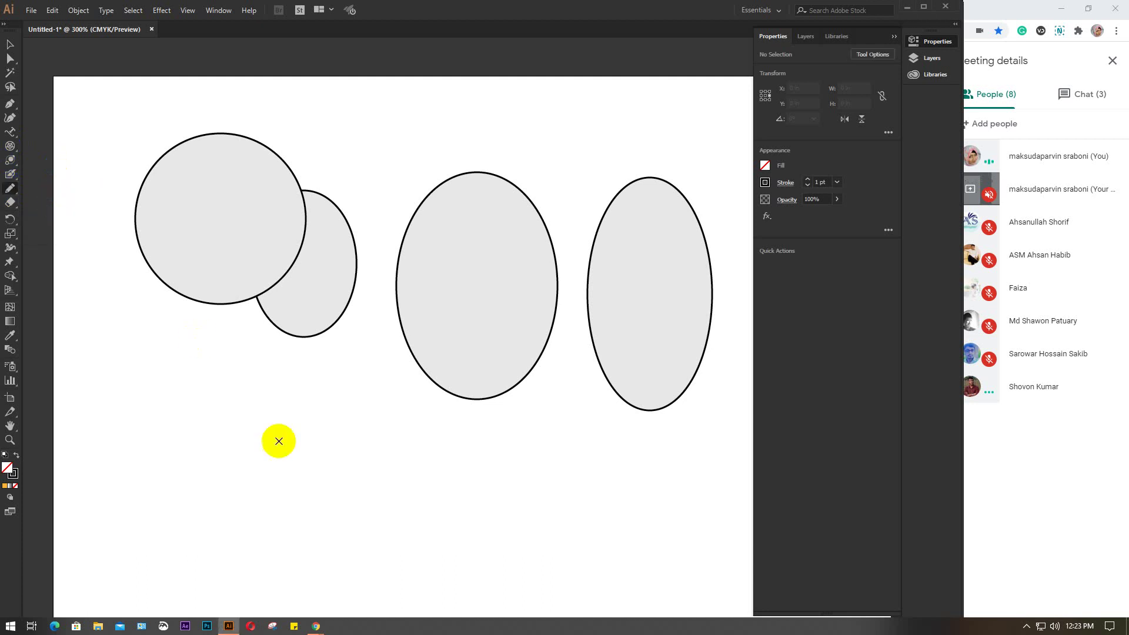
{"action": "scroll", "coordinate": [219, 503], "scroll_direction": "down", "scroll_amount": 2}
{"action": "mouse_move", "coordinate": [220, 505]}
{"action": "left_mouse_down"}
{"action": "mouse_move", "coordinate": [148, 400]}
{"action": "mouse_move", "coordinate": [177, 341]}
{"action": "mouse_move", "coordinate": [292, 356]}
{"action": "mouse_move", "coordinate": [307, 417]}
{"action": "mouse_move", "coordinate": [242, 501]}
{"action": "left_mouse_up"}
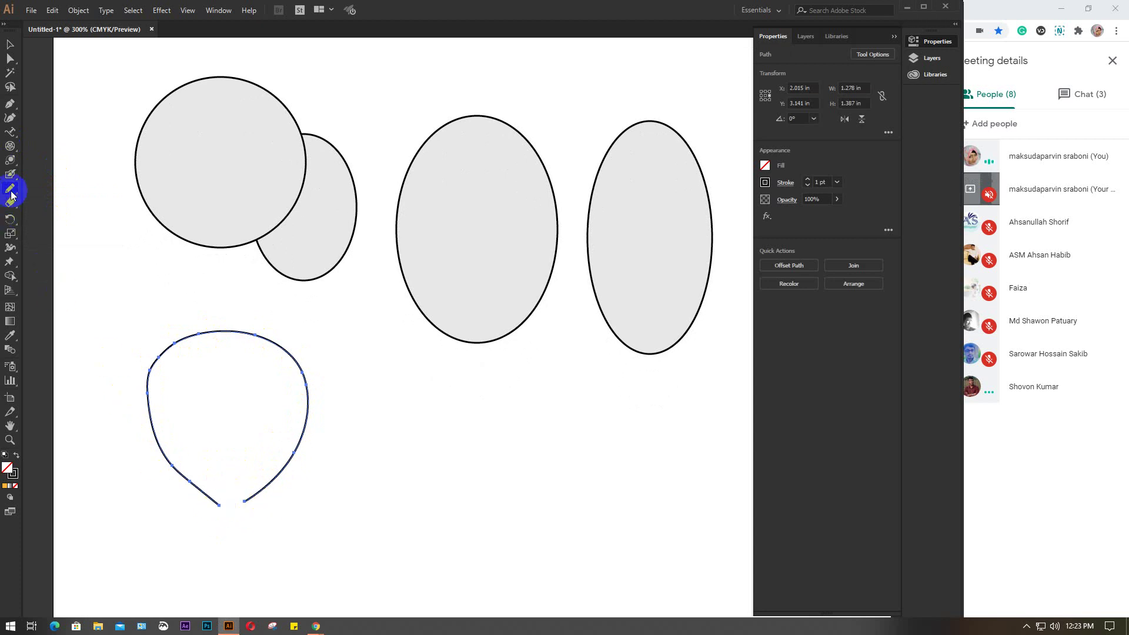
{"action": "left_click", "coordinate": [10, 44]}
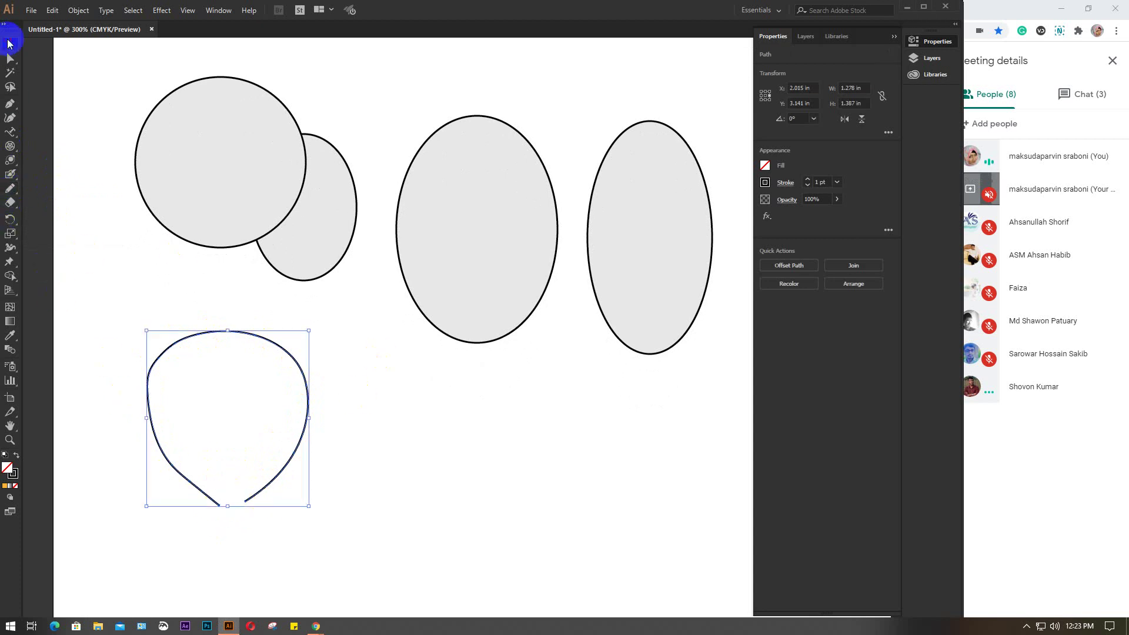
{"action": "left_click", "coordinate": [493, 476]}
{"action": "scroll", "coordinate": [435, 425], "scroll_direction": "down", "scroll_amount": 1}
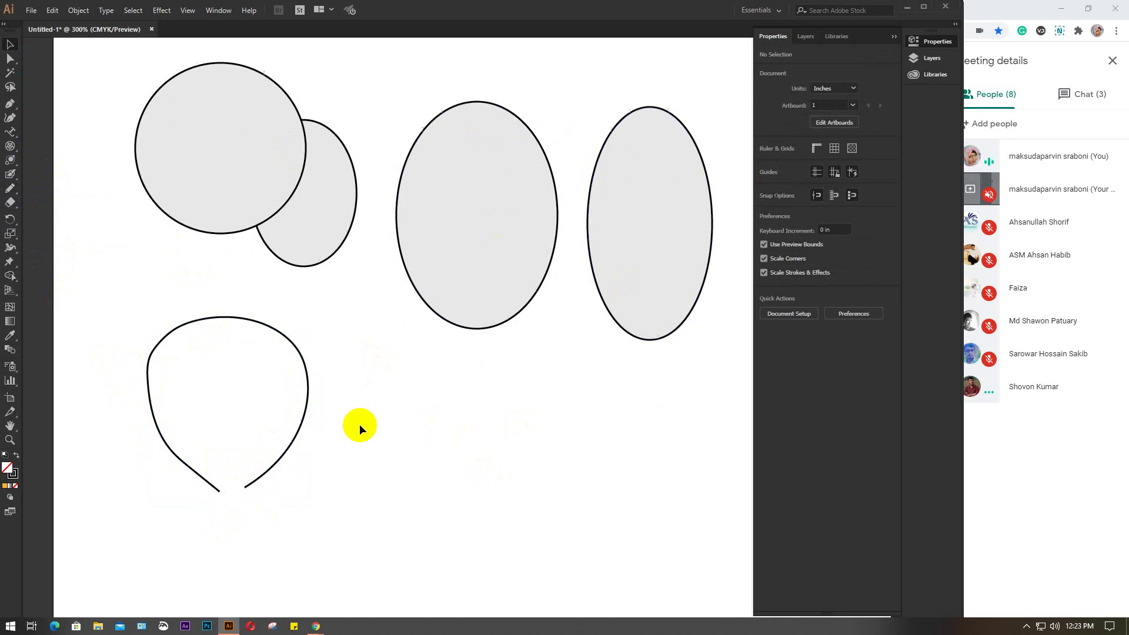
{"action": "scroll", "coordinate": [359, 425], "scroll_direction": "down", "scroll_amount": 1}
{"action": "left_click", "coordinate": [271, 447]}
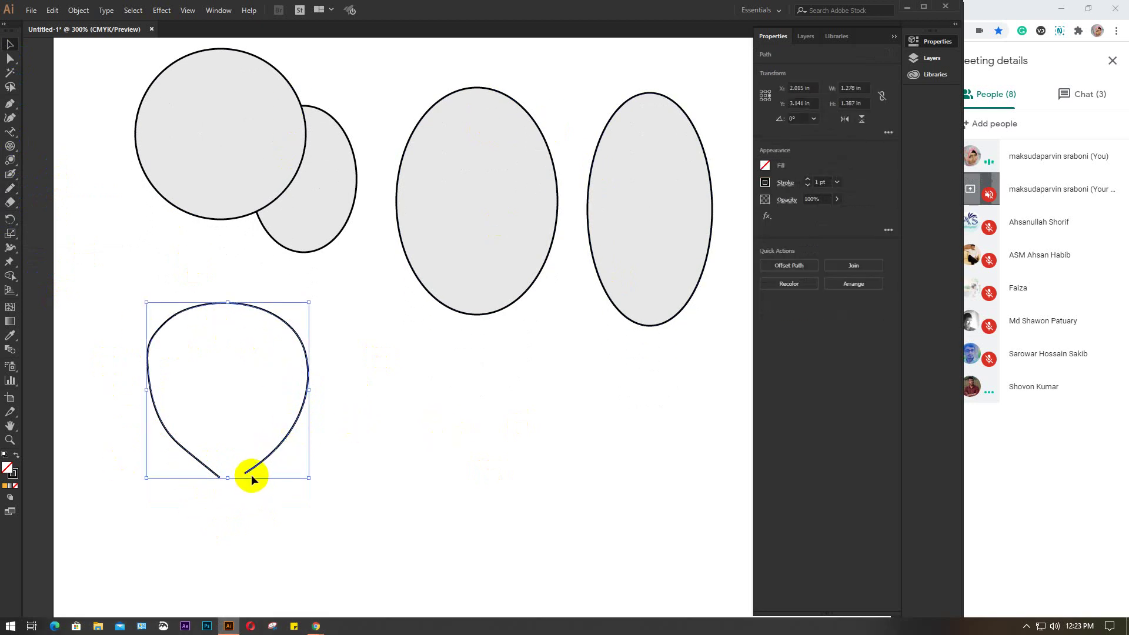
Close the gap at the lower tip of the teardrop-like path with the Join Tool.
{"action": "scroll", "coordinate": [234, 475], "scroll_direction": "down", "scroll_amount": 2}
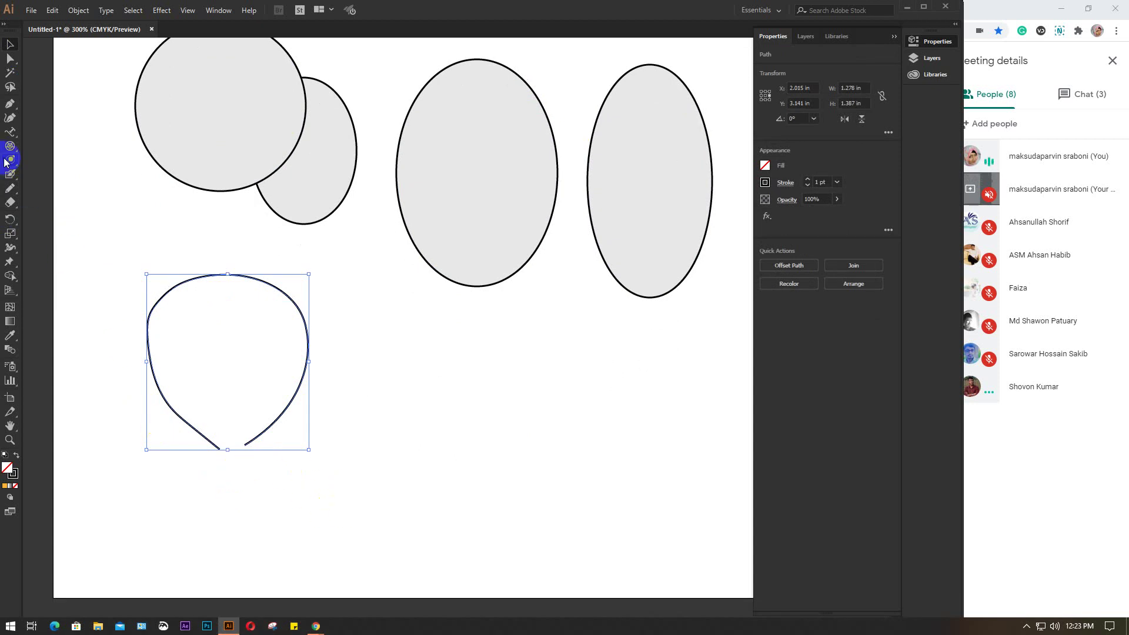
{"action": "left_click_drag", "start_coordinate": [10, 160], "coordinate": [61, 224]}
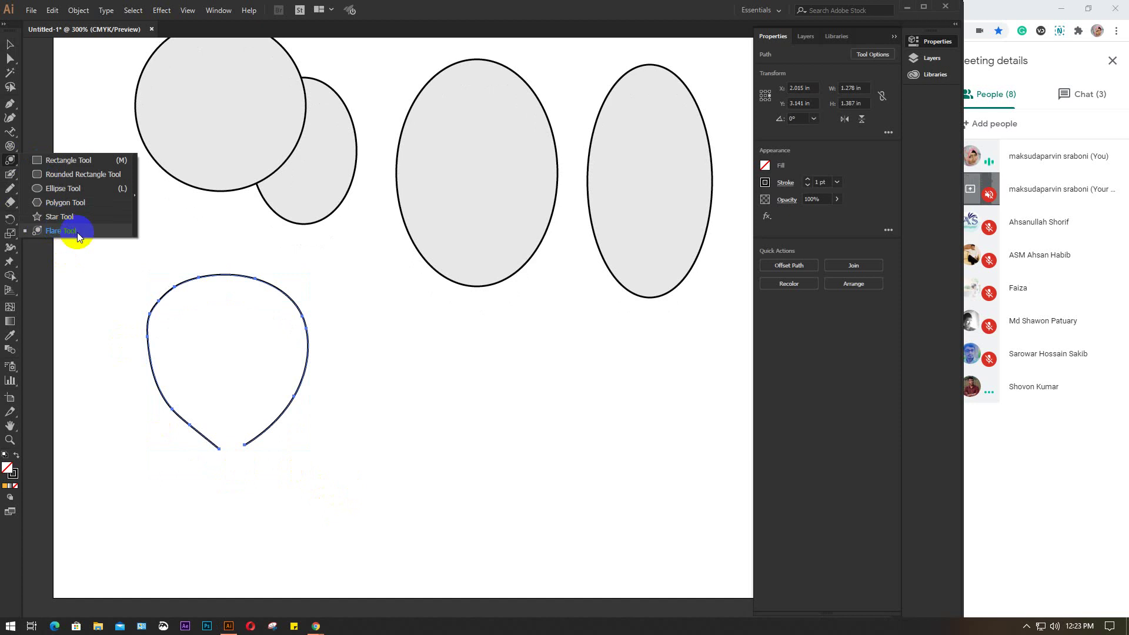
{"action": "mouse_move", "coordinate": [77, 232]}
{"action": "left_mouse_down"}
{"action": "mouse_move", "coordinate": [92, 231]}
{"action": "mouse_move", "coordinate": [25, 214]}
{"action": "mouse_move", "coordinate": [12, 186]}
{"action": "left_mouse_up"}
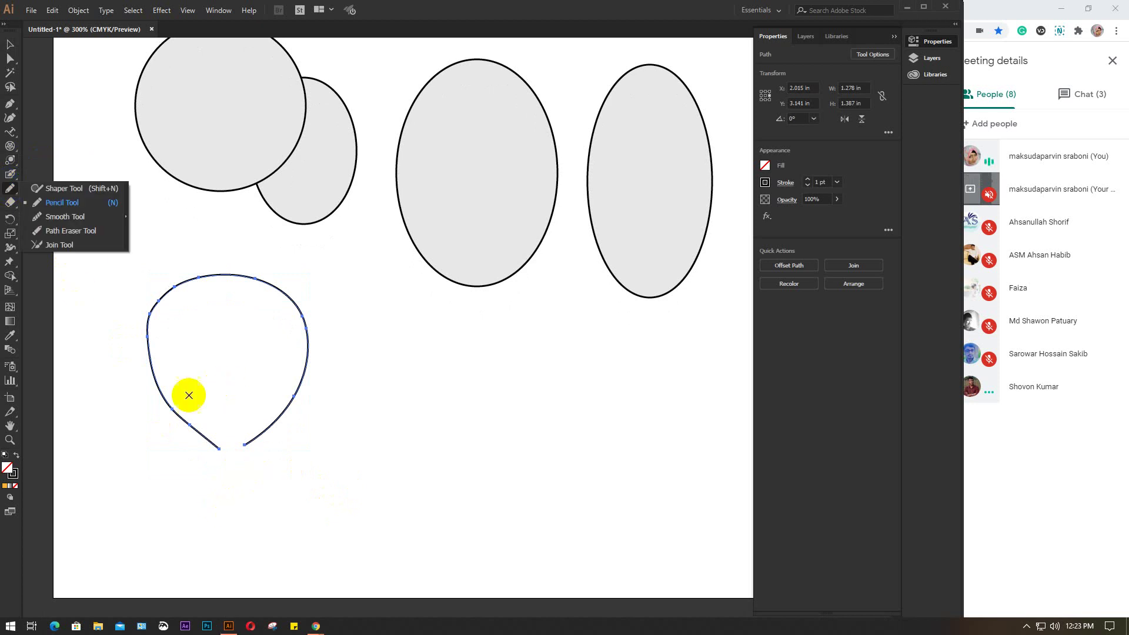
{"action": "left_click", "coordinate": [48, 244]}
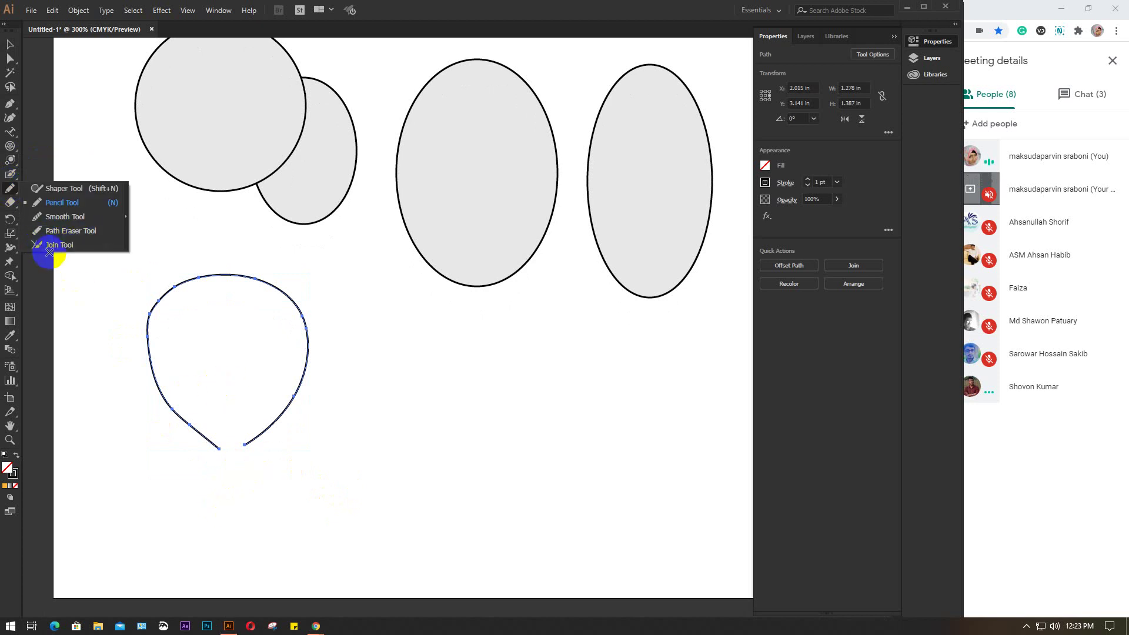
{"action": "left_click", "coordinate": [60, 246]}
{"action": "scroll", "coordinate": [234, 441], "scroll_direction": "down", "scroll_amount": 1}
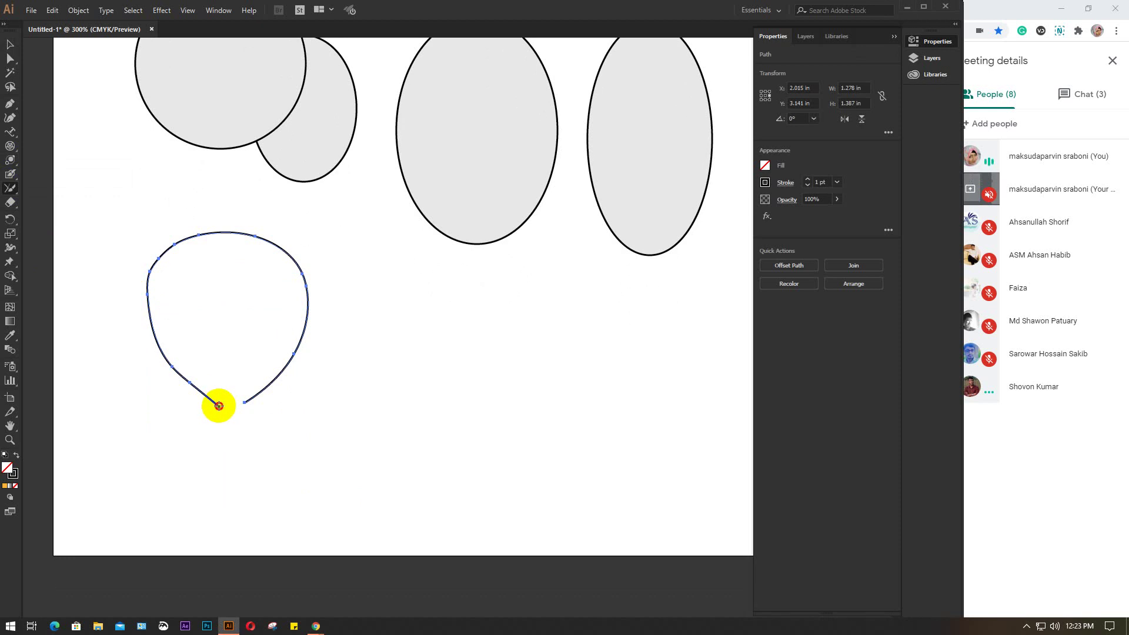
{"action": "left_click_drag", "start_coordinate": [219, 406], "coordinate": [239, 393]}
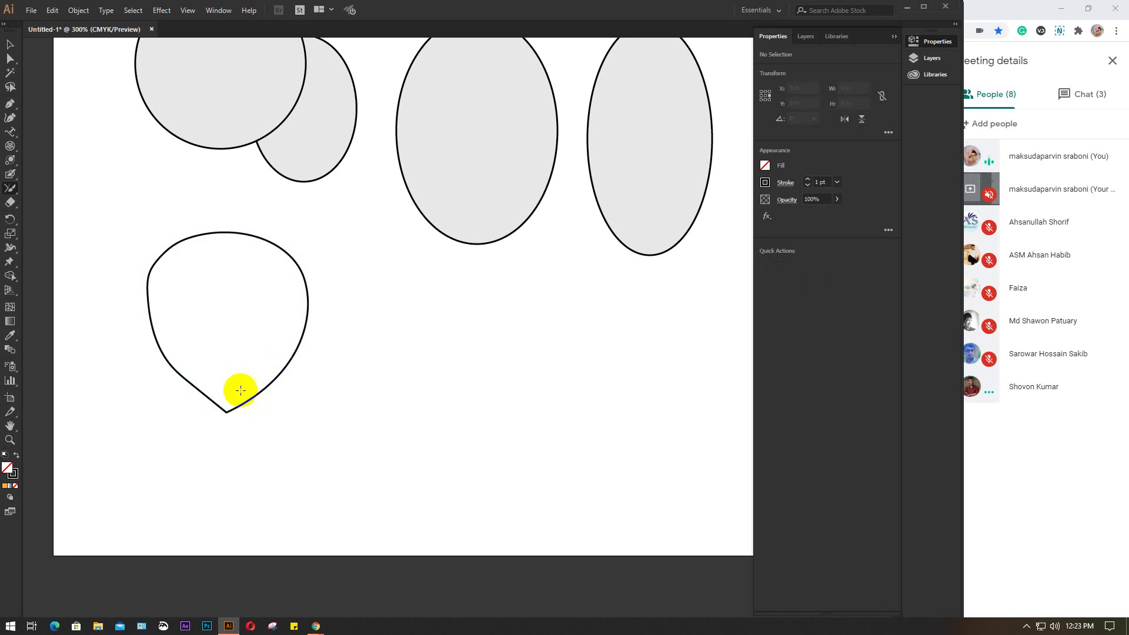
{"action": "mouse_move", "coordinate": [403, 387]}
{"action": "left_mouse_down"}
{"action": "mouse_move", "coordinate": [397, 322]}
{"action": "mouse_move", "coordinate": [514, 373]}
{"action": "mouse_move", "coordinate": [476, 409]}
{"action": "mouse_move", "coordinate": [396, 383]}
{"action": "left_mouse_up"}
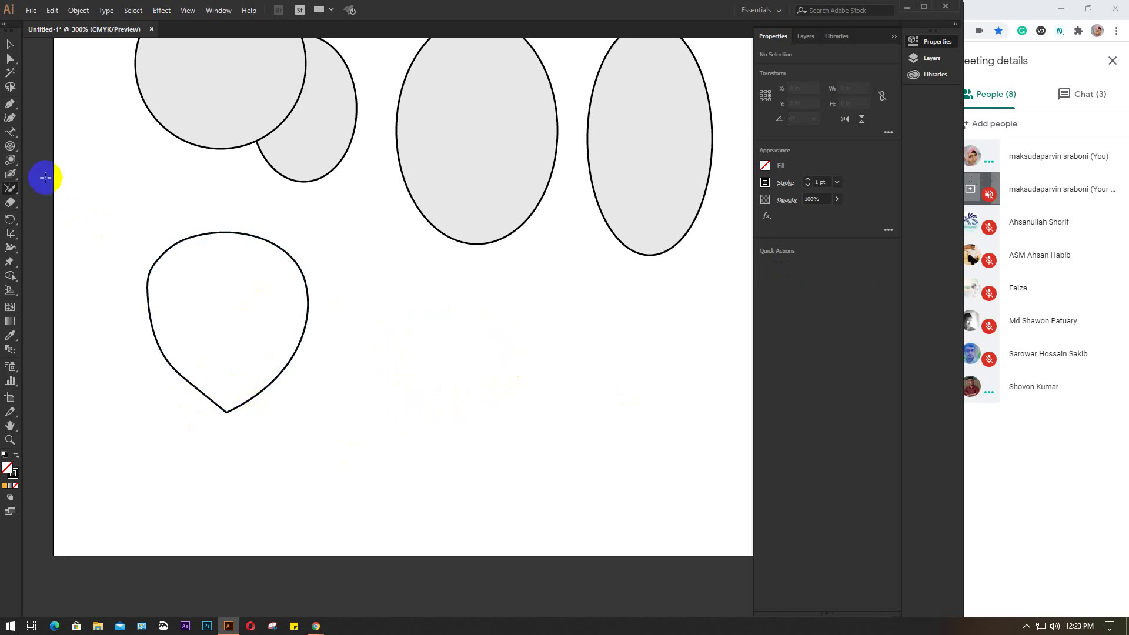
Draw a second Pencil loop about 1.74 in wide and 1.24 in high beside the teardrop shape and join its open ends with the Join Tool.
{"action": "mouse_move", "coordinate": [11, 188]}
{"action": "left_mouse_down"}
{"action": "mouse_move", "coordinate": [37, 217]}
{"action": "mouse_move", "coordinate": [68, 204]}
{"action": "left_mouse_up"}
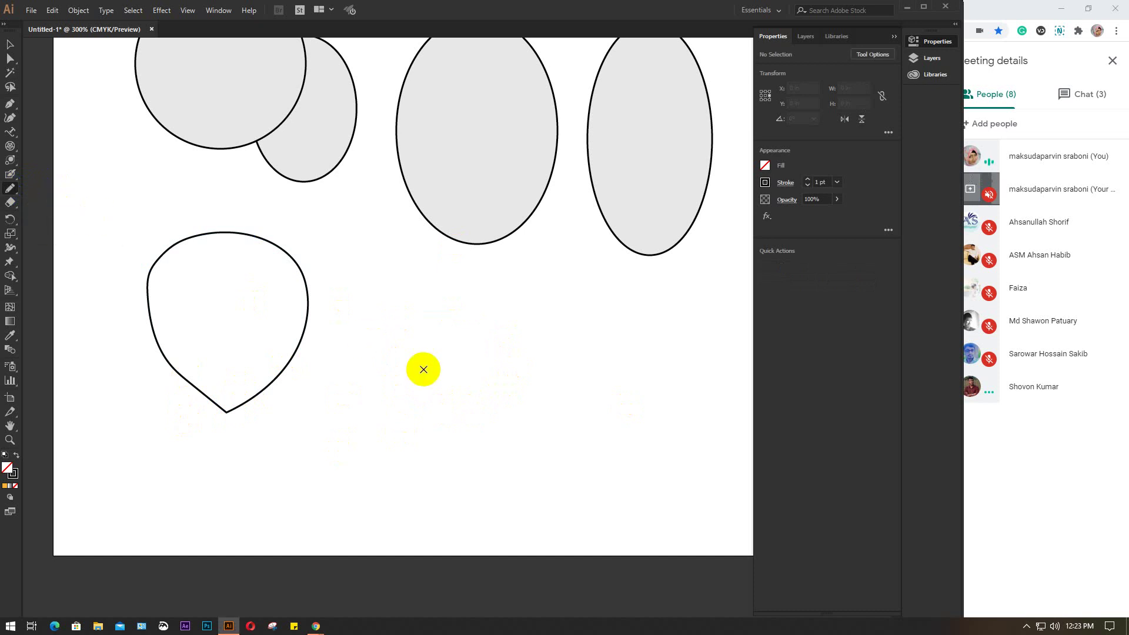
{"action": "mouse_move", "coordinate": [380, 373]}
{"action": "left_mouse_down"}
{"action": "mouse_move", "coordinate": [403, 321]}
{"action": "mouse_move", "coordinate": [502, 284]}
{"action": "mouse_move", "coordinate": [598, 363]}
{"action": "mouse_move", "coordinate": [584, 420]}
{"action": "mouse_move", "coordinate": [495, 432]}
{"action": "mouse_move", "coordinate": [390, 382]}
{"action": "left_mouse_up"}
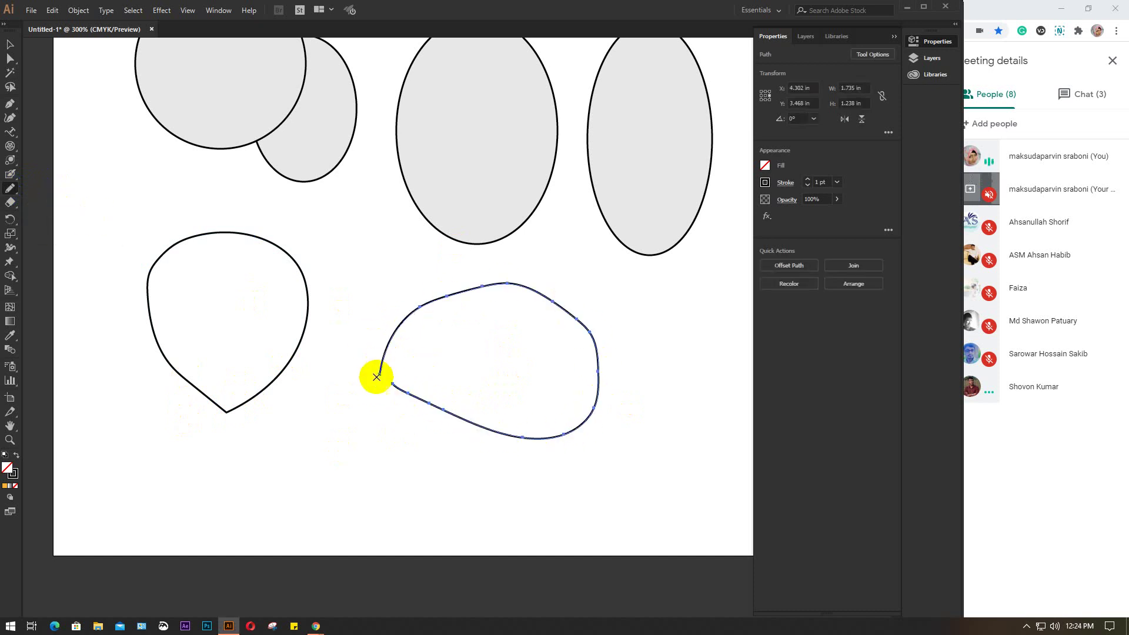
{"action": "left_click_drag", "start_coordinate": [15, 189], "coordinate": [75, 226]}
{"action": "mouse_move", "coordinate": [378, 373]}
{"action": "left_mouse_down"}
{"action": "mouse_move", "coordinate": [412, 385]}
{"action": "mouse_move", "coordinate": [378, 373]}
{"action": "left_mouse_up"}
{"action": "left_click", "coordinate": [7, 43]}
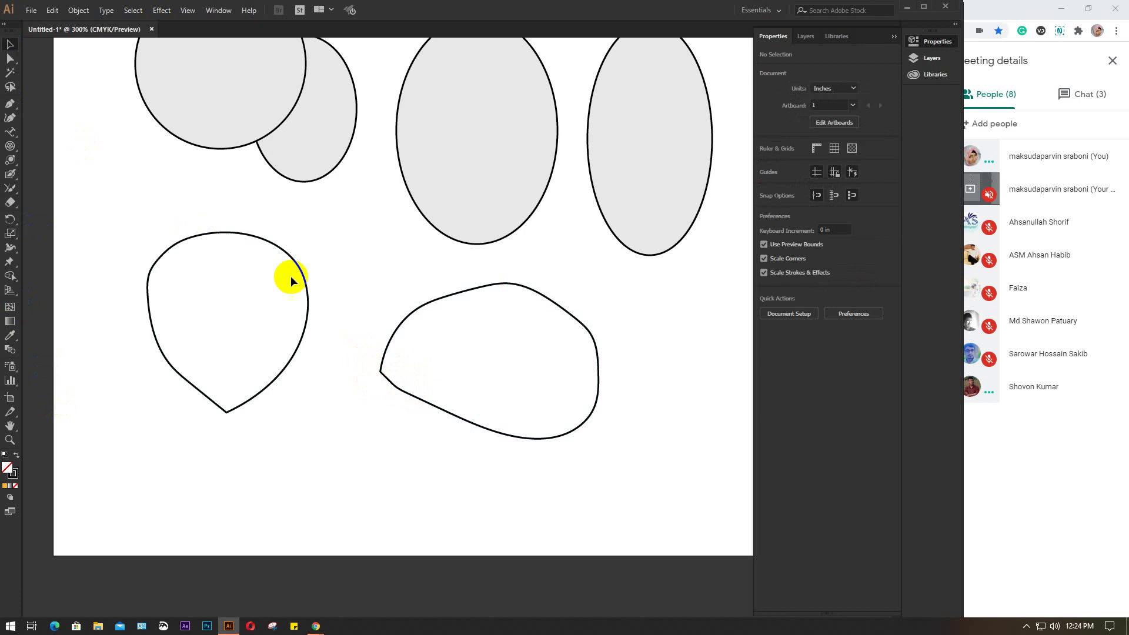
Select all the shapes on the artboard and delete them.
{"action": "scroll", "coordinate": [478, 330], "scroll_direction": "down", "scroll_amount": 2}
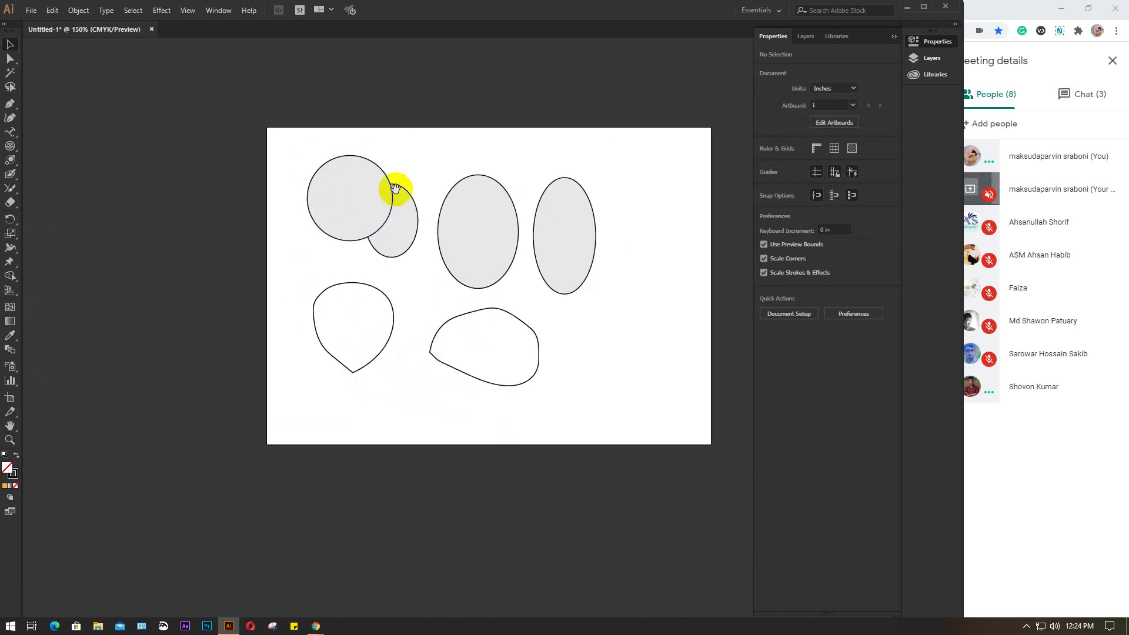
{"action": "left_click_drag", "start_coordinate": [457, 203], "coordinate": [396, 227]}
{"action": "left_click_drag", "start_coordinate": [206, 159], "coordinate": [576, 446]}
{"action": "key", "text": "Delete"}
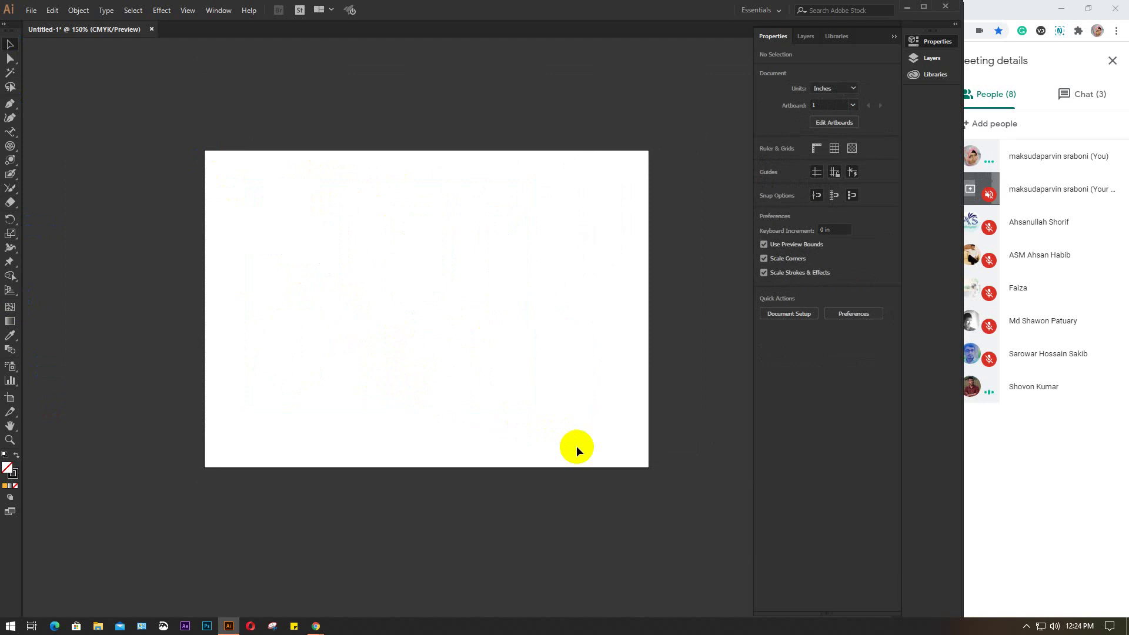
Switch to the attendance spreadsheet in Google Sheets and copy the 28.07.20 date header from sheet GD 51 into cell AK4 of sheet GD 53.
{"action": "left_click", "coordinate": [989, 11]}
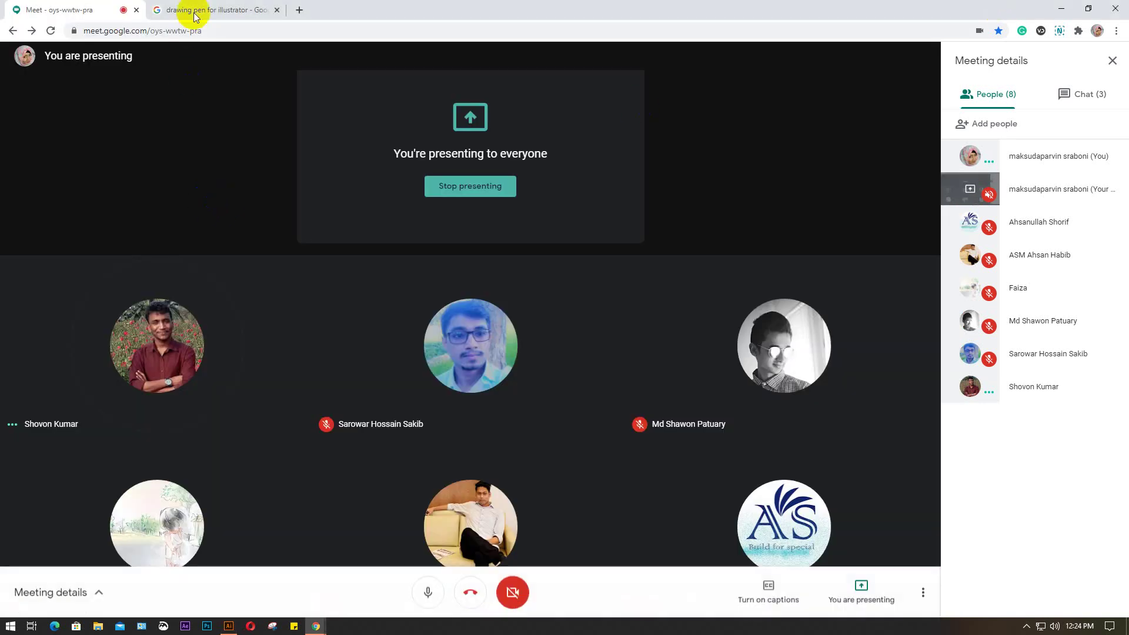
{"action": "mouse_move", "coordinate": [323, 632]}
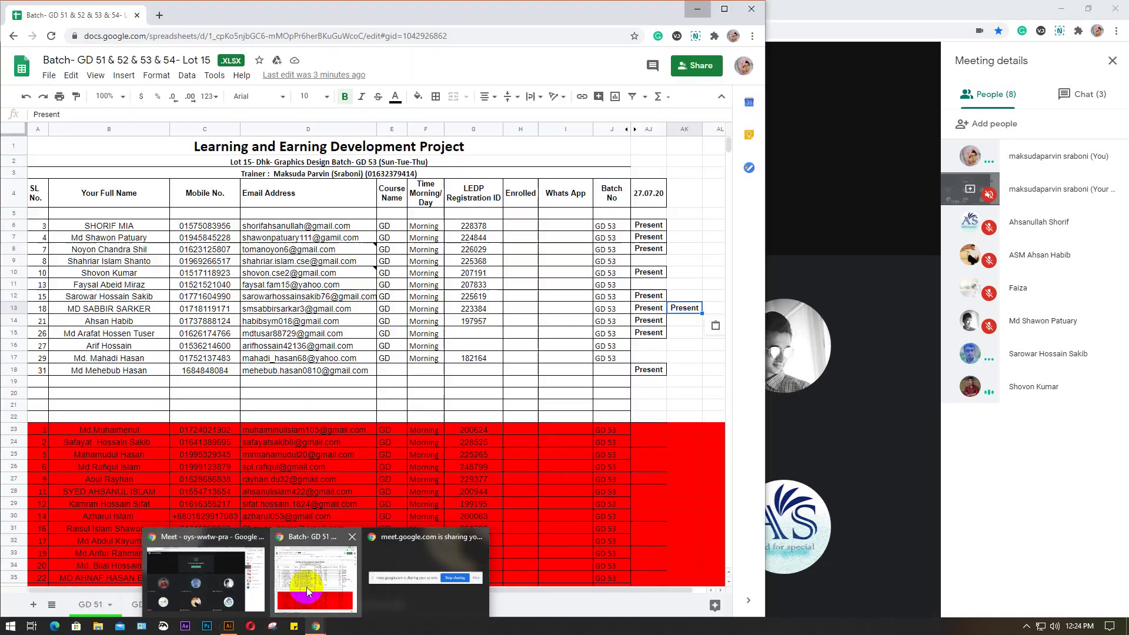
{"action": "left_click", "coordinate": [305, 587]}
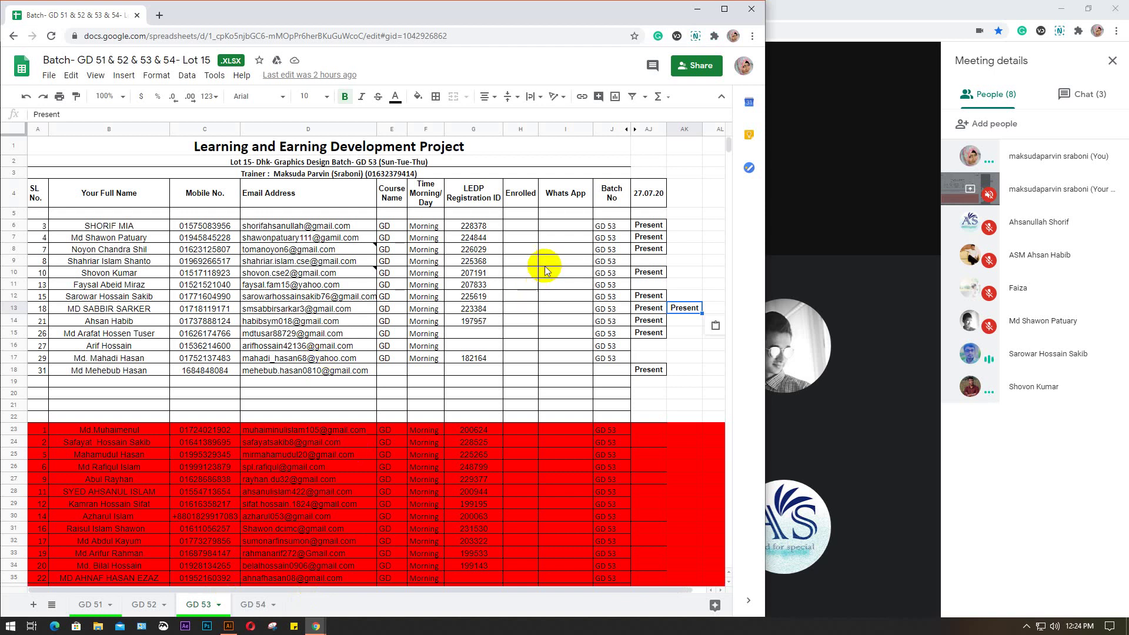
{"action": "left_click", "coordinate": [89, 605]}
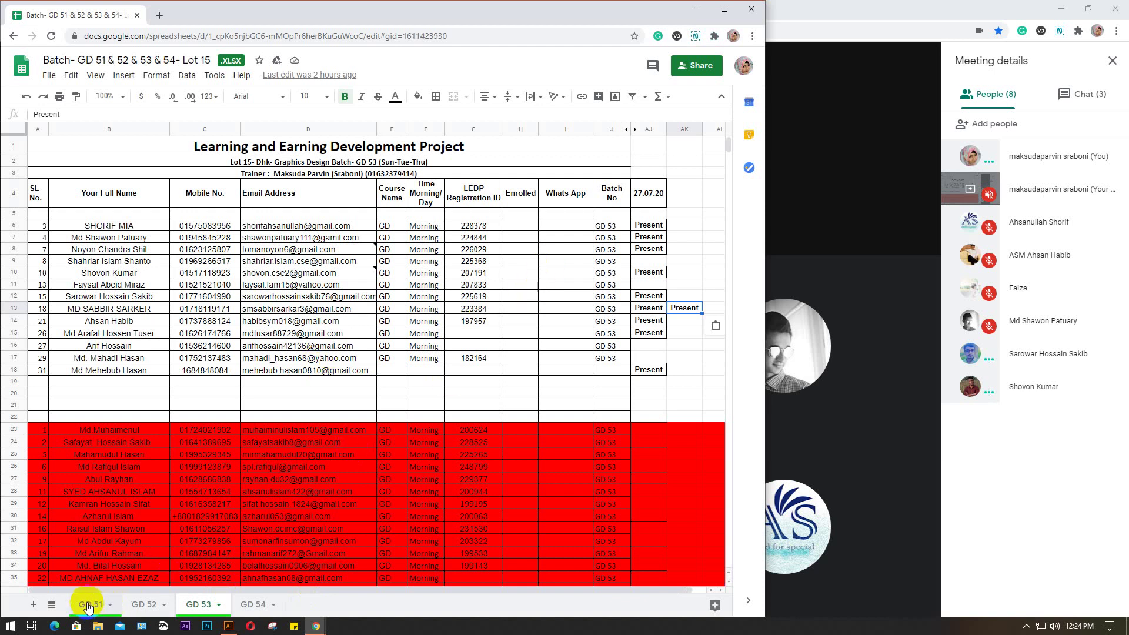
{"action": "left_click", "coordinate": [617, 196]}
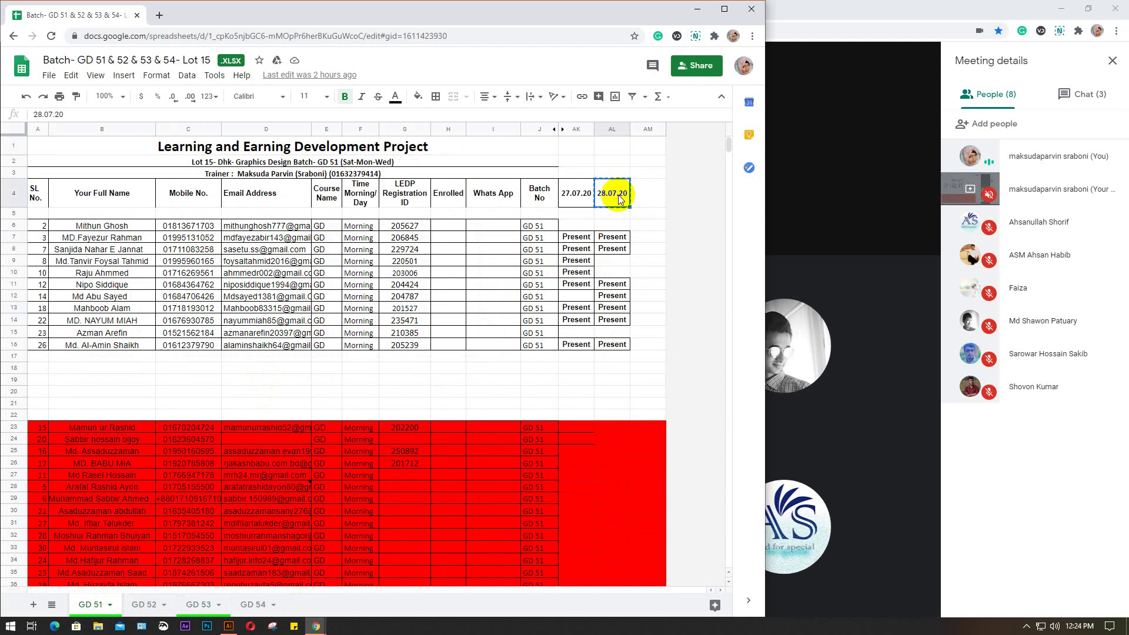
{"action": "left_click", "coordinate": [202, 605]}
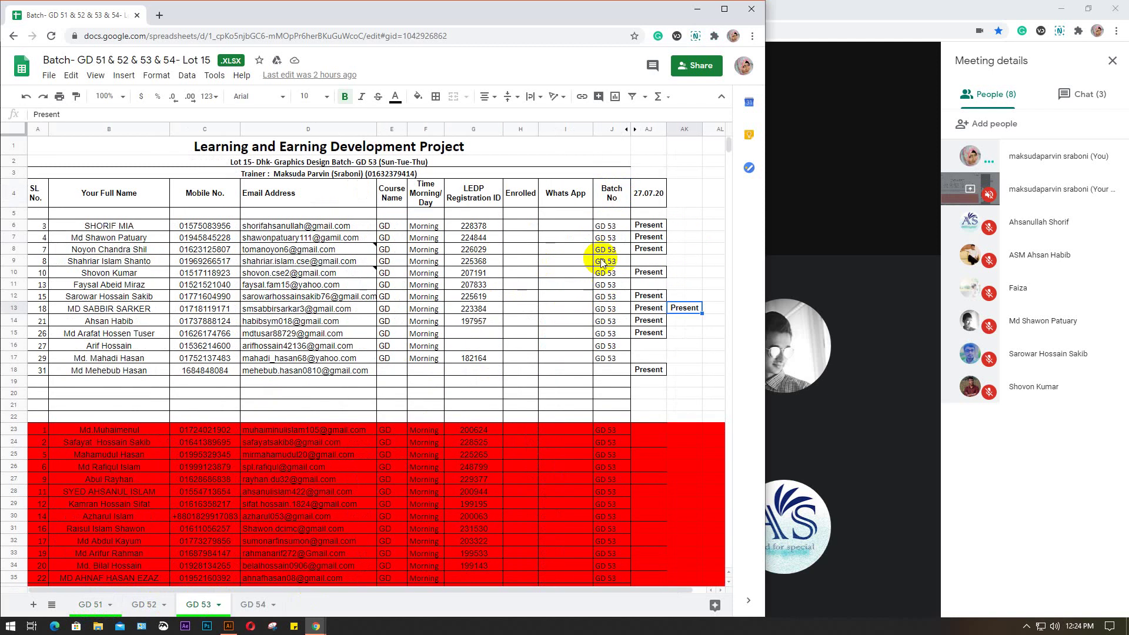
{"action": "left_click", "coordinate": [680, 194]}
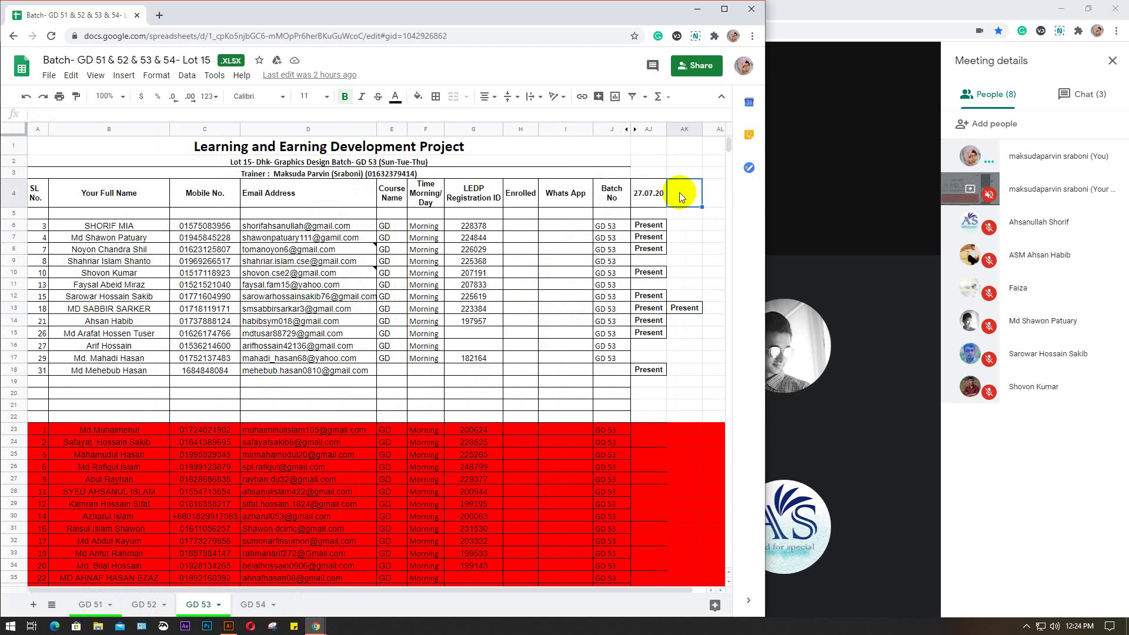
{"action": "type", "text": "28.07.20"}
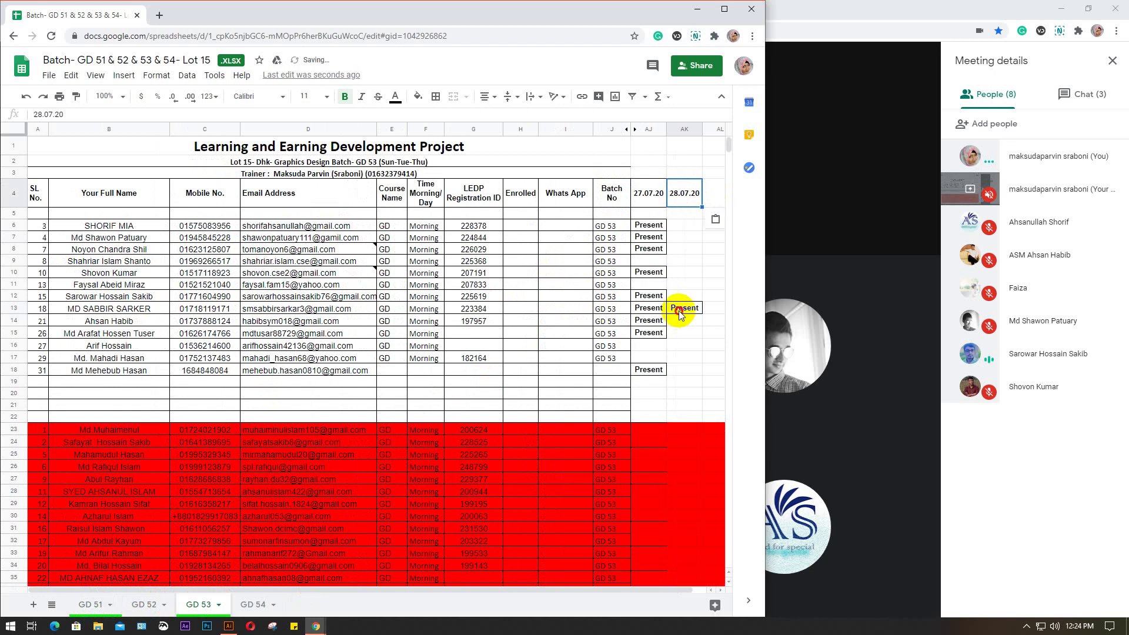
Copy the "Present" entry from AK13 into AK6, AK7, AK10, AK12 and AK14 of the 28.07.20 column.
{"action": "left_click", "coordinate": [680, 313]}
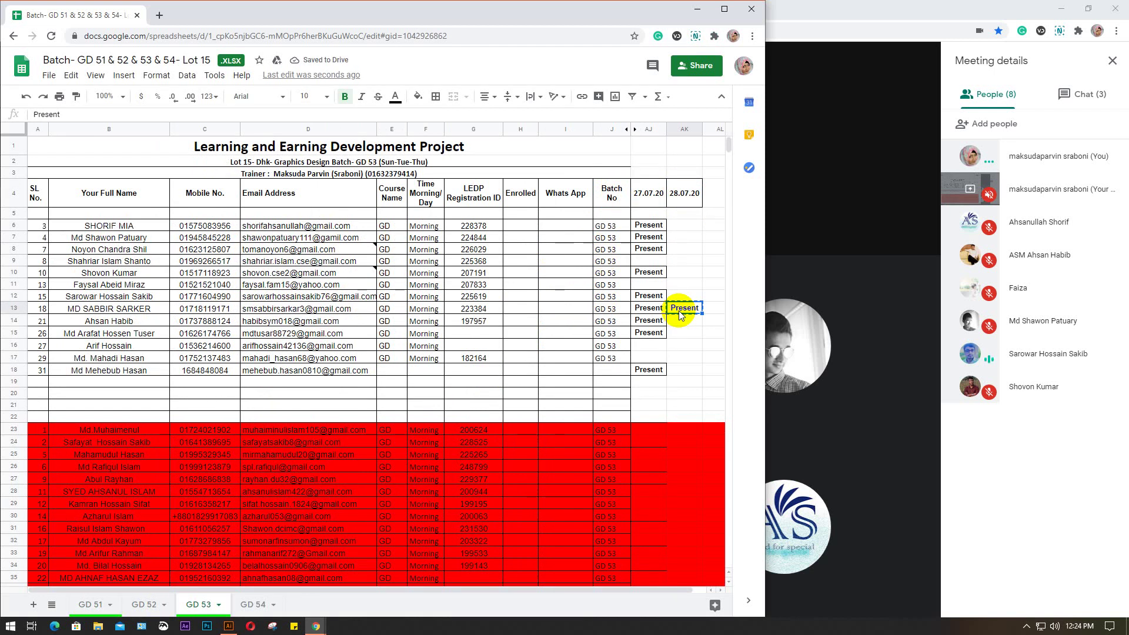
{"action": "left_click", "coordinate": [675, 230]}
{"action": "key", "text": "ctrl+v"}
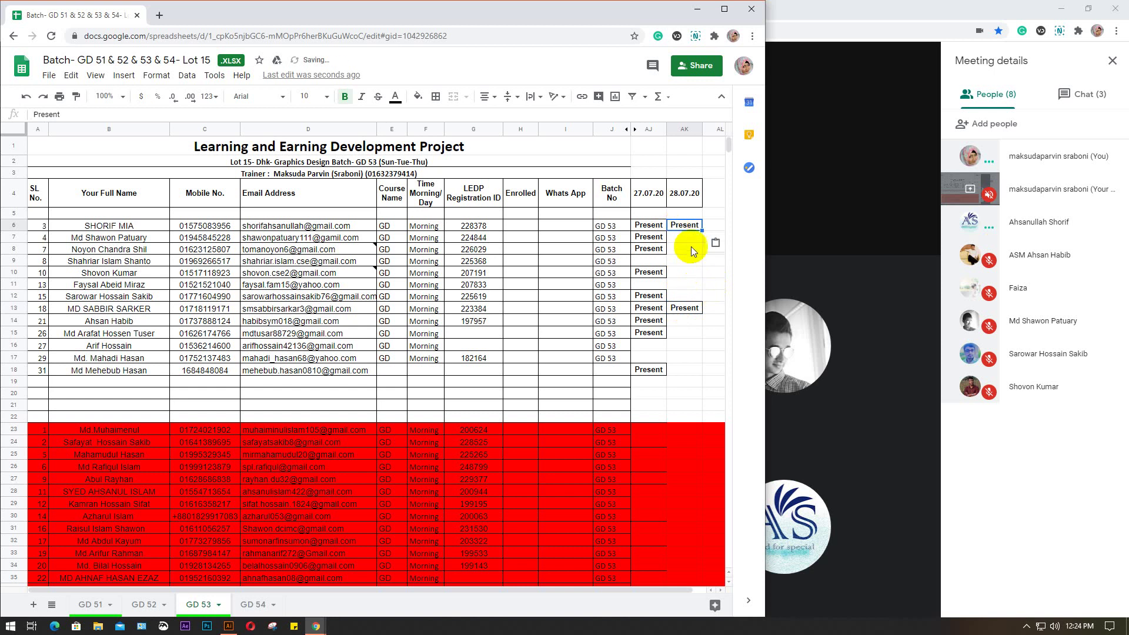
{"action": "left_click", "coordinate": [677, 240]}
{"action": "key", "text": "ctrl+v"}
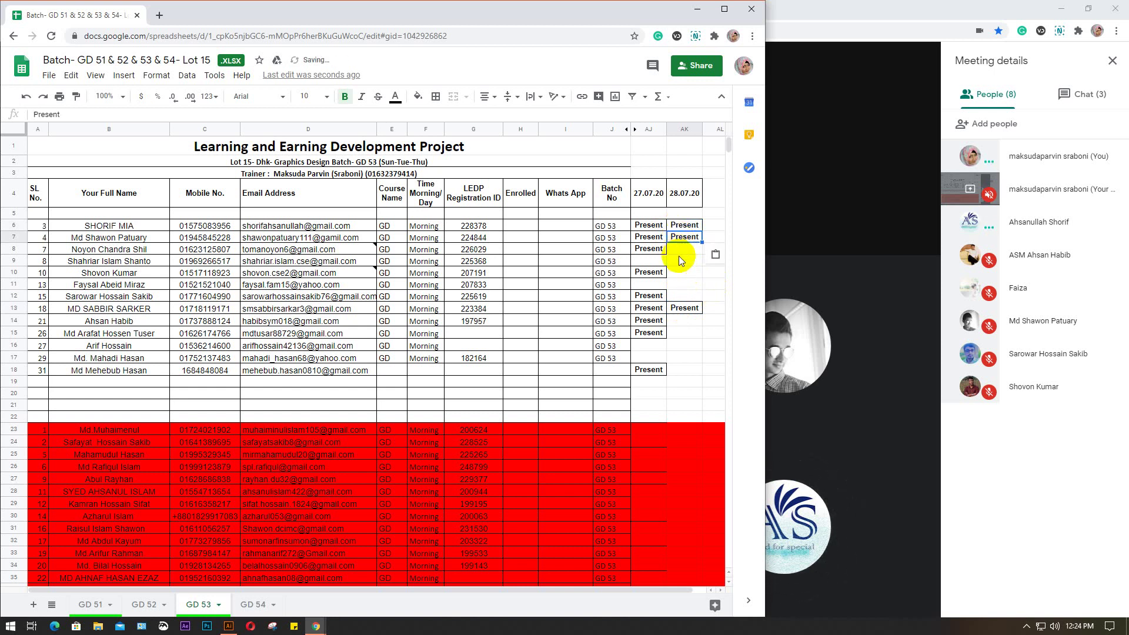
{"action": "left_click", "coordinate": [678, 259]}
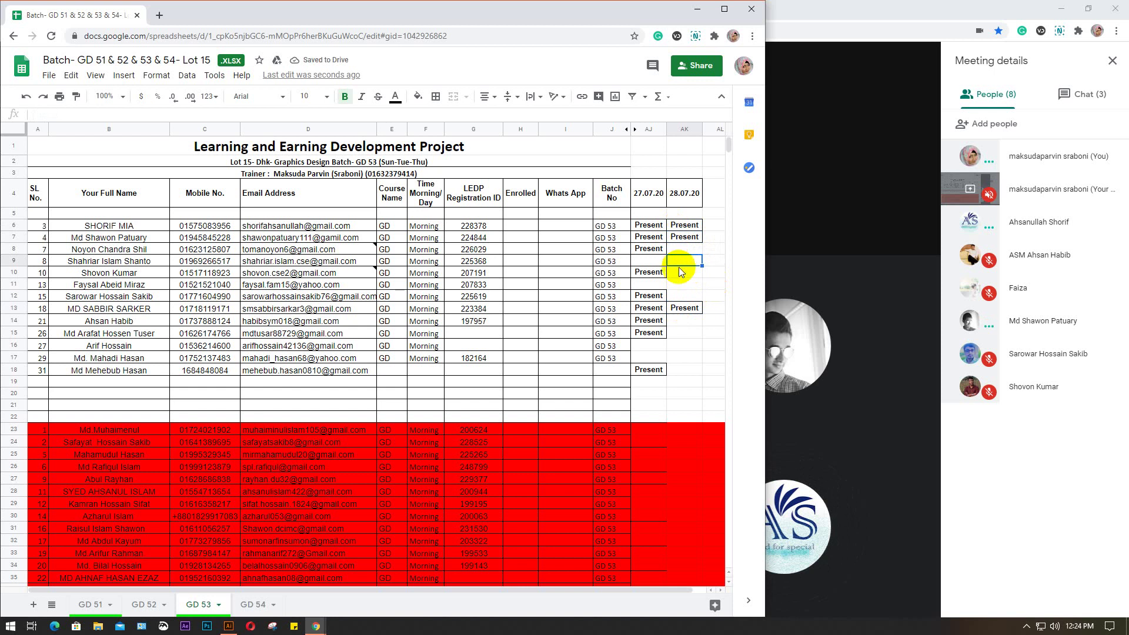
{"action": "left_click", "coordinate": [679, 272]}
{"action": "key", "text": "ctrl+v"}
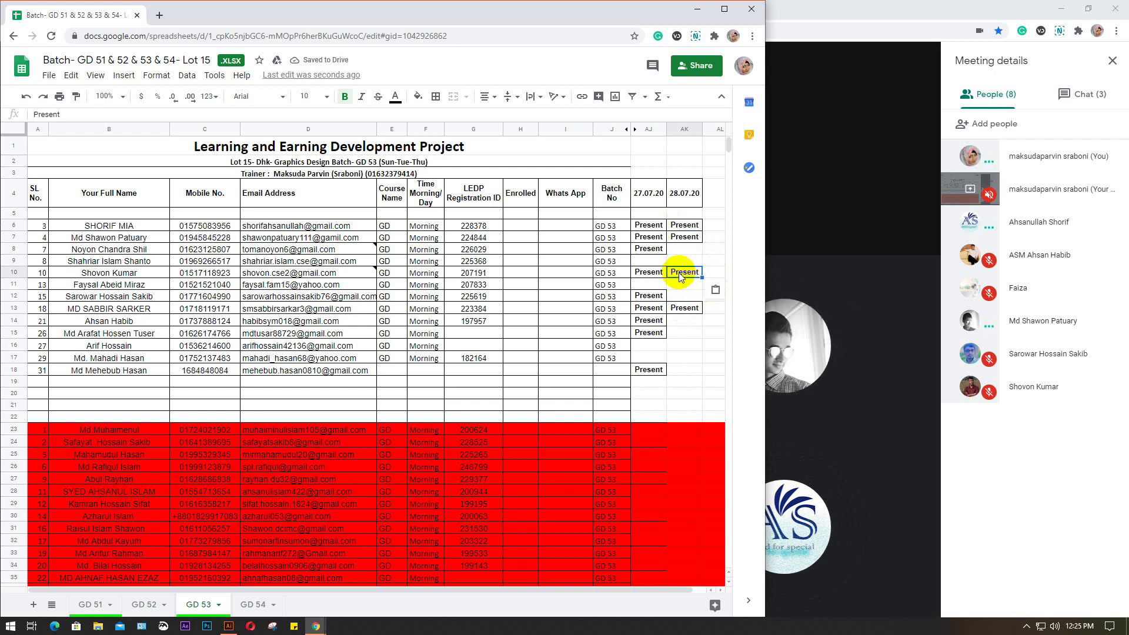
{"action": "left_click", "coordinate": [679, 296]}
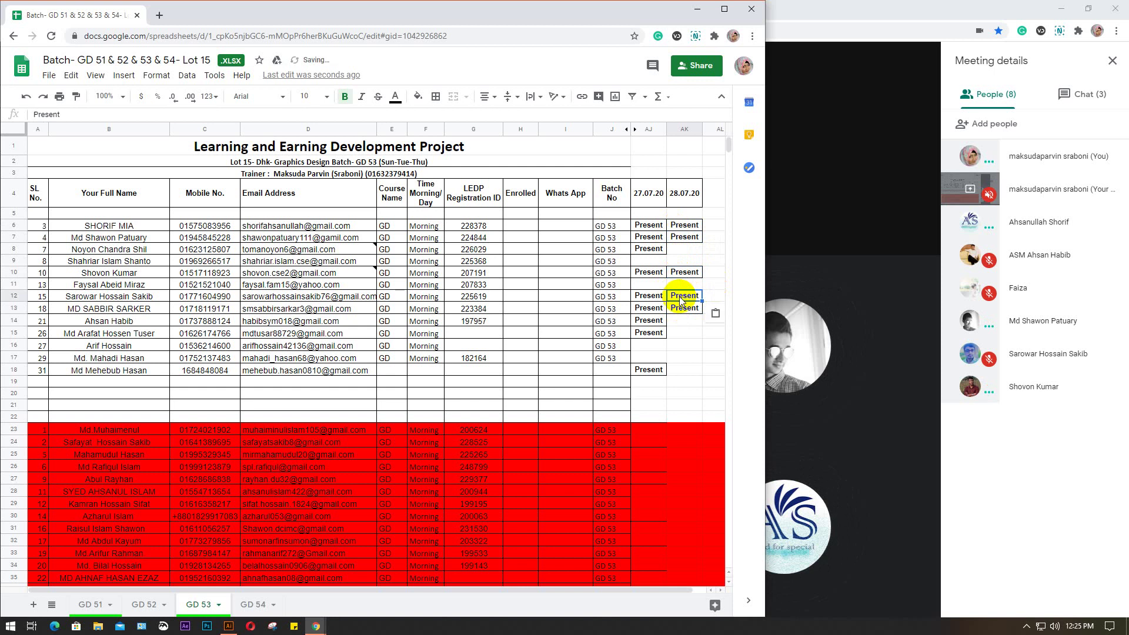
{"action": "left_click", "coordinate": [679, 320]}
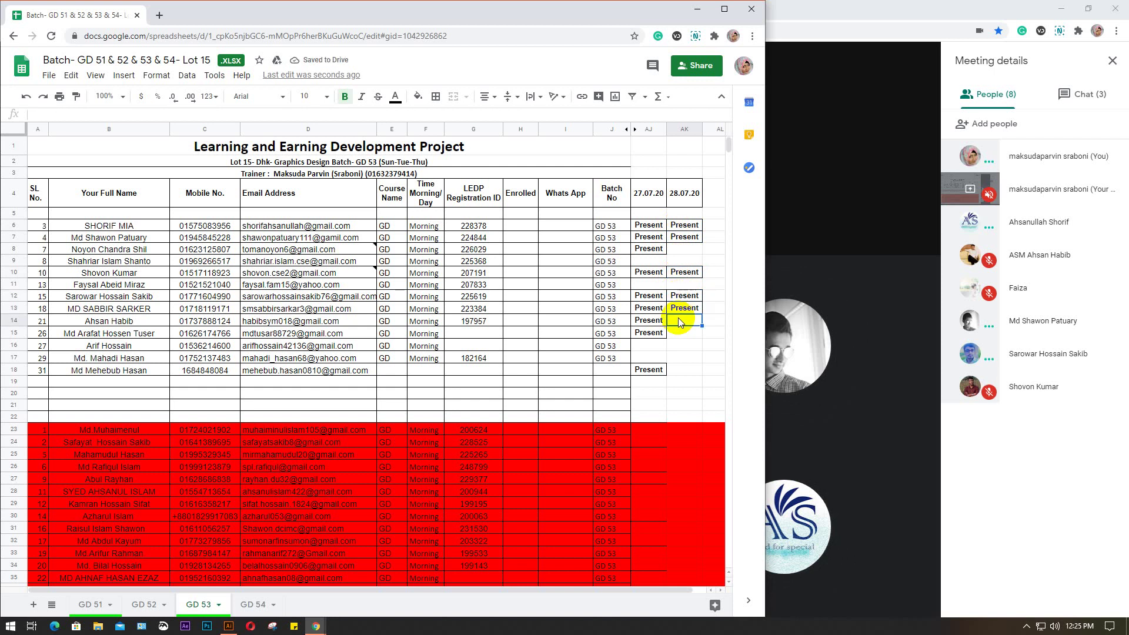
{"action": "key", "text": "ctrl+v"}
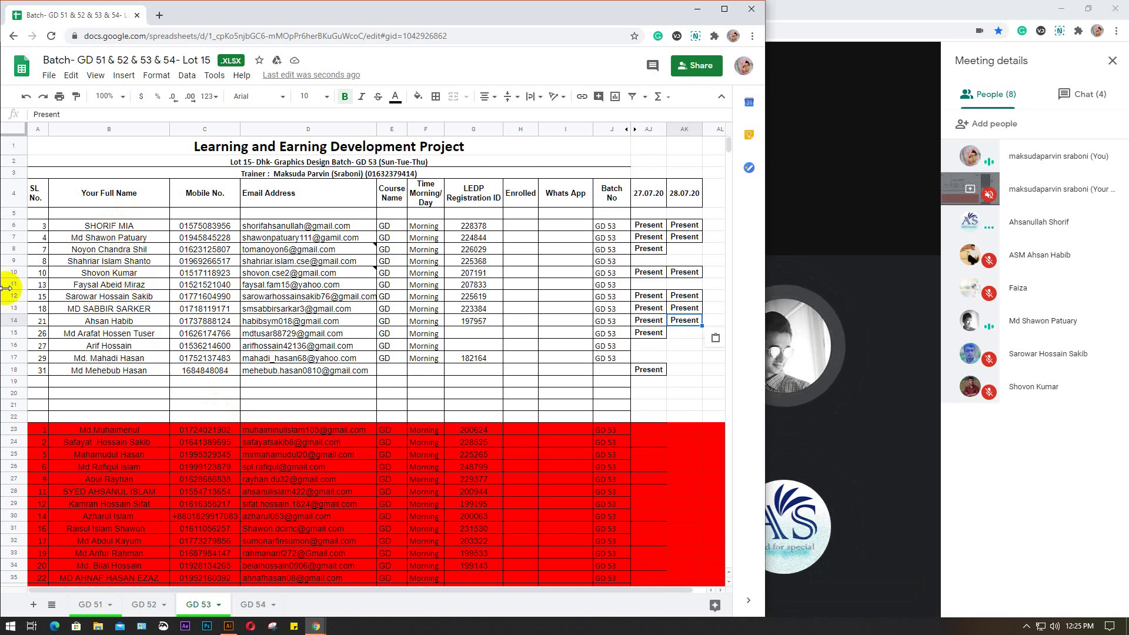
In sheet GD 52, hide date columns AE through AJ, covering 20.07.20 to 26.07.20.
{"action": "left_click", "coordinate": [146, 605]}
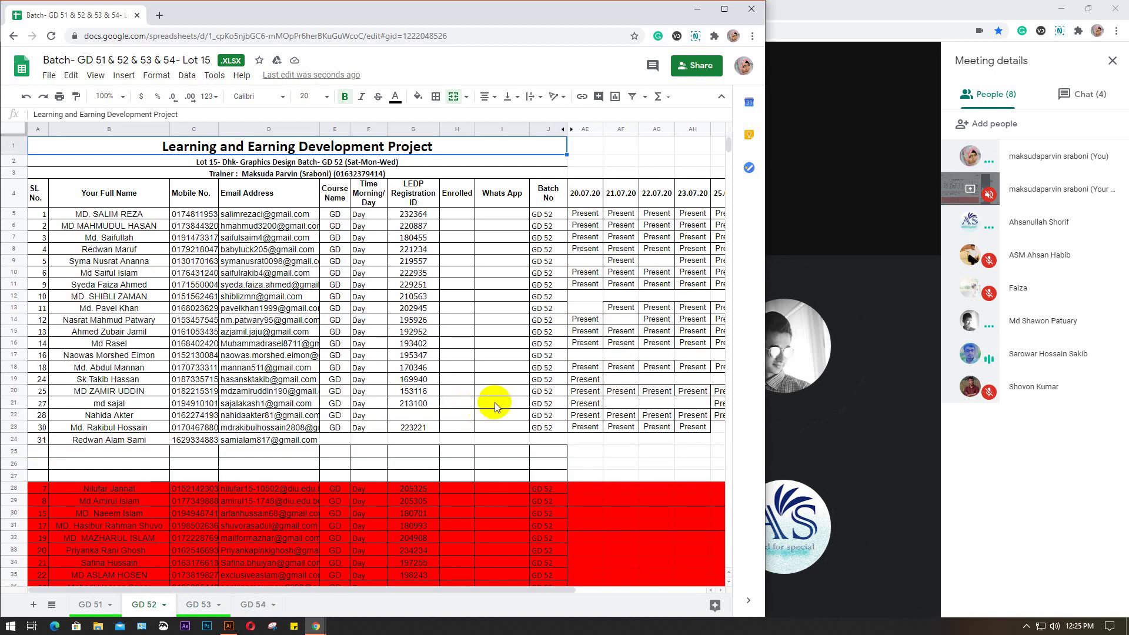
{"action": "left_click", "coordinate": [584, 130]}
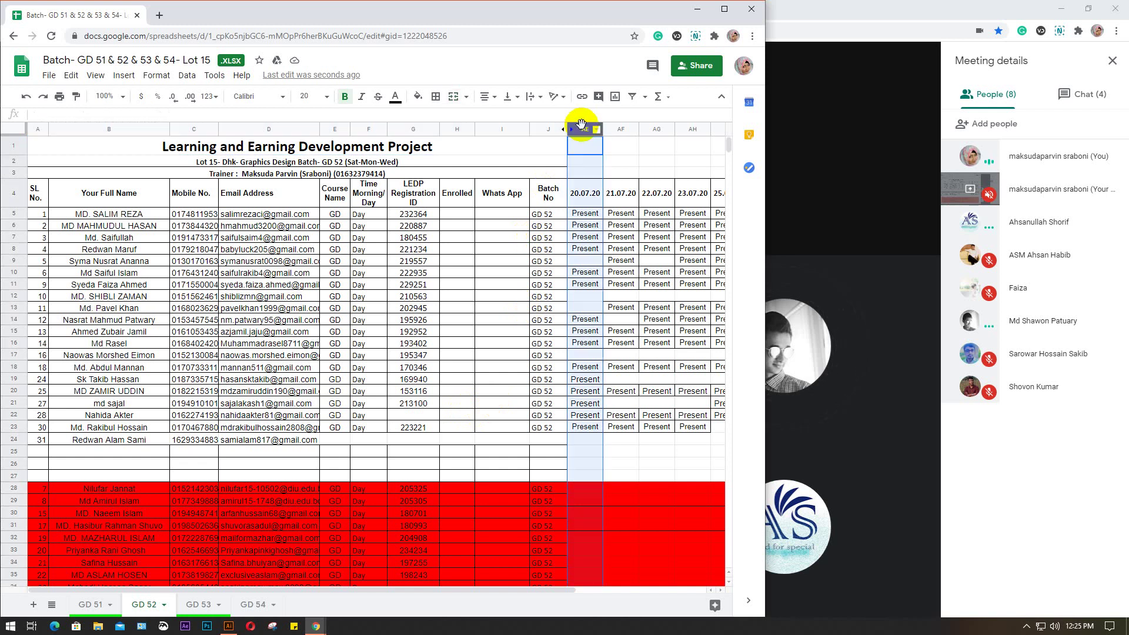
{"action": "left_click", "coordinate": [688, 129], "text": "shift"}
{"action": "right_click", "coordinate": [669, 132]}
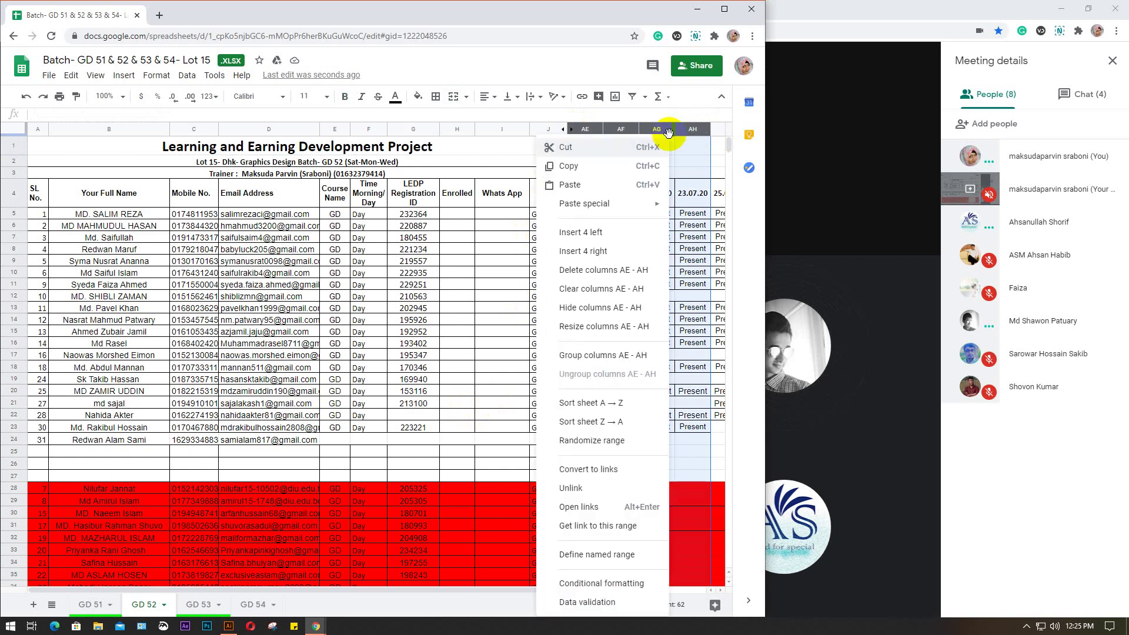
{"action": "left_click", "coordinate": [576, 312]}
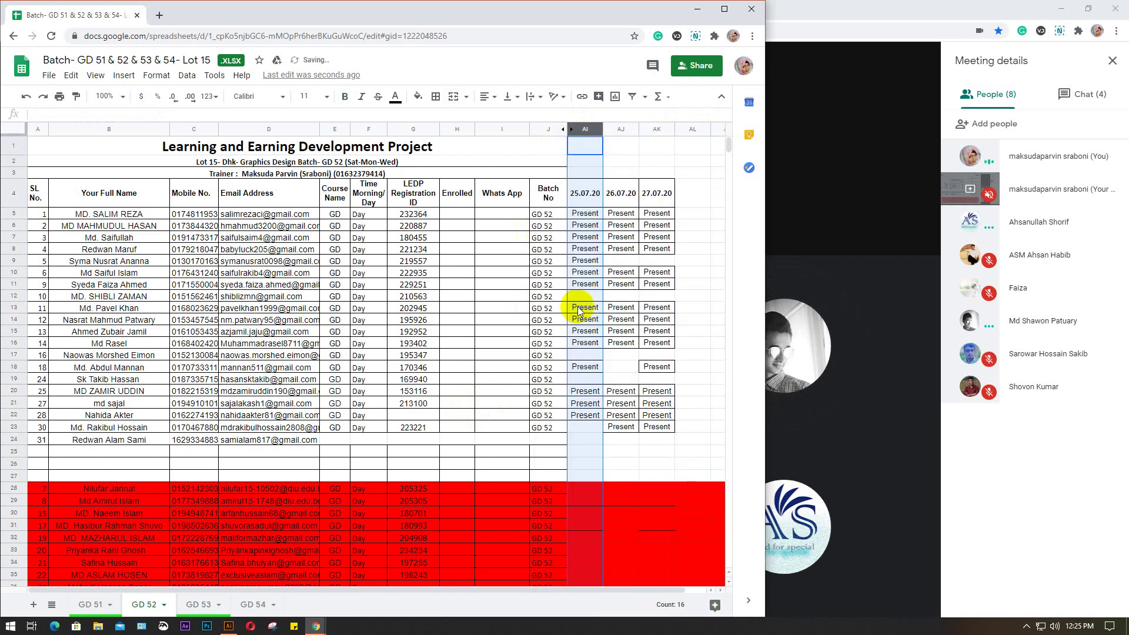
{"action": "left_click", "coordinate": [618, 128], "text": "shift"}
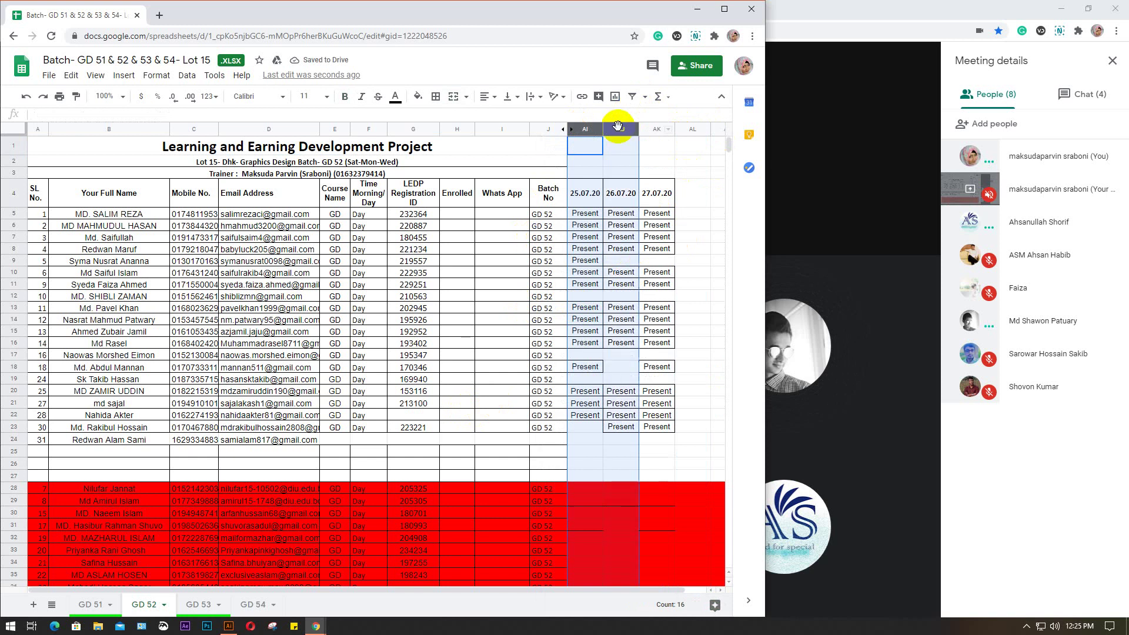
{"action": "right_click", "coordinate": [619, 127]}
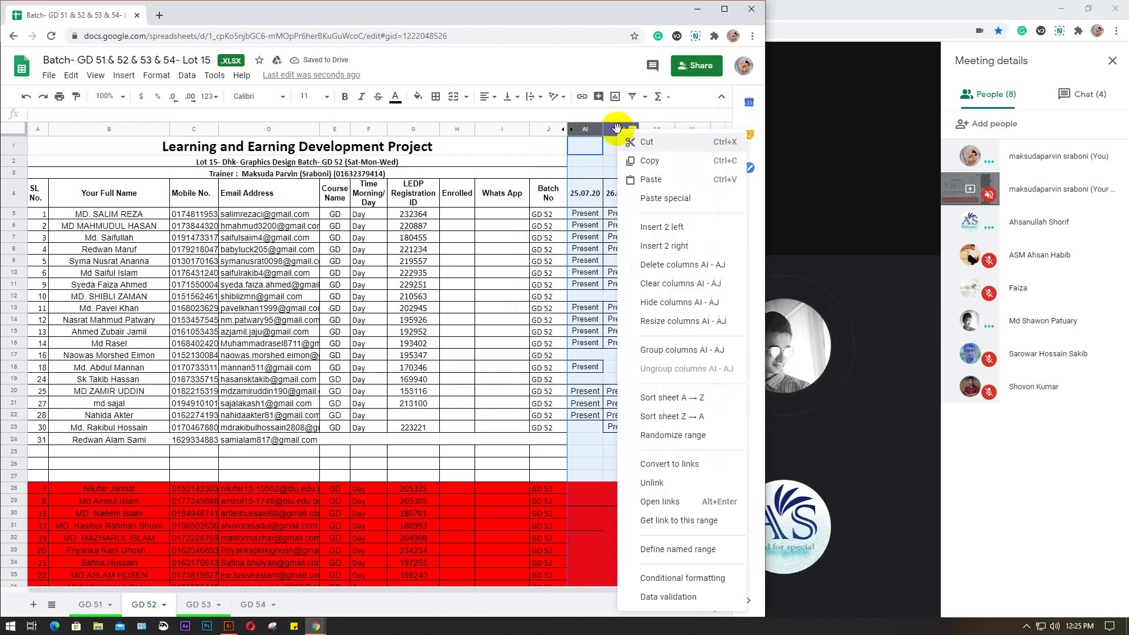
{"action": "left_click", "coordinate": [647, 301]}
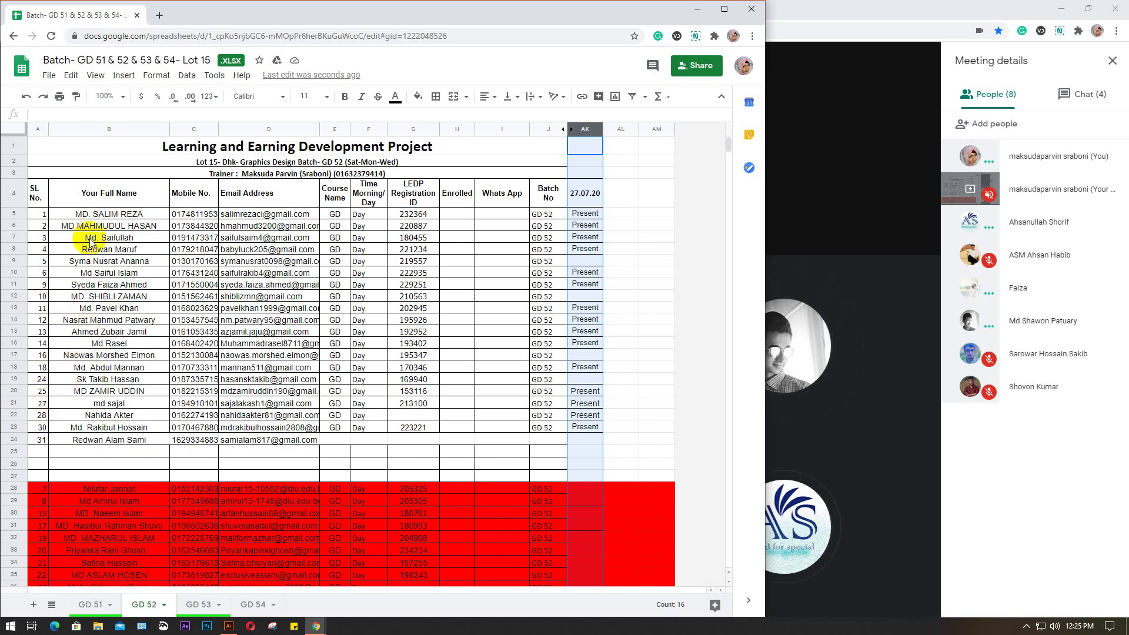
Paste the copied "Present" entry into cell AL11 of sheet GD 52.
{"action": "left_click", "coordinate": [13, 285]}
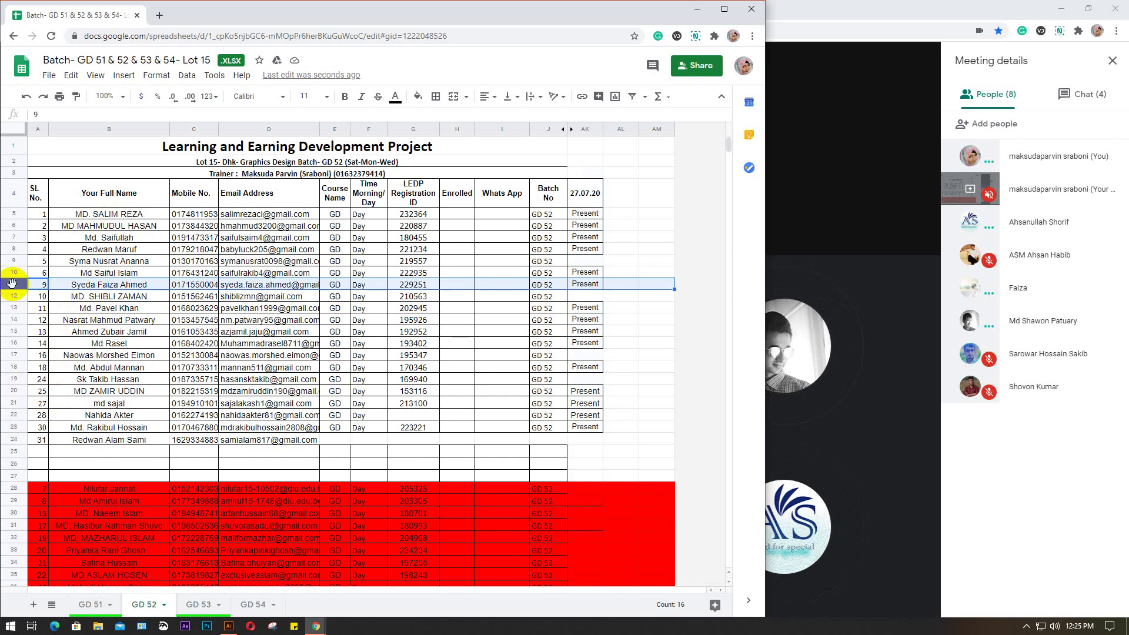
{"action": "left_click", "coordinate": [622, 284]}
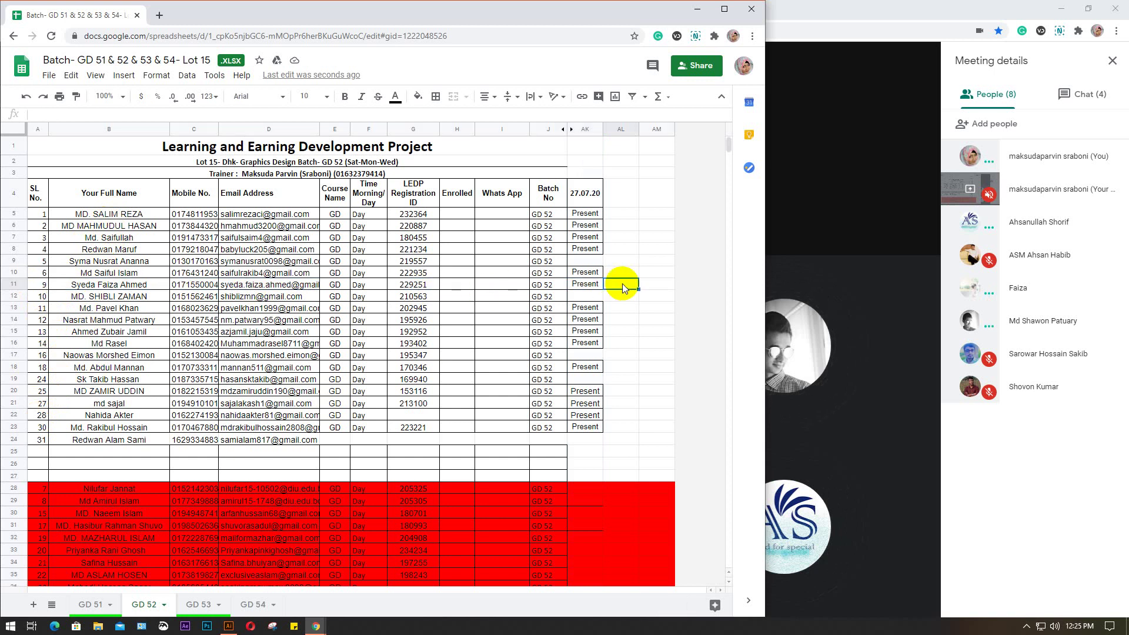
{"action": "key", "text": "ctrl+v"}
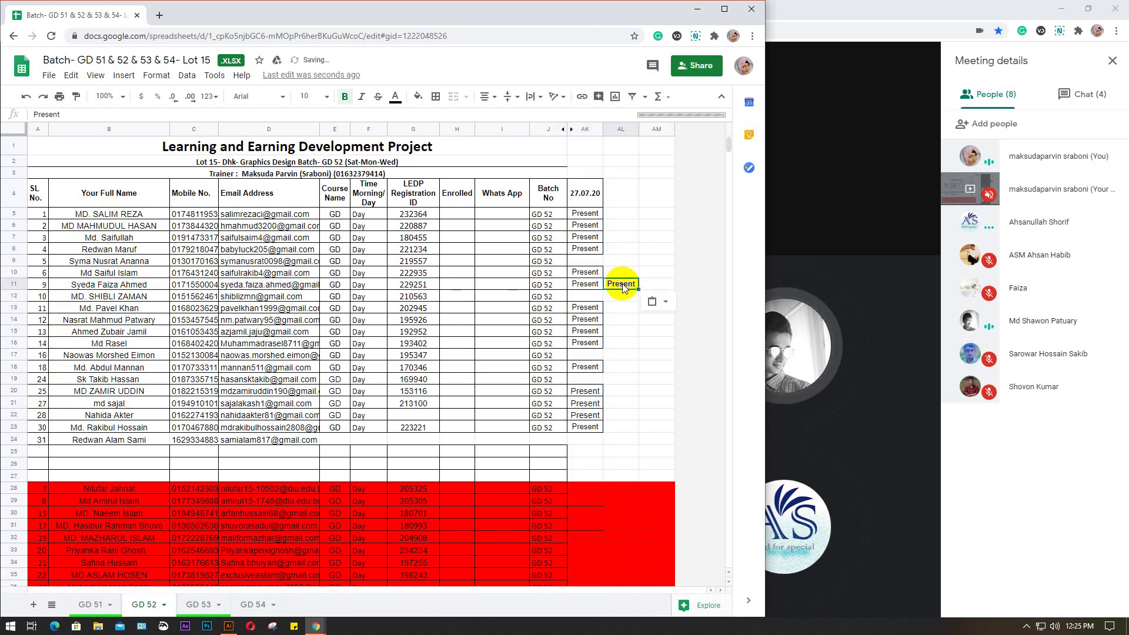
Switch back to Illustrator and draw a rectangle about 4.29 in wide and 2.54 in high on the artboard.
{"action": "left_click", "coordinate": [695, 13]}
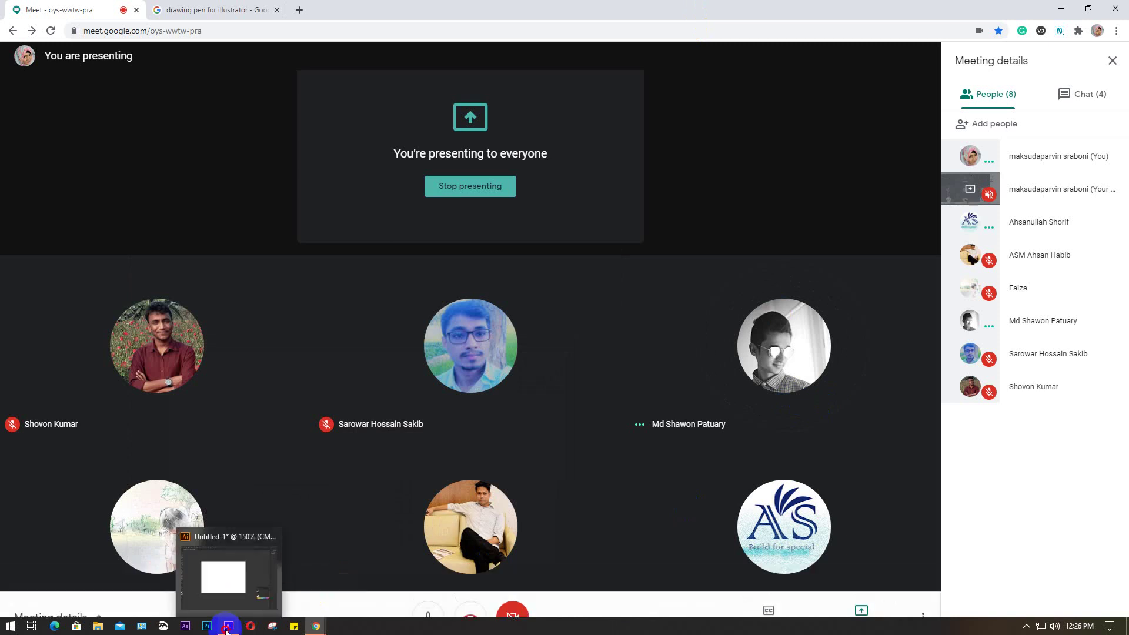
{"action": "left_click", "coordinate": [229, 626]}
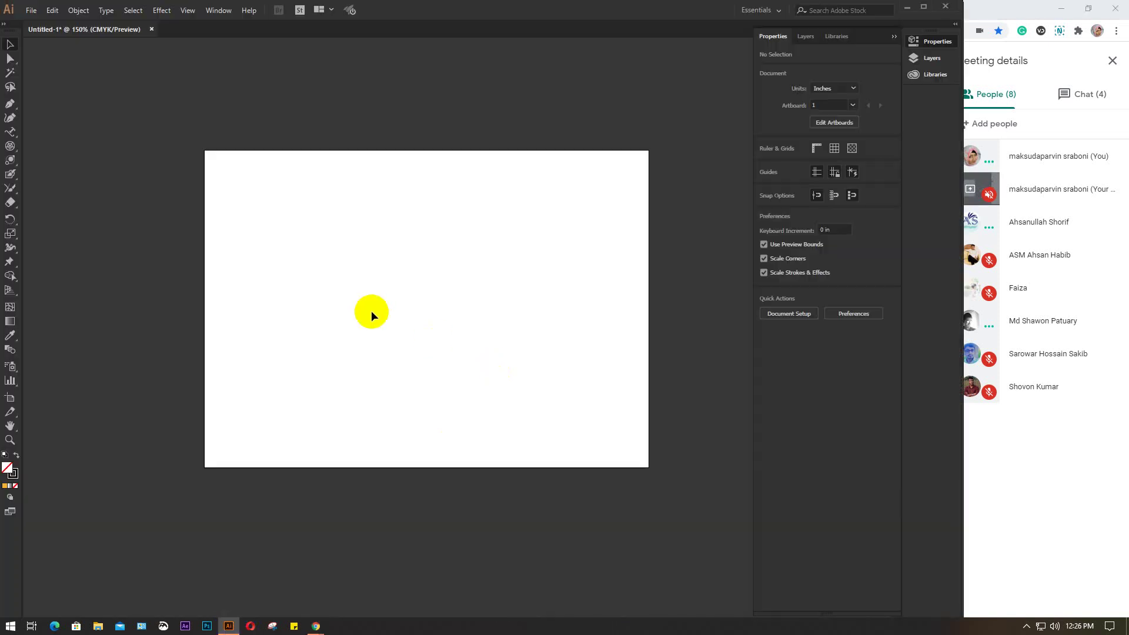
{"action": "left_click", "coordinate": [7, 145]}
{"action": "left_click_drag", "start_coordinate": [7, 160], "coordinate": [69, 157]}
{"action": "left_click_drag", "start_coordinate": [273, 204], "coordinate": [544, 365]}
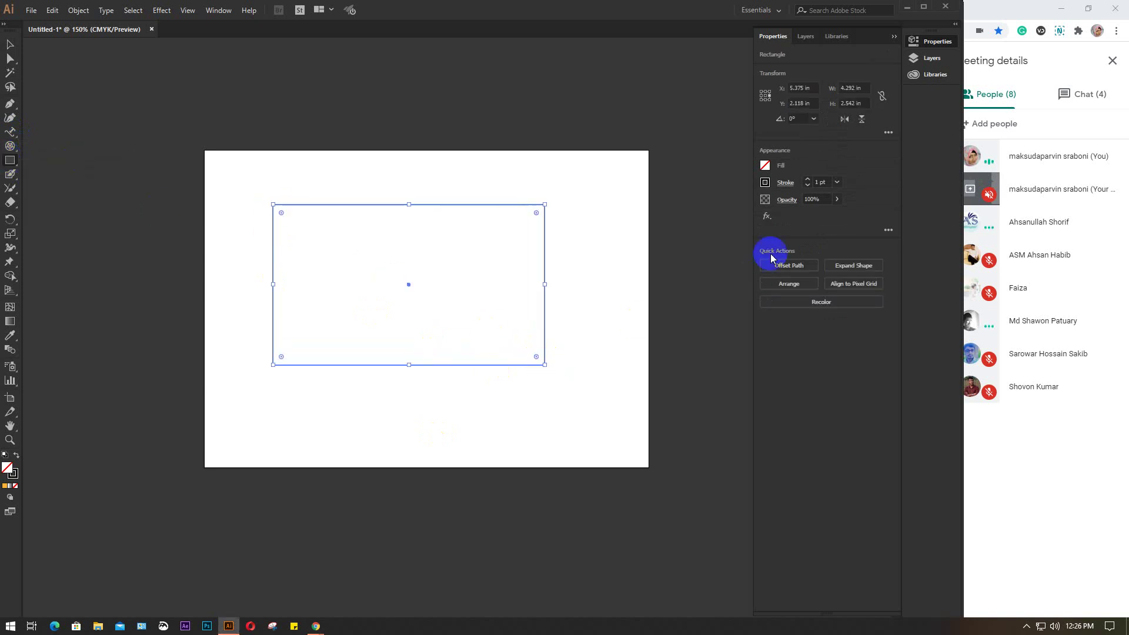
Fill the rectangle with the blue swatch R=0 G=113 B=188.
{"action": "left_click", "coordinate": [763, 166]}
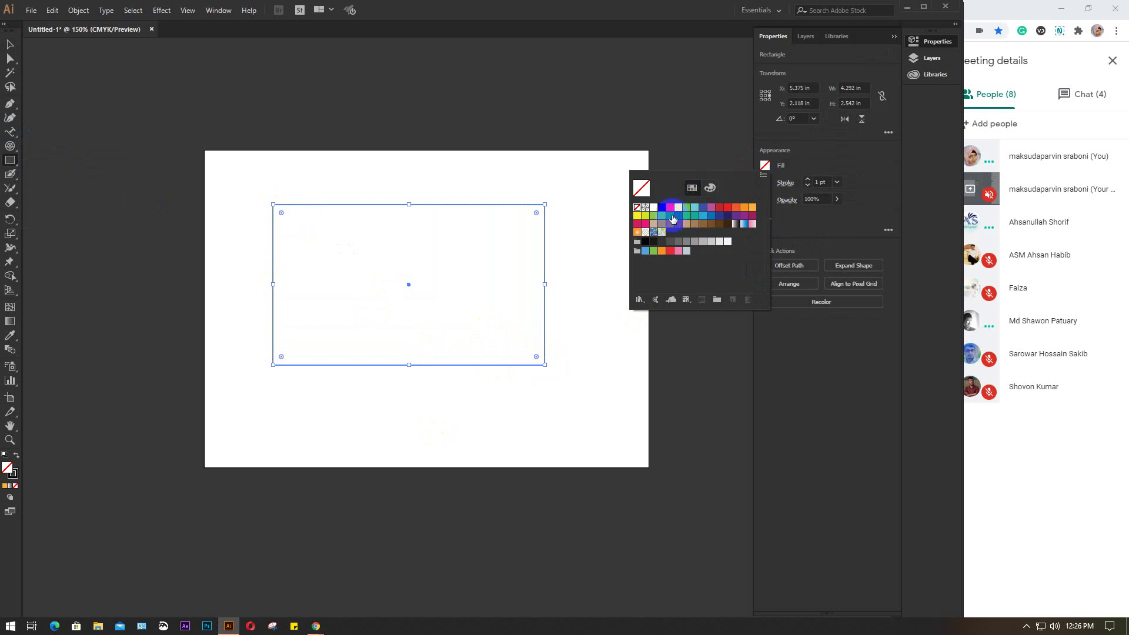
{"action": "left_click", "coordinate": [712, 218]}
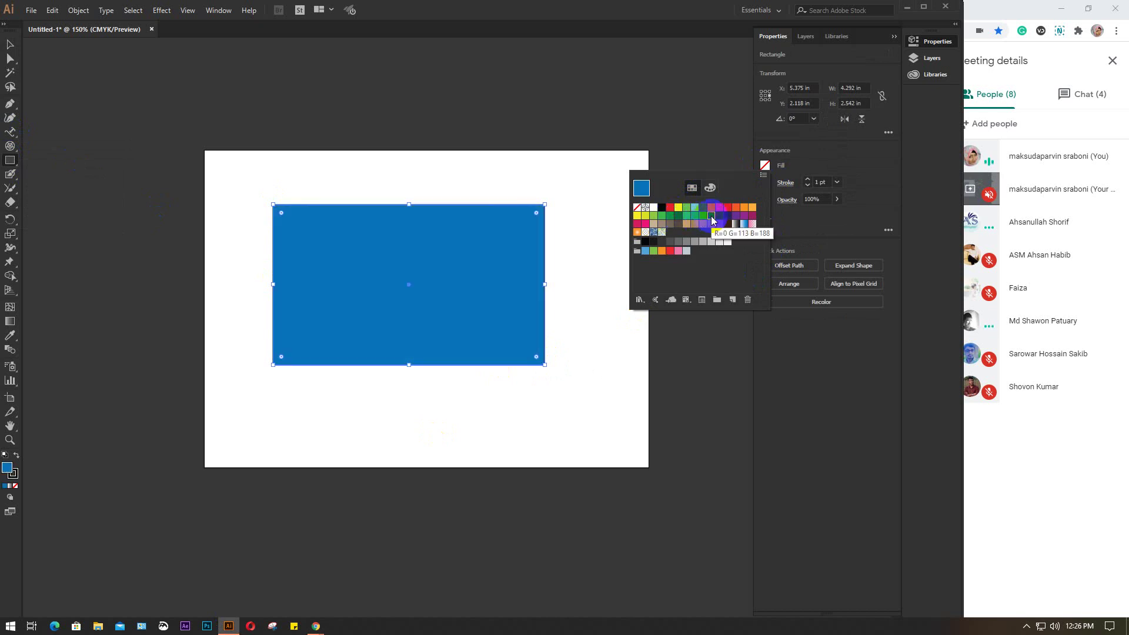
{"action": "left_click", "coordinate": [763, 164]}
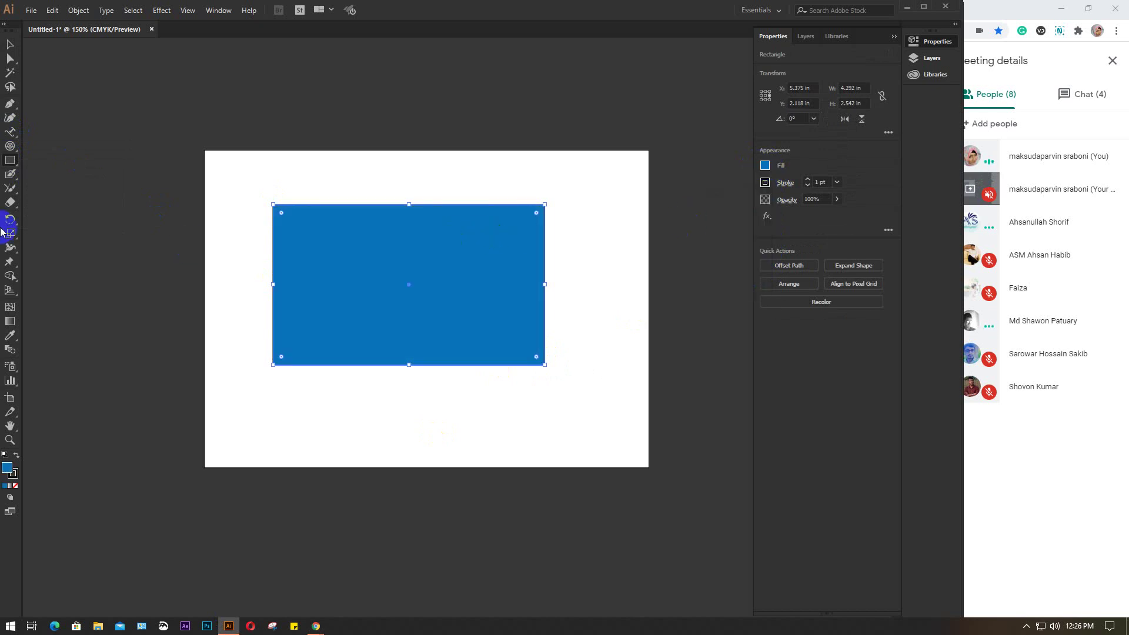
Cut the rectangle with the Eraser Tool using wavy vertical and horizontal bands, a wide straight vertical band and a thinner vertical band near the right edge.
{"action": "scroll", "coordinate": [377, 246], "scroll_direction": "up", "scroll_amount": 2}
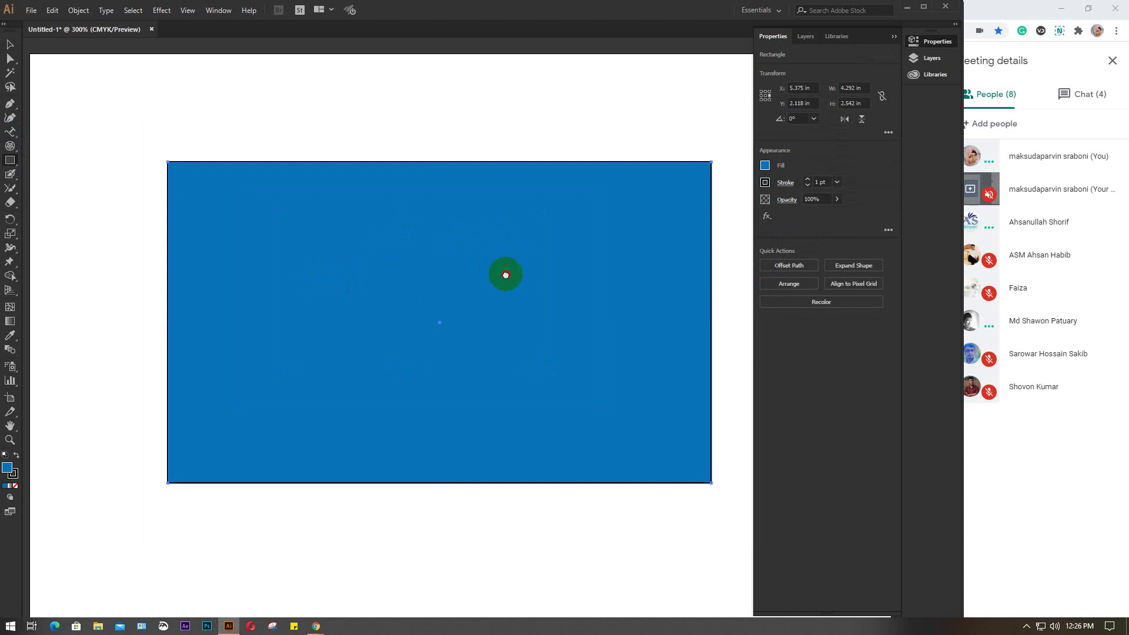
{"action": "left_click_drag", "start_coordinate": [504, 272], "coordinate": [461, 299]}
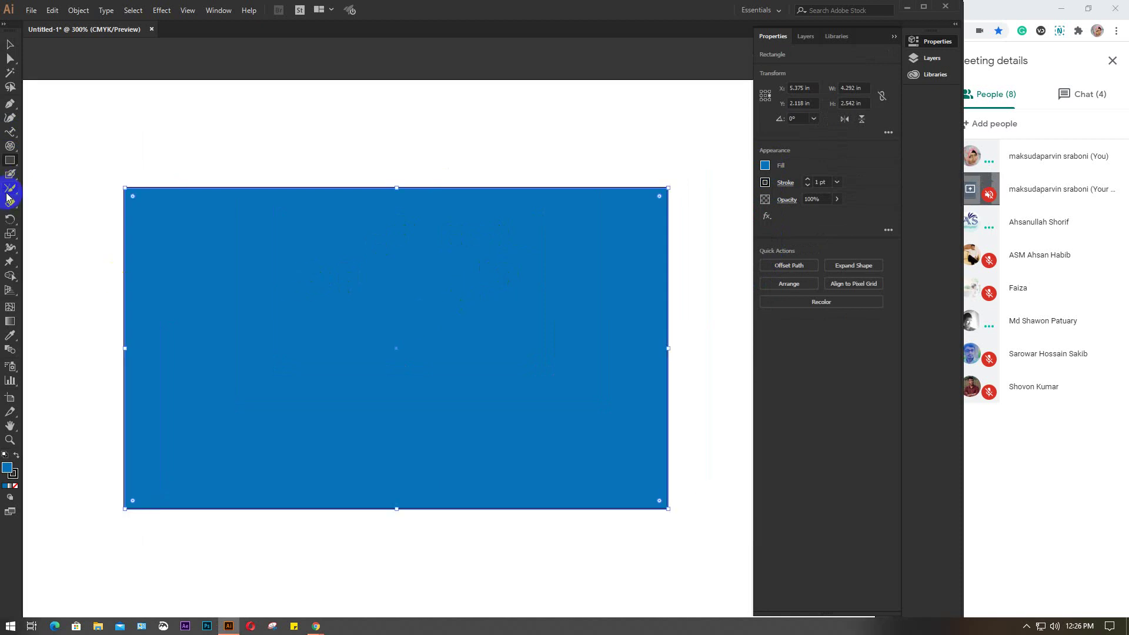
{"action": "mouse_move", "coordinate": [7, 198]}
{"action": "left_mouse_down"}
{"action": "mouse_move", "coordinate": [63, 187]}
{"action": "mouse_move", "coordinate": [66, 218]}
{"action": "left_mouse_up"}
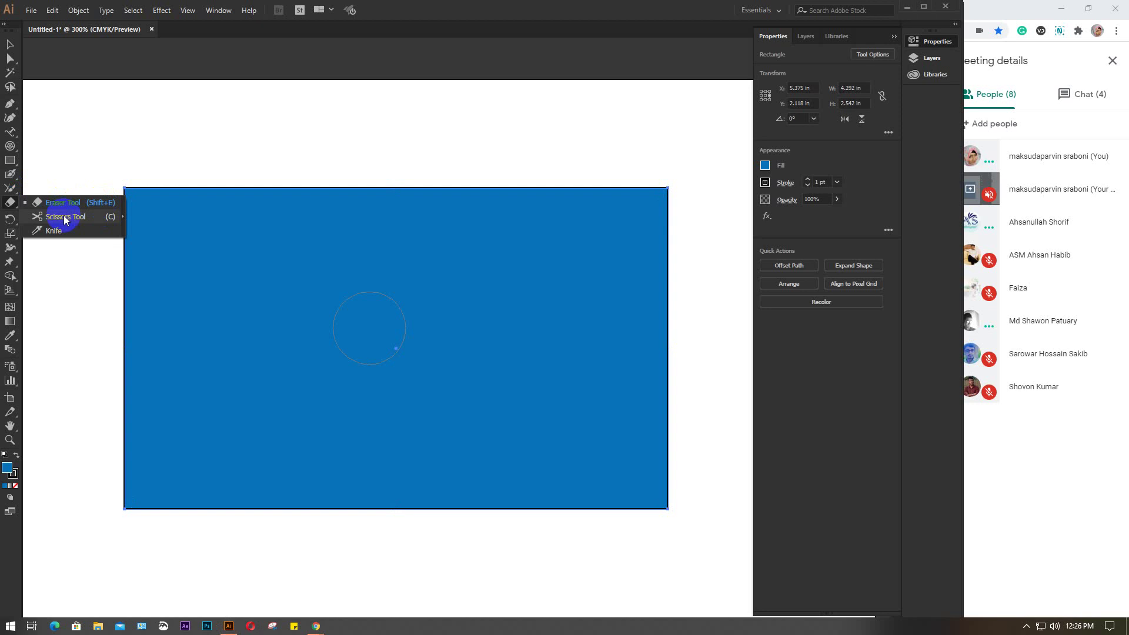
{"action": "left_click", "coordinate": [72, 202]}
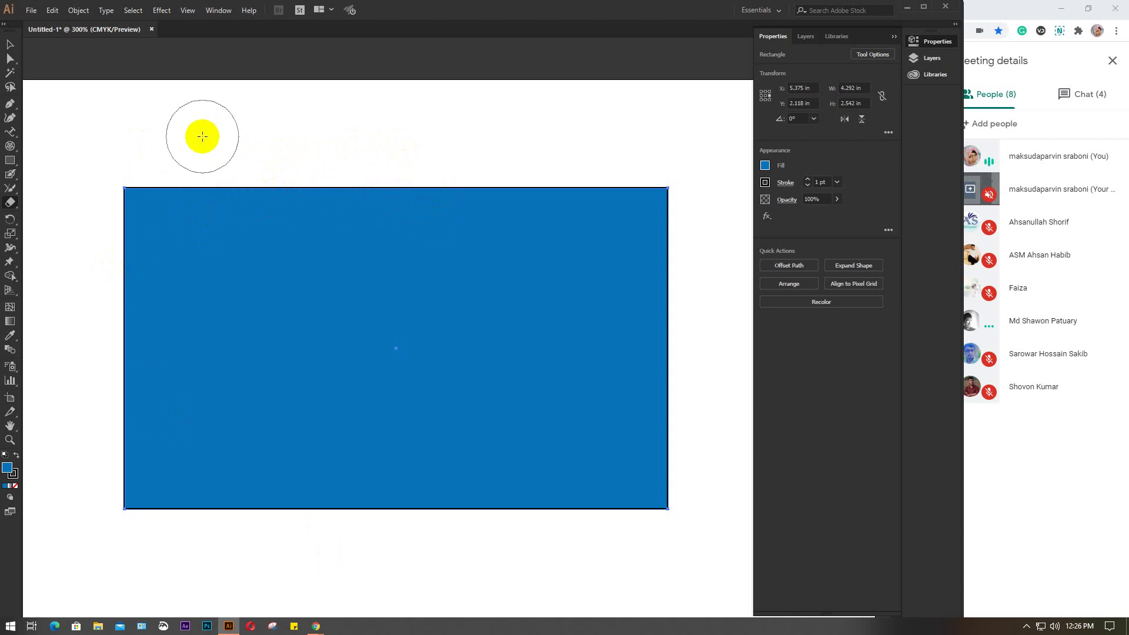
{"action": "mouse_move", "coordinate": [239, 145]}
{"action": "left_mouse_down"}
{"action": "mouse_move", "coordinate": [223, 235]}
{"action": "mouse_move", "coordinate": [244, 485]}
{"action": "mouse_move", "coordinate": [232, 559]}
{"action": "left_mouse_up"}
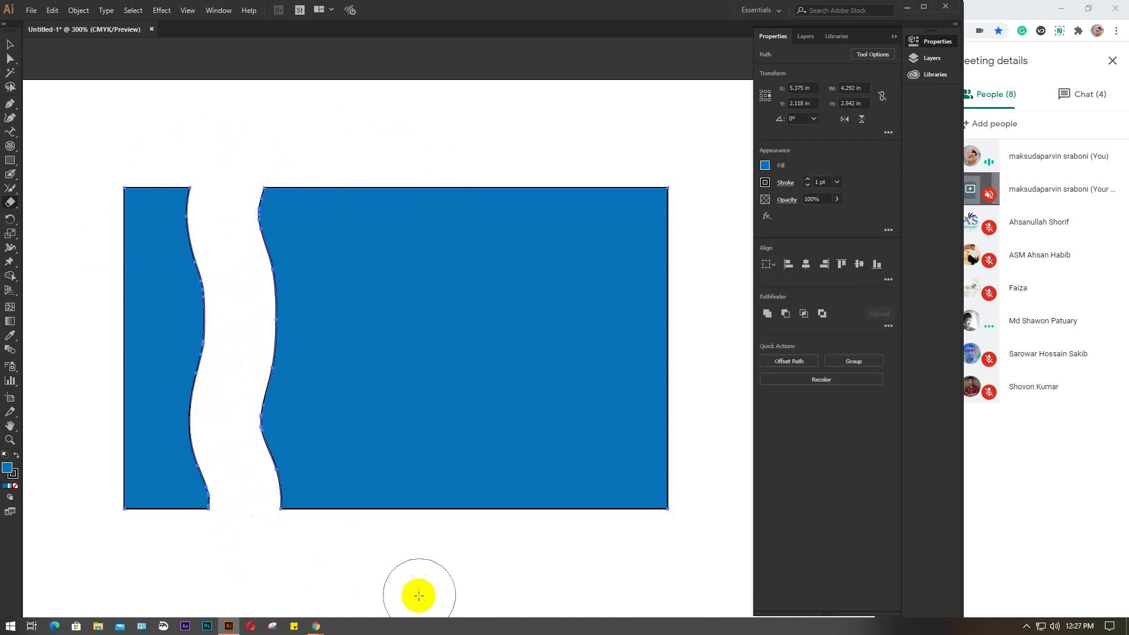
{"action": "mouse_move", "coordinate": [729, 368]}
{"action": "left_mouse_down"}
{"action": "mouse_move", "coordinate": [443, 324]}
{"action": "mouse_move", "coordinate": [300, 271]}
{"action": "mouse_move", "coordinate": [44, 279]}
{"action": "left_mouse_up"}
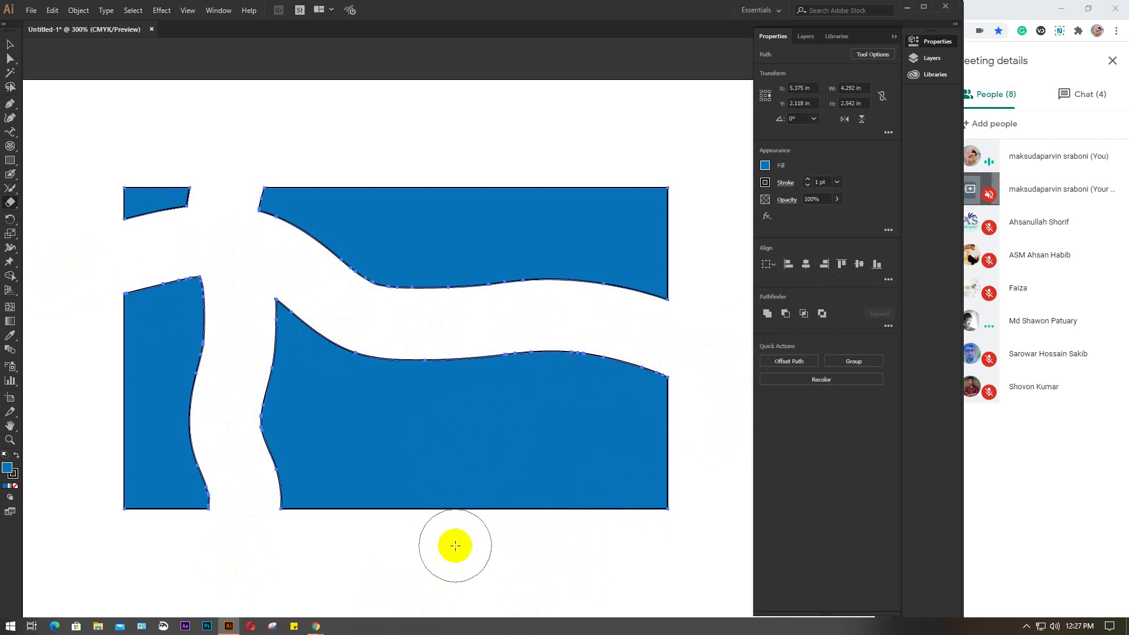
{"action": "left_click_drag", "start_coordinate": [455, 546], "coordinate": [462, 101]}
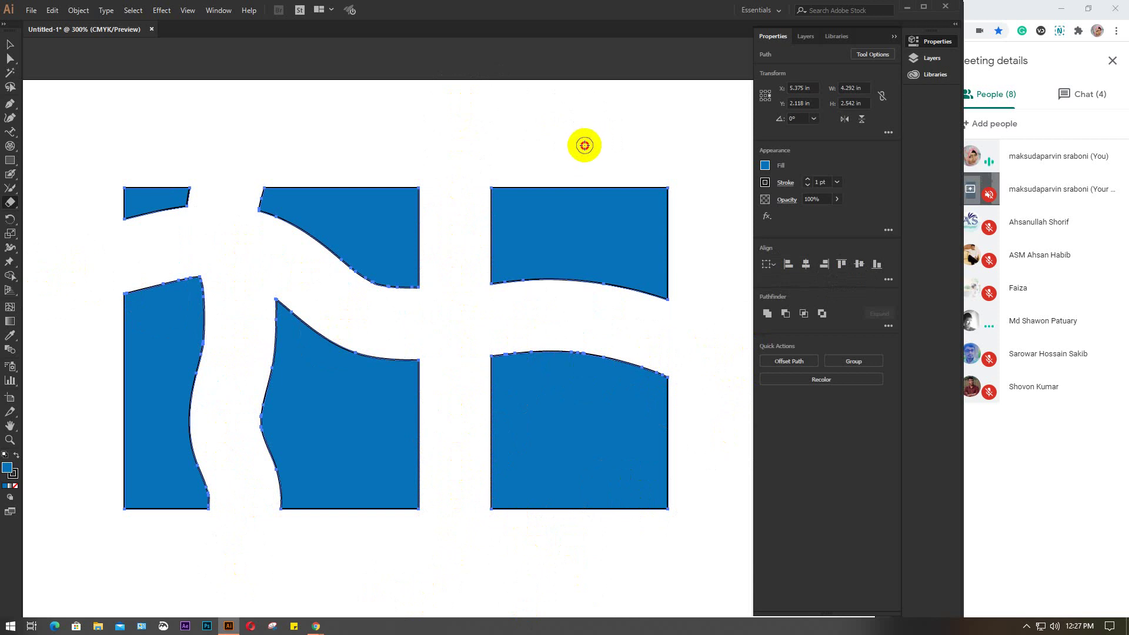
{"action": "left_click_drag", "start_coordinate": [583, 147], "coordinate": [567, 608]}
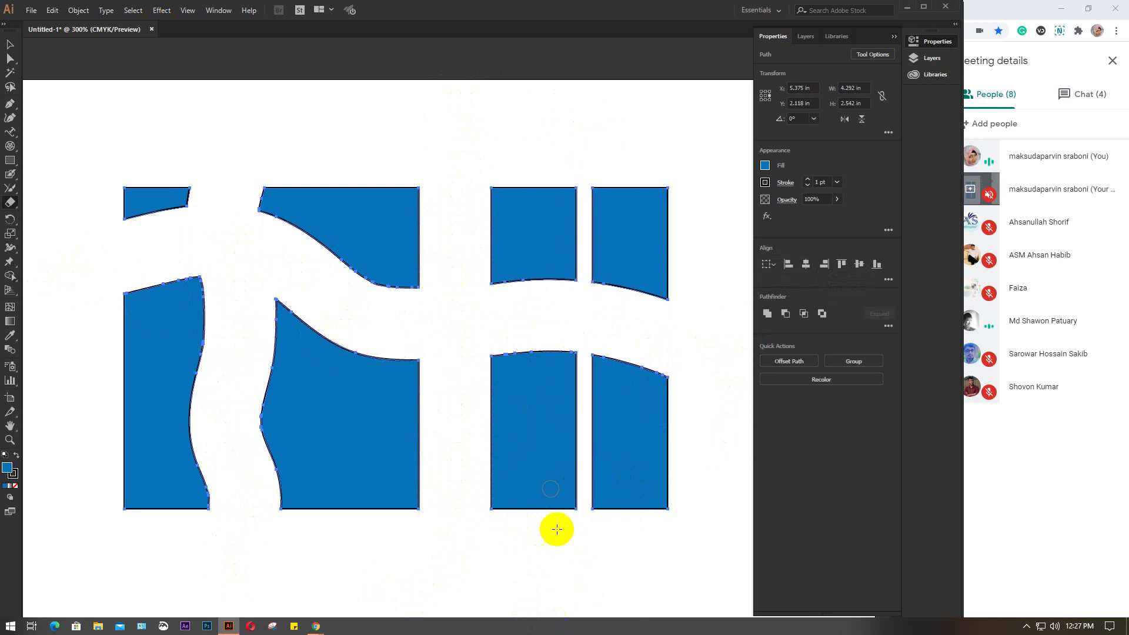
Pull the upper-right piece away from the erased rectangle and return it to its original place.
{"action": "key", "text": "v"}
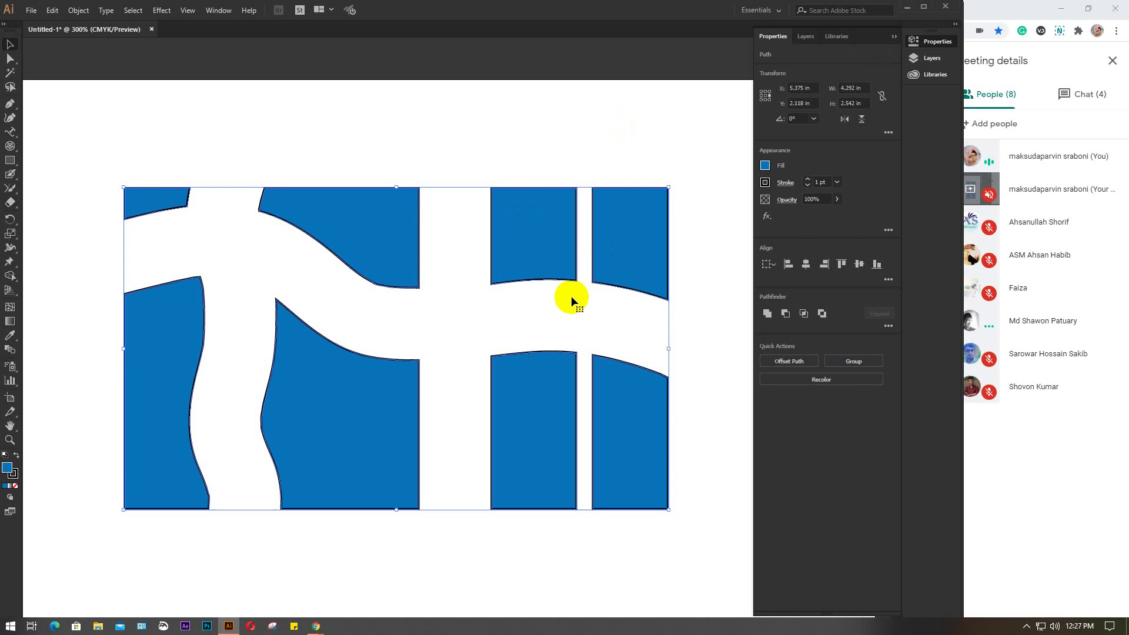
{"action": "left_click", "coordinate": [469, 136]}
{"action": "left_click", "coordinate": [620, 222]}
{"action": "left_click_drag", "start_coordinate": [621, 222], "coordinate": [651, 197]}
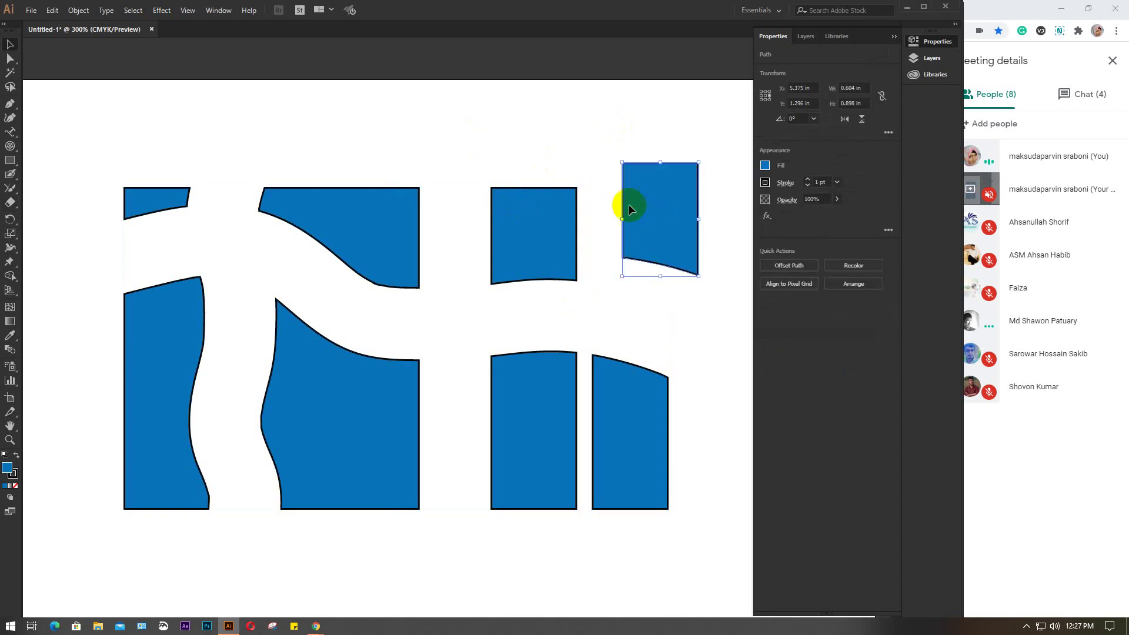
{"action": "mouse_move", "coordinate": [537, 227]}
{"action": "left_mouse_down"}
{"action": "mouse_move", "coordinate": [524, 192]}
{"action": "mouse_move", "coordinate": [534, 235]}
{"action": "left_mouse_up"}
{"action": "left_click", "coordinate": [373, 214]}
{"action": "left_click_drag", "start_coordinate": [682, 219], "coordinate": [652, 244]}
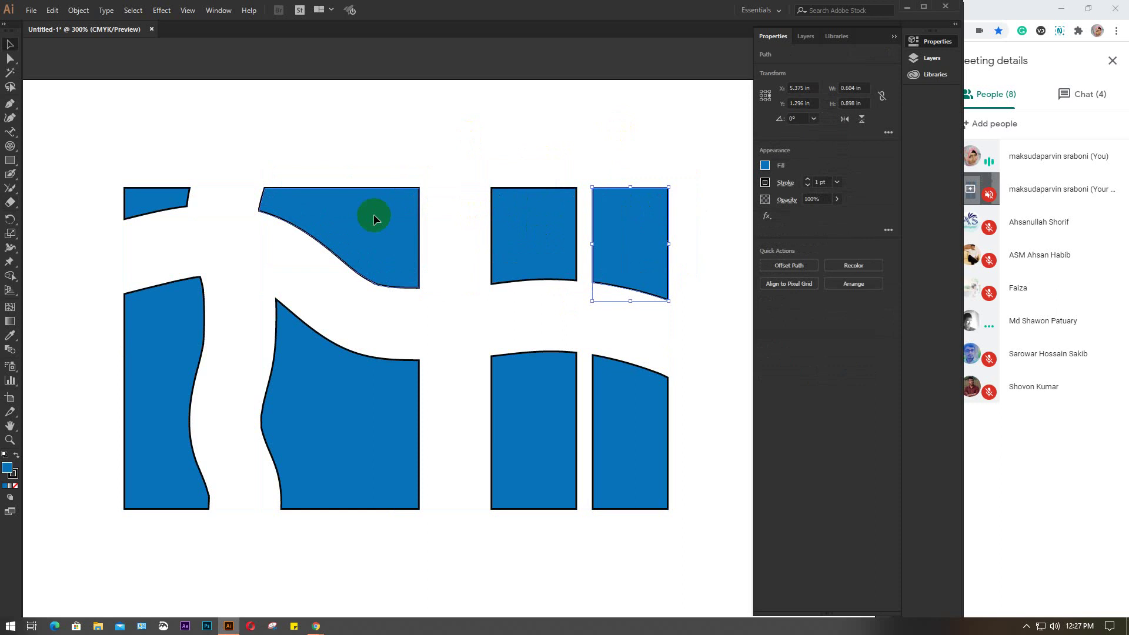
Set the fill of the selected upper-right piece to teal 0f97b7.
{"action": "double_click", "coordinate": [7, 468]}
{"action": "left_click", "coordinate": [664, 218]}
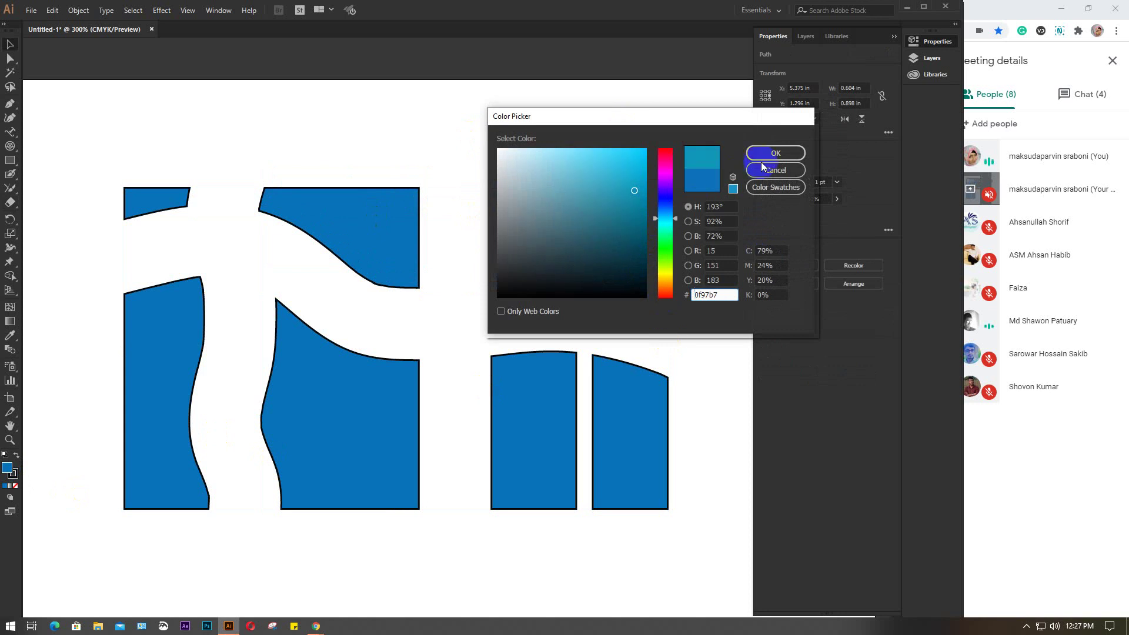
Fill the upper piece at the far right light cyan and the straight-sided upper piece beside it yellow.
{"action": "left_click", "coordinate": [646, 149]}
{"action": "left_click", "coordinate": [772, 155]}
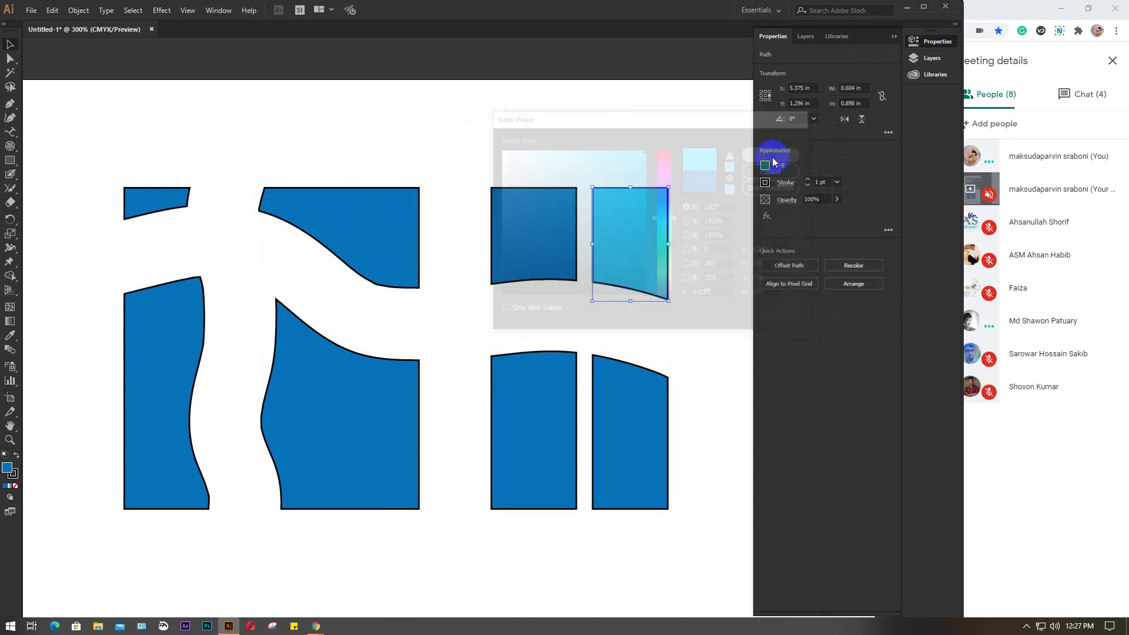
{"action": "left_click", "coordinate": [527, 240]}
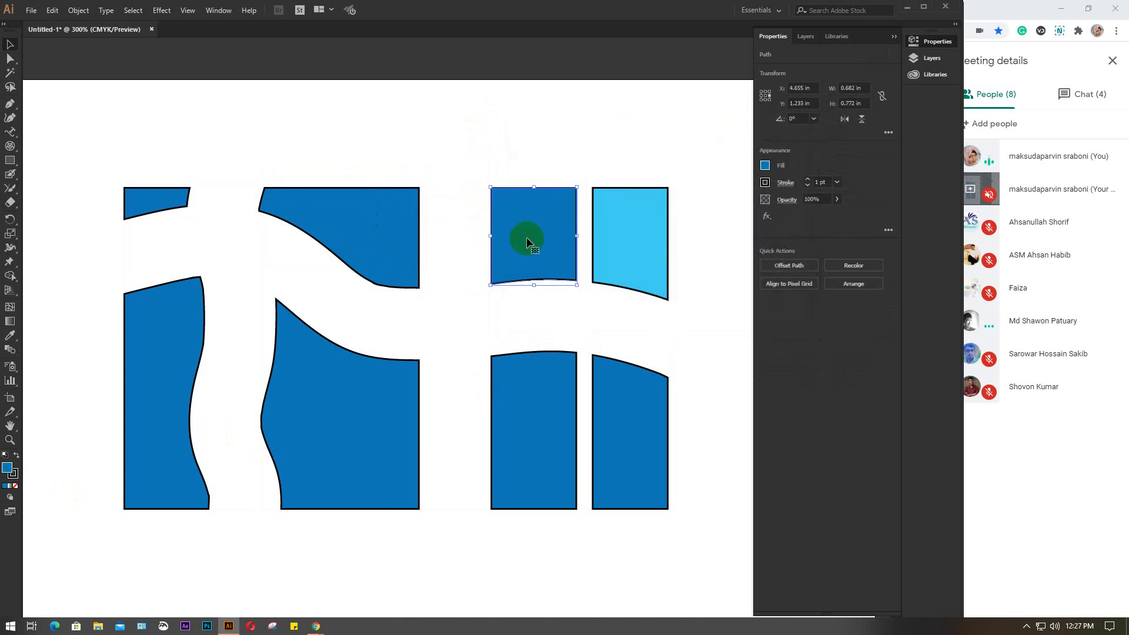
{"action": "left_click", "coordinate": [218, 11]}
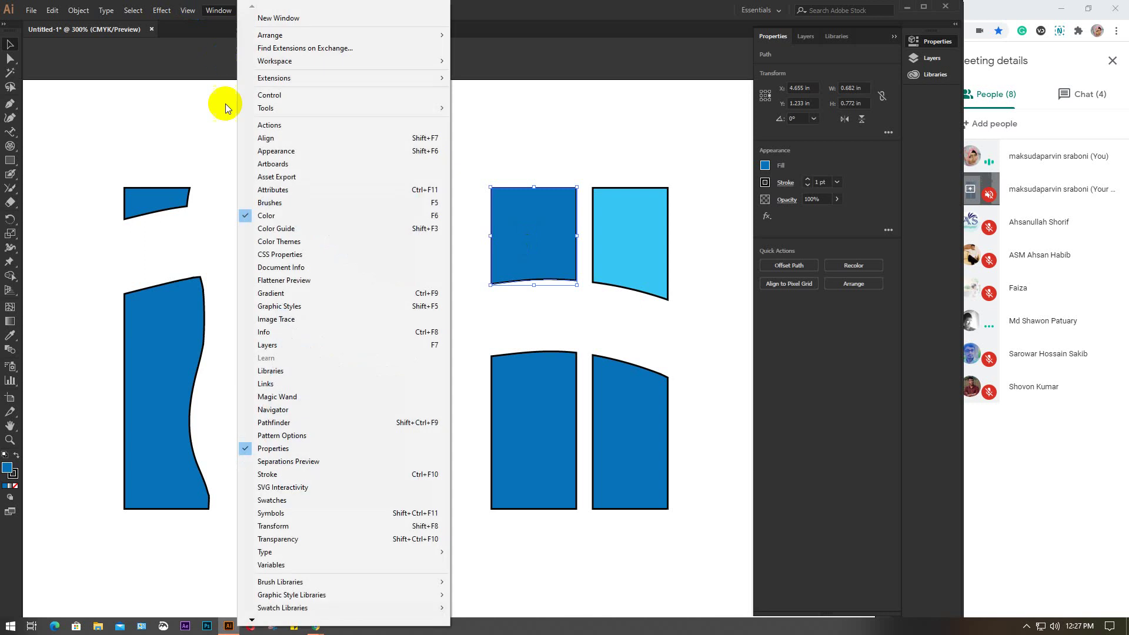
{"action": "left_click", "coordinate": [269, 216]}
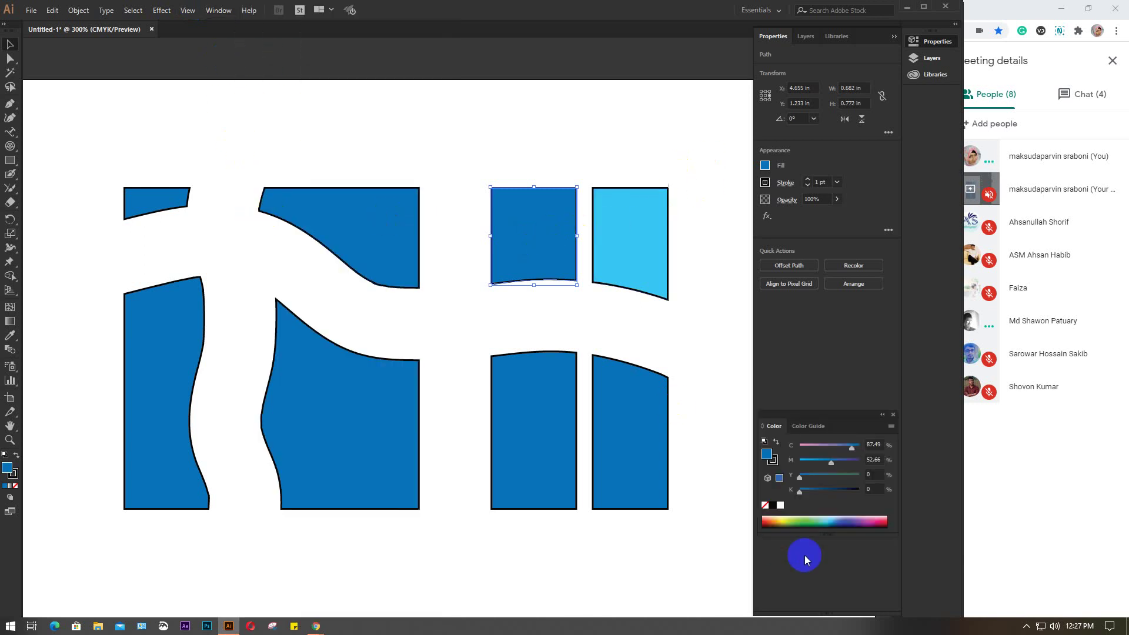
{"action": "left_click", "coordinate": [783, 521]}
Fill the large wavy-edged upper piece pink and the small upper-left corner piece teal.
{"action": "left_click", "coordinate": [388, 209]}
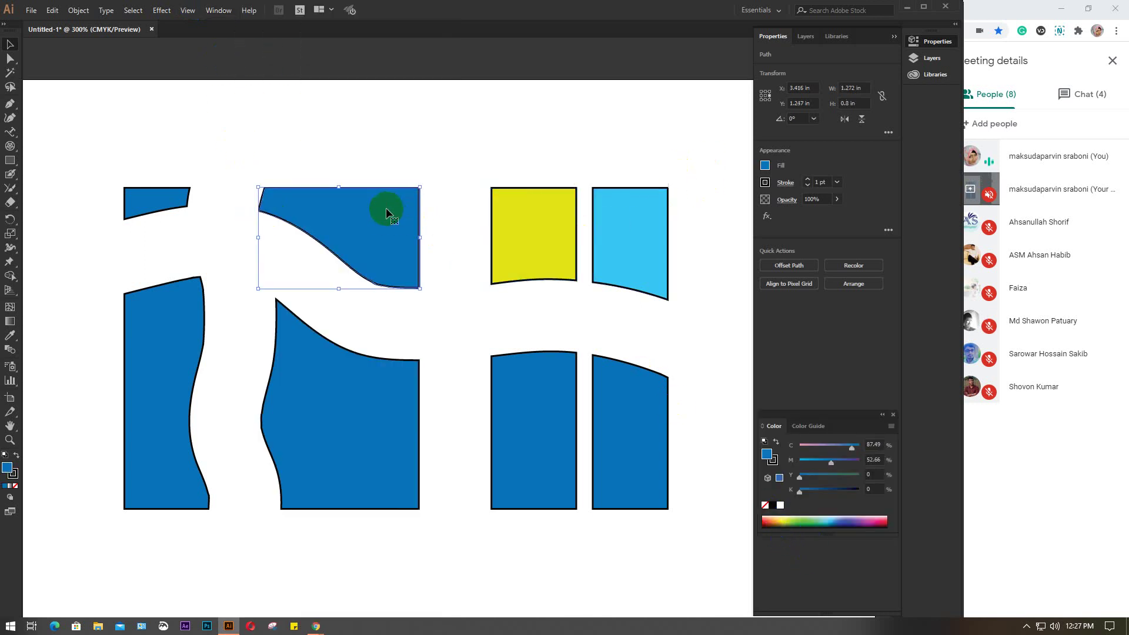
{"action": "left_click", "coordinate": [876, 515]}
{"action": "left_click", "coordinate": [186, 198]}
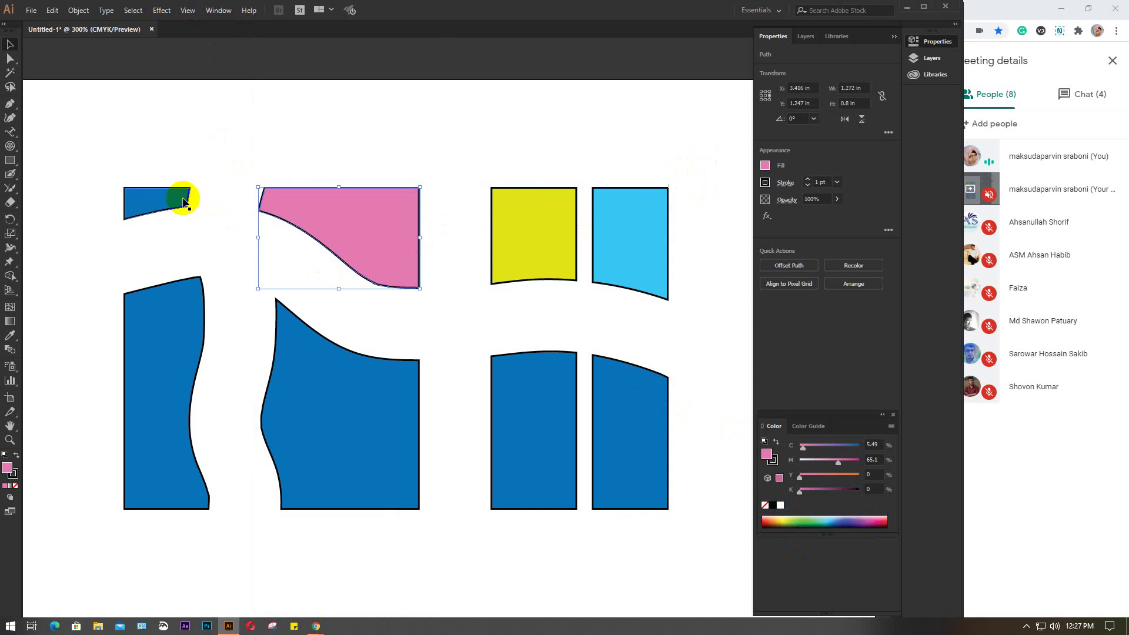
{"action": "left_click_drag", "start_coordinate": [853, 517], "coordinate": [827, 517]}
Fill the lower piece at the far right dark red and deselect it.
{"action": "left_click", "coordinate": [660, 442]}
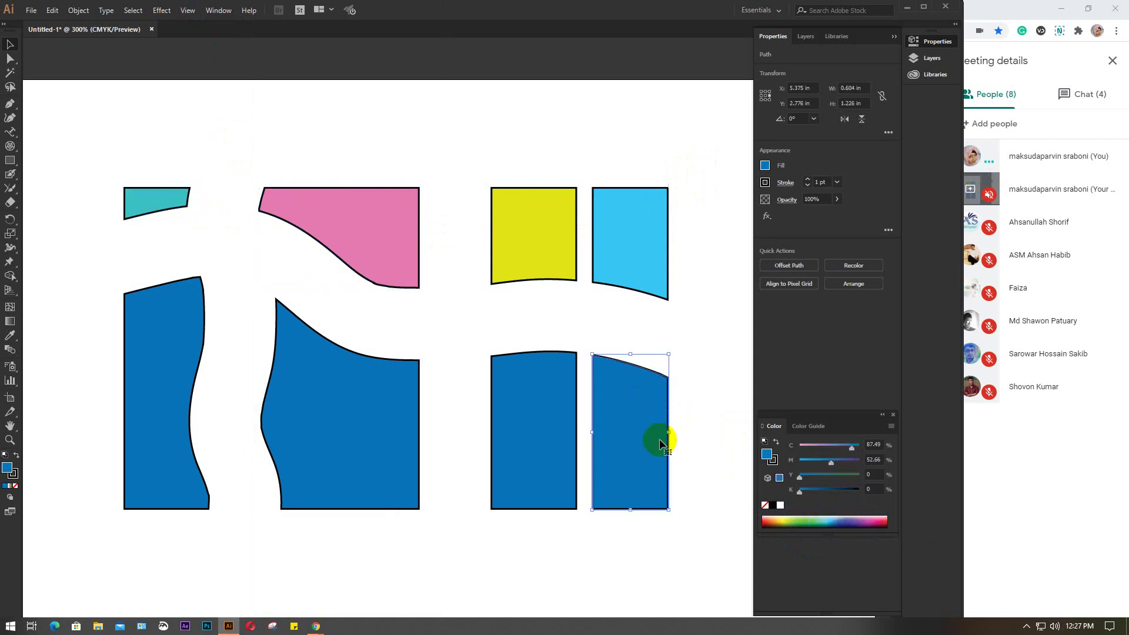
{"action": "left_click", "coordinate": [839, 517]}
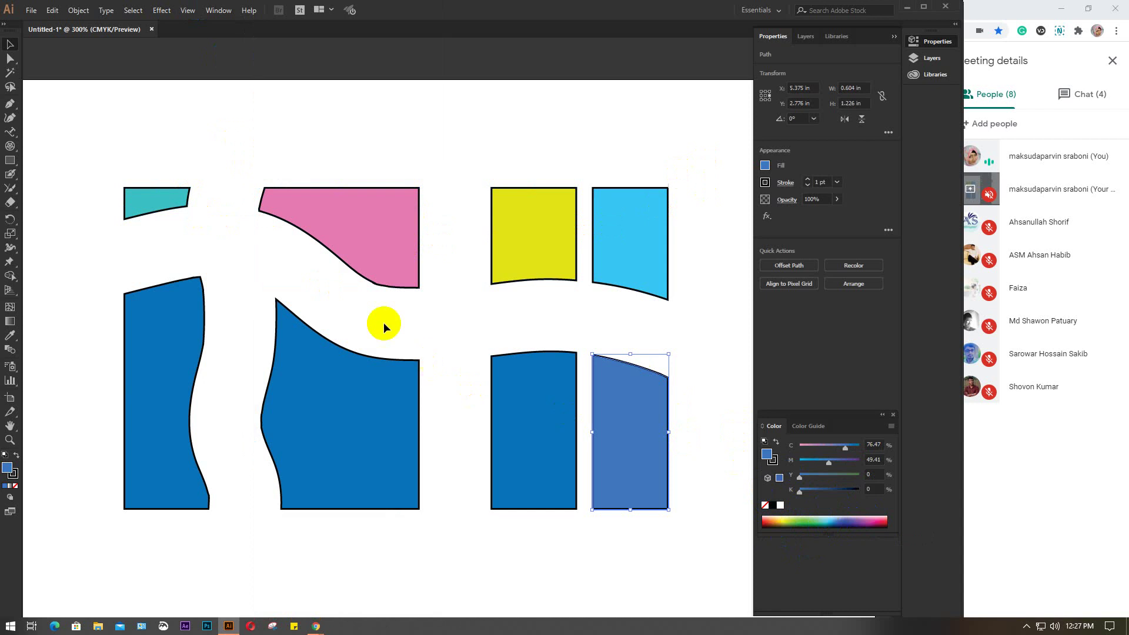
{"action": "left_click", "coordinate": [888, 519]}
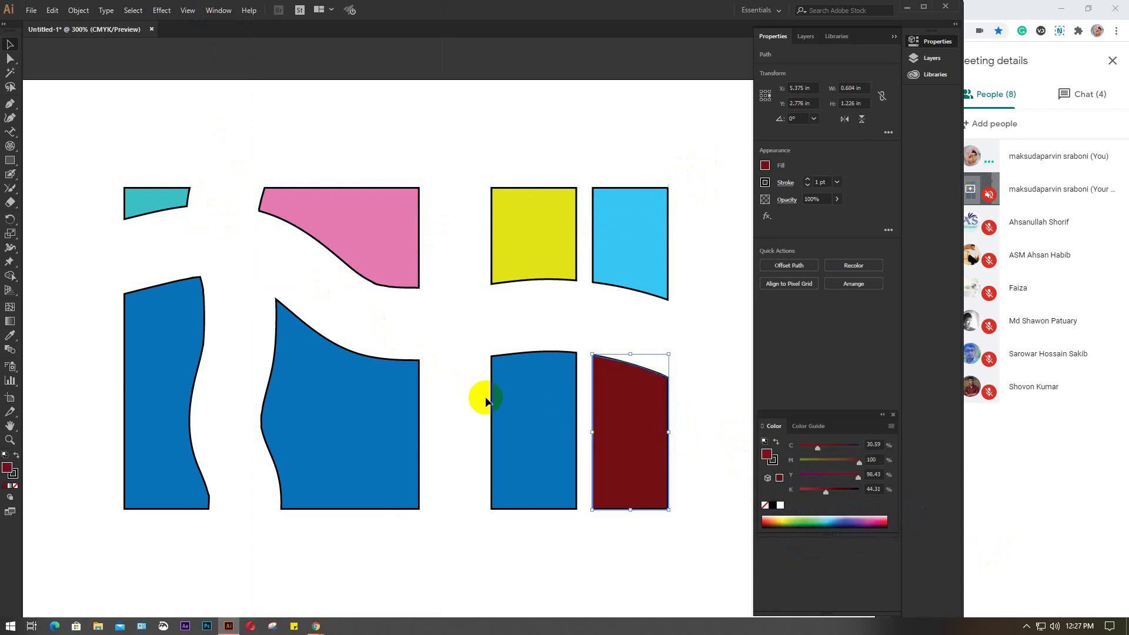
{"action": "left_click", "coordinate": [539, 328]}
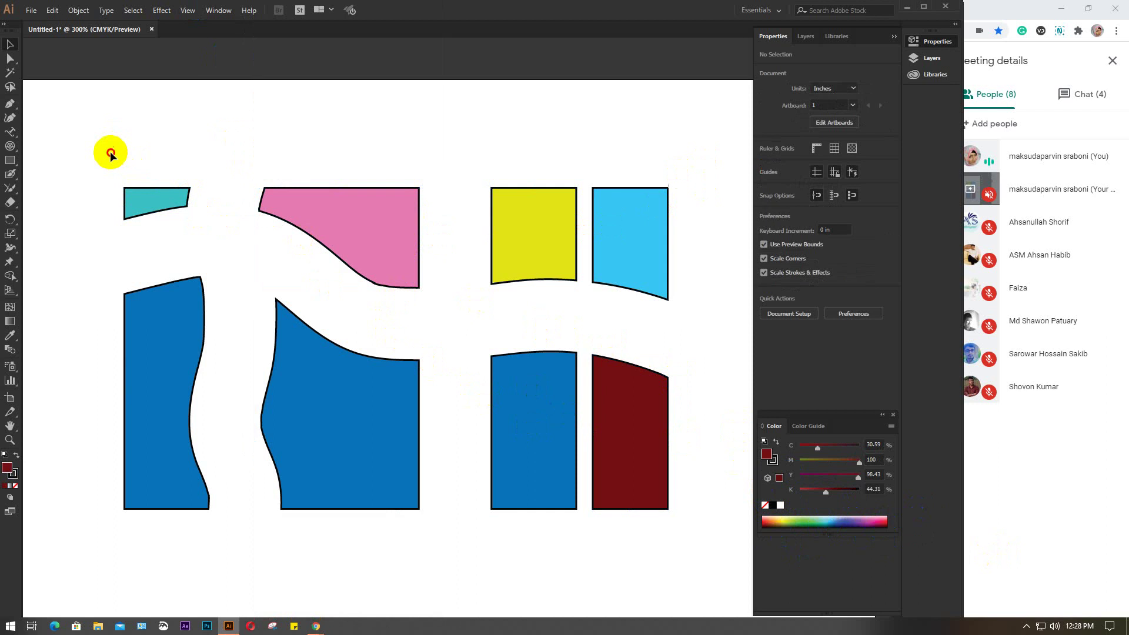
{"action": "left_click_drag", "start_coordinate": [111, 152], "coordinate": [198, 111]}
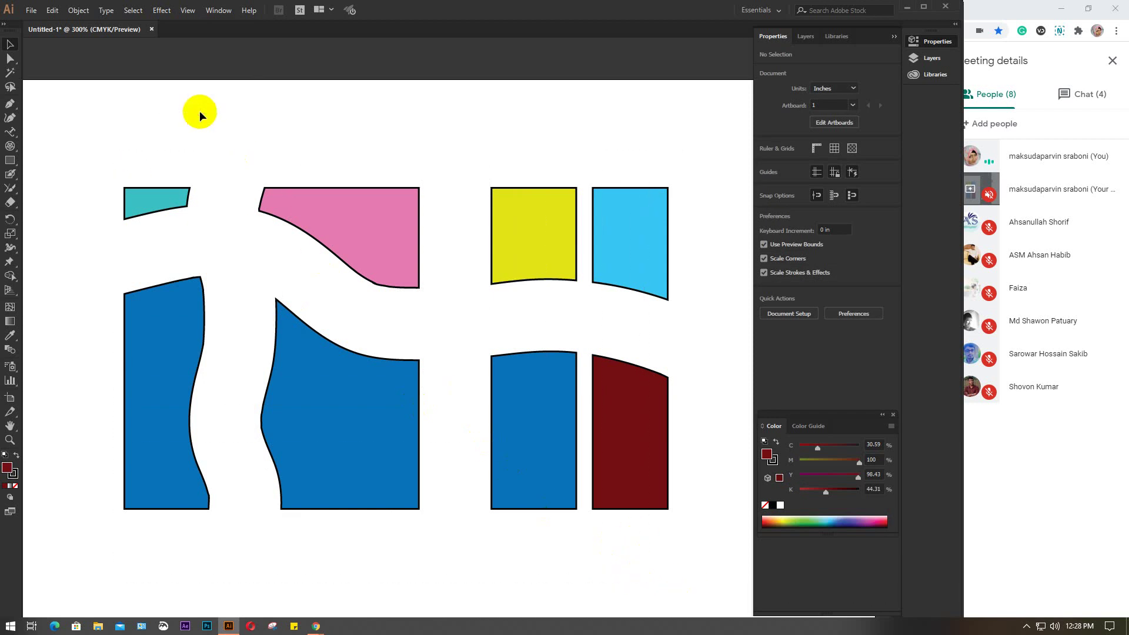
Use the Eraser to round off the pink piece's edges and cut two curved strokes into the blue piece below it.
{"action": "left_click", "coordinate": [10, 202]}
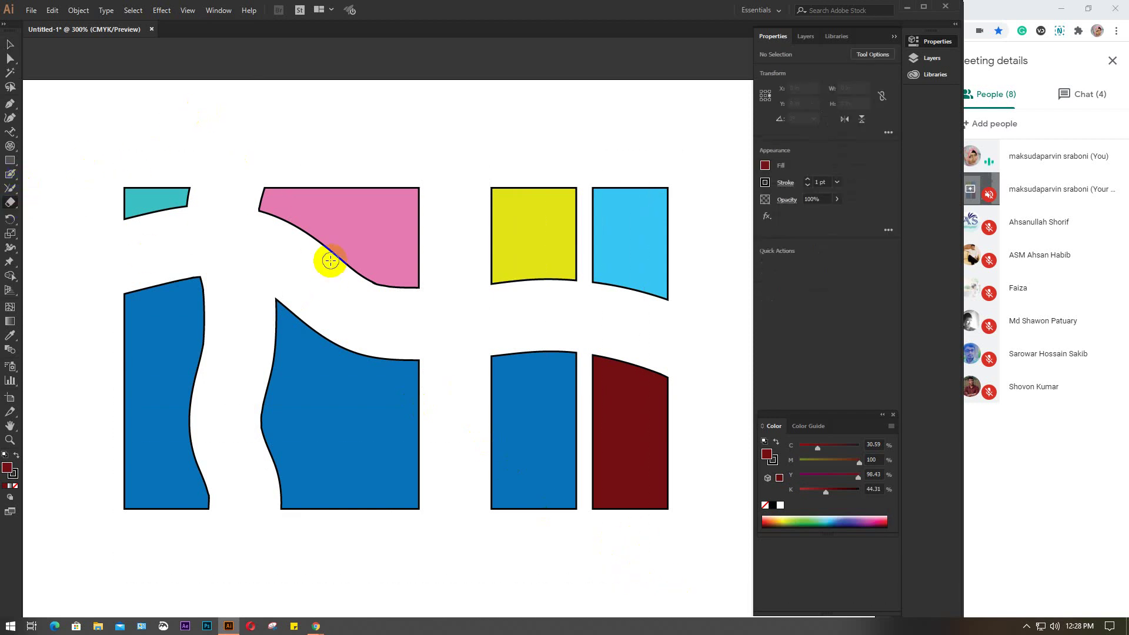
{"action": "mouse_move", "coordinate": [327, 260]}
{"action": "left_mouse_down"}
{"action": "mouse_move", "coordinate": [411, 291]}
{"action": "mouse_move", "coordinate": [439, 268]}
{"action": "mouse_move", "coordinate": [438, 247]}
{"action": "mouse_move", "coordinate": [407, 279]}
{"action": "mouse_move", "coordinate": [369, 282]}
{"action": "mouse_move", "coordinate": [292, 237]}
{"action": "mouse_move", "coordinate": [241, 229]}
{"action": "left_mouse_up"}
{"action": "mouse_move", "coordinate": [329, 171]}
{"action": "left_mouse_down"}
{"action": "mouse_move", "coordinate": [292, 210]}
{"action": "mouse_move", "coordinate": [286, 236]}
{"action": "mouse_move", "coordinate": [292, 182]}
{"action": "mouse_move", "coordinate": [265, 222]}
{"action": "mouse_move", "coordinate": [270, 167]}
{"action": "left_mouse_up"}
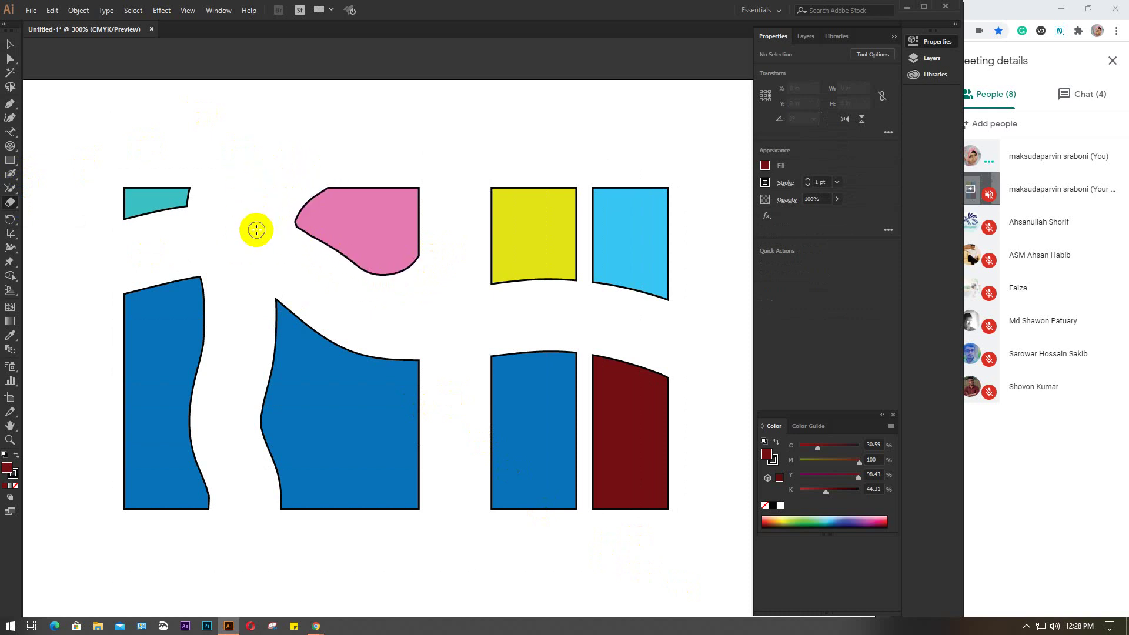
{"action": "mouse_move", "coordinate": [352, 331]}
{"action": "left_mouse_down"}
{"action": "mouse_move", "coordinate": [368, 395]}
{"action": "mouse_move", "coordinate": [345, 419]}
{"action": "left_mouse_up"}
{"action": "mouse_move", "coordinate": [321, 333]}
{"action": "left_mouse_down"}
{"action": "mouse_move", "coordinate": [306, 358]}
{"action": "mouse_move", "coordinate": [299, 424]}
{"action": "mouse_move", "coordinate": [318, 461]}
{"action": "mouse_move", "coordinate": [375, 451]}
{"action": "left_mouse_up"}
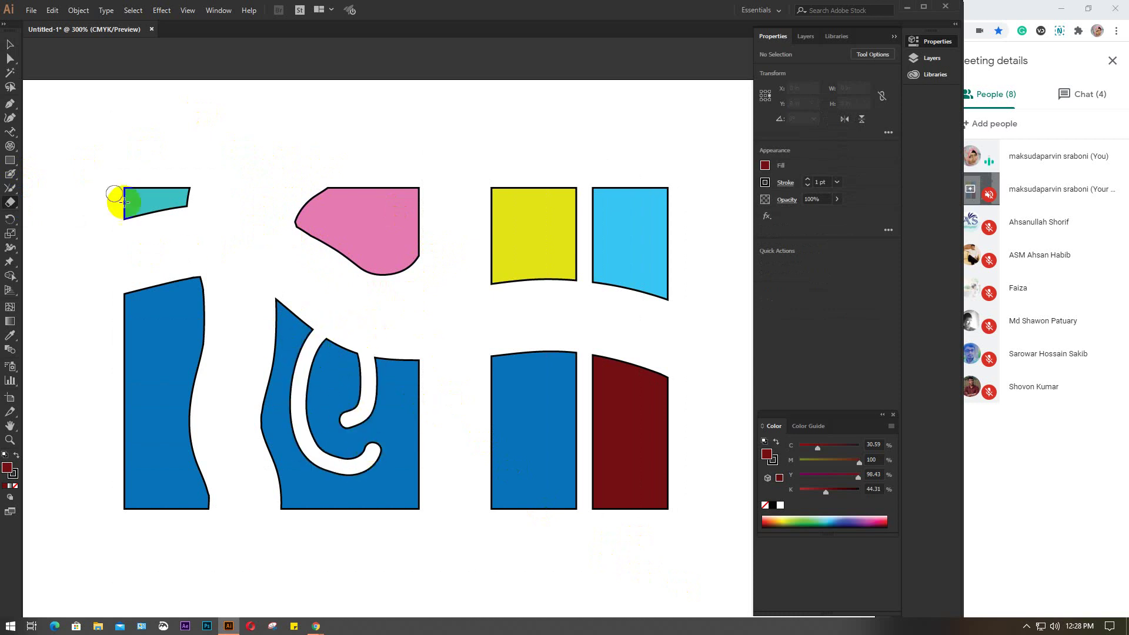
Select all the coloured pieces on the artboard and delete them.
{"action": "key", "text": "v"}
{"action": "left_click_drag", "start_coordinate": [82, 139], "coordinate": [690, 569]}
{"action": "key", "text": "Delete"}
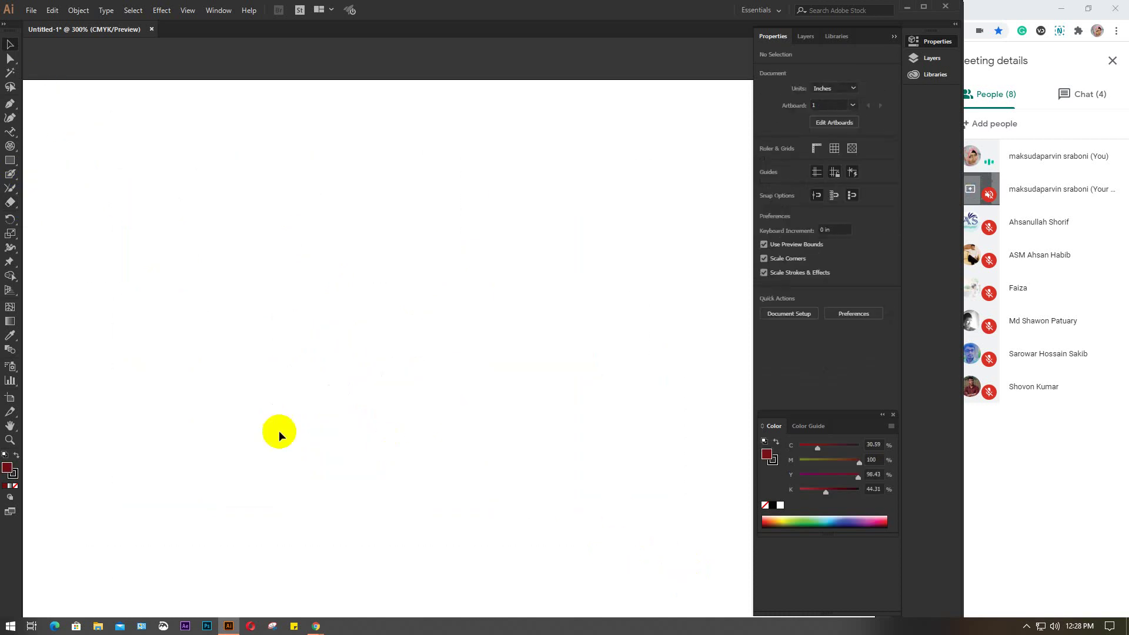
Draw a dark red rectangle about 1.92 × 1.79 in and erase a spiral-ended channel through it from its upper edge.
{"action": "left_click", "coordinate": [18, 162]}
{"action": "left_click_drag", "start_coordinate": [204, 209], "coordinate": [446, 434]}
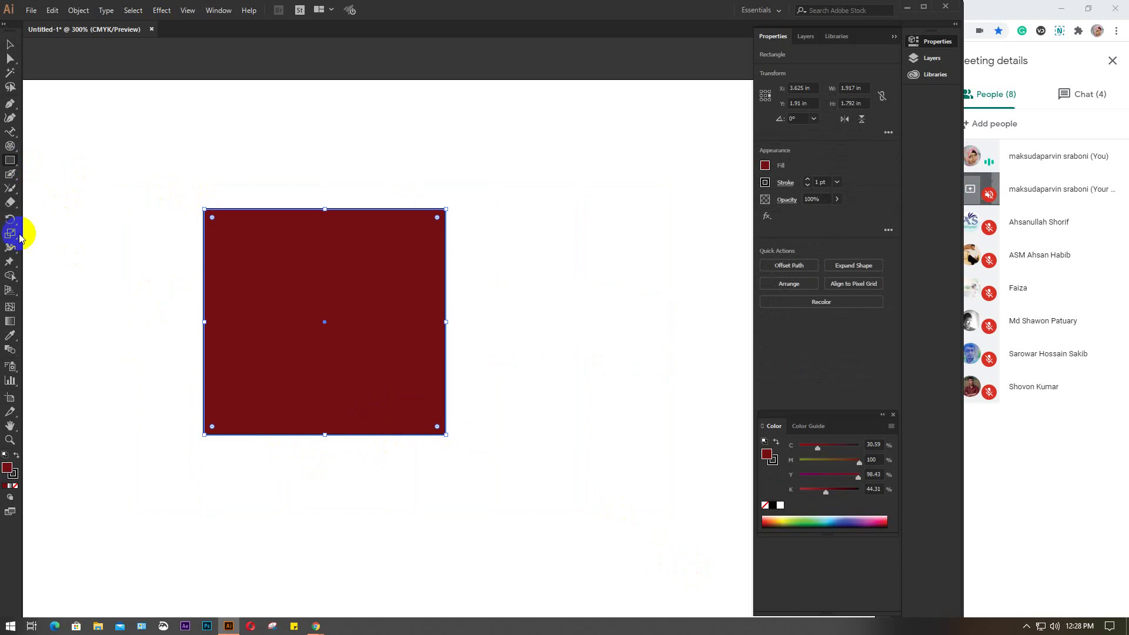
{"action": "left_click", "coordinate": [10, 202]}
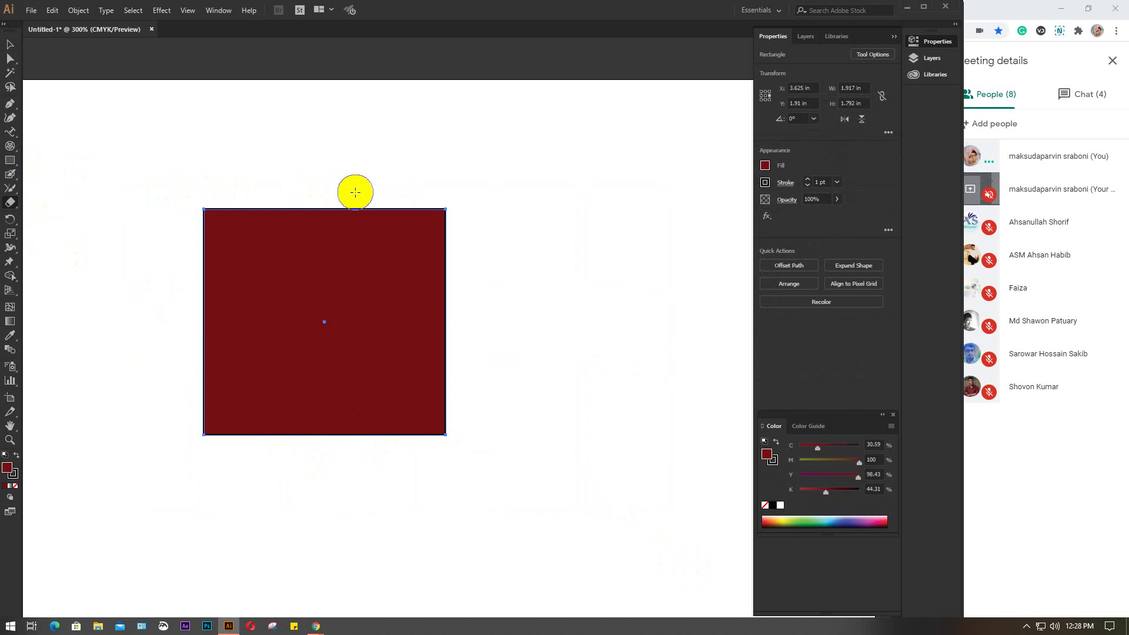
{"action": "mouse_move", "coordinate": [364, 197]}
{"action": "left_mouse_down"}
{"action": "mouse_move", "coordinate": [284, 201]}
{"action": "mouse_move", "coordinate": [267, 190]}
{"action": "mouse_move", "coordinate": [258, 348]}
{"action": "mouse_move", "coordinate": [302, 381]}
{"action": "mouse_move", "coordinate": [368, 362]}
{"action": "mouse_move", "coordinate": [377, 285]}
{"action": "mouse_move", "coordinate": [350, 272]}
{"action": "mouse_move", "coordinate": [315, 294]}
{"action": "mouse_move", "coordinate": [325, 319]}
{"action": "left_mouse_up"}
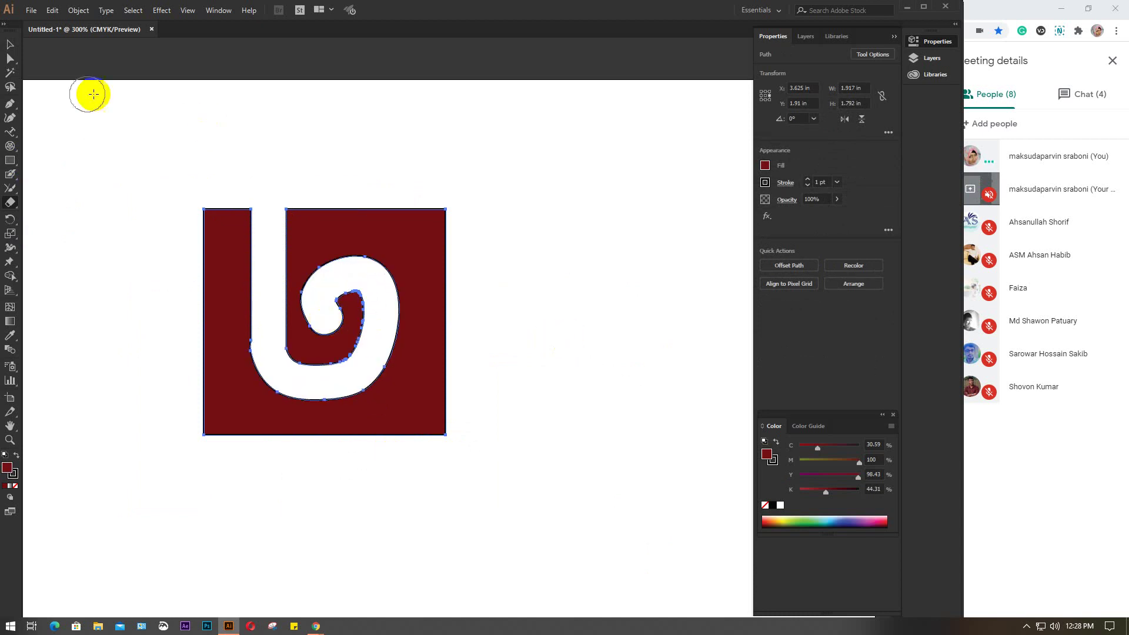
Delete the dark red rectangle with the erased spiral.
{"action": "left_click", "coordinate": [10, 45]}
{"action": "left_click", "coordinate": [329, 182]}
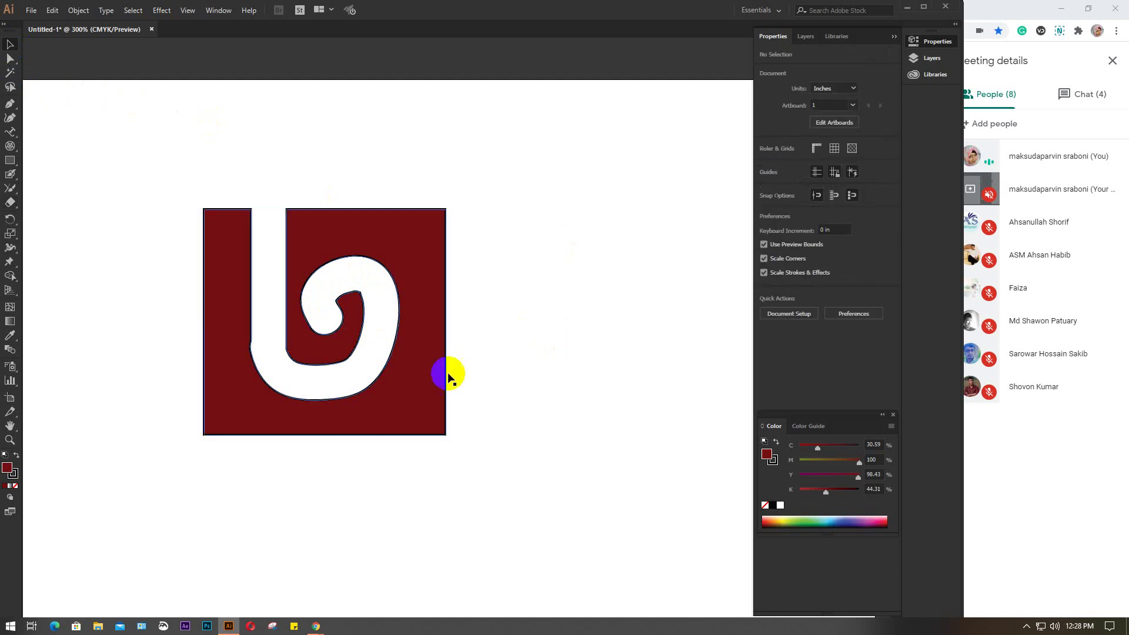
{"action": "left_click", "coordinate": [438, 376]}
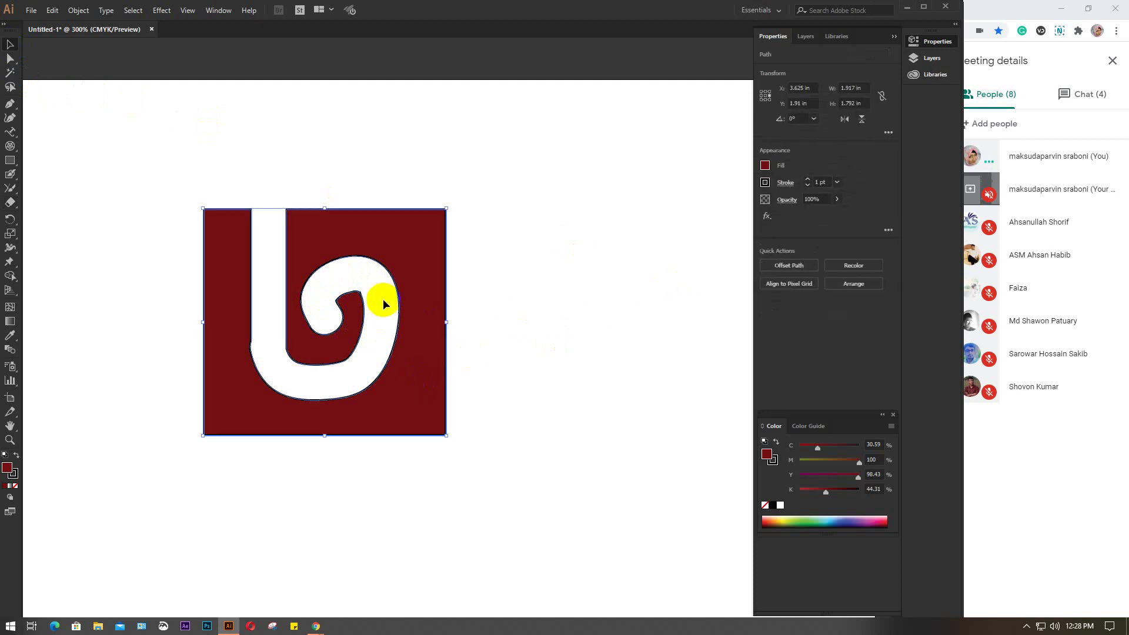
{"action": "key", "text": "Delete"}
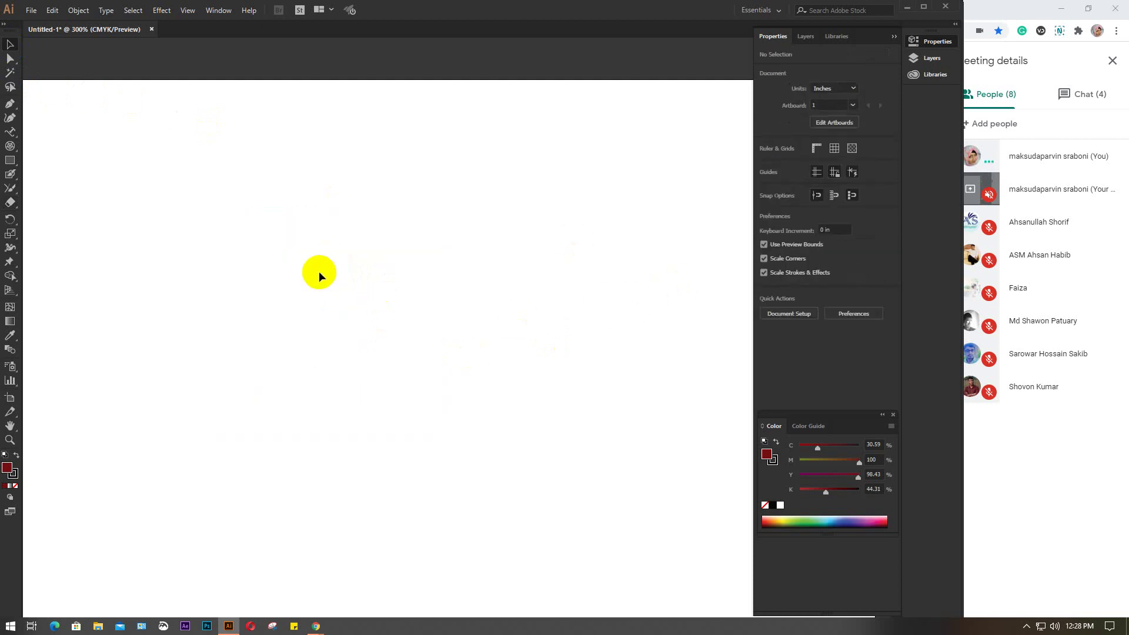
Set the font size to 21 pt and place a "Lorem ipsum" placeholder text on the artboard.
{"action": "left_click_drag", "start_coordinate": [9, 133], "coordinate": [65, 134]}
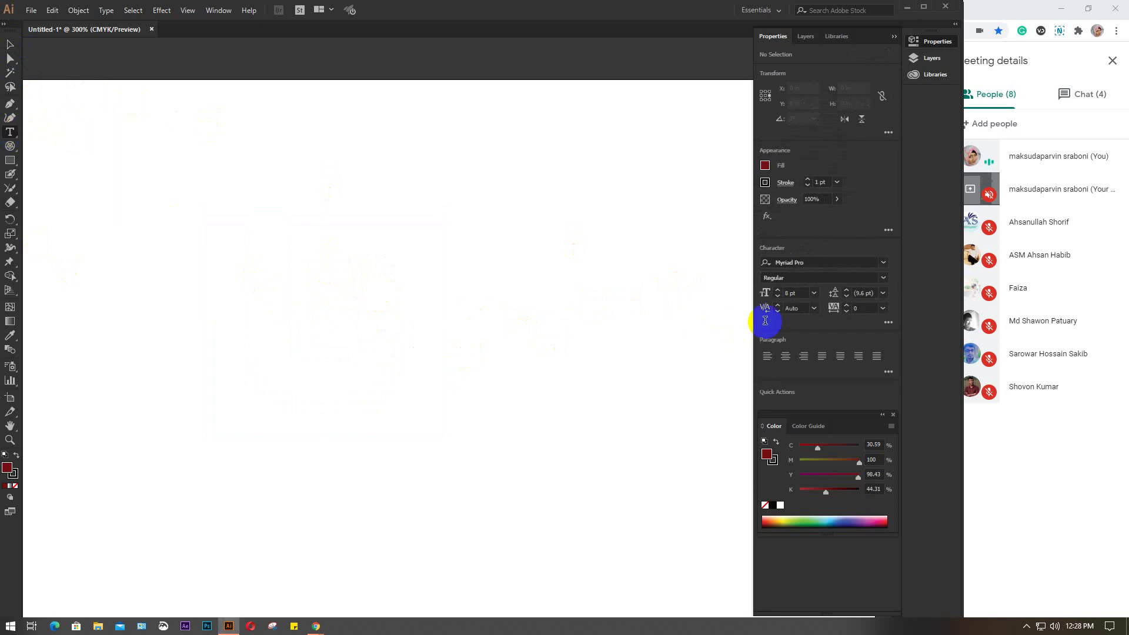
{"action": "left_click", "coordinate": [813, 292]}
{"action": "left_click", "coordinate": [833, 437]}
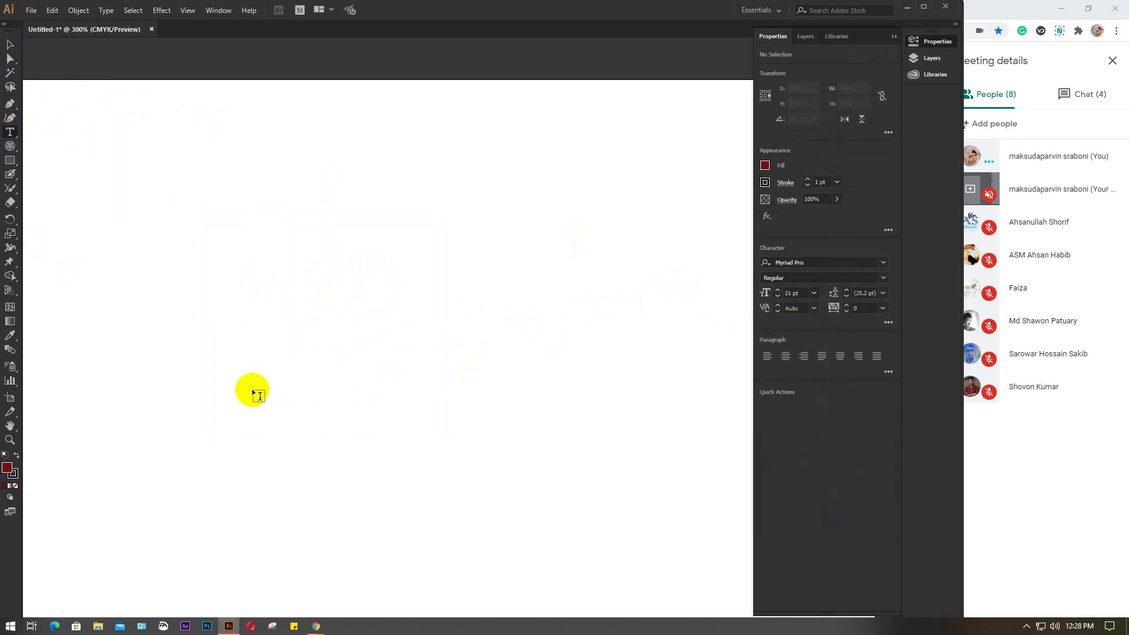
{"action": "left_click", "coordinate": [186, 376]}
{"action": "left_click", "coordinate": [264, 366]}
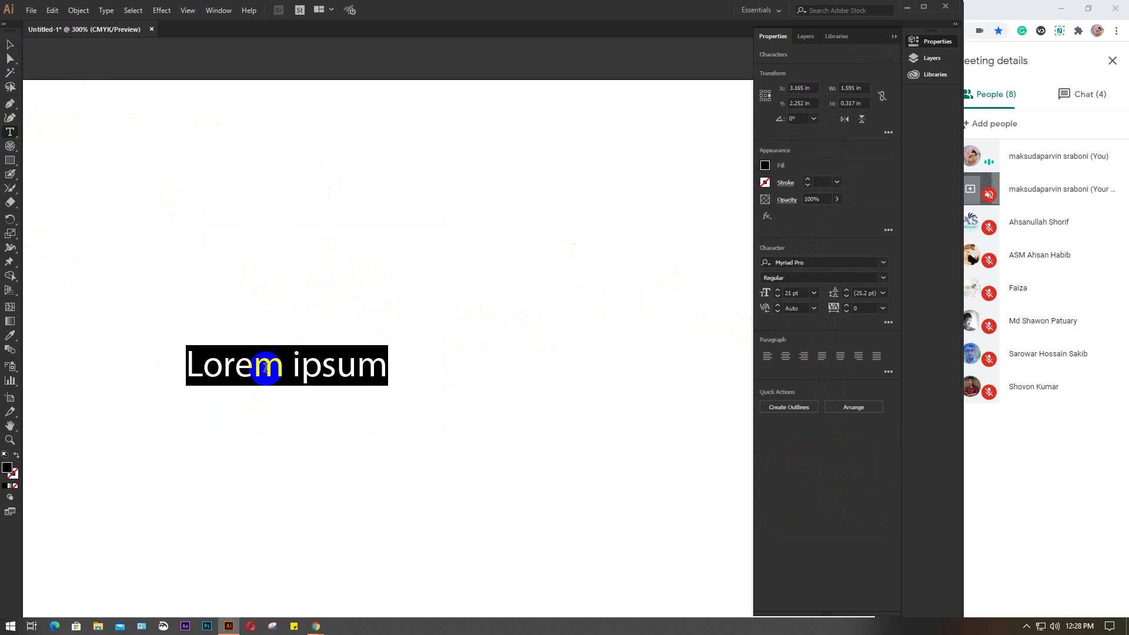
Scale the "Lorem ipsum" text up to about 42.67 pt and move it toward the middle of the artboard.
{"action": "left_click", "coordinate": [10, 45]}
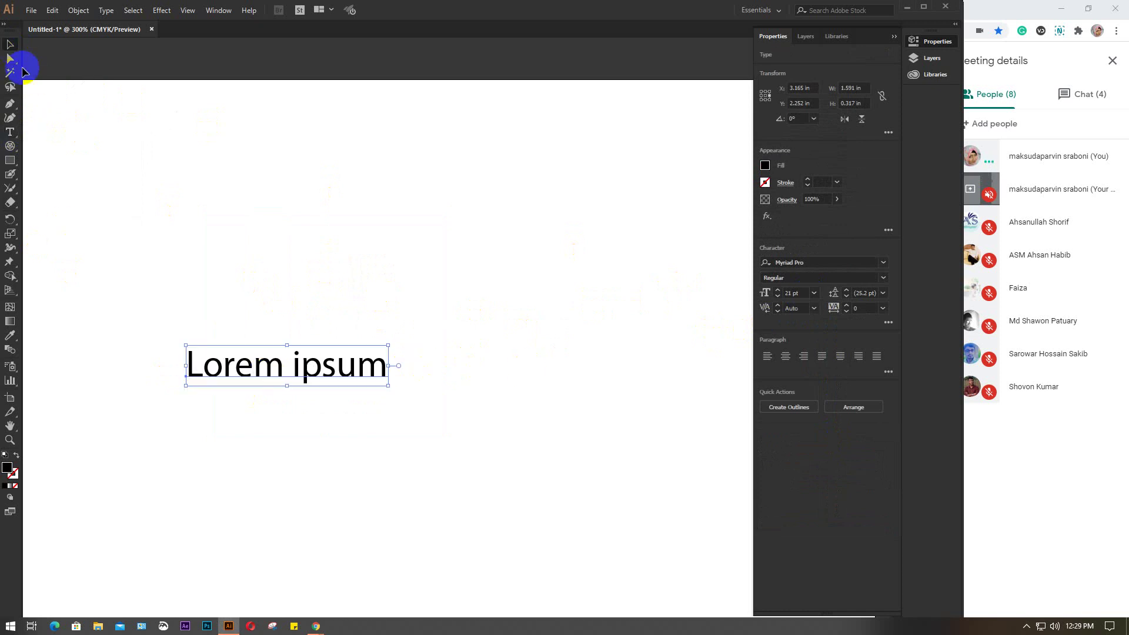
{"action": "left_click_drag", "start_coordinate": [388, 385], "coordinate": [538, 523]}
{"action": "left_click_drag", "start_coordinate": [357, 372], "coordinate": [376, 344]}
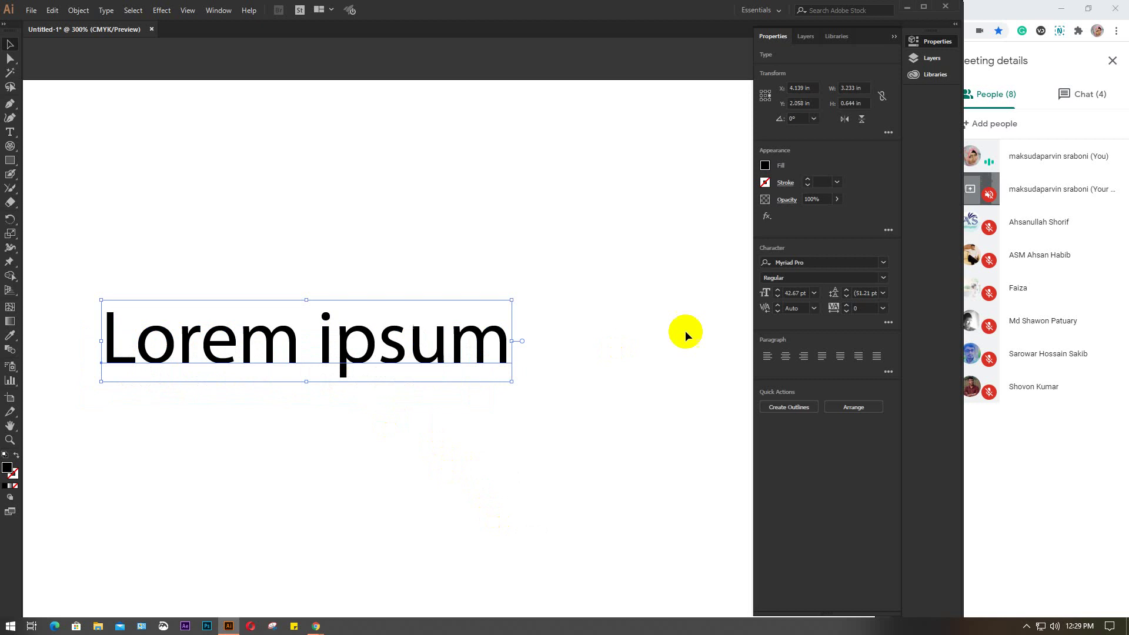
Set the text's font style to Bold, enlarge it to about 57.77 pt, and reposition it fully within the visible artboard.
{"action": "left_click", "coordinate": [883, 278]}
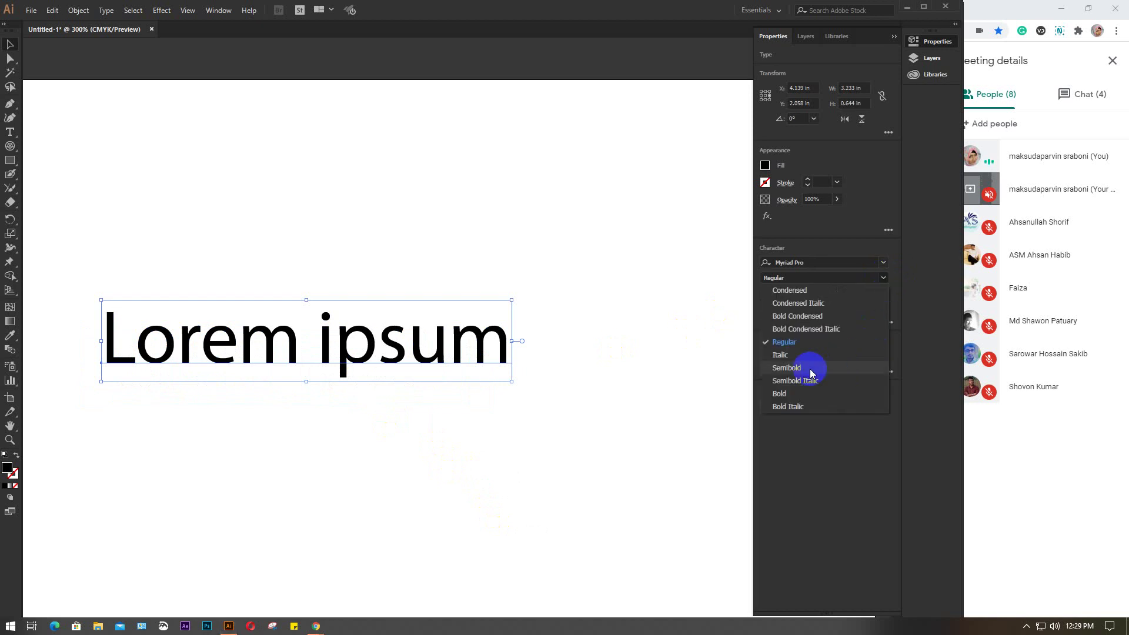
{"action": "left_click", "coordinate": [787, 393]}
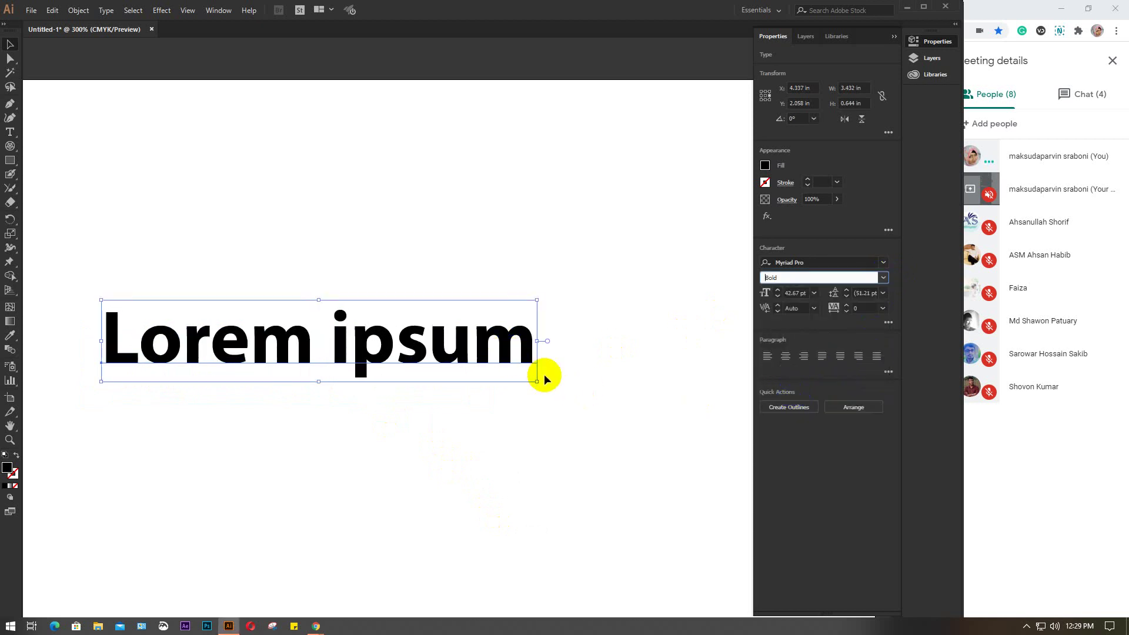
{"action": "left_click_drag", "start_coordinate": [536, 380], "coordinate": [615, 475]}
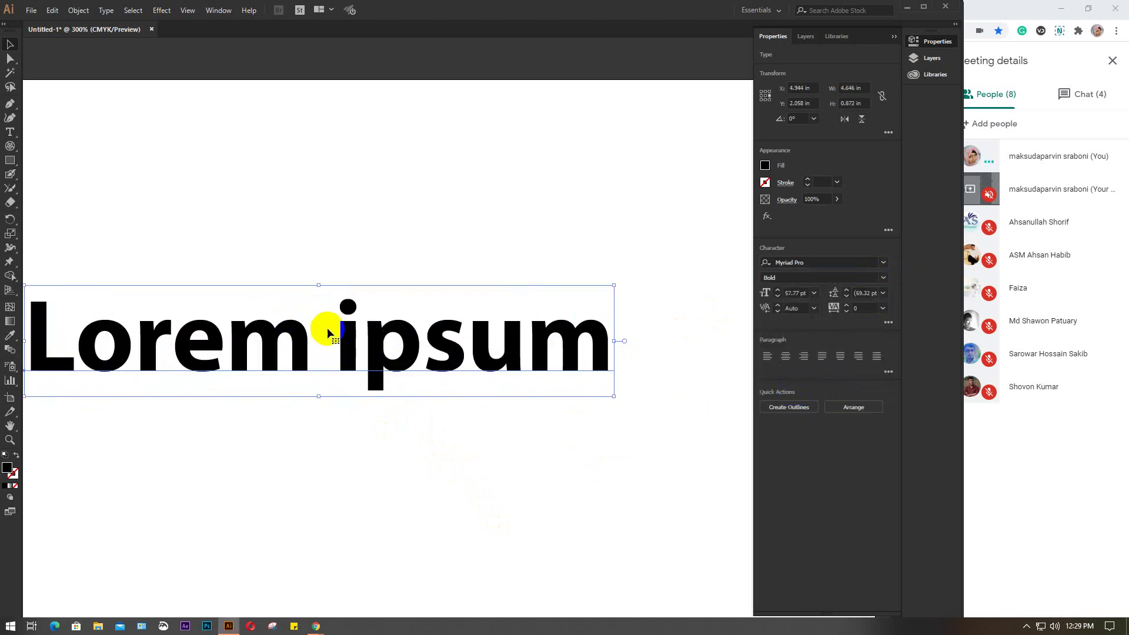
{"action": "left_click_drag", "start_coordinate": [329, 331], "coordinate": [383, 345]}
{"action": "left_click", "coordinate": [353, 241]}
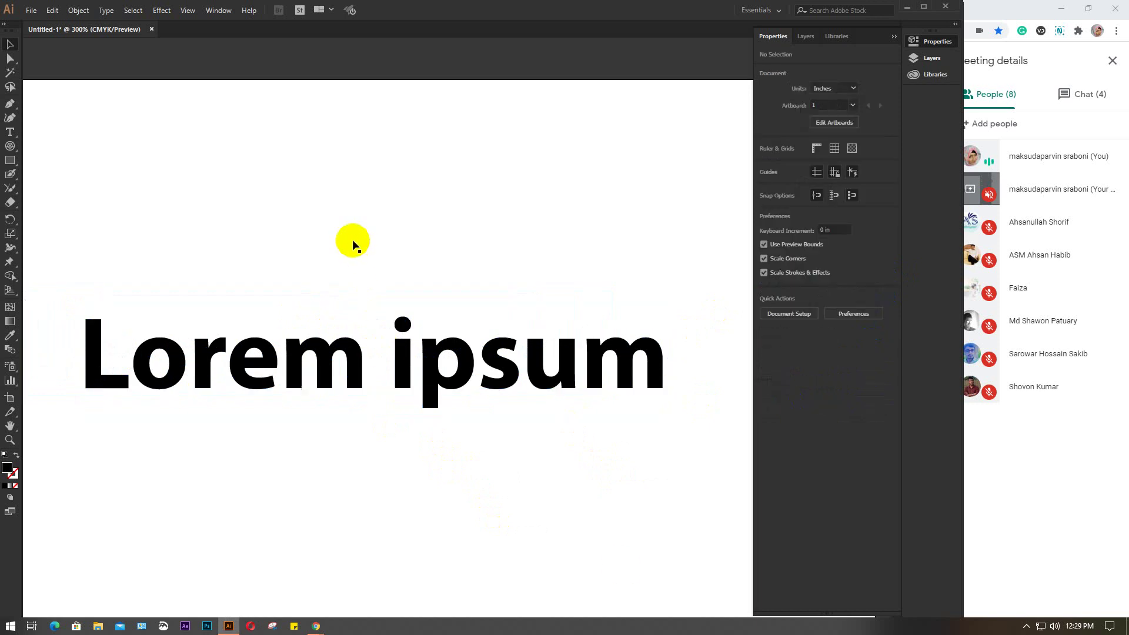
Try to erase across the live "Lorem ipsum" text with the Eraser tool.
{"action": "left_click", "coordinate": [376, 378]}
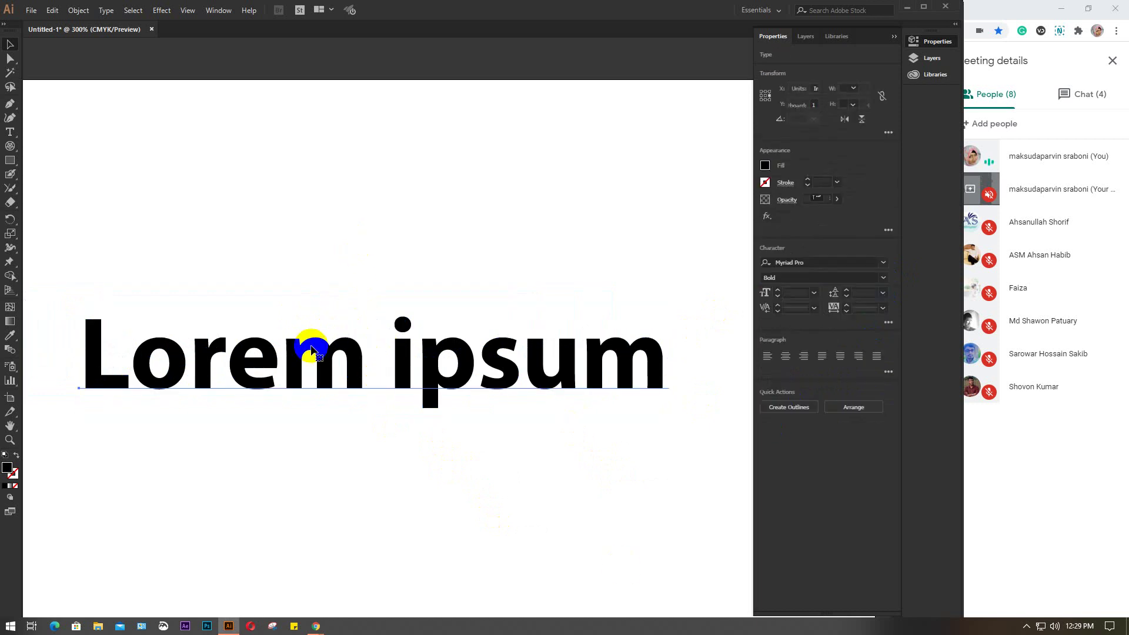
{"action": "left_click", "coordinate": [11, 202]}
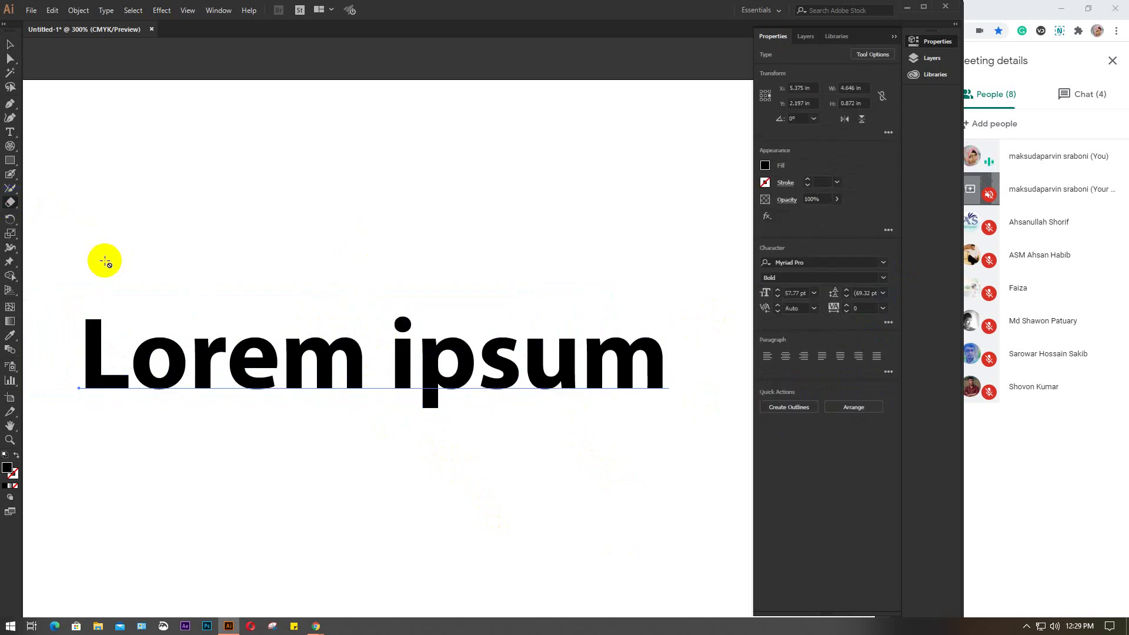
{"action": "mouse_move", "coordinate": [103, 329]}
{"action": "left_mouse_down"}
{"action": "mouse_move", "coordinate": [93, 353]}
{"action": "mouse_move", "coordinate": [98, 325]}
{"action": "mouse_move", "coordinate": [179, 356]}
{"action": "mouse_move", "coordinate": [351, 351]}
{"action": "mouse_move", "coordinate": [457, 388]}
{"action": "mouse_move", "coordinate": [643, 421]}
{"action": "mouse_move", "coordinate": [655, 378]}
{"action": "mouse_move", "coordinate": [324, 355]}
{"action": "left_mouse_up"}
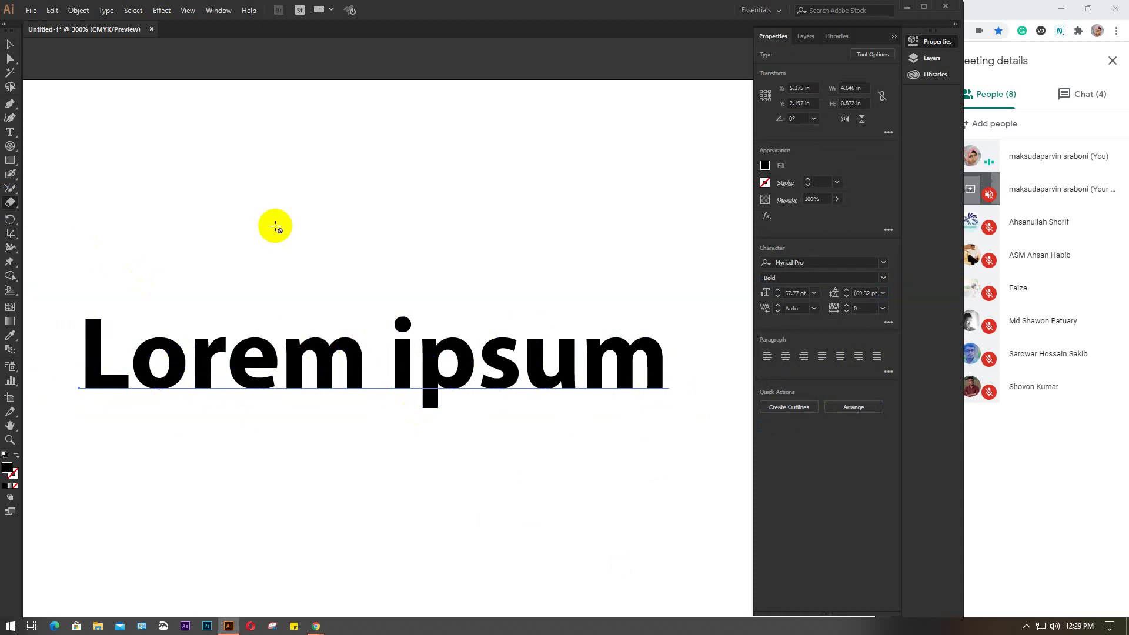
Convert the "Lorem ipsum" text to outlines.
{"action": "right_click", "coordinate": [299, 341]}
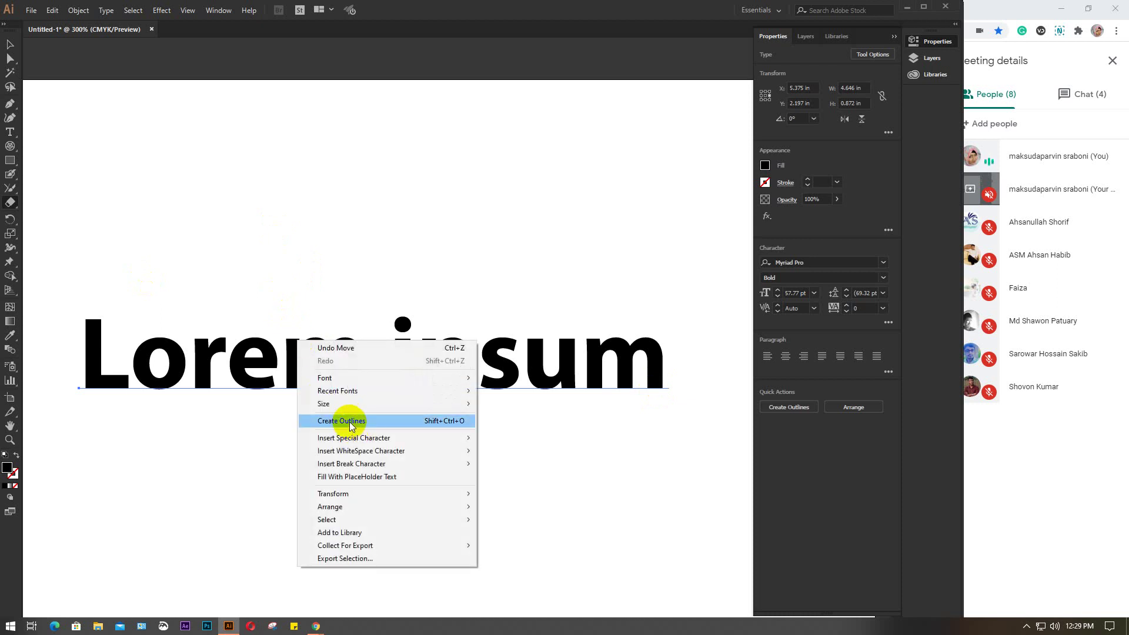
{"action": "left_click", "coordinate": [447, 421]}
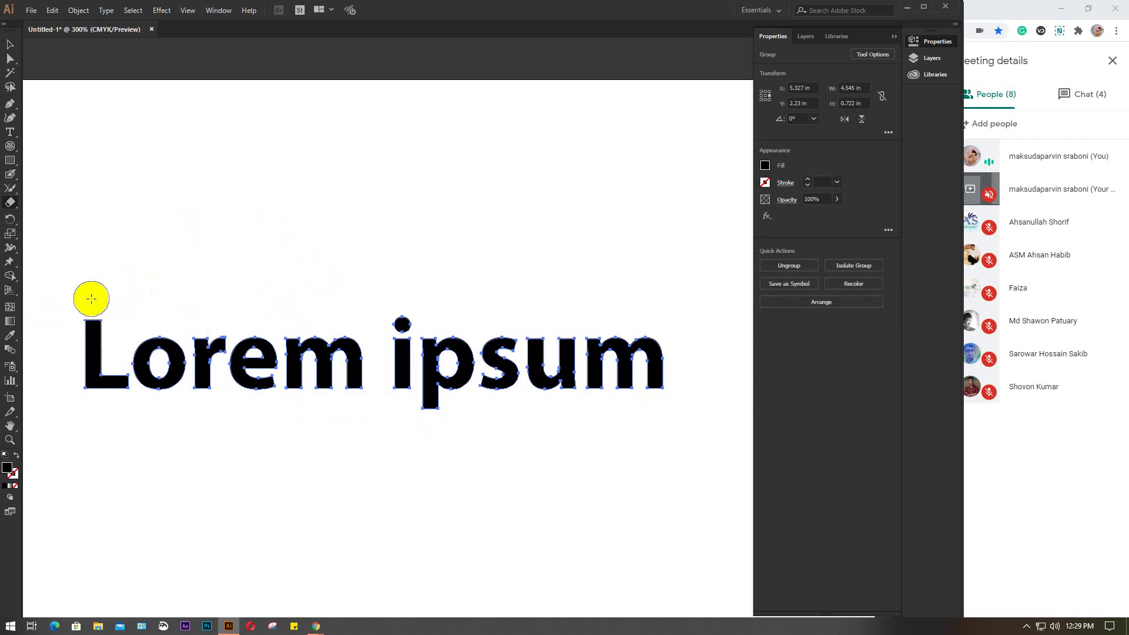
Erase the upper-left corner of the outlined letter L diagonally with the Eraser tool.
{"action": "scroll", "coordinate": [88, 306], "scroll_direction": "up", "scroll_amount": 4}
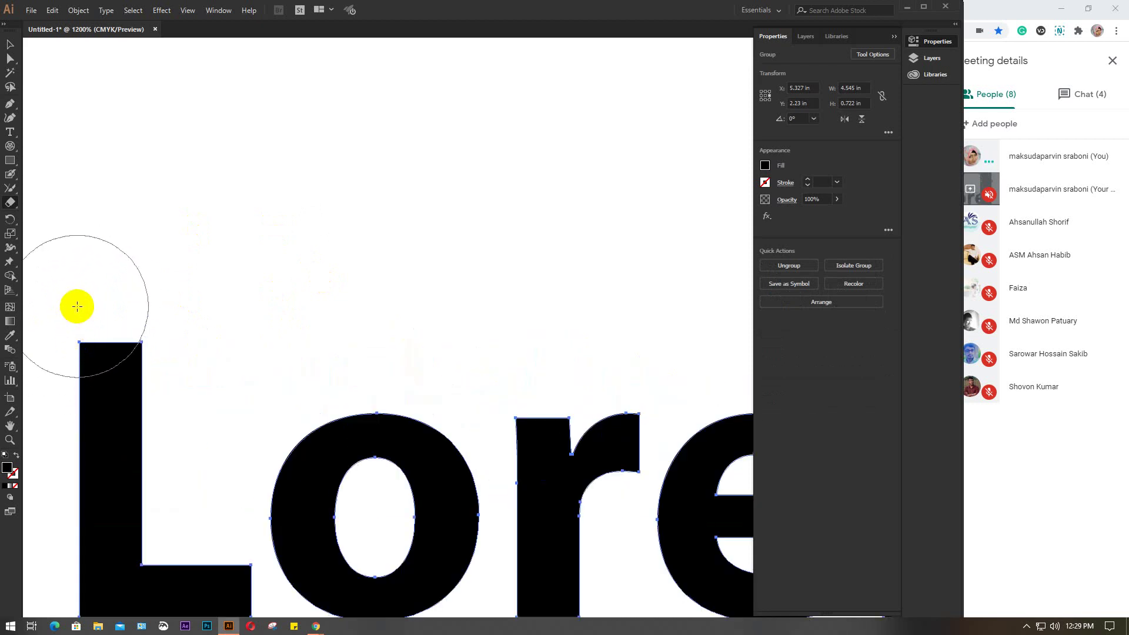
{"action": "left_click", "coordinate": [69, 324]}
{"action": "left_click_drag", "start_coordinate": [69, 325], "coordinate": [7, 450]}
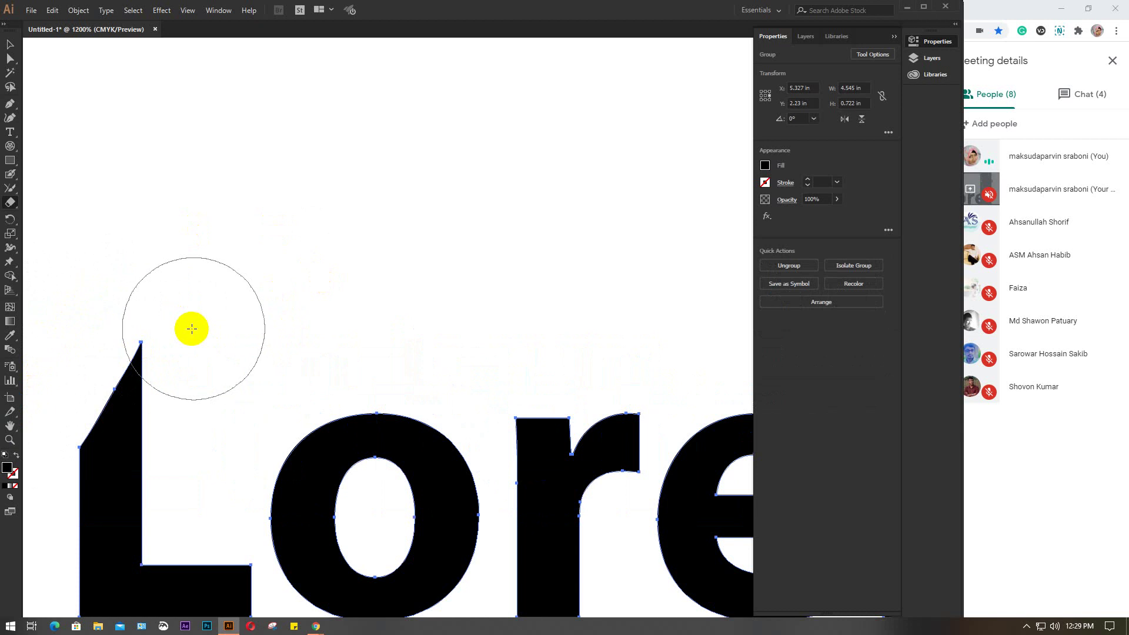
Erase round bites out of the lower ends of the outlined letters e, m, r and L with the Eraser tool.
{"action": "scroll", "coordinate": [284, 377], "scroll_direction": "down", "scroll_amount": 2}
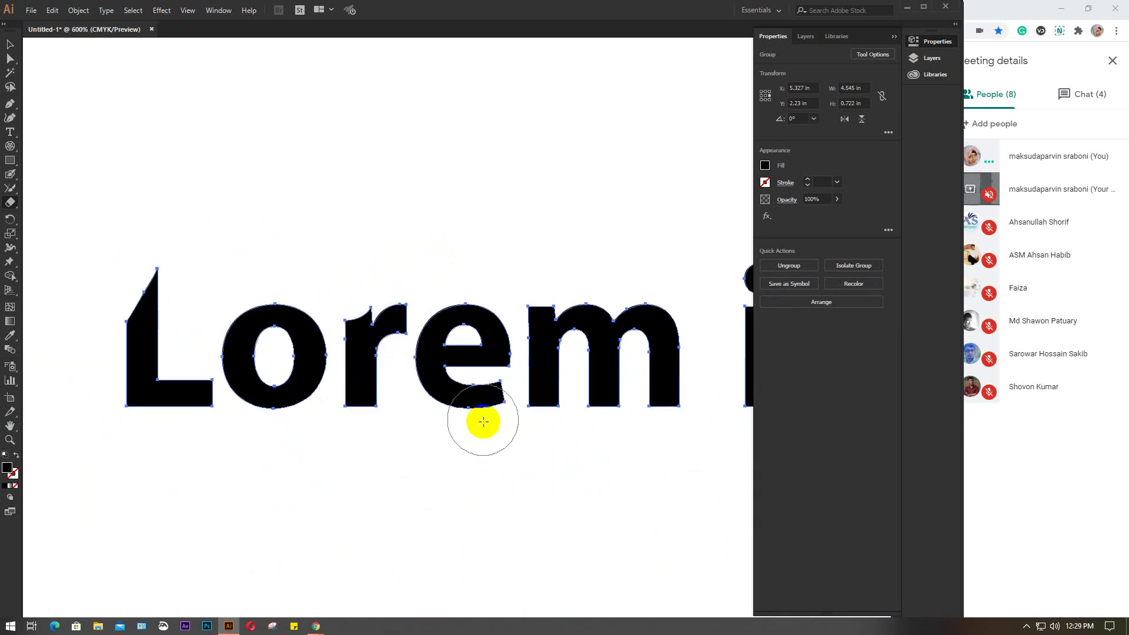
{"action": "mouse_move", "coordinate": [479, 429]}
{"action": "left_mouse_down"}
{"action": "mouse_move", "coordinate": [550, 507]}
{"action": "mouse_move", "coordinate": [519, 406]}
{"action": "left_mouse_up"}
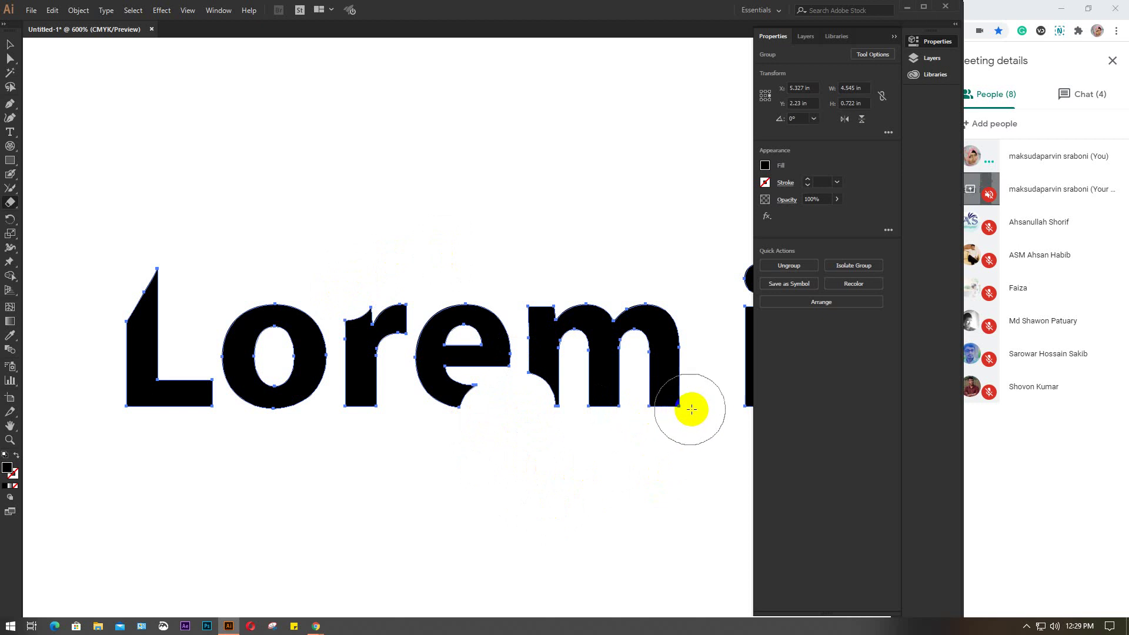
{"action": "left_click_drag", "start_coordinate": [687, 408], "coordinate": [685, 408]}
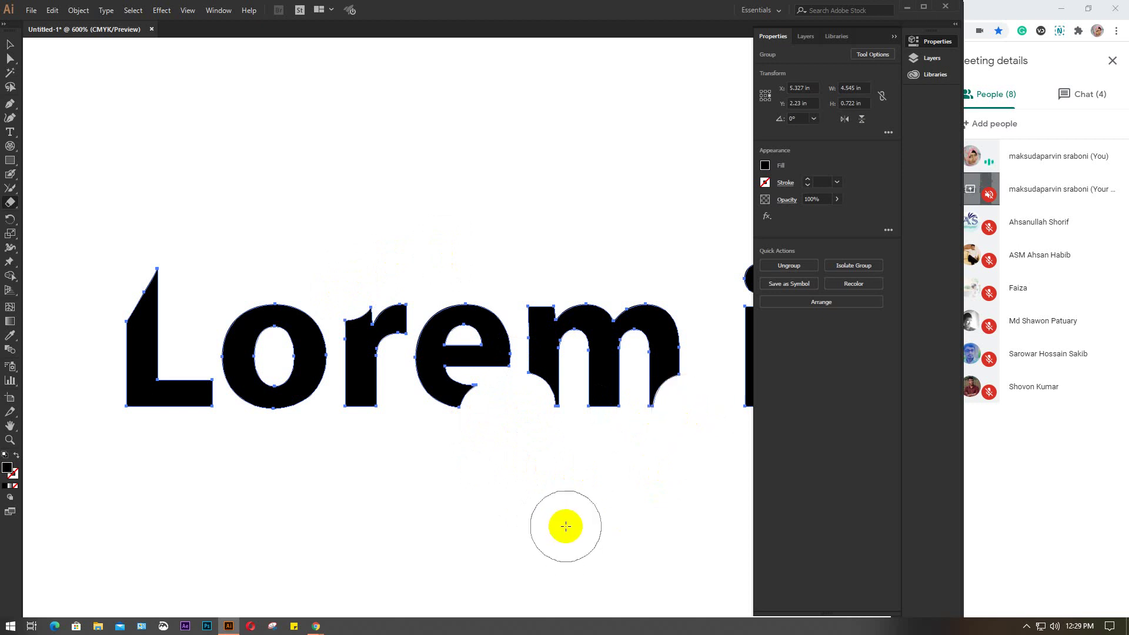
{"action": "left_click_drag", "start_coordinate": [605, 404], "coordinate": [607, 410]}
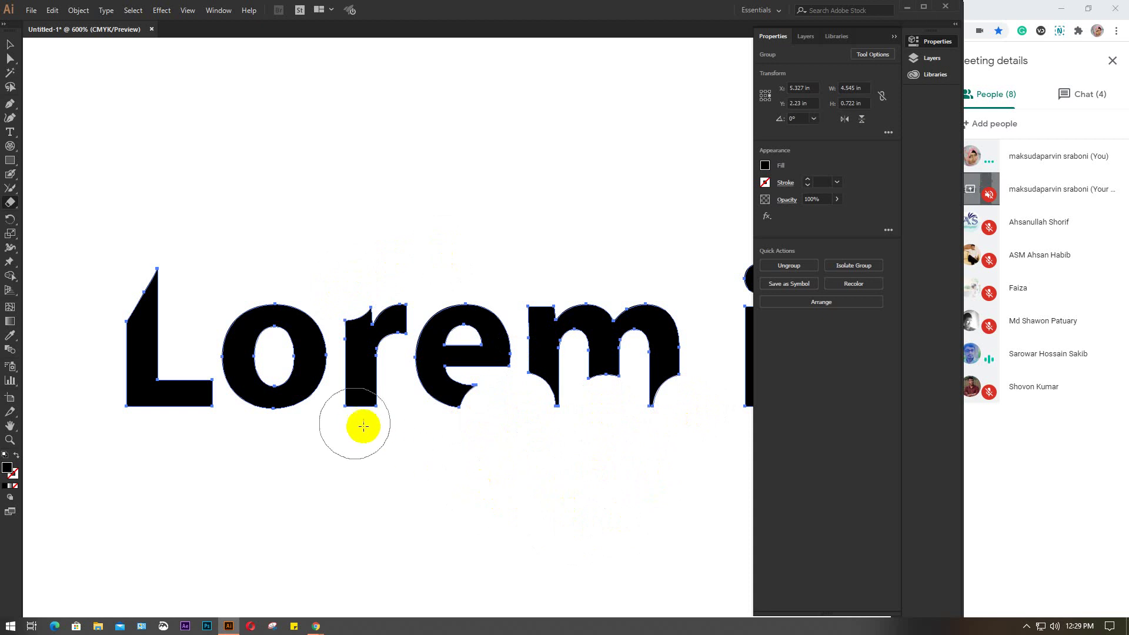
{"action": "left_click", "coordinate": [346, 423]}
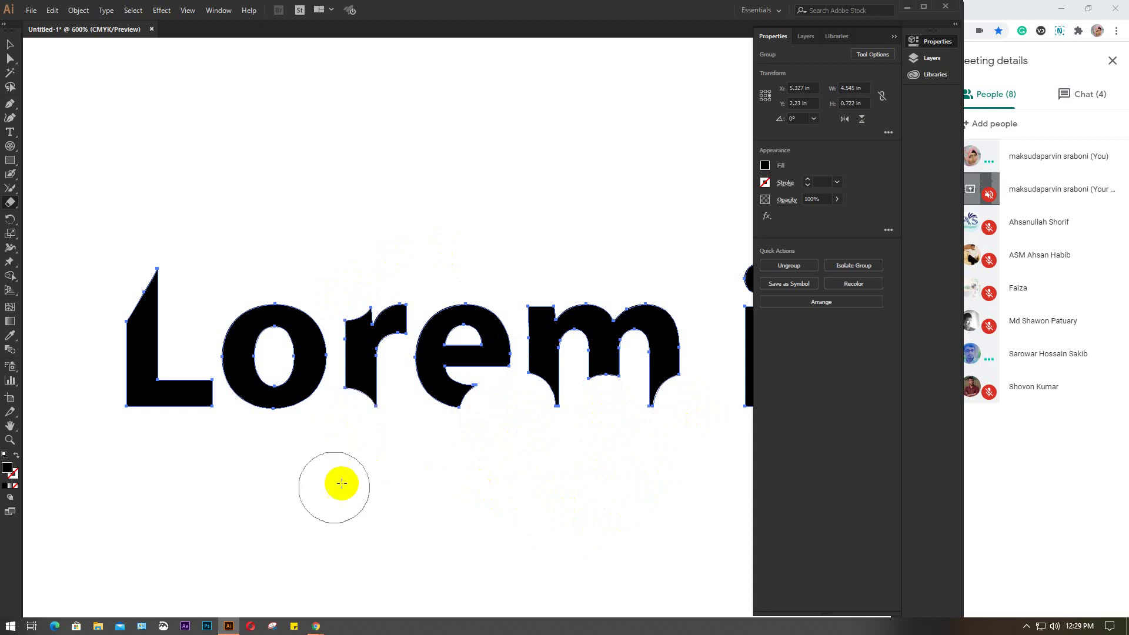
{"action": "left_click", "coordinate": [202, 416]}
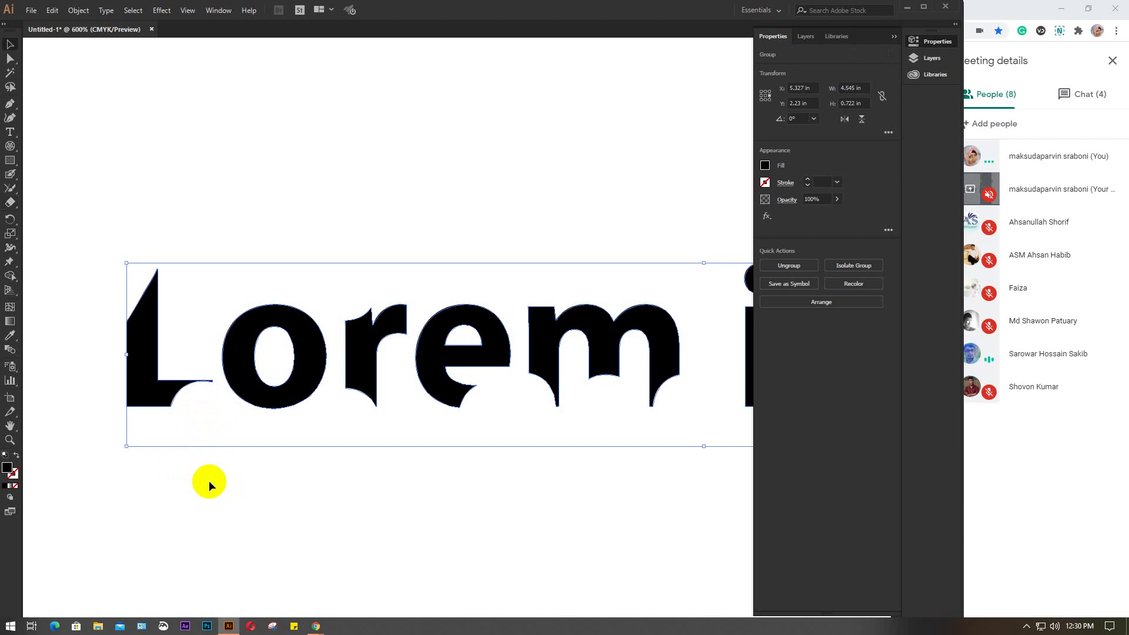
Select the partly erased "Lorem ipsum" outlines and delete them from the artboard.
{"action": "key", "text": "v"}
{"action": "left_click", "coordinate": [227, 514]}
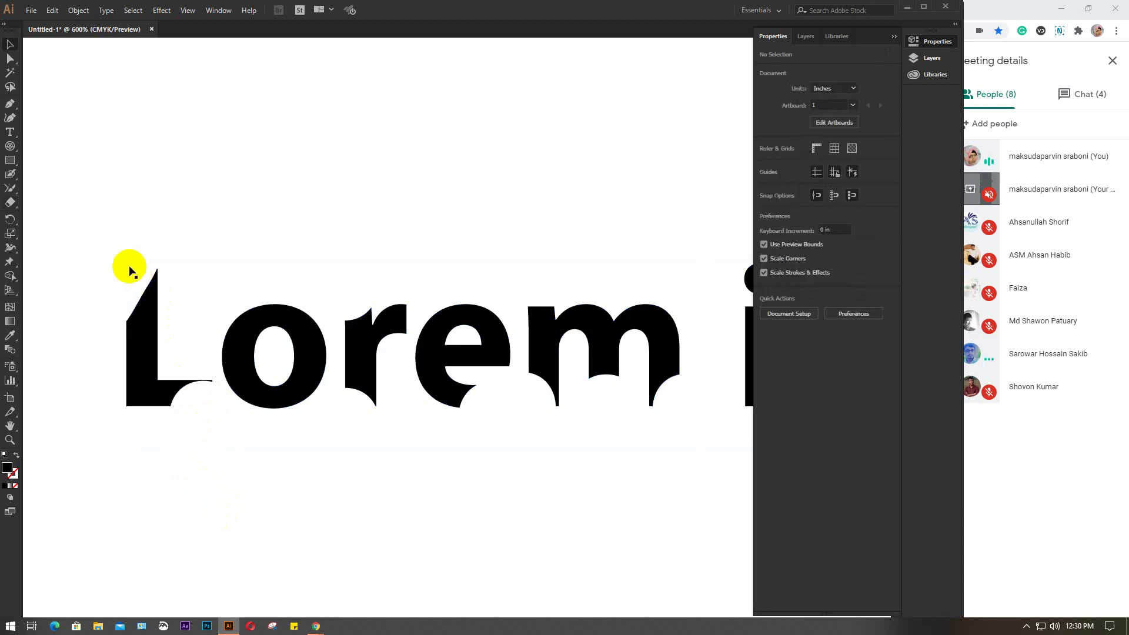
{"action": "left_click", "coordinate": [145, 303]}
{"action": "key", "text": "Delete"}
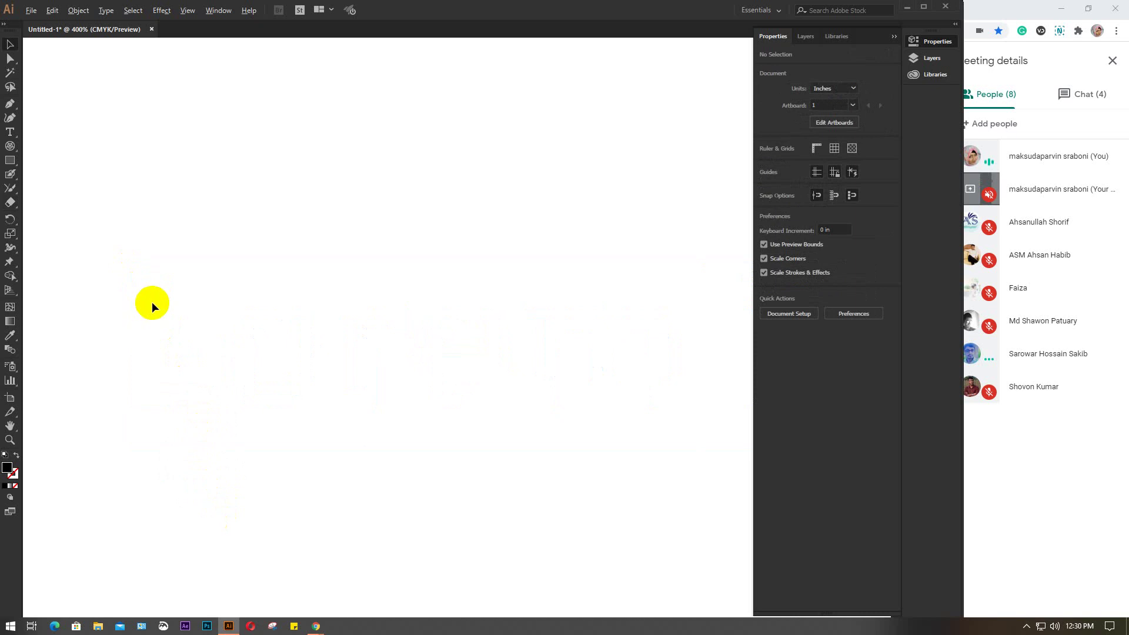
Create an area text box about 4.4 in wide and 1.02 in high with placeholder text in the middle of the artboard.
{"action": "key", "text": "ctrl+minus"}
{"action": "key", "text": "ctrl+minus"}
{"action": "left_click", "coordinate": [10, 131]}
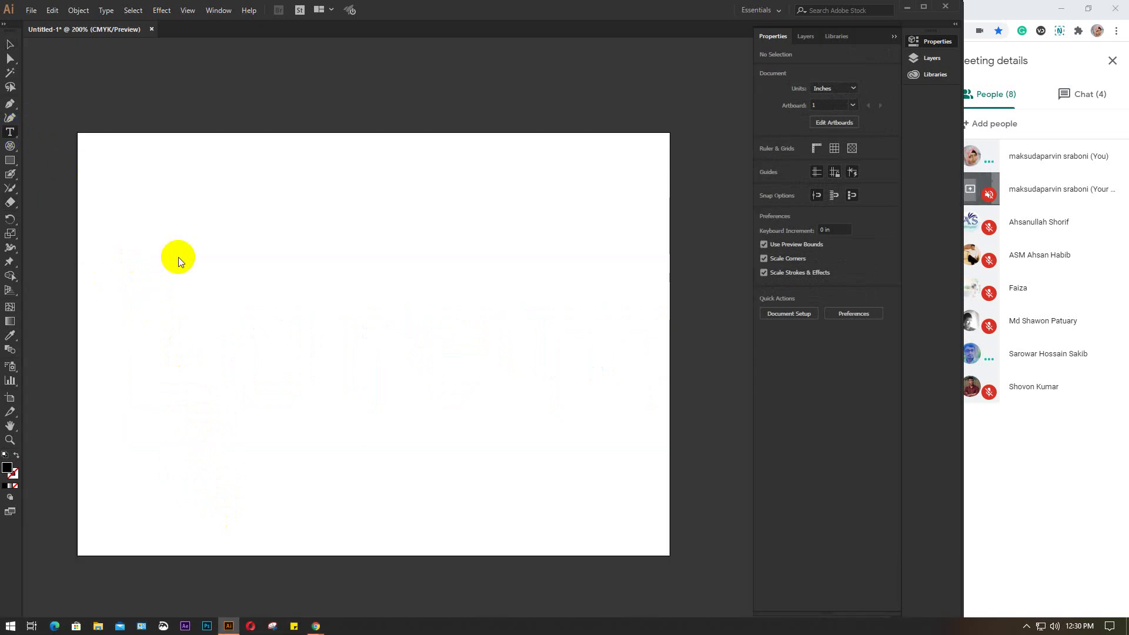
{"action": "mouse_move", "coordinate": [172, 314]}
{"action": "left_mouse_down"}
{"action": "mouse_move", "coordinate": [541, 423]}
{"action": "mouse_move", "coordinate": [545, 394]}
{"action": "left_mouse_up"}
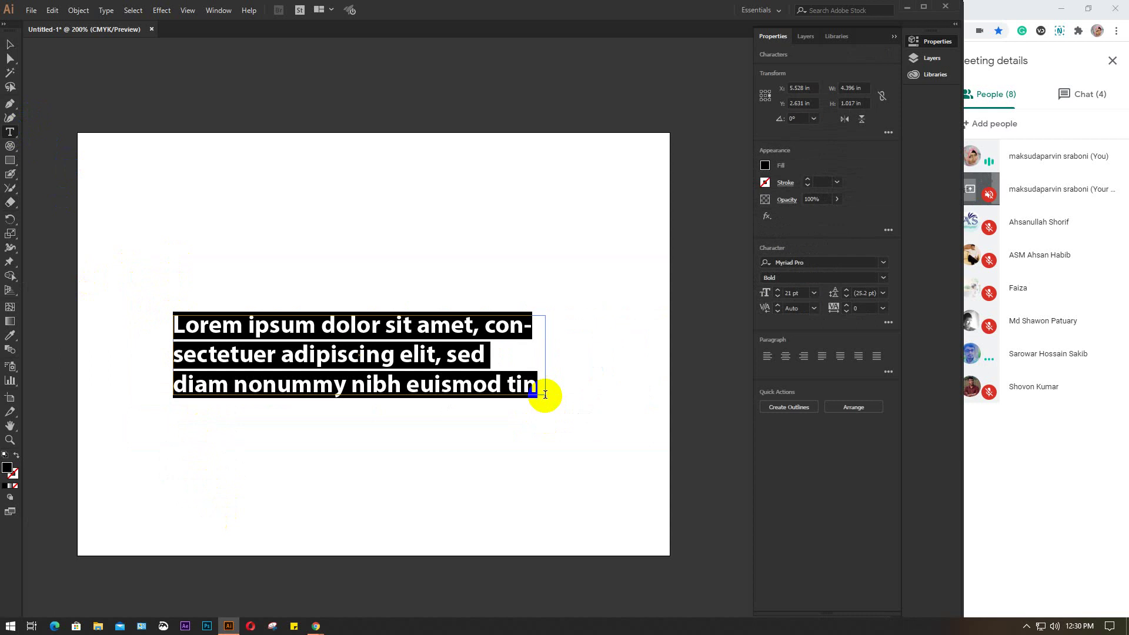
Select the placeholder paragraph and convert it to outlines with Create Outlines.
{"action": "left_click", "coordinate": [9, 44]}
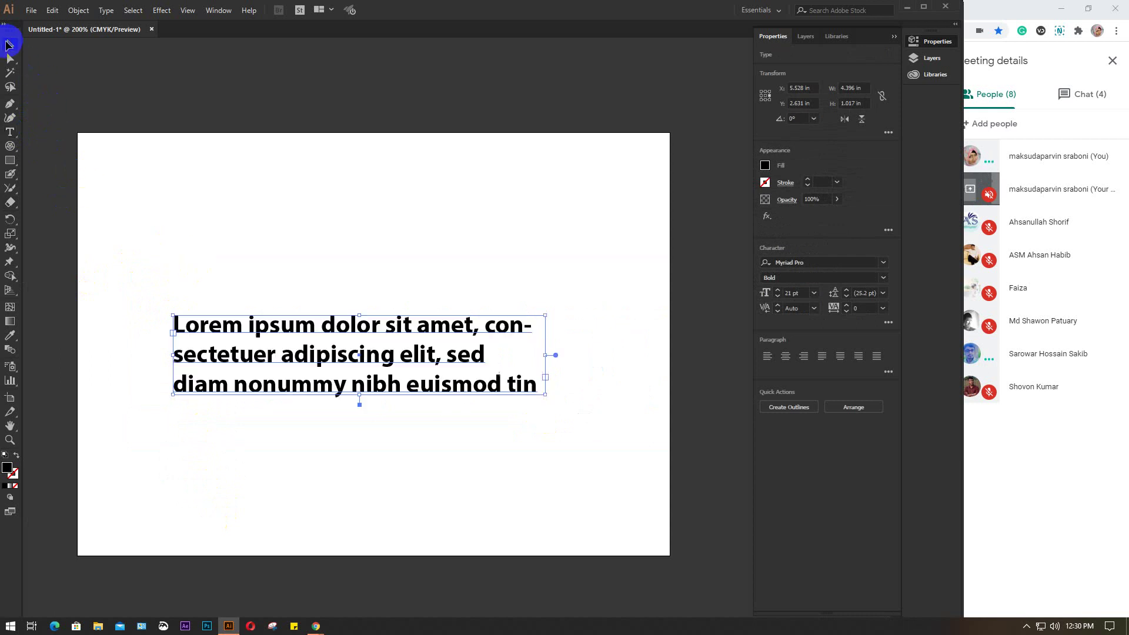
{"action": "left_click", "coordinate": [328, 331]}
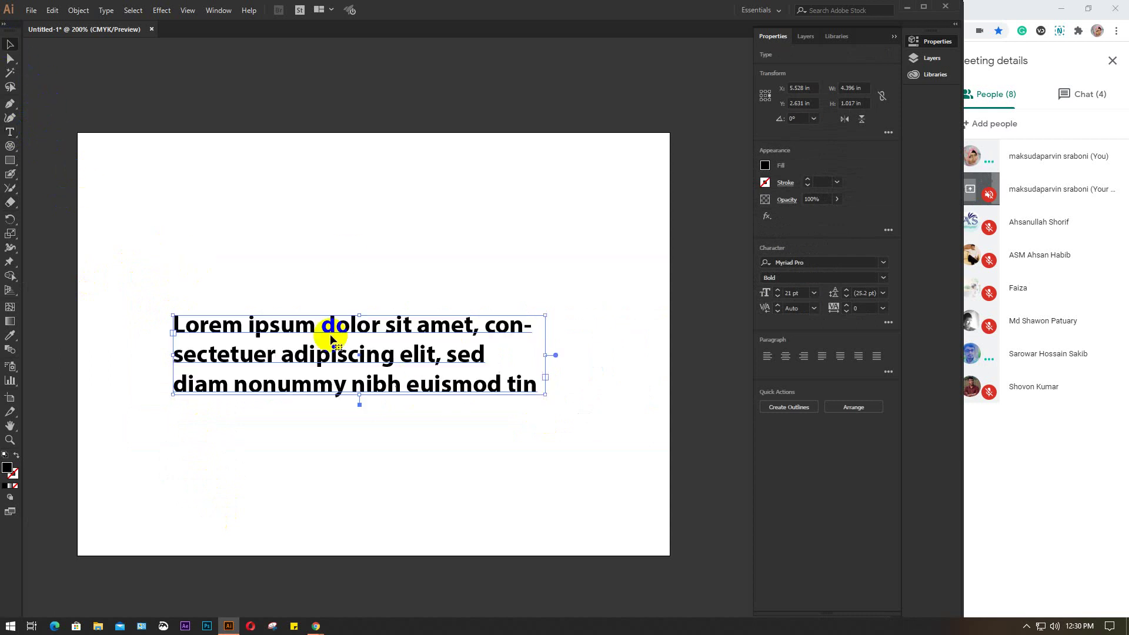
{"action": "left_click", "coordinate": [105, 10]}
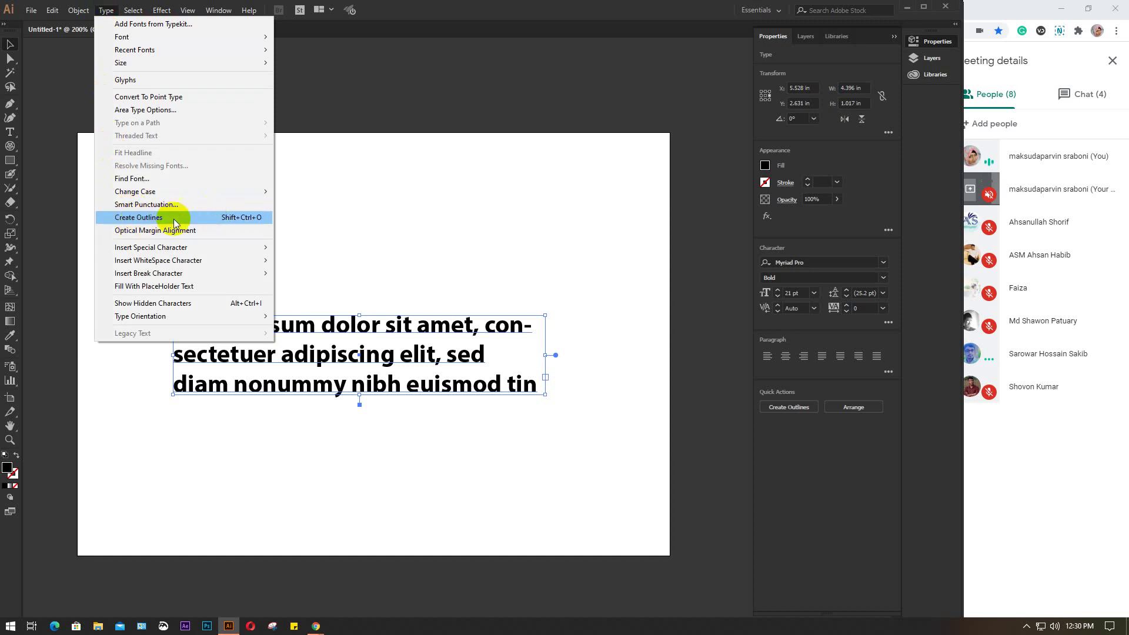
{"action": "left_click", "coordinate": [439, 230]}
{"action": "left_click", "coordinate": [308, 361]}
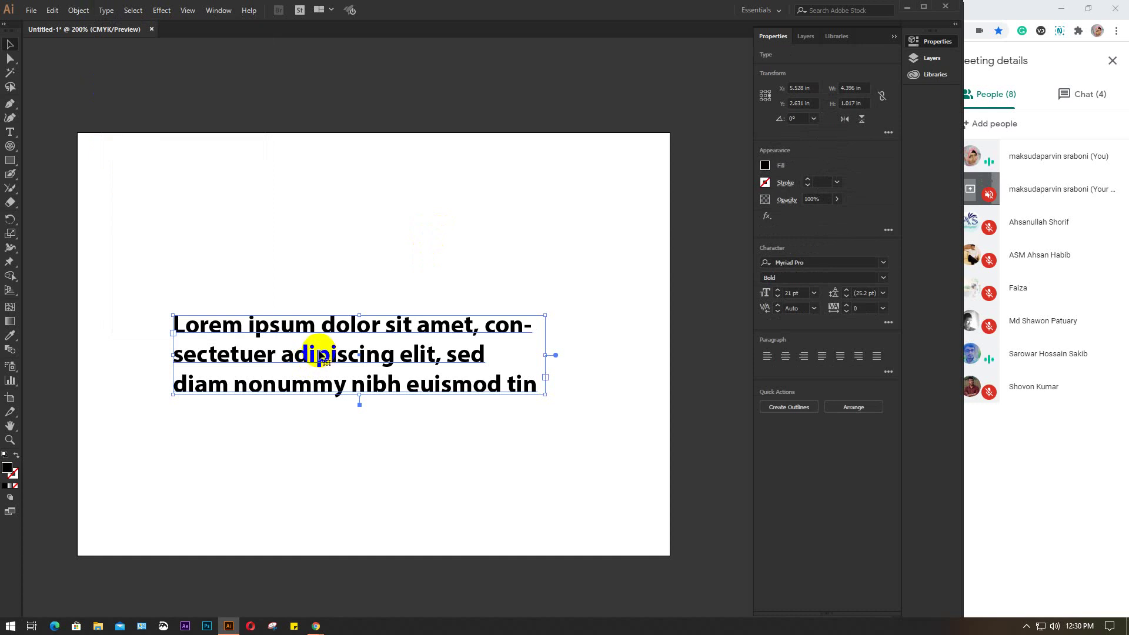
{"action": "right_click", "coordinate": [318, 350]}
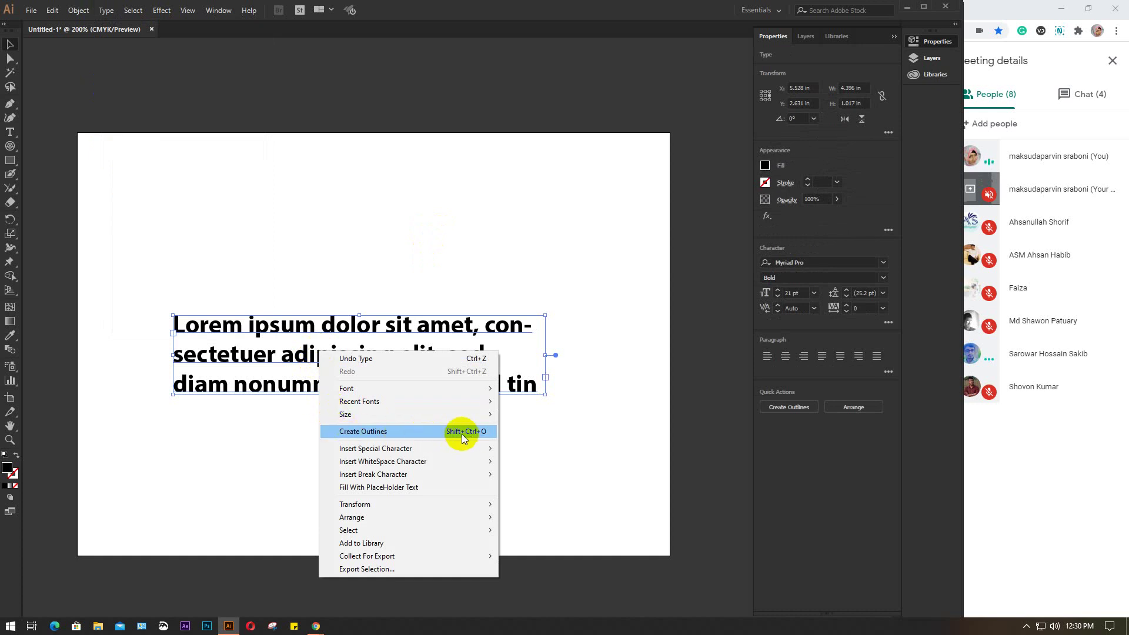
{"action": "left_click", "coordinate": [587, 421]}
{"action": "double_click", "coordinate": [433, 360]}
{"action": "left_click_drag", "start_coordinate": [440, 355], "coordinate": [429, 364]}
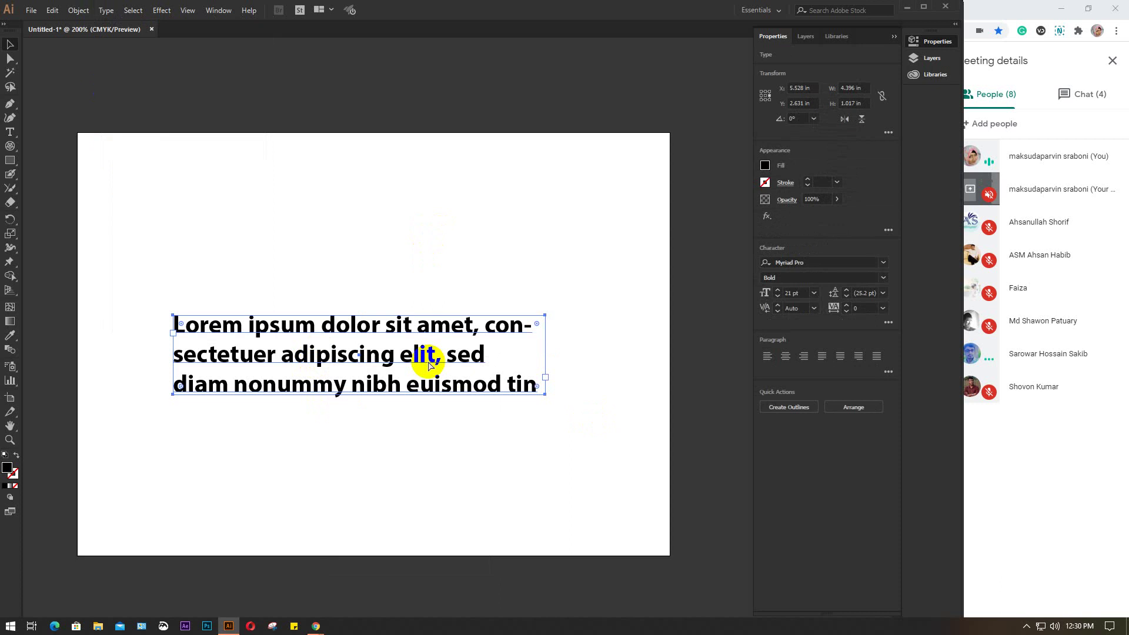
{"action": "key", "text": "ctrl+shift+o"}
Delete the outlined paragraph from the artboard.
{"action": "left_click", "coordinate": [434, 505]}
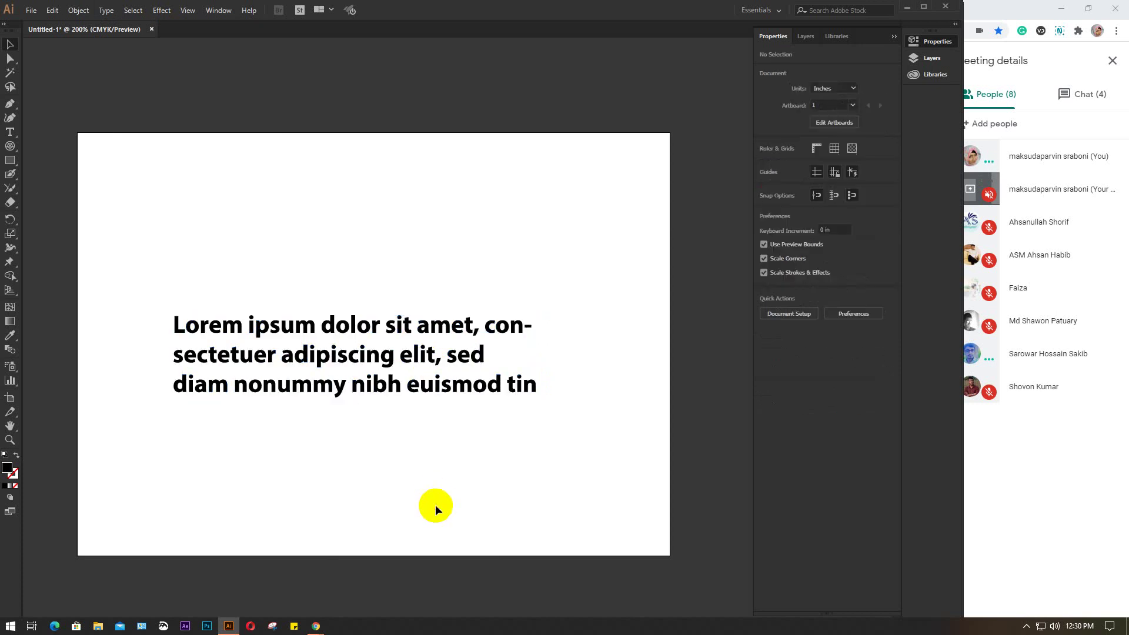
{"action": "left_click", "coordinate": [411, 334]}
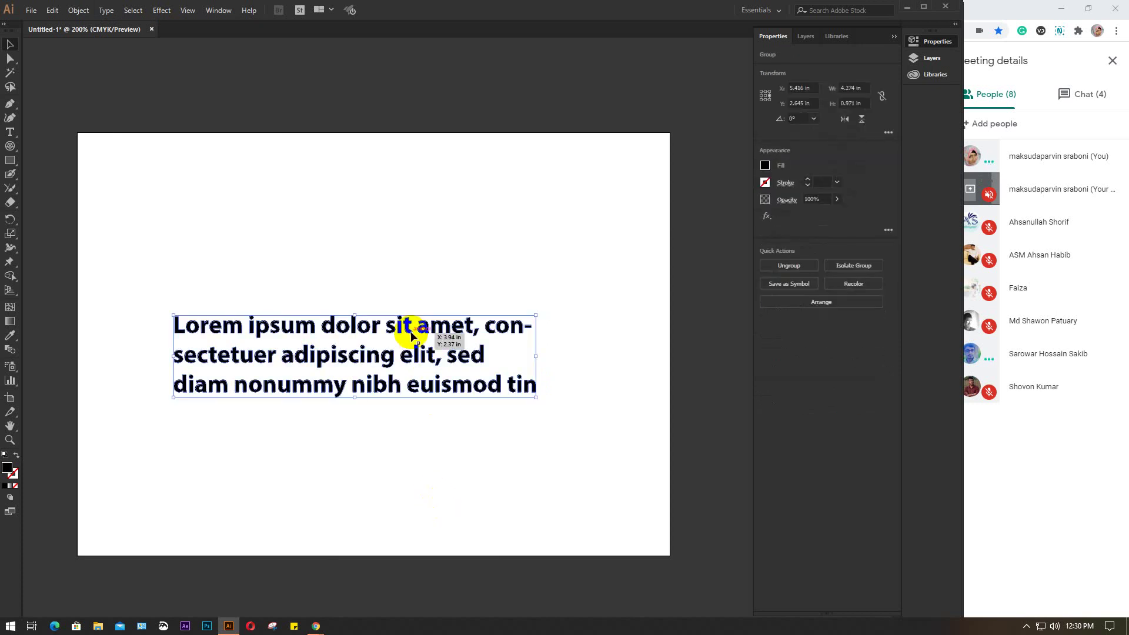
{"action": "key", "text": "Delete"}
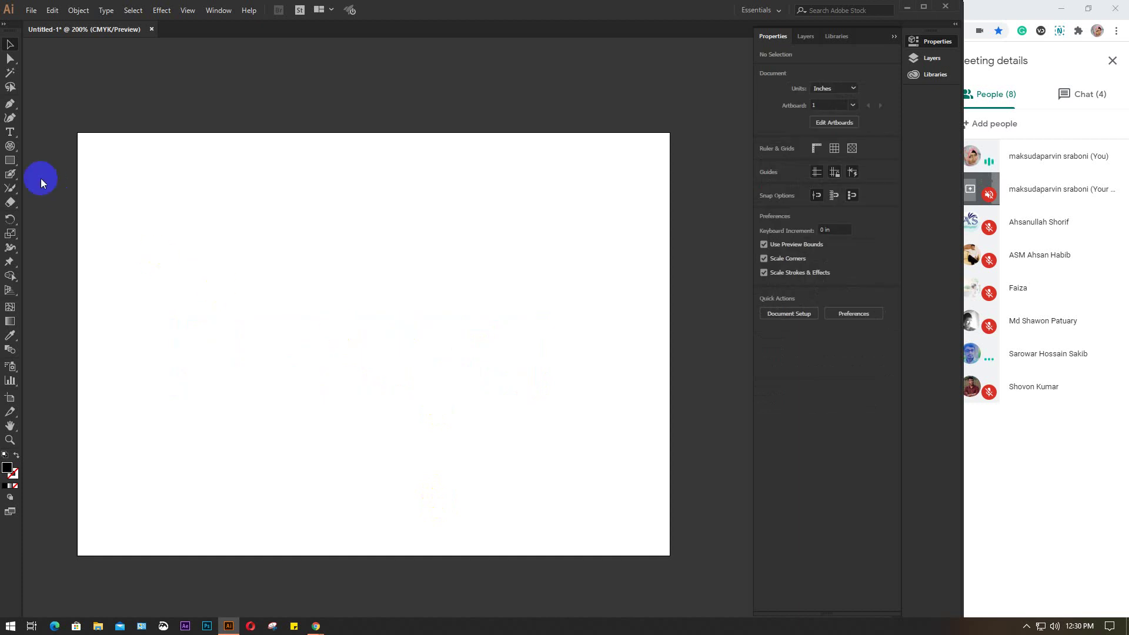
Draw a black rectangle about 4.39 in wide and 2.9 in high near the artboard's middle, and activate the Scissors tool.
{"action": "left_click", "coordinate": [10, 160]}
{"action": "left_click_drag", "start_coordinate": [195, 221], "coordinate": [566, 465]}
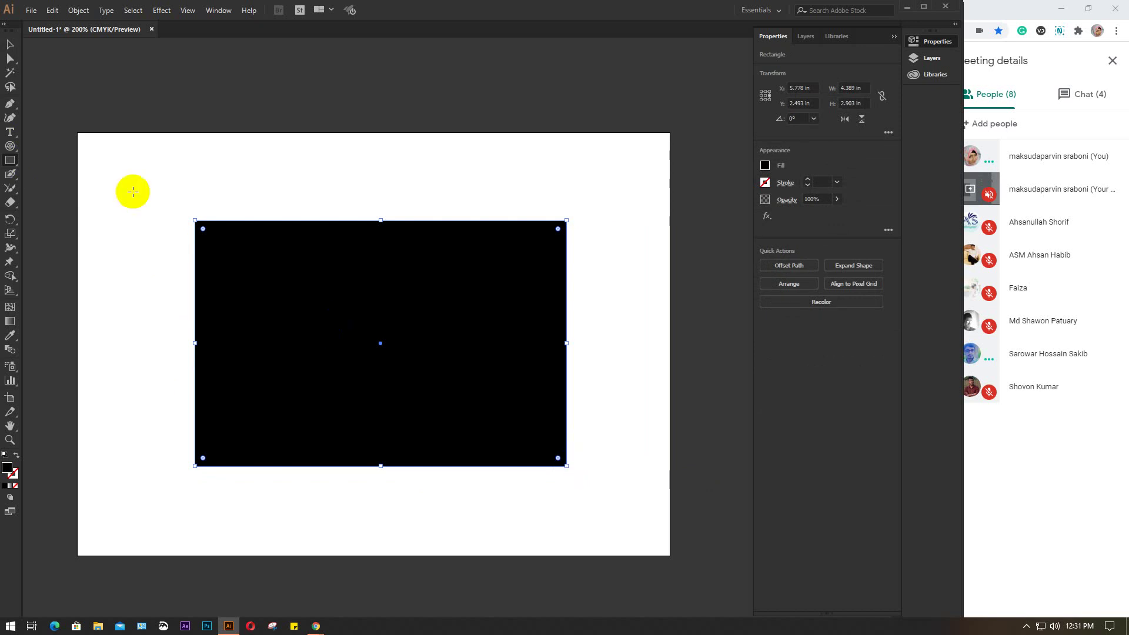
{"action": "mouse_move", "coordinate": [9, 163]}
{"action": "left_mouse_down"}
{"action": "mouse_move", "coordinate": [29, 184]}
{"action": "mouse_move", "coordinate": [9, 203]}
{"action": "mouse_move", "coordinate": [38, 215]}
{"action": "left_mouse_up"}
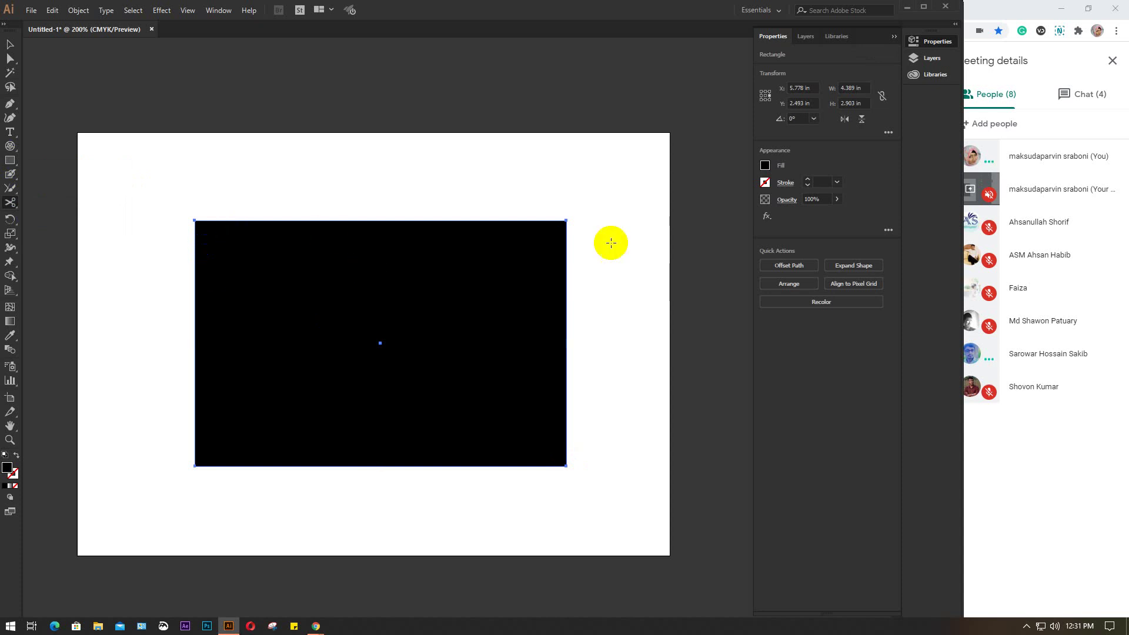
Set the rectangle's fill to an orange swatch.
{"action": "left_click", "coordinate": [771, 182]}
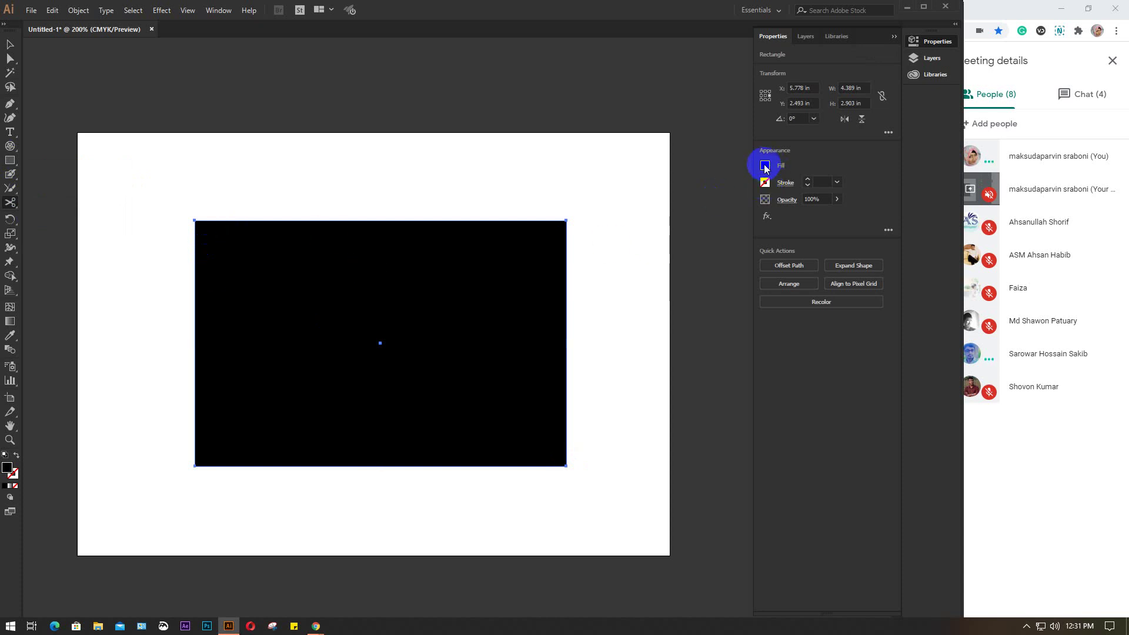
{"action": "left_click", "coordinate": [764, 166]}
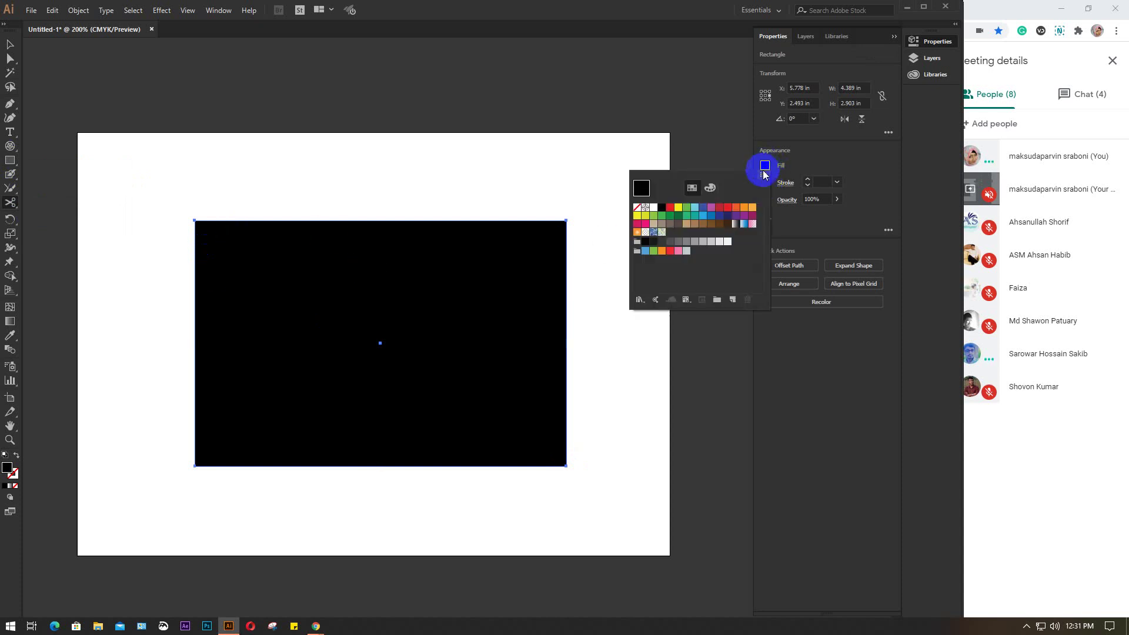
{"action": "left_click", "coordinate": [636, 208]}
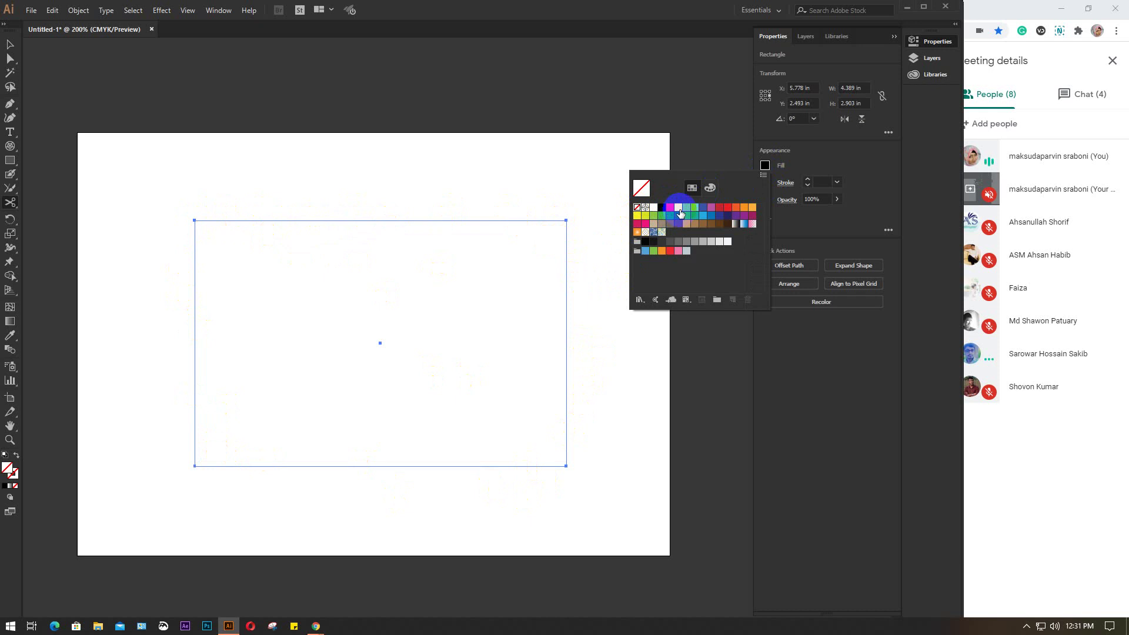
{"action": "left_click", "coordinate": [751, 207]}
{"action": "left_click", "coordinate": [765, 165]}
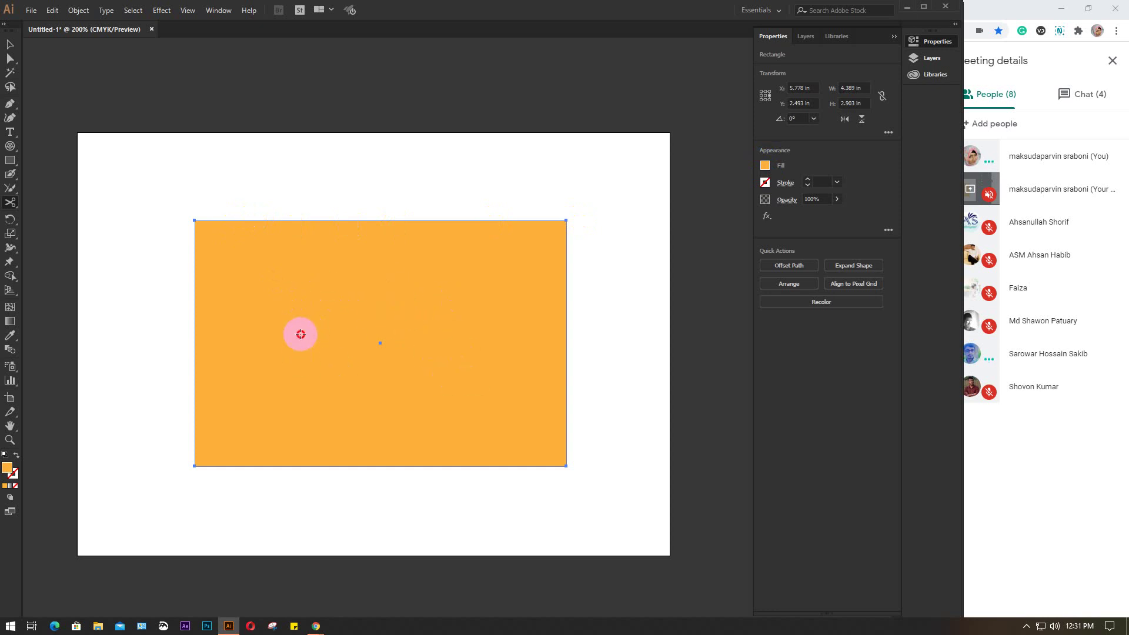
Try to cut the orange rectangle with the Scissors tool by stroking vertically and horizontally across it.
{"action": "left_click", "coordinate": [293, 171]}
{"action": "left_click_drag", "start_coordinate": [293, 172], "coordinate": [334, 527]}
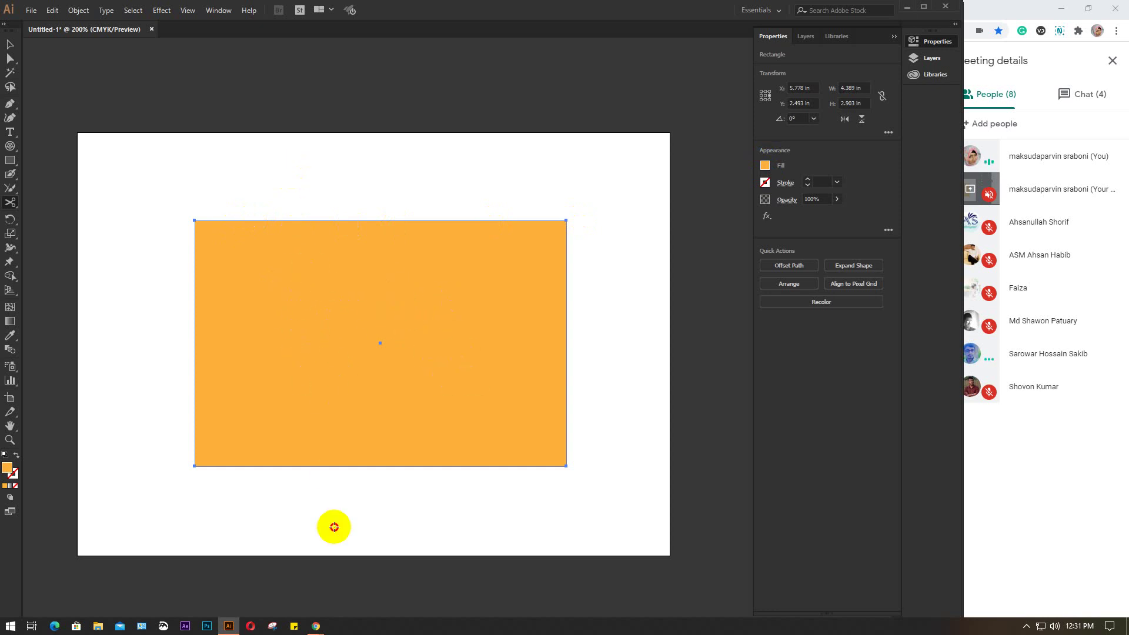
{"action": "left_click_drag", "start_coordinate": [304, 151], "coordinate": [337, 523]}
{"action": "left_click_drag", "start_coordinate": [313, 178], "coordinate": [340, 506]}
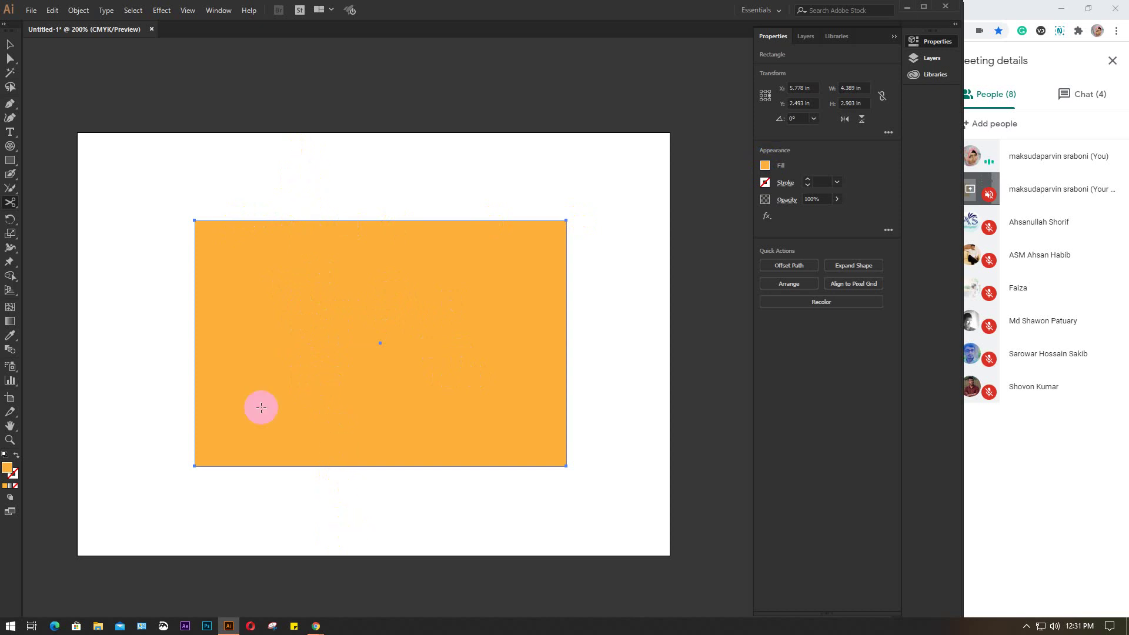
{"action": "left_click_drag", "start_coordinate": [153, 307], "coordinate": [702, 362]}
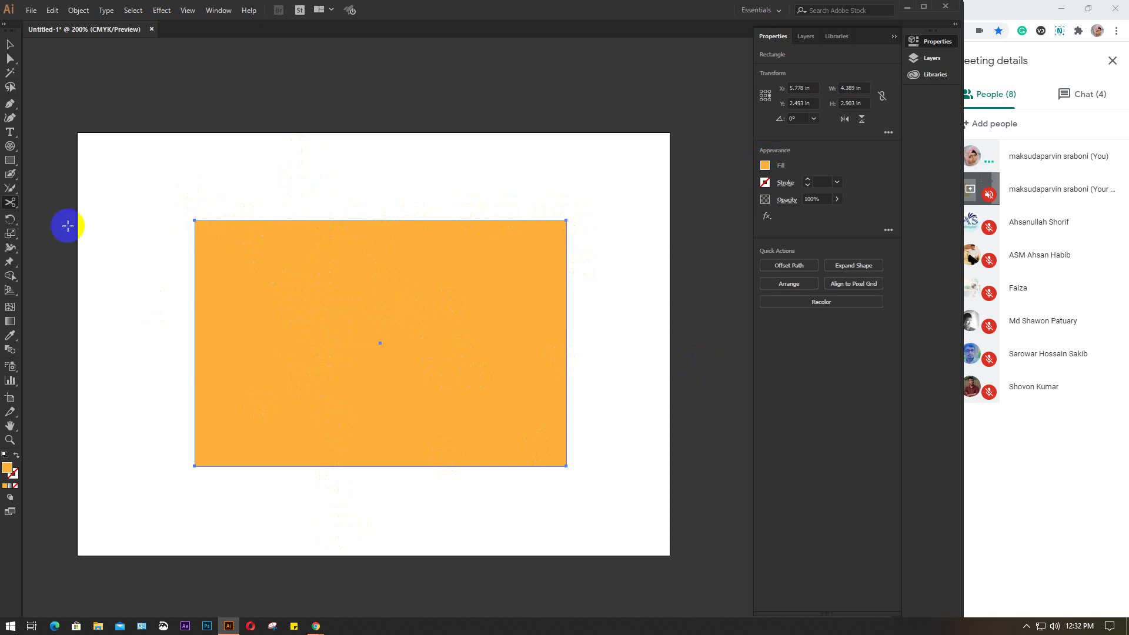
{"action": "mouse_move", "coordinate": [10, 202]}
{"action": "left_mouse_down"}
{"action": "mouse_move", "coordinate": [52, 209]}
{"action": "mouse_move", "coordinate": [239, 176]}
{"action": "left_mouse_up"}
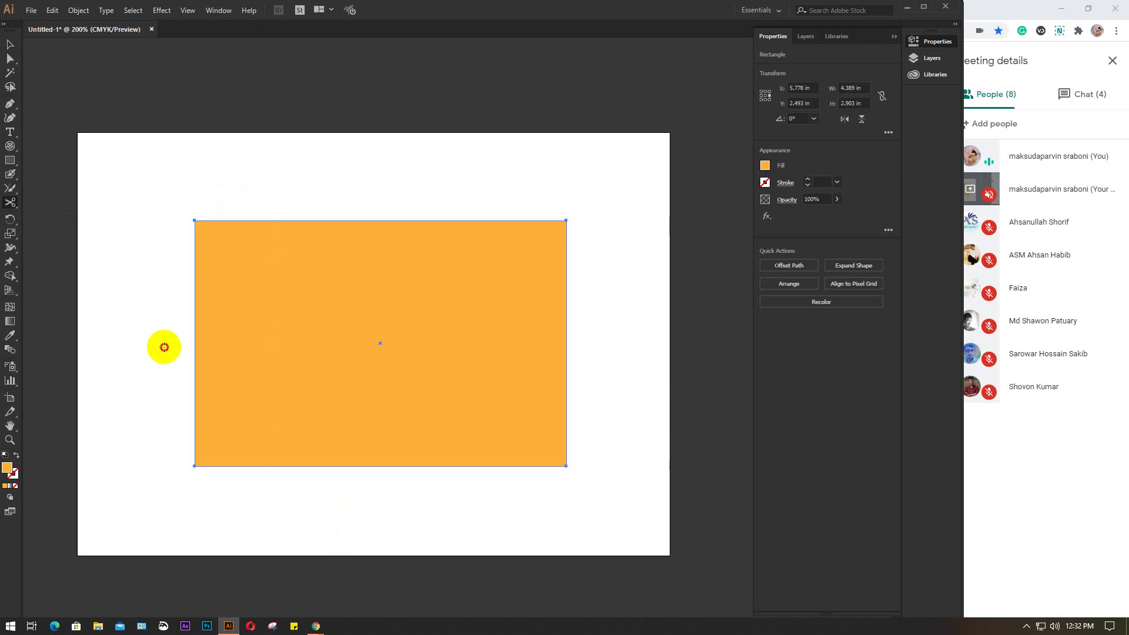
{"action": "left_click_drag", "start_coordinate": [164, 347], "coordinate": [588, 379]}
{"action": "left_click", "coordinate": [300, 313]}
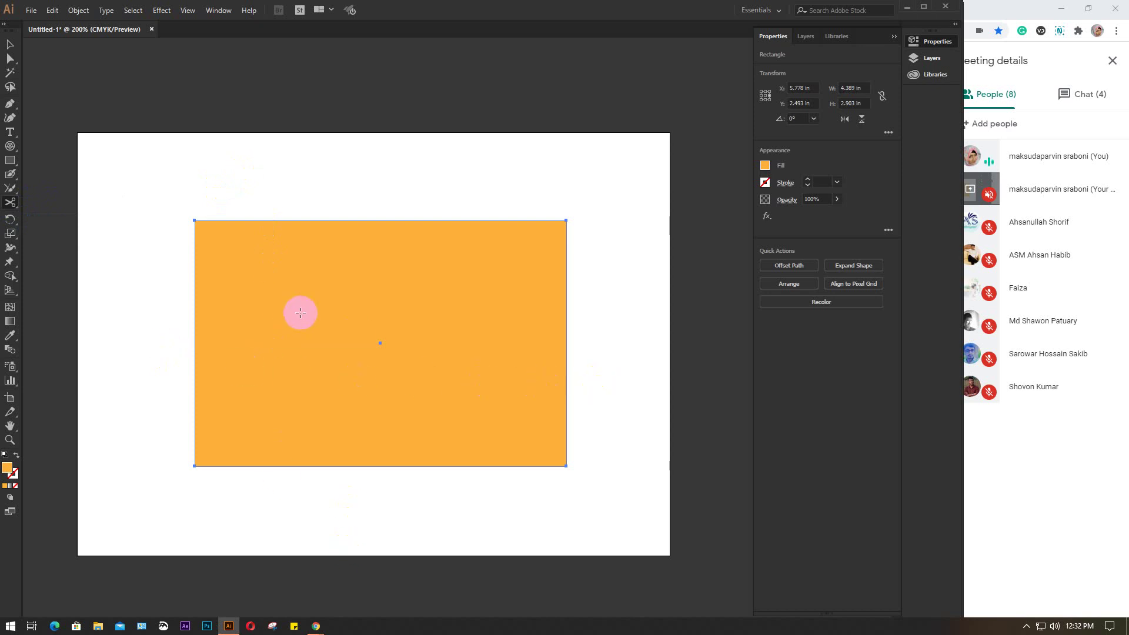
Cut the orange rectangle's path with the Scissors tool on its upper edge, at about X 2.23 in, Y 1.04 in.
{"action": "left_click", "coordinate": [280, 228]}
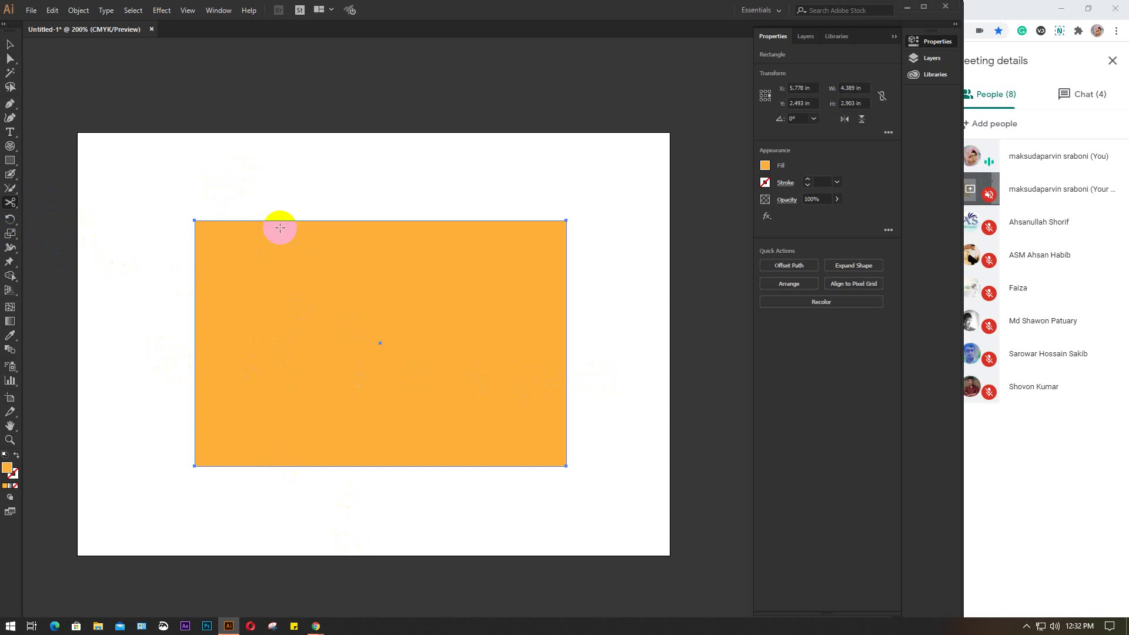
{"action": "left_click_drag", "start_coordinate": [280, 228], "coordinate": [270, 220]}
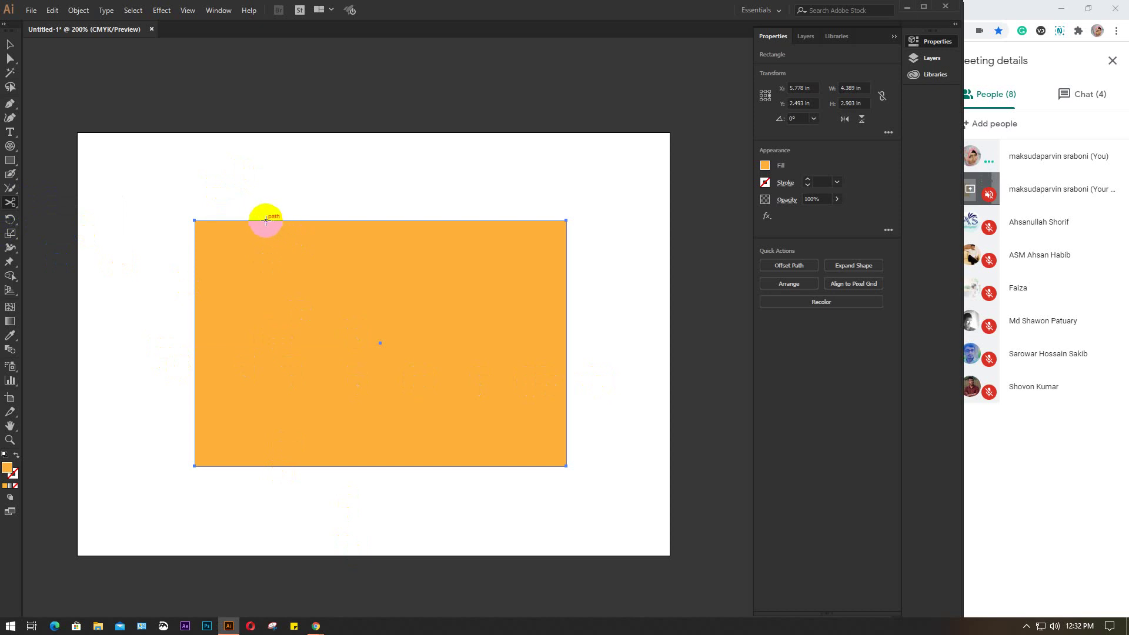
{"action": "left_click", "coordinate": [266, 220]}
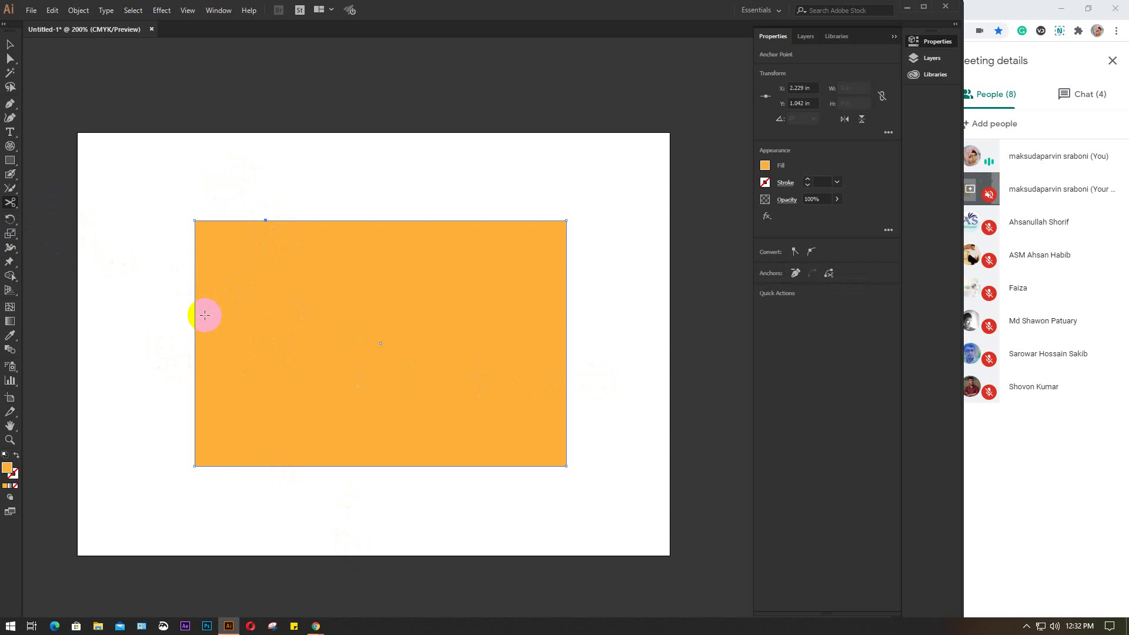
Try to cut the rectangle's path at another point on its upper edge, at about X 3.47 in, Y 1.04 in.
{"action": "left_click", "coordinate": [195, 369]}
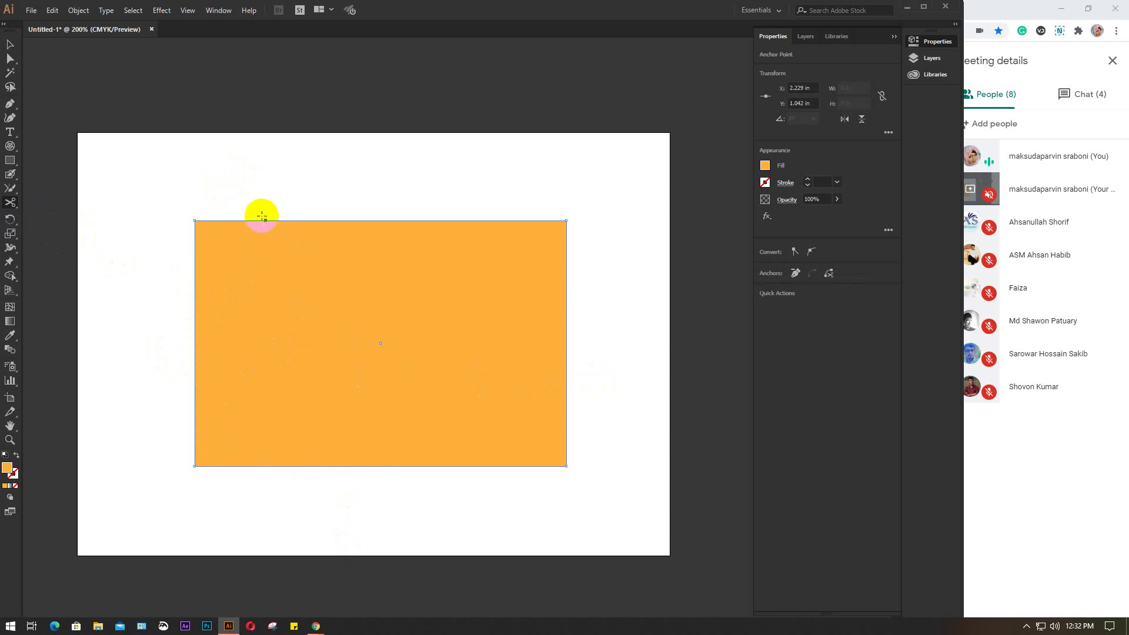
{"action": "left_click", "coordinate": [370, 220]}
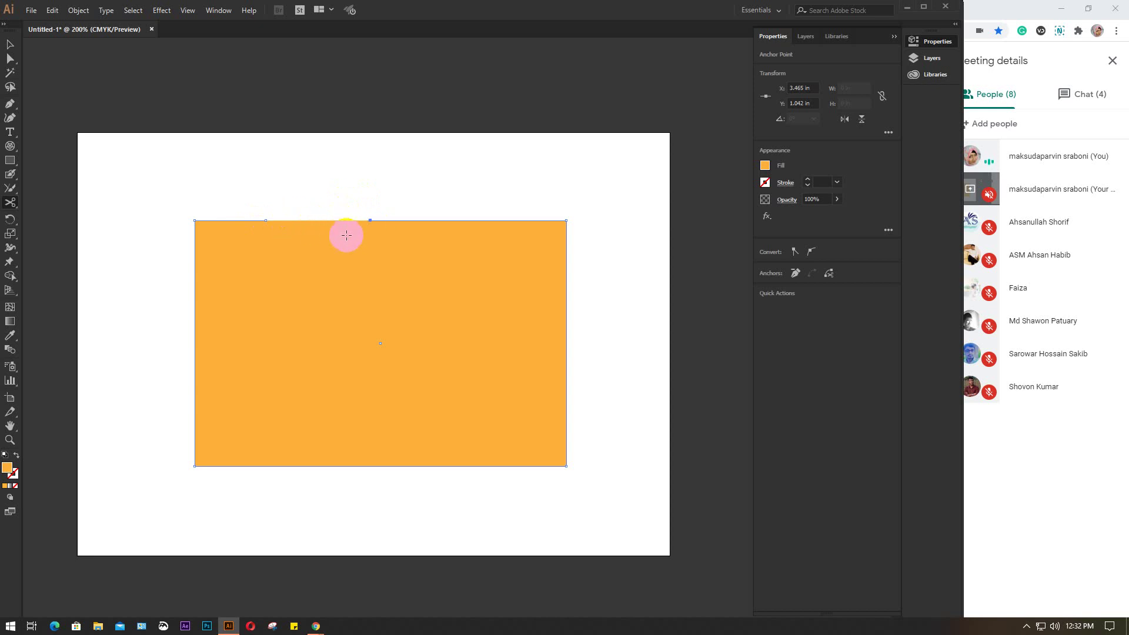
{"action": "left_click", "coordinate": [293, 229]}
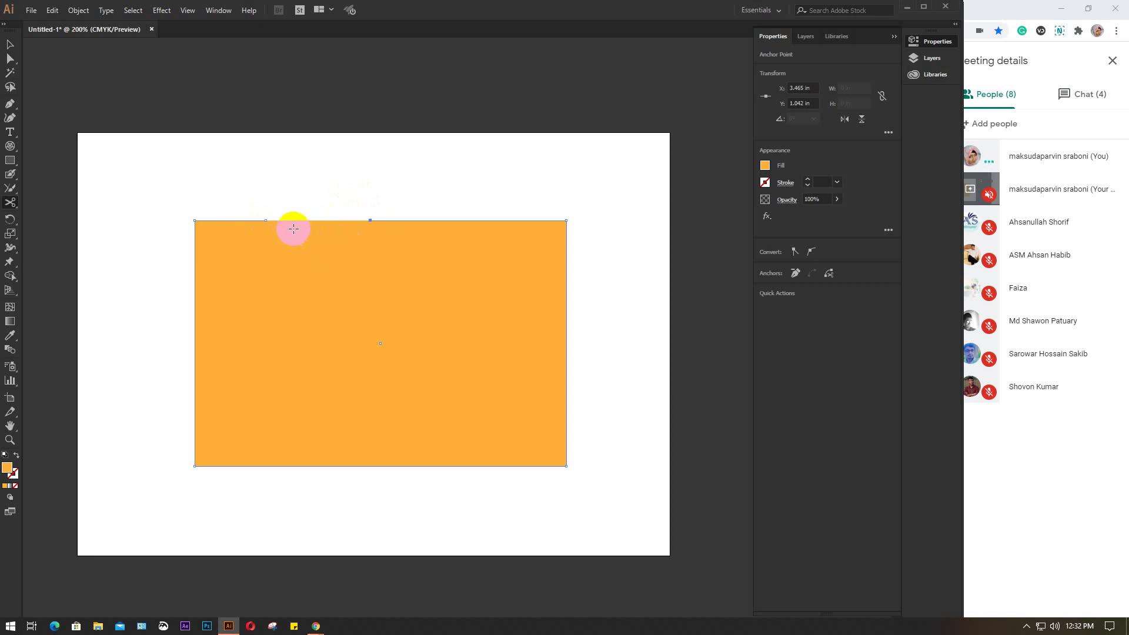
Cut the orange rectangle's path with the Scissors tool on its lower edge, at about X 3.08 in, Y 3.94 in.
{"action": "left_click", "coordinate": [337, 466]}
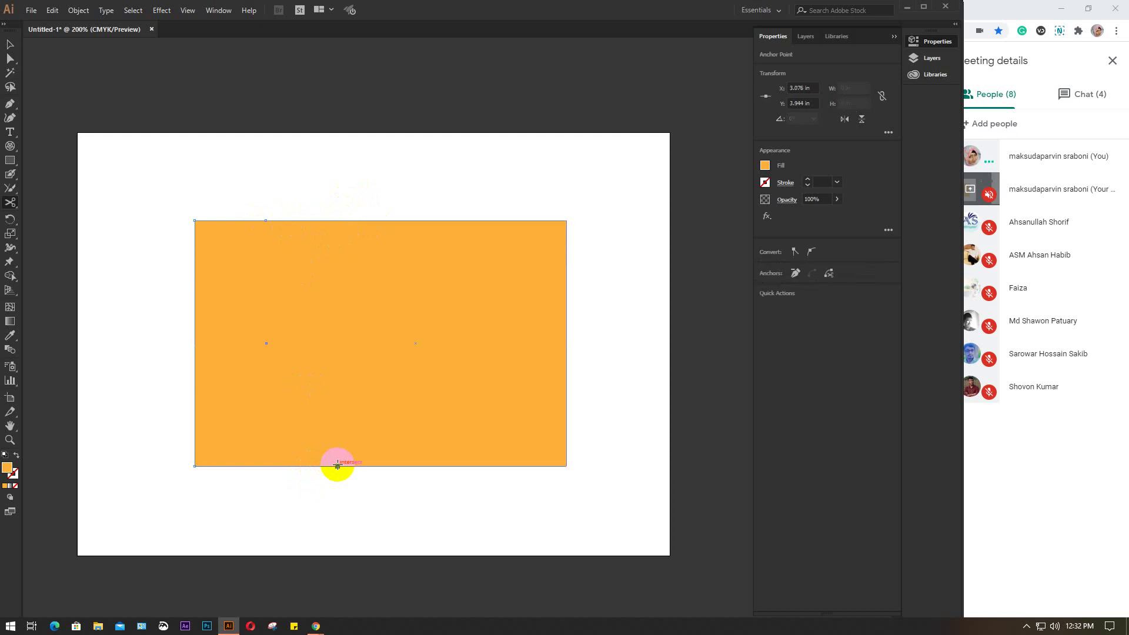
{"action": "left_click", "coordinate": [266, 218]}
{"action": "left_click", "coordinate": [360, 472]}
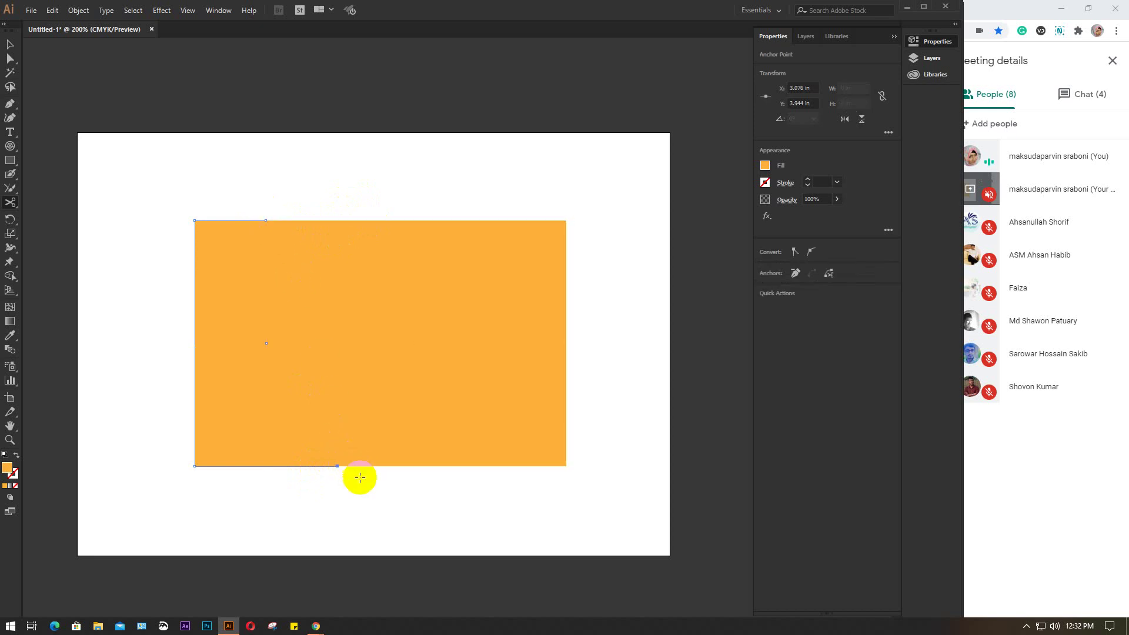
{"action": "left_click", "coordinate": [265, 228]}
Move the left cut piece about 0.18 in to the left, away from the rest of the rectangle, and deselect it.
{"action": "key", "text": "v"}
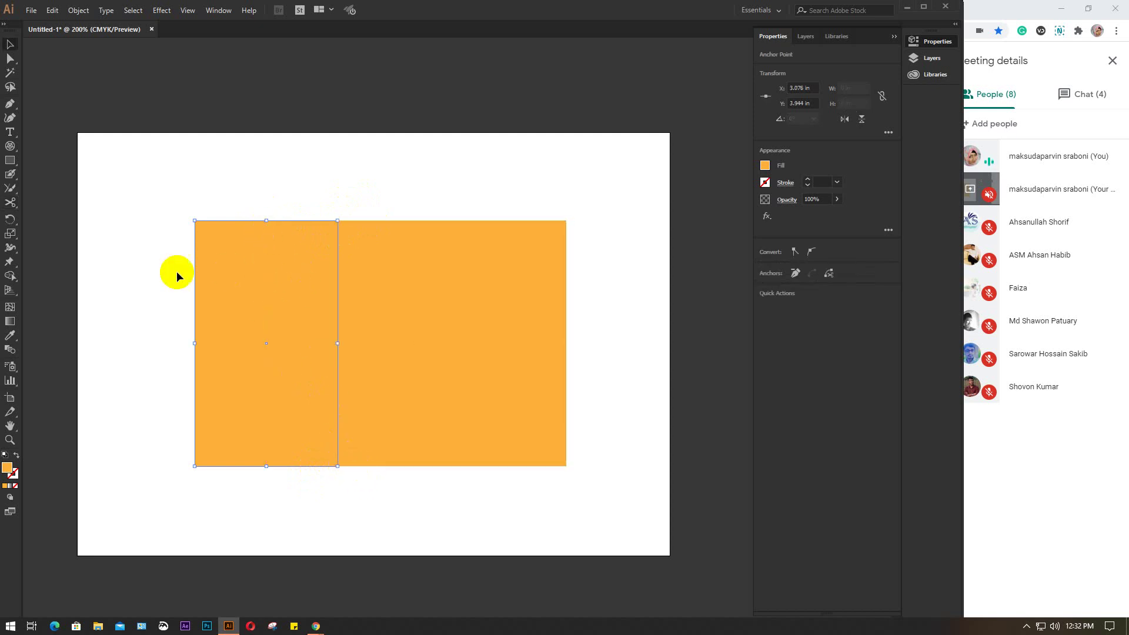
{"action": "left_click", "coordinate": [139, 248]}
{"action": "left_click", "coordinate": [221, 342]}
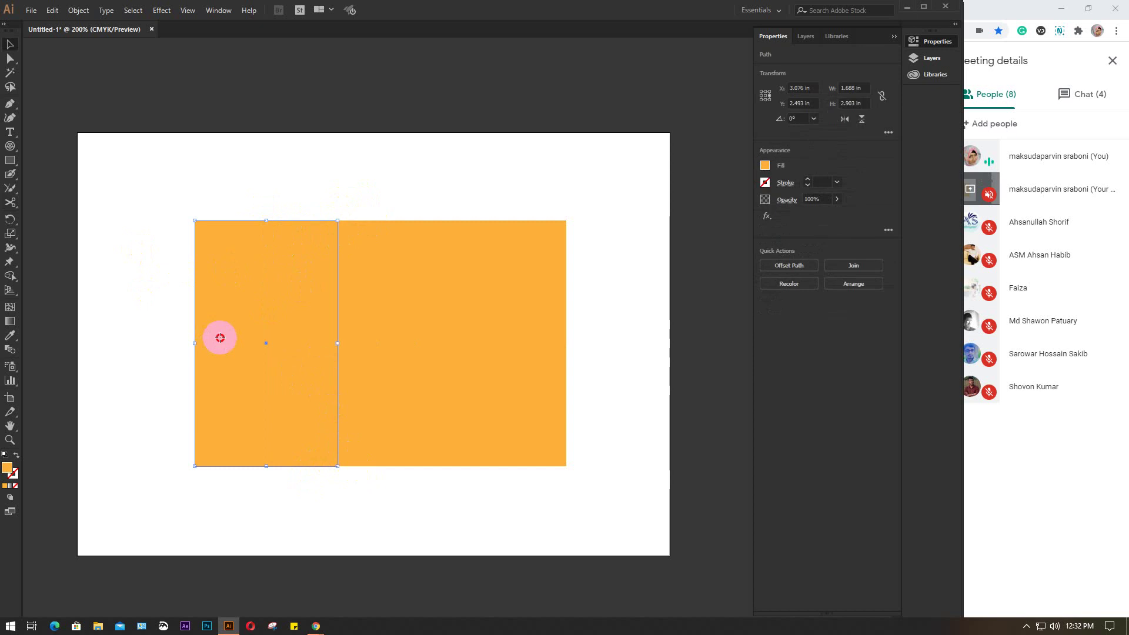
{"action": "left_click_drag", "start_coordinate": [220, 342], "coordinate": [205, 342]}
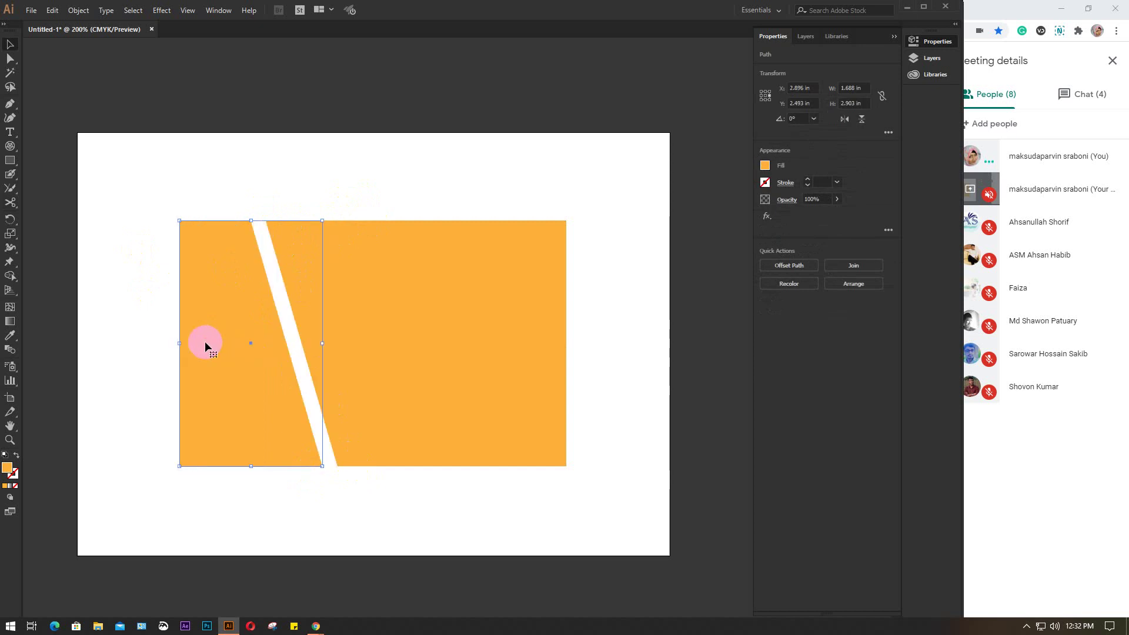
{"action": "left_click", "coordinate": [278, 173]}
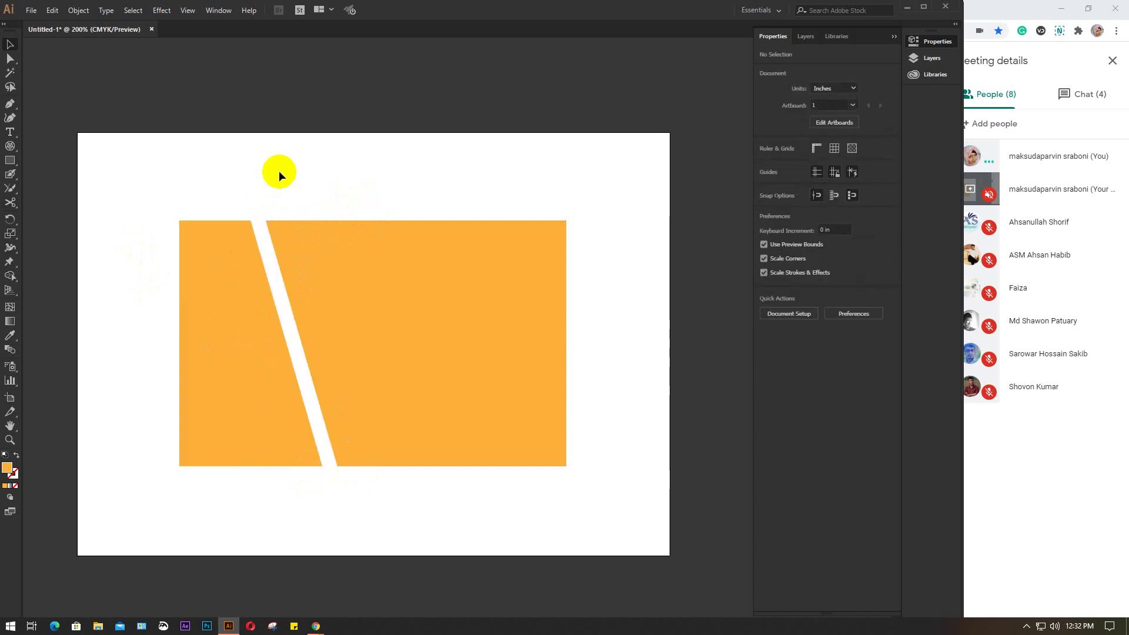
Cut the larger right piece with the Scissors tool on its right edge, at about X 5.78 in, Y 2.18 in.
{"action": "left_click", "coordinate": [383, 282]}
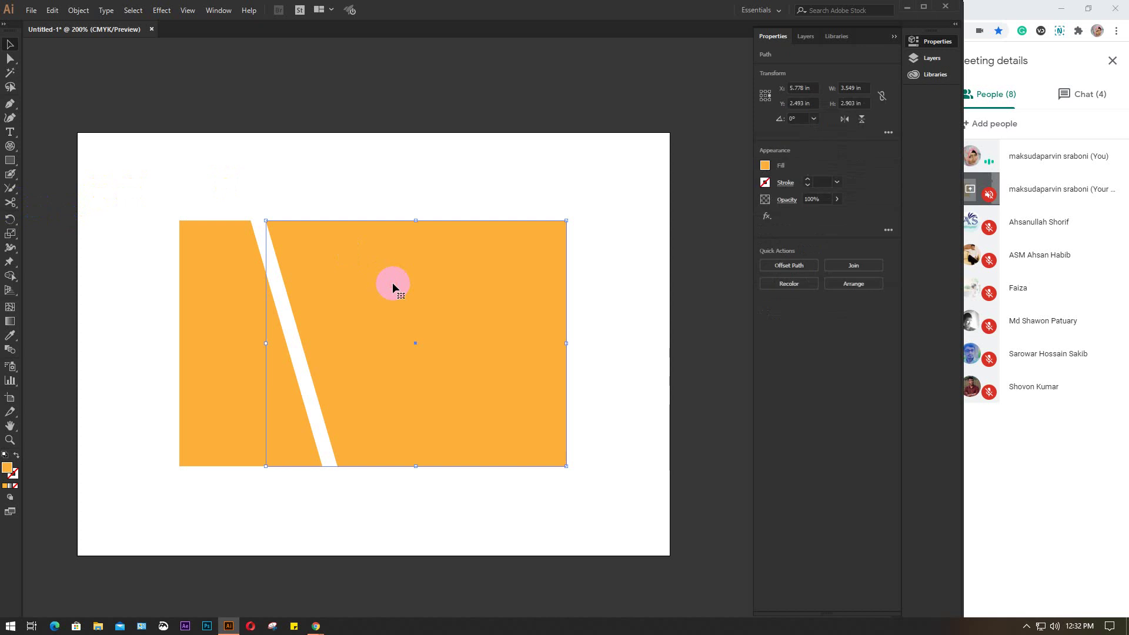
{"action": "left_click", "coordinate": [12, 203]}
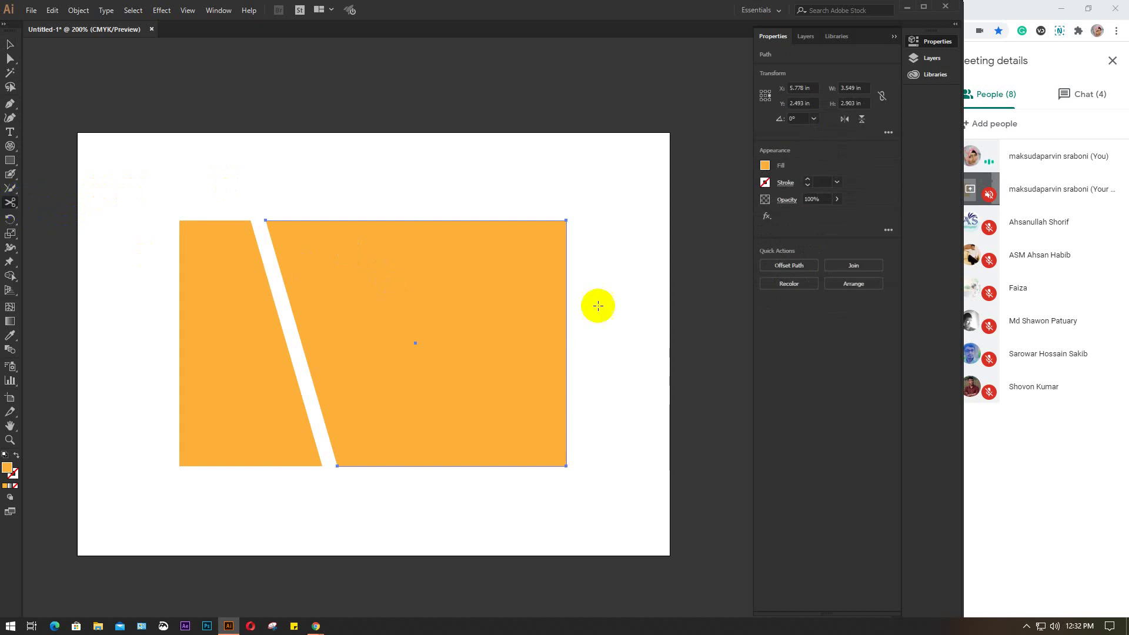
{"action": "left_click", "coordinate": [566, 316]}
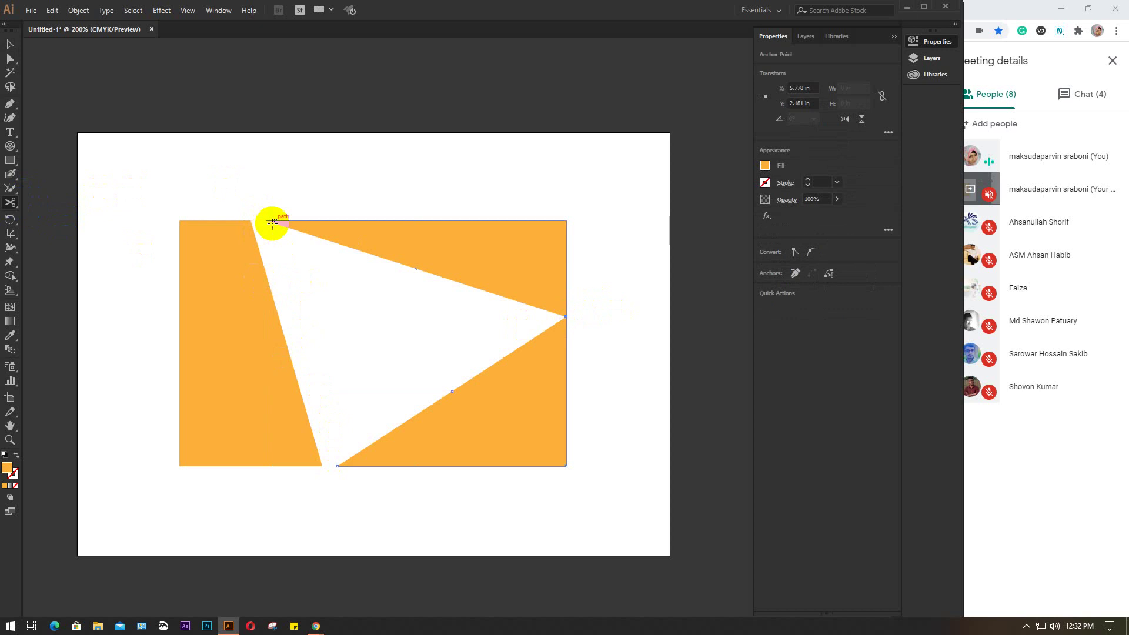
{"action": "left_click", "coordinate": [566, 317]}
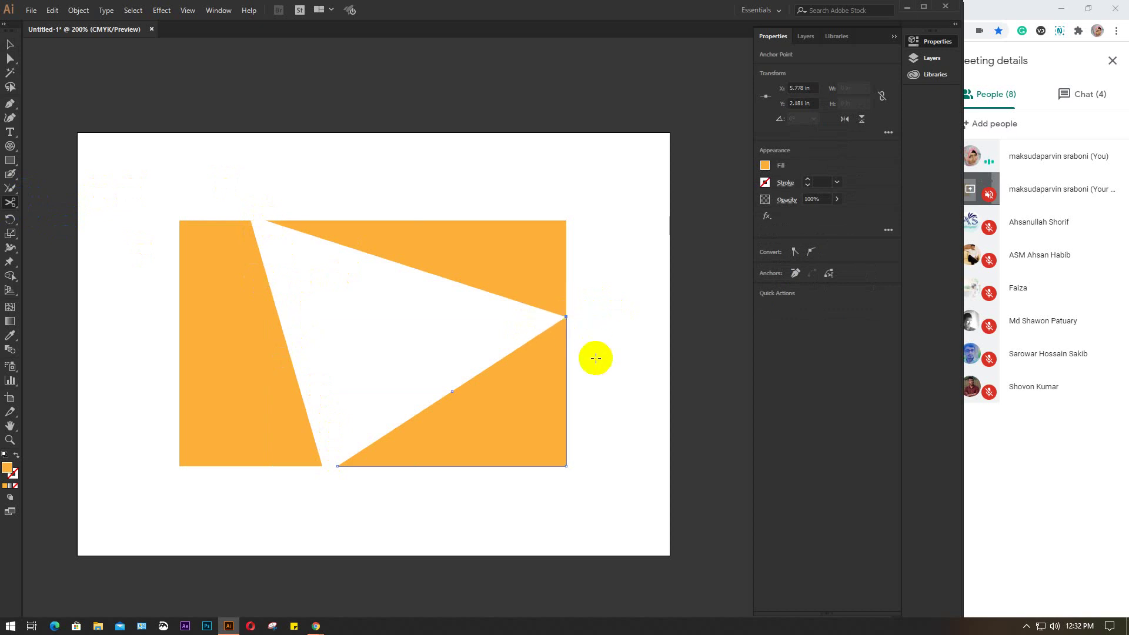
Move the lower-right triangle straight down to about Y 3.3 in and deselect it.
{"action": "key", "text": "v"}
{"action": "left_click_drag", "start_coordinate": [537, 390], "coordinate": [537, 410]}
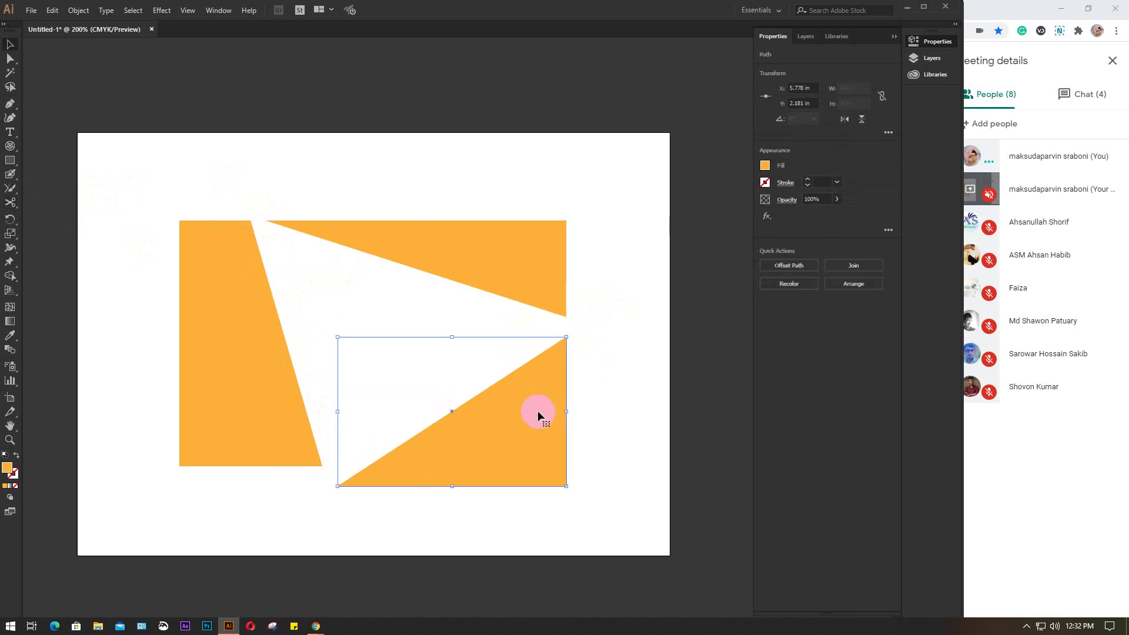
{"action": "left_click", "coordinate": [608, 372]}
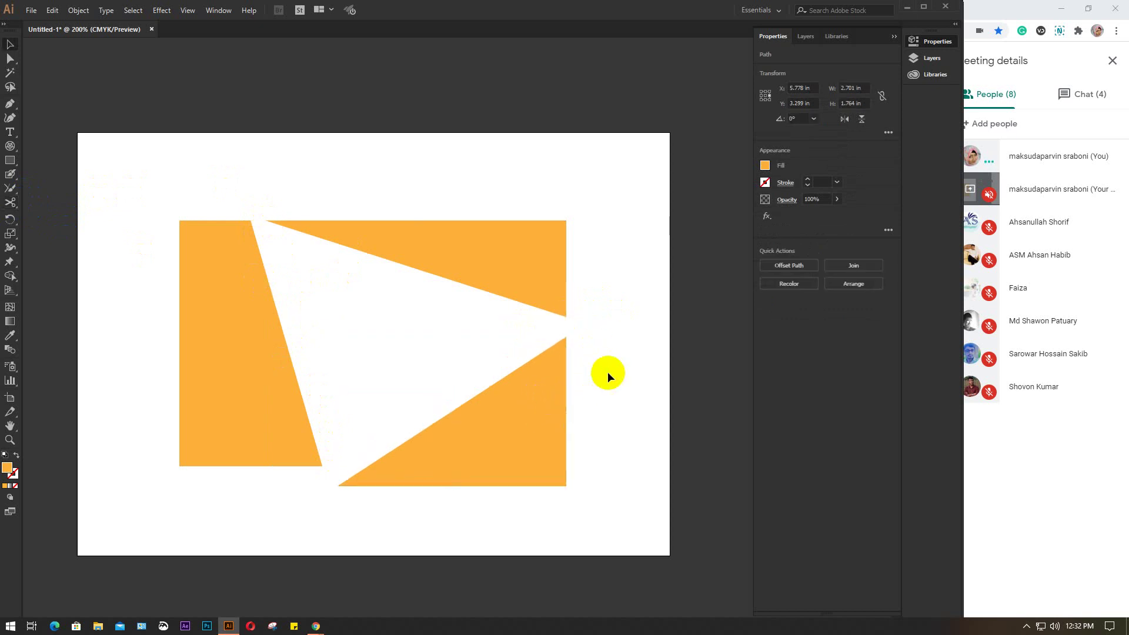
Cut the upper-right triangle's path at about X 4.77 in, Y 1.04 in on its upper edge and X 5.78 in, Y 1.28 in on its right edge.
{"action": "left_click", "coordinate": [459, 246]}
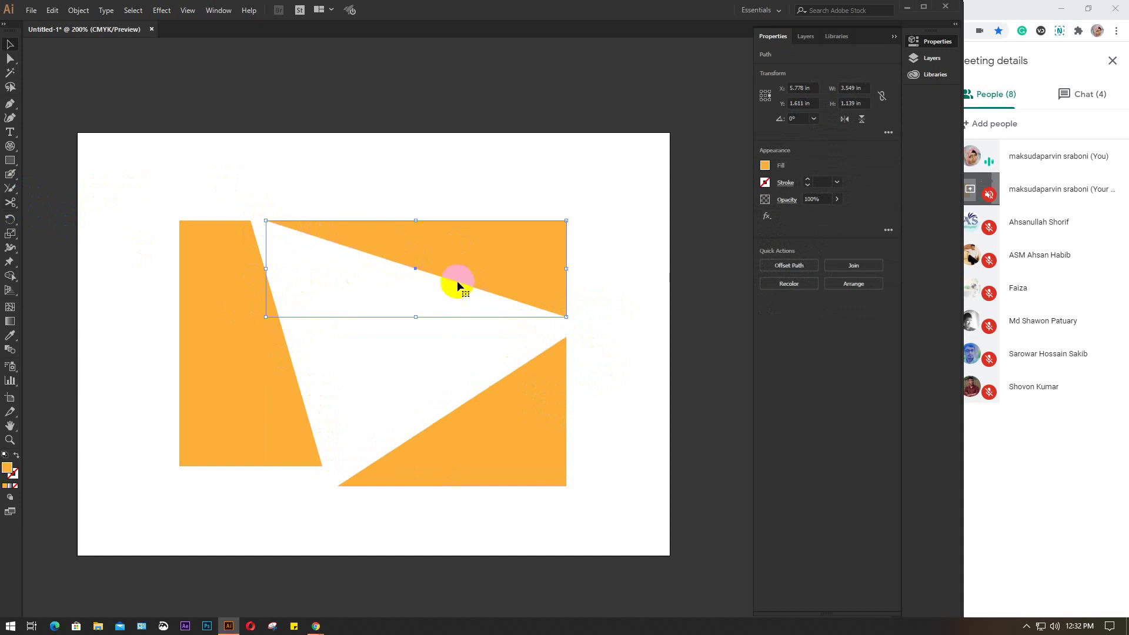
{"action": "scroll", "coordinate": [455, 282], "scroll_direction": "up", "scroll_amount": 2}
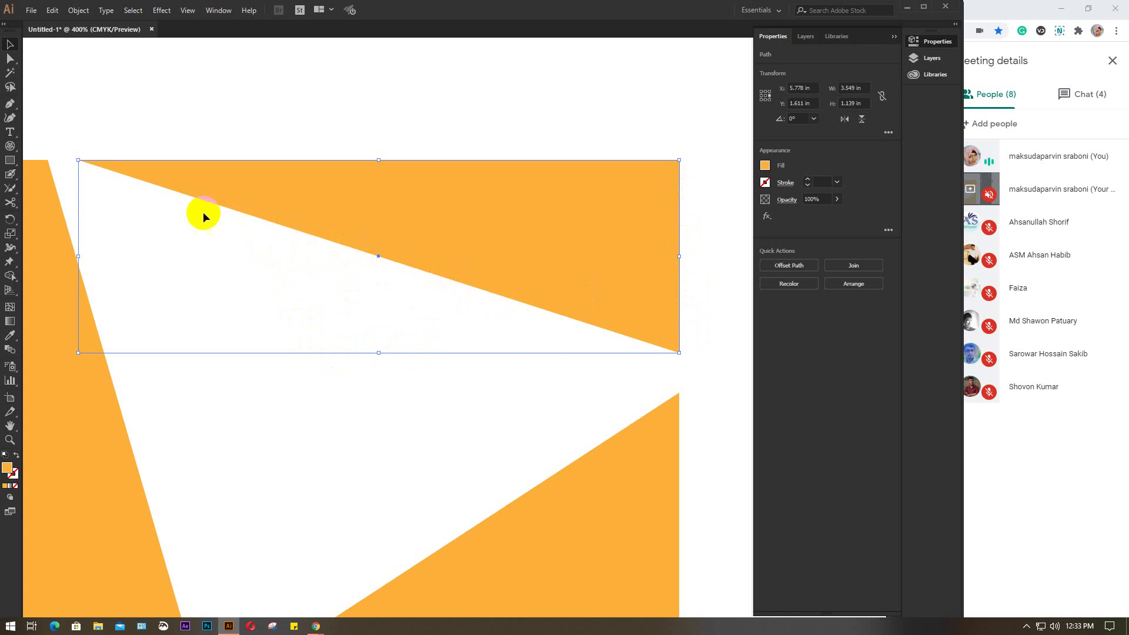
{"action": "left_click", "coordinate": [11, 203]}
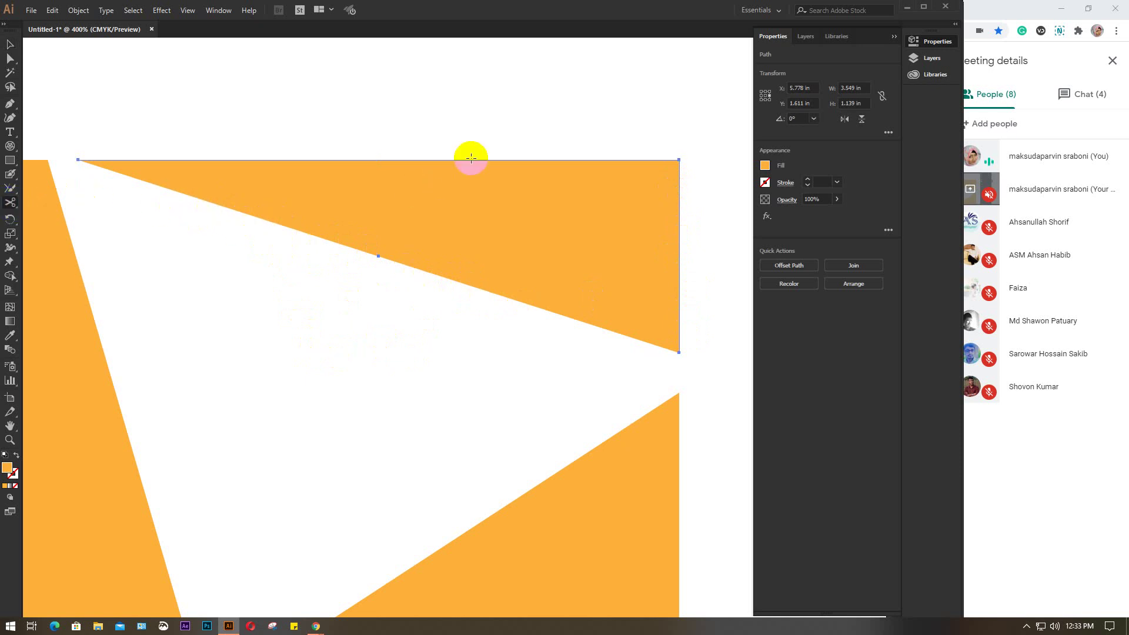
{"action": "left_click", "coordinate": [509, 159]}
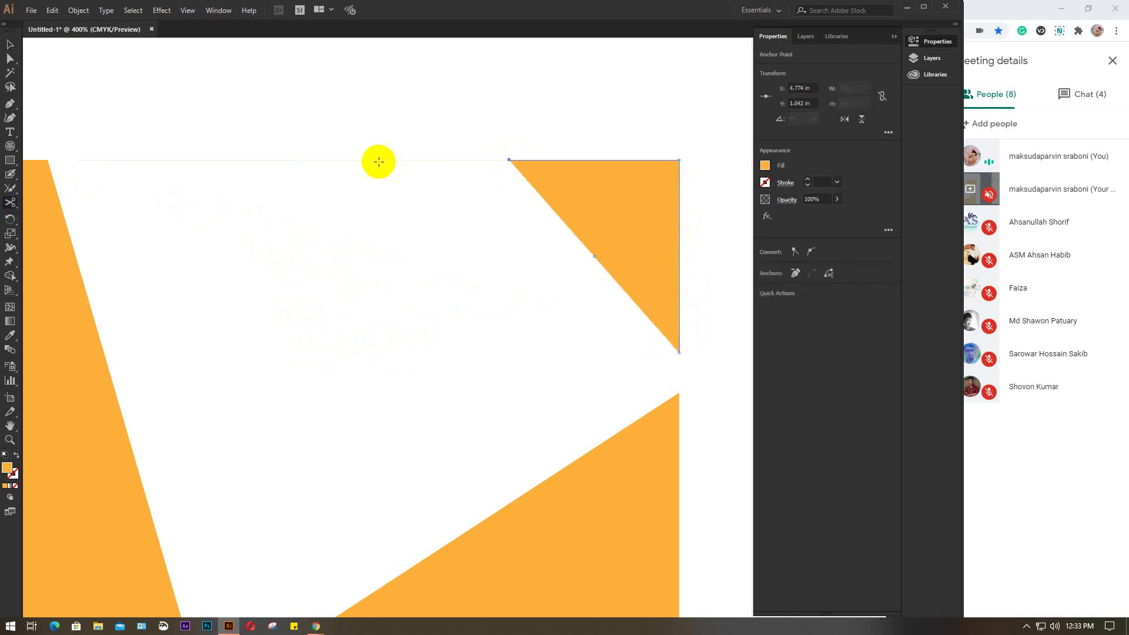
{"action": "left_click", "coordinate": [679, 199]}
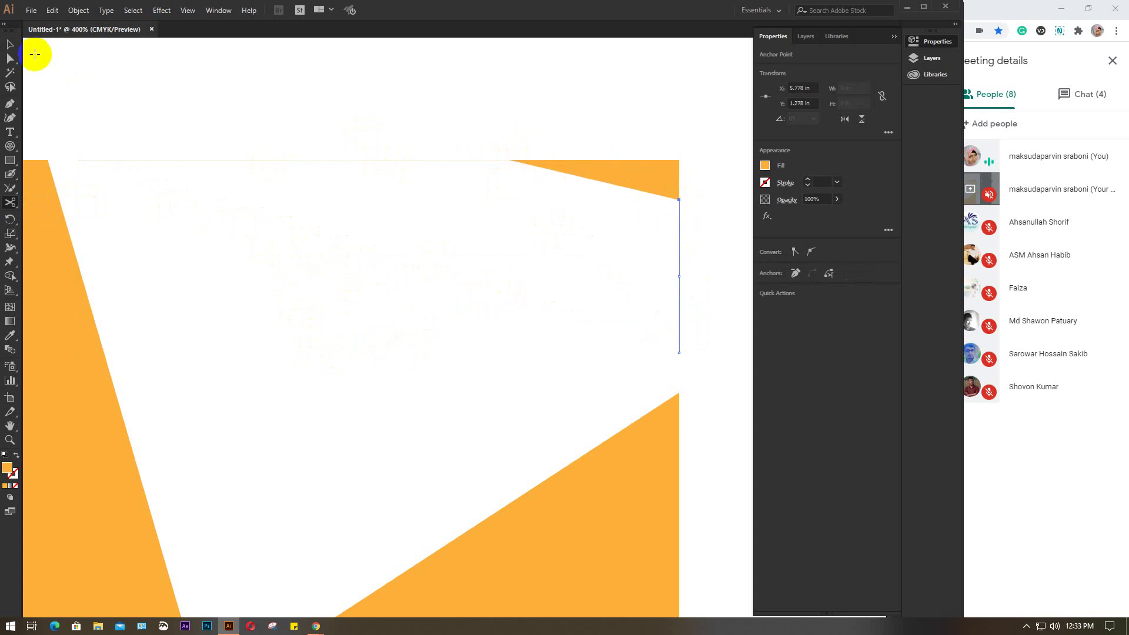
Delete the leftover open segment on the right edge, below the small upper-right triangle.
{"action": "left_click", "coordinate": [10, 45]}
{"action": "scroll", "coordinate": [375, 277], "scroll_direction": "down", "scroll_amount": 2}
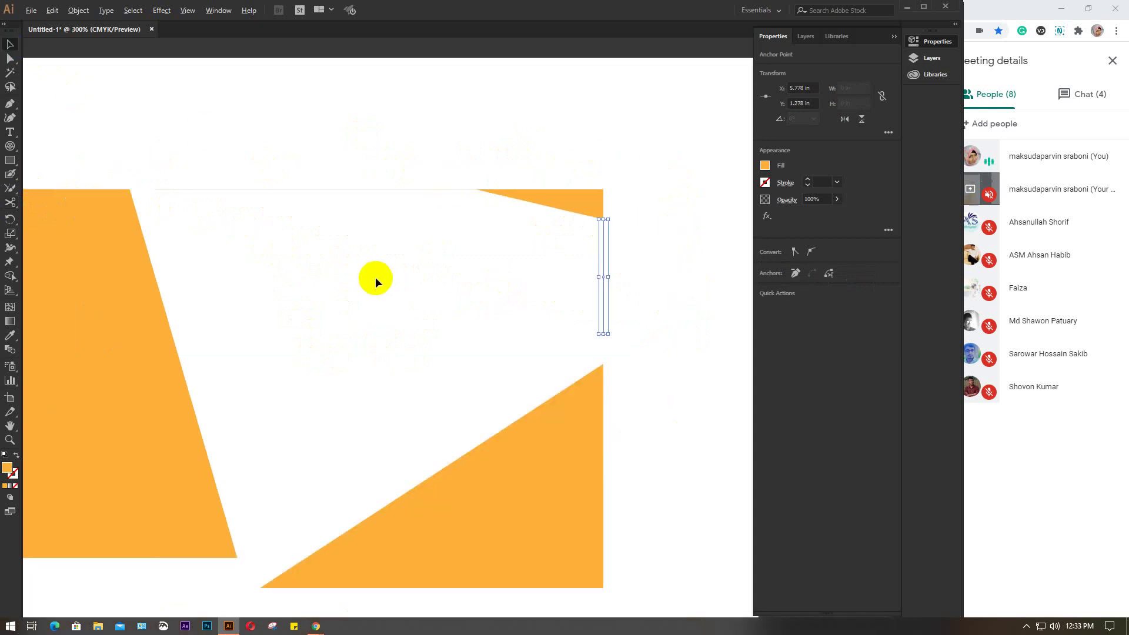
{"action": "left_click_drag", "start_coordinate": [374, 297], "coordinate": [415, 277]}
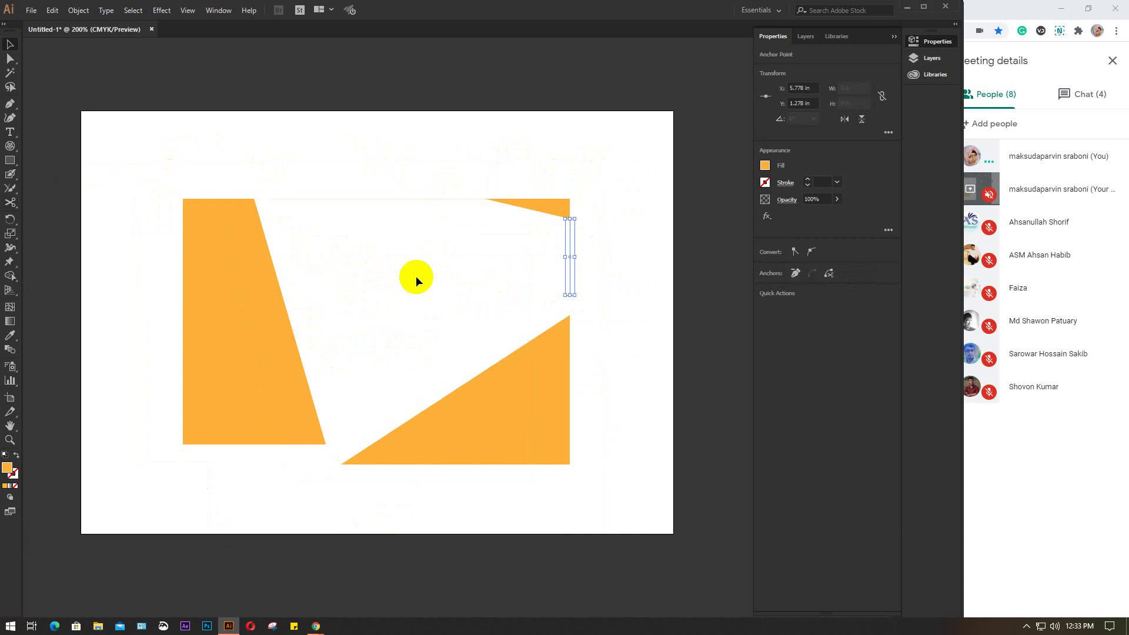
{"action": "key", "text": "Delete"}
{"action": "left_click_drag", "start_coordinate": [547, 274], "coordinate": [593, 308]}
{"action": "key", "text": "Delete"}
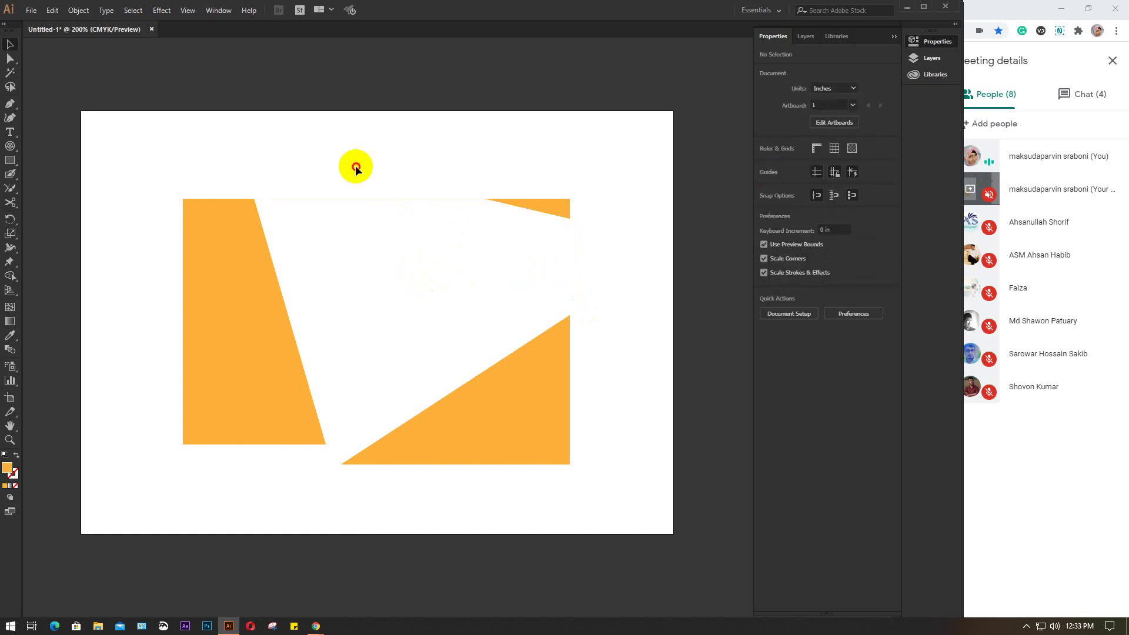
Delete the leftover thin segment along the upper edge and all remaining orange pieces on the artboard.
{"action": "left_click_drag", "start_coordinate": [355, 165], "coordinate": [397, 227]}
{"action": "key", "text": "Delete"}
{"action": "left_click_drag", "start_coordinate": [161, 166], "coordinate": [566, 474]}
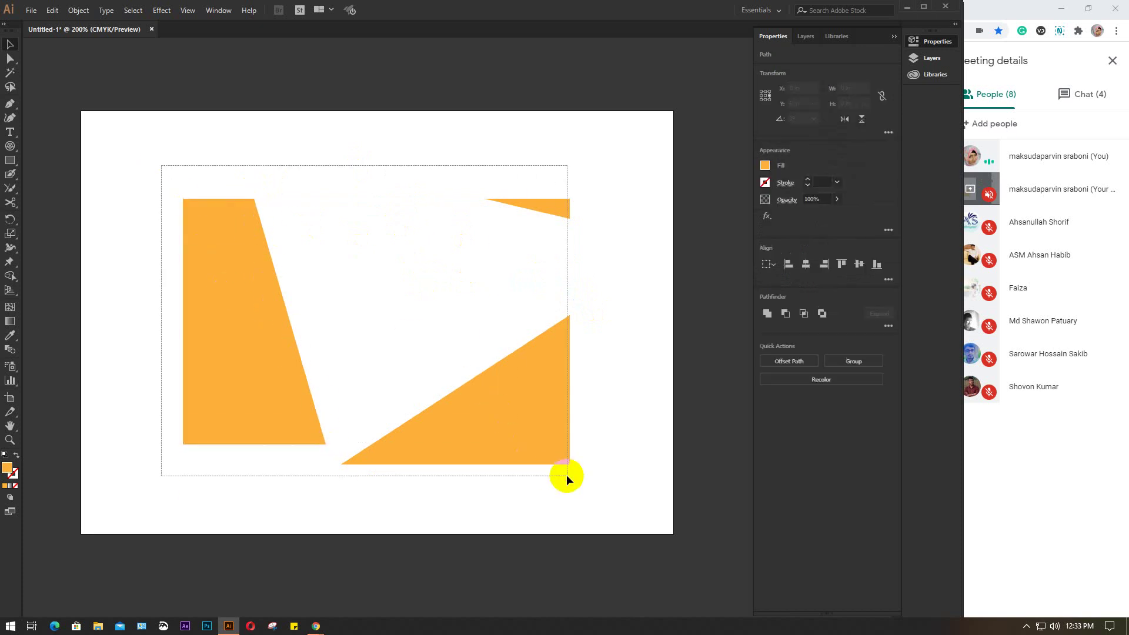
{"action": "key", "text": "Delete"}
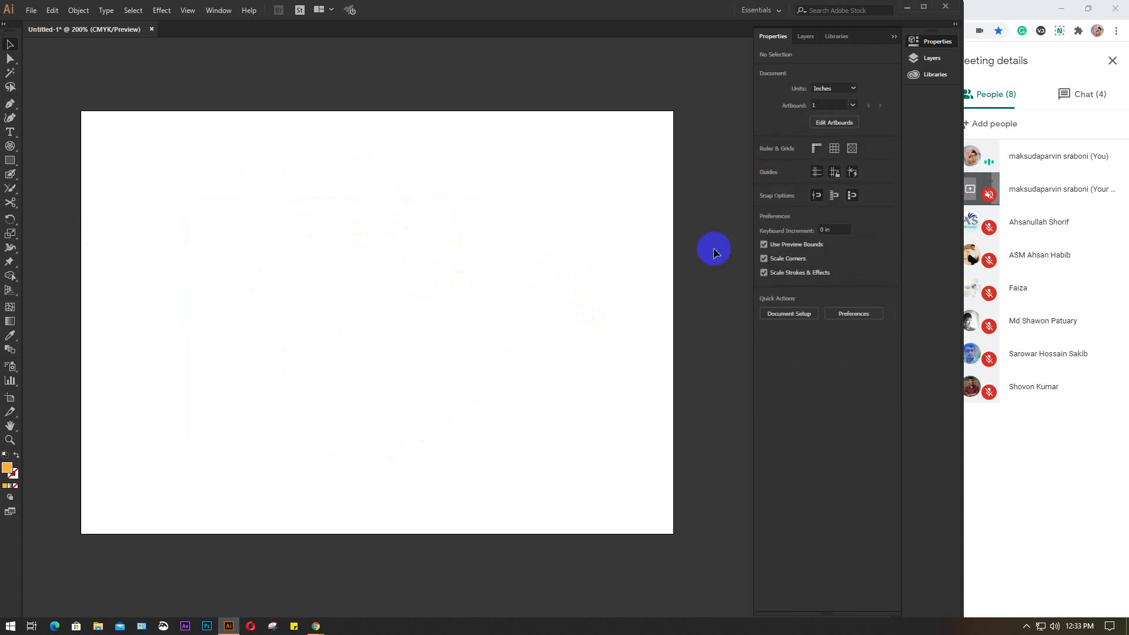
Draw an orange rectangle about 4.32 in wide and 2.51 in high near the artboard's middle.
{"action": "left_click", "coordinate": [10, 160]}
{"action": "left_click_drag", "start_coordinate": [182, 204], "coordinate": [547, 416]}
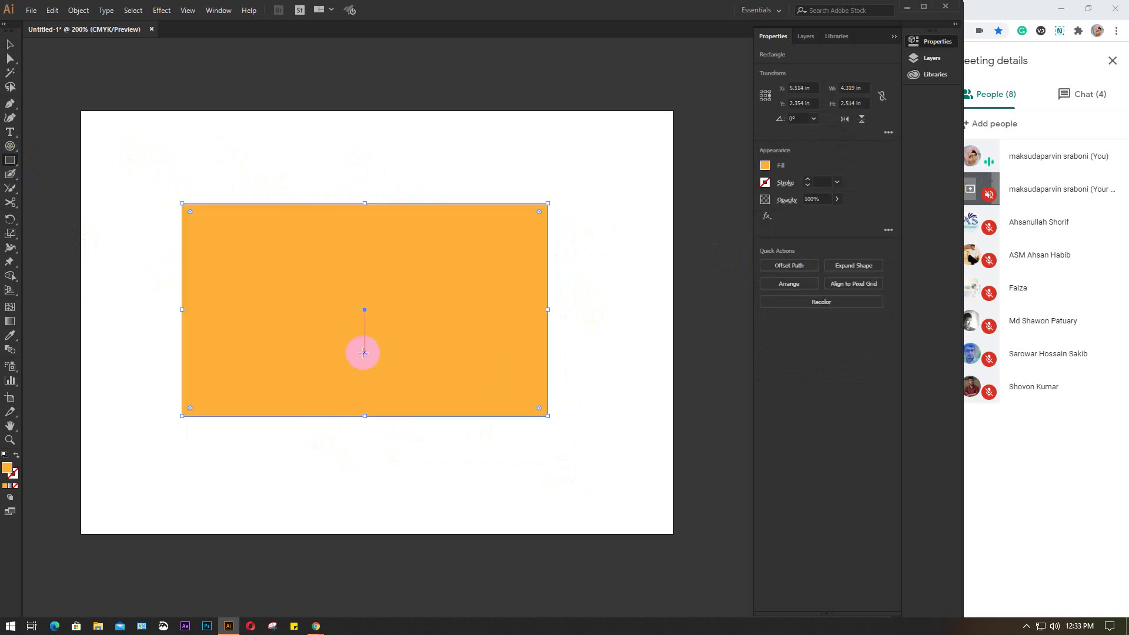
{"action": "key", "text": "ctrl+equal"}
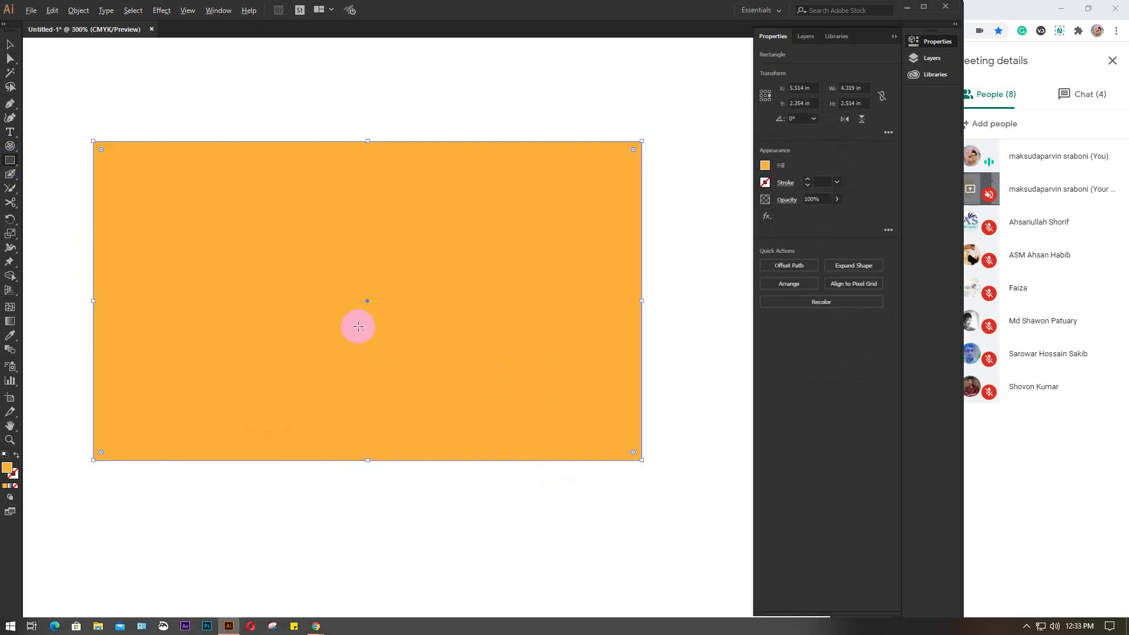
Cut off the rectangle's upper-left corner with a curved Knife stroke from its left edge to its upper edge.
{"action": "left_click", "coordinate": [8, 204]}
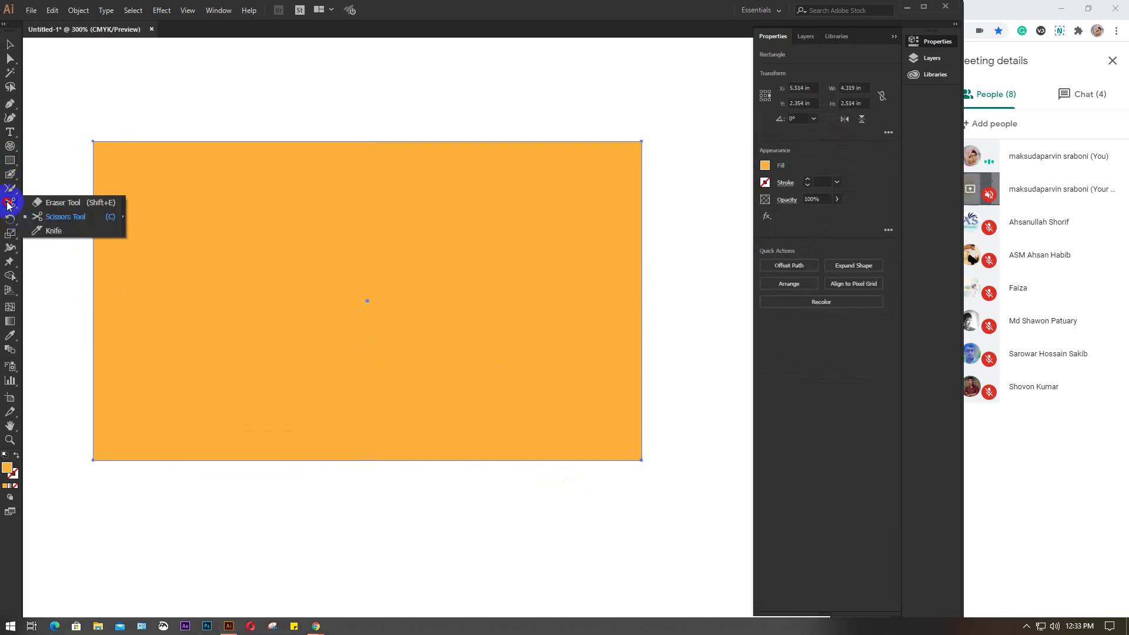
{"action": "left_click", "coordinate": [66, 230]}
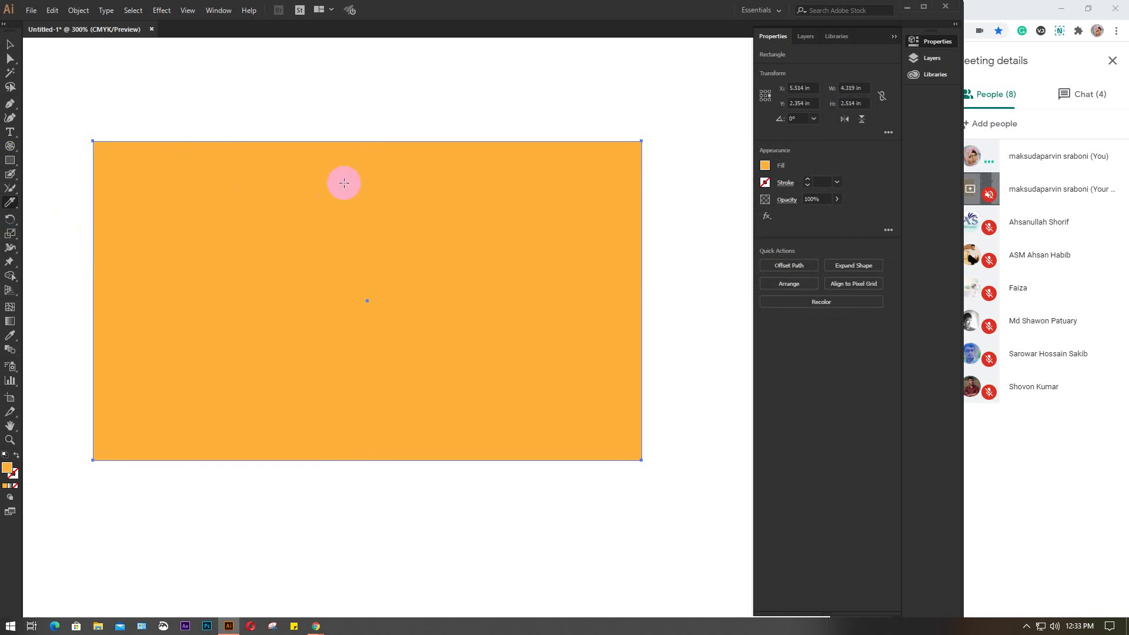
{"action": "left_click_drag", "start_coordinate": [343, 183], "coordinate": [264, 127]}
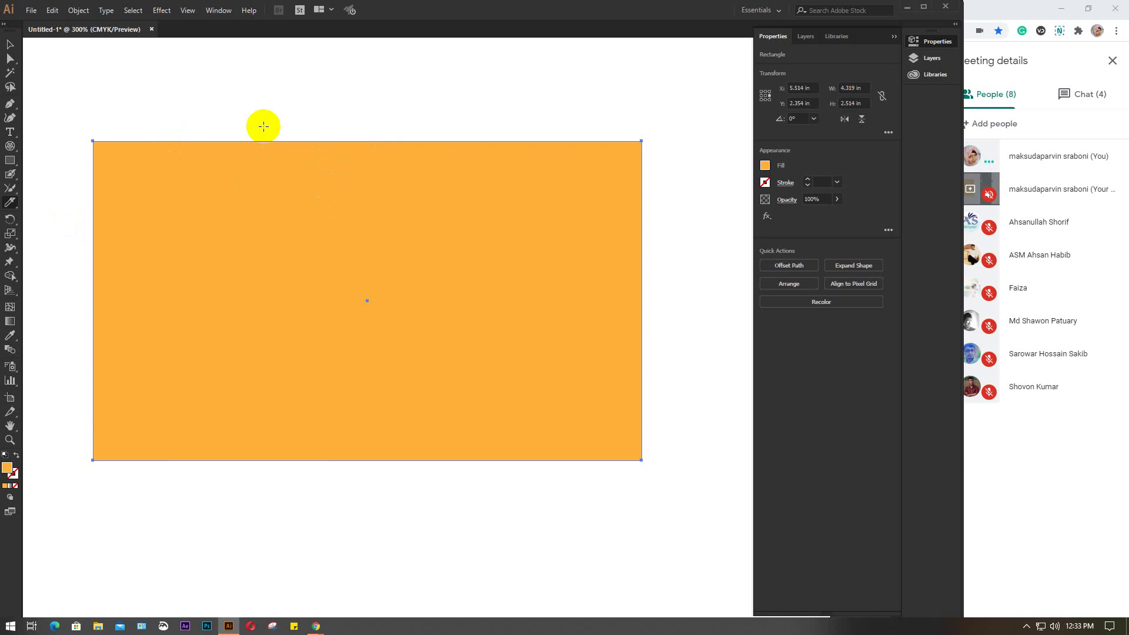
{"action": "left_click", "coordinate": [10, 202]}
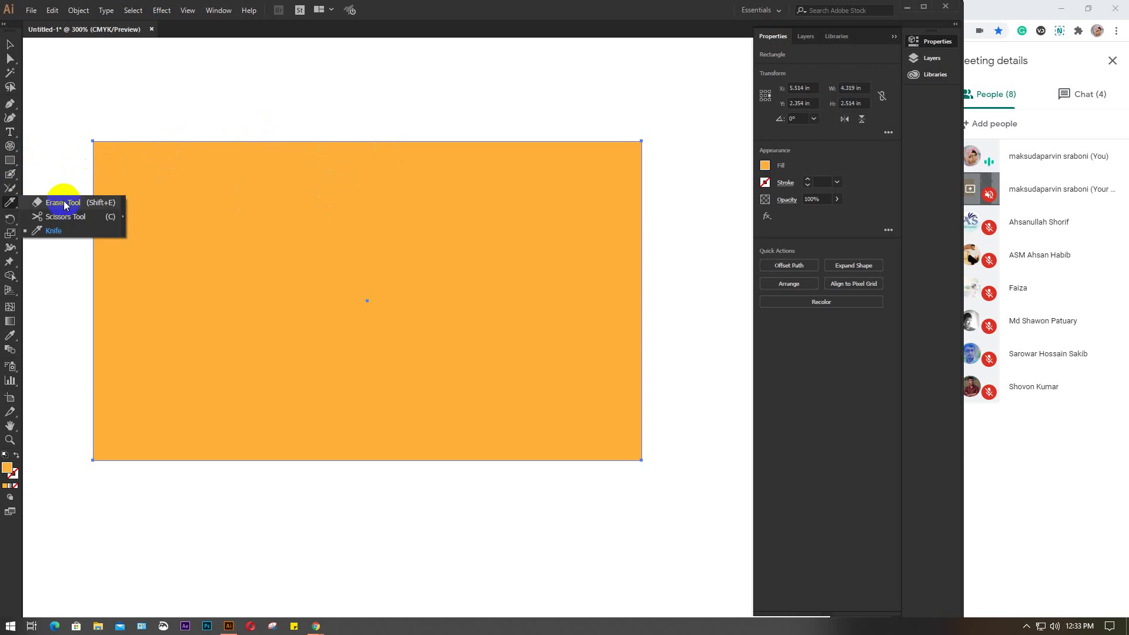
{"action": "left_click", "coordinate": [7, 208]}
{"action": "mouse_move", "coordinate": [56, 235]}
{"action": "left_mouse_down"}
{"action": "mouse_move", "coordinate": [131, 232]}
{"action": "mouse_move", "coordinate": [225, 127]}
{"action": "mouse_move", "coordinate": [262, 106]}
{"action": "left_mouse_up"}
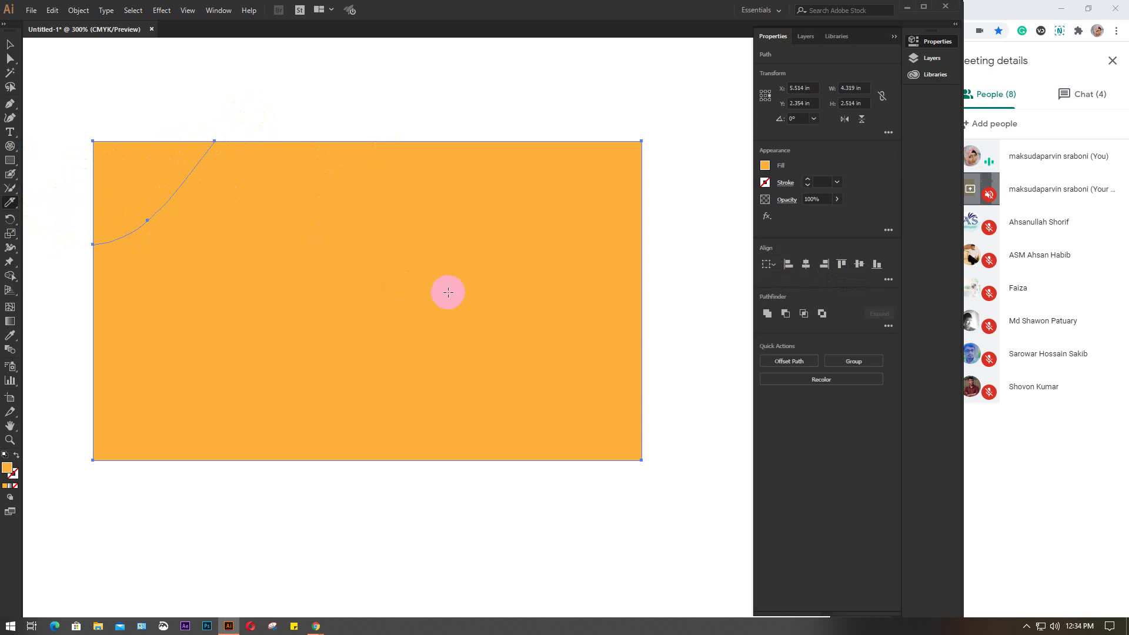
Cut a closed, roughly oval shape out of the rectangle's interior near its middle with the Knife tool.
{"action": "scroll", "coordinate": [441, 267], "scroll_direction": "up", "scroll_amount": 2}
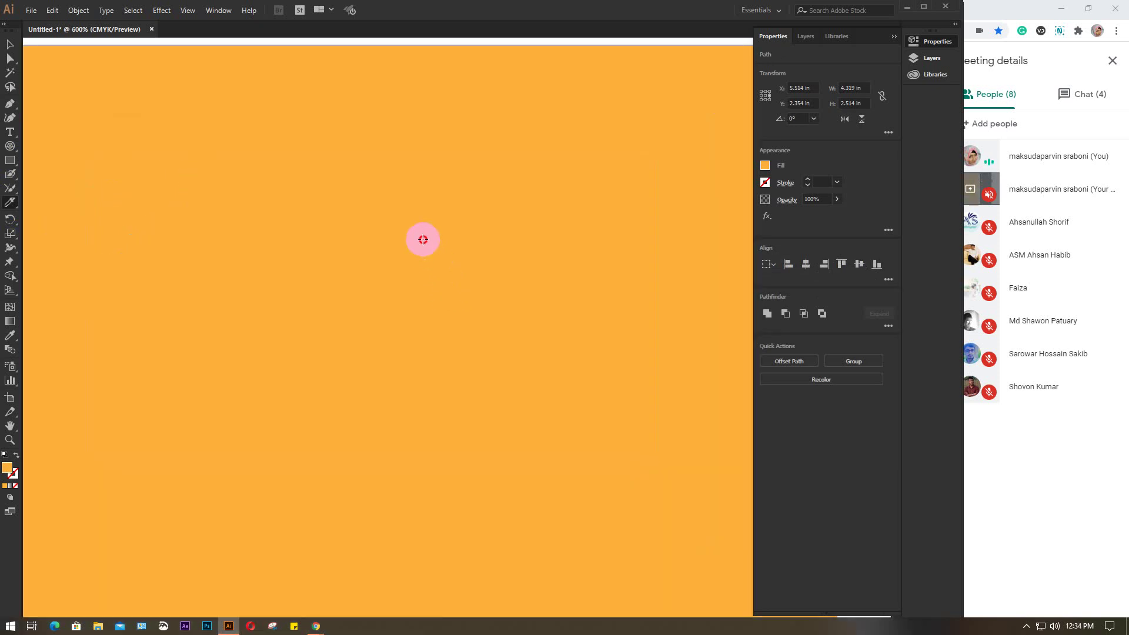
{"action": "mouse_move", "coordinate": [422, 239]}
{"action": "left_mouse_down"}
{"action": "mouse_move", "coordinate": [413, 203]}
{"action": "mouse_move", "coordinate": [385, 168]}
{"action": "mouse_move", "coordinate": [282, 147]}
{"action": "mouse_move", "coordinate": [209, 202]}
{"action": "mouse_move", "coordinate": [192, 265]}
{"action": "mouse_move", "coordinate": [197, 302]}
{"action": "mouse_move", "coordinate": [239, 372]}
{"action": "mouse_move", "coordinate": [307, 408]}
{"action": "mouse_move", "coordinate": [369, 405]}
{"action": "mouse_move", "coordinate": [421, 375]}
{"action": "mouse_move", "coordinate": [433, 346]}
{"action": "mouse_move", "coordinate": [424, 237]}
{"action": "left_mouse_up"}
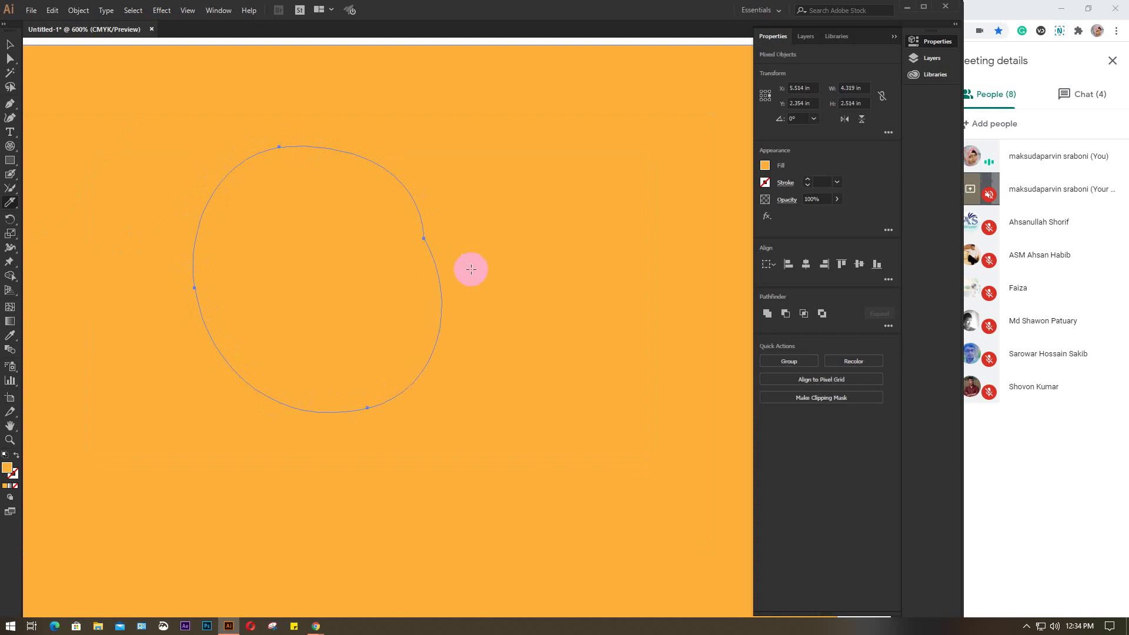
{"action": "scroll", "coordinate": [471, 269], "scroll_direction": "down", "scroll_amount": 2}
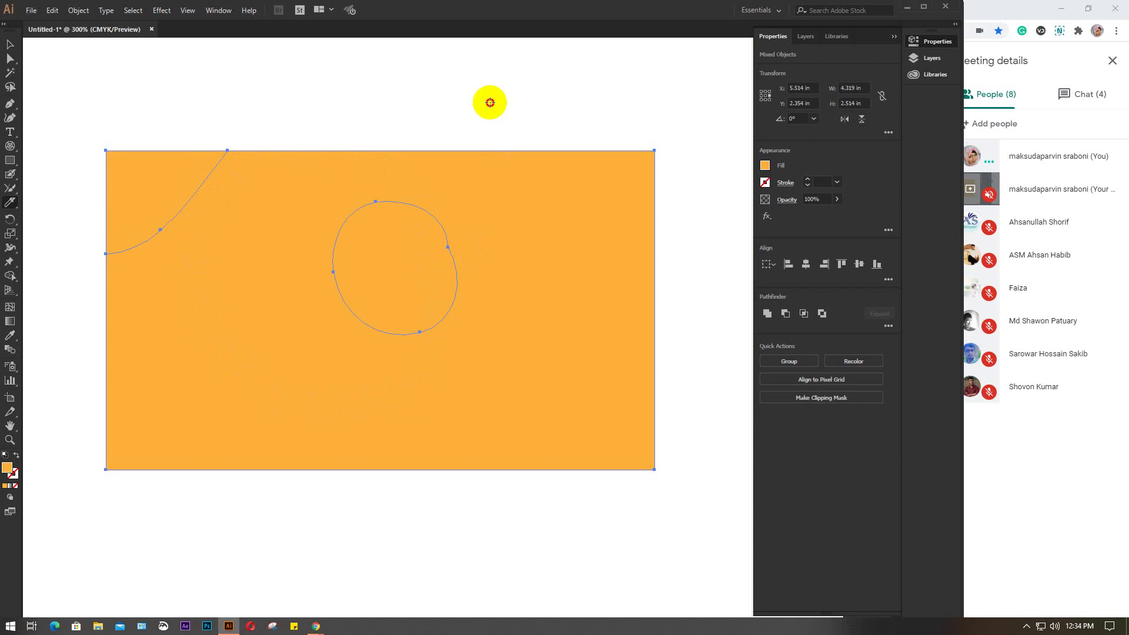
Slice the orange rectangle with the Knife along two full-height strokes either side of the oval and one full-width stroke near its lower edge.
{"action": "mouse_move", "coordinate": [491, 101]}
{"action": "left_mouse_down"}
{"action": "mouse_move", "coordinate": [520, 189]}
{"action": "mouse_move", "coordinate": [523, 314]}
{"action": "mouse_move", "coordinate": [564, 406]}
{"action": "mouse_move", "coordinate": [496, 535]}
{"action": "left_mouse_up"}
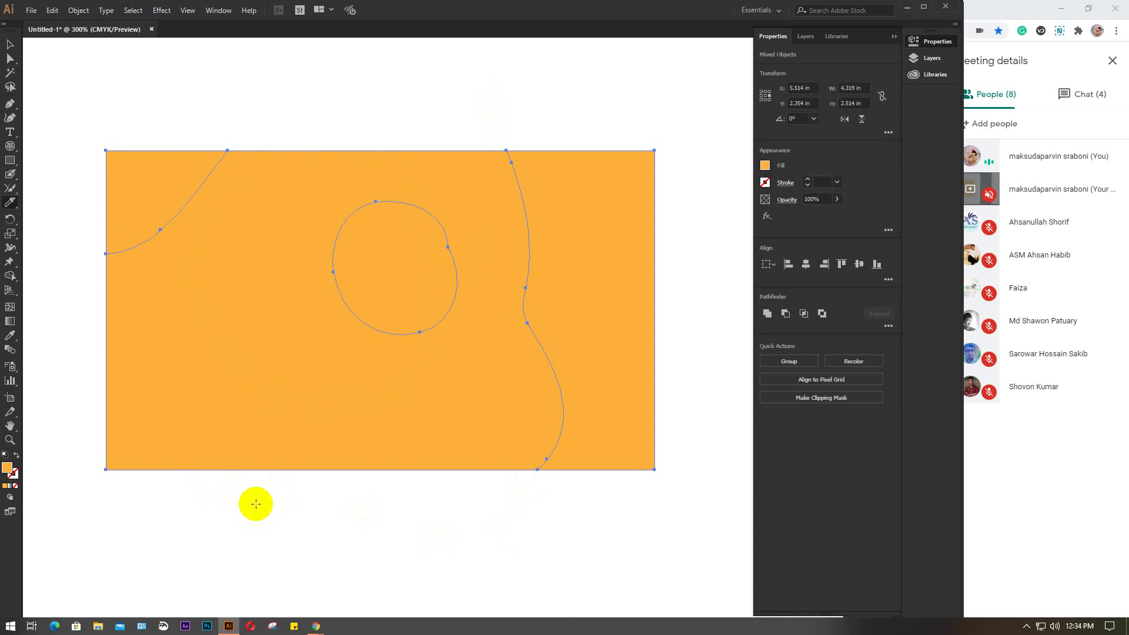
{"action": "mouse_move", "coordinate": [255, 504]}
{"action": "left_mouse_down"}
{"action": "mouse_move", "coordinate": [272, 282]}
{"action": "mouse_move", "coordinate": [305, 103]}
{"action": "left_mouse_up"}
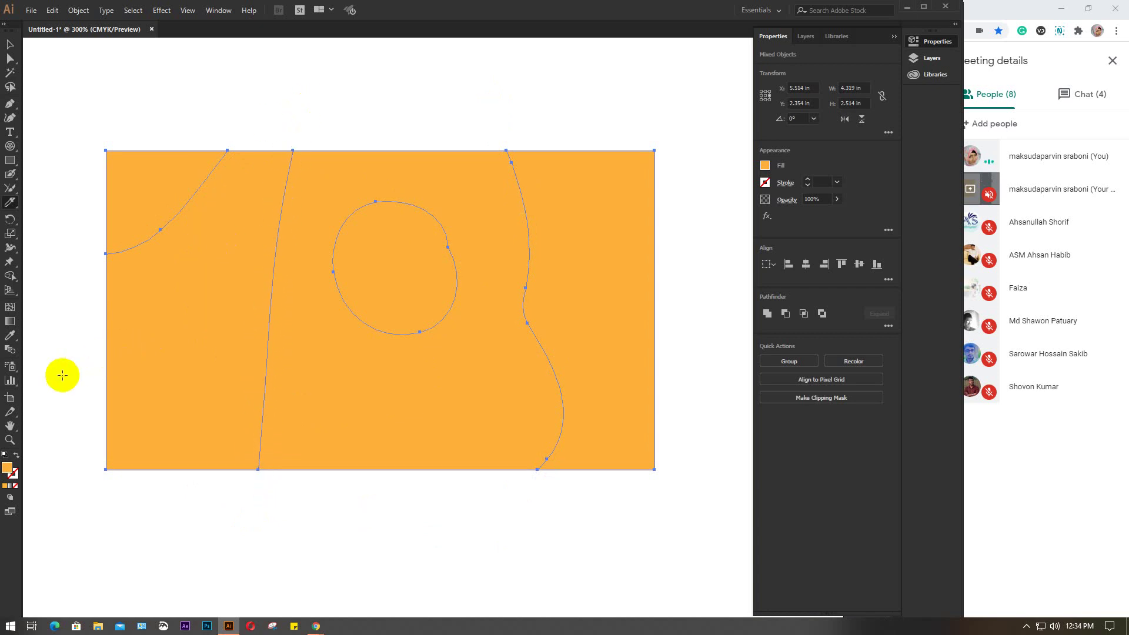
{"action": "left_click_drag", "start_coordinate": [62, 375], "coordinate": [669, 391]}
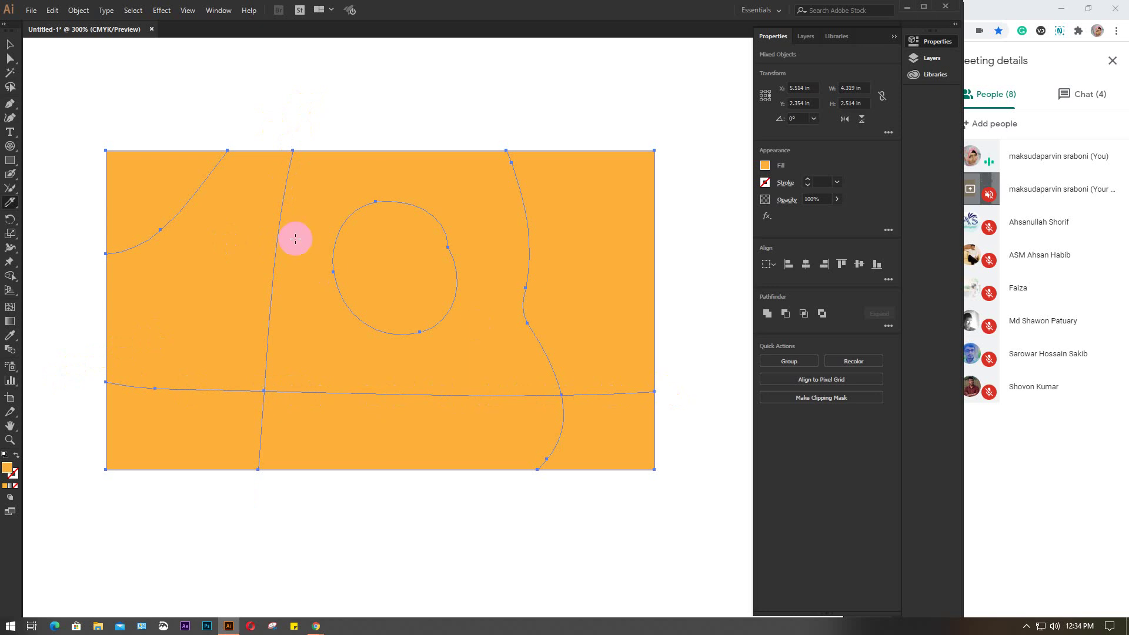
Separate the upper-right, center, lower-middle and lower-right pieces of the sliced rectangle by moving each one outward.
{"action": "key", "text": "v"}
{"action": "left_click", "coordinate": [699, 233]}
{"action": "left_click_drag", "start_coordinate": [585, 269], "coordinate": [630, 260]}
{"action": "left_click", "coordinate": [469, 236]}
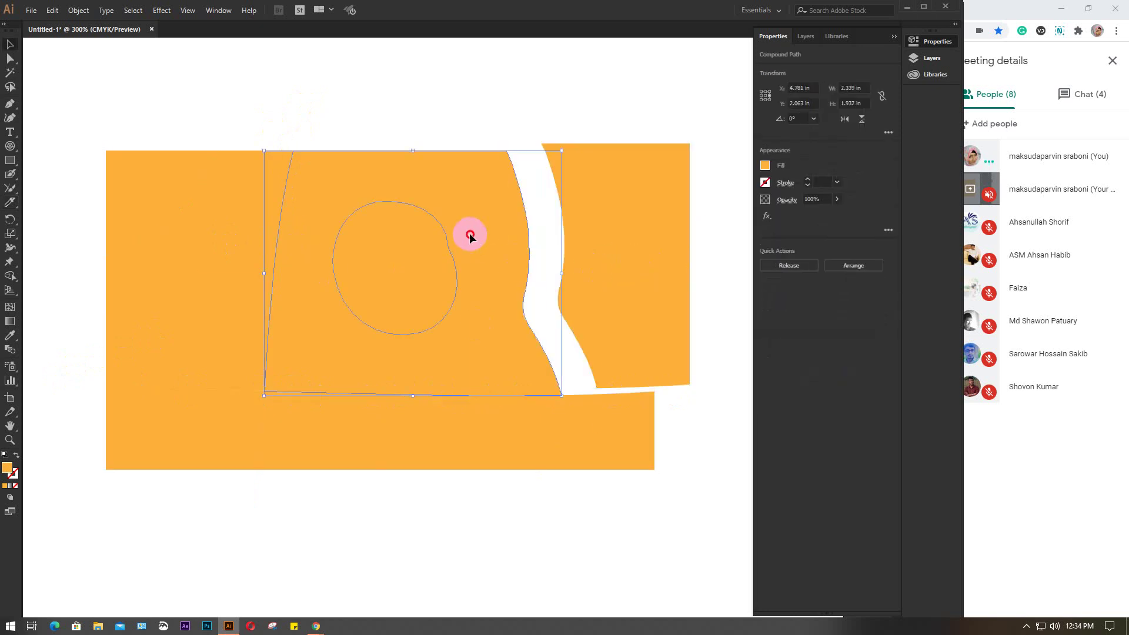
{"action": "left_click_drag", "start_coordinate": [469, 236], "coordinate": [472, 212]}
{"action": "left_click", "coordinate": [432, 432]}
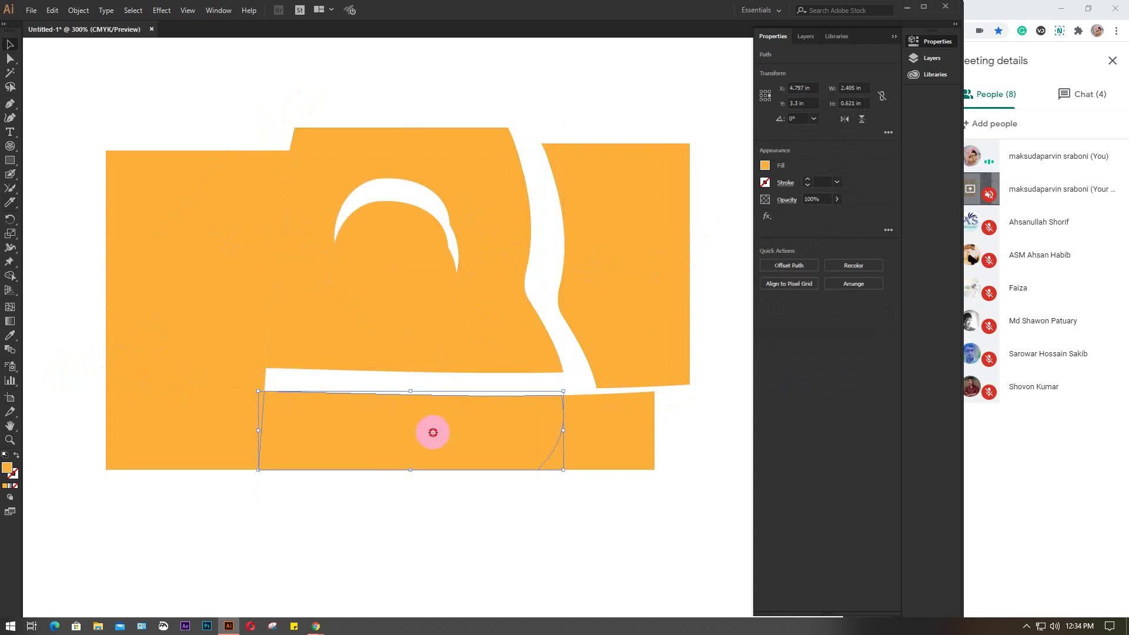
{"action": "left_click_drag", "start_coordinate": [432, 432], "coordinate": [402, 485]}
{"action": "left_click_drag", "start_coordinate": [605, 461], "coordinate": [644, 511]}
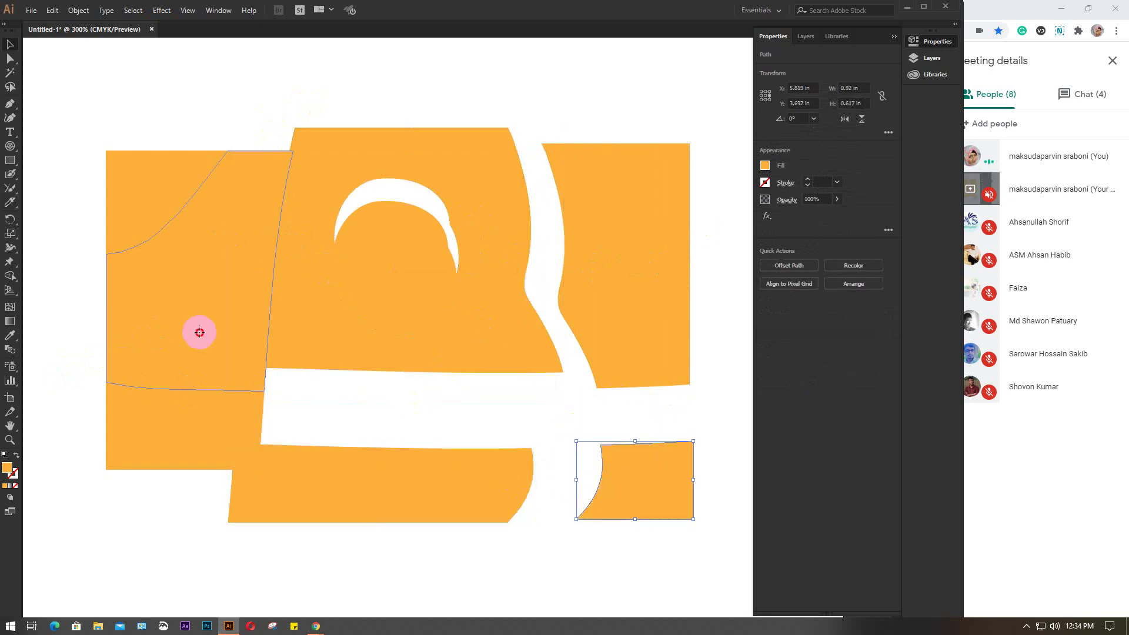
Move the three left-hand pieces apart: the large middle piece, the curved upper corner and the lower block.
{"action": "left_click_drag", "start_coordinate": [199, 333], "coordinate": [152, 327]}
{"action": "left_click_drag", "start_coordinate": [126, 176], "coordinate": [108, 109]}
{"action": "left_click_drag", "start_coordinate": [179, 420], "coordinate": [122, 492]}
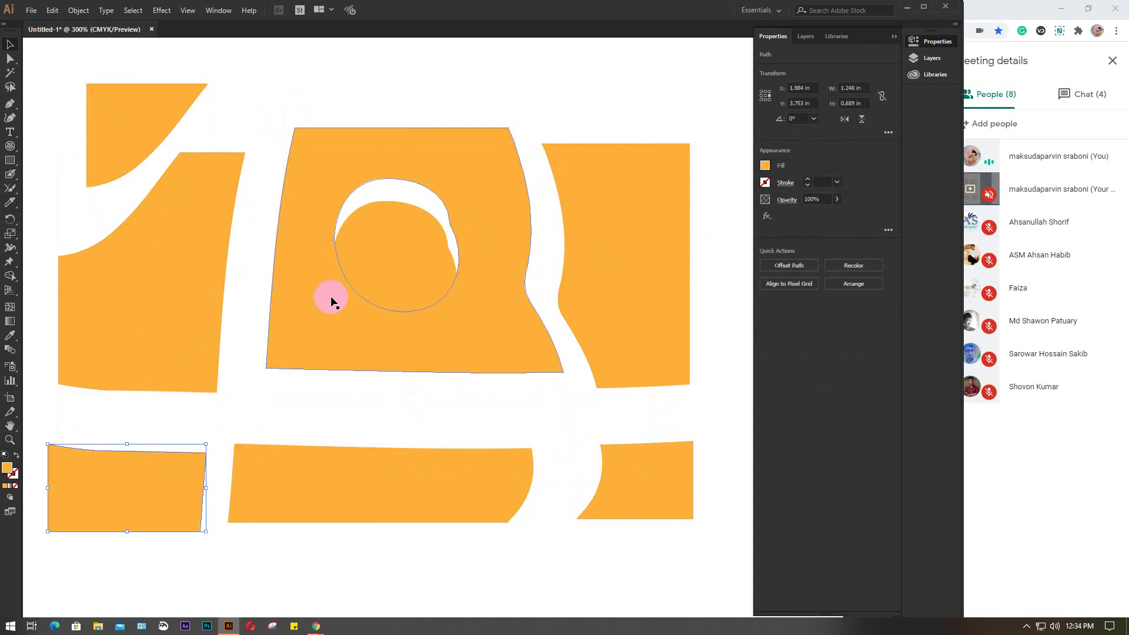
Move the oval cutout out of the center piece and place it across the artboard's upper edge.
{"action": "left_click", "coordinate": [390, 235]}
{"action": "left_click_drag", "start_coordinate": [391, 241], "coordinate": [565, 71]}
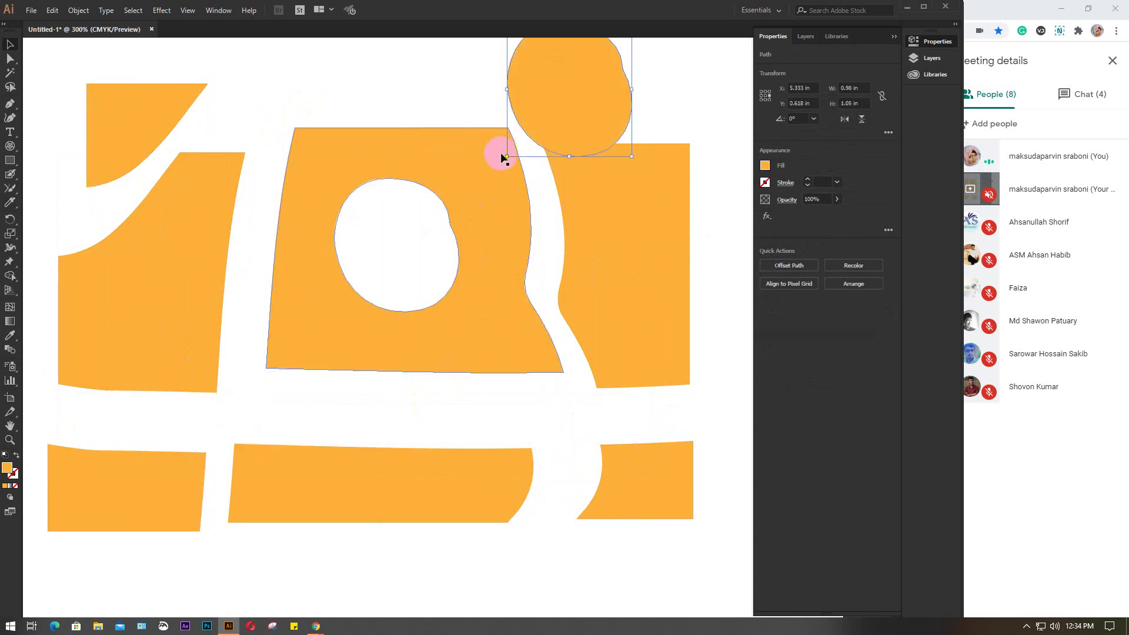
{"action": "scroll", "coordinate": [500, 235], "scroll_direction": "up", "scroll_amount": 5}
{"action": "left_click_drag", "start_coordinate": [566, 252], "coordinate": [459, 203]}
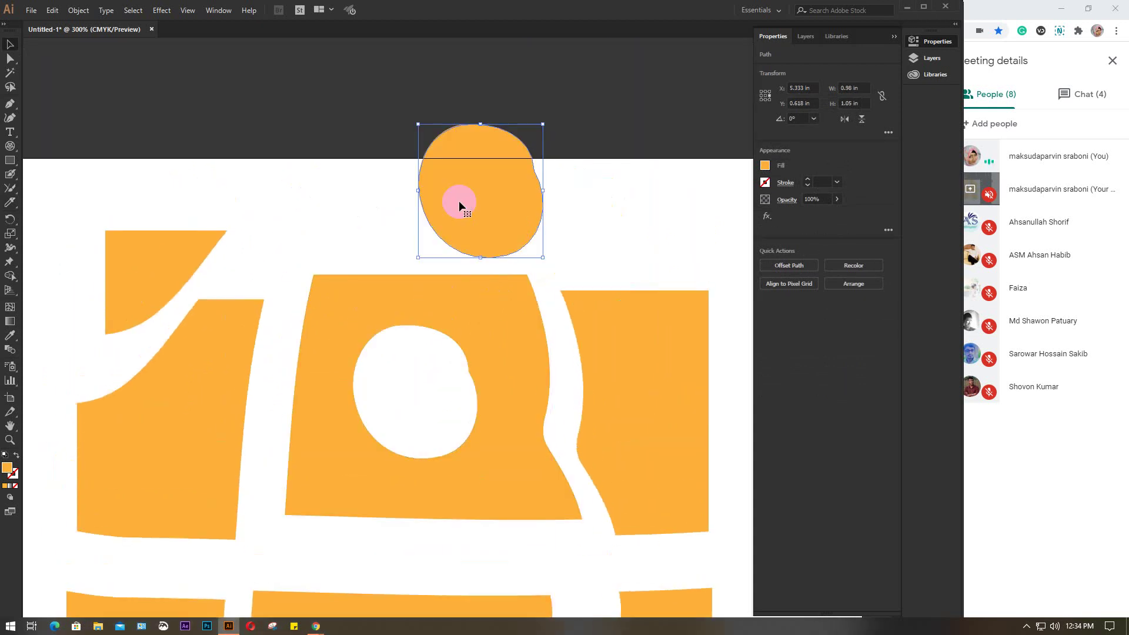
Cut an almost closed oval loop inside the upper-right piece with the Knife, leaving a small gap, and move the piece slightly.
{"action": "left_click", "coordinate": [10, 202]}
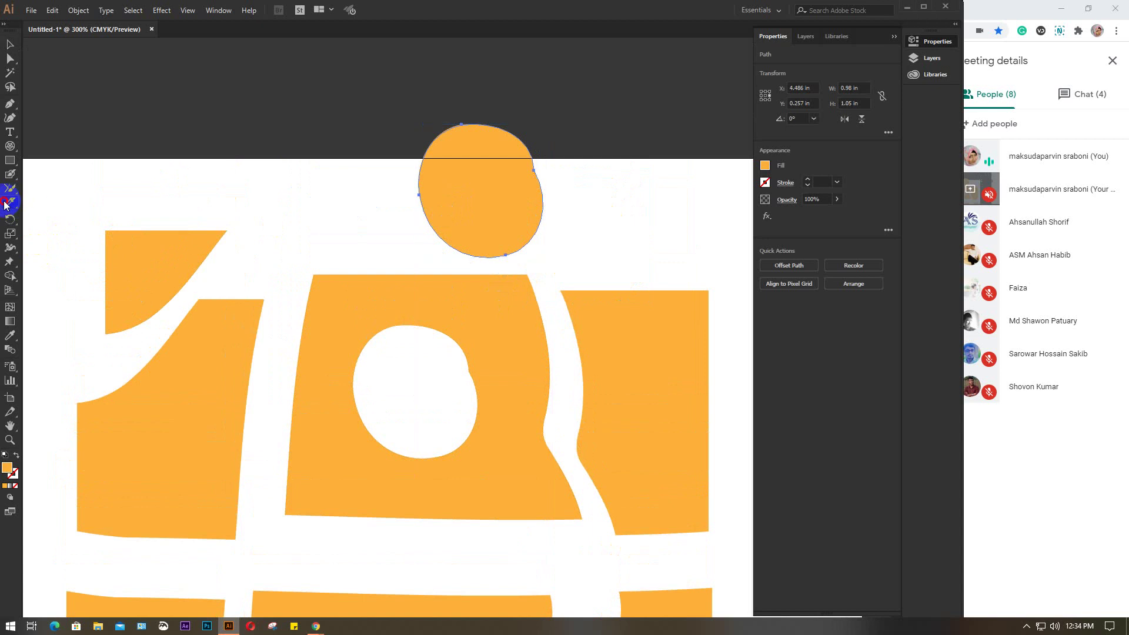
{"action": "scroll", "coordinate": [653, 376], "scroll_direction": "up", "scroll_amount": 3}
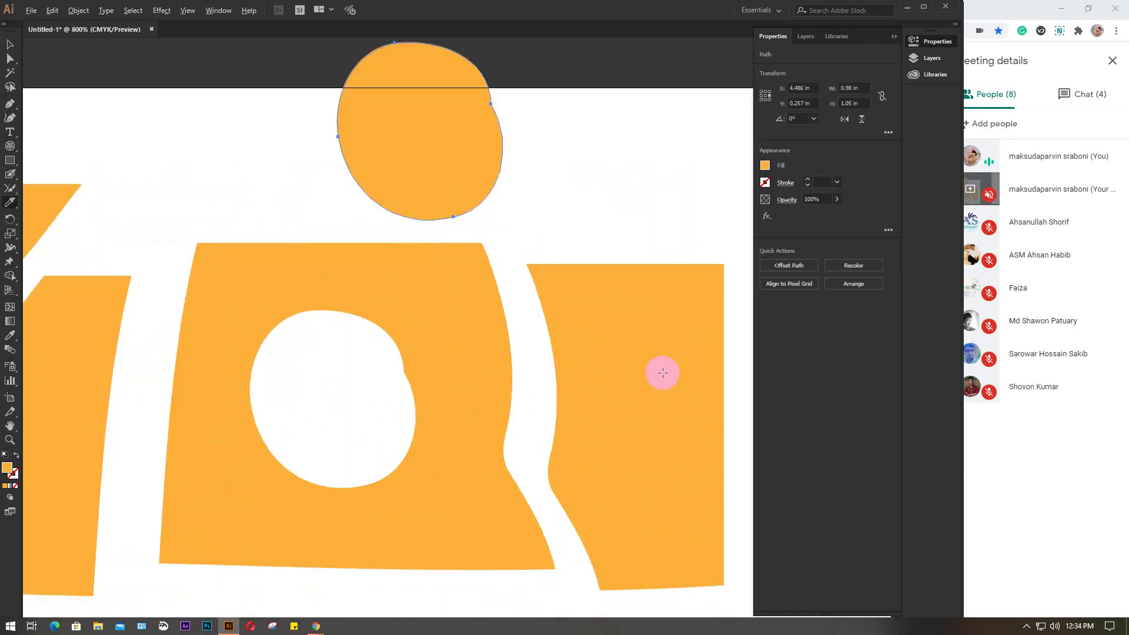
{"action": "left_click_drag", "start_coordinate": [647, 375], "coordinate": [489, 263]}
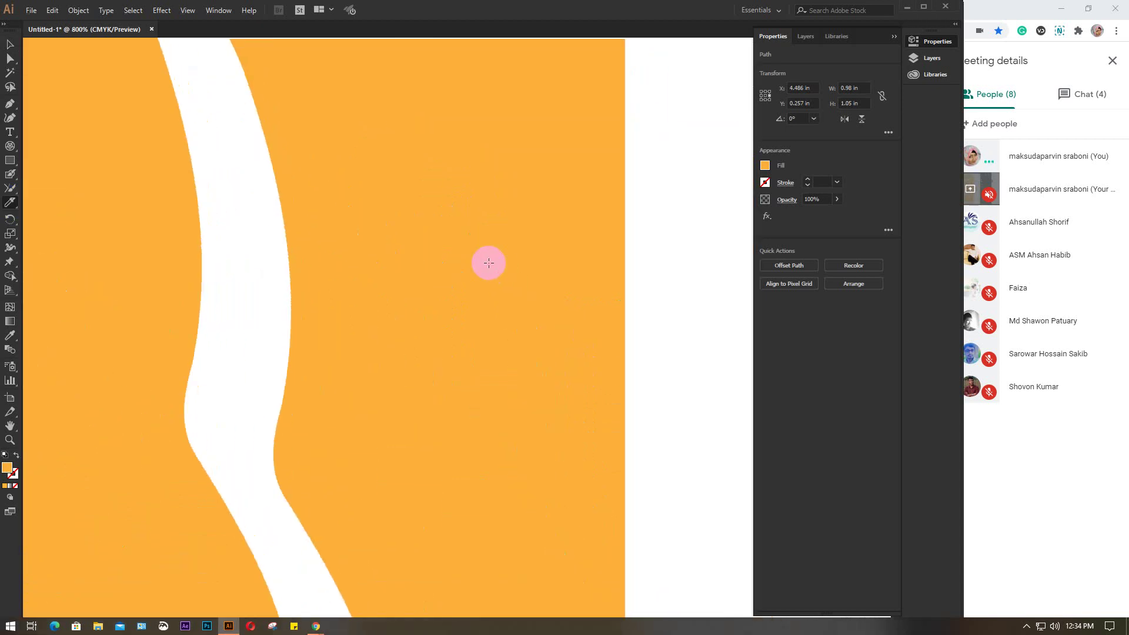
{"action": "left_click", "coordinate": [486, 262]}
{"action": "key", "text": "v"}
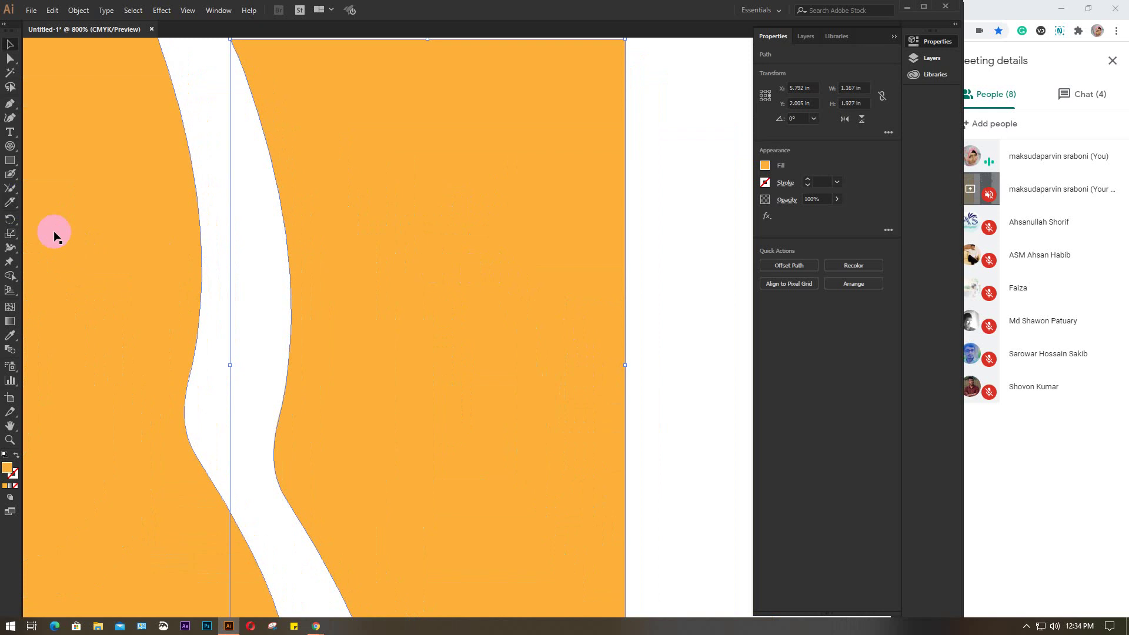
{"action": "left_click", "coordinate": [10, 202]}
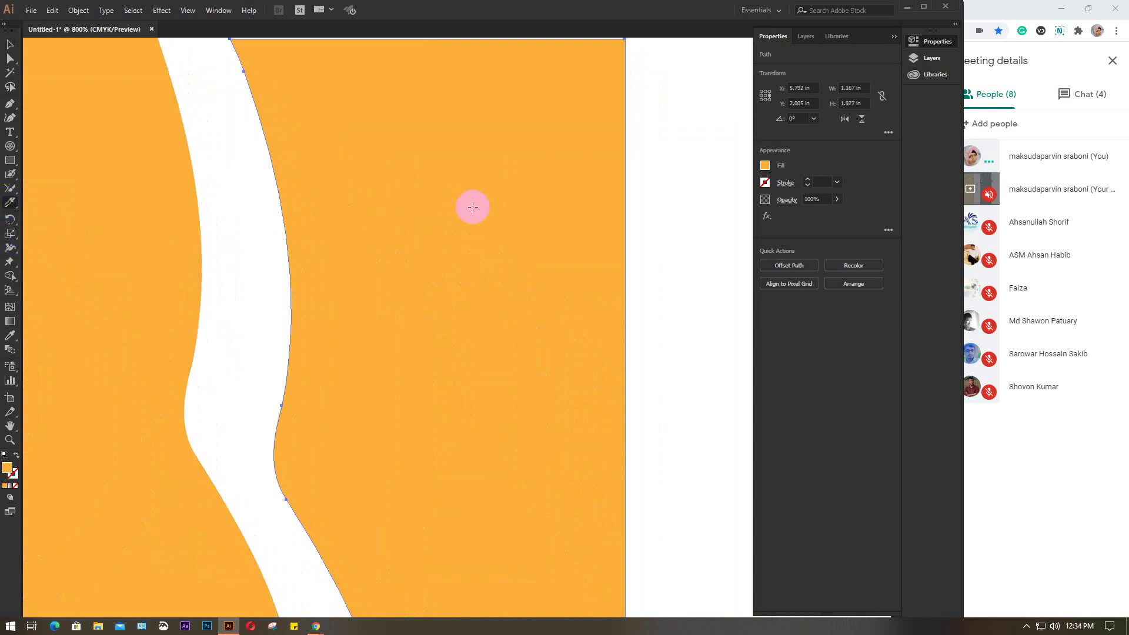
{"action": "mouse_move", "coordinate": [498, 199]}
{"action": "left_mouse_down"}
{"action": "mouse_move", "coordinate": [415, 194]}
{"action": "mouse_move", "coordinate": [390, 226]}
{"action": "mouse_move", "coordinate": [388, 299]}
{"action": "mouse_move", "coordinate": [420, 345]}
{"action": "mouse_move", "coordinate": [491, 368]}
{"action": "mouse_move", "coordinate": [535, 352]}
{"action": "mouse_move", "coordinate": [559, 279]}
{"action": "mouse_move", "coordinate": [539, 226]}
{"action": "mouse_move", "coordinate": [498, 207]}
{"action": "left_mouse_up"}
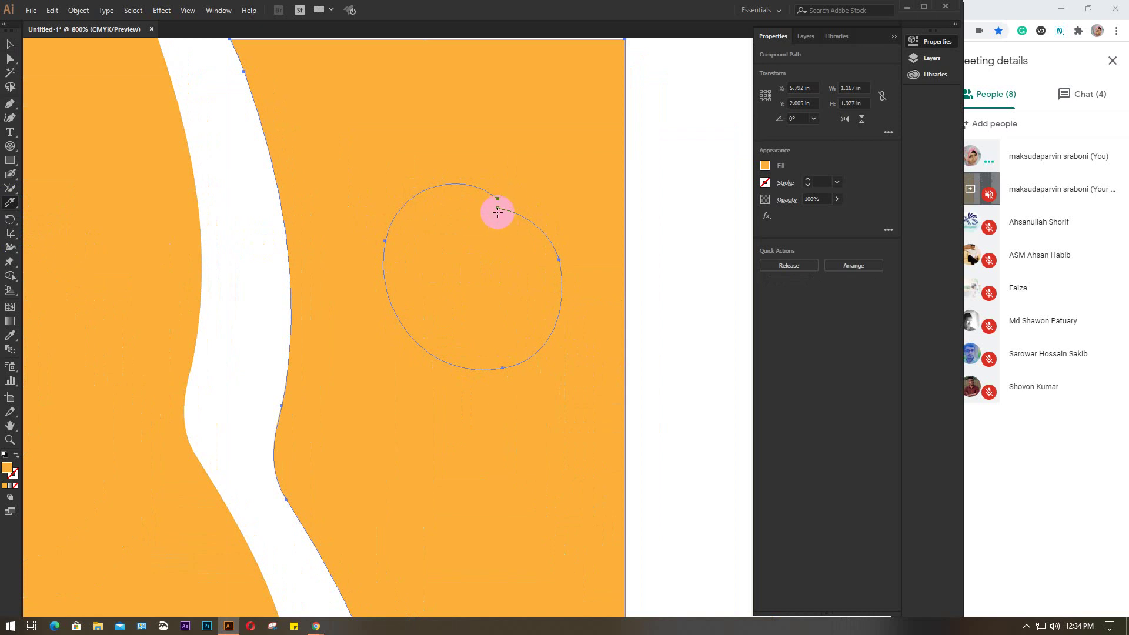
{"action": "left_click", "coordinate": [689, 199]}
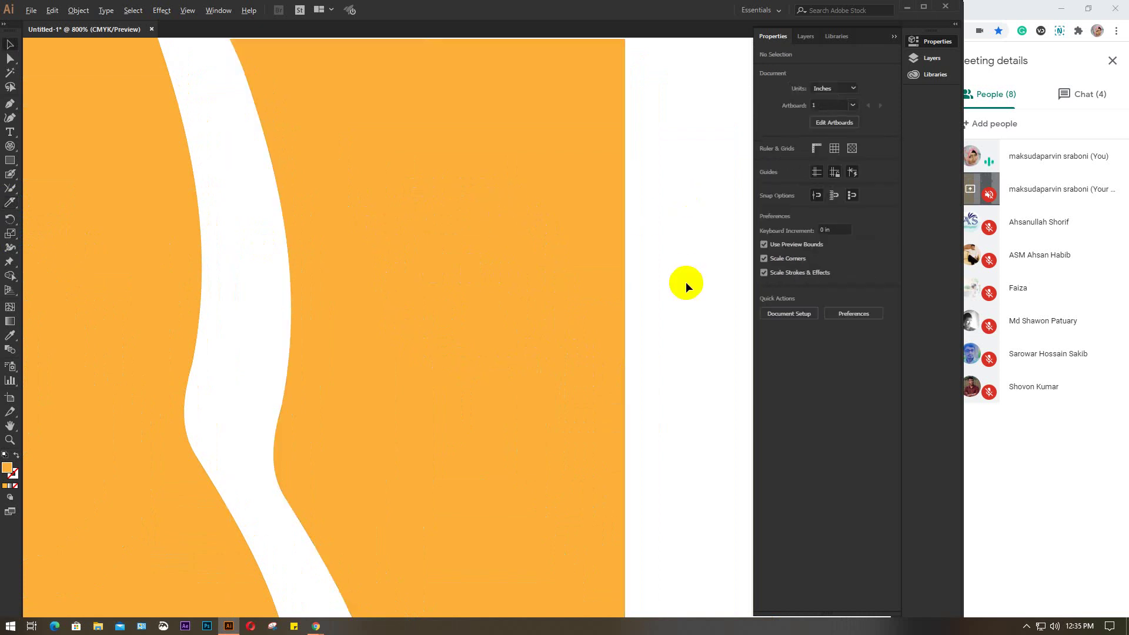
{"action": "scroll", "coordinate": [686, 281], "scroll_direction": "down", "scroll_amount": 1}
{"action": "mouse_move", "coordinate": [524, 312]}
{"action": "left_mouse_down"}
{"action": "mouse_move", "coordinate": [553, 360]}
{"action": "mouse_move", "coordinate": [558, 283]}
{"action": "mouse_move", "coordinate": [529, 252]}
{"action": "mouse_move", "coordinate": [523, 294]}
{"action": "left_mouse_up"}
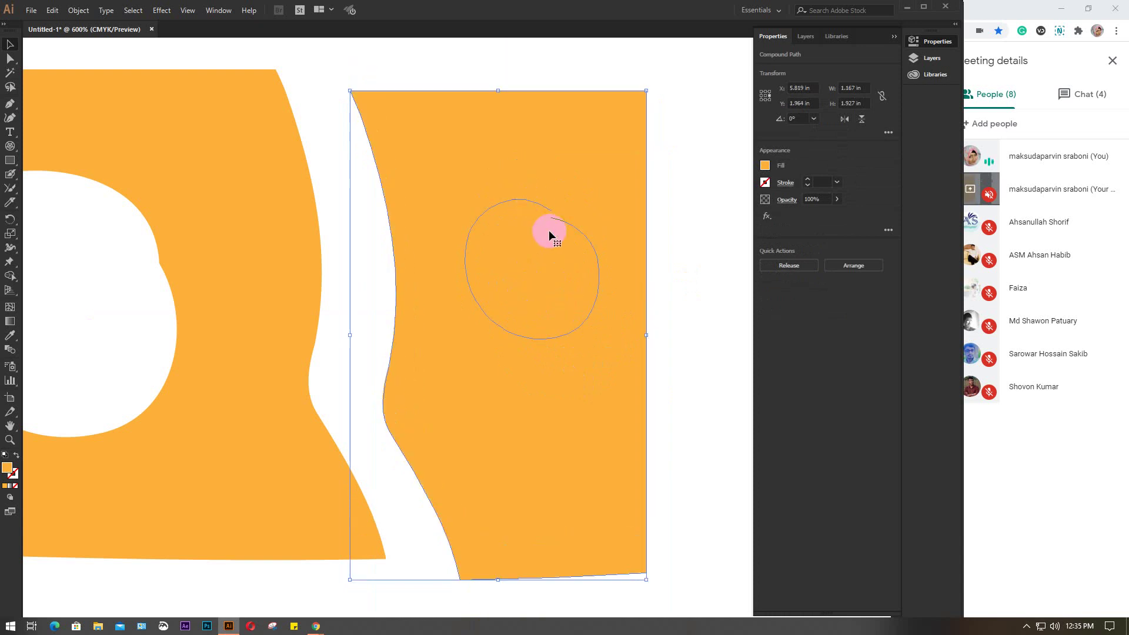
Try to close the small gap between the two open ends of the loop in the upper-right piece.
{"action": "scroll", "coordinate": [549, 233], "scroll_direction": "up", "scroll_amount": 3}
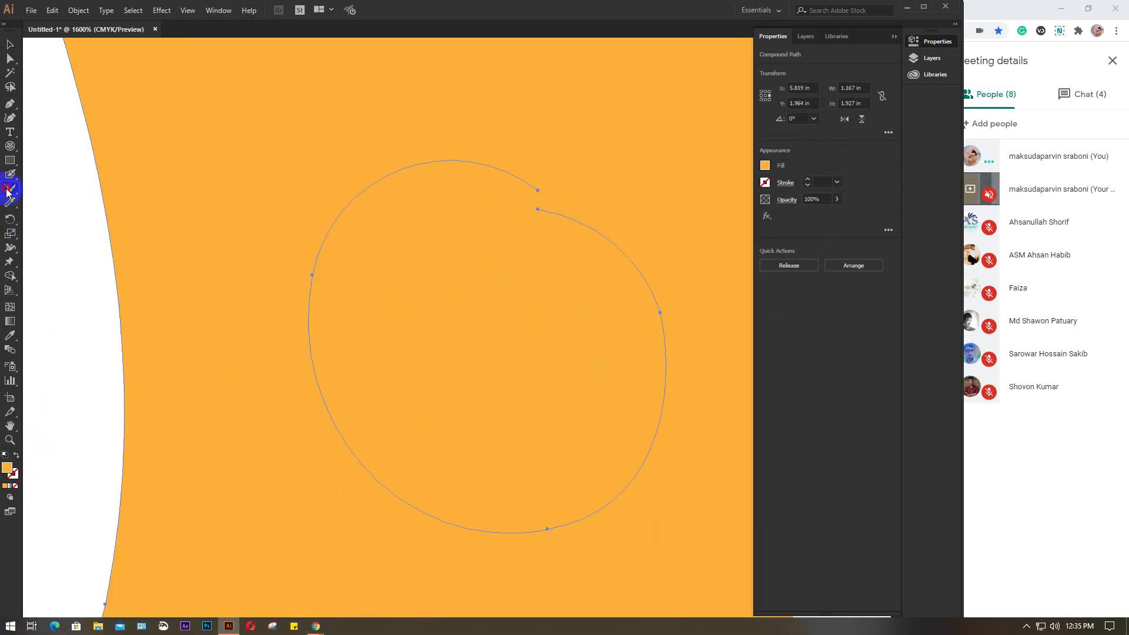
{"action": "left_click_drag", "start_coordinate": [7, 190], "coordinate": [60, 248]}
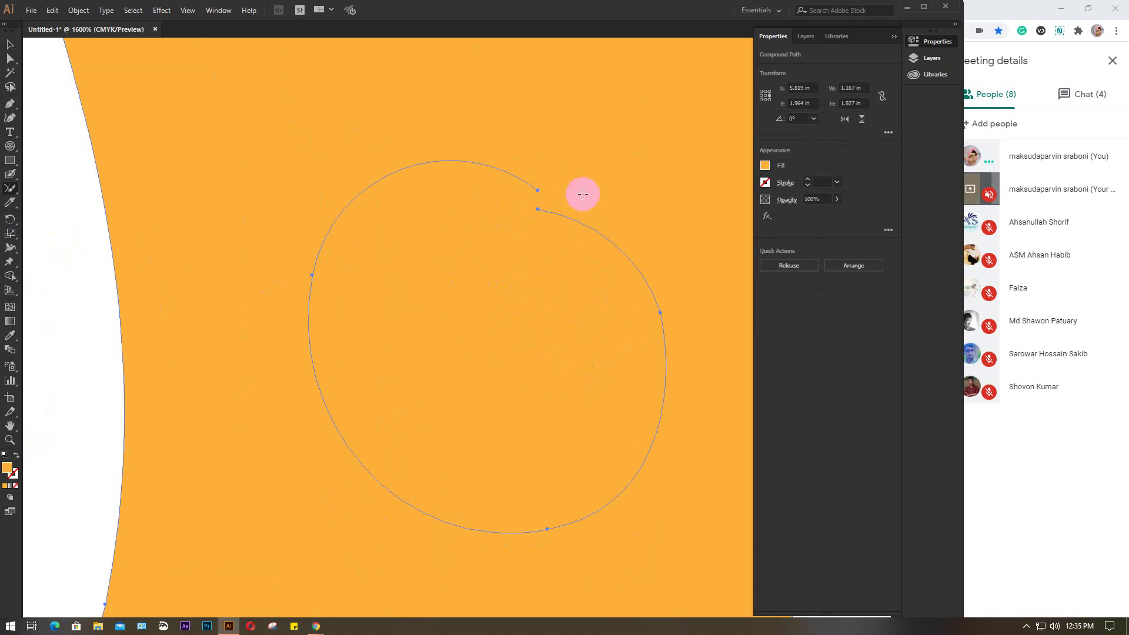
{"action": "mouse_move", "coordinate": [537, 209]}
{"action": "left_mouse_down"}
{"action": "mouse_move", "coordinate": [536, 189]}
{"action": "mouse_move", "coordinate": [543, 213]}
{"action": "left_mouse_up"}
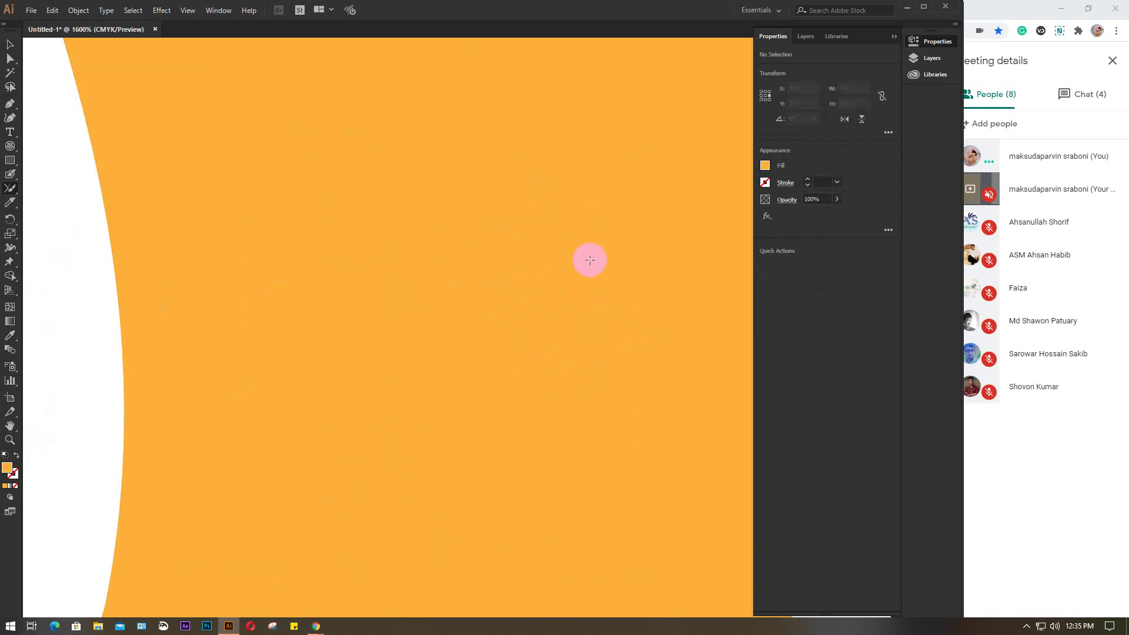
{"action": "scroll", "coordinate": [589, 262], "scroll_direction": "down", "scroll_amount": 5}
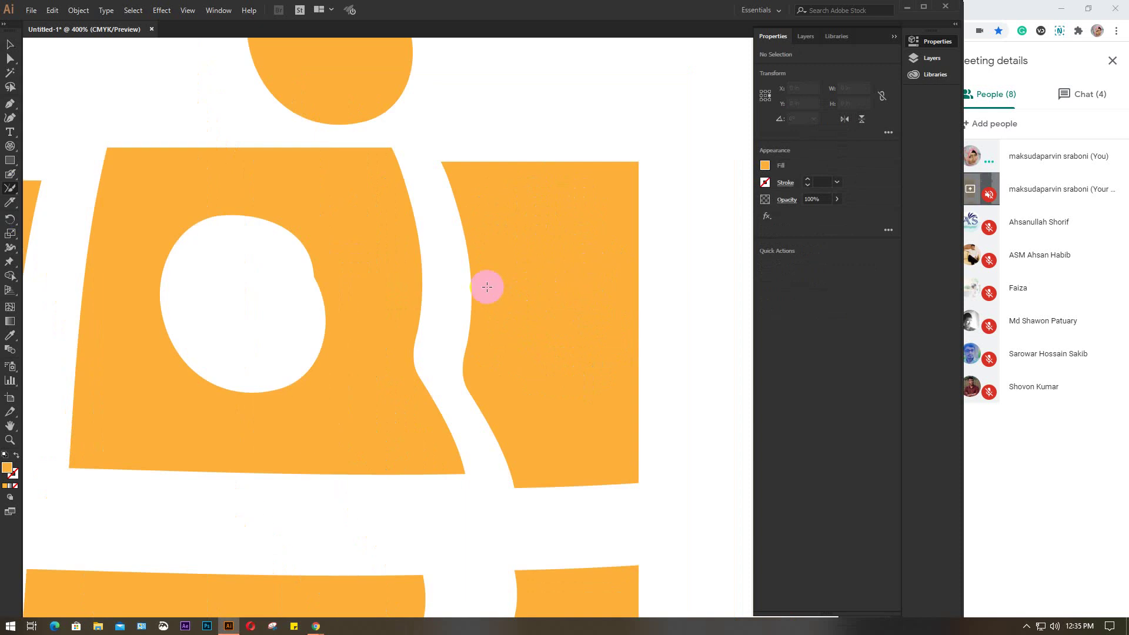
{"action": "mouse_move", "coordinate": [552, 273]}
{"action": "left_mouse_down"}
{"action": "mouse_move", "coordinate": [574, 232]}
{"action": "mouse_move", "coordinate": [549, 231]}
{"action": "mouse_move", "coordinate": [547, 274]}
{"action": "left_mouse_up"}
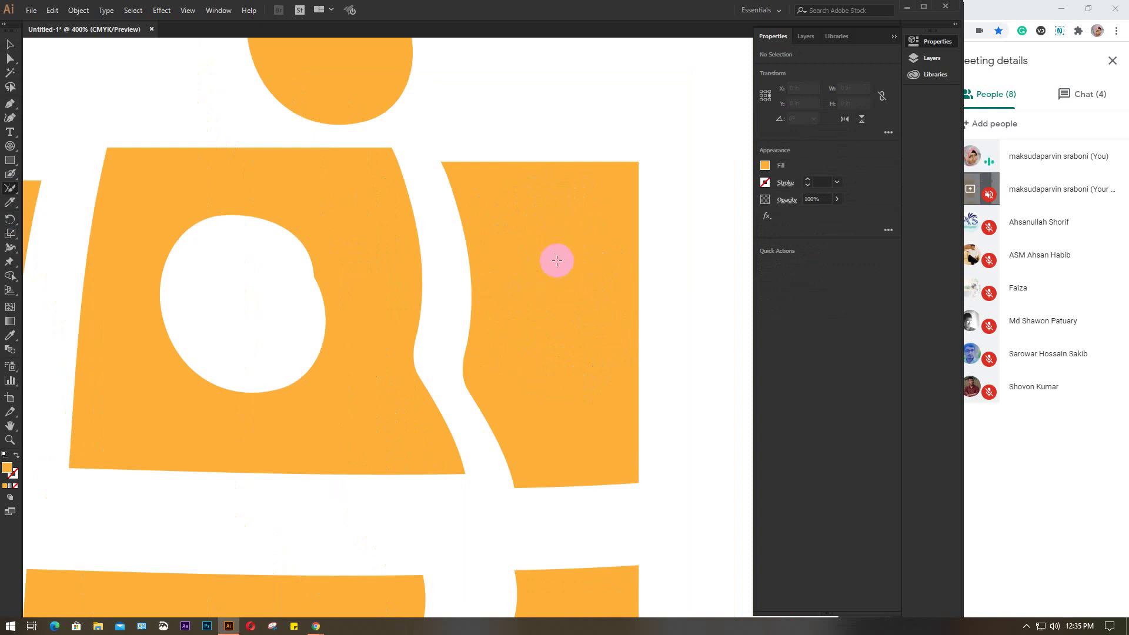
Shift the piece containing the open loop, the curved corner piece, the oval cutout and the center piece slightly.
{"action": "left_click", "coordinate": [10, 44]}
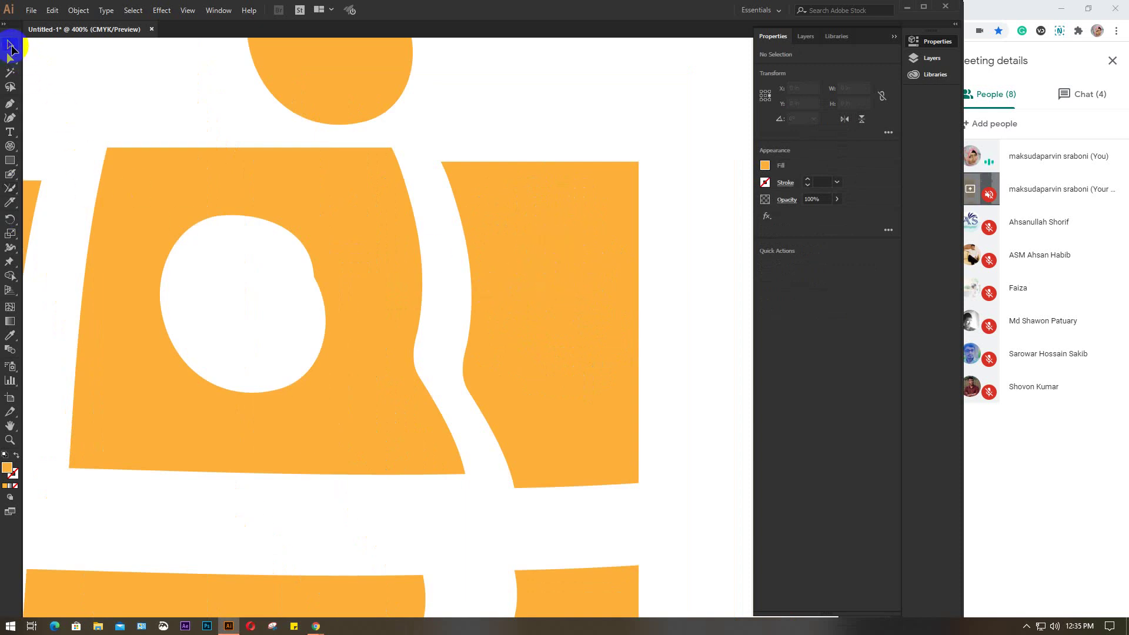
{"action": "left_click", "coordinate": [525, 249]}
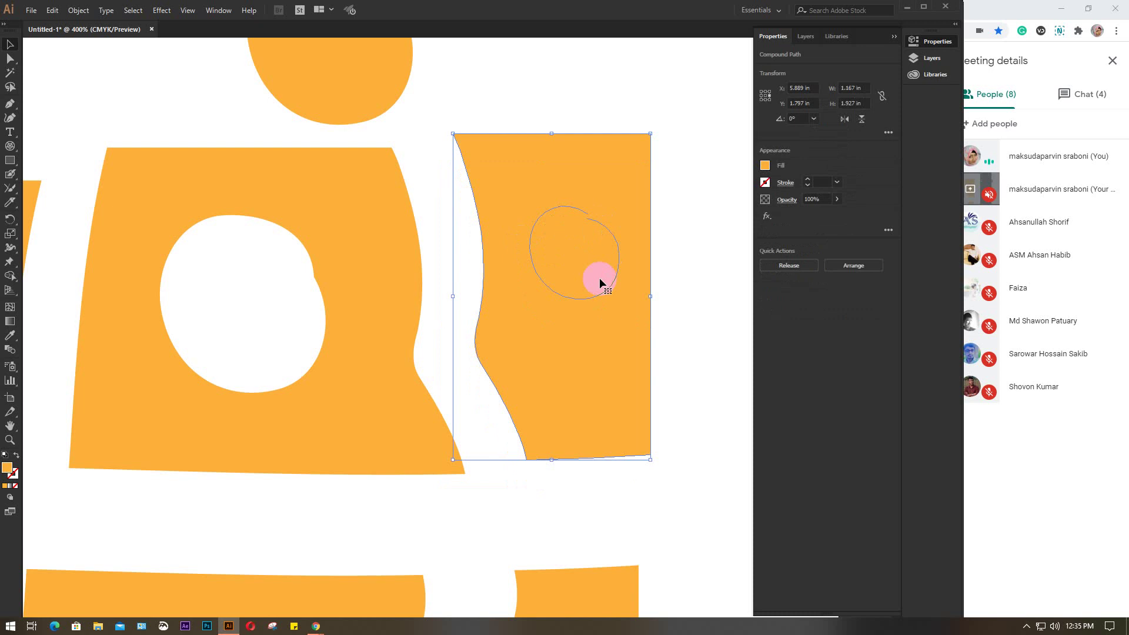
{"action": "scroll", "coordinate": [599, 280], "scroll_direction": "down", "scroll_amount": 1}
{"action": "scroll", "coordinate": [599, 281], "scroll_direction": "down", "scroll_amount": 2}
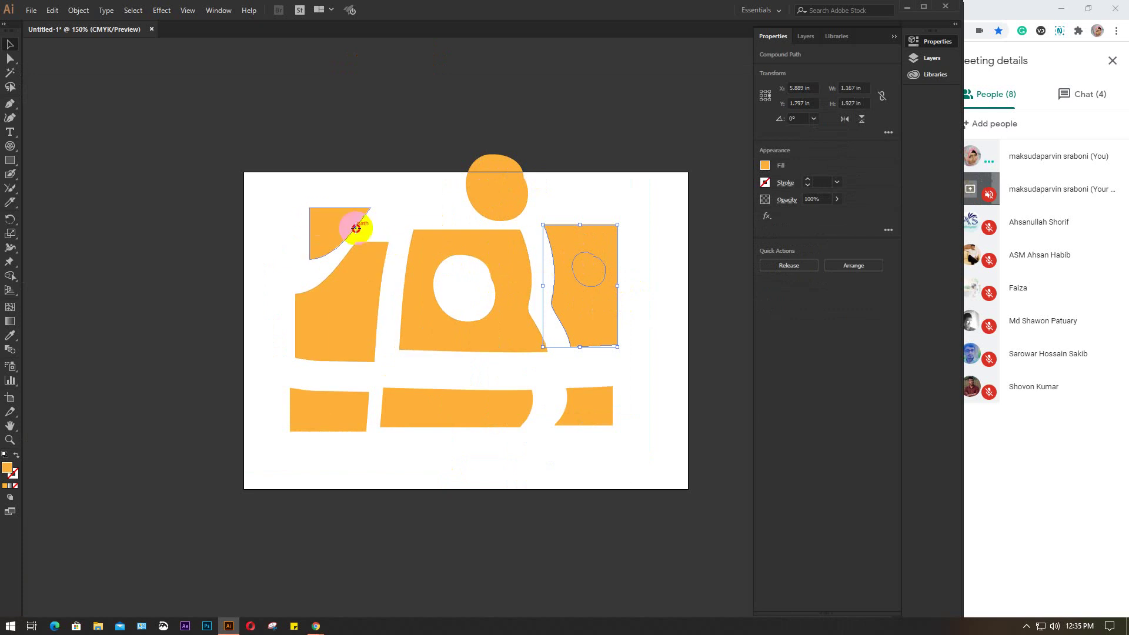
{"action": "left_click_drag", "start_coordinate": [356, 228], "coordinate": [343, 215]}
{"action": "left_click_drag", "start_coordinate": [479, 189], "coordinate": [461, 192]}
{"action": "left_click_drag", "start_coordinate": [497, 270], "coordinate": [505, 301]}
Delete all the orange pieces from the artboard.
{"action": "left_click", "coordinate": [589, 272]}
{"action": "left_click_drag", "start_coordinate": [272, 153], "coordinate": [666, 469]}
{"action": "key", "text": "Delete"}
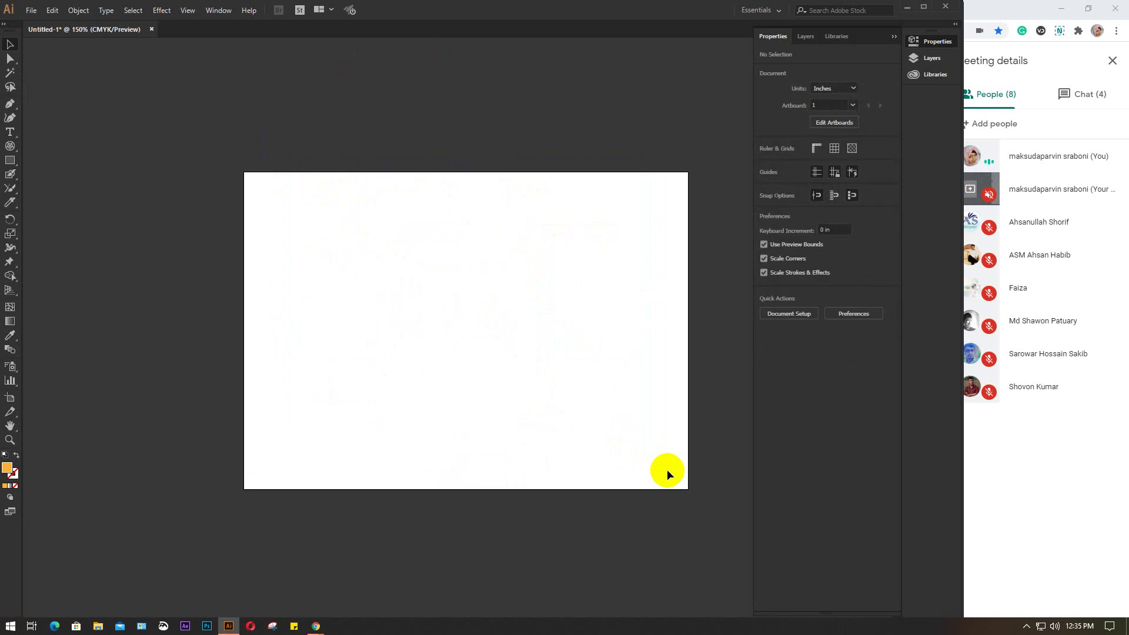
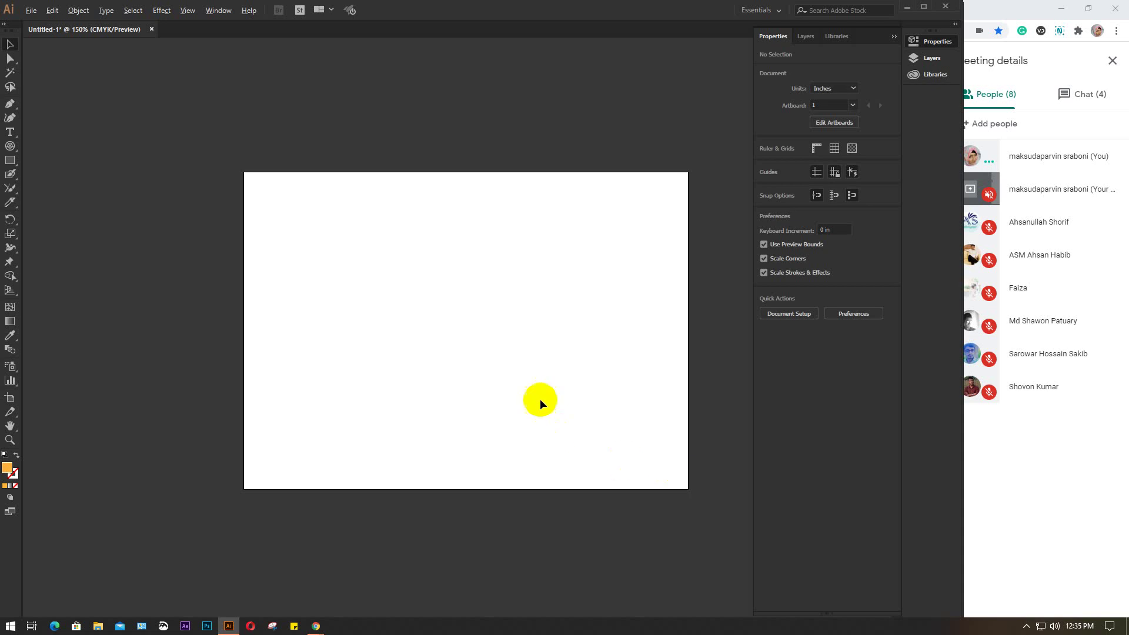
Examine the tool groups holding Rotate and Reflect, Scale, Shear and Reshape, and Puppet Warp and Free Transform.
{"action": "scroll", "coordinate": [501, 368], "scroll_direction": "up", "scroll_amount": 1}
{"action": "left_click_drag", "start_coordinate": [548, 346], "coordinate": [461, 358]}
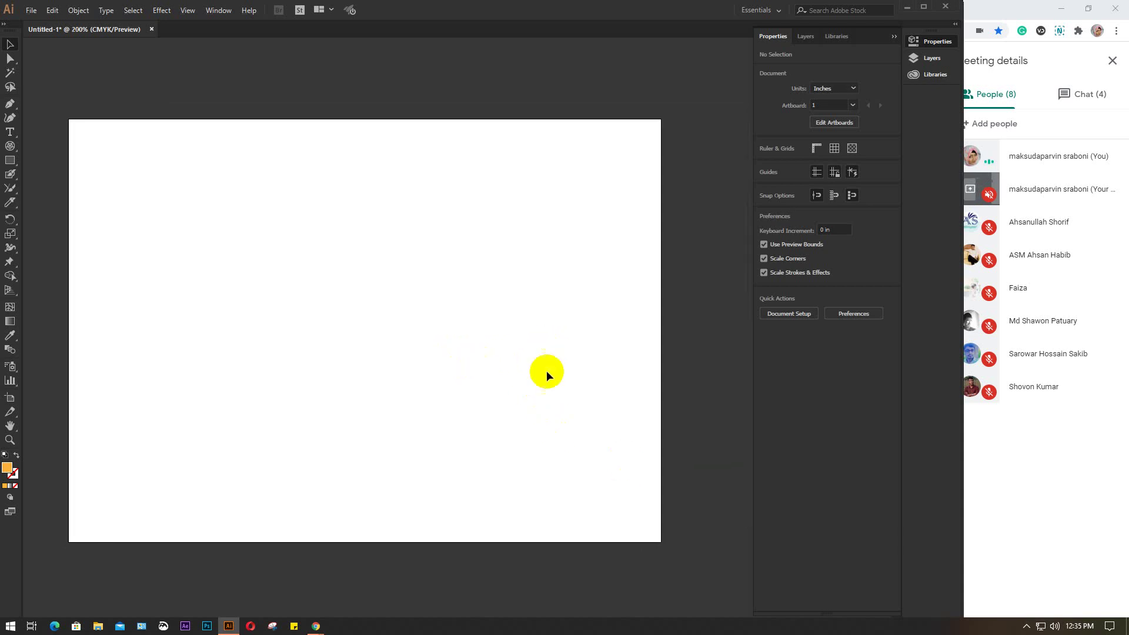
{"action": "left_click", "coordinate": [10, 203]}
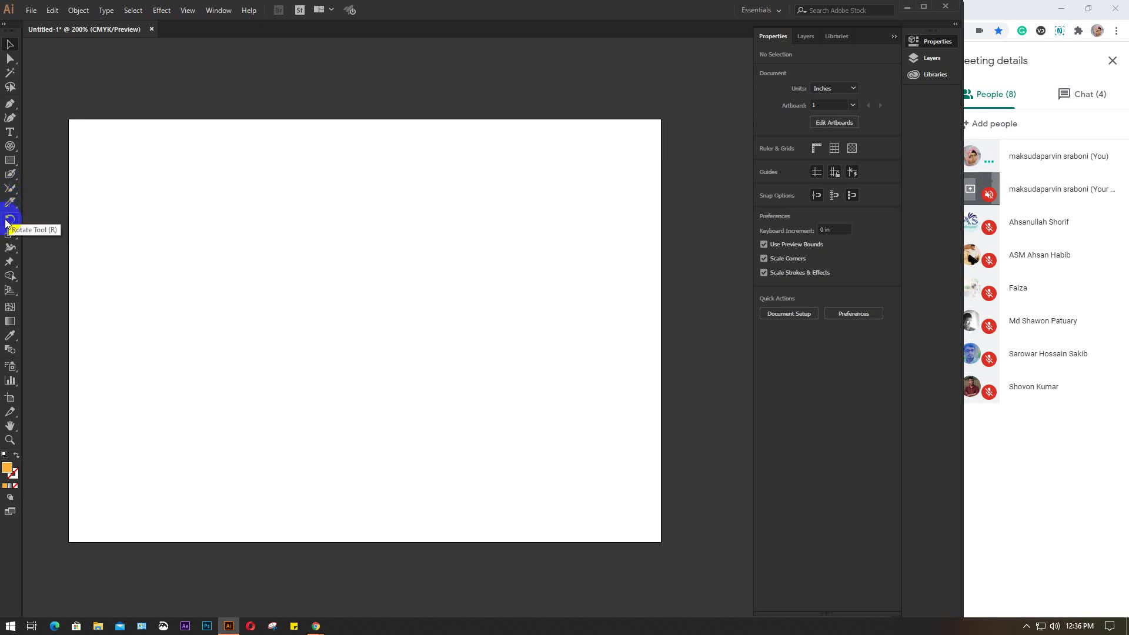
{"action": "left_click", "coordinate": [7, 222]}
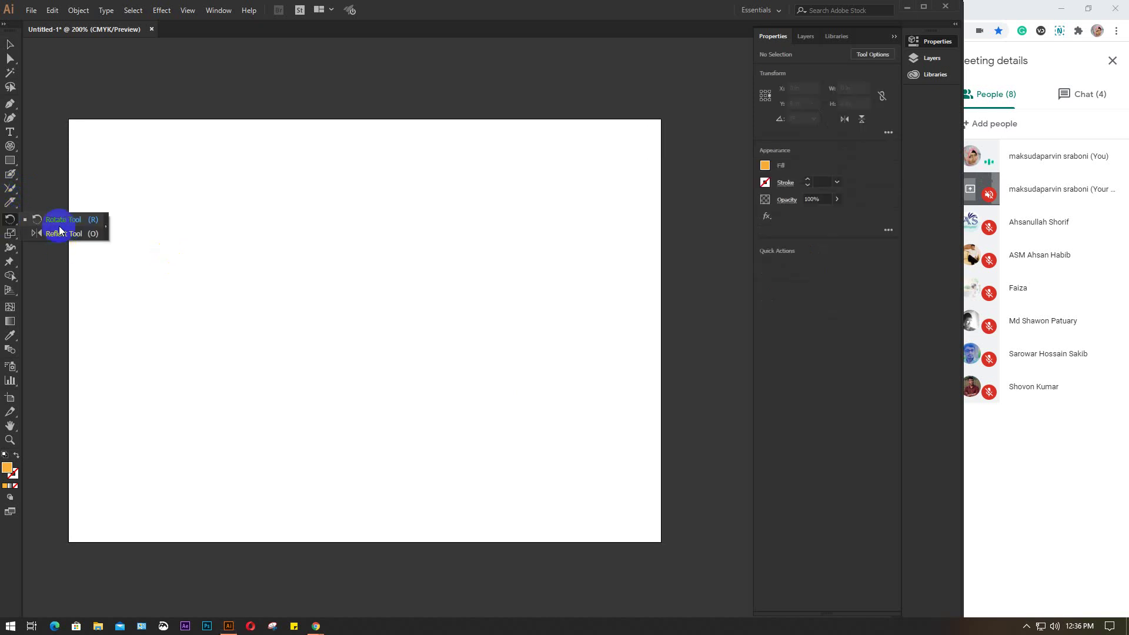
{"action": "left_click_drag", "start_coordinate": [25, 234], "coordinate": [68, 231]}
{"action": "left_click", "coordinate": [11, 234]}
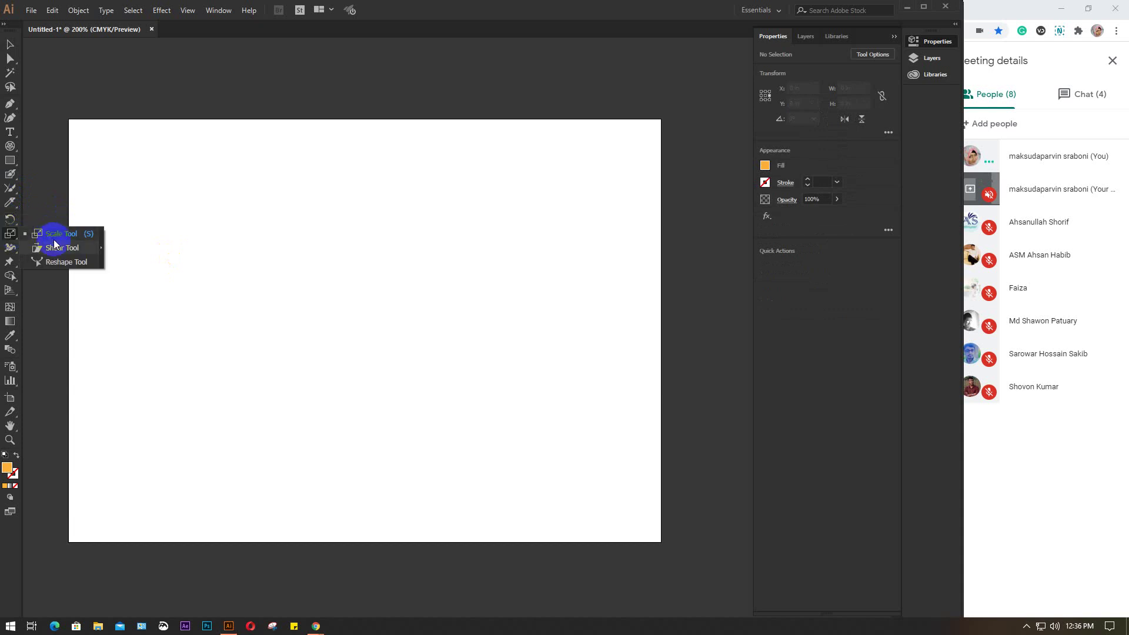
{"action": "left_click_drag", "start_coordinate": [54, 243], "coordinate": [3, 267]}
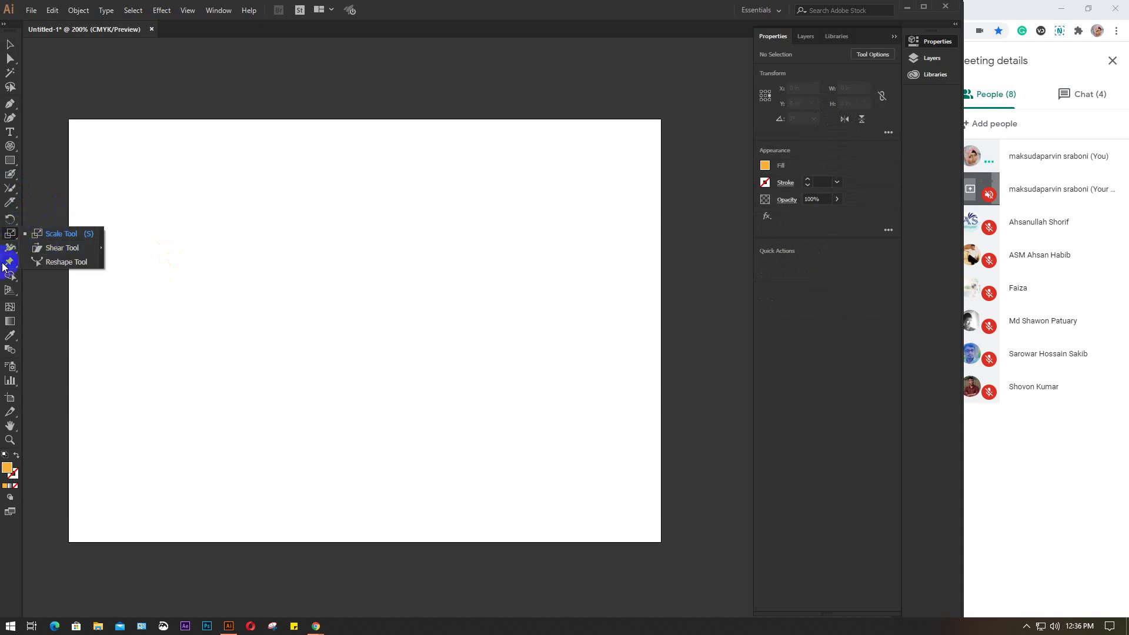
{"action": "left_click", "coordinate": [3, 267]}
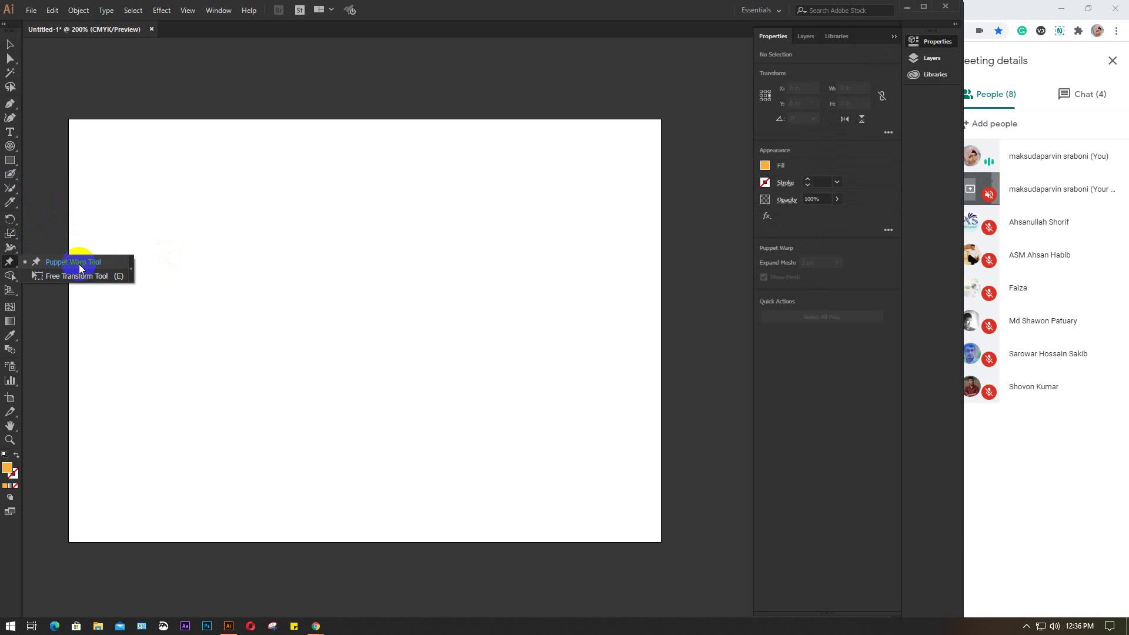
{"action": "left_click_drag", "start_coordinate": [79, 265], "coordinate": [75, 270]}
{"action": "left_click", "coordinate": [9, 108]}
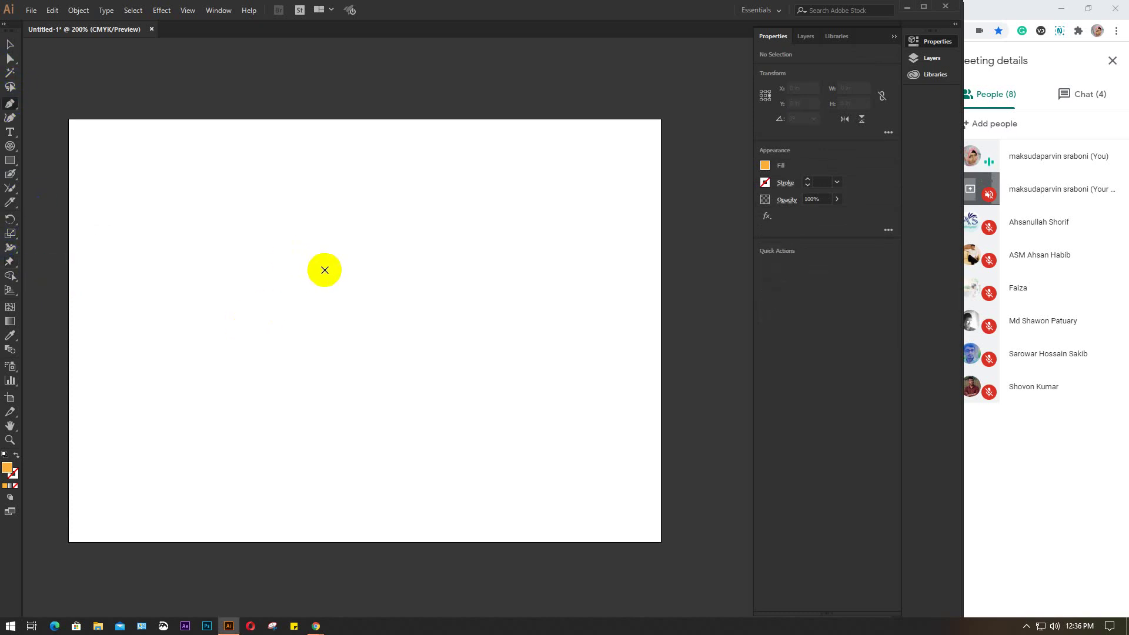
{"action": "scroll", "coordinate": [324, 270], "scroll_direction": "up", "scroll_amount": 1}
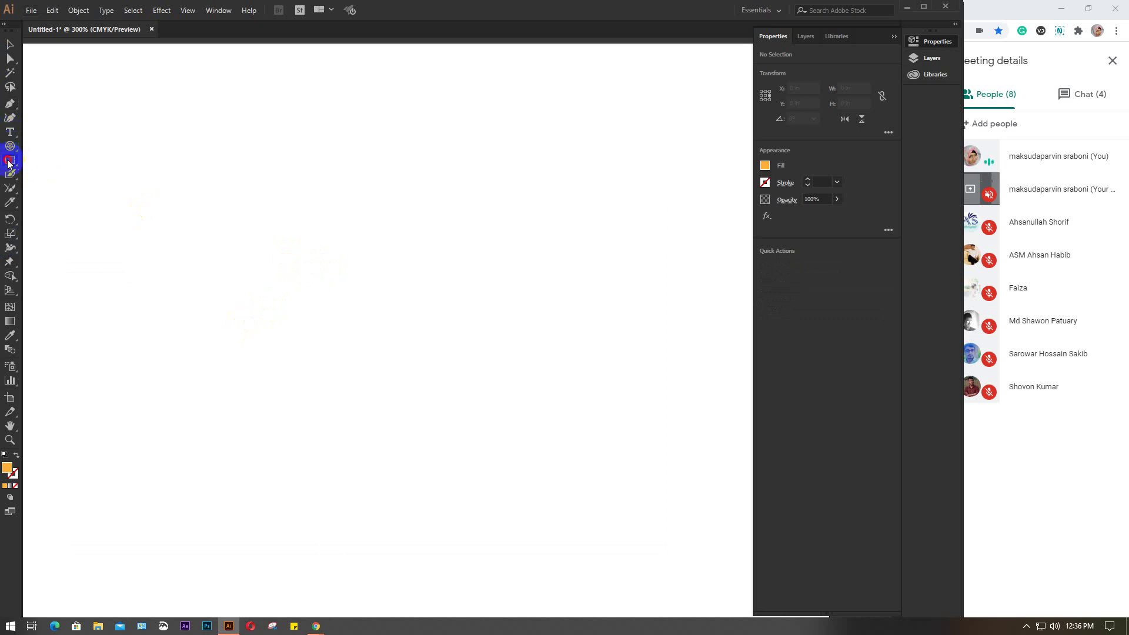
Draw an orange circle about 1.78 in wide with the Ellipse tool and set its stroke to 0.5 pt.
{"action": "left_click_drag", "start_coordinate": [8, 162], "coordinate": [41, 167]}
{"action": "left_click", "coordinate": [67, 190]}
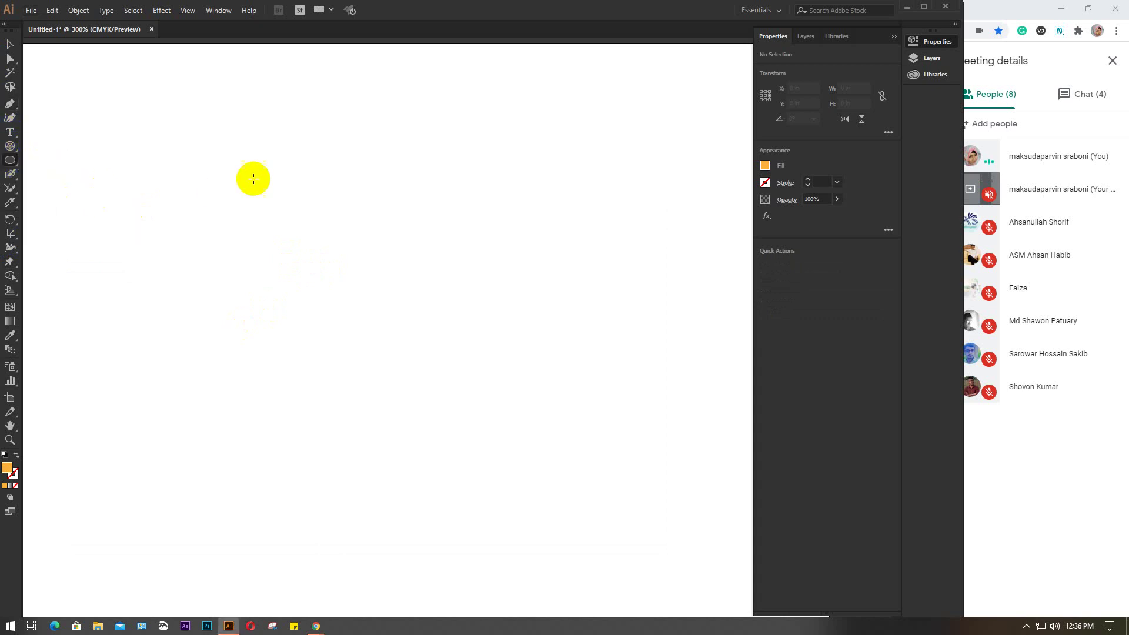
{"action": "left_click_drag", "start_coordinate": [243, 154], "coordinate": [464, 380]}
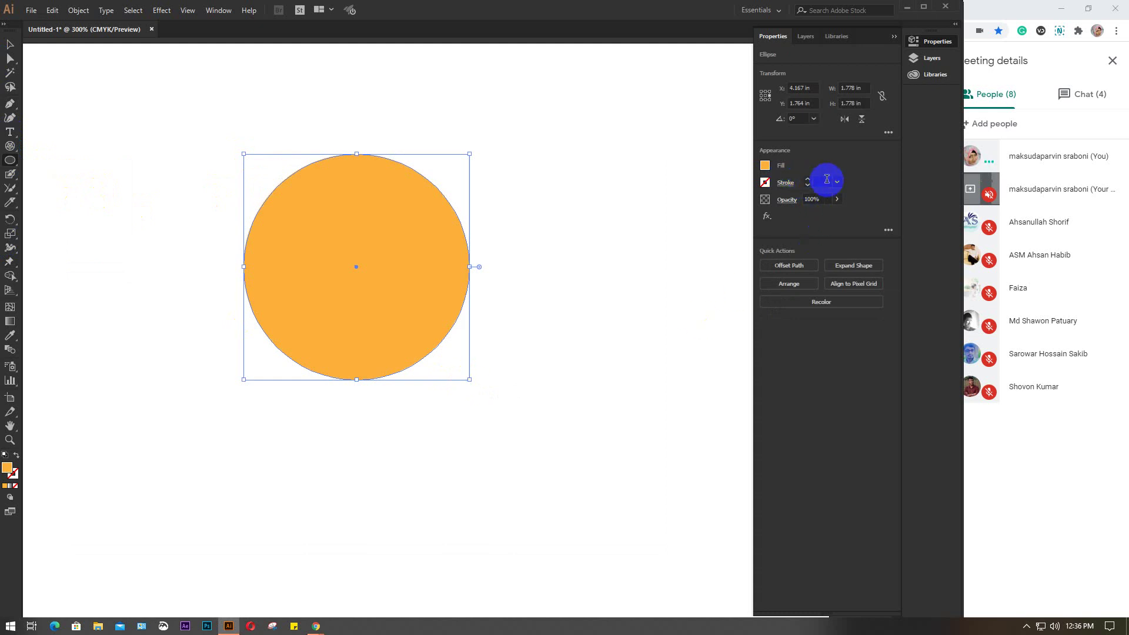
{"action": "type", "text": "0.25"}
{"action": "key", "text": "Return"}
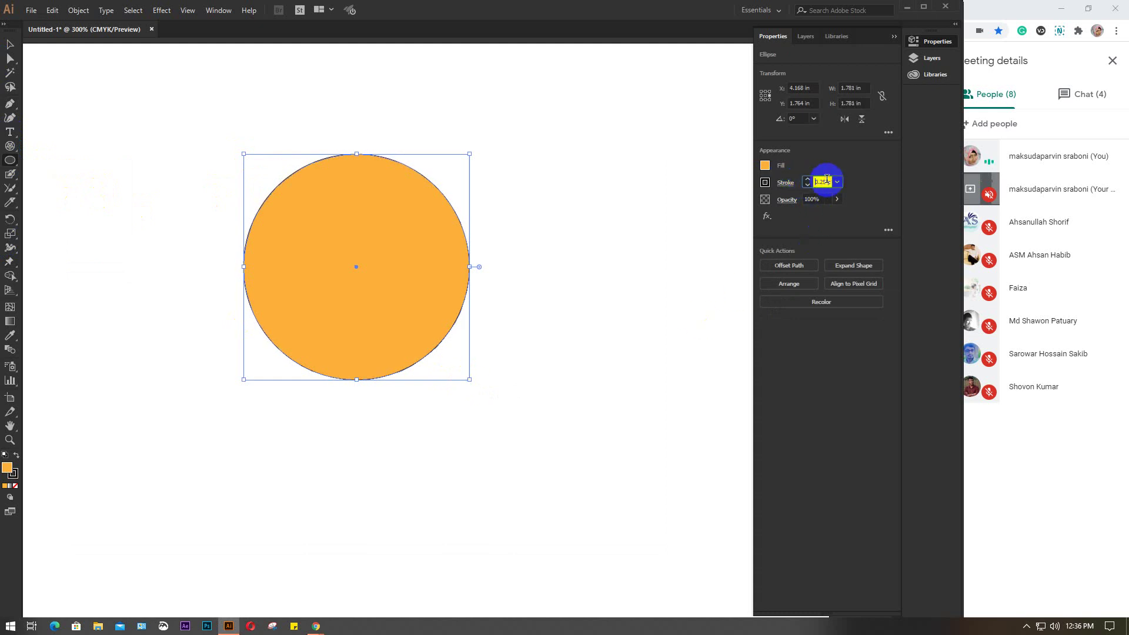
{"action": "type", "text": "0.5"}
{"action": "key", "text": "Return"}
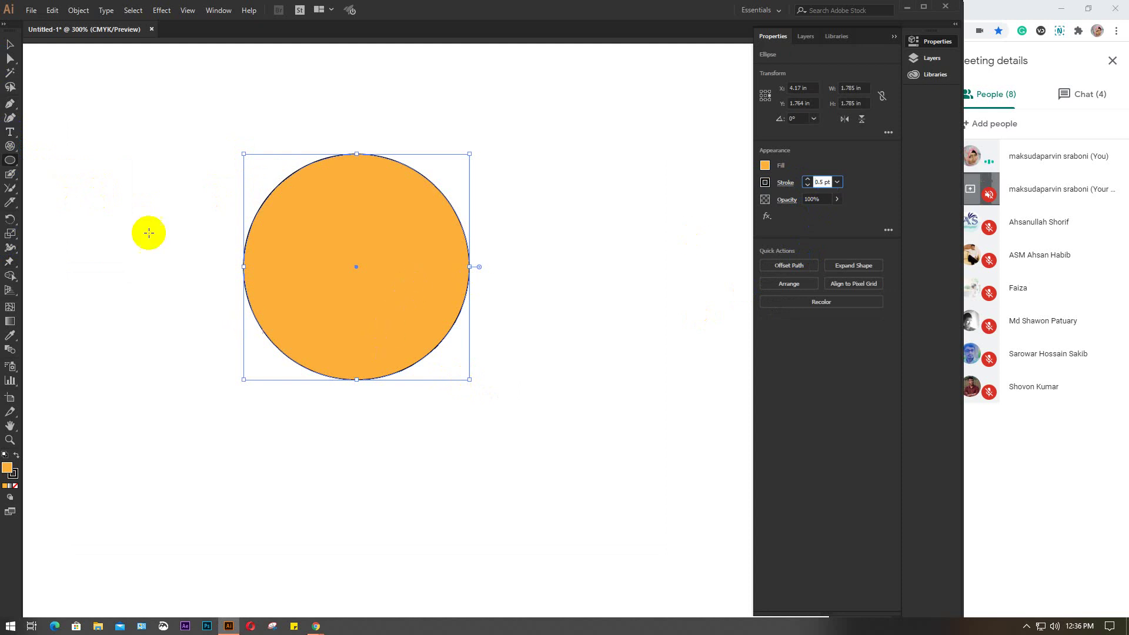
{"action": "left_click", "coordinate": [10, 105]}
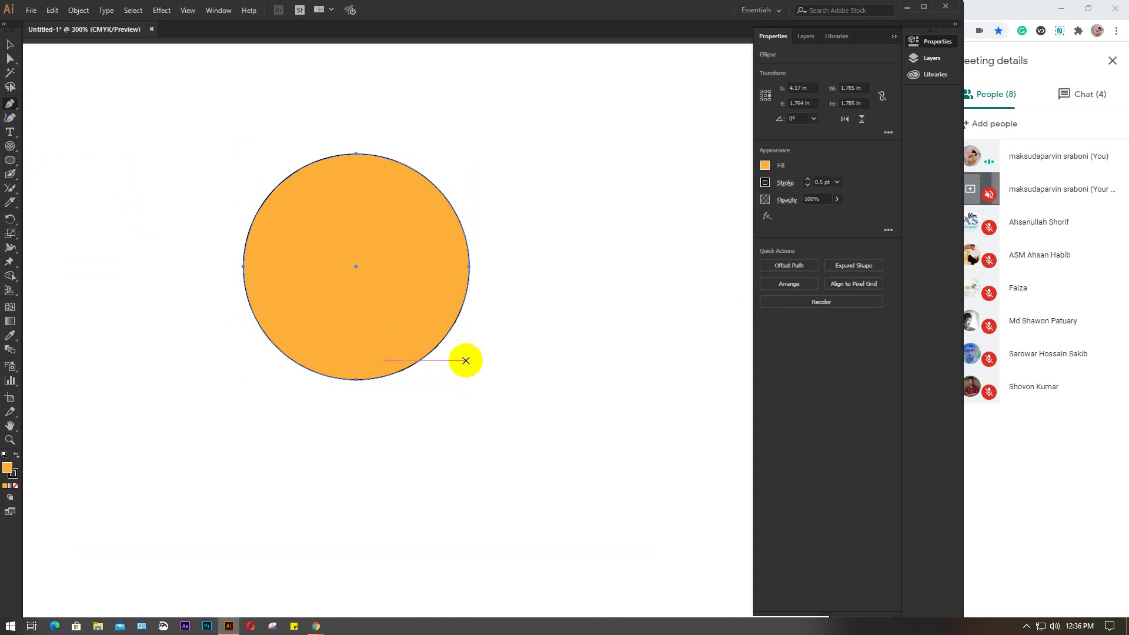
{"action": "left_click_drag", "start_coordinate": [383, 212], "coordinate": [411, 281]}
{"action": "key", "text": "ctrl+z"}
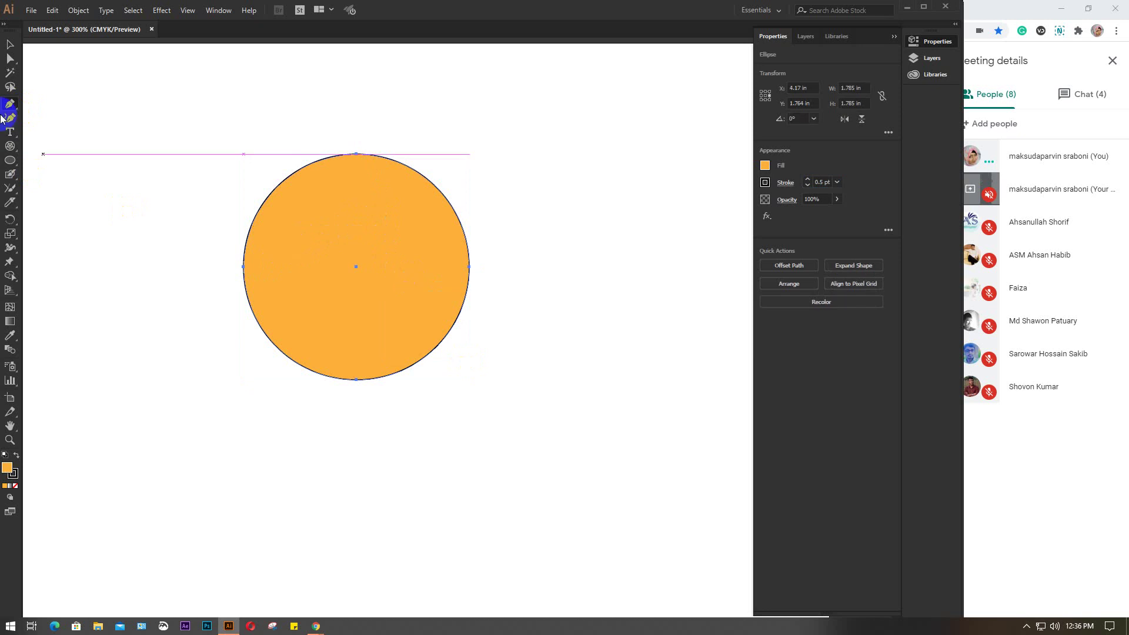
Draw an upright ellipse about 0.31 by 0.54 in as the face's right-hand eye and fill it with the lightest gray.
{"action": "left_click", "coordinate": [10, 160]}
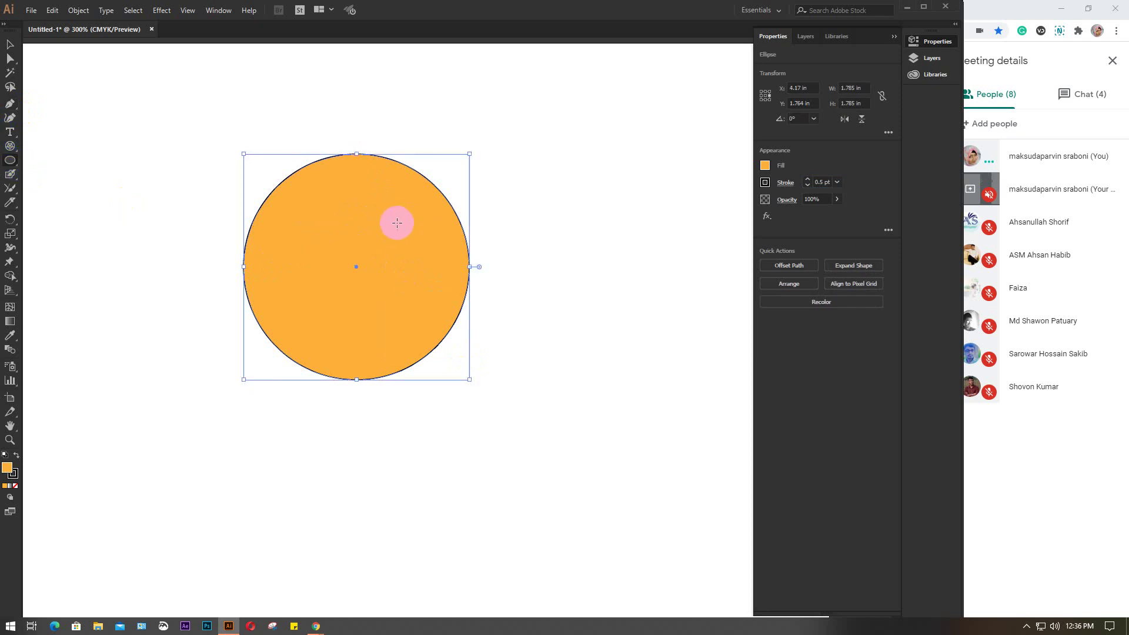
{"action": "left_click_drag", "start_coordinate": [389, 224], "coordinate": [428, 290]}
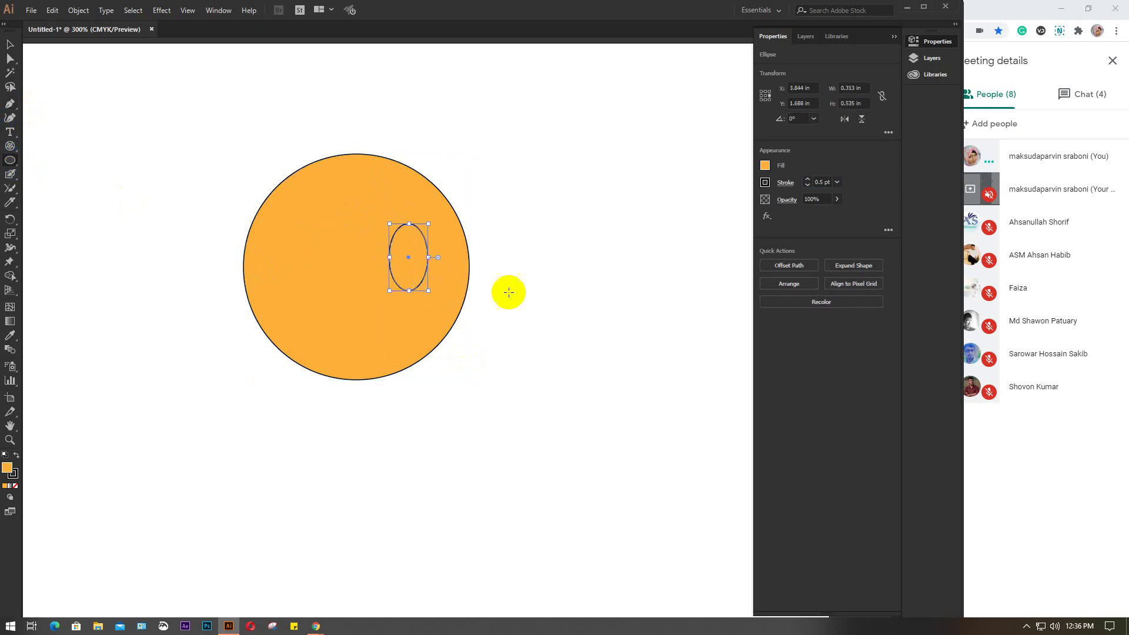
{"action": "left_click", "coordinate": [765, 166]}
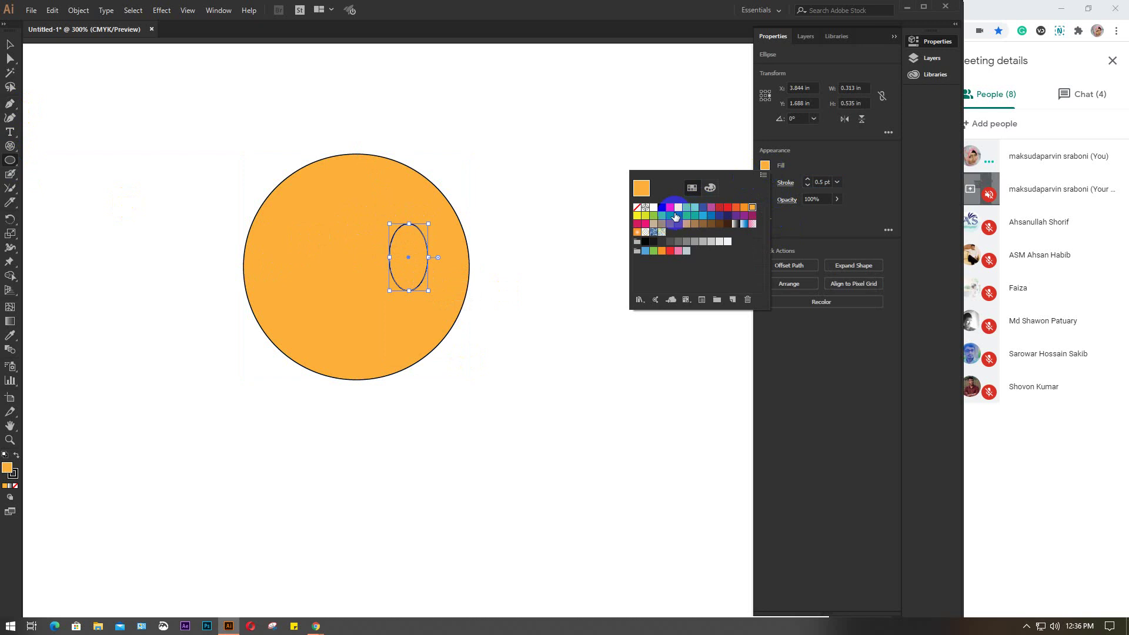
{"action": "left_click", "coordinate": [728, 241]}
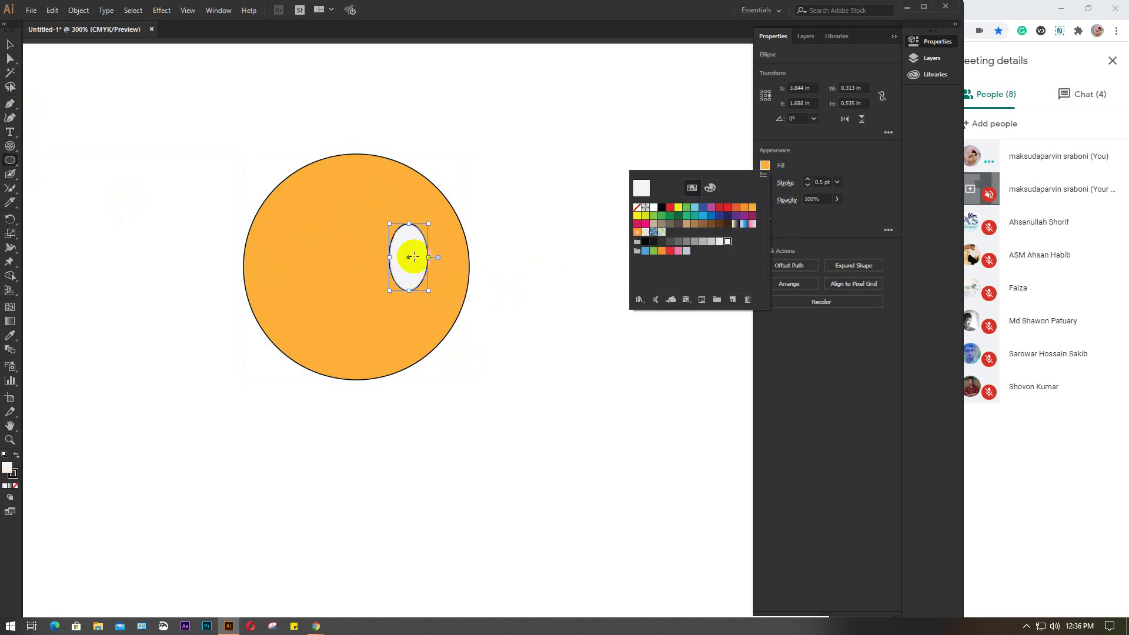
Draw a pupil about 0.13 by 0.27 in in the lower right of the oval eye and fill it black.
{"action": "left_click_drag", "start_coordinate": [408, 252], "coordinate": [425, 286]}
{"action": "left_click", "coordinate": [764, 183]}
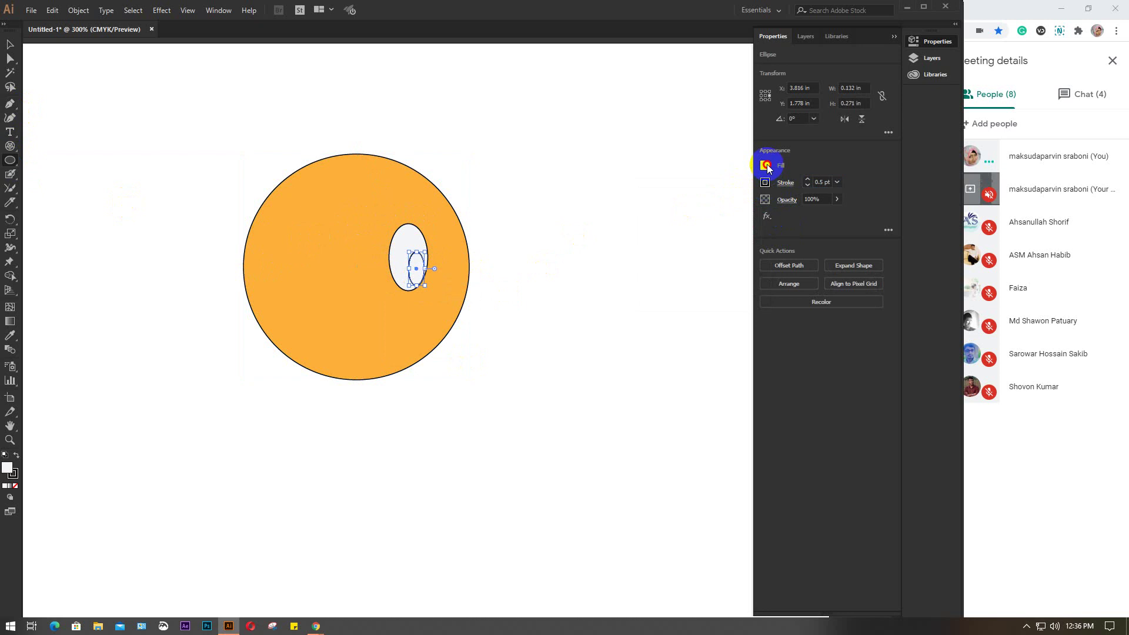
{"action": "left_click", "coordinate": [766, 165]}
{"action": "left_click", "coordinate": [661, 207]}
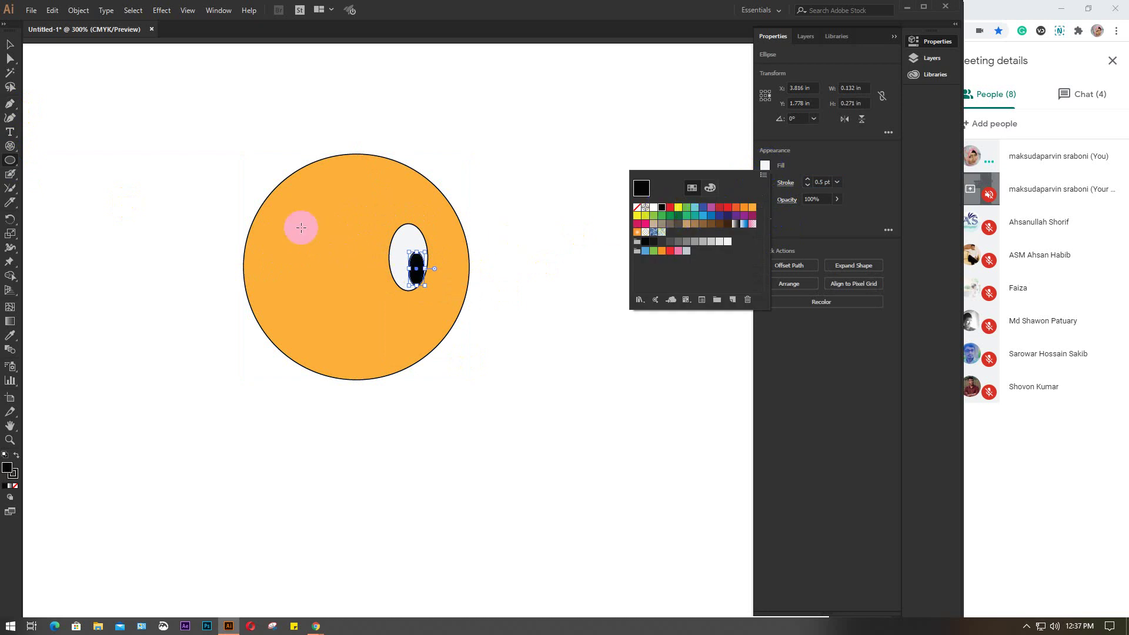
{"action": "key", "text": "Escape"}
Draw a circle about 0.54 in wide as the face's left-hand eye and fill it with the lightest gray.
{"action": "left_click_drag", "start_coordinate": [314, 221], "coordinate": [322, 277]}
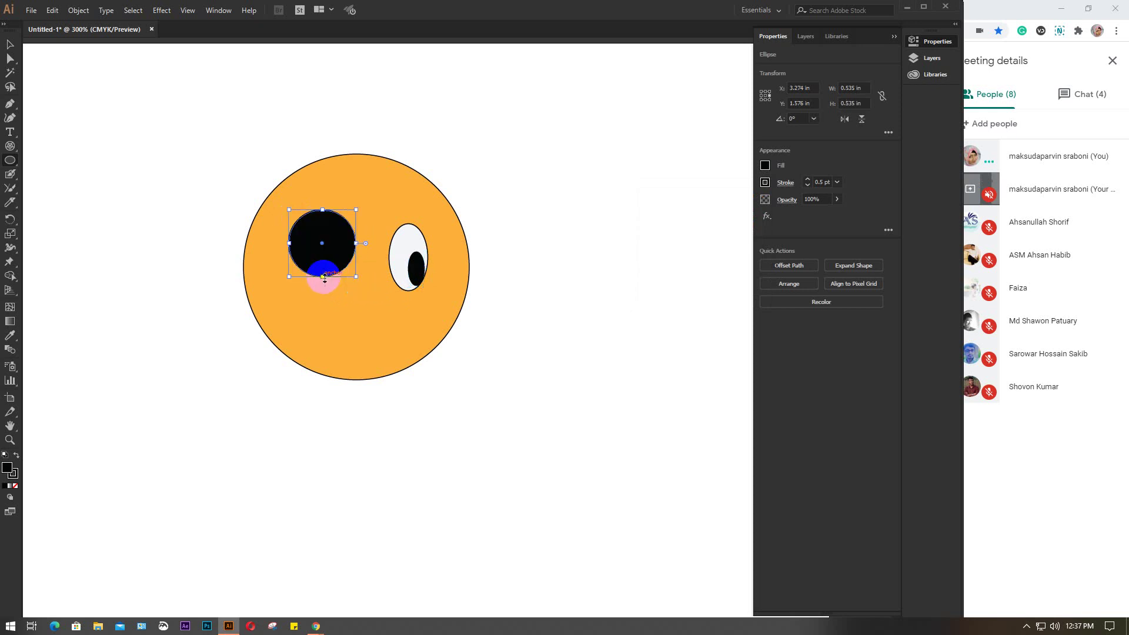
{"action": "left_click", "coordinate": [765, 166]}
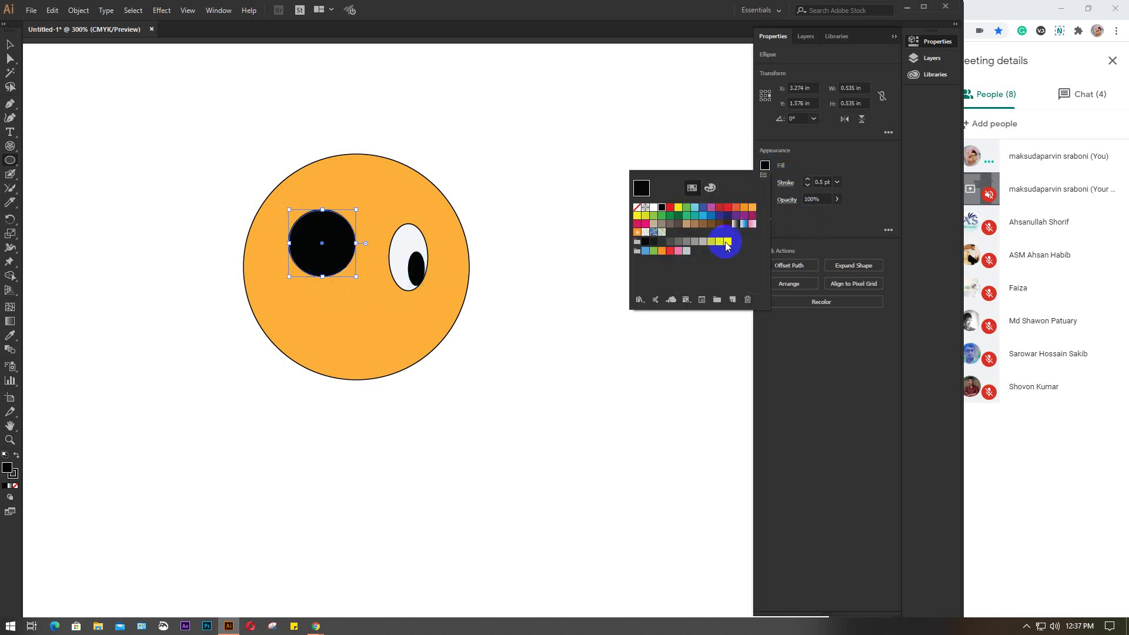
{"action": "left_click", "coordinate": [653, 207]}
Draw a round pupil about 0.22 in wide at the lower edge of the round eye and fill it black.
{"action": "left_click_drag", "start_coordinate": [318, 244], "coordinate": [344, 275]}
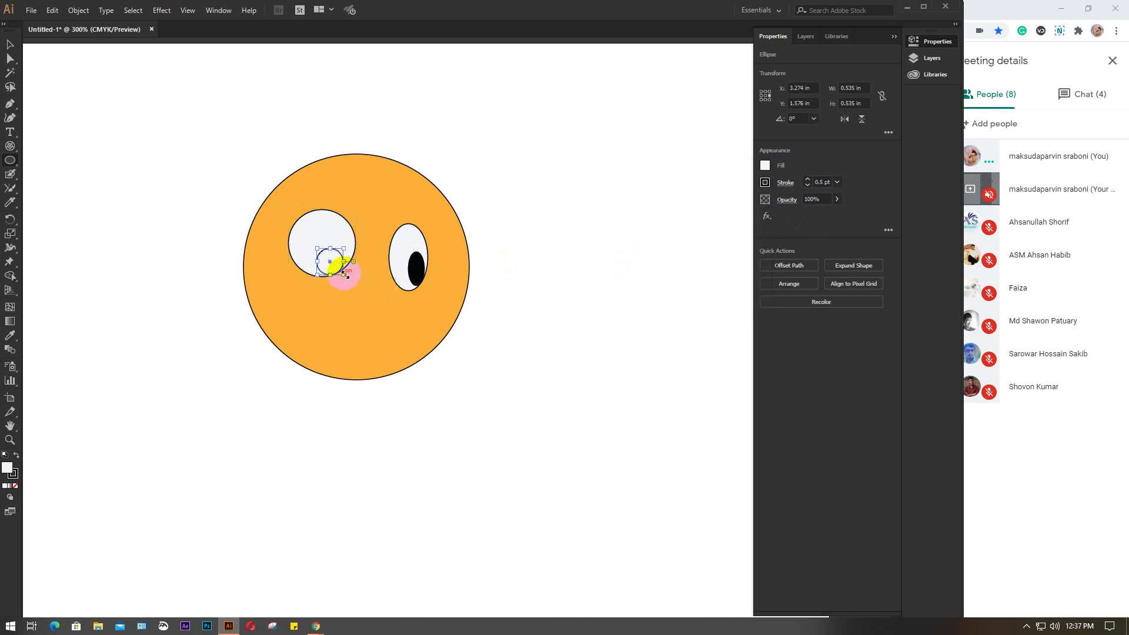
{"action": "left_click", "coordinate": [764, 166]}
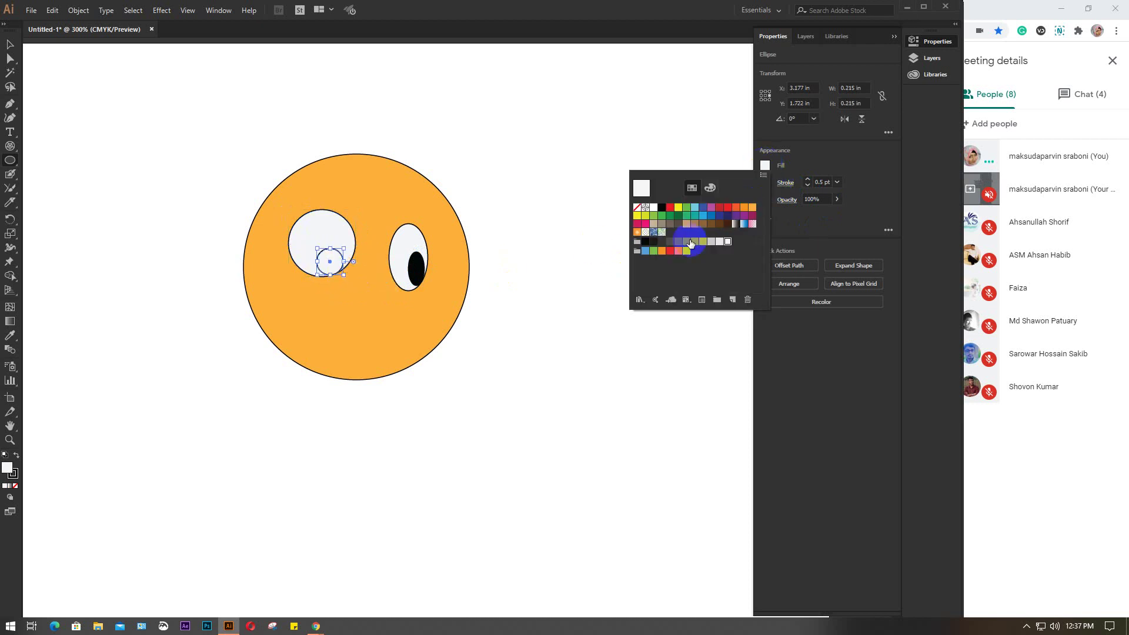
{"action": "left_click", "coordinate": [661, 208]}
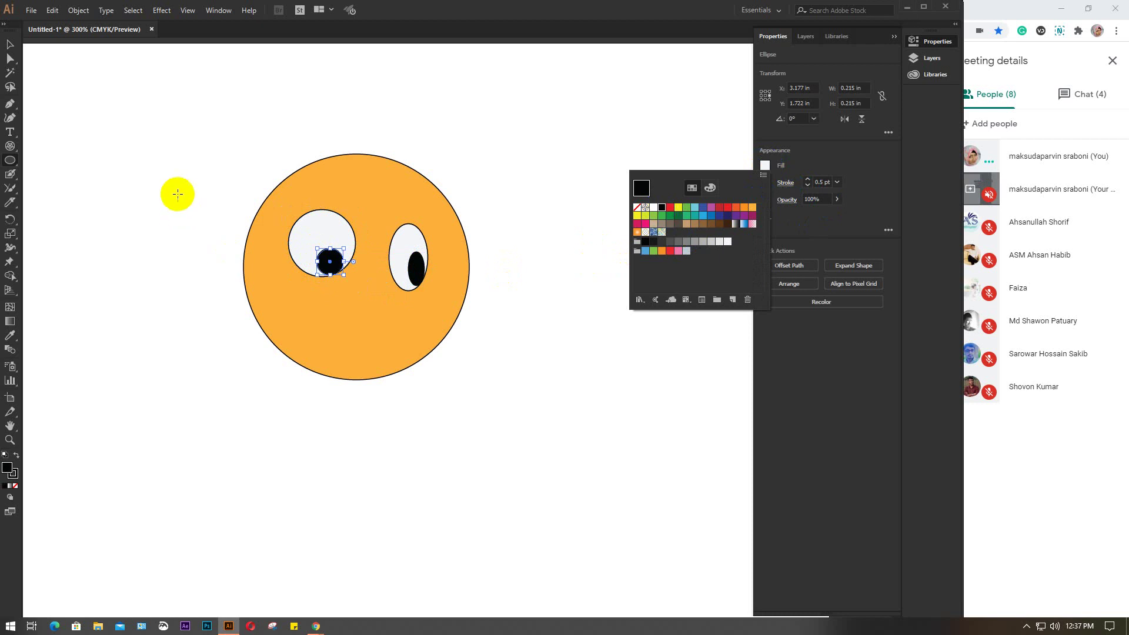
Draw a flat ellipse about 0.58 by 0.17 in as the mouth below the eyes and fill it white.
{"action": "left_click", "coordinate": [10, 162]}
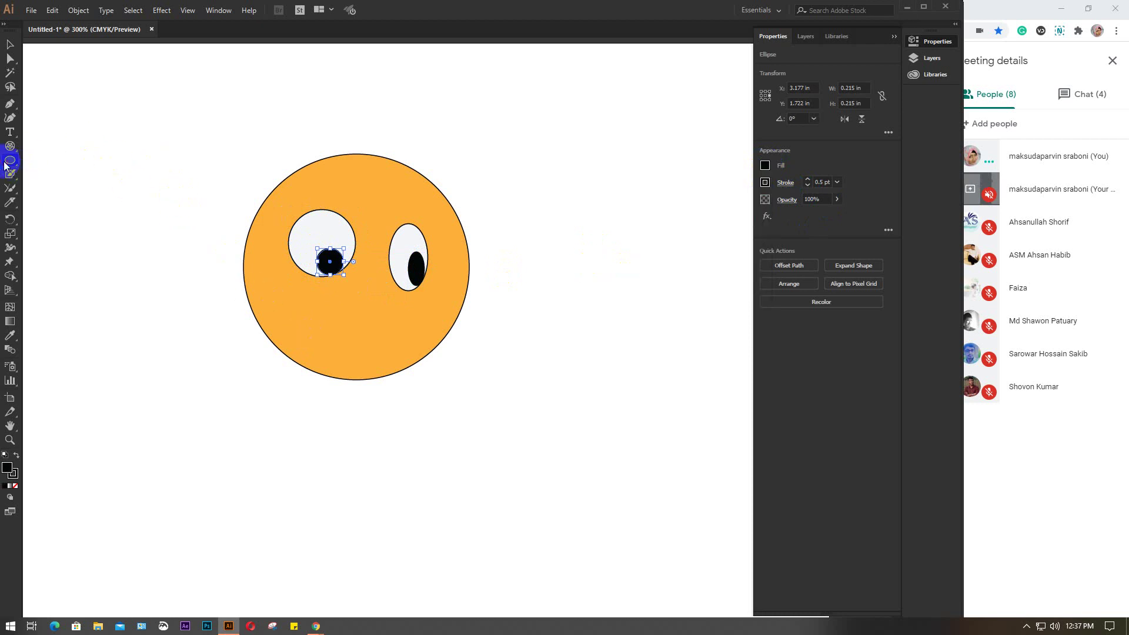
{"action": "left_click_drag", "start_coordinate": [316, 331], "coordinate": [388, 352]}
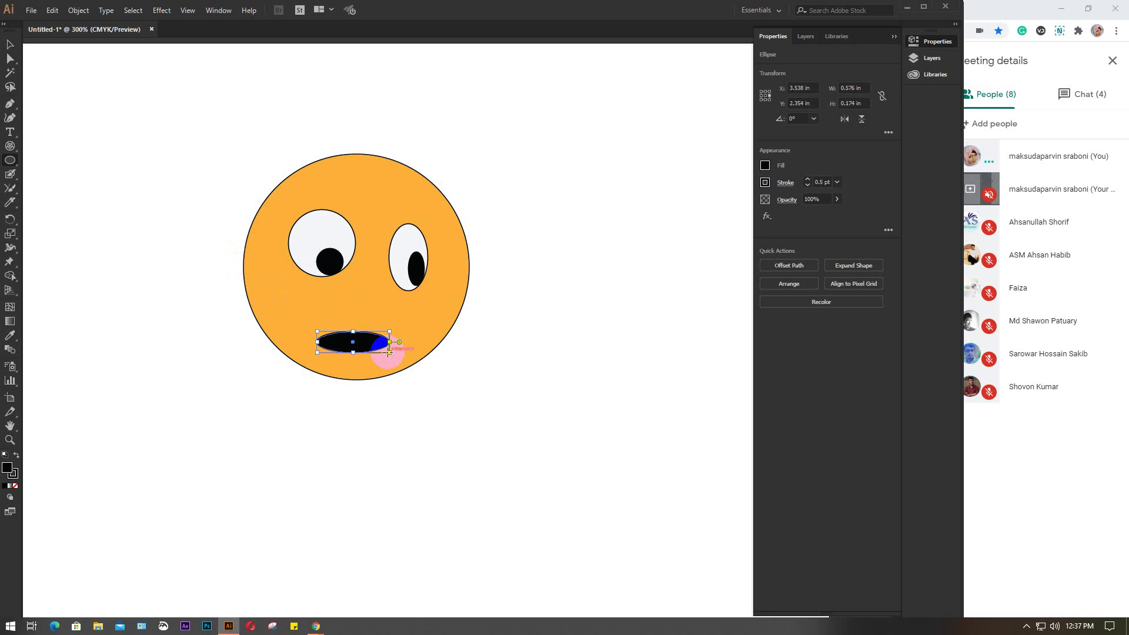
{"action": "left_click", "coordinate": [765, 165]}
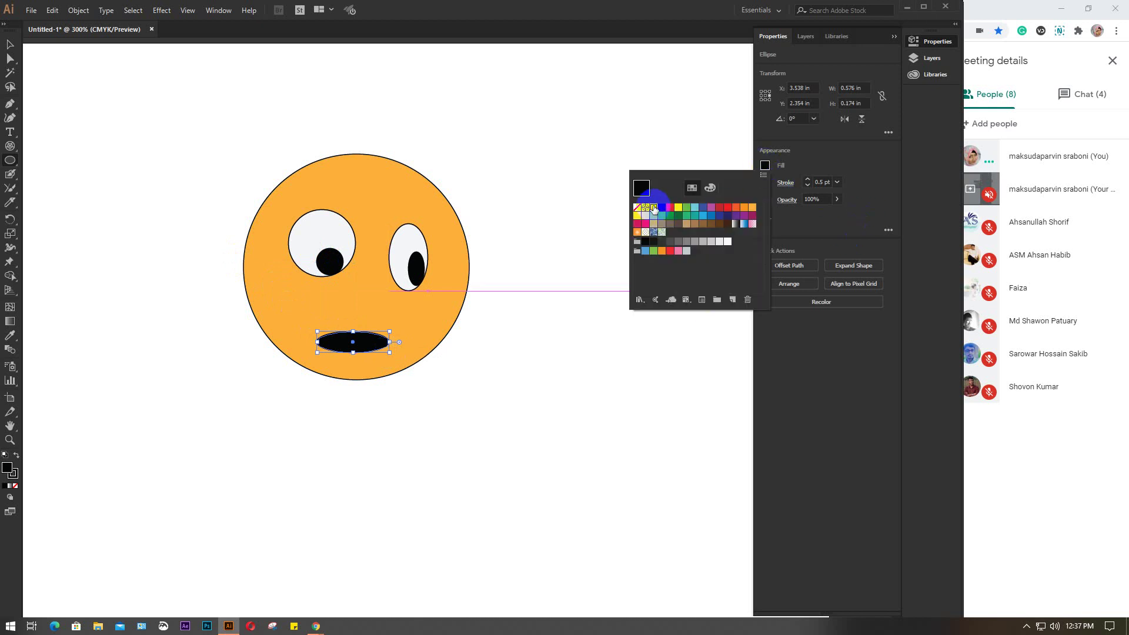
{"action": "left_click", "coordinate": [653, 207]}
{"action": "left_click", "coordinate": [134, 154]}
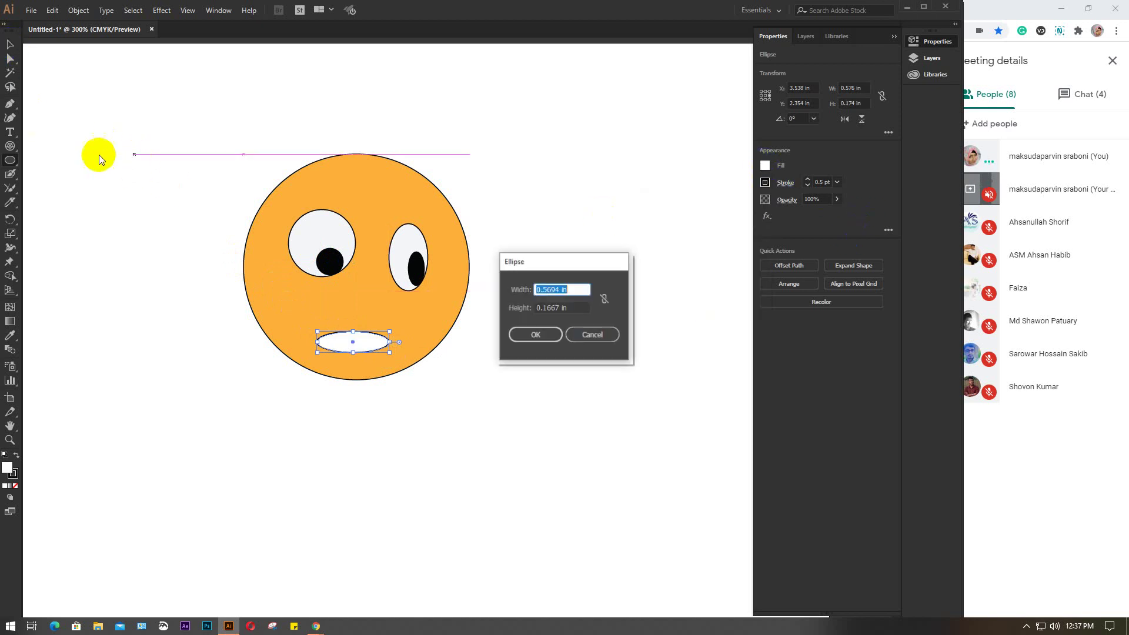
{"action": "left_click", "coordinate": [594, 335]}
Draw a large closed, curved body shape with the Pen tool, starting and ending just below the mouth.
{"action": "left_click", "coordinate": [10, 104]}
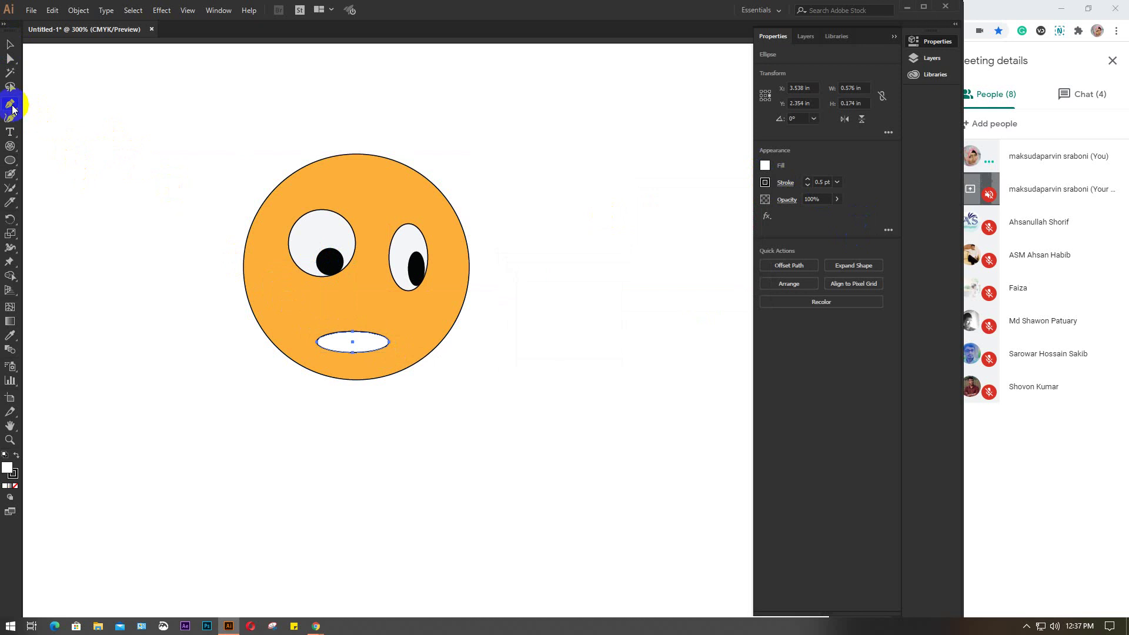
{"action": "scroll", "coordinate": [365, 368], "scroll_direction": "down", "scroll_amount": 1}
{"action": "scroll", "coordinate": [365, 368], "scroll_direction": "down", "scroll_amount": 2}
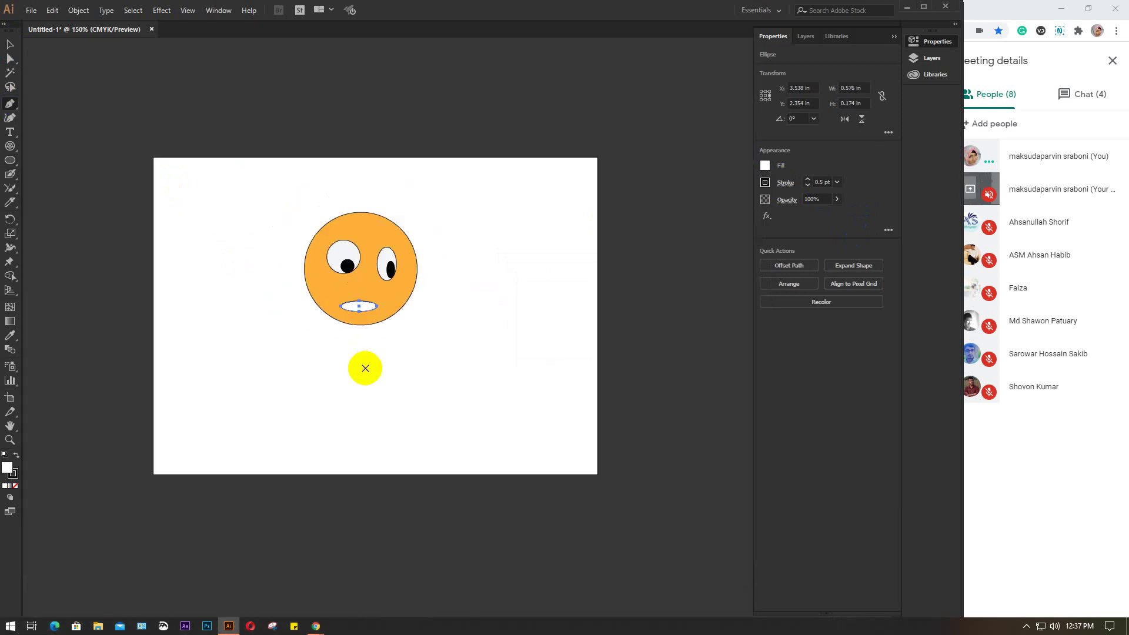
{"action": "scroll", "coordinate": [365, 368], "scroll_direction": "down", "scroll_amount": 1}
{"action": "scroll", "coordinate": [352, 293], "scroll_direction": "up", "scroll_amount": 2}
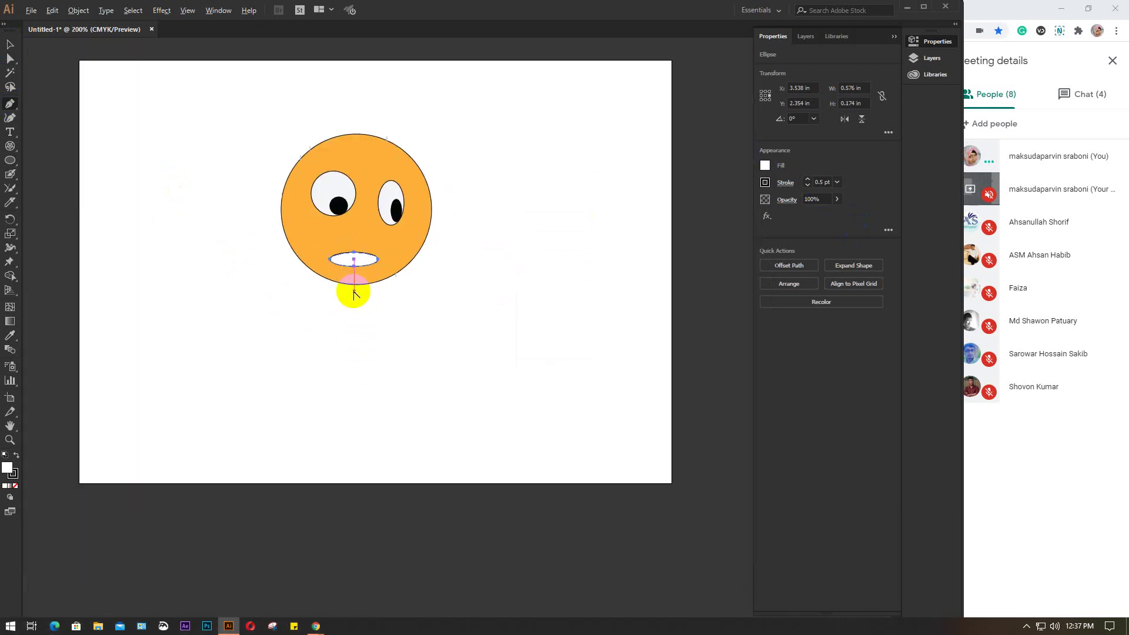
{"action": "left_click", "coordinate": [359, 270]}
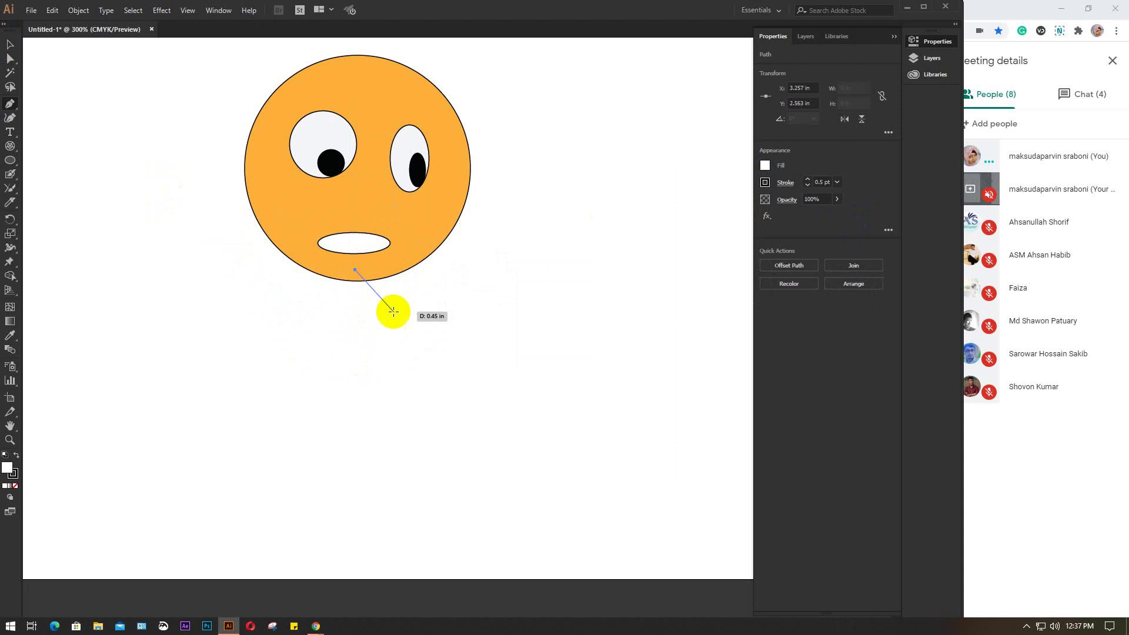
{"action": "left_click_drag", "start_coordinate": [398, 299], "coordinate": [437, 310]}
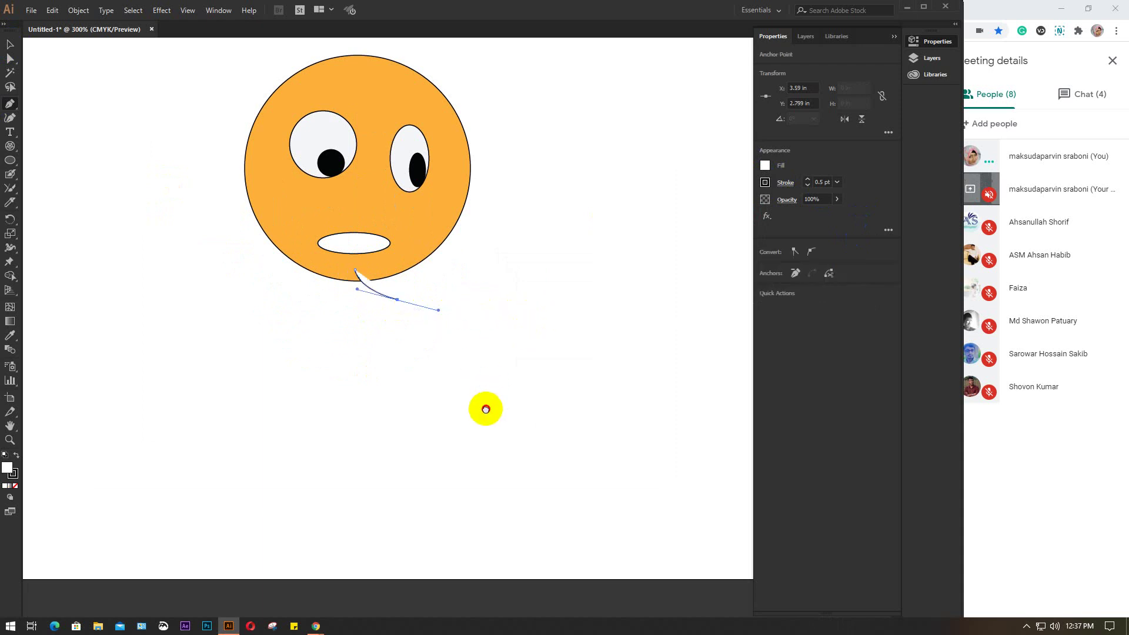
{"action": "left_click_drag", "start_coordinate": [486, 408], "coordinate": [476, 337]}
{"action": "left_click_drag", "start_coordinate": [460, 382], "coordinate": [464, 428]}
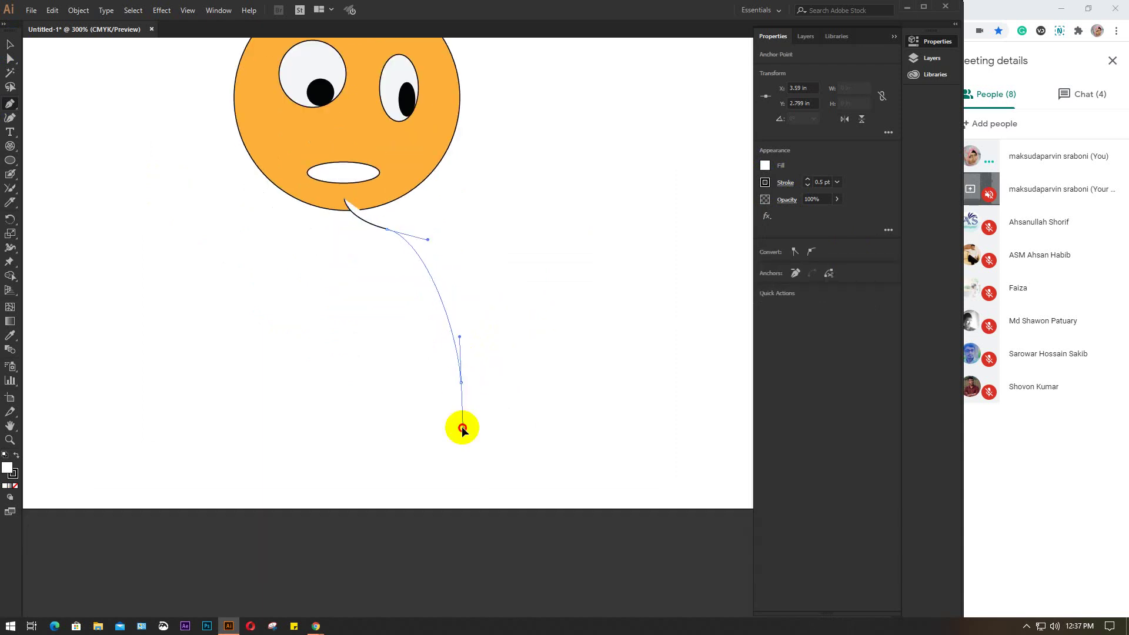
{"action": "left_click_drag", "start_coordinate": [368, 507], "coordinate": [320, 525]}
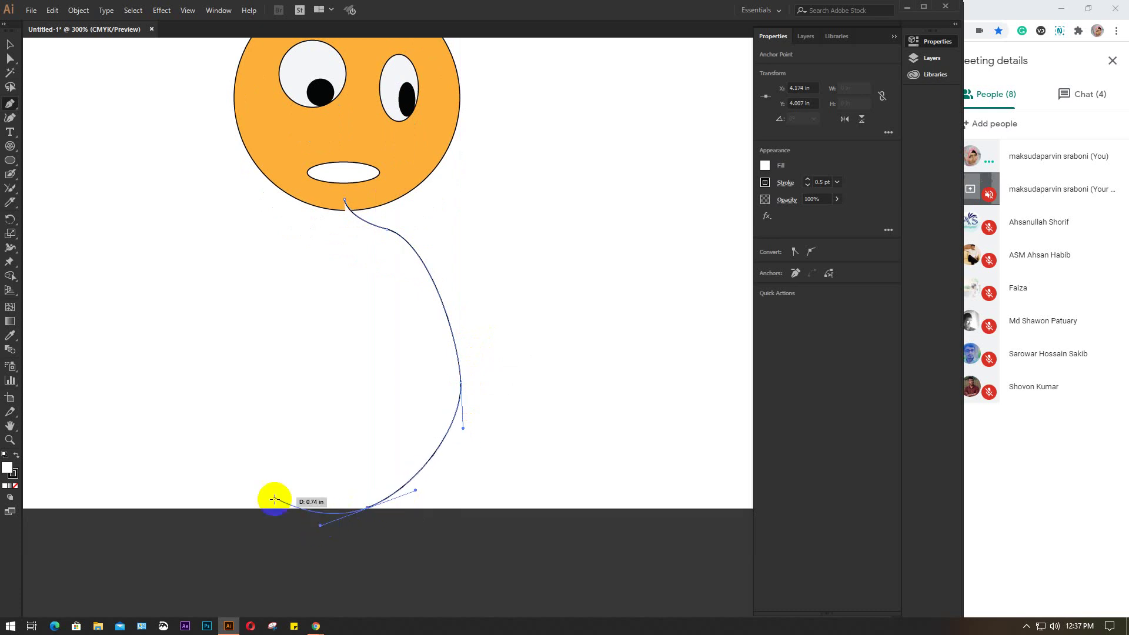
{"action": "left_click_drag", "start_coordinate": [226, 467], "coordinate": [225, 432]}
{"action": "left_click_drag", "start_coordinate": [219, 314], "coordinate": [247, 277]}
{"action": "left_click", "coordinate": [338, 199]}
{"action": "left_click_drag", "start_coordinate": [338, 199], "coordinate": [418, 220]}
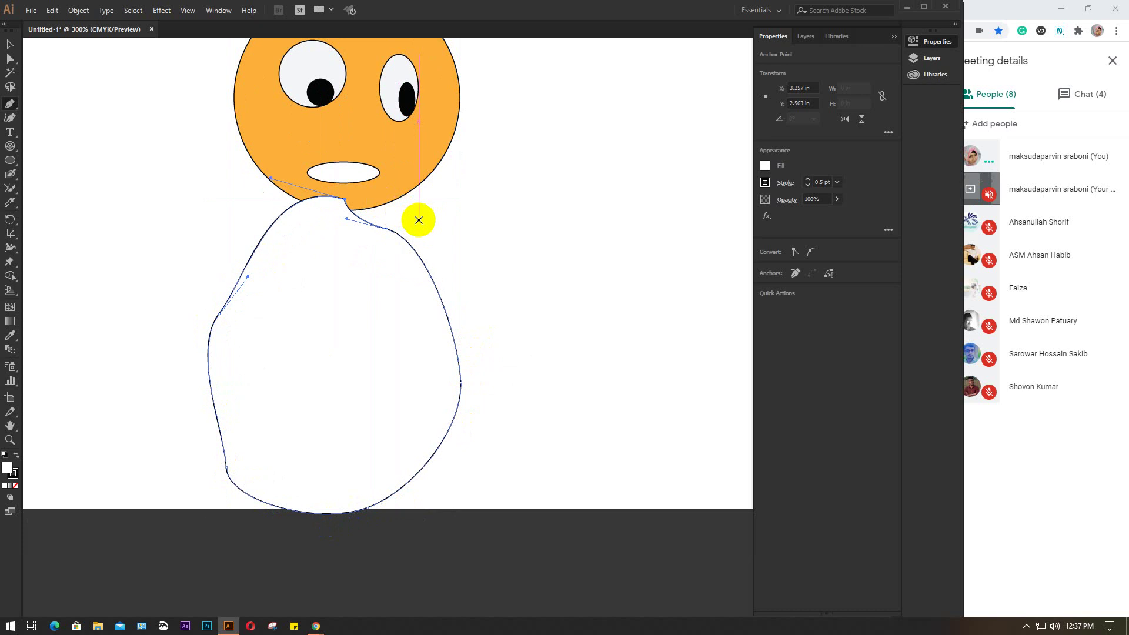
Fill the body shape with light blue.
{"action": "key", "text": "v"}
{"action": "left_click", "coordinate": [762, 165]}
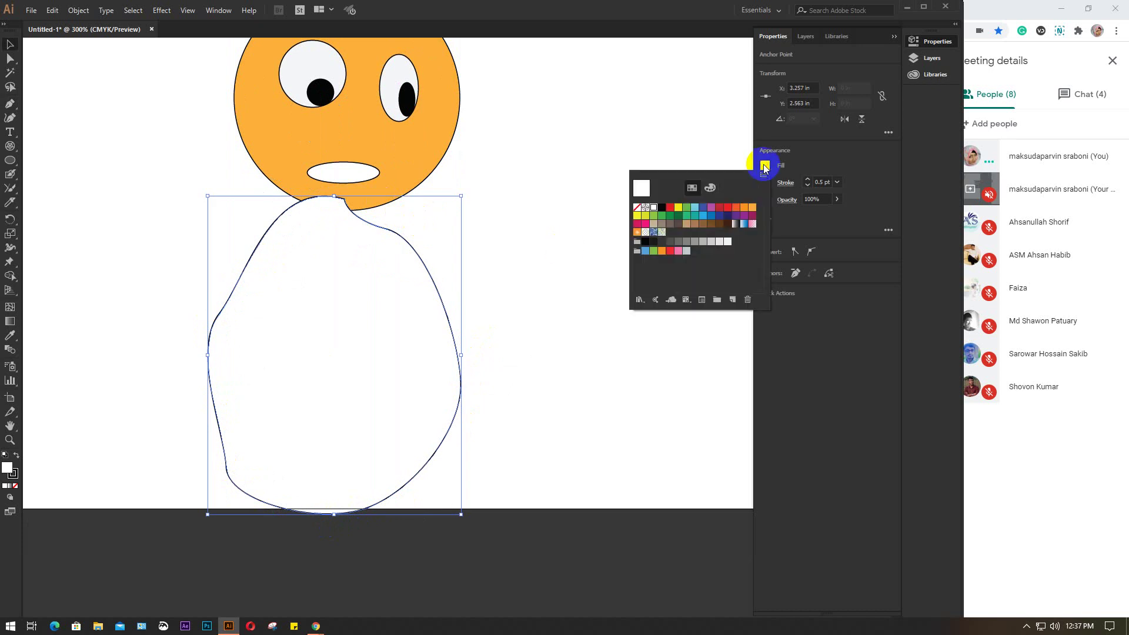
{"action": "left_click", "coordinate": [695, 208]}
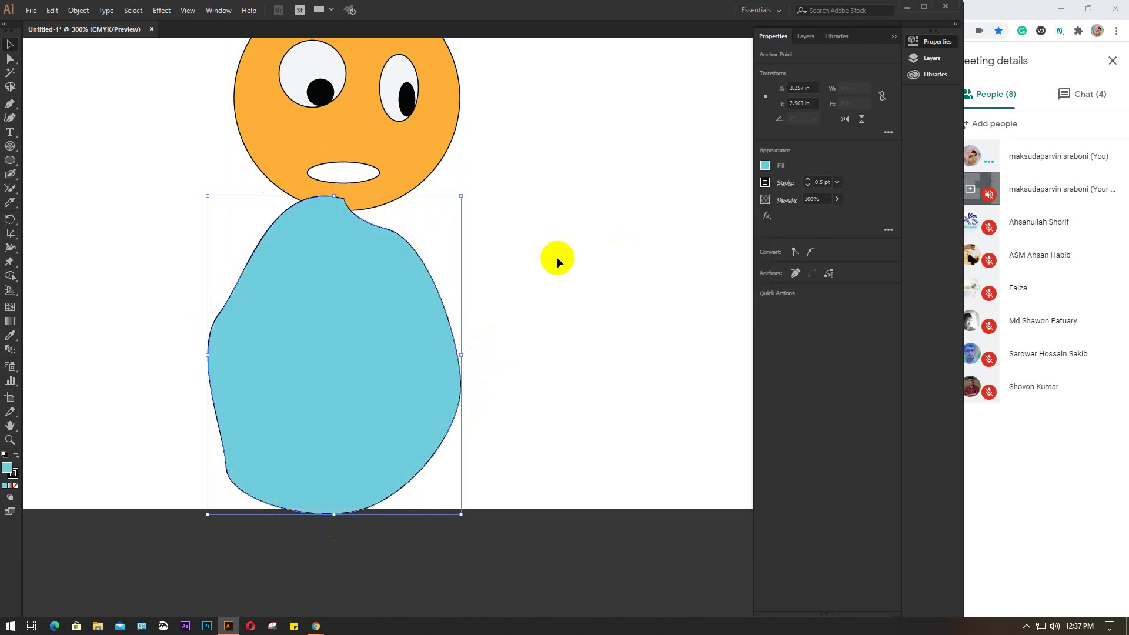
Send the body to the back and shift it slightly up and right so its top sits under the head.
{"action": "right_click", "coordinate": [270, 287]}
{"action": "mouse_move", "coordinate": [341, 471]}
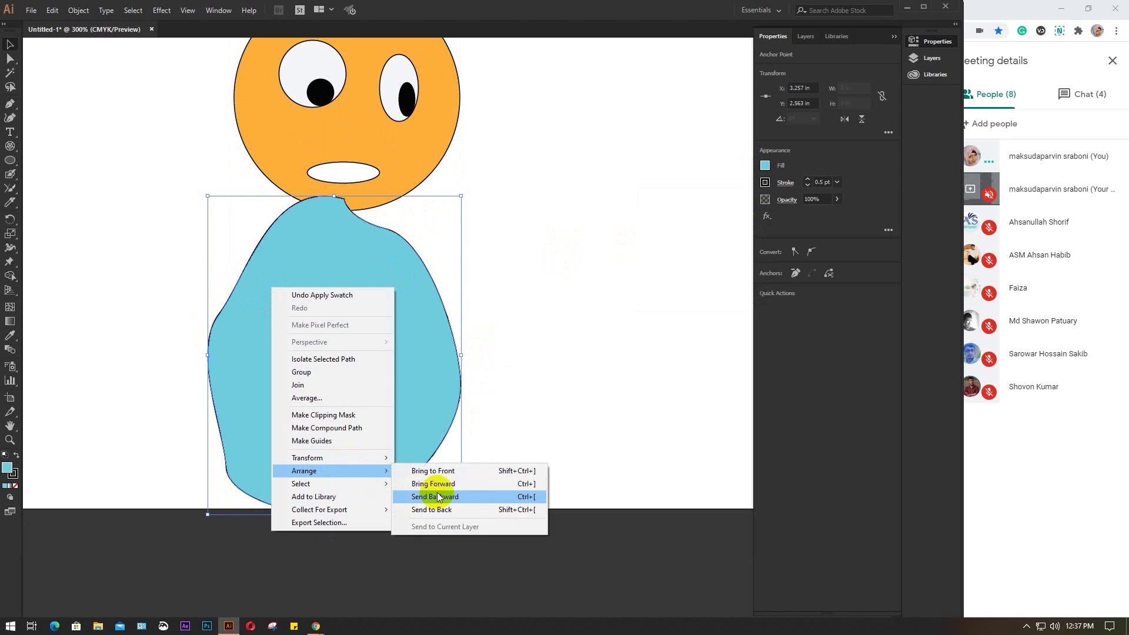
{"action": "left_click", "coordinate": [434, 509]}
{"action": "left_click_drag", "start_coordinate": [304, 406], "coordinate": [317, 383]}
{"action": "left_click", "coordinate": [511, 344]}
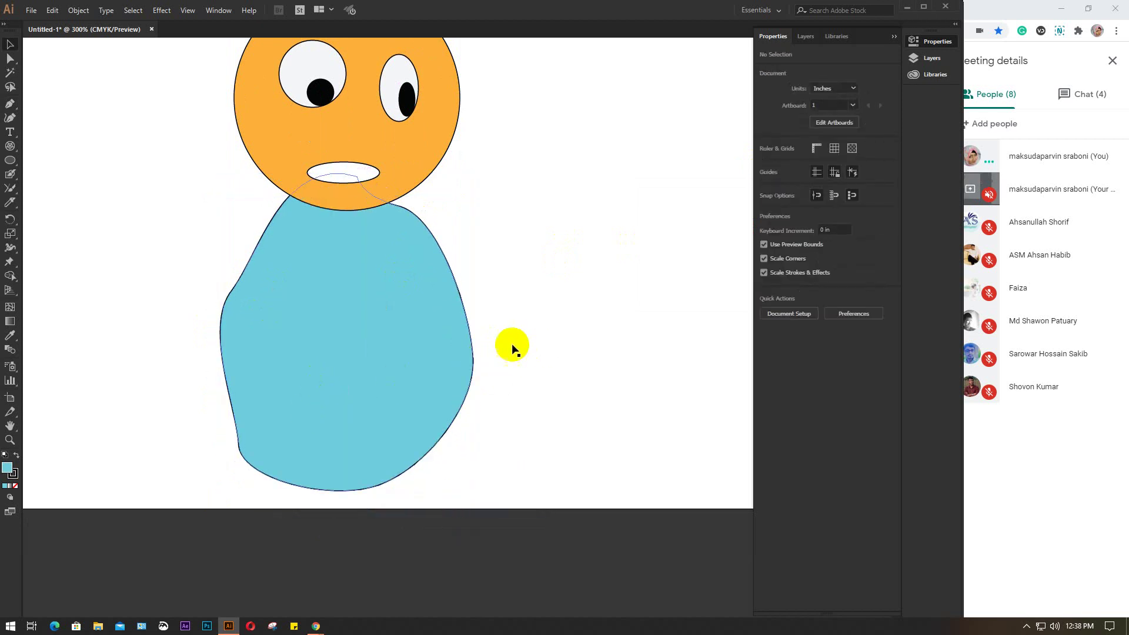
Draw a closed, bent arm about 1.58 by 1.65 in with the Pen tool, from the body's right shoulder up to a rounded fist.
{"action": "left_click", "coordinate": [7, 105]}
{"action": "scroll", "coordinate": [479, 320], "scroll_direction": "up", "scroll_amount": 2}
{"action": "scroll", "coordinate": [479, 320], "scroll_direction": "right", "scroll_amount": 2}
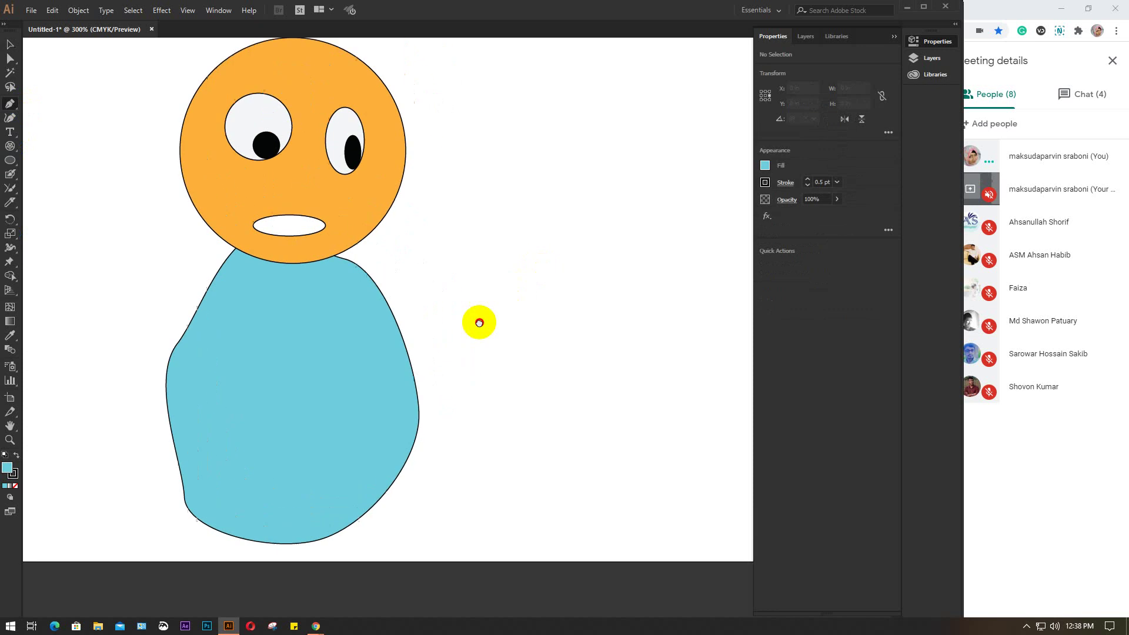
{"action": "left_click", "coordinate": [351, 304]}
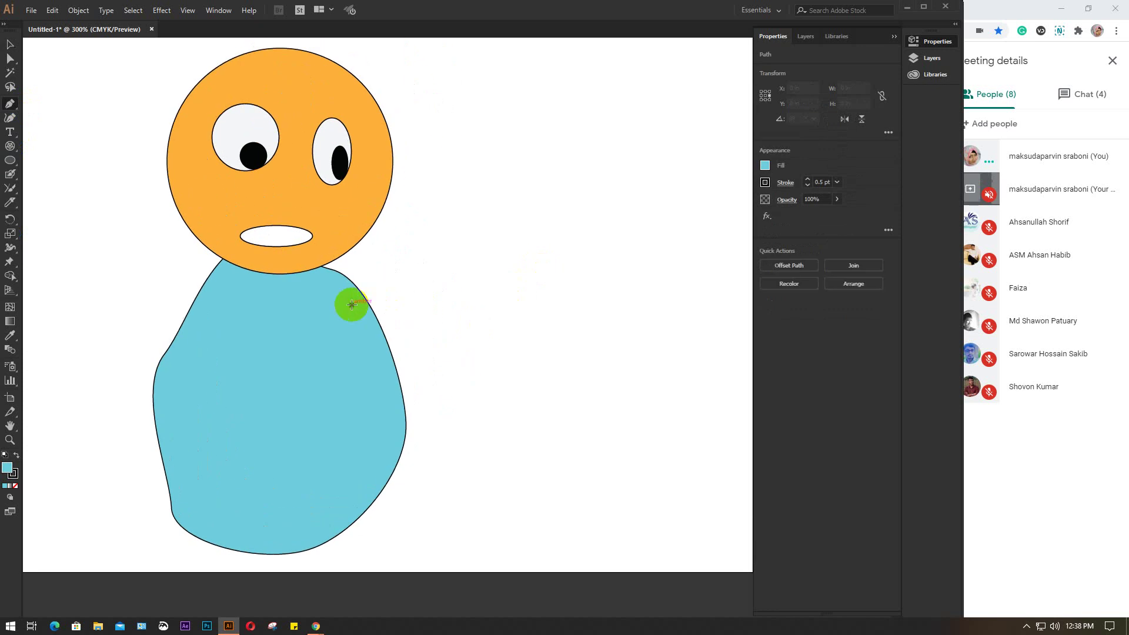
{"action": "left_click", "coordinate": [363, 347]}
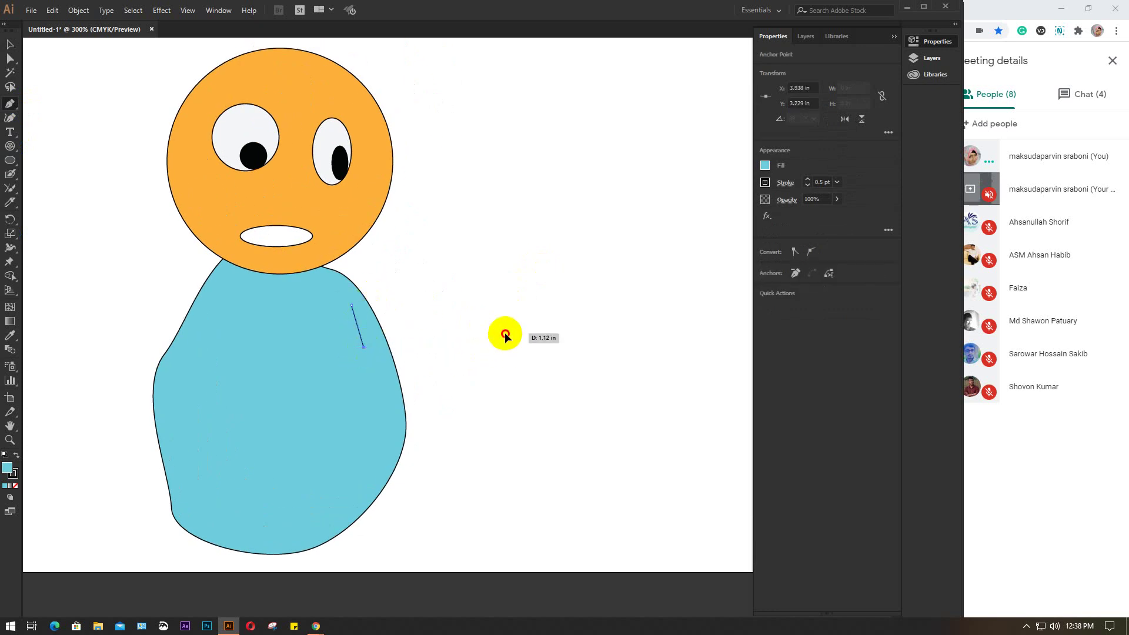
{"action": "left_click_drag", "start_coordinate": [504, 333], "coordinate": [534, 315]}
{"action": "left_click_drag", "start_coordinate": [550, 207], "coordinate": [554, 187]}
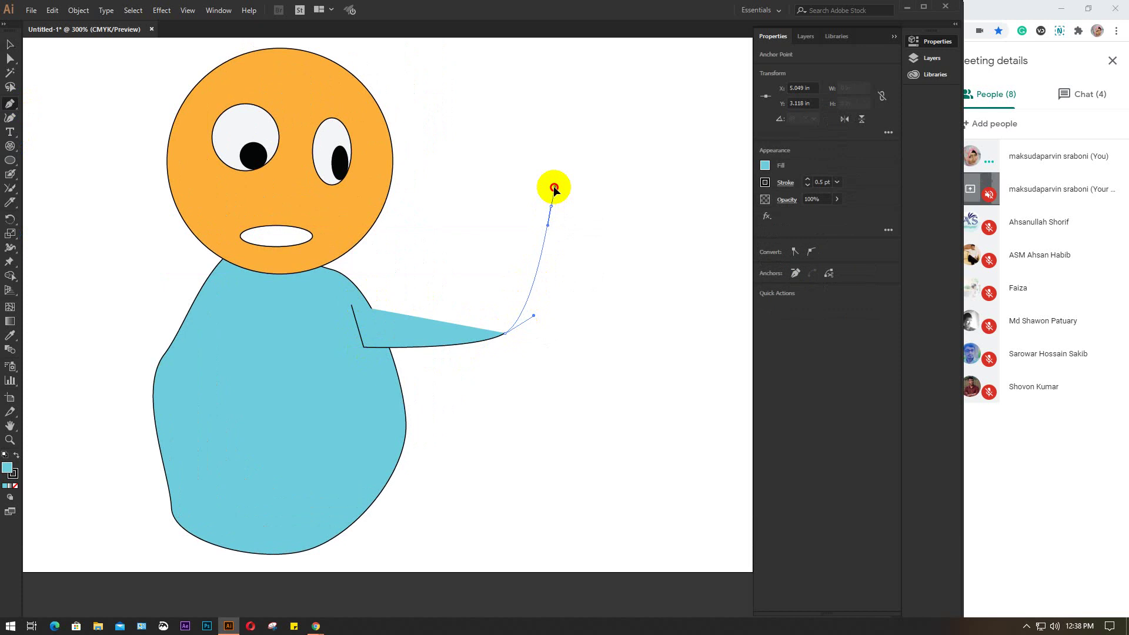
{"action": "left_click_drag", "start_coordinate": [483, 162], "coordinate": [467, 225]}
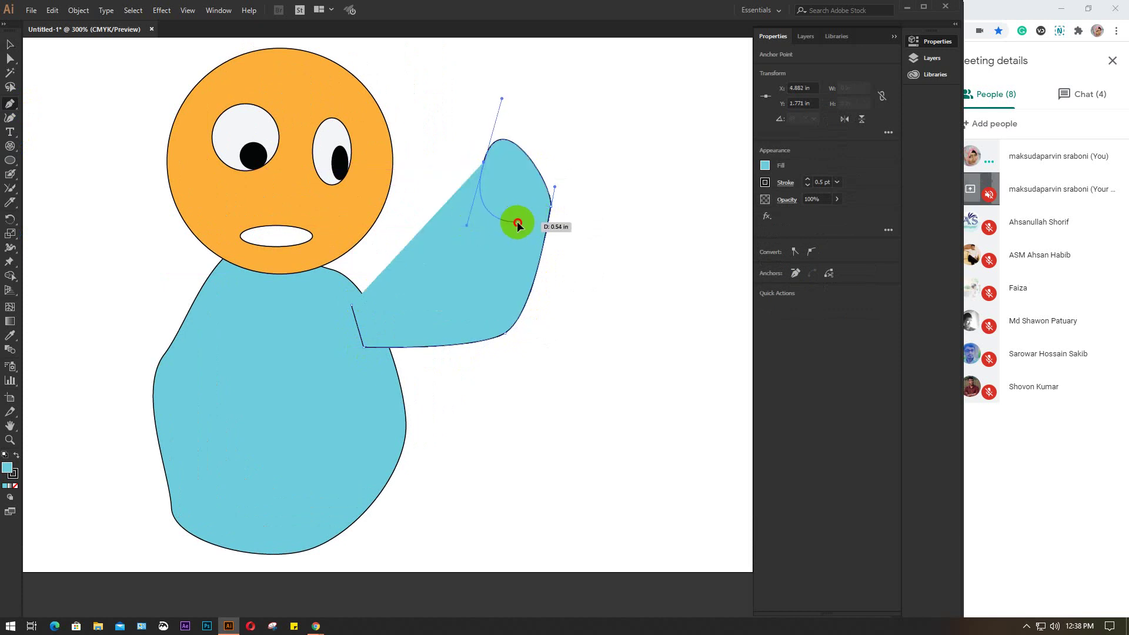
{"action": "left_click", "coordinate": [518, 224]}
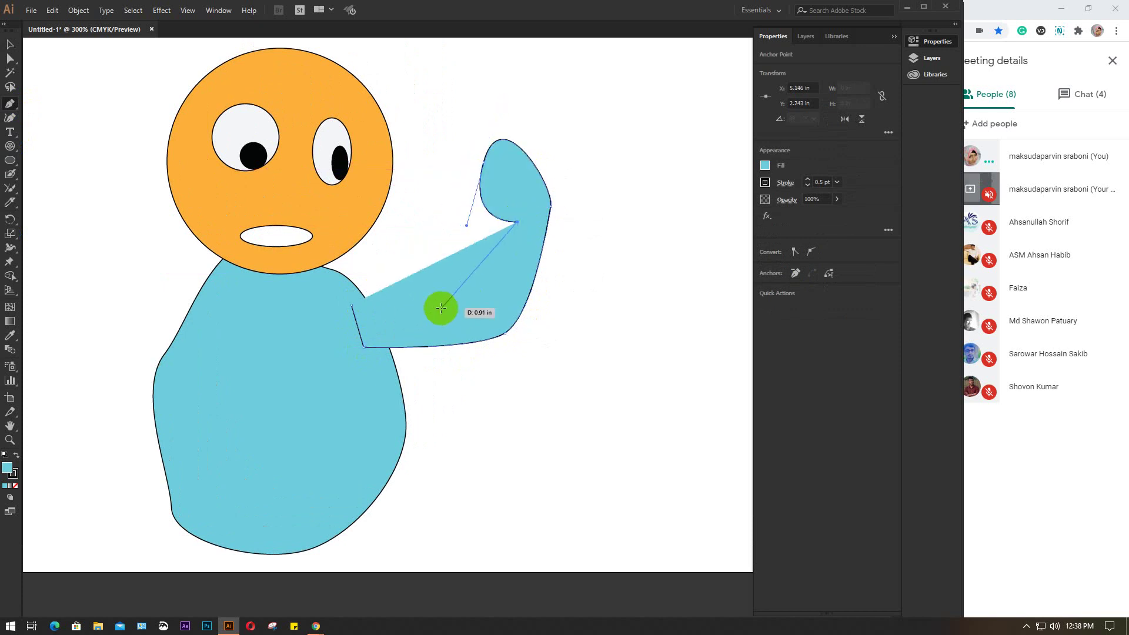
{"action": "left_click_drag", "start_coordinate": [441, 308], "coordinate": [382, 301]}
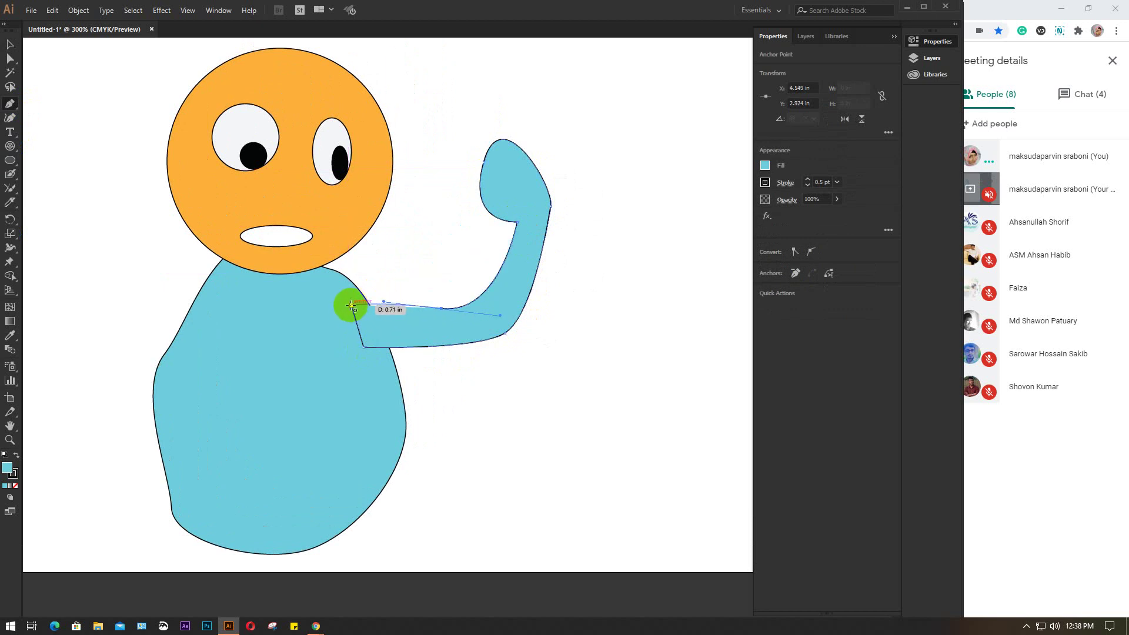
{"action": "left_click", "coordinate": [351, 306]}
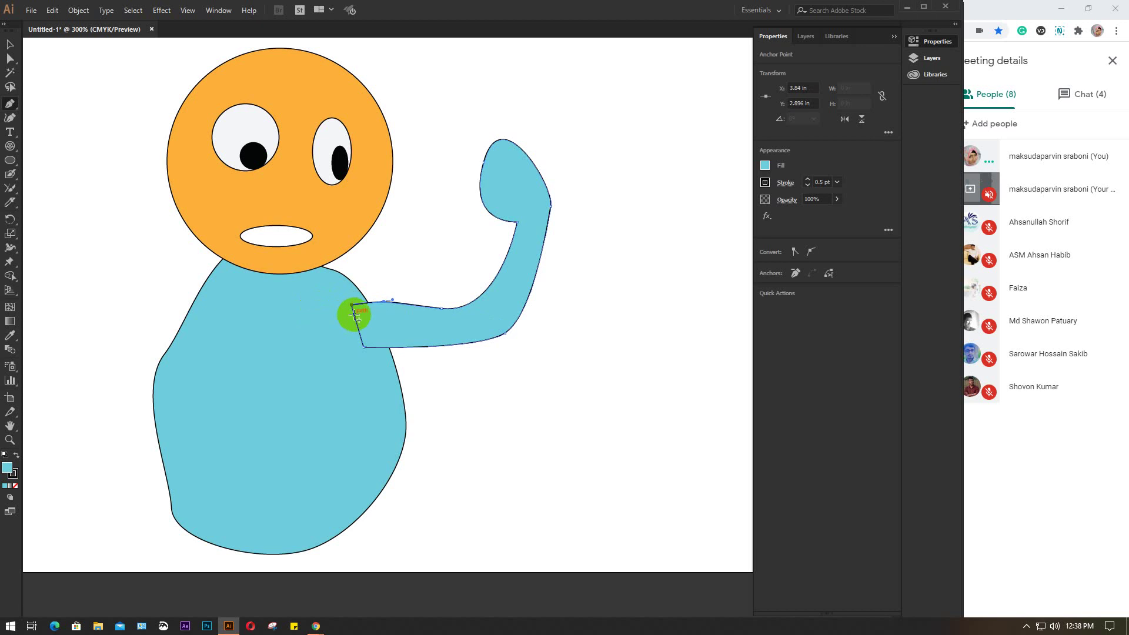
Send the new arm to the back so its shoulder end sits behind the body.
{"action": "key", "text": "v"}
{"action": "right_click", "coordinate": [411, 320]}
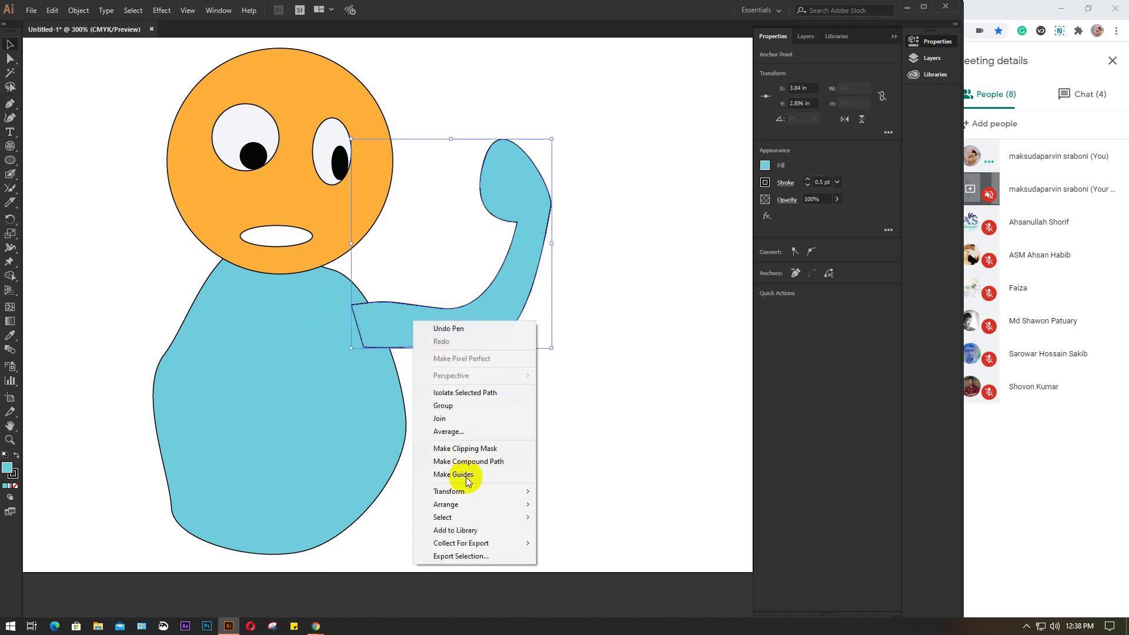
{"action": "mouse_move", "coordinate": [463, 505]}
{"action": "left_click", "coordinate": [567, 543]}
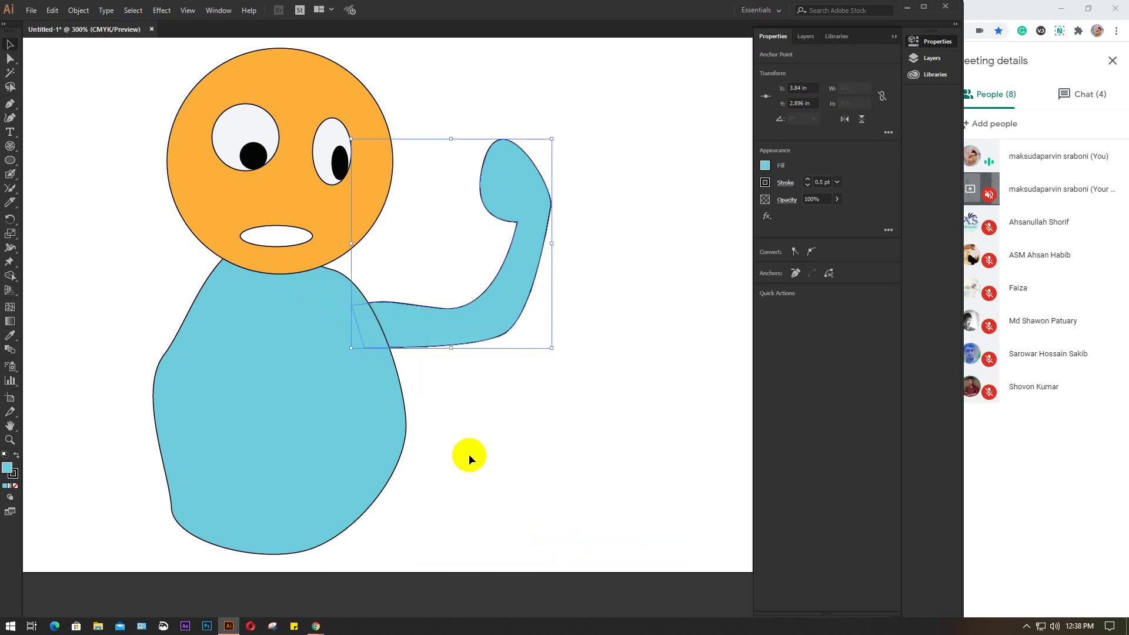
{"action": "left_click", "coordinate": [468, 453]}
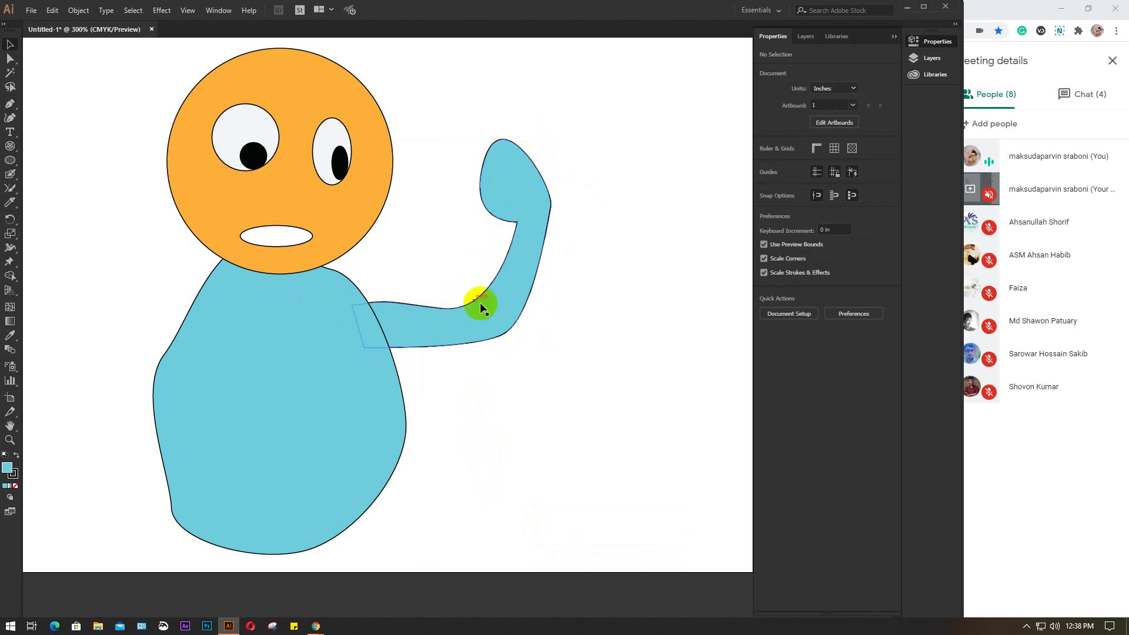
Draw a second closed, raised arm with a rounded hand at the body's left shoulder using the Pen tool.
{"action": "scroll", "coordinate": [393, 347], "scroll_direction": "left", "scroll_amount": 3}
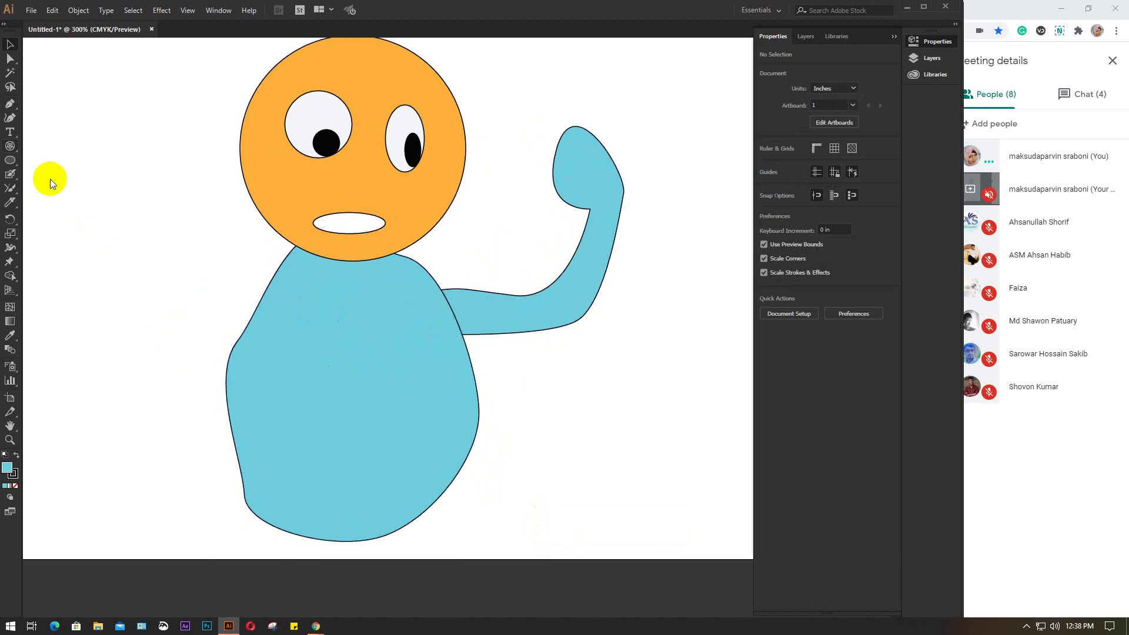
{"action": "left_click", "coordinate": [10, 107]}
{"action": "left_click", "coordinate": [285, 305]}
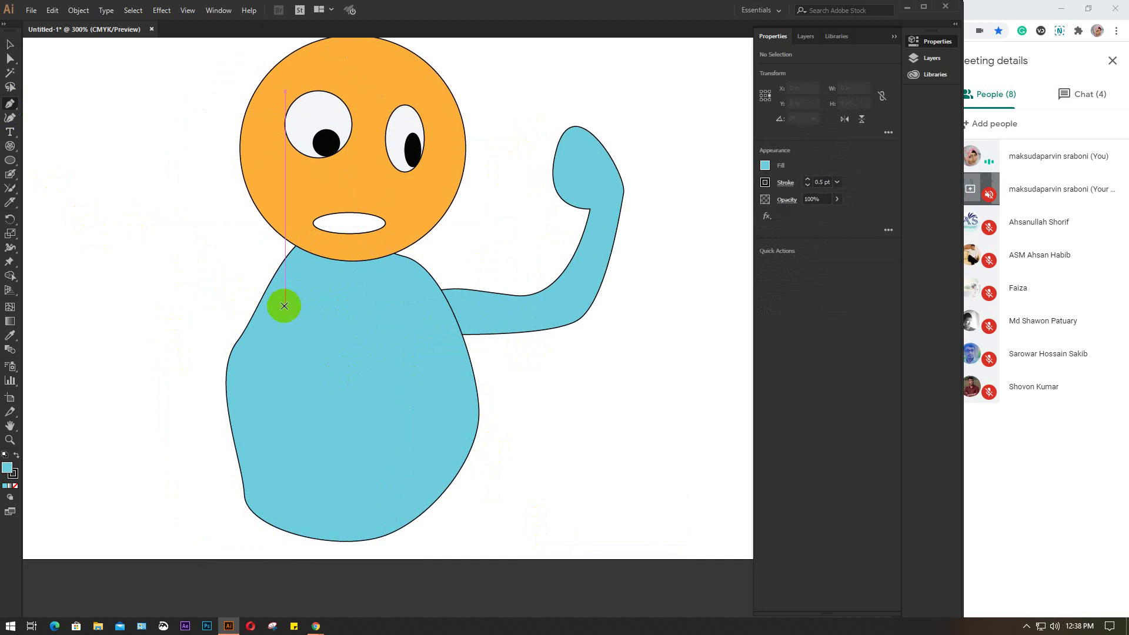
{"action": "left_click_drag", "start_coordinate": [181, 255], "coordinate": [177, 223]}
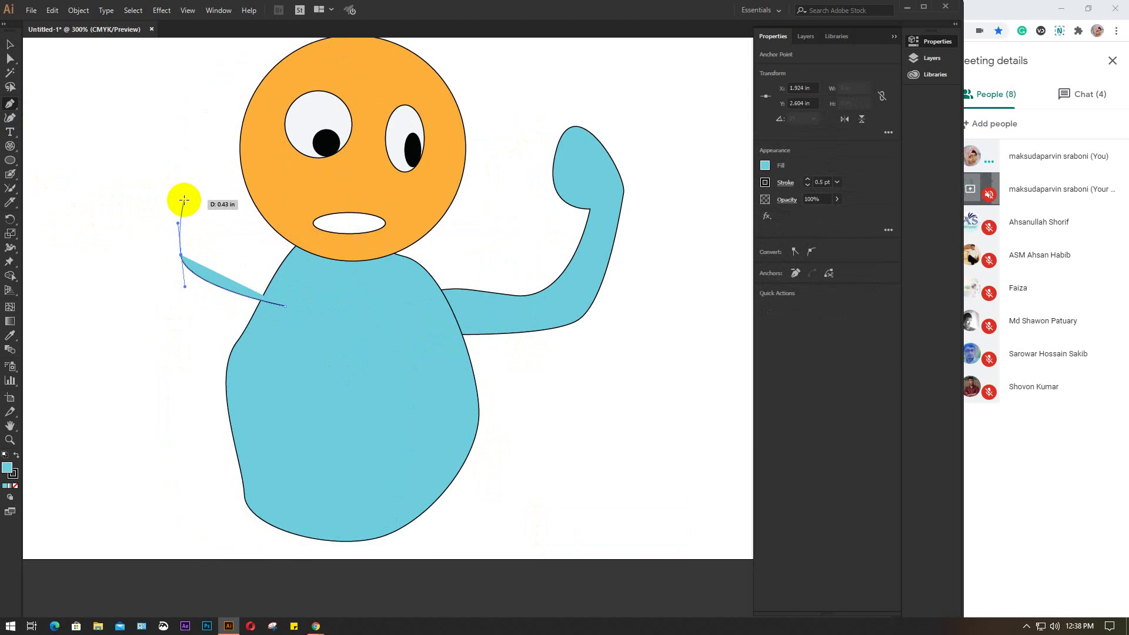
{"action": "left_click", "coordinate": [187, 194]}
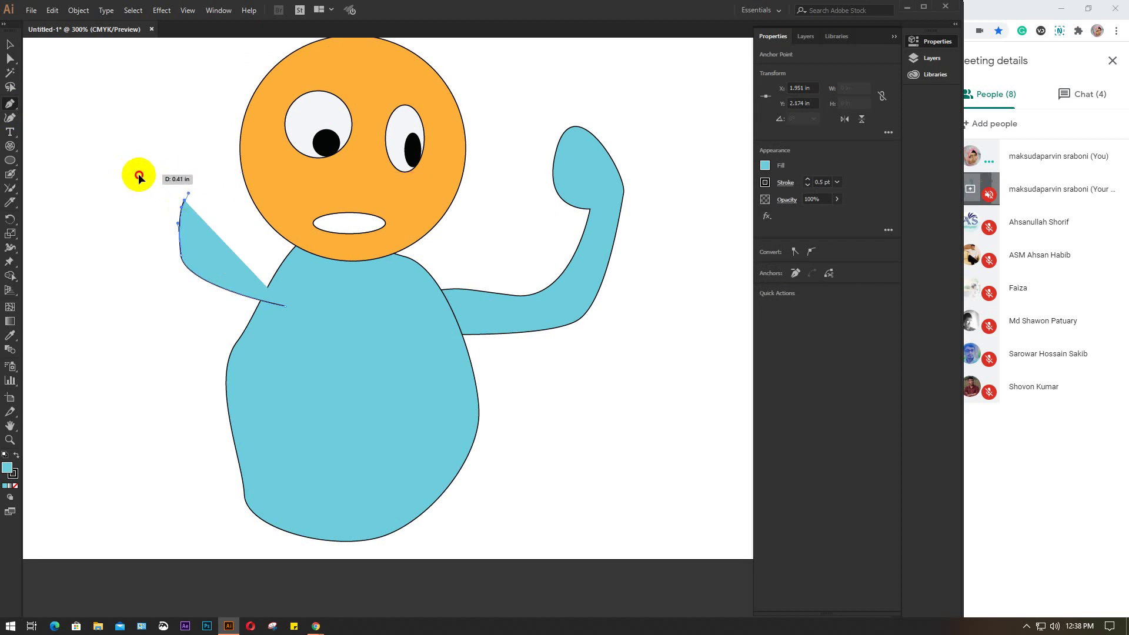
{"action": "left_click_drag", "start_coordinate": [138, 176], "coordinate": [112, 222]}
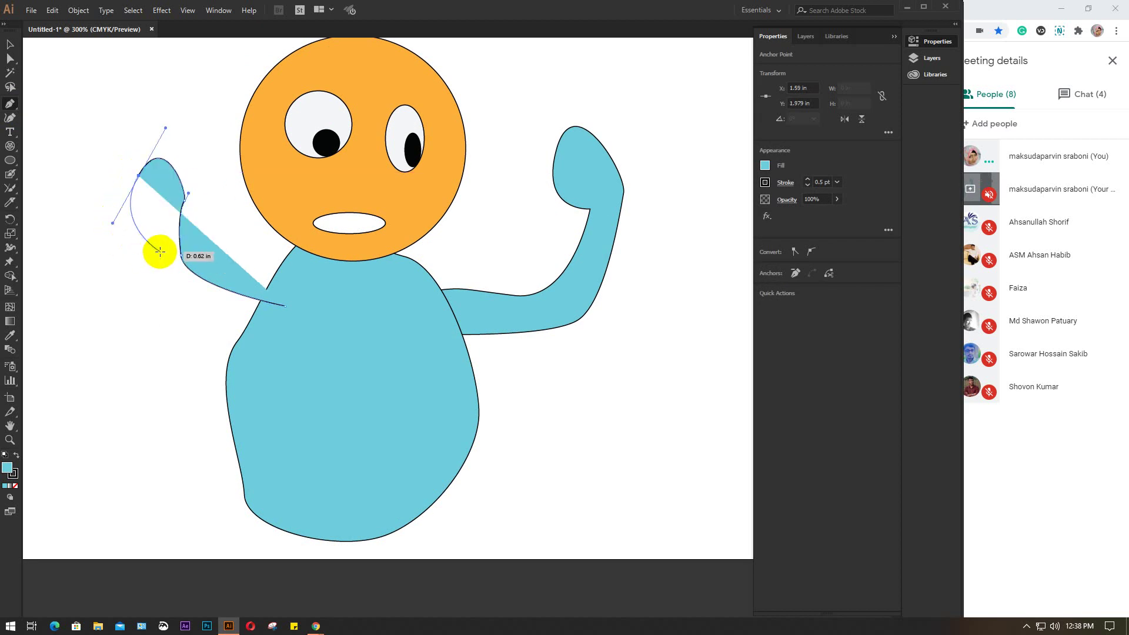
{"action": "left_click", "coordinate": [140, 241]}
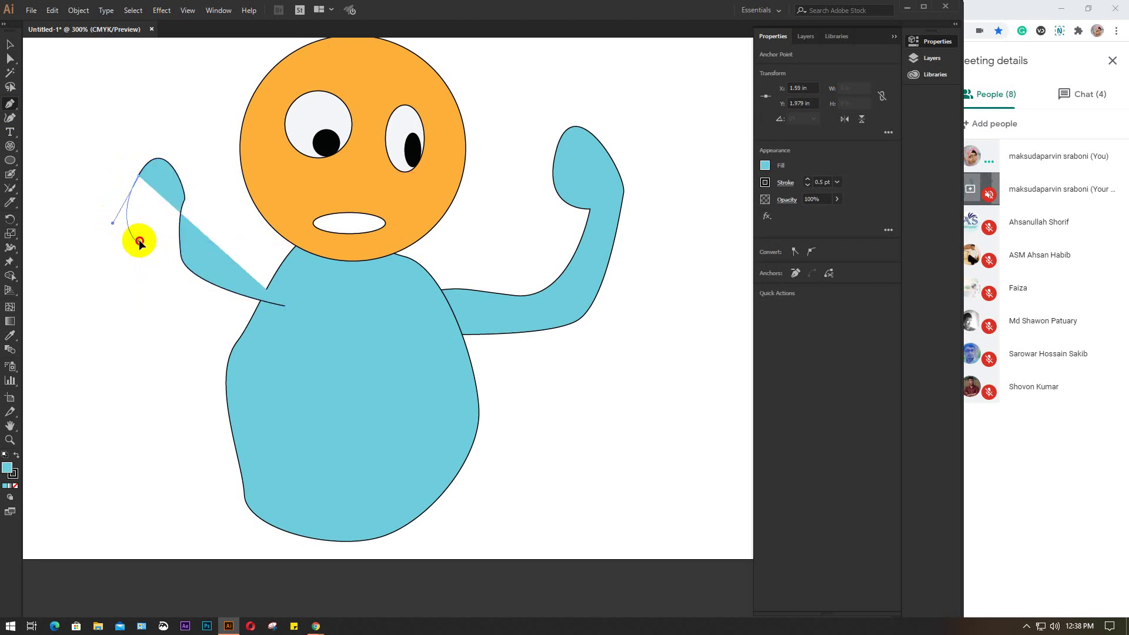
{"action": "left_click_drag", "start_coordinate": [149, 254], "coordinate": [149, 253]}
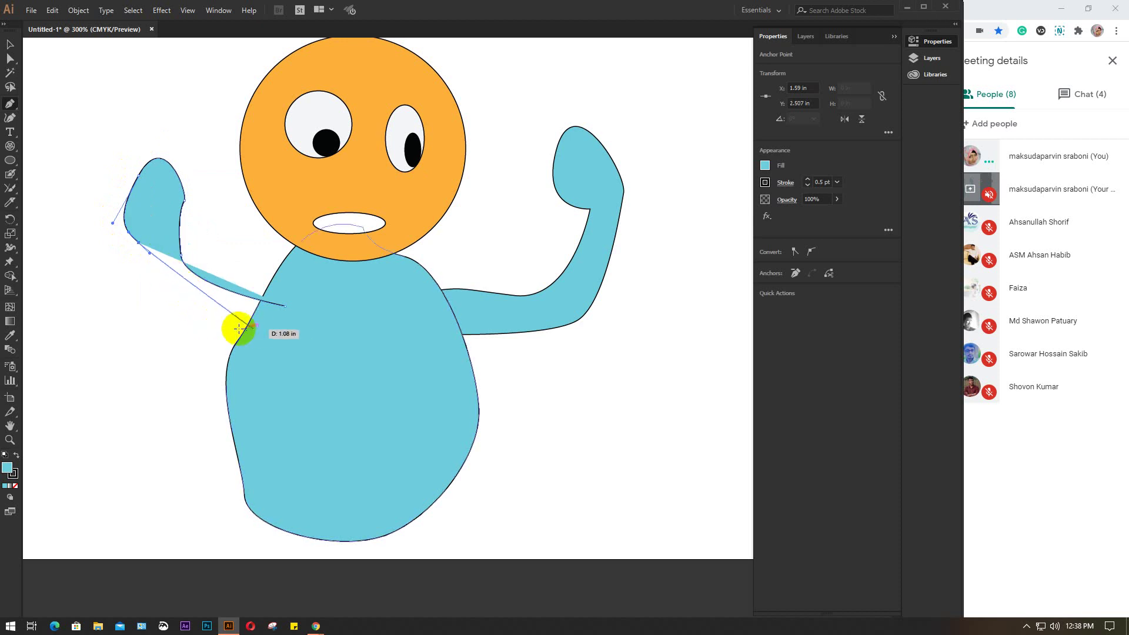
{"action": "left_click_drag", "start_coordinate": [268, 344], "coordinate": [385, 368]}
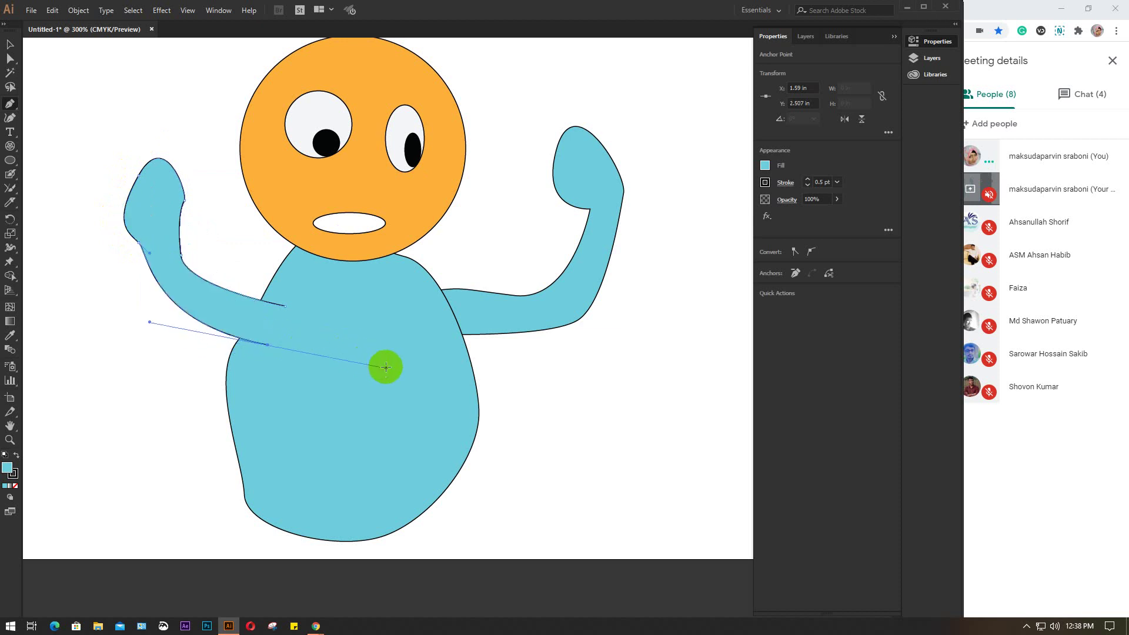
{"action": "left_click", "coordinate": [286, 306]}
Send the left arm to the back, behind the body.
{"action": "key", "text": "v"}
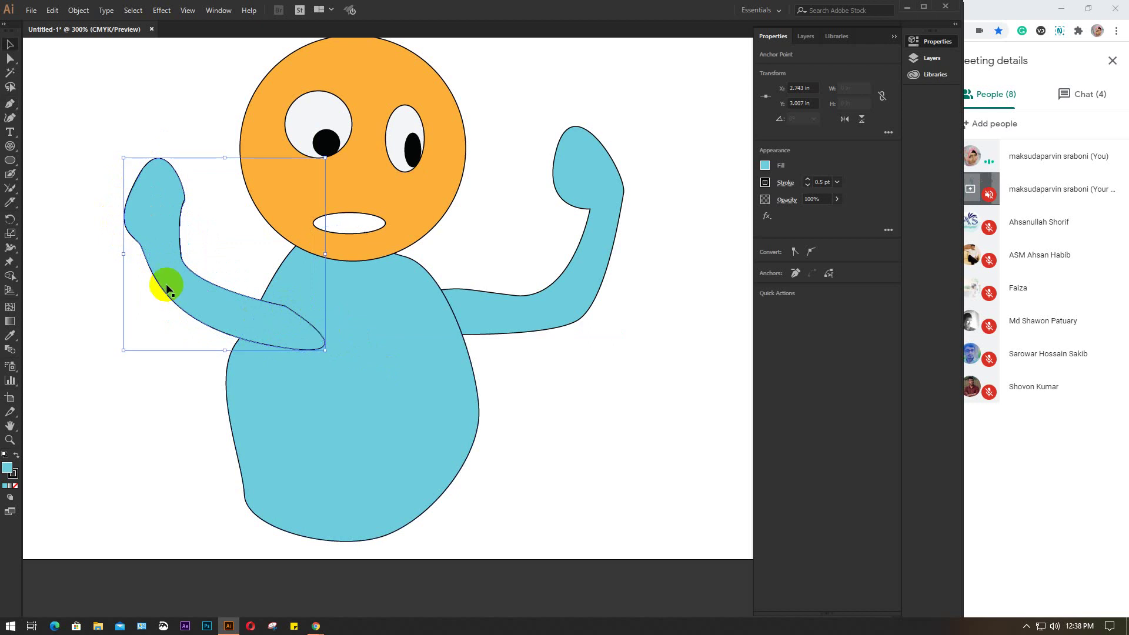
{"action": "right_click", "coordinate": [364, 390]}
{"action": "mouse_move", "coordinate": [403, 327]}
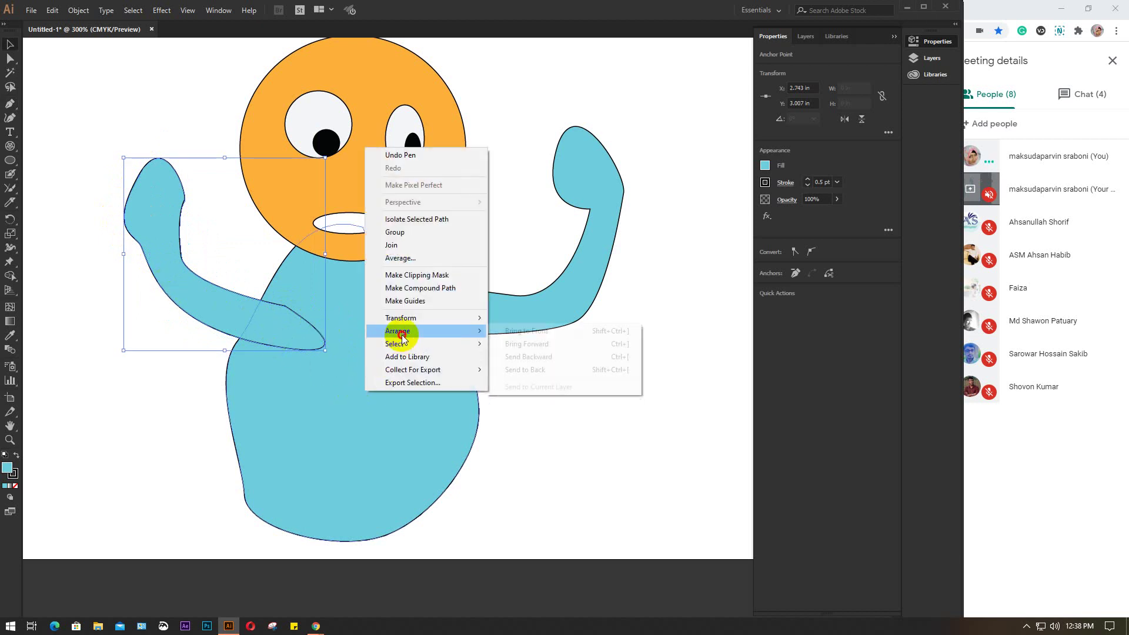
{"action": "left_click", "coordinate": [567, 368]}
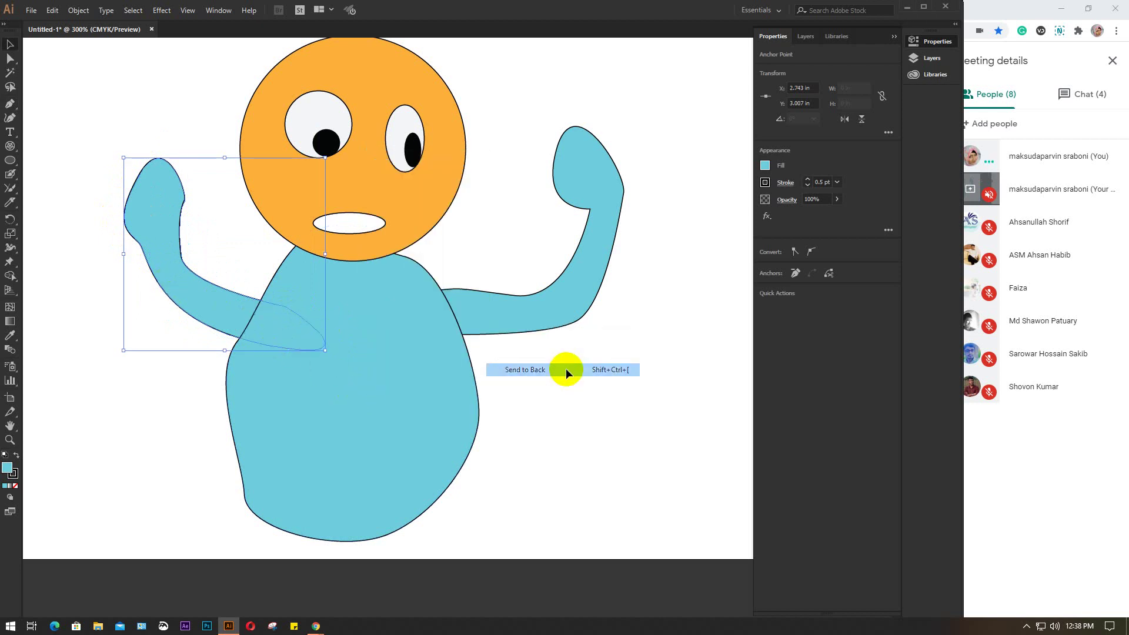
Fill both arms with the same orange as the head.
{"action": "left_click", "coordinate": [530, 298], "text": "shift"}
{"action": "left_click", "coordinate": [764, 165]}
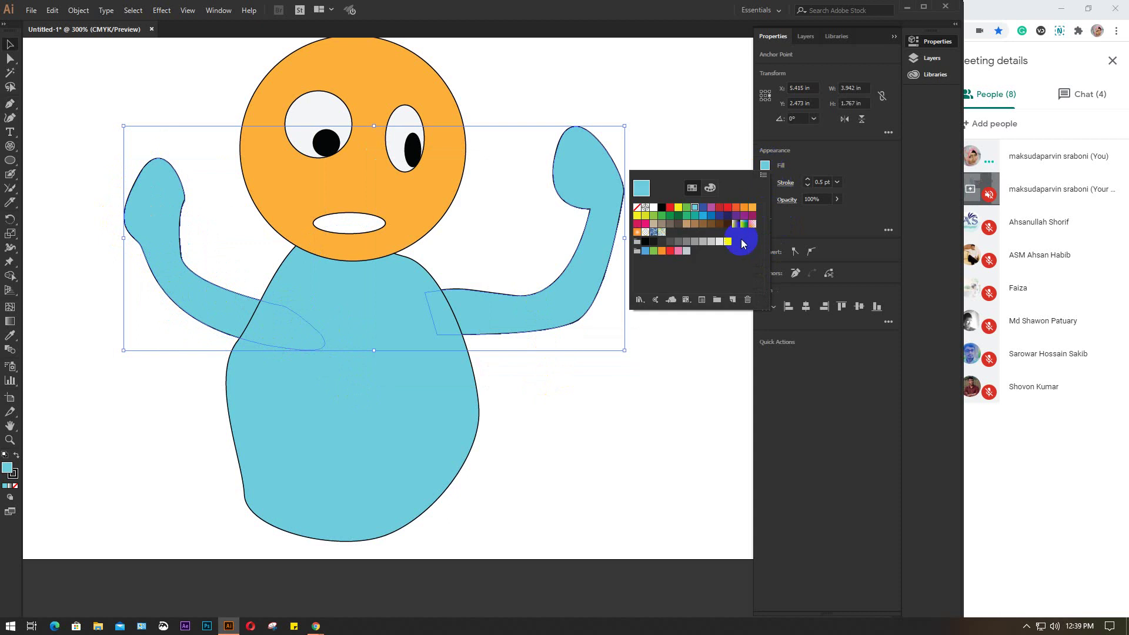
{"action": "left_click", "coordinate": [686, 224]}
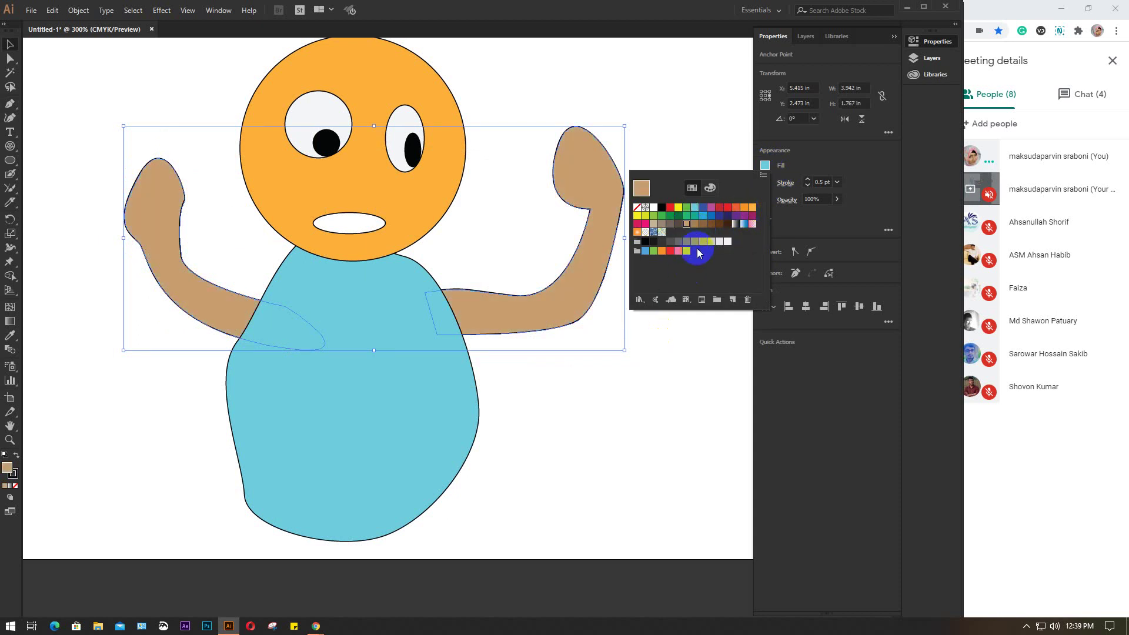
{"action": "left_click", "coordinate": [646, 216]}
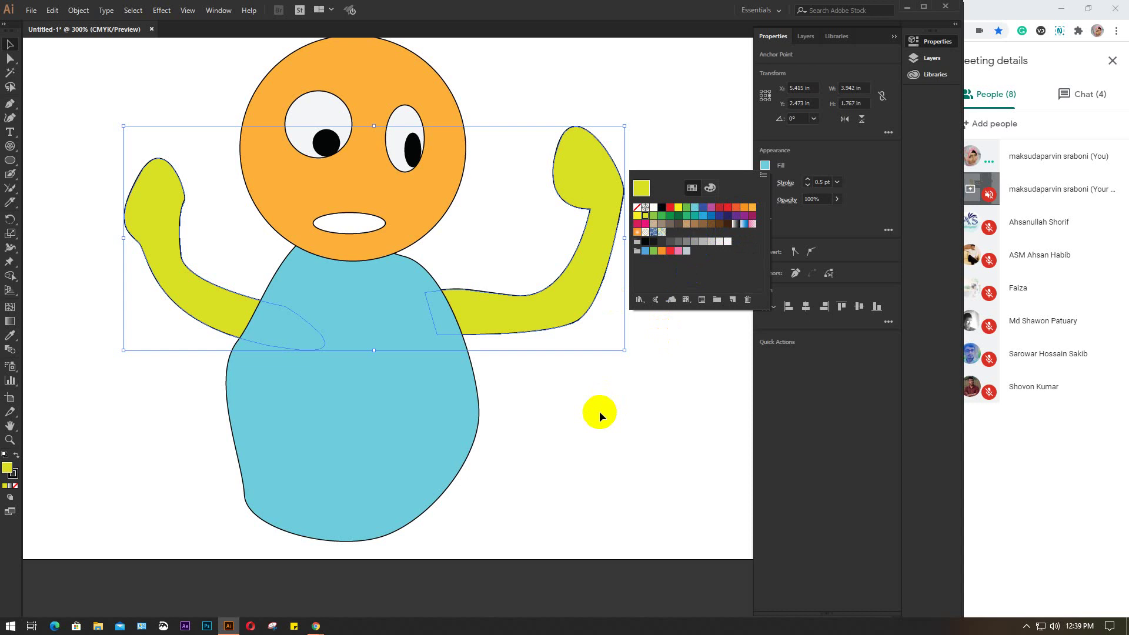
{"action": "left_click", "coordinate": [752, 206]}
{"action": "left_click", "coordinate": [559, 417]}
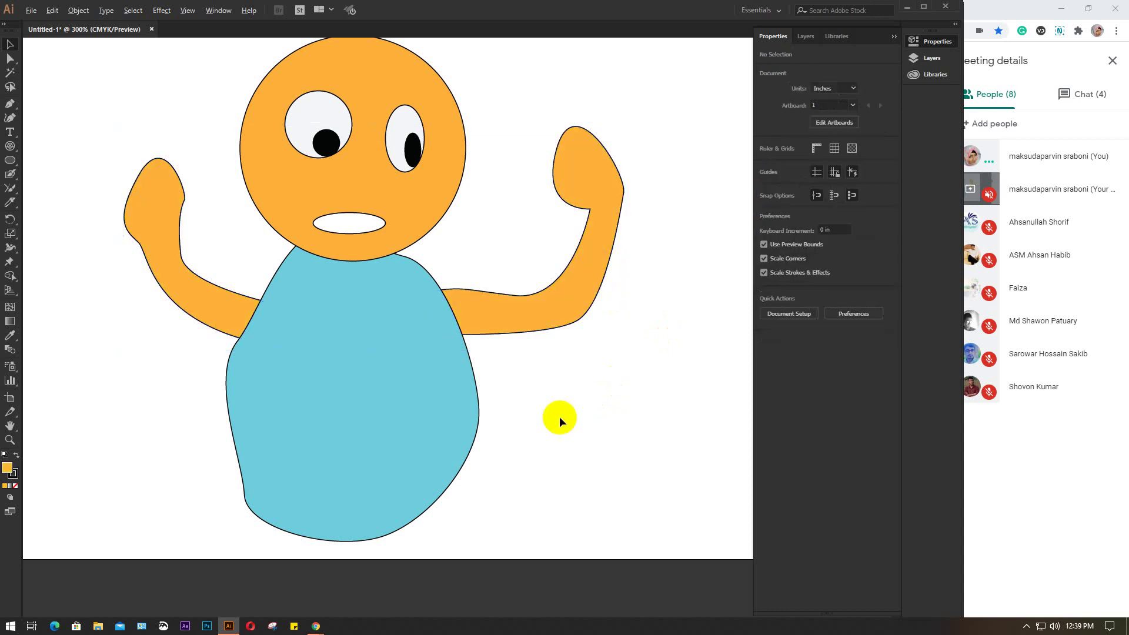
Move the whole character slightly up and right to centre it on the artboard.
{"action": "key", "text": "ctrl+minus"}
{"action": "key", "text": "ctrl+0"}
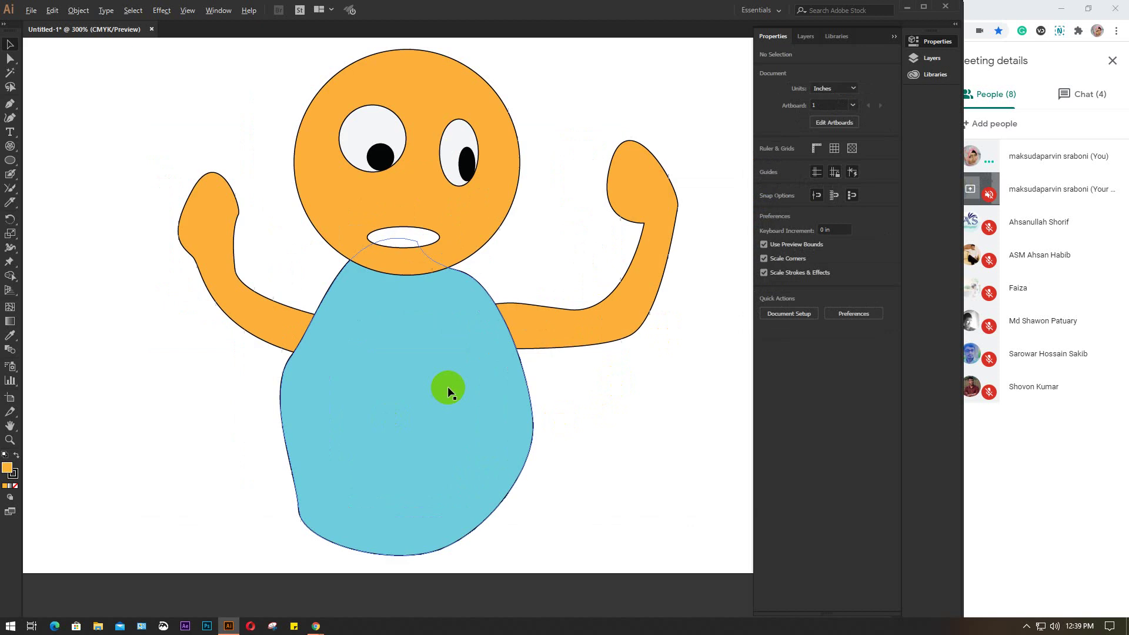
{"action": "key", "text": "ctrl+minus"}
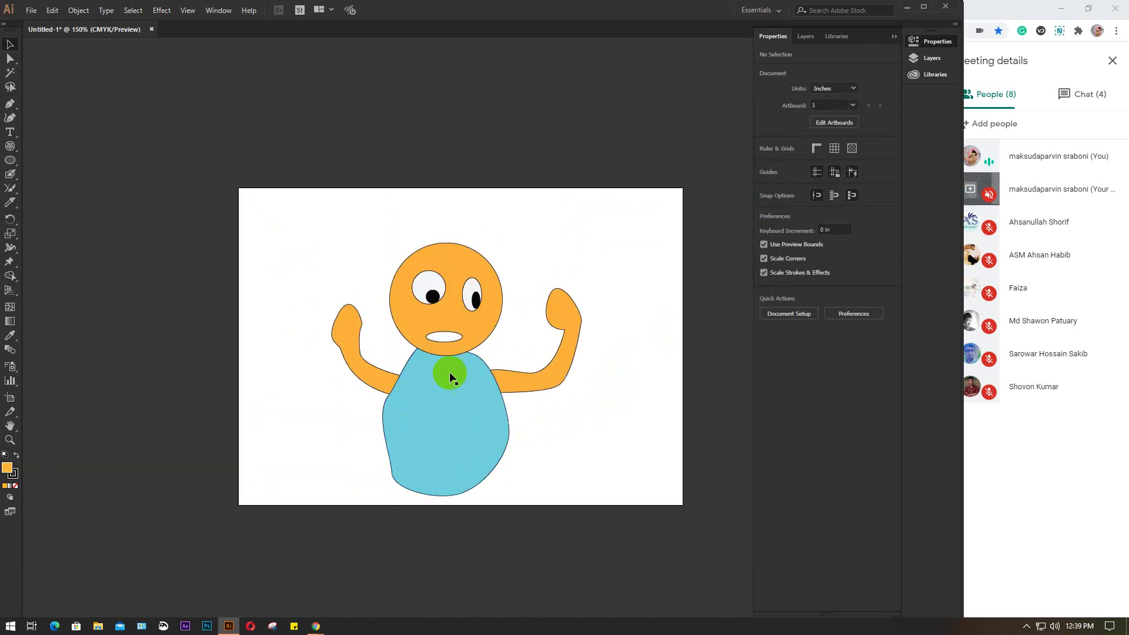
{"action": "left_click_drag", "start_coordinate": [361, 295], "coordinate": [700, 567]}
{"action": "left_click_drag", "start_coordinate": [464, 427], "coordinate": [483, 401]}
{"action": "key", "text": "ctrl+plus"}
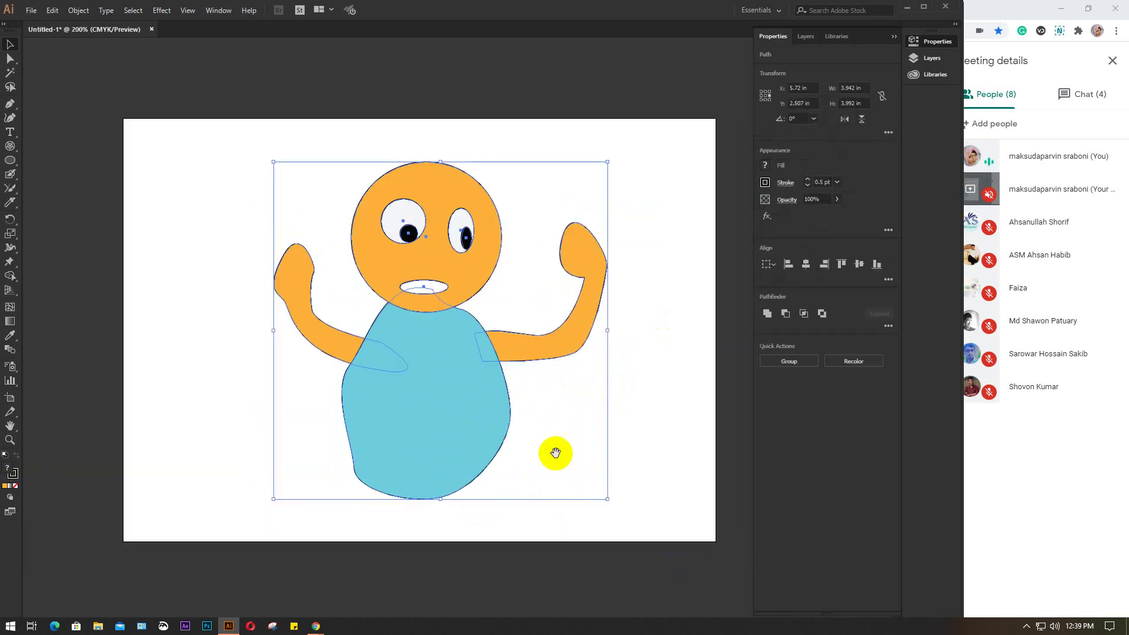
{"action": "left_click_drag", "start_coordinate": [555, 454], "coordinate": [512, 455]}
{"action": "left_click", "coordinate": [597, 435]}
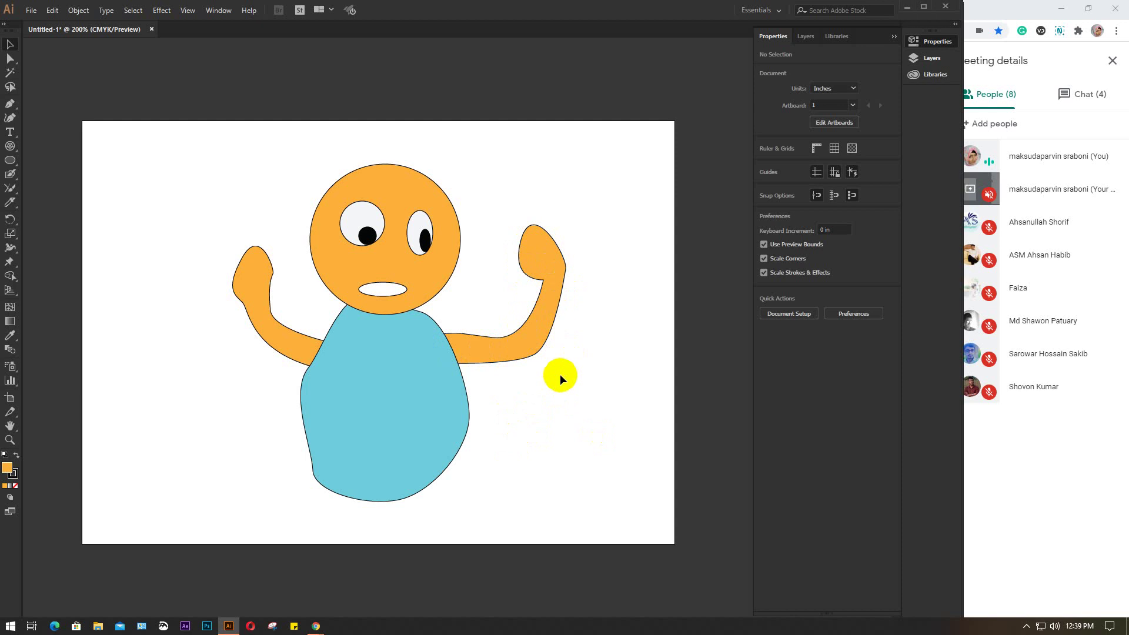
{"action": "left_click", "coordinate": [463, 355]}
{"action": "left_click_drag", "start_coordinate": [188, 144], "coordinate": [579, 505]}
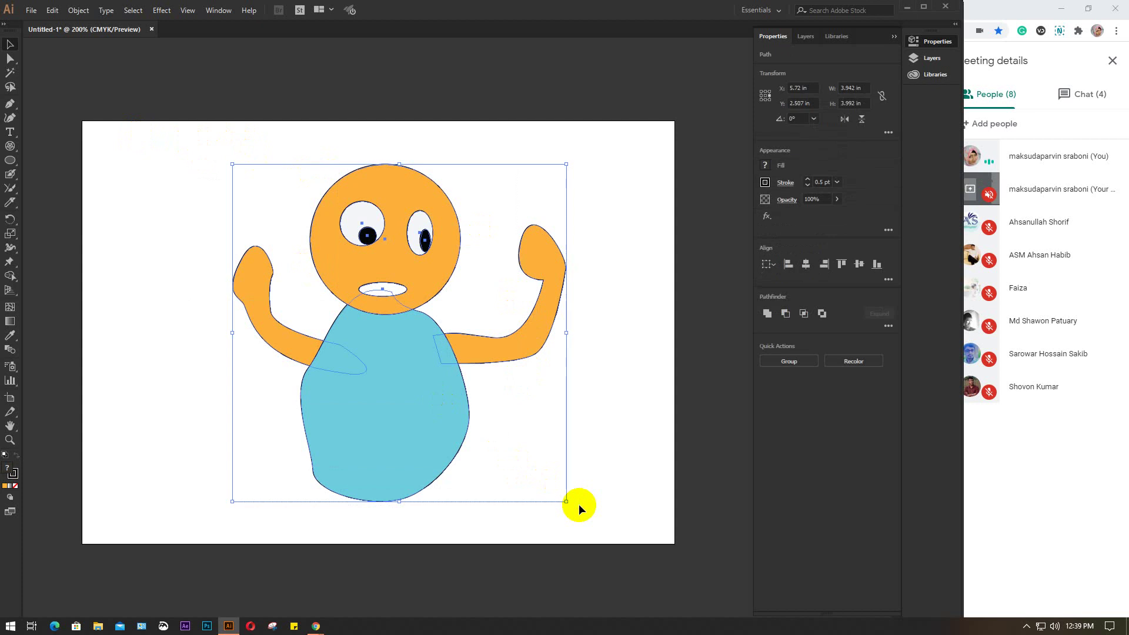
{"action": "left_click", "coordinate": [611, 373]}
Try to rotate the right arm about 38° clockwise and reposition it at the shoulder.
{"action": "left_click", "coordinate": [541, 230]}
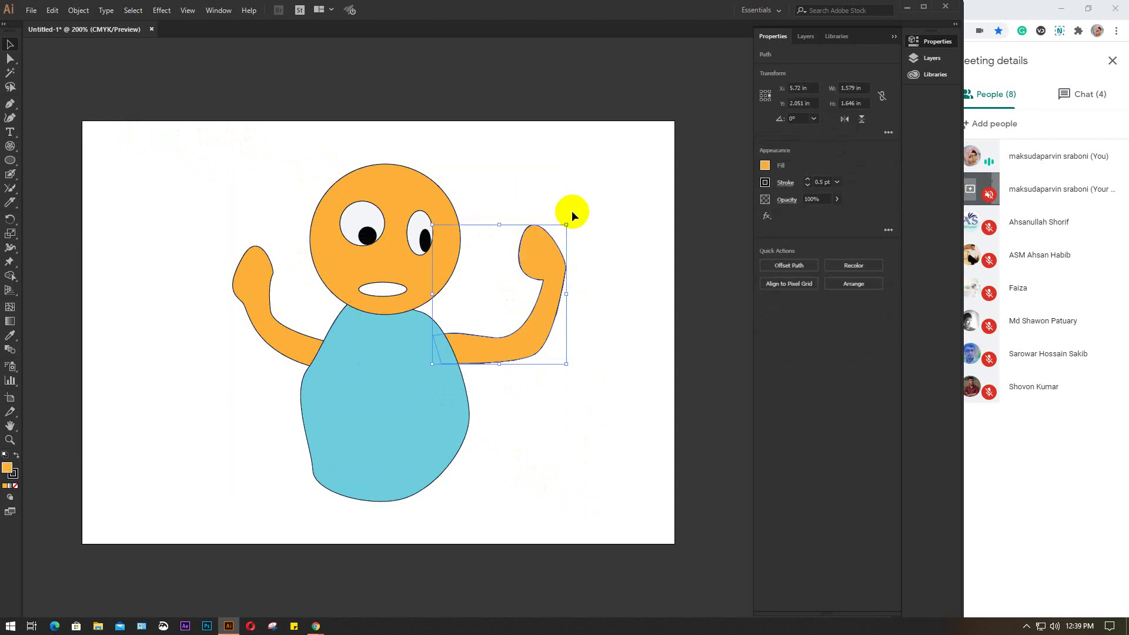
{"action": "left_click_drag", "start_coordinate": [568, 218], "coordinate": [597, 255]}
{"action": "left_click_drag", "start_coordinate": [533, 324], "coordinate": [536, 352]}
{"action": "left_click_drag", "start_coordinate": [597, 282], "coordinate": [609, 306]}
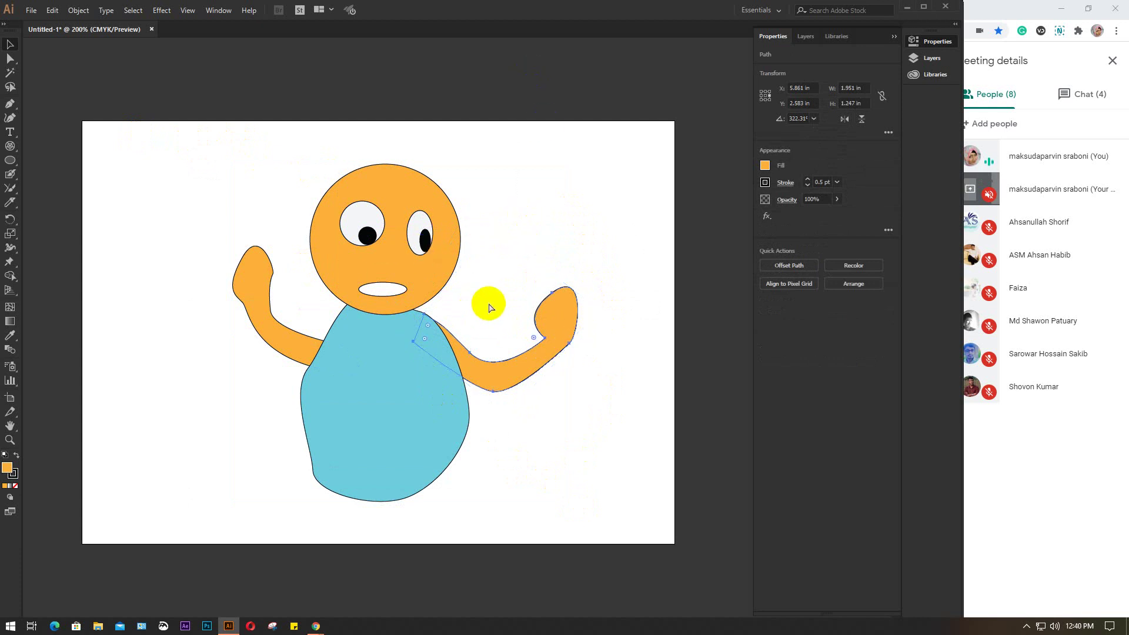
Undo the right arm's rotation and repositioning and clear the selection.
{"action": "key", "text": "ctrl+z"}
{"action": "key", "text": "ctrl+z"}
{"action": "key", "text": "ctrl+z"}
{"action": "key", "text": "ctrl+z"}
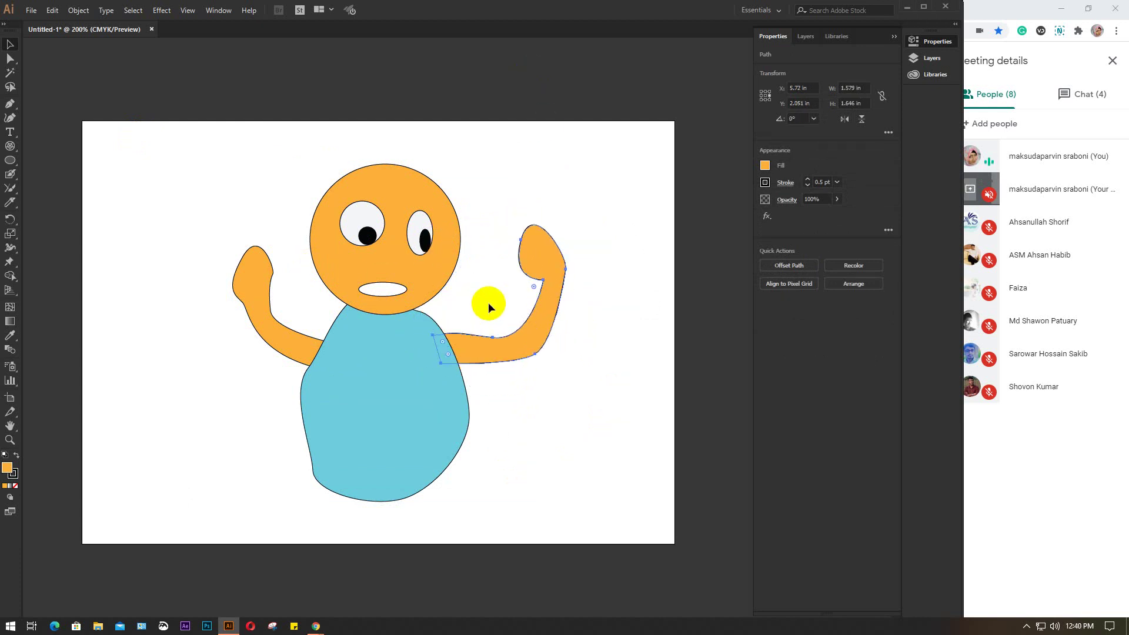
{"action": "left_click", "coordinate": [178, 263]}
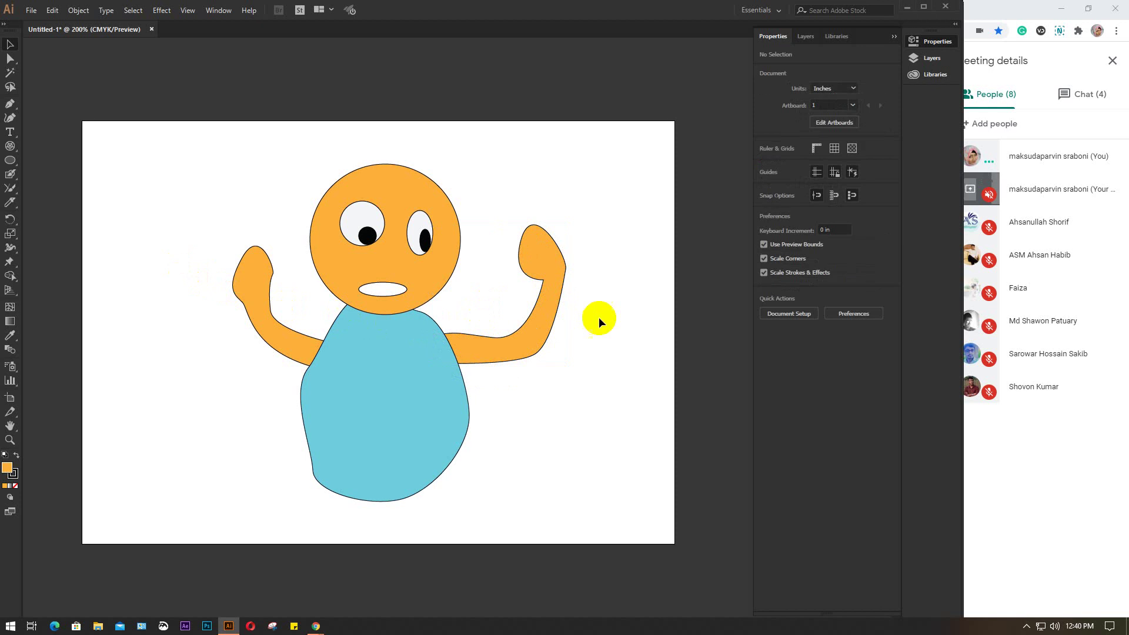
Place two Puppet Warp pins on the right arm's shoulder end, one on its upper edge and one on its lower edge.
{"action": "left_click", "coordinate": [559, 269]}
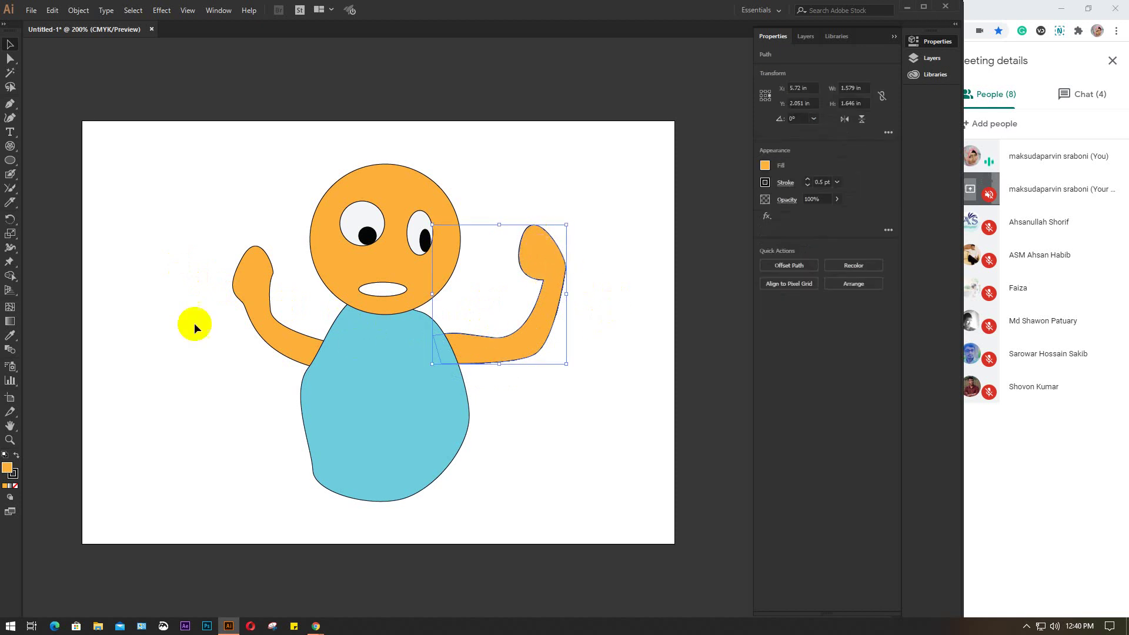
{"action": "left_click_drag", "start_coordinate": [11, 261], "coordinate": [65, 263]}
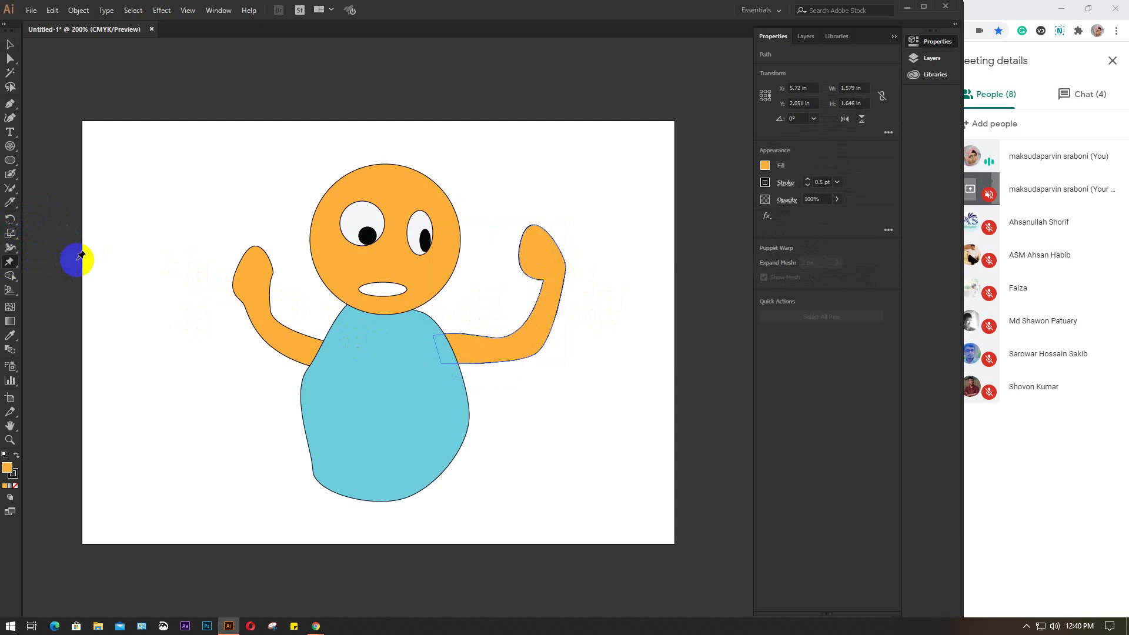
{"action": "left_click", "coordinate": [554, 264]}
{"action": "left_click", "coordinate": [485, 346]}
{"action": "left_click", "coordinate": [455, 337]}
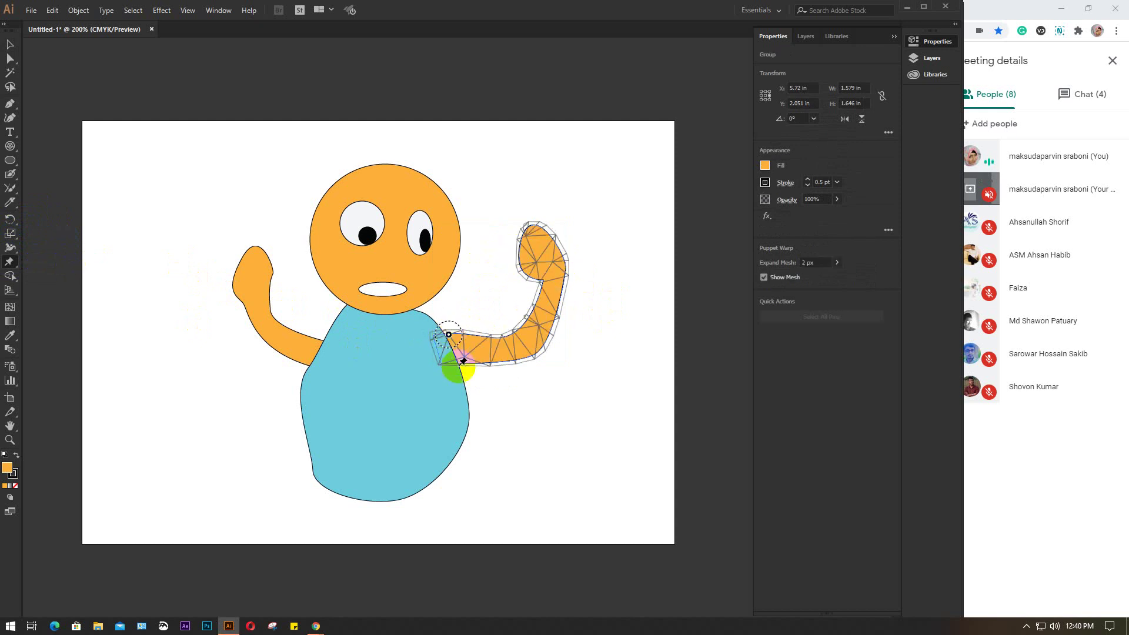
{"action": "left_click", "coordinate": [440, 363]}
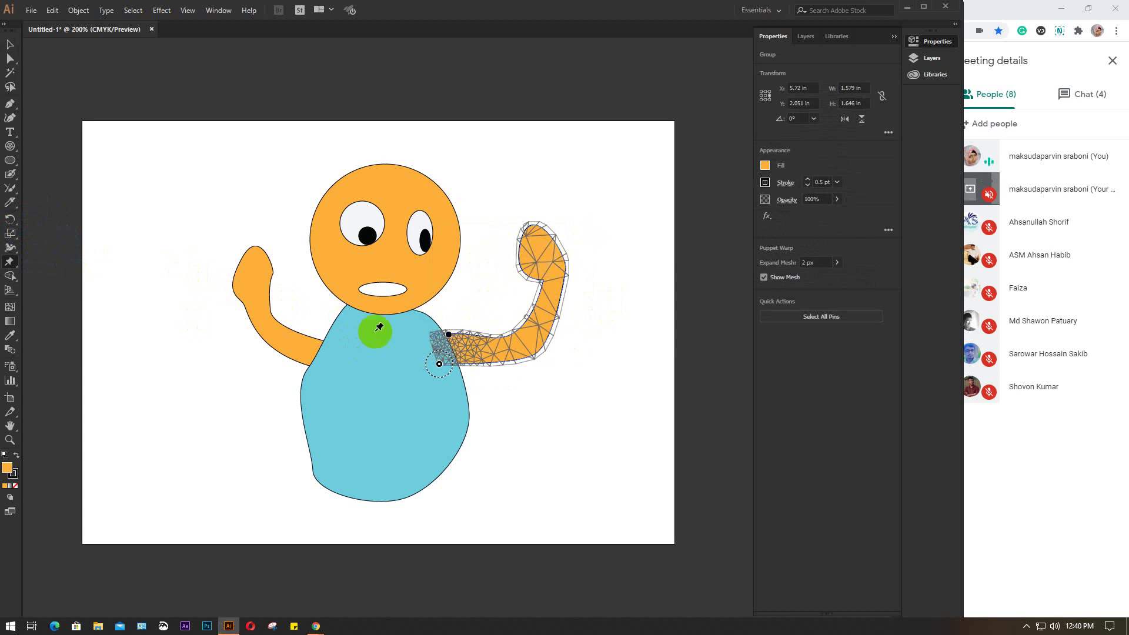
Move the right arm slightly up and to the left so its shoulder end sits further over the body.
{"action": "left_click", "coordinate": [10, 260]}
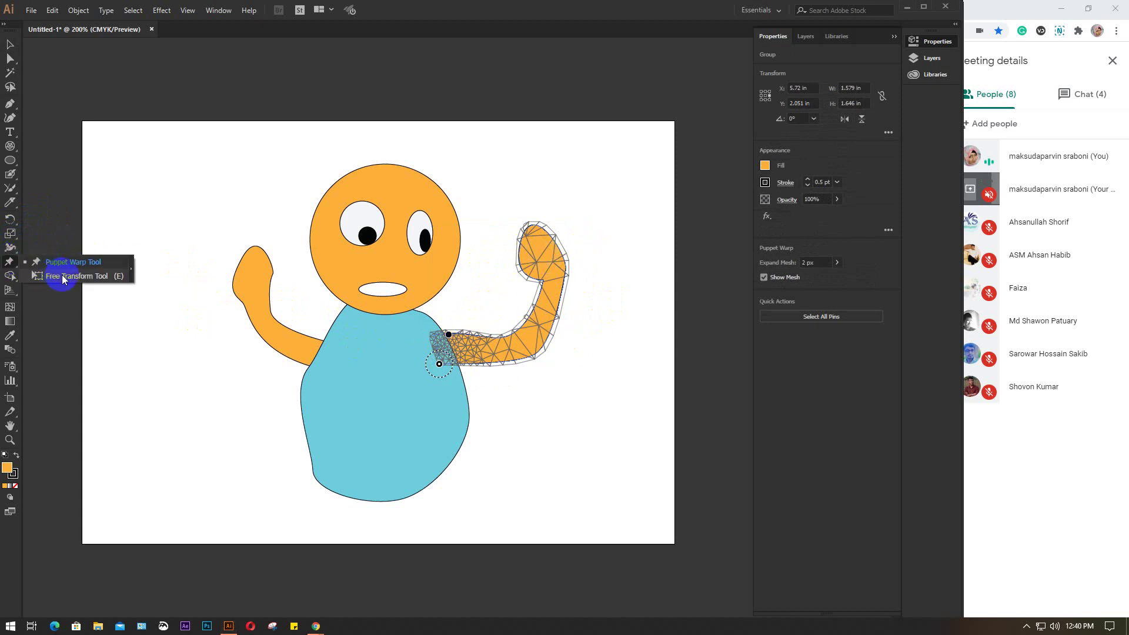
{"action": "left_click", "coordinate": [56, 277]}
{"action": "mouse_move", "coordinate": [532, 256]}
{"action": "left_mouse_down"}
{"action": "mouse_move", "coordinate": [550, 267]}
{"action": "mouse_move", "coordinate": [532, 252]}
{"action": "left_mouse_up"}
{"action": "left_click", "coordinate": [10, 44]}
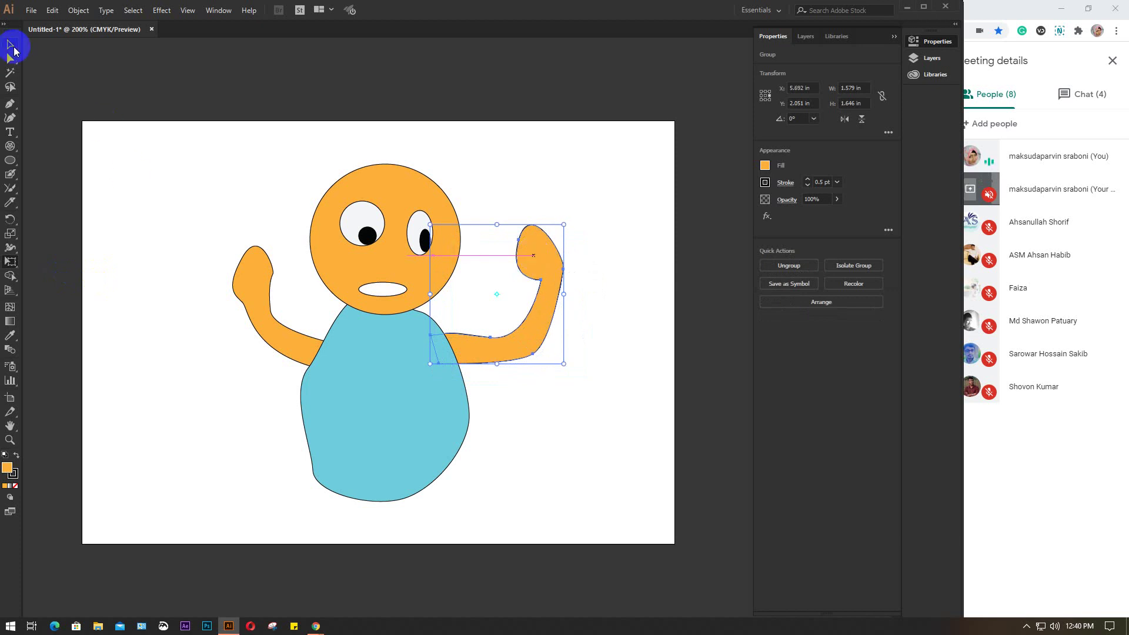
{"action": "left_click", "coordinate": [563, 260]}
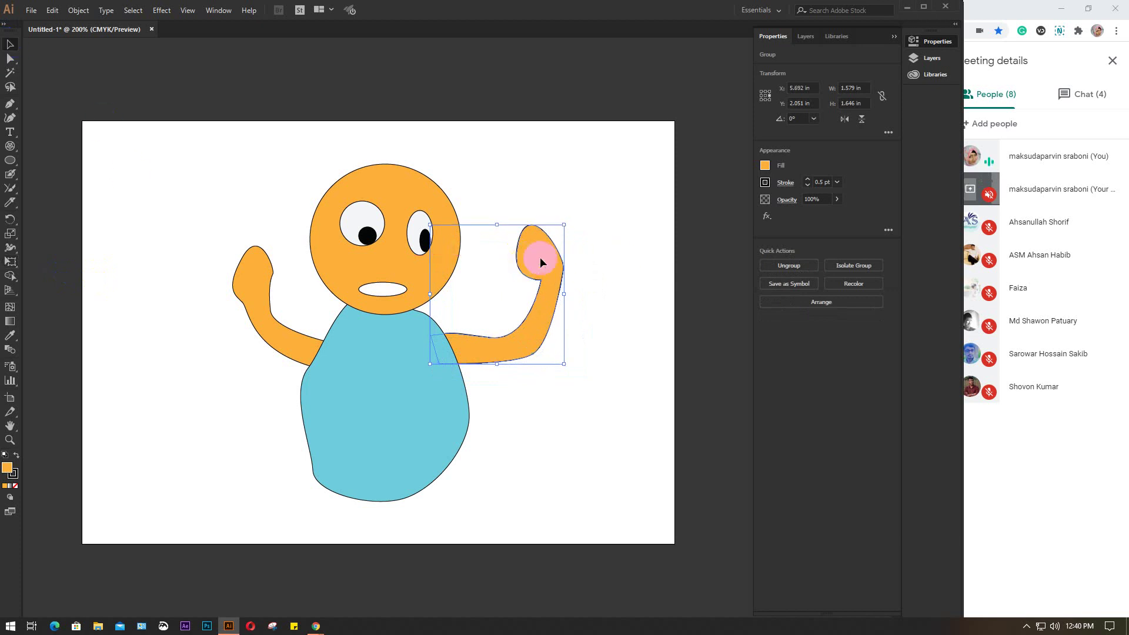
{"action": "left_click_drag", "start_coordinate": [547, 272], "coordinate": [540, 265]}
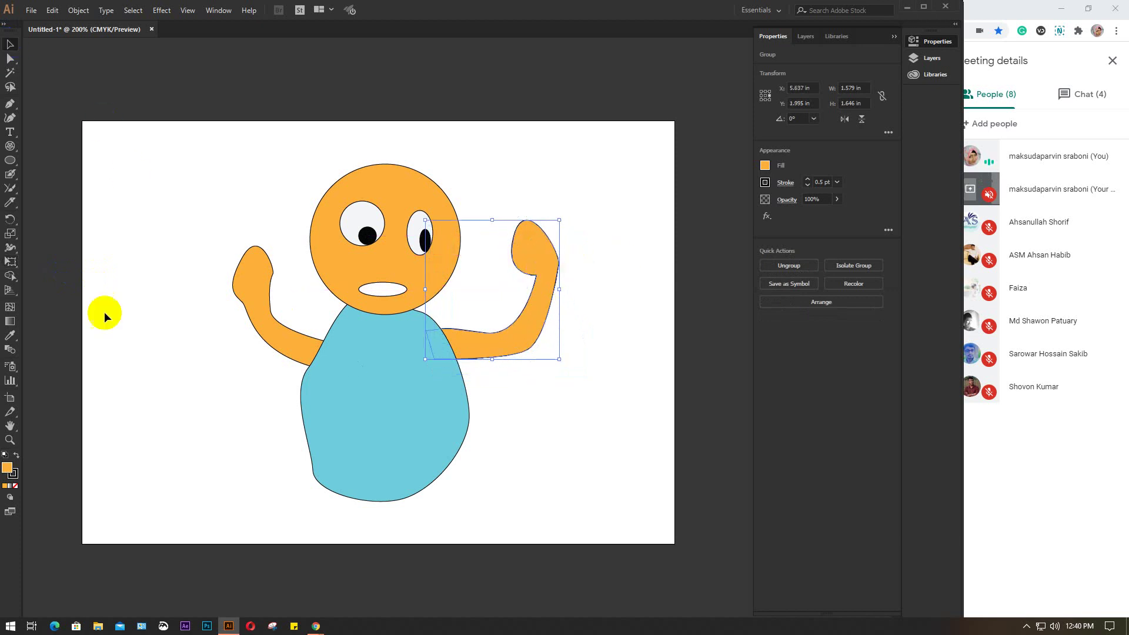
{"action": "left_click", "coordinate": [13, 265]}
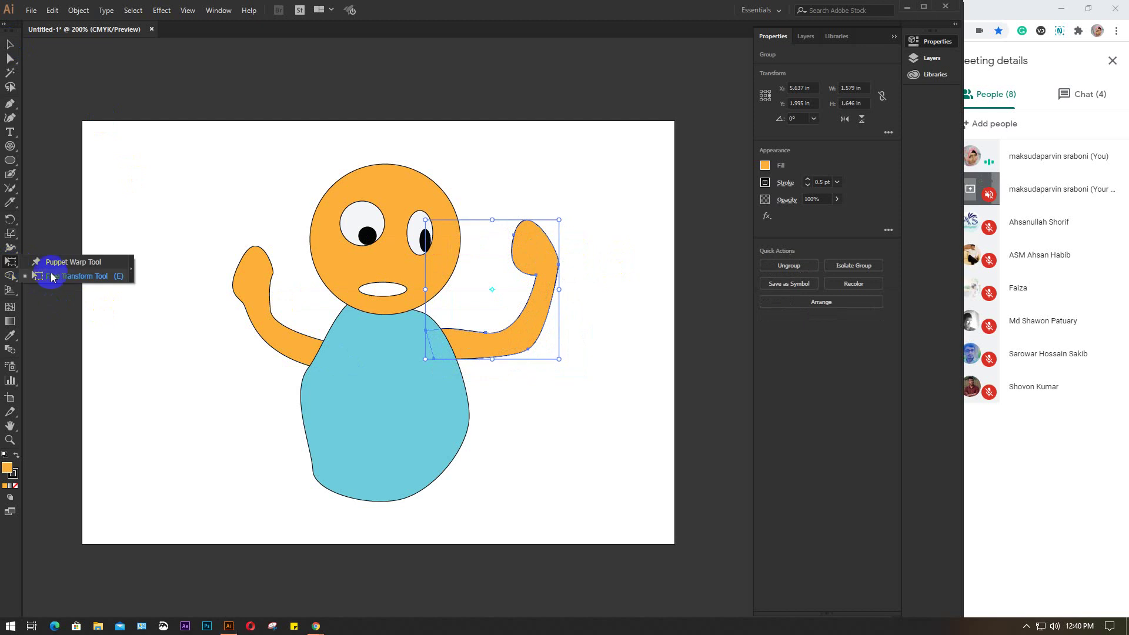
{"action": "left_click", "coordinate": [574, 284]}
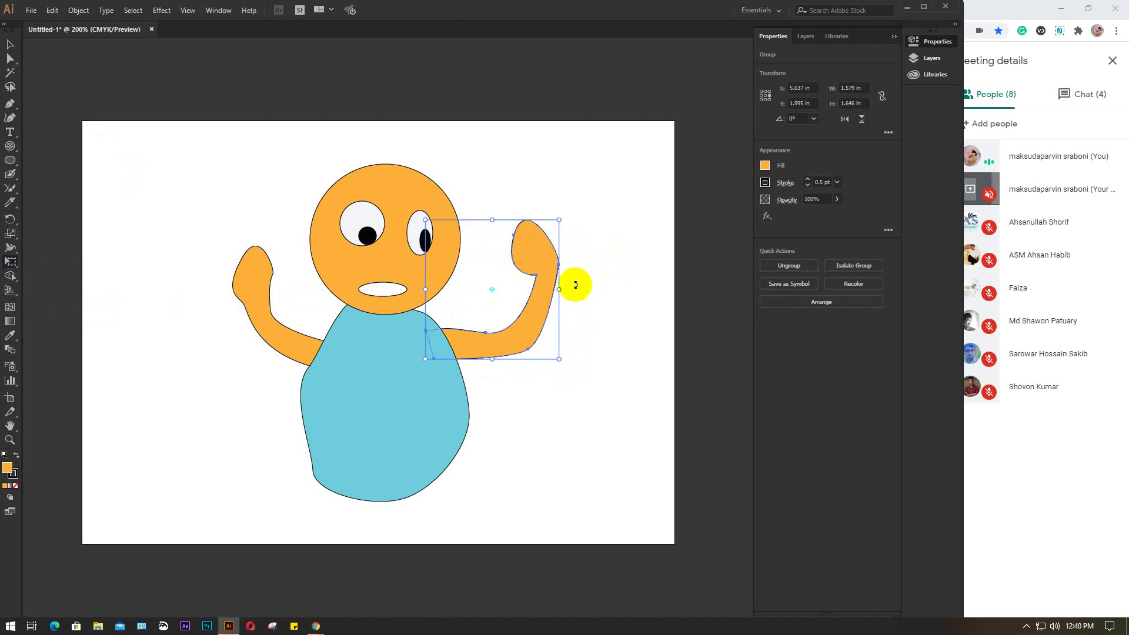
{"action": "left_click", "coordinate": [515, 237]}
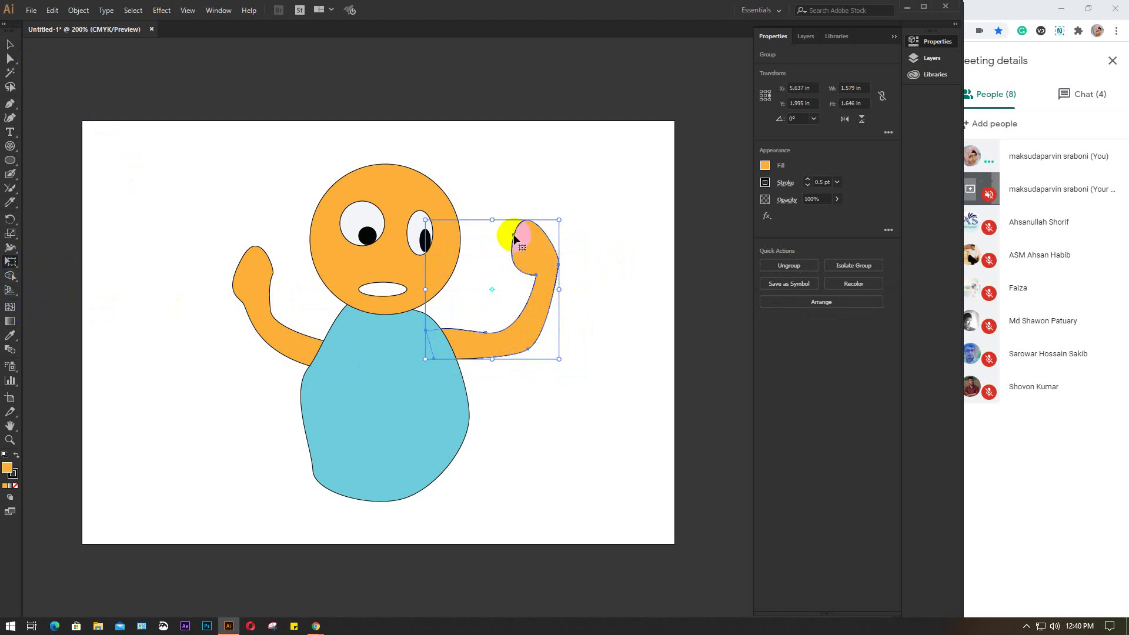
{"action": "left_click_drag", "start_coordinate": [546, 270], "coordinate": [533, 264]}
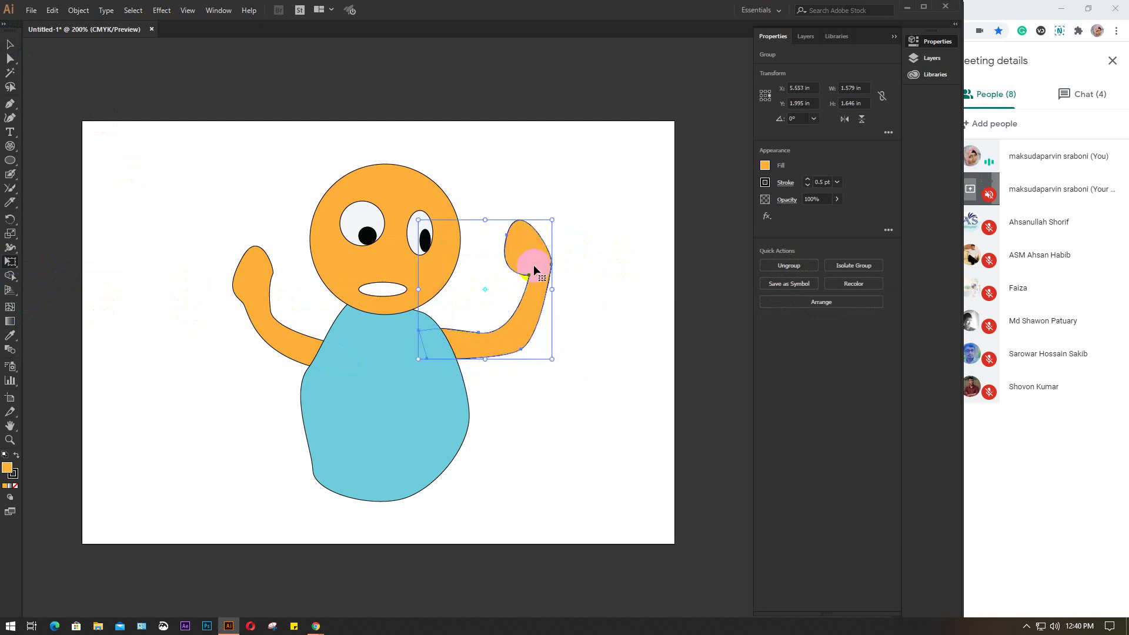
Puppet-warp the right arm by pinning the wrist just below the fist and stretching it outward and down.
{"action": "left_click_drag", "start_coordinate": [9, 265], "coordinate": [69, 268]}
{"action": "left_click", "coordinate": [425, 359]}
{"action": "left_click", "coordinate": [435, 330]}
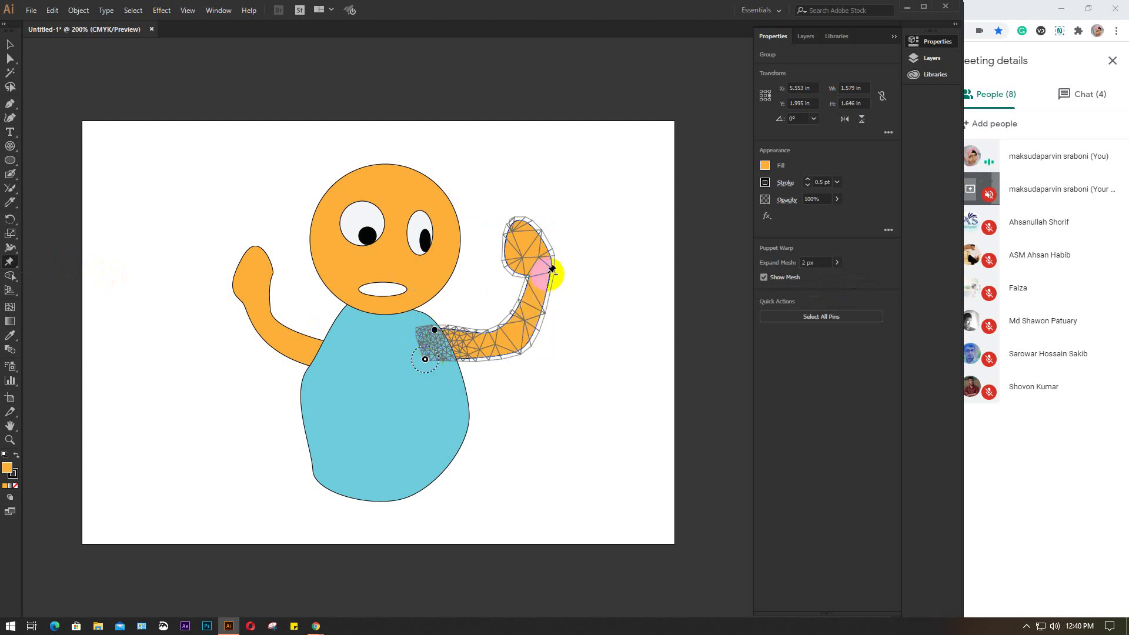
{"action": "mouse_move", "coordinate": [552, 270]}
{"action": "left_mouse_down"}
{"action": "mouse_move", "coordinate": [564, 305]}
{"action": "mouse_move", "coordinate": [563, 234]}
{"action": "mouse_move", "coordinate": [552, 263]}
{"action": "mouse_move", "coordinate": [565, 291]}
{"action": "mouse_move", "coordinate": [547, 263]}
{"action": "left_mouse_up"}
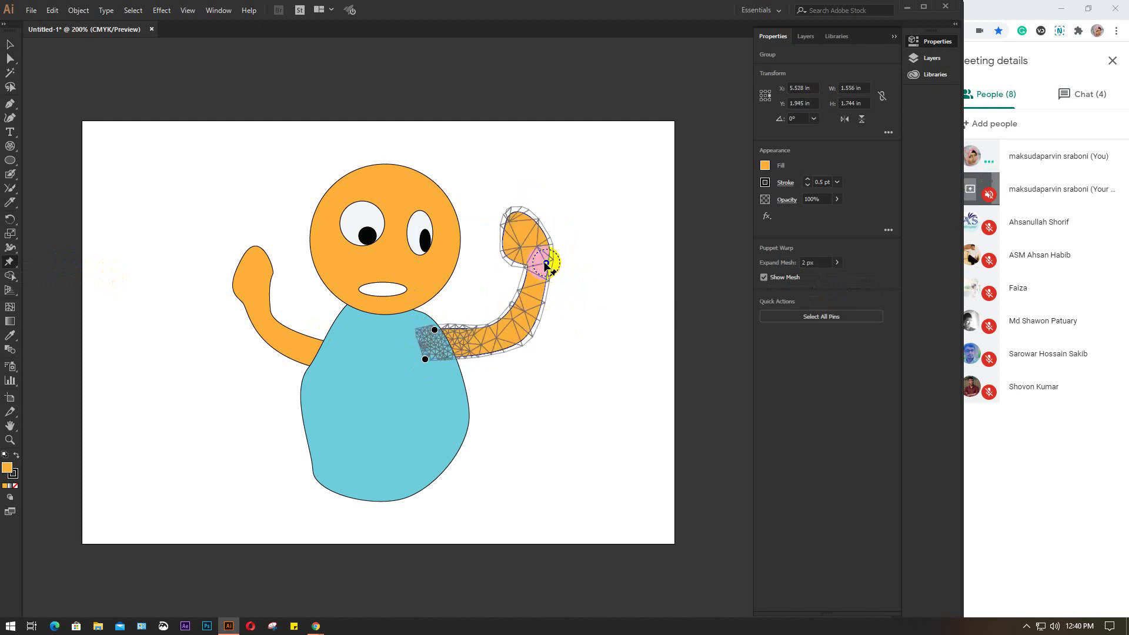
{"action": "left_click", "coordinate": [442, 340]}
{"action": "left_click", "coordinate": [449, 325]}
{"action": "left_click", "coordinate": [425, 360]}
{"action": "left_click", "coordinate": [445, 328]}
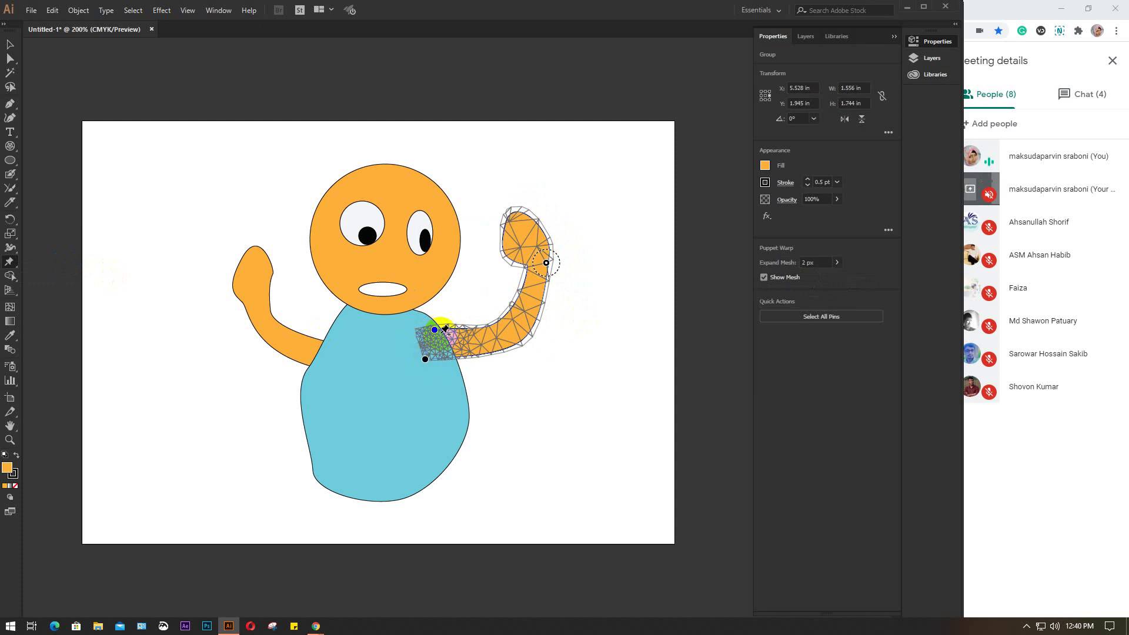
{"action": "left_click", "coordinate": [552, 266]}
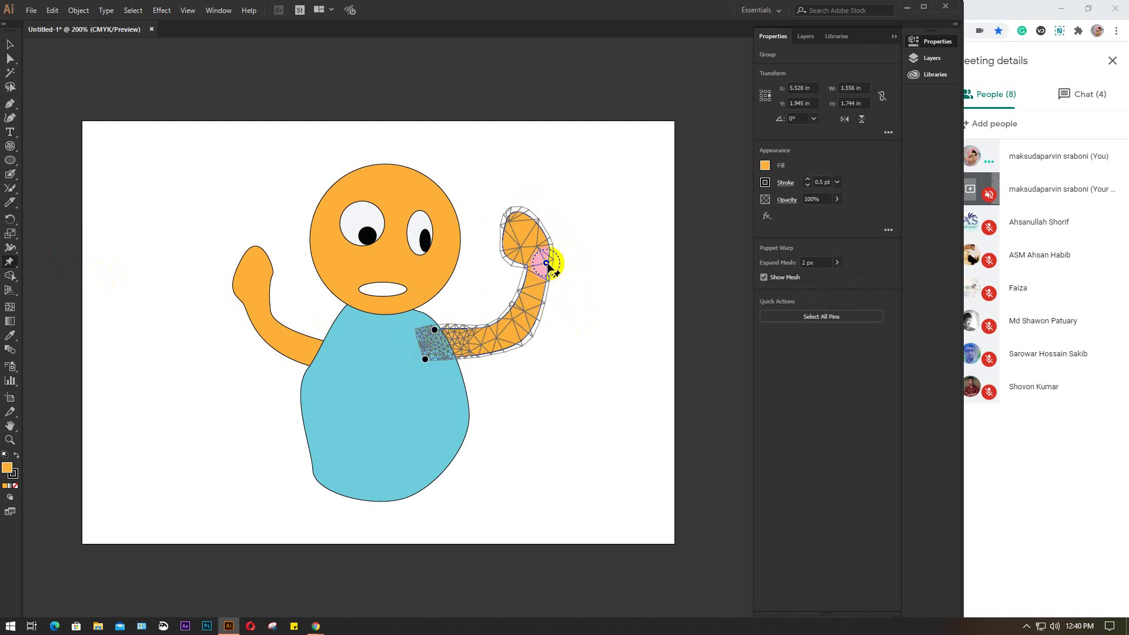
{"action": "left_click_drag", "start_coordinate": [548, 265], "coordinate": [606, 358]}
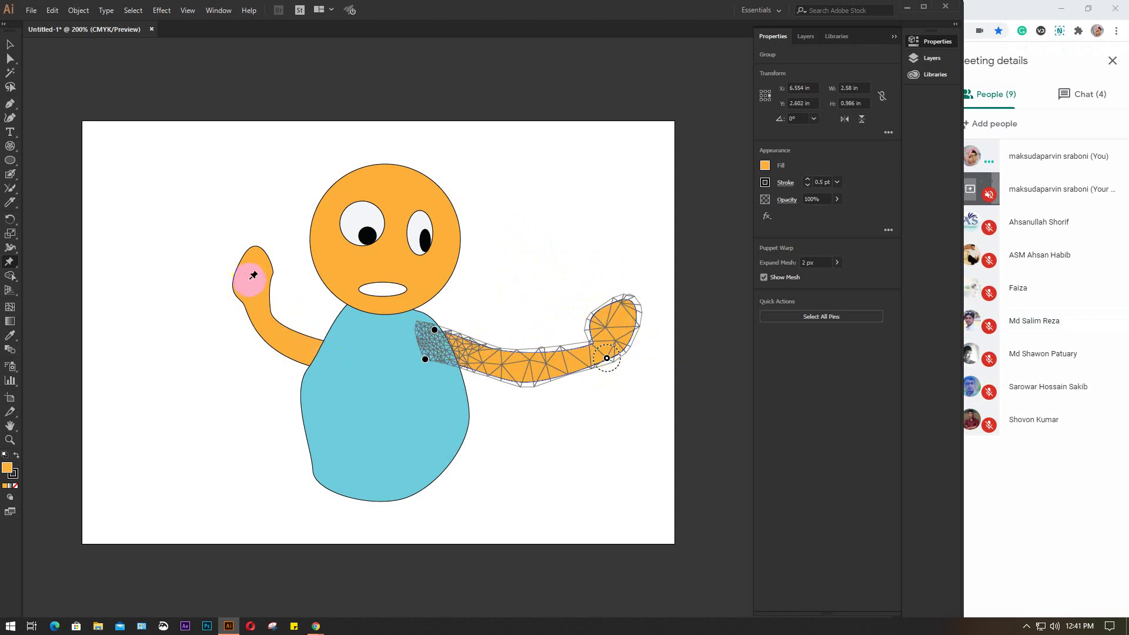
Place two Puppet Warp pins on the left arm's shoulder end, at its upper and lower edges.
{"action": "key", "text": "v"}
{"action": "left_click", "coordinate": [260, 302]}
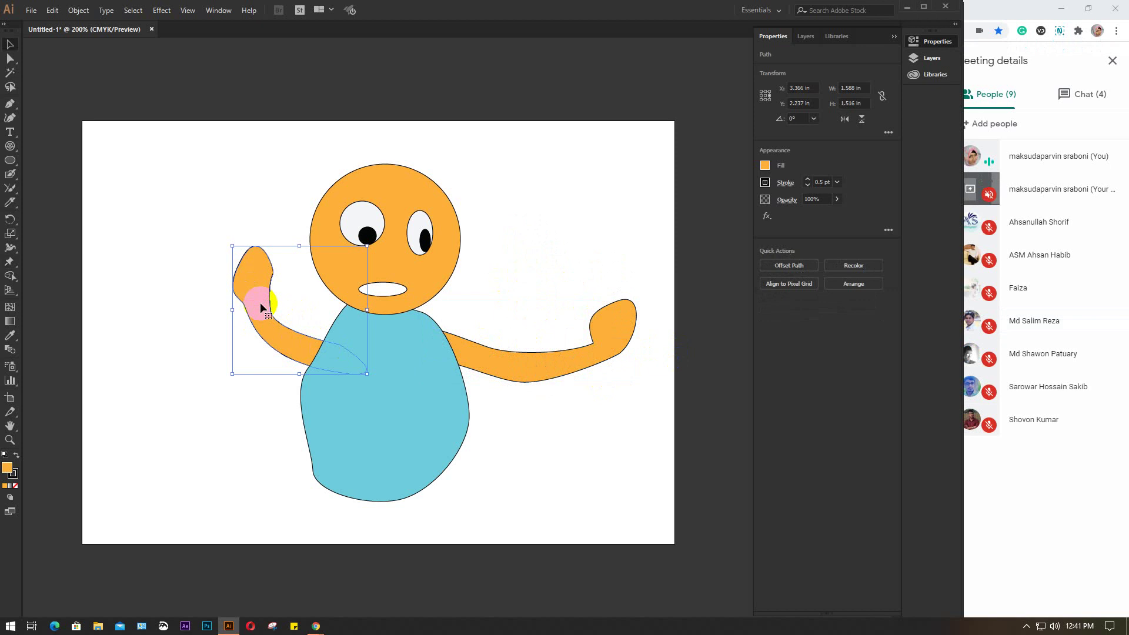
{"action": "left_click", "coordinate": [9, 262]}
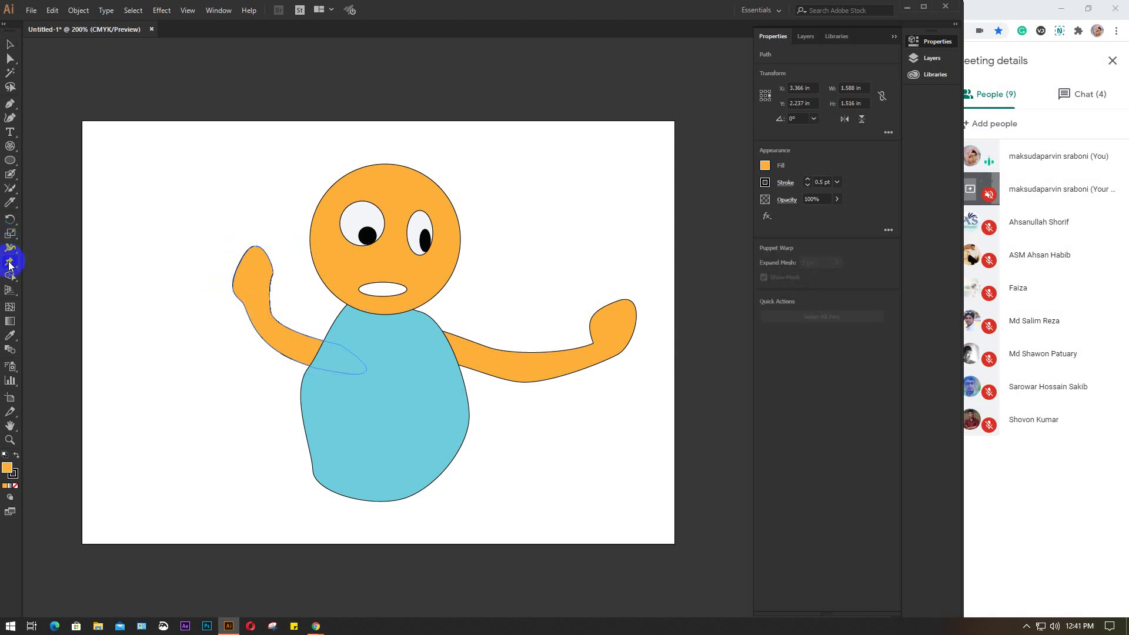
{"action": "left_click", "coordinate": [349, 342]}
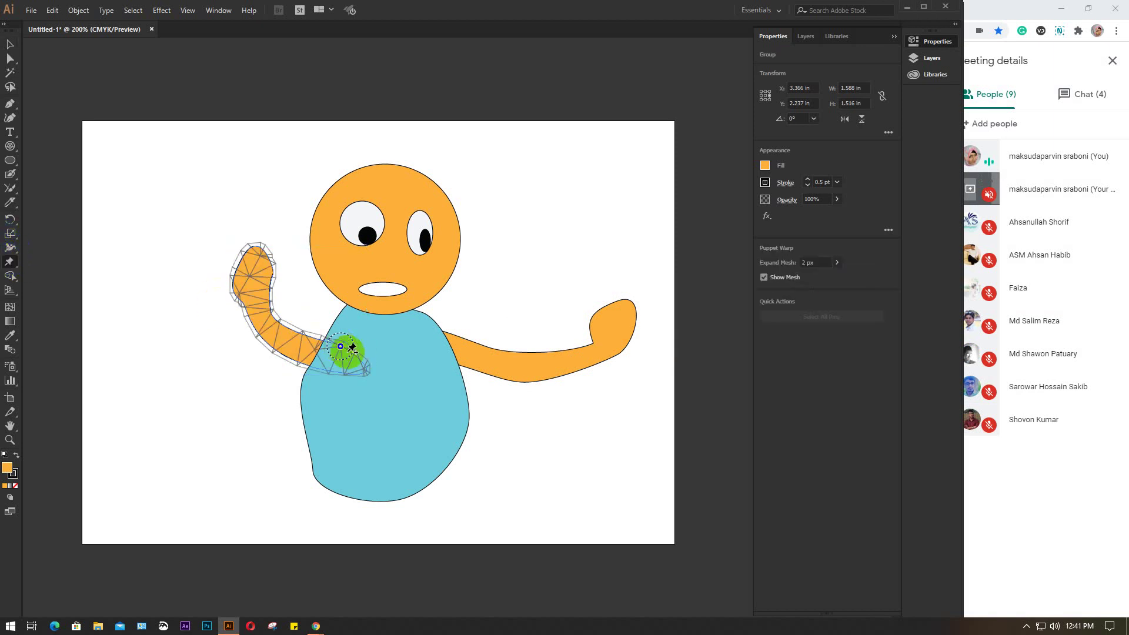
{"action": "left_click", "coordinate": [341, 374]}
{"action": "left_click", "coordinate": [328, 339]}
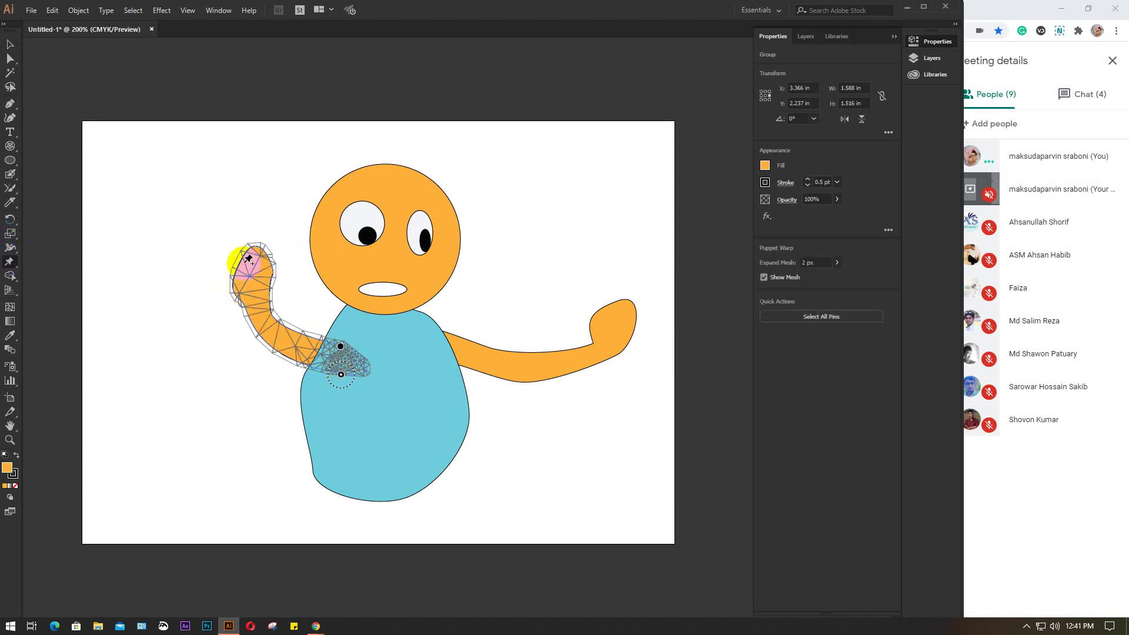
Add a Puppet Warp pin in the left hand and pull the hand outward and down to extend the arm.
{"action": "left_click", "coordinate": [253, 257]}
{"action": "left_click_drag", "start_coordinate": [253, 257], "coordinate": [217, 315]}
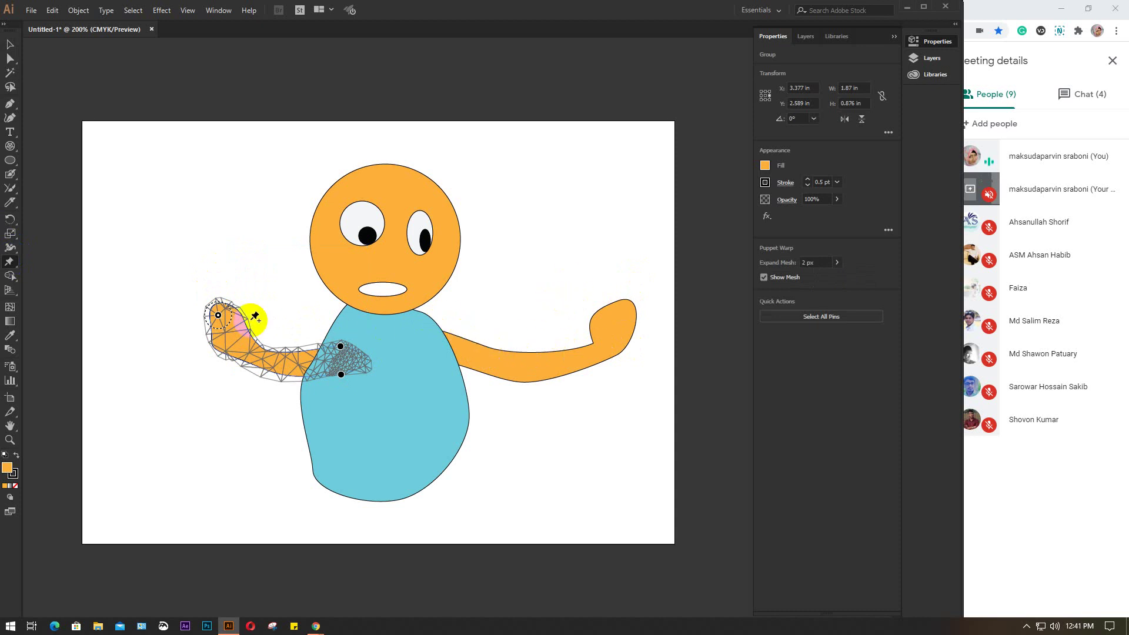
{"action": "left_click_drag", "start_coordinate": [220, 319], "coordinate": [202, 319]}
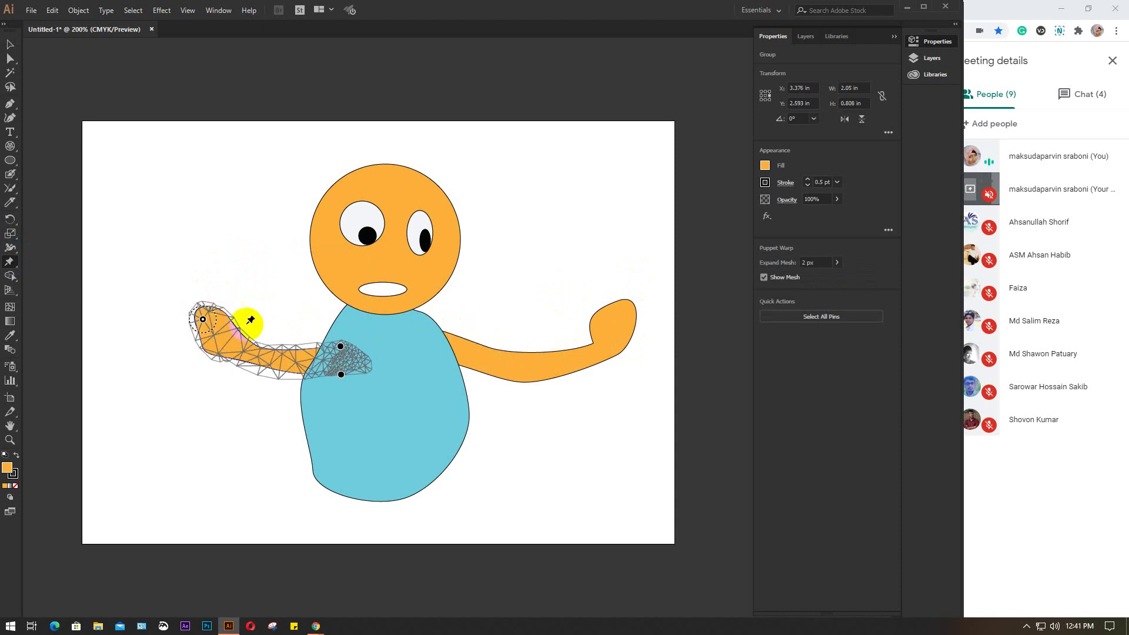
Add a Puppet Warp pin near the tip of the right hand and stretch the hand upward.
{"action": "key", "text": "v"}
{"action": "left_click", "coordinate": [609, 350]}
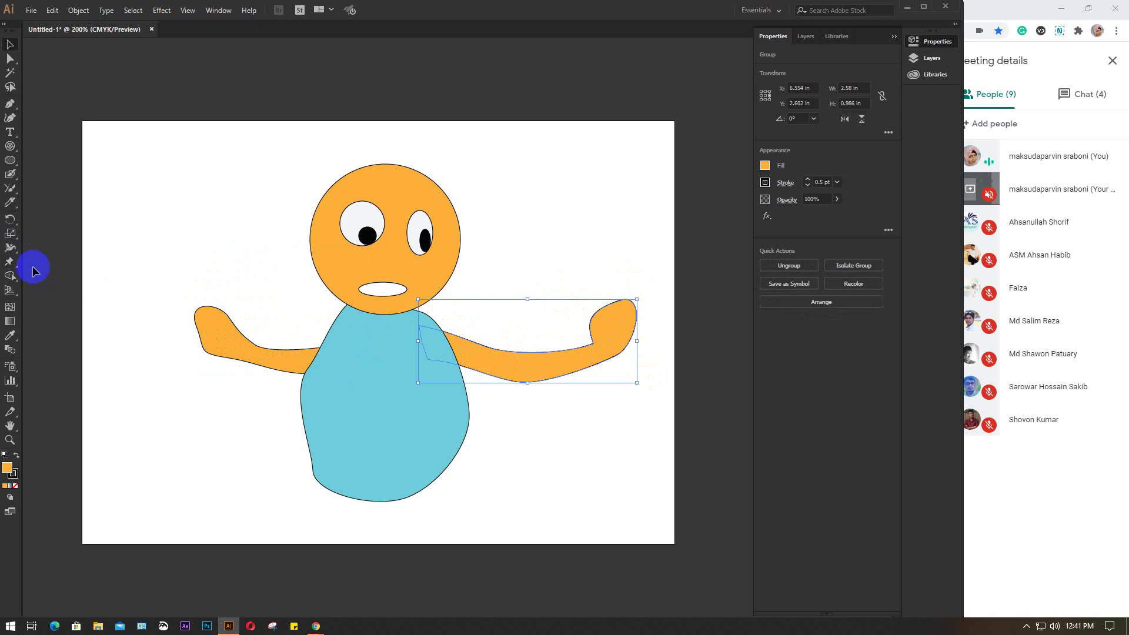
{"action": "left_click", "coordinate": [10, 258]}
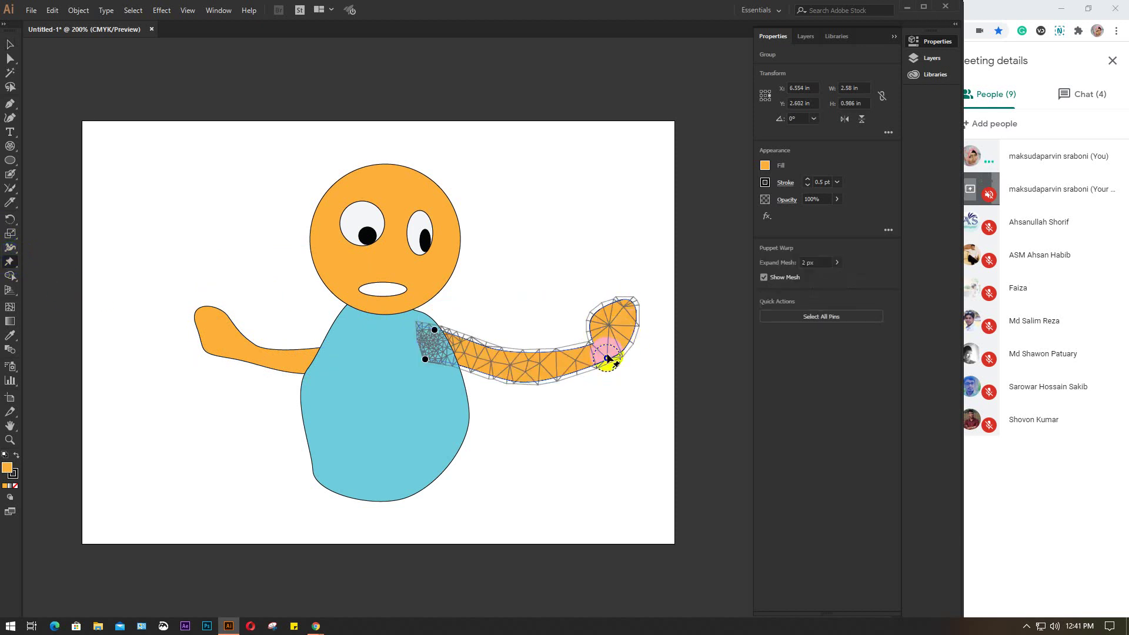
{"action": "left_click_drag", "start_coordinate": [625, 311], "coordinate": [615, 288]}
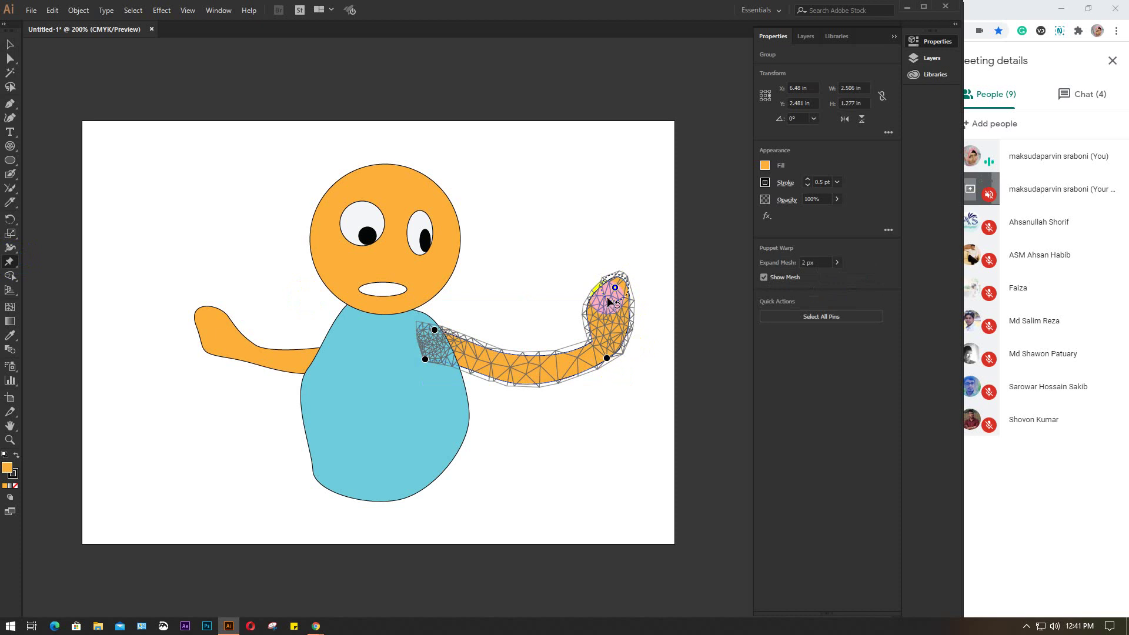
{"action": "left_click", "coordinate": [615, 288]}
{"action": "left_click_drag", "start_coordinate": [615, 288], "coordinate": [623, 276]}
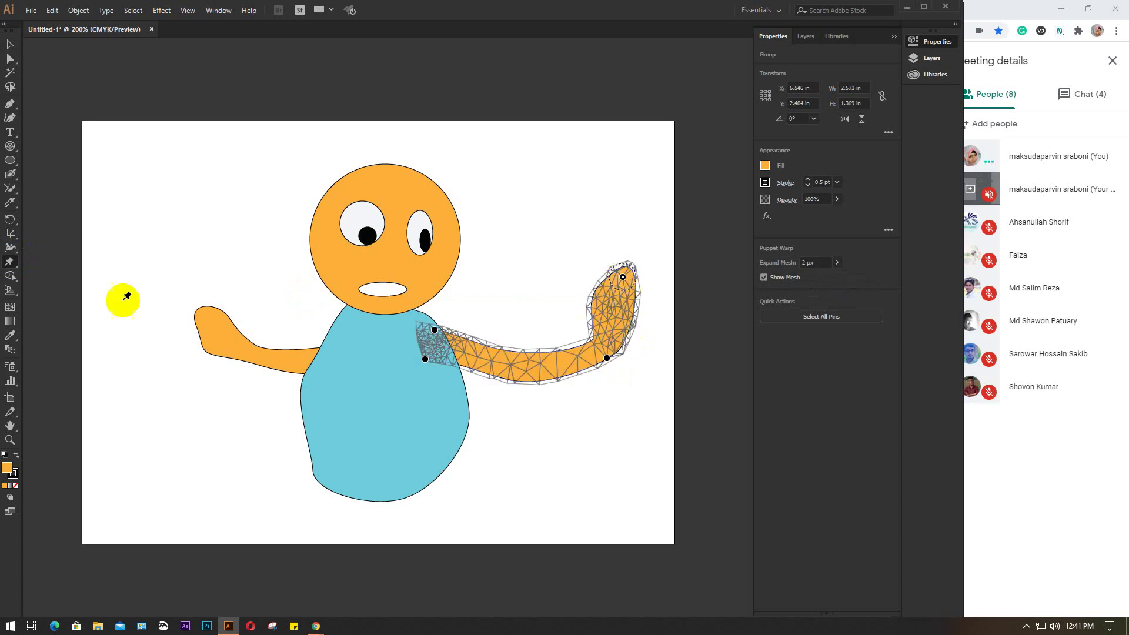
Lower the left arm's wrist pin slightly, then pin the hand above it and stretch the hand upward with Puppet Warp.
{"action": "left_click", "coordinate": [212, 302]}
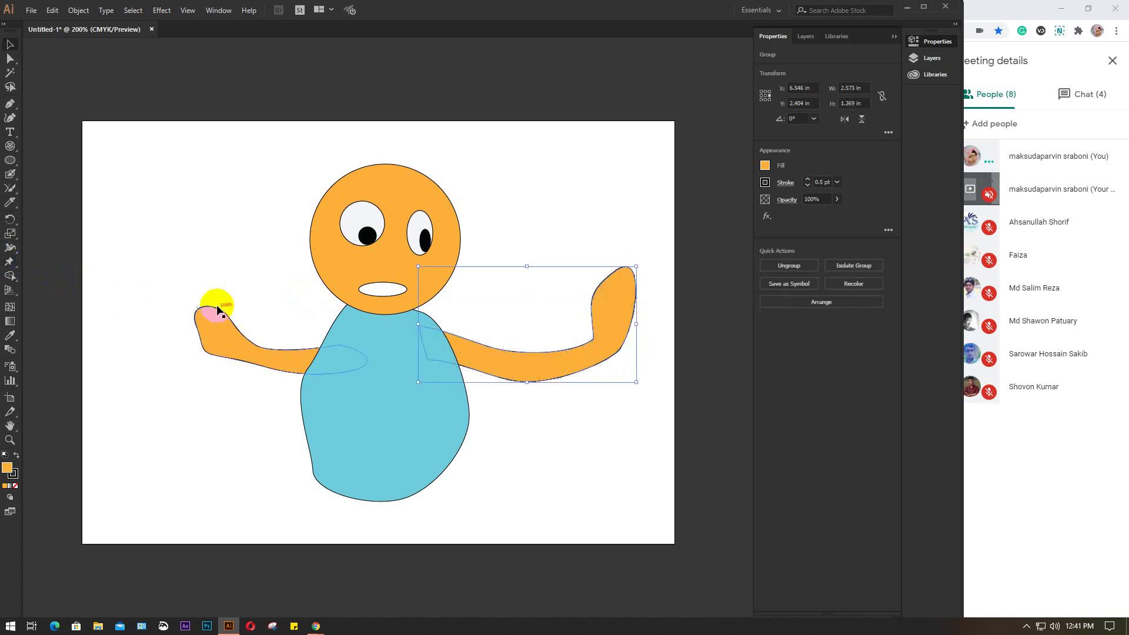
{"action": "left_click", "coordinate": [222, 321]}
{"action": "left_click", "coordinate": [9, 261]}
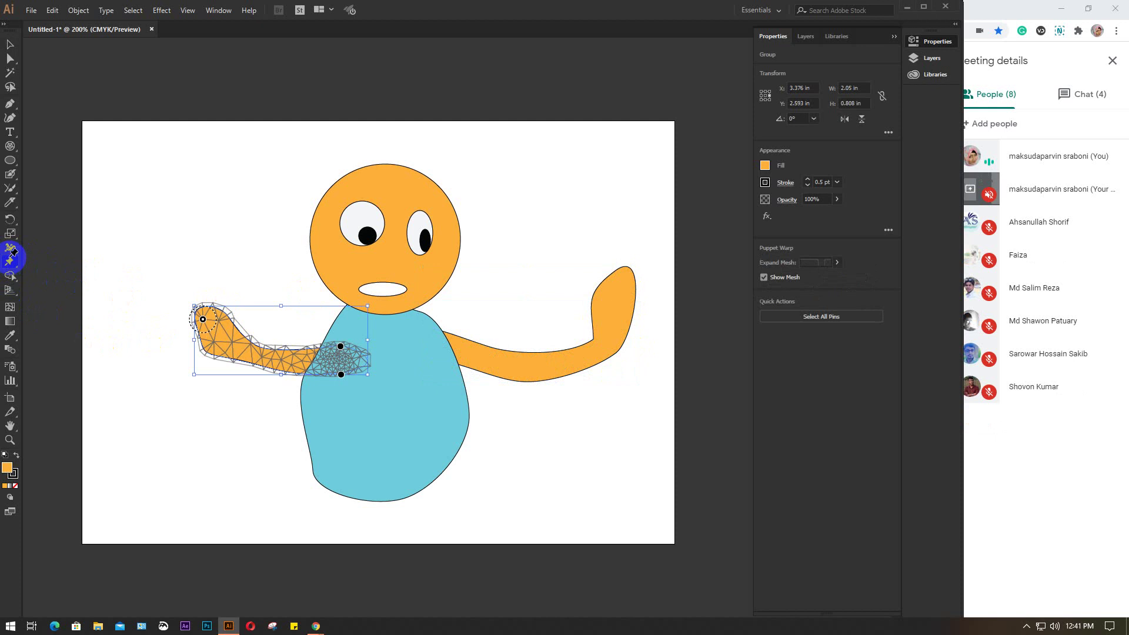
{"action": "mouse_move", "coordinate": [202, 320]}
{"action": "left_mouse_down"}
{"action": "mouse_move", "coordinate": [210, 289]}
{"action": "mouse_move", "coordinate": [202, 331]}
{"action": "left_mouse_up"}
{"action": "left_click", "coordinate": [212, 315]}
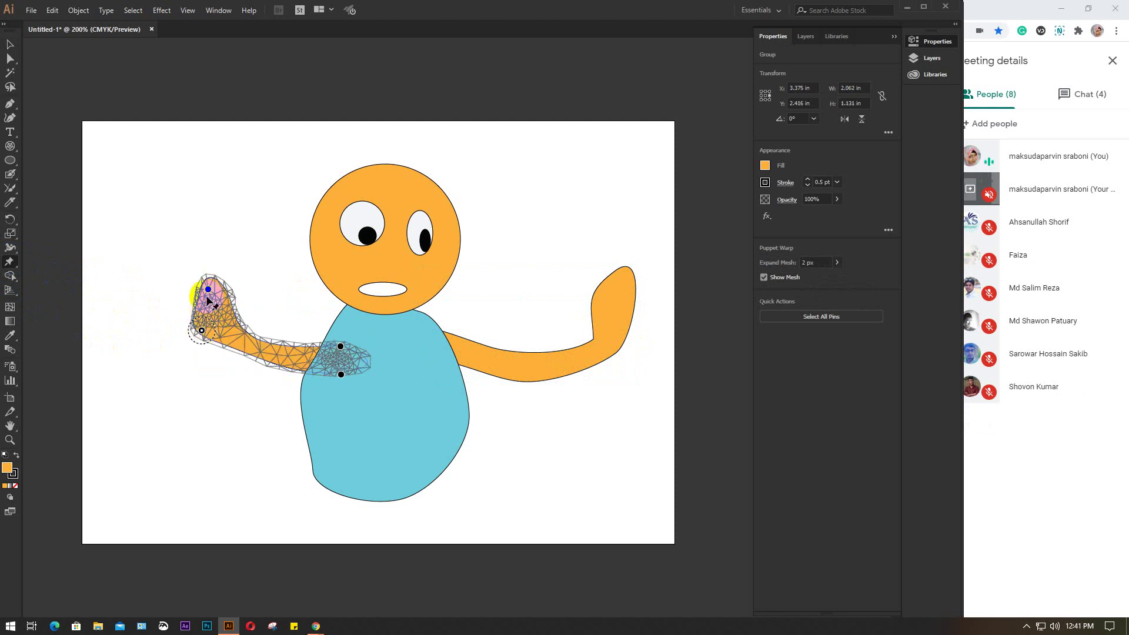
{"action": "left_click_drag", "start_coordinate": [207, 289], "coordinate": [209, 263]}
Shift the left arm's shoulder pins down and further into the body, and pull its wrist pin inward and down.
{"action": "left_click", "coordinate": [341, 374]}
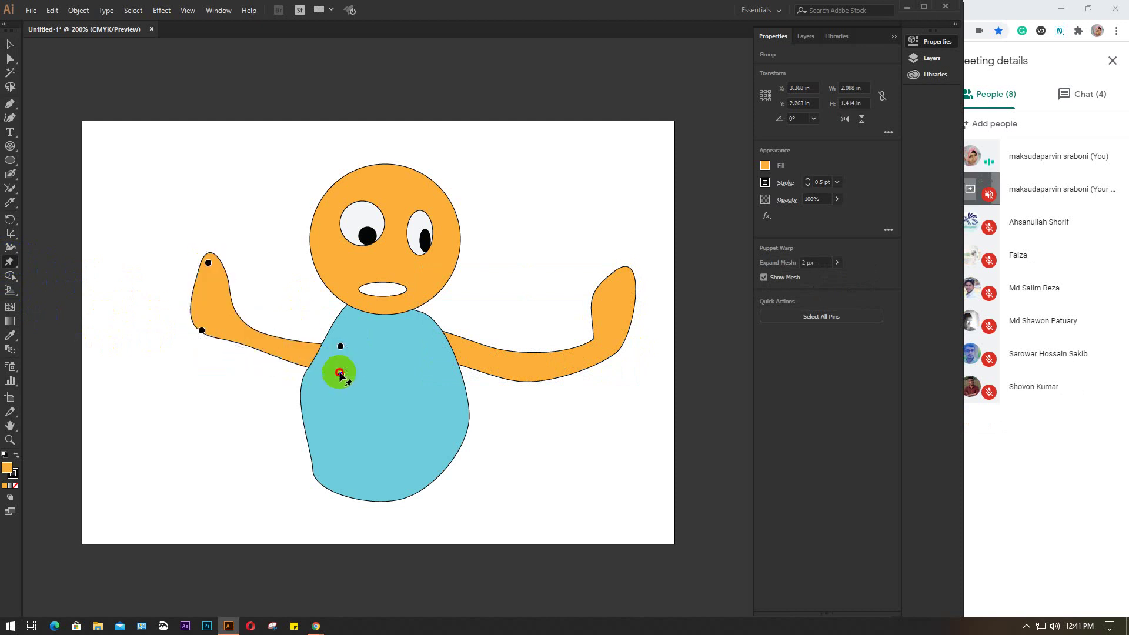
{"action": "left_click_drag", "start_coordinate": [340, 374], "coordinate": [341, 391]}
{"action": "left_click_drag", "start_coordinate": [340, 347], "coordinate": [398, 372]}
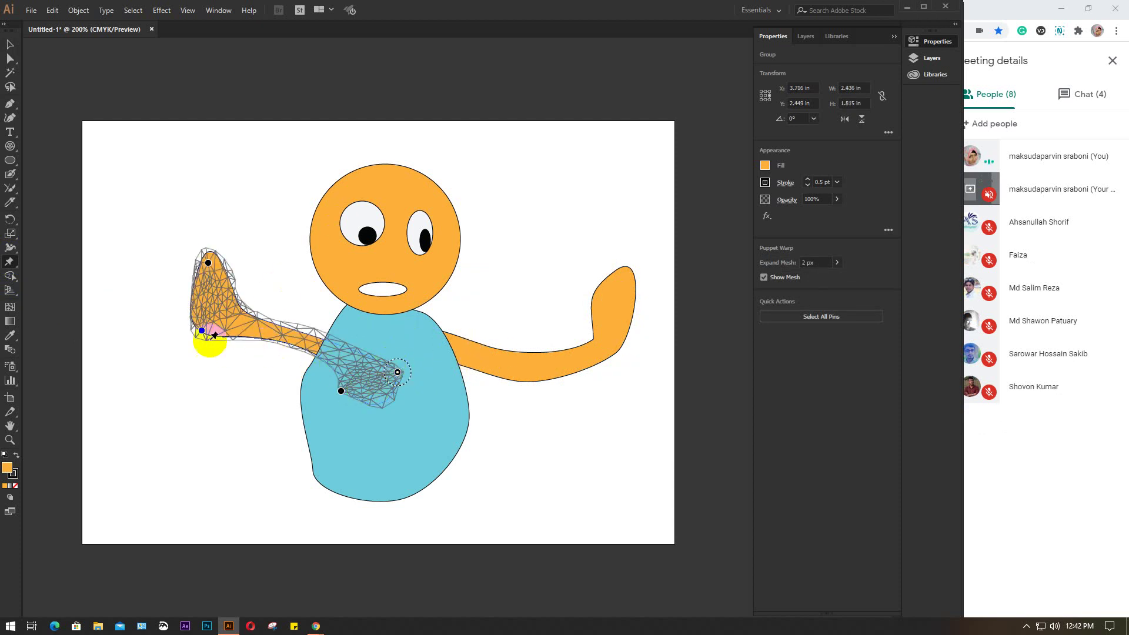
{"action": "left_click_drag", "start_coordinate": [201, 333], "coordinate": [225, 353]}
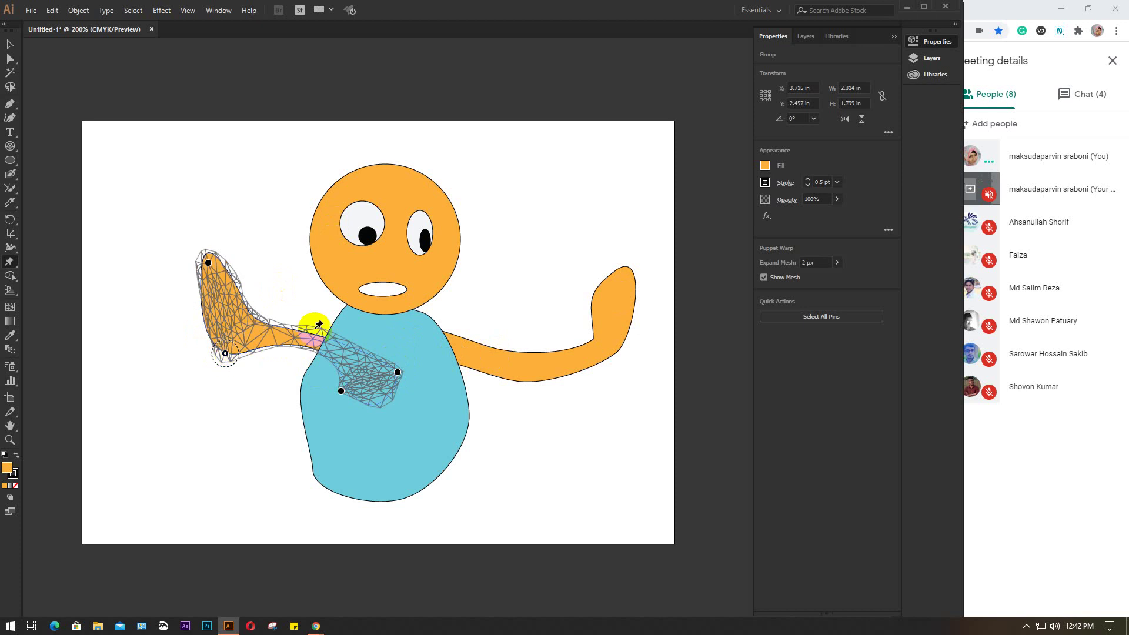
{"action": "left_click_drag", "start_coordinate": [377, 261], "coordinate": [416, 241]}
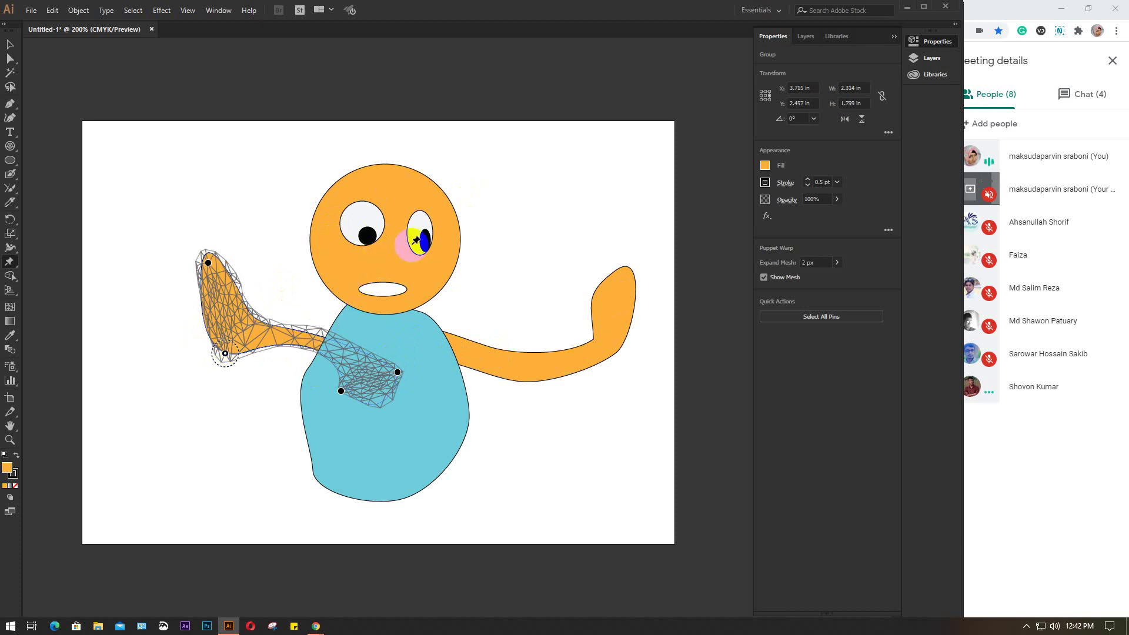
{"action": "key", "text": "v"}
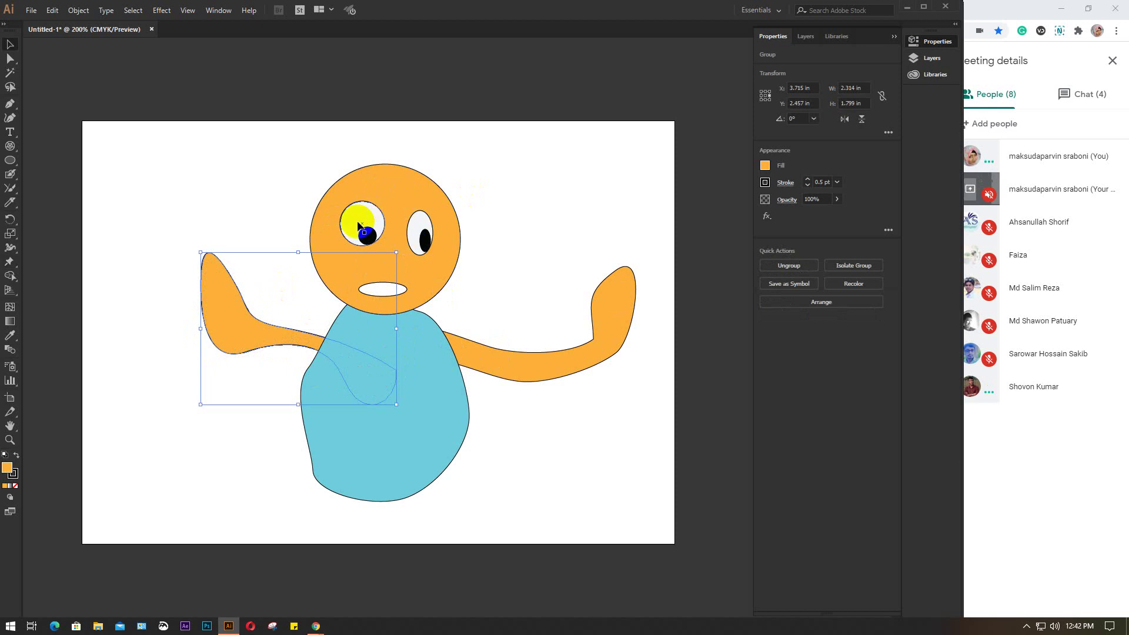
Pin the head at the chin and top with Puppet Warp and stretch the top upward to elongate it, leaving it deselected.
{"action": "left_click", "coordinate": [393, 176]}
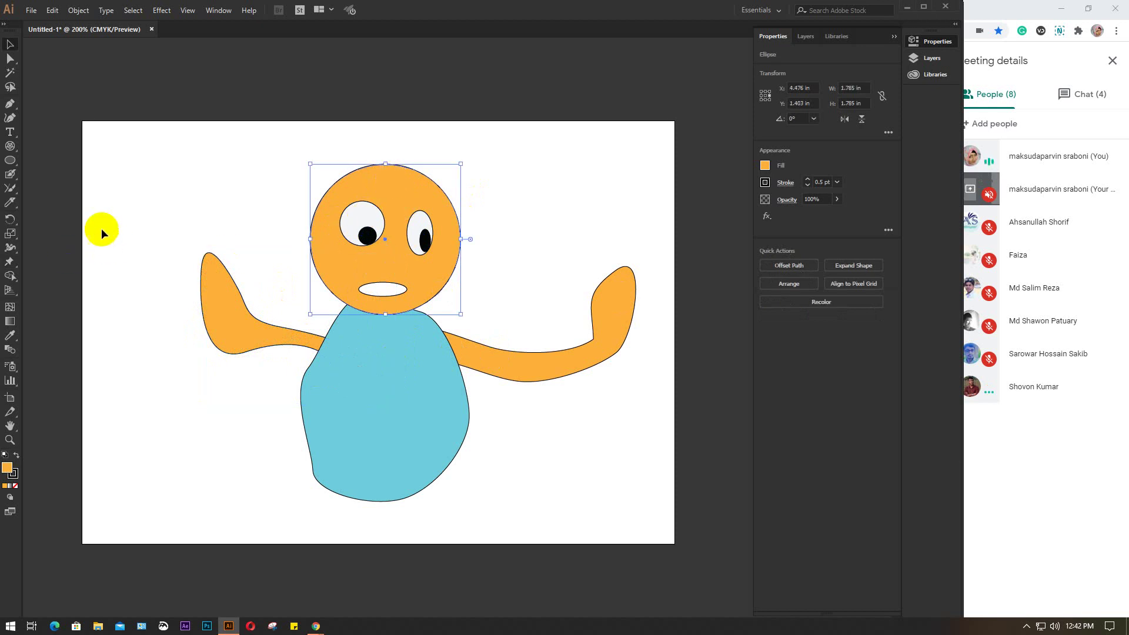
{"action": "left_click", "coordinate": [9, 266]}
{"action": "left_click", "coordinate": [397, 313]}
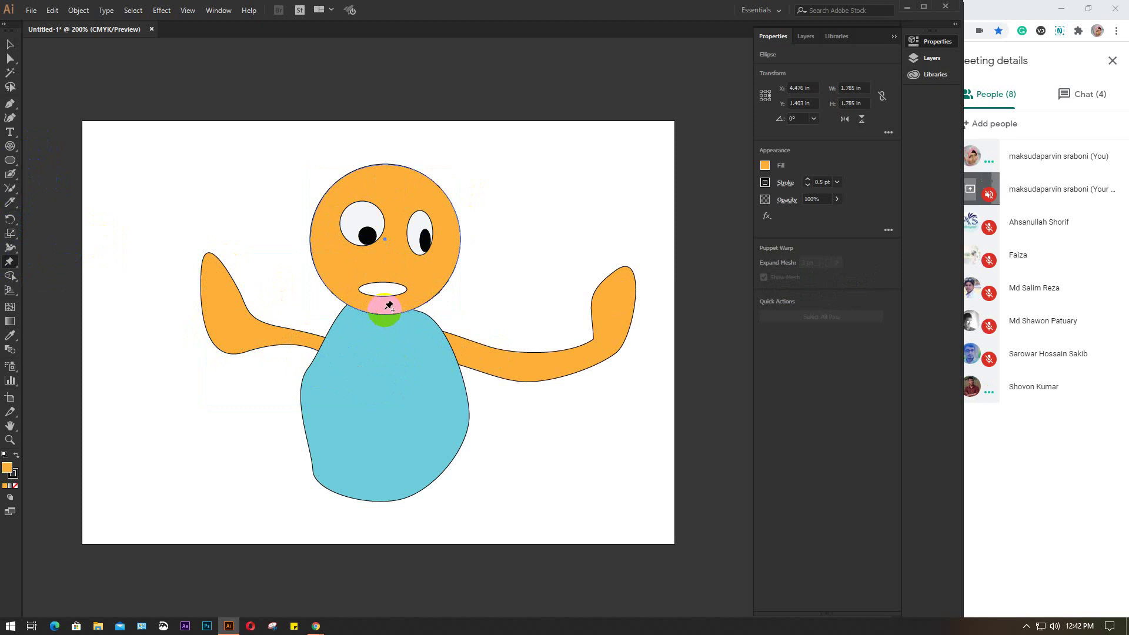
{"action": "left_click", "coordinate": [369, 235]}
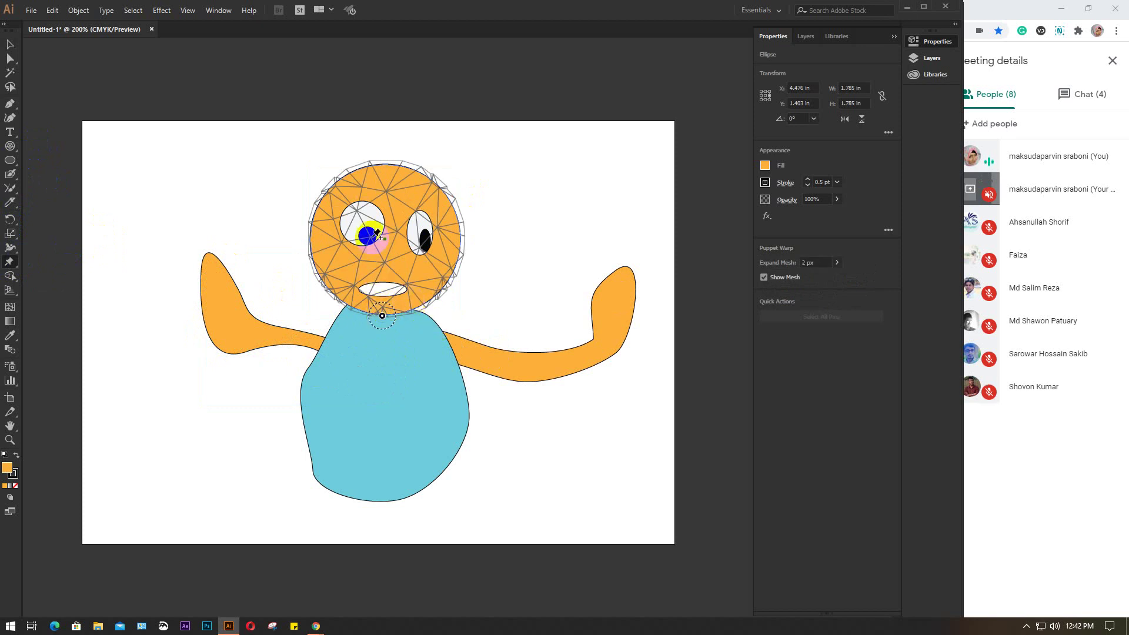
{"action": "left_click", "coordinate": [378, 172]}
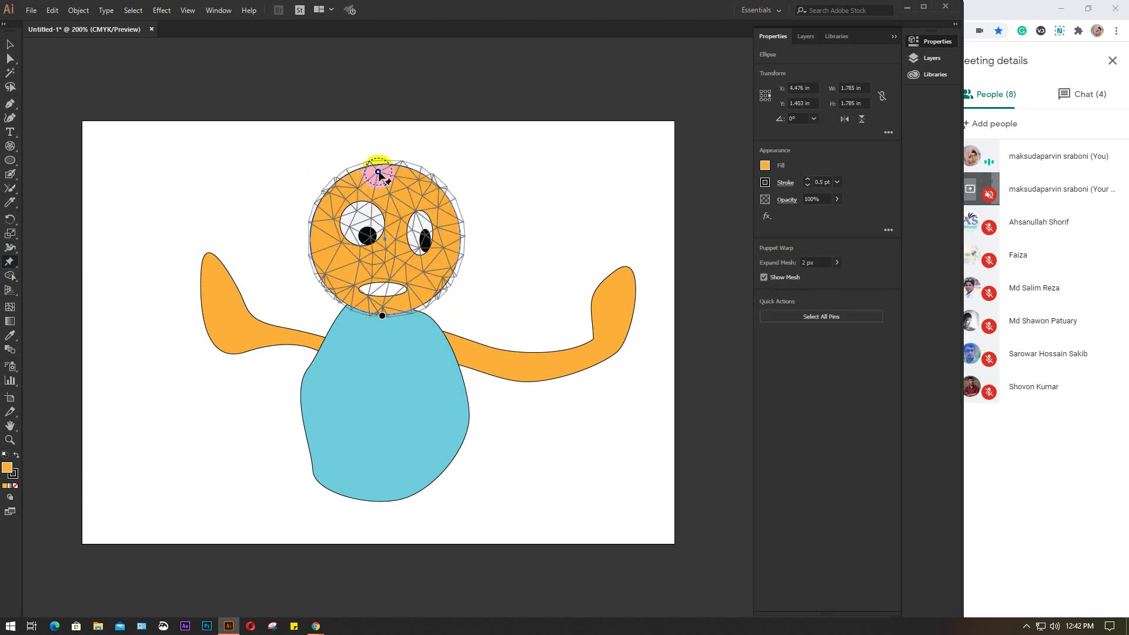
{"action": "left_click_drag", "start_coordinate": [378, 172], "coordinate": [402, 126]}
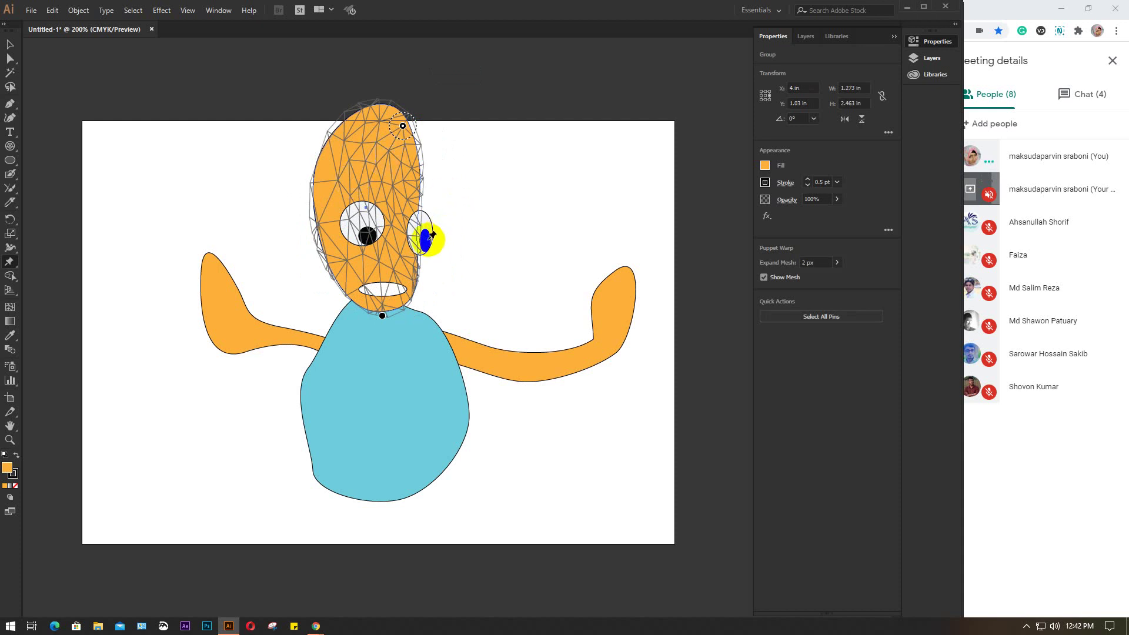
{"action": "left_click", "coordinate": [10, 44]}
{"action": "left_click", "coordinate": [185, 169]}
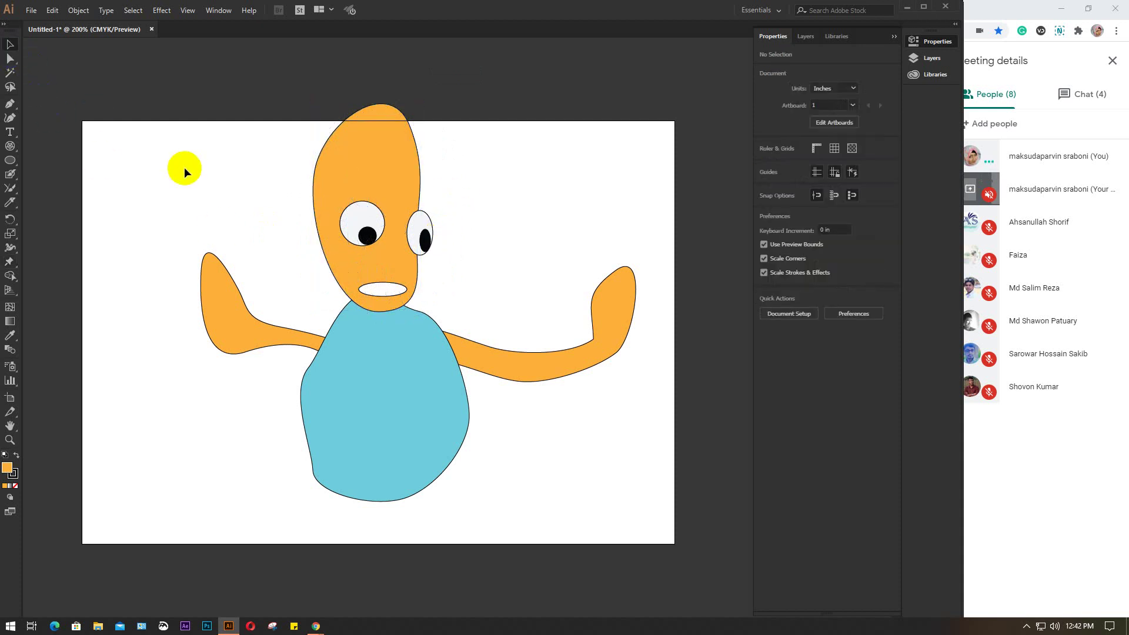
{"action": "scroll", "coordinate": [348, 349], "scroll_direction": "down", "scroll_amount": 1}
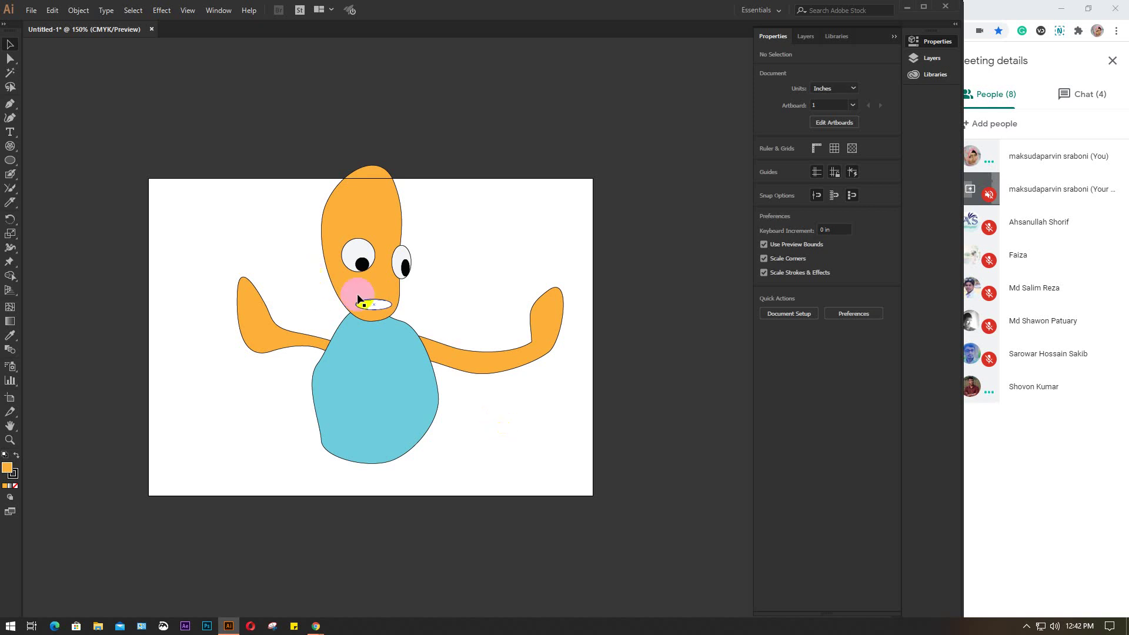
{"action": "scroll", "coordinate": [367, 301], "scroll_direction": "up", "scroll_amount": 2}
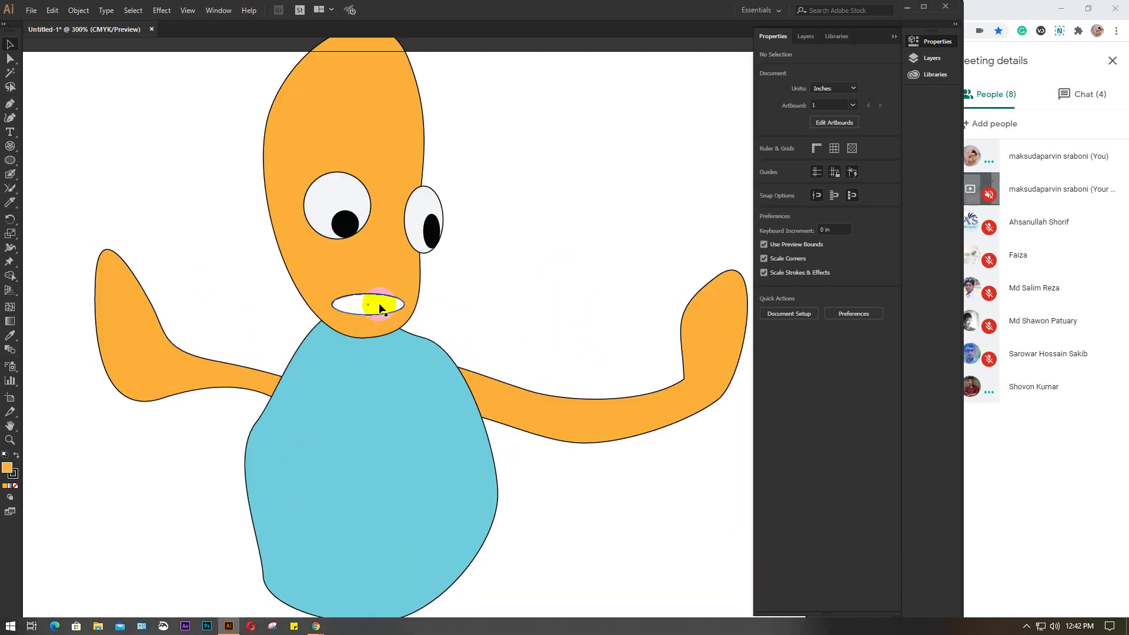
{"action": "left_click", "coordinate": [1039, 444]}
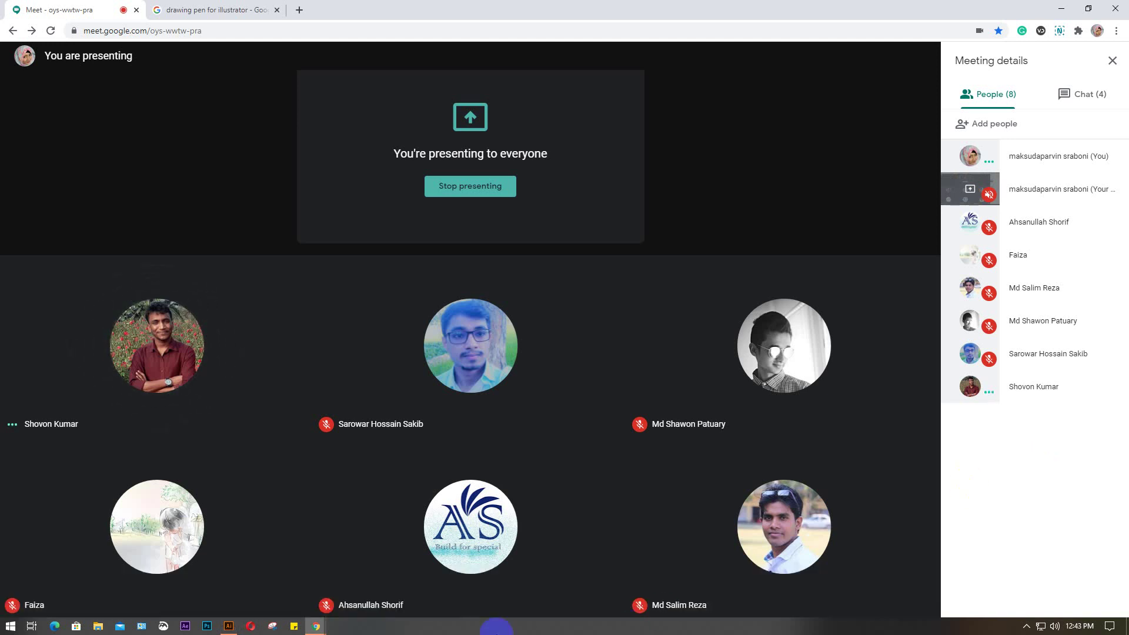
{"action": "left_click", "coordinate": [229, 627]}
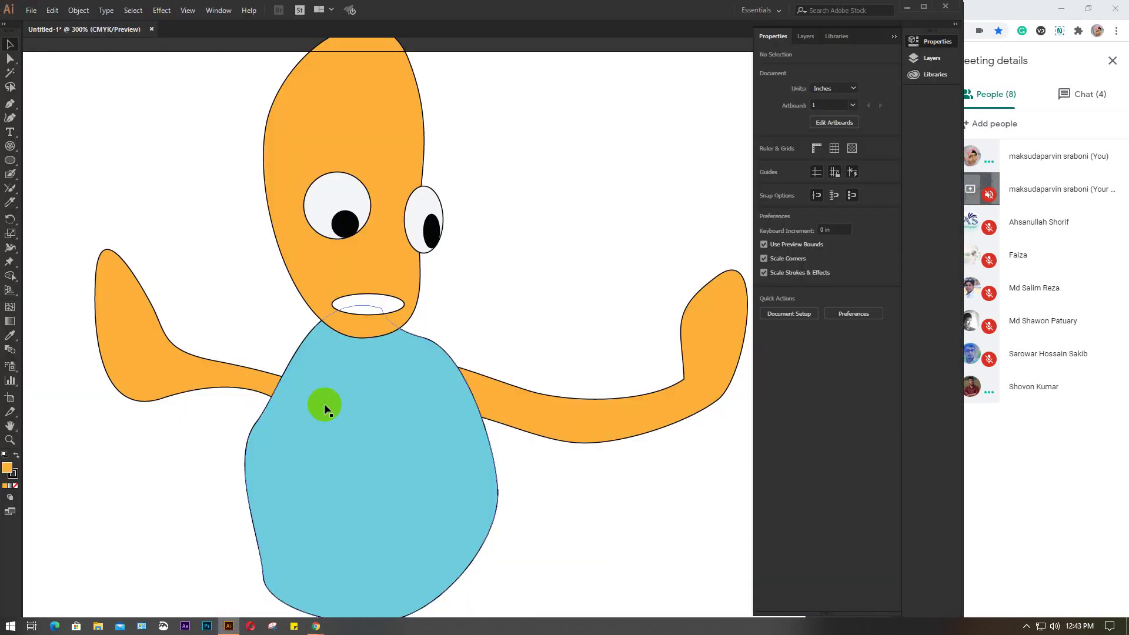
{"action": "key", "text": "ctrl+minus"}
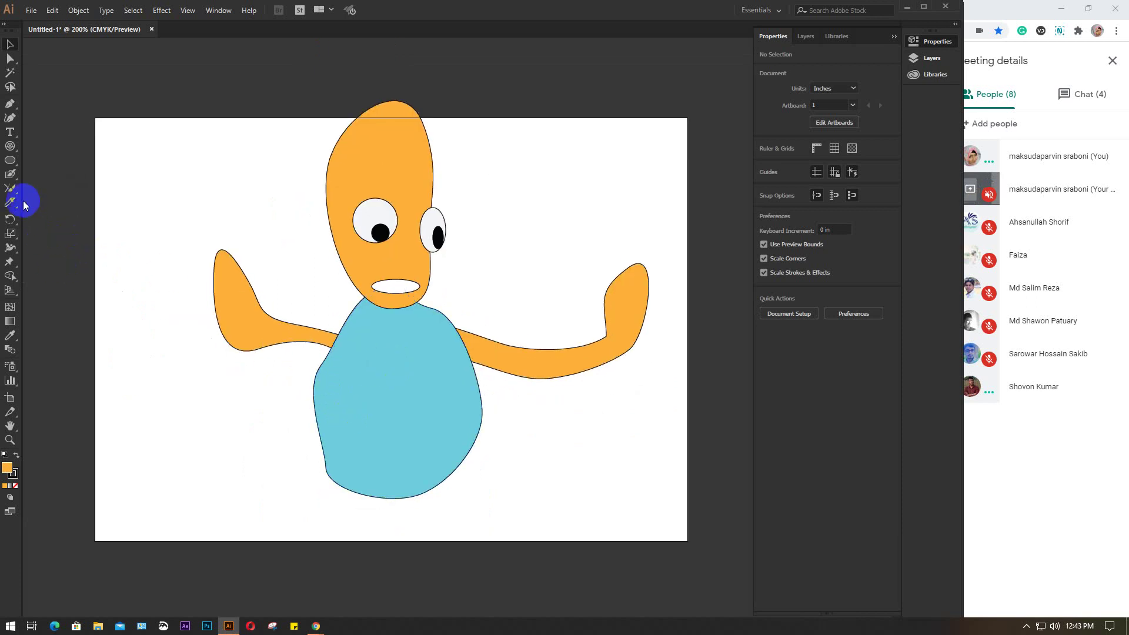
Review the grouped cutting, pencil, brush and shape tools, and look through the available effects.
{"action": "left_click", "coordinate": [6, 206]}
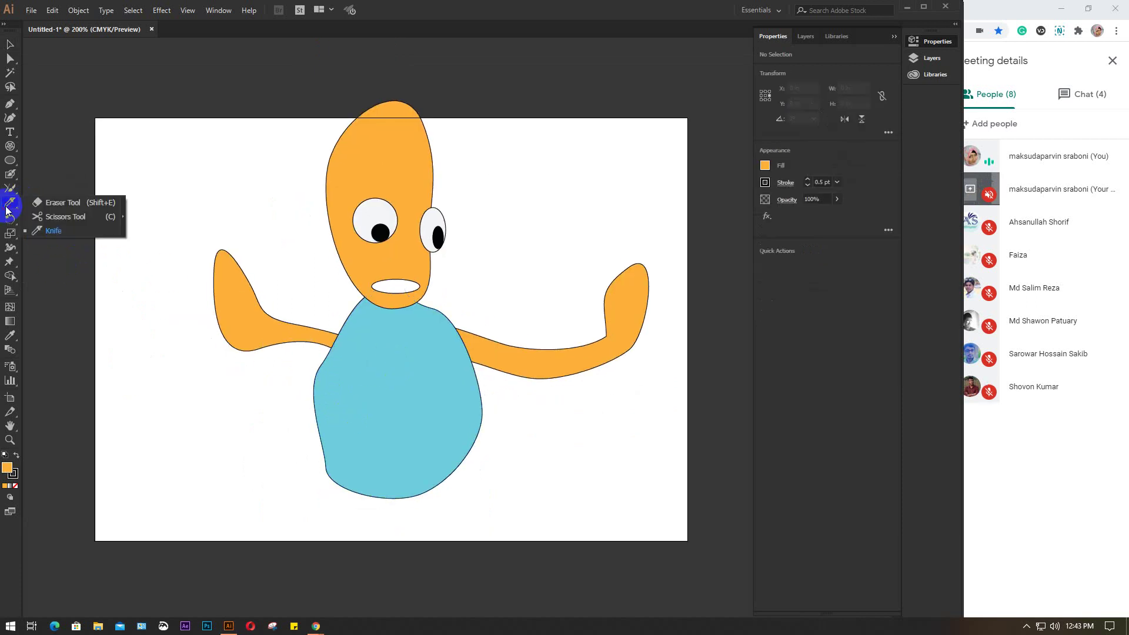
{"action": "mouse_move", "coordinate": [10, 188]}
{"action": "left_mouse_down"}
{"action": "mouse_move", "coordinate": [51, 183]}
{"action": "mouse_move", "coordinate": [59, 256]}
{"action": "left_mouse_up"}
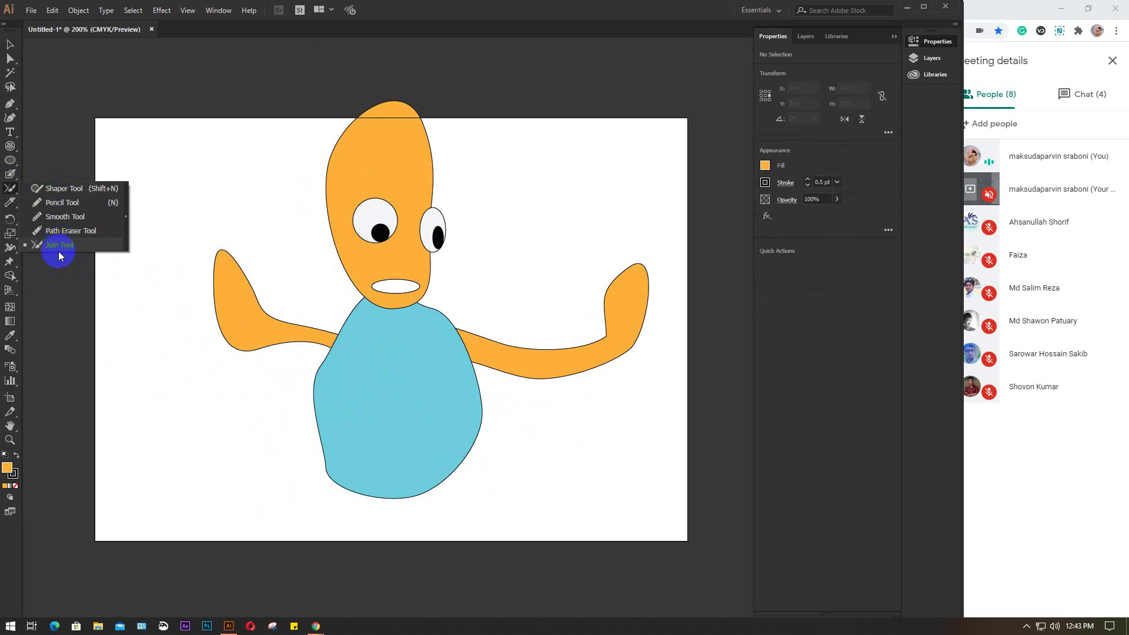
{"action": "mouse_move", "coordinate": [10, 174]}
{"action": "left_mouse_down"}
{"action": "mouse_move", "coordinate": [47, 187]}
{"action": "mouse_move", "coordinate": [10, 177]}
{"action": "mouse_move", "coordinate": [41, 174]}
{"action": "mouse_move", "coordinate": [73, 197]}
{"action": "mouse_move", "coordinate": [79, 178]}
{"action": "left_mouse_up"}
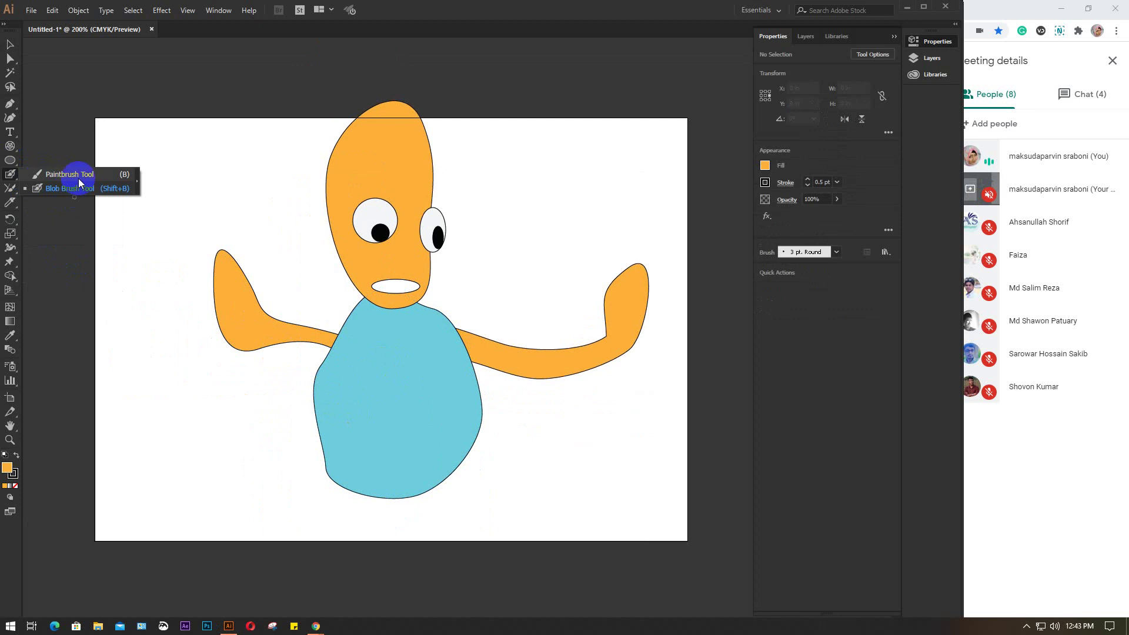
{"action": "mouse_move", "coordinate": [10, 160]}
{"action": "left_mouse_down"}
{"action": "mouse_move", "coordinate": [52, 160]}
{"action": "mouse_move", "coordinate": [80, 272]}
{"action": "mouse_move", "coordinate": [9, 126]}
{"action": "mouse_move", "coordinate": [9, 148]}
{"action": "mouse_move", "coordinate": [26, 116]}
{"action": "mouse_move", "coordinate": [13, 131]}
{"action": "mouse_move", "coordinate": [86, 135]}
{"action": "mouse_move", "coordinate": [59, 221]}
{"action": "mouse_move", "coordinate": [23, 175]}
{"action": "mouse_move", "coordinate": [10, 48]}
{"action": "mouse_move", "coordinate": [10, 261]}
{"action": "mouse_move", "coordinate": [12, 249]}
{"action": "mouse_move", "coordinate": [101, 299]}
{"action": "mouse_move", "coordinate": [10, 257]}
{"action": "mouse_move", "coordinate": [7, 266]}
{"action": "mouse_move", "coordinate": [74, 269]}
{"action": "mouse_move", "coordinate": [118, 254]}
{"action": "mouse_move", "coordinate": [33, 262]}
{"action": "mouse_move", "coordinate": [93, 276]}
{"action": "mouse_move", "coordinate": [14, 280]}
{"action": "mouse_move", "coordinate": [100, 282]}
{"action": "mouse_move", "coordinate": [55, 251]}
{"action": "mouse_move", "coordinate": [5, 296]}
{"action": "mouse_move", "coordinate": [9, 369]}
{"action": "mouse_move", "coordinate": [68, 376]}
{"action": "left_mouse_up"}
{"action": "left_click", "coordinate": [9, 276]}
{"action": "mouse_move", "coordinate": [59, 487]}
{"action": "left_mouse_down"}
{"action": "mouse_move", "coordinate": [11, 385]}
{"action": "mouse_move", "coordinate": [7, 468]}
{"action": "mouse_move", "coordinate": [34, 10]}
{"action": "mouse_move", "coordinate": [126, 12]}
{"action": "left_mouse_up"}
{"action": "left_click", "coordinate": [162, 11]}
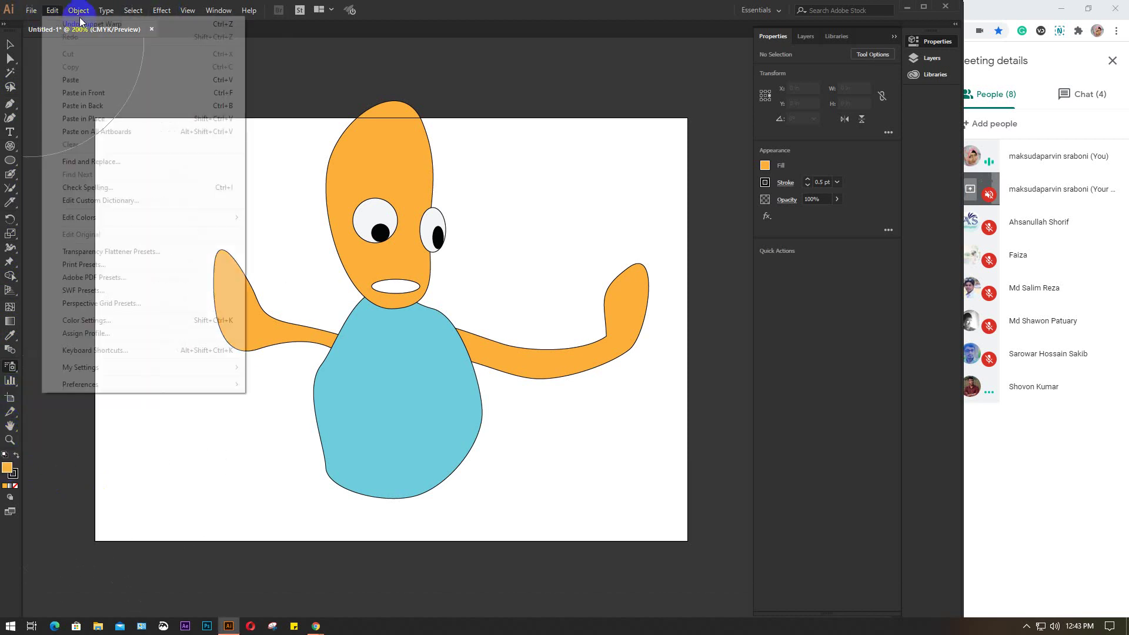
{"action": "left_click", "coordinate": [162, 10]}
{"action": "left_click", "coordinate": [207, 9]}
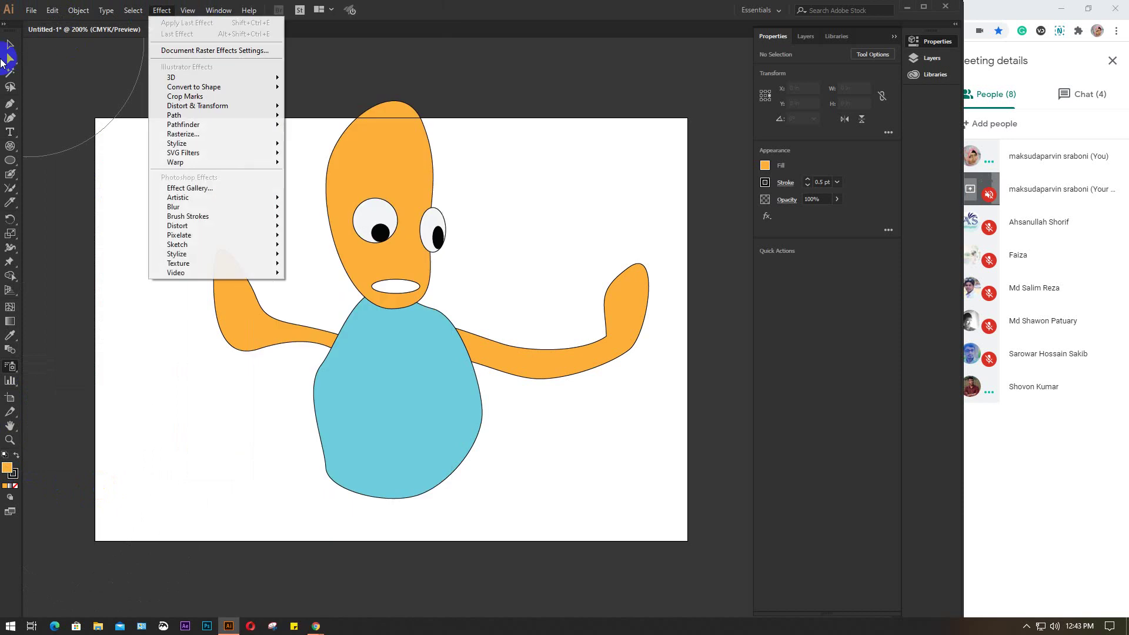
{"action": "left_click", "coordinate": [10, 46]}
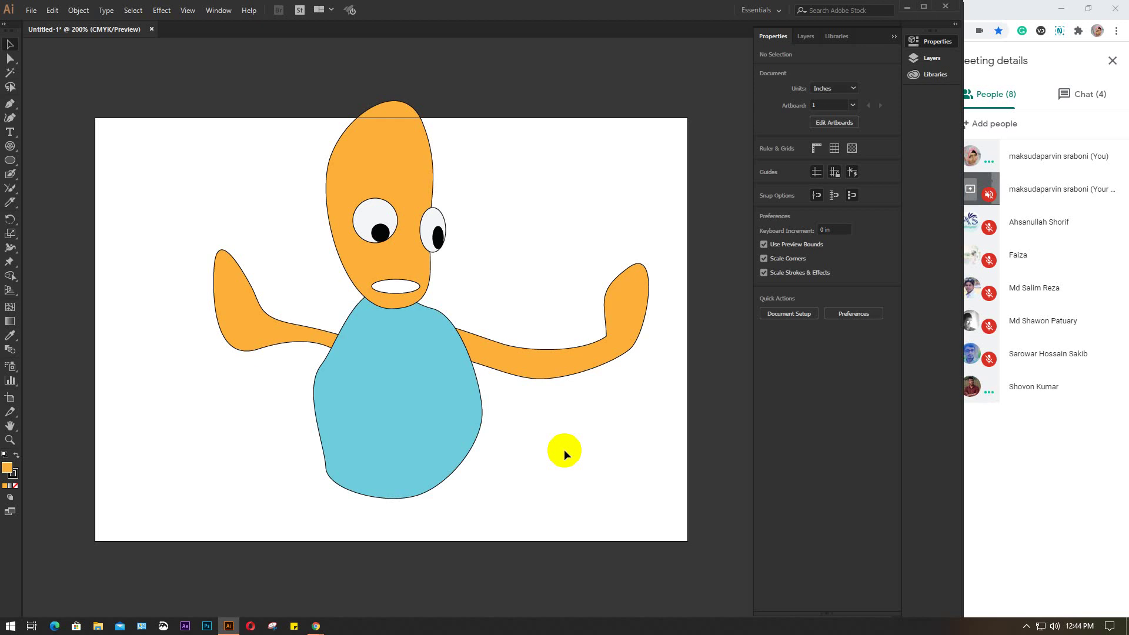
Close Illustrator without saving the changes to the Untitled-1 document.
{"action": "left_click", "coordinate": [944, 6]}
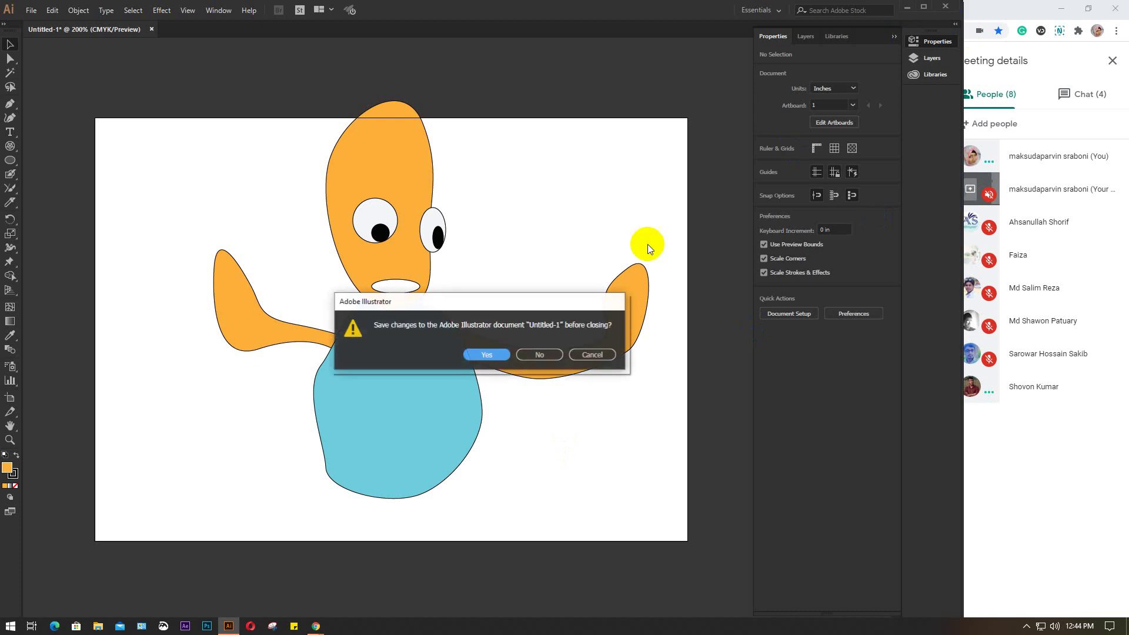
{"action": "left_click", "coordinate": [538, 355]}
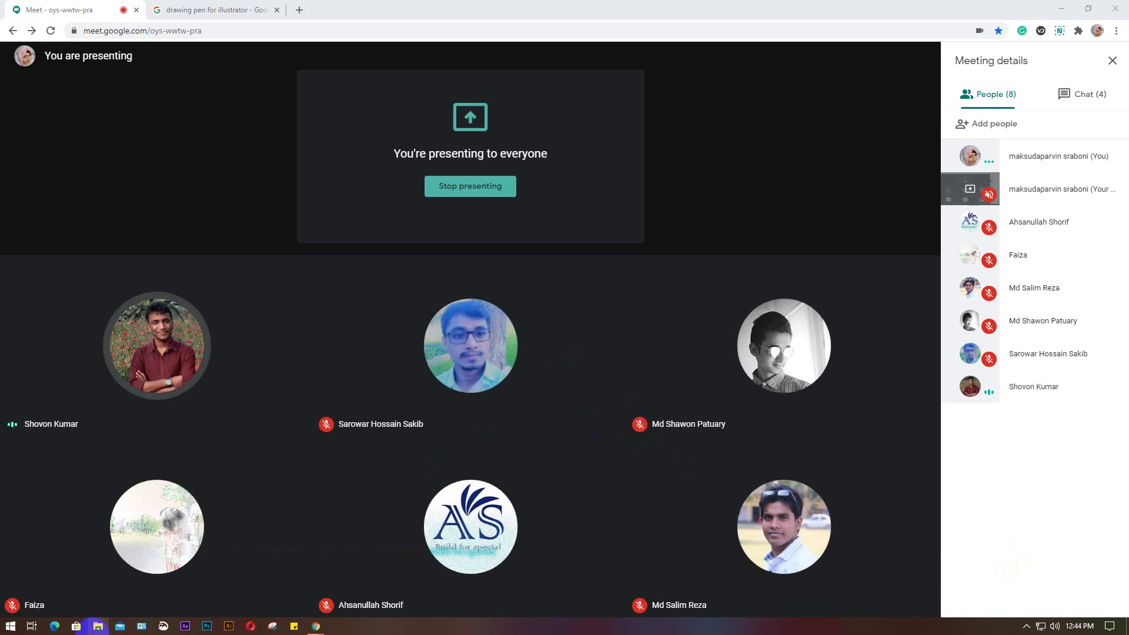
Switch to File Explorer and open the Adobe folder inside Program Files on Local Disk (C:).
{"action": "left_click", "coordinate": [95, 627]}
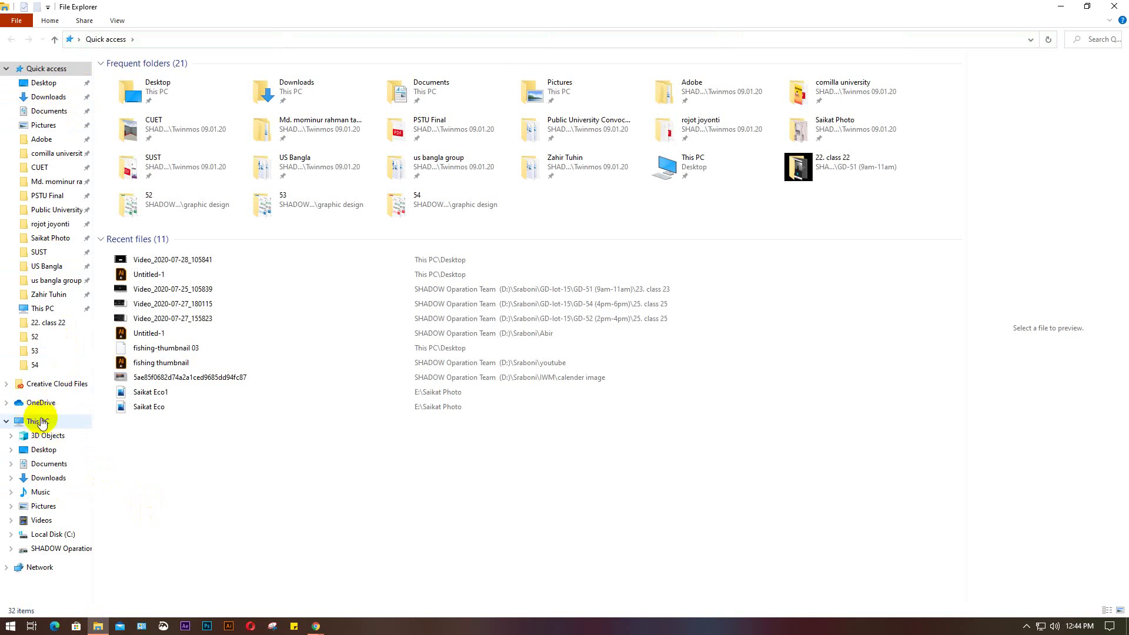
{"action": "left_click", "coordinate": [50, 538]}
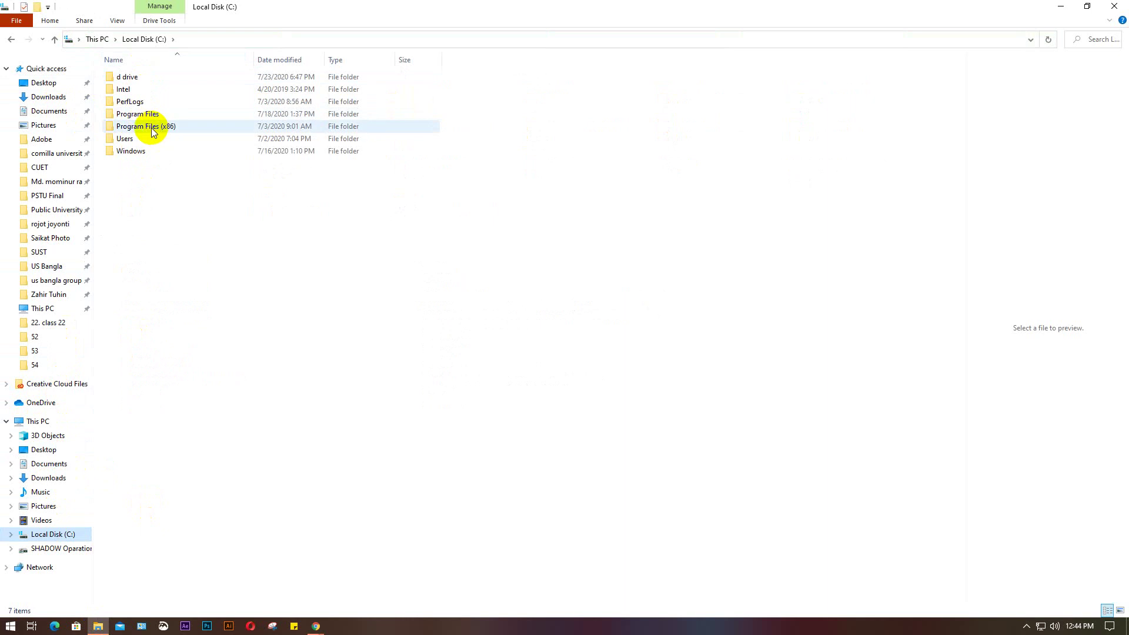
{"action": "left_click", "coordinate": [143, 115]}
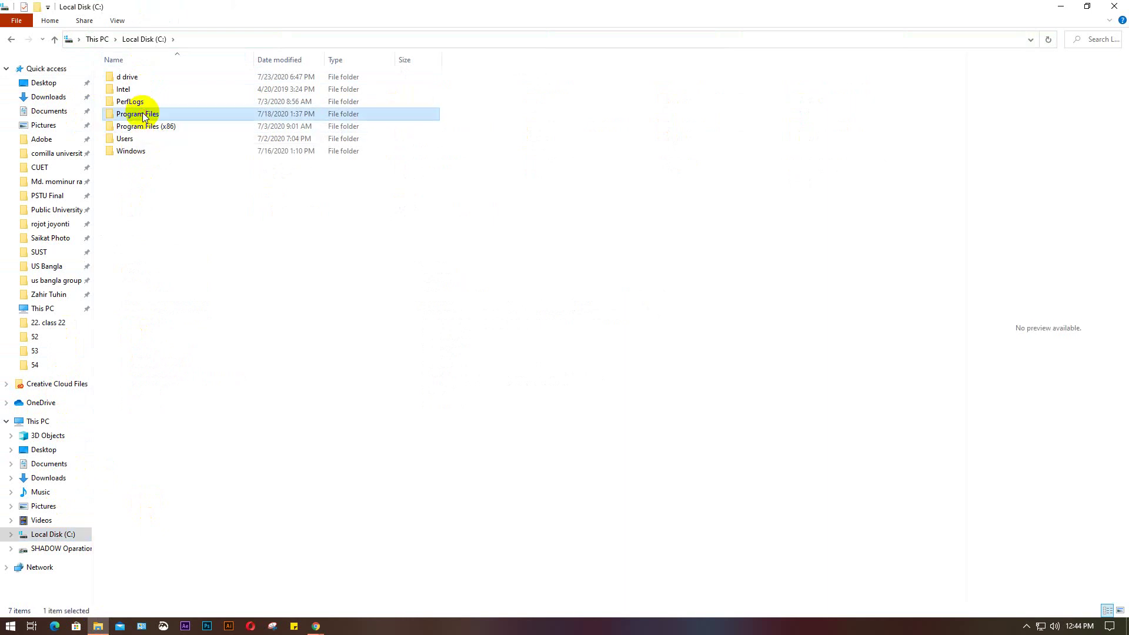
{"action": "double_click", "coordinate": [143, 116]}
{"action": "left_click", "coordinate": [143, 80]}
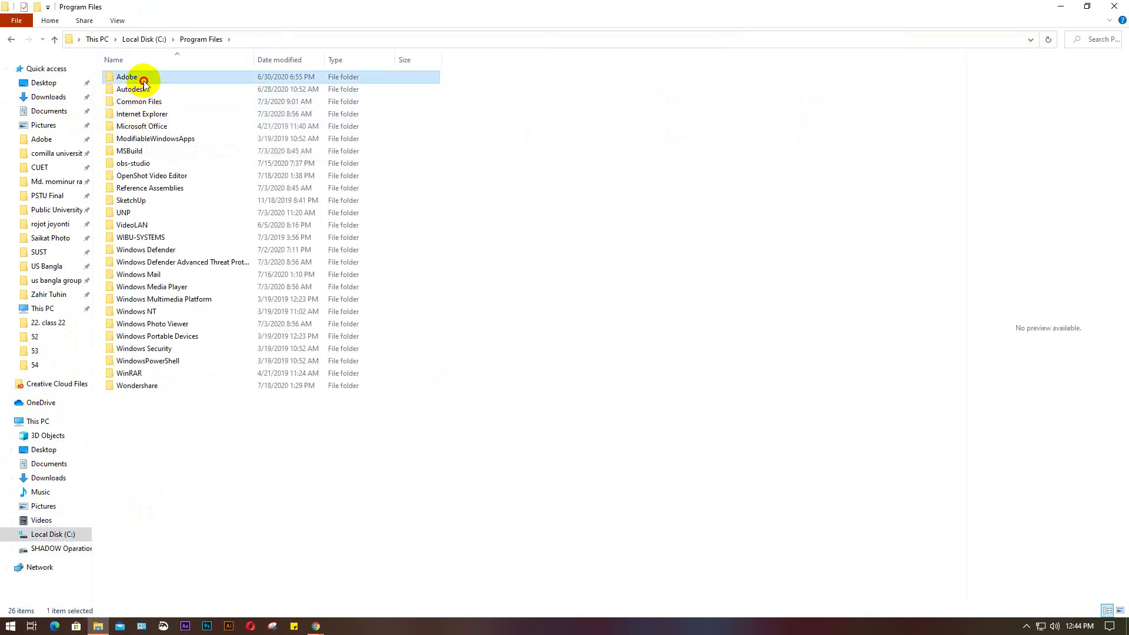
{"action": "double_click", "coordinate": [143, 79]}
Check the size of the Adobe Illustrator CC 2018 folder in its properties.
{"action": "left_click", "coordinate": [175, 92]}
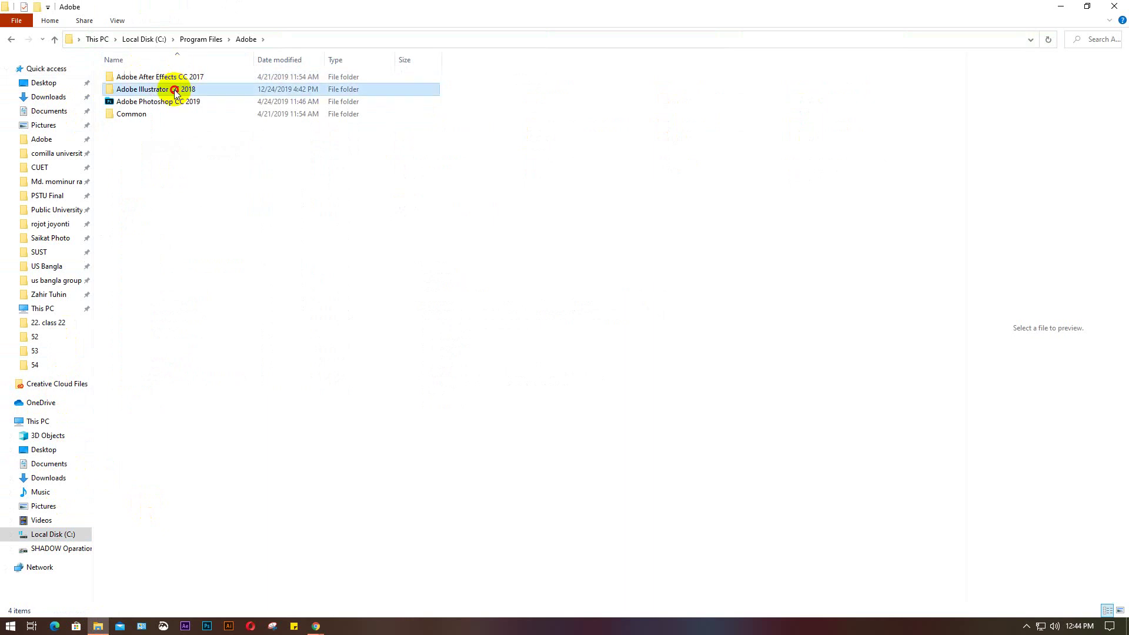
{"action": "right_click", "coordinate": [175, 92]}
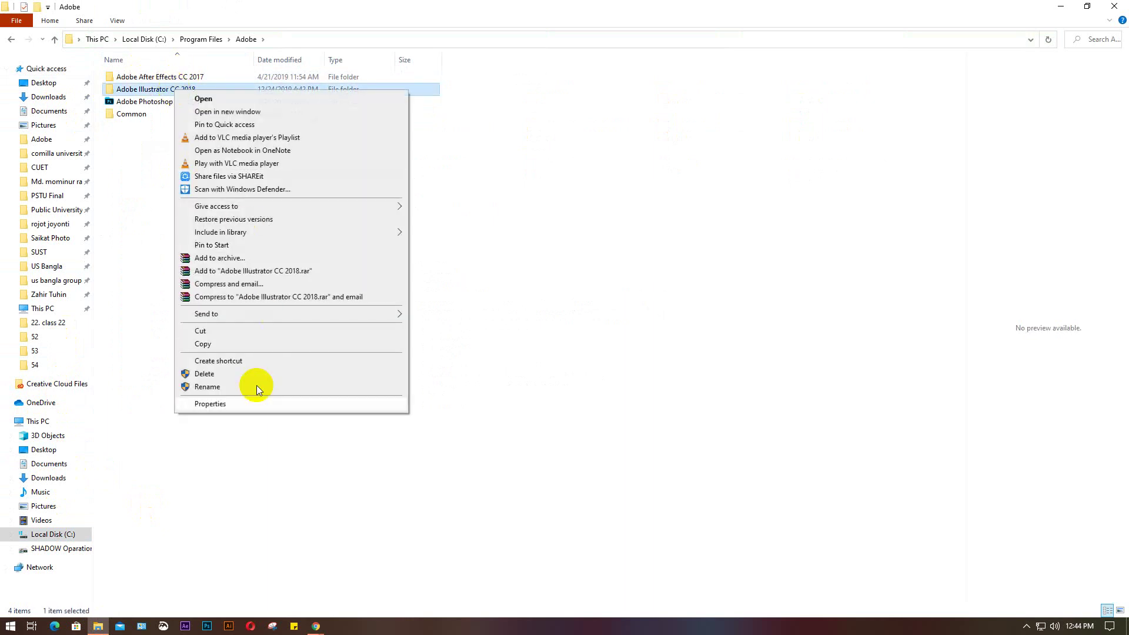
{"action": "left_click", "coordinate": [229, 403]}
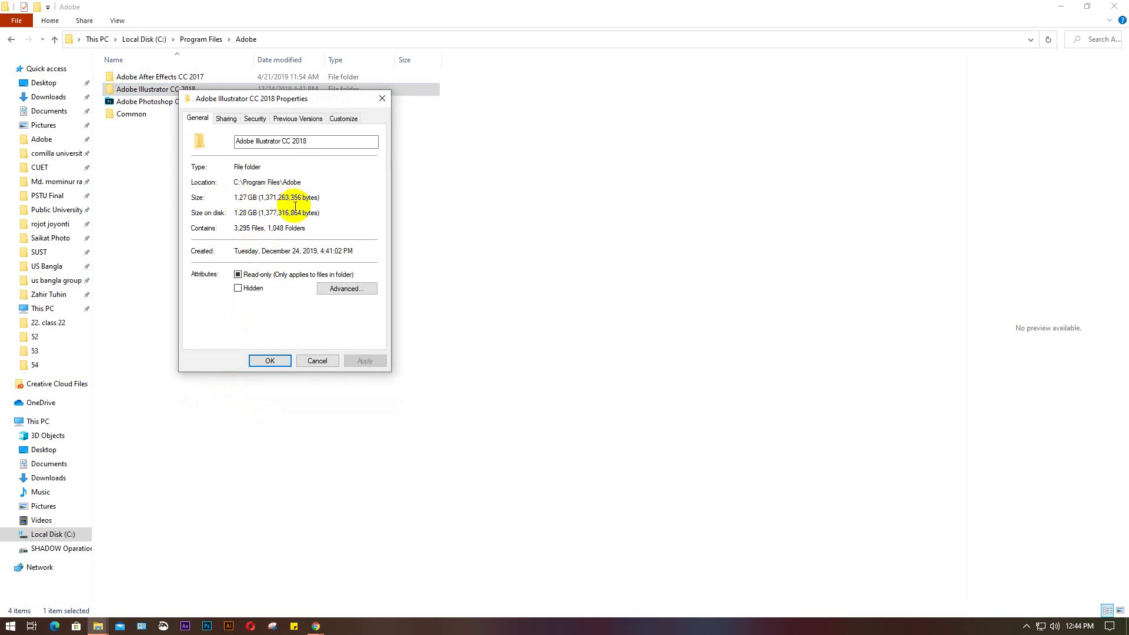
{"action": "left_click", "coordinate": [318, 361]}
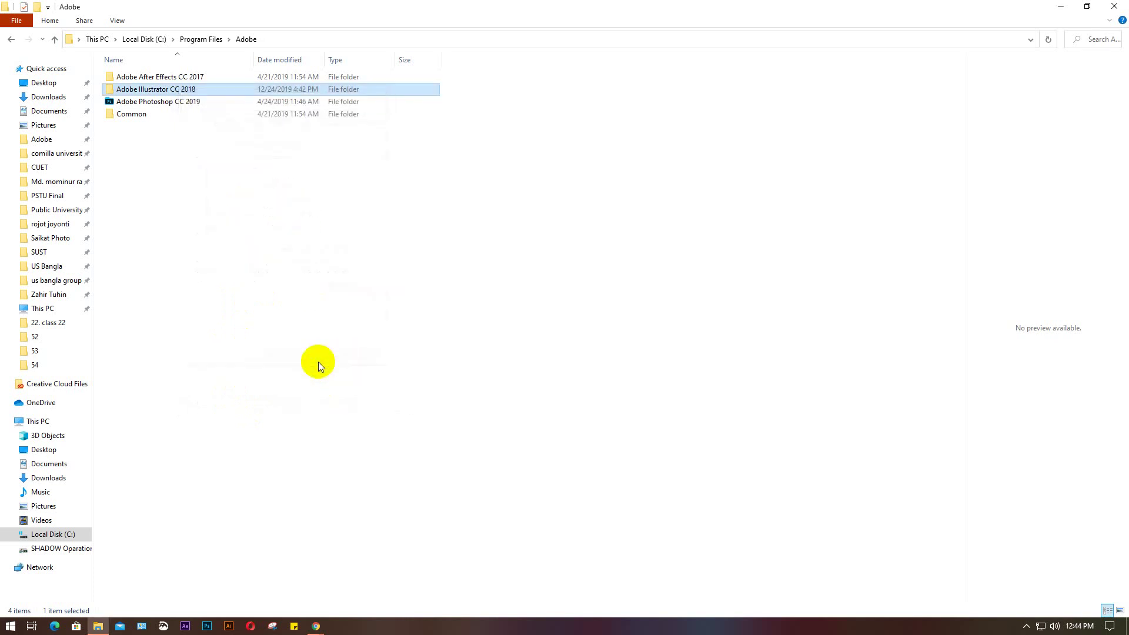
{"action": "right_click", "coordinate": [302, 254]}
{"action": "left_click", "coordinate": [324, 298]}
{"action": "right_click", "coordinate": [270, 228]}
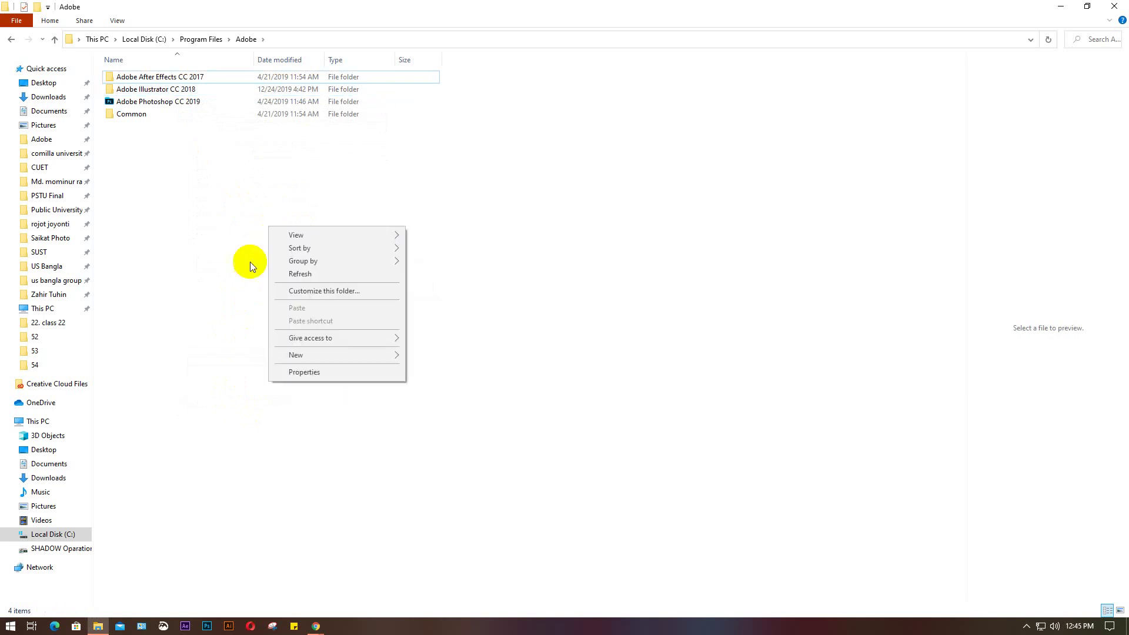
{"action": "left_click", "coordinate": [301, 273]}
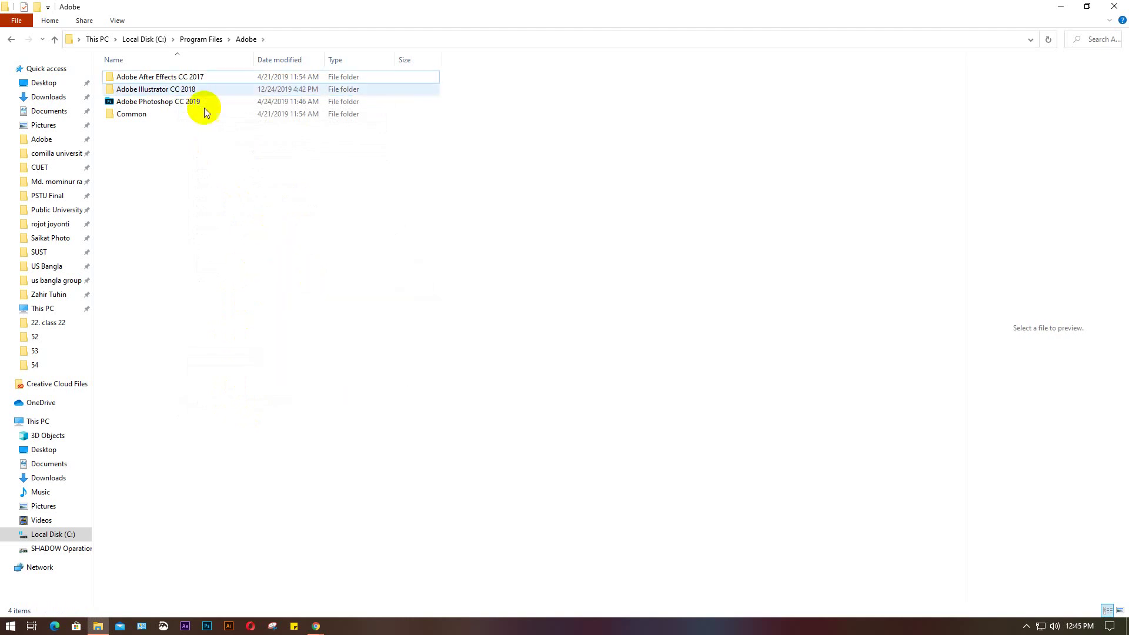
Check the size of the Adobe Photoshop CC 2019 folder in its properties.
{"action": "right_click", "coordinate": [188, 103]}
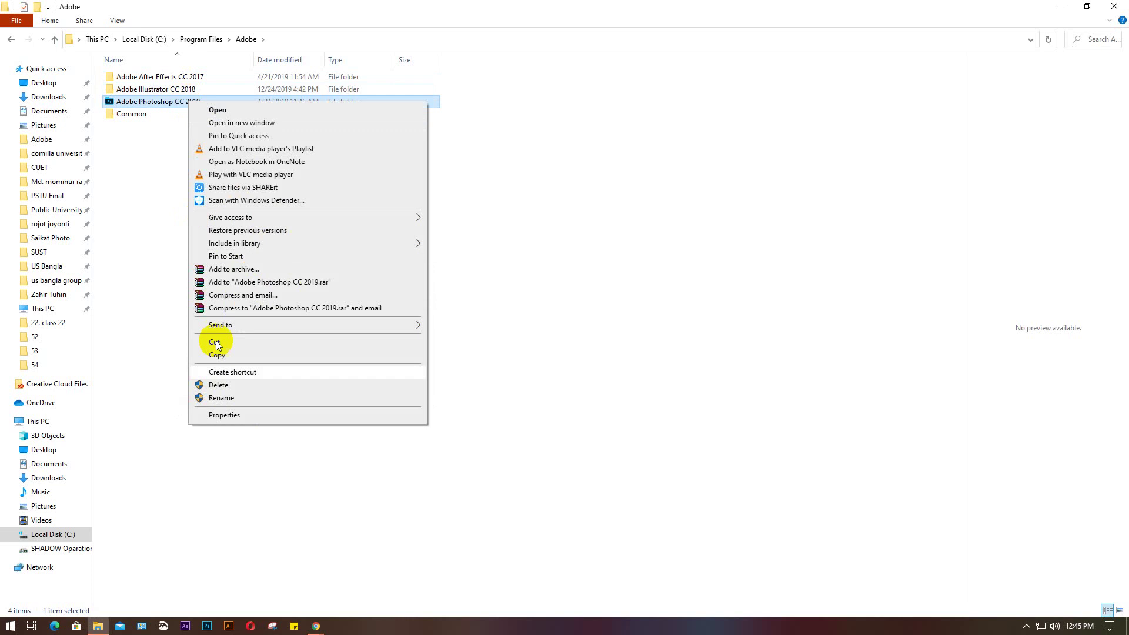
{"action": "left_click", "coordinate": [241, 418]}
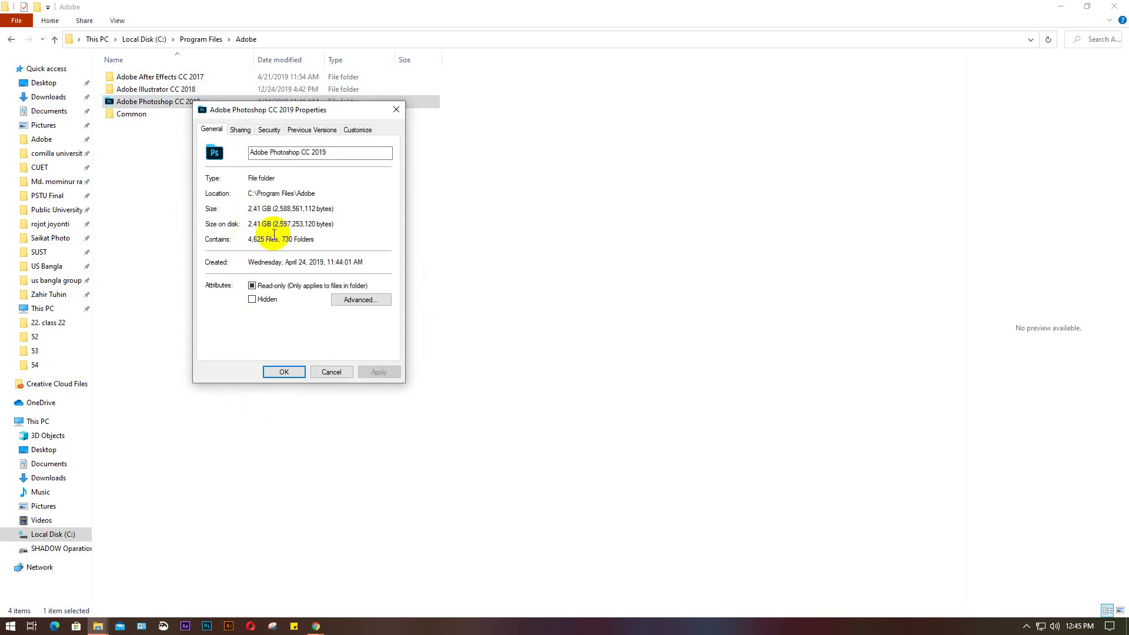
{"action": "left_click", "coordinate": [322, 374]}
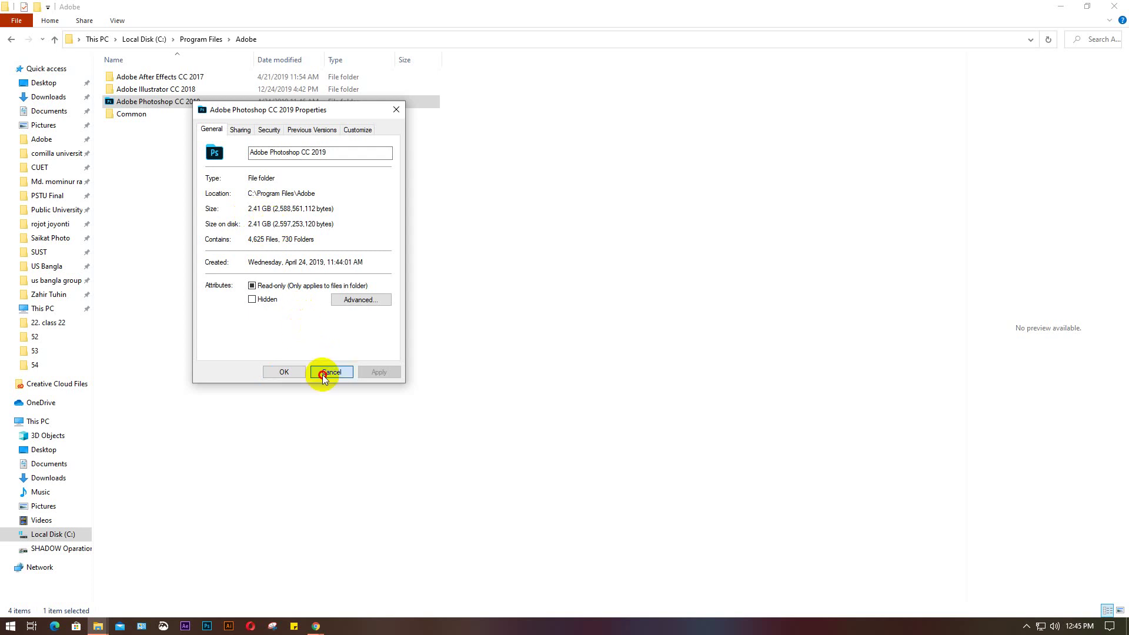
{"action": "right_click", "coordinate": [295, 231]}
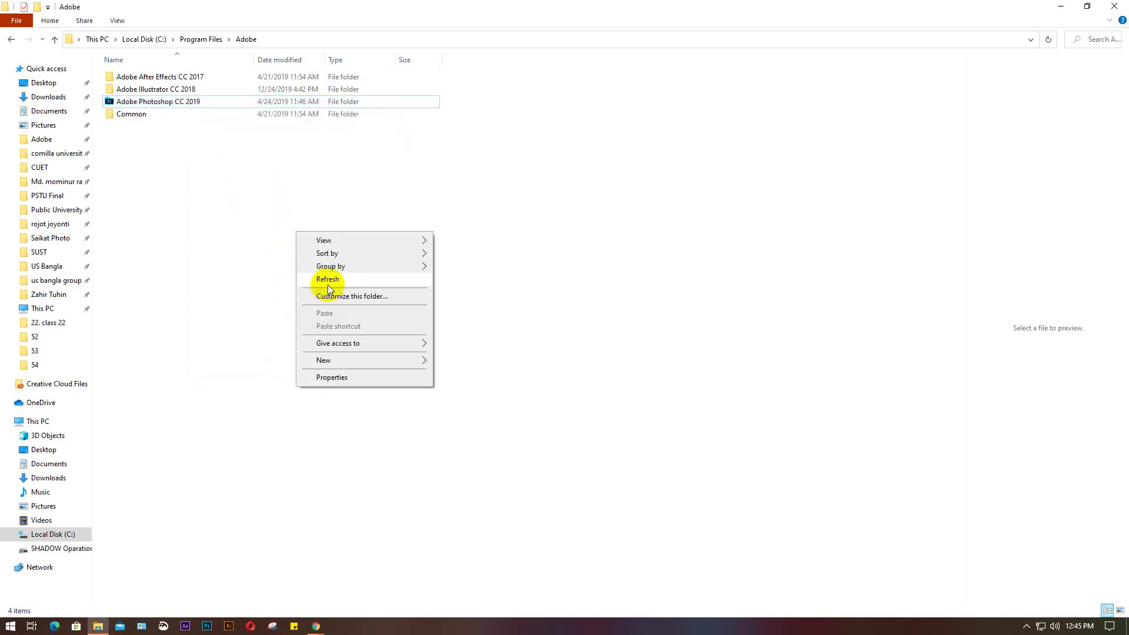
{"action": "left_click", "coordinate": [320, 277]}
{"action": "right_click", "coordinate": [310, 234]}
{"action": "left_click", "coordinate": [352, 280]}
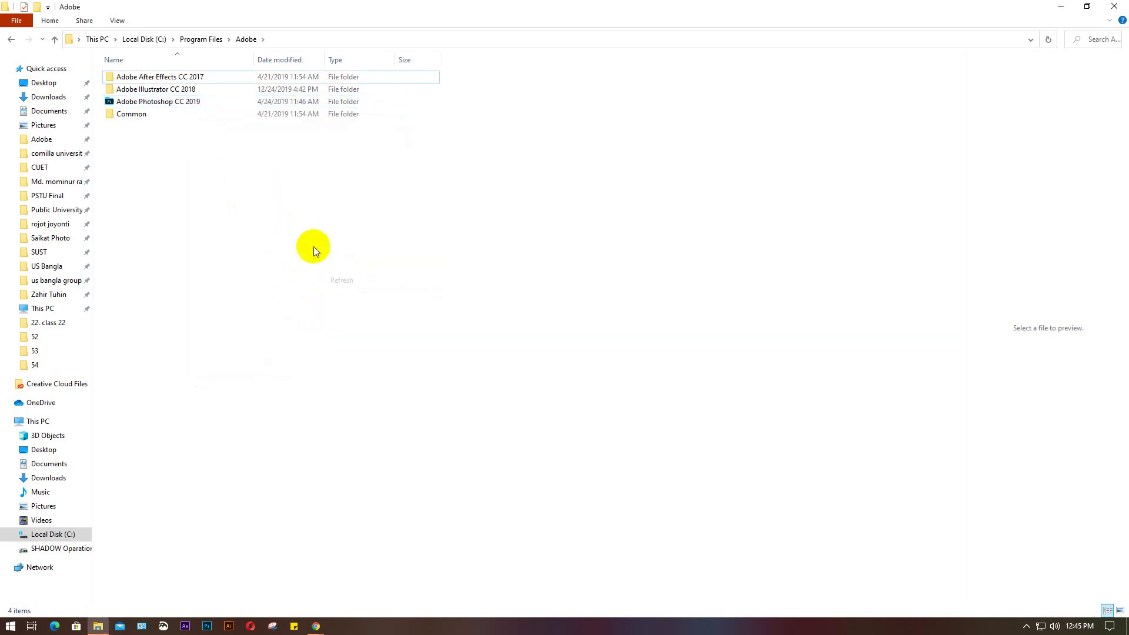
{"action": "right_click", "coordinate": [303, 238]}
{"action": "left_click", "coordinate": [354, 288]}
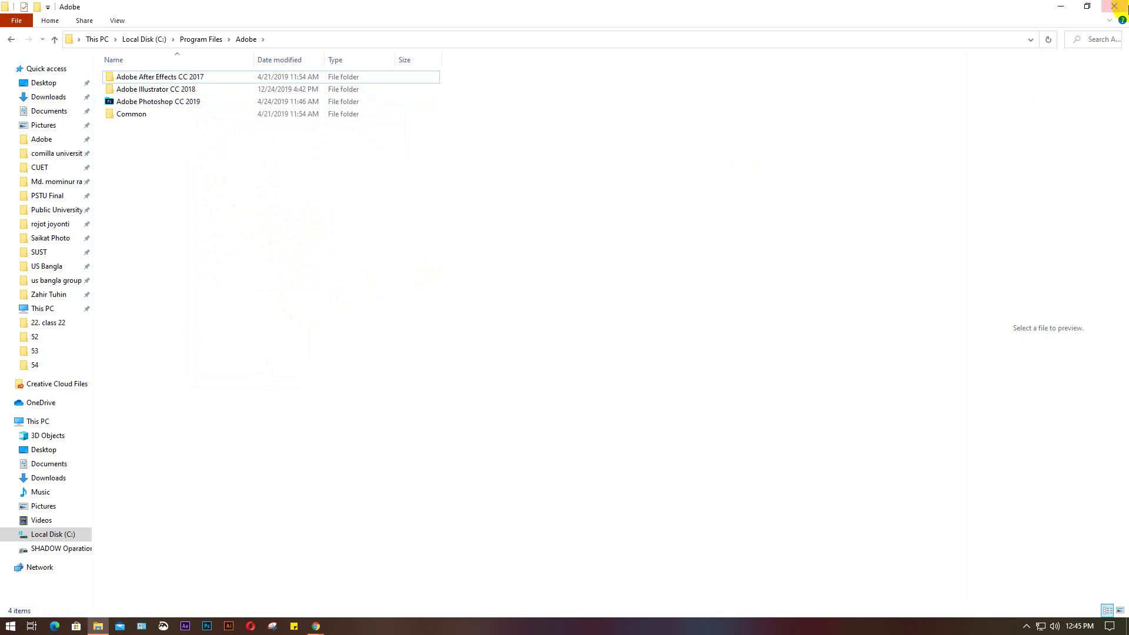
Close File Explorer, return to the Google Meet call and stop presenting the screen.
{"action": "left_click", "coordinate": [1116, 8]}
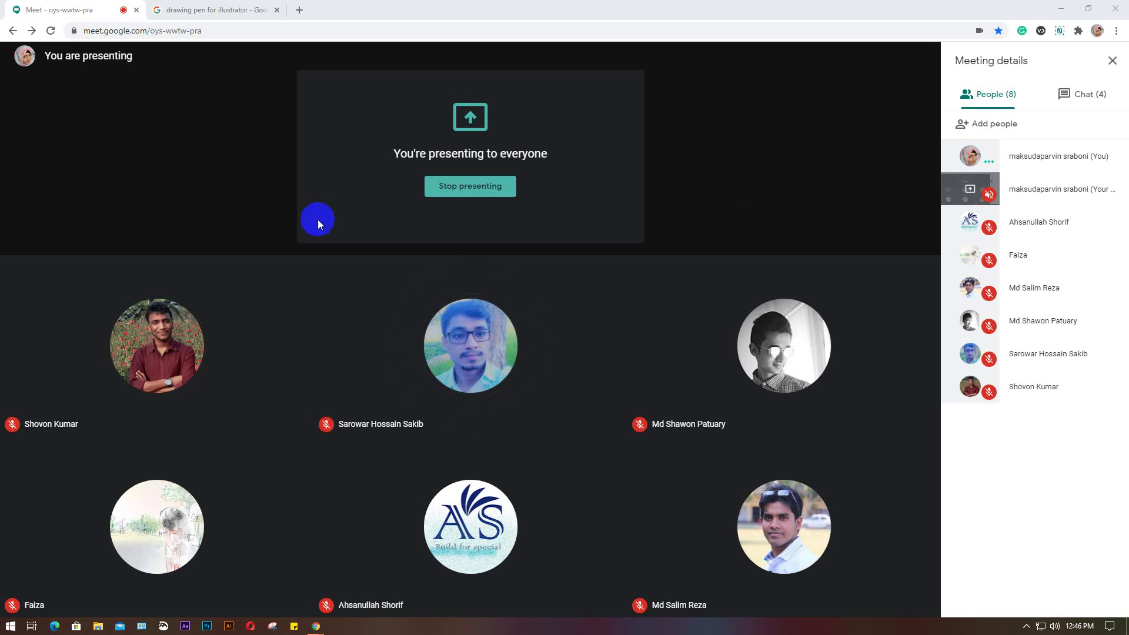
{"action": "left_click", "coordinate": [513, 594]}
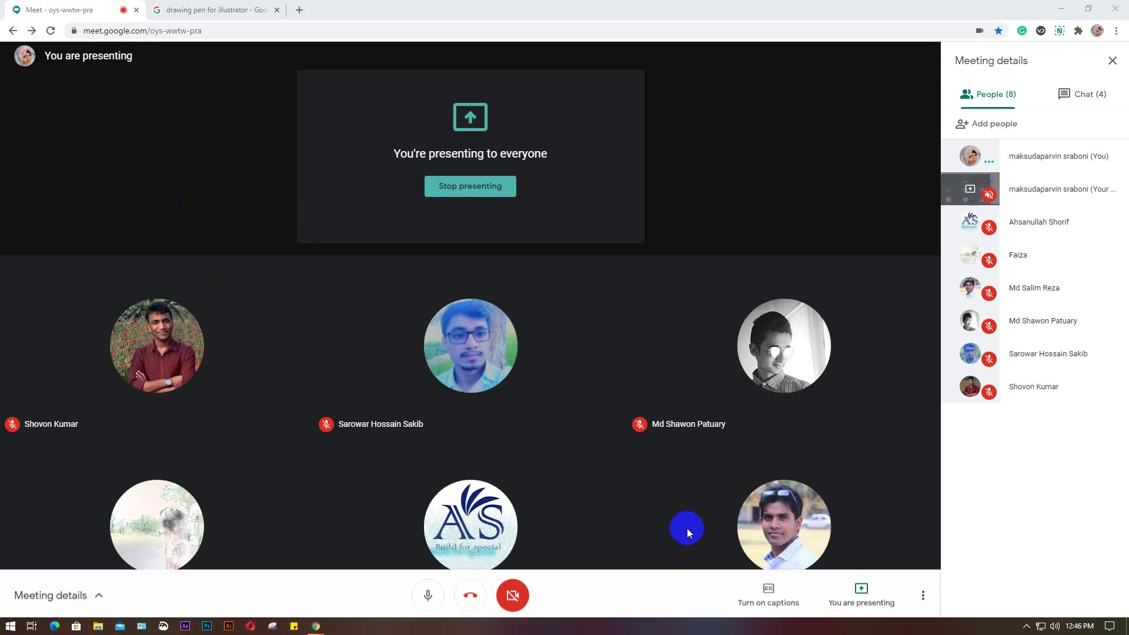
{"action": "left_click", "coordinate": [1038, 501]}
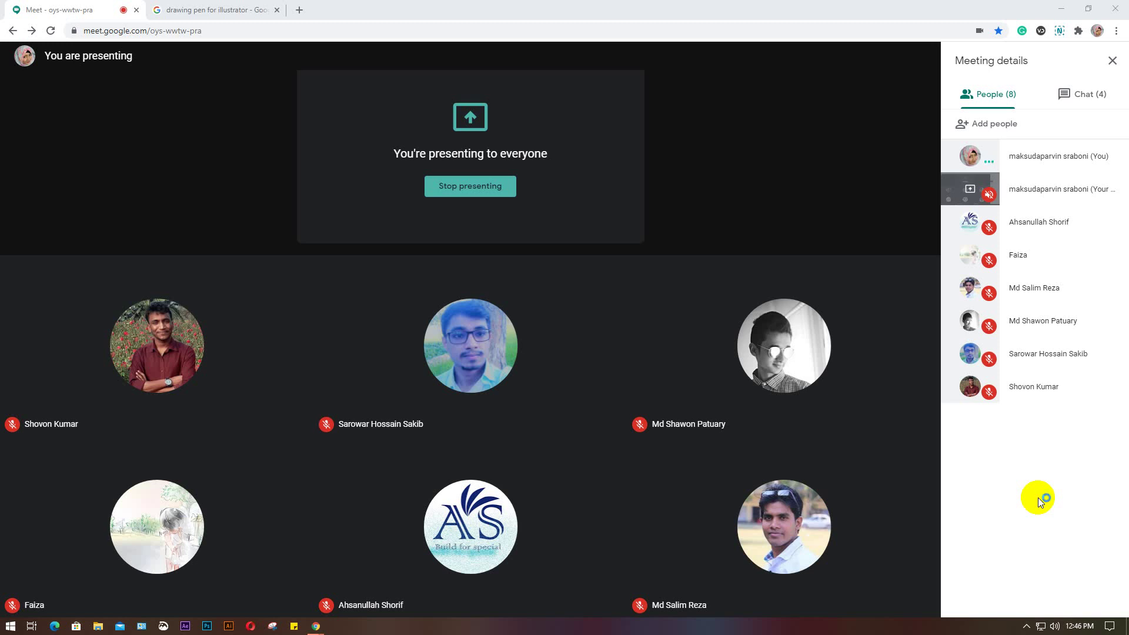
{"action": "left_click", "coordinate": [454, 187]}
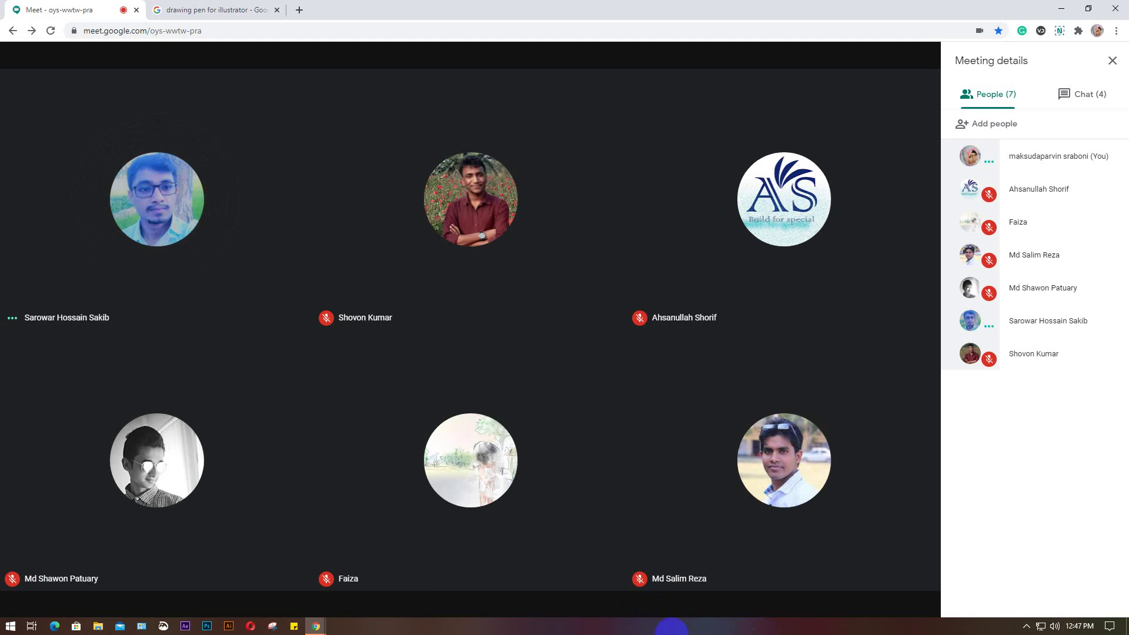
Present the entire screen to the meeting again and hide the screen-sharing notice.
{"action": "left_click", "coordinate": [862, 593]}
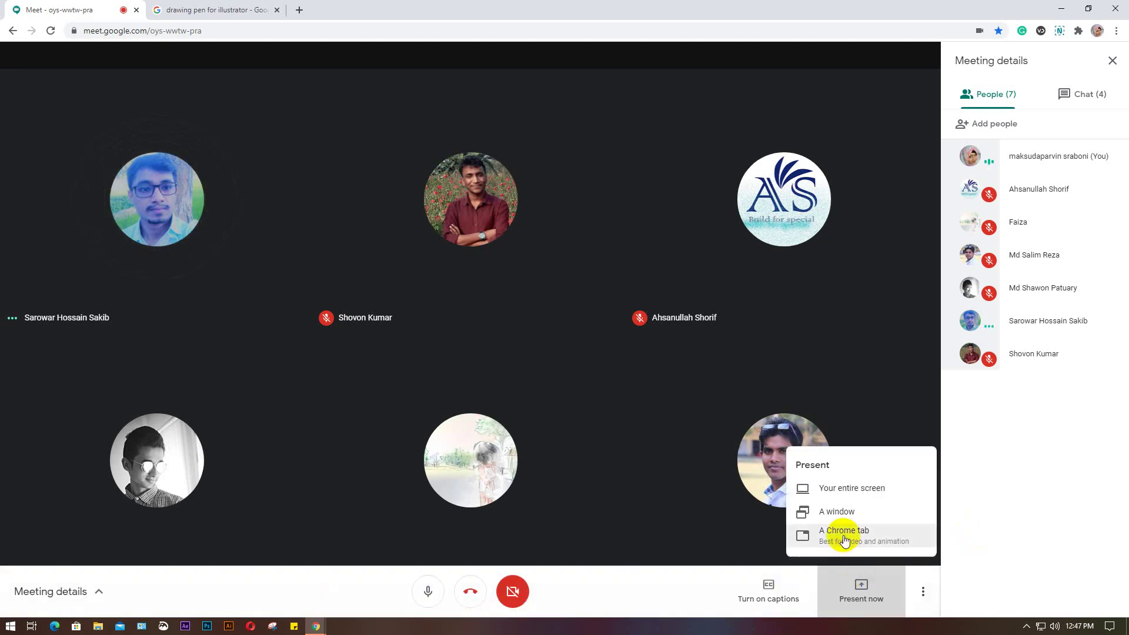
{"action": "left_click", "coordinate": [846, 487]}
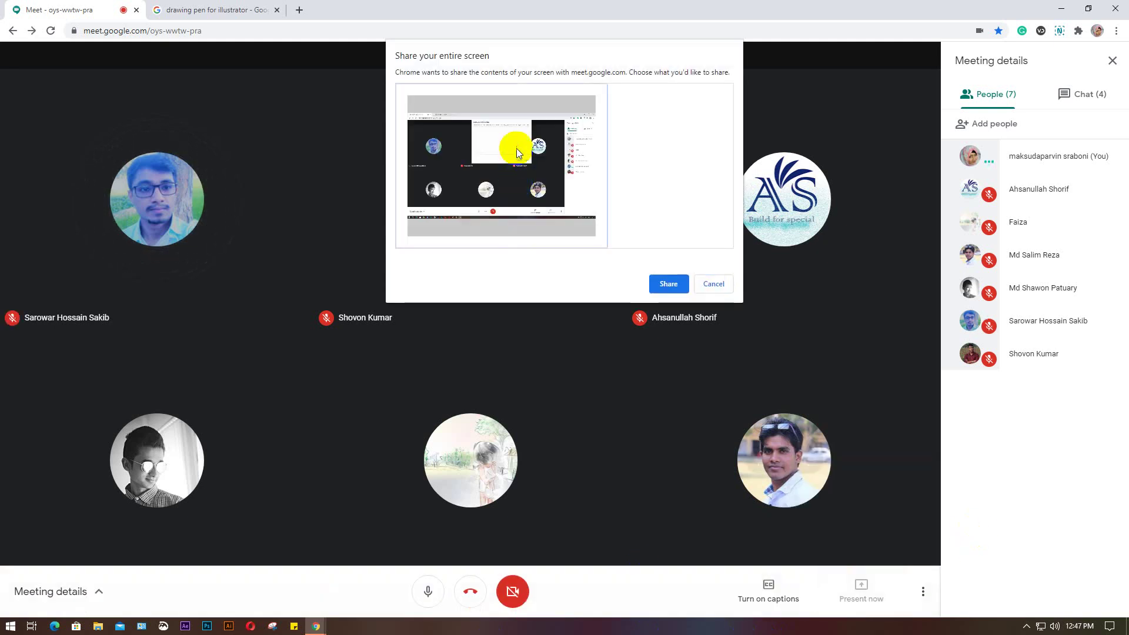
{"action": "left_click", "coordinate": [662, 285]}
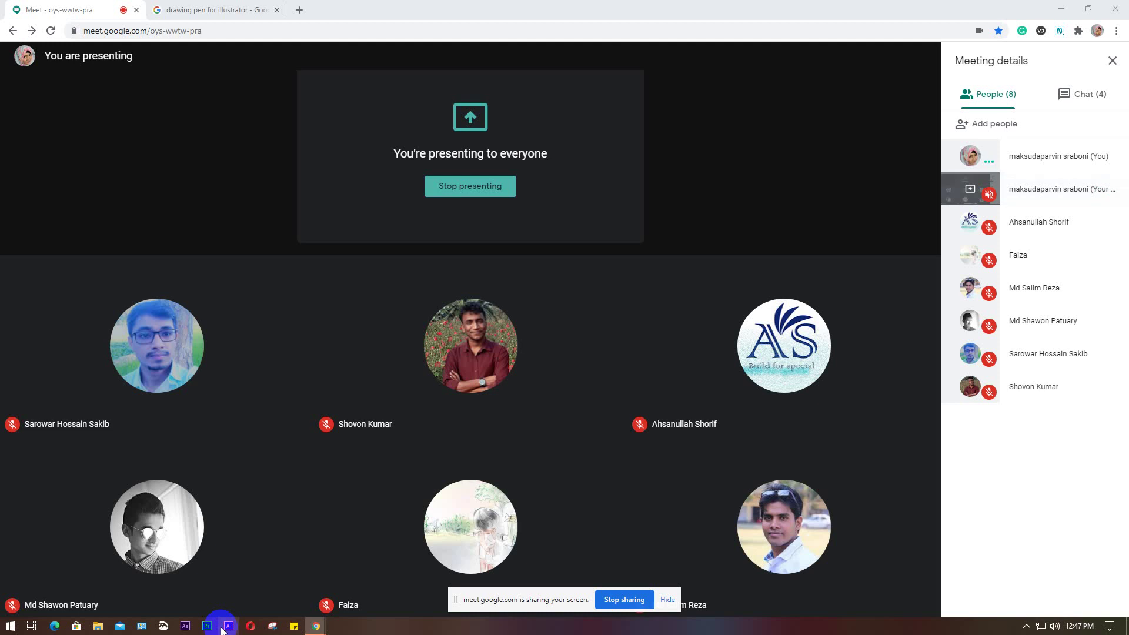
{"action": "left_click", "coordinate": [667, 599]}
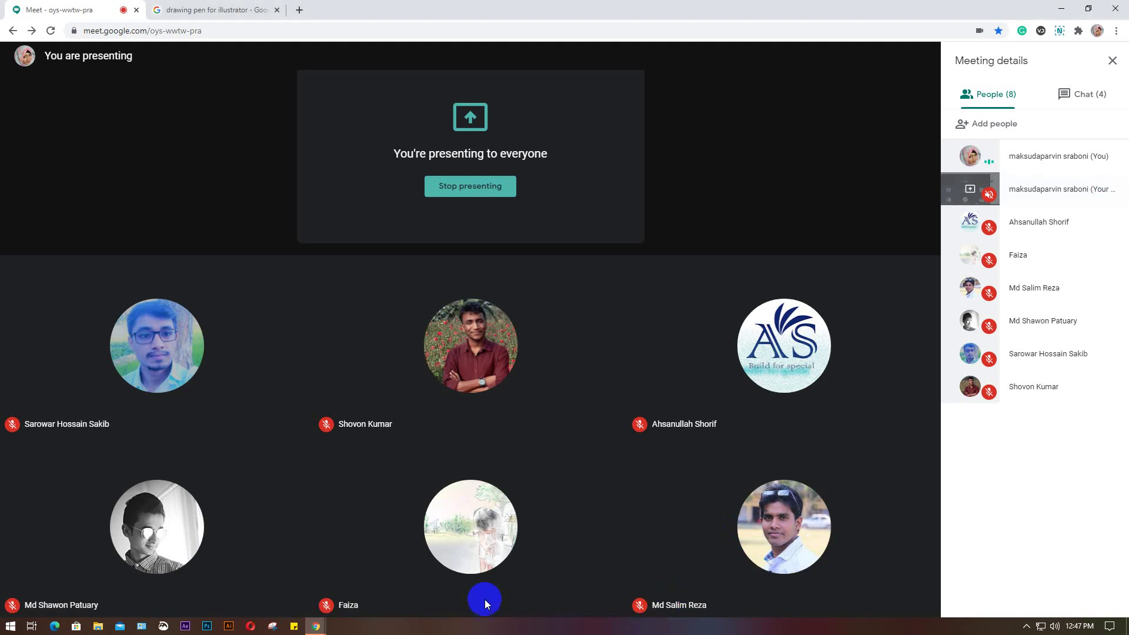
Launch Illustrator and create a new 7 x 5 in landscape document from the most recent custom preset.
{"action": "left_click", "coordinate": [229, 627]}
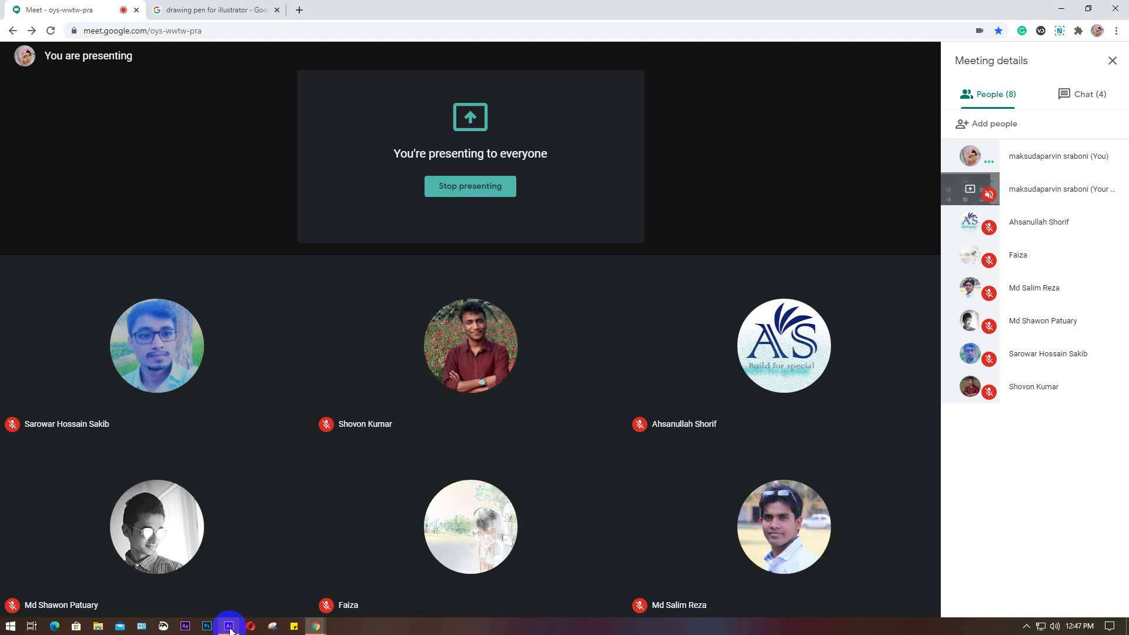
{"action": "mouse_move", "coordinate": [229, 629]}
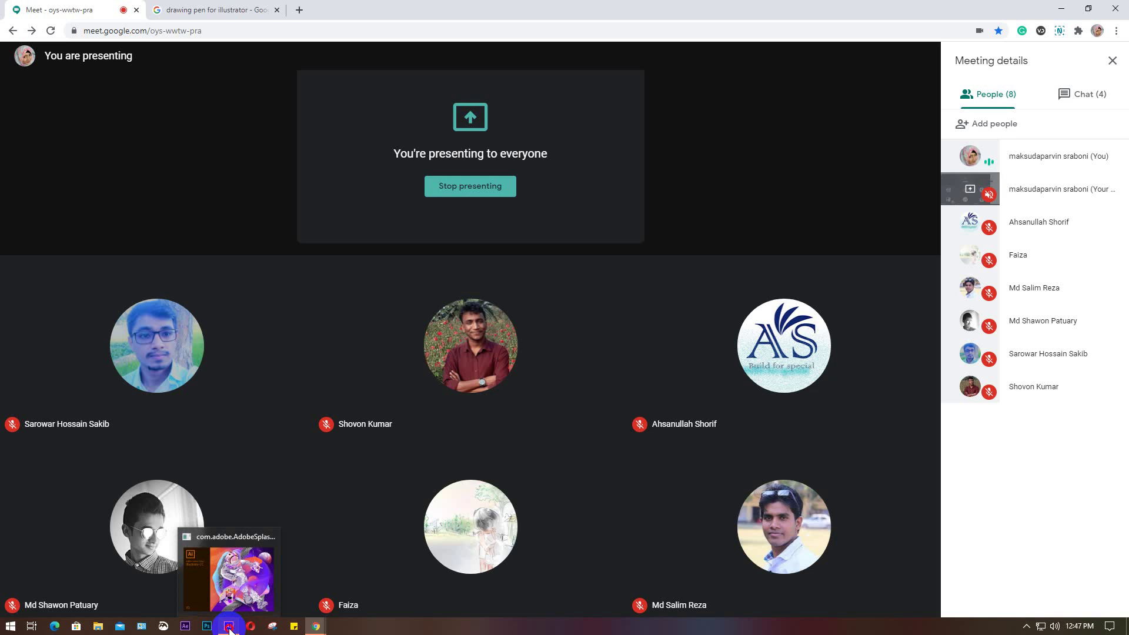
{"action": "left_click", "coordinate": [229, 626]}
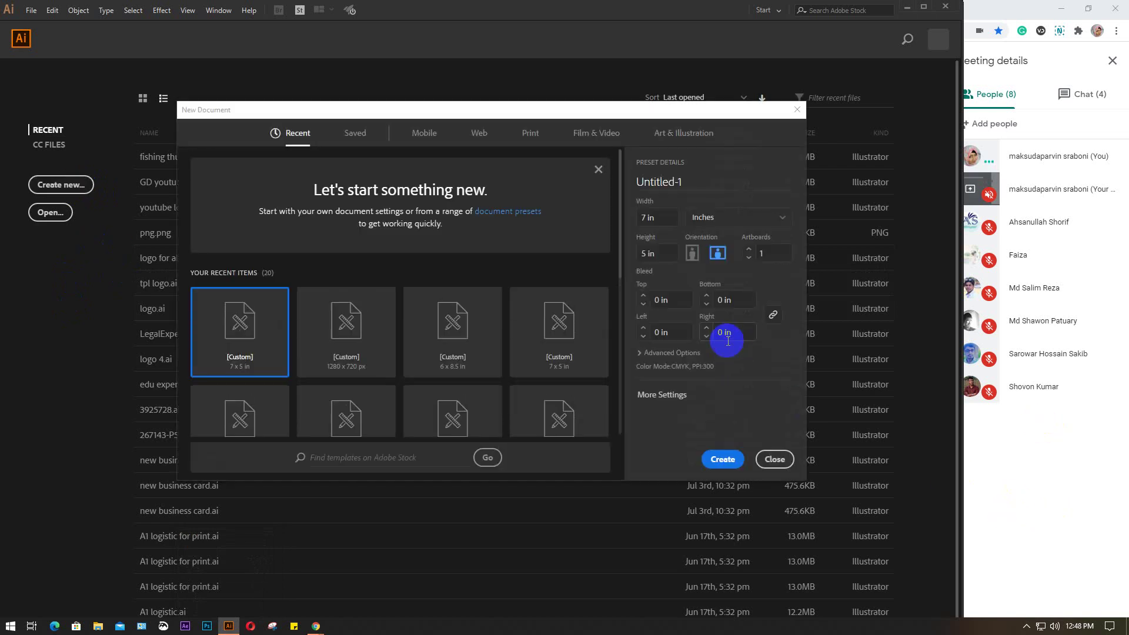
{"action": "left_click", "coordinate": [727, 459]}
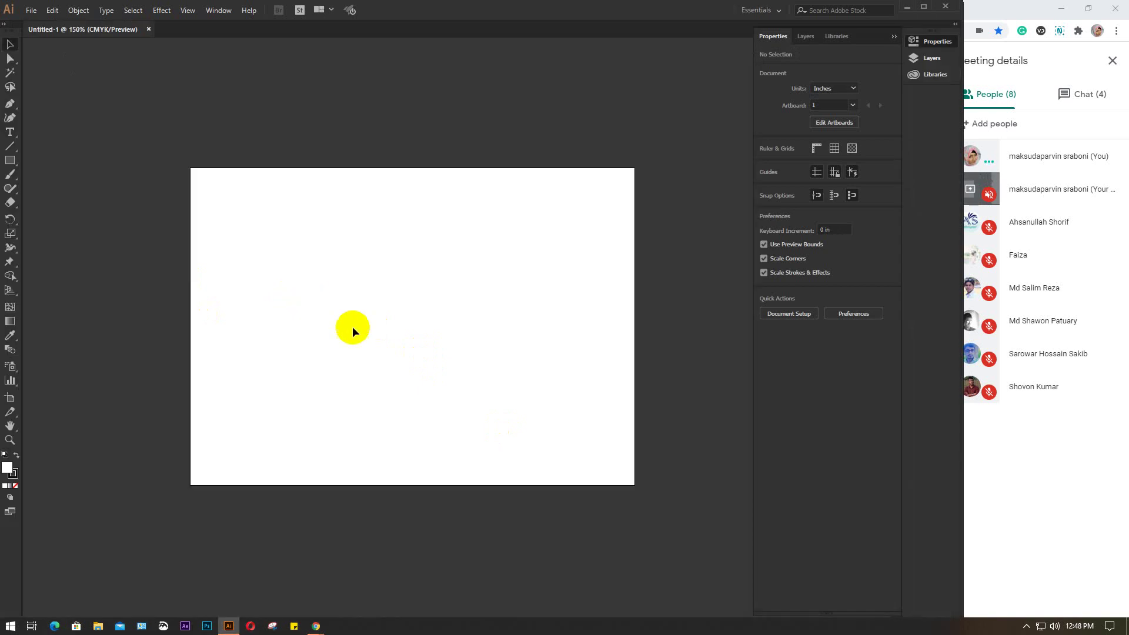
Draw a hexagon about 4.05 in wide and 3.51 in high on the artboard and fill it with orange.
{"action": "key", "text": "ctrl+plus"}
{"action": "key", "text": "ctrl+plus"}
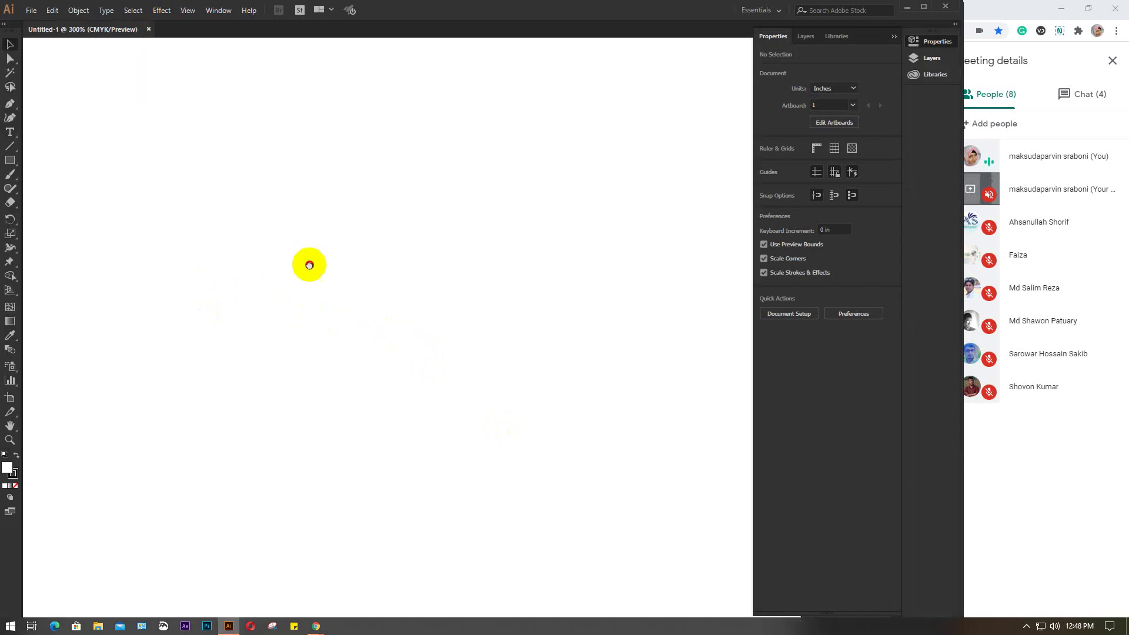
{"action": "left_click", "coordinate": [10, 160]}
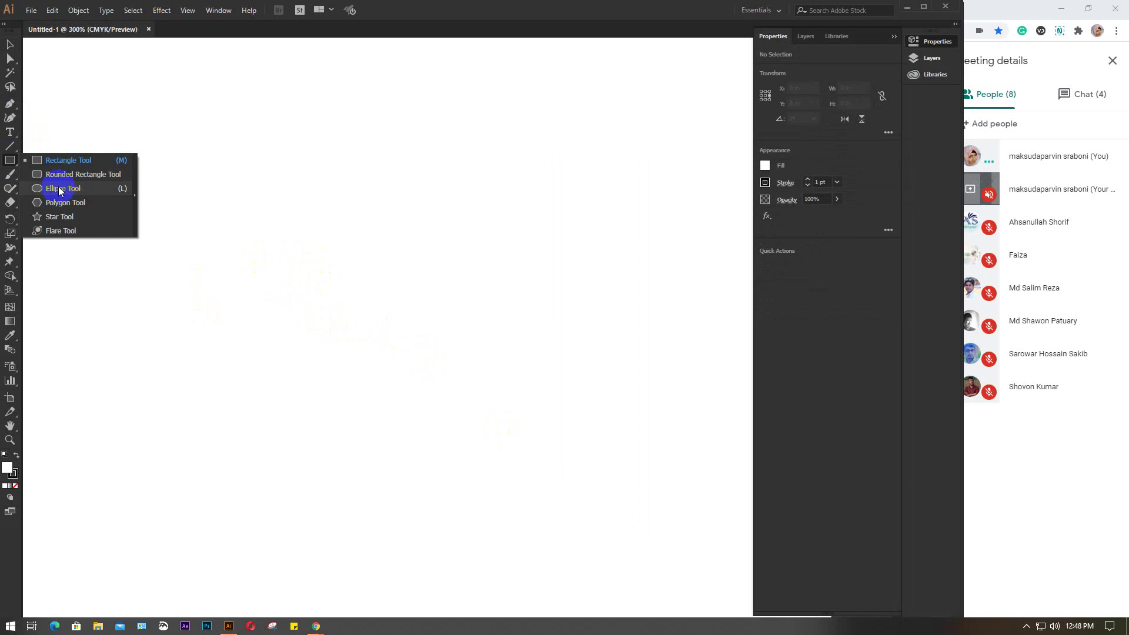
{"action": "left_click", "coordinate": [66, 202]}
{"action": "left_click_drag", "start_coordinate": [204, 168], "coordinate": [559, 486]}
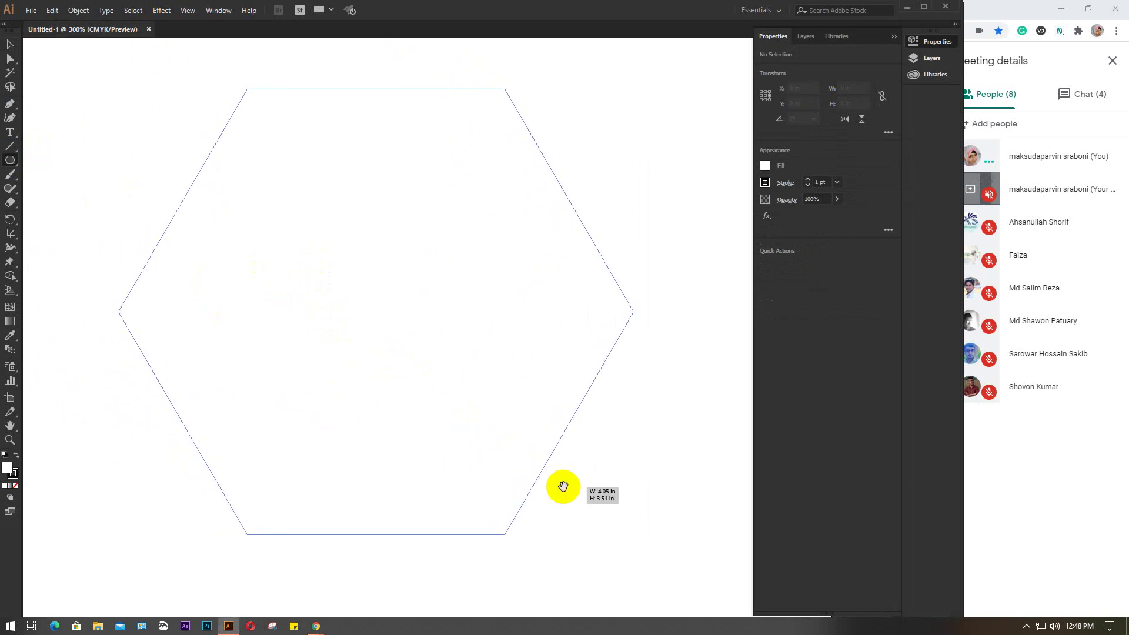
{"action": "left_click", "coordinate": [765, 167]}
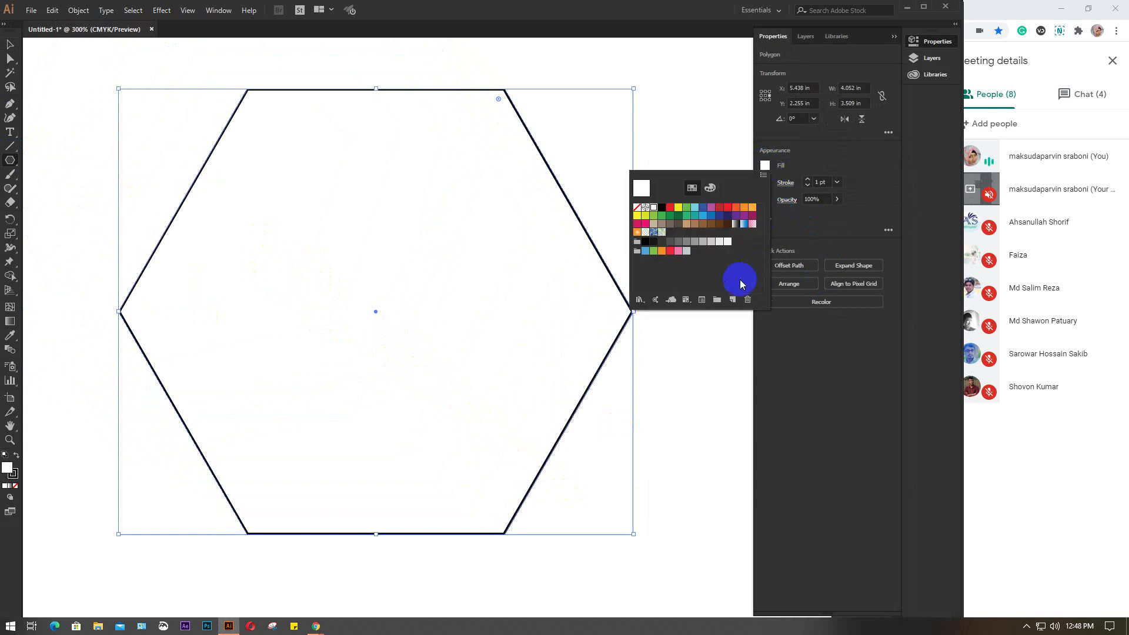
{"action": "left_click", "coordinate": [744, 206]}
{"action": "key", "text": "ctrl+shift+a"}
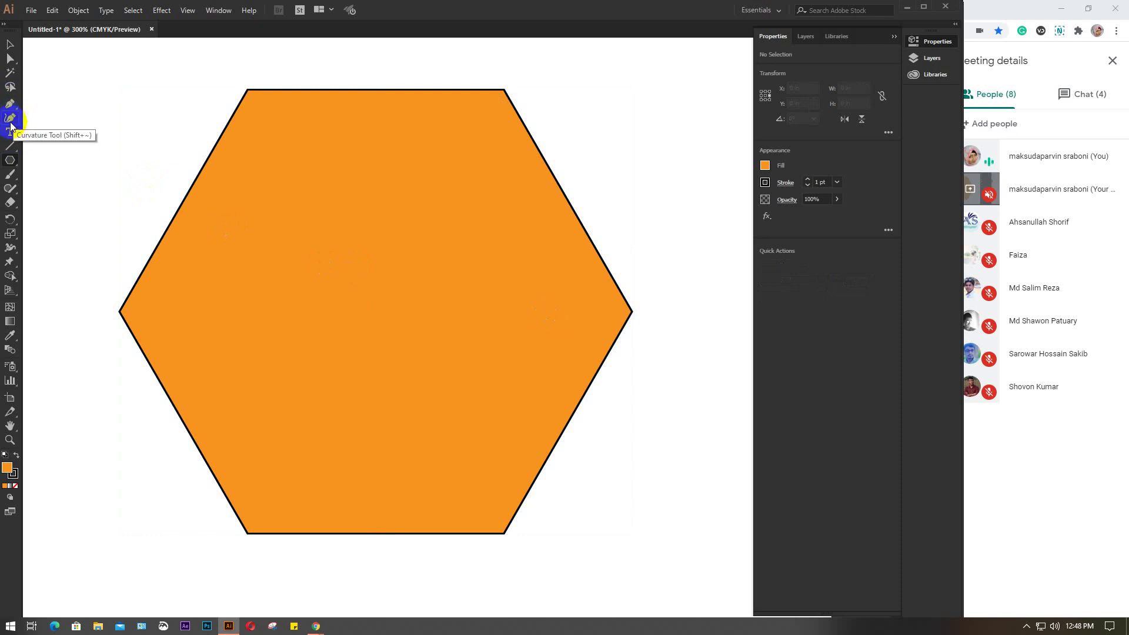
{"action": "left_click", "coordinate": [9, 146]}
{"action": "left_click", "coordinate": [63, 167]}
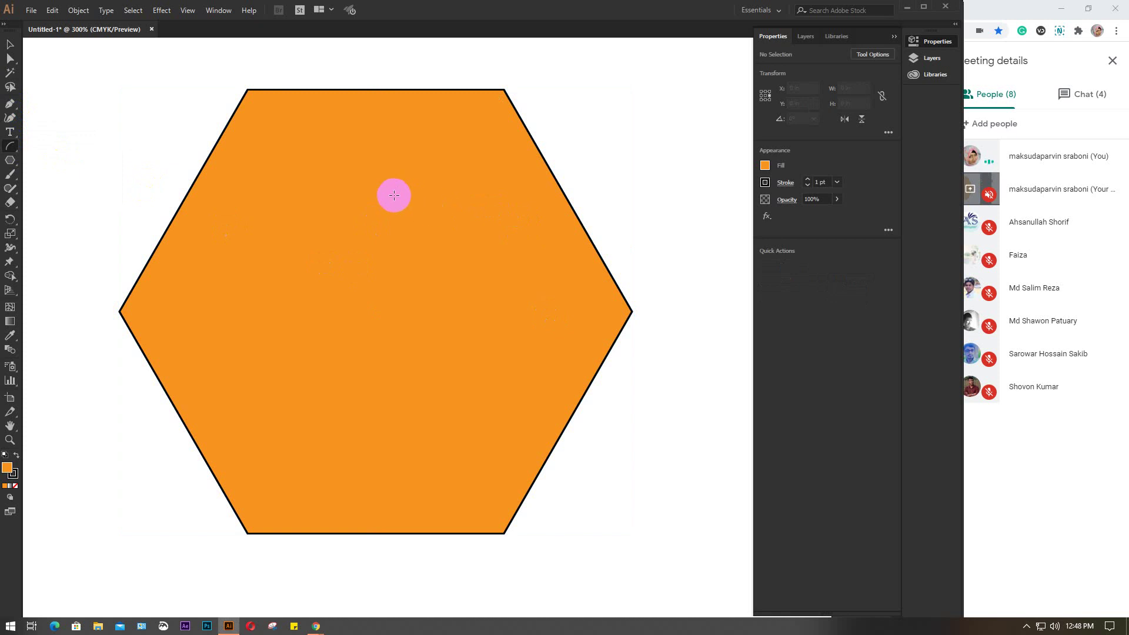
{"action": "left_click", "coordinate": [8, 106]}
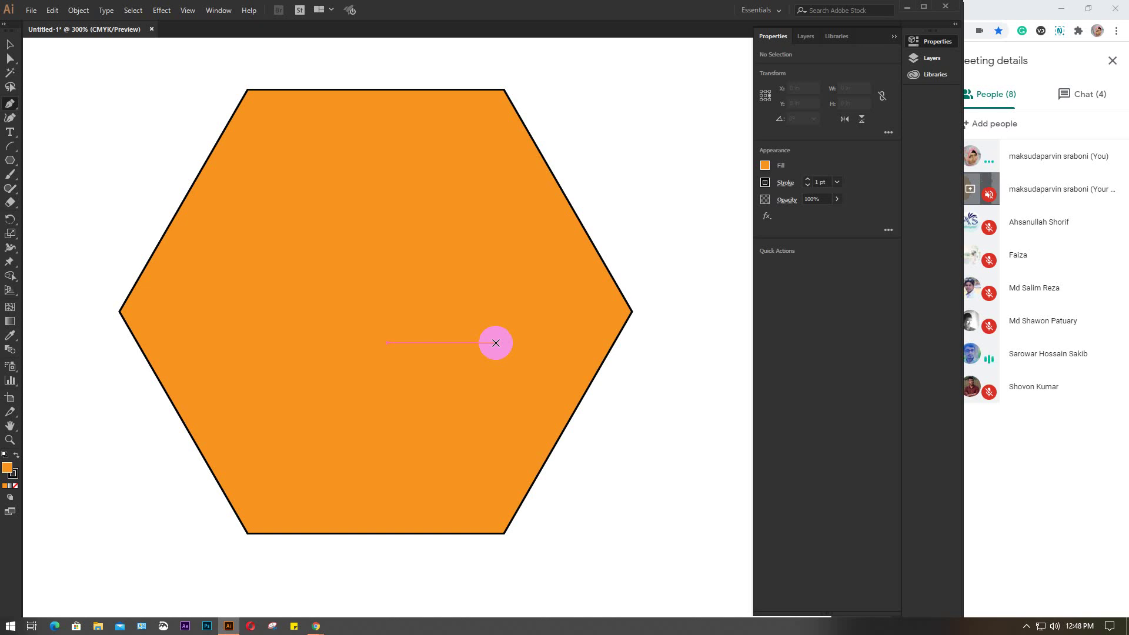
{"action": "left_click", "coordinate": [10, 146]}
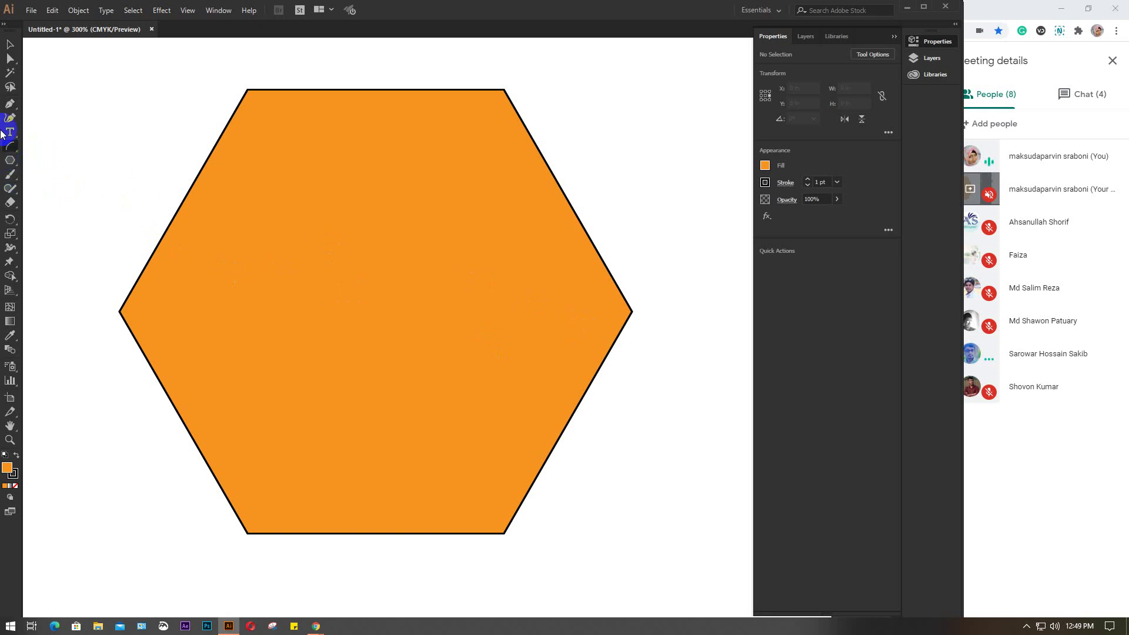
Switch to the Pen tool, then select the orange hexagon and delete it.
{"action": "left_click", "coordinate": [10, 103]}
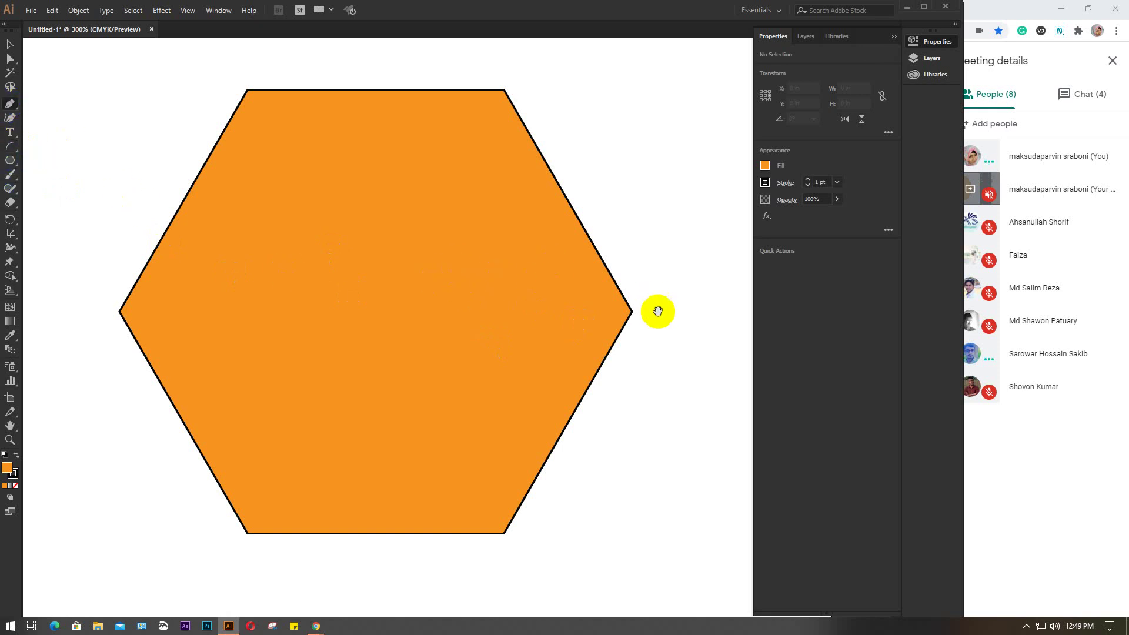
{"action": "left_click_drag", "start_coordinate": [658, 309], "coordinate": [574, 241]}
{"action": "left_click_drag", "start_coordinate": [586, 315], "coordinate": [453, 340]}
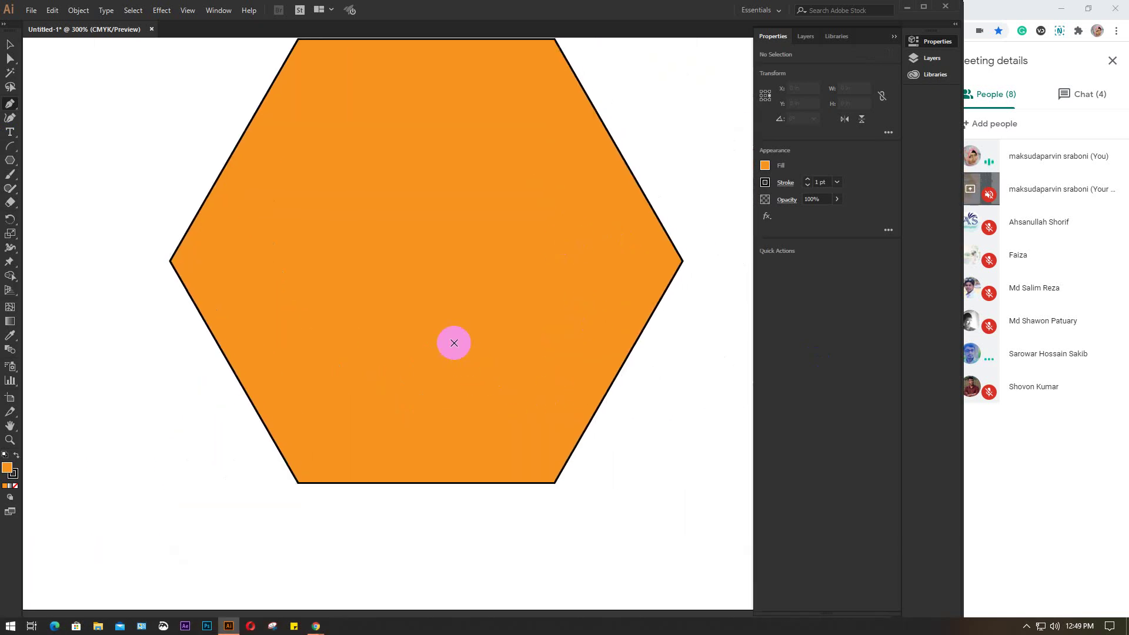
{"action": "left_click", "coordinate": [453, 347], "text": "ctrl"}
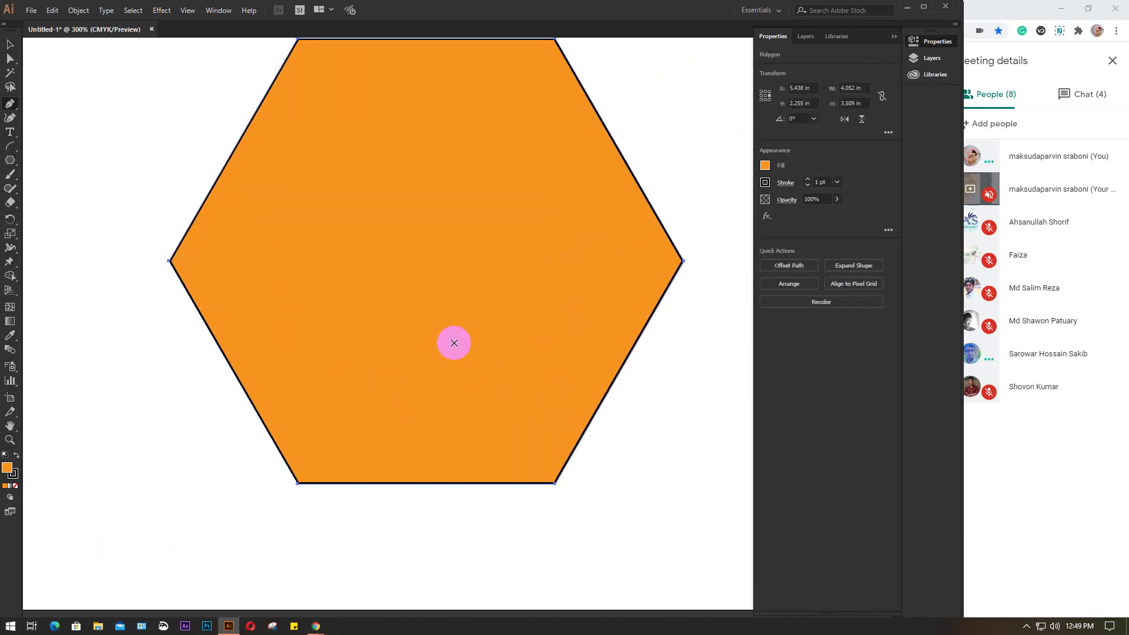
{"action": "key", "text": "Delete"}
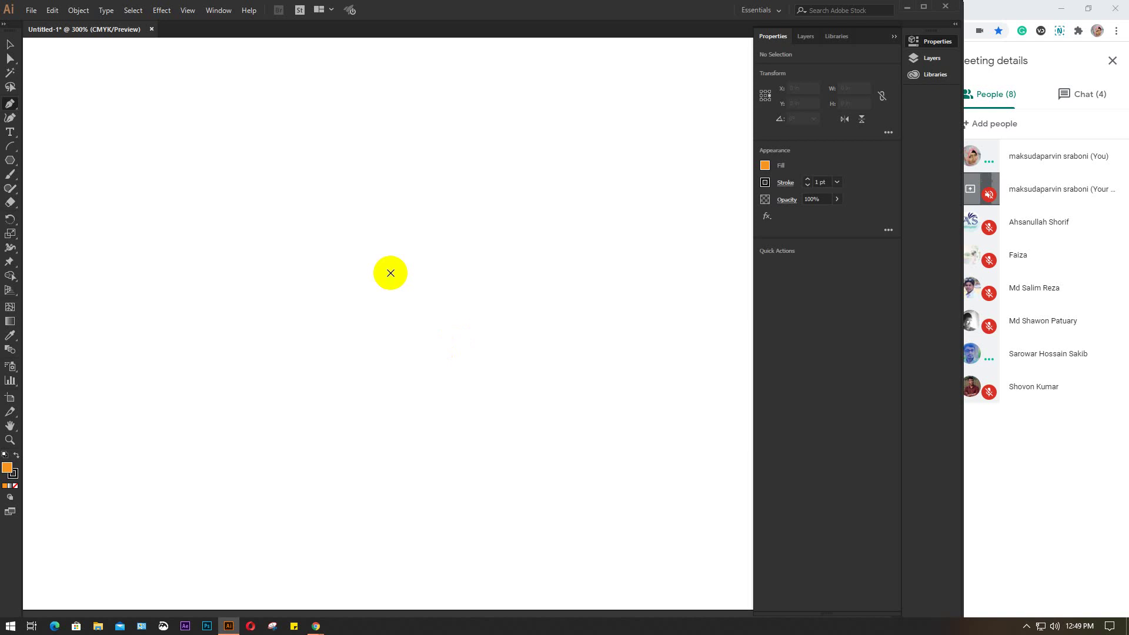
Draw a closed eye-shaped path about 2.7 in wide with the Pen tool, curving its upper and lower edges between two pointed corners.
{"action": "left_click", "coordinate": [262, 266]}
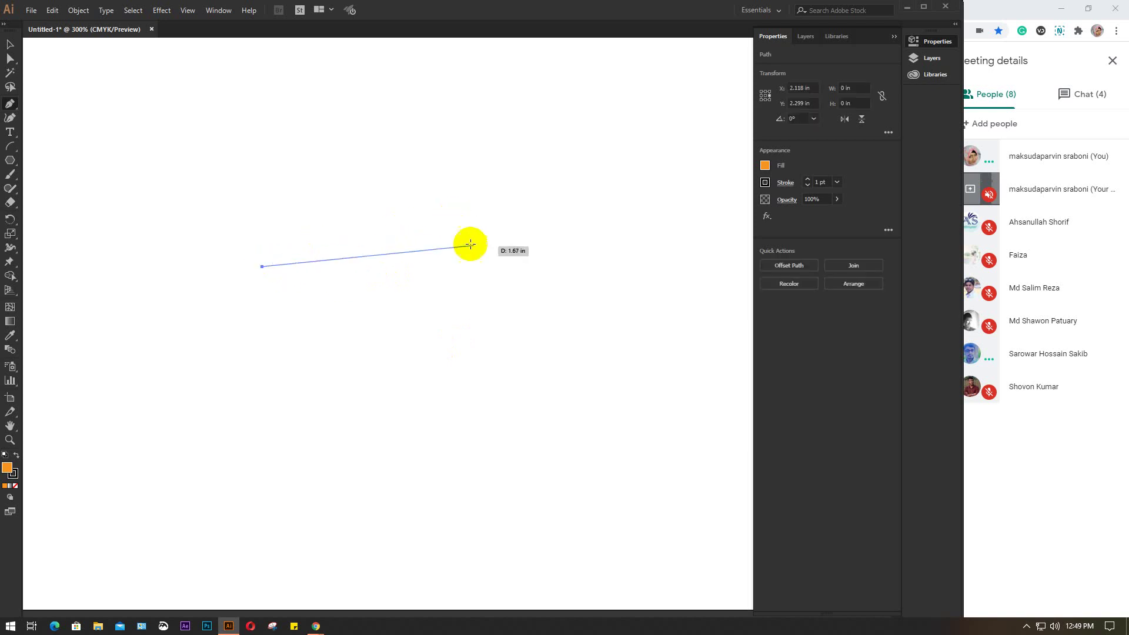
{"action": "left_click_drag", "start_coordinate": [443, 214], "coordinate": [542, 215]}
{"action": "left_click_drag", "start_coordinate": [605, 263], "coordinate": [672, 261]}
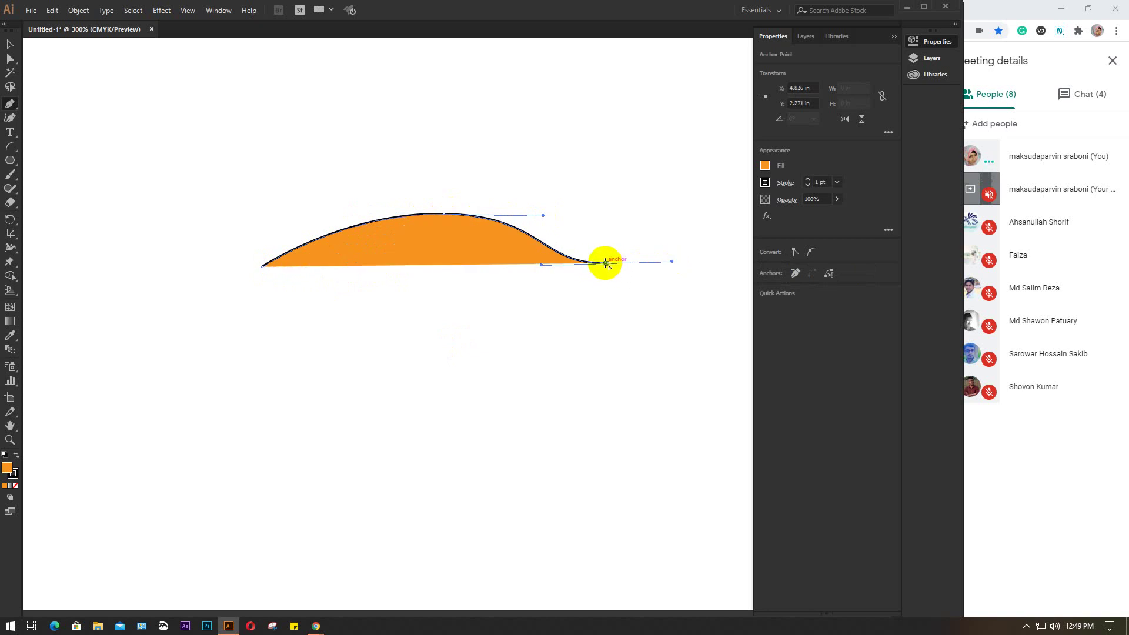
{"action": "left_click", "coordinate": [606, 262]}
{"action": "left_click_drag", "start_coordinate": [428, 335], "coordinate": [323, 335]}
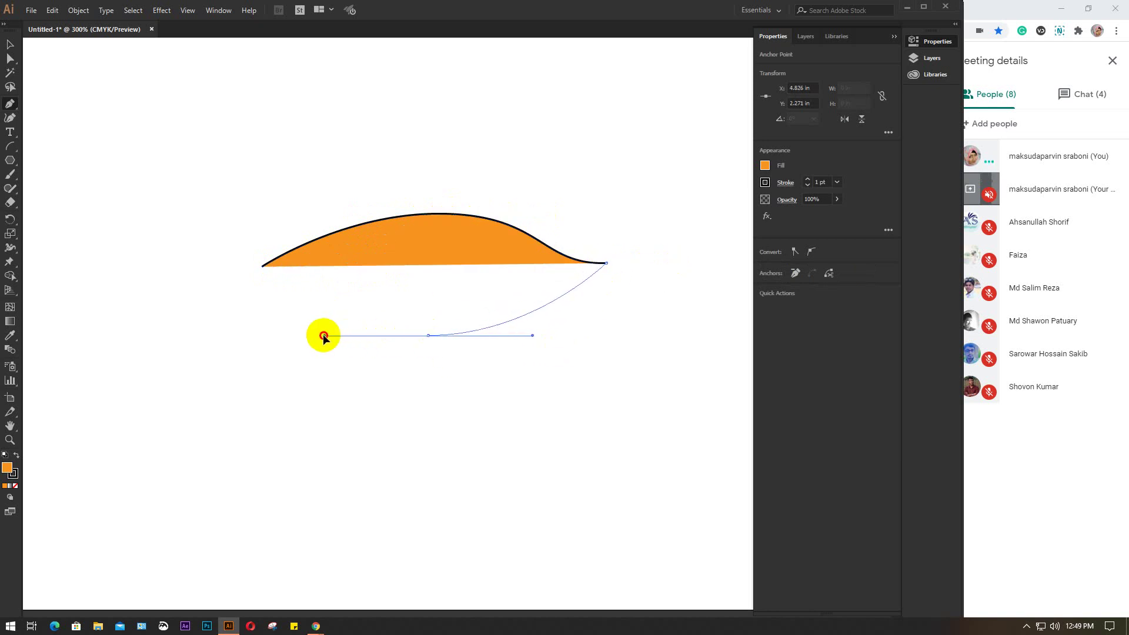
{"action": "left_click_drag", "start_coordinate": [262, 267], "coordinate": [226, 259]}
{"action": "key", "text": "v"}
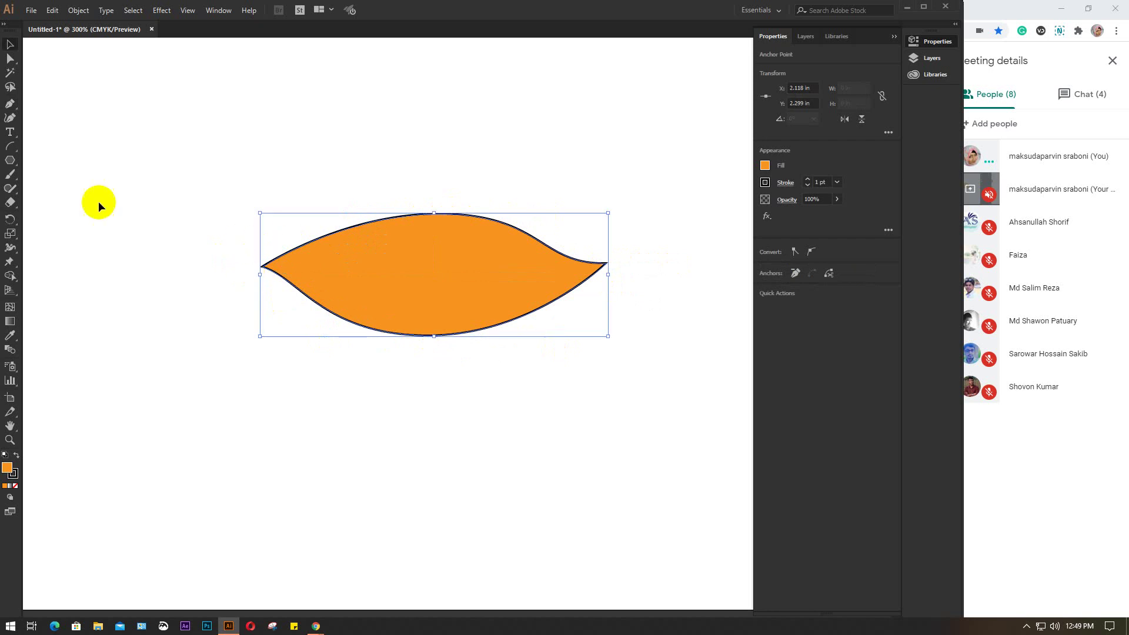
Draw an ellipse about 0.89 in wide and 0.97 in high in the middle of the eye shape and fill it with the lightest grey.
{"action": "left_click_drag", "start_coordinate": [13, 164], "coordinate": [75, 188]}
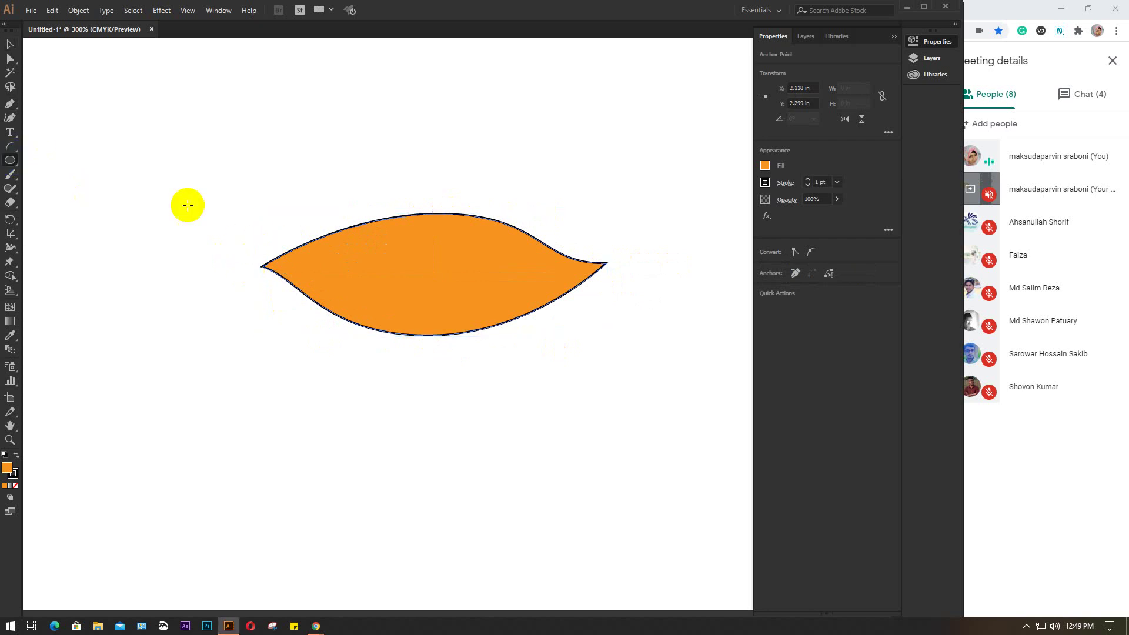
{"action": "left_click_drag", "start_coordinate": [403, 224], "coordinate": [474, 335]}
{"action": "left_click", "coordinate": [764, 166]}
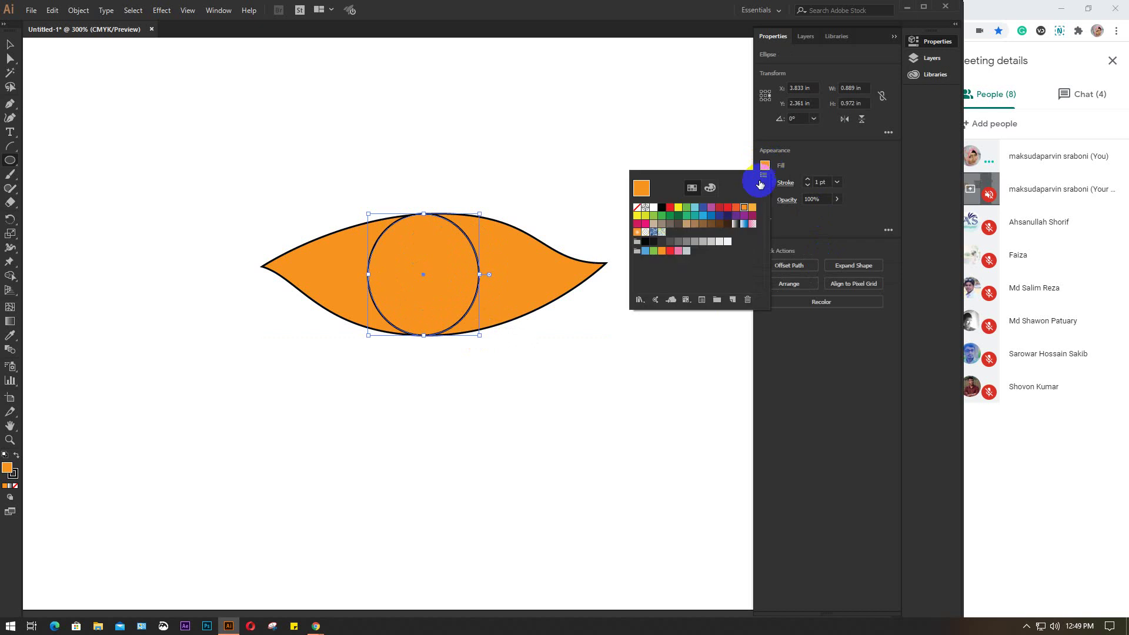
{"action": "left_click", "coordinate": [727, 242]}
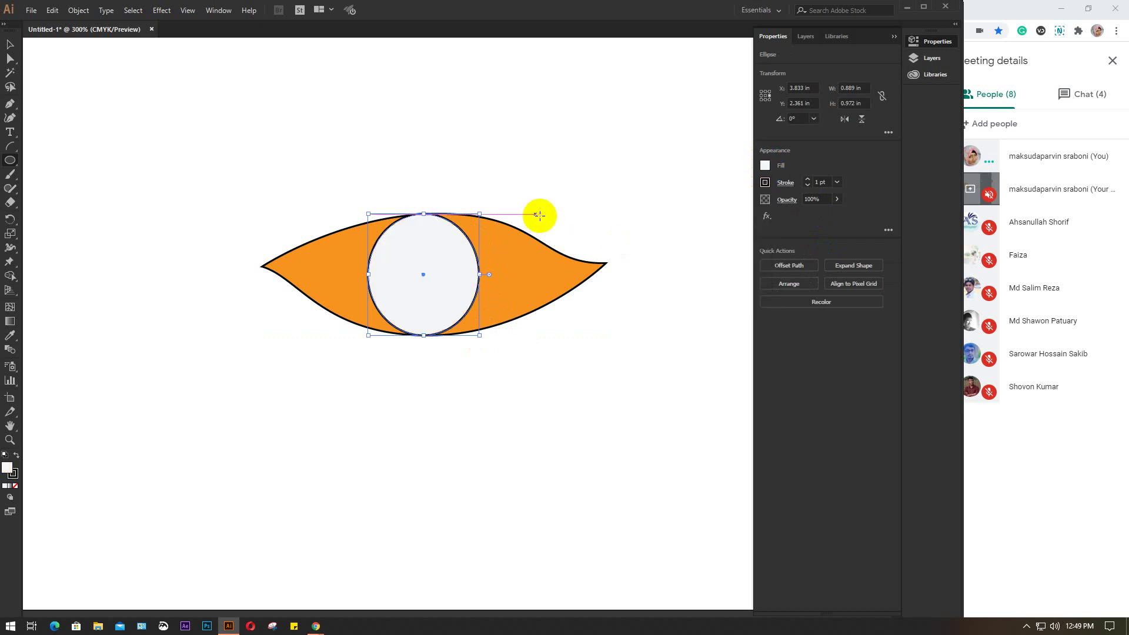
Change the ellipse's fill to the dark grey swatch R=77 G=77 B=77 and reselect the ellipse.
{"action": "left_click", "coordinate": [766, 166]}
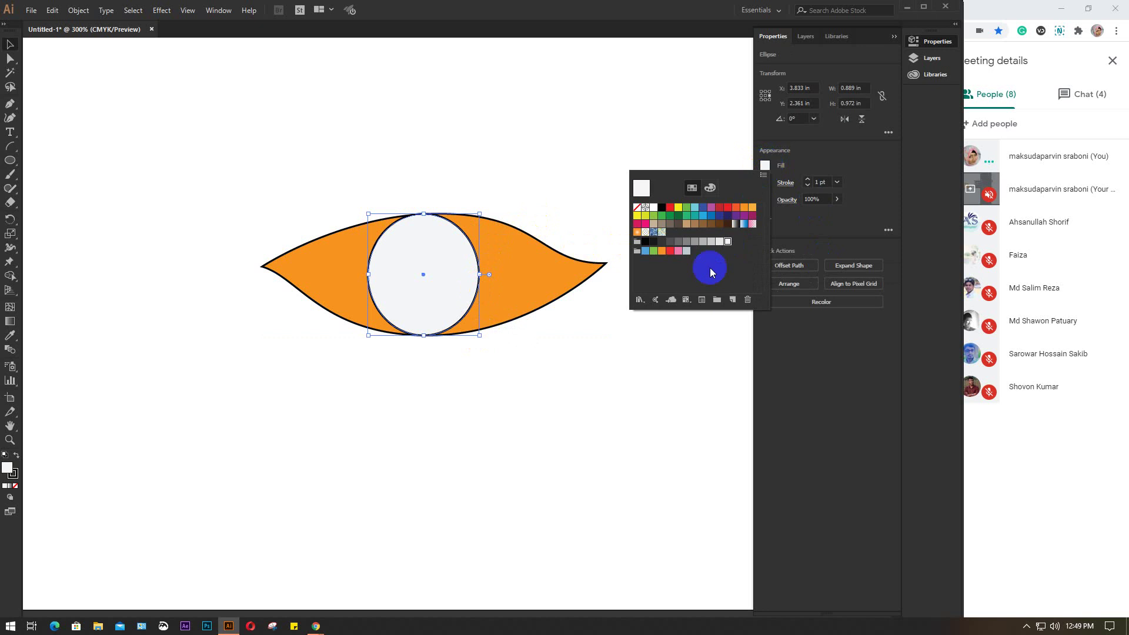
{"action": "left_click", "coordinate": [678, 242]}
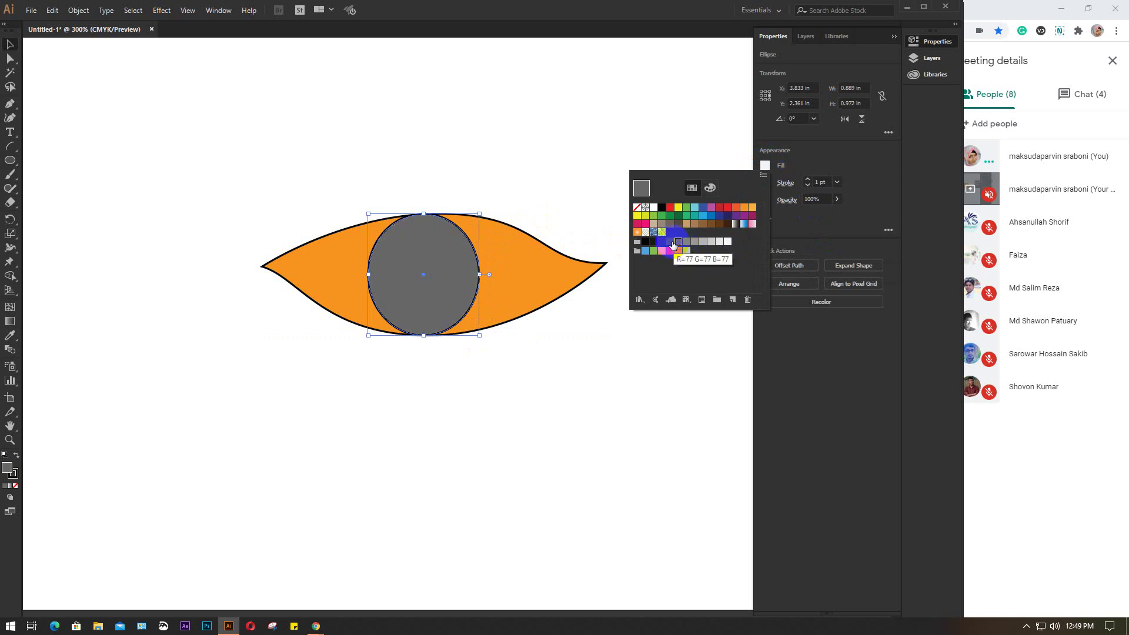
{"action": "left_click", "coordinate": [673, 244]}
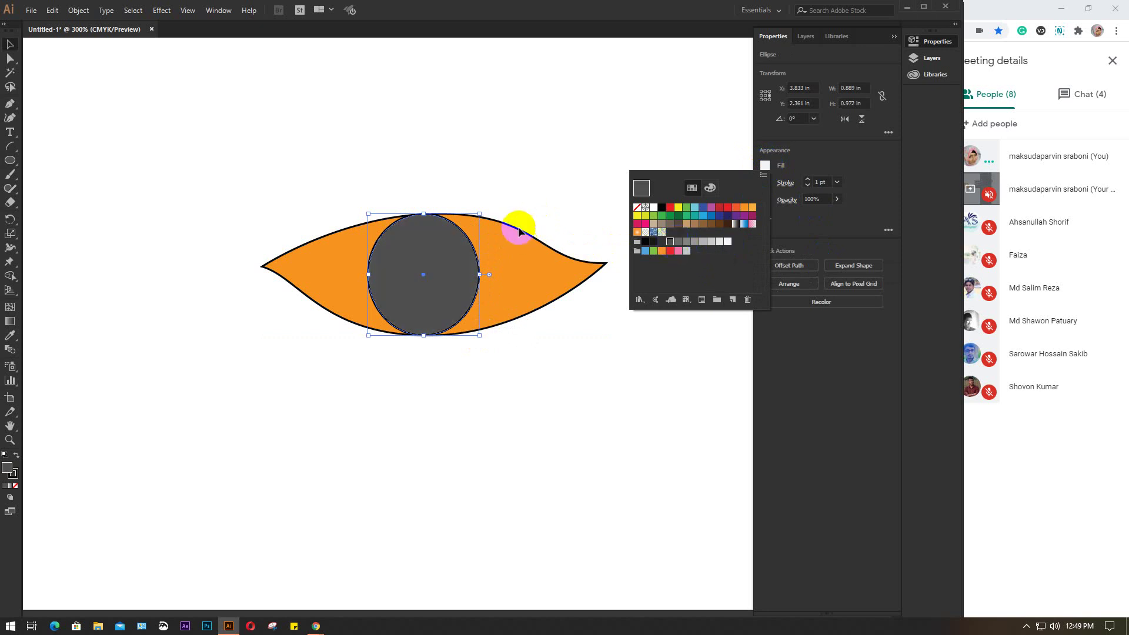
{"action": "left_click", "coordinate": [517, 195]}
{"action": "left_click", "coordinate": [517, 195]}
{"action": "left_click", "coordinate": [448, 250]}
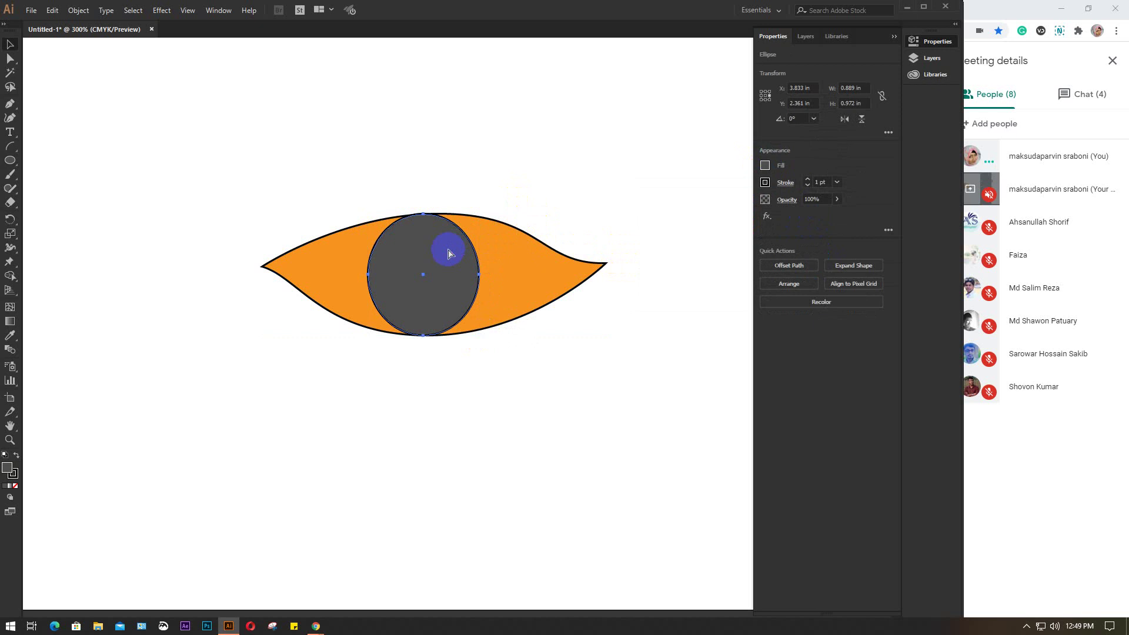
Make a smaller ellipse about 0.48 in wide and 0.42 in high in the lower part of the iris and fill it with the lightest grey.
{"action": "key", "text": "v"}
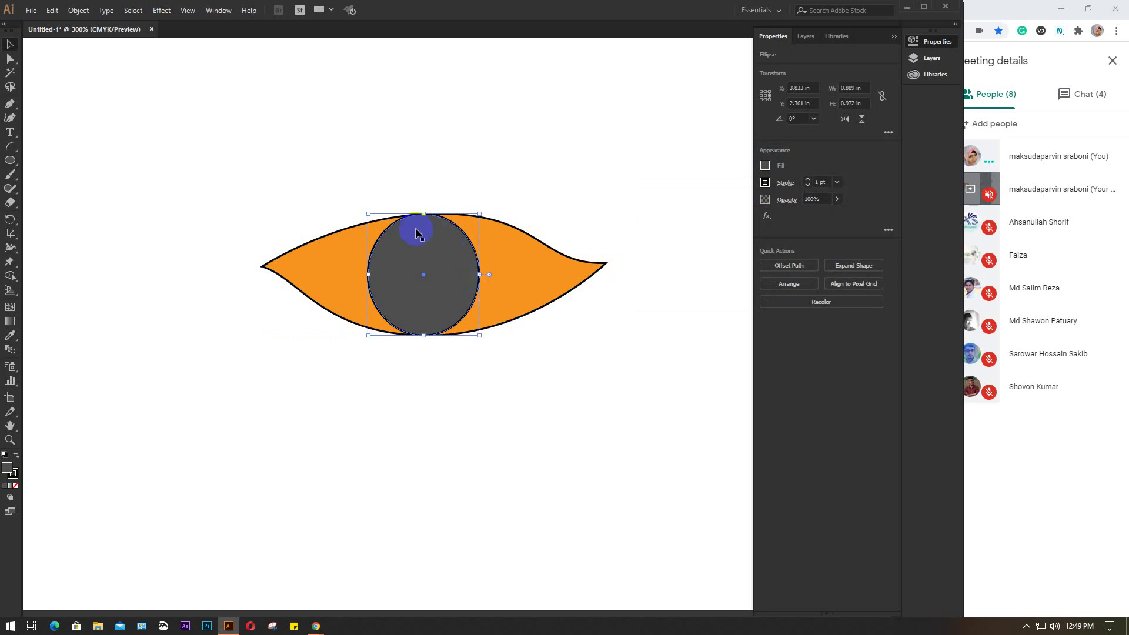
{"action": "left_click_drag", "start_coordinate": [367, 215], "coordinate": [431, 286]}
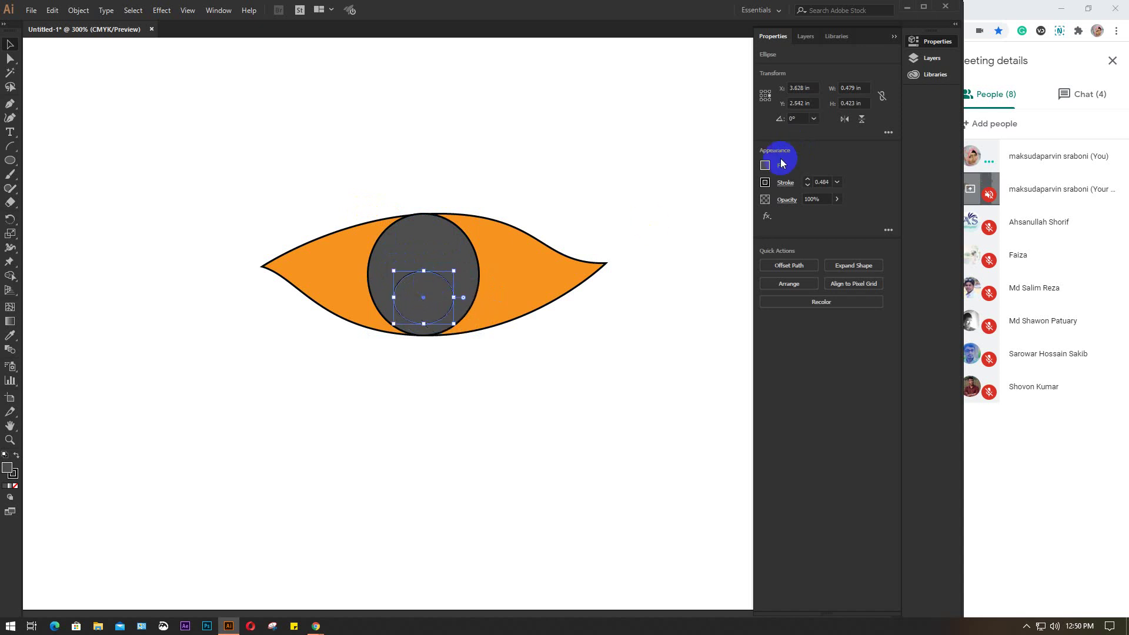
{"action": "left_click", "coordinate": [764, 166]}
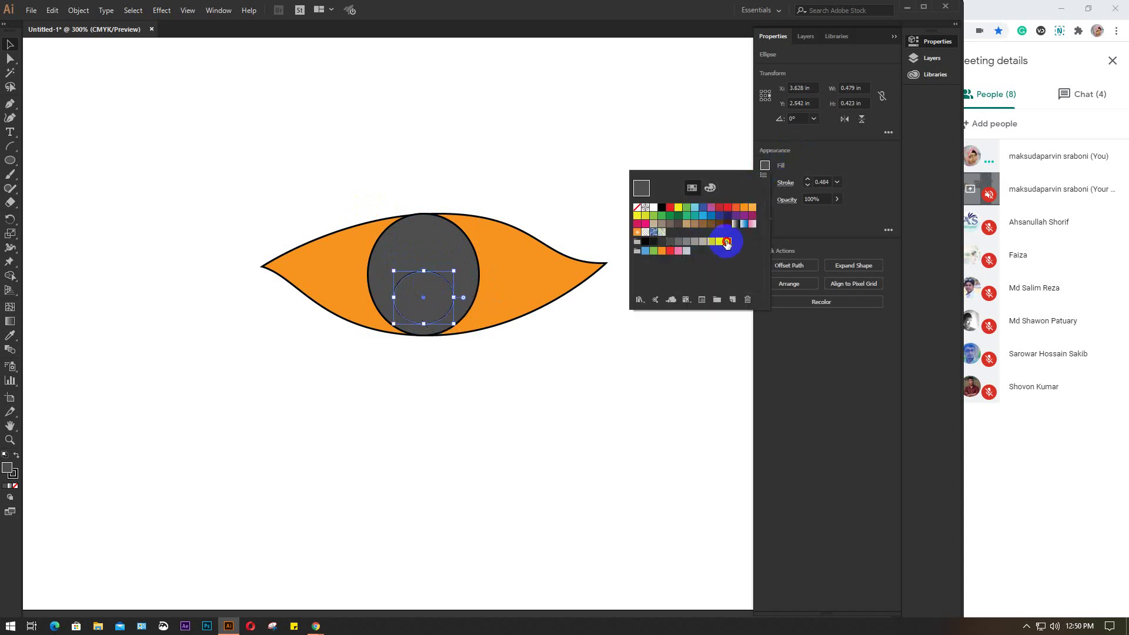
{"action": "left_click", "coordinate": [726, 241]}
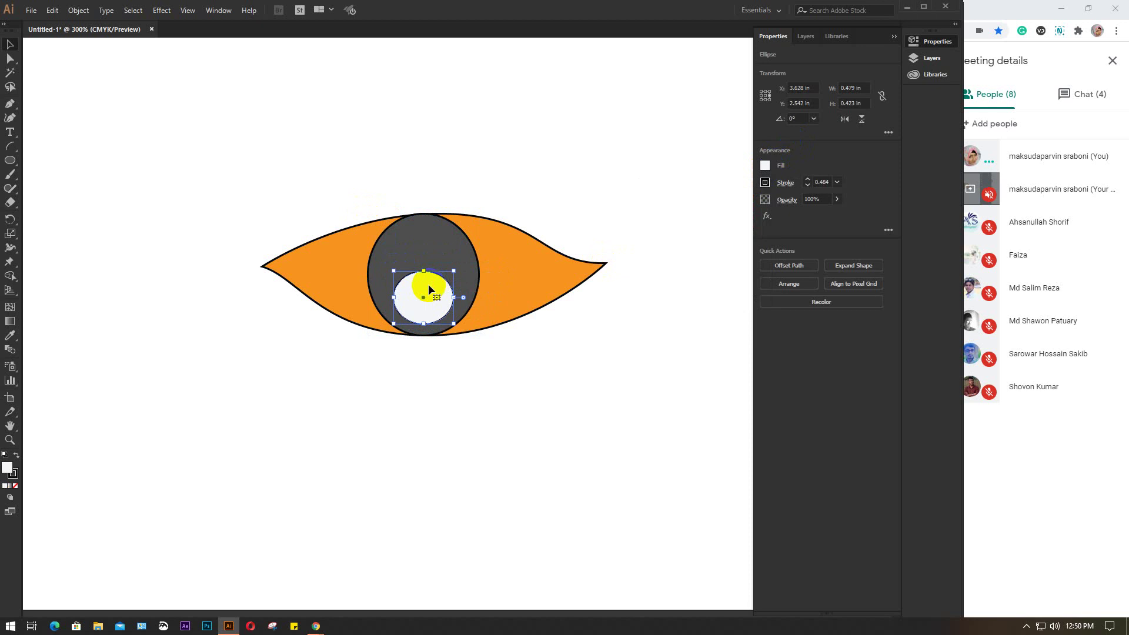
Duplicate the light ellipse as a small highlight about 0.13 in wide and 0.11 in high just above it, then clear the selection.
{"action": "left_click_drag", "start_coordinate": [428, 284], "coordinate": [439, 253]}
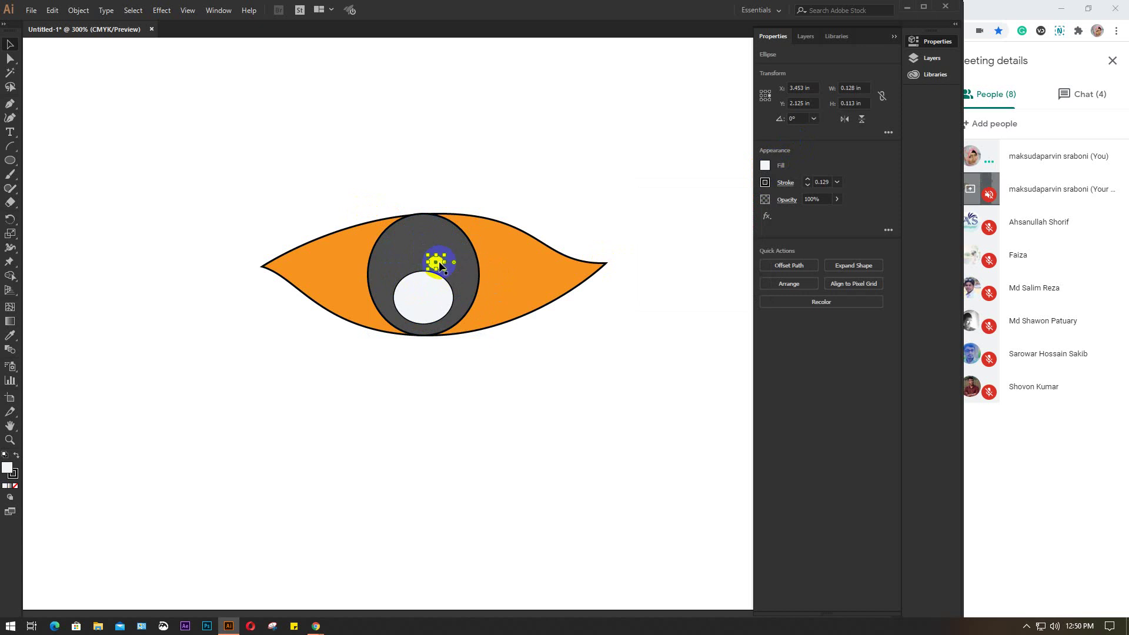
{"action": "left_click", "coordinate": [520, 362]}
{"action": "left_click_drag", "start_coordinate": [176, 210], "coordinate": [690, 366]}
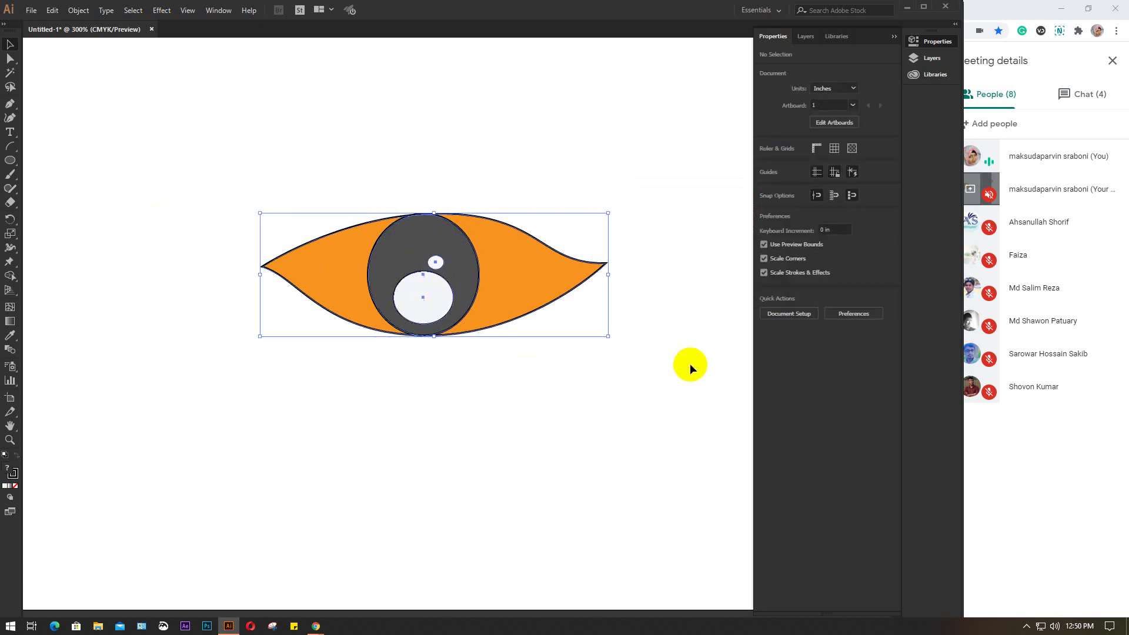
{"action": "left_click", "coordinate": [691, 366]}
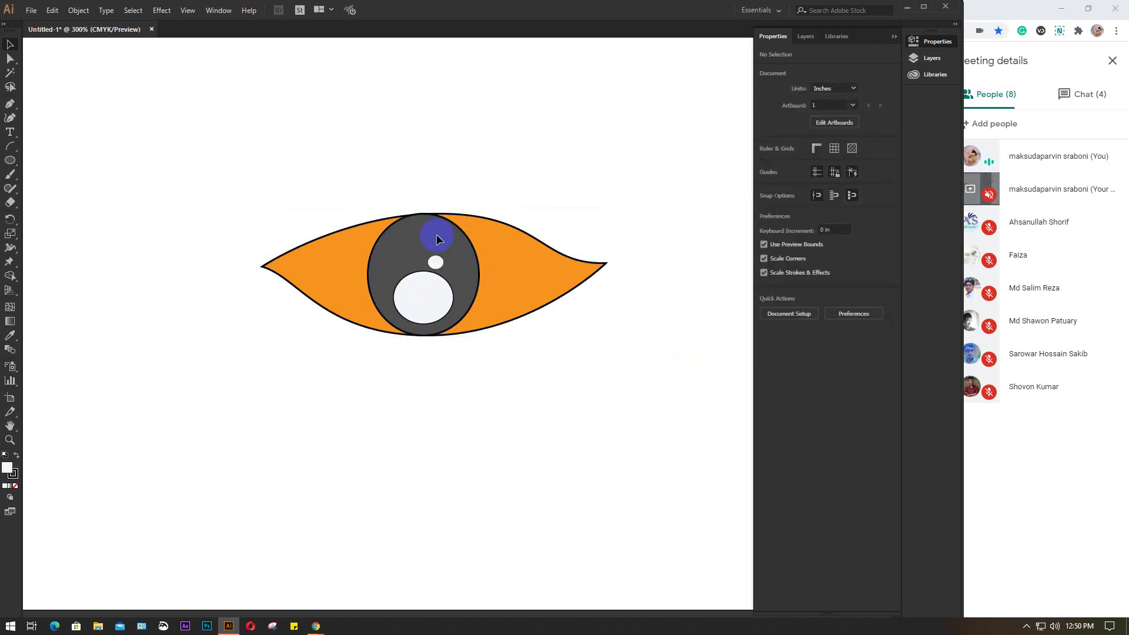
Draw an unfilled arc eyelash about 0.13 in wide and 0.31 in high above the iris and set its stroke to 0.25 pt.
{"action": "scroll", "coordinate": [437, 234], "scroll_direction": "up", "scroll_amount": 1, "text": "alt"}
{"action": "scroll", "coordinate": [448, 221], "scroll_direction": "up", "scroll_amount": 1}
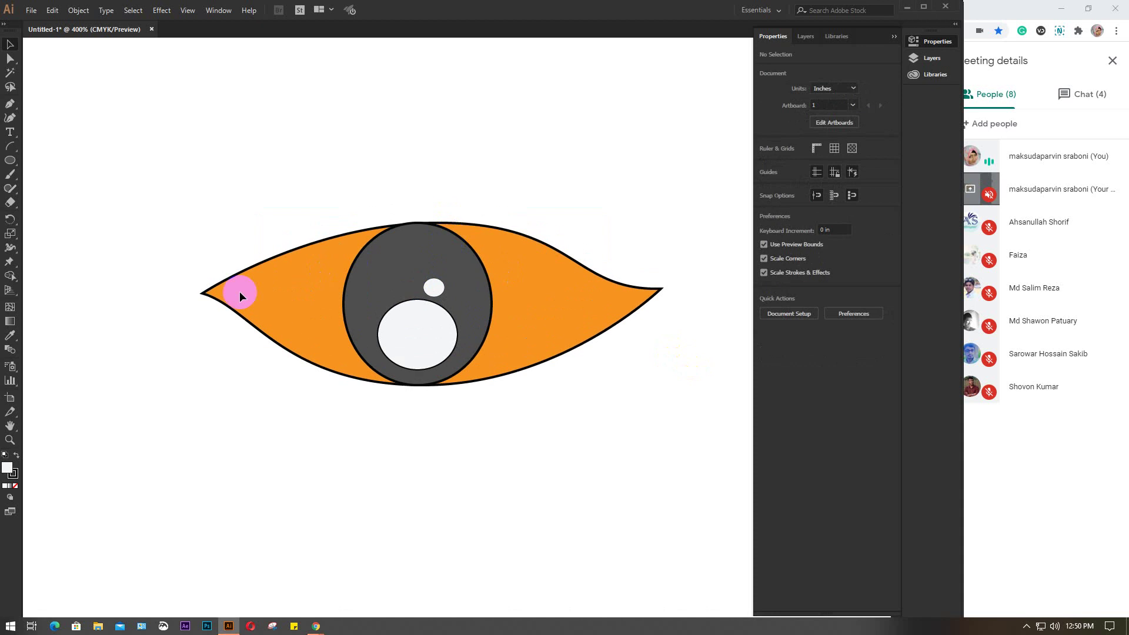
{"action": "left_click", "coordinate": [10, 147]}
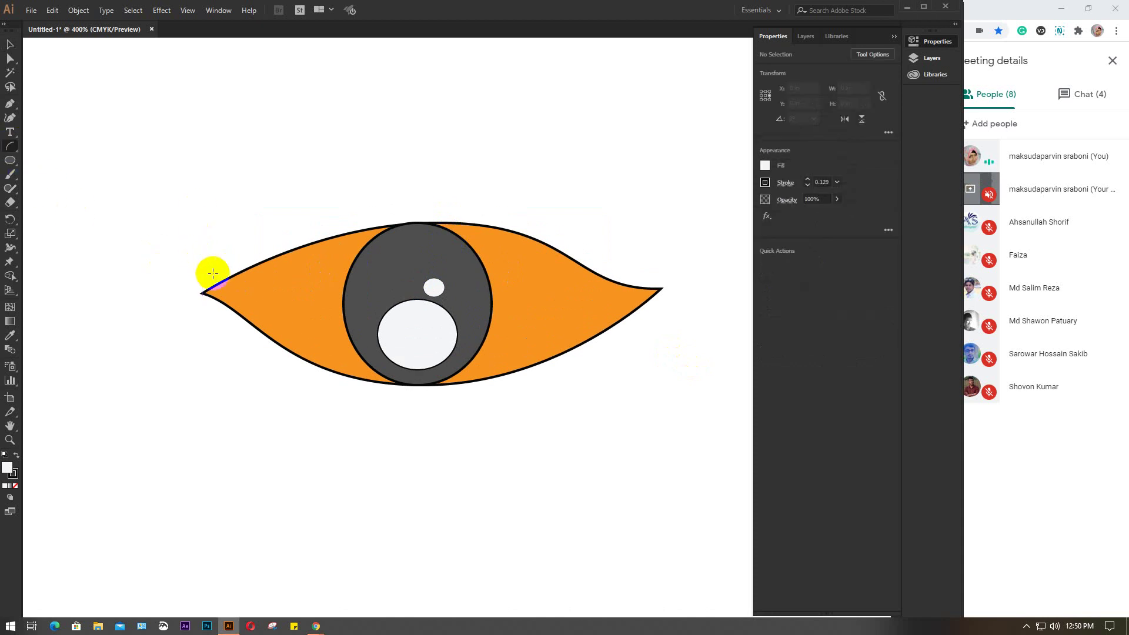
{"action": "left_click", "coordinate": [418, 221]}
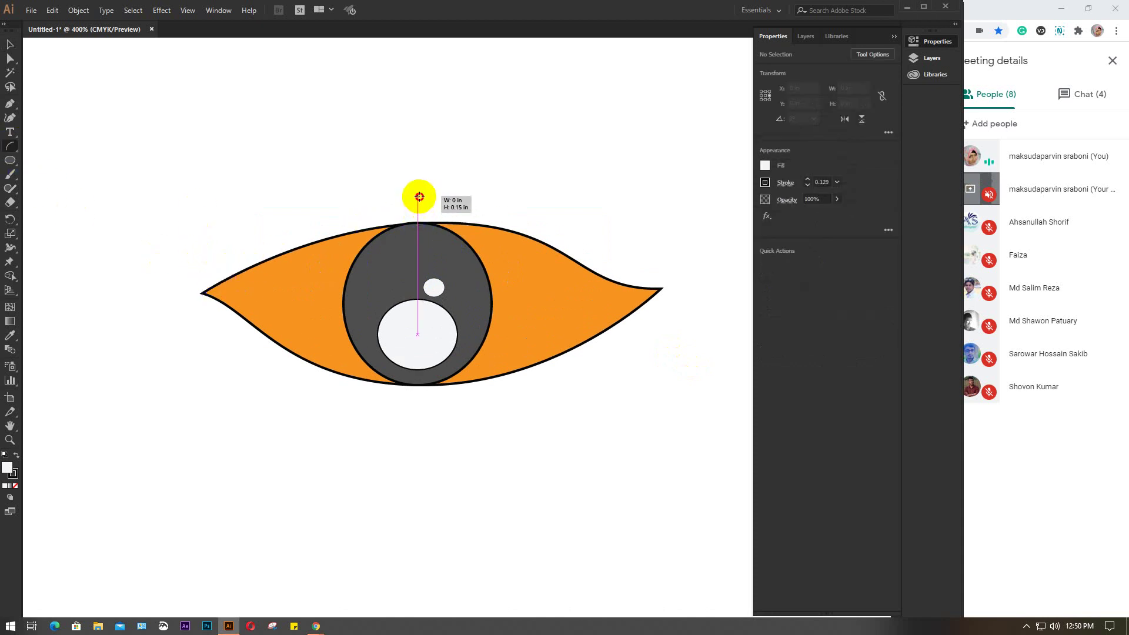
{"action": "left_click", "coordinate": [396, 170]}
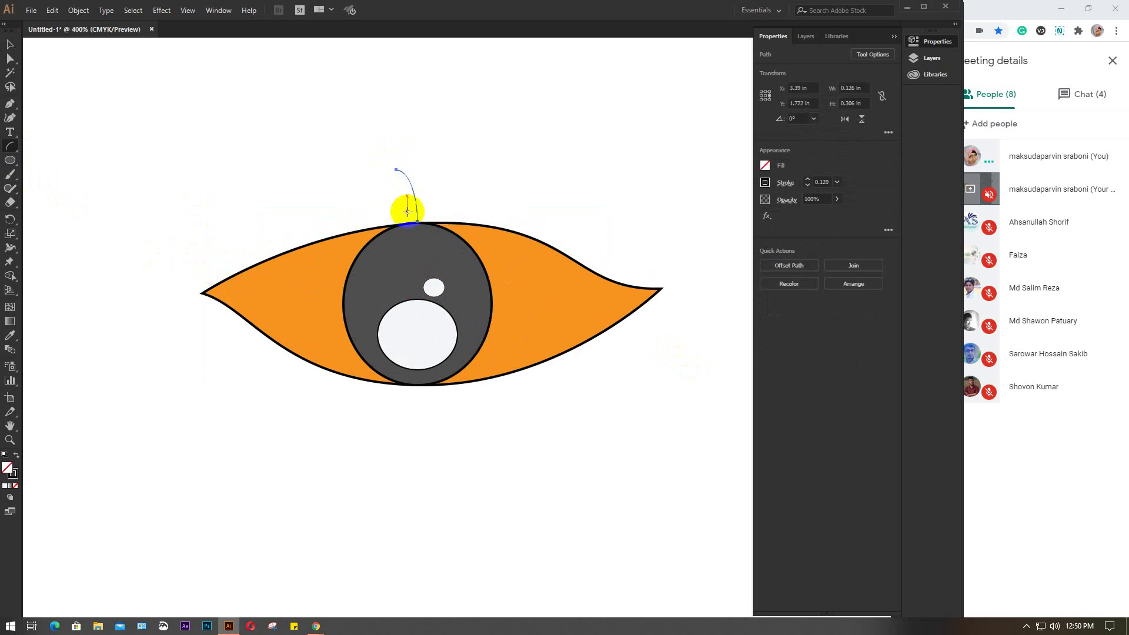
{"action": "left_click", "coordinate": [837, 184]}
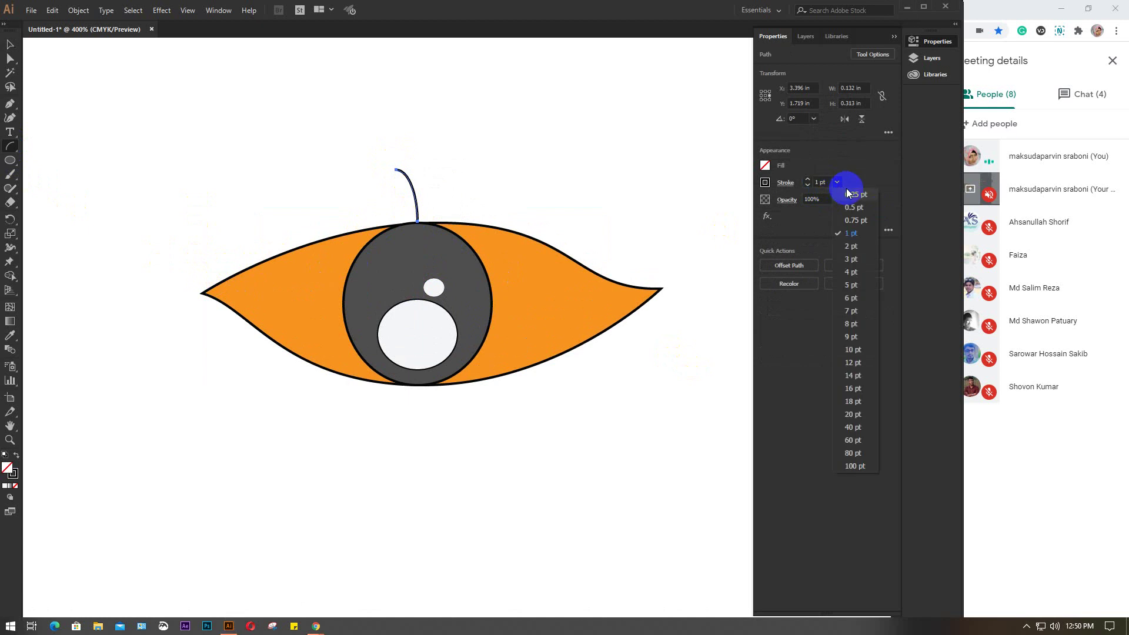
{"action": "left_click", "coordinate": [848, 194]}
Draw a row of progressively shorter arc eyelashes leftward from the first lash along the eye's upper edge.
{"action": "left_click", "coordinate": [418, 222]}
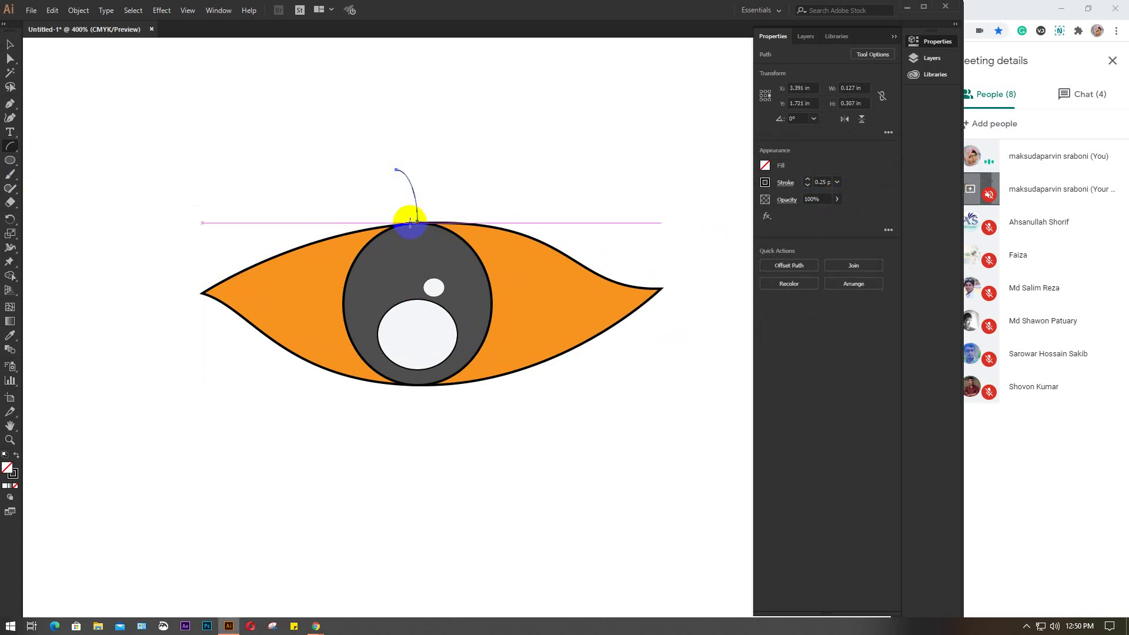
{"action": "mouse_move", "coordinate": [409, 222]}
{"action": "left_mouse_down"}
{"action": "mouse_move", "coordinate": [386, 171]}
{"action": "mouse_move", "coordinate": [399, 222]}
{"action": "mouse_move", "coordinate": [377, 170]}
{"action": "left_mouse_up"}
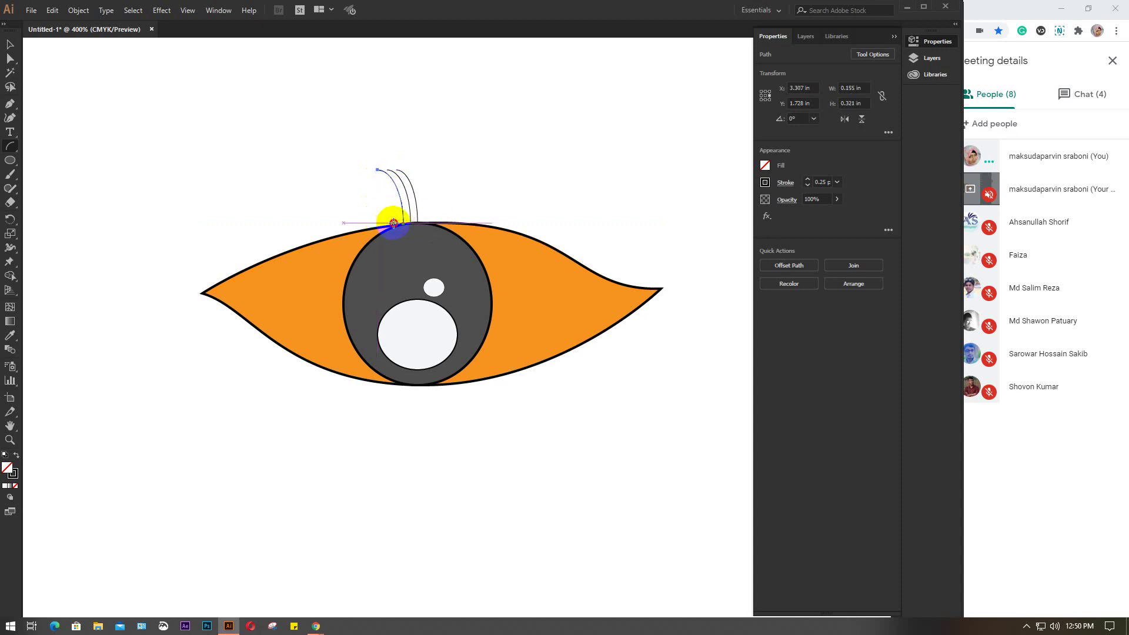
{"action": "left_click_drag", "start_coordinate": [393, 223], "coordinate": [377, 171]}
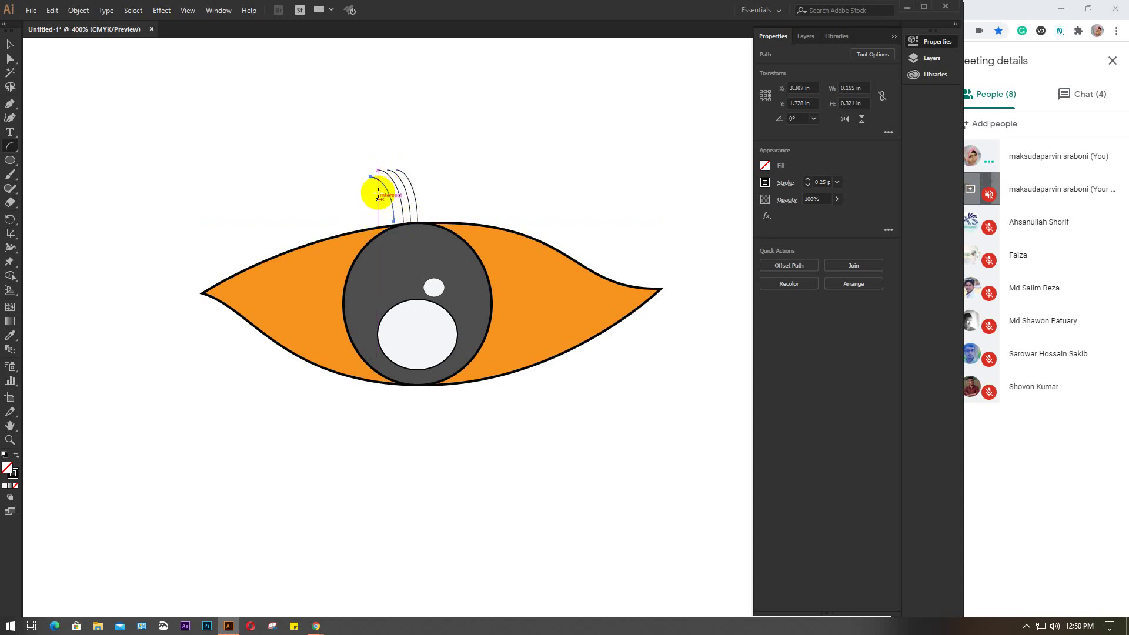
{"action": "mouse_move", "coordinate": [382, 224]}
{"action": "left_mouse_down"}
{"action": "mouse_move", "coordinate": [368, 196]}
{"action": "mouse_move", "coordinate": [353, 193]}
{"action": "mouse_move", "coordinate": [340, 226]}
{"action": "mouse_move", "coordinate": [327, 214]}
{"action": "mouse_move", "coordinate": [322, 227]}
{"action": "mouse_move", "coordinate": [294, 223]}
{"action": "left_mouse_up"}
{"action": "left_click", "coordinate": [362, 187]}
{"action": "left_click", "coordinate": [367, 224]}
{"action": "scroll", "coordinate": [345, 203], "scroll_direction": "up", "scroll_amount": 2}
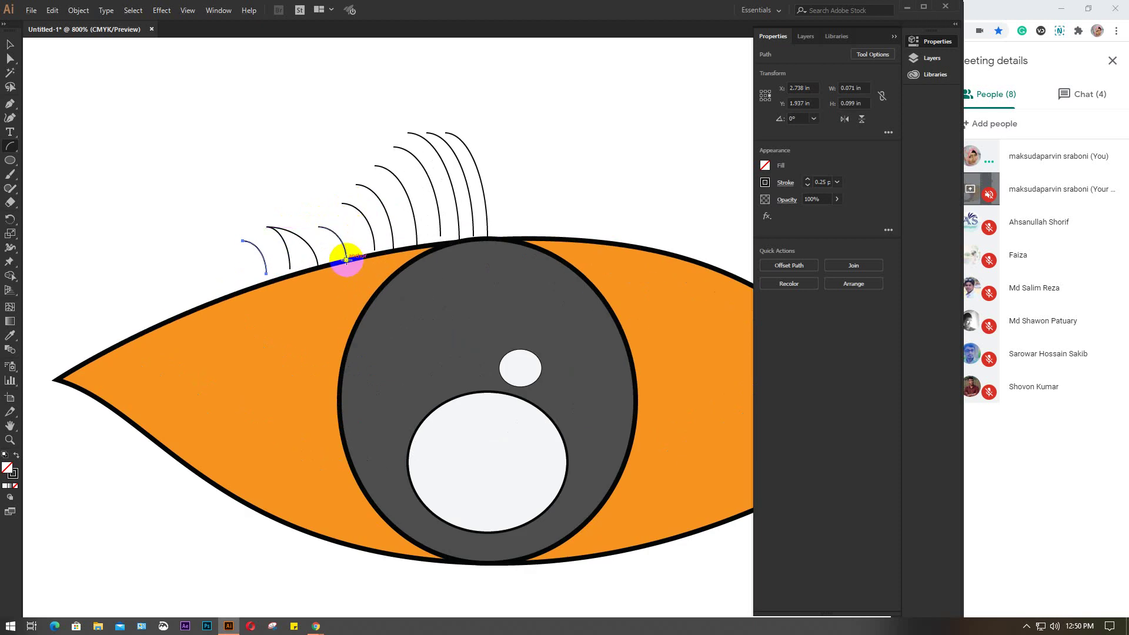
Fill the gaps in the row of lashes left of the iris's top with additional curved arcs.
{"action": "left_click_drag", "start_coordinate": [346, 259], "coordinate": [308, 204]}
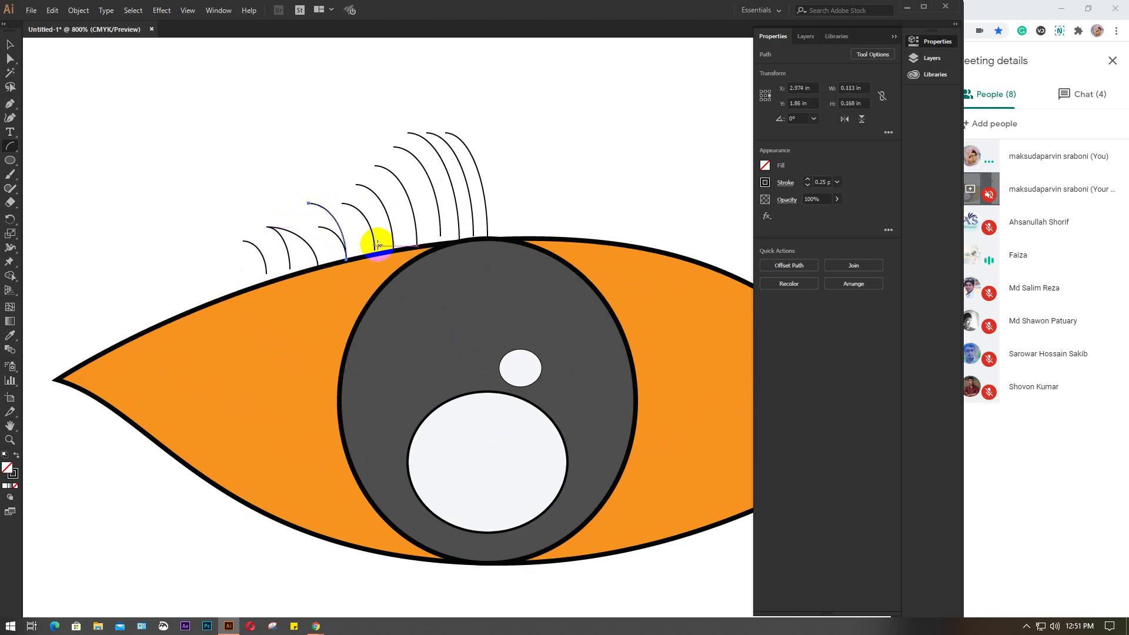
{"action": "mouse_move", "coordinate": [375, 254]}
{"action": "left_mouse_down"}
{"action": "mouse_move", "coordinate": [352, 189]}
{"action": "mouse_move", "coordinate": [342, 192]}
{"action": "left_mouse_up"}
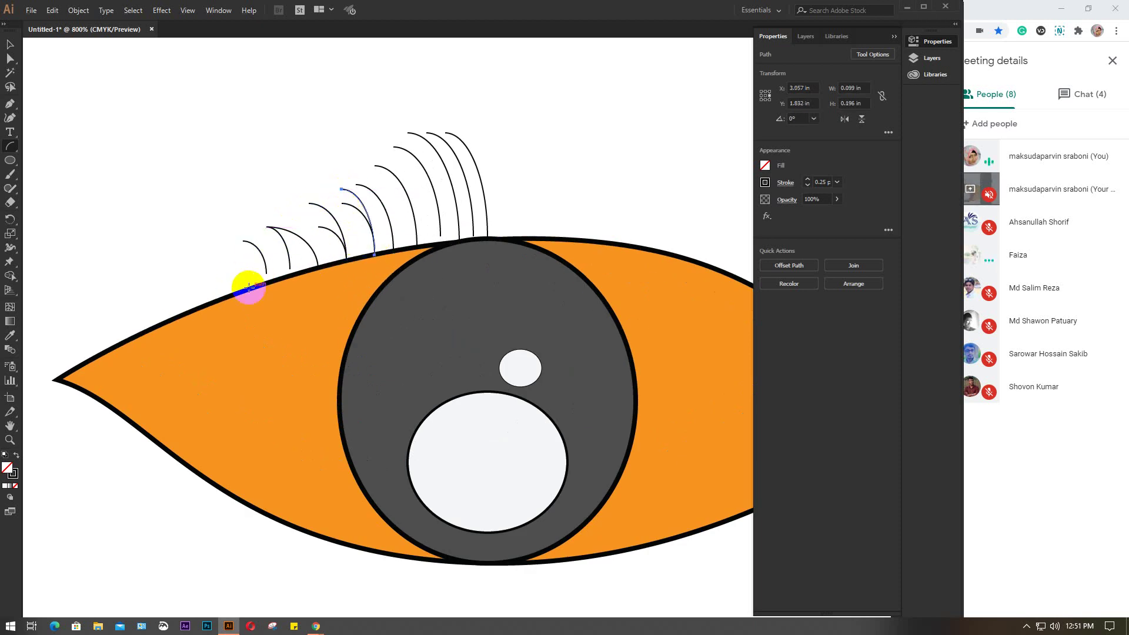
{"action": "mouse_move", "coordinate": [247, 285]}
{"action": "left_mouse_down"}
{"action": "mouse_move", "coordinate": [224, 252]}
{"action": "mouse_move", "coordinate": [265, 259]}
{"action": "mouse_move", "coordinate": [242, 240]}
{"action": "left_mouse_up"}
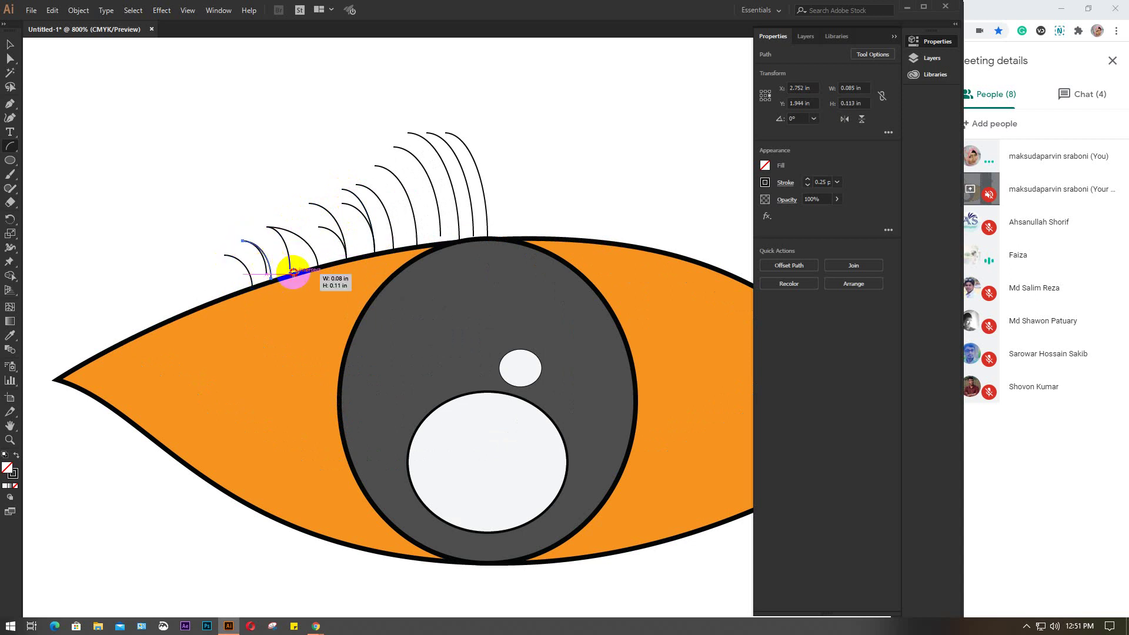
{"action": "left_click_drag", "start_coordinate": [292, 271], "coordinate": [266, 222]}
{"action": "left_click_drag", "start_coordinate": [336, 262], "coordinate": [290, 207]}
{"action": "left_click_drag", "start_coordinate": [360, 254], "coordinate": [313, 190]}
{"action": "left_click_drag", "start_coordinate": [405, 243], "coordinate": [351, 165]}
{"action": "left_click_drag", "start_coordinate": [432, 244], "coordinate": [370, 146]}
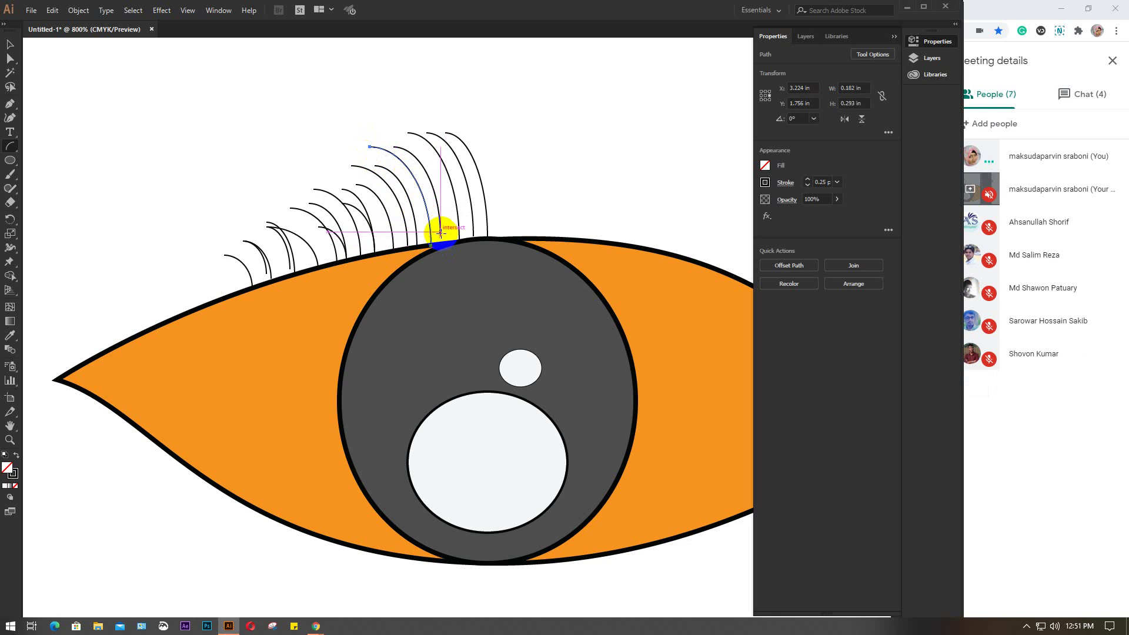
{"action": "left_click_drag", "start_coordinate": [441, 232], "coordinate": [440, 240]}
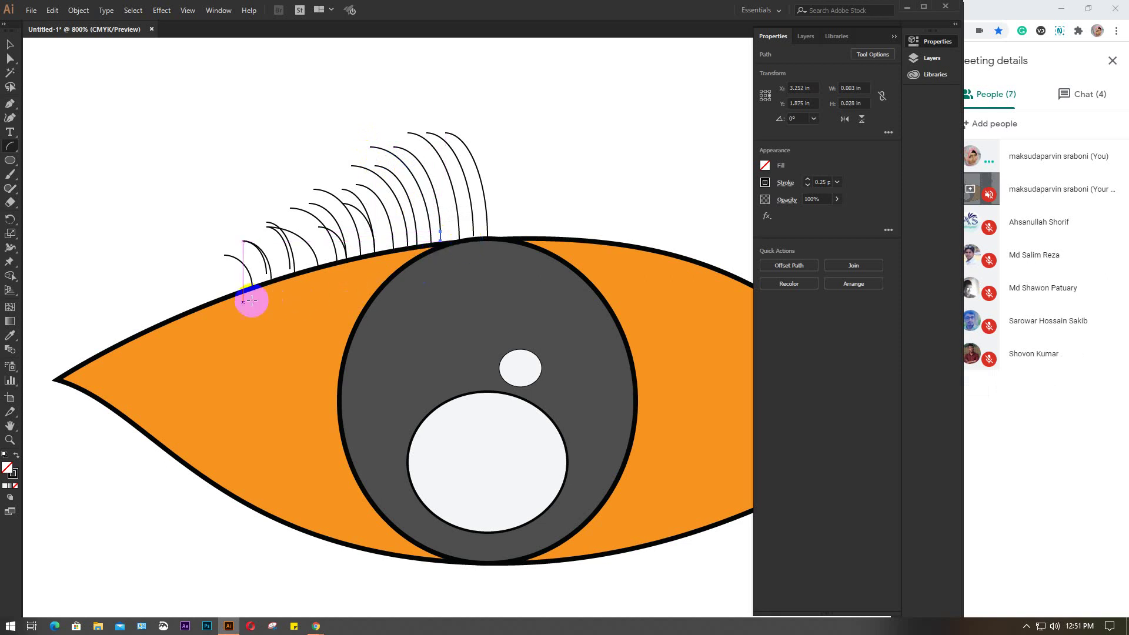
Extend the arc lashes to the eye's left corner and thicken the row with longer overlapping arcs.
{"action": "left_click_drag", "start_coordinate": [252, 300], "coordinate": [187, 265]}
{"action": "mouse_move", "coordinate": [219, 301]}
{"action": "left_mouse_down"}
{"action": "mouse_move", "coordinate": [163, 283]}
{"action": "mouse_move", "coordinate": [116, 311]}
{"action": "mouse_move", "coordinate": [123, 331]}
{"action": "mouse_move", "coordinate": [88, 341]}
{"action": "mouse_move", "coordinate": [95, 359]}
{"action": "left_mouse_up"}
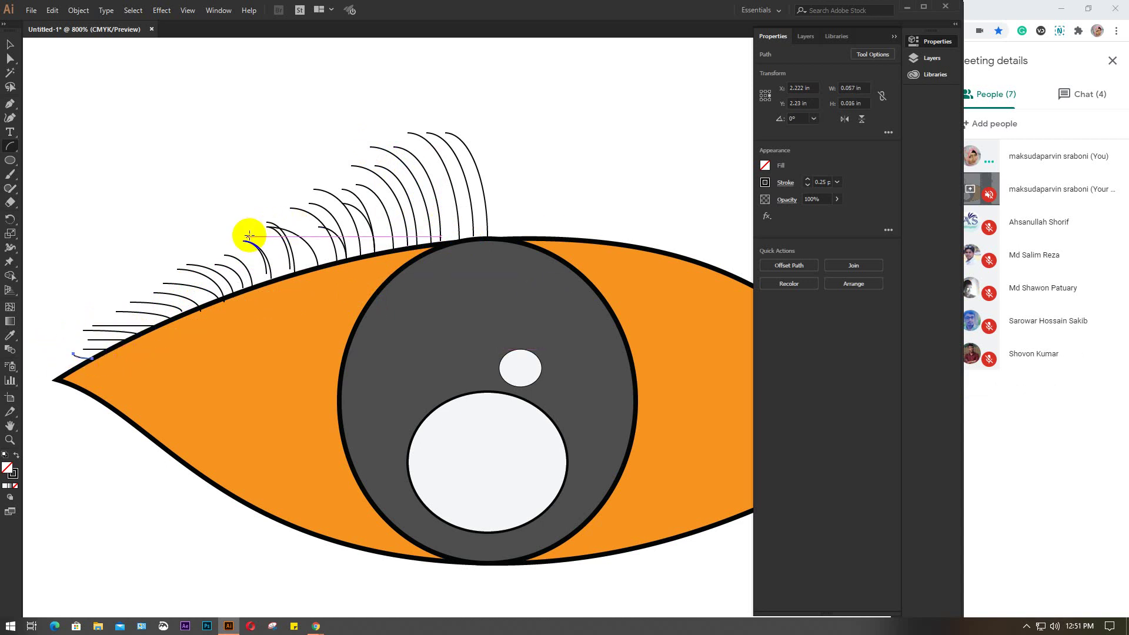
{"action": "left_click_drag", "start_coordinate": [222, 241], "coordinate": [243, 212]}
{"action": "left_click_drag", "start_coordinate": [260, 285], "coordinate": [219, 240]}
{"action": "left_click_drag", "start_coordinate": [307, 271], "coordinate": [275, 207]}
{"action": "left_click_drag", "start_coordinate": [330, 264], "coordinate": [280, 187]}
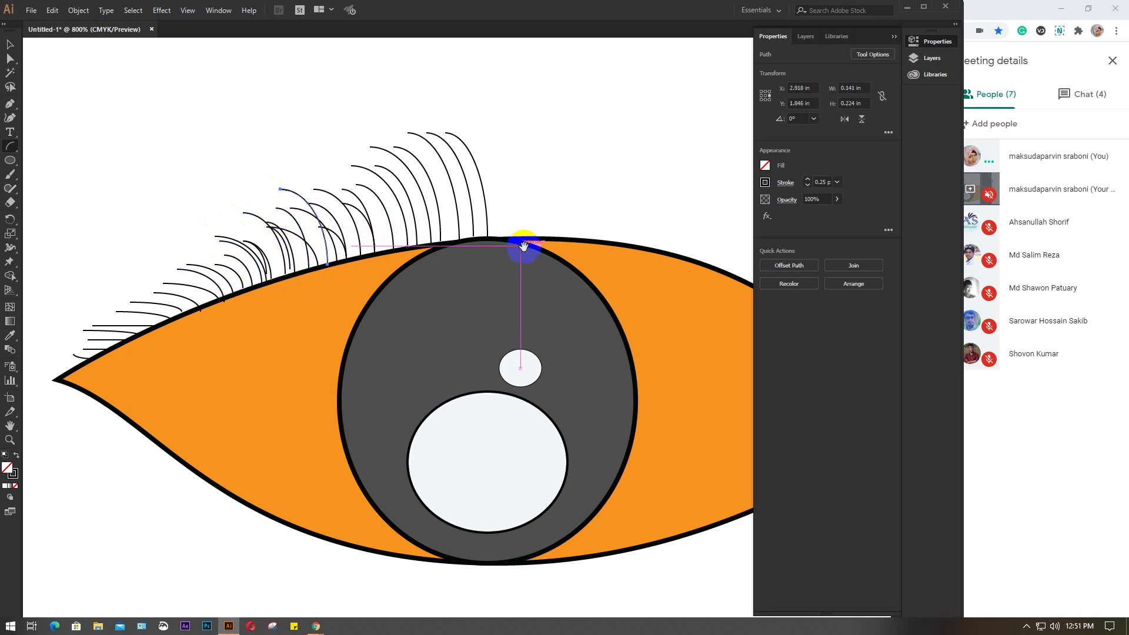
Draw arc lashes across the top of the iris and onward, changing from upright to longer curves sweeping right.
{"action": "mouse_move", "coordinate": [517, 234]}
{"action": "left_mouse_down"}
{"action": "mouse_move", "coordinate": [396, 227]}
{"action": "mouse_move", "coordinate": [352, 241]}
{"action": "mouse_move", "coordinate": [313, 122]}
{"action": "left_mouse_up"}
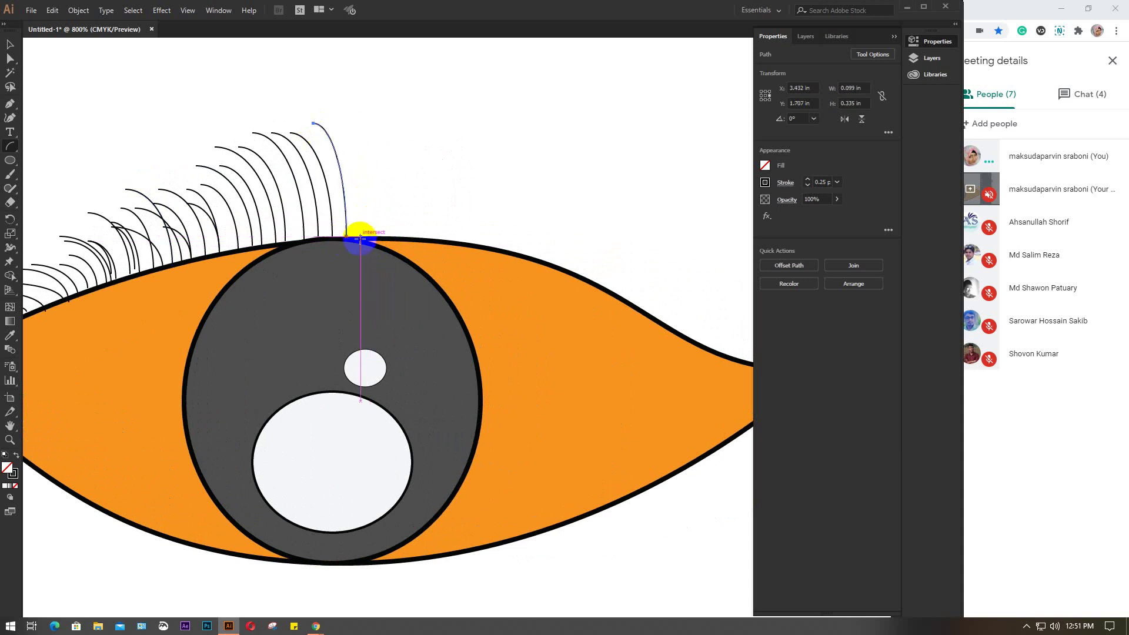
{"action": "left_click_drag", "start_coordinate": [360, 235], "coordinate": [347, 129]}
{"action": "left_click_drag", "start_coordinate": [370, 238], "coordinate": [379, 123]}
{"action": "left_click_drag", "start_coordinate": [378, 239], "coordinate": [402, 138]}
{"action": "left_click_drag", "start_coordinate": [393, 237], "coordinate": [441, 118]}
{"action": "mouse_move", "coordinate": [411, 227]}
{"action": "left_mouse_down"}
{"action": "mouse_move", "coordinate": [482, 109]}
{"action": "mouse_move", "coordinate": [418, 236]}
{"action": "mouse_move", "coordinate": [483, 136]}
{"action": "mouse_move", "coordinate": [433, 237]}
{"action": "mouse_move", "coordinate": [540, 154]}
{"action": "left_mouse_up"}
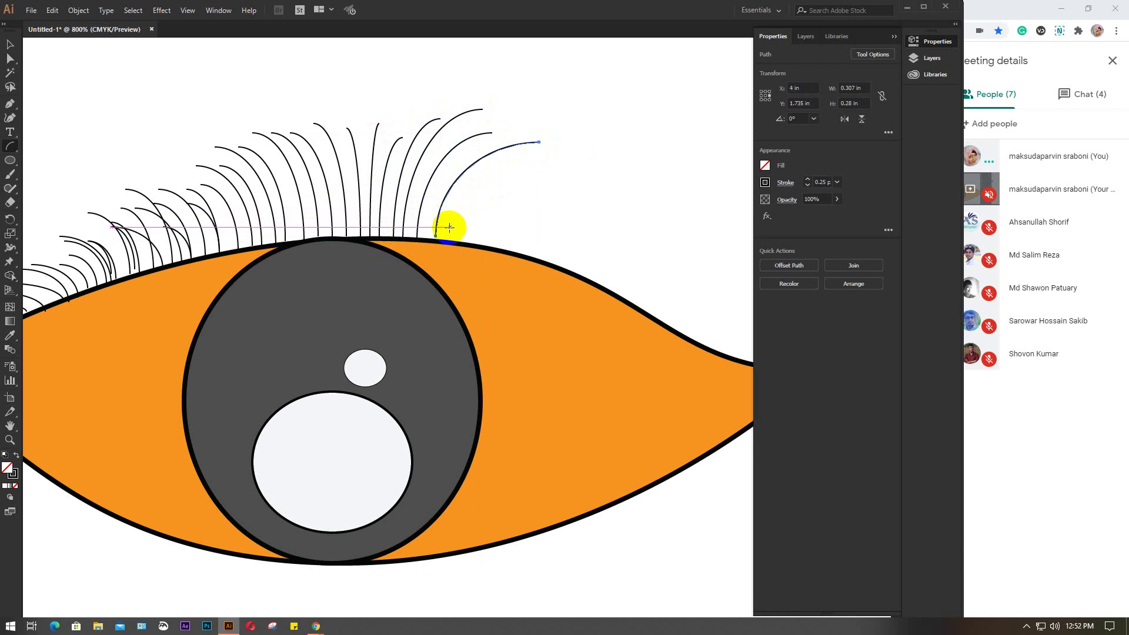
{"action": "mouse_move", "coordinate": [445, 239]}
{"action": "left_mouse_down"}
{"action": "mouse_move", "coordinate": [547, 156]}
{"action": "mouse_move", "coordinate": [571, 155]}
{"action": "left_mouse_up"}
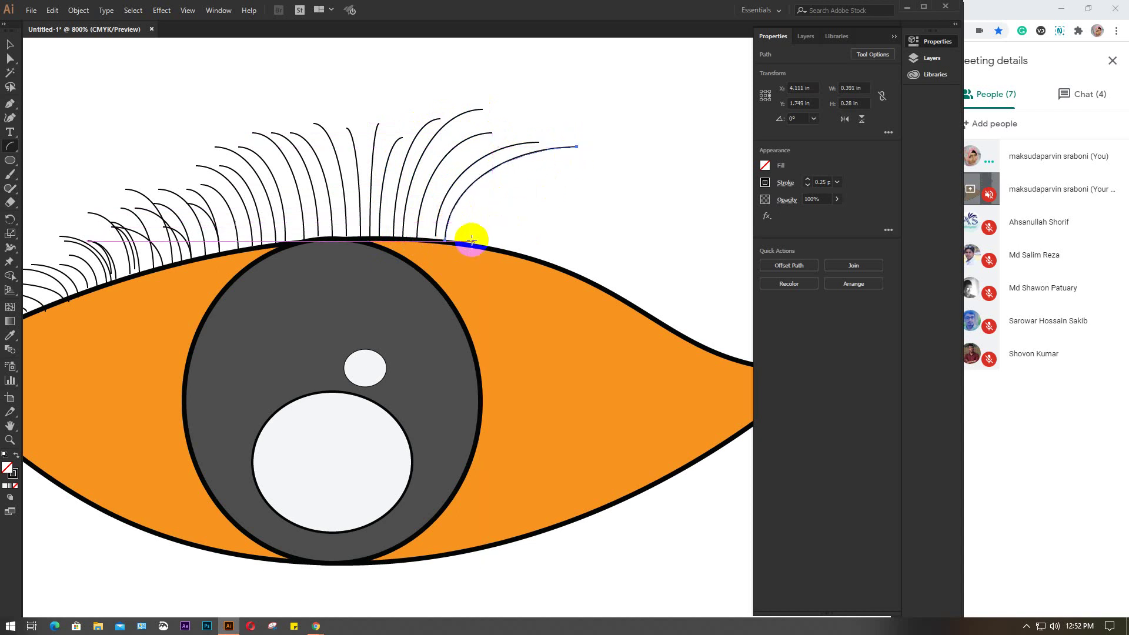
{"action": "left_click_drag", "start_coordinate": [459, 240], "coordinate": [629, 151]}
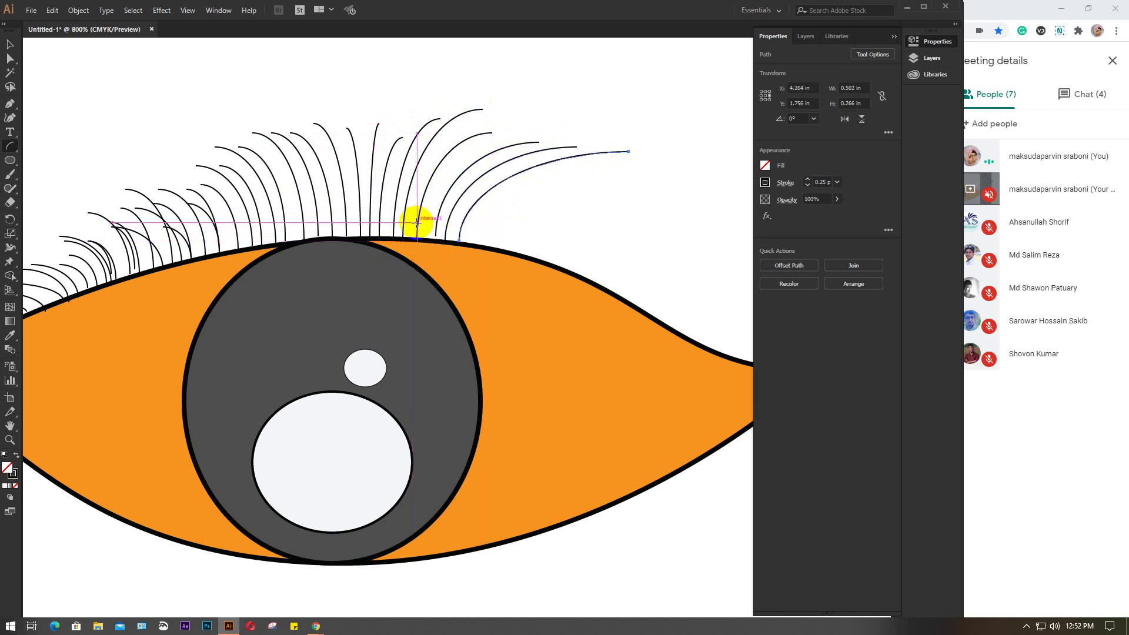
{"action": "mouse_move", "coordinate": [416, 236]}
{"action": "left_mouse_down"}
{"action": "mouse_move", "coordinate": [456, 118]}
{"action": "mouse_move", "coordinate": [519, 95]}
{"action": "left_mouse_up"}
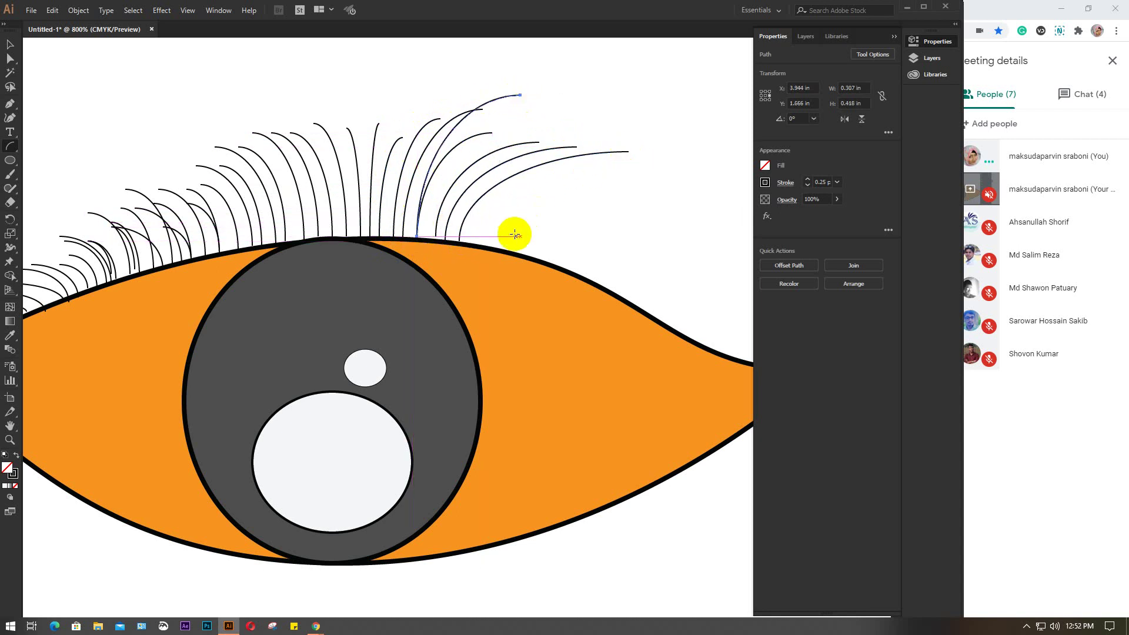
{"action": "mouse_move", "coordinate": [469, 249]}
{"action": "left_mouse_down"}
{"action": "mouse_move", "coordinate": [597, 174]}
{"action": "mouse_move", "coordinate": [670, 165]}
{"action": "left_mouse_up"}
{"action": "left_click_drag", "start_coordinate": [607, 251], "coordinate": [612, 144]}
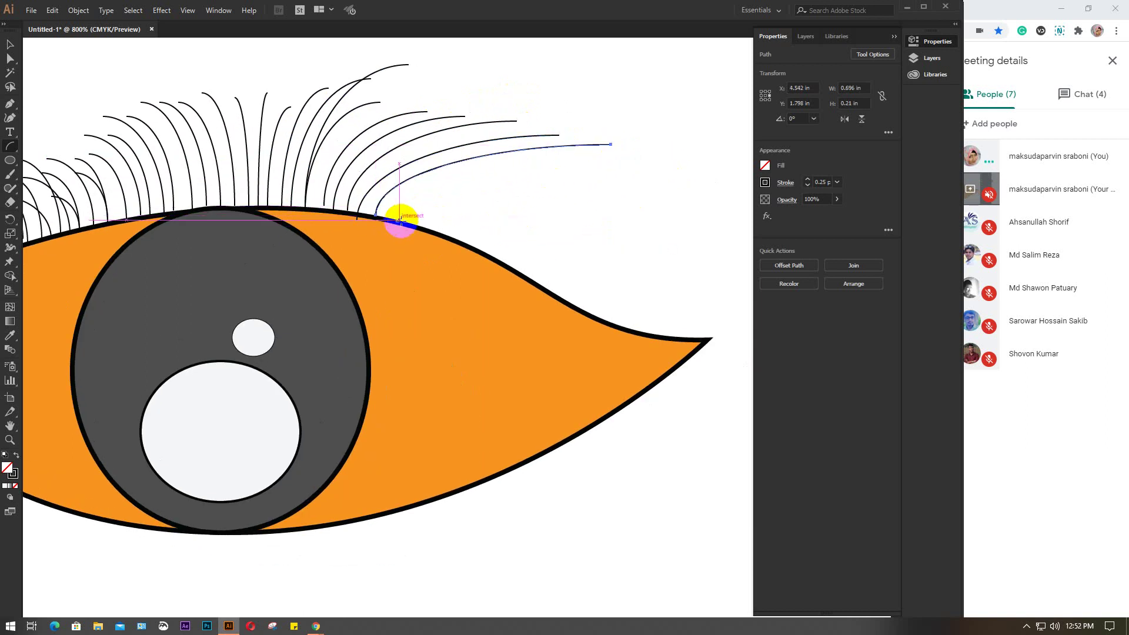
Continue the right-sweeping arc lashes down the eye's upper edge to the right corner, shortening them near the corner.
{"action": "left_click_drag", "start_coordinate": [399, 220], "coordinate": [644, 154]}
{"action": "left_click_drag", "start_coordinate": [415, 231], "coordinate": [662, 168]}
{"action": "left_click_drag", "start_coordinate": [431, 232], "coordinate": [671, 172]}
{"action": "left_click_drag", "start_coordinate": [465, 242], "coordinate": [686, 191]}
{"action": "left_click_drag", "start_coordinate": [445, 238], "coordinate": [666, 182]}
{"action": "left_click_drag", "start_coordinate": [481, 253], "coordinate": [680, 210]}
{"action": "left_click_drag", "start_coordinate": [501, 276], "coordinate": [681, 229]}
{"action": "left_click_drag", "start_coordinate": [530, 282], "coordinate": [700, 233]}
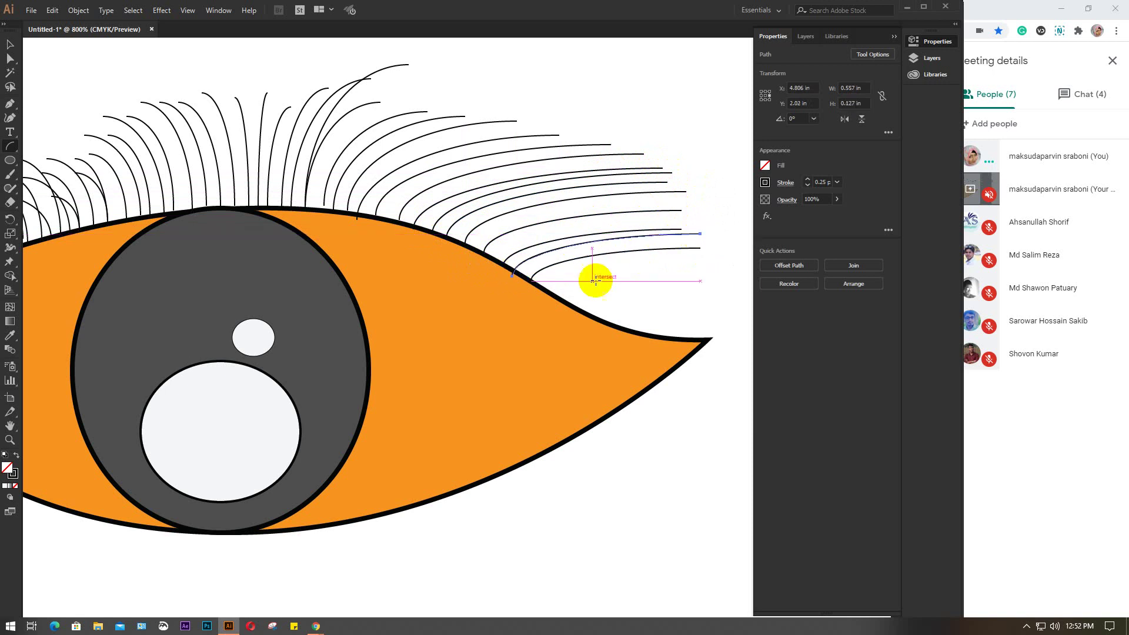
{"action": "left_click_drag", "start_coordinate": [545, 291], "coordinate": [709, 276]}
{"action": "left_click_drag", "start_coordinate": [587, 302], "coordinate": [715, 303]}
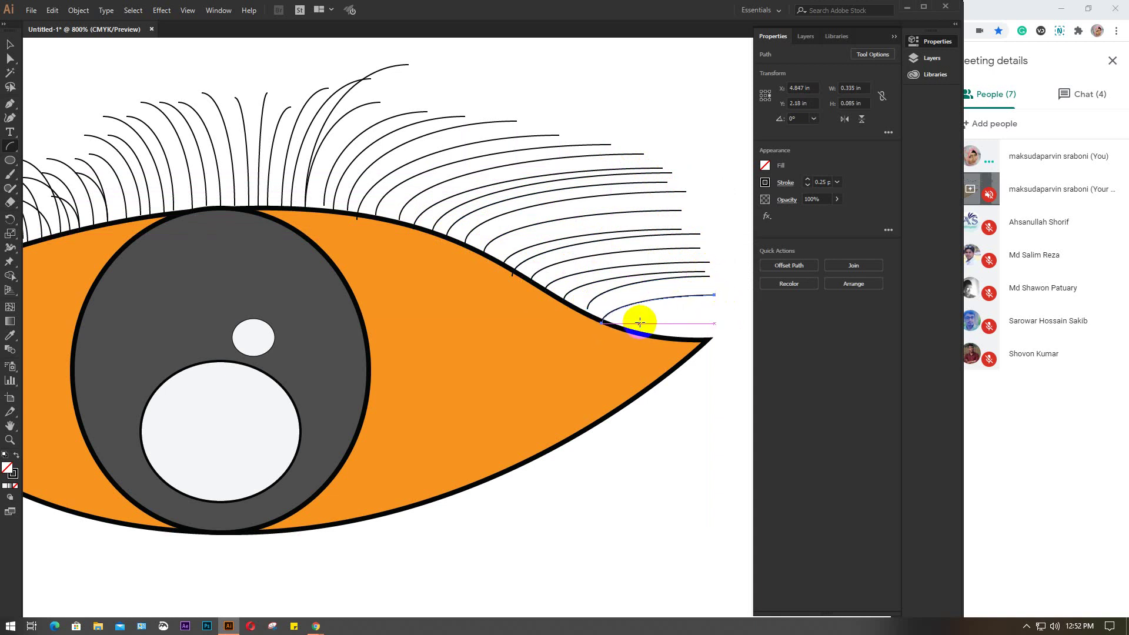
{"action": "left_click_drag", "start_coordinate": [654, 332], "coordinate": [726, 313]}
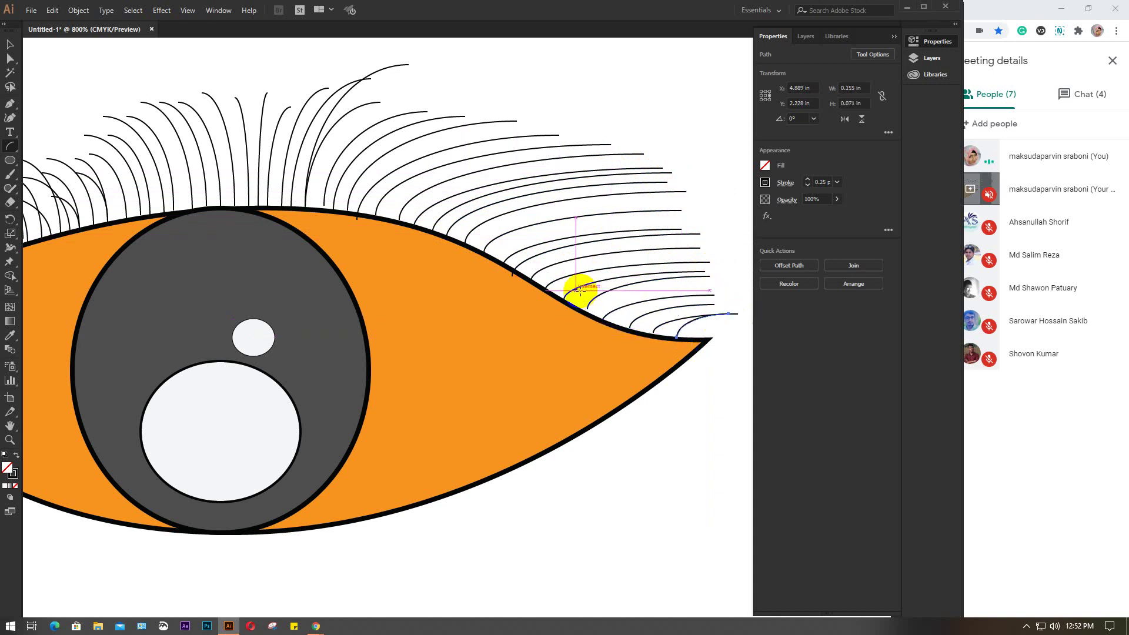
Select all the eyelash arcs above the eye and erase their uneven tips from the left corner to past the iris.
{"action": "scroll", "coordinate": [580, 287], "scroll_direction": "down", "scroll_amount": 2}
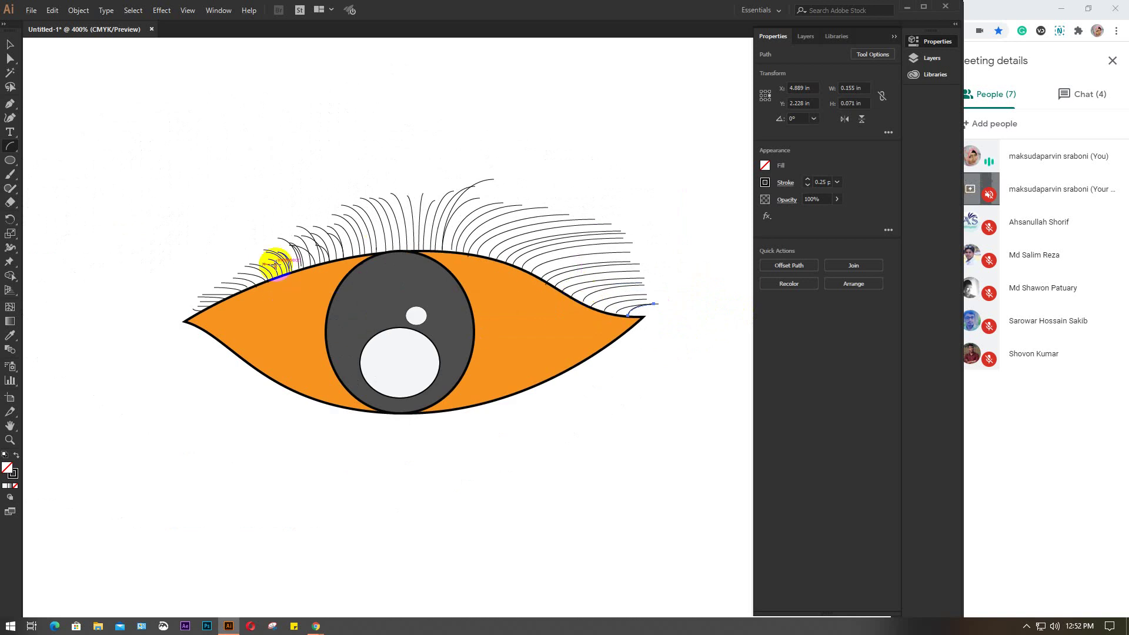
{"action": "key", "text": "v"}
{"action": "left_click_drag", "start_coordinate": [144, 119], "coordinate": [231, 235]}
{"action": "left_click_drag", "start_coordinate": [609, 402], "coordinate": [690, 426]}
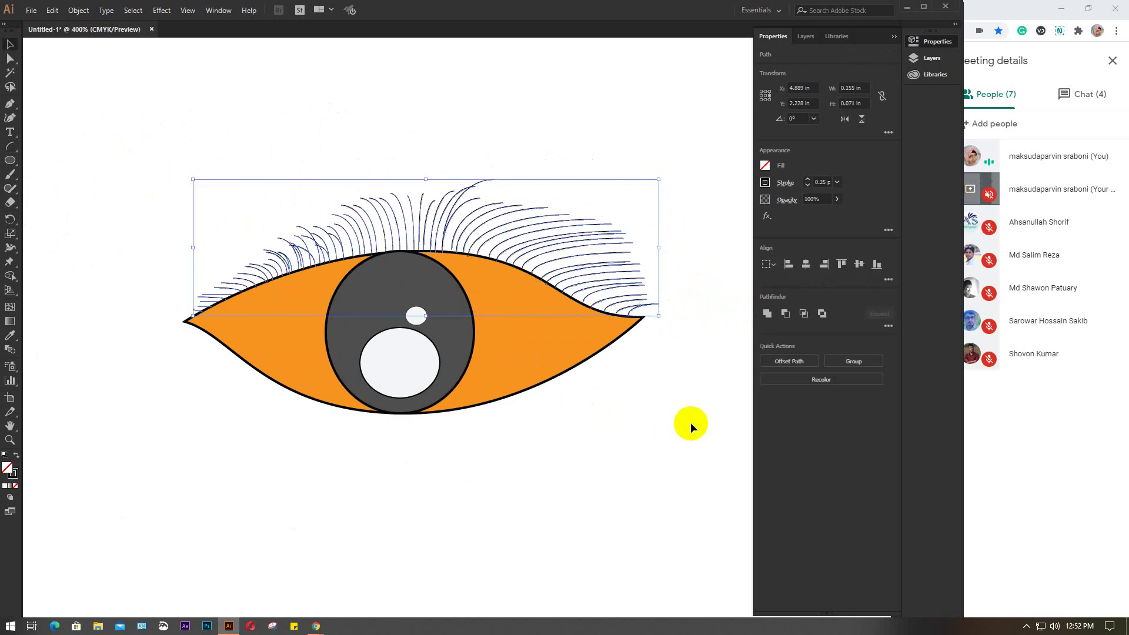
{"action": "left_click", "coordinate": [10, 202]}
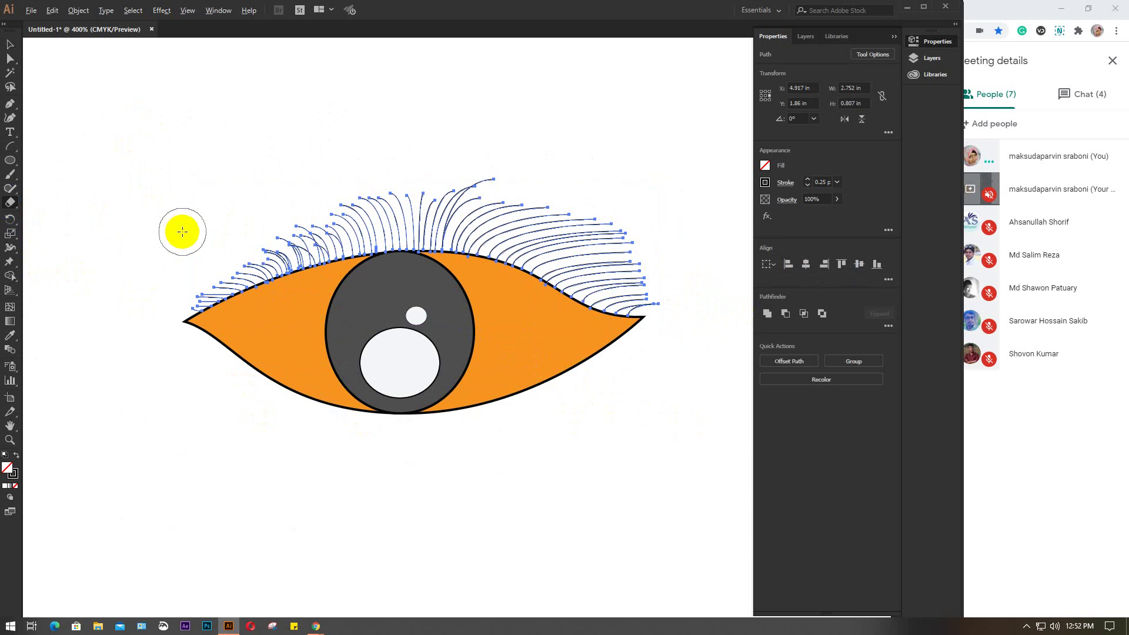
{"action": "scroll", "coordinate": [182, 231], "scroll_direction": "up", "scroll_amount": 1}
{"action": "left_click_drag", "start_coordinate": [326, 293], "coordinate": [219, 278]}
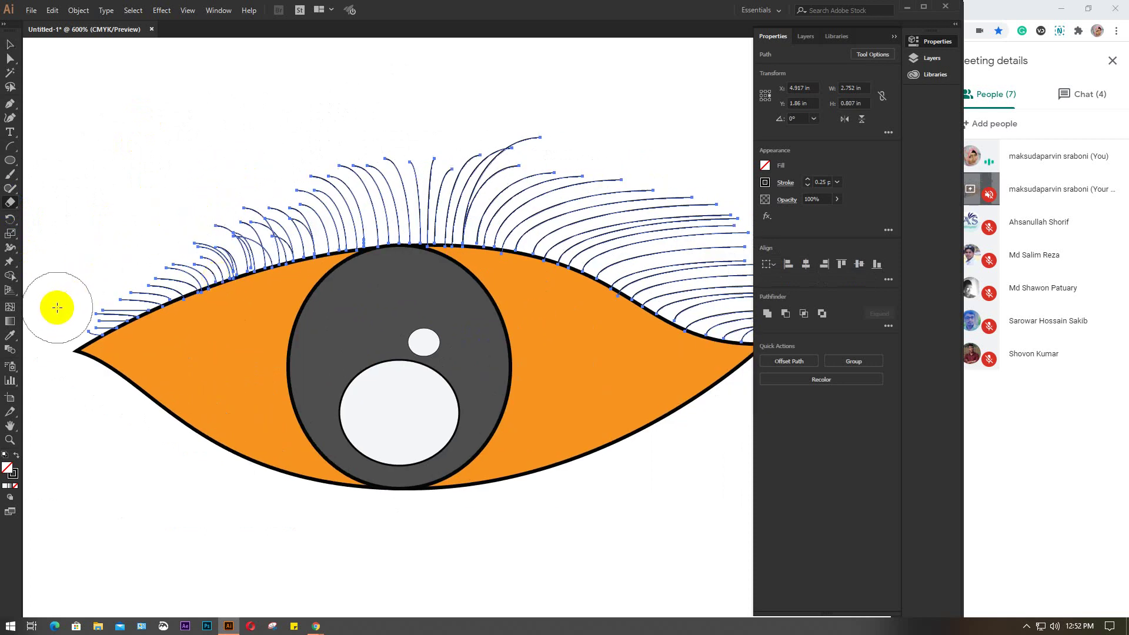
{"action": "mouse_move", "coordinate": [60, 308]}
{"action": "left_mouse_down"}
{"action": "mouse_move", "coordinate": [207, 209]}
{"action": "mouse_move", "coordinate": [292, 173]}
{"action": "mouse_move", "coordinate": [420, 138]}
{"action": "mouse_move", "coordinate": [565, 129]}
{"action": "left_mouse_up"}
Trim the sweeping lash tips over the right side, even out the whole row with another Eraser pass, and clear the selection.
{"action": "left_click_drag", "start_coordinate": [532, 249], "coordinate": [406, 245]}
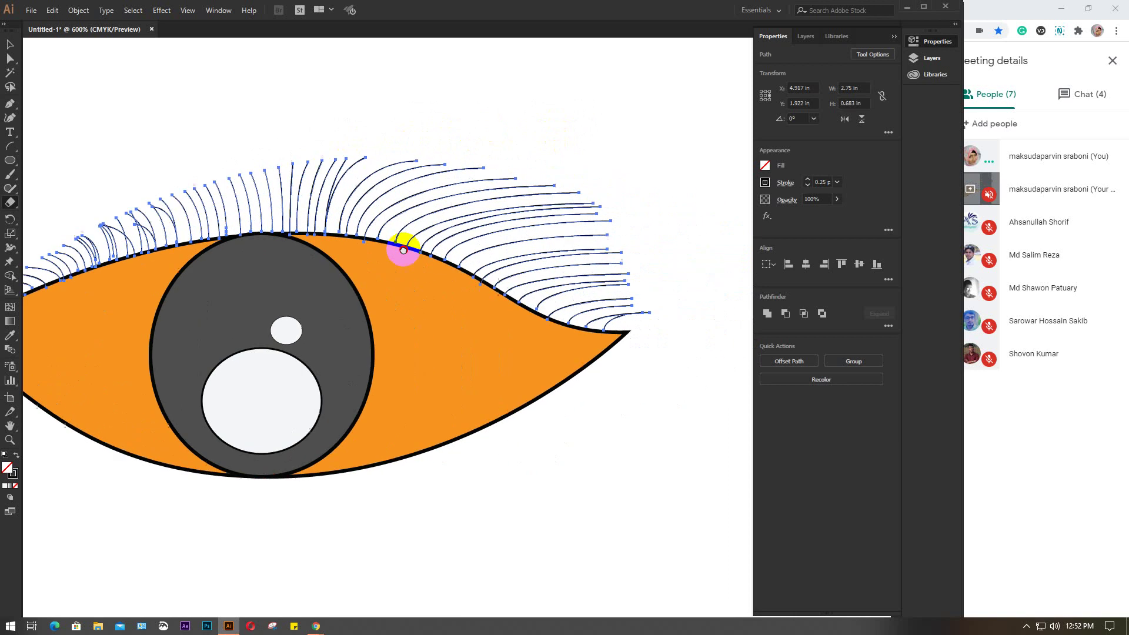
{"action": "mouse_move", "coordinate": [375, 123]}
{"action": "left_mouse_down"}
{"action": "mouse_move", "coordinate": [513, 168]}
{"action": "mouse_move", "coordinate": [629, 277]}
{"action": "mouse_move", "coordinate": [683, 282]}
{"action": "mouse_move", "coordinate": [639, 277]}
{"action": "mouse_move", "coordinate": [512, 179]}
{"action": "mouse_move", "coordinate": [390, 134]}
{"action": "mouse_move", "coordinate": [178, 136]}
{"action": "mouse_move", "coordinate": [398, 151]}
{"action": "left_mouse_up"}
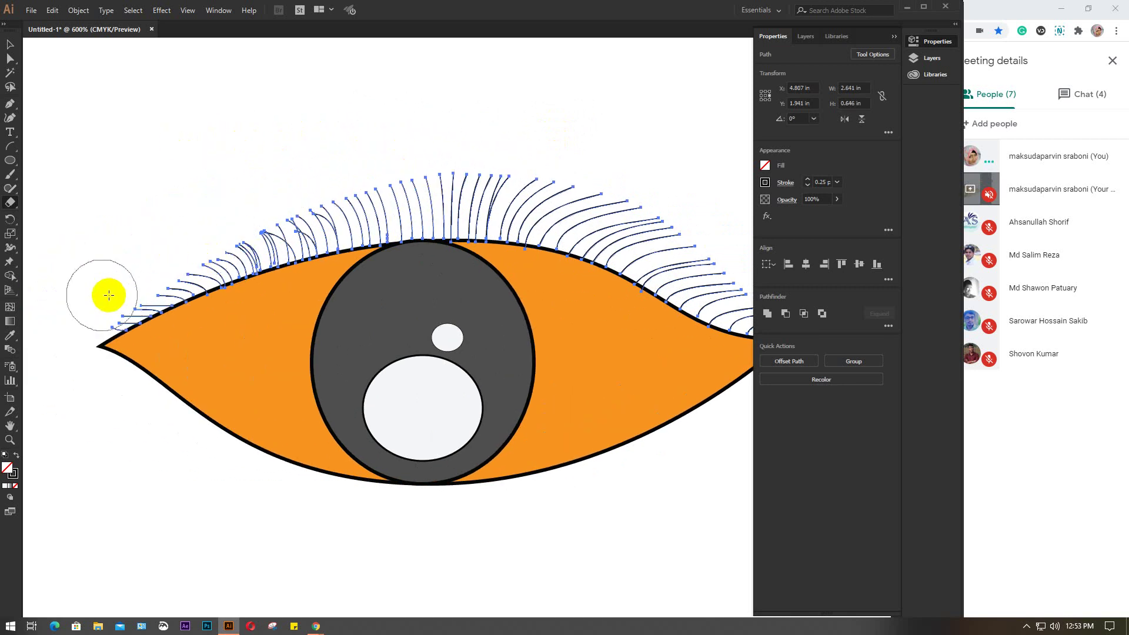
{"action": "mouse_move", "coordinate": [101, 292]}
{"action": "left_mouse_down"}
{"action": "mouse_move", "coordinate": [265, 203]}
{"action": "mouse_move", "coordinate": [438, 154]}
{"action": "mouse_move", "coordinate": [610, 162]}
{"action": "mouse_move", "coordinate": [677, 186]}
{"action": "mouse_move", "coordinate": [695, 214]}
{"action": "left_mouse_up"}
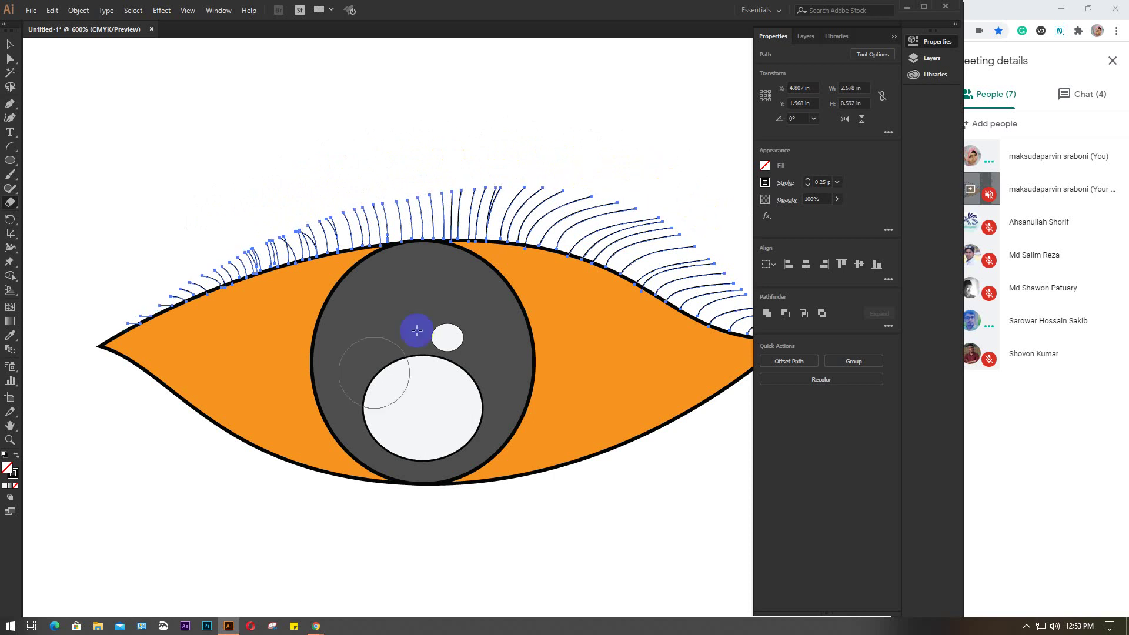
{"action": "mouse_move", "coordinate": [155, 365]}
{"action": "left_mouse_down"}
{"action": "mouse_move", "coordinate": [381, 279]}
{"action": "mouse_move", "coordinate": [502, 275]}
{"action": "mouse_move", "coordinate": [552, 285]}
{"action": "mouse_move", "coordinate": [600, 324]}
{"action": "left_mouse_up"}
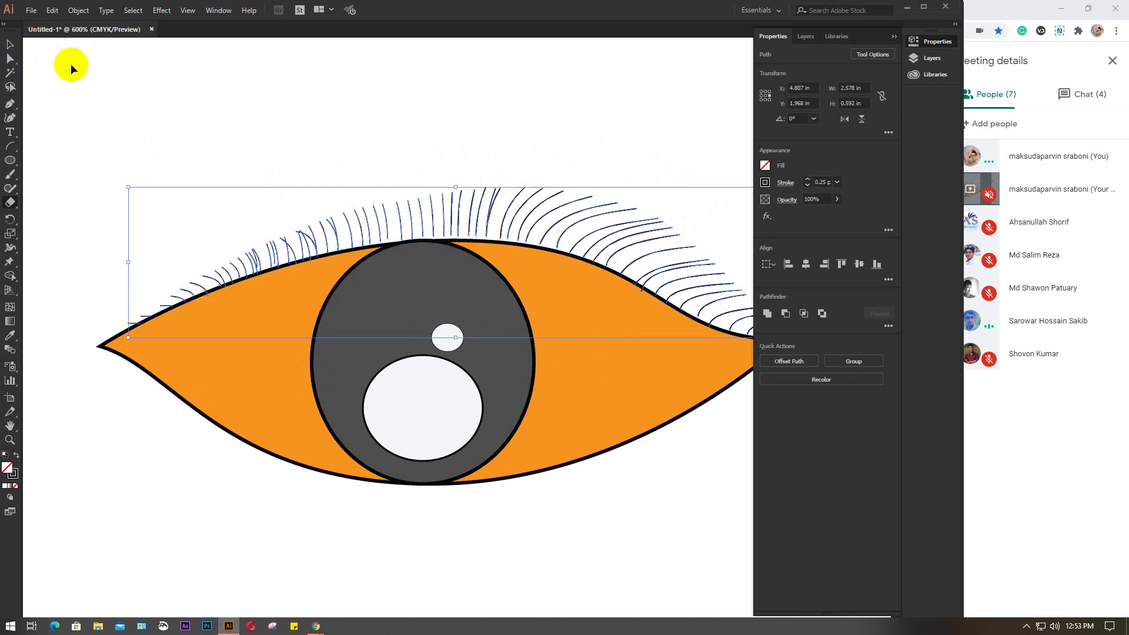
{"action": "mouse_move", "coordinate": [464, 333]}
{"action": "left_mouse_down"}
{"action": "mouse_move", "coordinate": [445, 280]}
{"action": "mouse_move", "coordinate": [512, 277]}
{"action": "mouse_move", "coordinate": [532, 289]}
{"action": "left_mouse_up"}
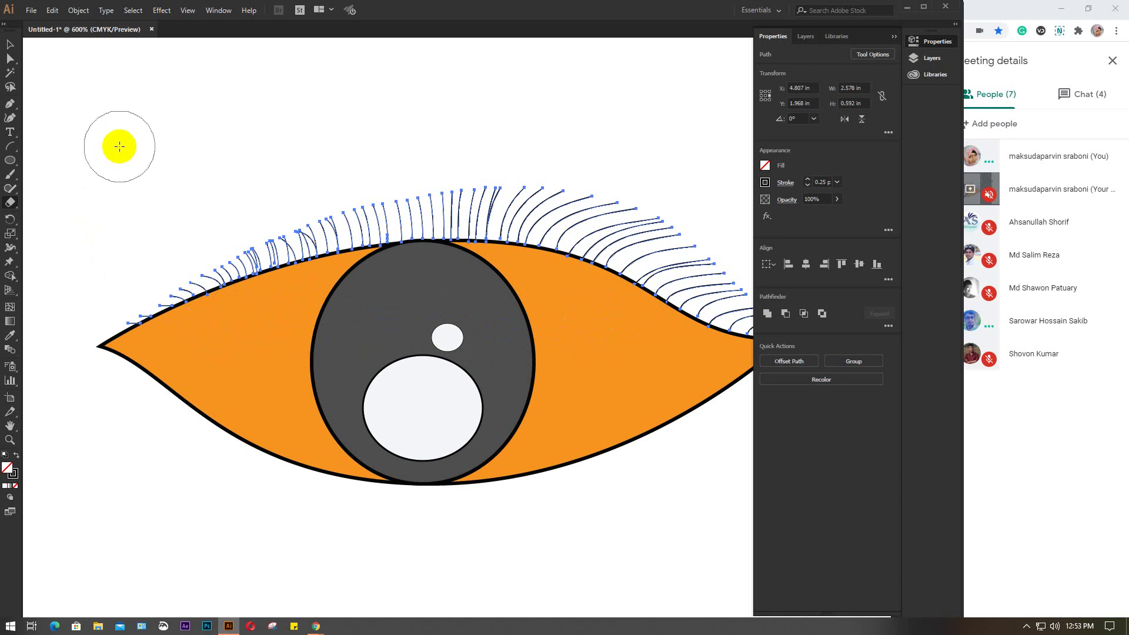
{"action": "key", "text": "v"}
{"action": "left_click", "coordinate": [126, 146]}
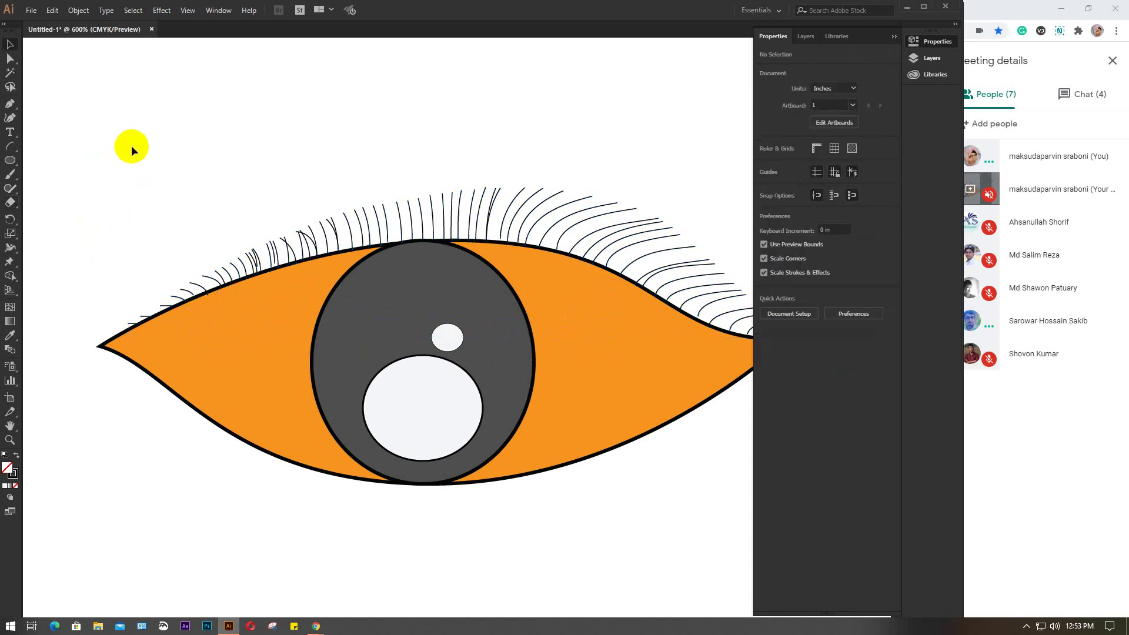
Examine the trimmed eyelashes up close and the complete eye on the whole artboard.
{"action": "left_click_drag", "start_coordinate": [430, 318], "coordinate": [361, 287]}
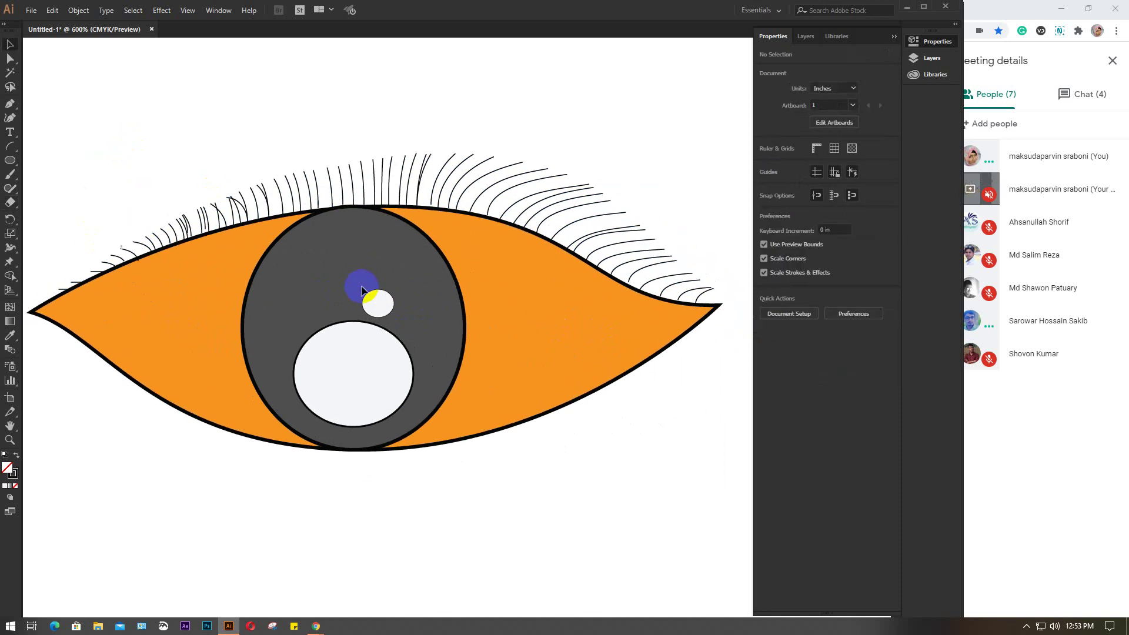
{"action": "left_click", "coordinate": [430, 205]}
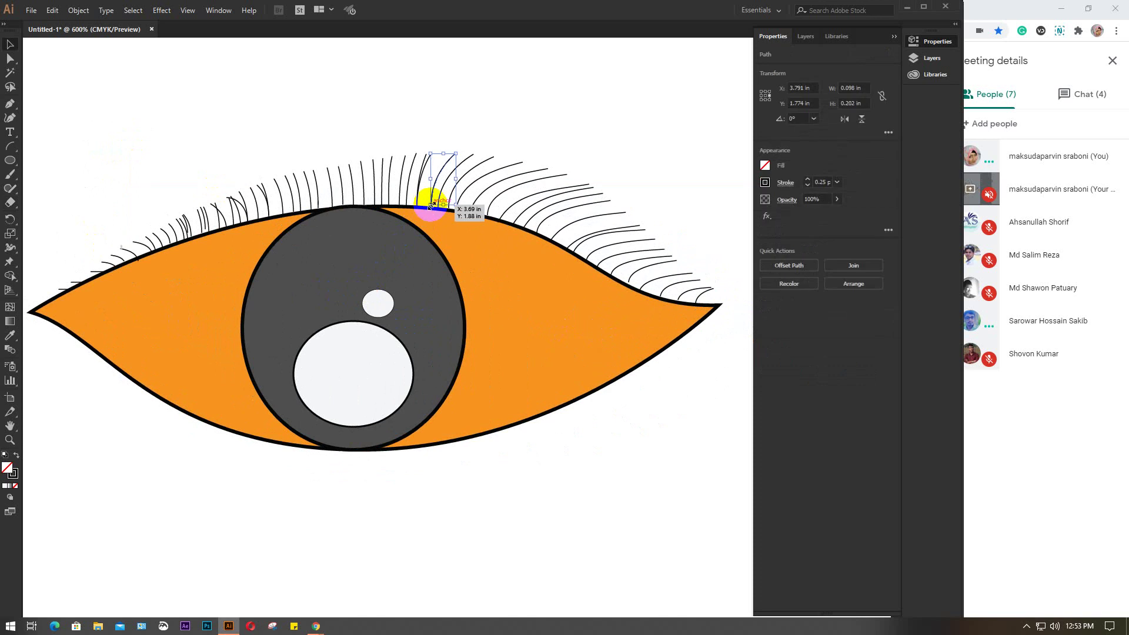
{"action": "left_click", "coordinate": [244, 143]}
{"action": "scroll", "coordinate": [252, 189], "scroll_direction": "down", "scroll_amount": 4}
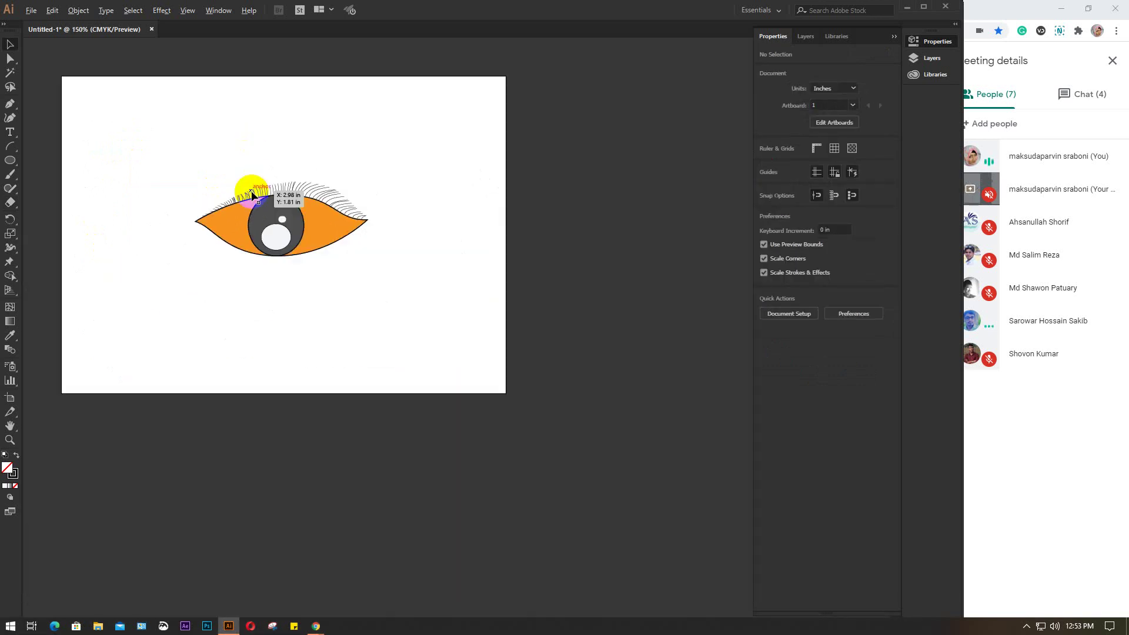
{"action": "left_click_drag", "start_coordinate": [317, 302], "coordinate": [348, 321]}
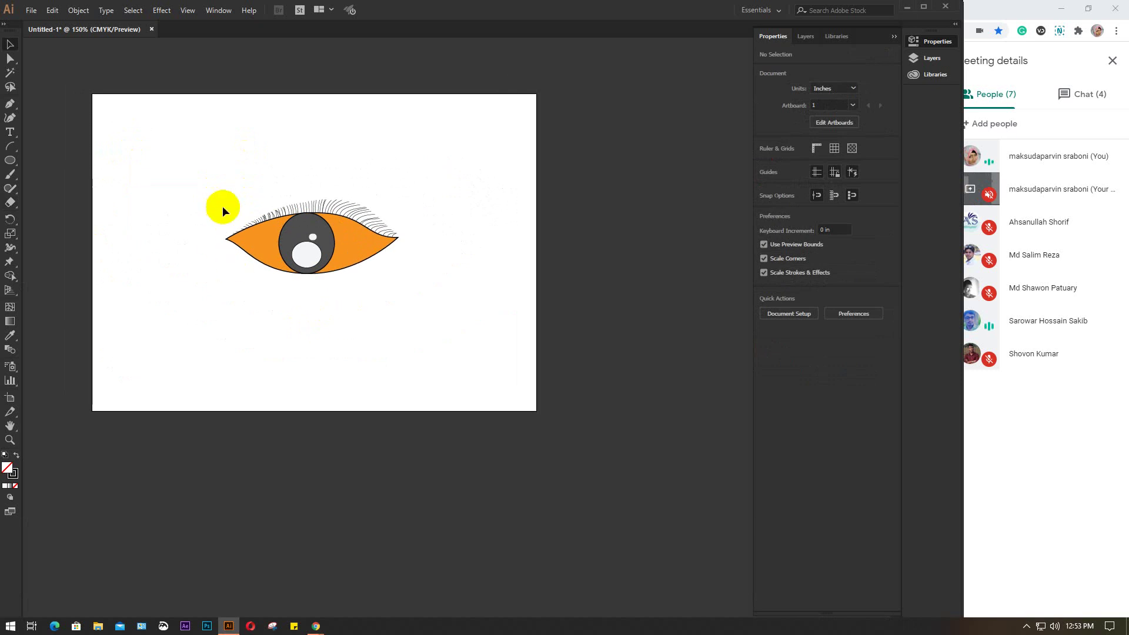
{"action": "left_click", "coordinate": [346, 223]}
{"action": "left_click_drag", "start_coordinate": [347, 222], "coordinate": [330, 215]}
{"action": "left_click", "coordinate": [305, 216]}
{"action": "left_click", "coordinate": [292, 222]}
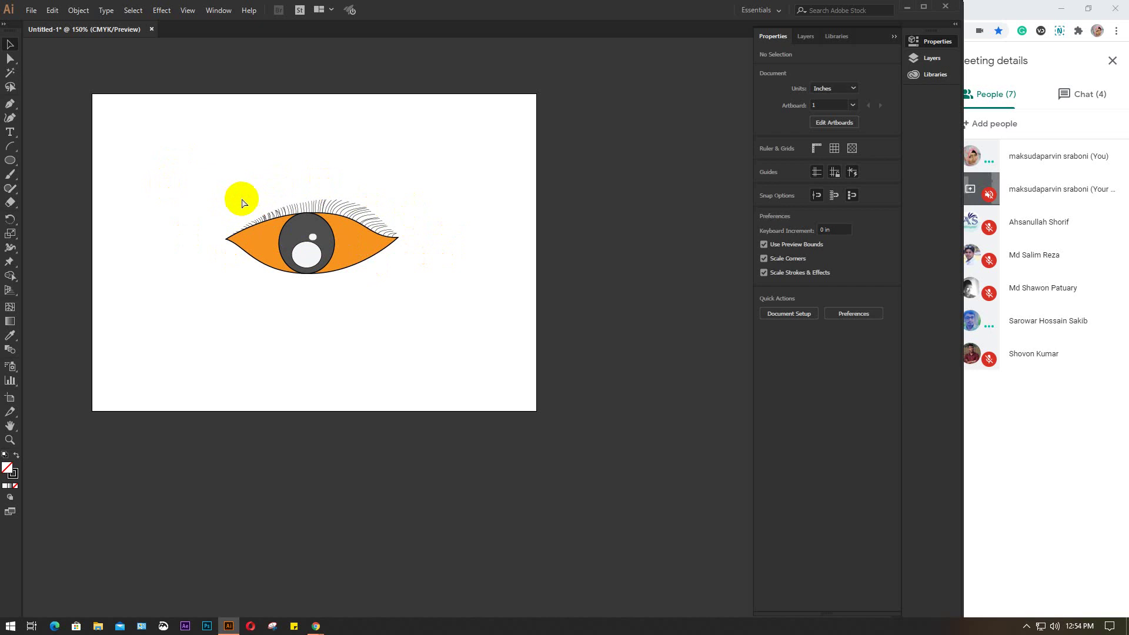
Delete the entire eye drawing from the artboard.
{"action": "key", "text": "ctrl+a"}
{"action": "left_click_drag", "start_coordinate": [207, 160], "coordinate": [439, 353]}
{"action": "key", "text": "Delete"}
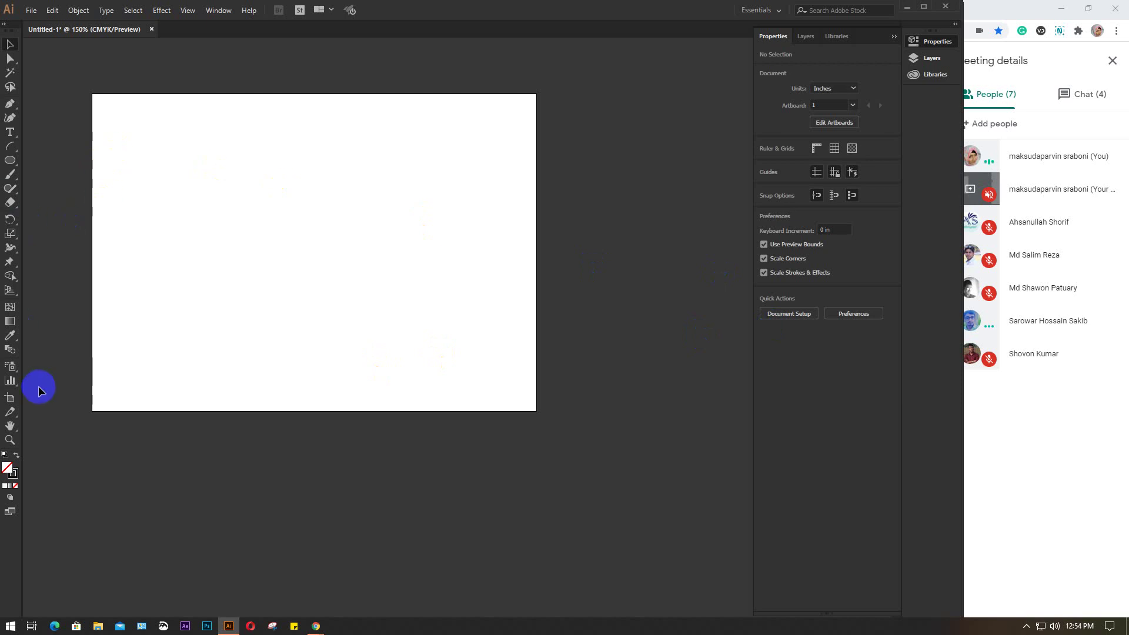
Quit Illustrator without saving the changes to Untitled-1.
{"action": "left_click", "coordinate": [950, 6]}
{"action": "left_click", "coordinate": [544, 360]}
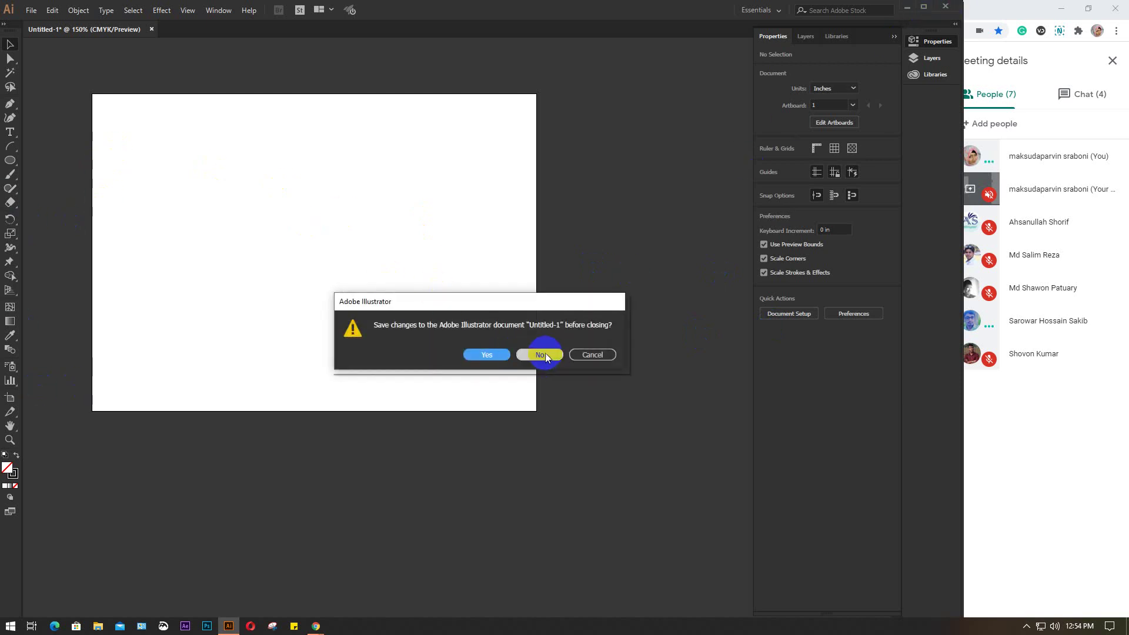
{"action": "left_click", "coordinate": [545, 353]}
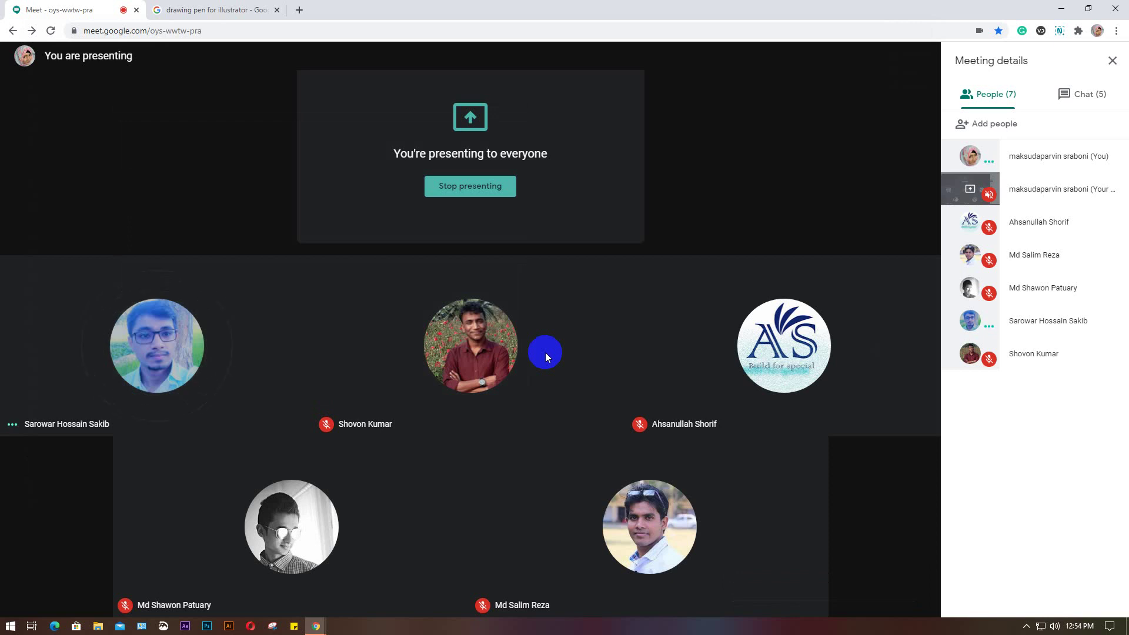
Switch to the Google Sheets attendance list, copy "Present" from AL11 into AL5 on sheet GD 52, and minimize the window.
{"action": "mouse_move", "coordinate": [317, 625]}
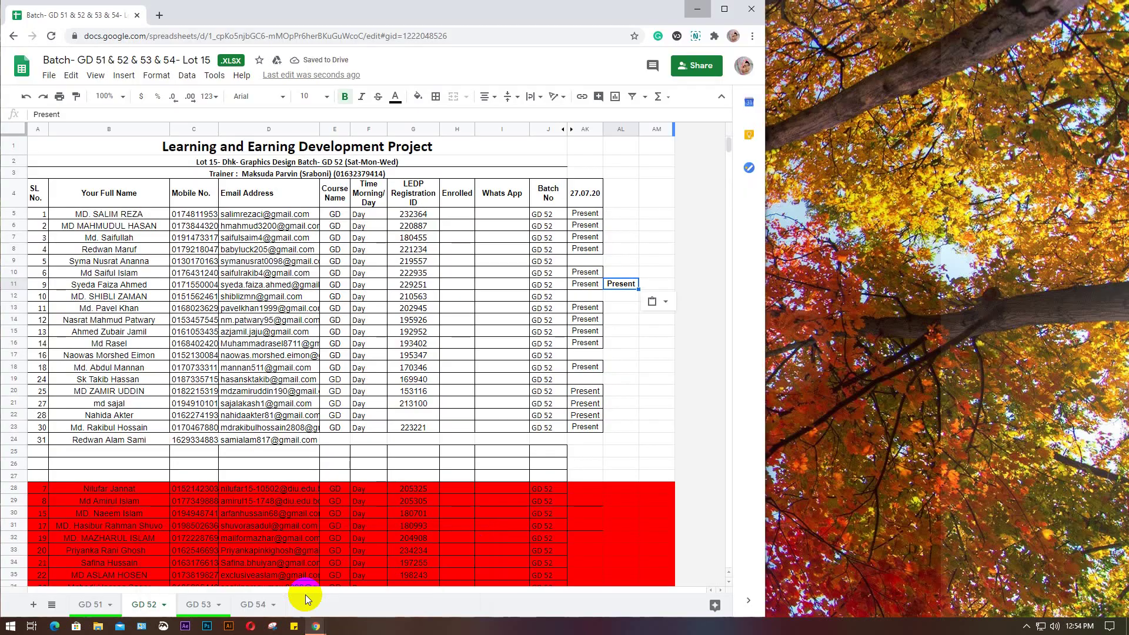
{"action": "left_click", "coordinate": [308, 606]}
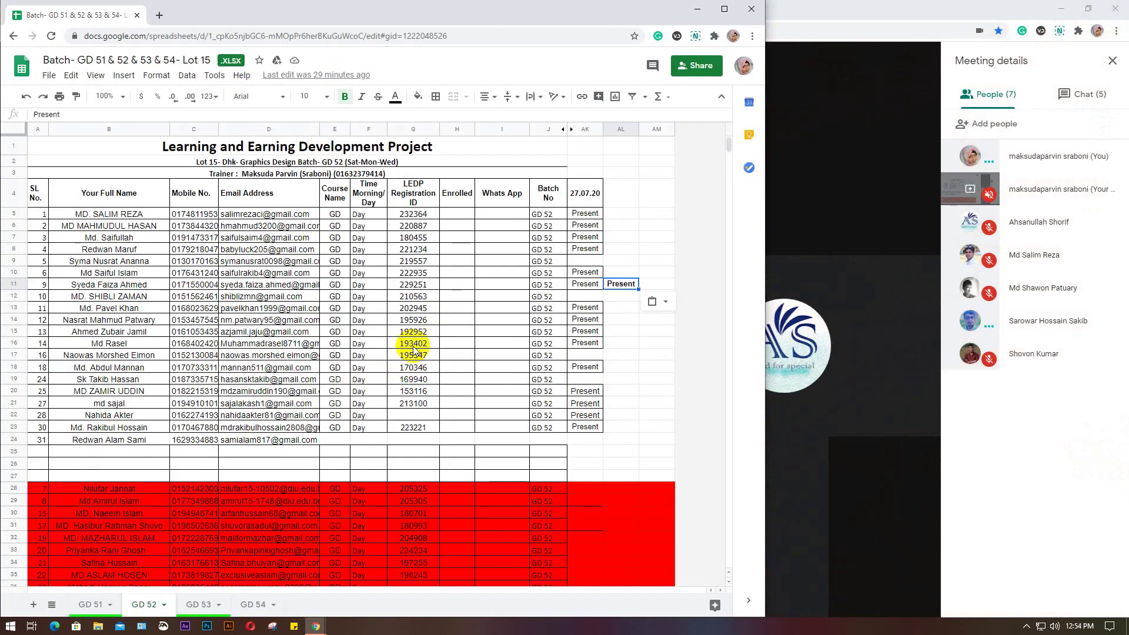
{"action": "left_click", "coordinate": [619, 285]}
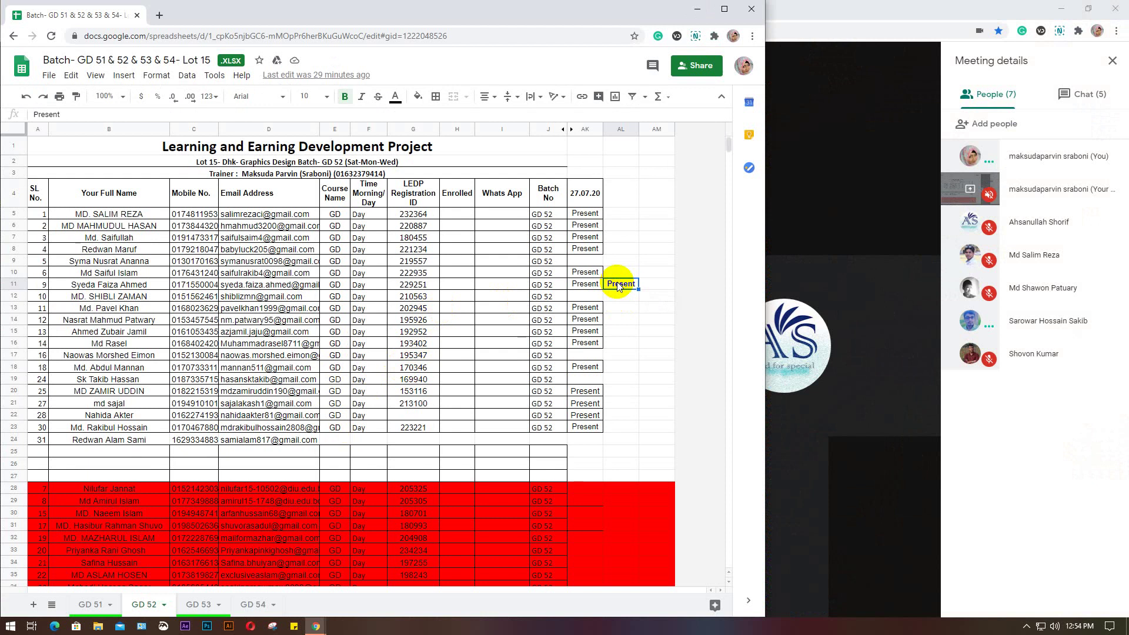
{"action": "left_click", "coordinate": [618, 215]}
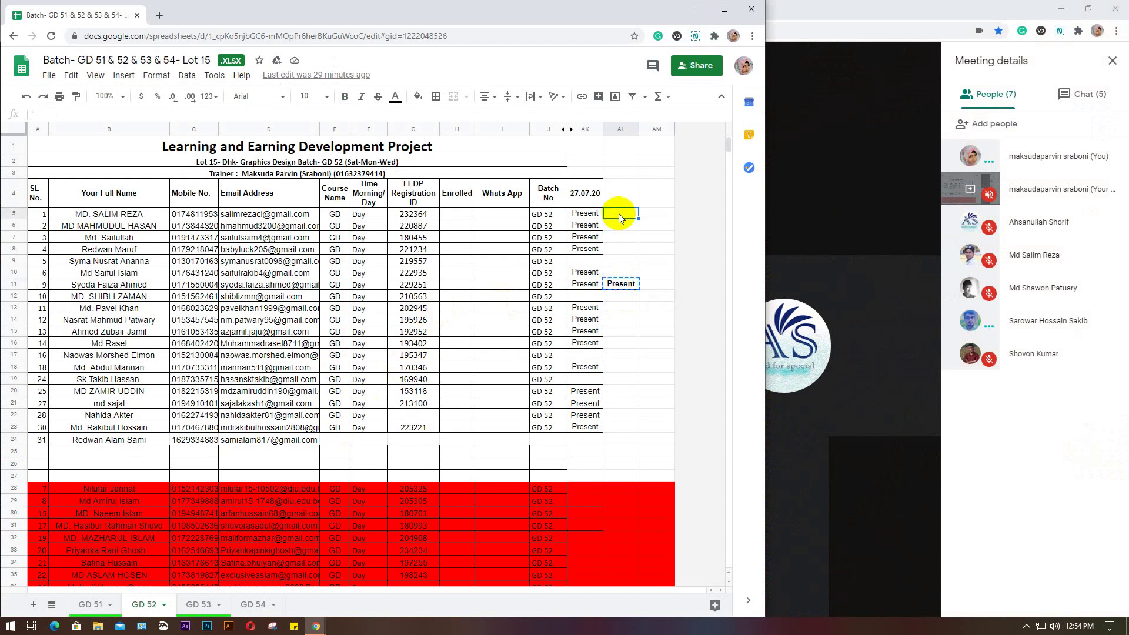
{"action": "key", "text": "ctrl+v"}
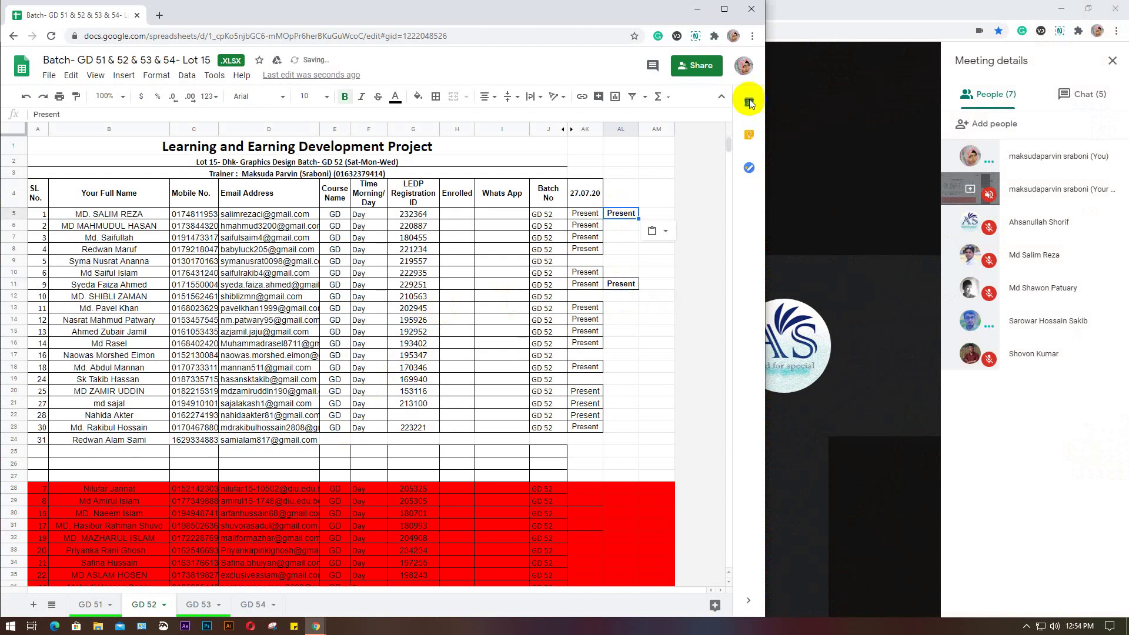
{"action": "left_click", "coordinate": [697, 9]}
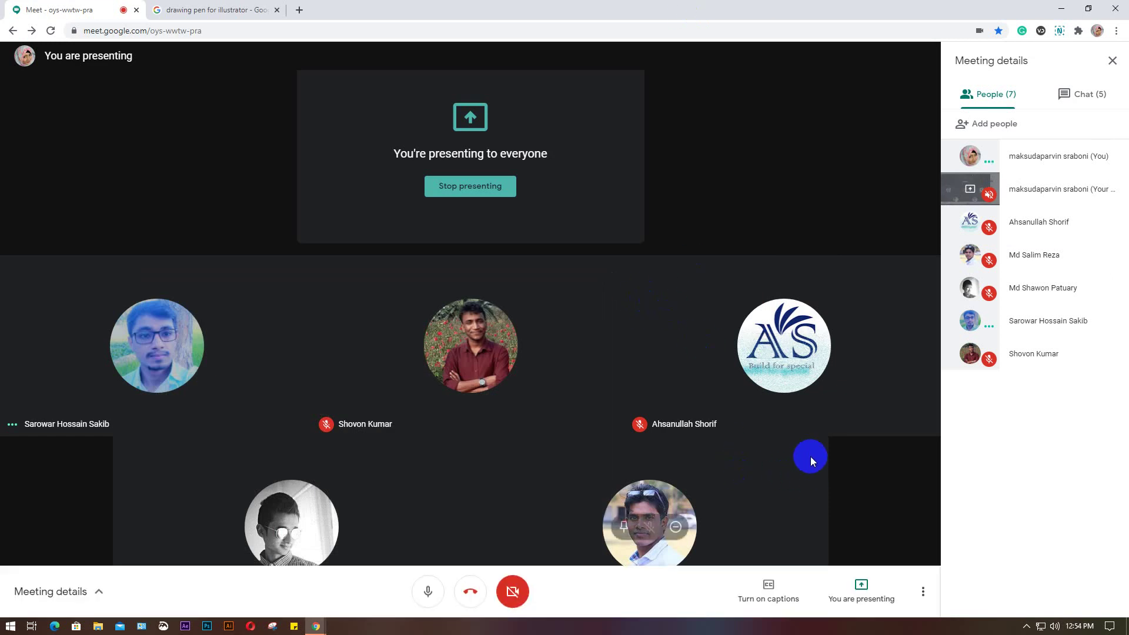
Read the newest messages in the meeting chat and return to the participant list.
{"action": "left_click", "coordinate": [1085, 99]}
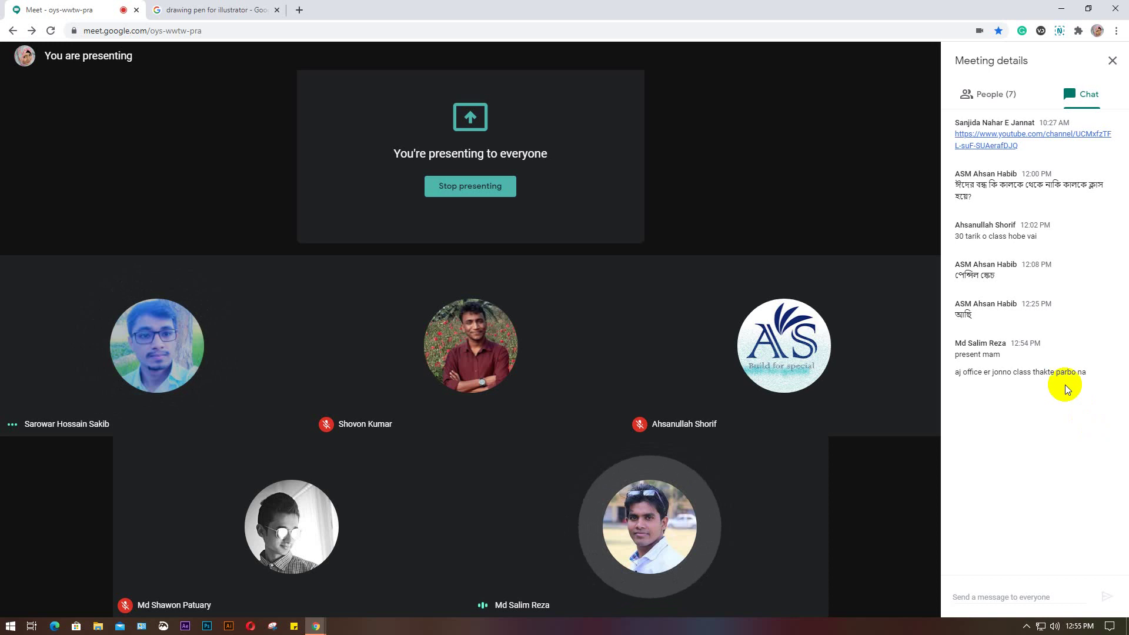
{"action": "left_click", "coordinate": [832, 220]}
{"action": "left_click", "coordinate": [993, 99]}
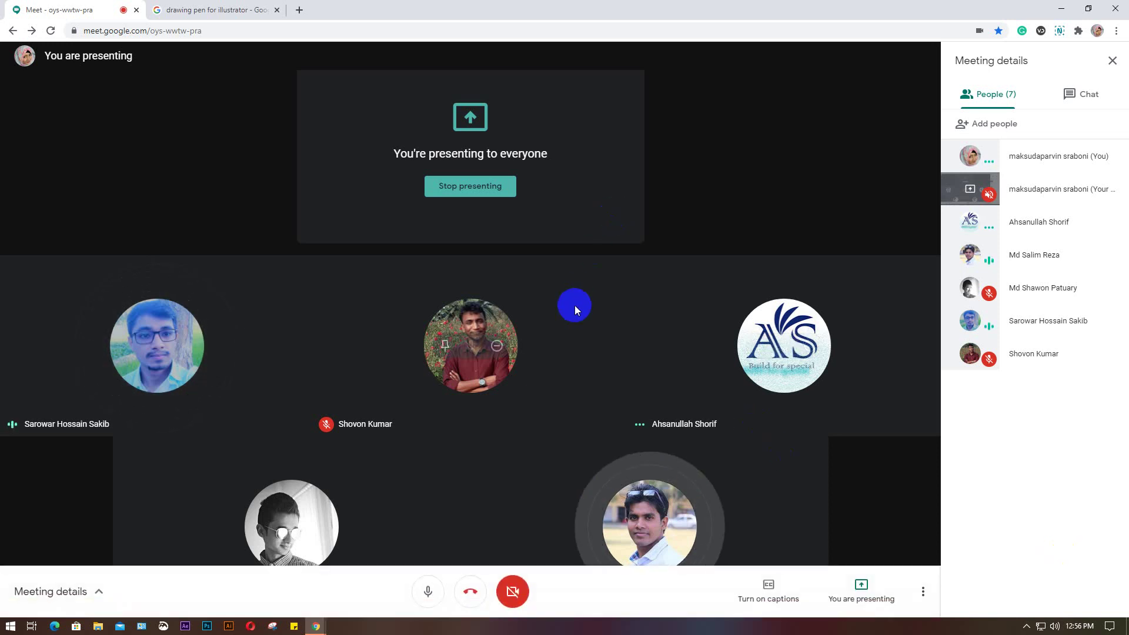
Leave the Google Meet call and close its browser tab.
{"action": "left_click", "coordinate": [470, 592]}
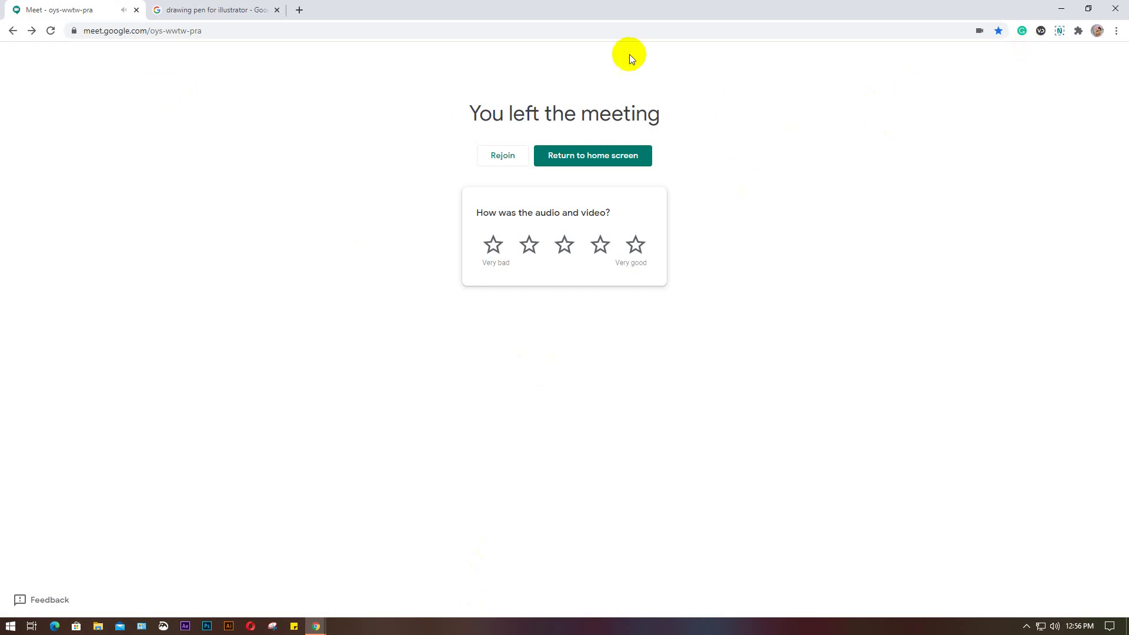
{"action": "left_click", "coordinate": [136, 10]}
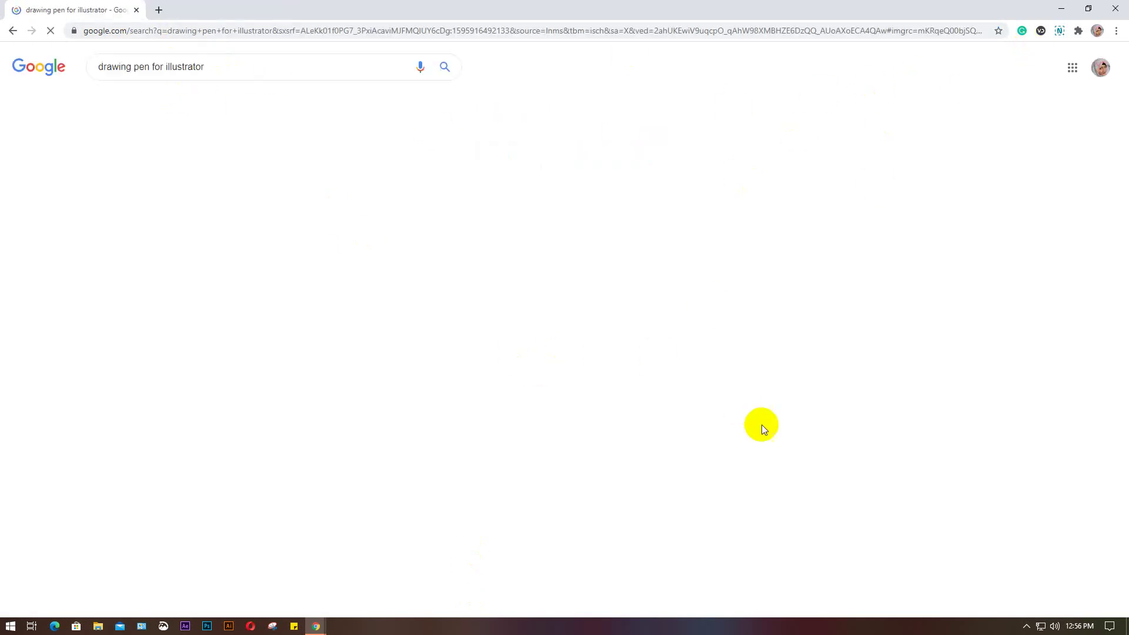
{"action": "left_click", "coordinate": [1026, 625]}
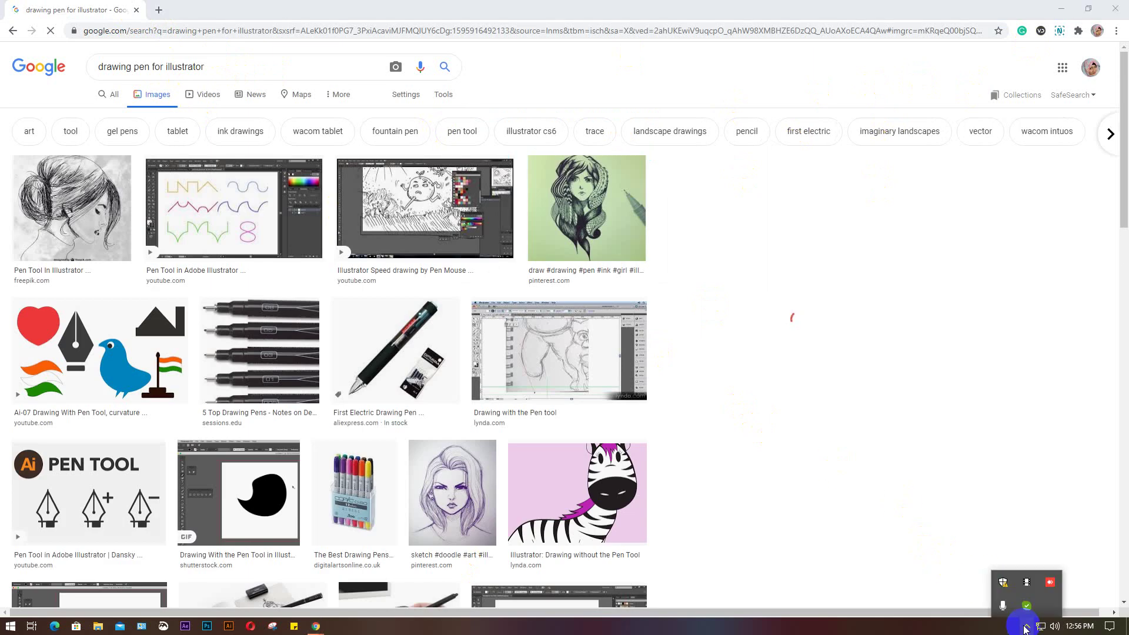